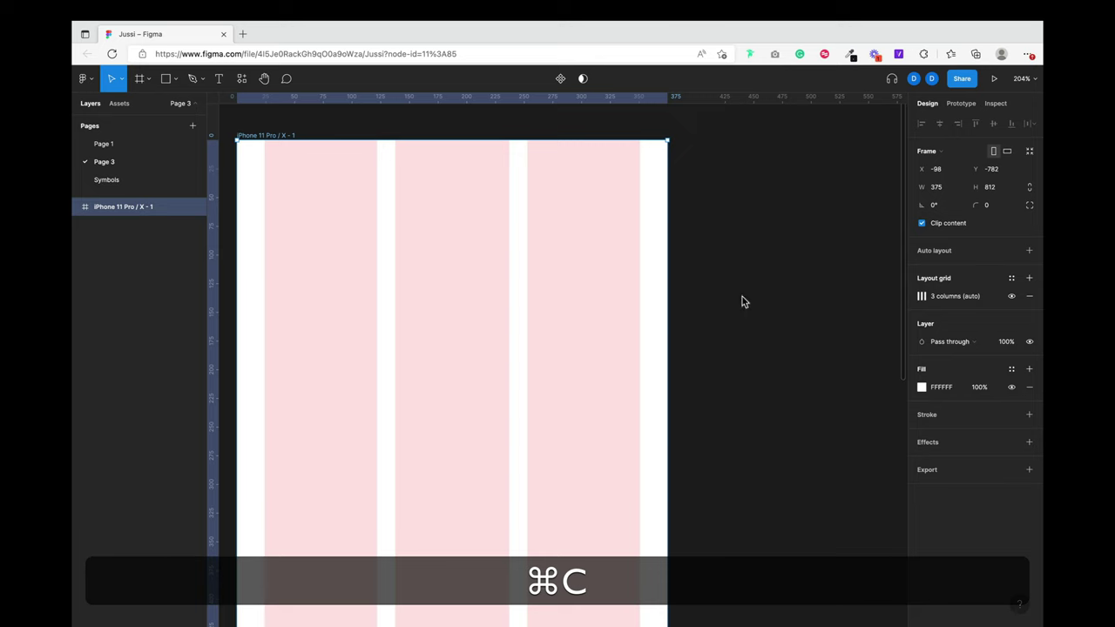
# Step: Paste the copied JUSSI header into the iPhone 11 Pro / X frame and move it down to Y 62
pyautogui.click(741, 301)
pyautogui.press('super+v')
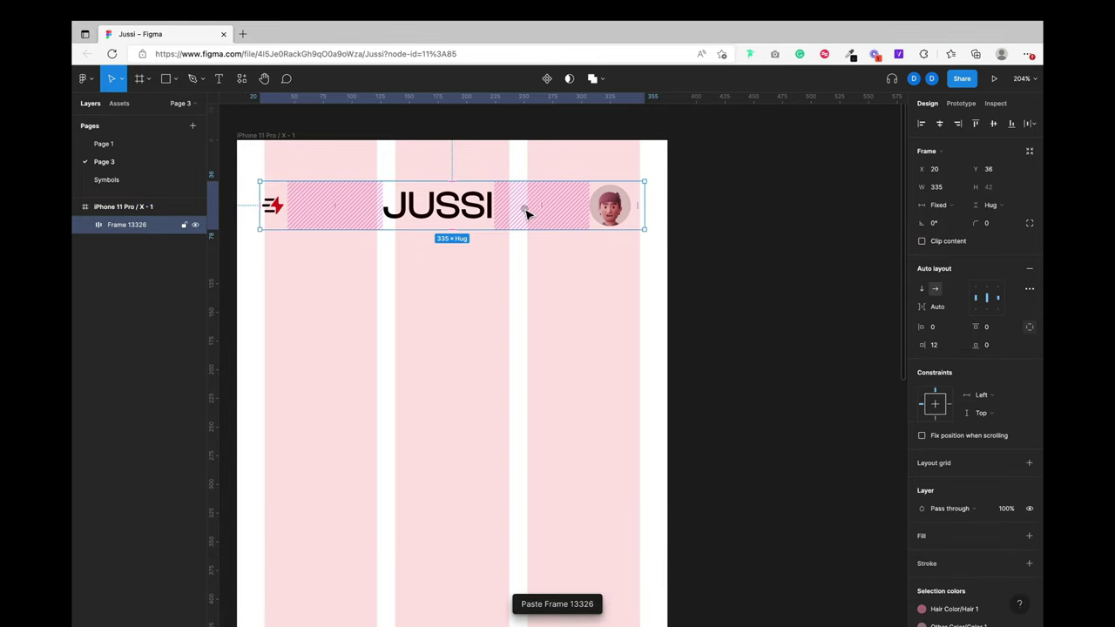
pyautogui.moveTo(444, 209); pyautogui.dragTo(442, 239)
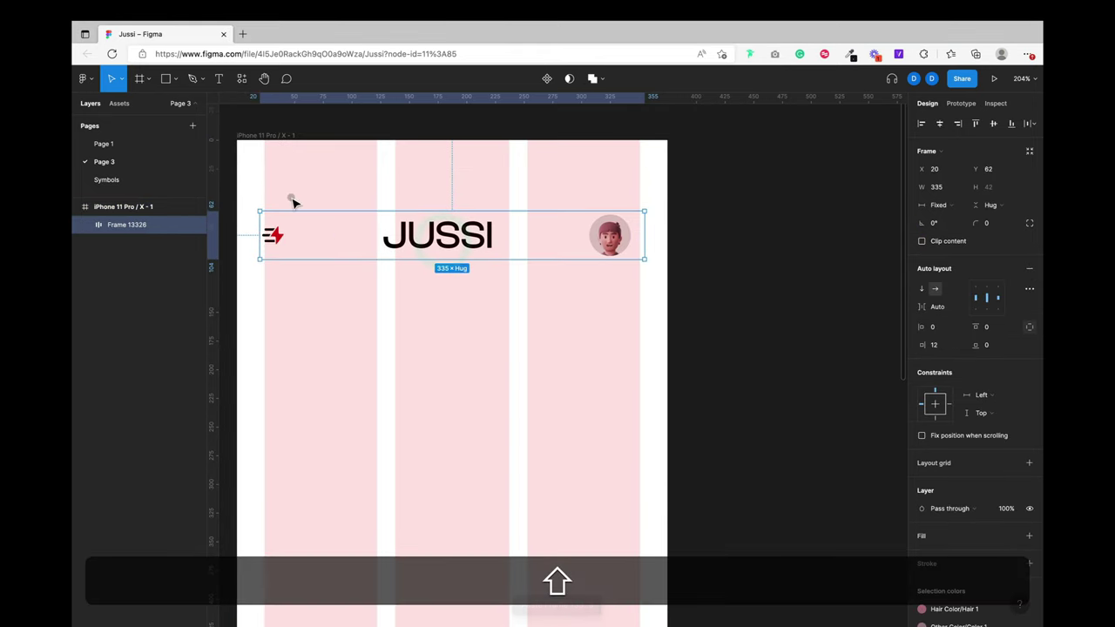
# Step: Duplicate the 24 × 24 lightning menu icon out of the header, placing the copy at X 35, Y 34 on the phone frame
pyautogui.hscroll(-4, 313, 209)
pyautogui.scroll(1, 313, 209)
pyautogui.scroll(10, 436, 277)
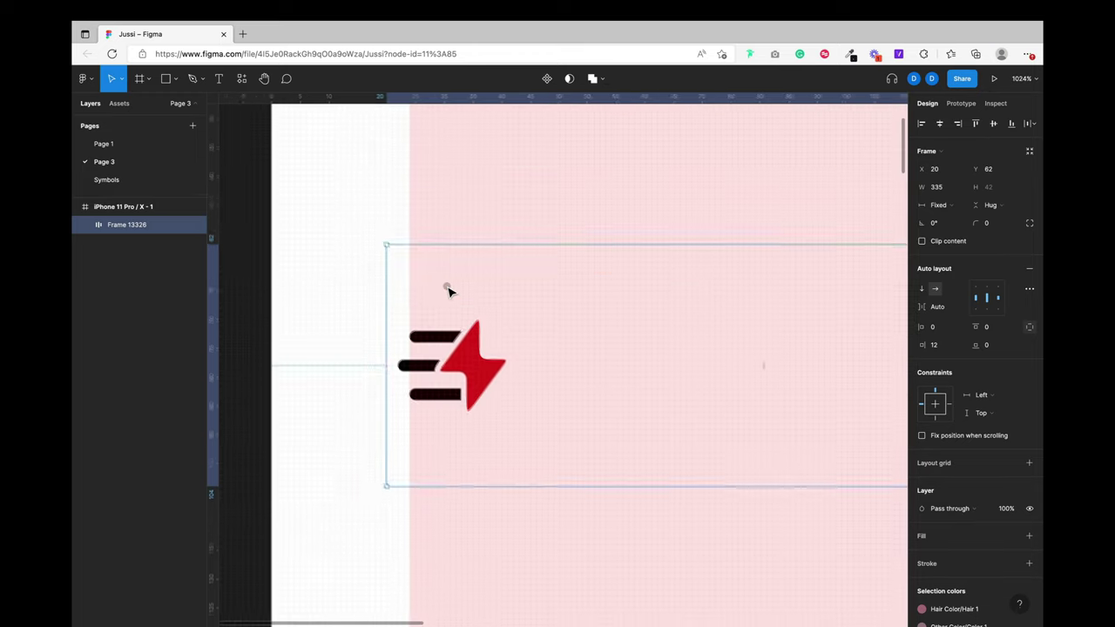
pyautogui.keyDown('super'); pyautogui.click(457, 435); pyautogui.keyUp('super')
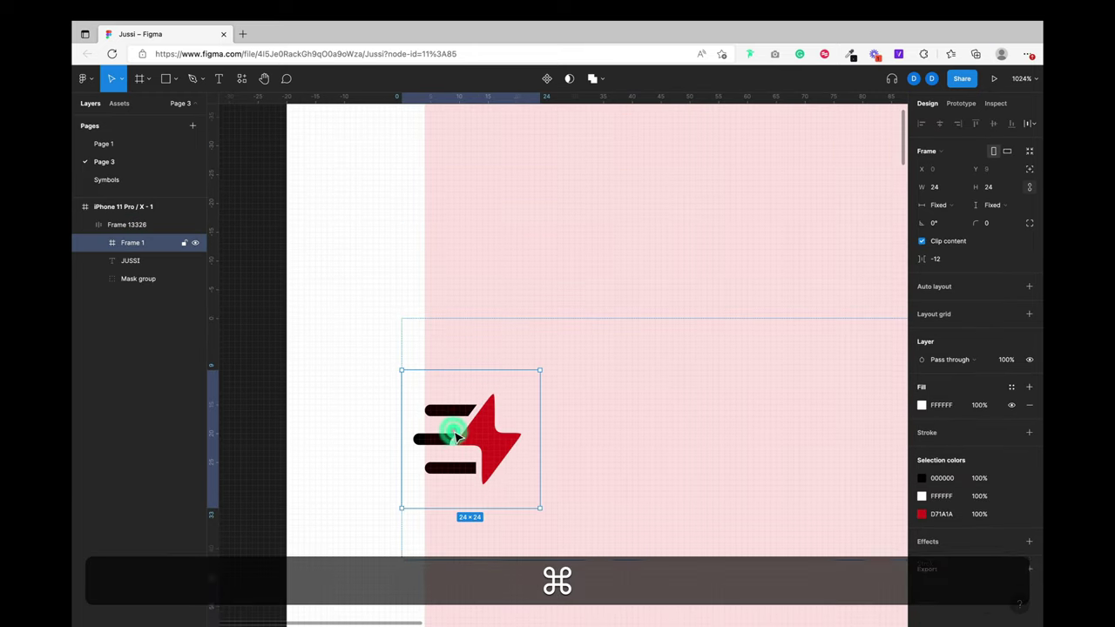
pyautogui.moveTo(456, 436); pyautogui.dragTo(542, 223)
# Step: Draw a frame above the phone artboard, set it to 100 × 100 with locked proportions, and give it a white fill
pyautogui.scroll(6, 542, 223)
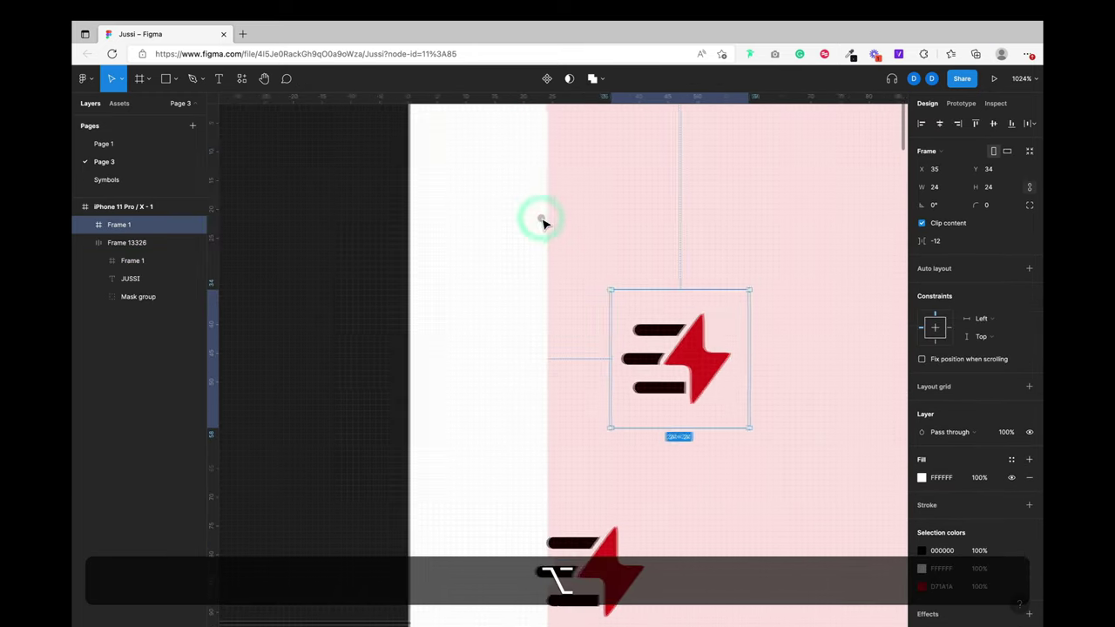
pyautogui.click(136, 79)
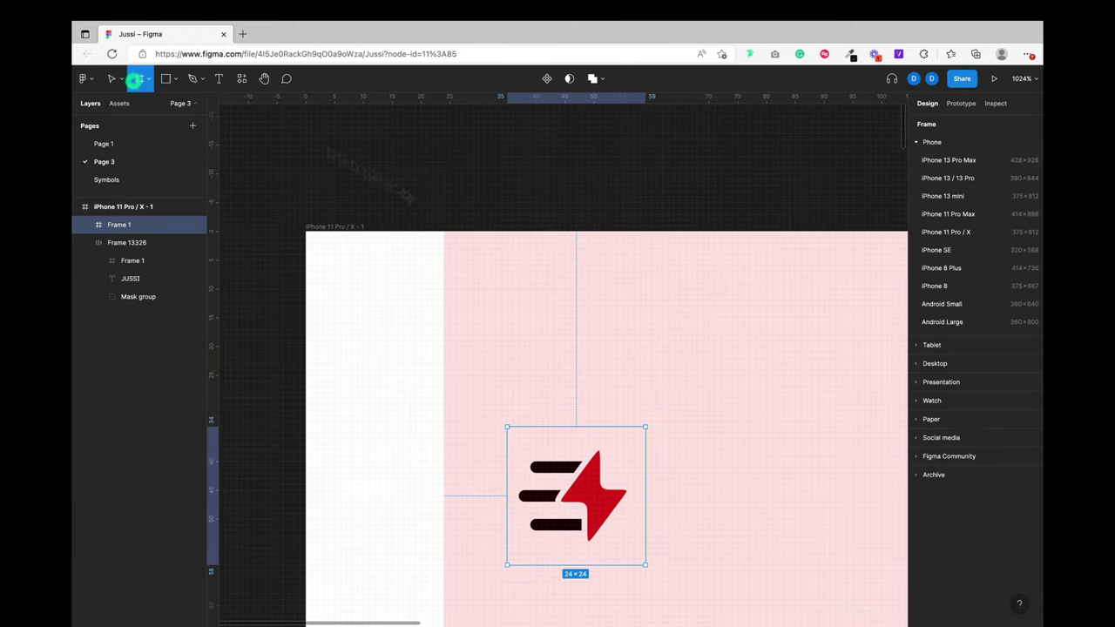
pyautogui.click(546, 334)
pyautogui.moveTo(633, 335); pyautogui.dragTo(613, 131)
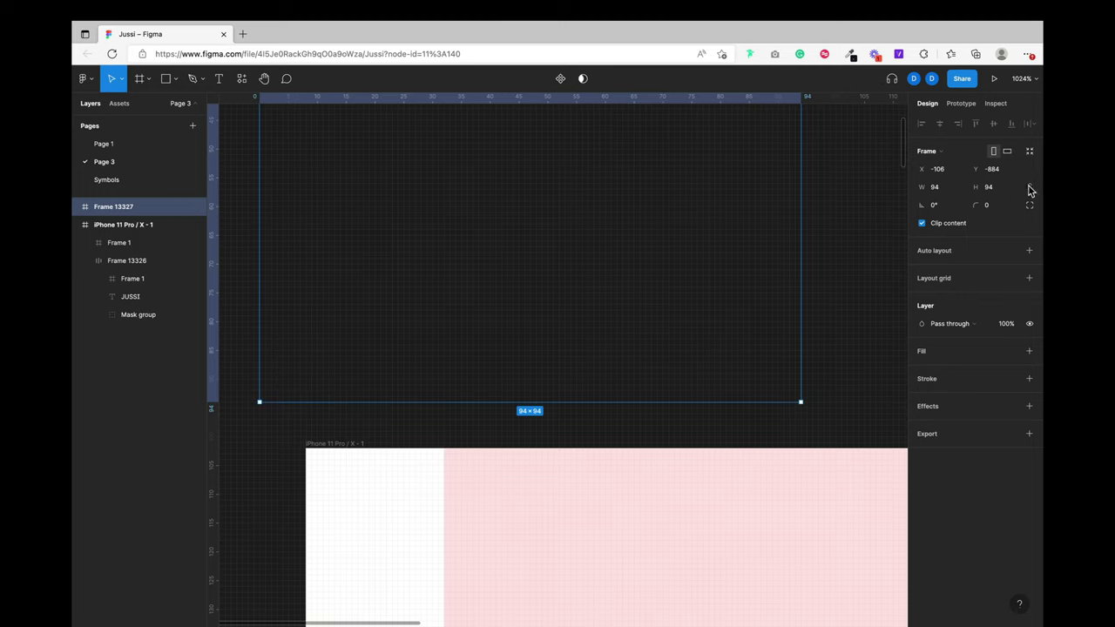
pyautogui.write('100')
pyautogui.press('Return')
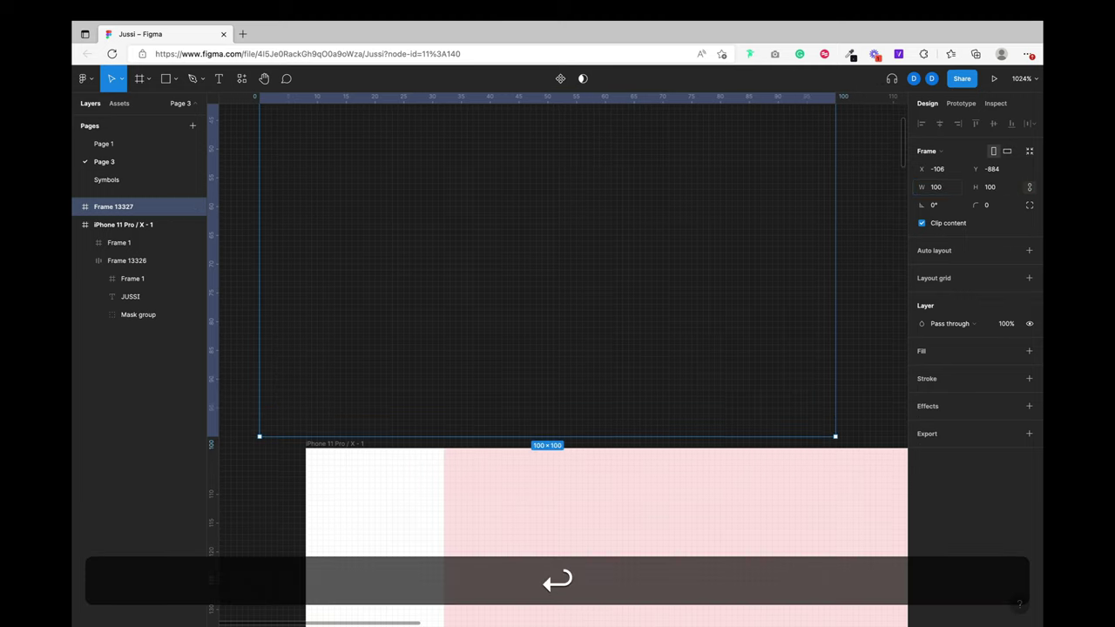
pyautogui.click(953, 350)
# Step: Move the white square frame up to Y -900 and resize it to 24 × 24
pyautogui.scroll(-10, 565, 380)
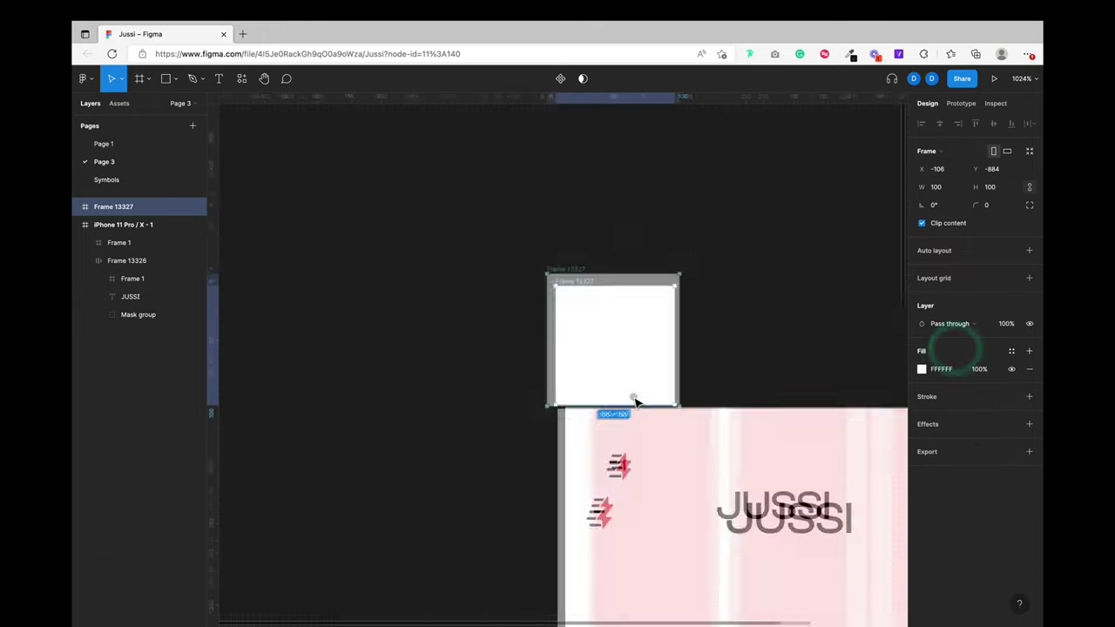
pyautogui.scroll(5, 637, 403)
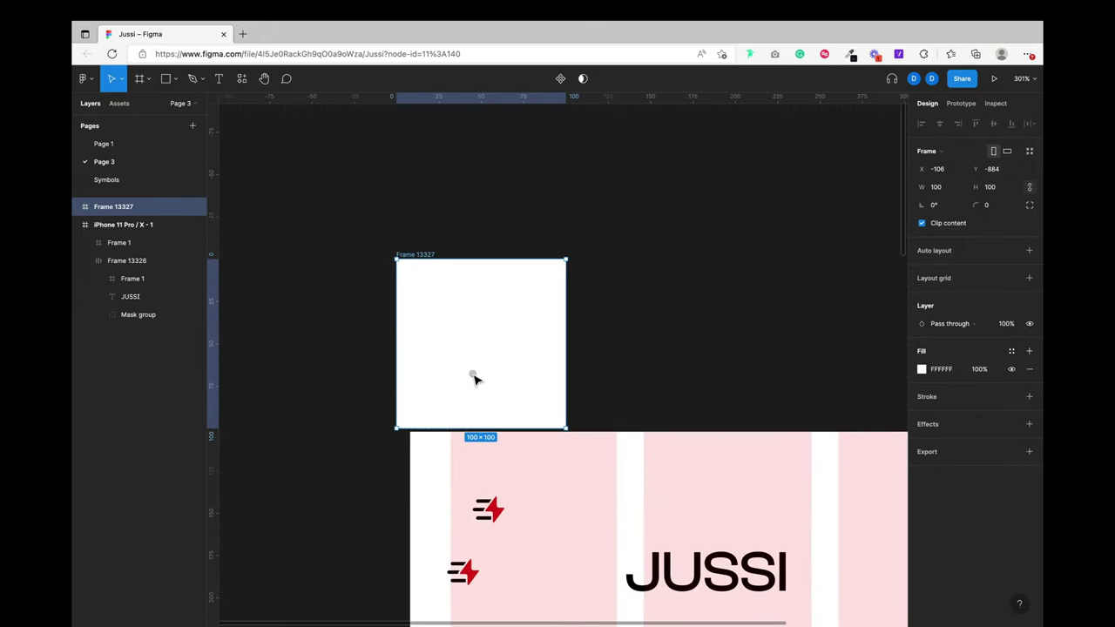
pyautogui.moveTo(472, 378); pyautogui.dragTo(473, 350)
pyautogui.scroll(8, 473, 350)
pyautogui.scroll(-4, 473, 350)
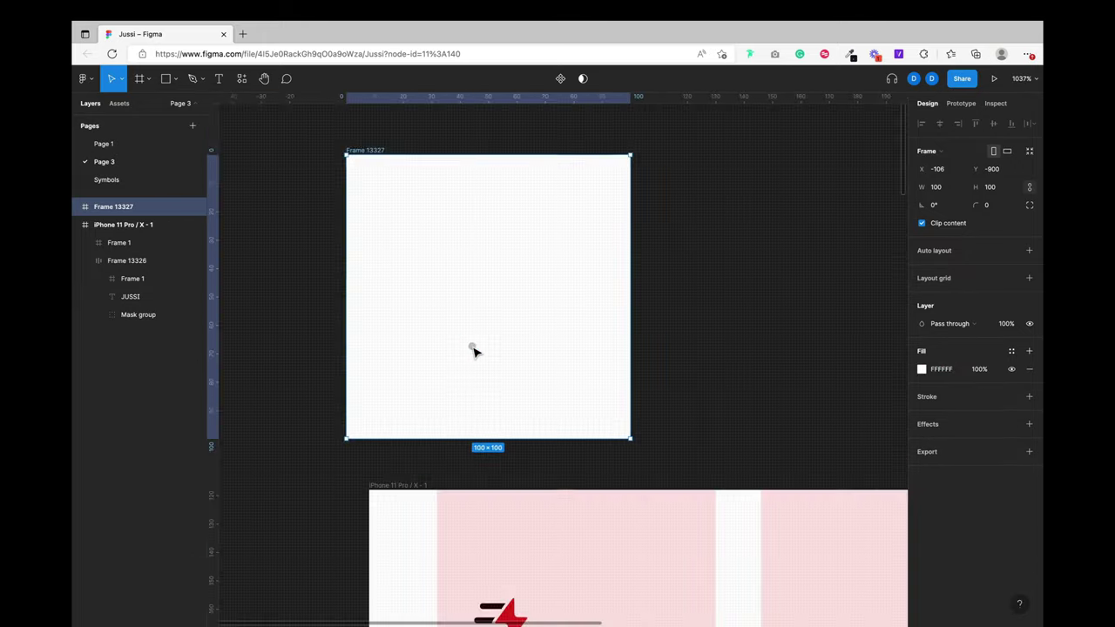
pyautogui.write('24')
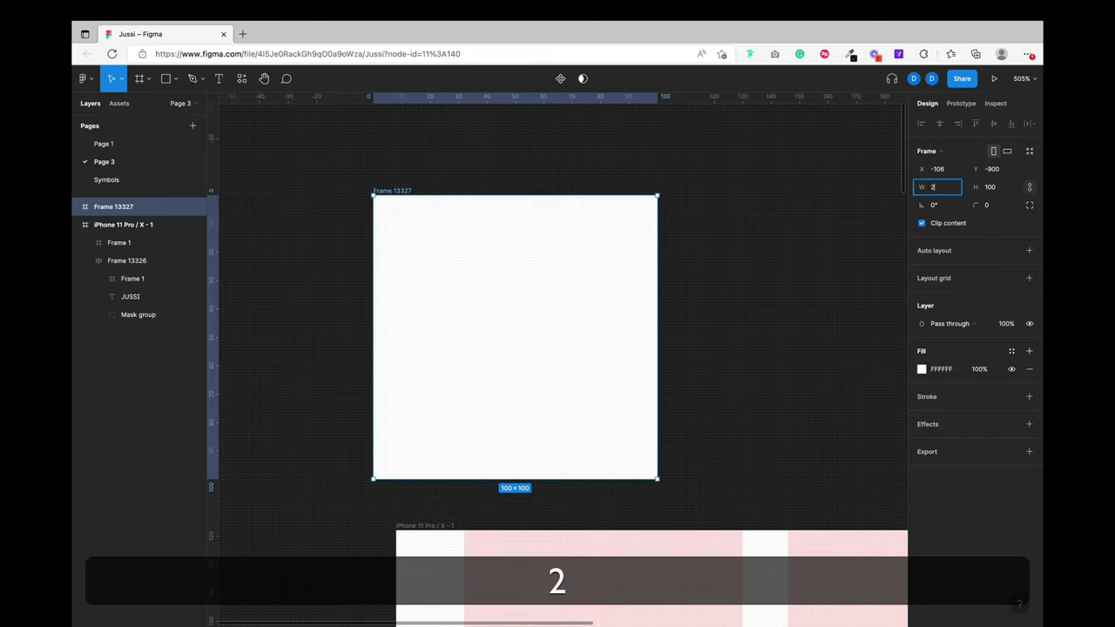
pyautogui.press('Return')
# Step: Draw a horizontal Pen line about 14.5 wide in the white frame, from about X 3.5 to X 18 at Y 7
pyautogui.scroll(10, 373, 232)
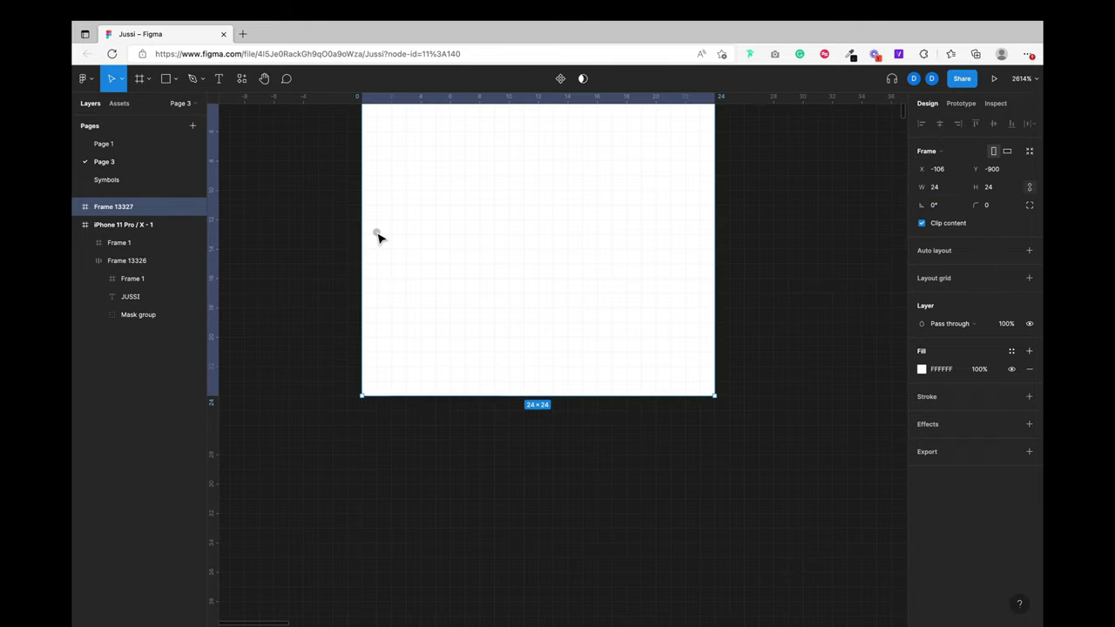
pyautogui.press('p')
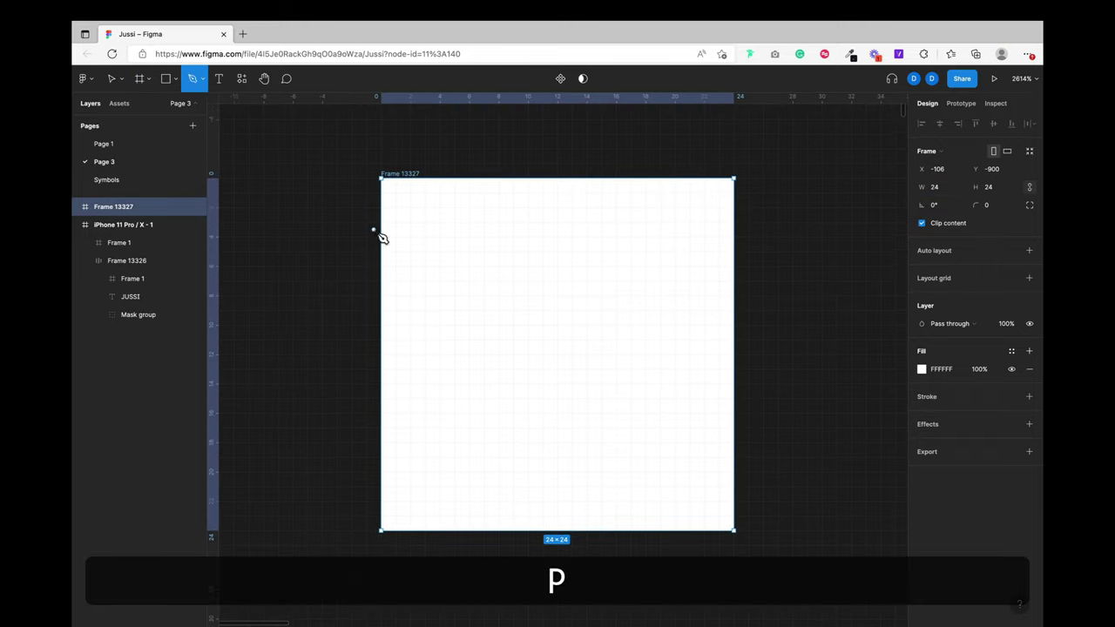
pyautogui.click(433, 280)
pyautogui.keyDown('shift'); pyautogui.click(645, 280); pyautogui.keyUp('shift')
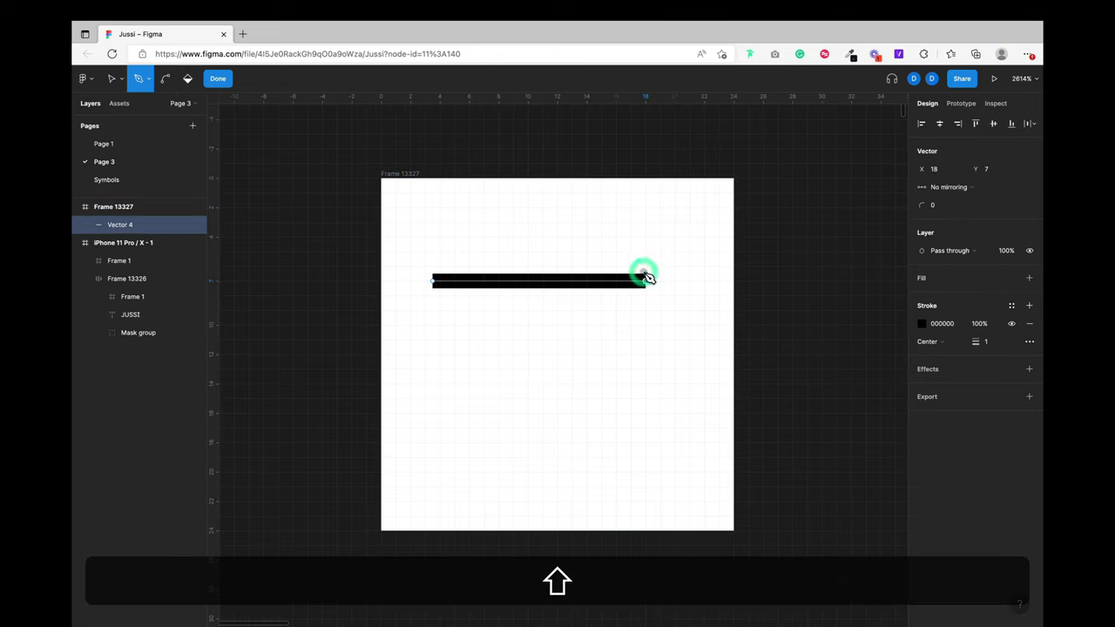
pyautogui.hotkey('shift', 'v')
pyautogui.click(776, 261)
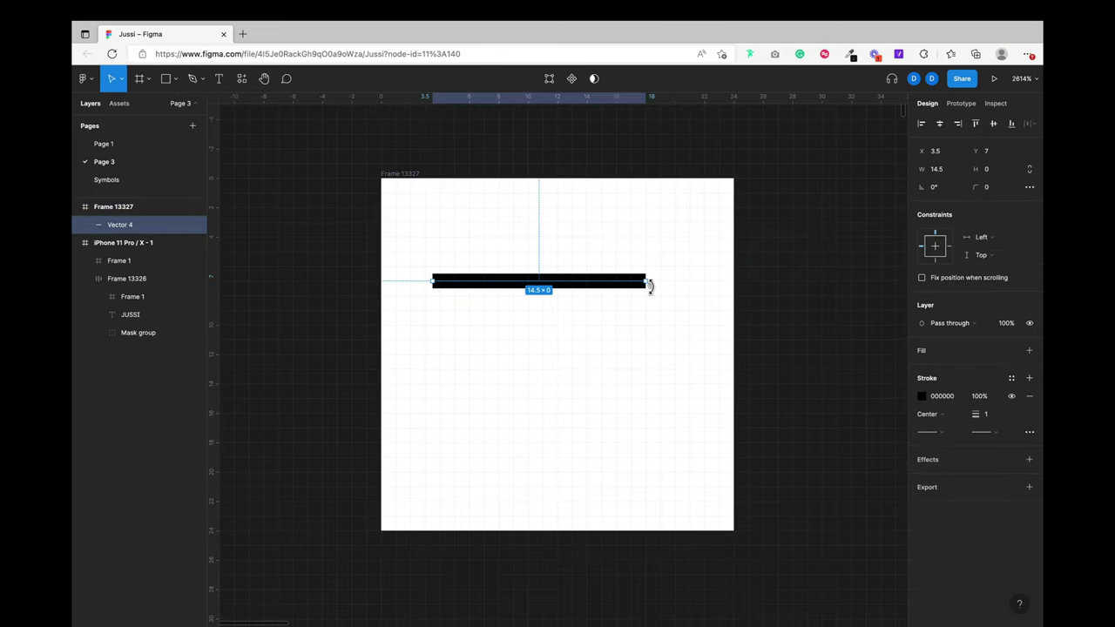
# Step: Adjust both ends of the line so it starts at X 4 and is 16 wide
pyautogui.scroll(5, 653, 287)
pyautogui.scroll(5, 654, 291)
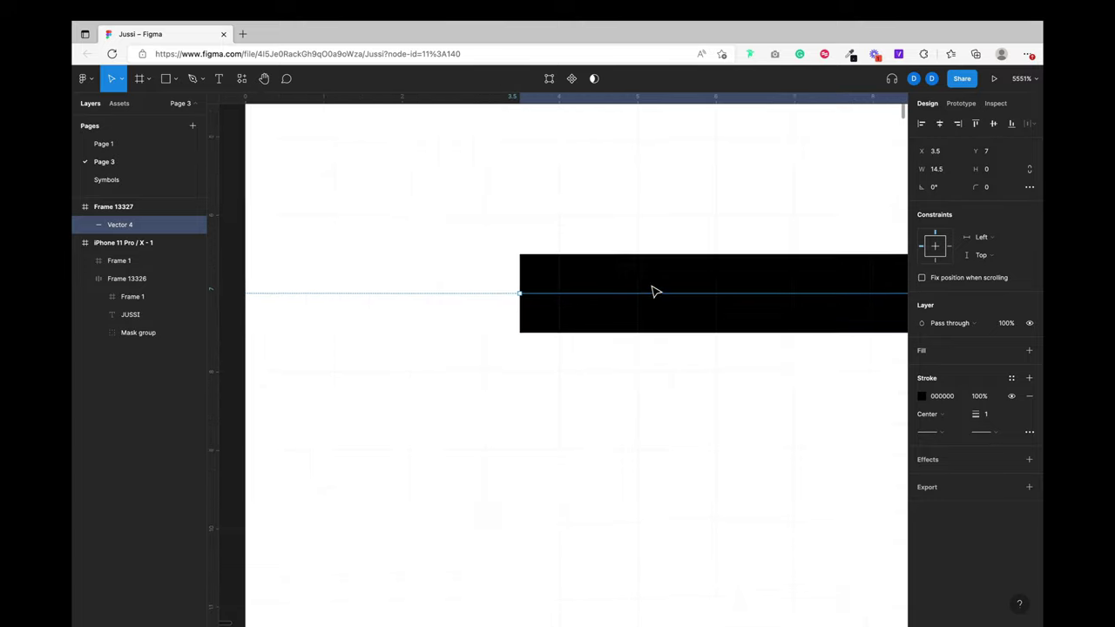
pyautogui.moveTo(525, 295); pyautogui.dragTo(565, 297)
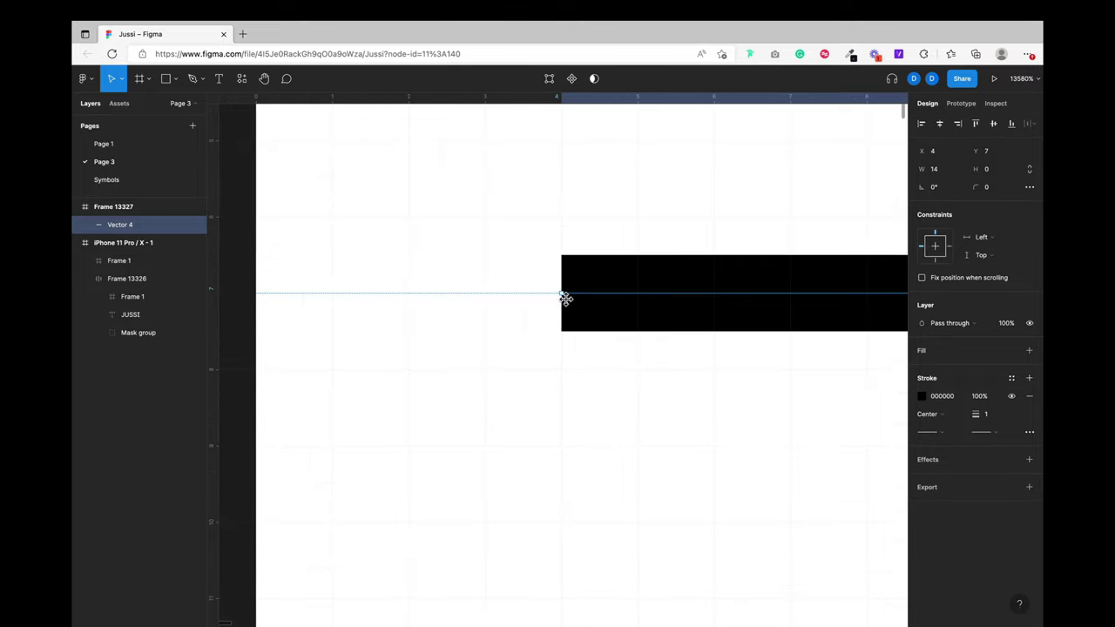
pyautogui.scroll(-5, 560, 297)
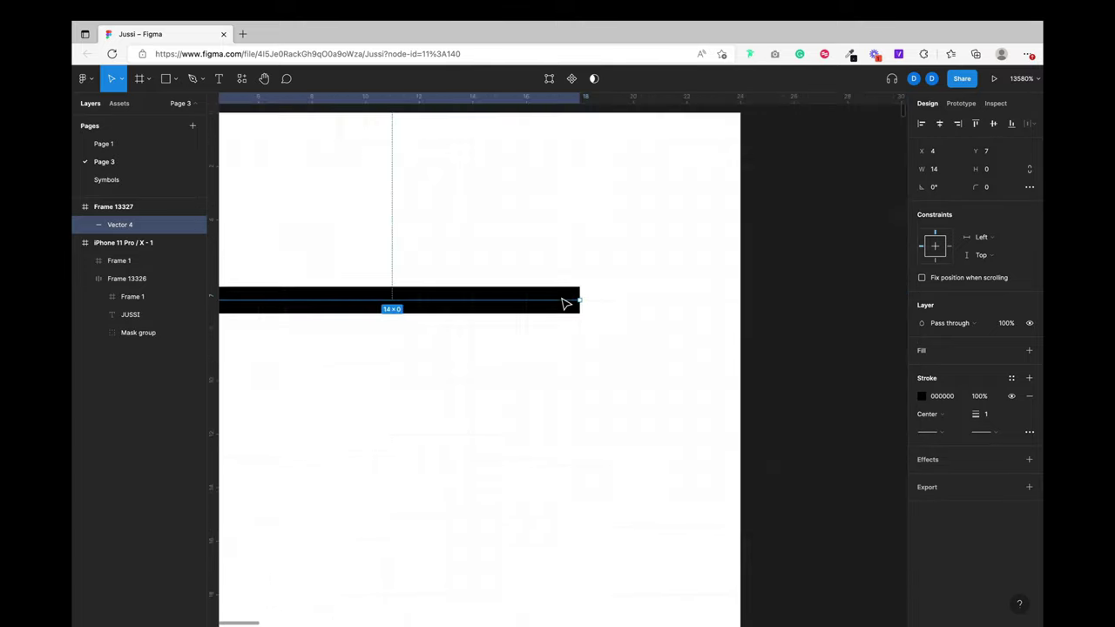
pyautogui.hscroll(1, 558, 303)
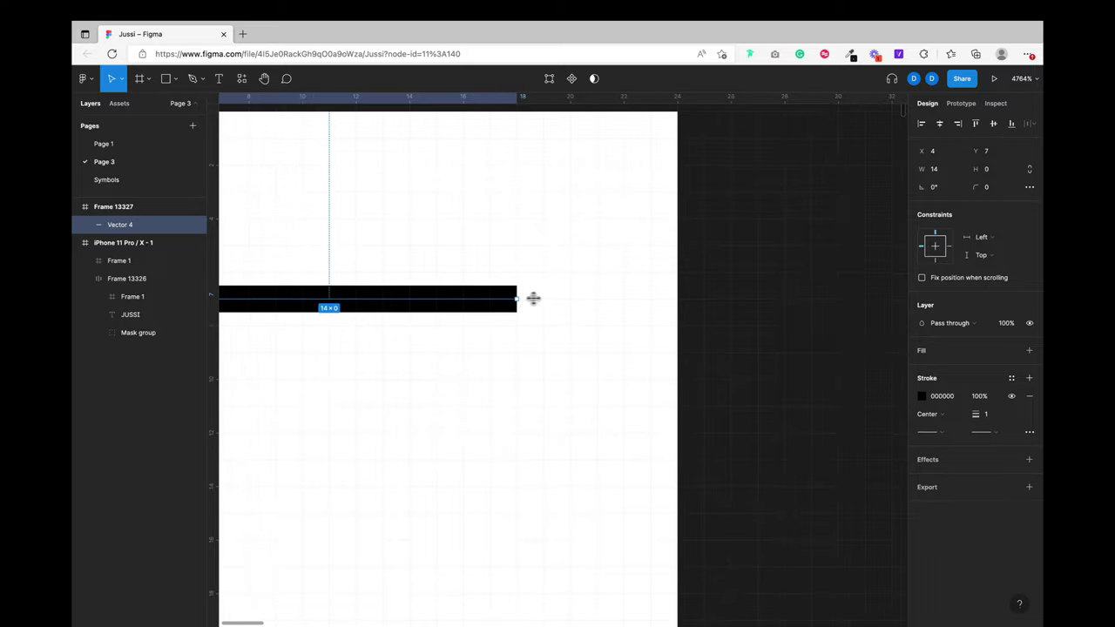
pyautogui.moveTo(533, 297); pyautogui.dragTo(572, 301)
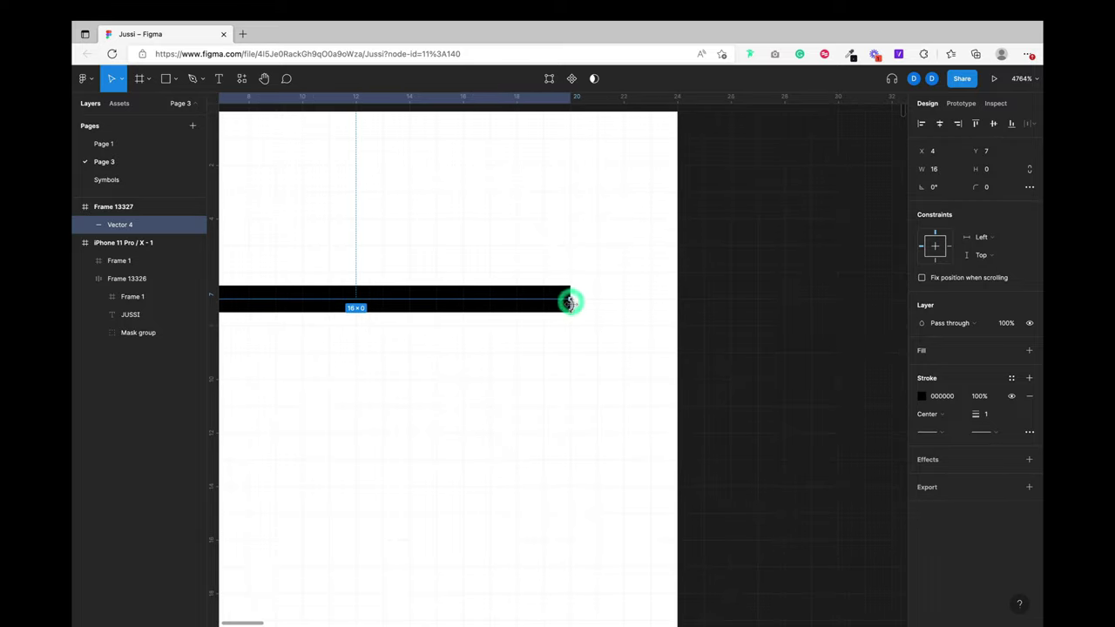
# Step: Duplicate the line downward twice at intervals of 5, with the lowest copy at Y 17
pyautogui.scroll(-5, 570, 301)
pyautogui.moveTo(554, 281); pyautogui.dragTo(569, 381)
pyautogui.press('super+d')
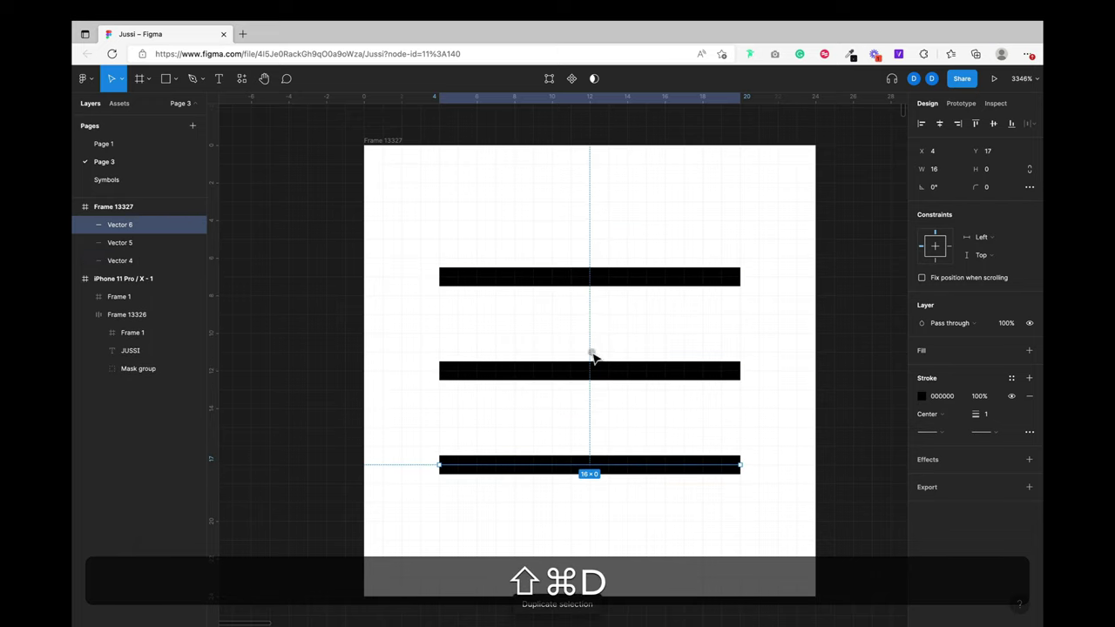
# Step: Combine all three lines into a vertical auto layout and center it vertically in the 24 × 24 frame
pyautogui.keyDown('shift'); pyautogui.click(587, 368); pyautogui.keyUp('shift')
pyautogui.keyDown('shift'); pyautogui.click(587, 278); pyautogui.keyUp('shift')
pyautogui.hotkey('shift', 'a')
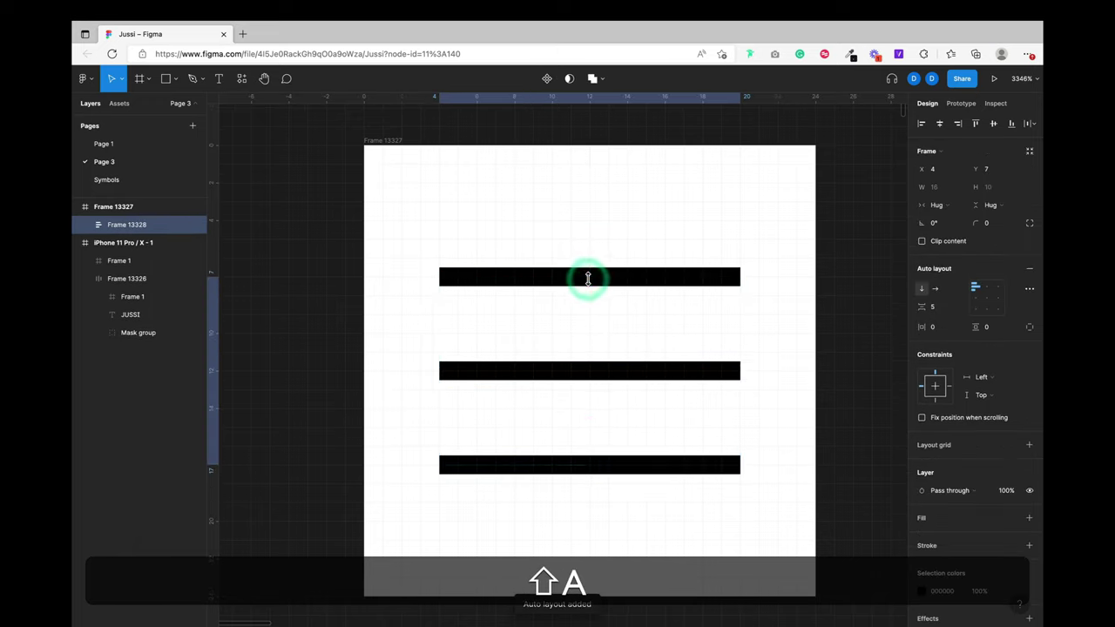
pyautogui.click(993, 123)
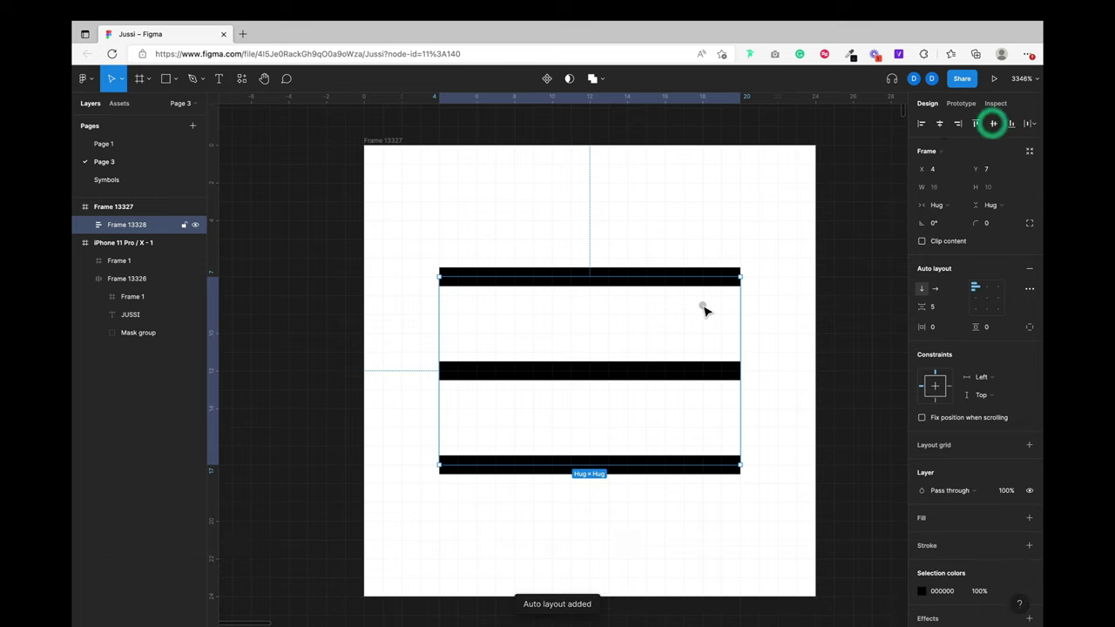
# Step: Set the width of the upper and lower lines to 8
pyautogui.scroll(-3, 704, 308)
pyautogui.scroll(-2, 704, 309)
pyautogui.scroll(3, 704, 308)
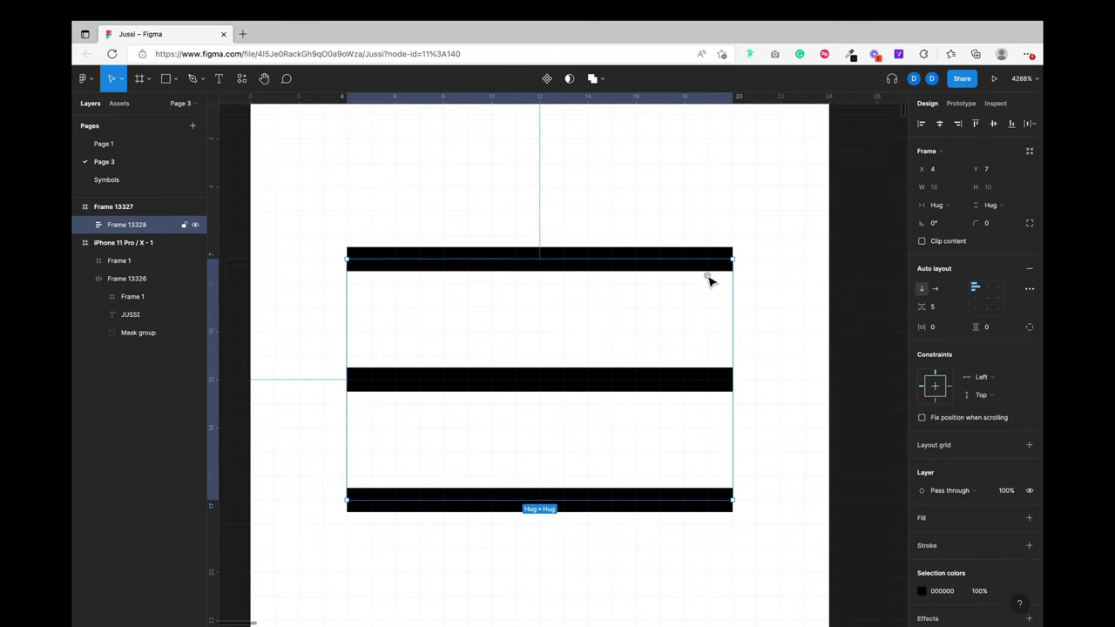
pyautogui.press('super')
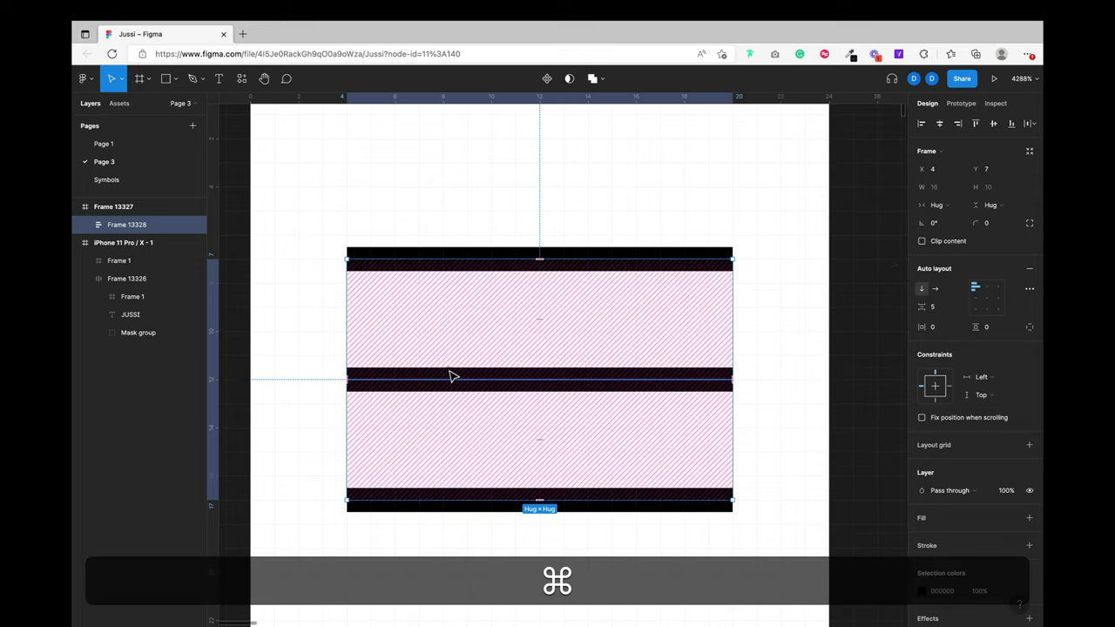
pyautogui.keyDown('super'); pyautogui.click(458, 257); pyautogui.keyUp('super')
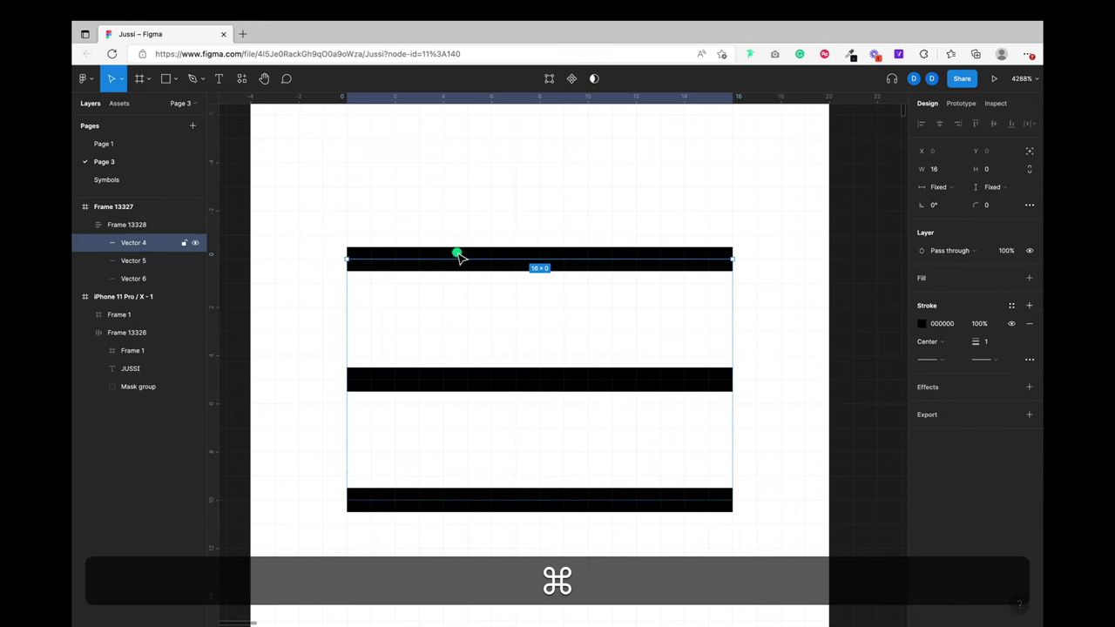
pyautogui.keyDown('shift'); pyautogui.keyDown('super'); pyautogui.click(529, 508); pyautogui.keyUp('super'); pyautogui.keyUp('shift')
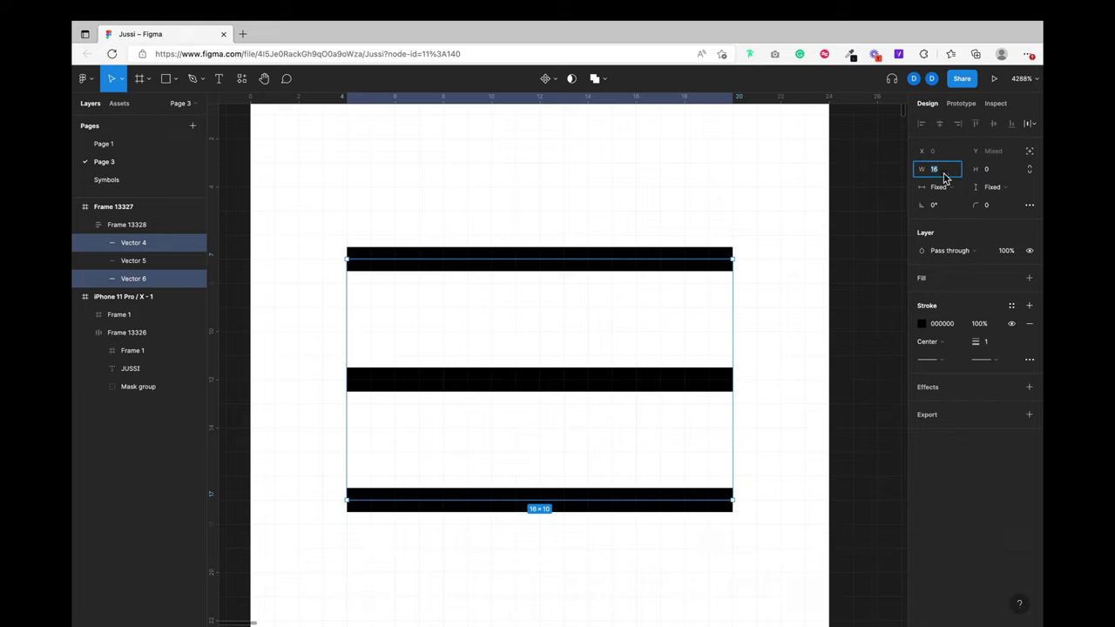
pyautogui.write('8')
pyautogui.press('Return')
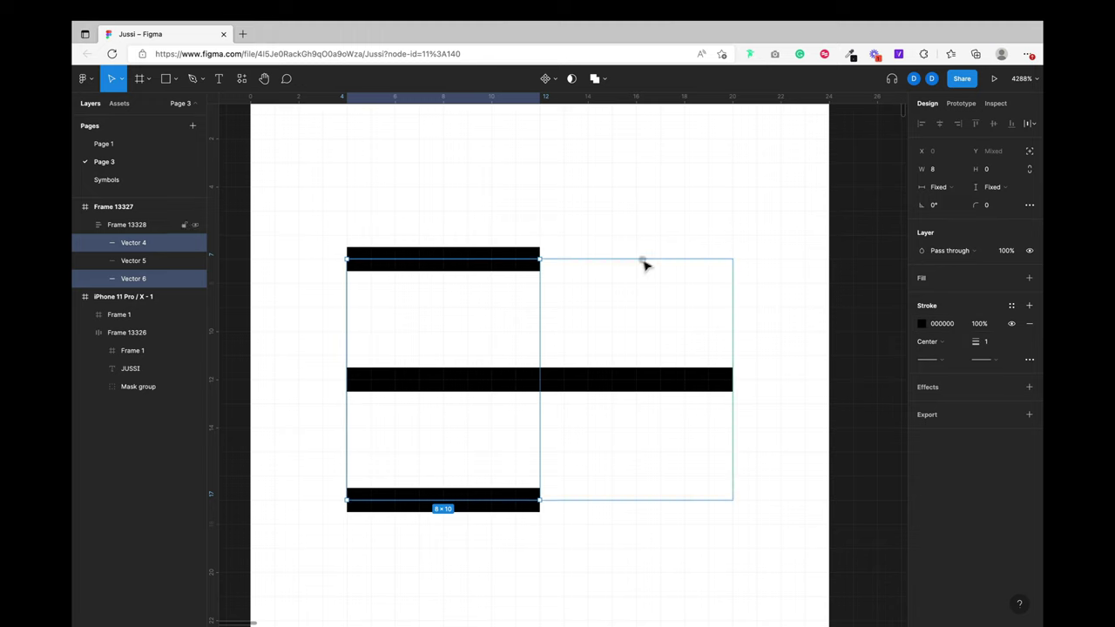
# Step: Set the auto layout alignment of the three lines to top right
pyautogui.click(656, 209)
pyautogui.click(604, 310)
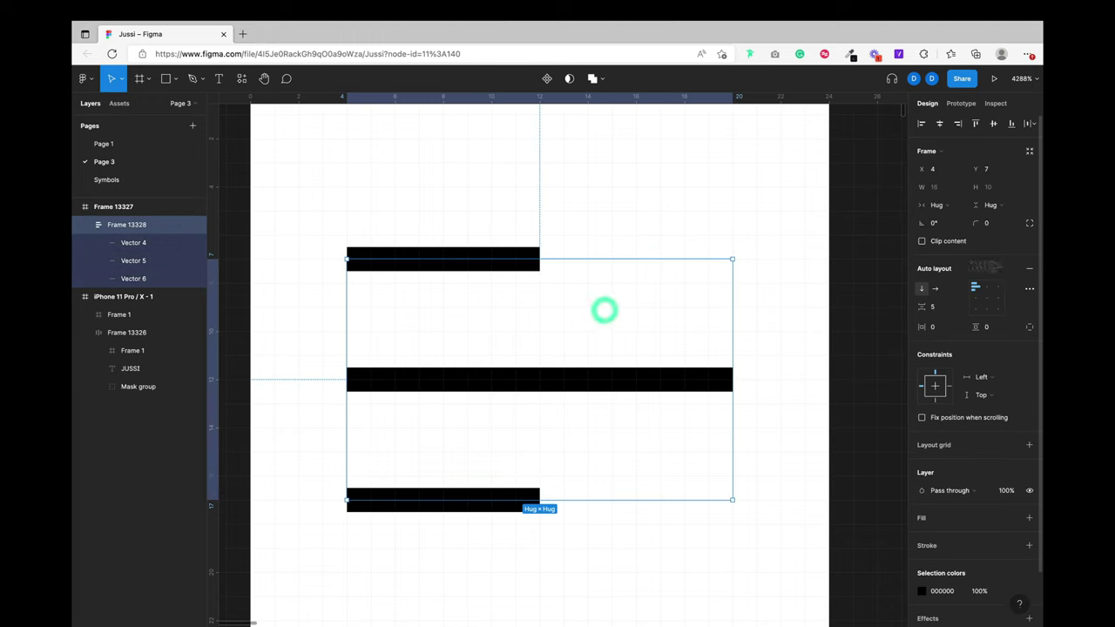
pyautogui.click(997, 288)
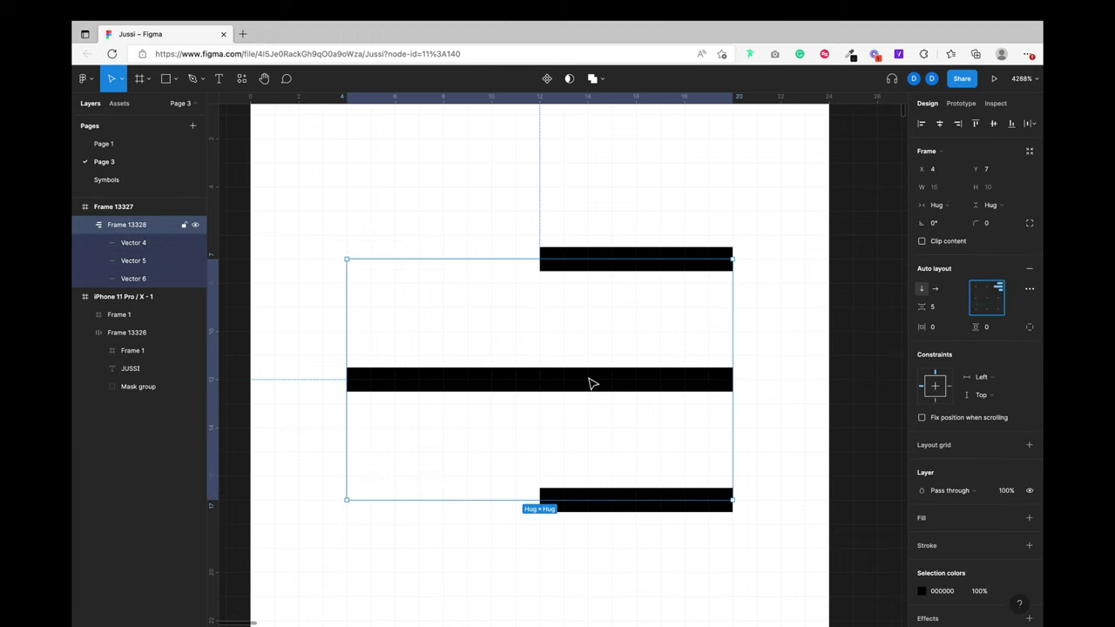
pyautogui.click(620, 318)
pyautogui.click(778, 331)
# Step: Select all three lines inside the auto layout and set their stroke end caps to Round
pyautogui.keyDown('super'); pyautogui.click(689, 379); pyautogui.keyUp('super')
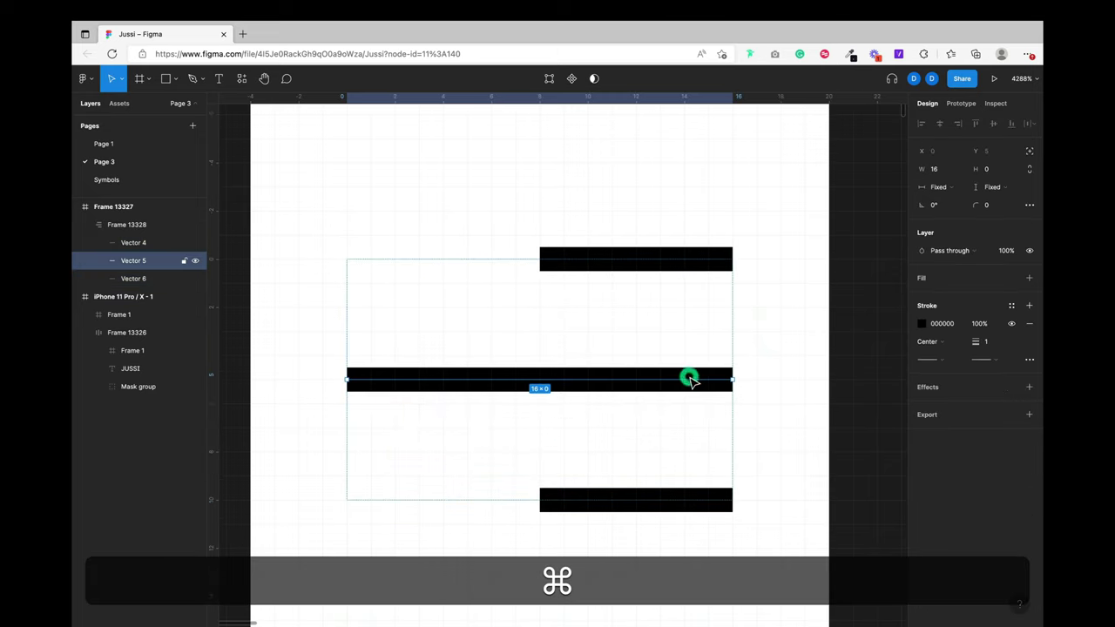
pyautogui.press('super+a')
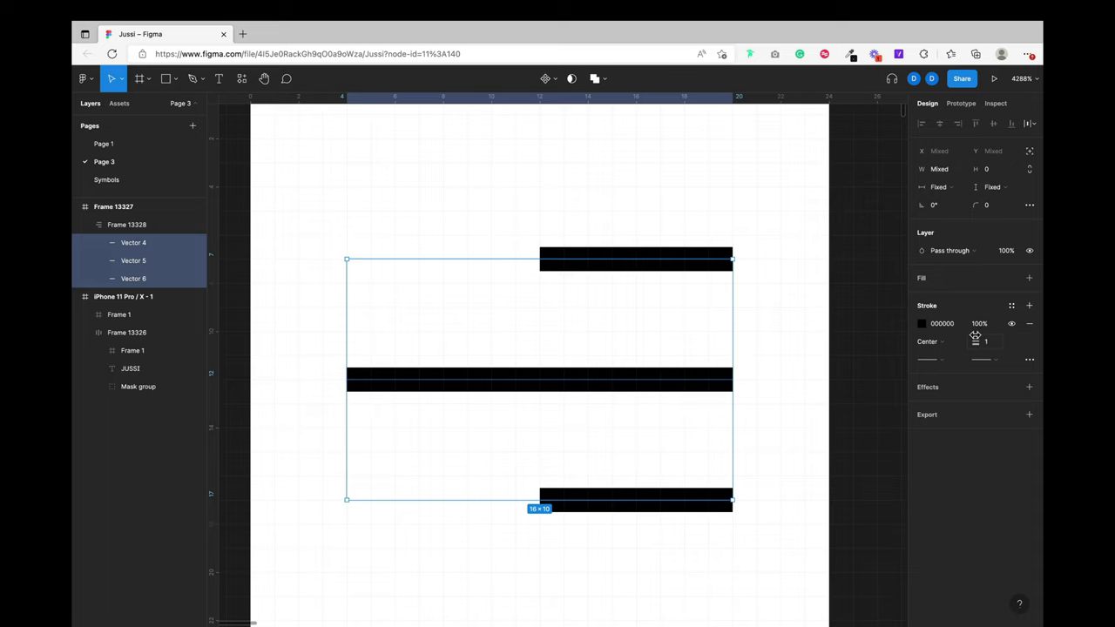
pyautogui.click(984, 364)
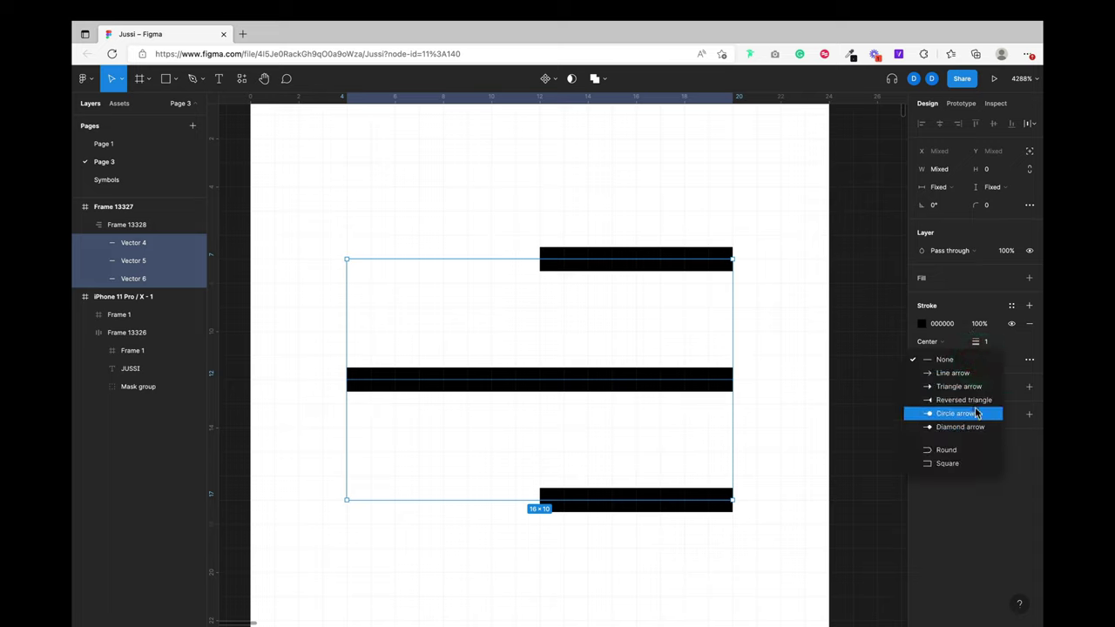
pyautogui.click(965, 451)
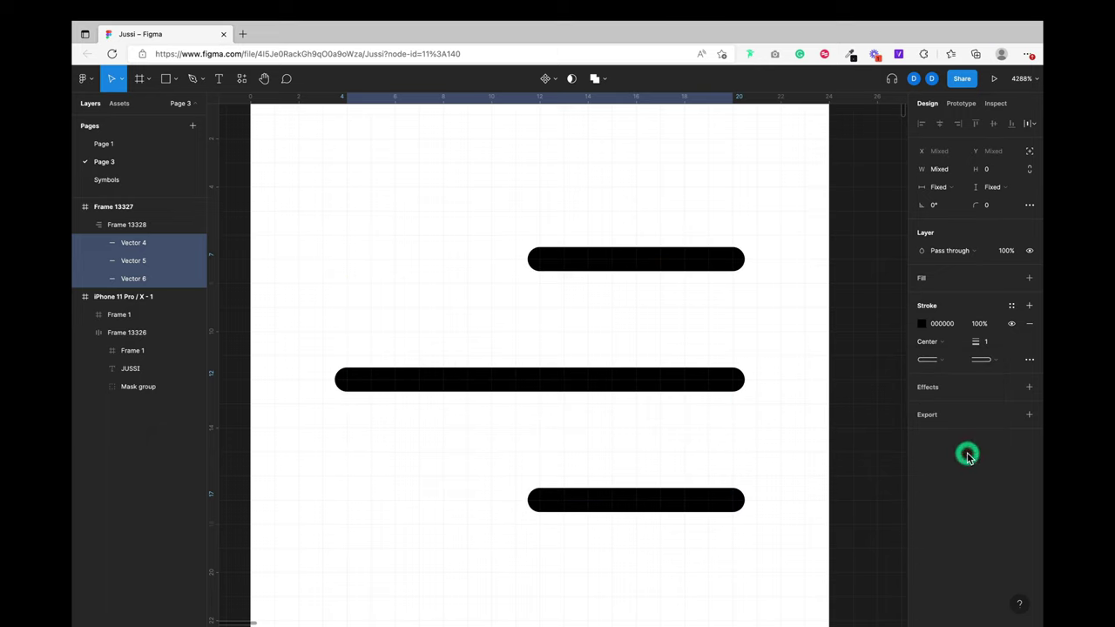
pyautogui.click(841, 311)
pyautogui.hscroll(3, 841, 311)
pyautogui.scroll(-5, 841, 311)
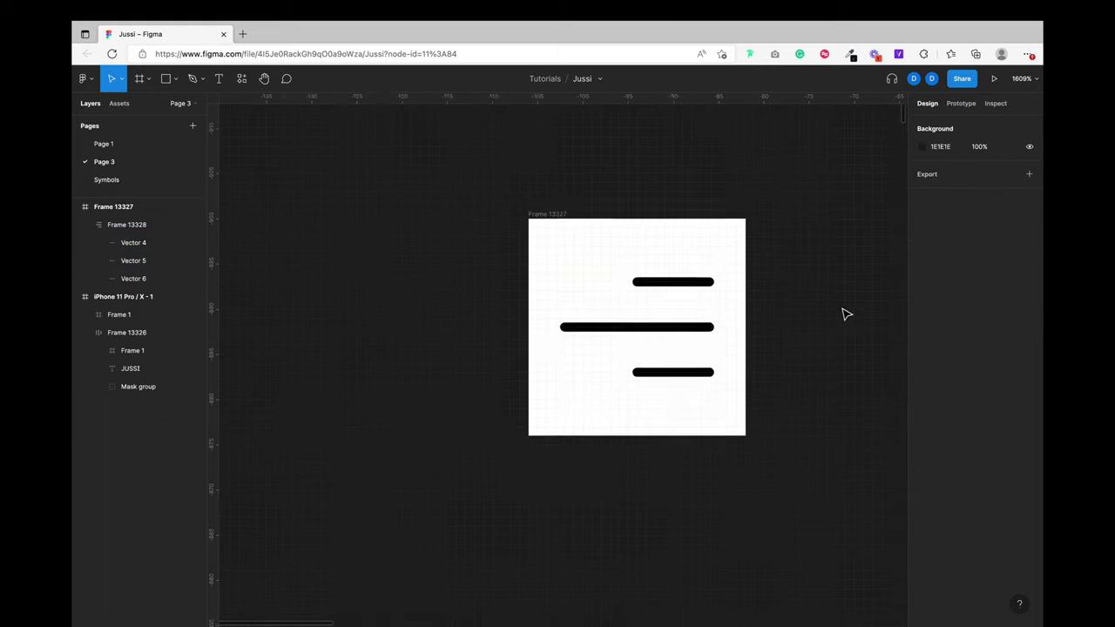
pyautogui.scroll(3, 841, 311)
pyautogui.keyDown('super'); pyautogui.click(567, 339); pyautogui.keyUp('super')
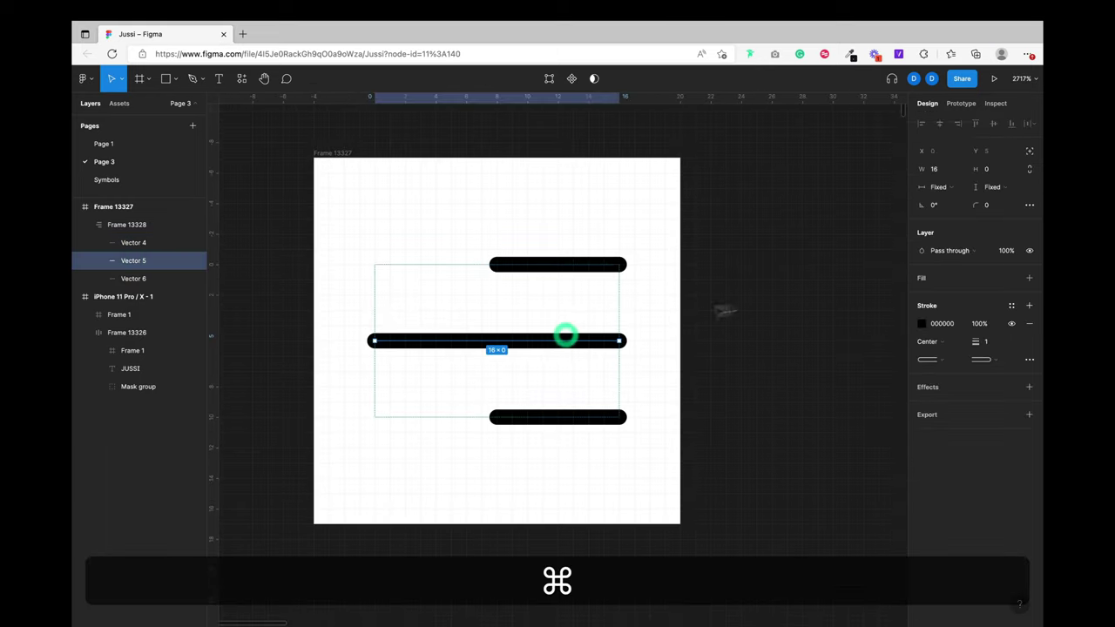
pyautogui.keyDown('super'); pyautogui.click(764, 301); pyautogui.keyUp('super')
# Step: Copy the red lightning shape from the existing icon on the iPhone 11 Pro / X frame
pyautogui.scroll(-5, 763, 303)
pyautogui.scroll(-5, 763, 306)
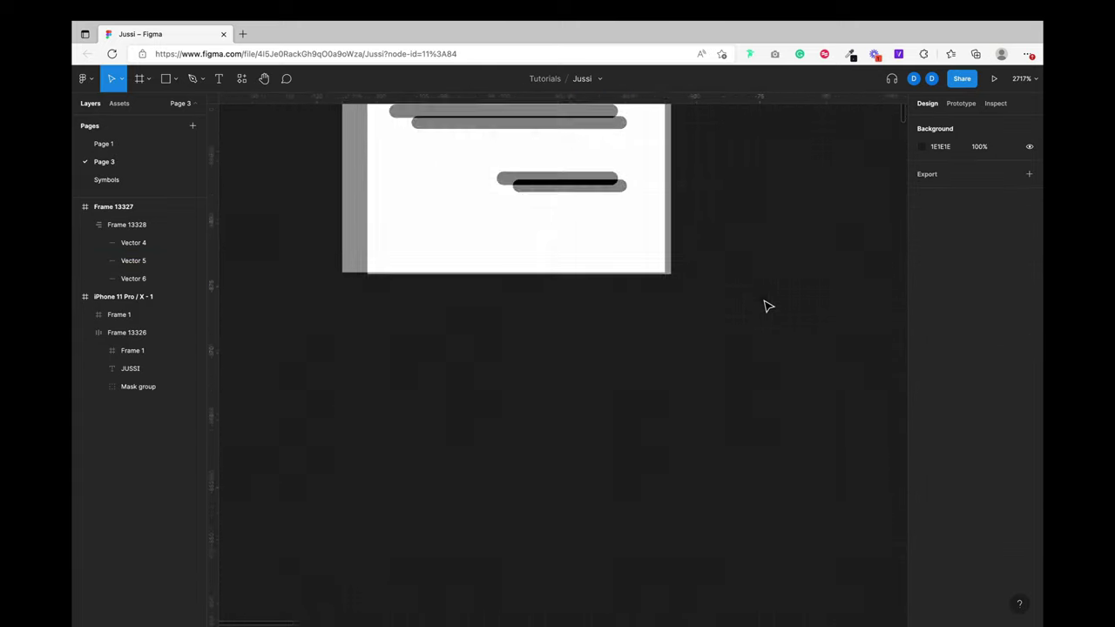
pyautogui.scroll(-10, 764, 308)
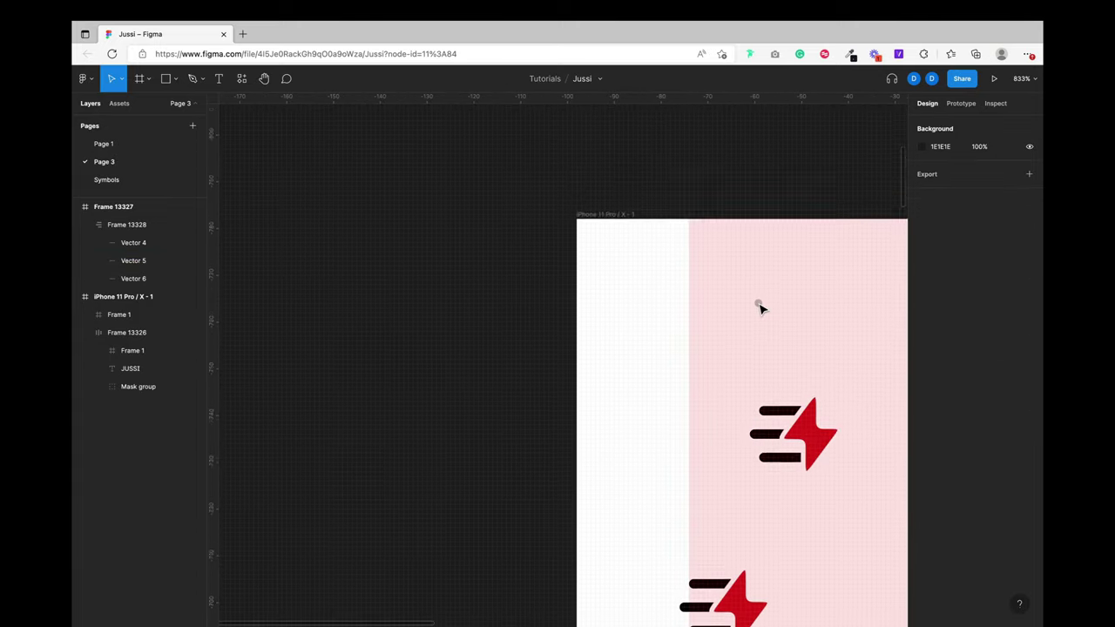
pyautogui.keyDown('super'); pyautogui.click(756, 236); pyautogui.keyUp('super')
pyautogui.scroll(10, 765, 237)
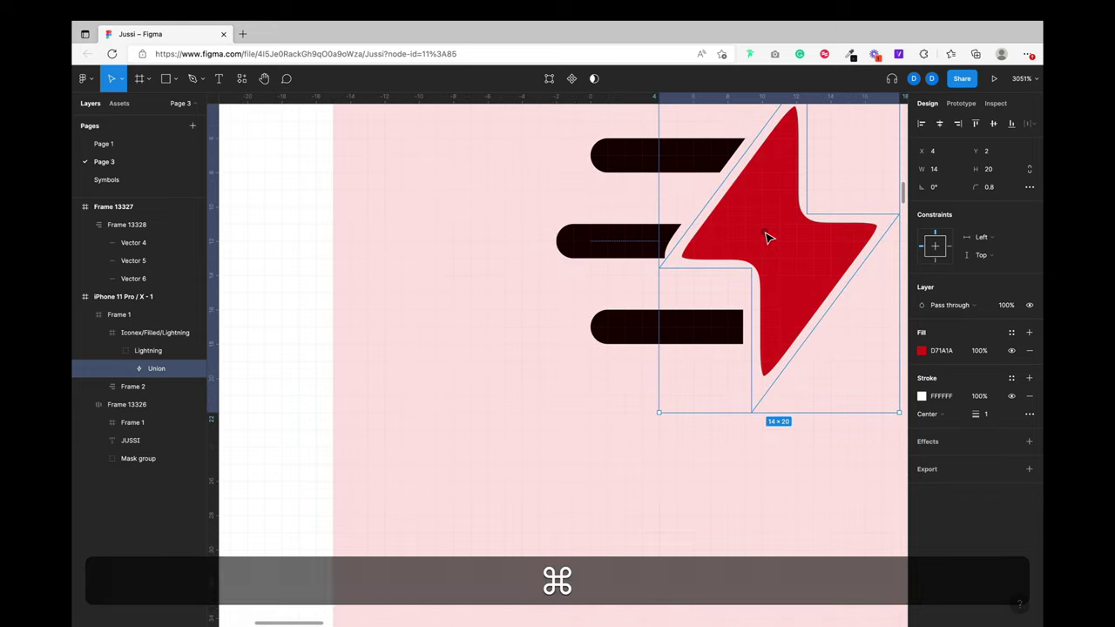
pyautogui.press('super+c')
# Step: Paste the lightning shape into the 24 × 24 frame, move it over the lines to X 8, Y 3, and check its edge distance
pyautogui.scroll(-10, 767, 238)
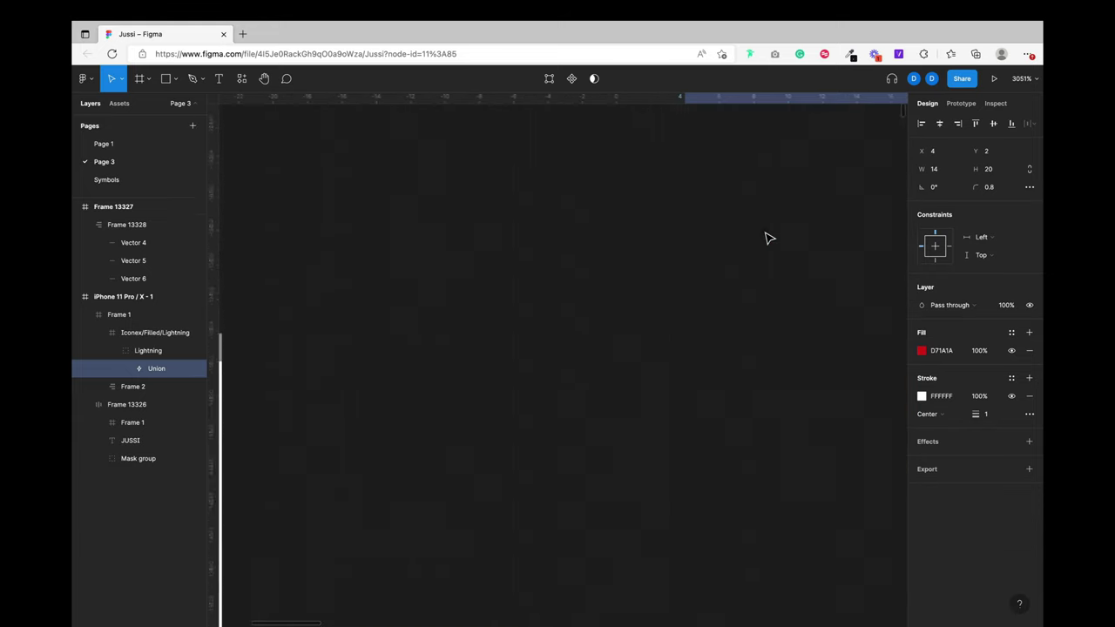
pyautogui.scroll(10, 685, 349)
pyautogui.keyDown('super'); pyautogui.click(541, 306); pyautogui.keyUp('super')
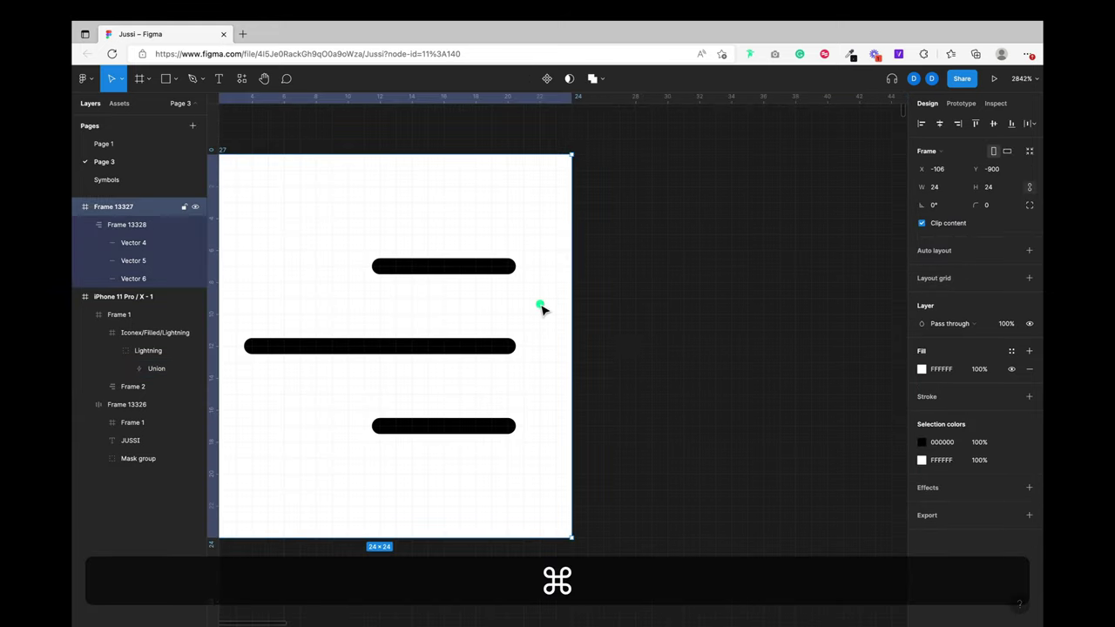
pyautogui.press('super+v')
pyautogui.moveTo(378, 334); pyautogui.dragTo(440, 351)
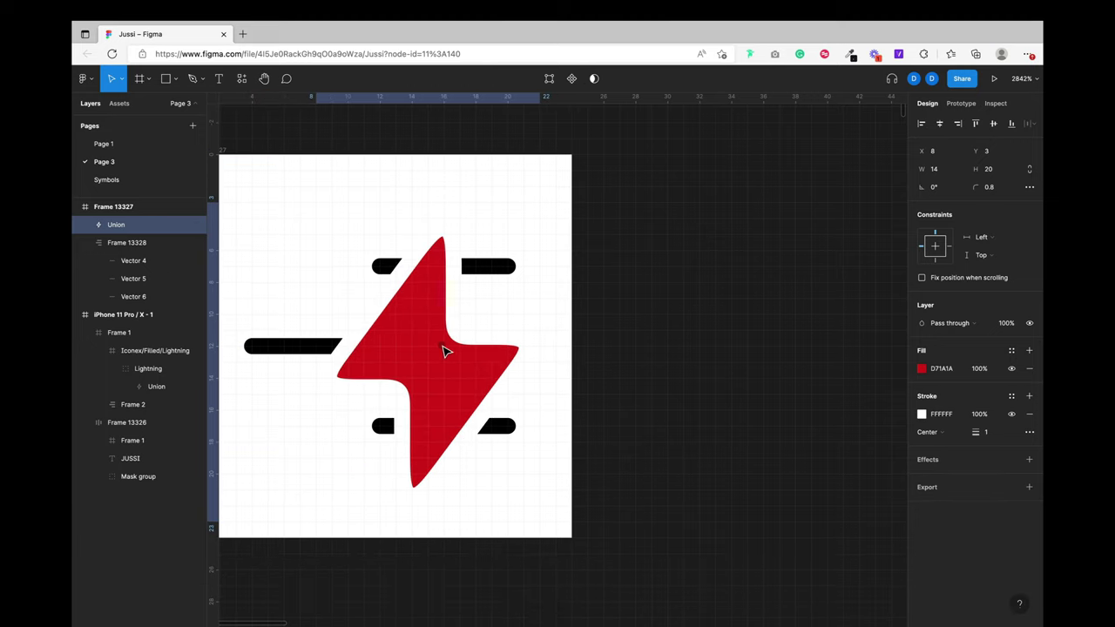
pyautogui.click(444, 352)
pyautogui.scroll(6, 511, 323)
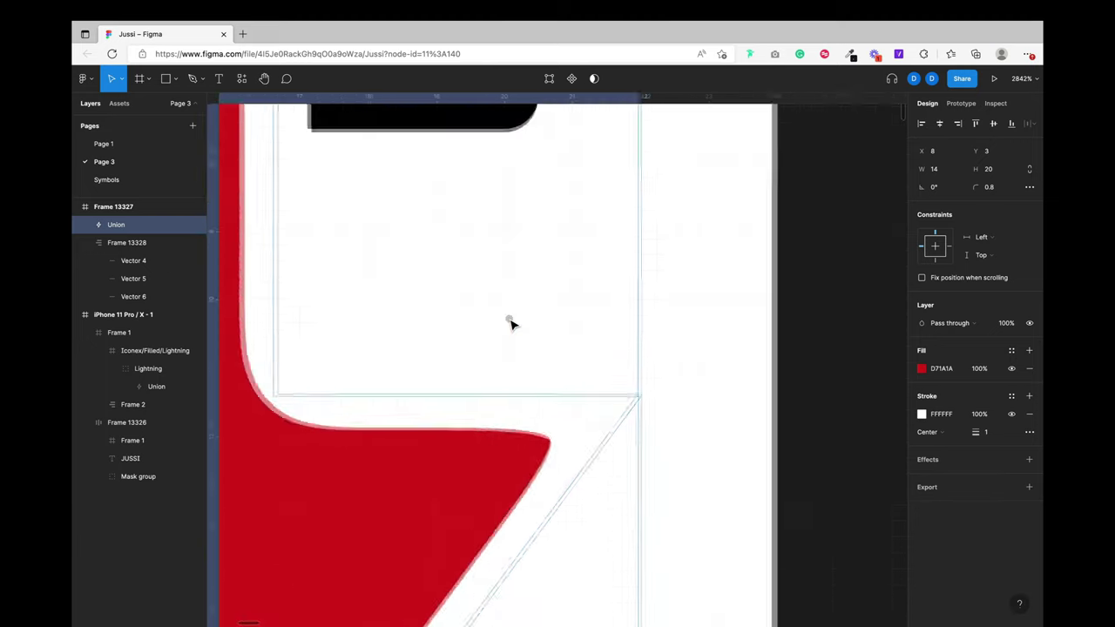
pyautogui.press('alt')
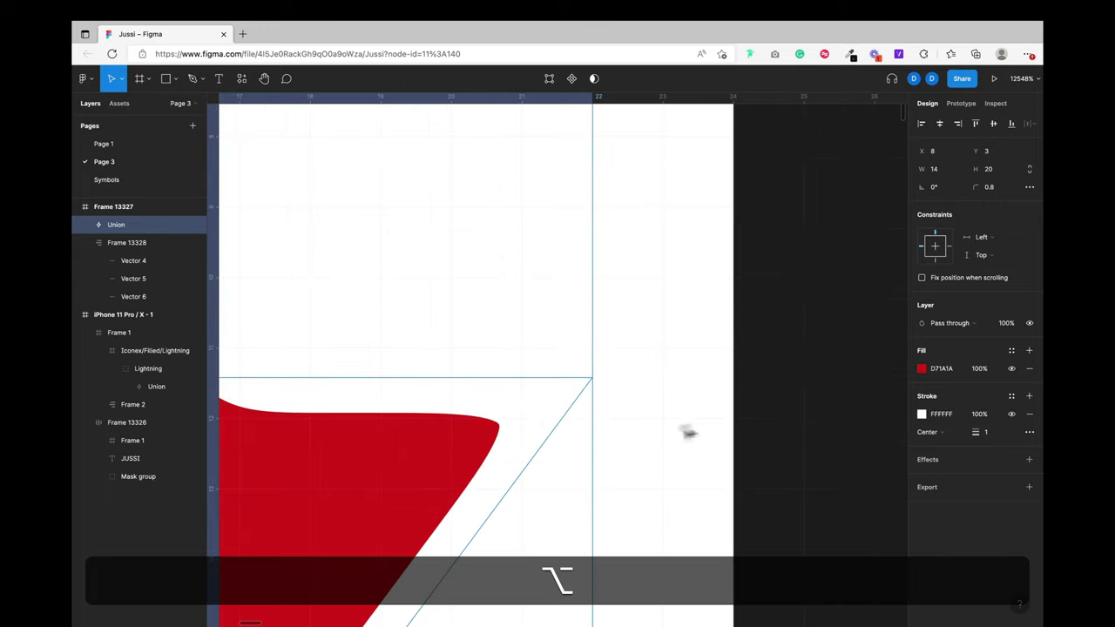
pyautogui.scroll(-8, 499, 421)
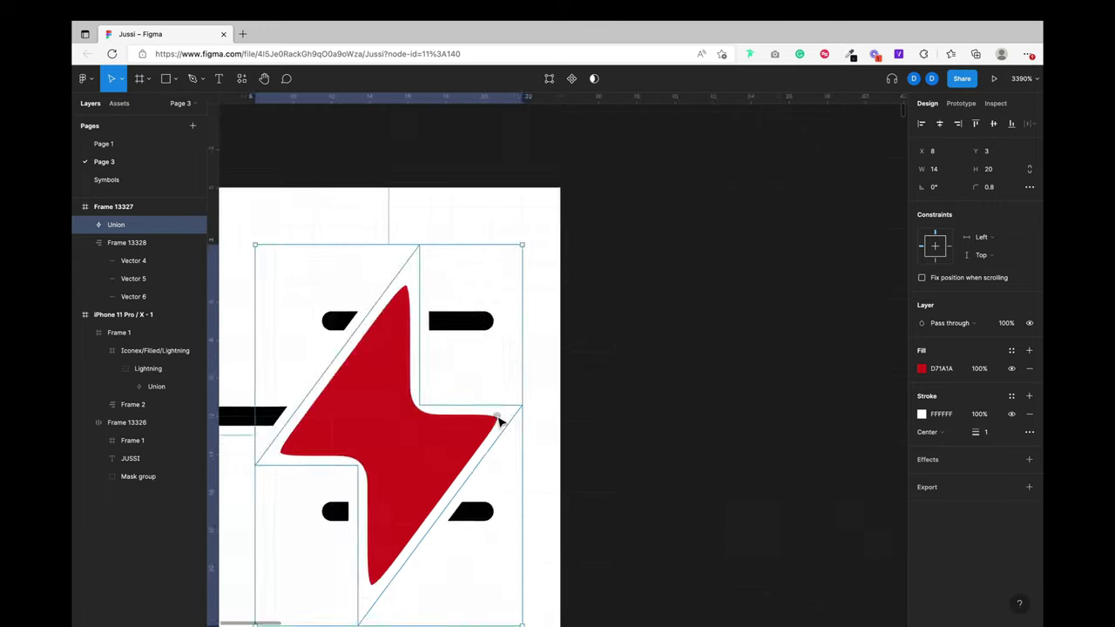
# Step: Narrow the lines' auto layout to a width of 12 and shorten the middle line to 12 as well
pyautogui.click(369, 421)
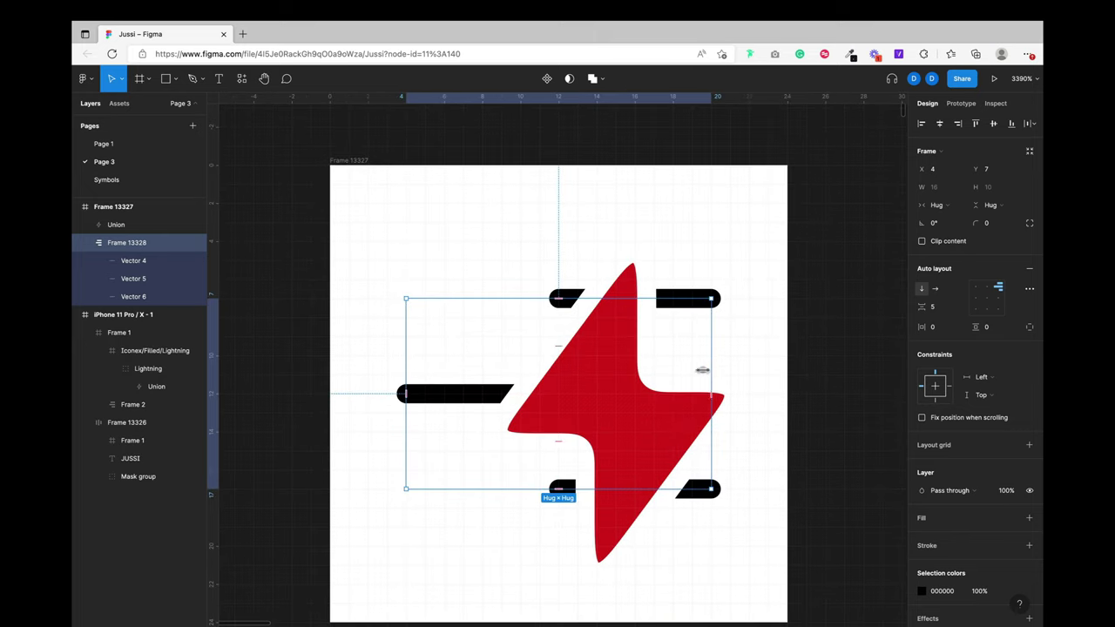
pyautogui.moveTo(702, 369); pyautogui.dragTo(642, 370)
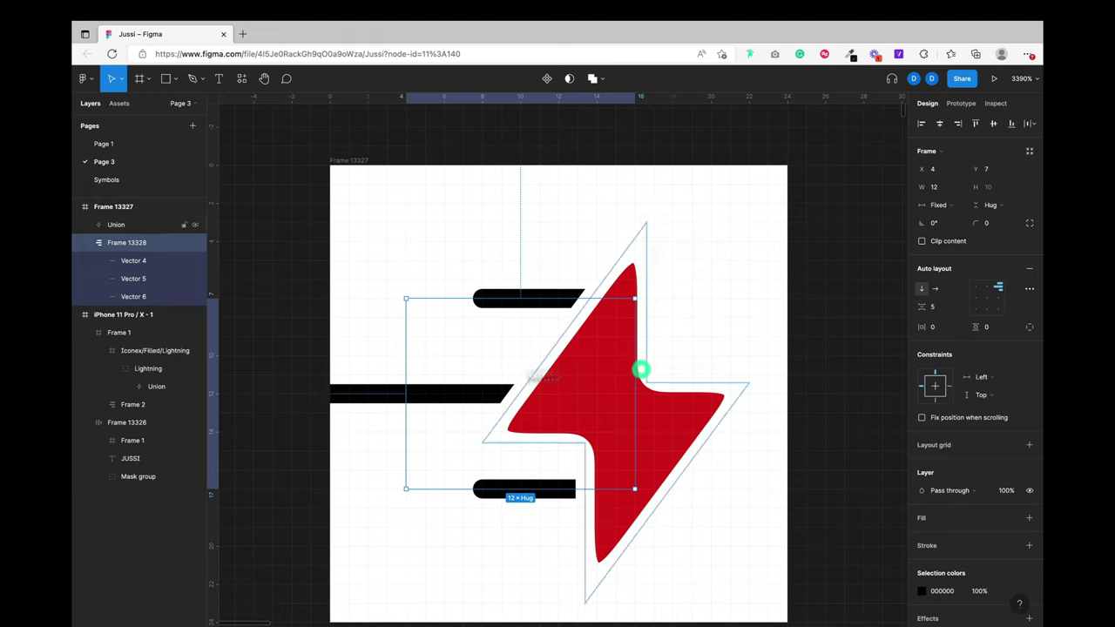
pyautogui.keyDown('super'); pyautogui.click(368, 396); pyautogui.keyUp('super')
pyautogui.moveTo(334, 395); pyautogui.dragTo(367, 395)
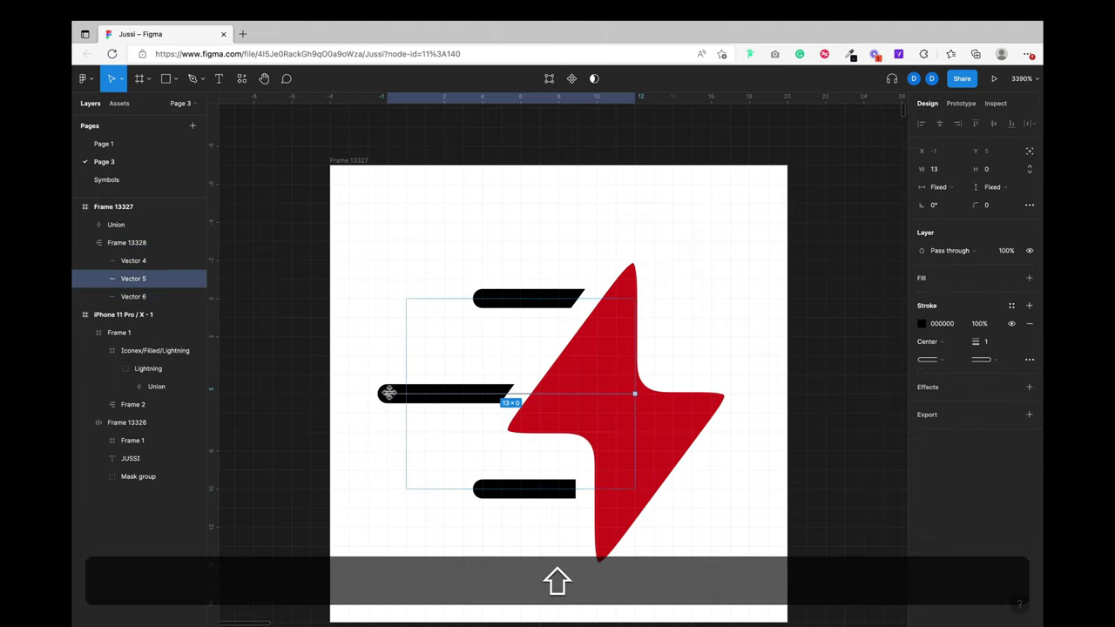
pyautogui.click(515, 219)
pyautogui.scroll(-5, 512, 213)
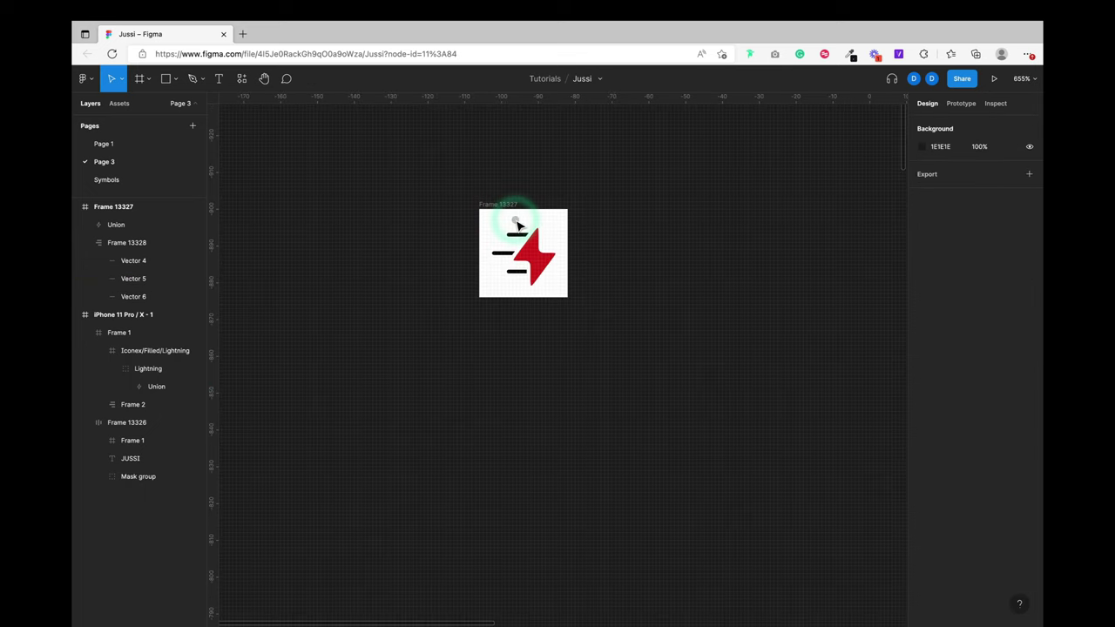
# Step: Move the lightning shape in the 24 × 24 frame to X 9, Y 2
pyautogui.scroll(3, 517, 224)
pyautogui.click(585, 324)
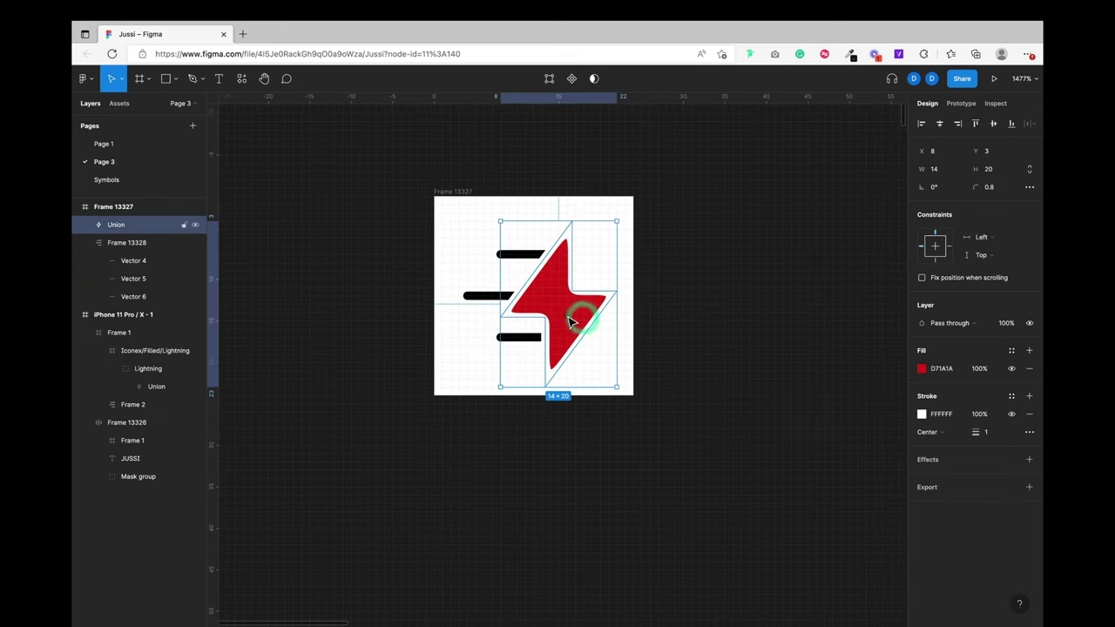
pyautogui.moveTo(571, 322); pyautogui.dragTo(582, 317)
pyautogui.click(682, 264)
# Step: Compare with the original icon and set the stroke weight of all three lines to 2
pyautogui.scroll(-10, 681, 266)
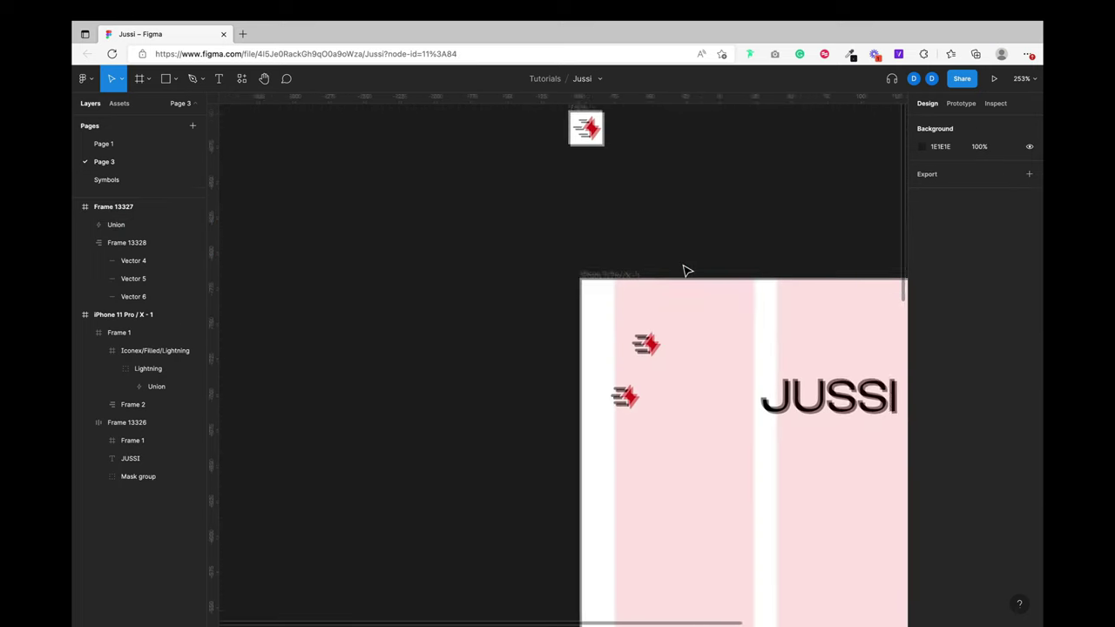
pyautogui.scroll(10, 661, 338)
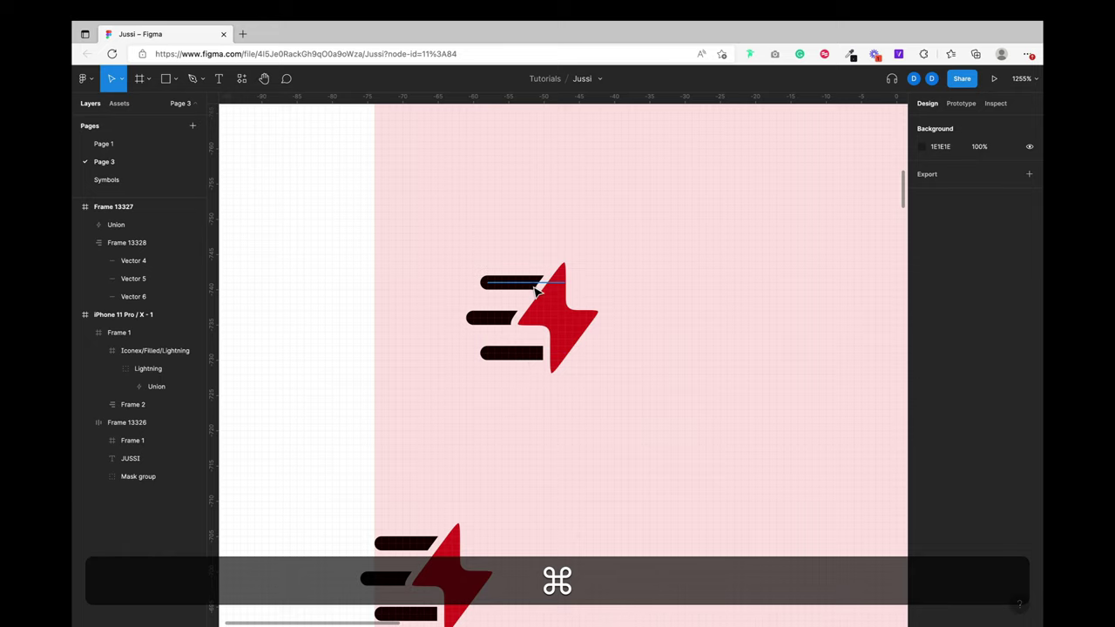
pyautogui.scroll(-6, 537, 293)
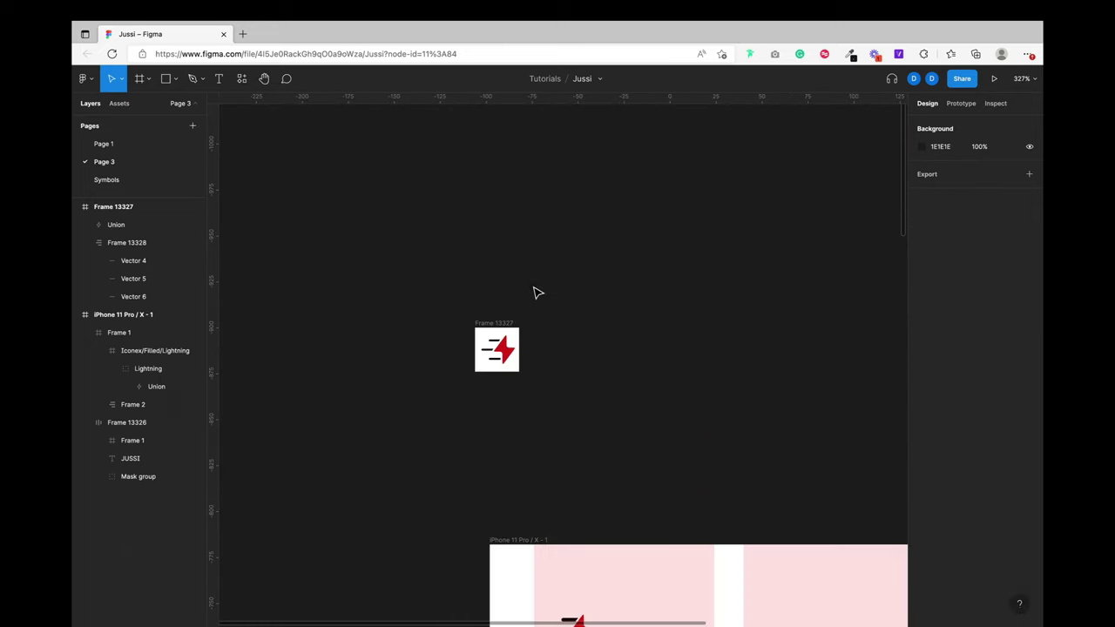
pyautogui.scroll(8, 494, 374)
pyautogui.scroll(2, 505, 383)
pyautogui.keyDown('super'); pyautogui.click(543, 389); pyautogui.keyUp('super')
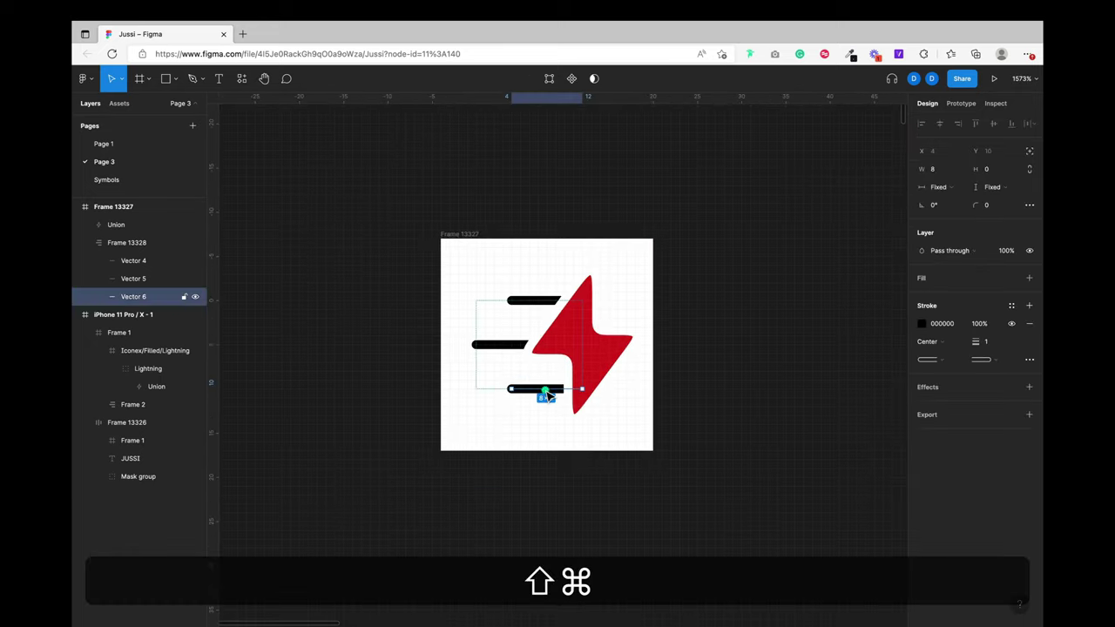
pyautogui.keyDown('shift'); pyautogui.keyDown('super'); pyautogui.click(503, 345); pyautogui.keyUp('super'); pyautogui.keyUp('shift')
pyautogui.keyDown('shift'); pyautogui.keyDown('super'); pyautogui.click(539, 302); pyautogui.keyUp('super'); pyautogui.keyUp('shift')
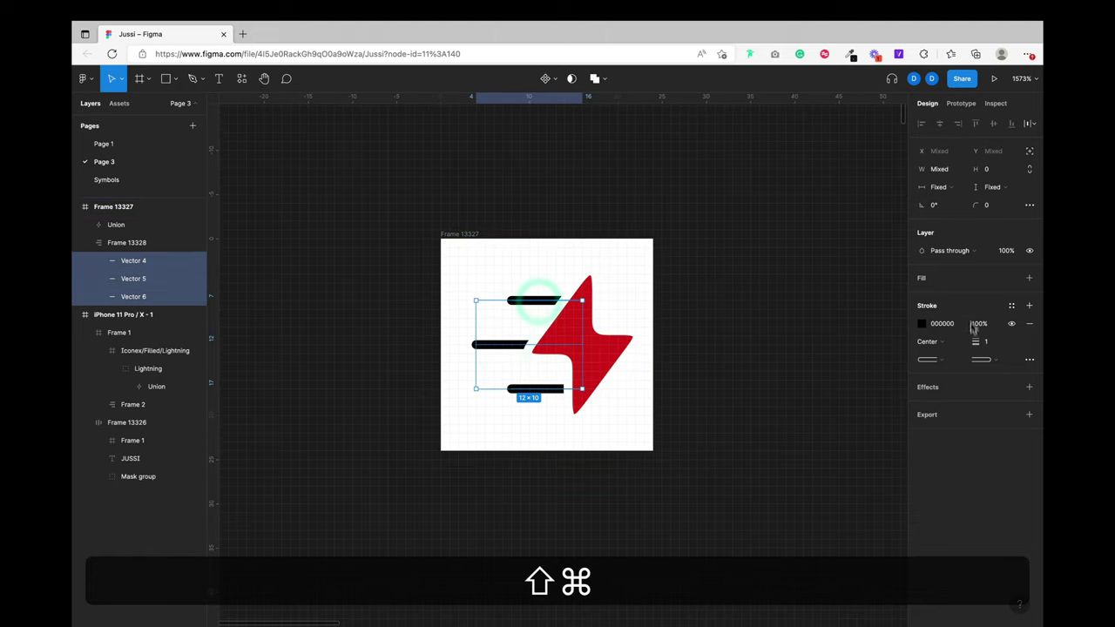
pyautogui.write('2')
pyautogui.press('Return')
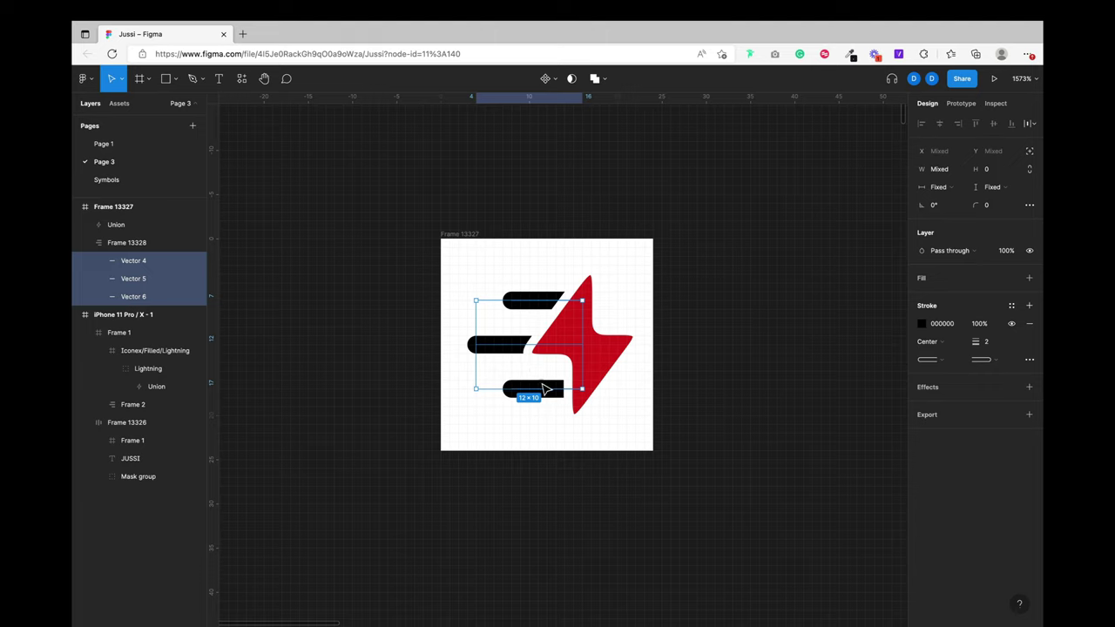
pyautogui.click(744, 401)
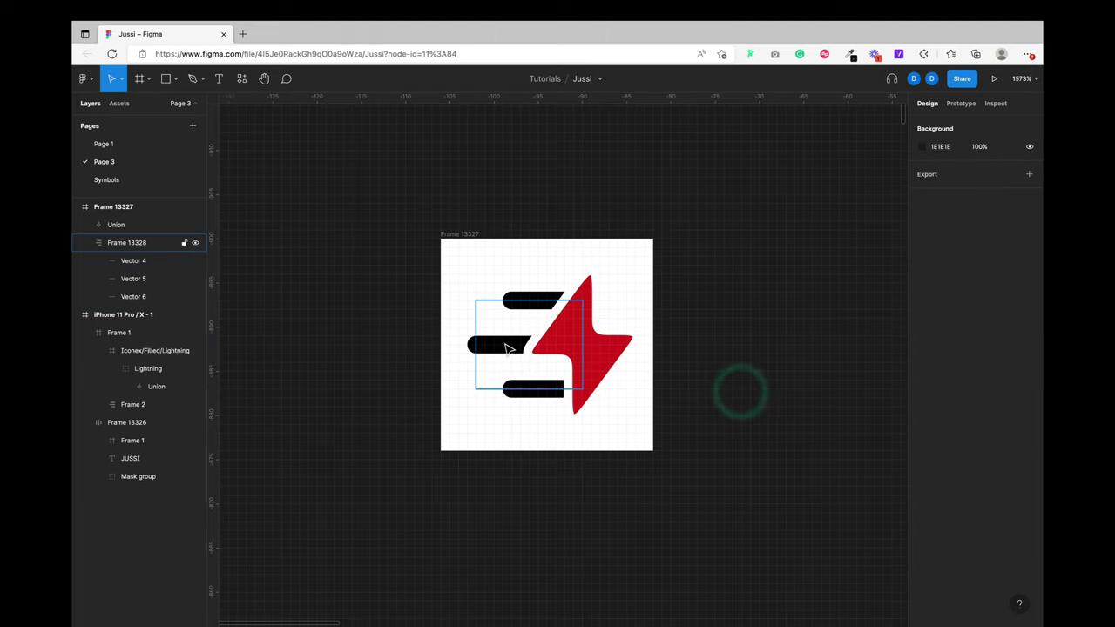
# Step: Set the spacing of the lines' auto layout to 4 and center it vertically in the frame
pyautogui.click(505, 342)
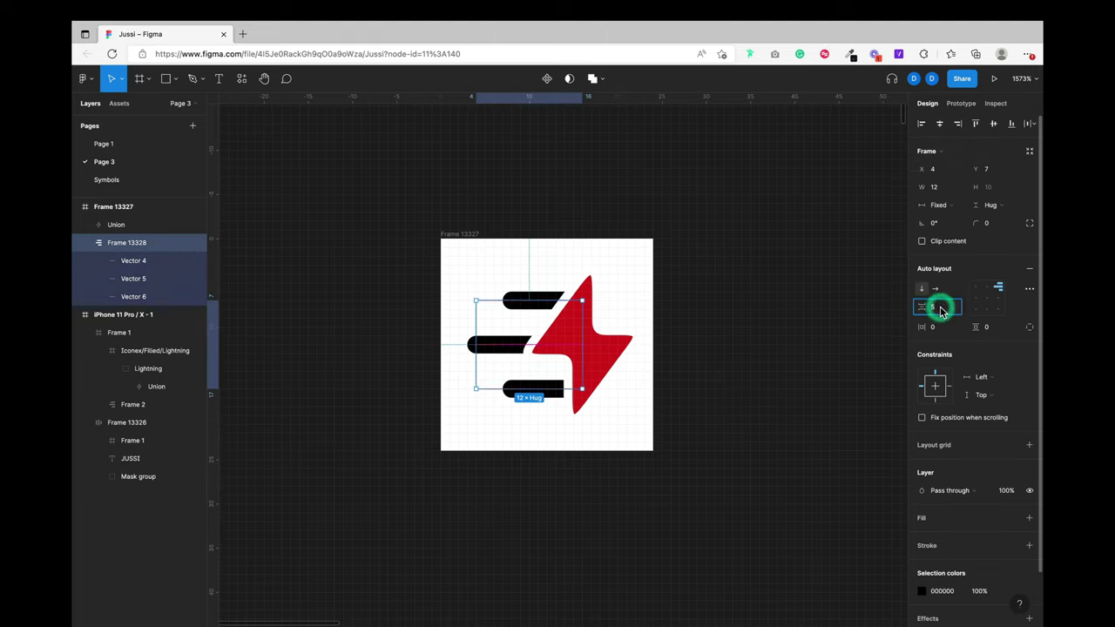
pyautogui.press('Return')
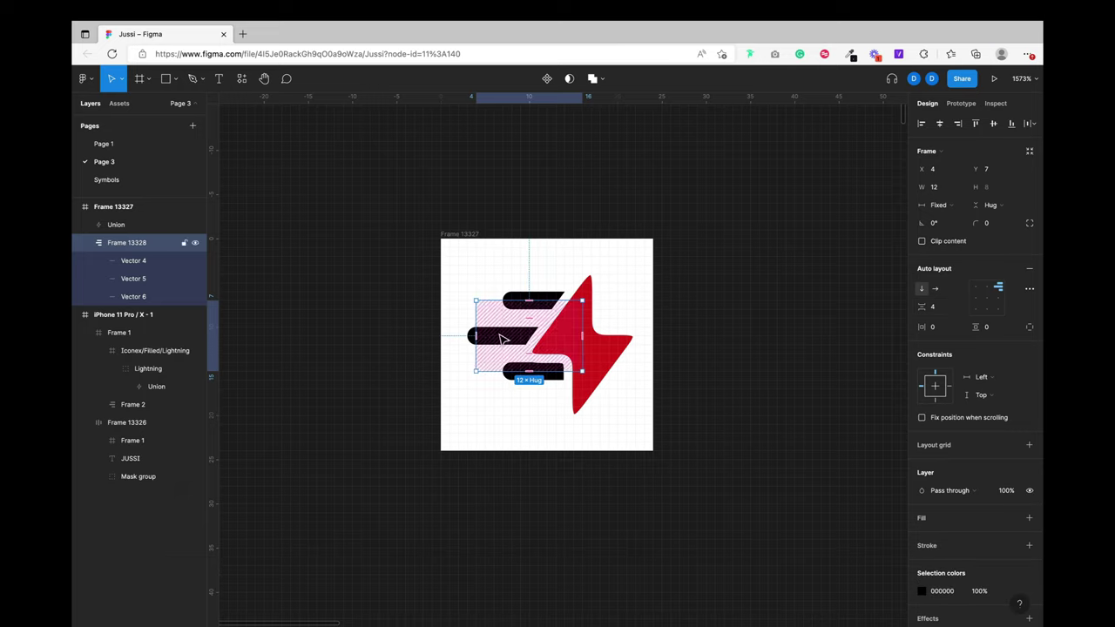
pyautogui.click(993, 123)
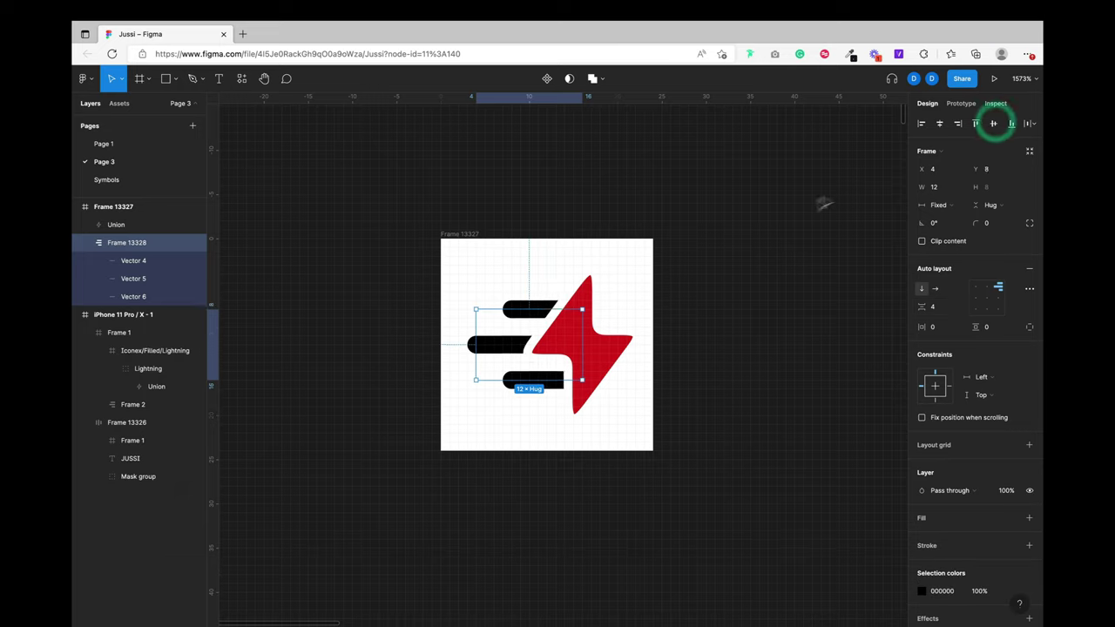
# Step: Examine the recreated icon at different zoom levels and compare it with the original icons on the iPhone frame
pyautogui.click(599, 352)
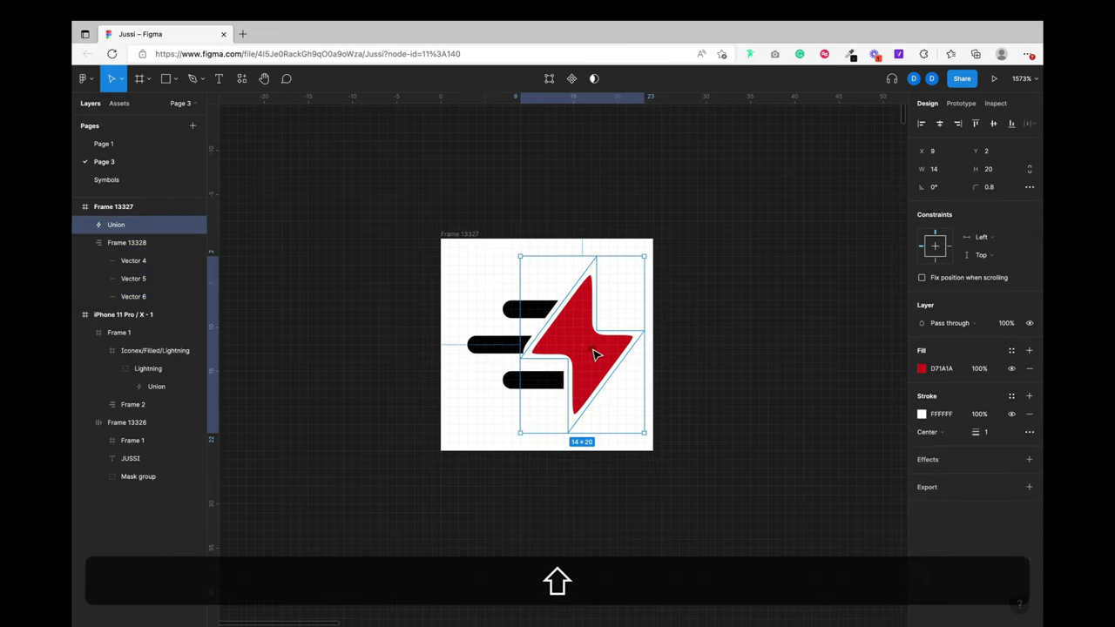
pyautogui.click(684, 272)
pyautogui.scroll(-5, 687, 269)
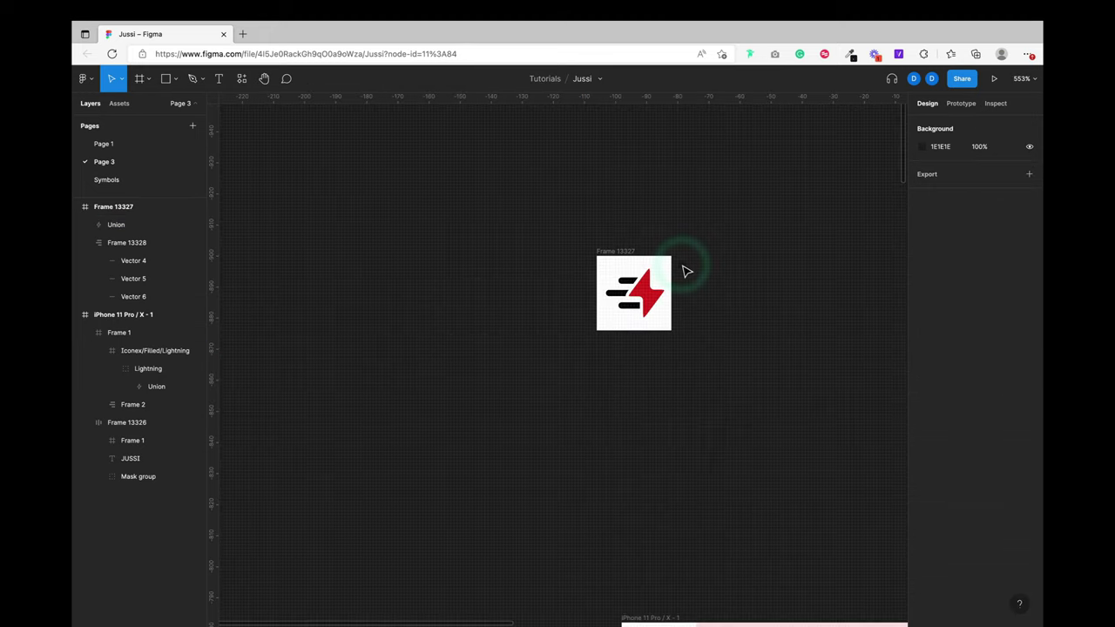
pyautogui.scroll(8, 632, 298)
pyautogui.scroll(-5, 680, 273)
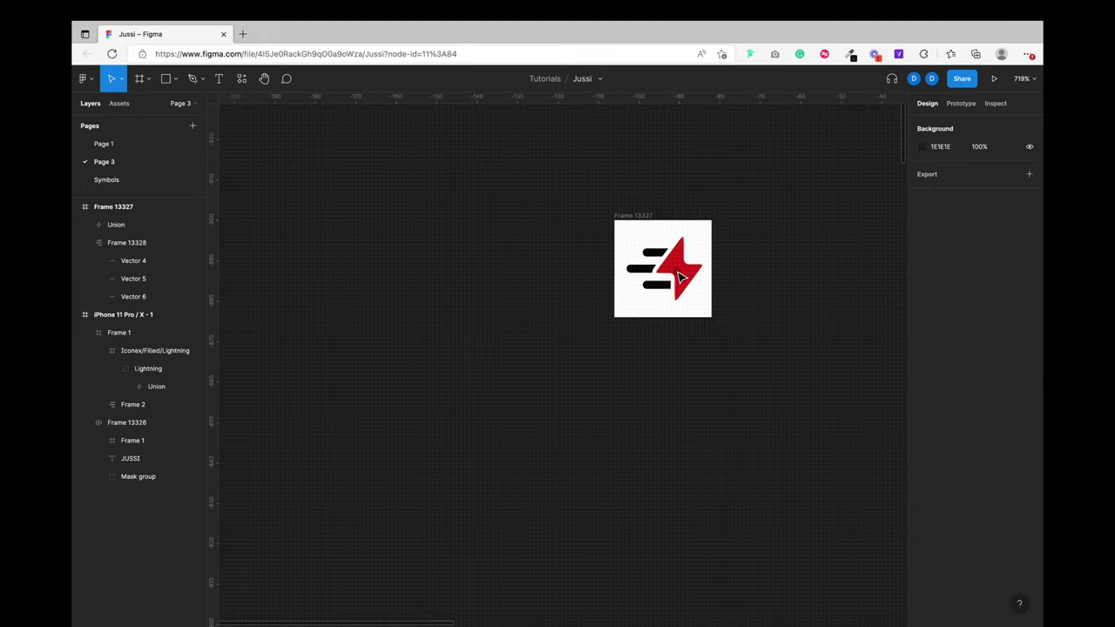
pyautogui.scroll(-5, 679, 276)
pyautogui.scroll(-5, 678, 276)
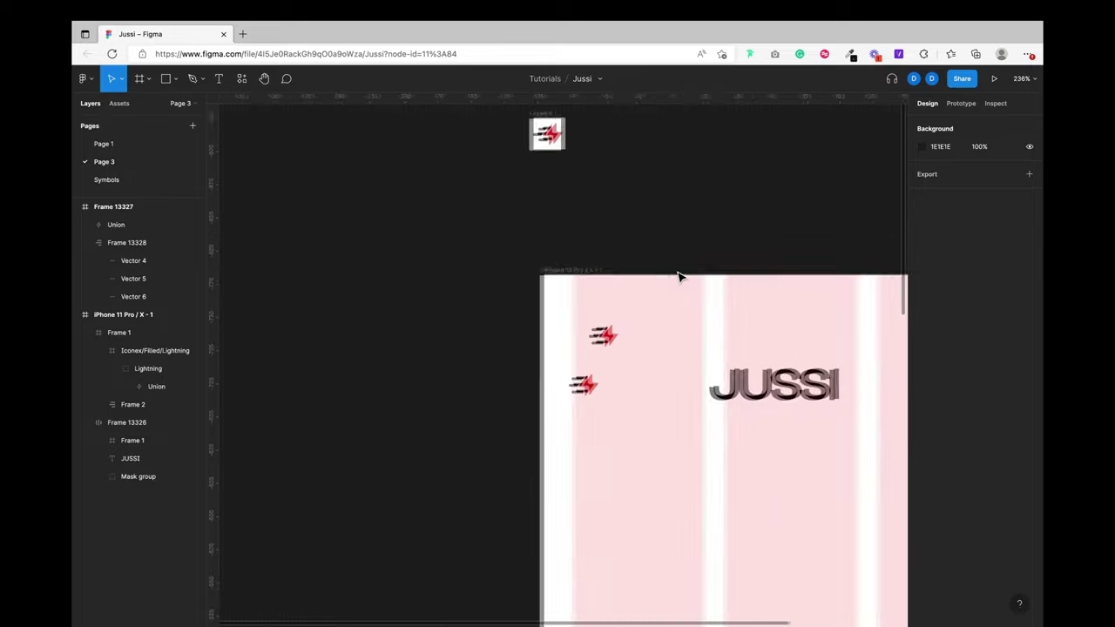
# Step: Move the loose lightning icon above the header row to X 24, flush with the first layout column's left edge
pyautogui.hscroll(2, 697, 357)
pyautogui.scroll(1, 696, 357)
pyautogui.click(515, 379)
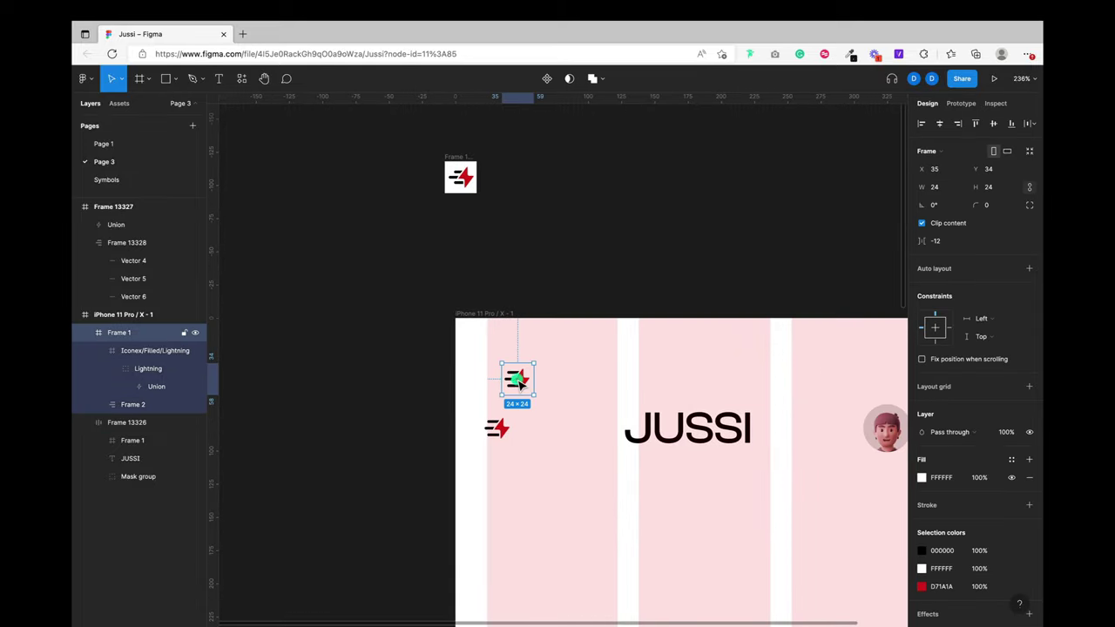
pyautogui.moveTo(515, 380); pyautogui.dragTo(502, 383)
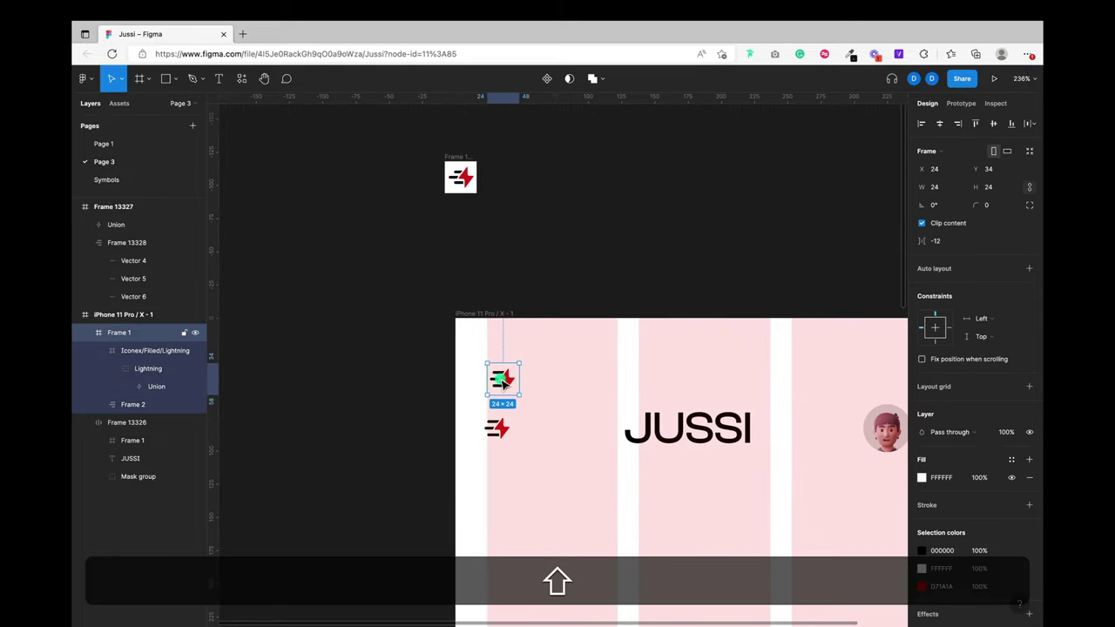
# Step: Duplicate the JUSSI wordmark out of the header row and place it directly above, beside the loose lightning icon
pyautogui.hscroll(3, 503, 380)
pyautogui.scroll(-1, 500, 381)
pyautogui.keyDown('super'); pyautogui.click(580, 406); pyautogui.keyUp('super')
pyautogui.moveTo(580, 405); pyautogui.dragTo(579, 357)
# Step: Duplicate the avatar out of the header row and place it at X 315, Y 22, flush with the last column's right edge
pyautogui.click(783, 409)
pyautogui.doubleClick(788, 418)
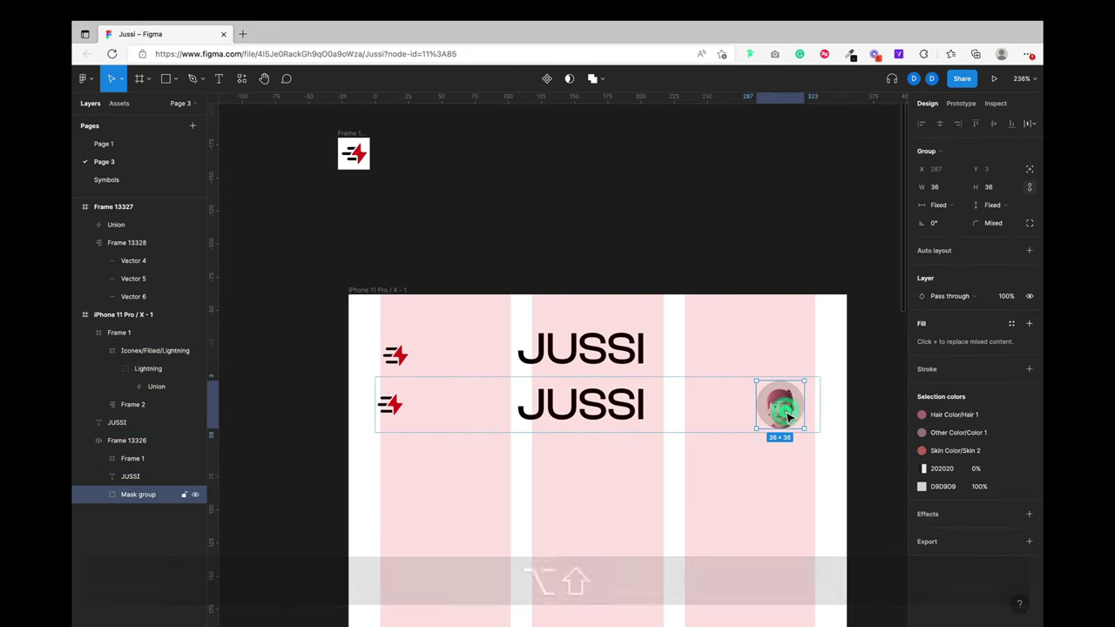
pyautogui.moveTo(789, 418); pyautogui.dragTo(791, 354)
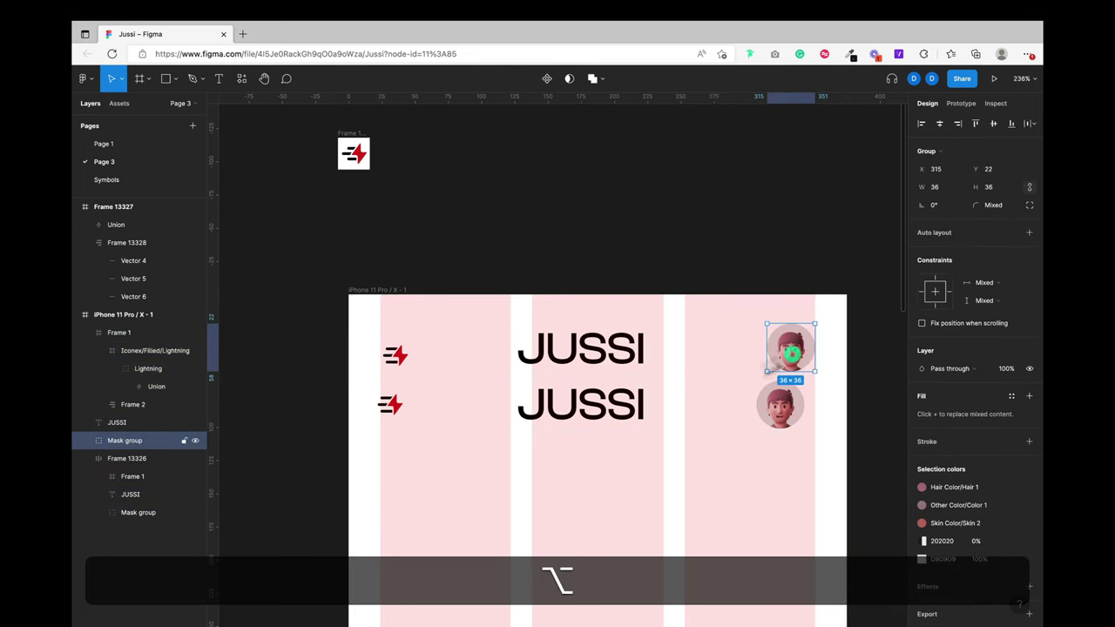
# Step: Delete the original header row and combine the loose lightning icon, JUSSI wordmark and avatar into one auto layout frame
pyautogui.click(699, 400)
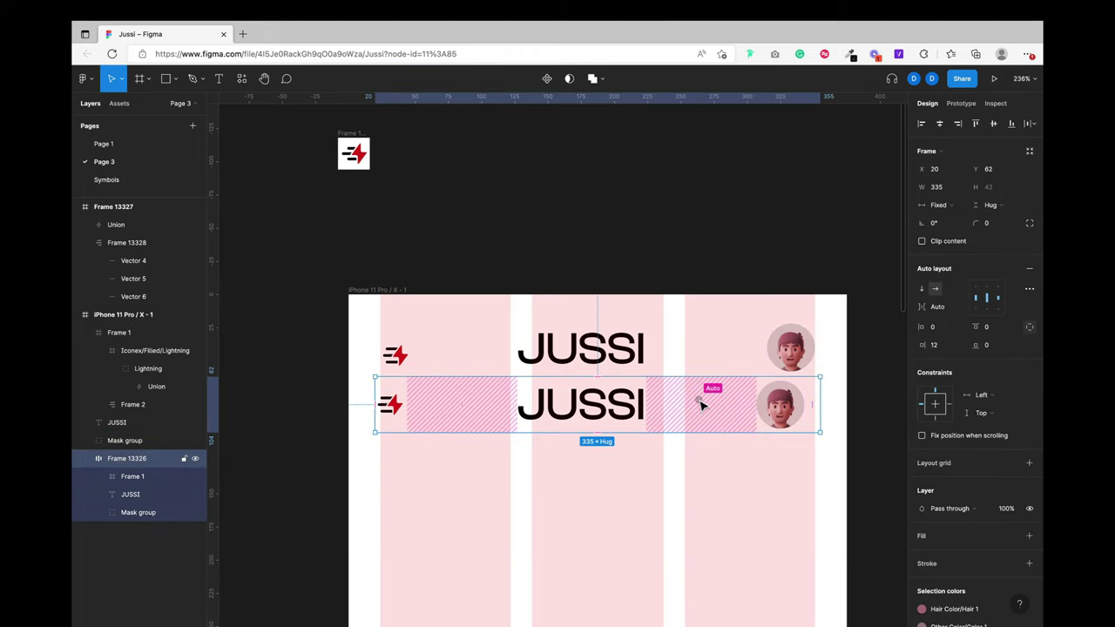
pyautogui.press('BackSpace')
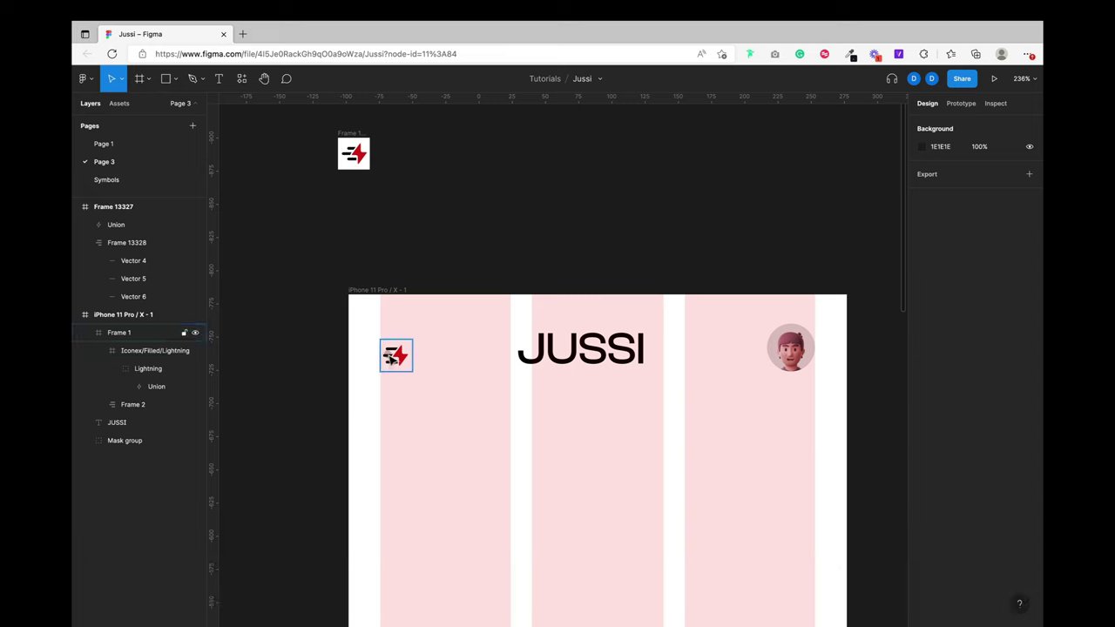
pyautogui.click(396, 355)
pyautogui.keyDown('shift'); pyautogui.click(660, 352); pyautogui.keyUp('shift')
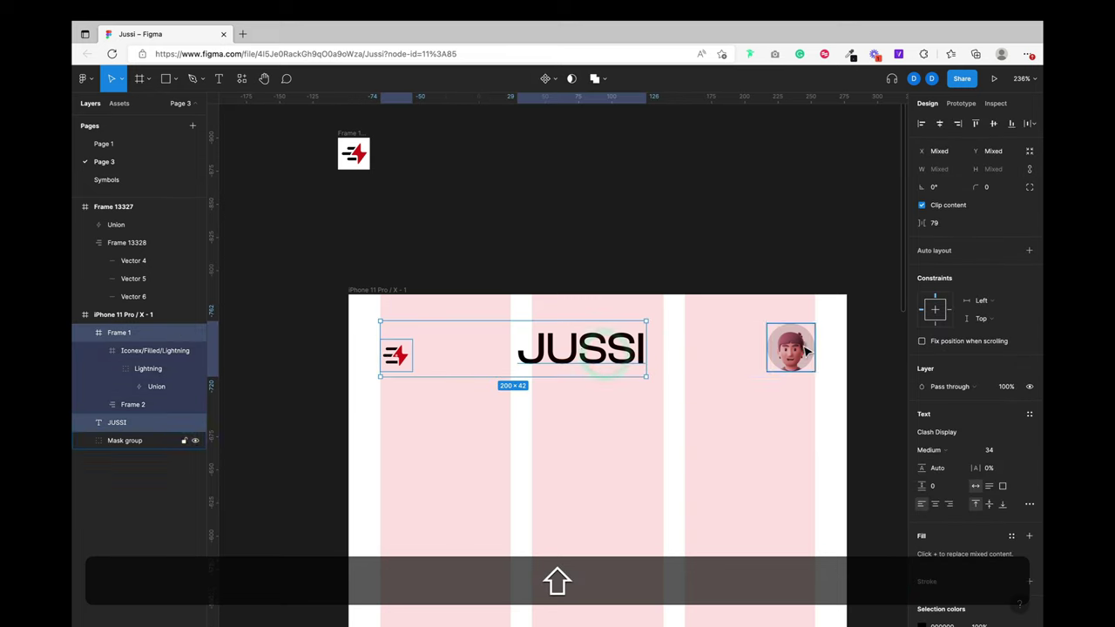
pyautogui.keyDown('shift'); pyautogui.click(792, 349); pyautogui.keyUp('shift')
pyautogui.hotkey('shift', 'a')
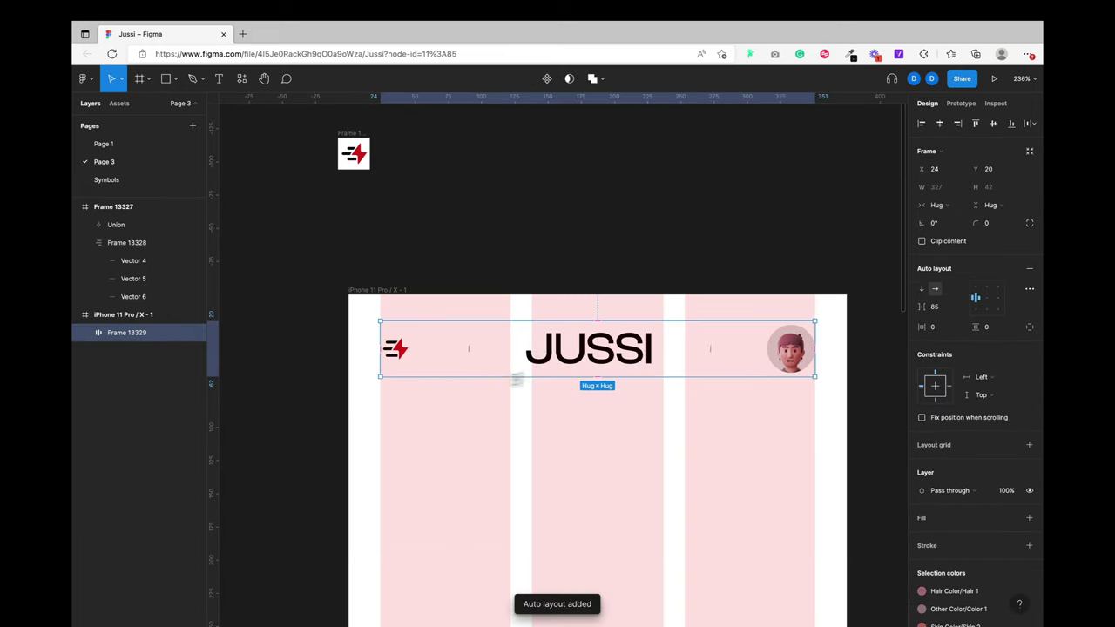
# Step: Measure the new header row's distances to the edges of the iPhone frame
pyautogui.hotkey('alt', 'shift', 'Down')
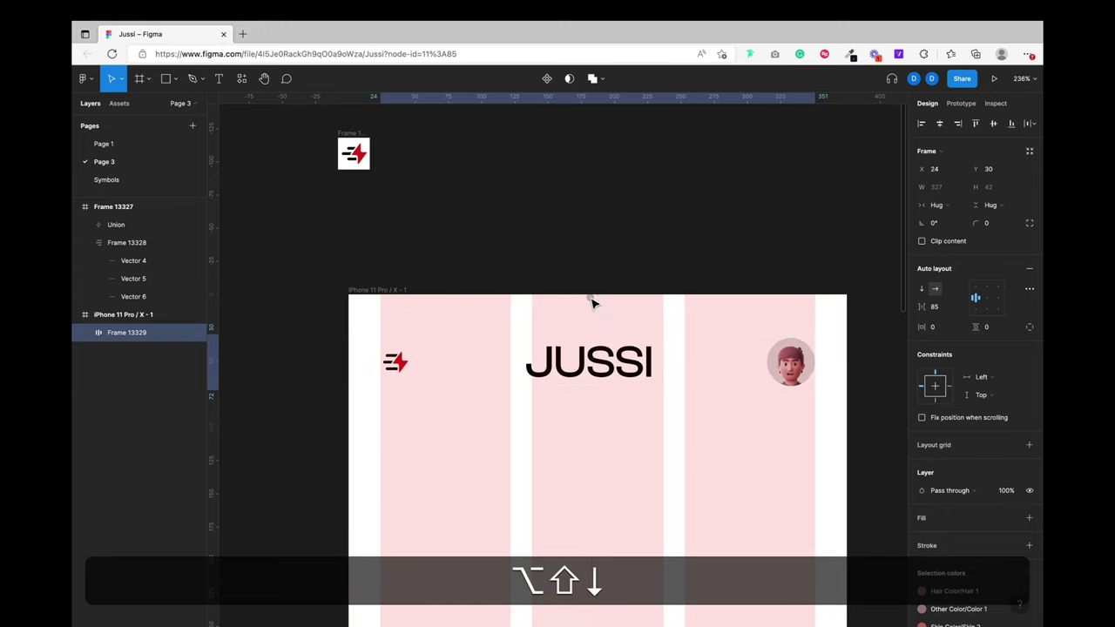
pyautogui.hotkey('alt', 'shift', 'Up')
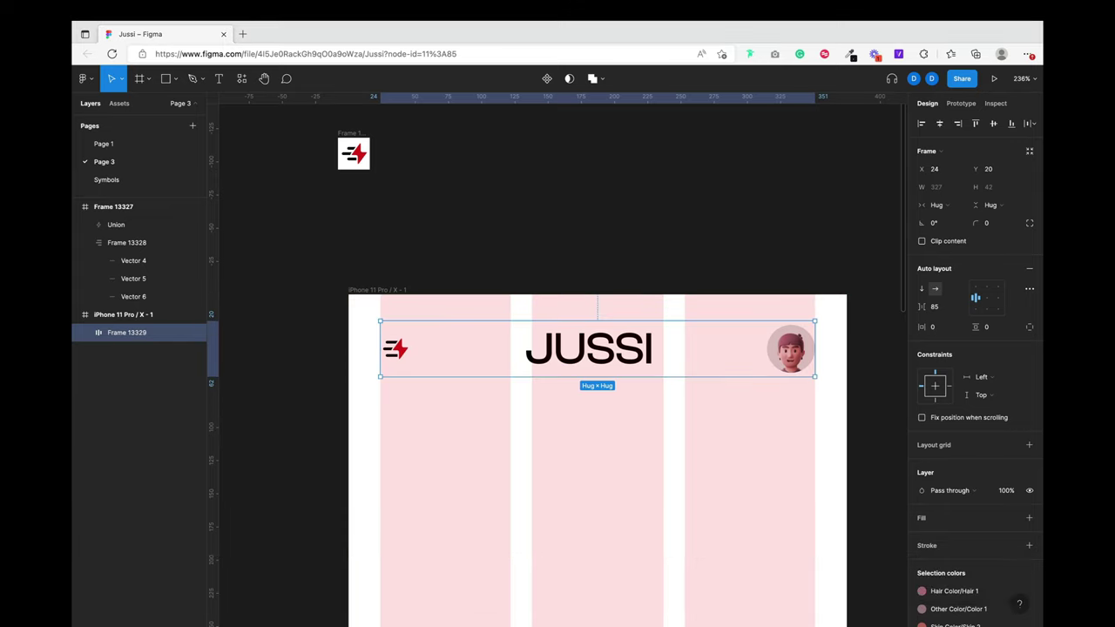
pyautogui.press('alt')
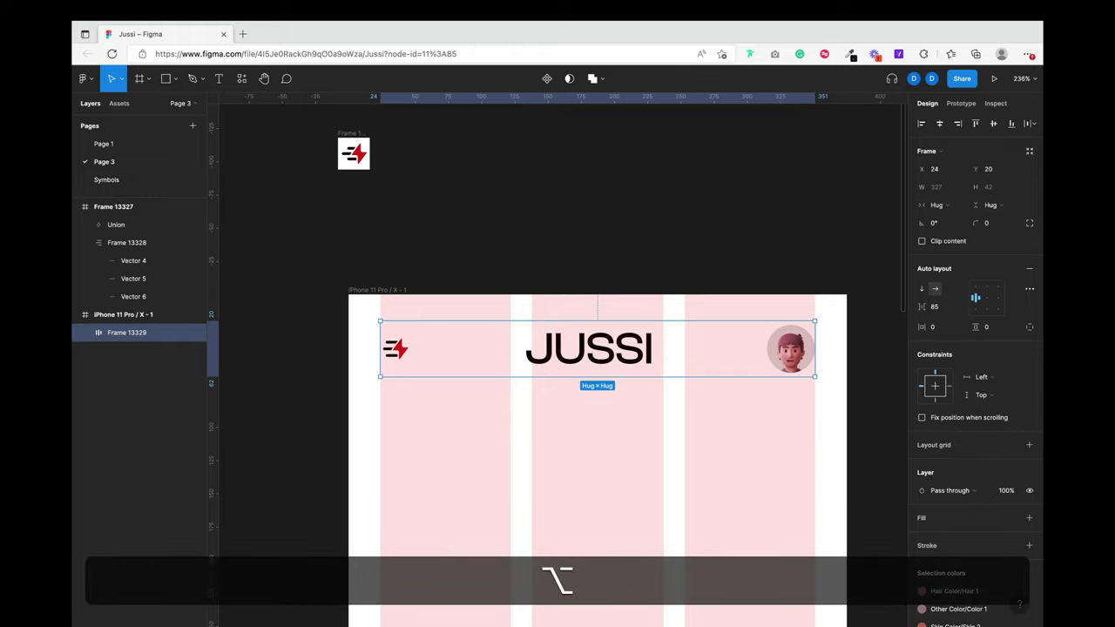
pyautogui.press('alt')
pyautogui.press('alt')
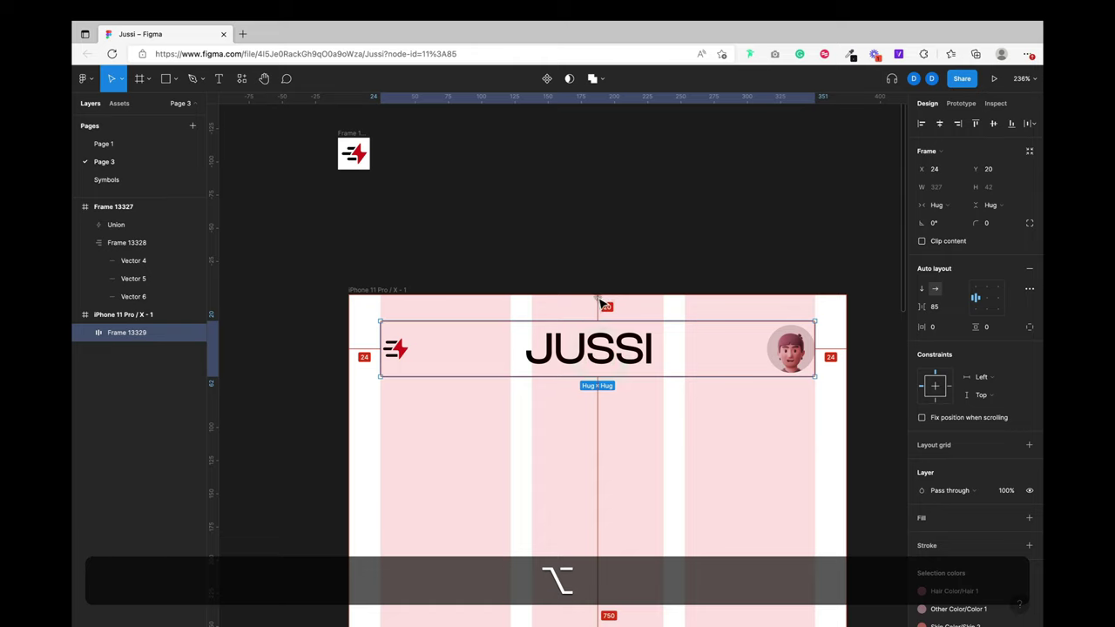
# Step: Move the header row down to Y 36 on the iPhone frame
pyautogui.hotkey('alt', 'shift', 'Down')
pyautogui.press('Down')
pyautogui.press('Down')
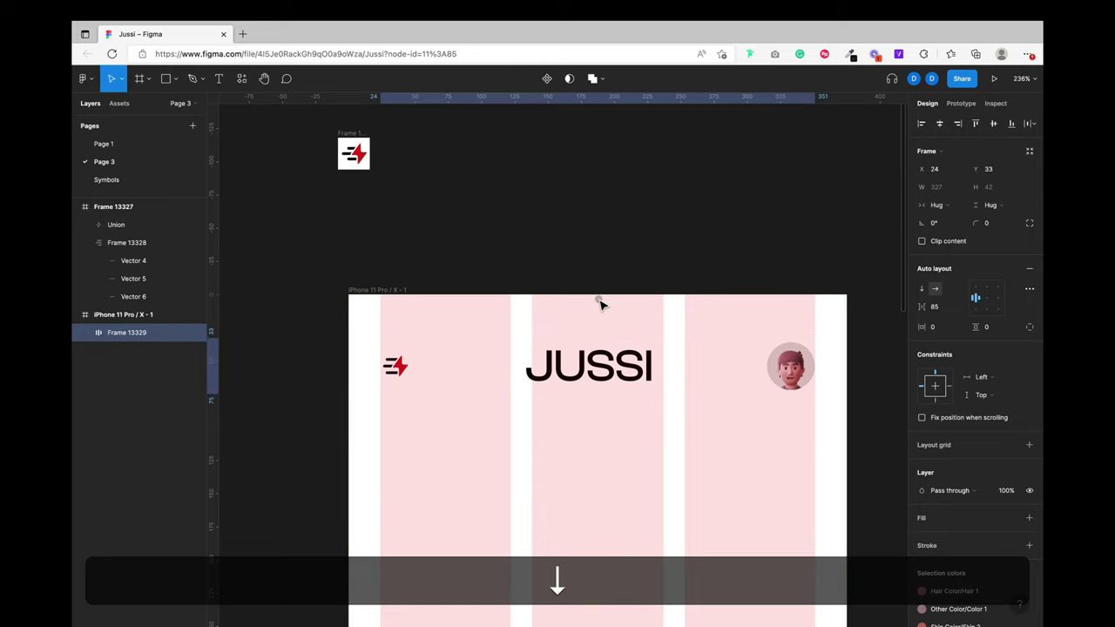
pyautogui.hotkey('alt', 'Down')
pyautogui.hotkey('alt', 'Down')
pyautogui.hotkey('alt', 'Down')
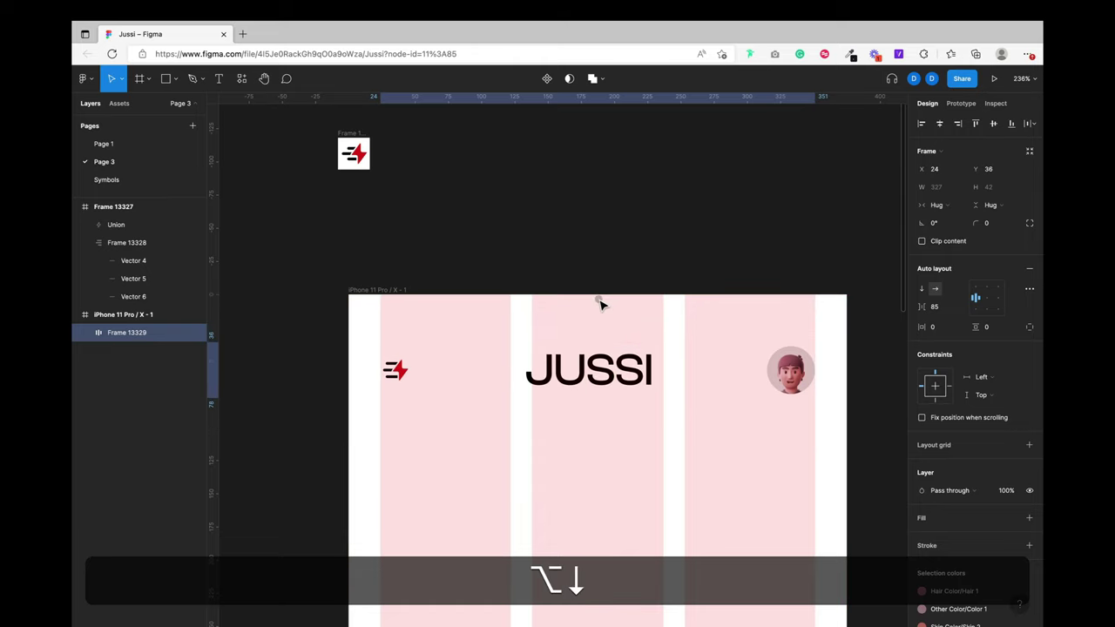
# Step: Set the iPhone frame's column layout grid to a count of 4
pyautogui.scroll(-2, 601, 304)
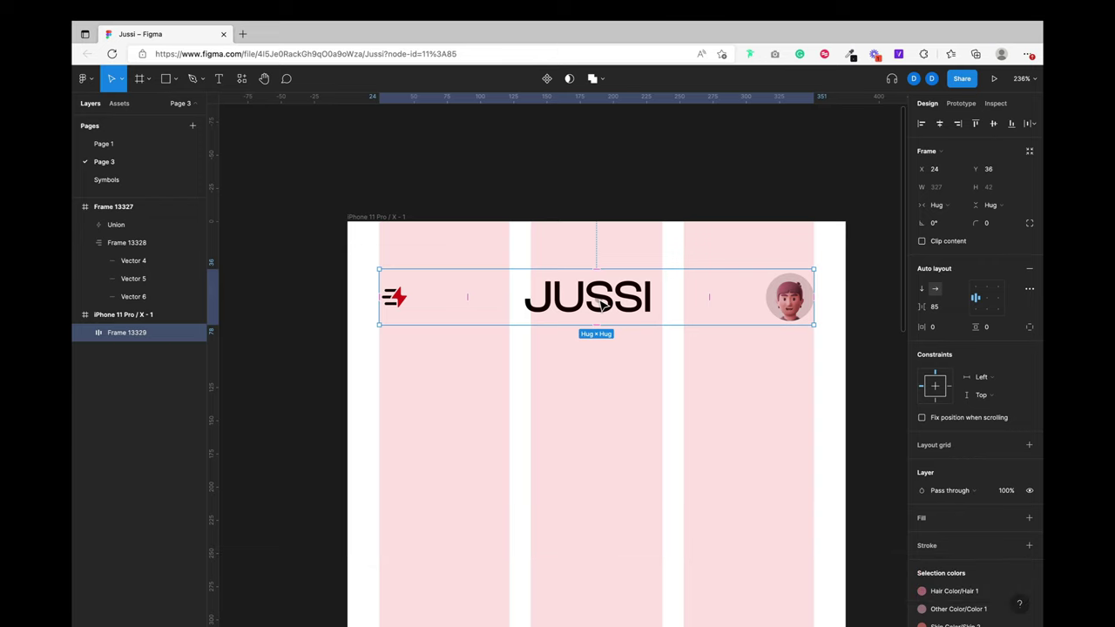
pyautogui.keyDown('super'); pyautogui.click(592, 254); pyautogui.keyUp('super')
pyautogui.click(921, 297)
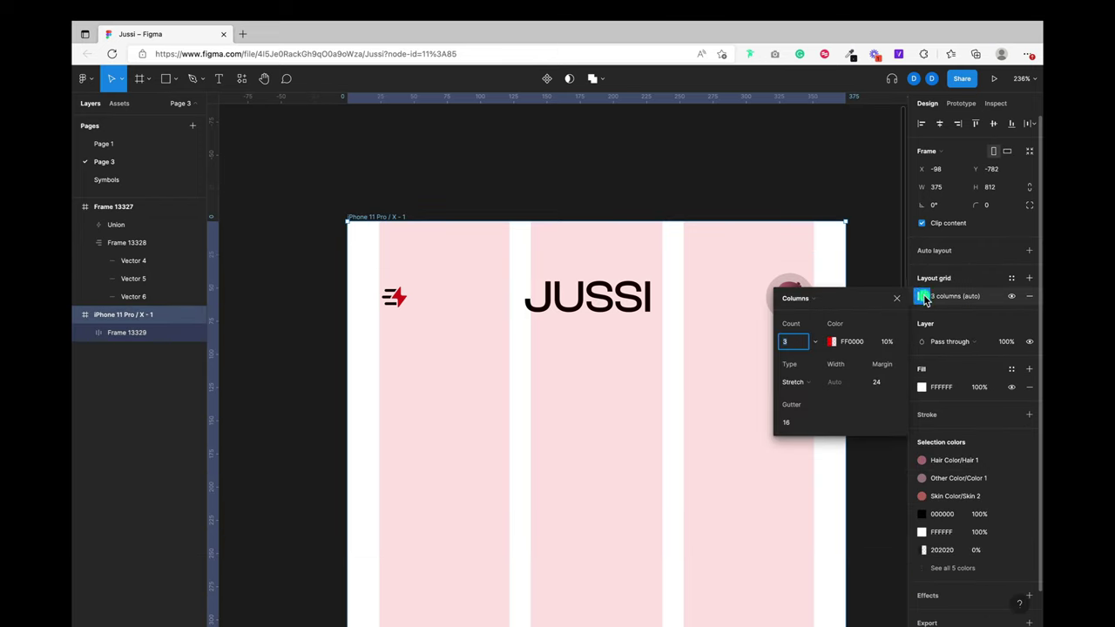
pyautogui.click(921, 299)
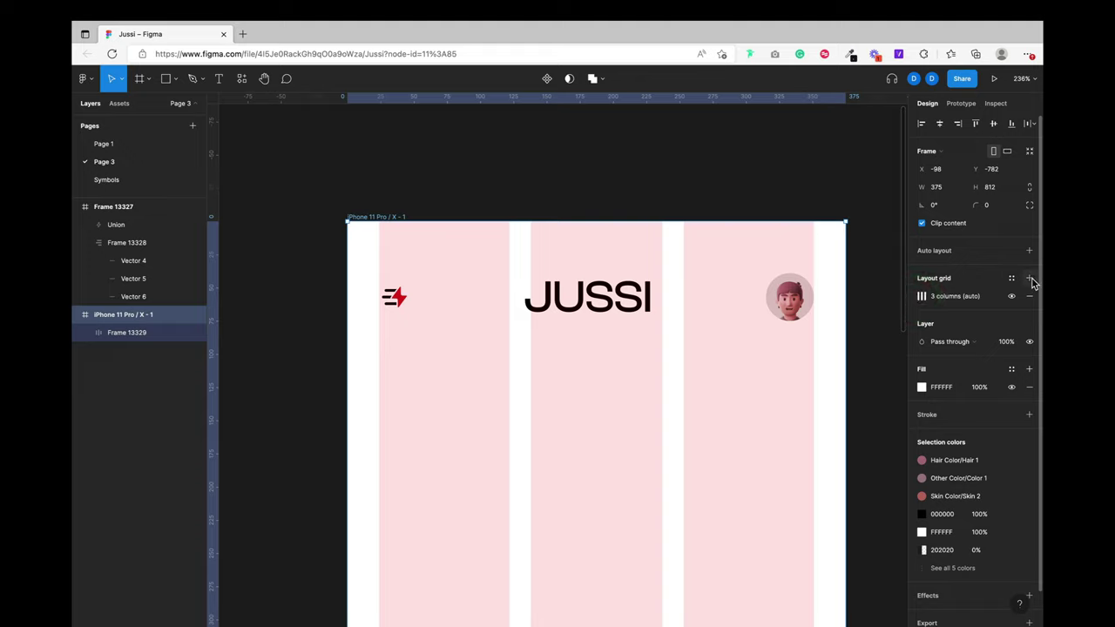
pyautogui.keyDown('super'); pyautogui.click(920, 296); pyautogui.keyUp('super')
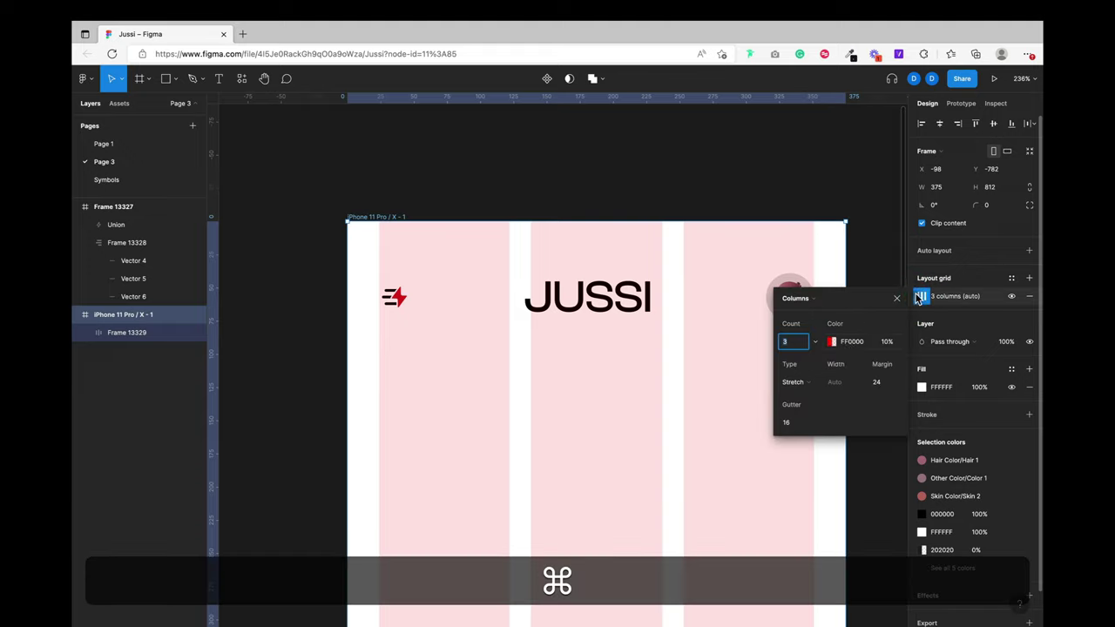
pyautogui.click(786, 341)
pyautogui.press('BackSpace')
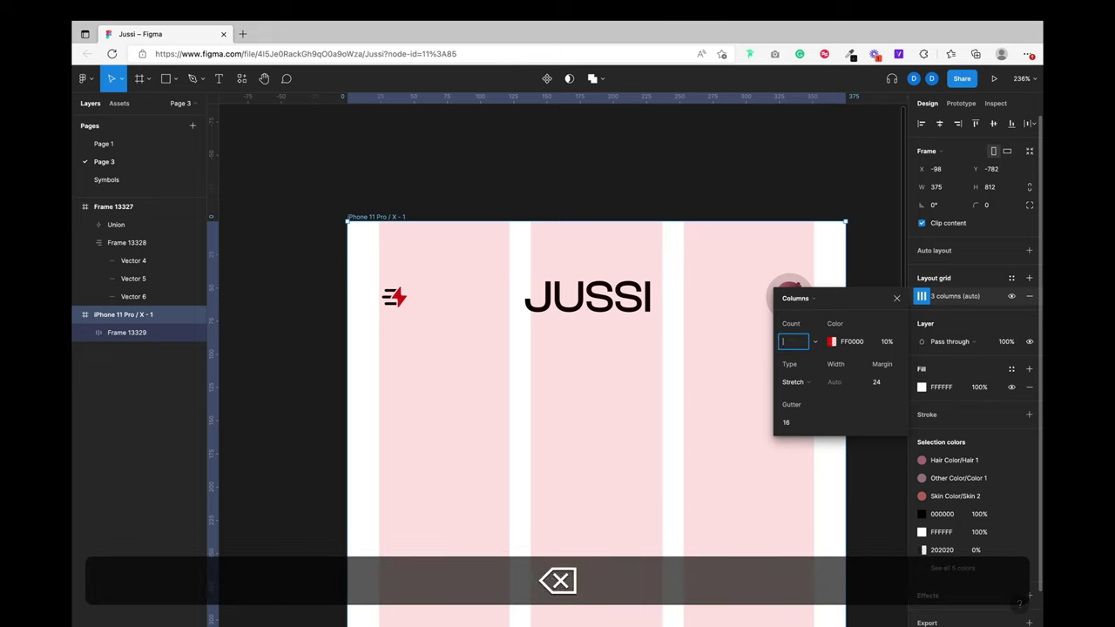
pyautogui.write('4')
pyautogui.press('Return')
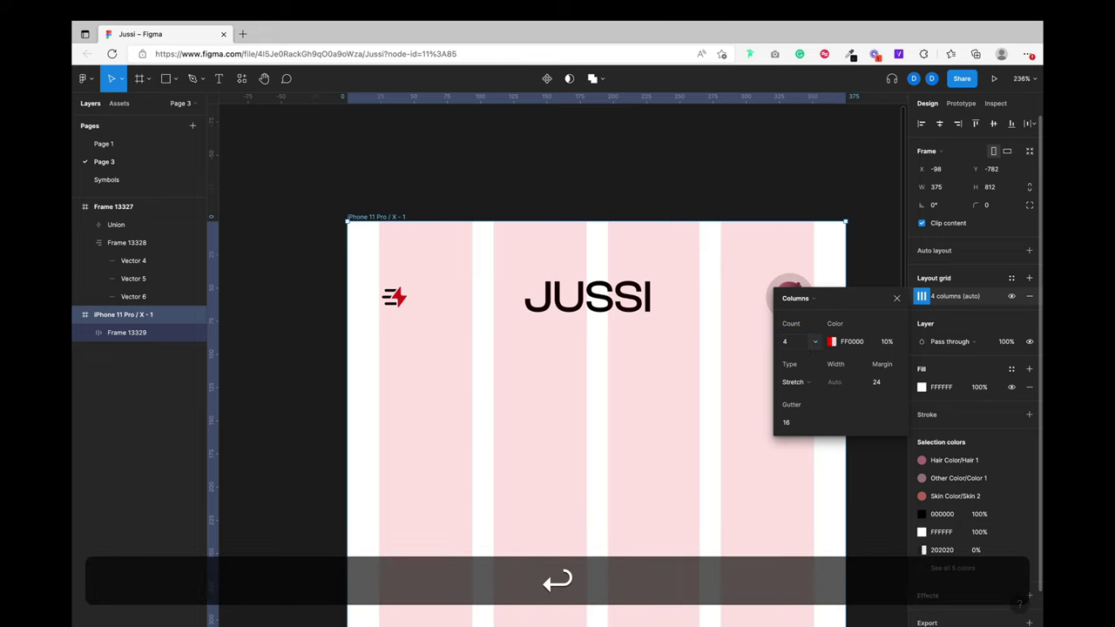
# Step: Add a second layout grid to the iPhone frame as Rows with the count set to Auto
pyautogui.click(1030, 278)
pyautogui.click(921, 296)
pyautogui.click(808, 299)
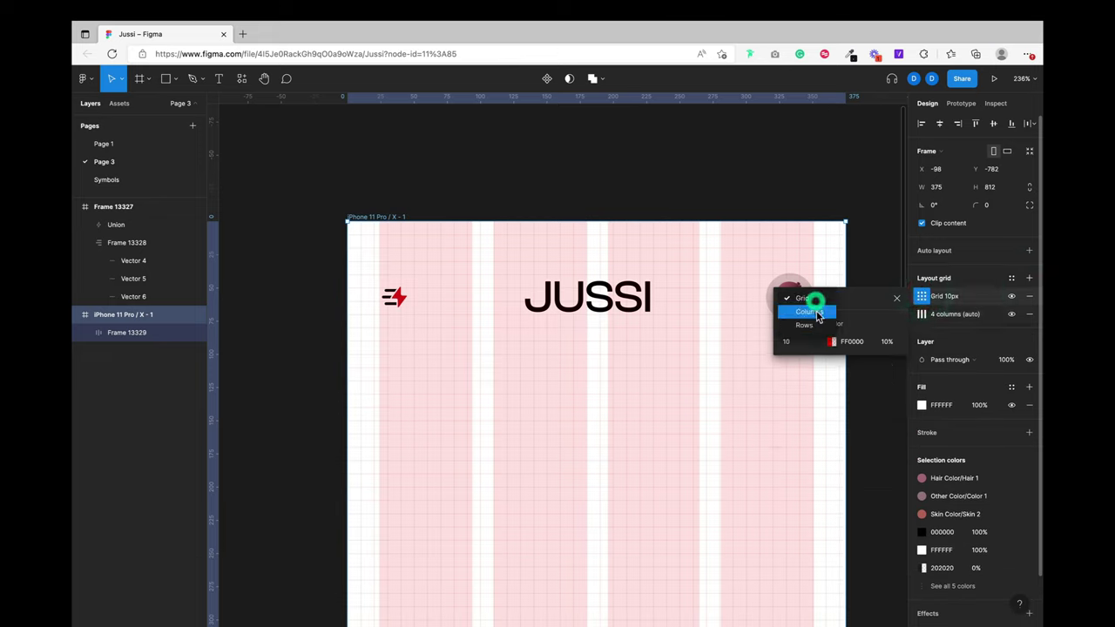
pyautogui.click(804, 325)
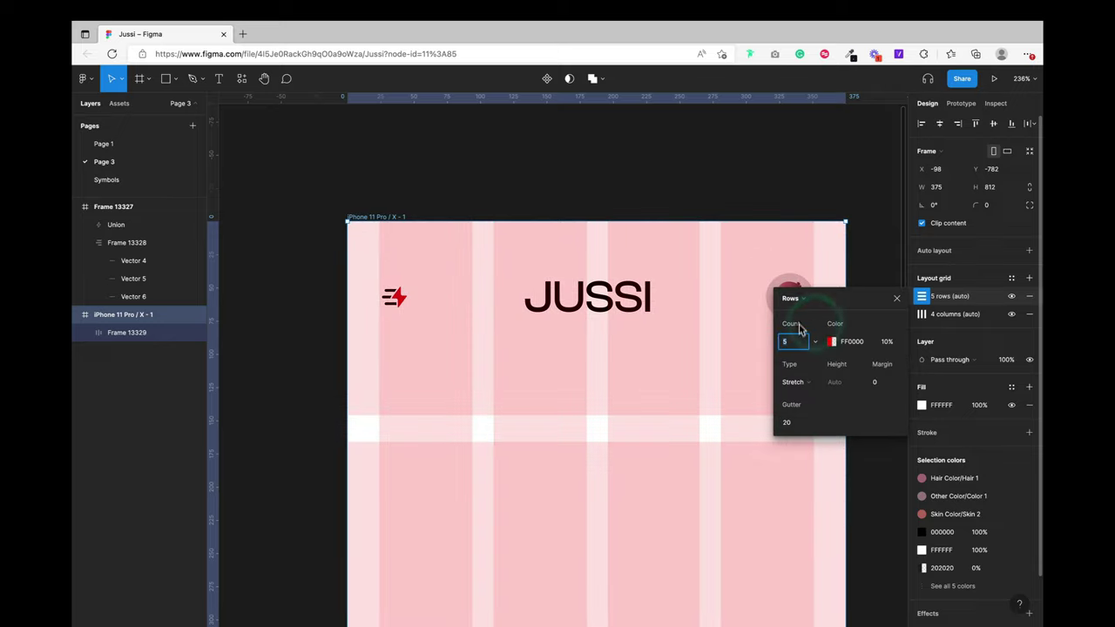
pyautogui.click(790, 298)
pyautogui.click(791, 297)
pyautogui.click(783, 341)
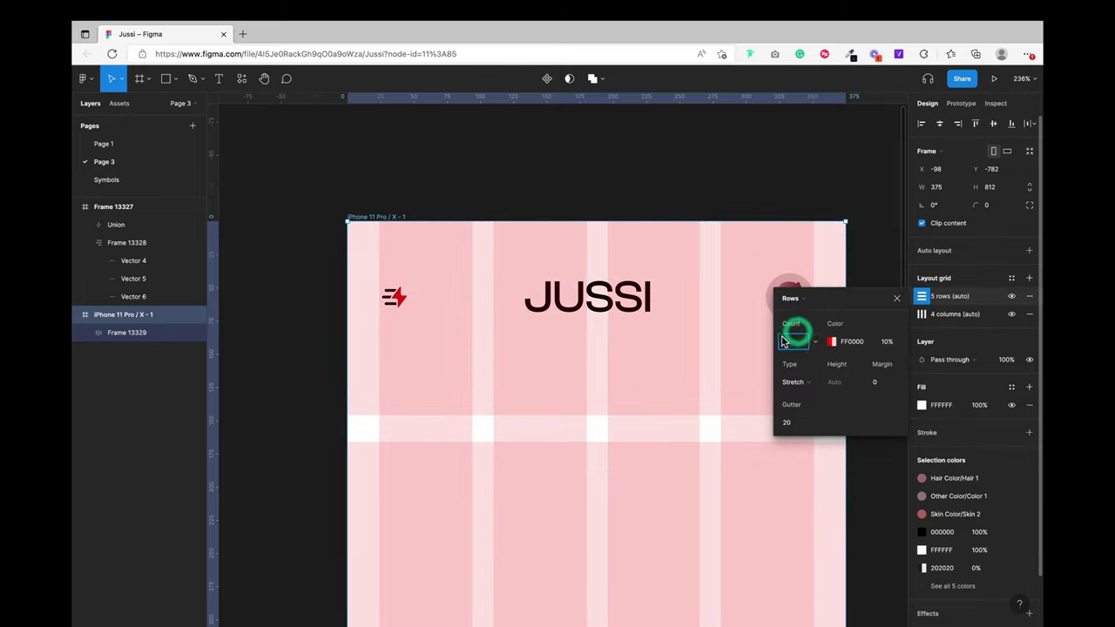
pyautogui.click(813, 341)
pyautogui.click(815, 264)
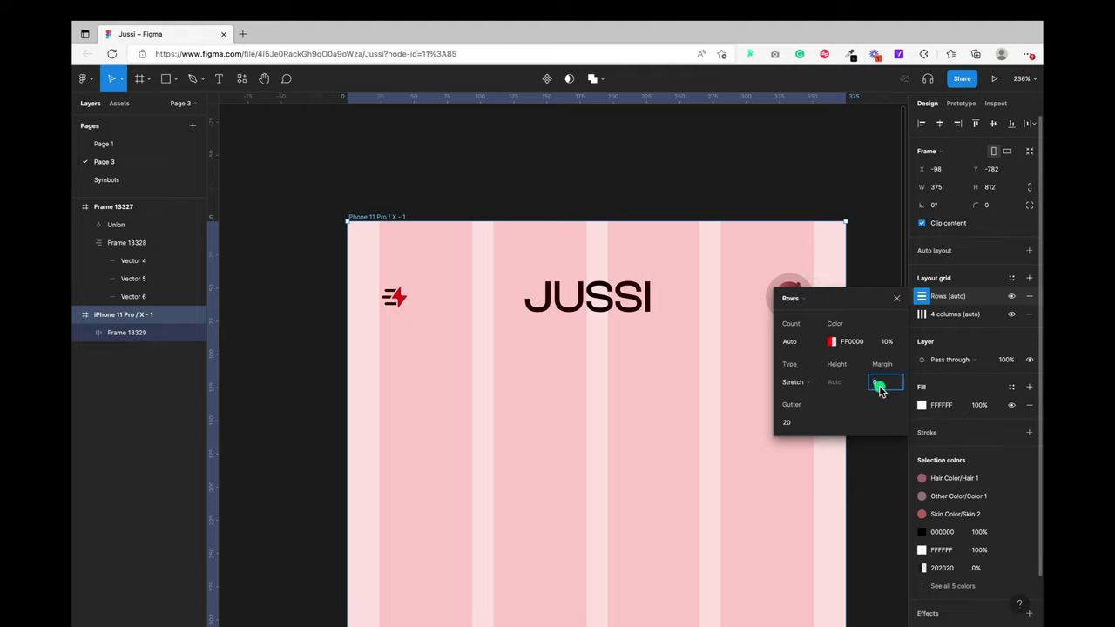
pyautogui.press('Escape')
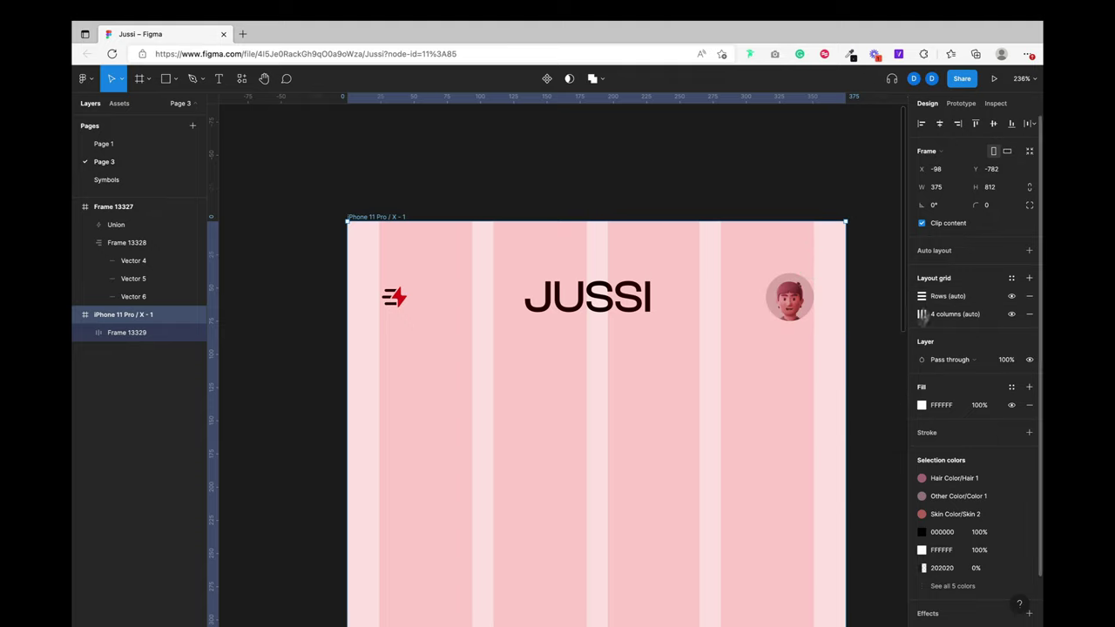
# Step: Set the row grid's gutter to 8, its type to Top and its height to 8
pyautogui.click(925, 298)
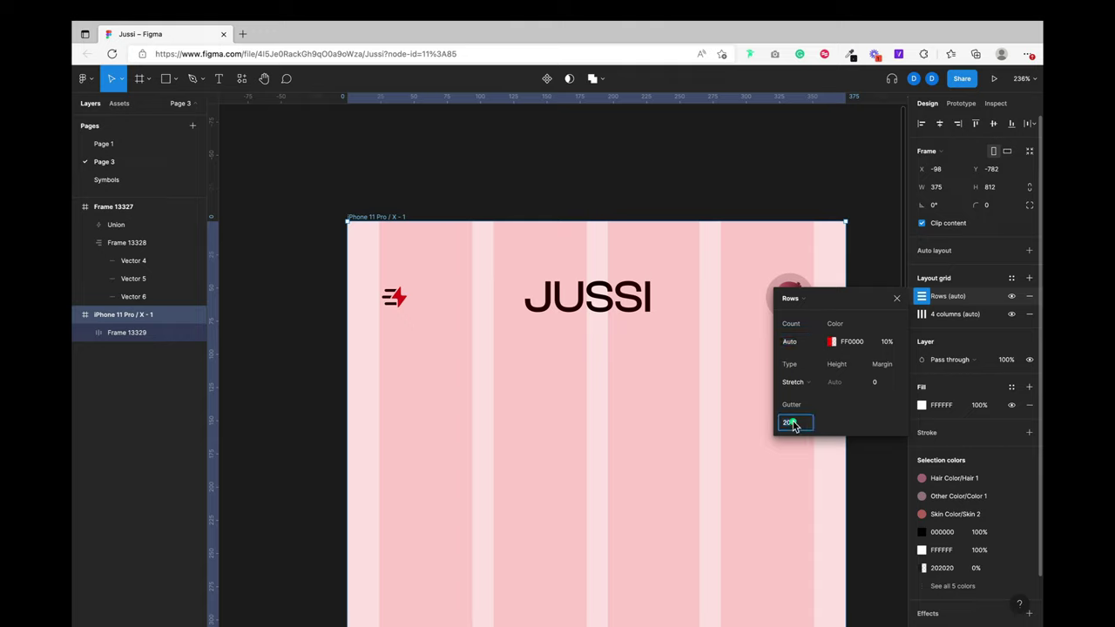
pyautogui.write('8')
pyautogui.press('Return')
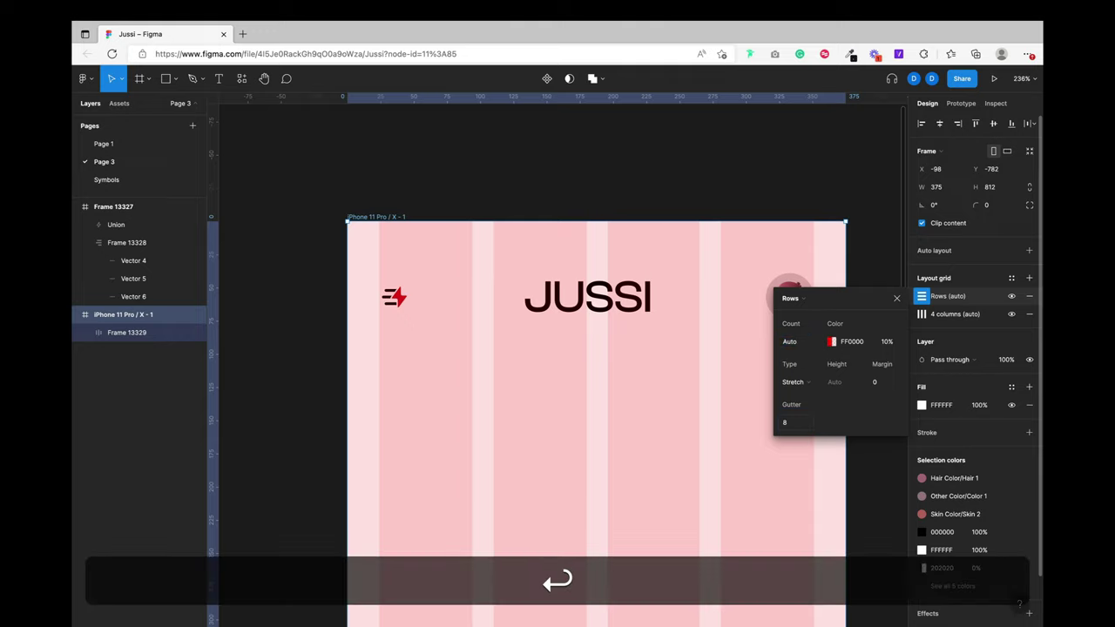
pyautogui.click(875, 384)
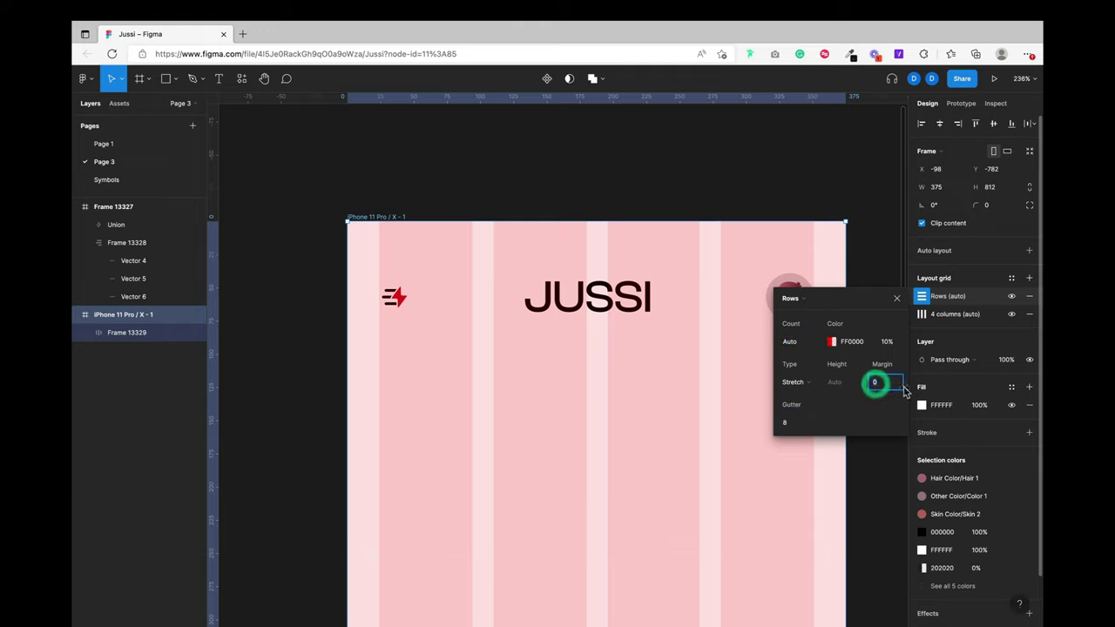
pyautogui.click(806, 383)
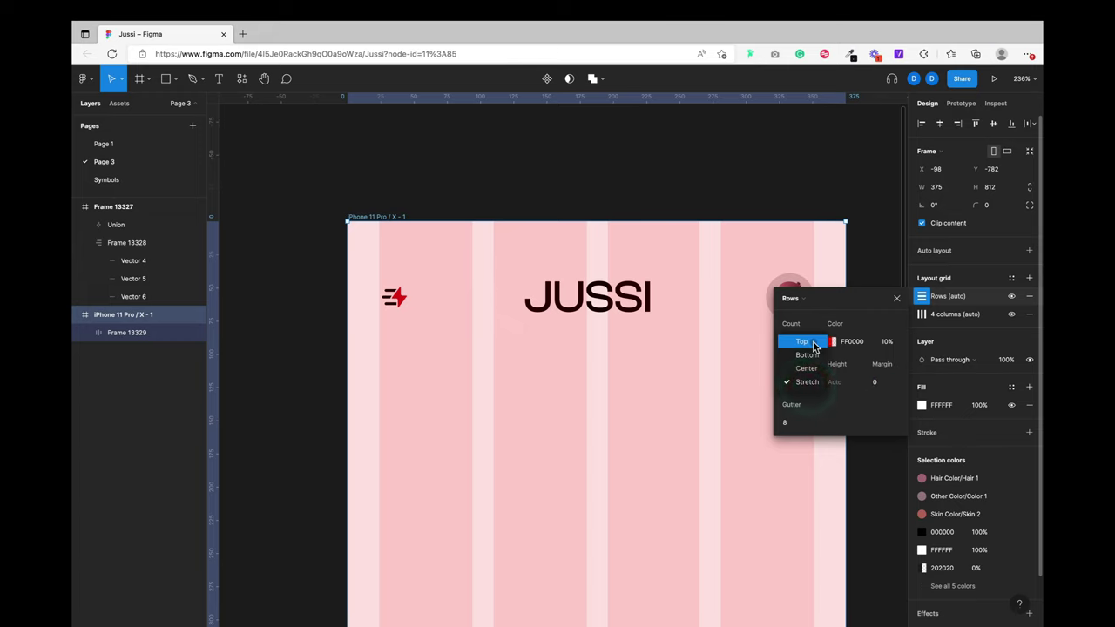
pyautogui.click(806, 340)
pyautogui.write('8')
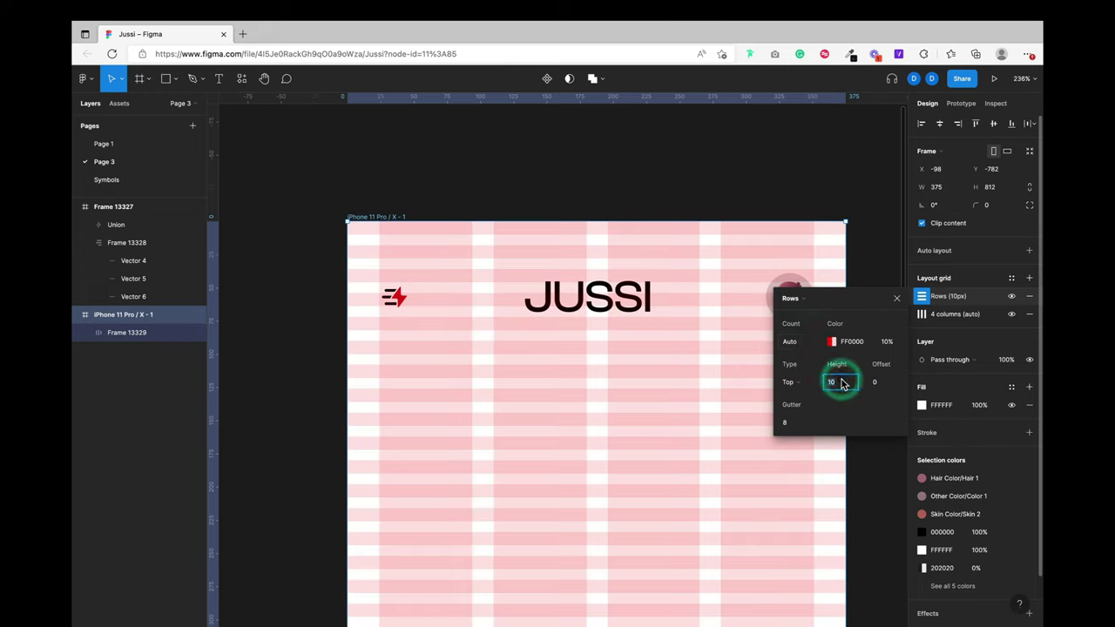
pyautogui.press('Return')
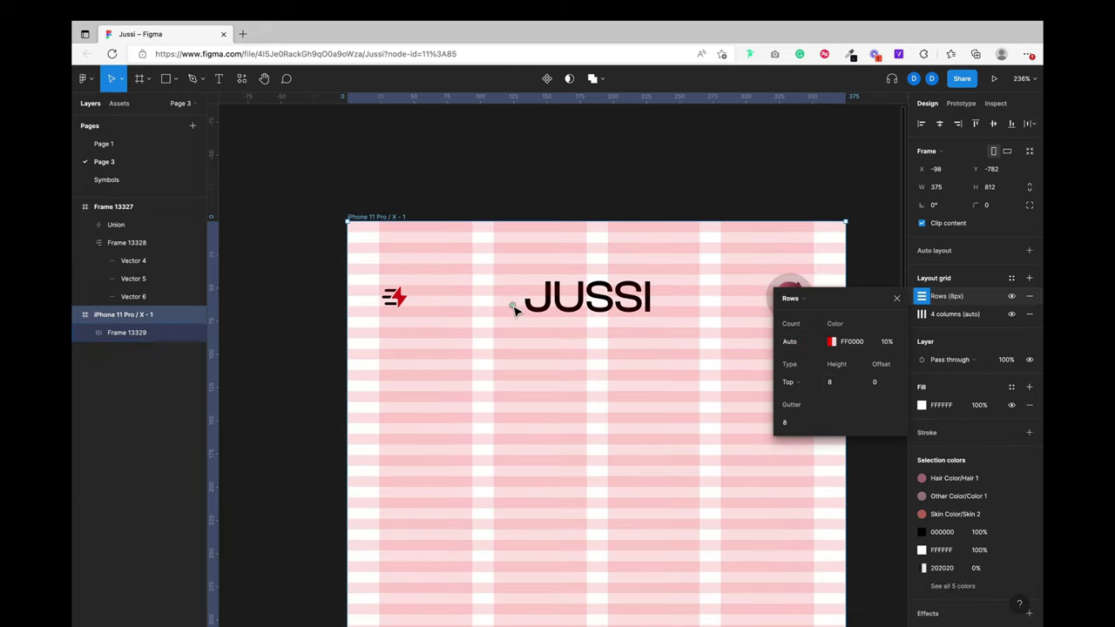
# Step: Move the header row up to Y 32 so its upper edge lines up with the row grid
pyautogui.click(512, 306)
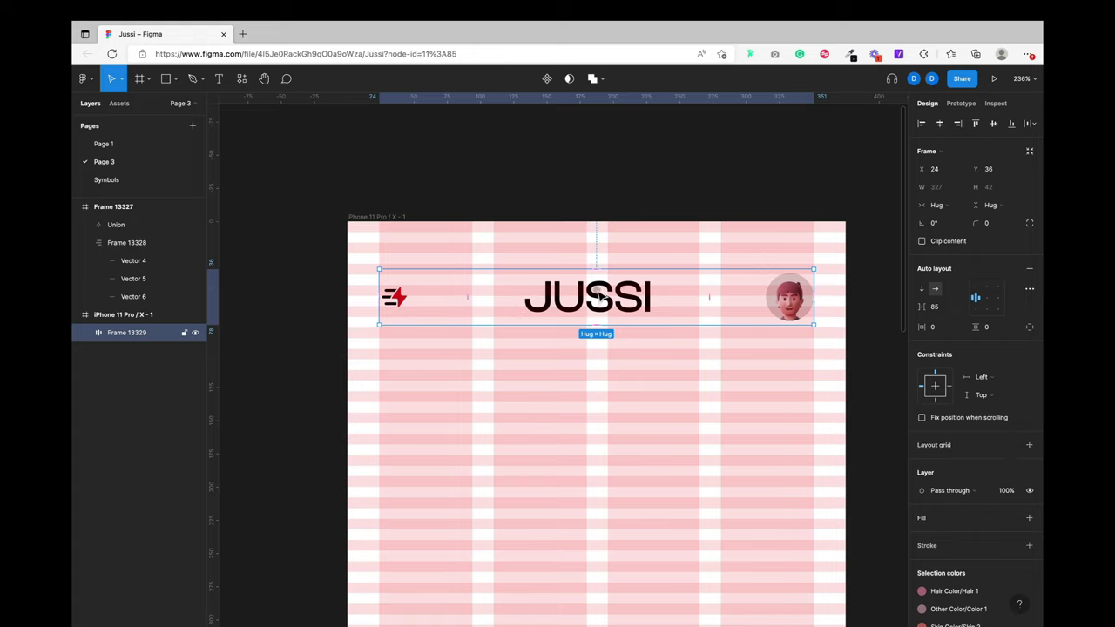
pyautogui.press('Up')
pyautogui.press('Up')
pyautogui.press('Up')
pyautogui.press('Up')
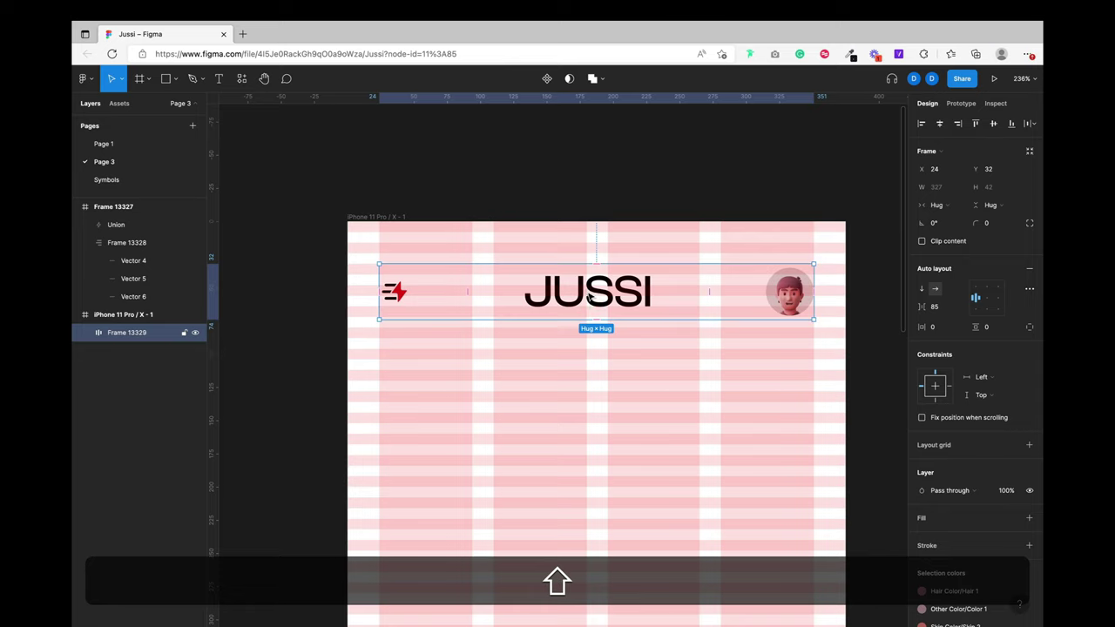
# Step: Reduce the header row's height to 40 so its lower edge lines up with the row grid
pyautogui.scroll(5, 614, 299)
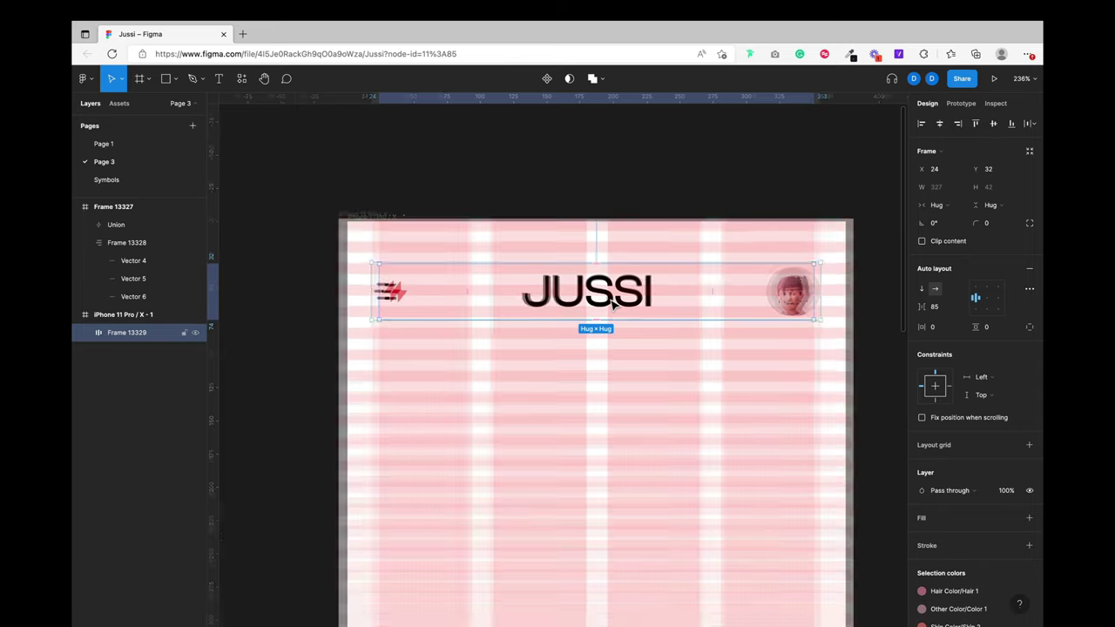
pyautogui.scroll(-5, 534, 314)
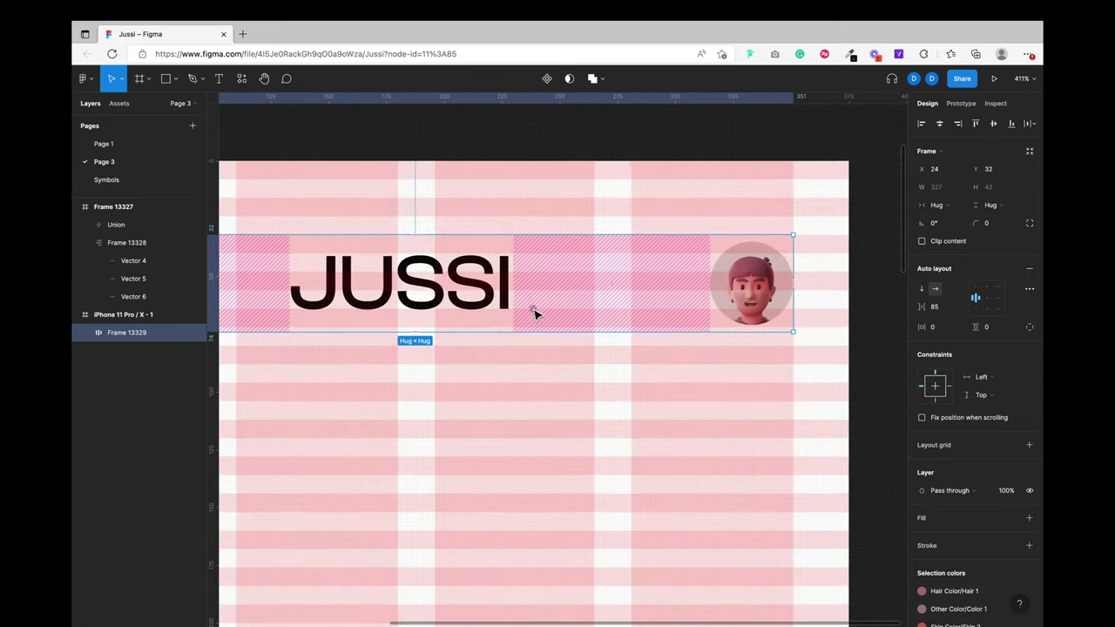
pyautogui.hscroll(10, 593, 306)
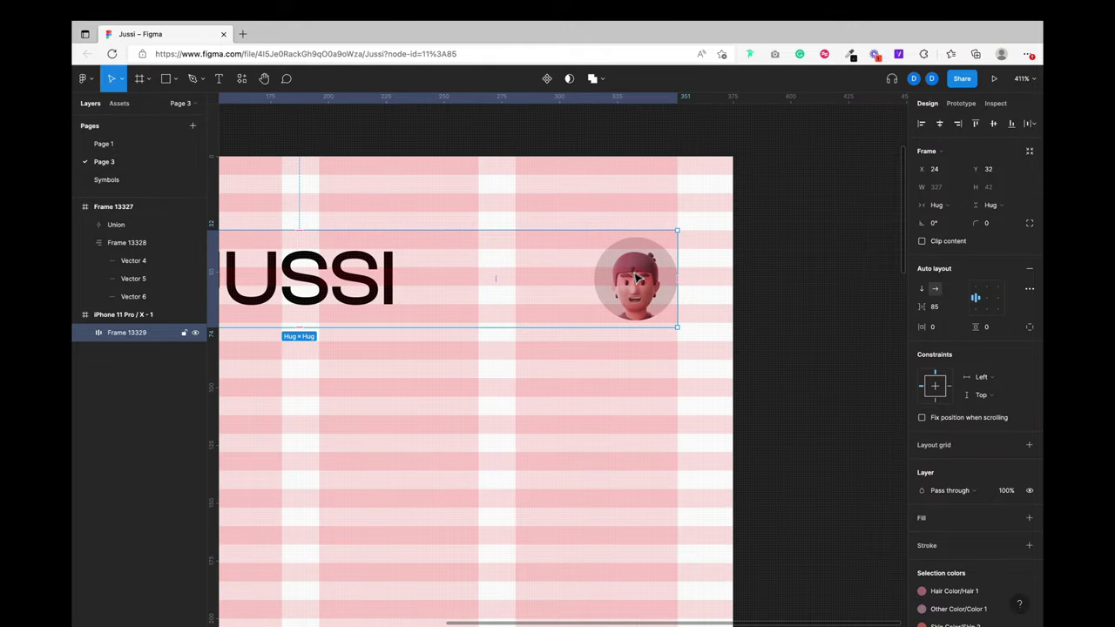
pyautogui.click(638, 277)
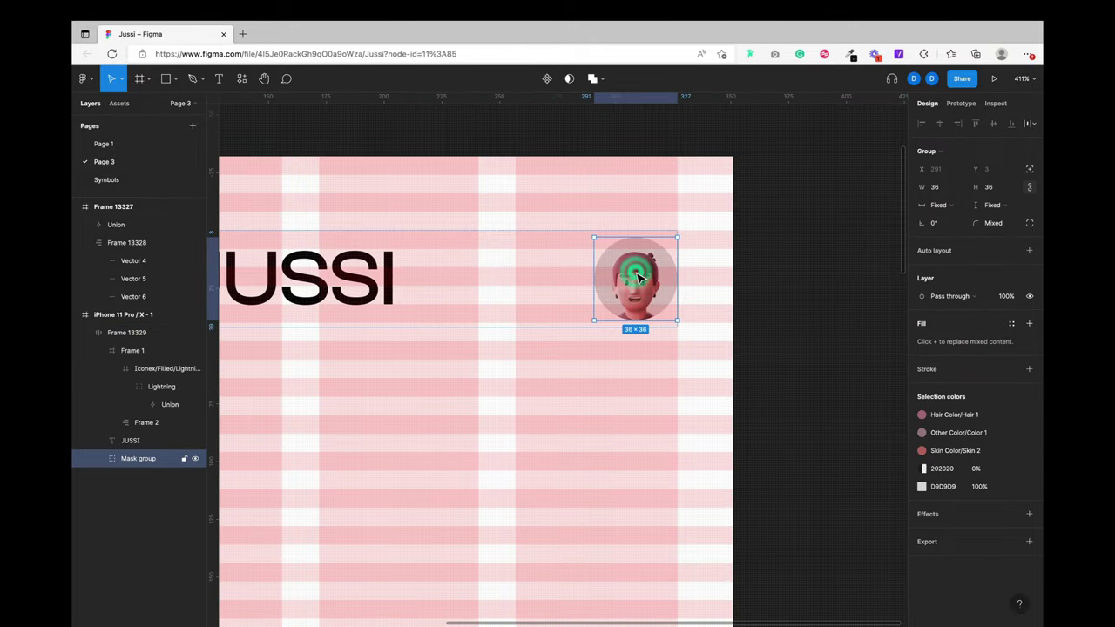
pyautogui.click(562, 326)
pyautogui.hscroll(-10, 562, 327)
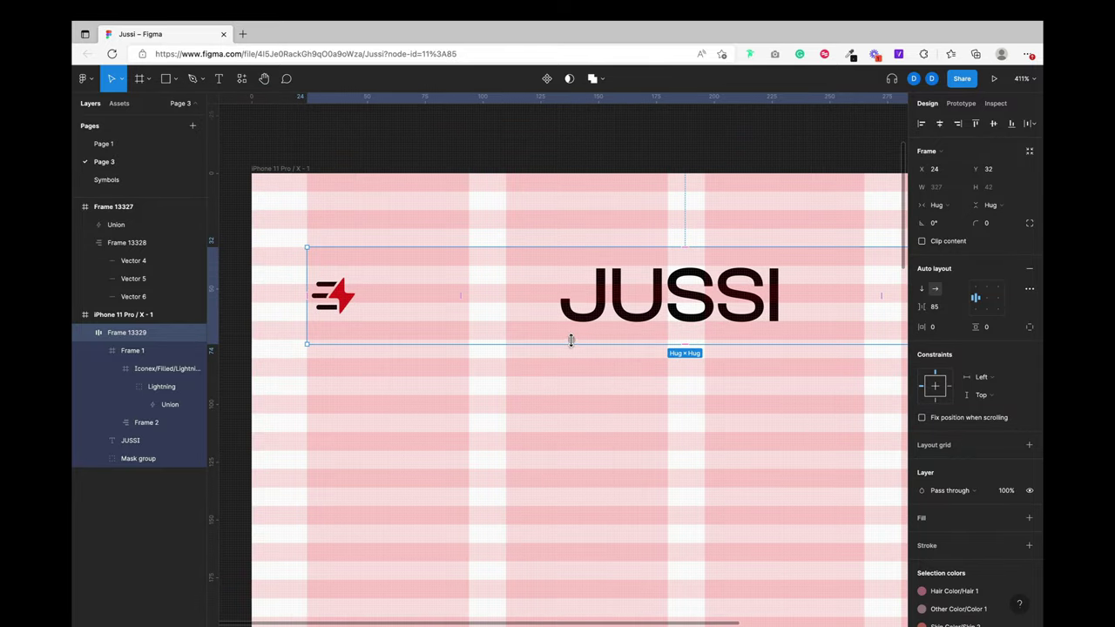
pyautogui.moveTo(570, 340); pyautogui.dragTo(570, 338)
pyautogui.hscroll(10, 571, 338)
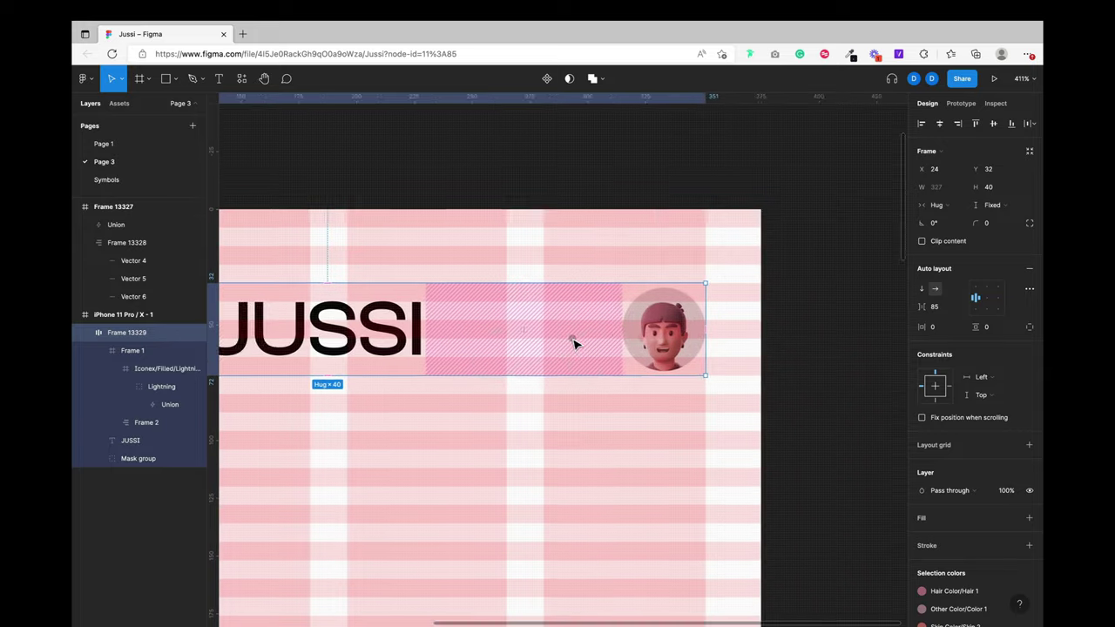
# Step: Add the text "Choose the Drink you love" below the JUSSI header row on the iPhone frame
pyautogui.hscroll(4, 572, 343)
pyautogui.scroll(-8, 570, 341)
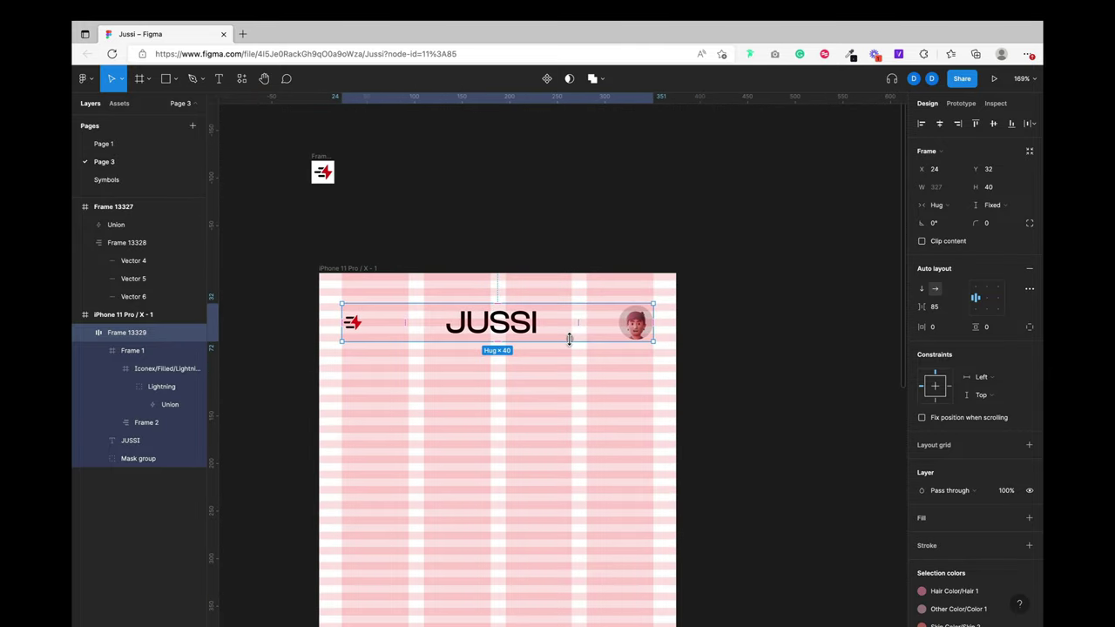
pyautogui.scroll(-4, 569, 339)
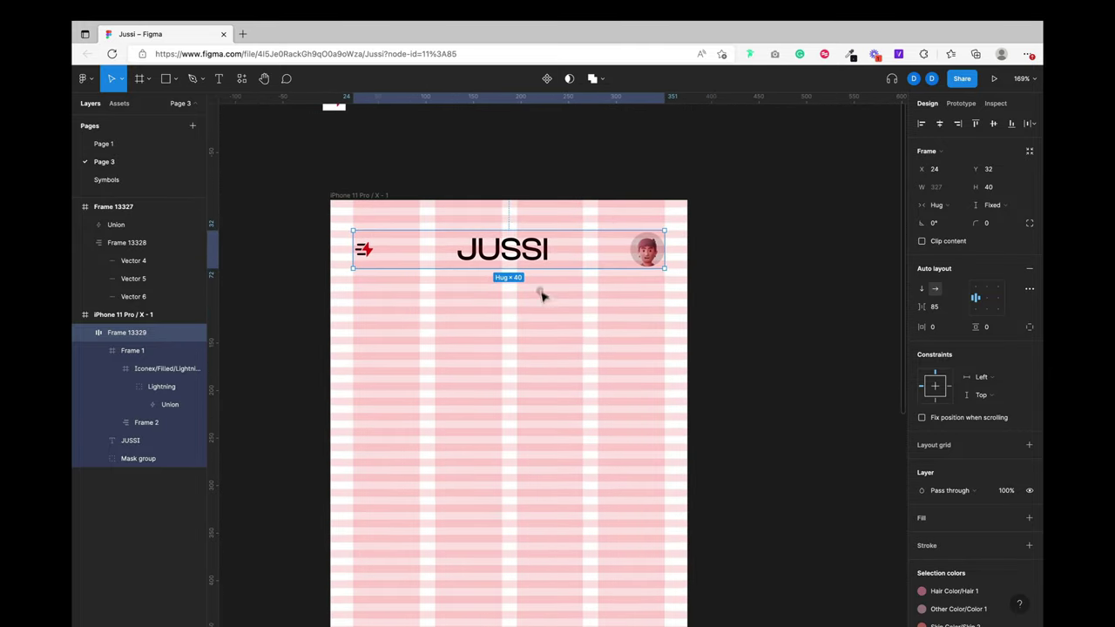
pyautogui.press('super')
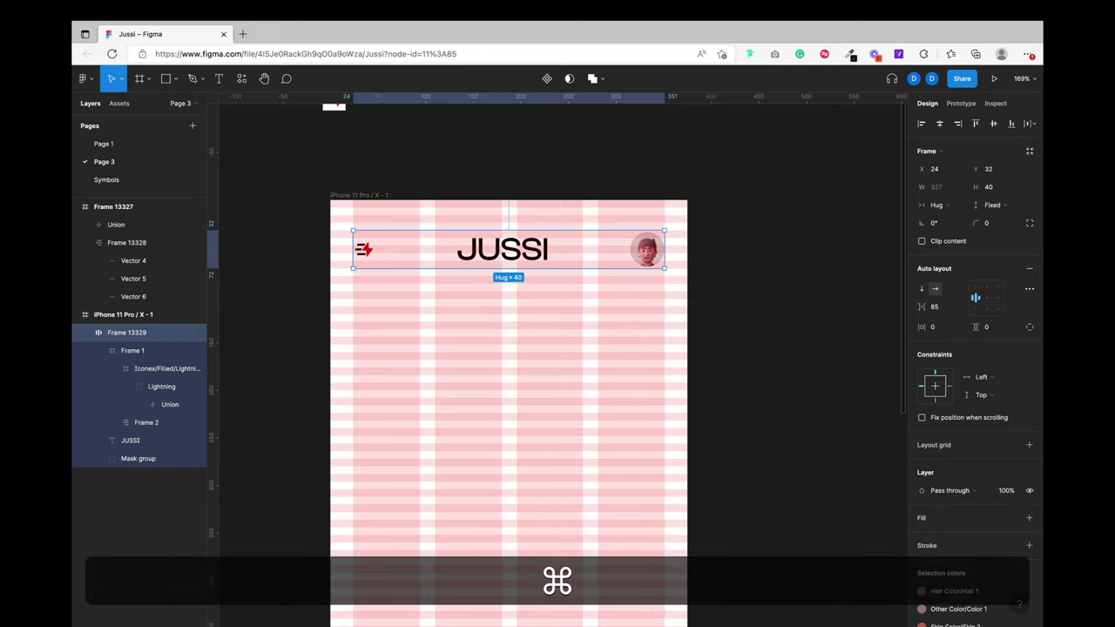
pyautogui.click(410, 352)
pyautogui.press('t')
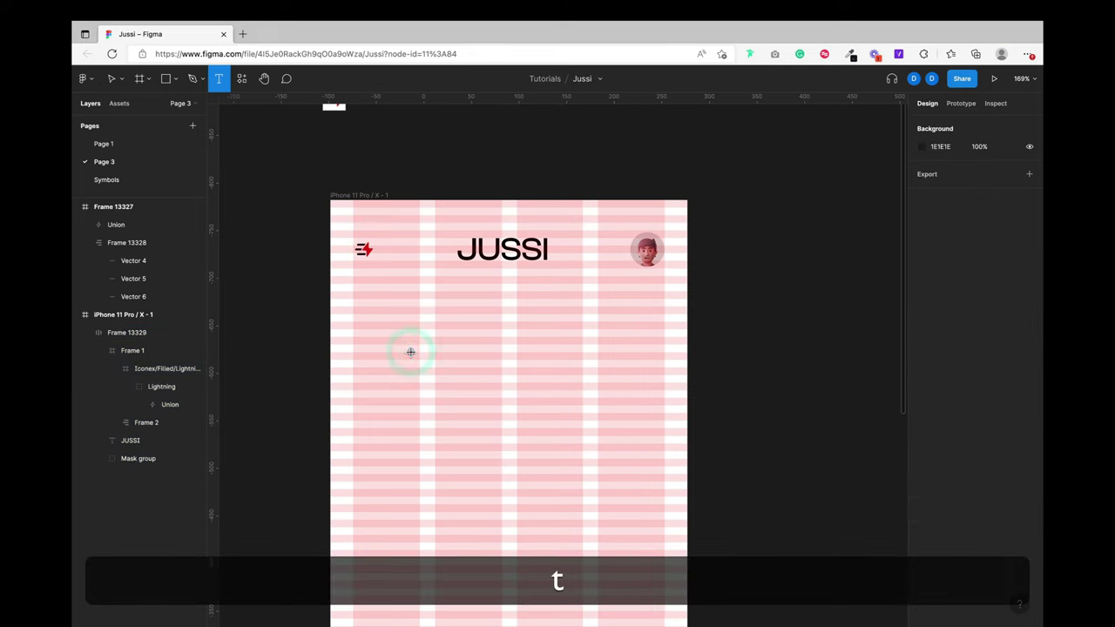
pyautogui.click(410, 352)
pyautogui.write('Chpp')
pyautogui.press('BackSpace')
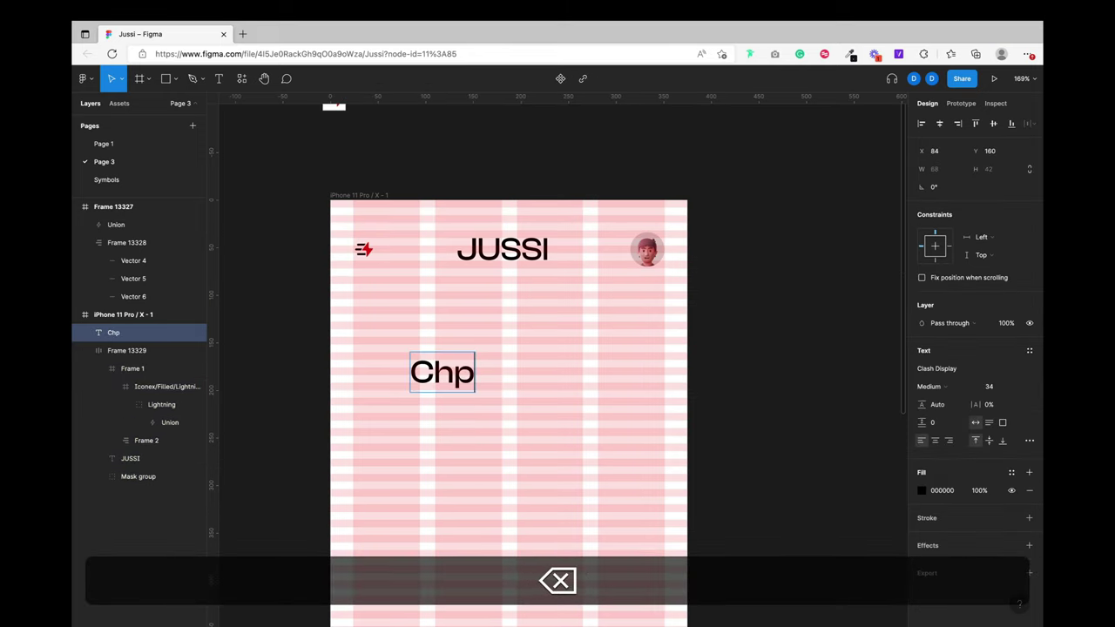
pyautogui.write('oose t')
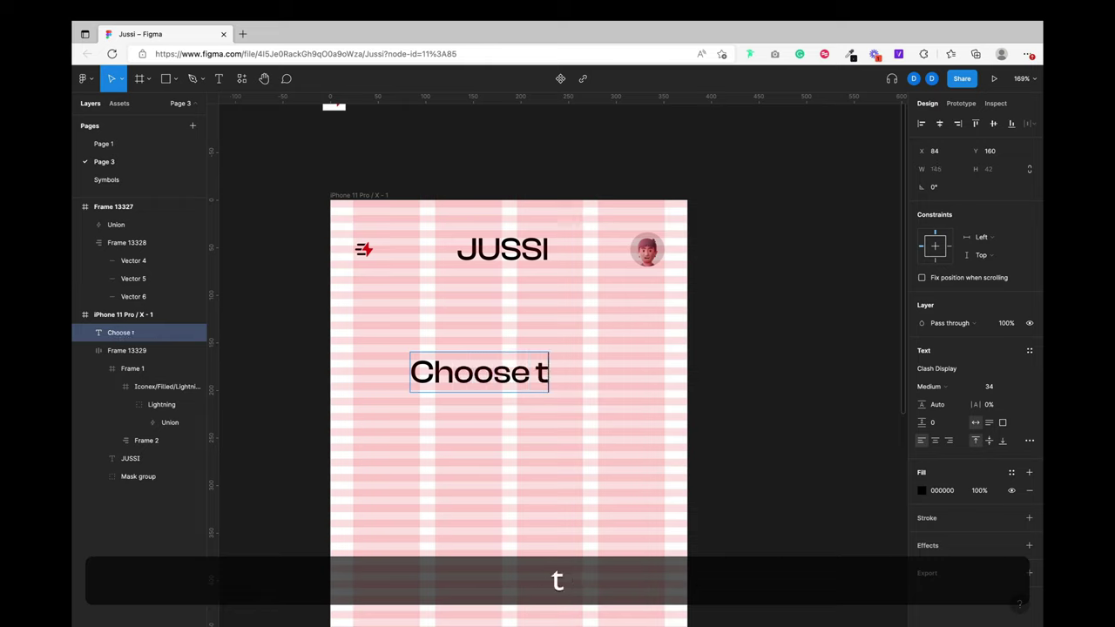
pyautogui.write('he DE')
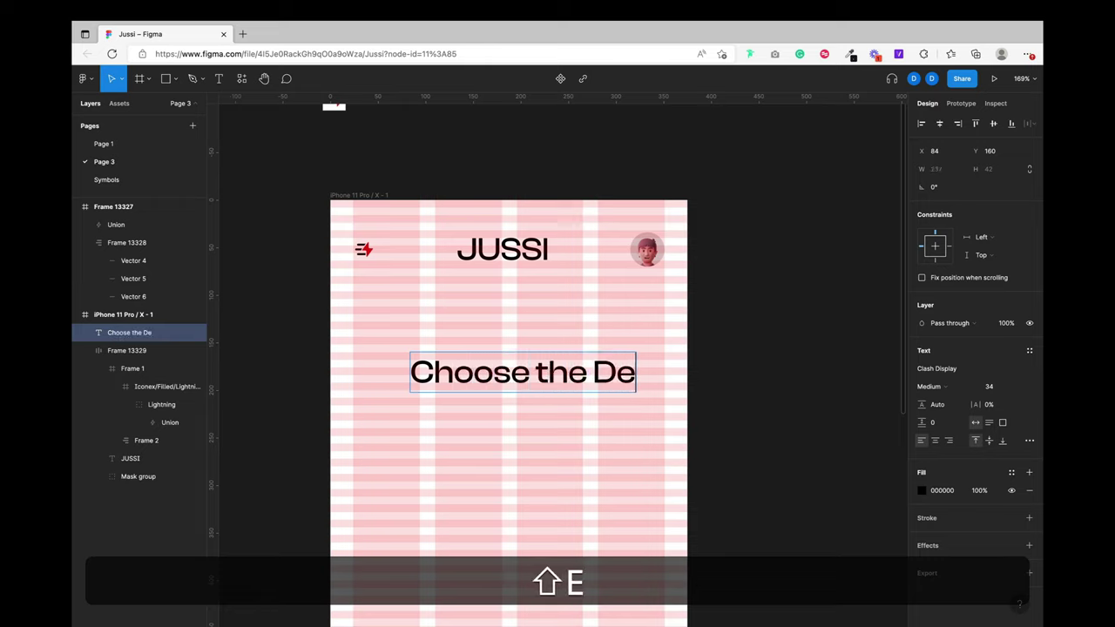
pyautogui.press('BackSpace')
pyautogui.write('rin')
pyautogui.press('BackSpace')
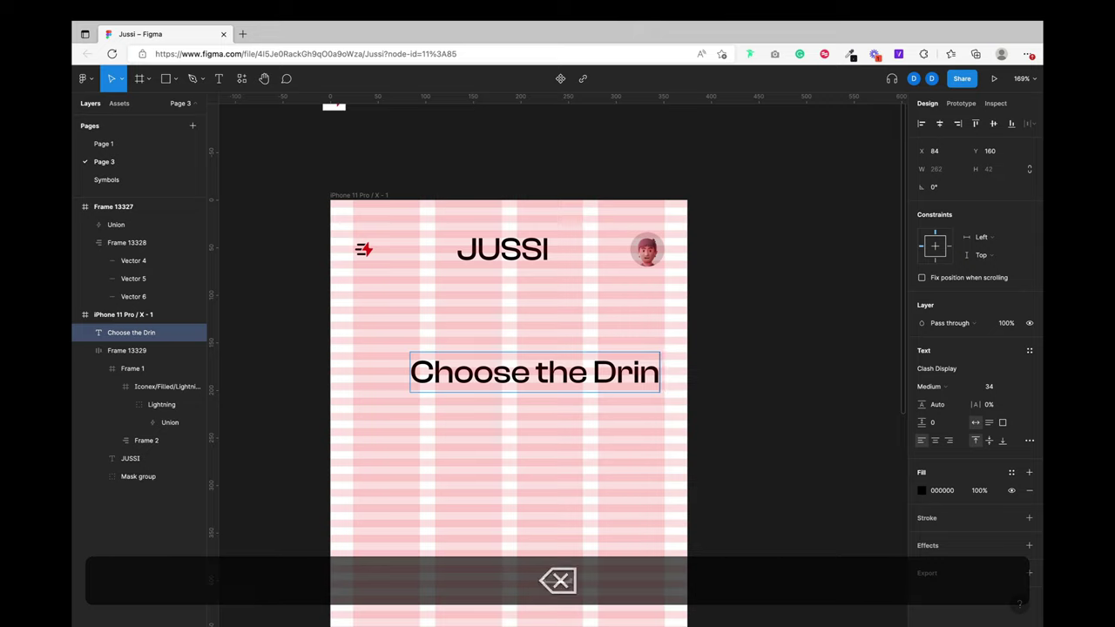
pyautogui.write('k you love')
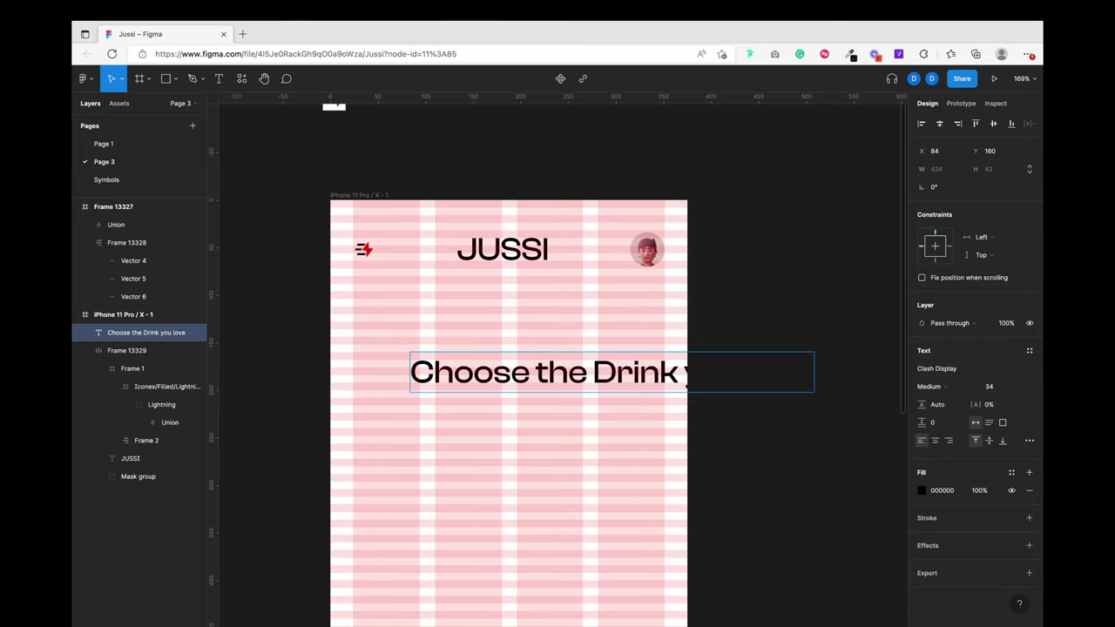
# Step: Replace the heading's whole text with the pasted version in Gilroy Bold, size 34, colour 1F1F1F
pyautogui.press('super+c')
pyautogui.press('super+a')
pyautogui.press('super+v')
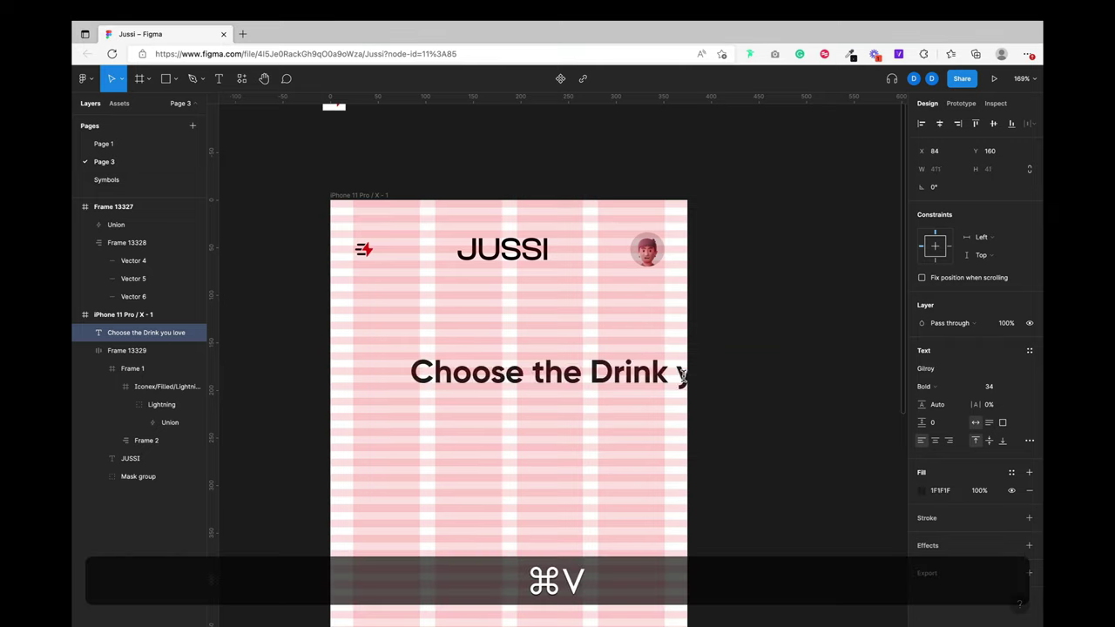
pyautogui.press('Escape')
# Step: Move the heading to X 17, Y 136 and narrow its text box to 253 so it wraps onto two lines
pyautogui.moveTo(675, 379); pyautogui.dragTo(611, 356)
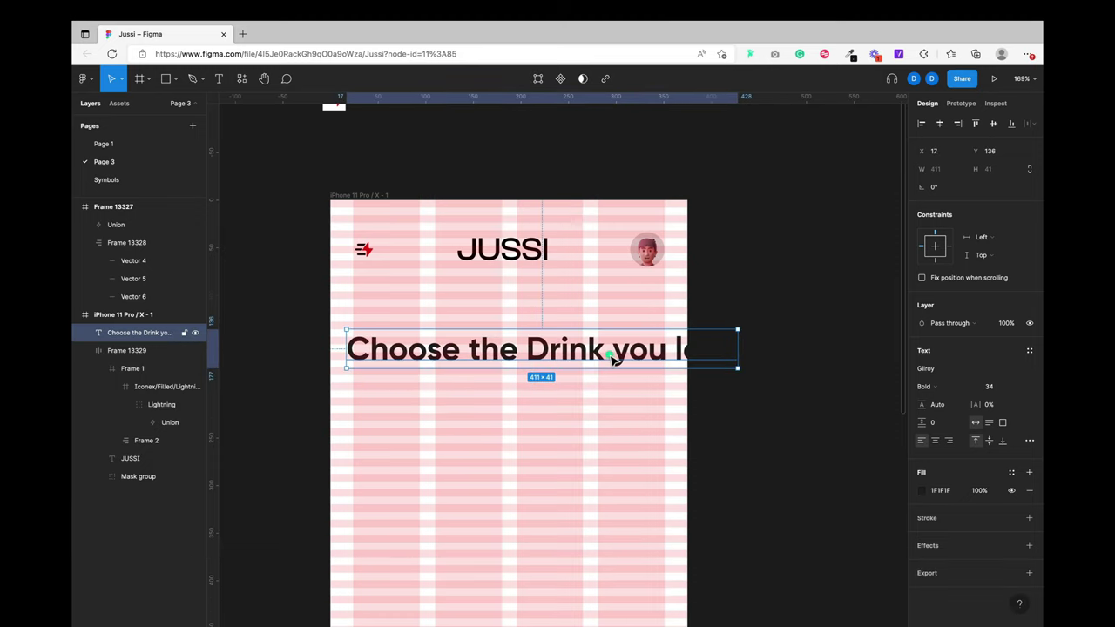
pyautogui.moveTo(738, 348); pyautogui.dragTo(588, 342)
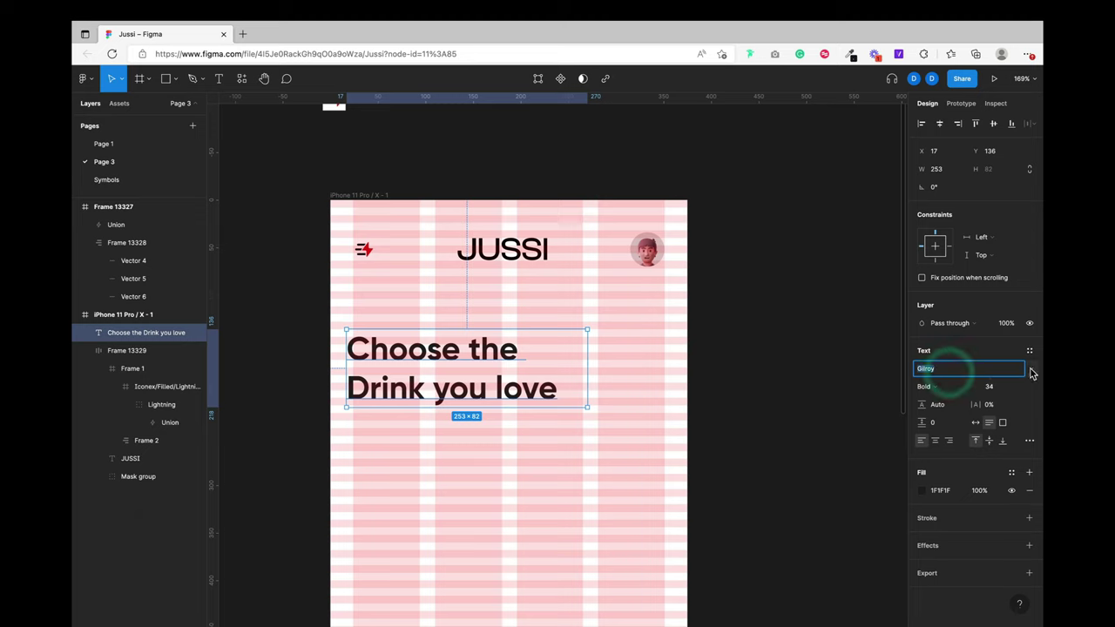
pyautogui.click(958, 368)
pyautogui.click(999, 371)
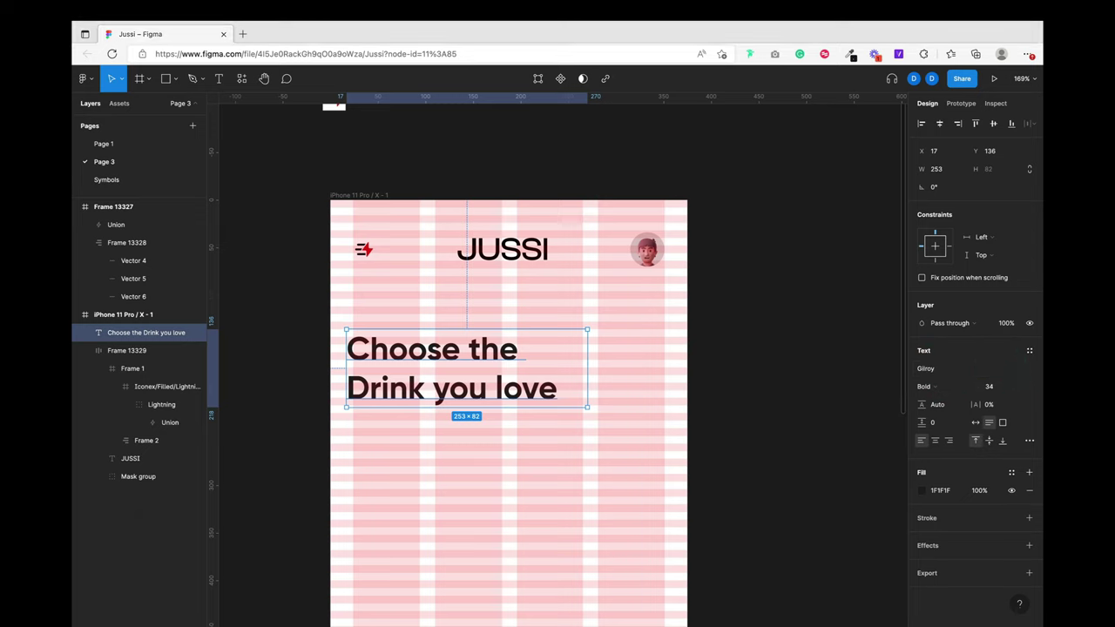
# Step: Align the heading's left edge with the first grid column at X 24 and move it up to Y 120
pyautogui.press('super')
pyautogui.press('alt')
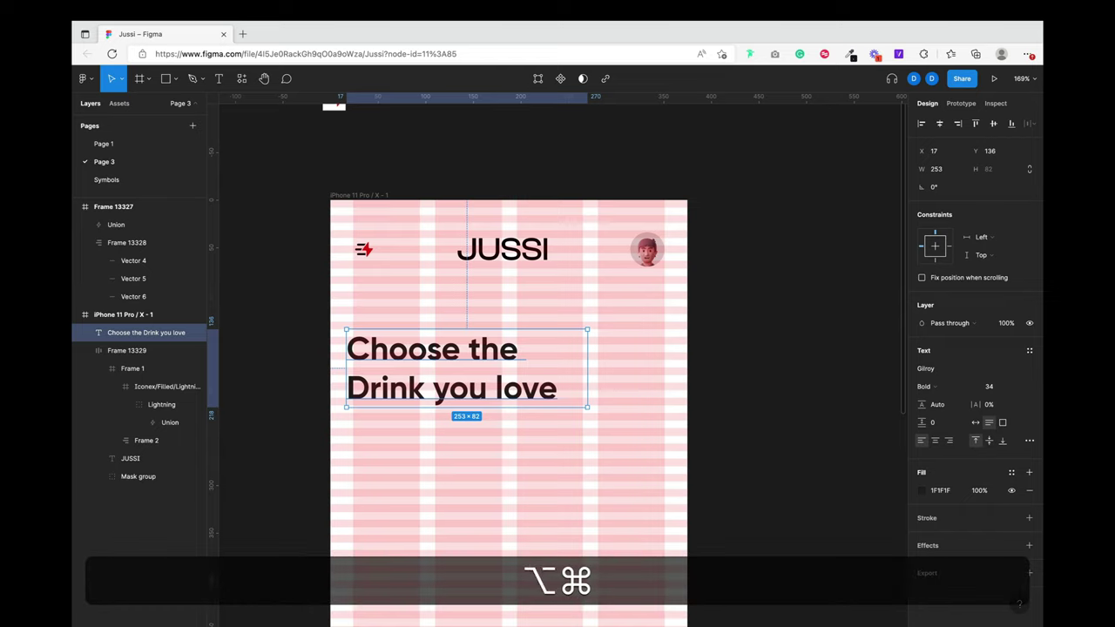
pyautogui.press('shift')
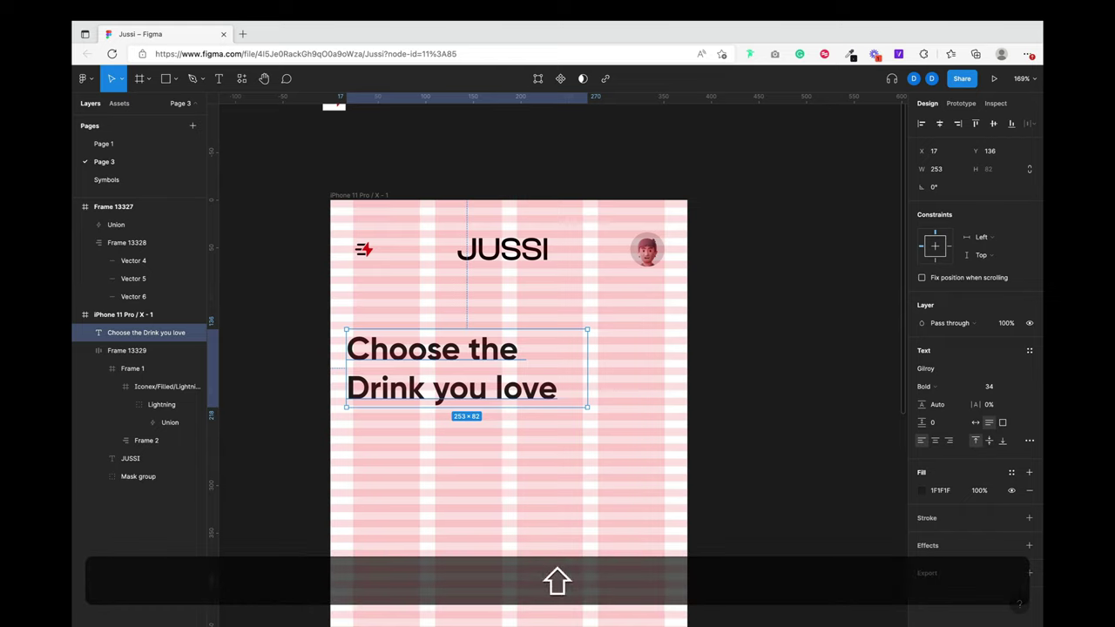
pyautogui.press('shift')
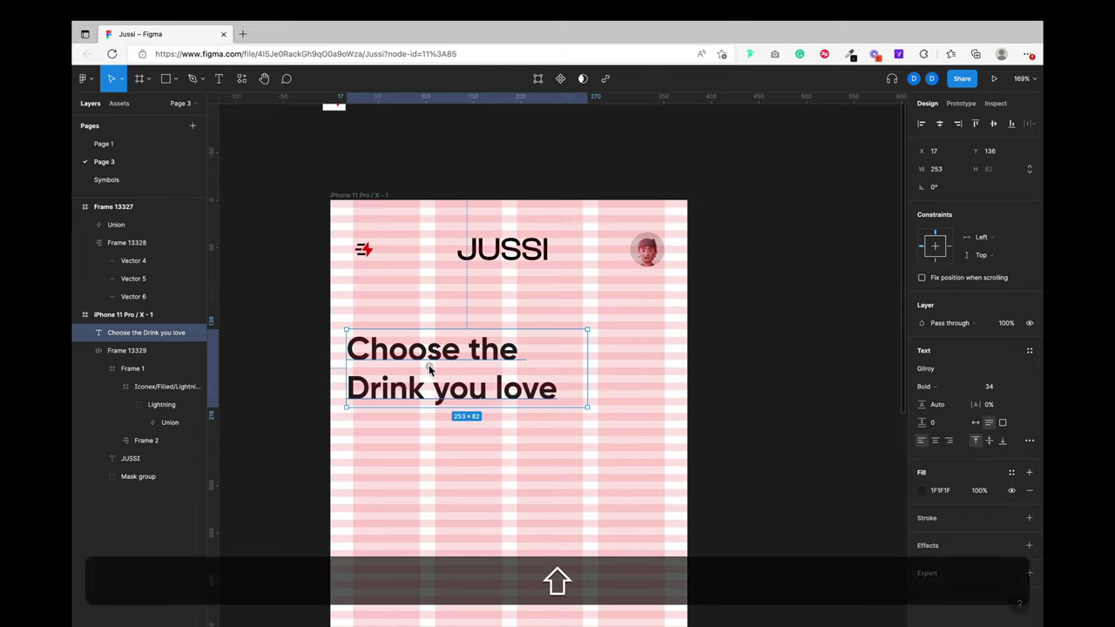
pyautogui.moveTo(446, 365); pyautogui.dragTo(418, 354)
pyautogui.press('shift')
pyautogui.press('alt')
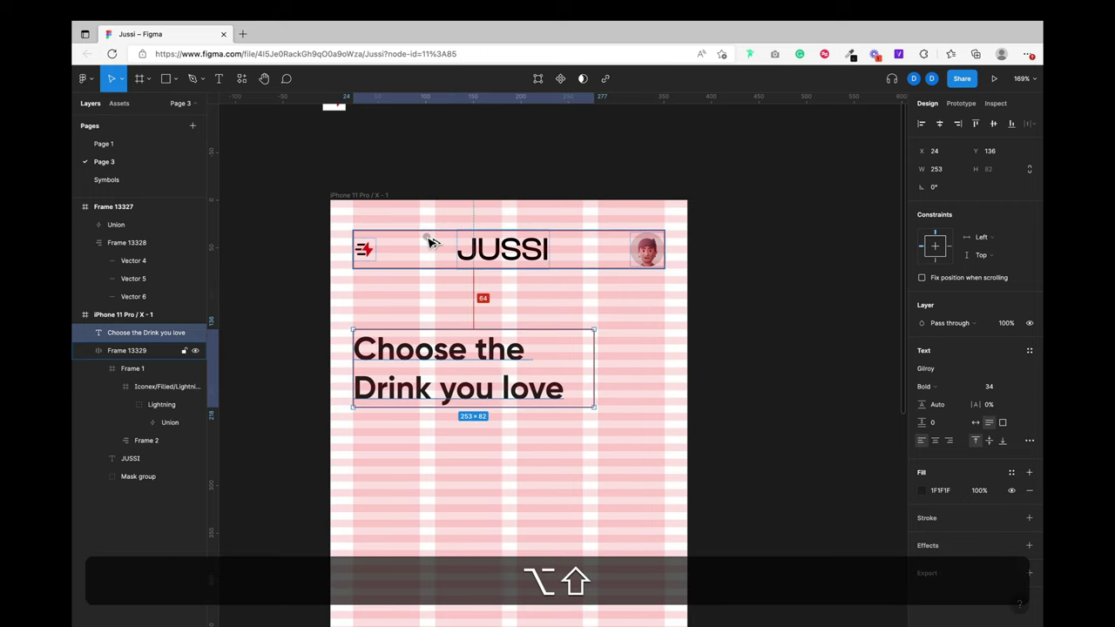
pyautogui.hotkey('alt', 'shift', 'Up')
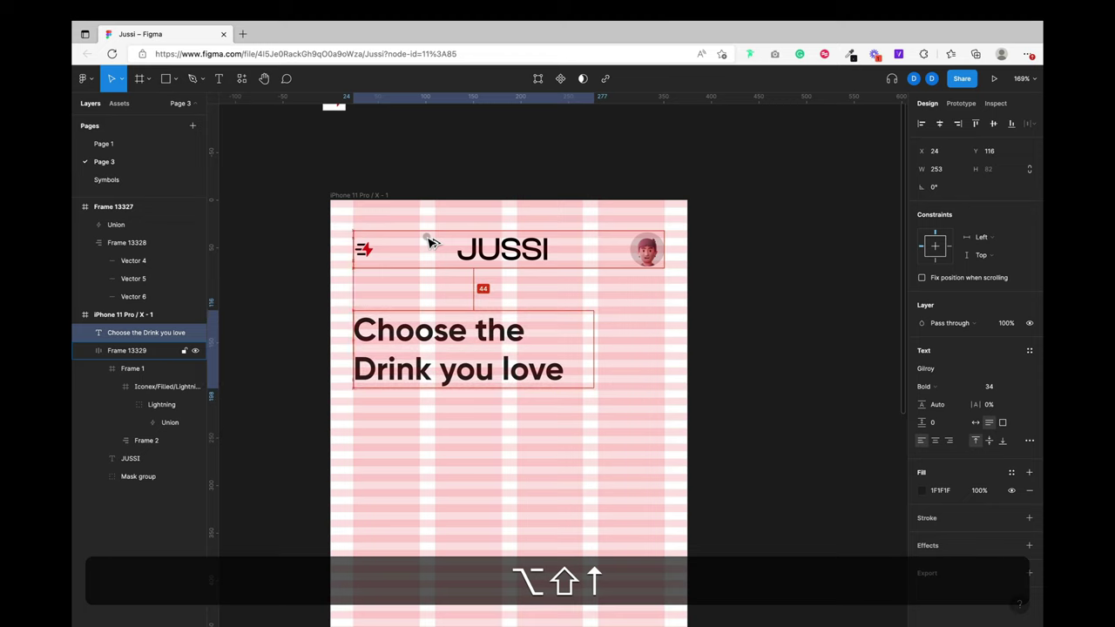
pyautogui.press('Down')
pyautogui.hotkey('alt', 'Down')
pyautogui.hotkey('alt', 'Down')
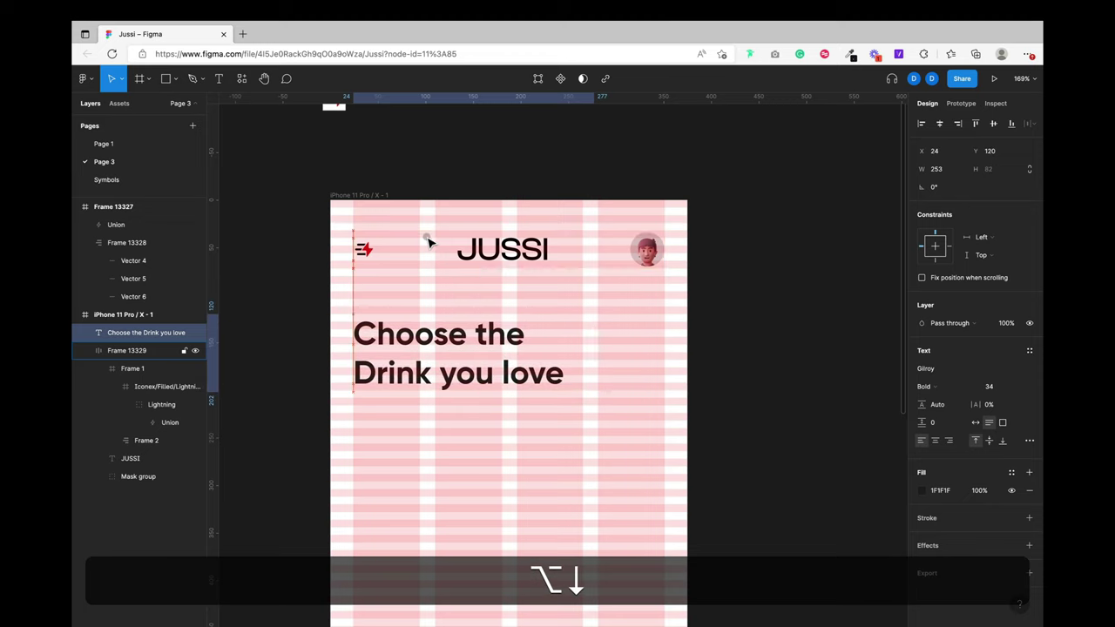
# Step: Set the heading's line height to 118.9% so its second baseline sits on the row grid
pyautogui.scroll(5, 505, 304)
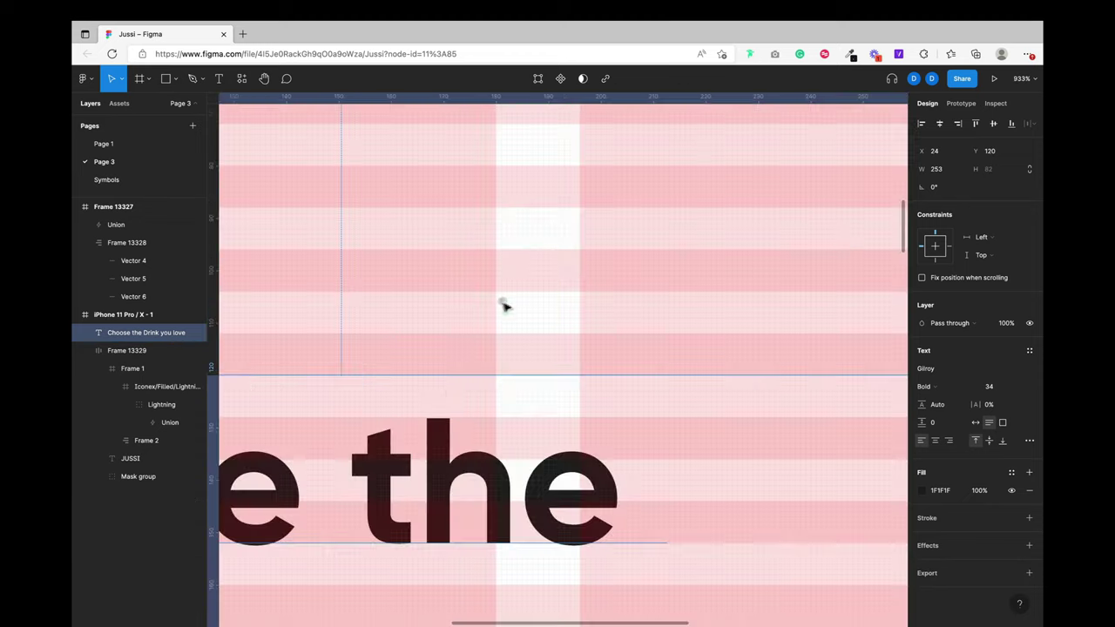
pyautogui.scroll(5, 461, 391)
pyautogui.scroll(-5, 461, 394)
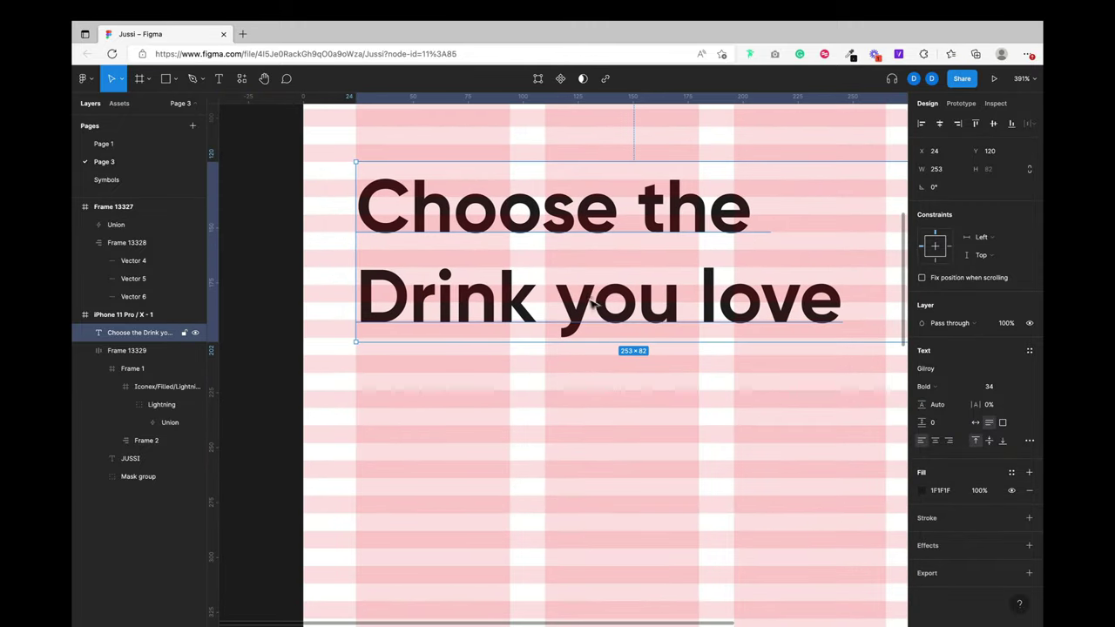
pyautogui.scroll(5, 610, 335)
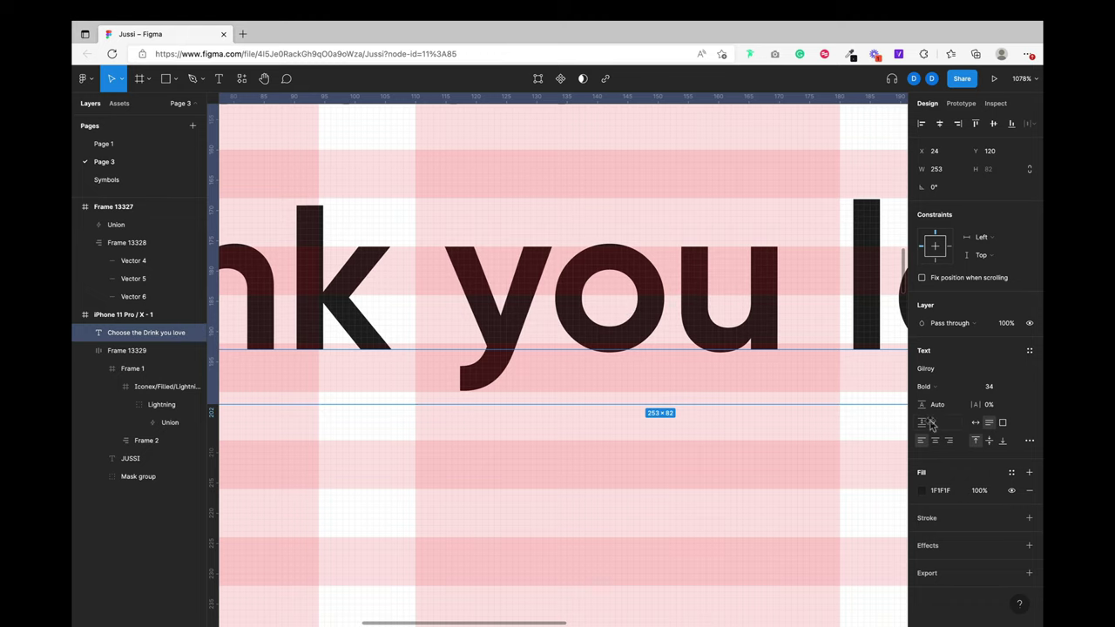
pyautogui.moveTo(923, 406); pyautogui.dragTo(921, 406)
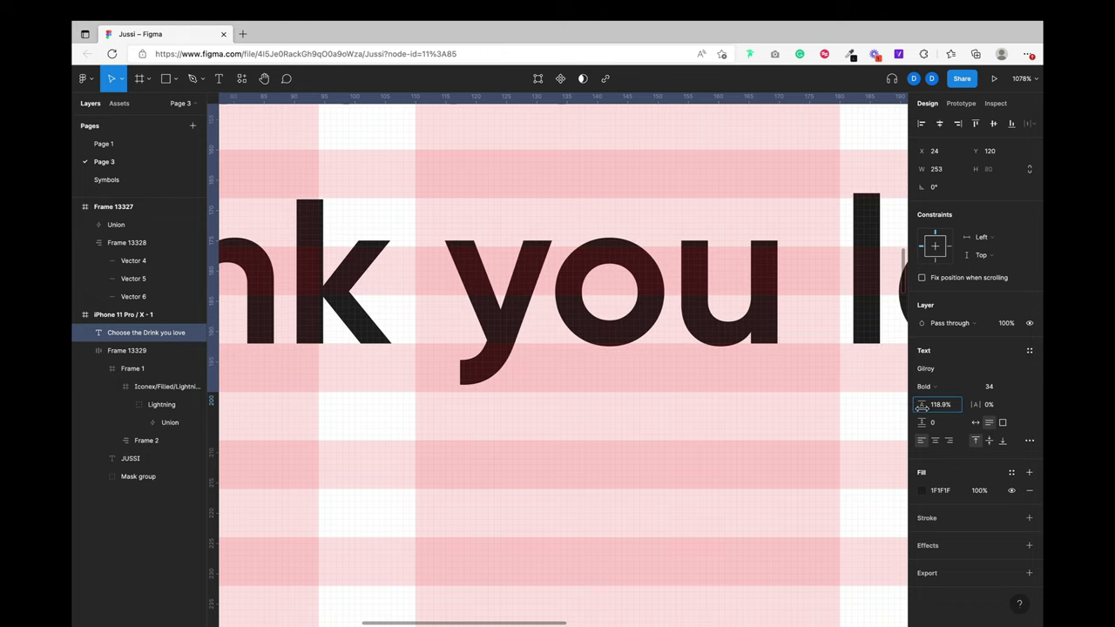
# Step: Examine how the heading's letters, baselines and text box line up with the row and column grids
pyautogui.scroll(-3, 612, 366)
pyautogui.scroll(3, 557, 359)
pyautogui.hscroll(-3, 557, 360)
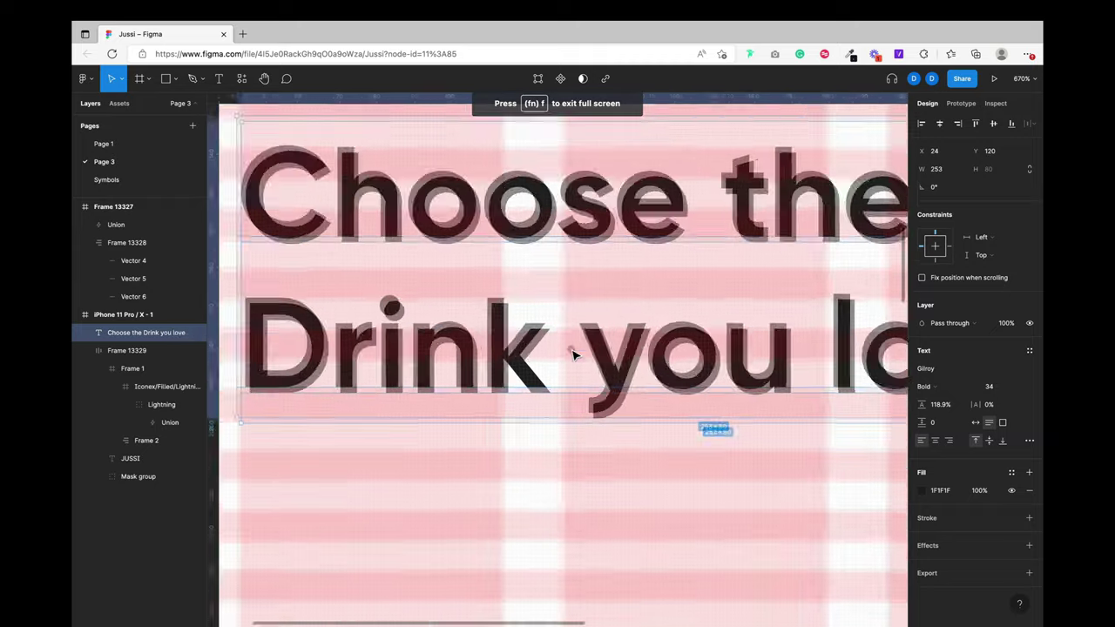
pyautogui.scroll(10, 430, 275)
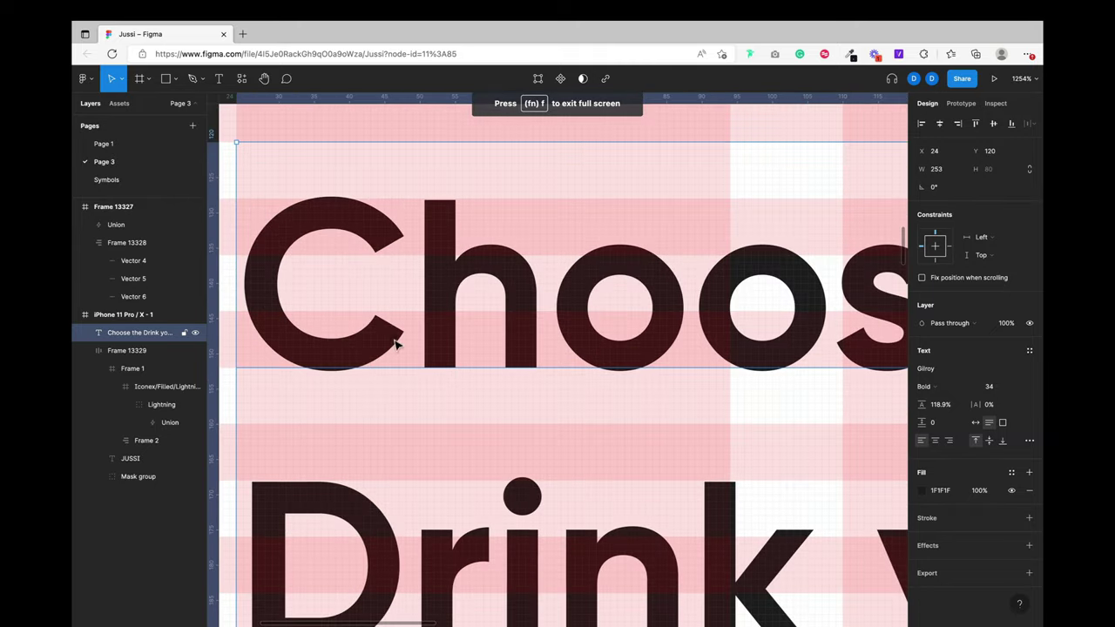
pyautogui.scroll(-10, 630, 376)
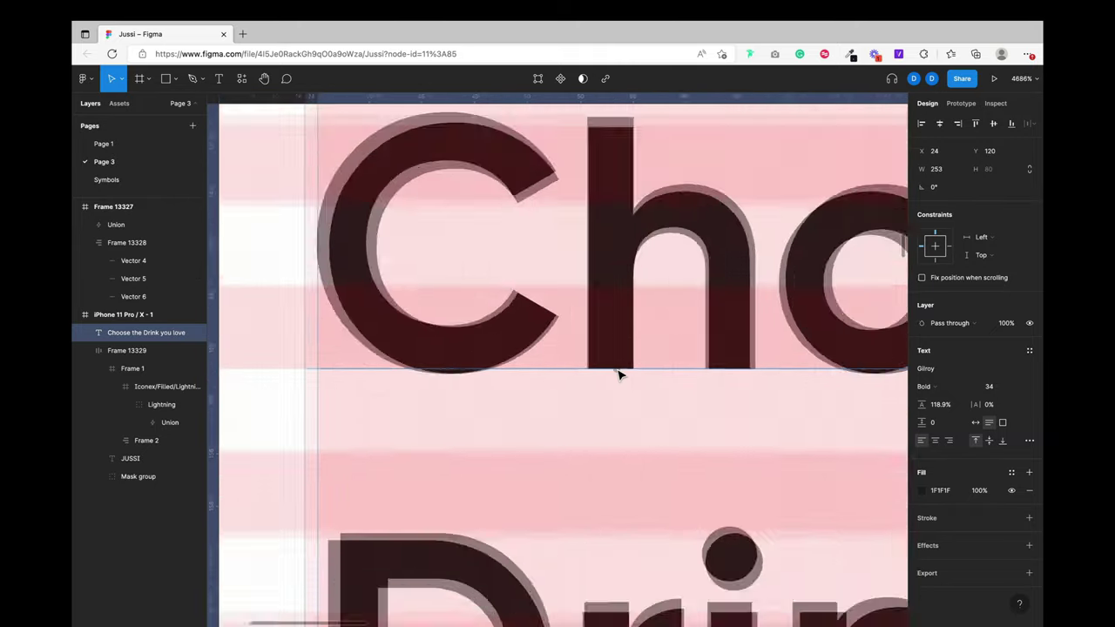
pyautogui.scroll(-5, 615, 373)
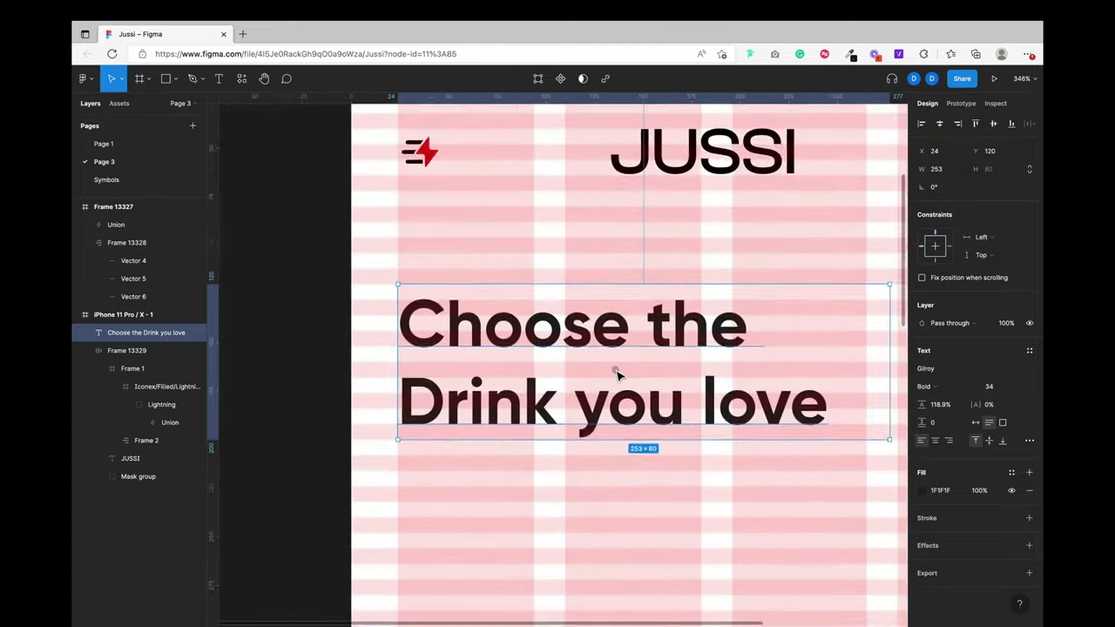
pyautogui.scroll(-3, 616, 373)
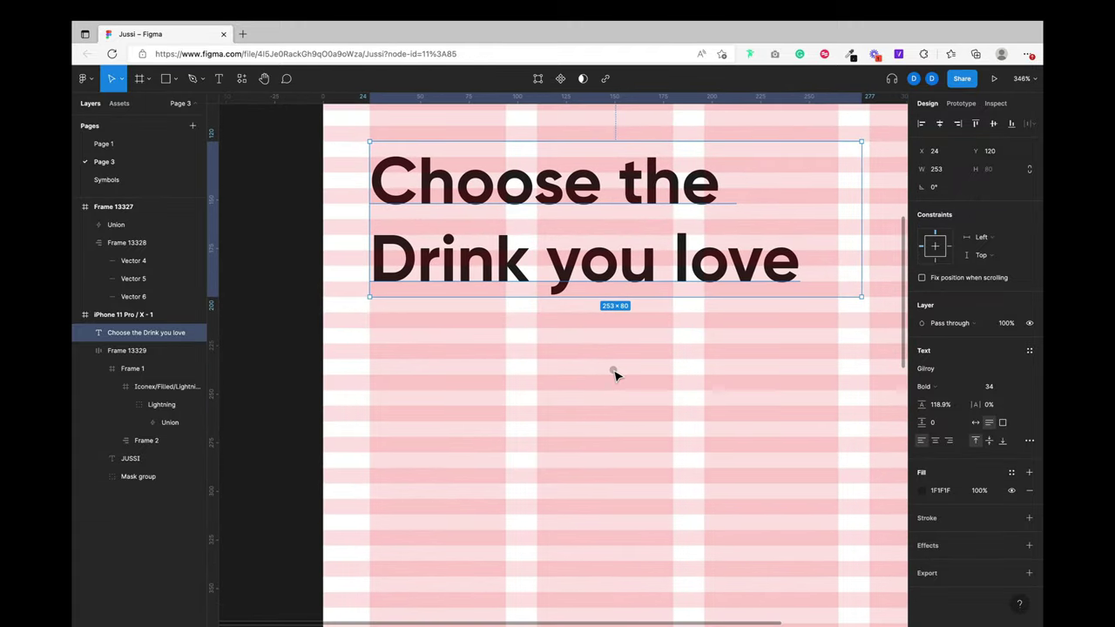
pyautogui.scroll(-6, 651, 359)
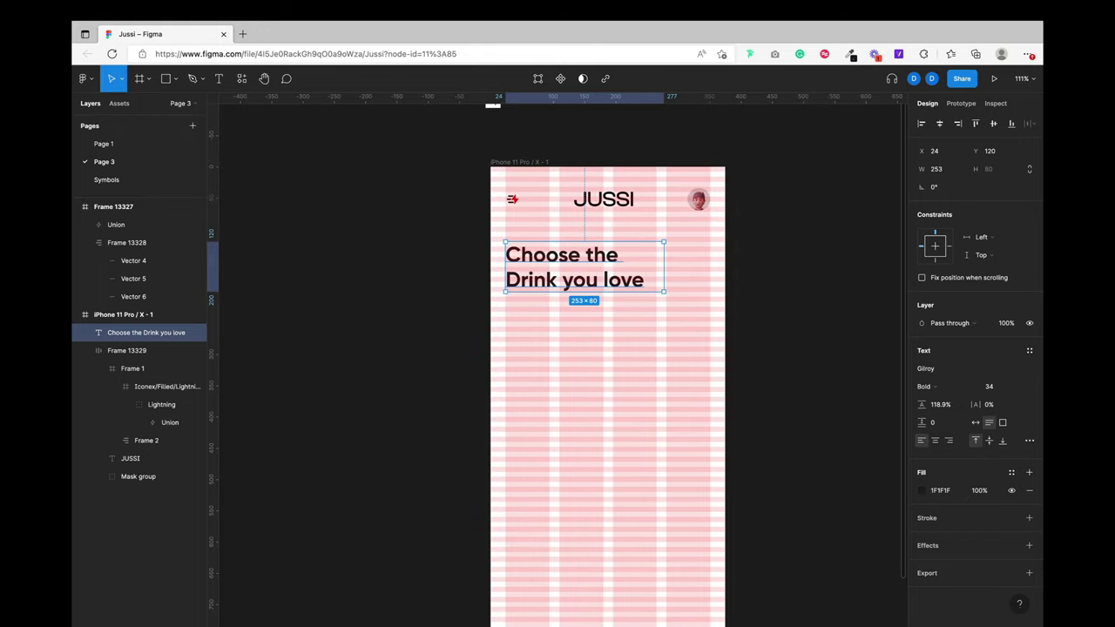
# Step: Paste a "Categories" label in Inter Bold, size 17, below the heading at X 24
pyautogui.press('super')
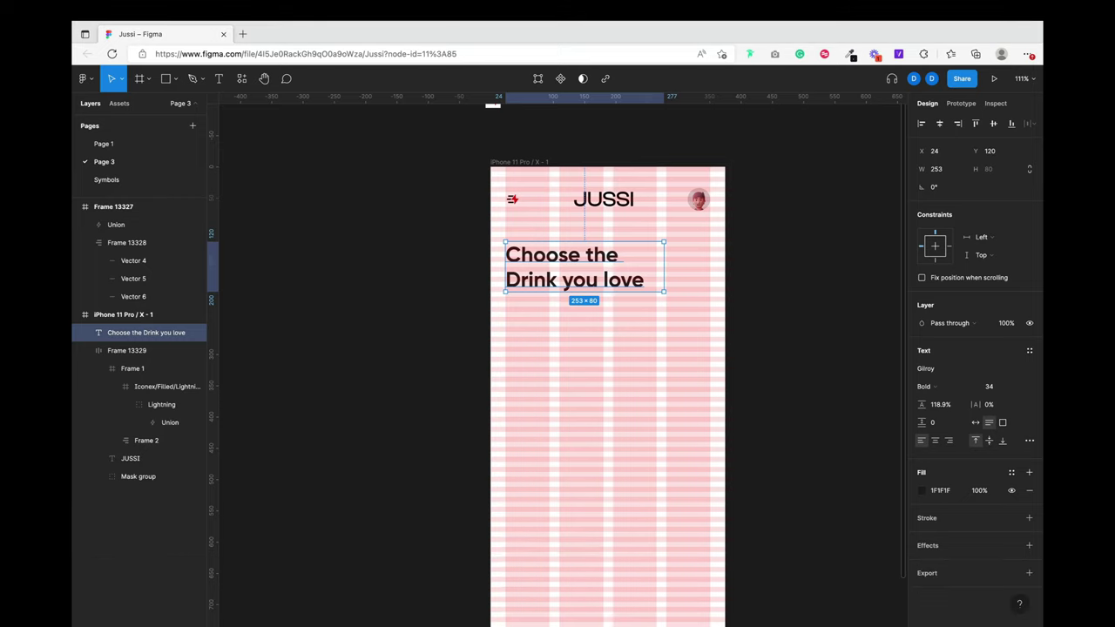
pyautogui.press('super+c')
pyautogui.click(535, 360)
pyautogui.press('super+v')
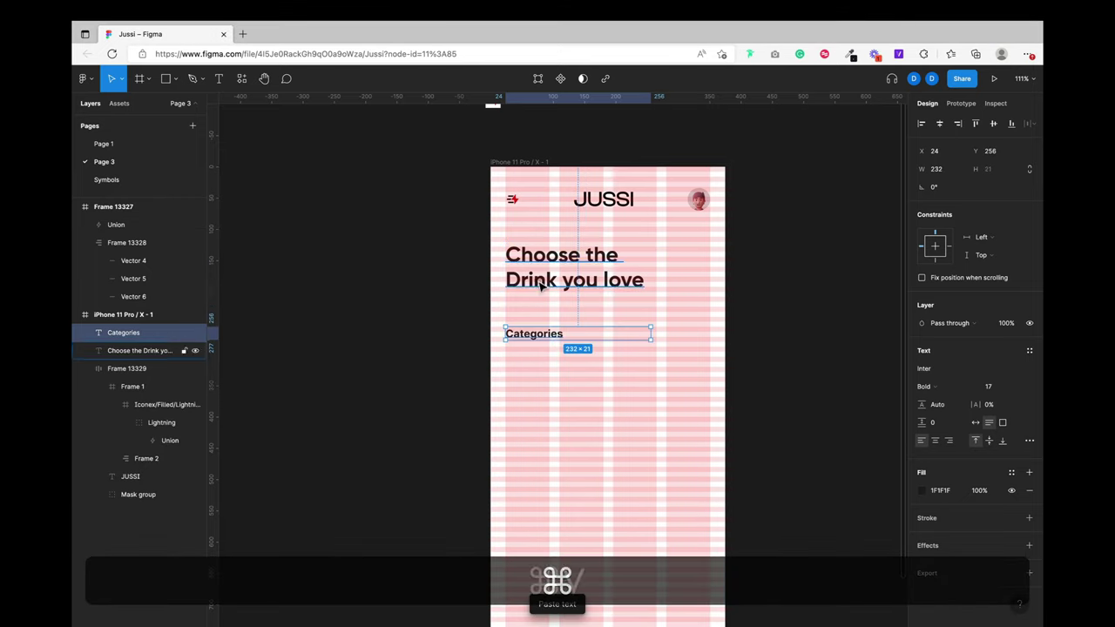
# Step: Move the Categories label up to Y 247 so its baseline sits on a row edge below the heading
pyautogui.hotkey('alt', 'shift', 'Up')
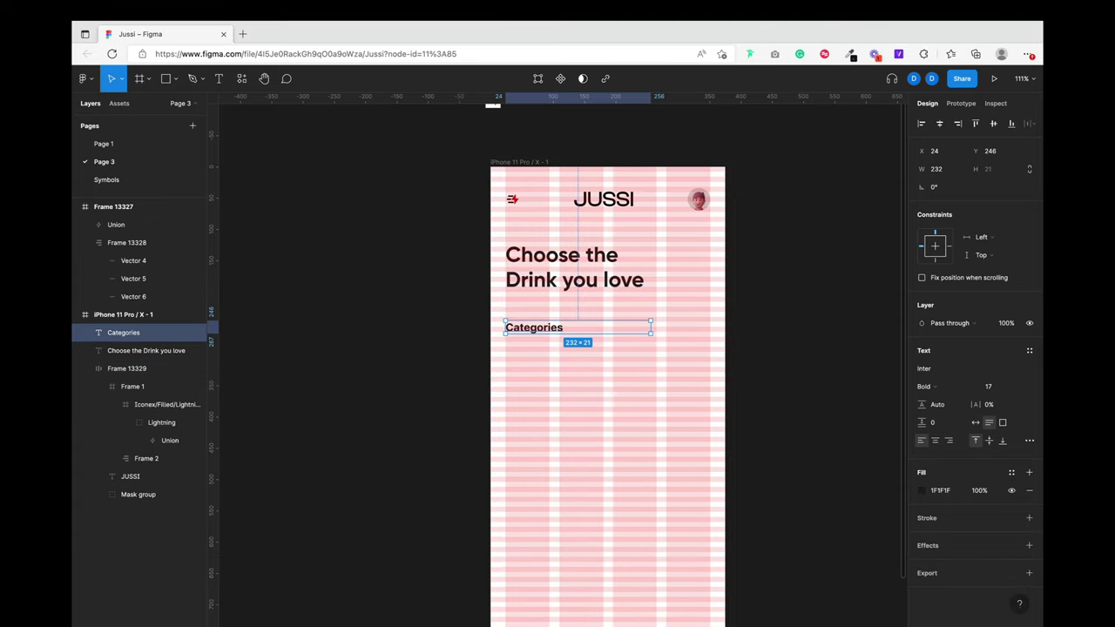
pyautogui.press('alt')
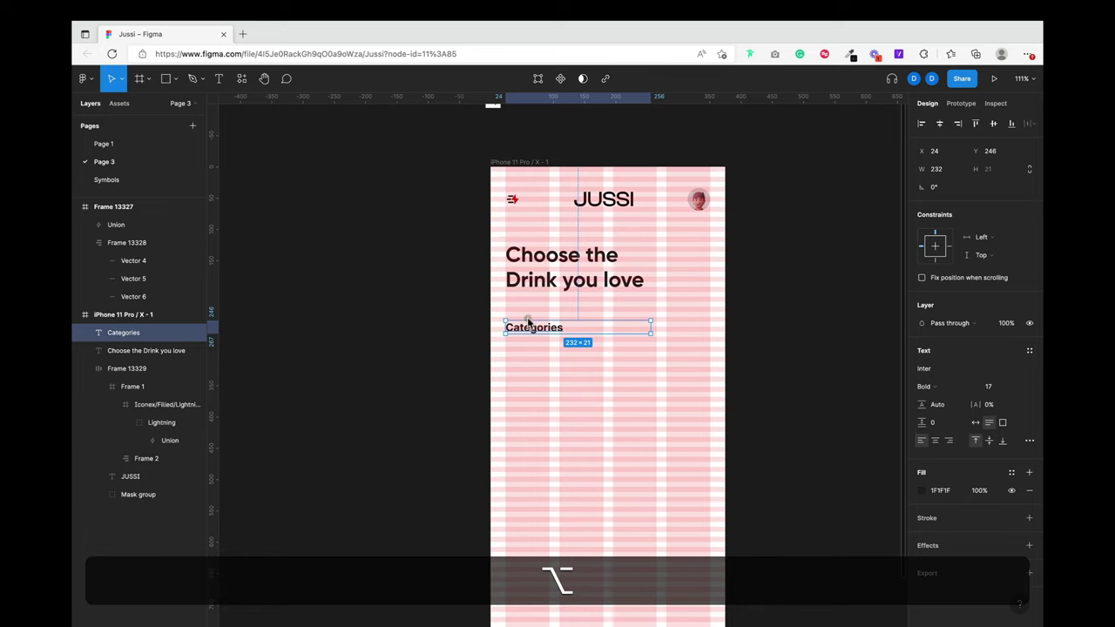
pyautogui.moveTo(542, 275)
pyautogui.press('super')
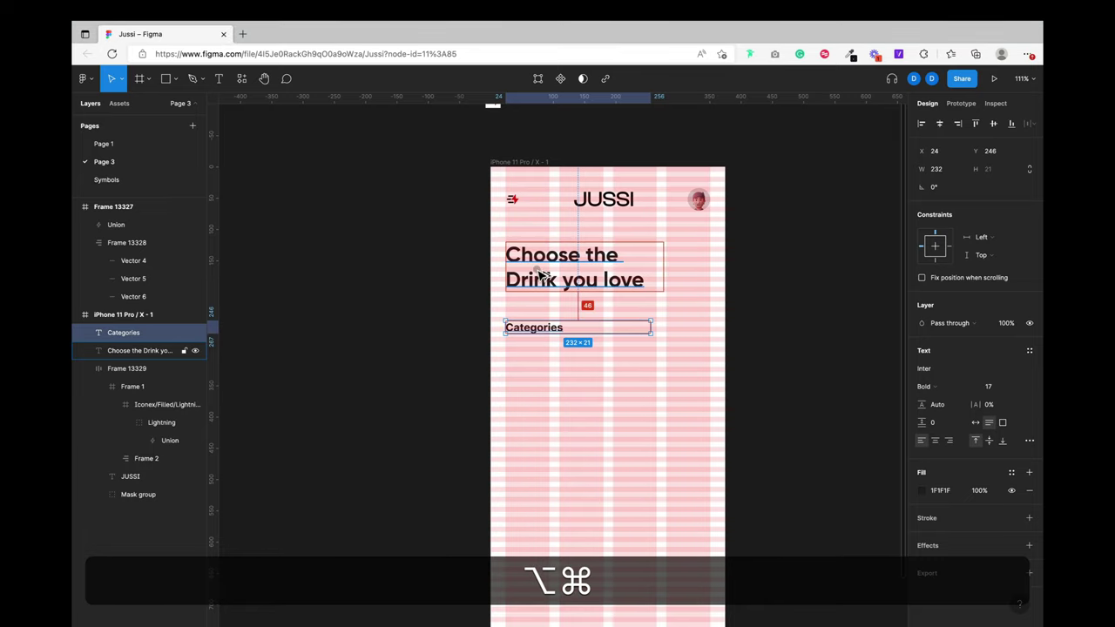
pyautogui.hotkey('alt', 'Down')
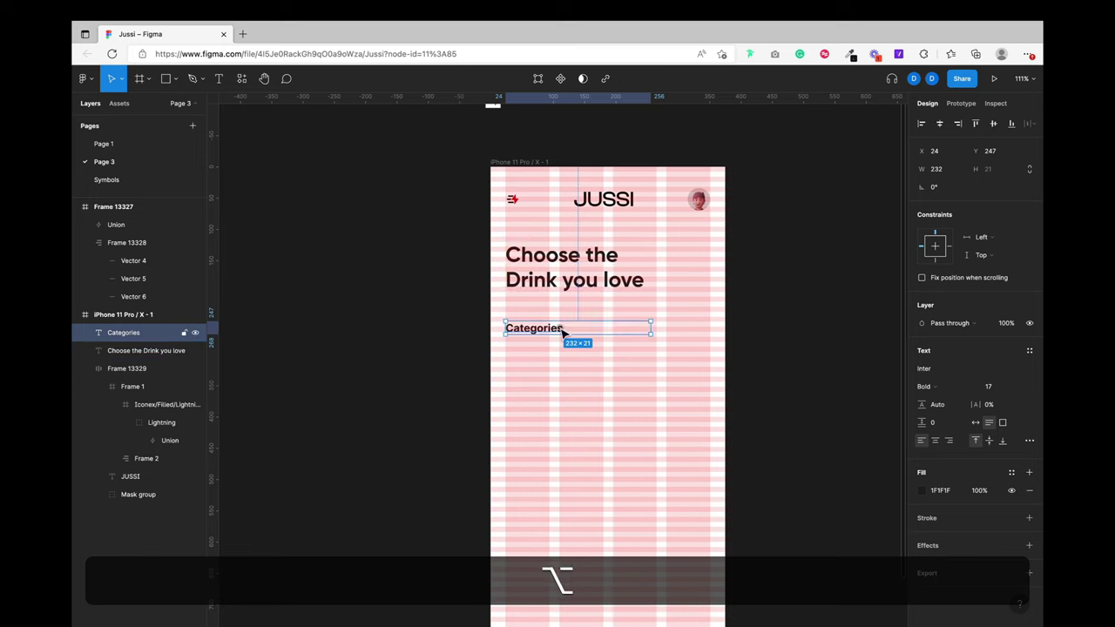
pyautogui.hotkey('alt', 'Down')
pyautogui.scroll(5, 528, 335)
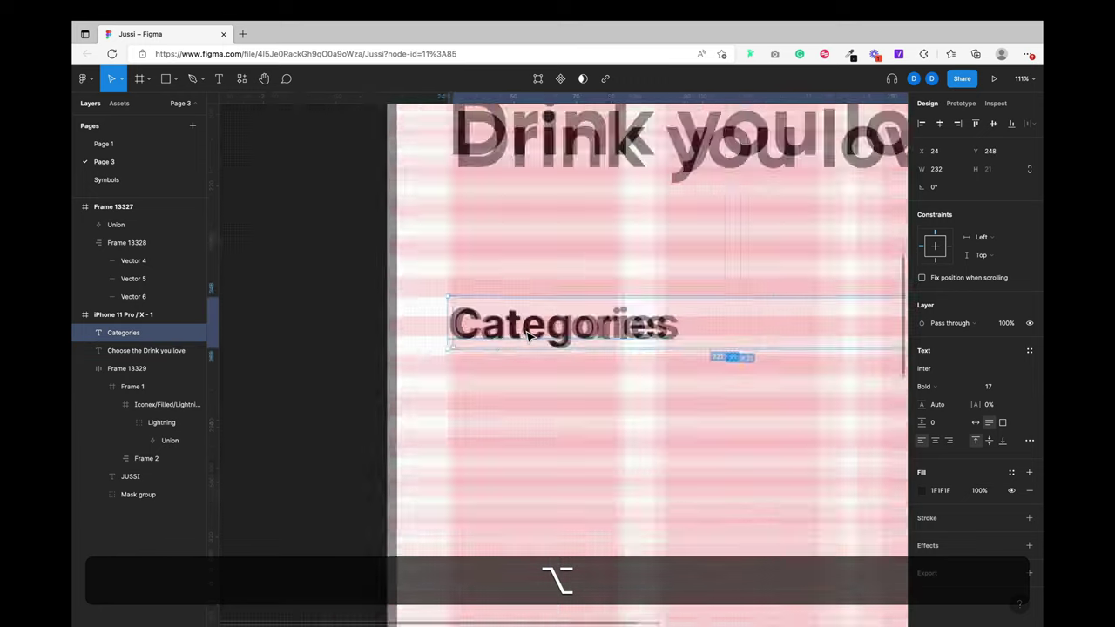
pyautogui.scroll(10, 528, 335)
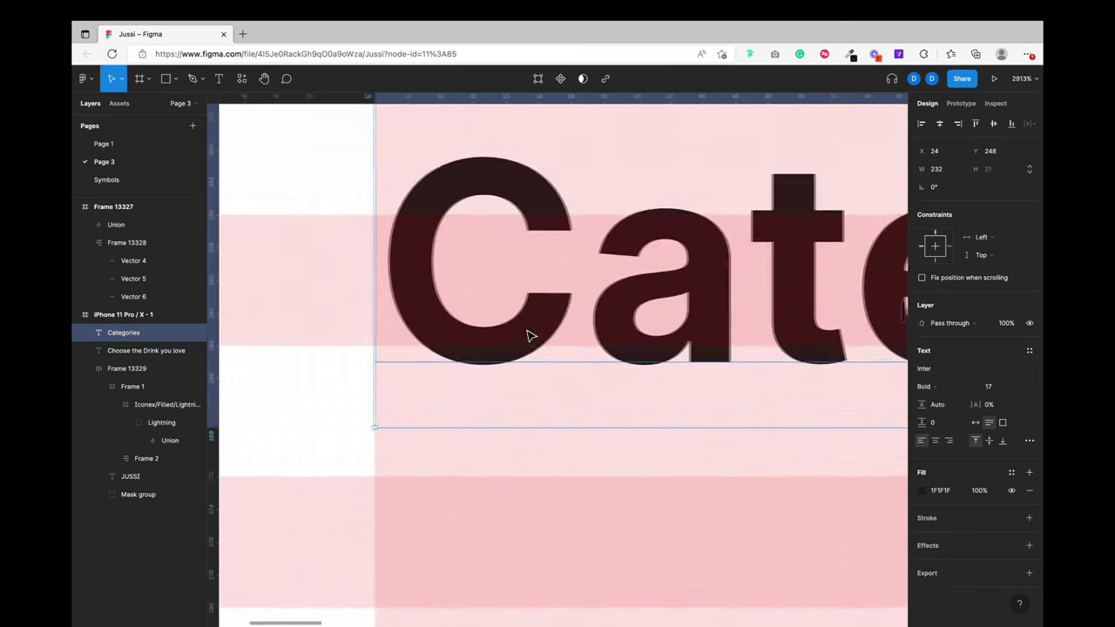
pyautogui.hscroll(2, 557, 329)
pyautogui.scroll(-2, 558, 329)
pyautogui.moveTo(616, 317); pyautogui.dragTo(615, 304)
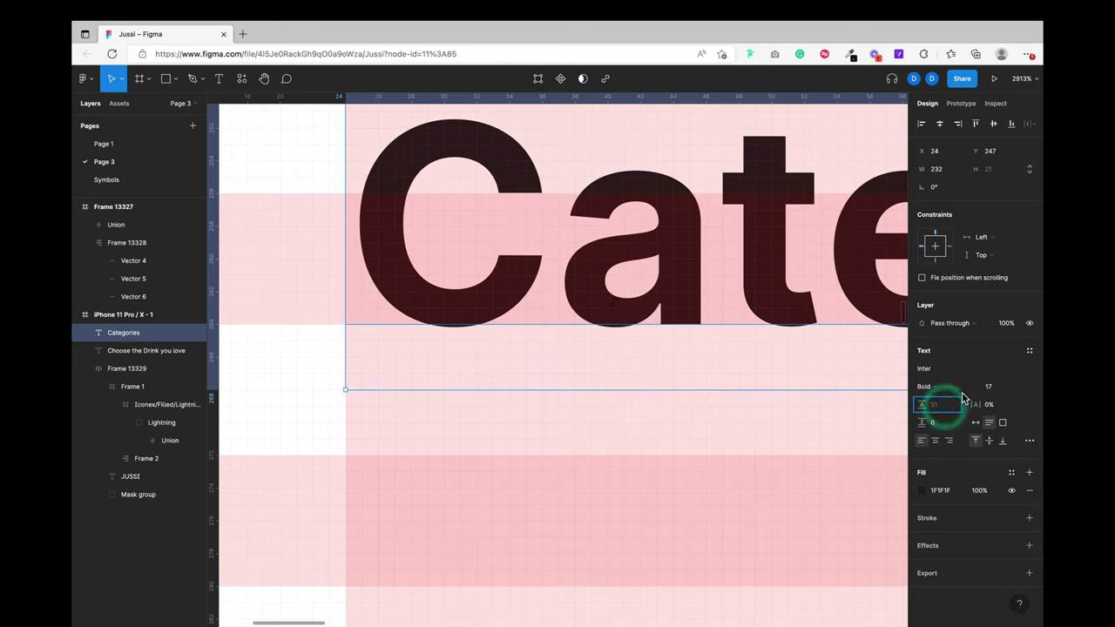
# Step: Set the Categories label's line height to 28
pyautogui.write('17')
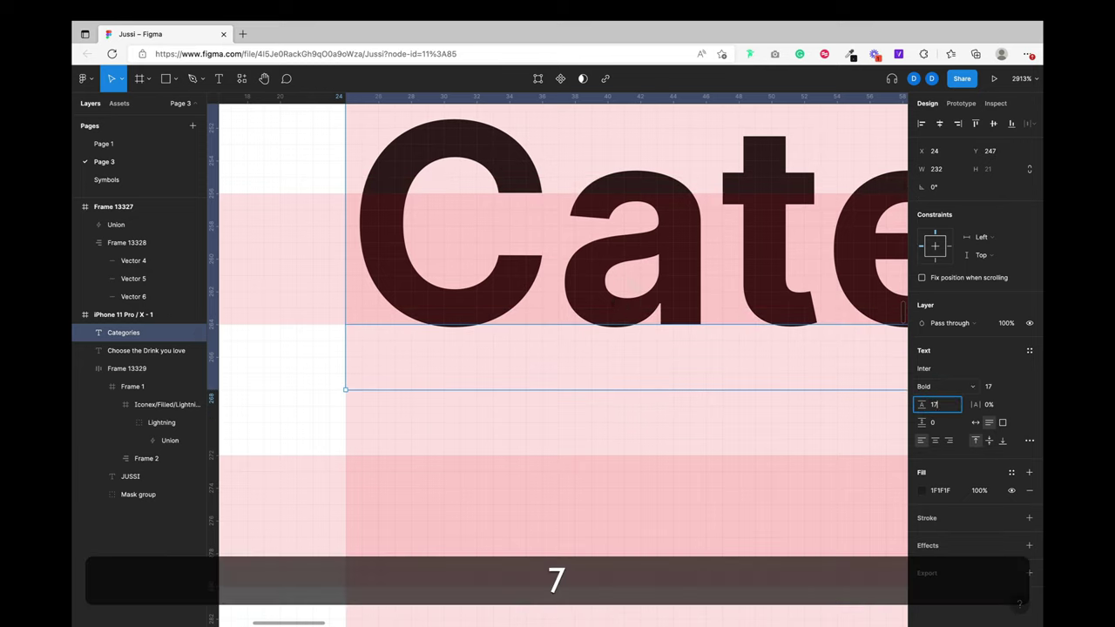
pyautogui.write('*1.61')
pyautogui.press('Return')
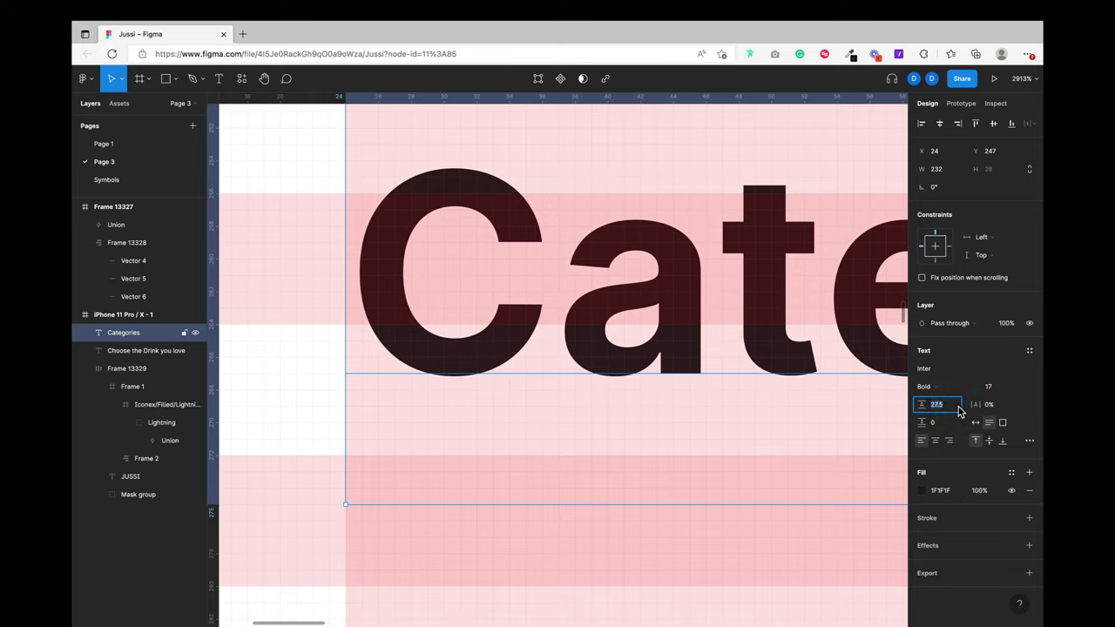
pyautogui.write('28')
pyautogui.press('Return')
pyautogui.scroll(-5, 545, 378)
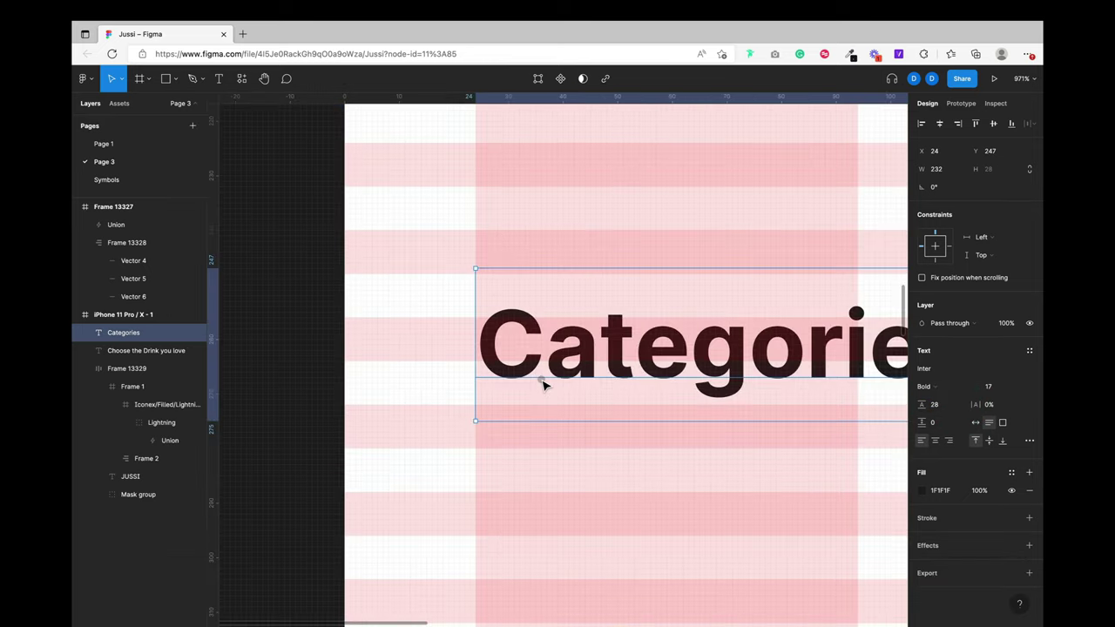
pyautogui.scroll(-5, 542, 383)
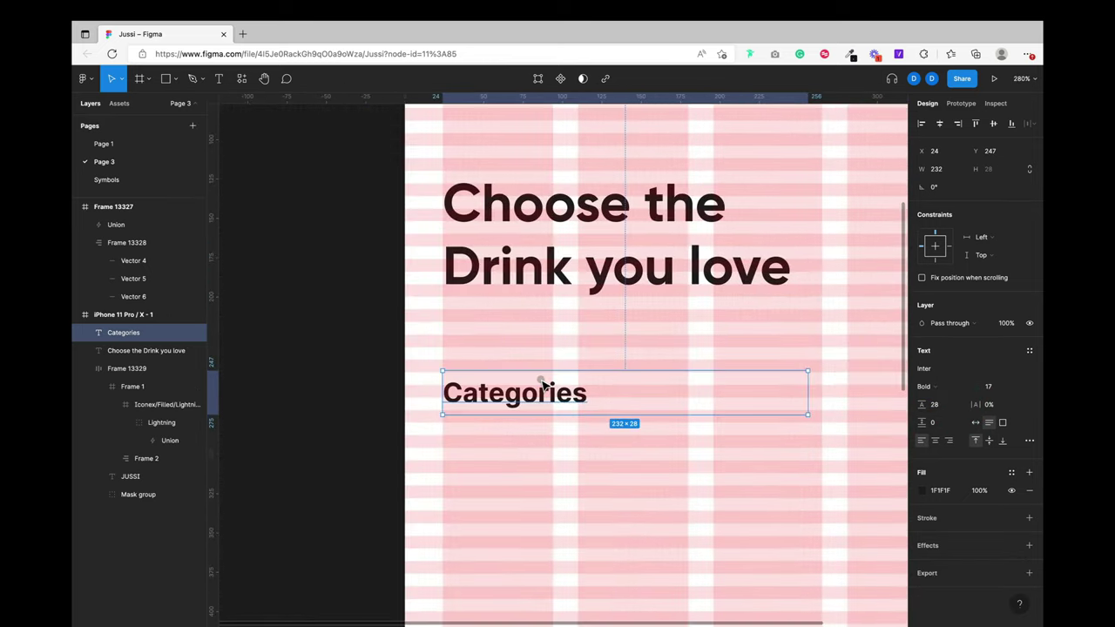
# Step: Move the Categories label up to Y 244 to realign its baseline with the row grid, and check its gap to the heading
pyautogui.press('alt')
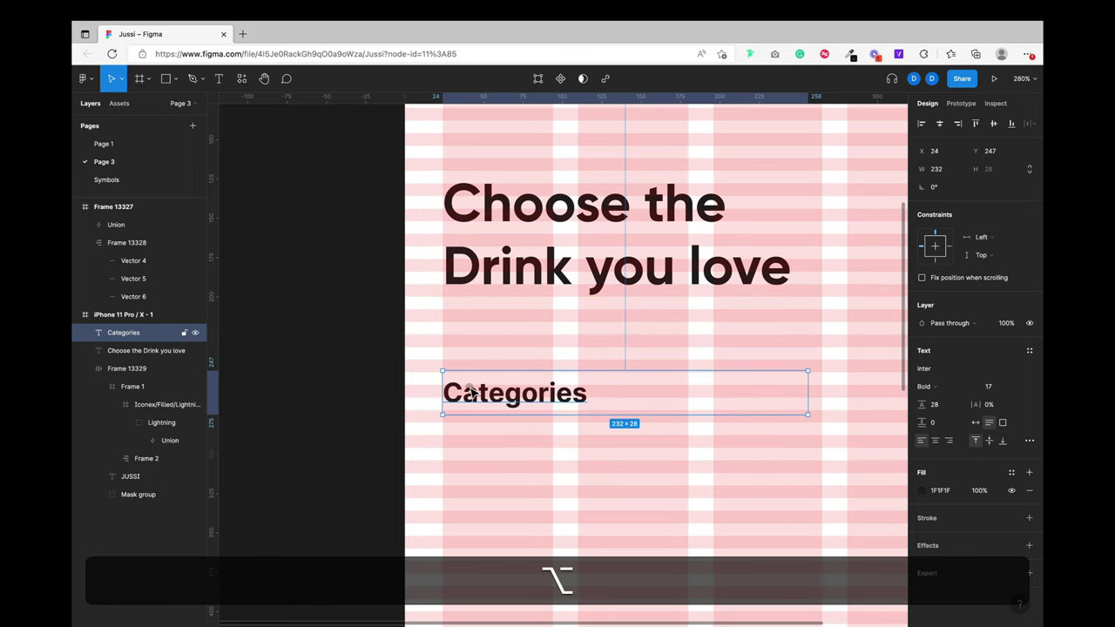
pyautogui.scroll(5, 472, 392)
pyautogui.scroll(2, 471, 393)
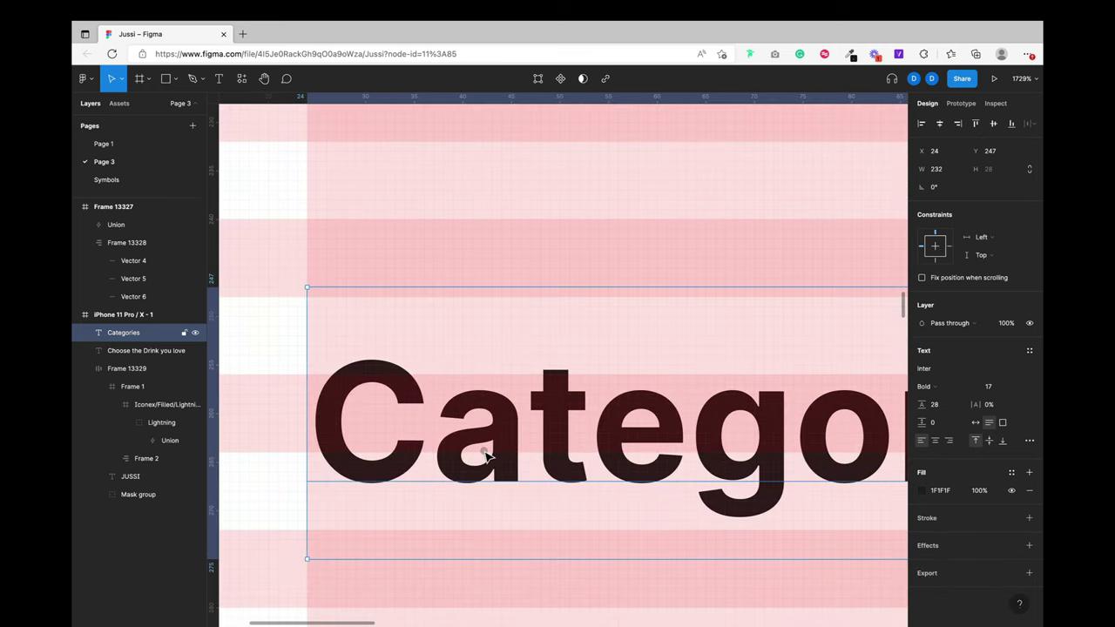
pyautogui.moveTo(486, 456); pyautogui.dragTo(490, 423)
pyautogui.scroll(-7, 489, 422)
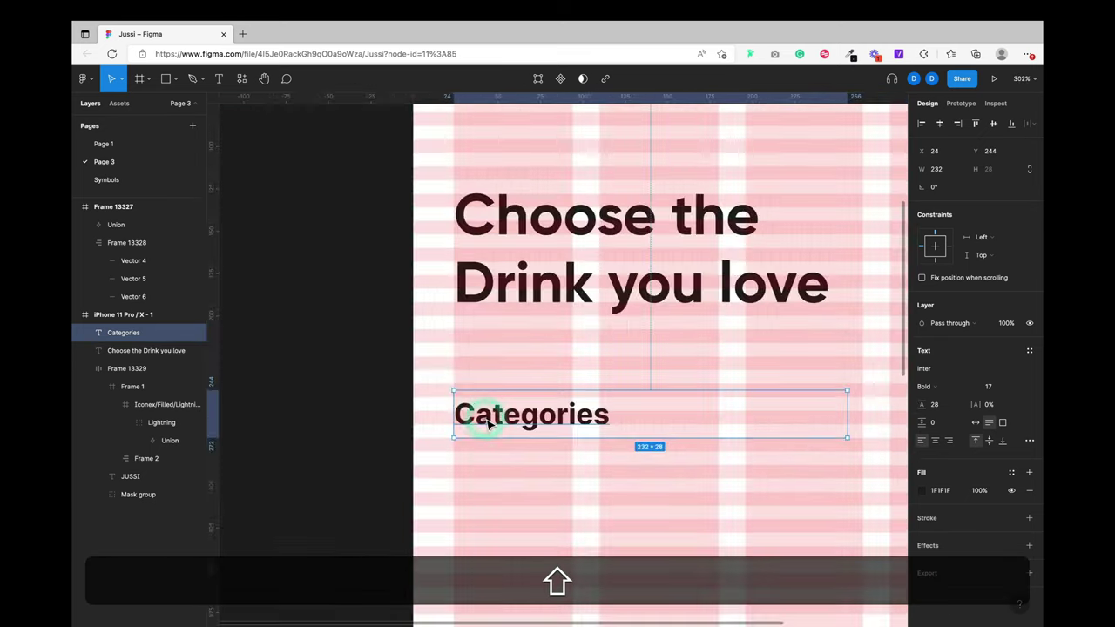
pyautogui.scroll(-5, 489, 421)
pyautogui.scroll(5, 489, 421)
pyautogui.press('alt')
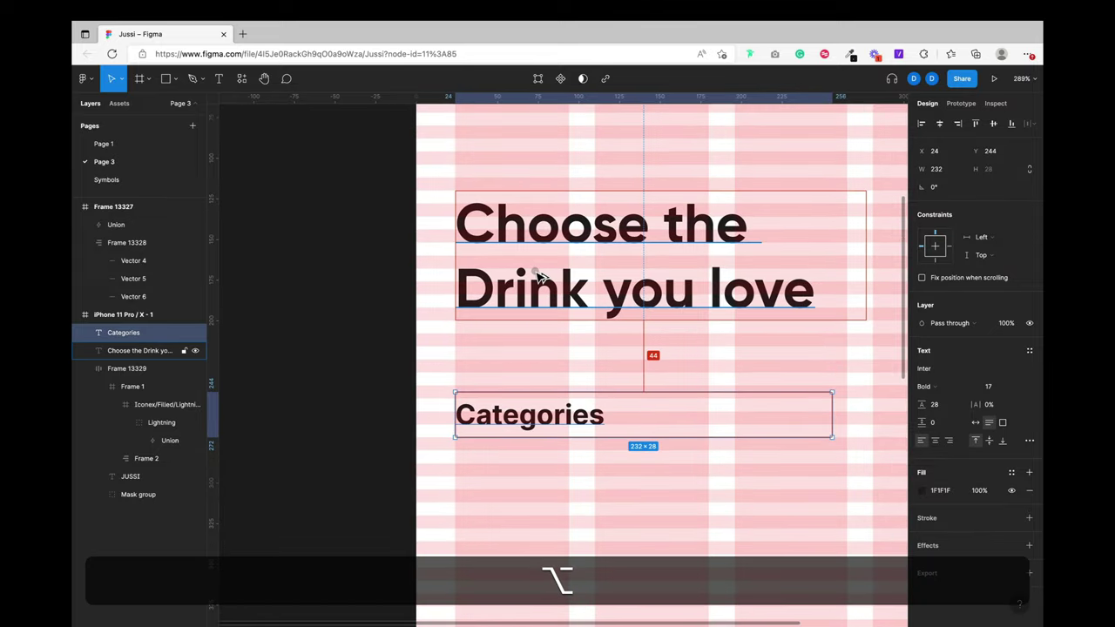
# Step: Try the Categories label one row lower at Y 252, compare its gap to the heading, and return it to Y 244
pyautogui.scroll(5, 538, 416)
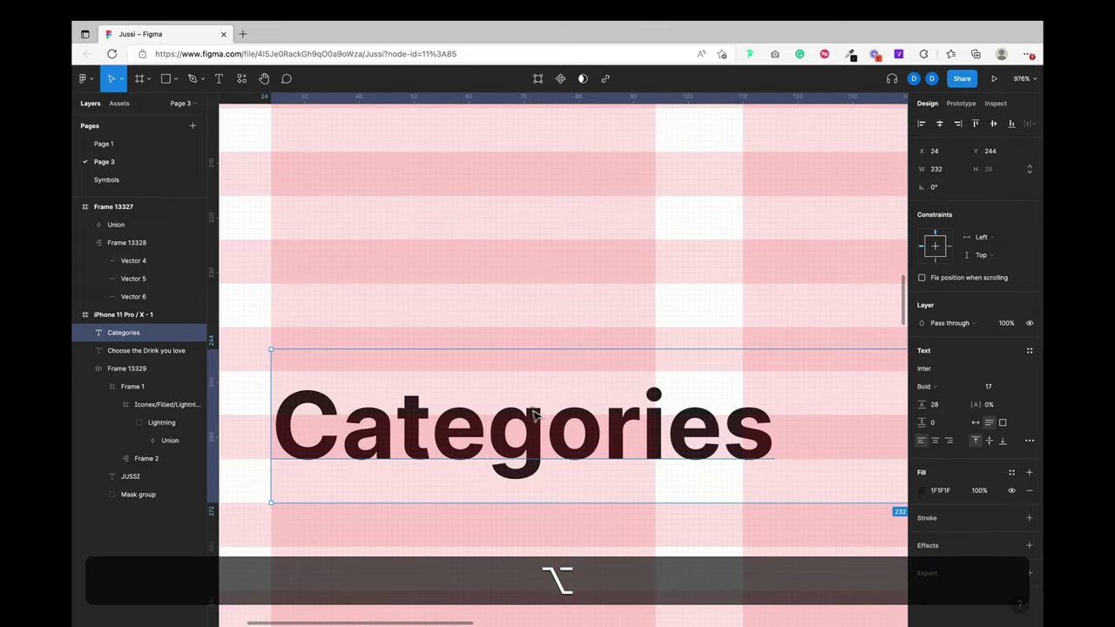
pyautogui.moveTo(488, 434); pyautogui.dragTo(492, 478)
pyautogui.scroll(-5, 485, 472)
pyautogui.press('alt')
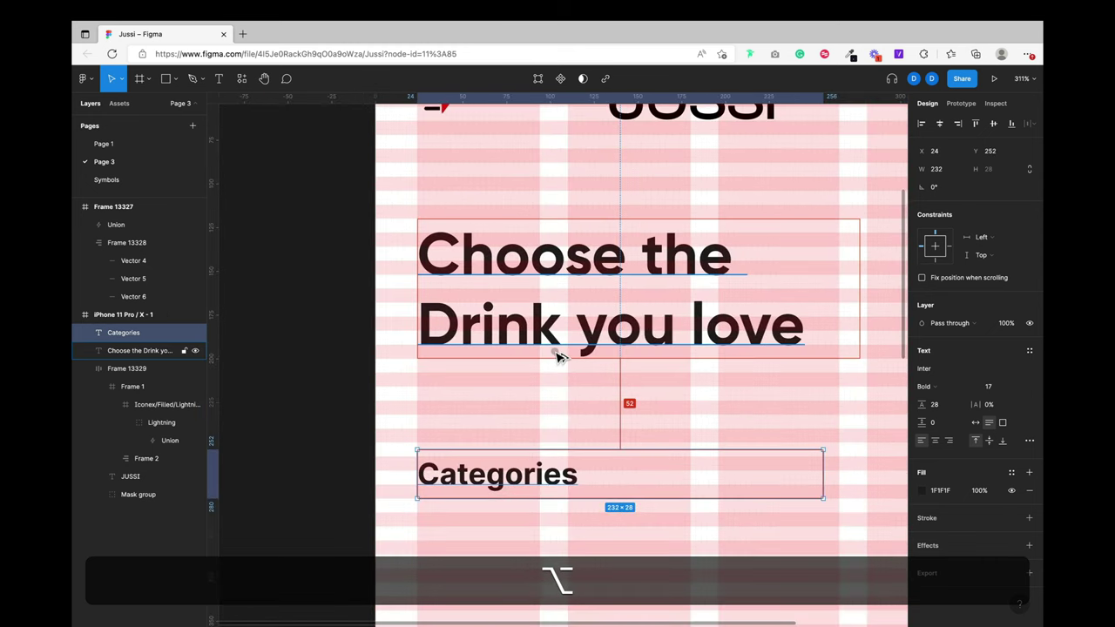
pyautogui.scroll(4, 504, 446)
pyautogui.moveTo(453, 517); pyautogui.dragTo(442, 480)
pyautogui.press('alt')
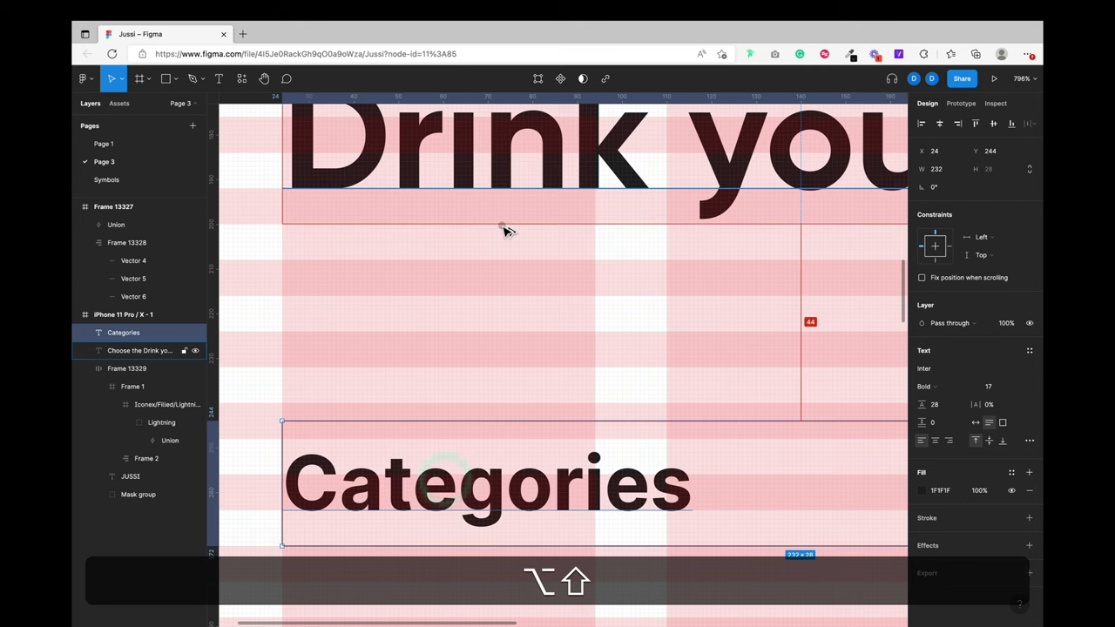
pyautogui.scroll(-5, 504, 230)
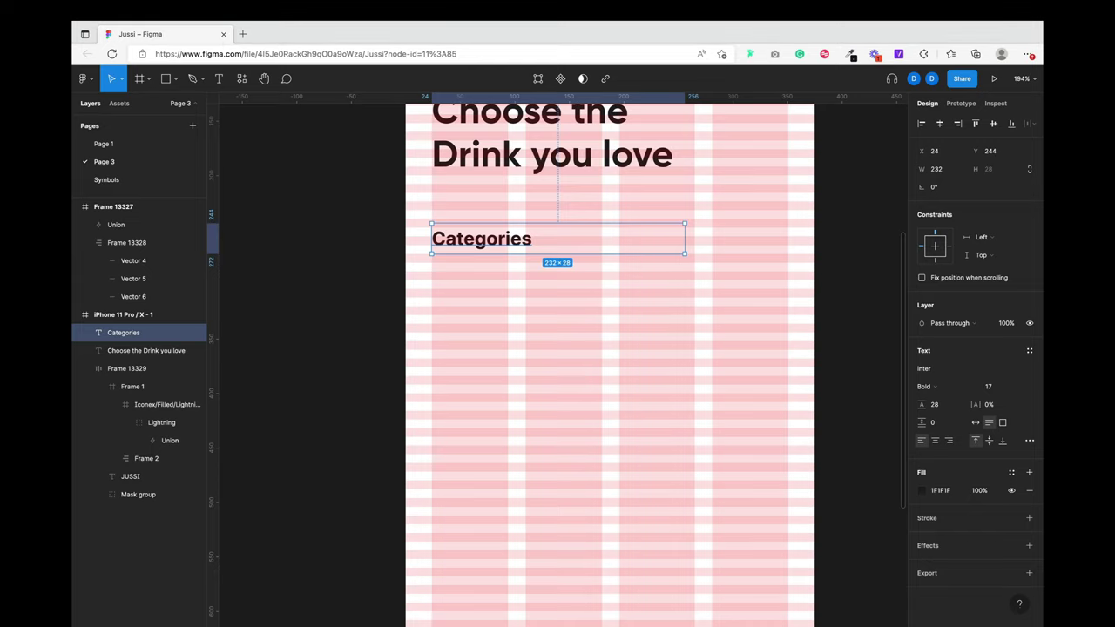
# Step: Paste the orange image into the screen frame and move it below the Categories label to Y 315
pyautogui.press('super+c')
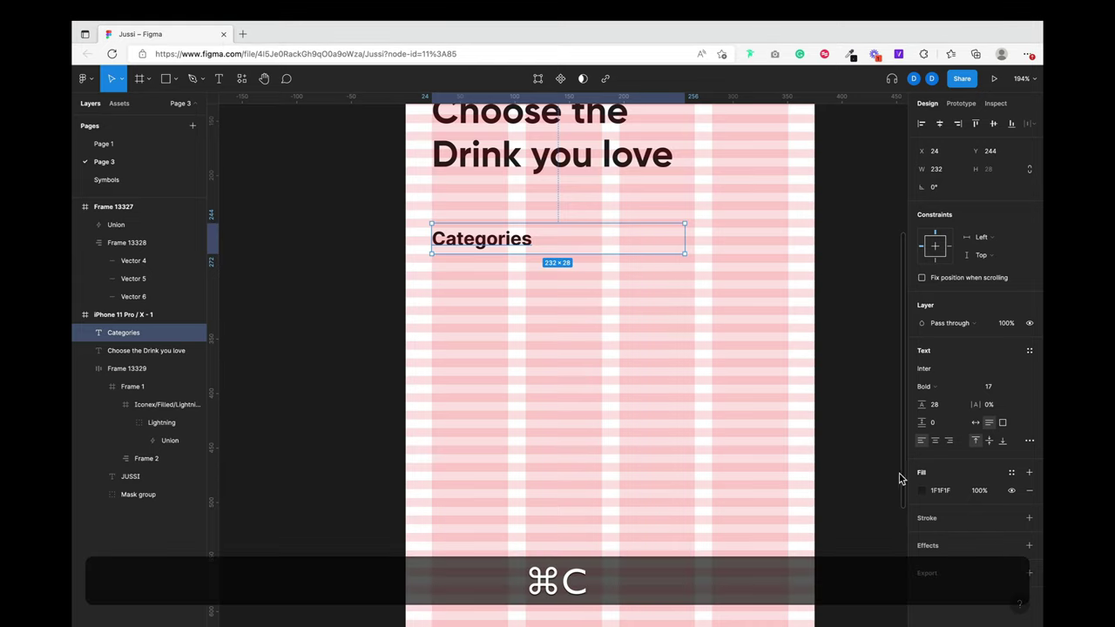
pyautogui.scroll(5, 462, 313)
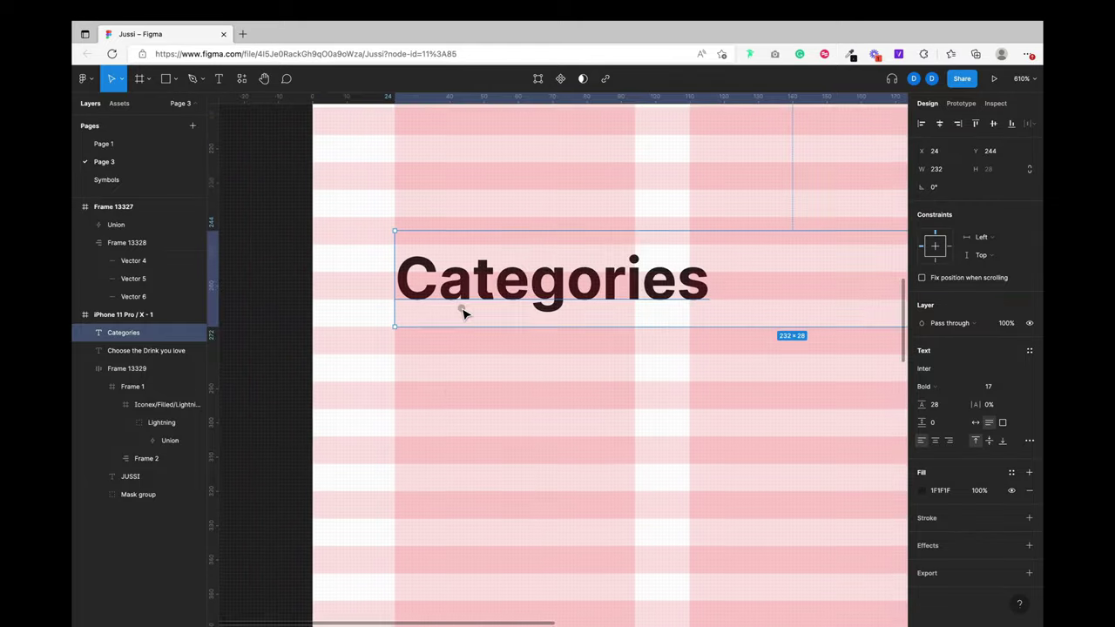
pyautogui.click(489, 426)
pyautogui.press('super+v')
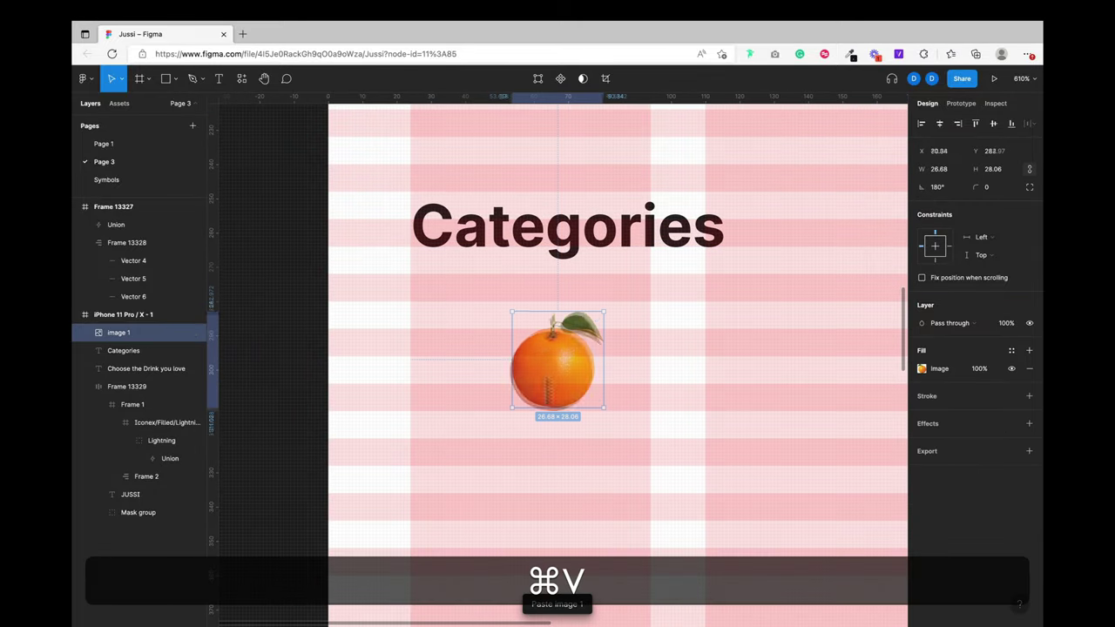
pyautogui.moveTo(554, 359); pyautogui.dragTo(545, 470)
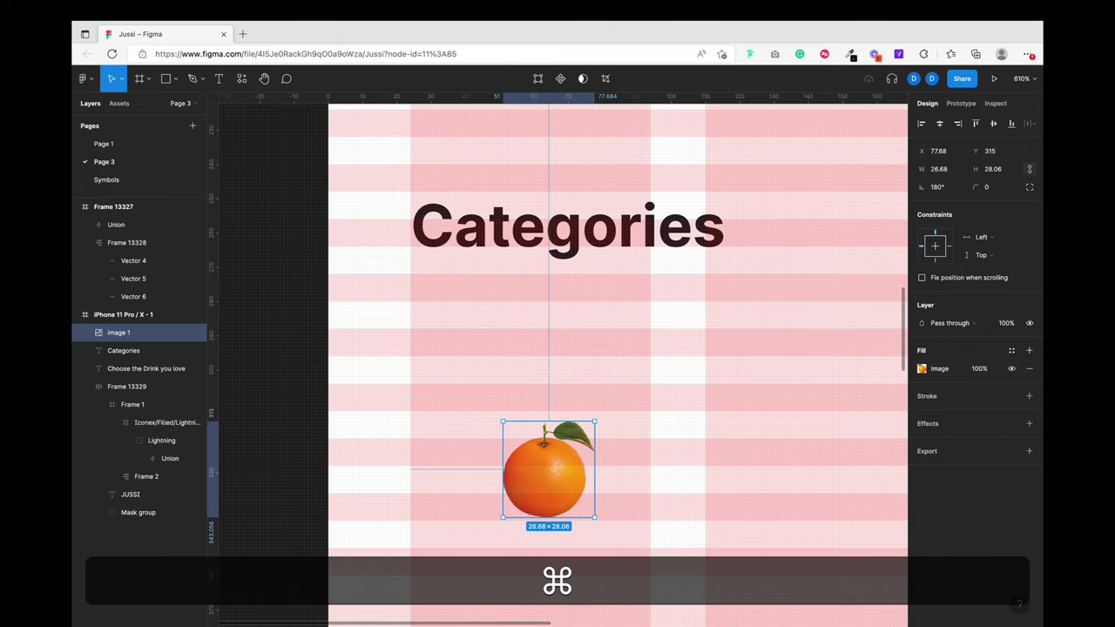
# Step: Paste the green apple image into the screen frame and place it beside the orange at X 101, Y 315
pyautogui.click(752, 479)
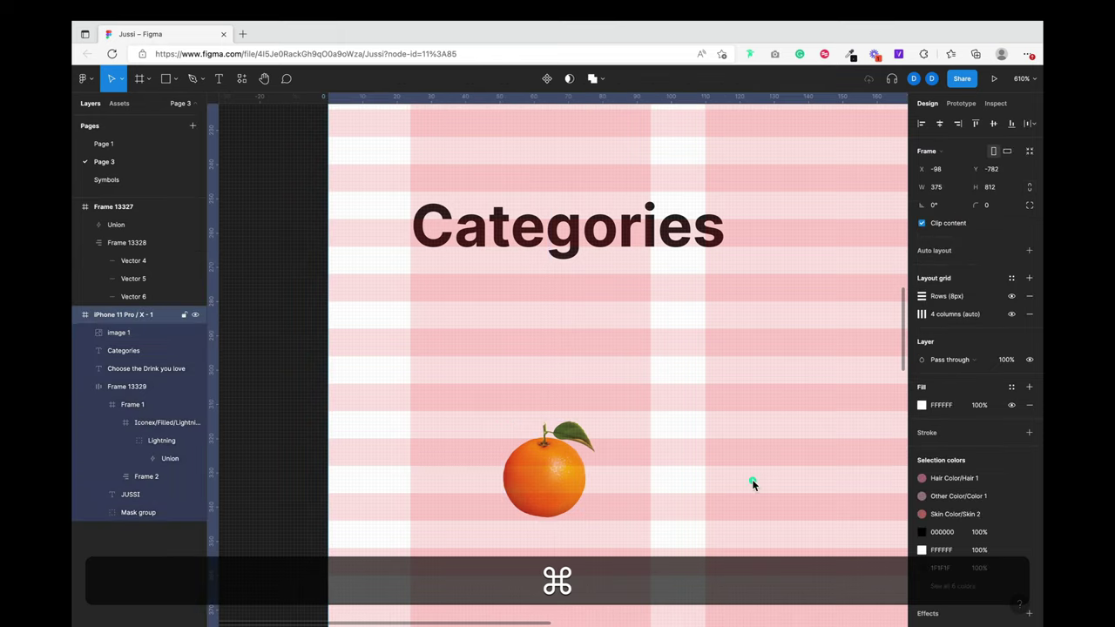
pyautogui.press('super+v')
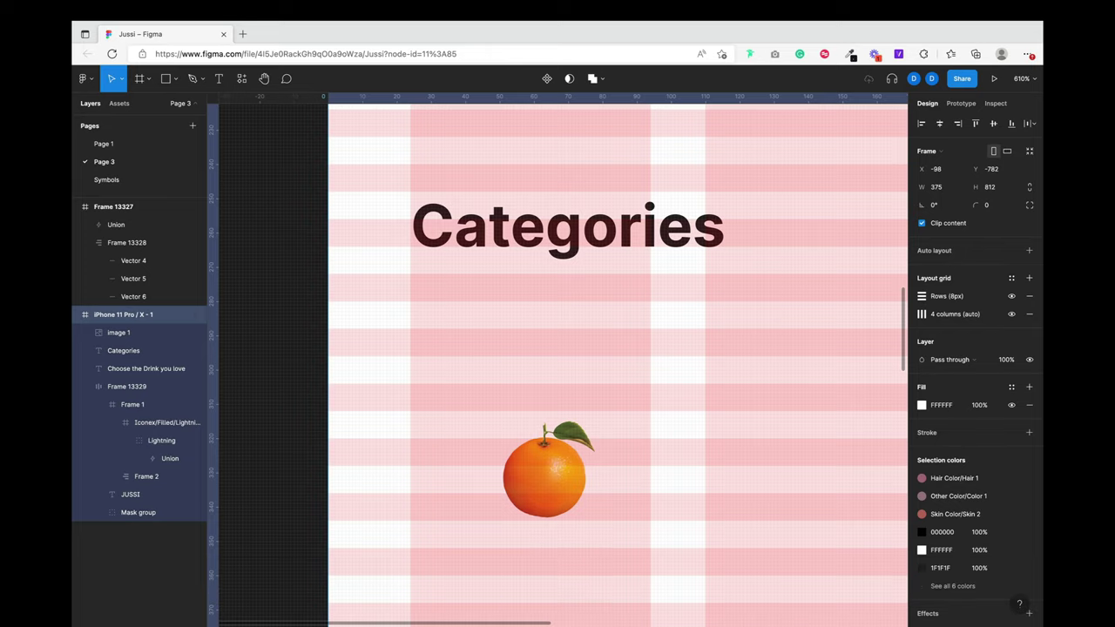
pyautogui.press('super')
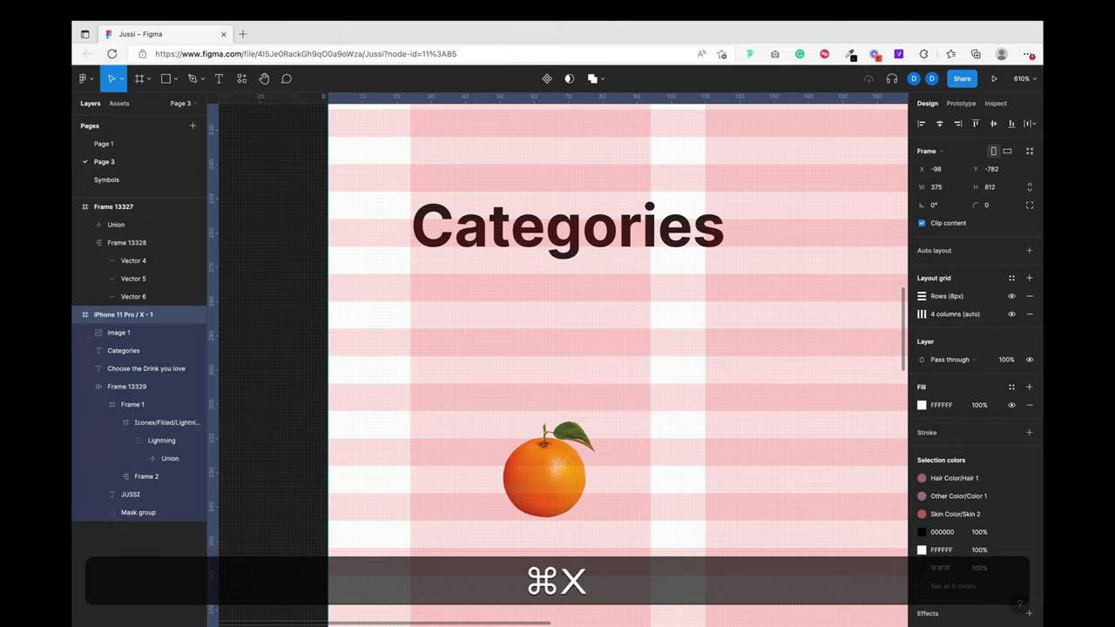
pyautogui.press('super+v')
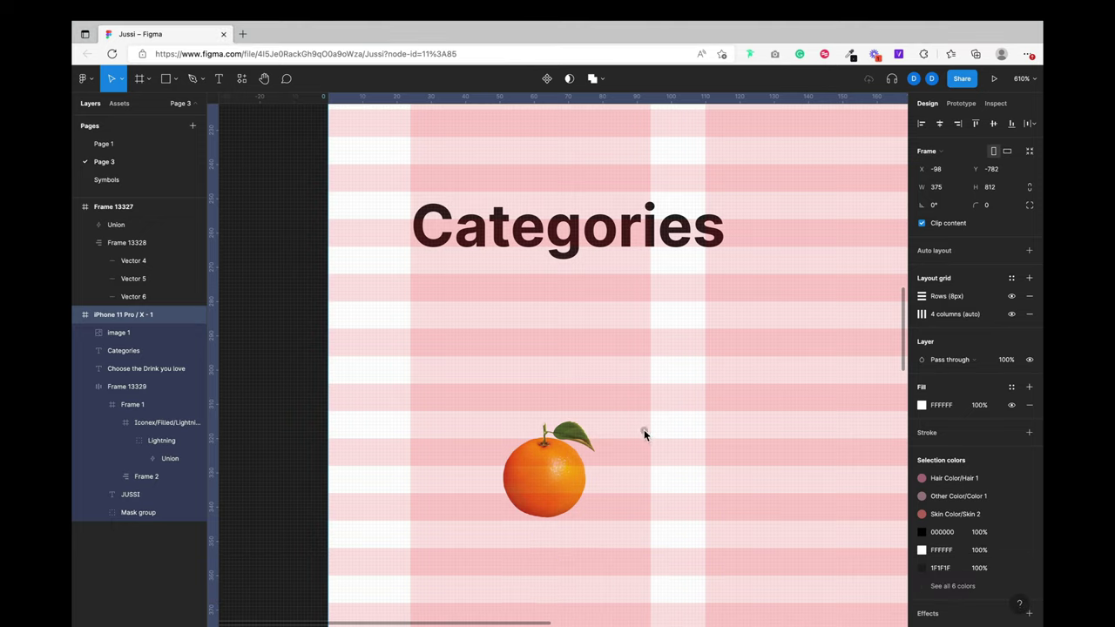
pyautogui.press('super+v')
pyautogui.press('super+v')
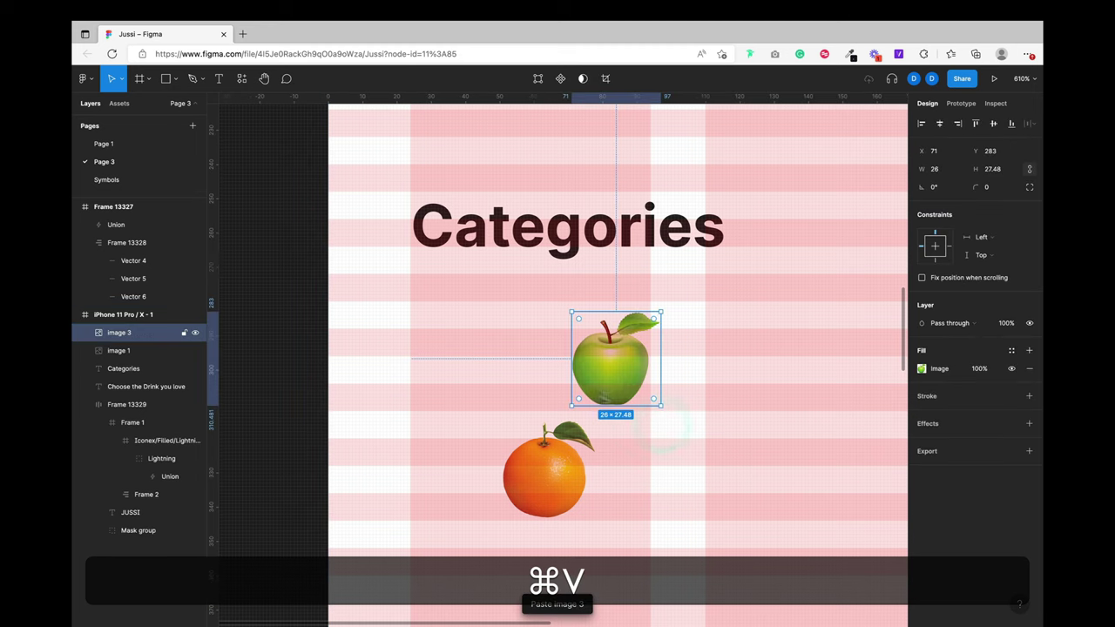
pyautogui.moveTo(614, 361); pyautogui.dragTo(719, 468)
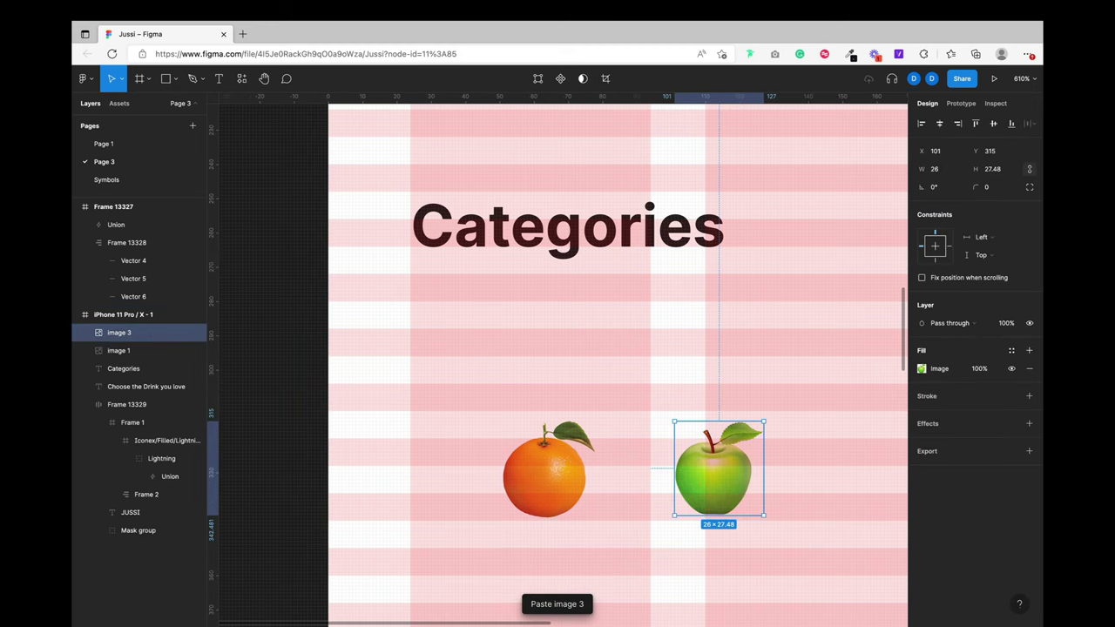
# Step: Try to paste another category image beside the green apple, and delete the duplicate apple
pyautogui.press('super')
pyautogui.press('super+c')
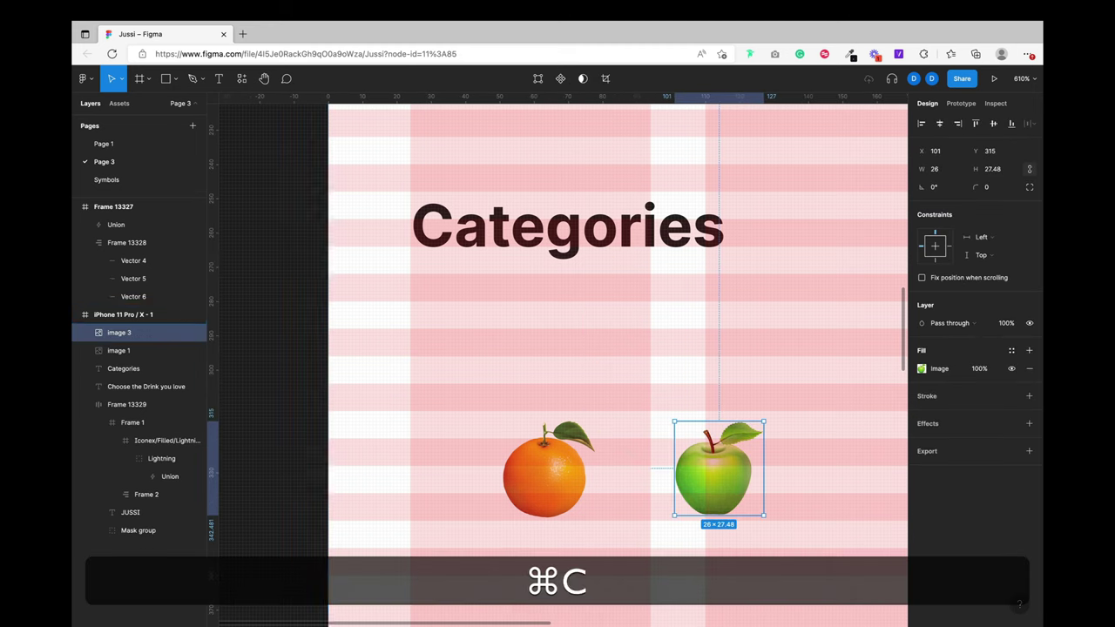
pyautogui.click(856, 439)
pyautogui.press('super+v')
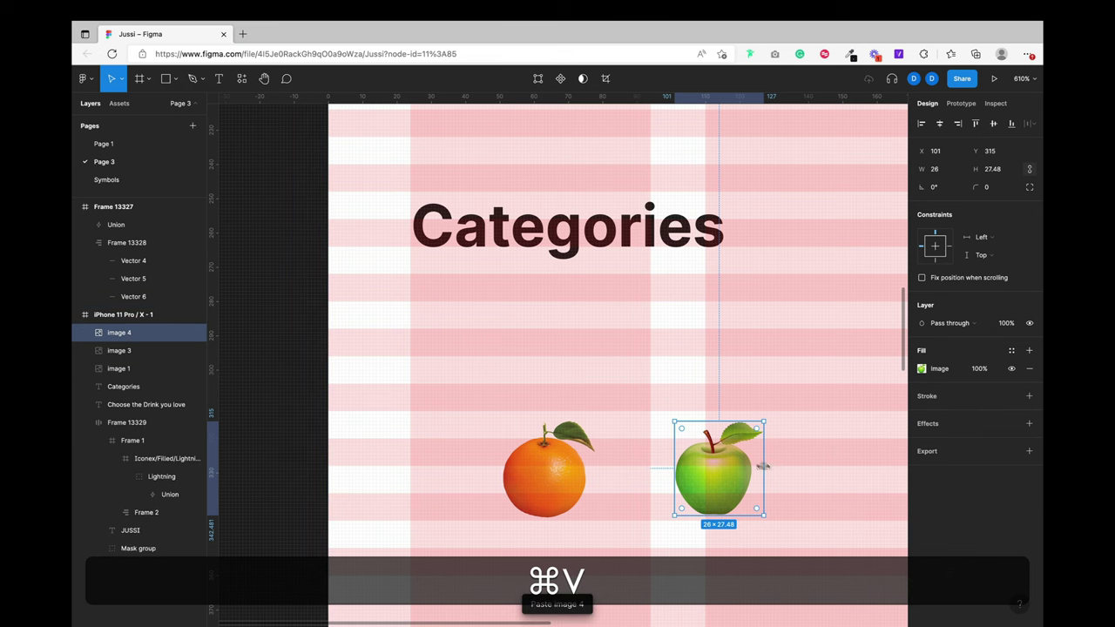
pyautogui.hscroll(3, 799, 448)
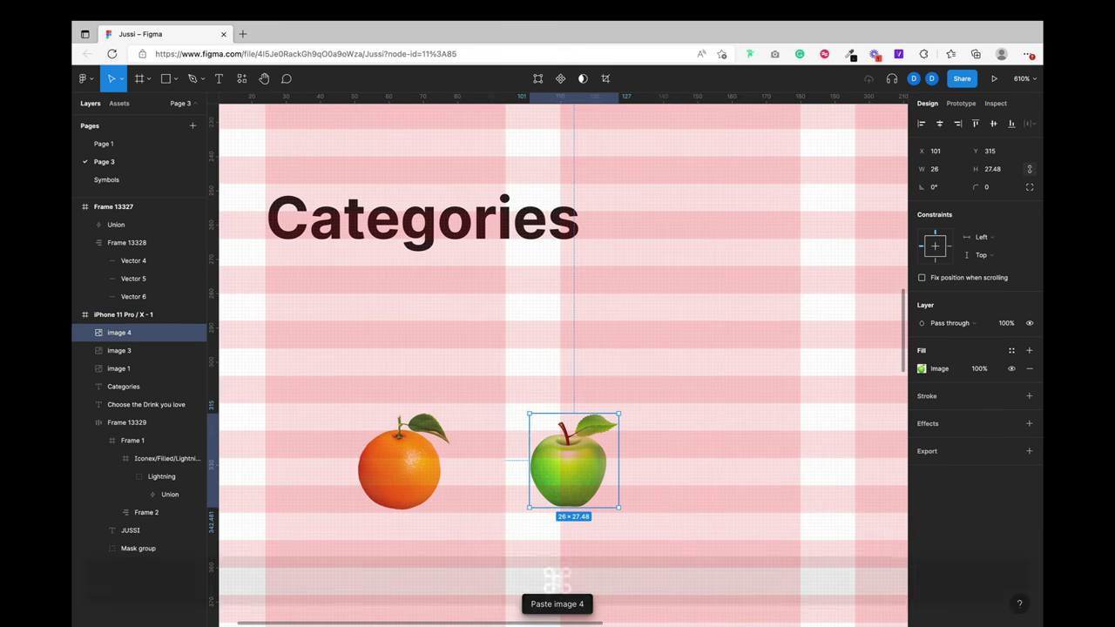
pyautogui.press('super+z')
pyautogui.click(637, 485)
pyautogui.press('super+v')
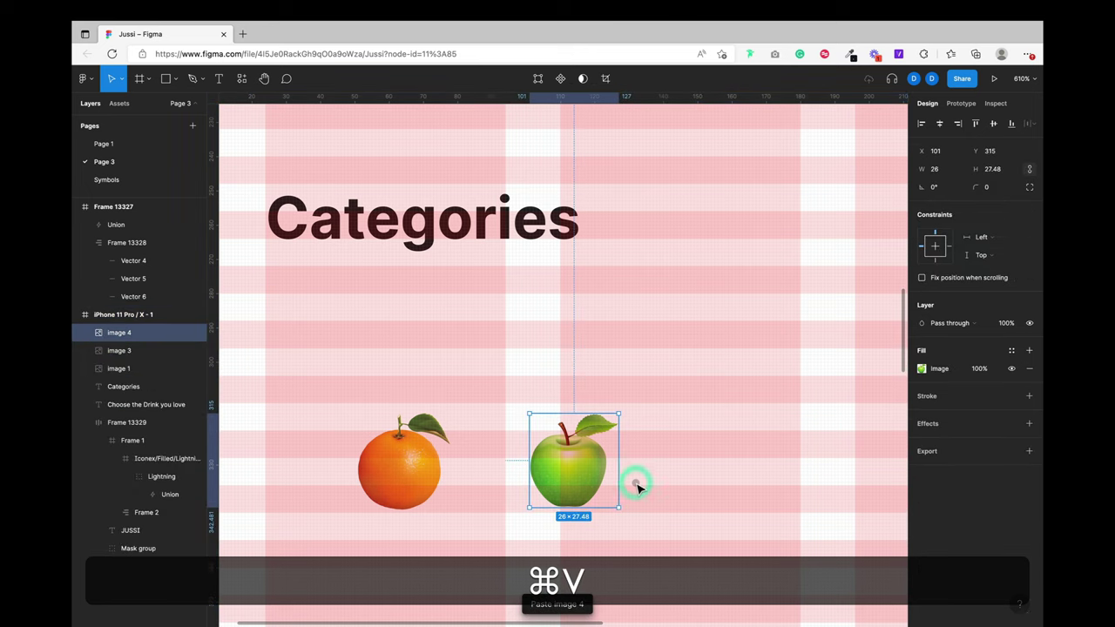
pyautogui.scroll(-10, 633, 492)
pyautogui.scroll(3, 615, 492)
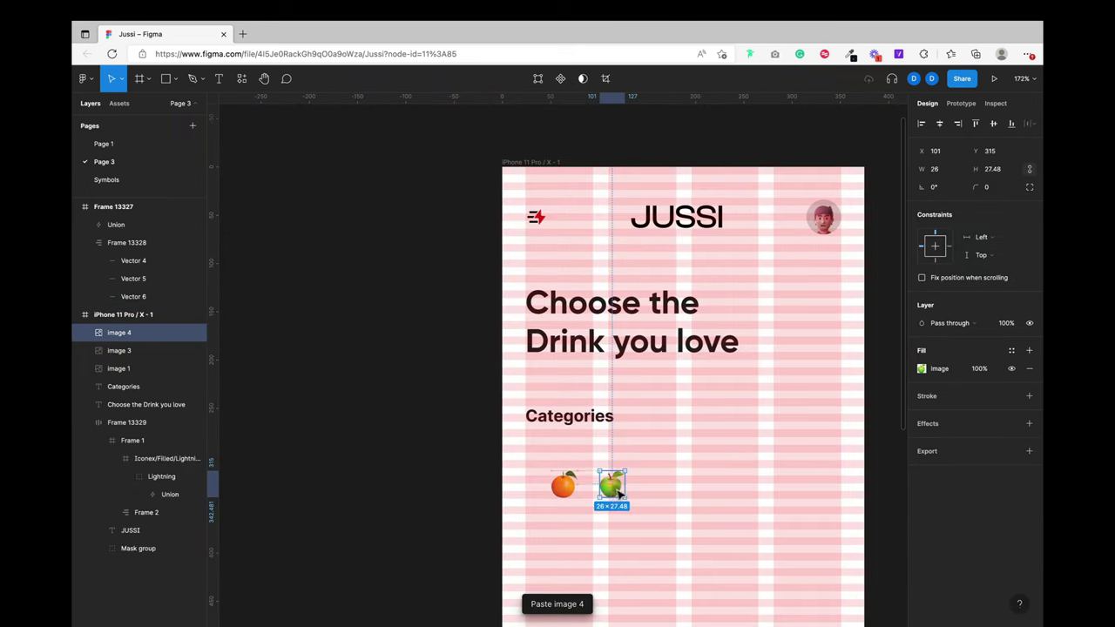
pyautogui.moveTo(619, 493); pyautogui.dragTo(666, 494)
pyautogui.press('BackSpace')
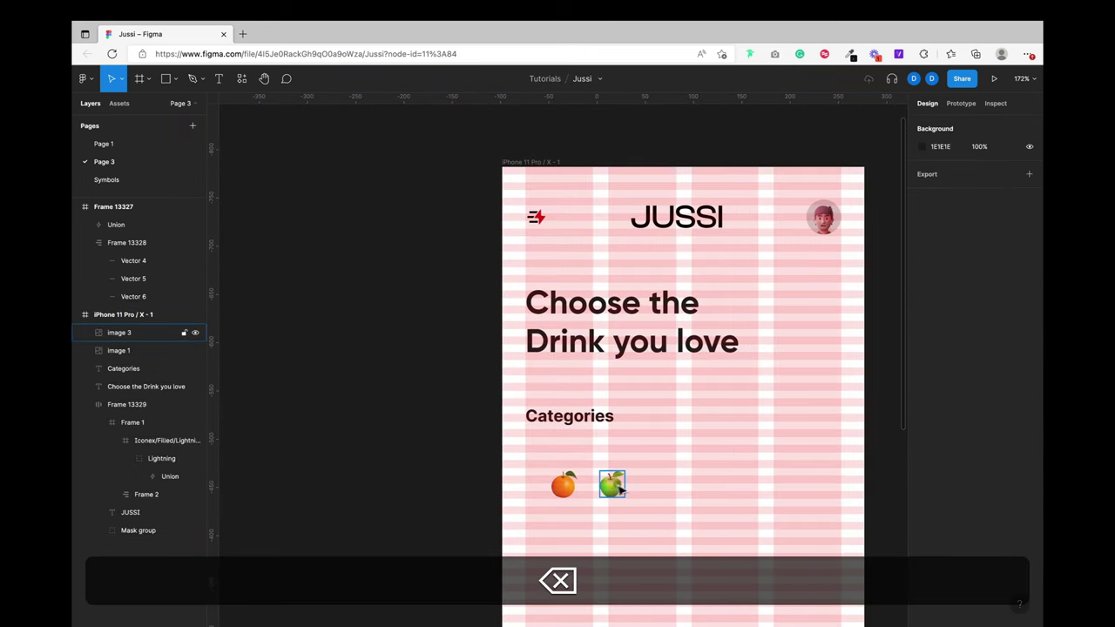
pyautogui.doubleClick(620, 490)
pyautogui.click(639, 490)
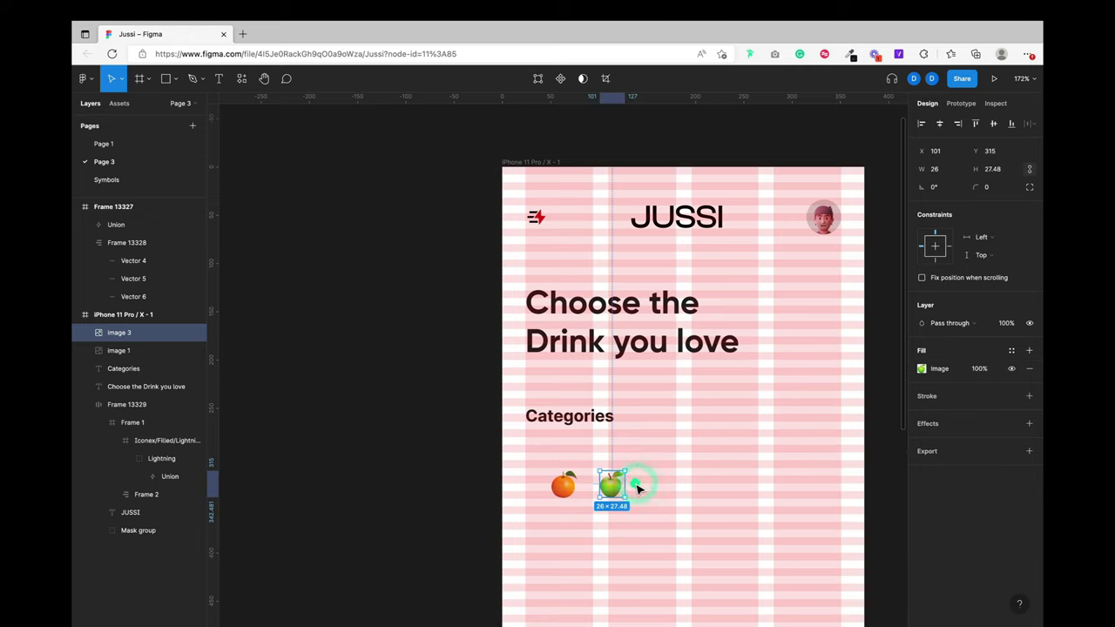
pyautogui.moveTo(614, 490); pyautogui.dragTo(646, 490)
pyautogui.press('super+z')
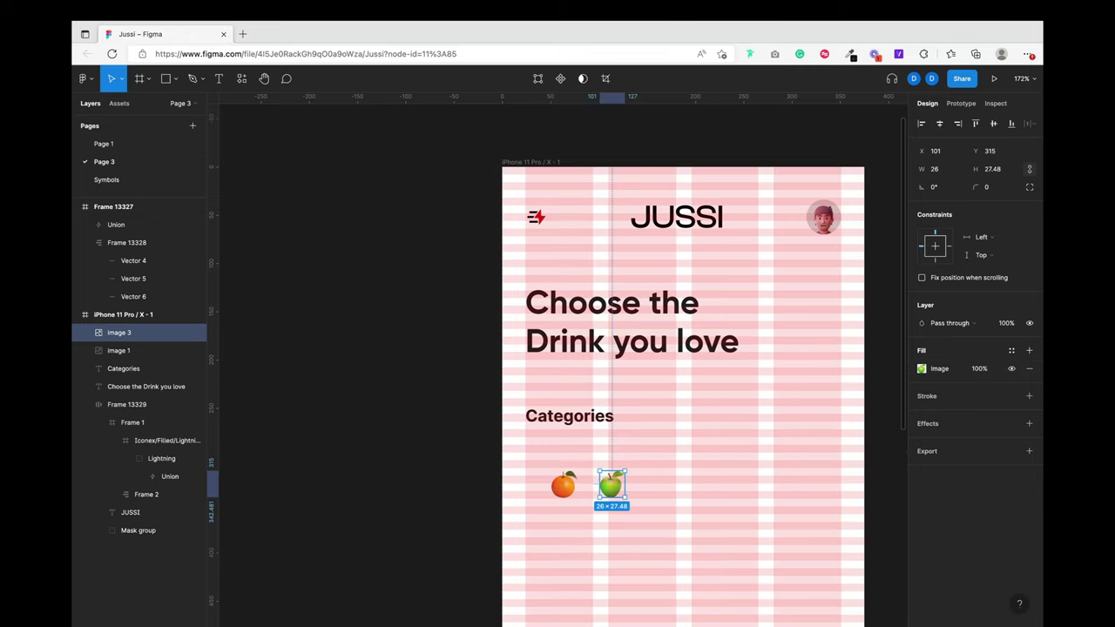
# Step: Paste the lemon image into the screen frame and place it beside the green apple at about X 180, Y 310
pyautogui.press('super')
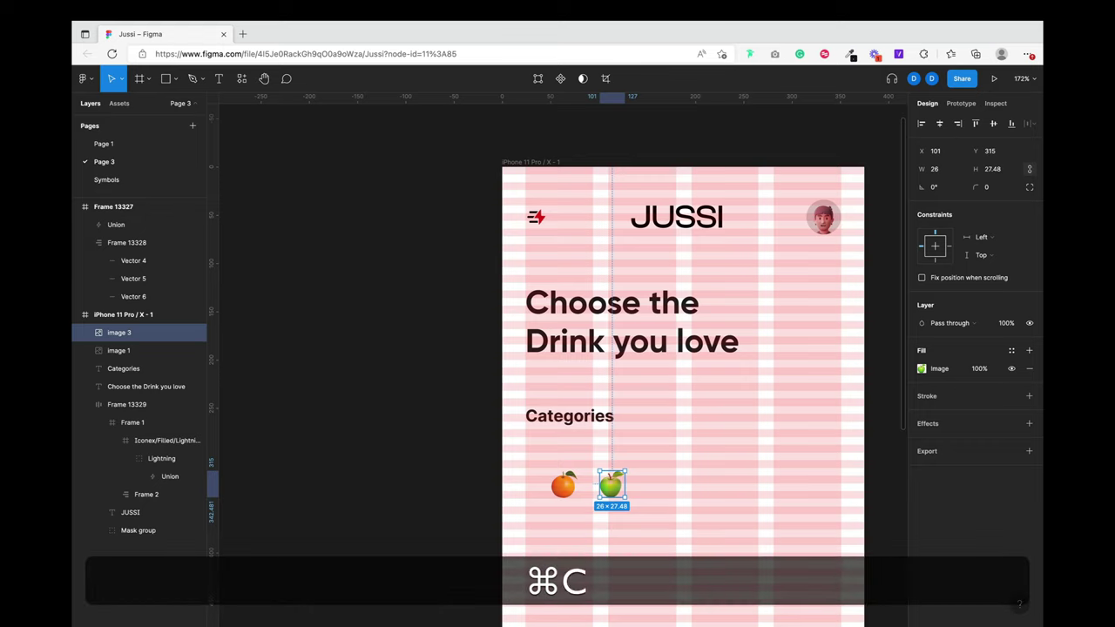
pyautogui.press('super+v')
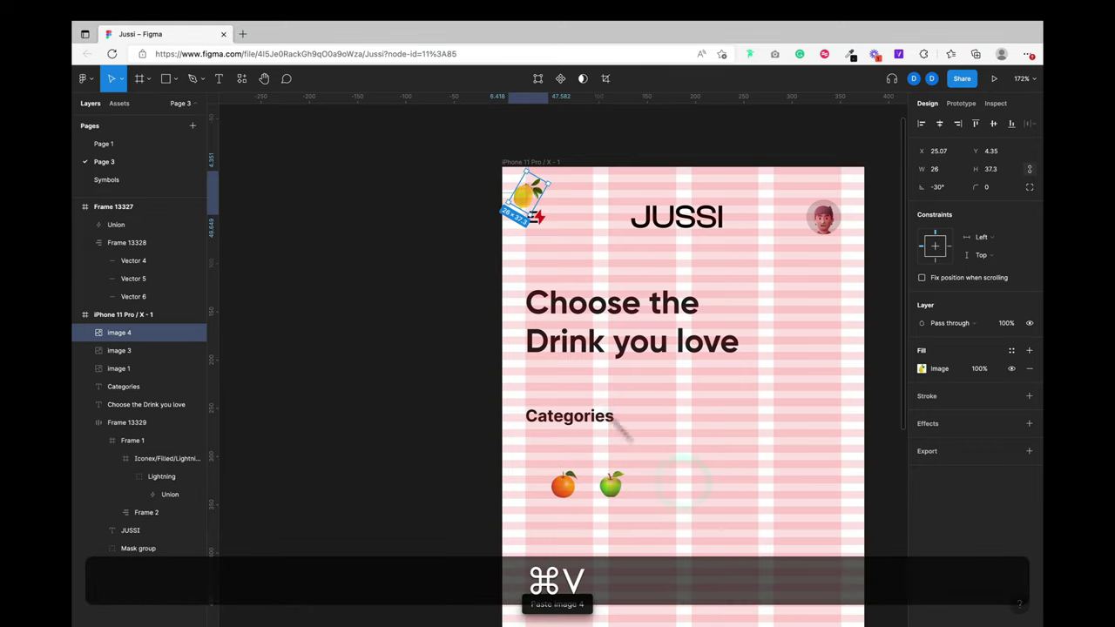
pyautogui.moveTo(528, 197); pyautogui.dragTo(677, 492)
pyautogui.press('super')
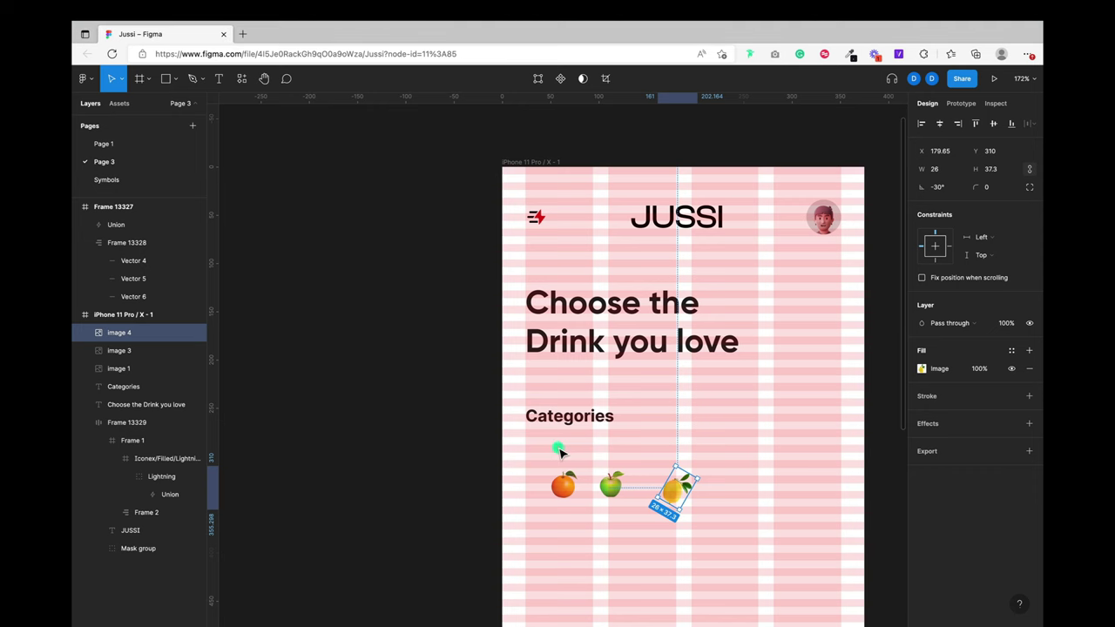
pyautogui.scroll(-3, 566, 448)
pyautogui.hscroll(2, 566, 447)
pyautogui.click(145, 85)
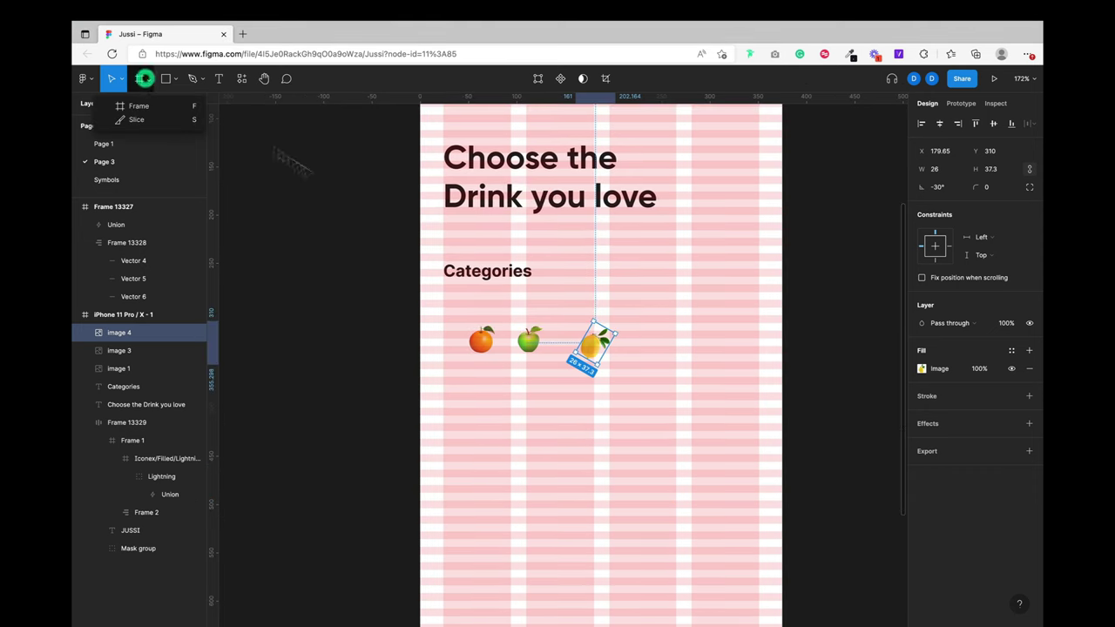
pyautogui.click(160, 110)
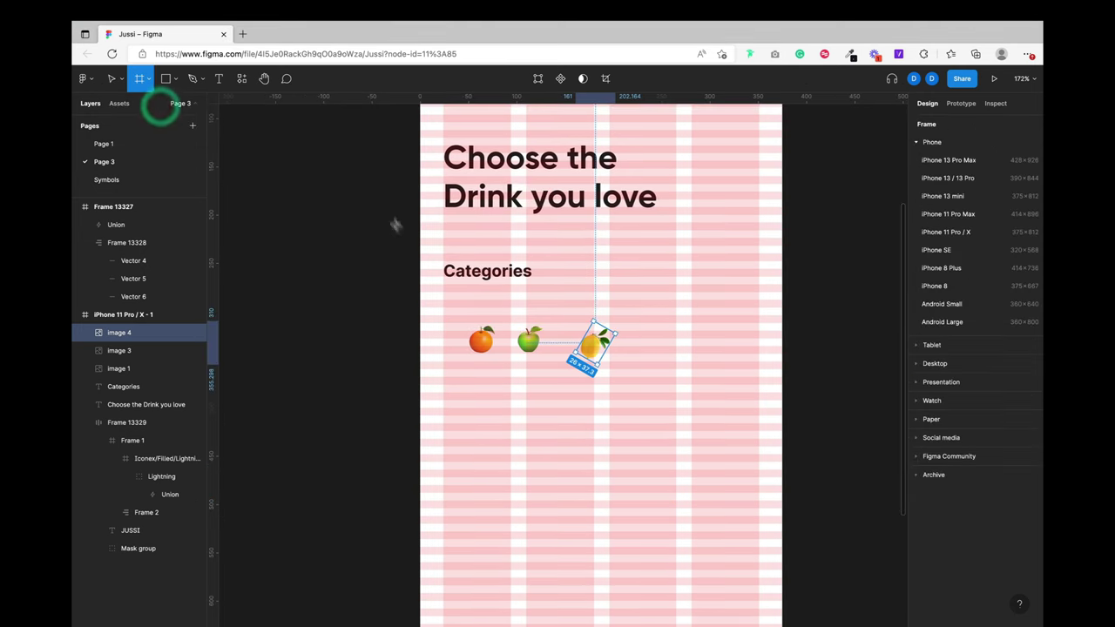
pyautogui.press('Escape')
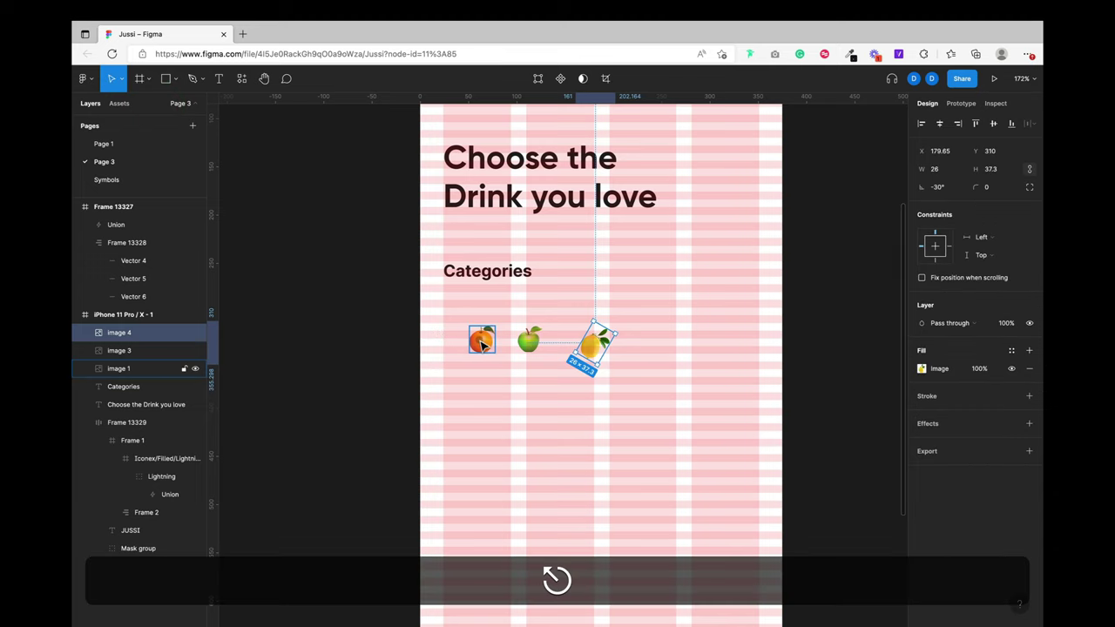
# Step: Wrap the orange image in an auto layout frame with horizontal and vertical padding 0 and centred content
pyautogui.click(481, 341)
pyautogui.hotkey('shift', 'a')
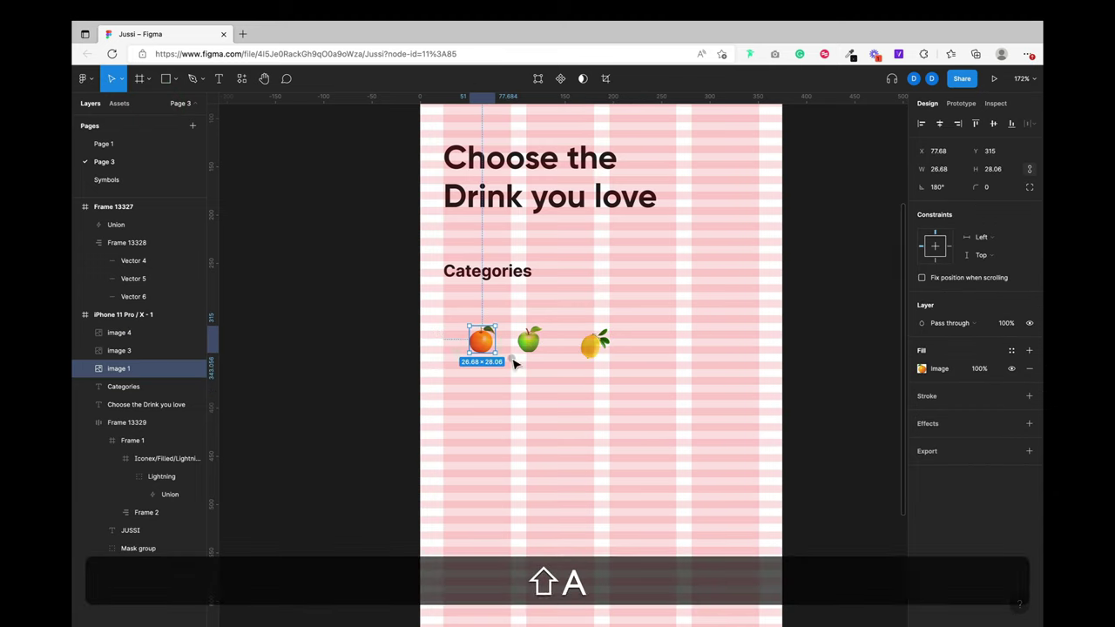
pyautogui.scroll(5, 498, 350)
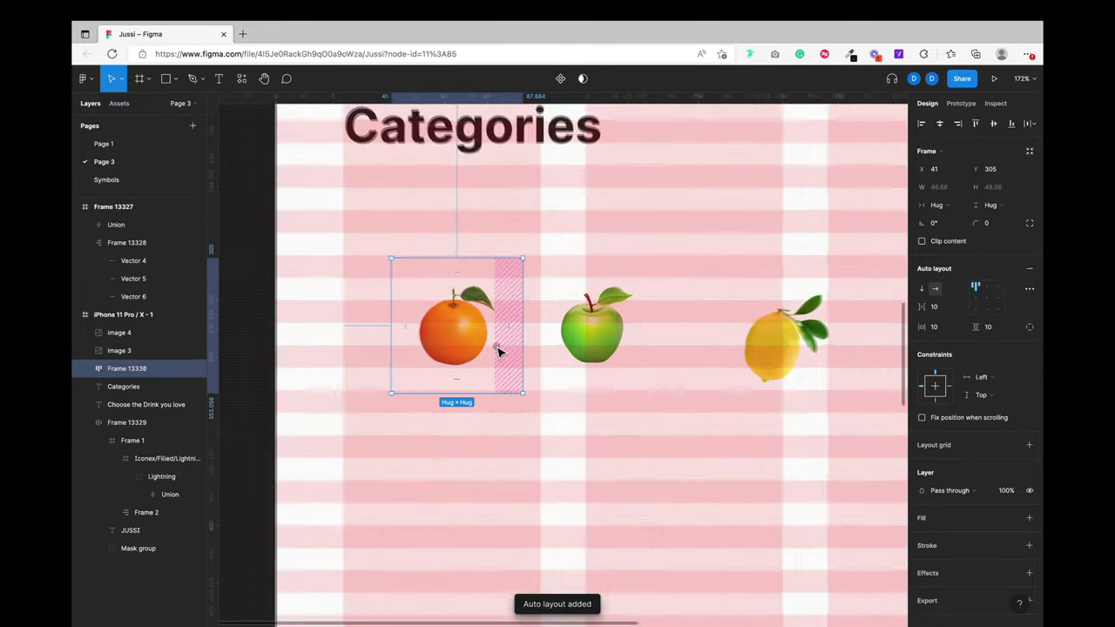
pyautogui.click(939, 330)
pyautogui.write('0')
pyautogui.press('Tab')
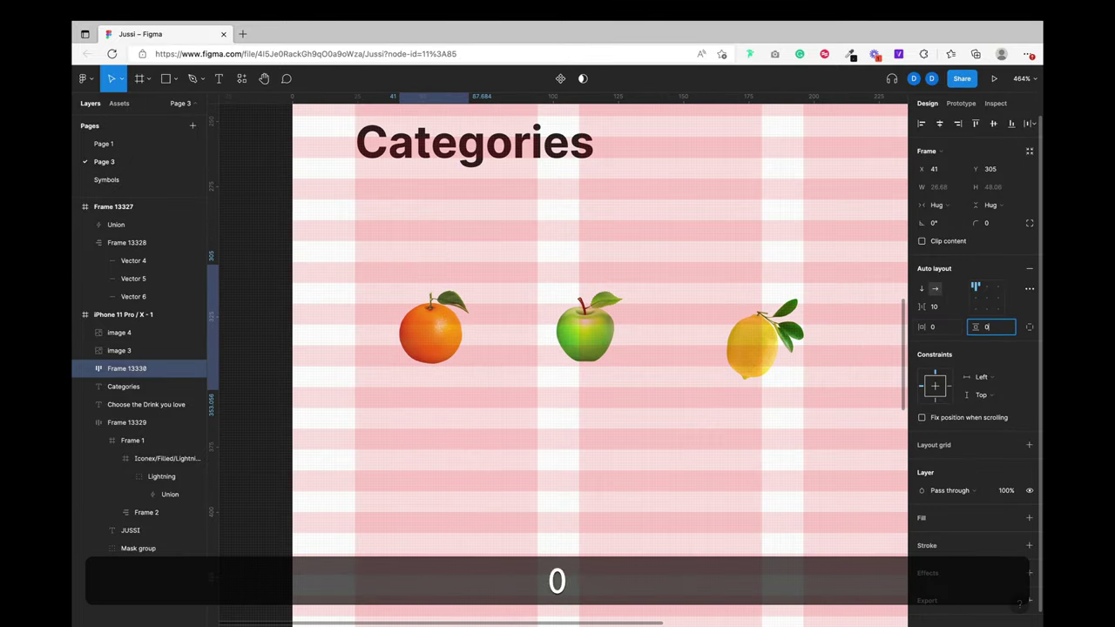
pyautogui.press('Return')
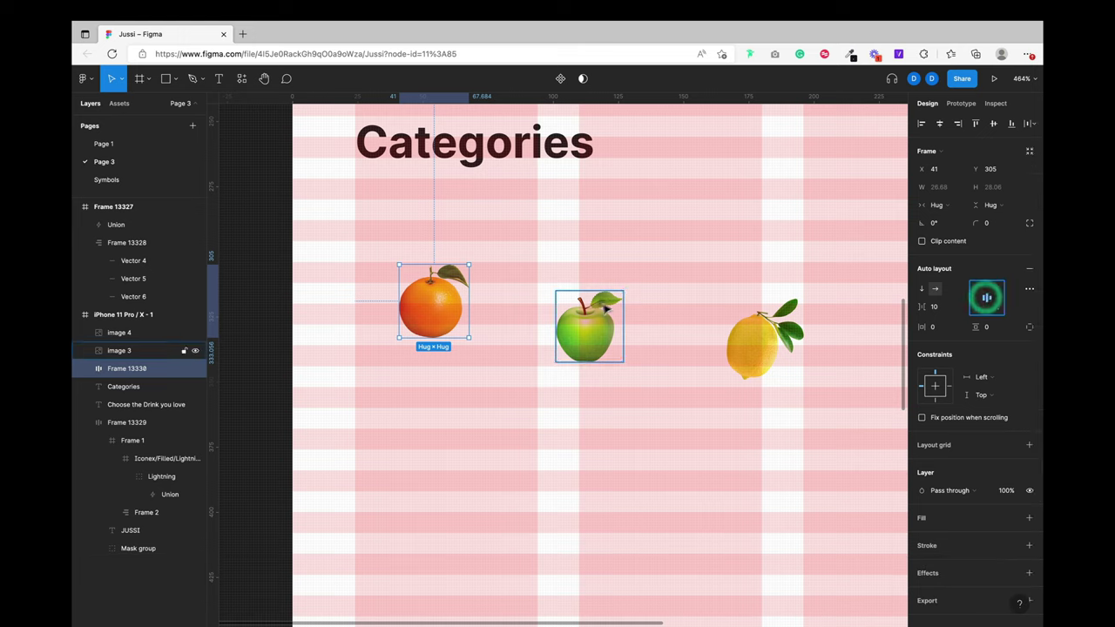
# Step: Wrap the green apple and the lemon in separate auto layout frames, and set the lemon frame's horizontal and vertical padding to 0
pyautogui.click(585, 330)
pyautogui.hotkey('shift', 'a')
pyautogui.click(762, 344)
pyautogui.hotkey('shift', 'a')
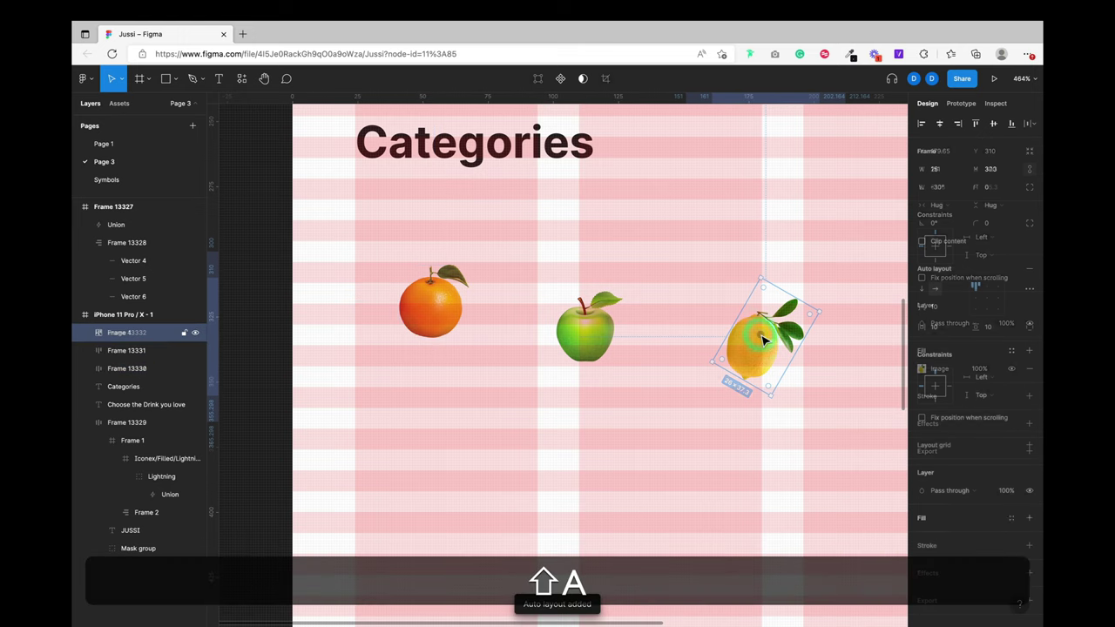
pyautogui.click(940, 327)
pyautogui.write('0')
pyautogui.press('Return')
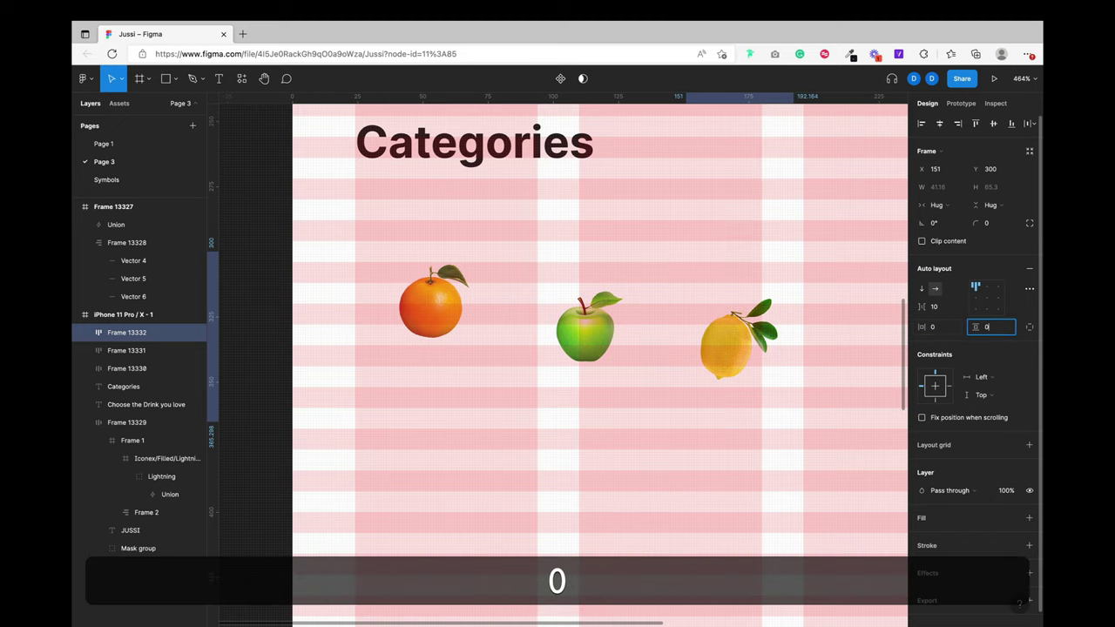
# Step: Switch the green apple's auto layout frame from hugging its contents to fixed width and fixed height
pyautogui.click(625, 330)
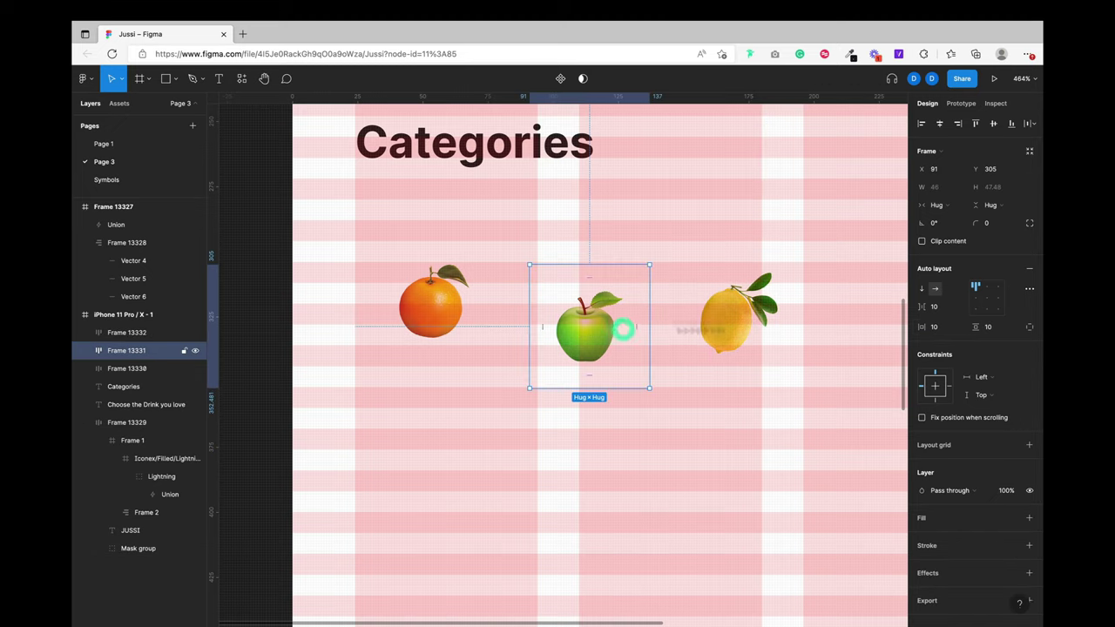
pyautogui.click(939, 205)
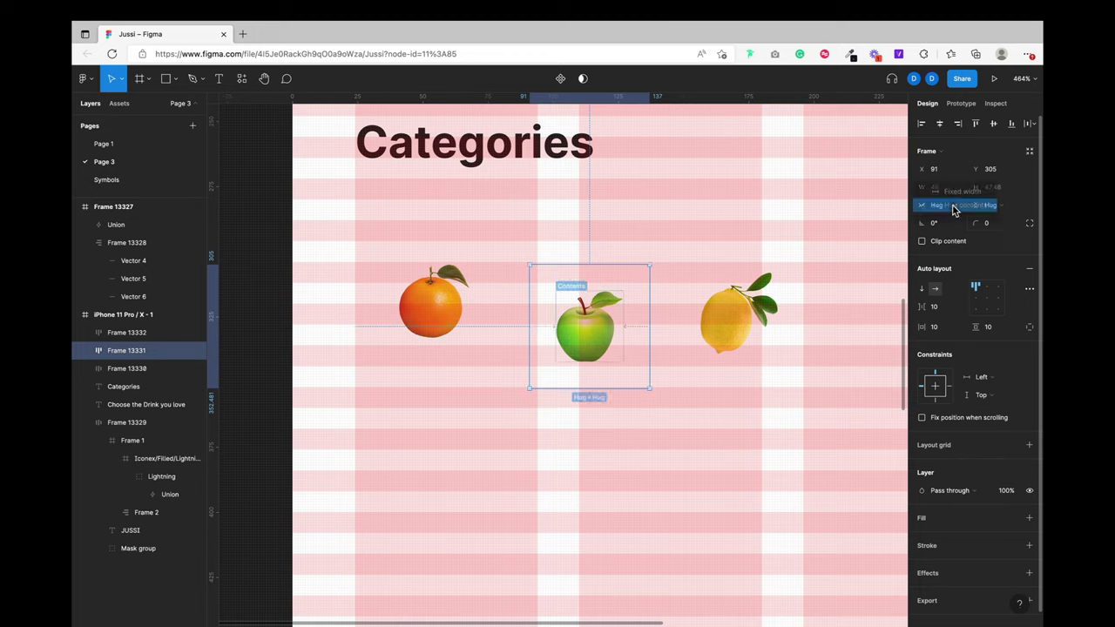
pyautogui.click(957, 189)
pyautogui.click(990, 207)
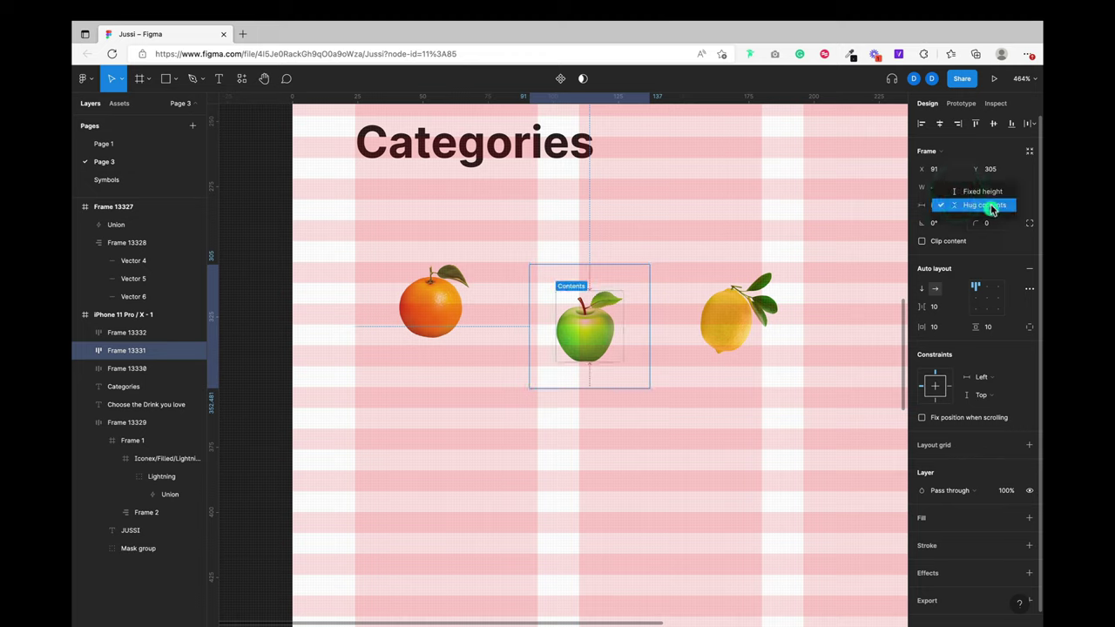
pyautogui.click(993, 200)
# Step: Change the orange's auto layout frame to fixed width and fixed height
pyautogui.click(451, 301)
pyautogui.click(938, 204)
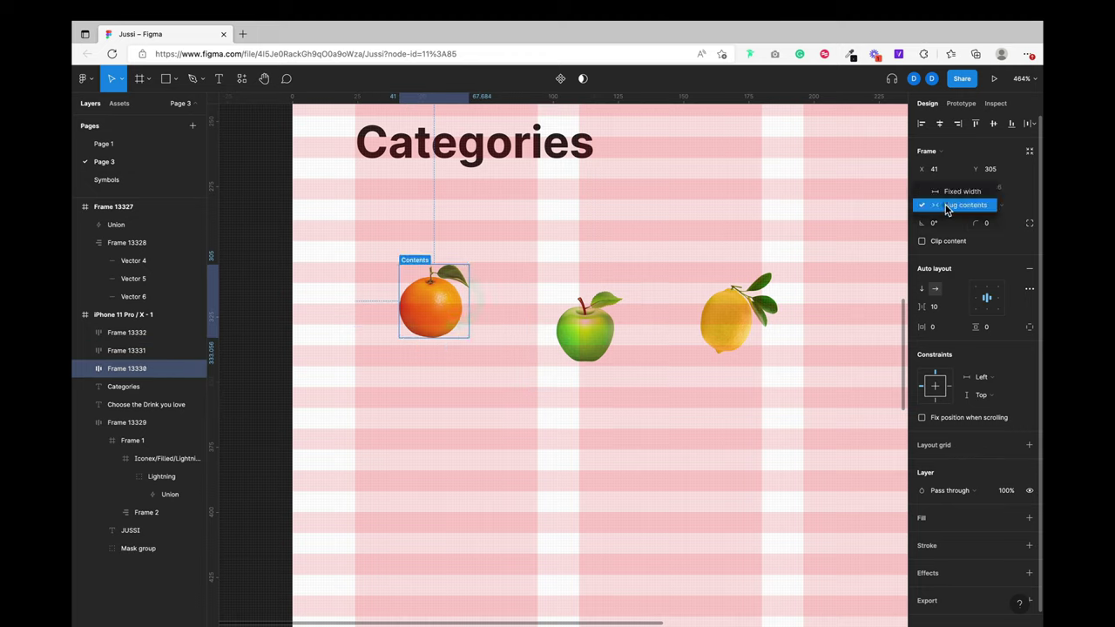
pyautogui.click(956, 190)
pyautogui.click(986, 205)
pyautogui.click(986, 204)
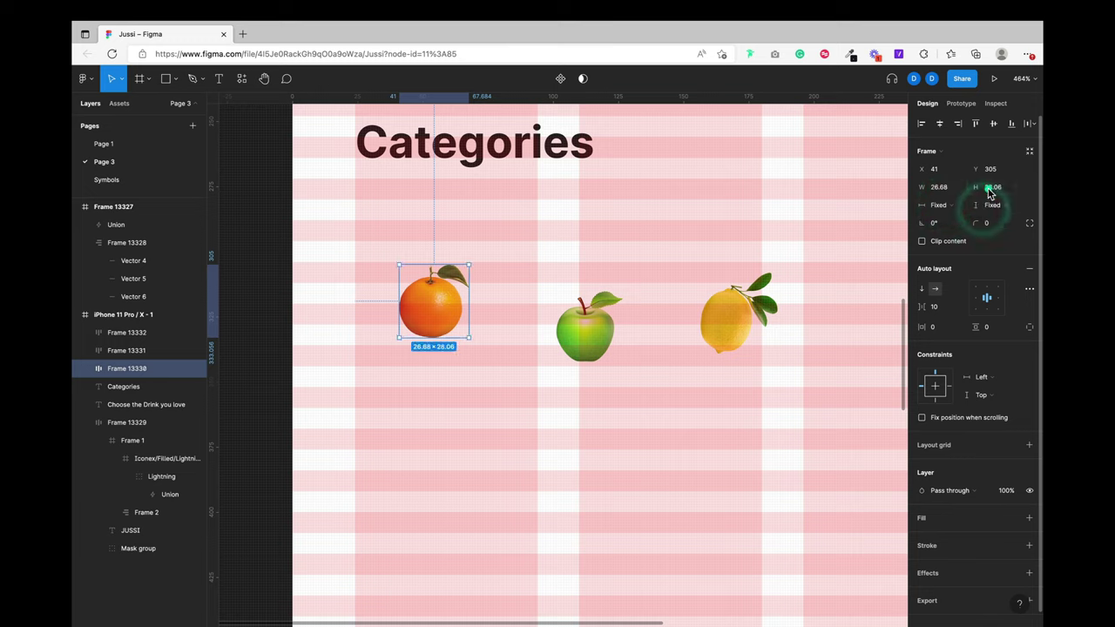
# Step: Make the lemon's auto layout frame fixed in both width and height
pyautogui.click(740, 288)
pyautogui.click(938, 205)
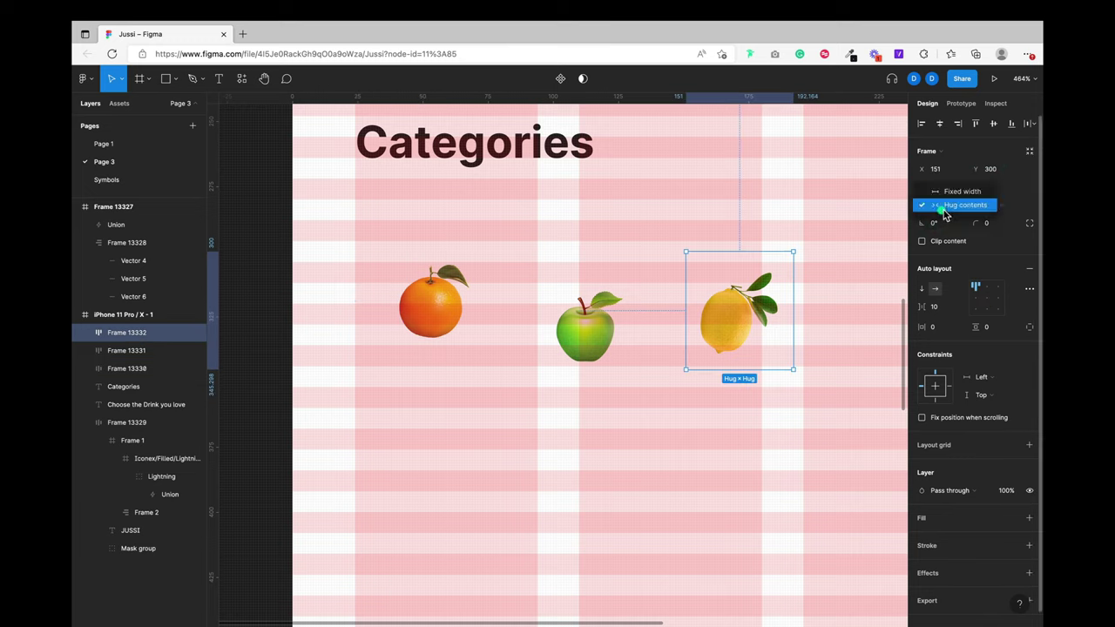
pyautogui.click(957, 190)
pyautogui.click(990, 204)
pyautogui.click(988, 192)
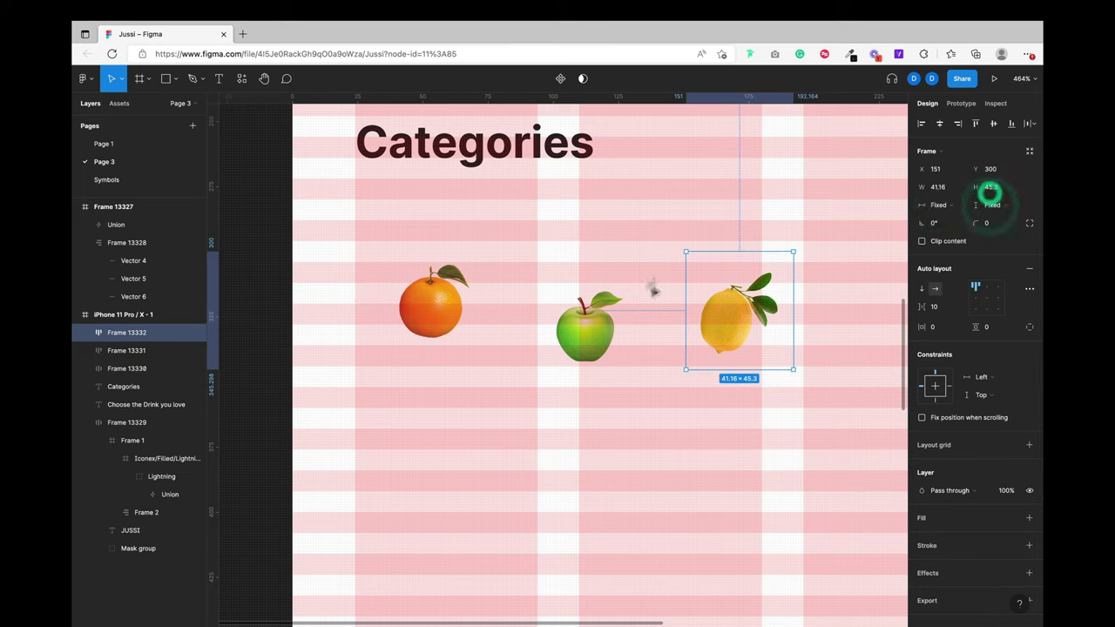
# Step: Resize the orange, apple and lemon frames together to 54 by 54 and centre the content inside each
pyautogui.click(438, 287)
pyautogui.keyDown('shift'); pyautogui.click(568, 294); pyautogui.keyUp('shift')
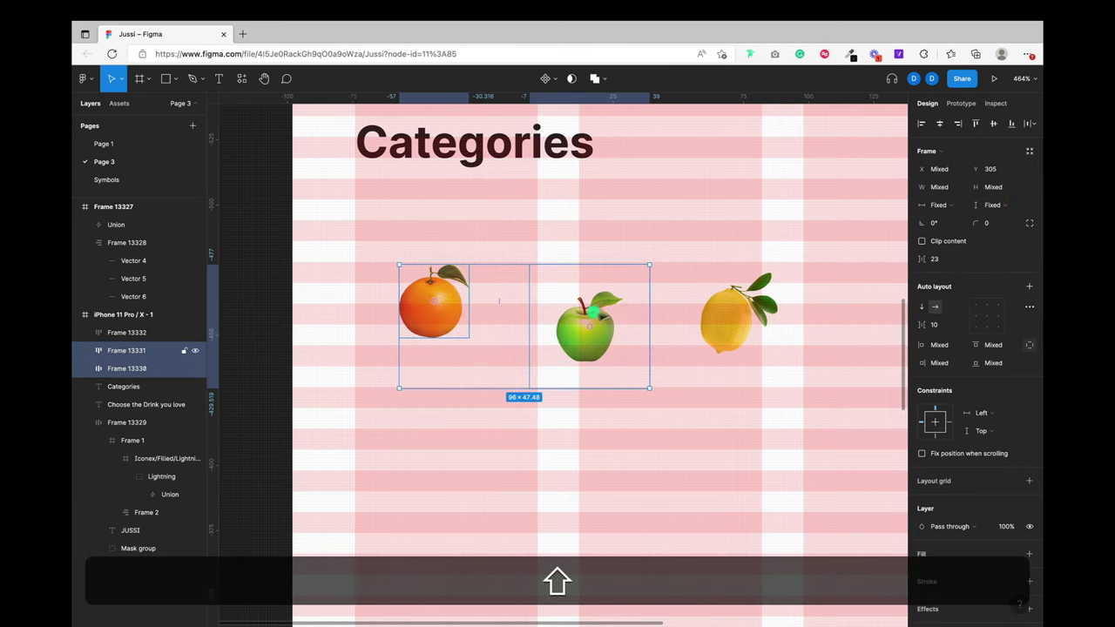
pyautogui.keyDown('shift'); pyautogui.click(732, 311); pyautogui.keyUp('shift')
pyautogui.write('54')
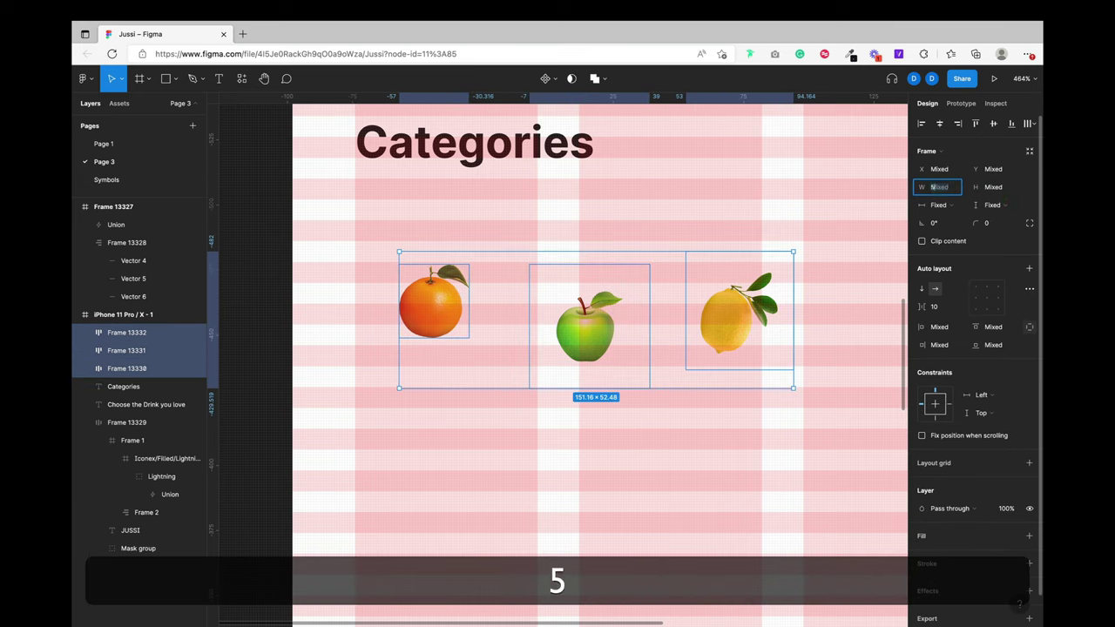
pyautogui.press('Tab')
pyautogui.write('54')
pyautogui.press('Return')
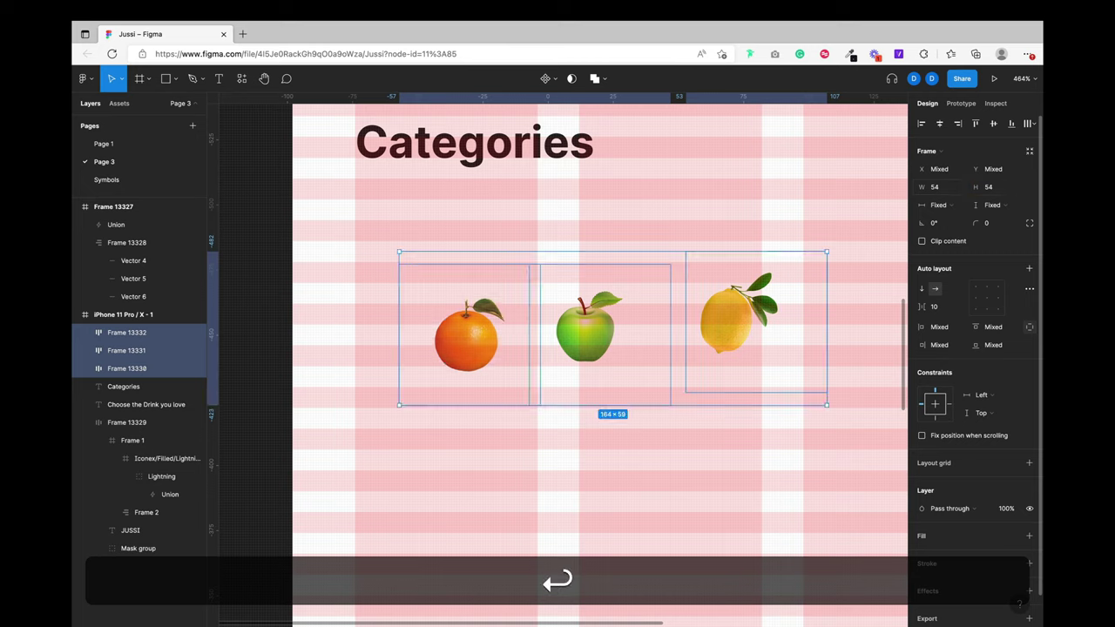
pyautogui.click(987, 302)
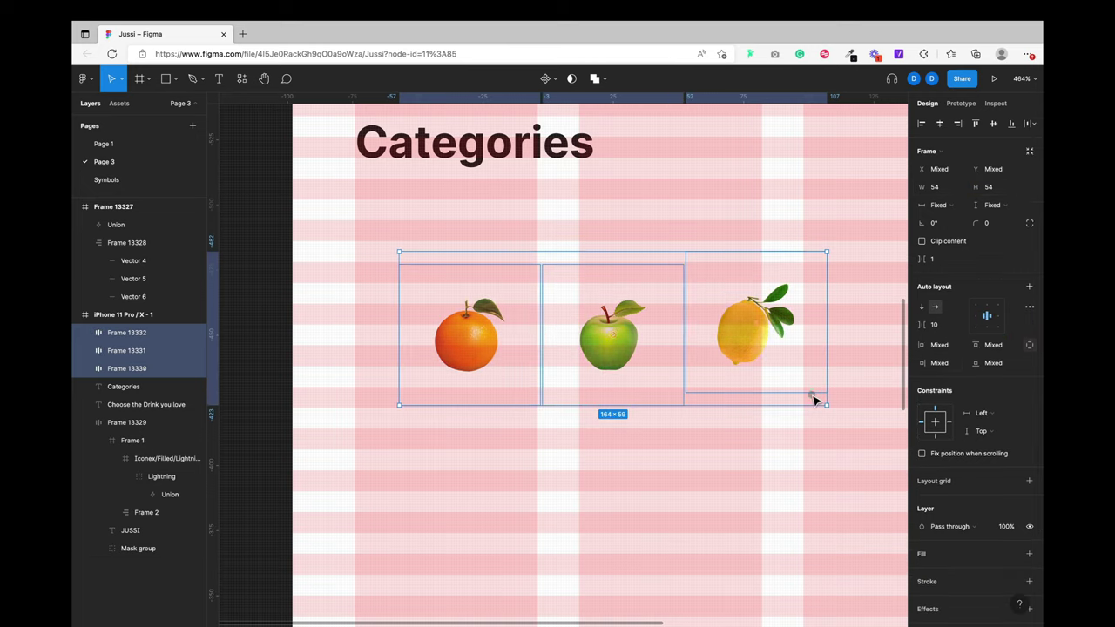
# Step: Add a fill to the orange's frame and set its colour to FFF4E0
pyautogui.click(666, 202)
pyautogui.click(493, 364)
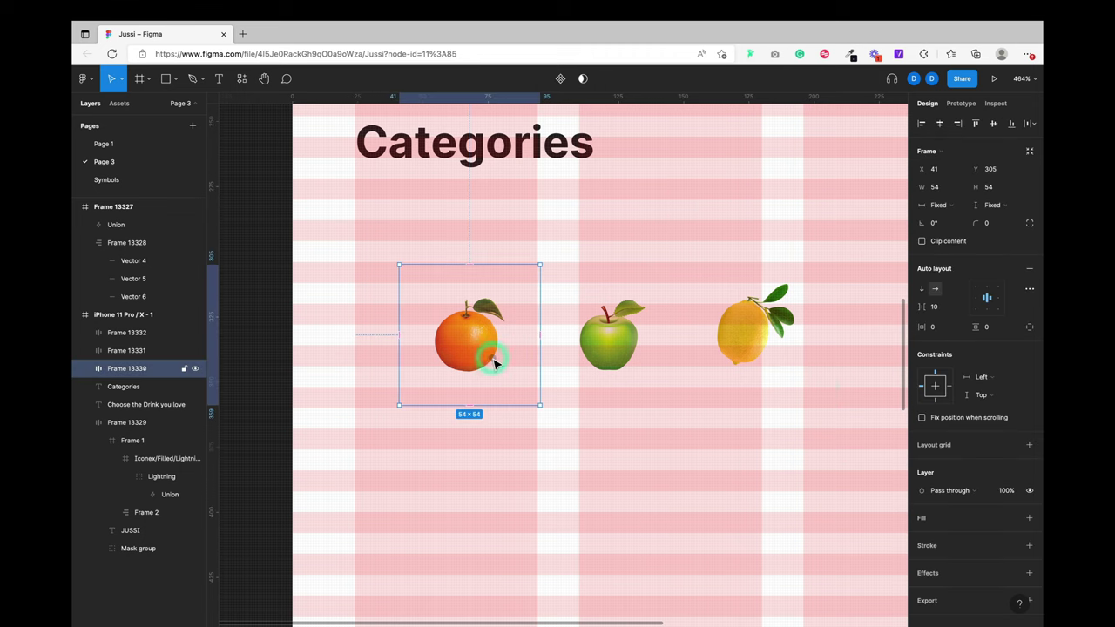
pyautogui.scroll(5, 493, 364)
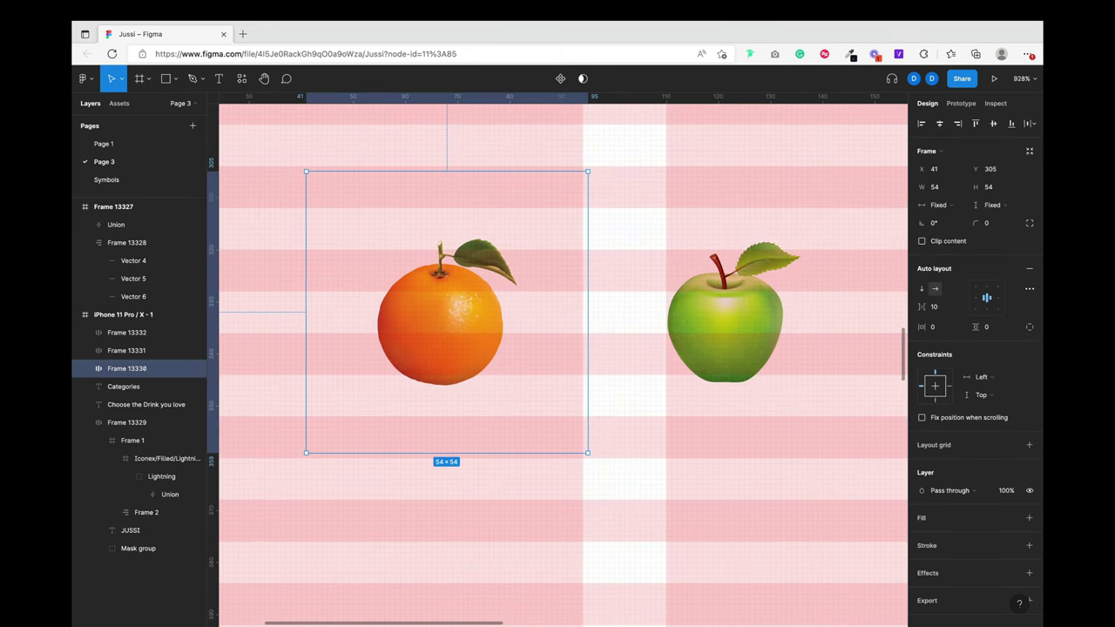
pyautogui.press('super')
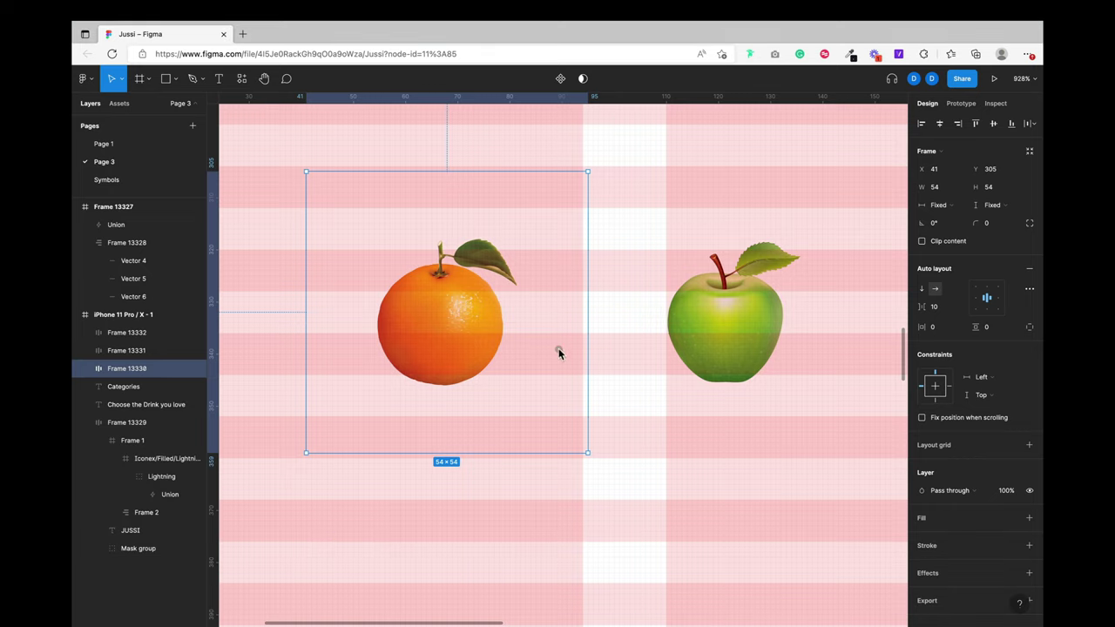
pyautogui.click(958, 519)
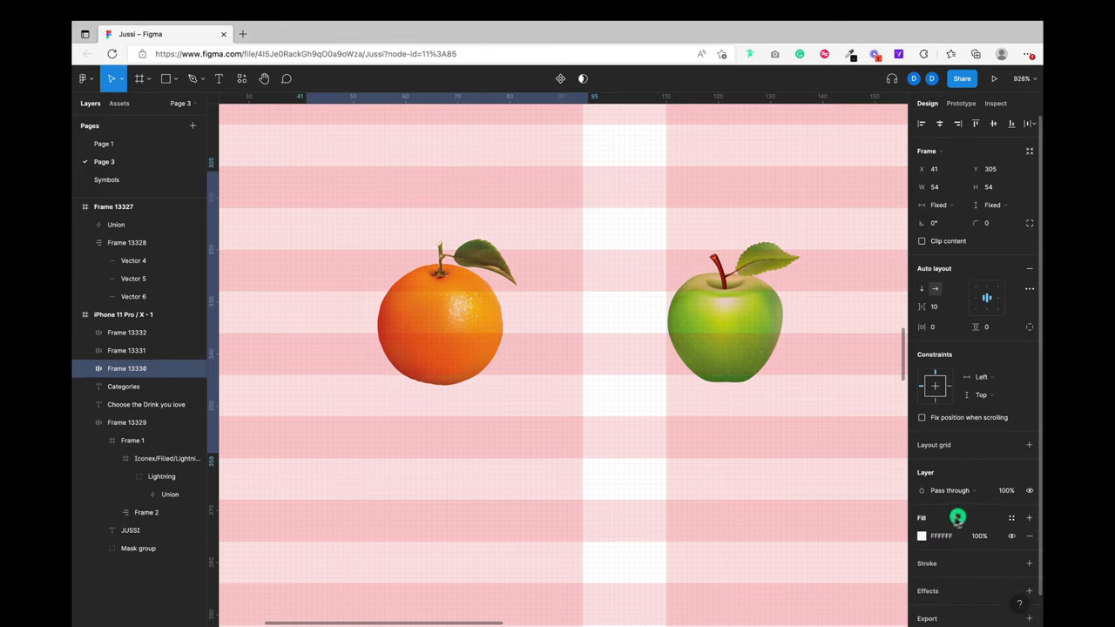
pyautogui.click(937, 536)
pyautogui.press('super+v')
pyautogui.press('super+Return')
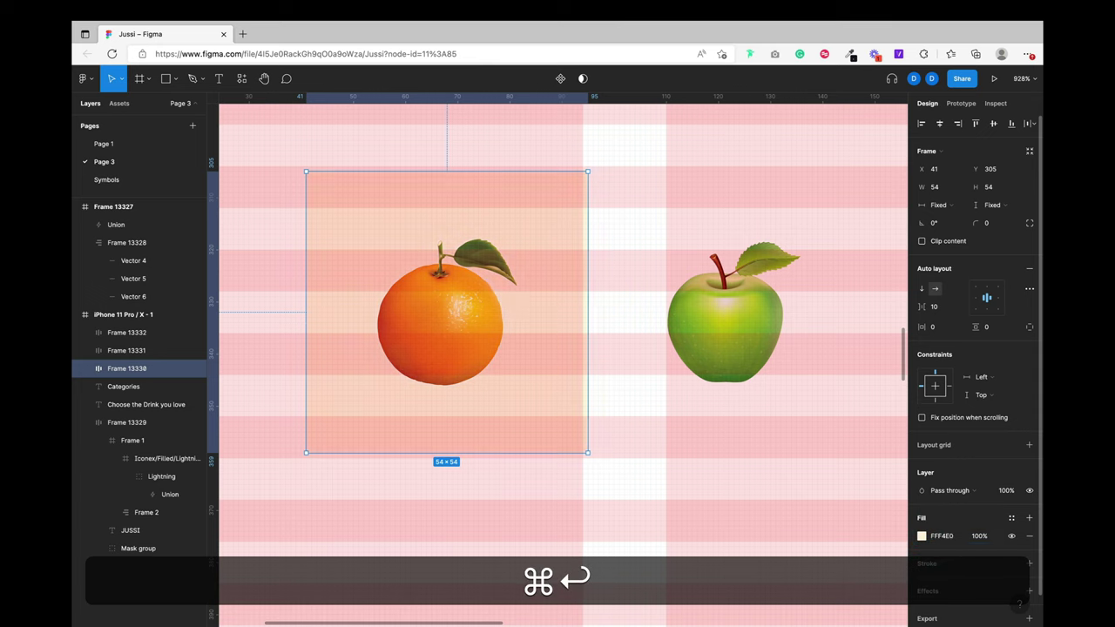
pyautogui.click(543, 473)
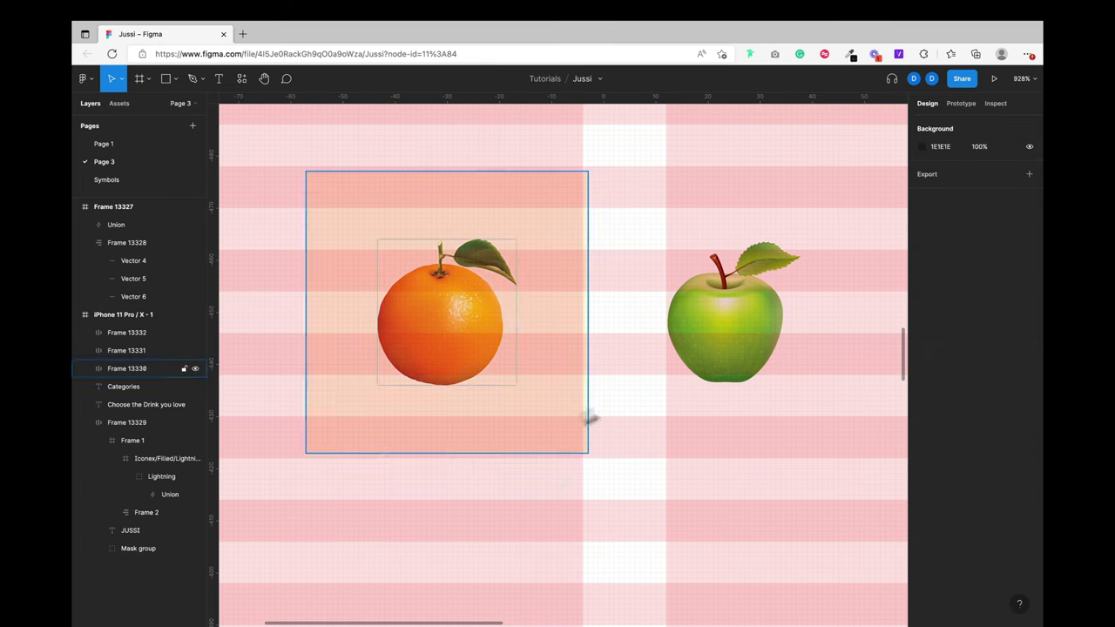
# Step: Move the apple and lemon frames together about 46 px to the right, away from the orange frame
pyautogui.click(484, 415)
pyautogui.scroll(-5, 546, 370)
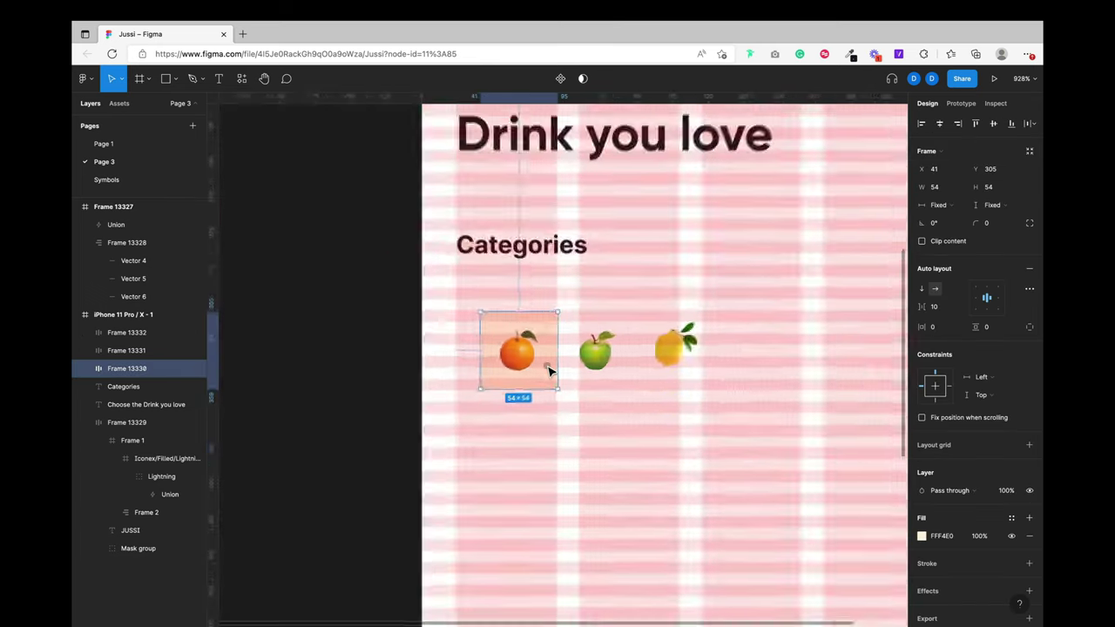
pyautogui.scroll(3, 547, 370)
pyautogui.click(662, 334)
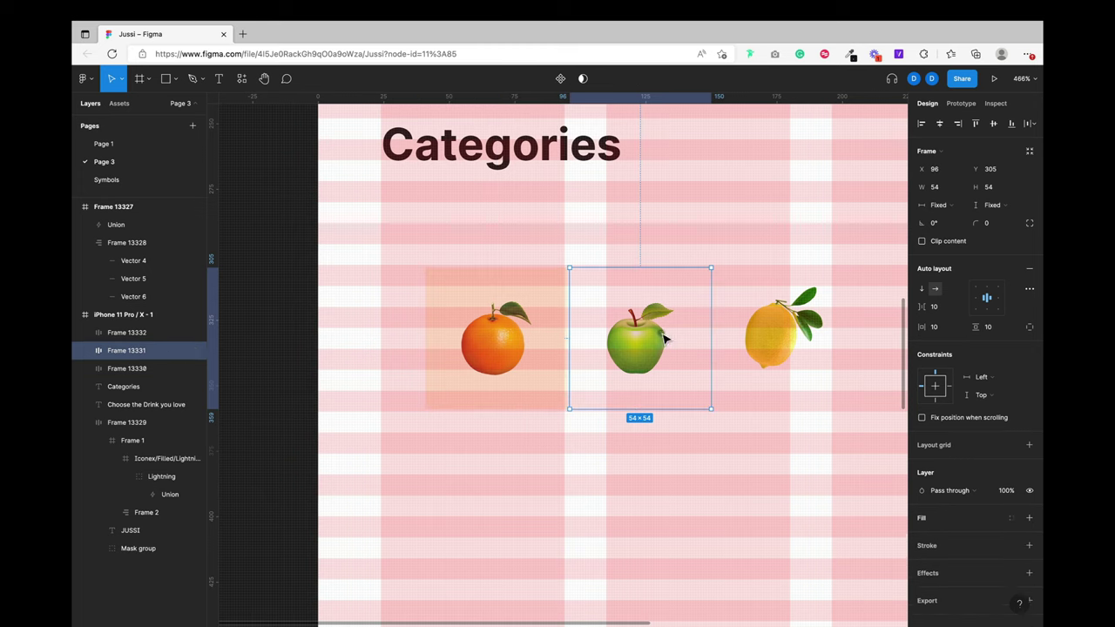
pyautogui.keyDown('shift'); pyautogui.click(786, 345); pyautogui.keyUp('shift')
pyautogui.moveTo(732, 347); pyautogui.dragTo(853, 346)
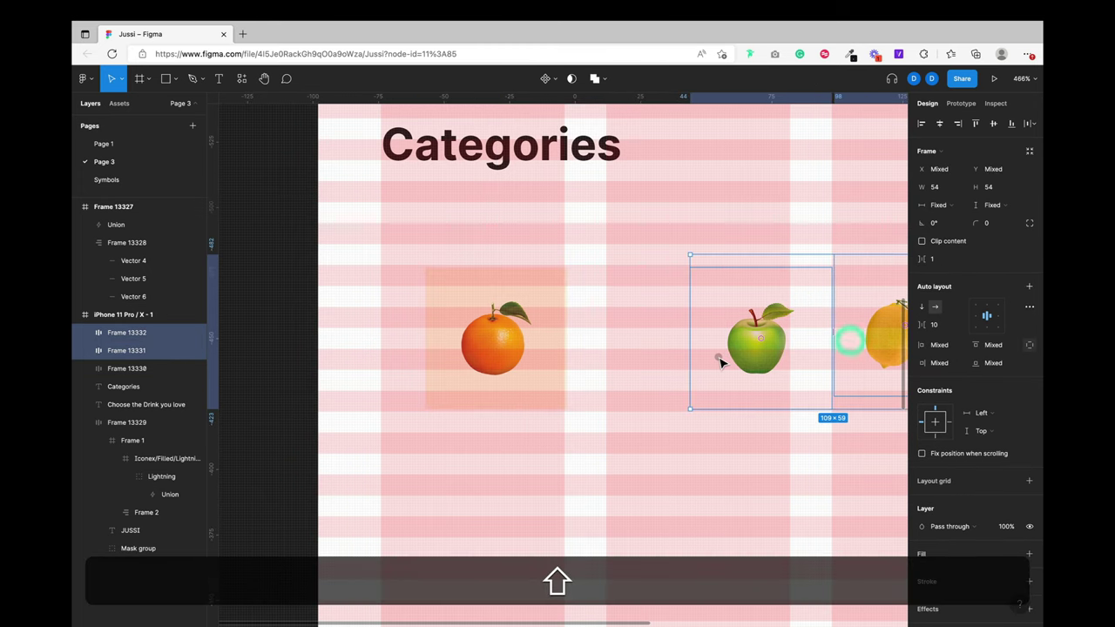
# Step: Add the text label "Orange" beside the orange's frame and move it up about 15 px, level with the fruit
pyautogui.press('t')
pyautogui.click(591, 347)
pyautogui.write('O')
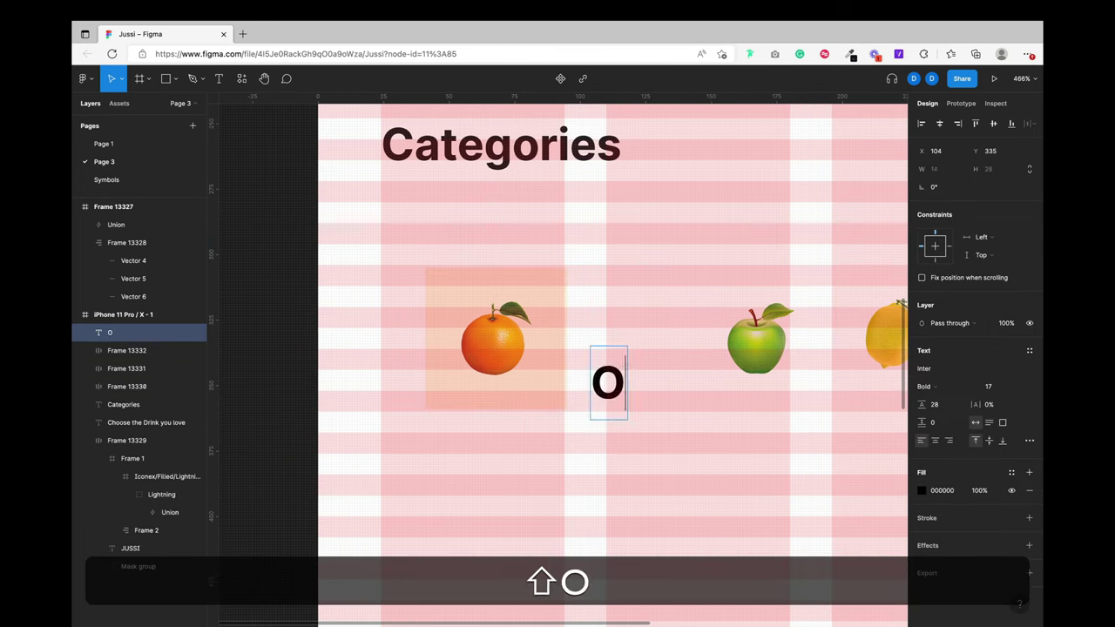
pyautogui.write('range')
pyautogui.press('Escape')
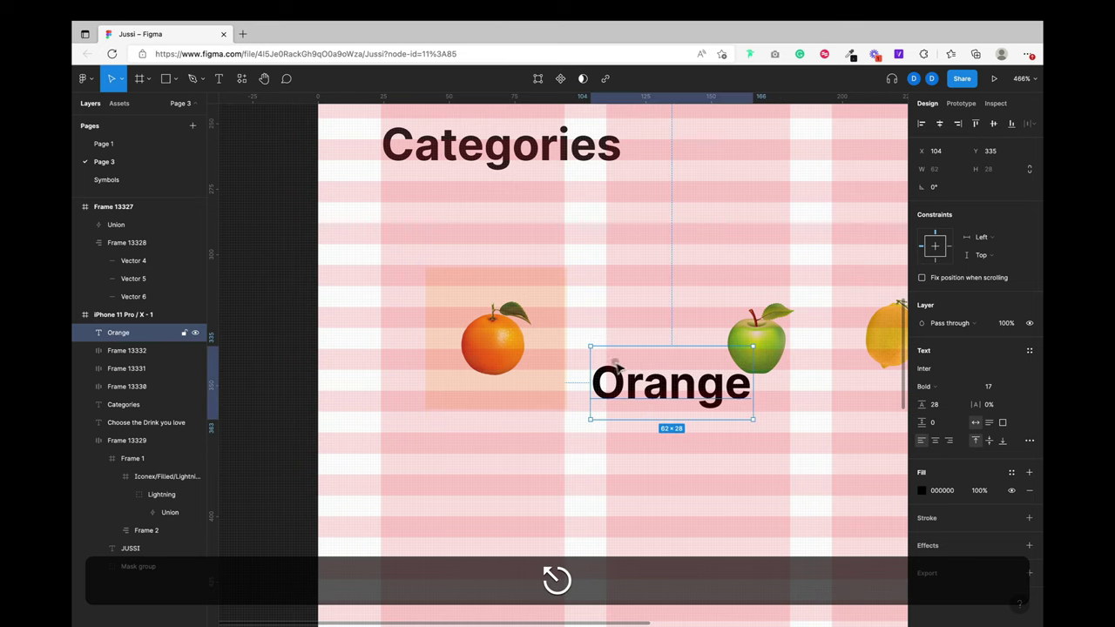
pyautogui.moveTo(607, 377); pyautogui.dragTo(607, 332)
pyautogui.click(501, 166)
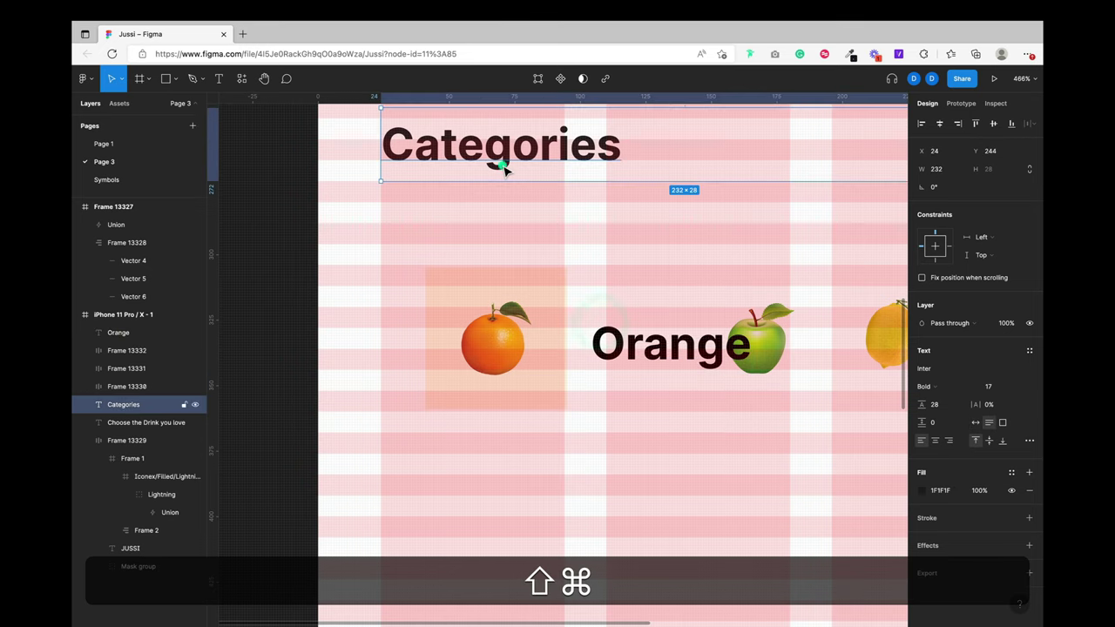
# Step: Move the apple and lemon frames together about 46 px to the right, clear of the Orange label
pyautogui.hscroll(5, 508, 169)
pyautogui.scroll(3, 548, 231)
pyautogui.click(562, 413)
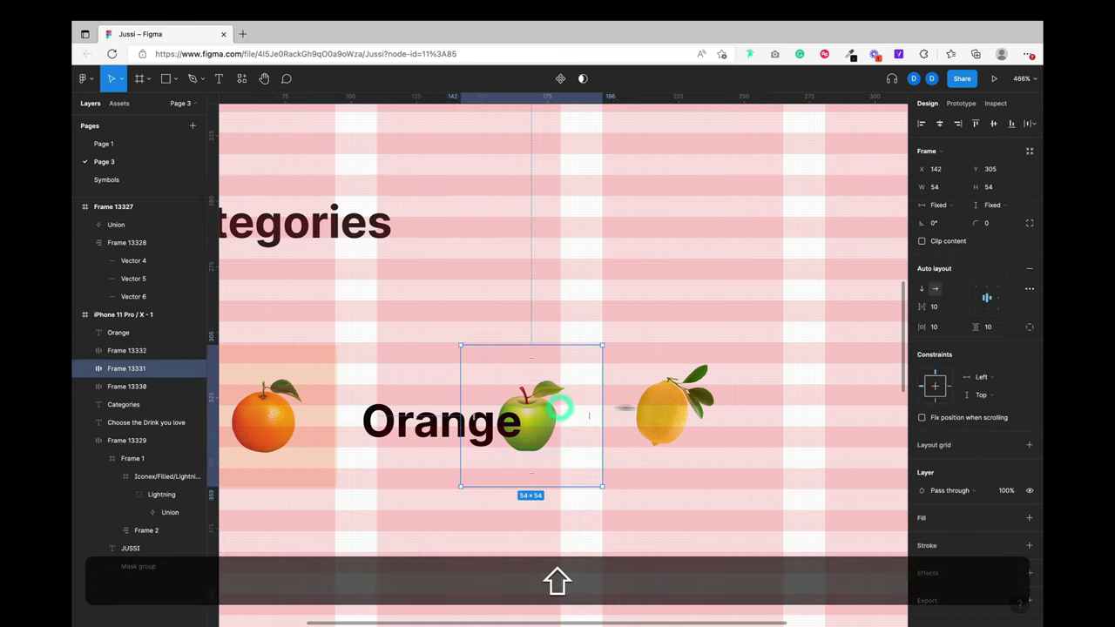
pyautogui.keyDown('shift'); pyautogui.click(670, 416); pyautogui.keyUp('shift')
pyautogui.moveTo(652, 422); pyautogui.dragTo(772, 421)
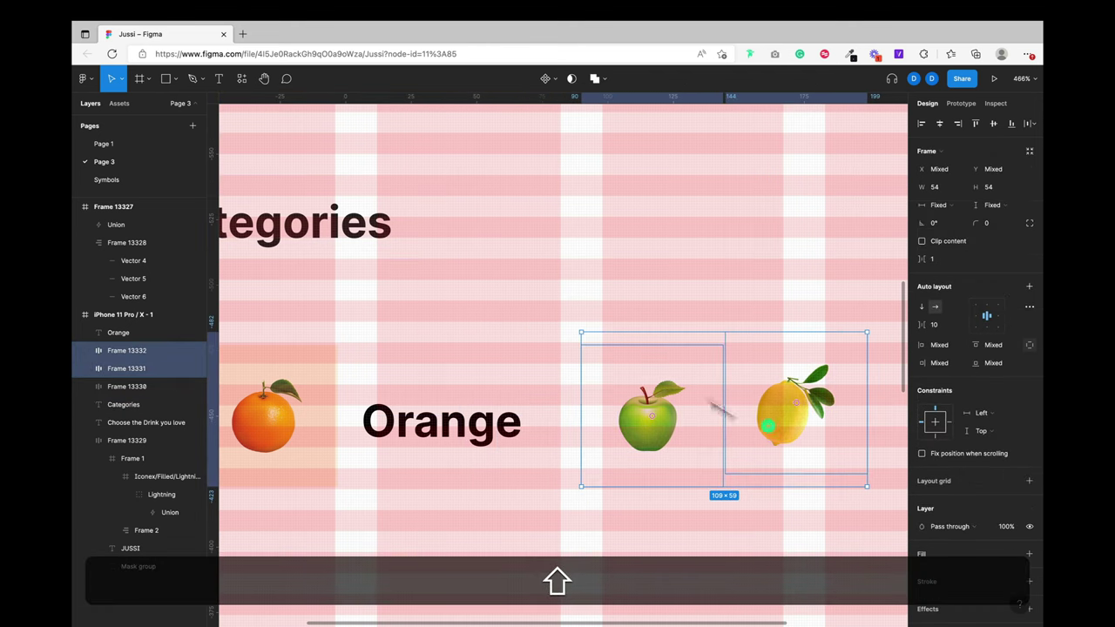
# Step: Move the lemon frame alone further right to leave room for a label beside the apple
pyautogui.click(671, 300)
pyautogui.hscroll(5, 669, 300)
pyautogui.scroll(-2, 669, 300)
pyautogui.moveTo(562, 414); pyautogui.dragTo(699, 415)
pyautogui.click(645, 449)
pyautogui.hscroll(-2, 644, 448)
pyautogui.scroll(1, 644, 448)
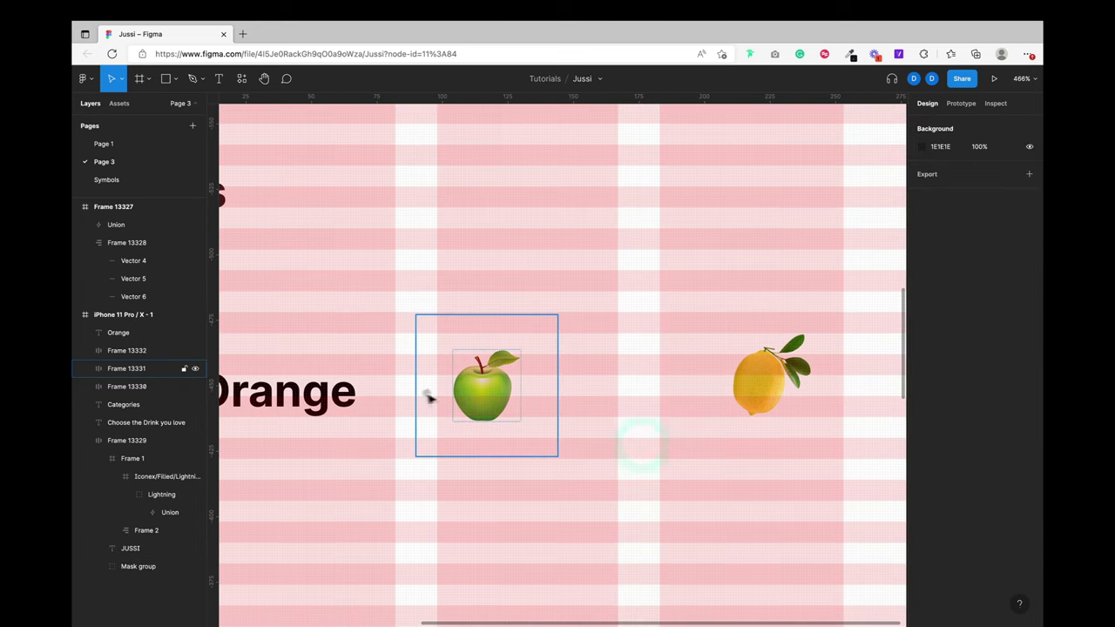
# Step: Duplicate the Orange label into the gap between the apple and the lemon and change its text to "Apple"
pyautogui.keyDown('super'); pyautogui.click(321, 399); pyautogui.keyUp('super')
pyautogui.moveTo(320, 399); pyautogui.dragTo(683, 419)
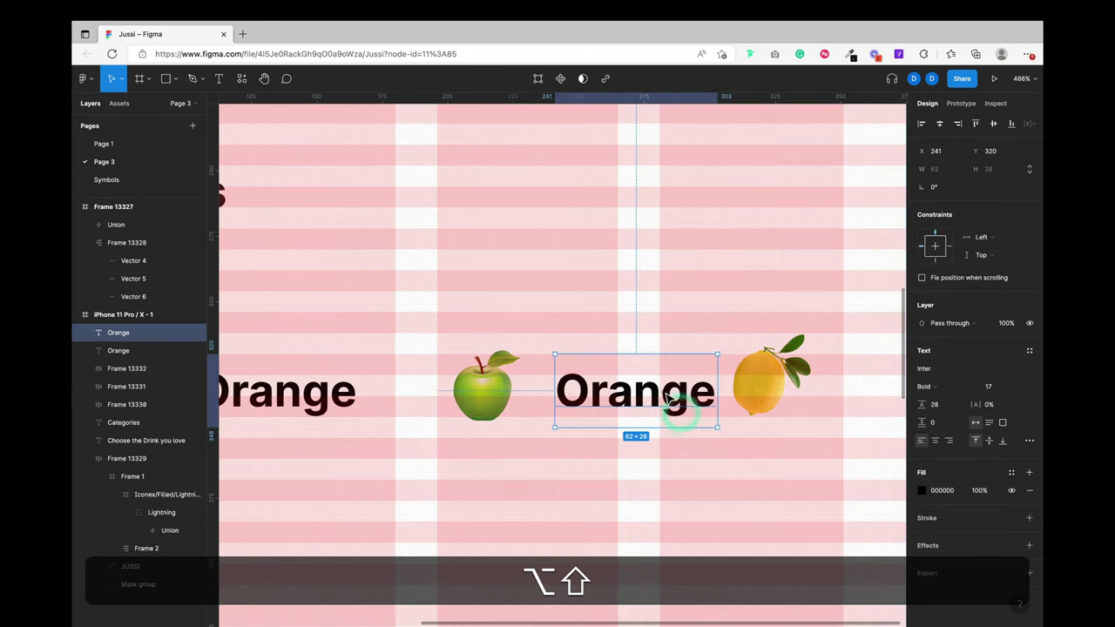
pyautogui.doubleClick(666, 398)
pyautogui.write('App')
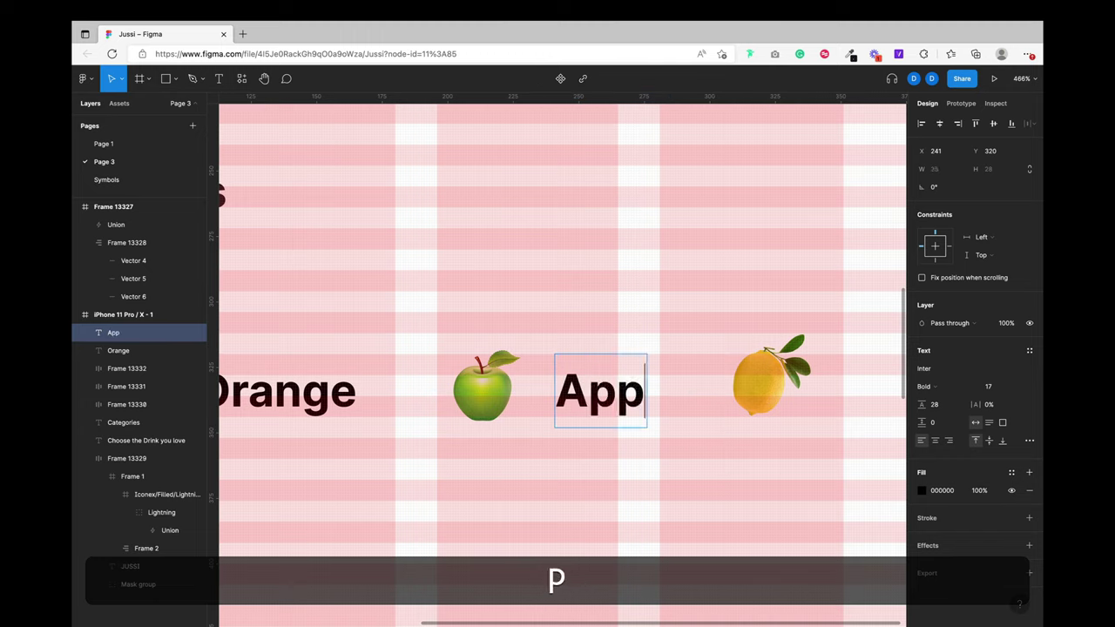
pyautogui.write('le')
pyautogui.press('Escape')
pyautogui.press('super')
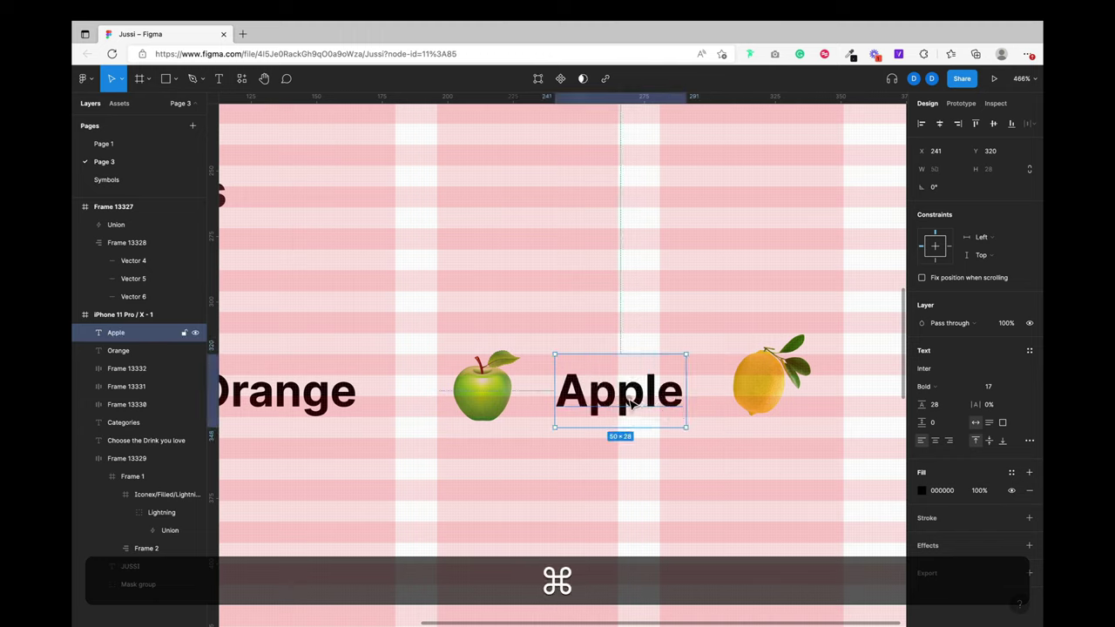
# Step: Duplicate the Apple label to the right of the lemon and change its text to "Grape"
pyautogui.moveTo(630, 401); pyautogui.dragTo(889, 405)
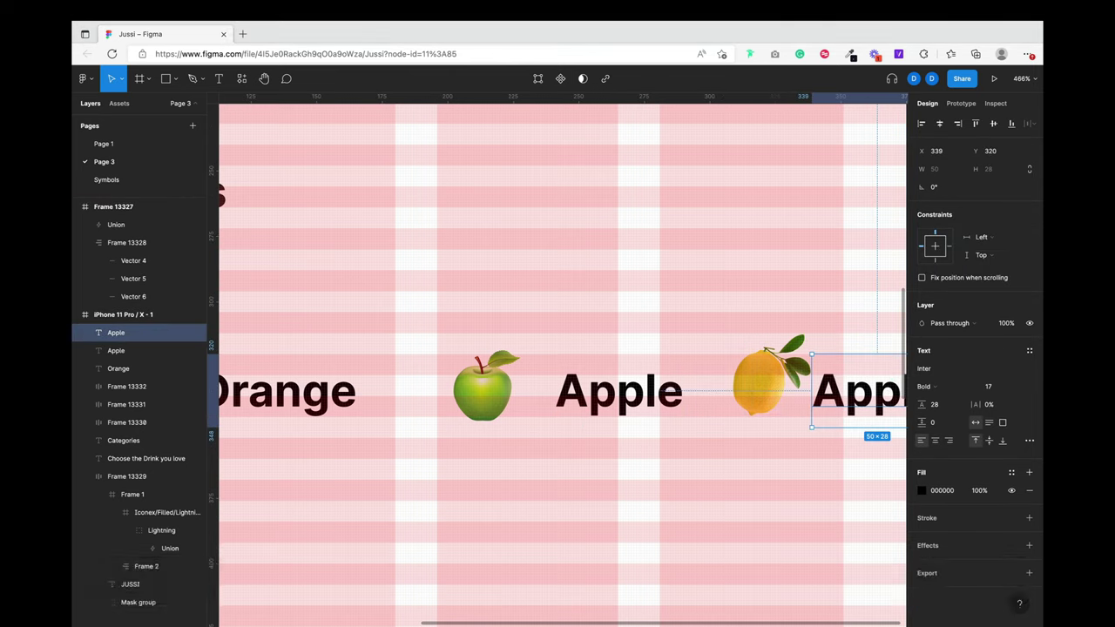
pyautogui.press('alt')
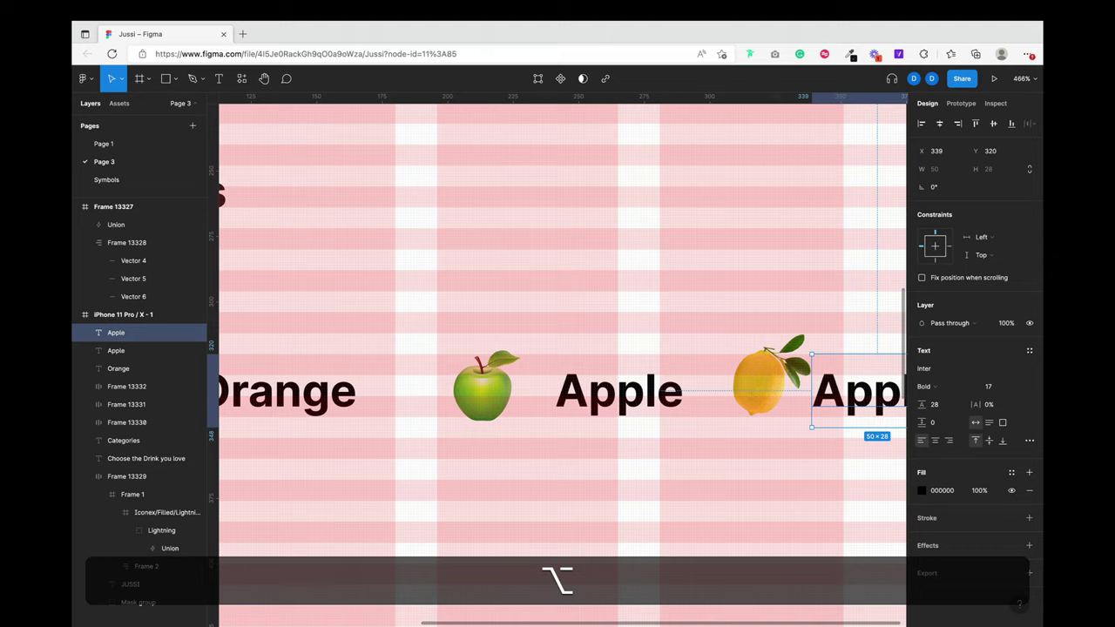
pyautogui.doubleClick(874, 395)
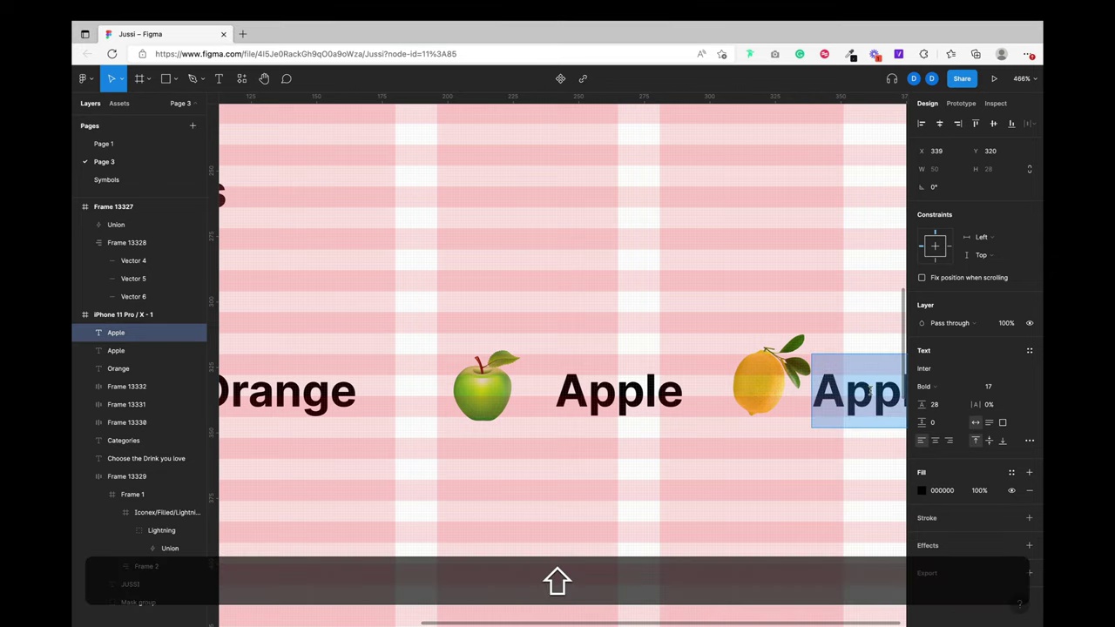
pyautogui.write('Grape')
pyautogui.press('Escape')
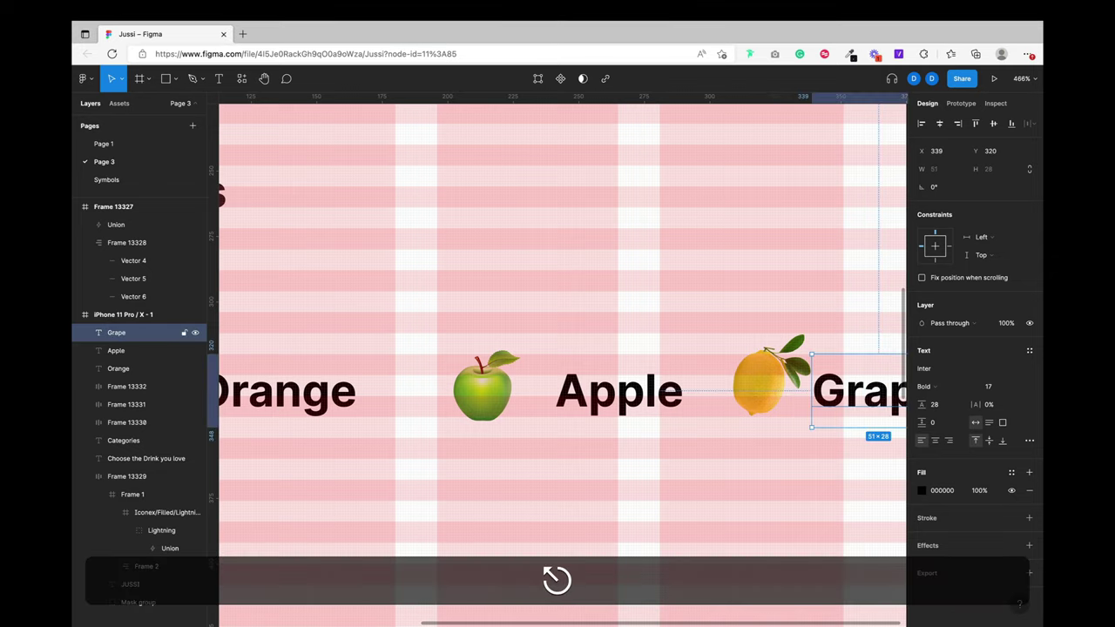
# Step: Round the corners of the orange's coloured frame
pyautogui.scroll(-5, 740, 406)
pyautogui.scroll(5, 486, 391)
pyautogui.hscroll(-5, 484, 391)
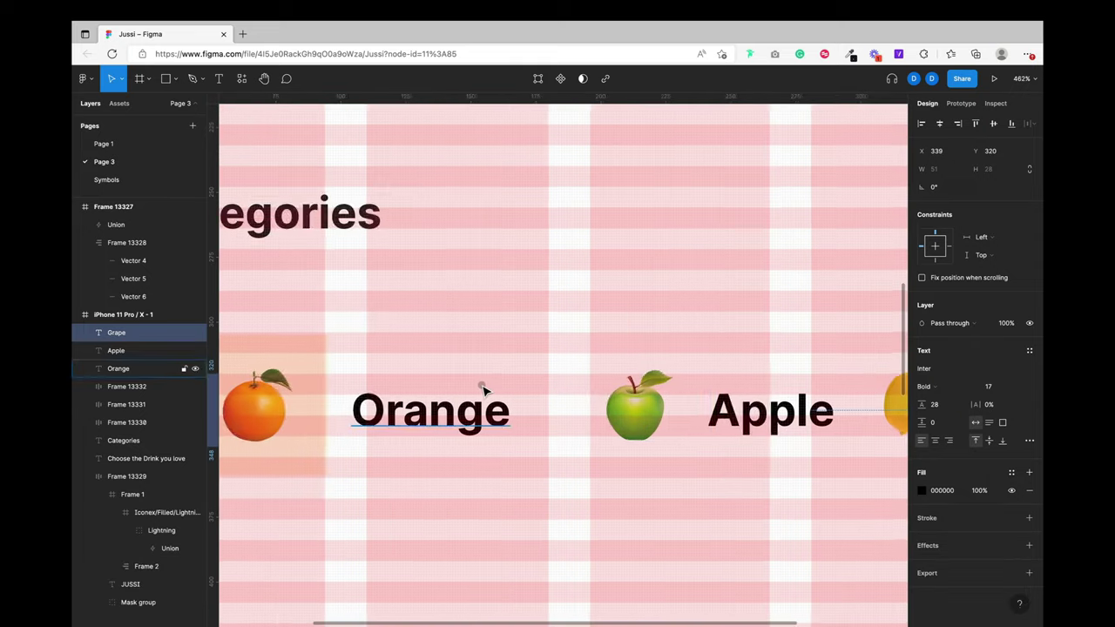
pyautogui.click(418, 389)
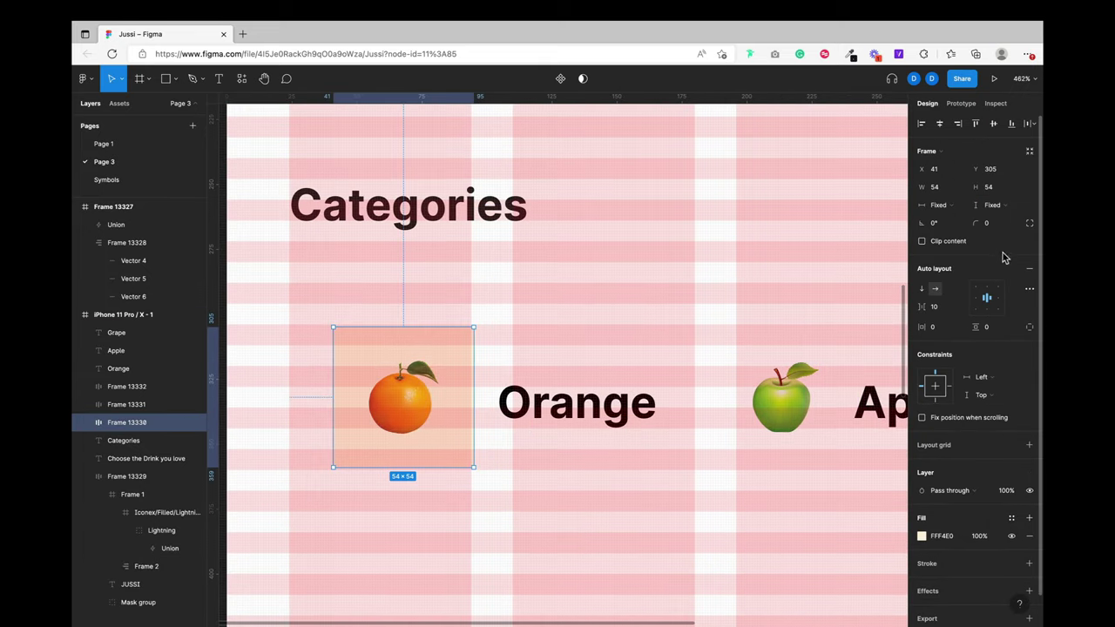
pyautogui.press('super')
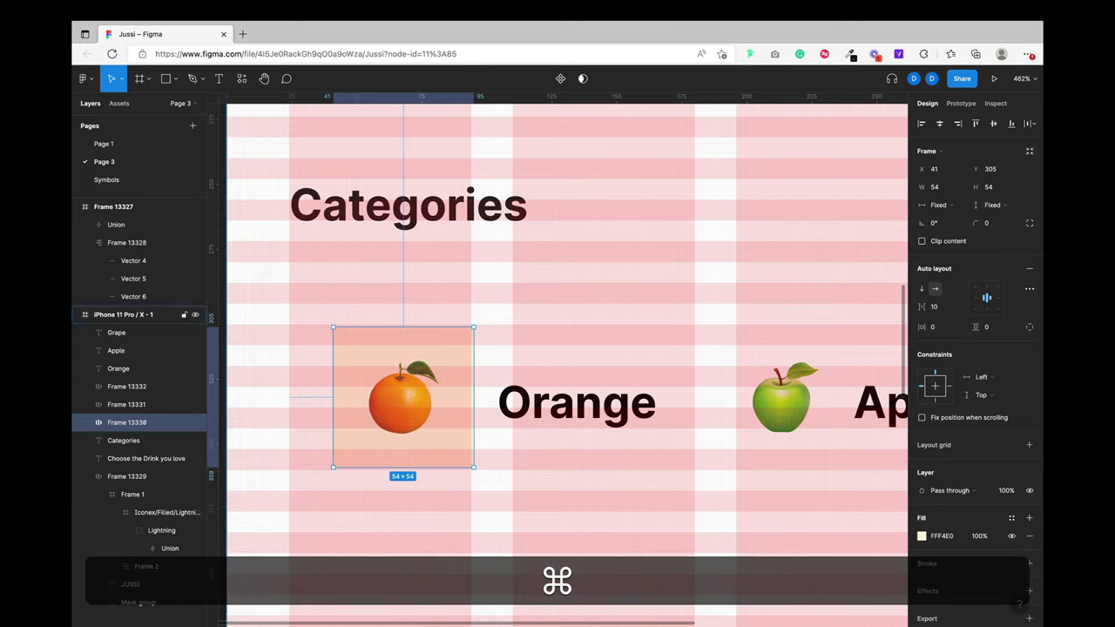
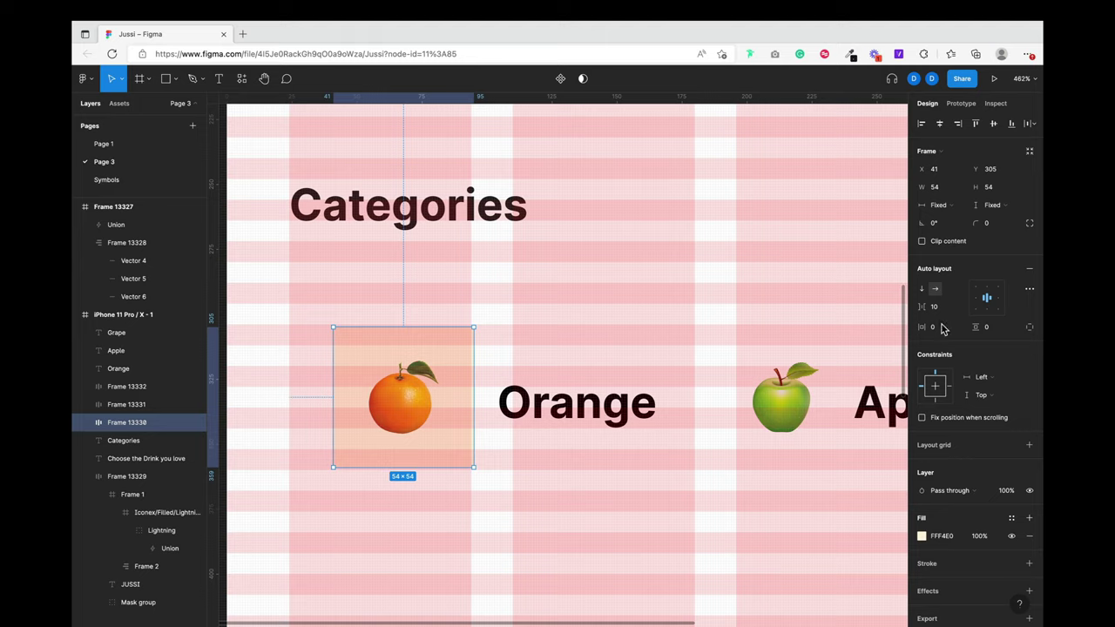
pyautogui.click(996, 224)
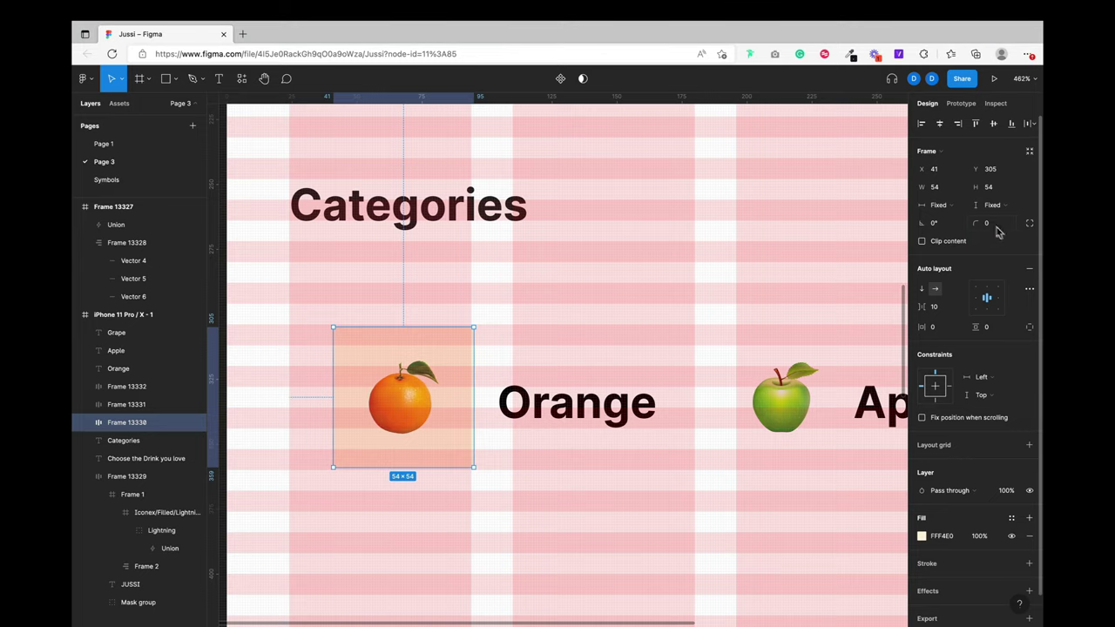
pyautogui.write('1')
pyautogui.press('Return')
pyautogui.click(545, 290)
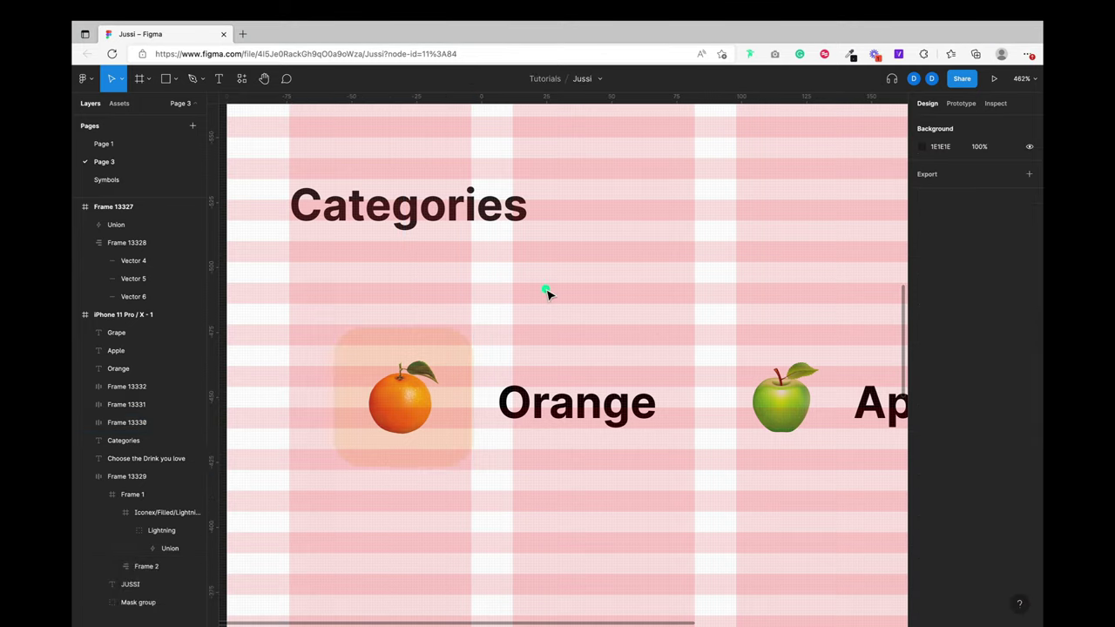
# Step: Combine the orange's frame and its label in one auto layout and align it with the Categories heading's left edge at X 24
pyautogui.click(566, 400)
pyautogui.press('shift')
pyautogui.keyDown('shift'); pyautogui.click(407, 404); pyautogui.keyUp('shift')
pyautogui.hotkey('shift', 'a')
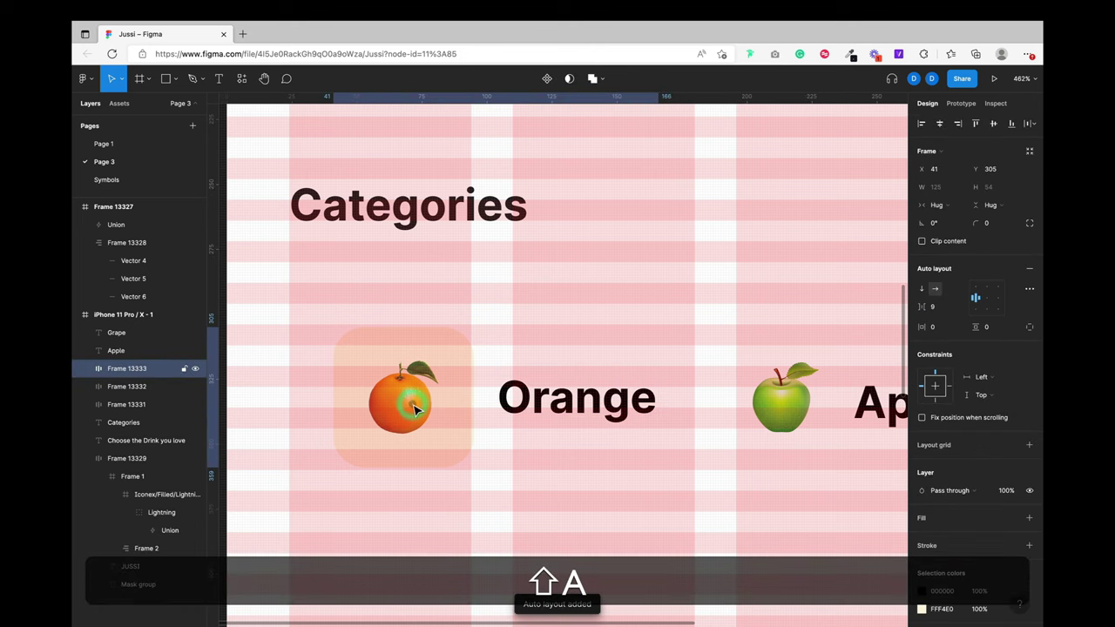
pyautogui.moveTo(398, 440); pyautogui.dragTo(377, 440)
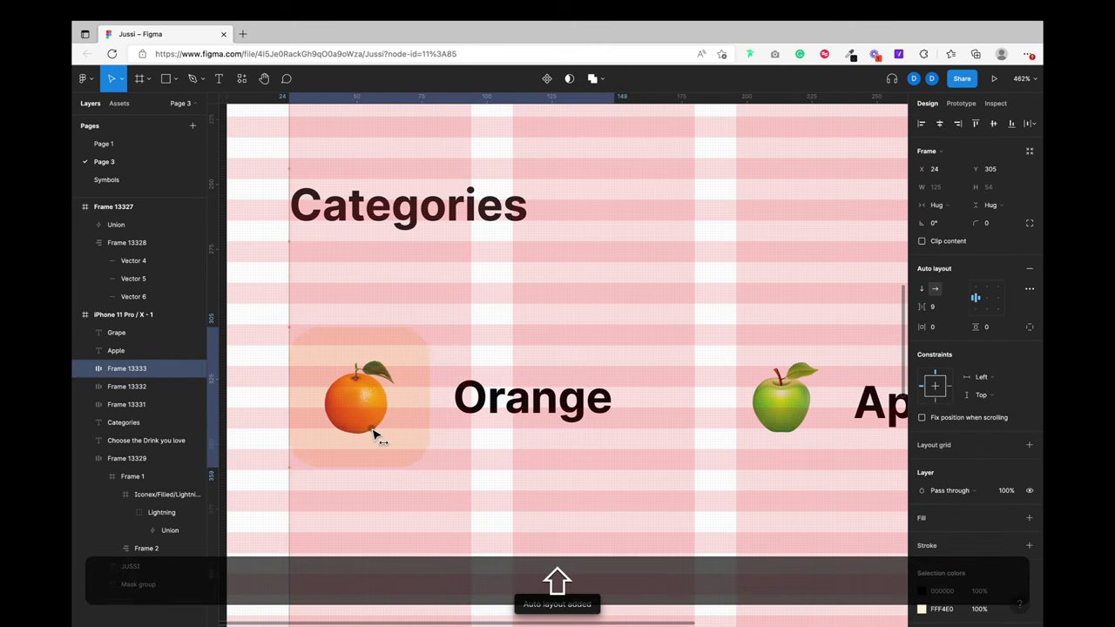
# Step: Nudge the orange category item vertically to Y 304, leaving 32 px between it and the Categories heading
pyautogui.press('alt')
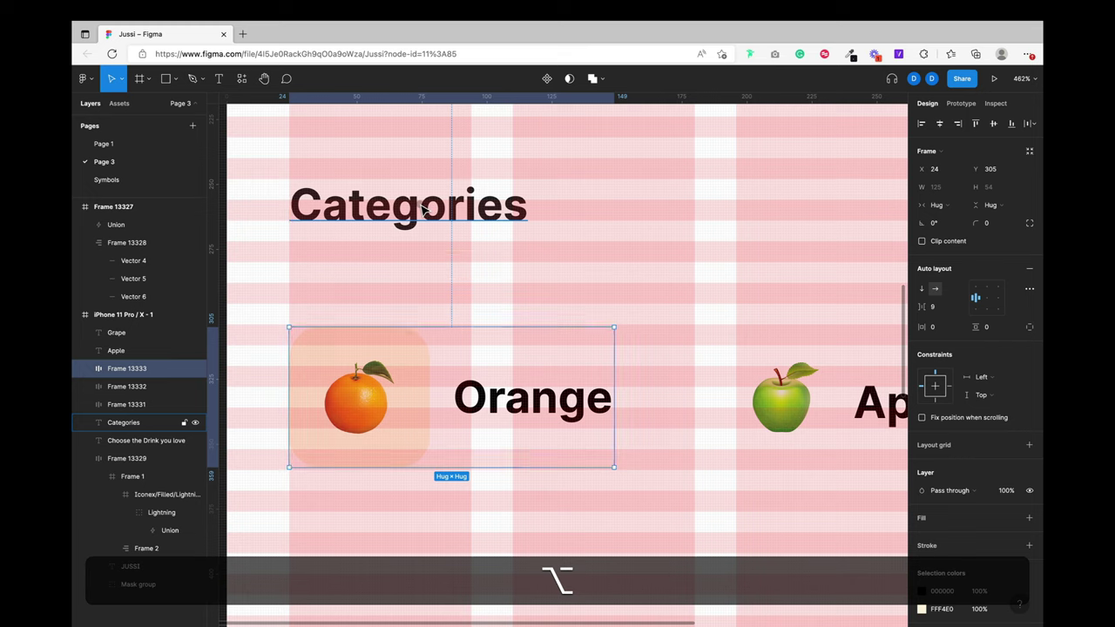
pyautogui.hotkey('alt', 'shift', 'Down')
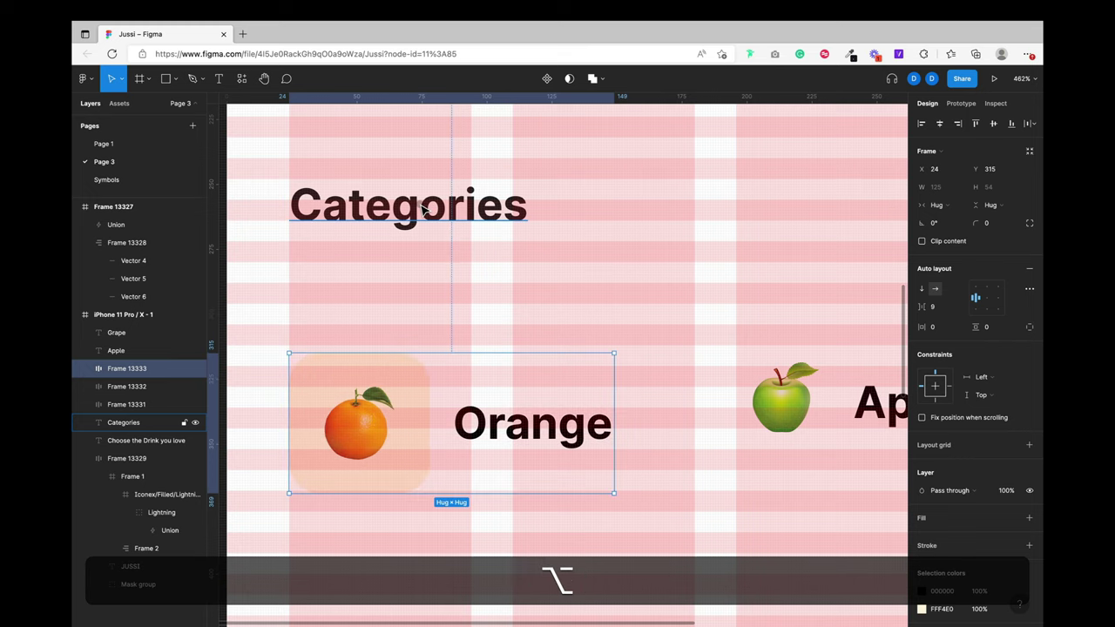
pyautogui.hotkey('alt', 'Down')
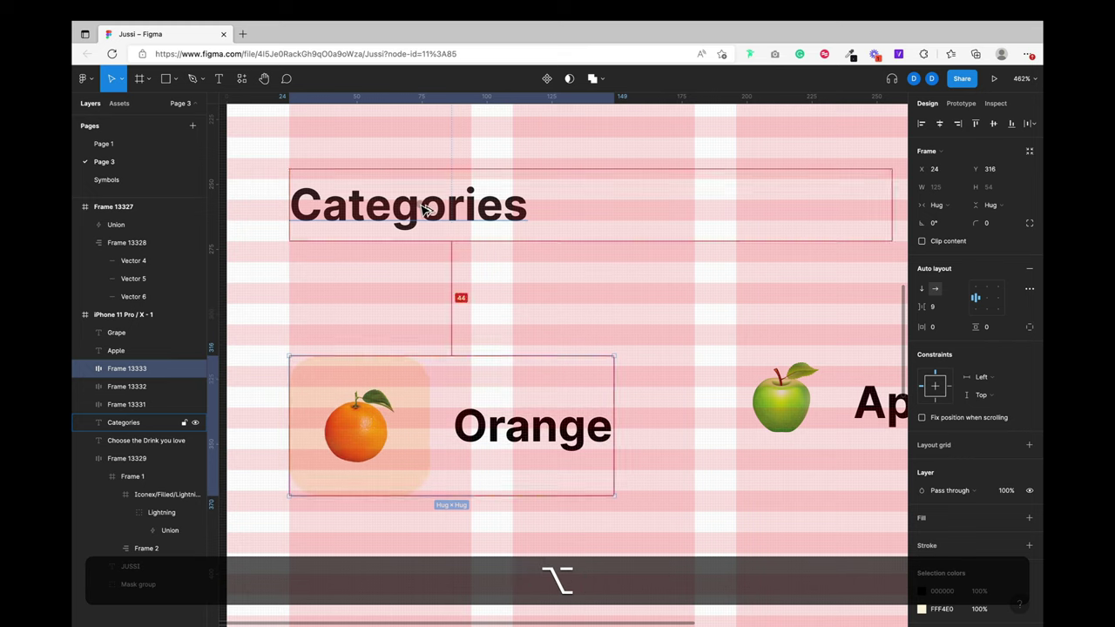
pyautogui.hotkey('alt', 'shift', 'Up')
pyautogui.hotkey('shift', 'Up')
pyautogui.hotkey('shift', 'Up')
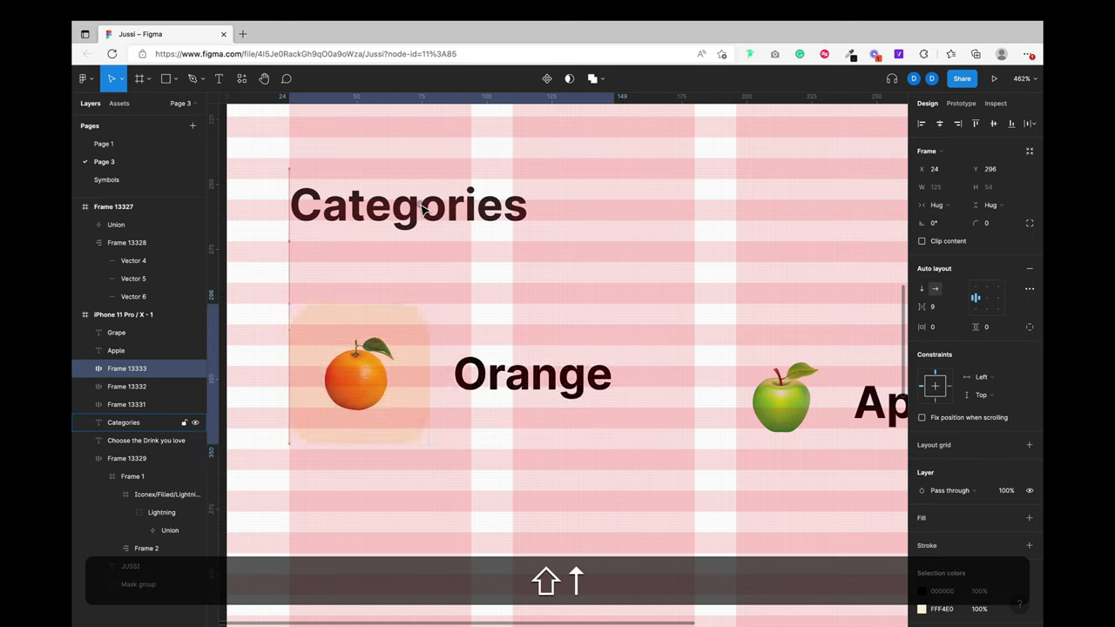
pyautogui.hotkey('shift', 'Down')
pyautogui.press('Down')
pyautogui.press('Down')
pyautogui.press('Down')
pyautogui.press('Down')
pyautogui.press('Down')
pyautogui.press('Down')
pyautogui.press('Down')
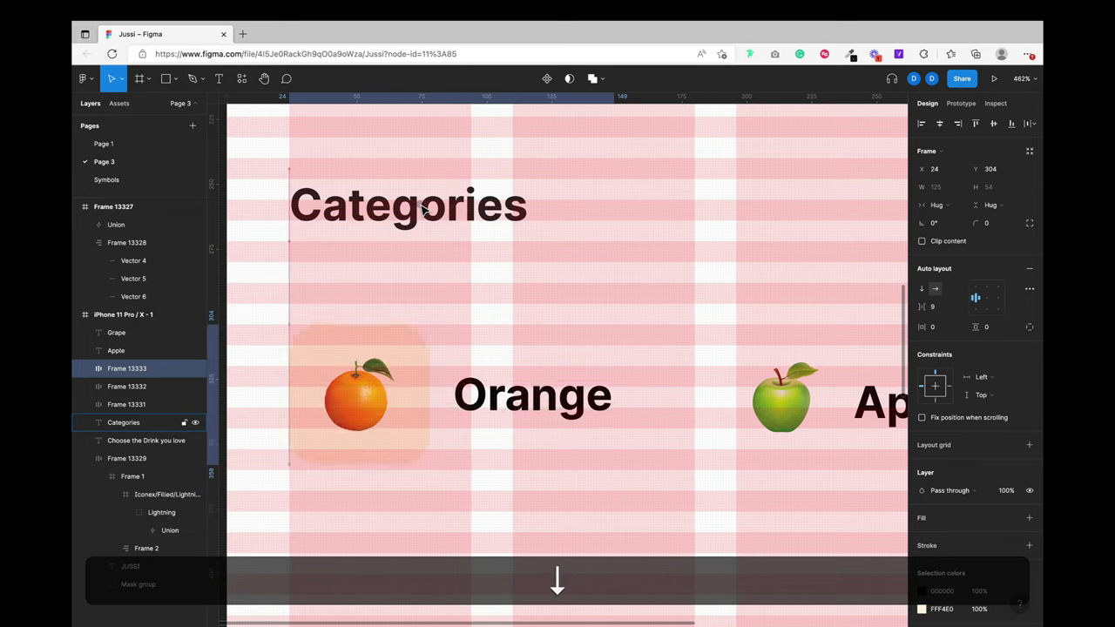
pyautogui.press('Up')
pyautogui.hotkey('alt', 'Up')
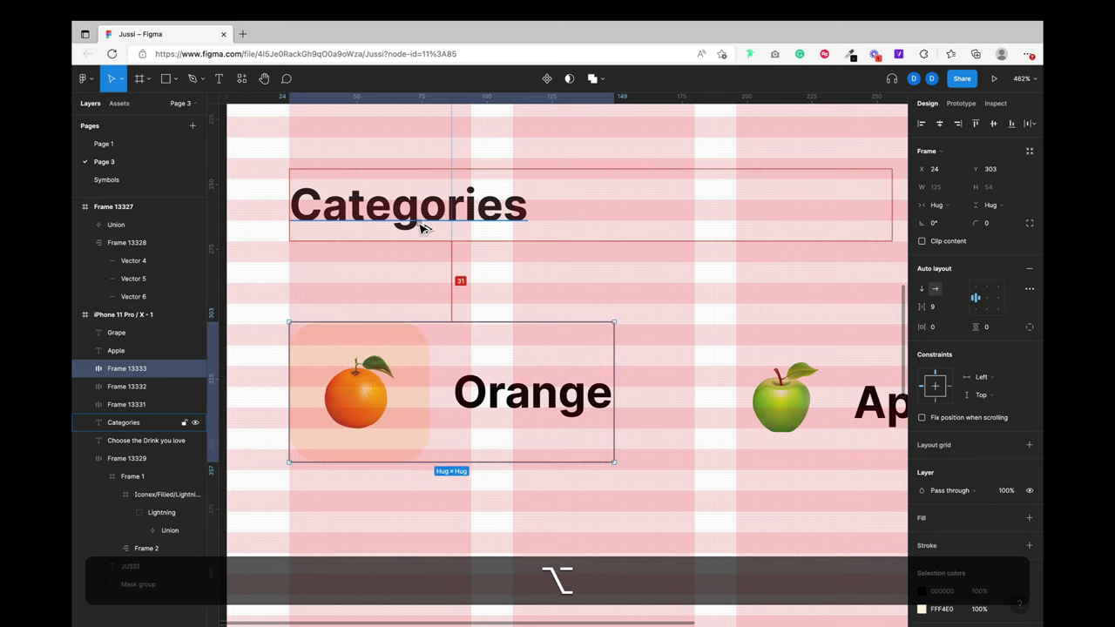
pyautogui.hotkey('alt', 'Down')
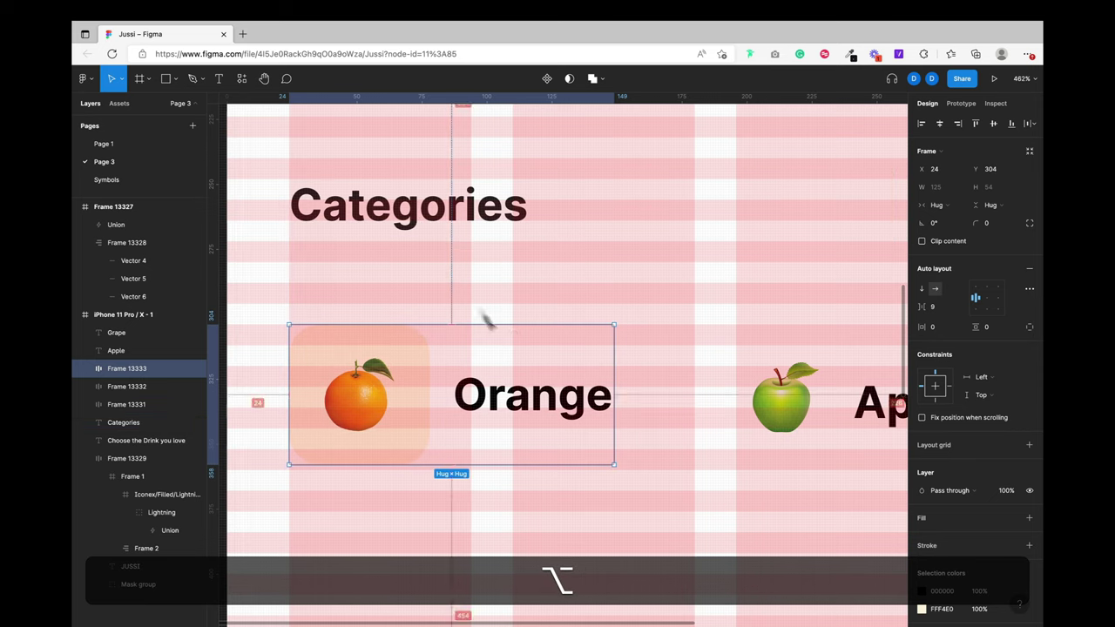
# Step: Add a fill to the apple's frame and set its colour to F1FFE0
pyautogui.hscroll(3, 518, 336)
pyautogui.press('-')
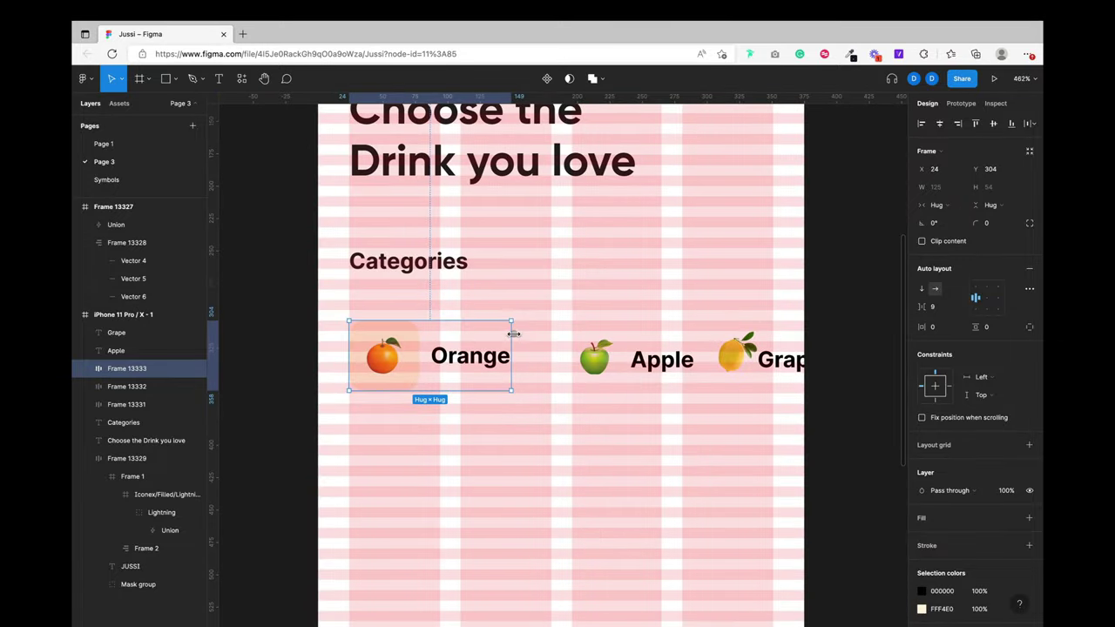
pyautogui.click(612, 361)
pyautogui.hscroll(2, 612, 360)
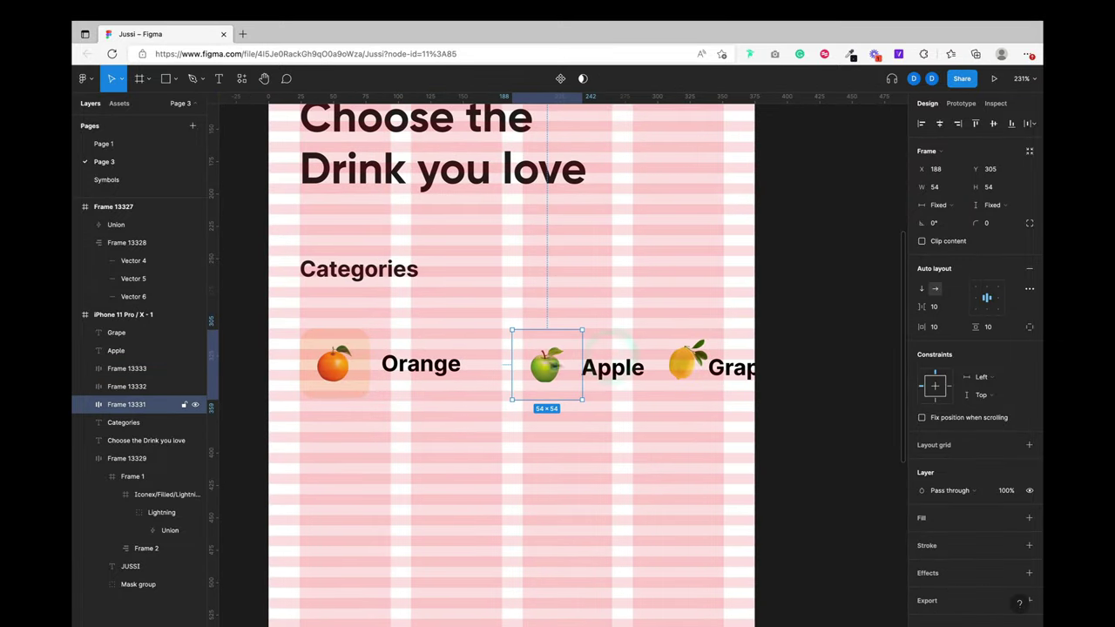
pyautogui.scroll(-1, 624, 337)
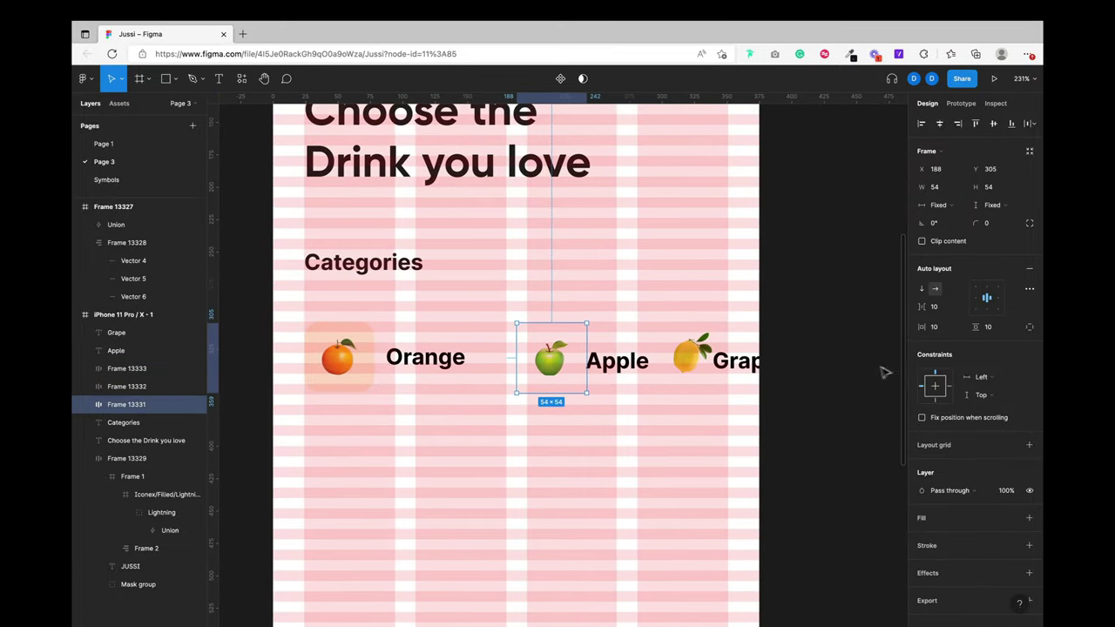
pyautogui.press('super')
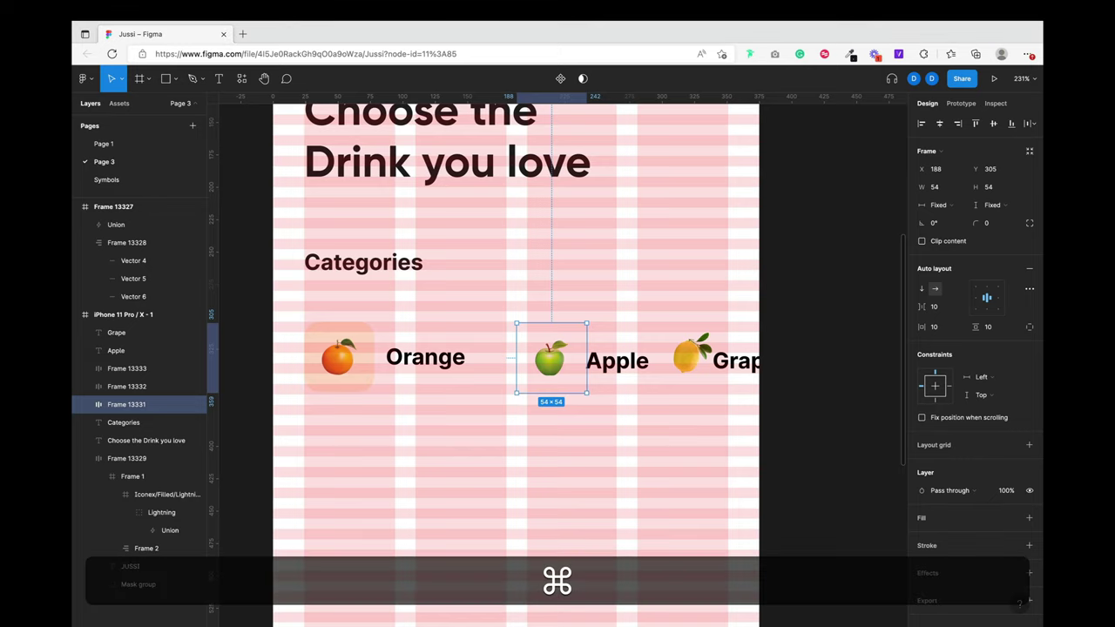
pyautogui.press('super+c')
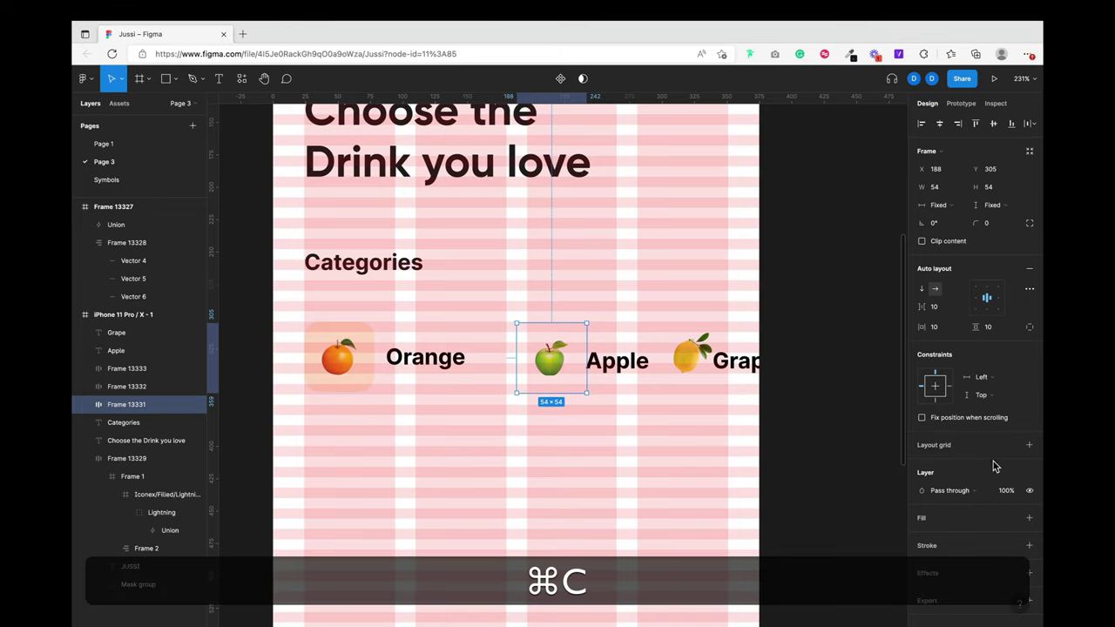
pyautogui.click(942, 517)
pyautogui.click(949, 535)
pyautogui.write('F1FFE0')
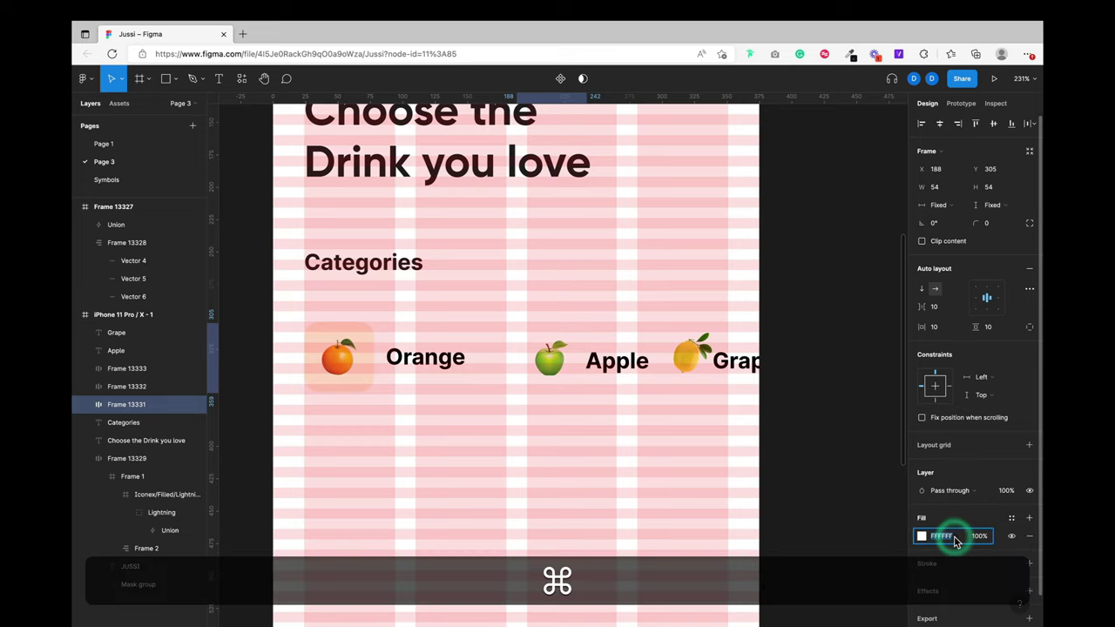
pyautogui.press('super+Return')
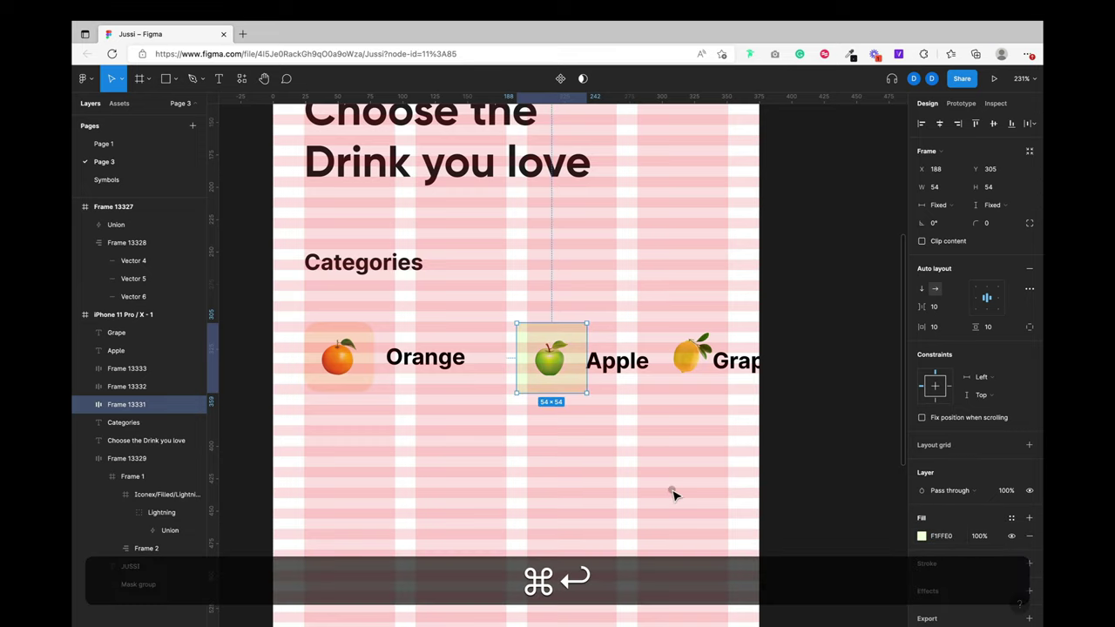
# Step: Add a fill to the lemon's frame and set its colour to FFFAE0
pyautogui.click(687, 359)
pyautogui.press('super')
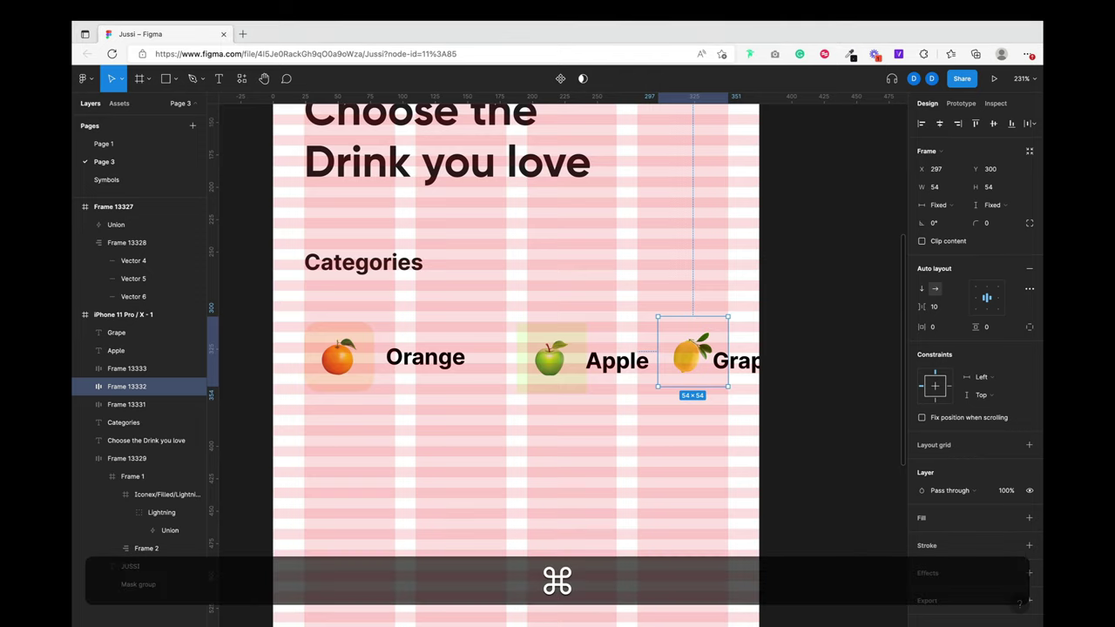
pyautogui.press('super+c')
pyautogui.press('super')
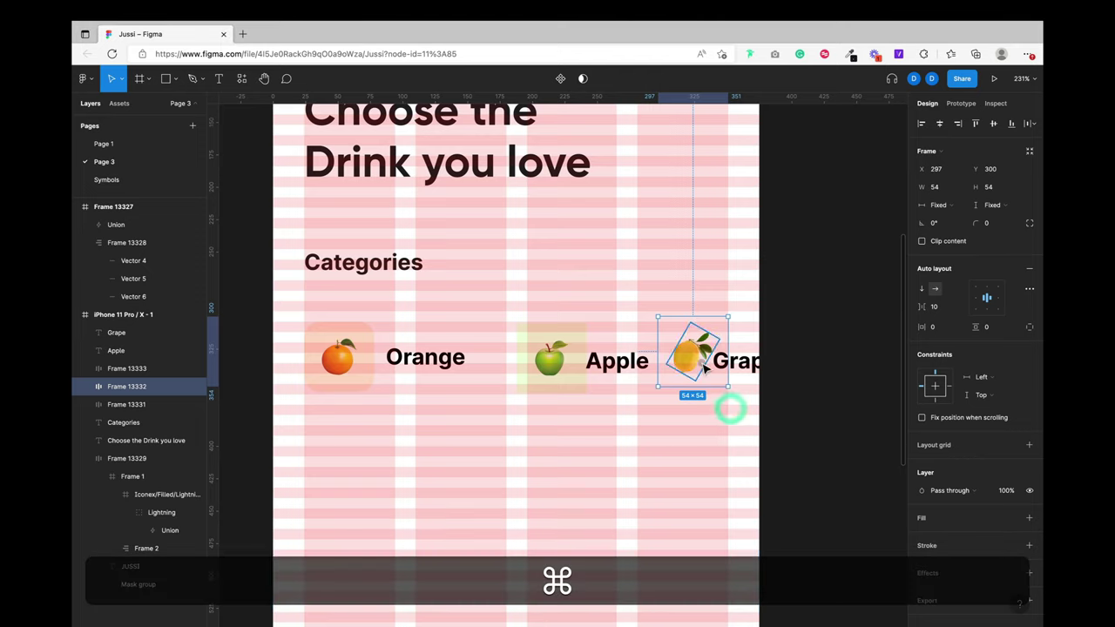
pyautogui.click(943, 517)
pyautogui.click(941, 537)
pyautogui.press('super+v')
pyautogui.press('super+Return')
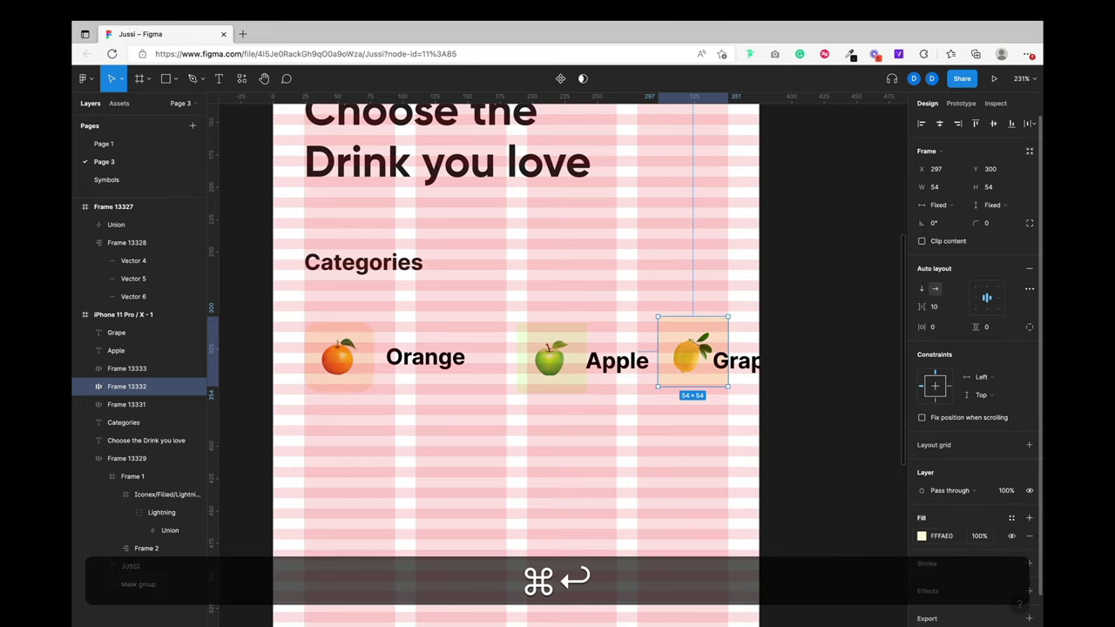
# Step: Hide the layout grids and look over the whole home screen design
pyautogui.press('shift')
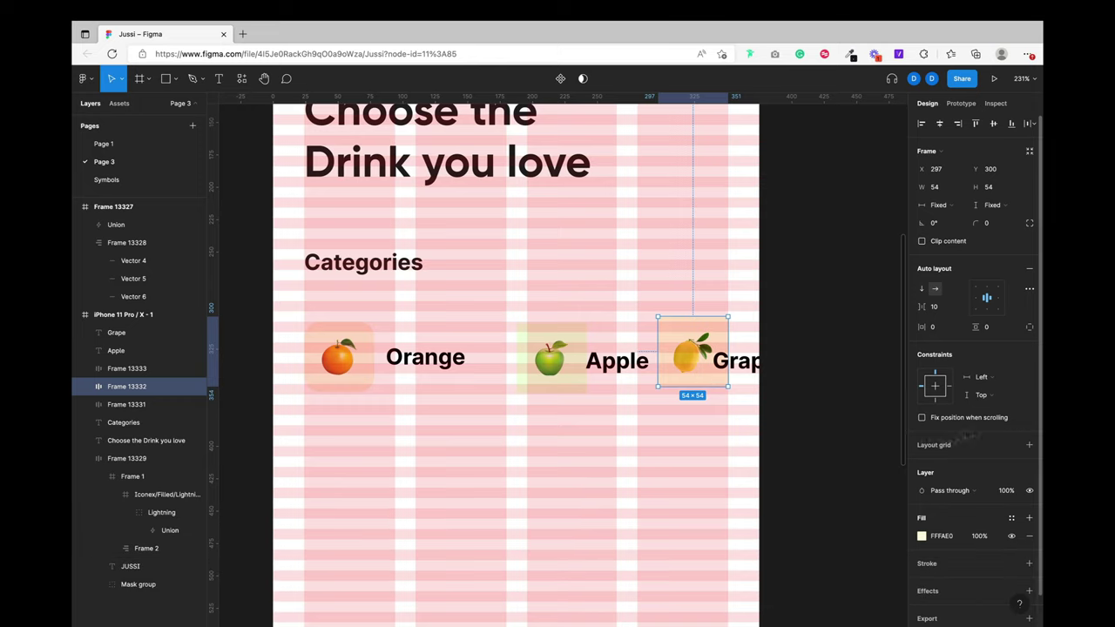
pyautogui.click(650, 408)
pyautogui.press('shift')
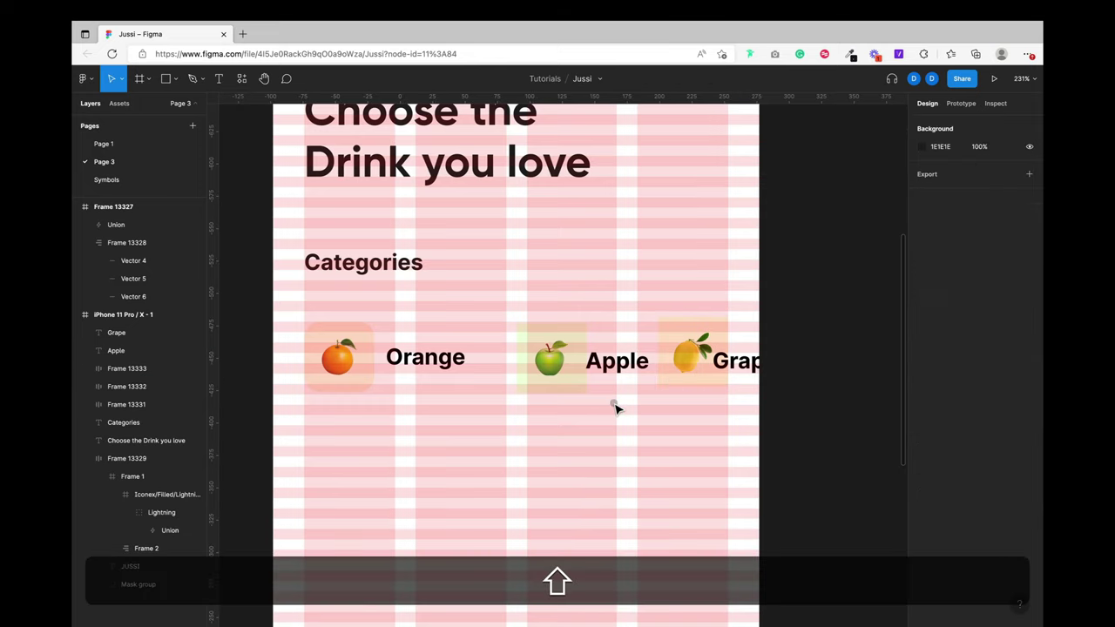
pyautogui.hotkey('shift', 'g')
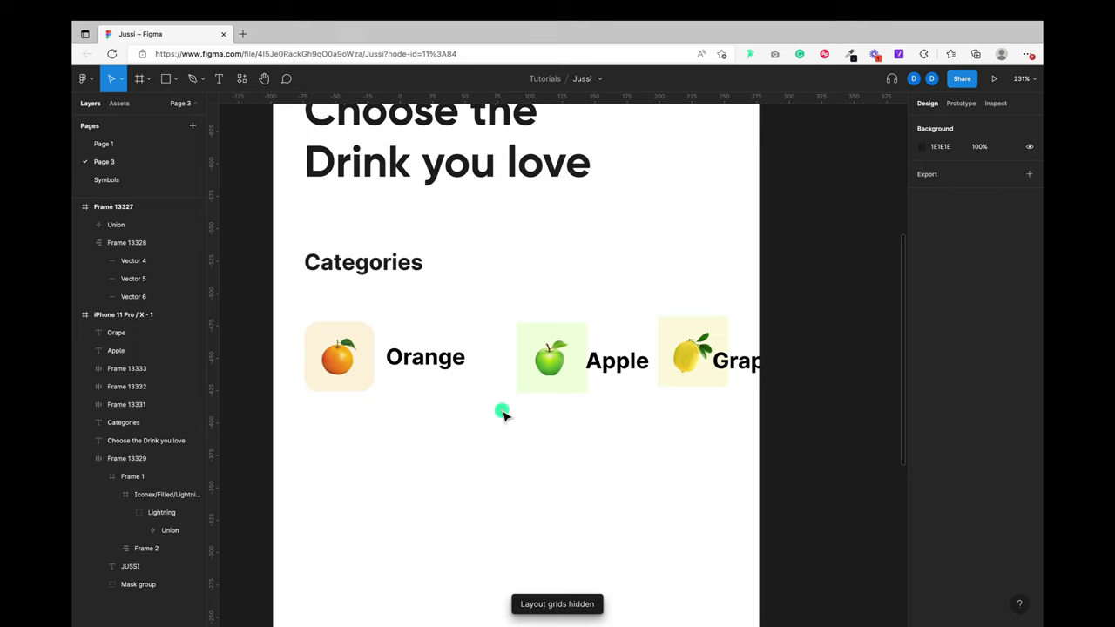
pyautogui.scroll(-5, 503, 414)
pyautogui.scroll(4, 505, 418)
pyautogui.keyDown('super'); pyautogui.click(515, 468); pyautogui.keyUp('super')
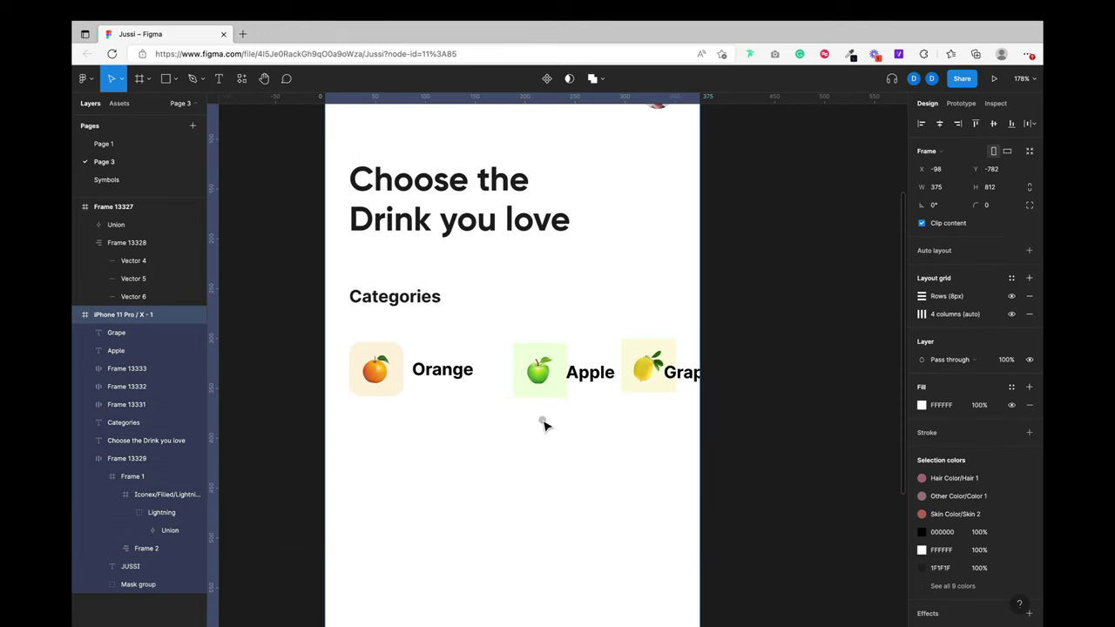
pyautogui.press('F2')
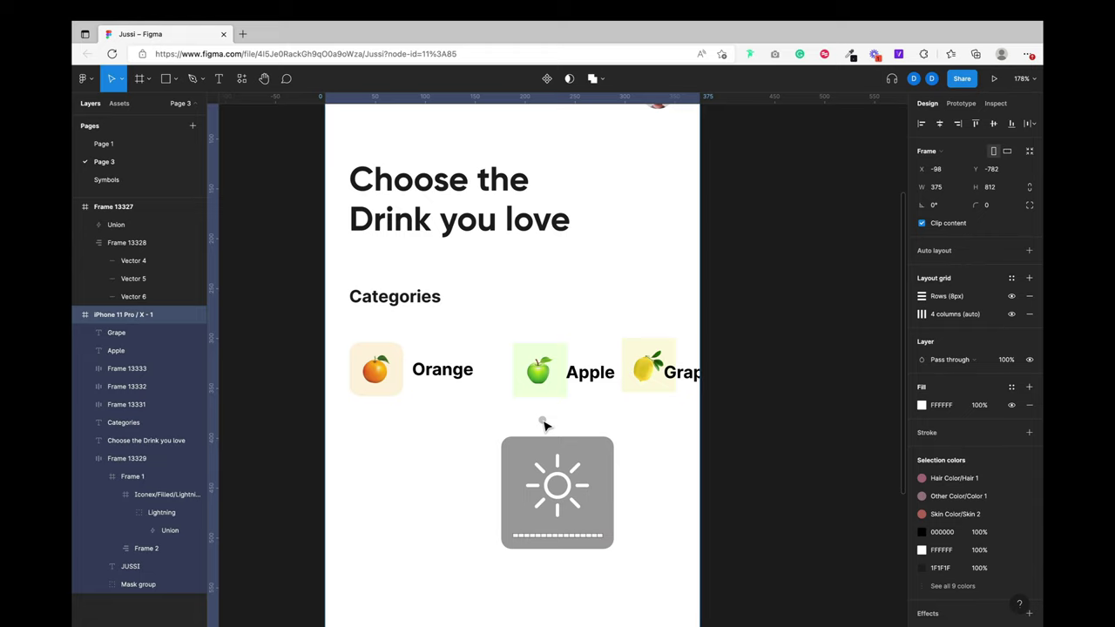
pyautogui.scroll(-5, 515, 474)
pyautogui.scroll(4, 515, 475)
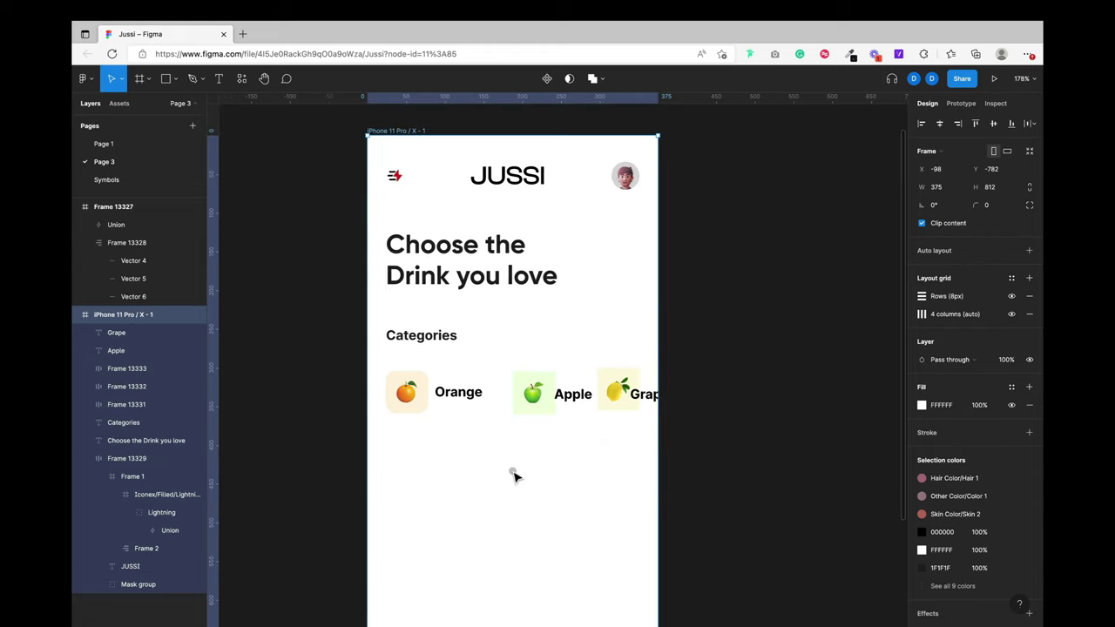
pyautogui.click(445, 457)
pyautogui.hscroll(2, 452, 453)
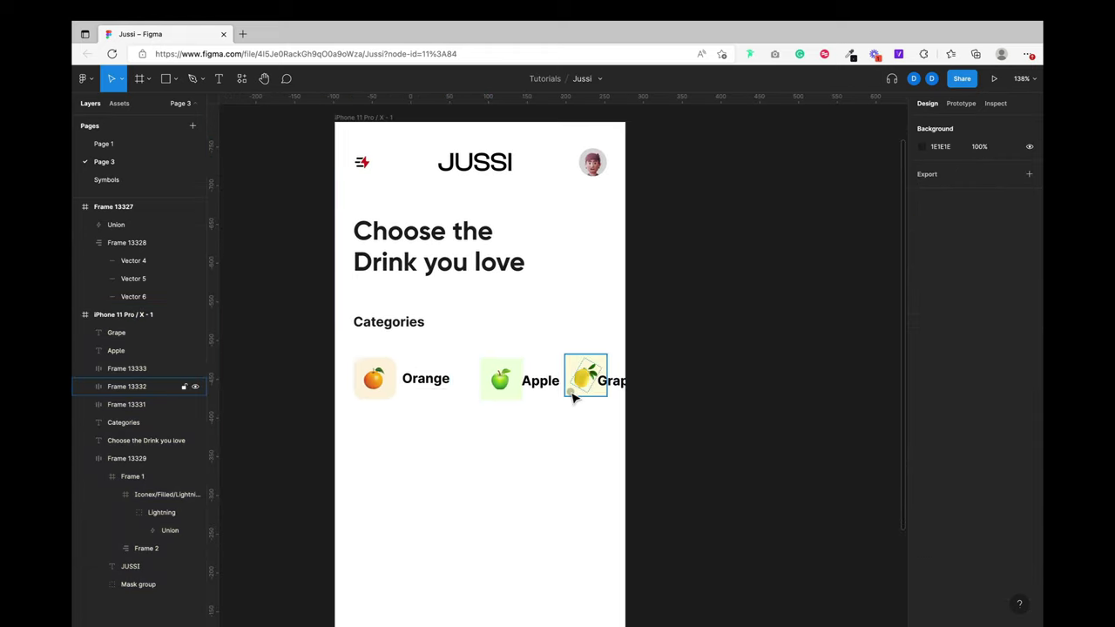
# Step: Round the corners of the apple's and the lemon's coloured frames with a radius of 12
pyautogui.scroll(3, 575, 394)
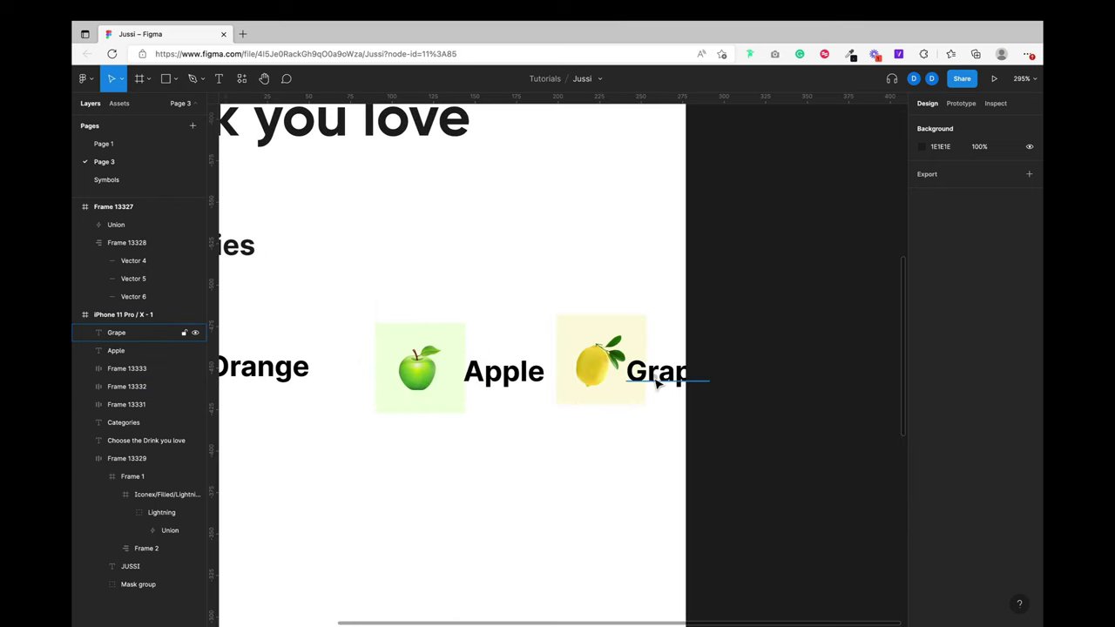
pyautogui.keyDown('shift'); pyautogui.click(597, 348); pyautogui.keyUp('shift')
pyautogui.keyDown('shift'); pyautogui.click(657, 375); pyautogui.keyUp('shift')
pyautogui.keyDown('shift'); pyautogui.click(424, 344); pyautogui.keyUp('shift')
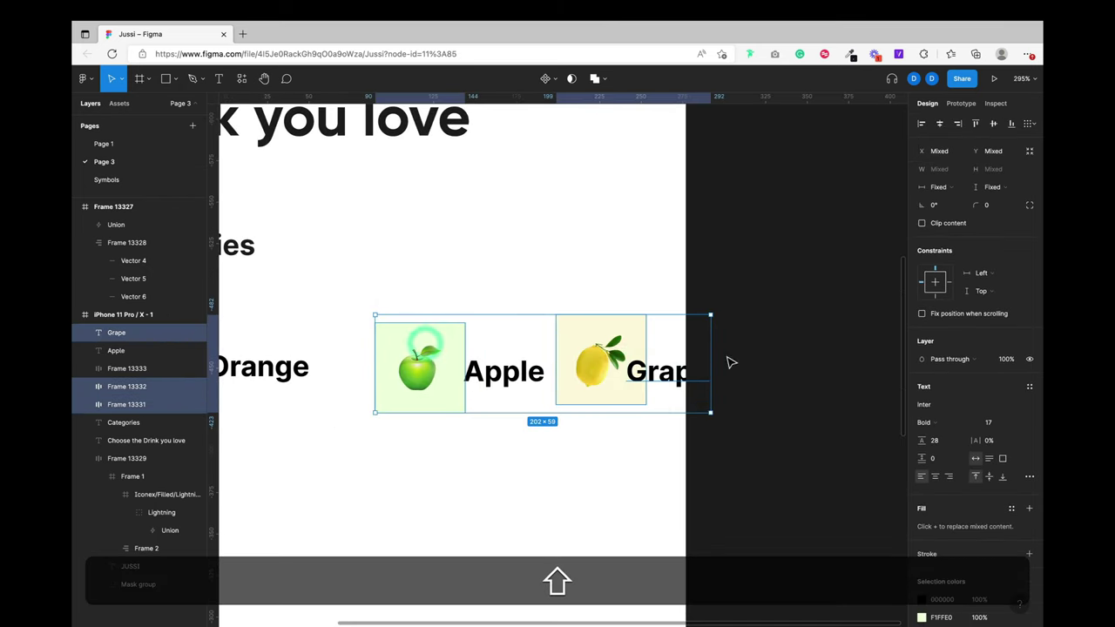
pyautogui.click(993, 205)
pyautogui.write('12')
pyautogui.press('Return')
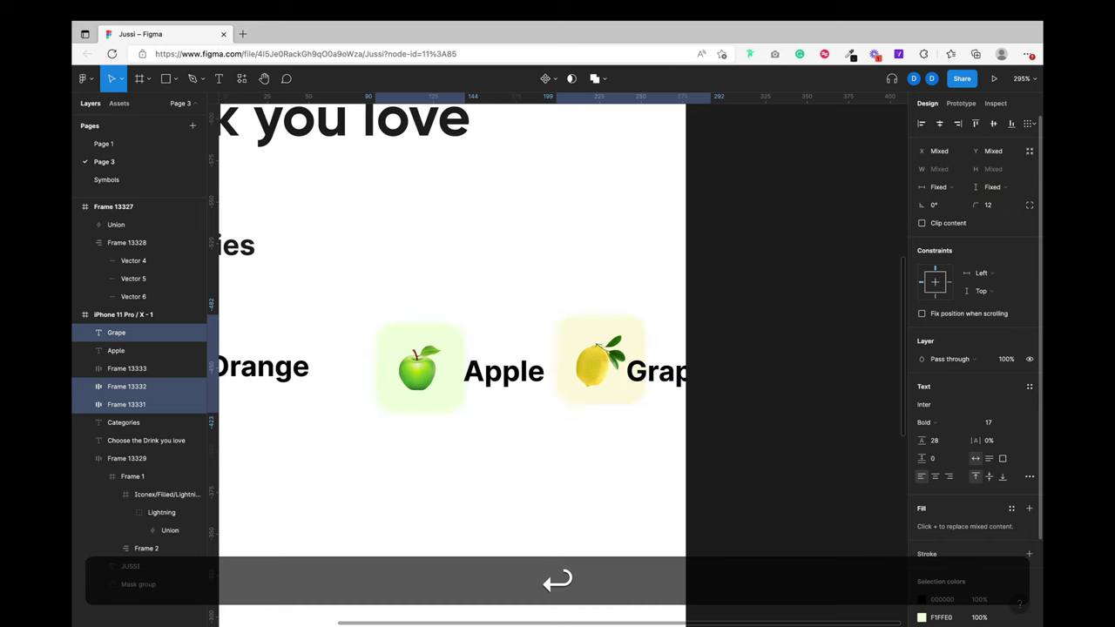
# Step: Combine the apple's frame with its label in an auto layout, and the lemon's frame with the Grape label in another
pyautogui.hscroll(-5, 664, 311)
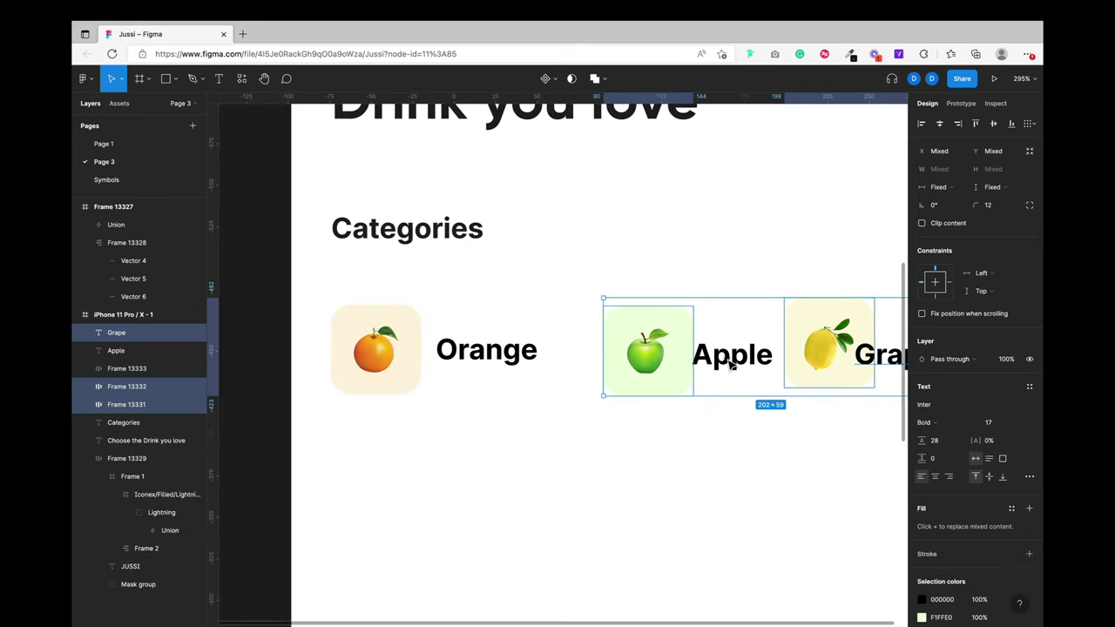
pyautogui.hotkey('shift', 'a')
pyautogui.click(831, 348)
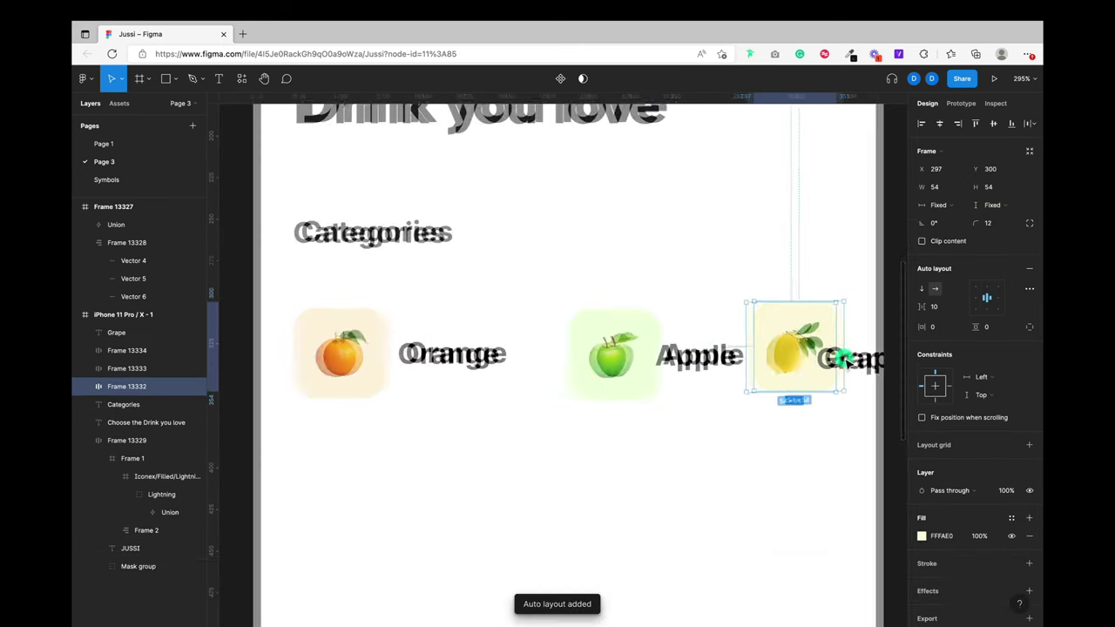
pyautogui.keyDown('shift'); pyautogui.click(844, 362); pyautogui.keyUp('shift')
pyautogui.hotkey('shift', 'a')
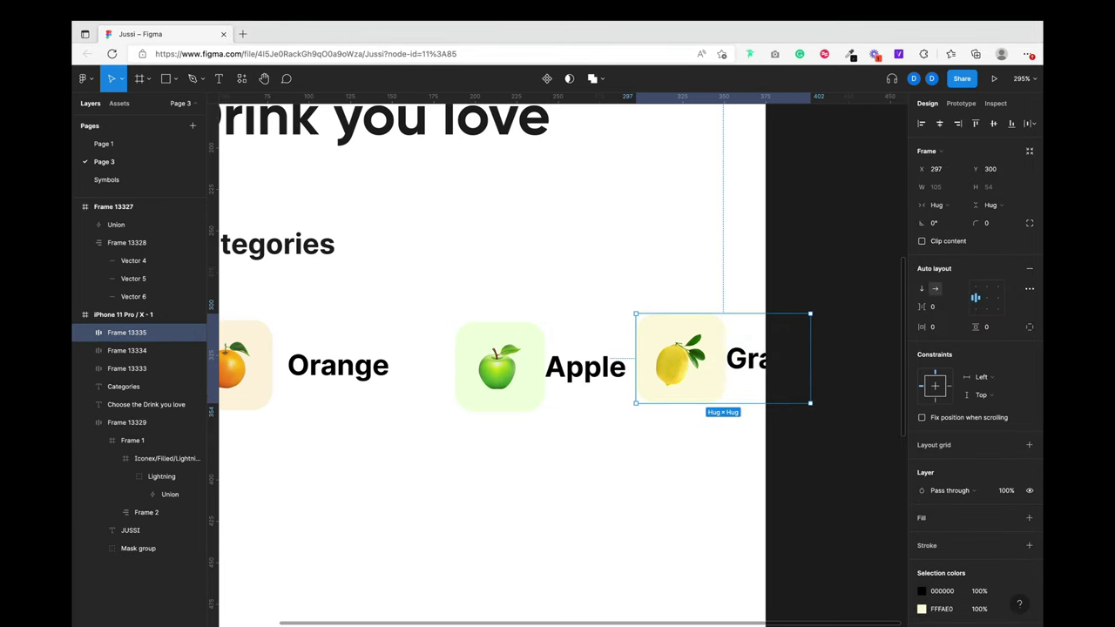
# Step: Set the spacing between the orange's frame and its label to 12
pyautogui.hscroll(-5, 662, 421)
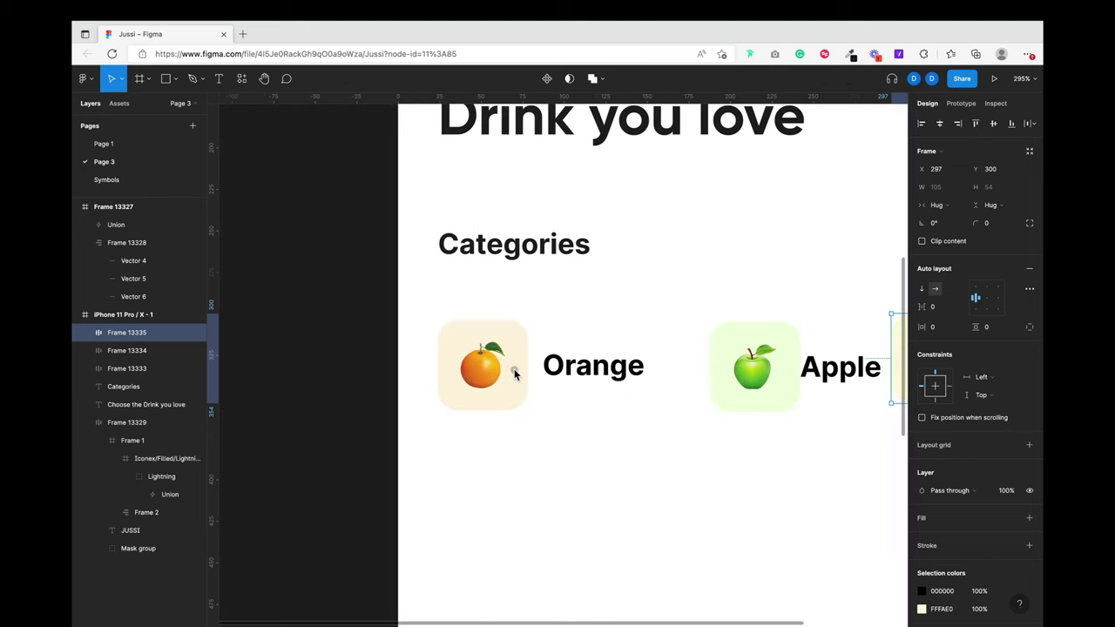
pyautogui.click(514, 373)
pyautogui.click(605, 323)
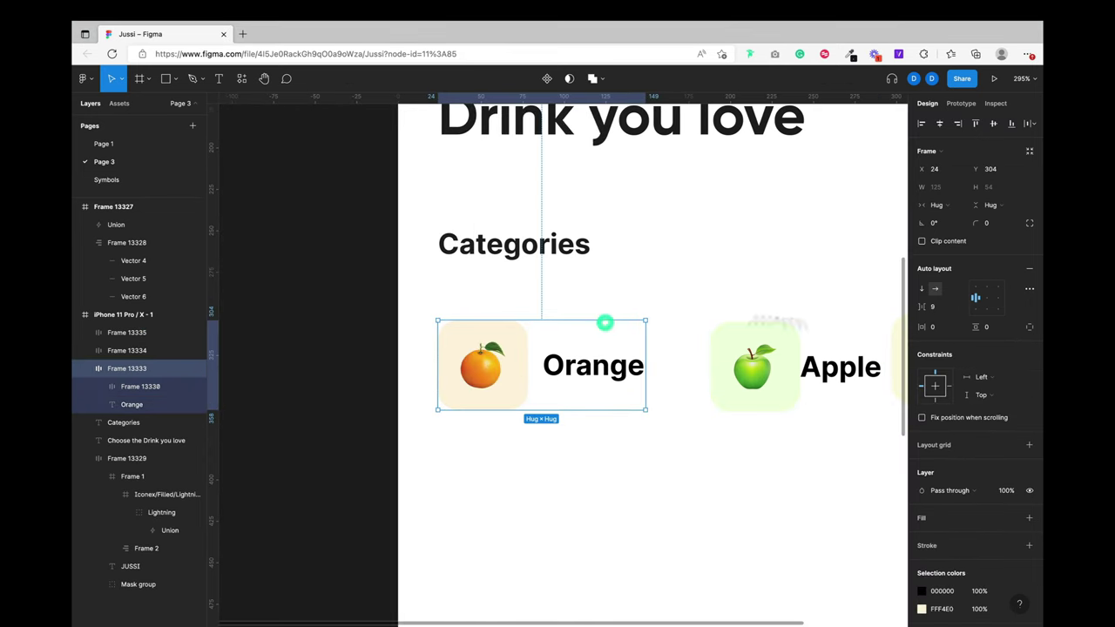
pyautogui.click(949, 310)
pyautogui.write('12')
pyautogui.press('Return')
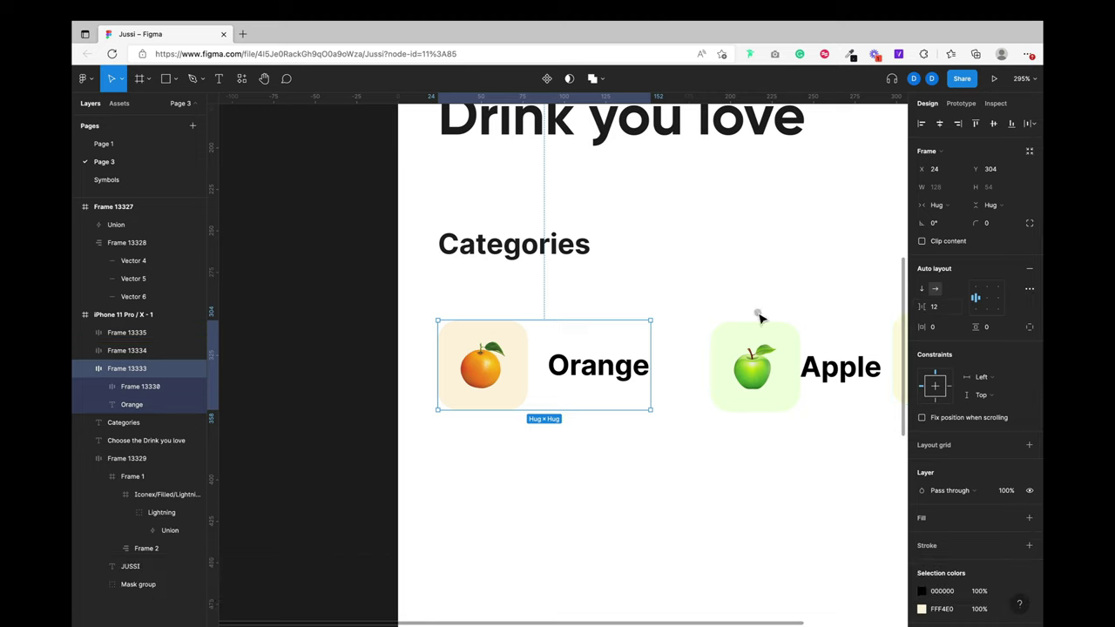
# Step: Set the spacing between the apple's frame and its label to 12
pyautogui.hscroll(3, 758, 318)
pyautogui.click(649, 312)
pyautogui.click(935, 307)
pyautogui.write('12')
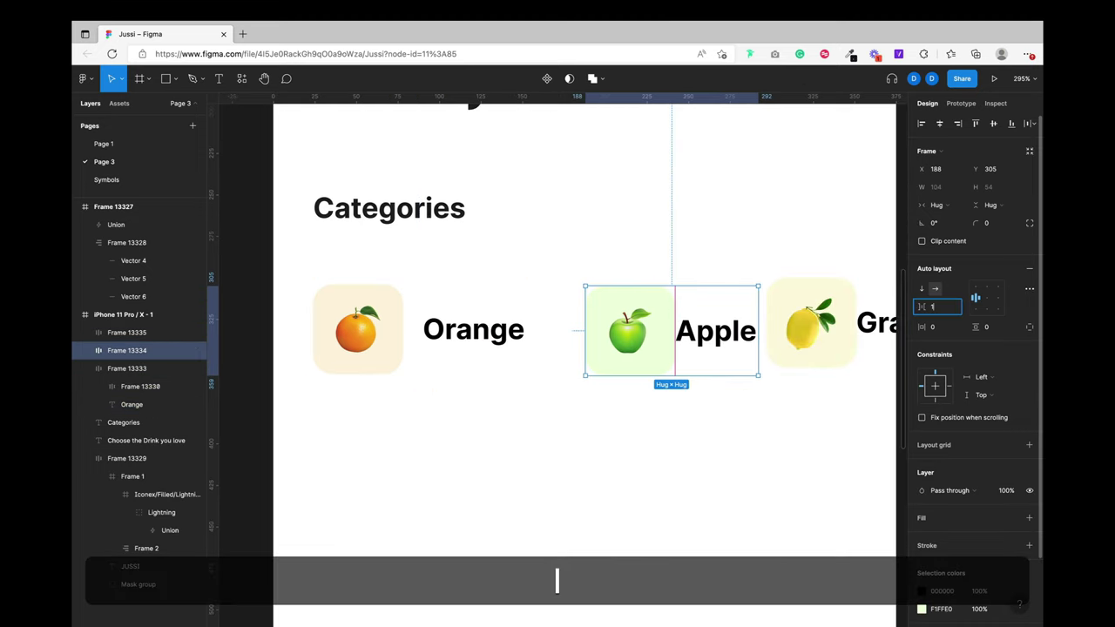
pyautogui.press('Return')
# Step: Set the spacing between the lemon's frame and the Grape label to 12
pyautogui.hscroll(2, 648, 375)
pyautogui.hscroll(1, 648, 374)
pyautogui.click(675, 331)
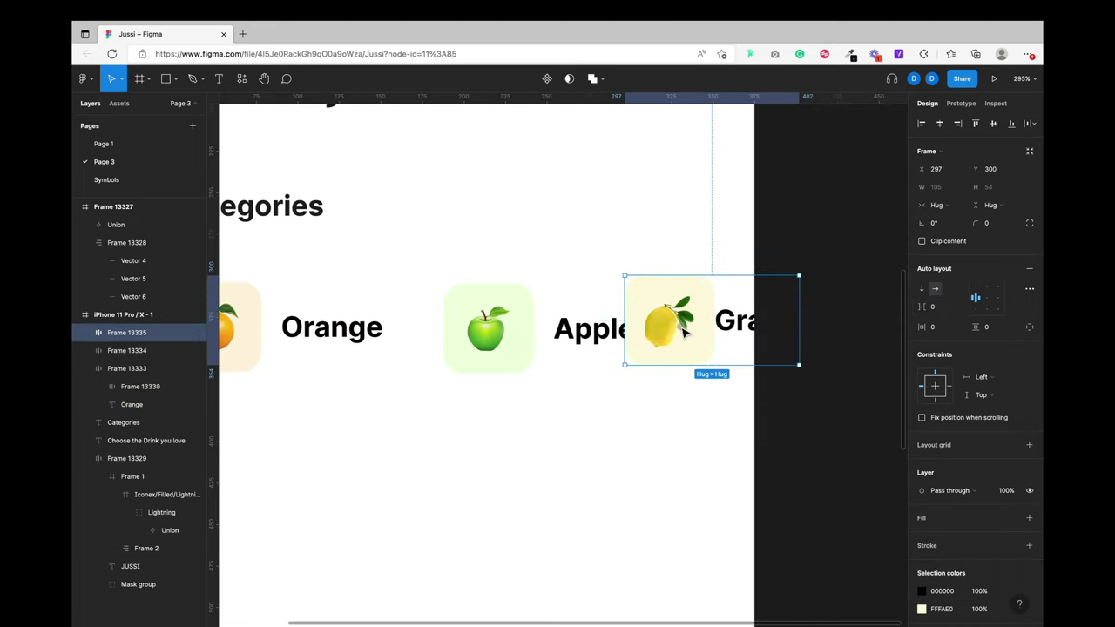
pyautogui.click(935, 307)
pyautogui.write('12')
pyautogui.press('Return')
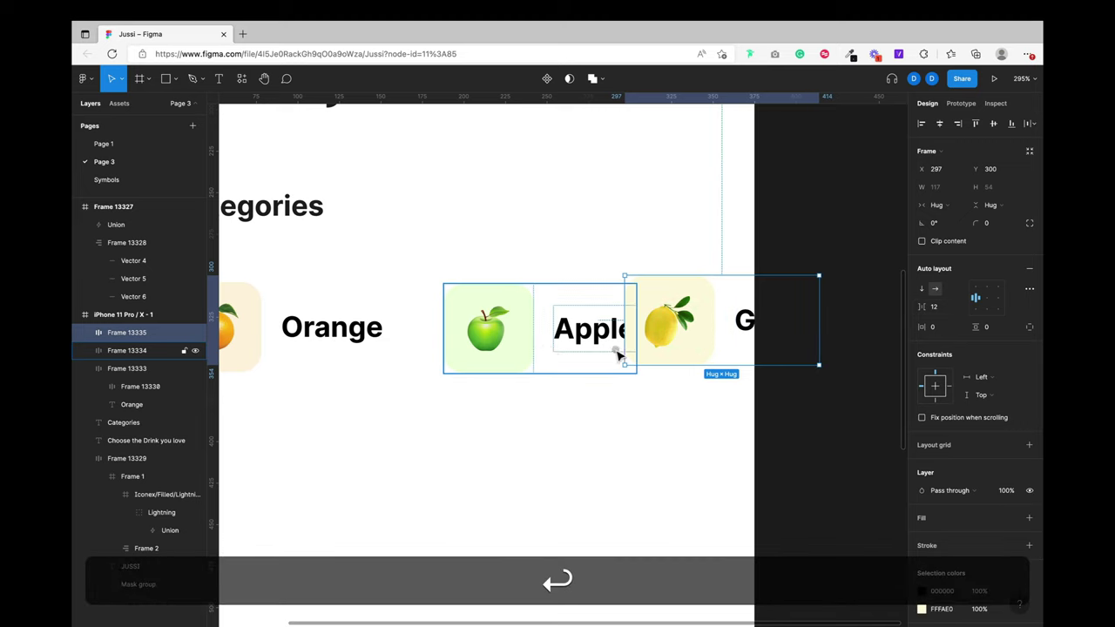
# Step: Try to tidy up the arrangement of the orange, apple and lemon category items
pyautogui.keyDown('shift'); pyautogui.click(543, 341); pyautogui.keyUp('shift')
pyautogui.keyDown('shift'); pyautogui.click(351, 336); pyautogui.keyUp('shift')
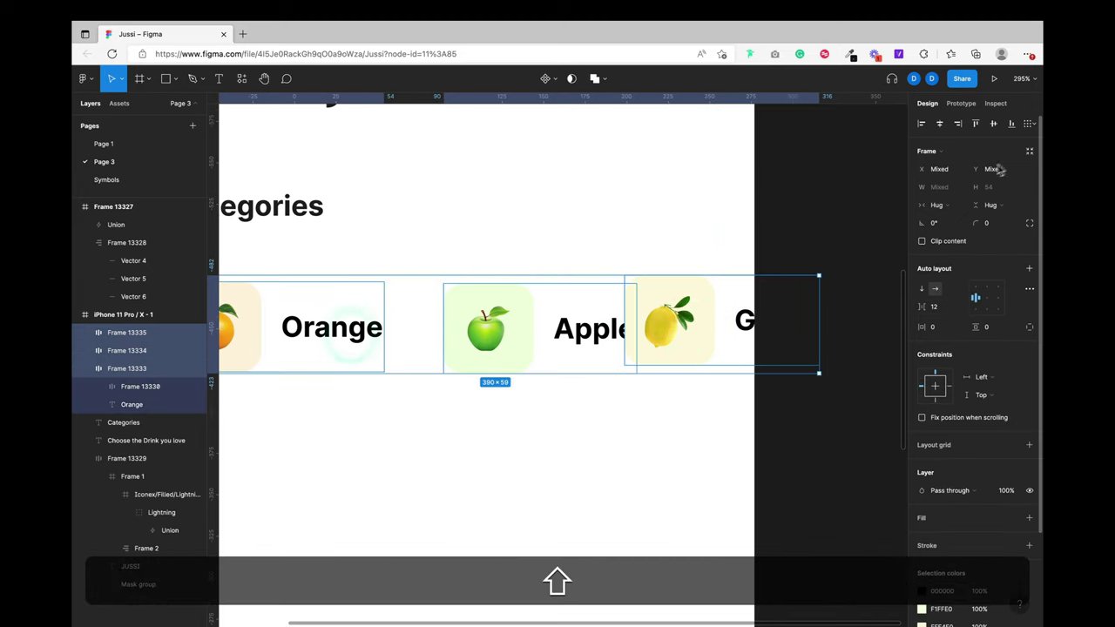
pyautogui.click(1029, 123)
pyautogui.click(962, 146)
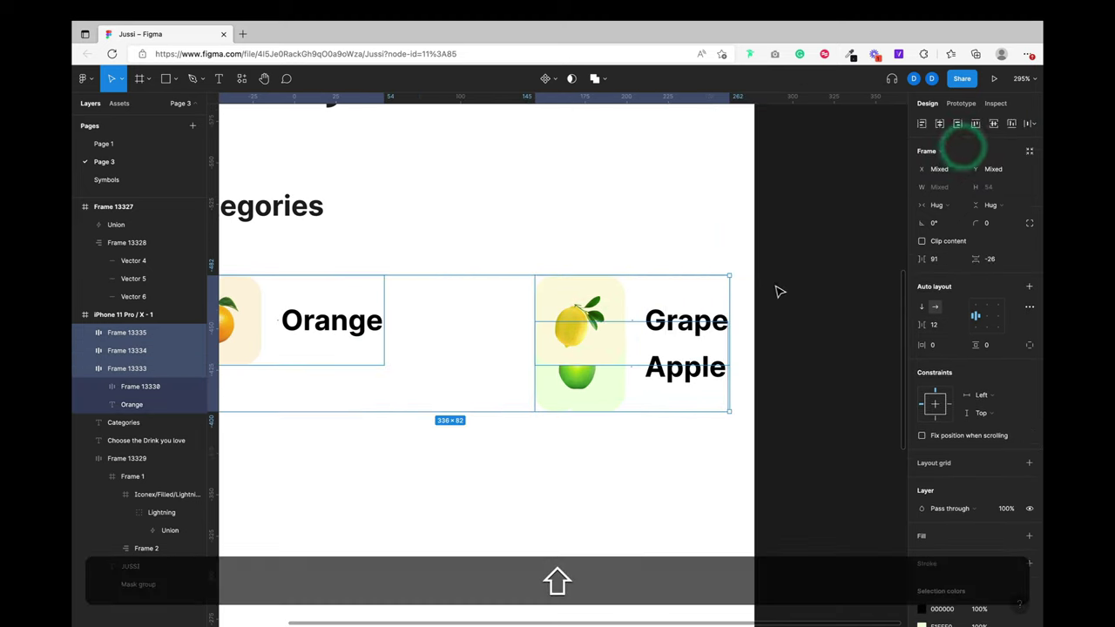
pyautogui.press('shift+super+z')
# Step: Combine the three selected category items in one horizontal auto layout
pyautogui.hotkey('shift', 'a')
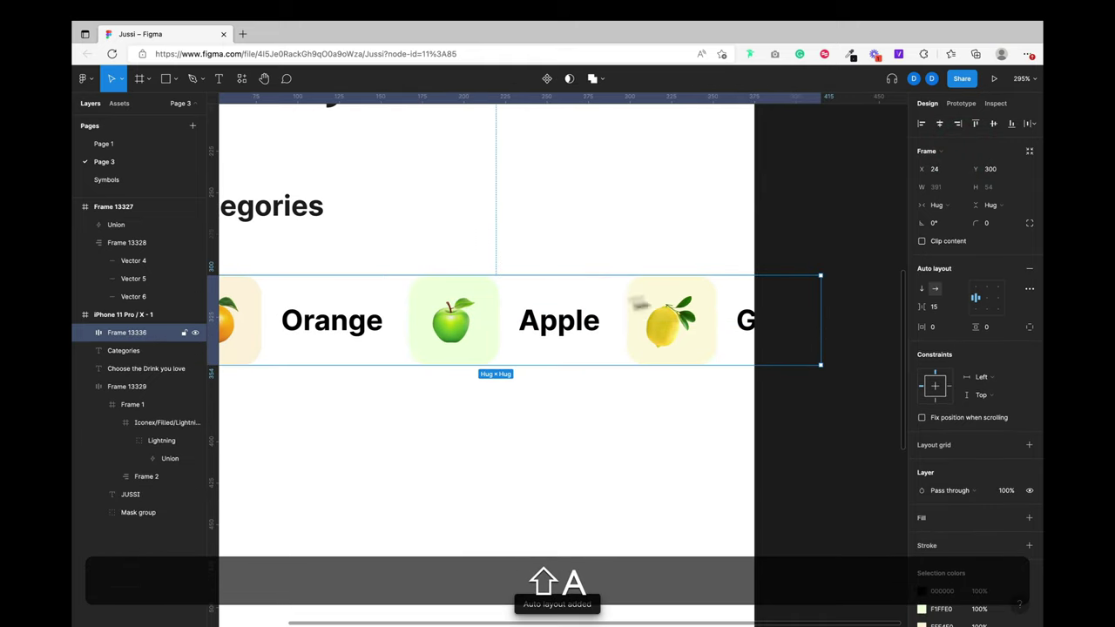
pyautogui.scroll(-5, 693, 305)
pyautogui.press('alt')
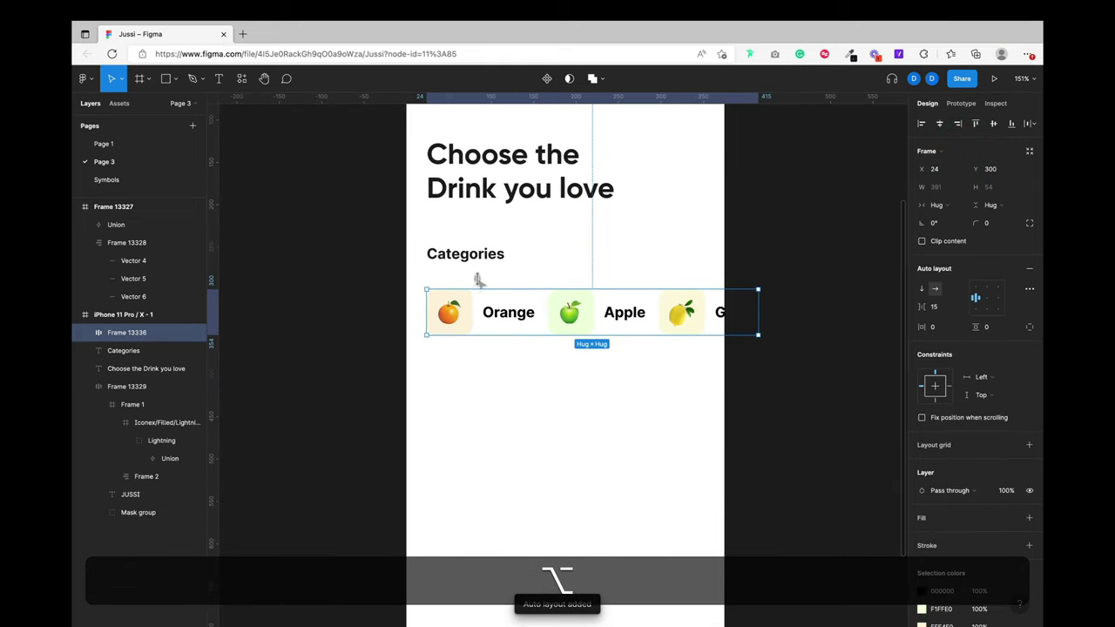
# Step: Show the layout grids and move the category row down onto the row grid at Y 304
pyautogui.click(612, 258)
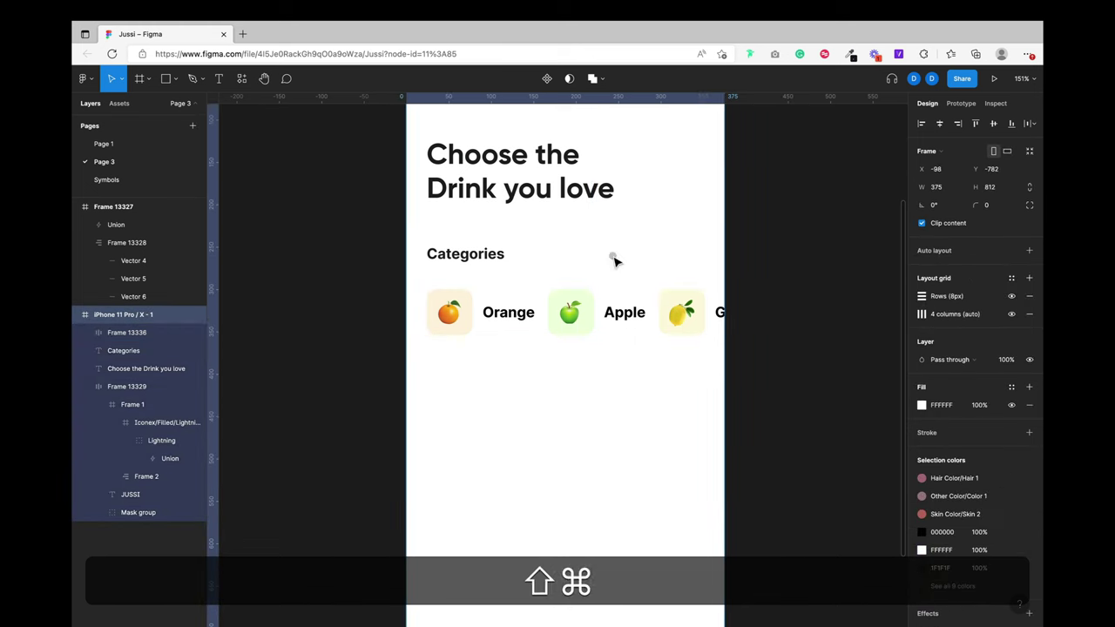
pyautogui.press('super+shift+g')
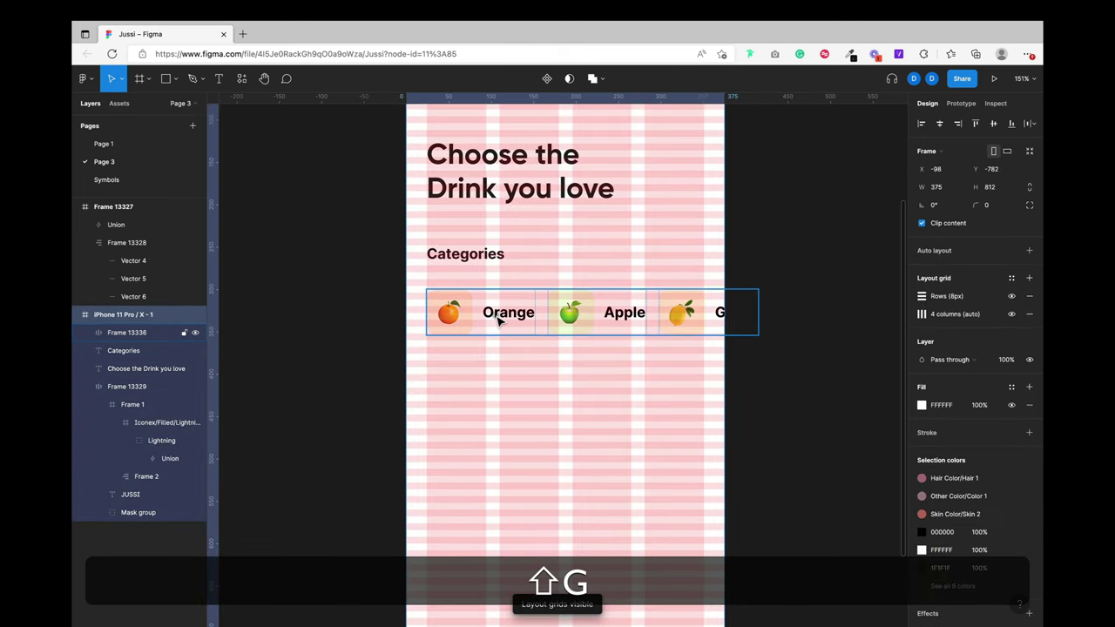
pyautogui.scroll(5, 459, 302)
pyautogui.click(442, 303)
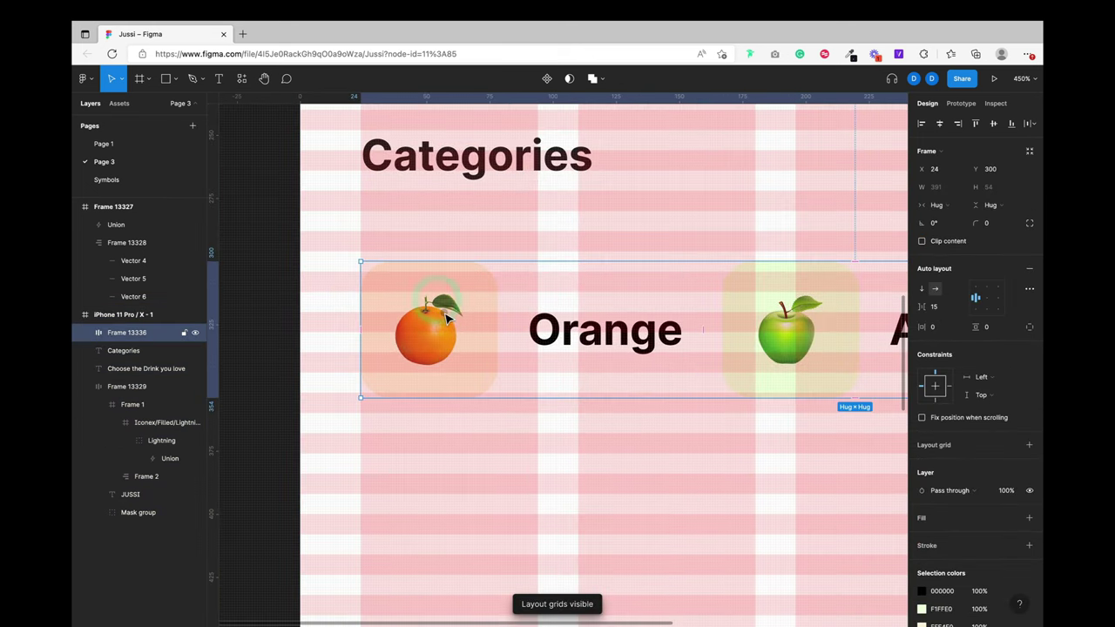
pyautogui.moveTo(445, 318); pyautogui.dragTo(444, 324)
pyautogui.hscroll(2, 444, 324)
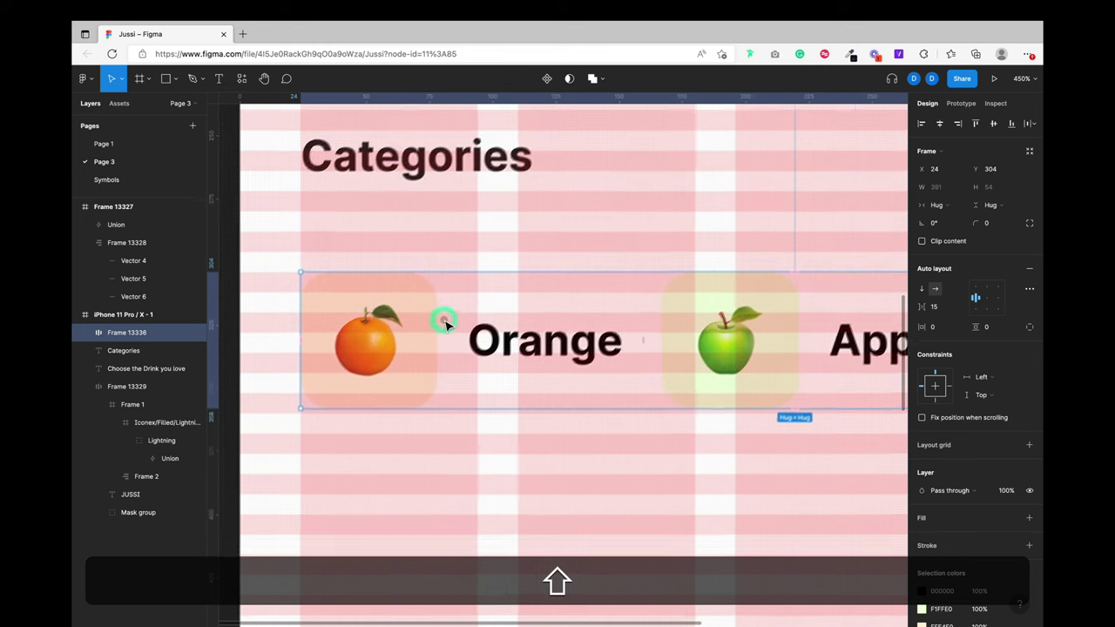
# Step: Move the category row up to Y 296, closer to the Categories heading
pyautogui.hscroll(5, 445, 324)
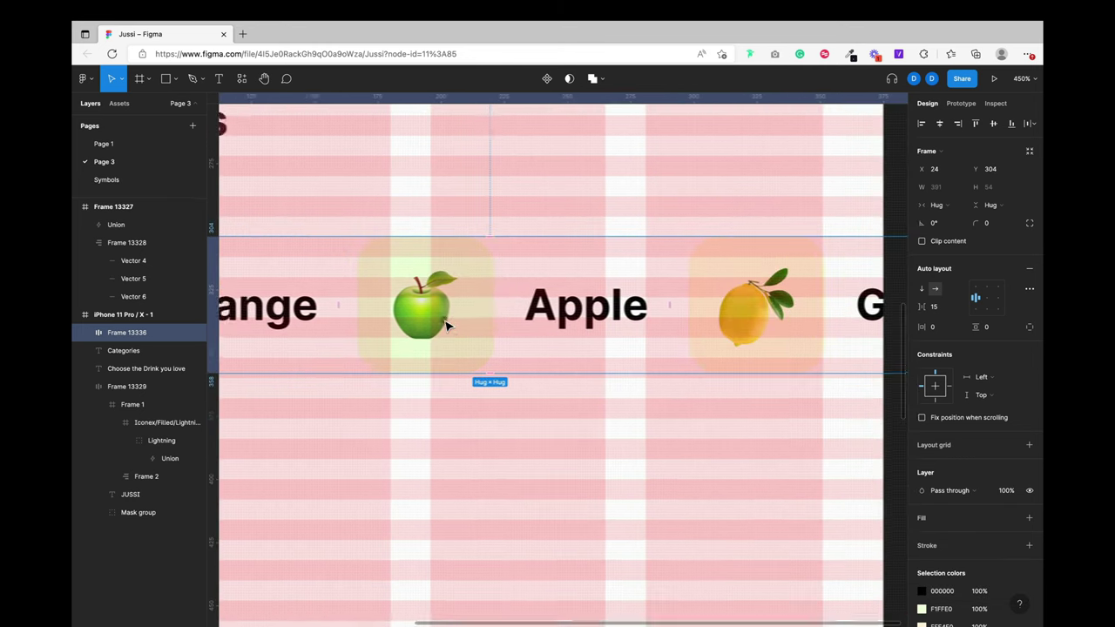
pyautogui.hscroll(-7, 447, 322)
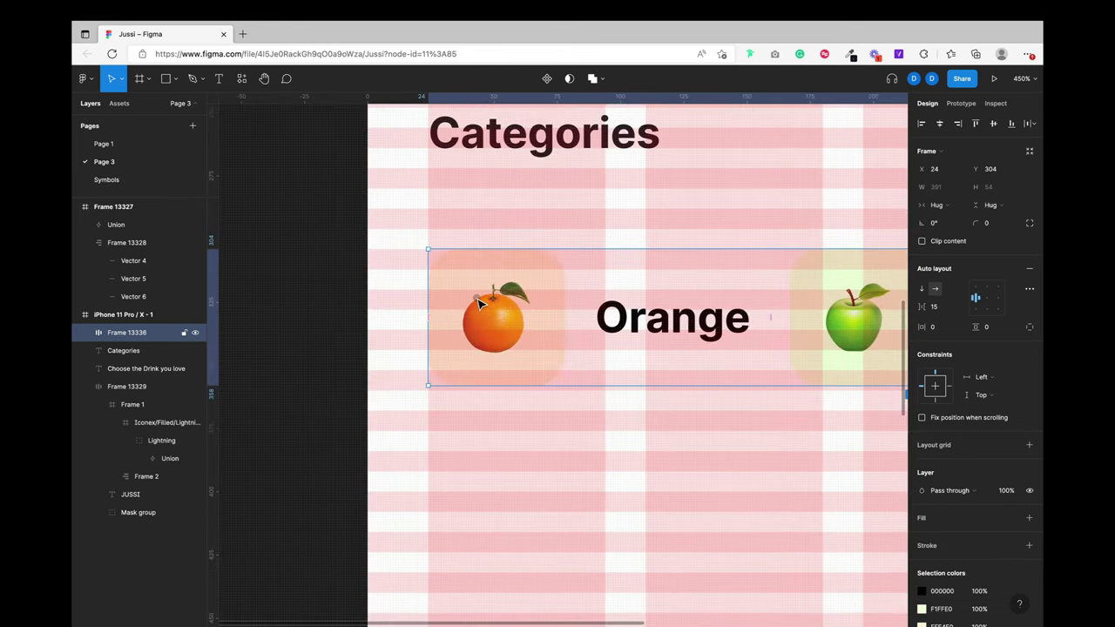
pyautogui.moveTo(478, 300); pyautogui.dragTo(480, 278)
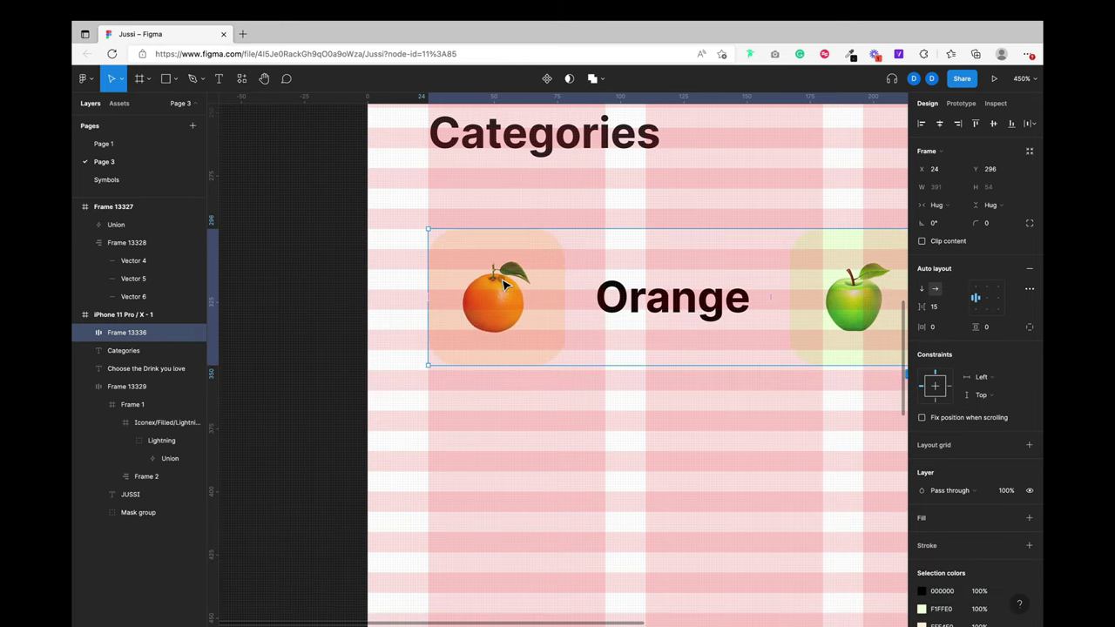
pyautogui.doubleClick(500, 282)
pyautogui.doubleClick(503, 284)
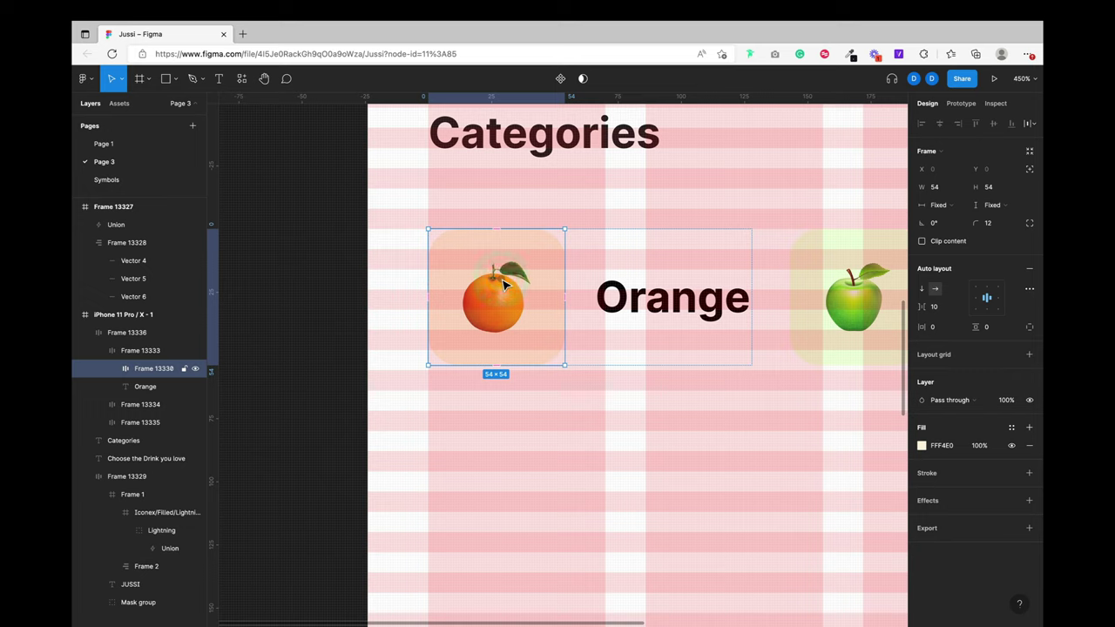
pyautogui.click(539, 186)
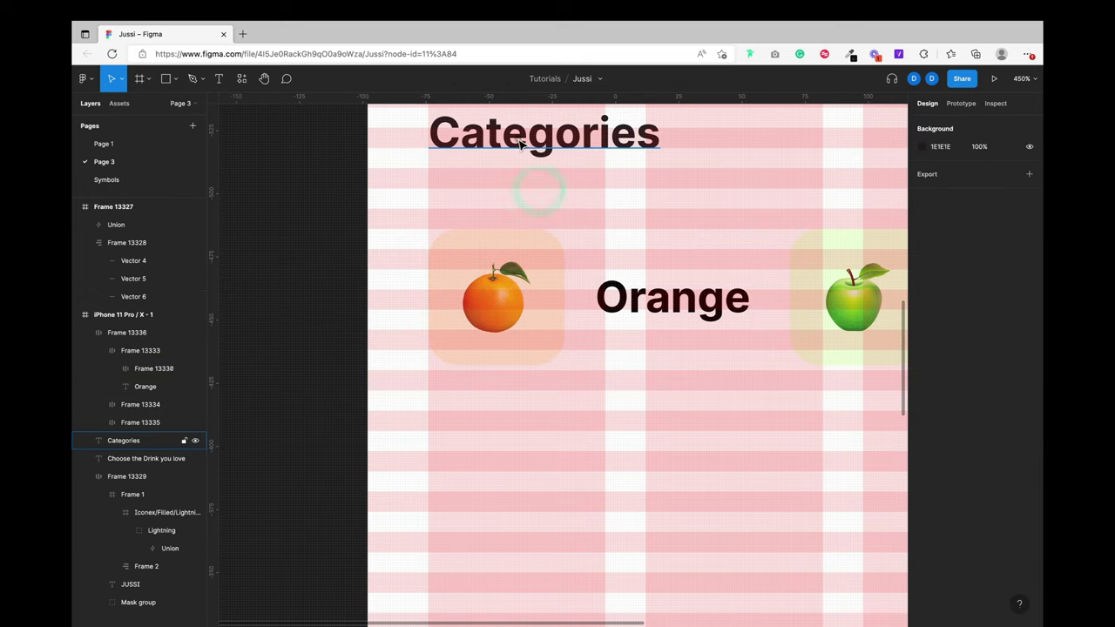
# Step: Move the category row down to Y 304, checking its spacing below the Categories heading
pyautogui.click(516, 136)
pyautogui.click(525, 194)
pyautogui.click(527, 263)
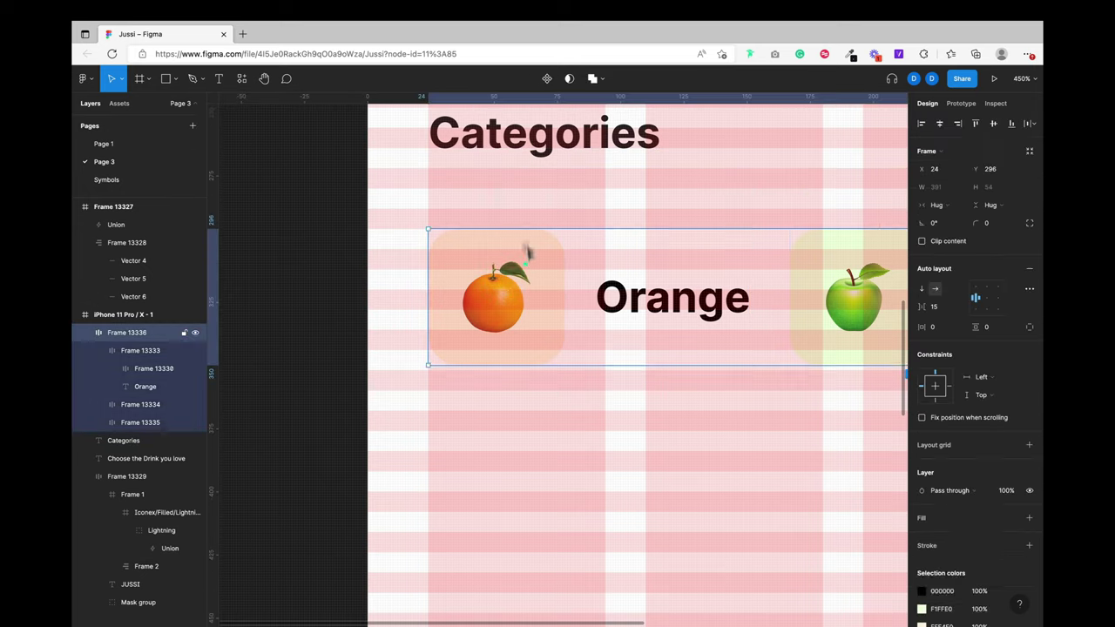
pyautogui.press('alt')
pyautogui.hscroll(2, 533, 133)
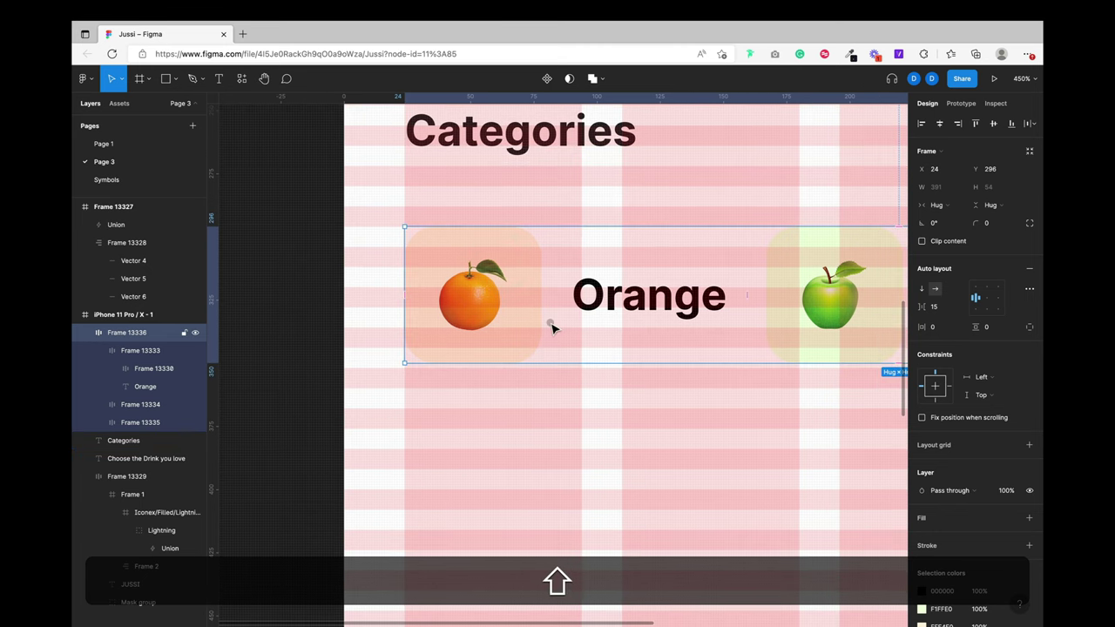
pyautogui.hotkey('shift', 'Down')
pyautogui.press('alt')
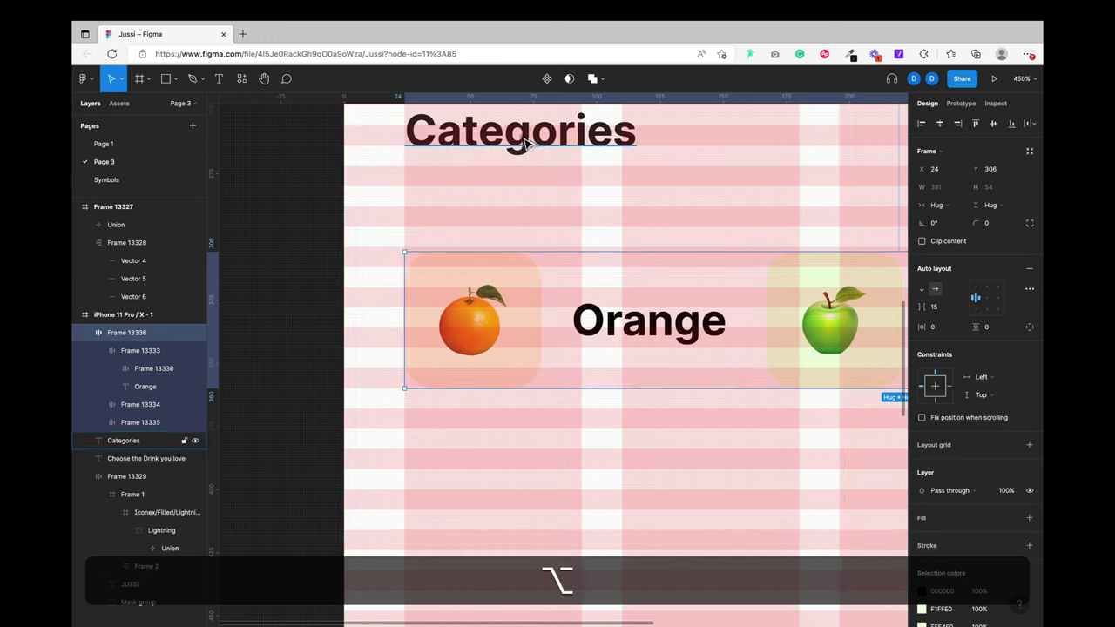
pyautogui.hotkey('alt', 'shift', 'Down')
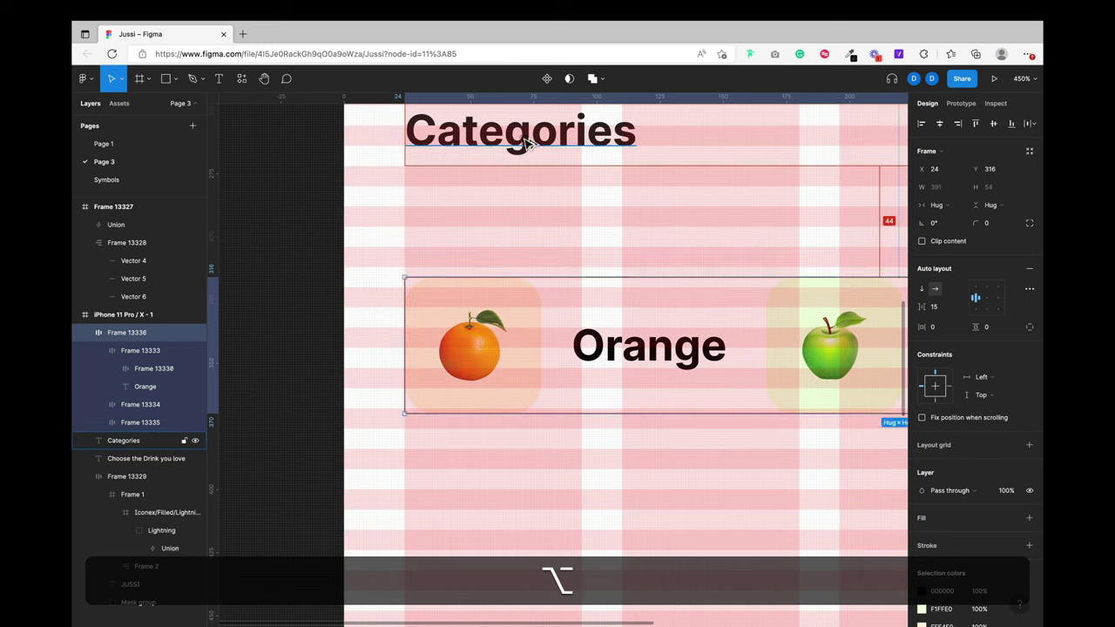
pyautogui.hotkey('alt', 'shift', 'Up')
pyautogui.hotkey('alt', 'Up')
pyautogui.hotkey('alt', 'Up')
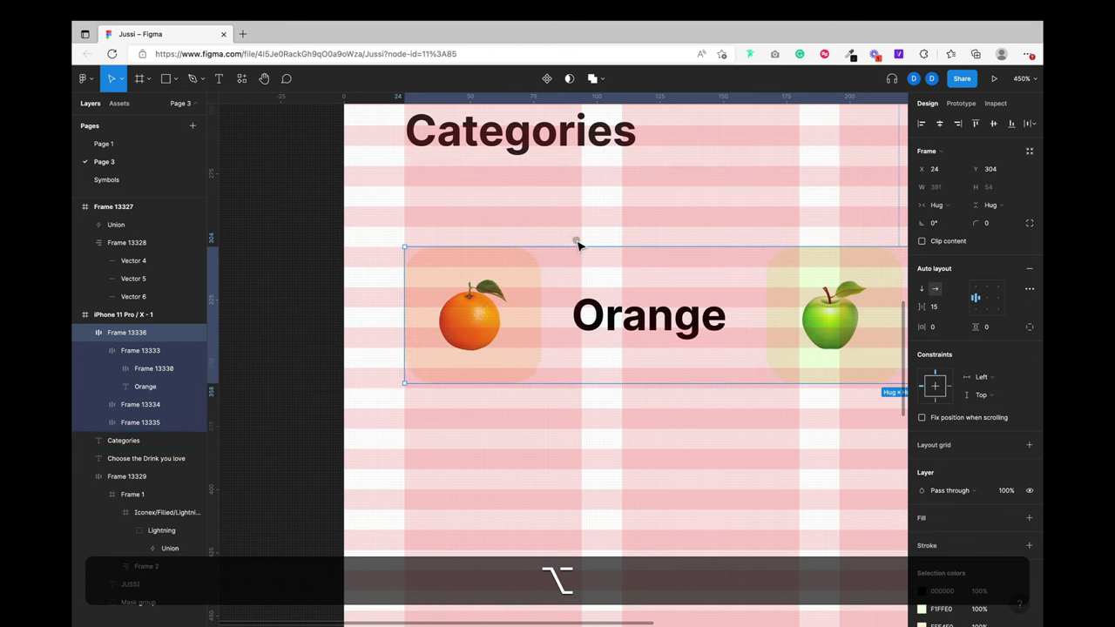
# Step: Set the height of the orange item's coloured tile to 56 in the category row
pyautogui.hscroll(10, 578, 244)
pyautogui.hscroll(-2, 577, 244)
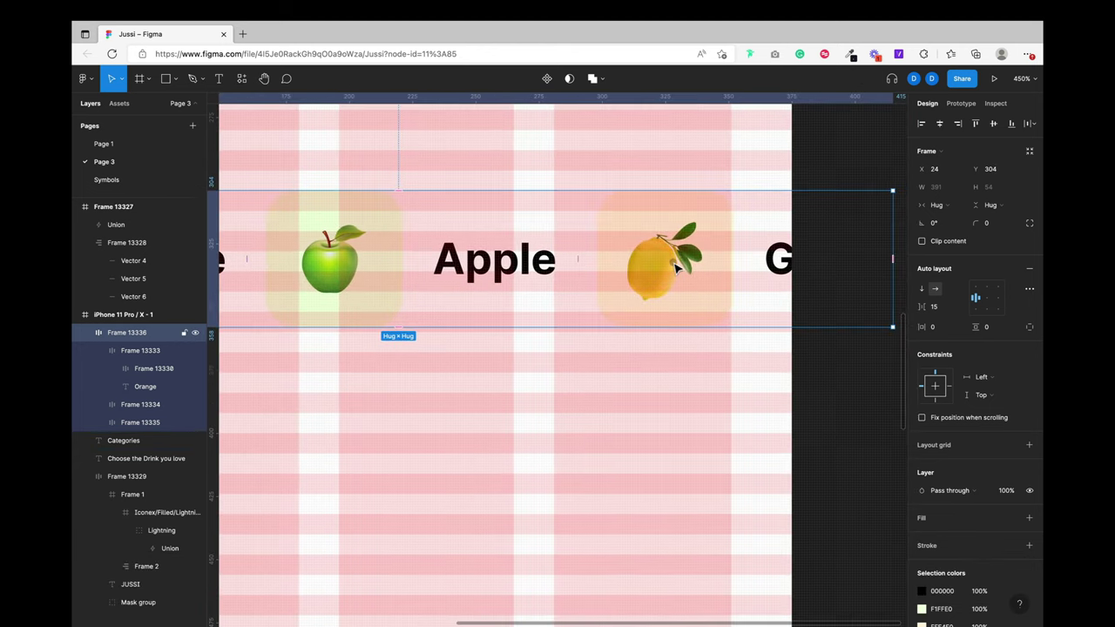
pyautogui.hscroll(-10, 684, 261)
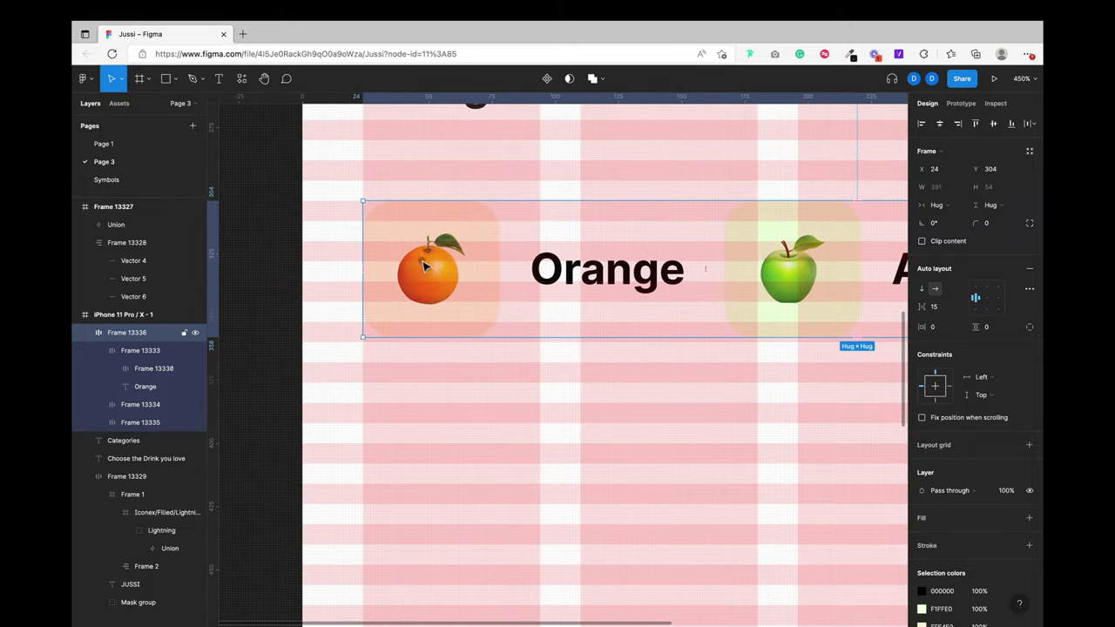
pyautogui.click(467, 219)
pyautogui.click(468, 219)
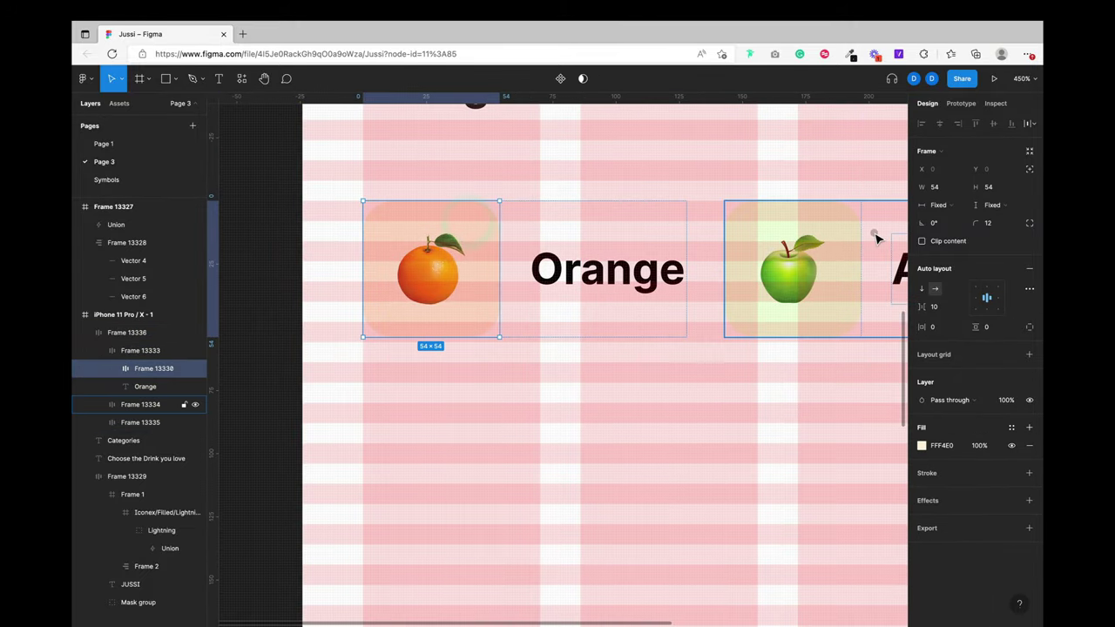
pyautogui.press('Right')
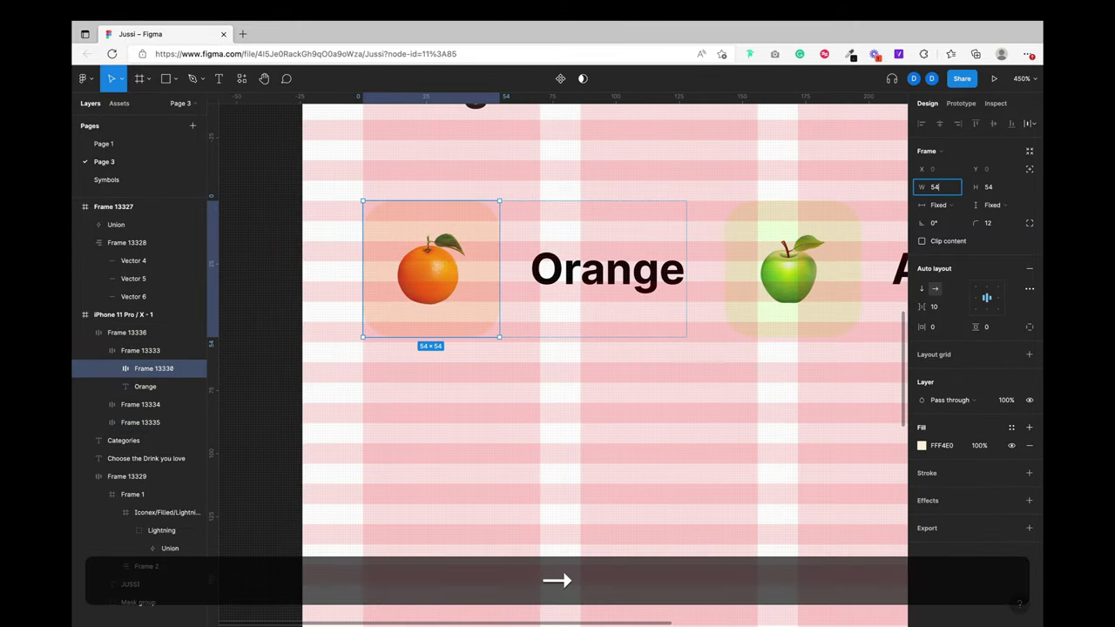
pyautogui.press('Return')
pyautogui.press('super+z')
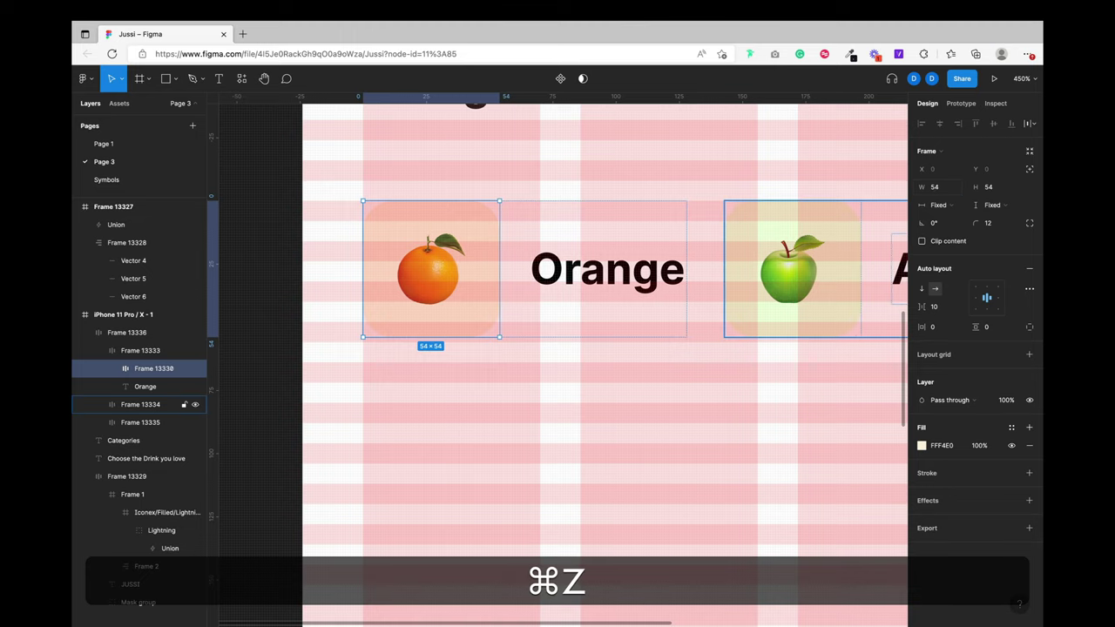
pyautogui.click(993, 186)
pyautogui.write('56')
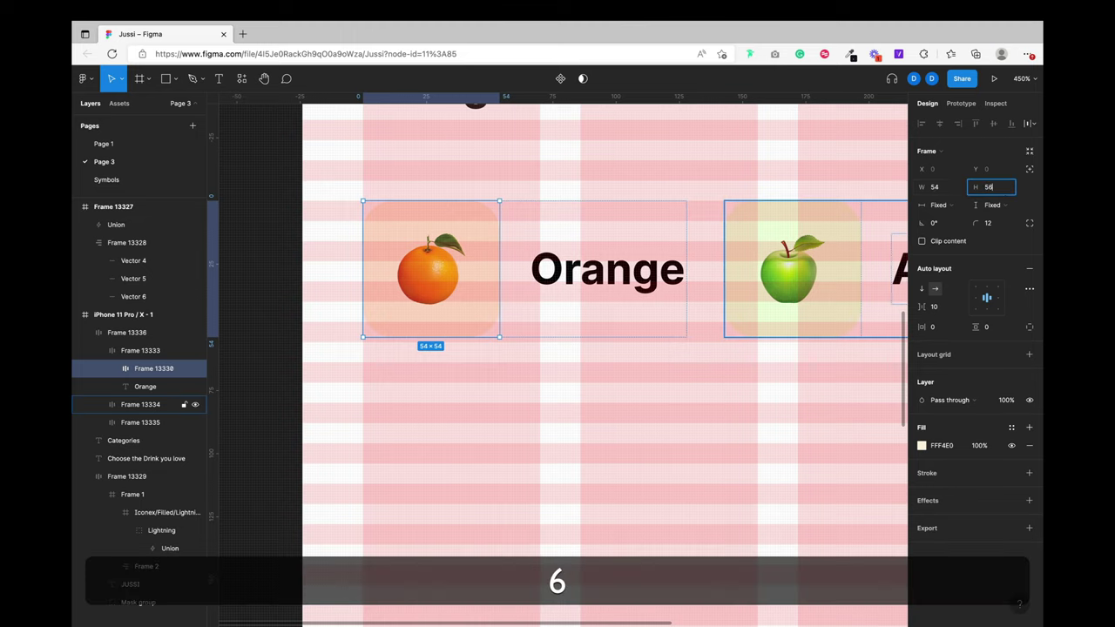
pyautogui.press('Return')
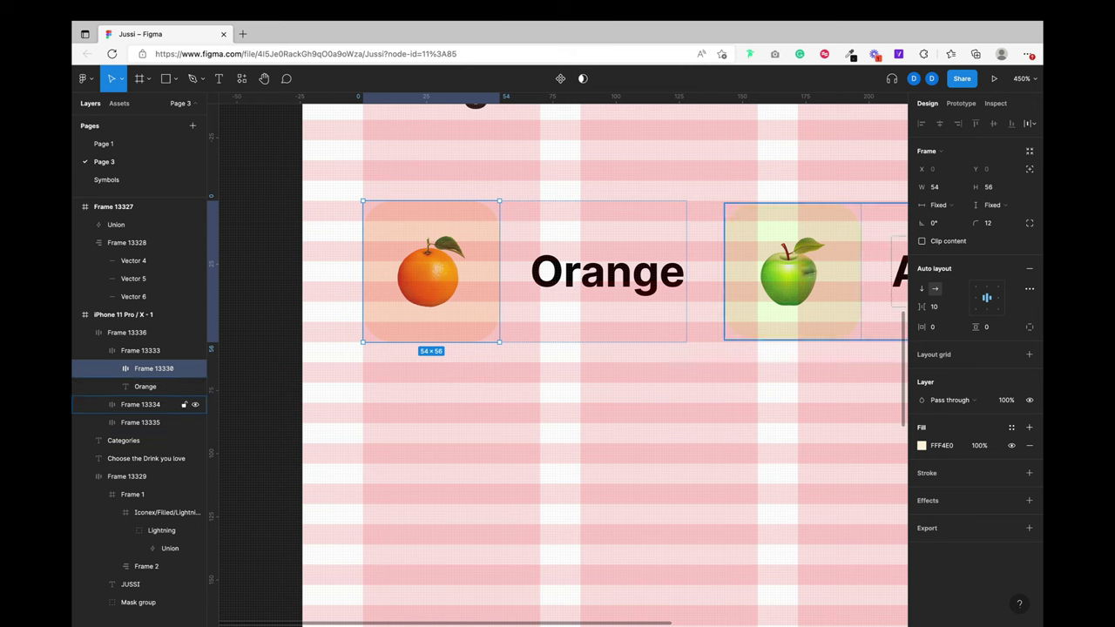
# Step: Set the height of the green apple tile to 56
pyautogui.click(834, 229)
pyautogui.click(834, 229)
pyautogui.hscroll(3, 834, 231)
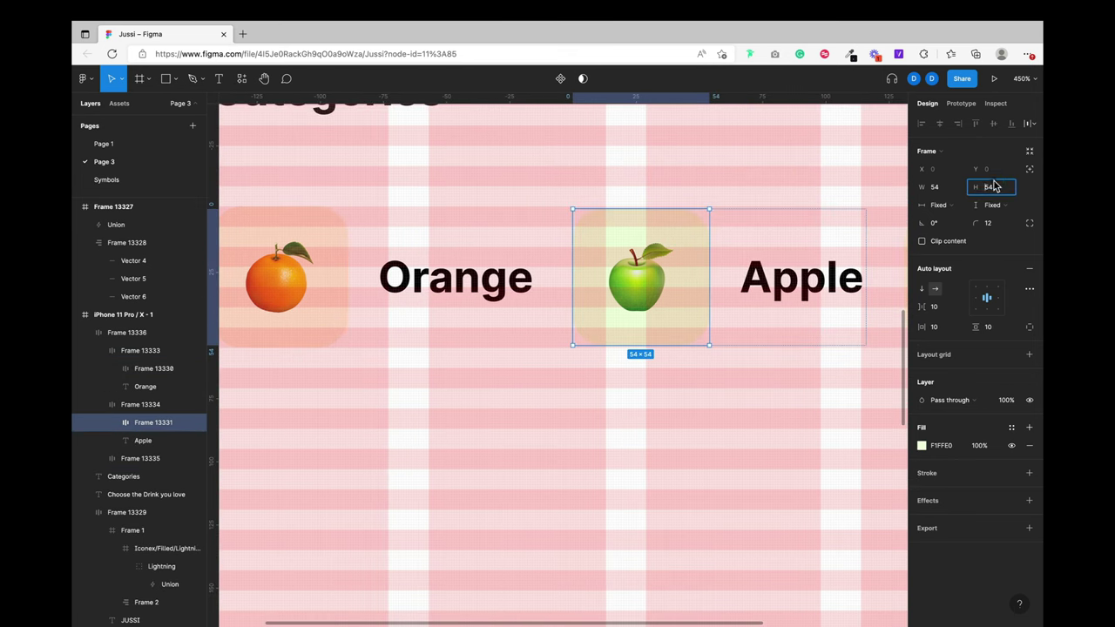
pyautogui.write('56')
pyautogui.press('Return')
# Step: Set the height of the lemon tile to 56 to match the other category tiles
pyautogui.hscroll(5, 704, 279)
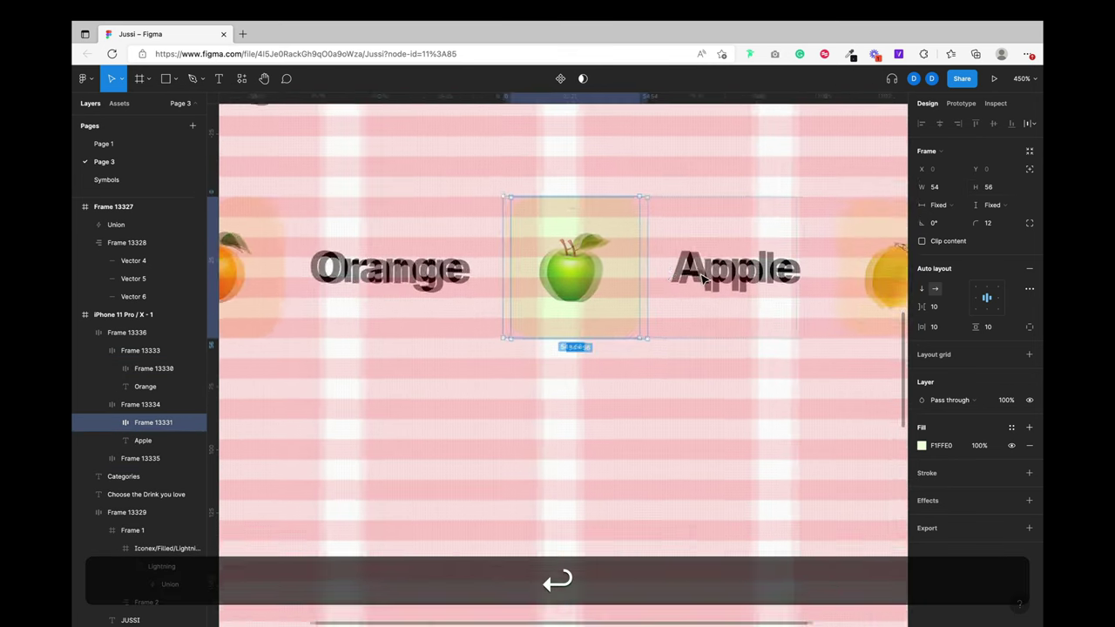
pyautogui.keyDown('super'); pyautogui.click(786, 222); pyautogui.keyUp('super')
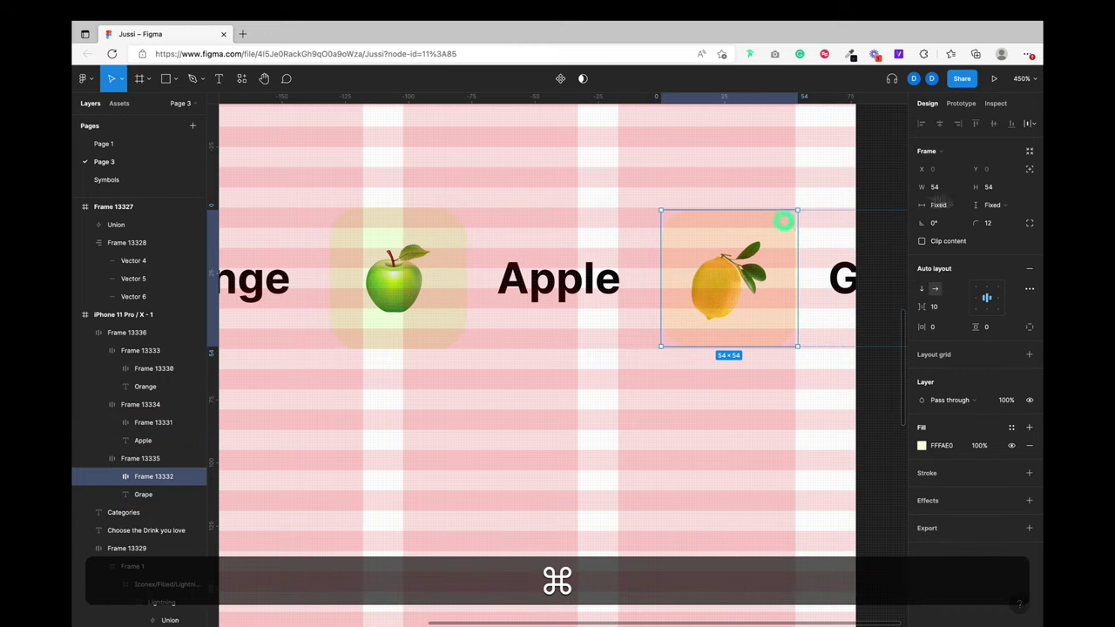
pyautogui.click(989, 188)
pyautogui.write('56')
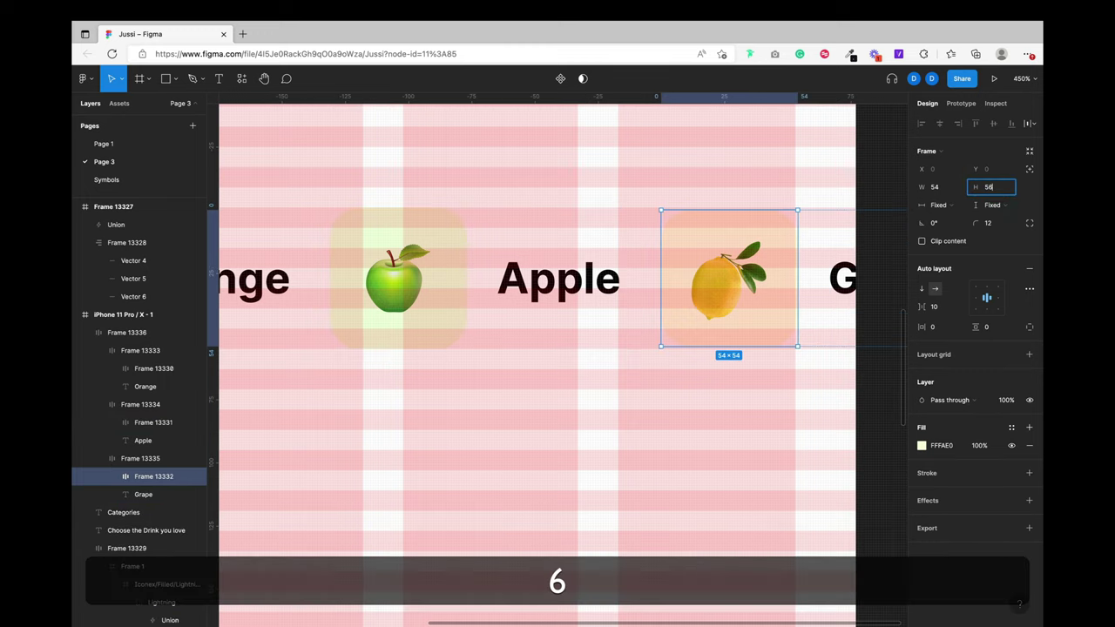
pyautogui.press('Return')
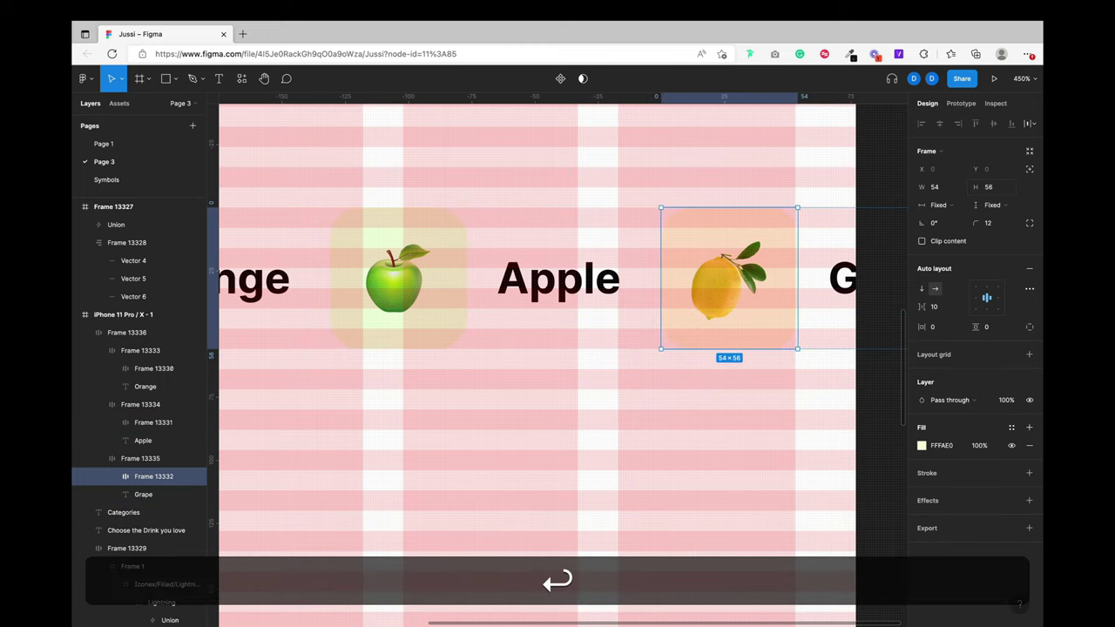
# Step: Examine the whole category row's alignment on the grid and its spacing from the Categories heading
pyautogui.click(715, 375)
pyautogui.hscroll(-2, 714, 375)
pyautogui.scroll(-5, 714, 374)
pyautogui.click(712, 372)
pyautogui.hscroll(3, 609, 366)
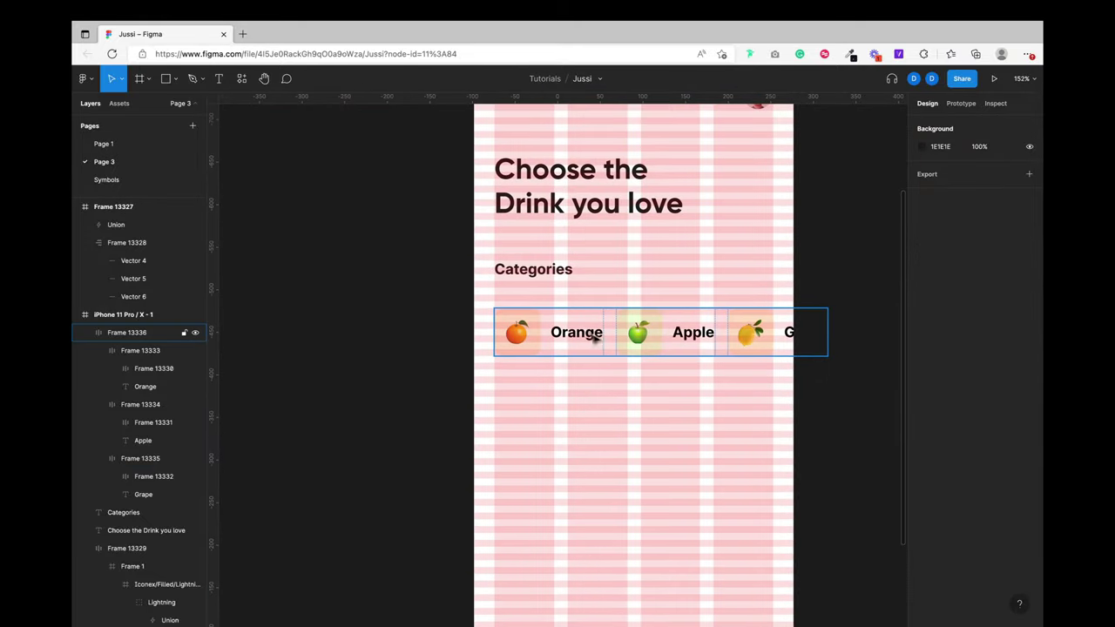
pyautogui.click(476, 357)
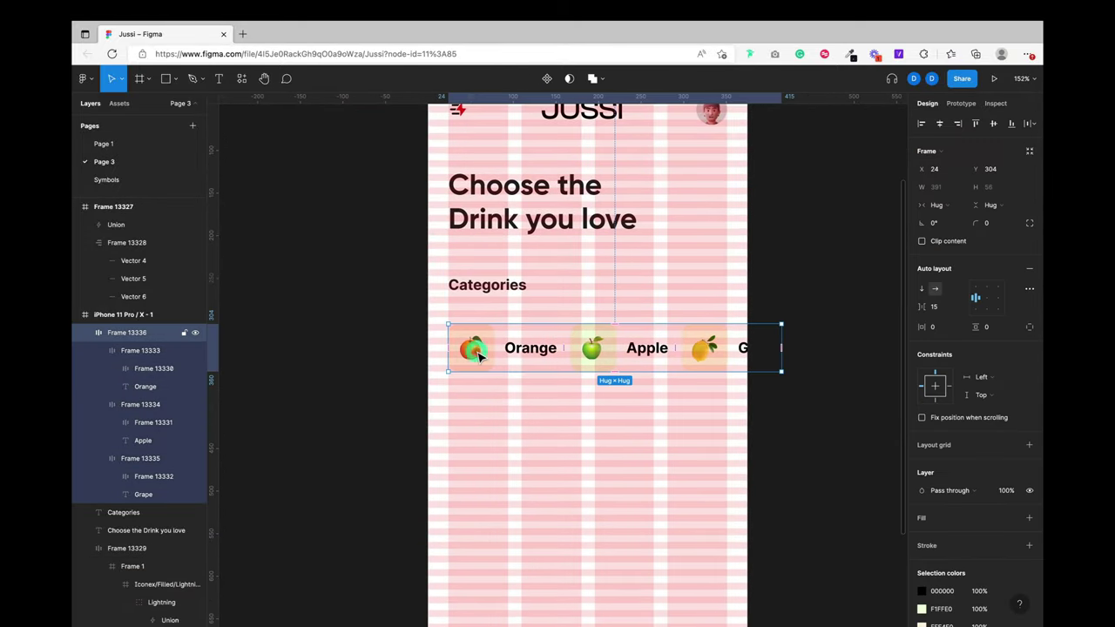
pyautogui.press('alt')
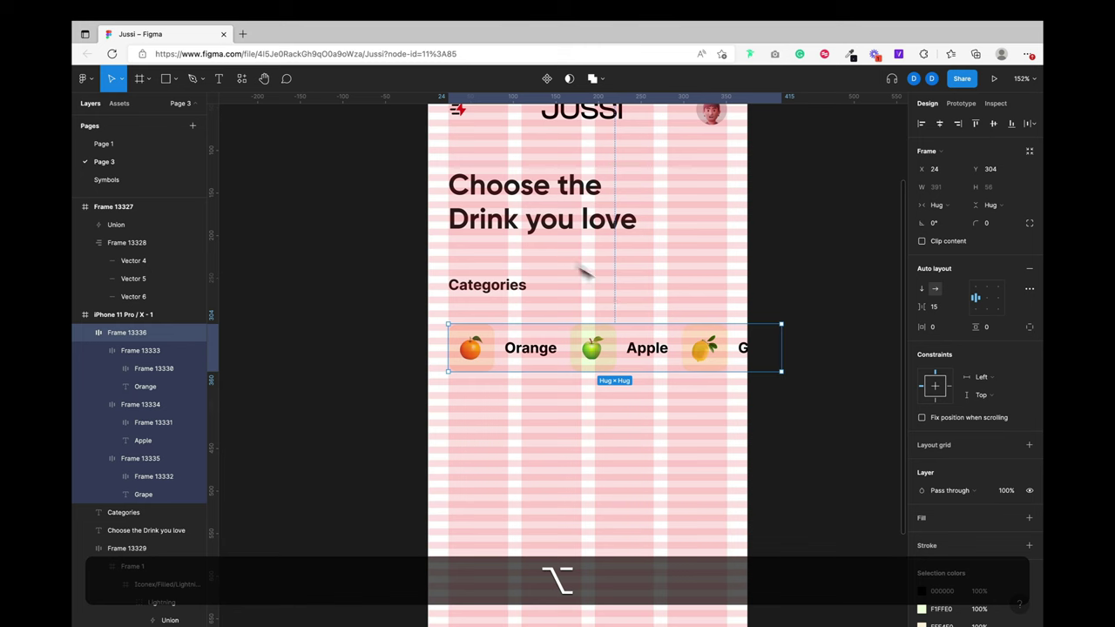
pyautogui.press('Escape')
pyautogui.scroll(-2, 684, 292)
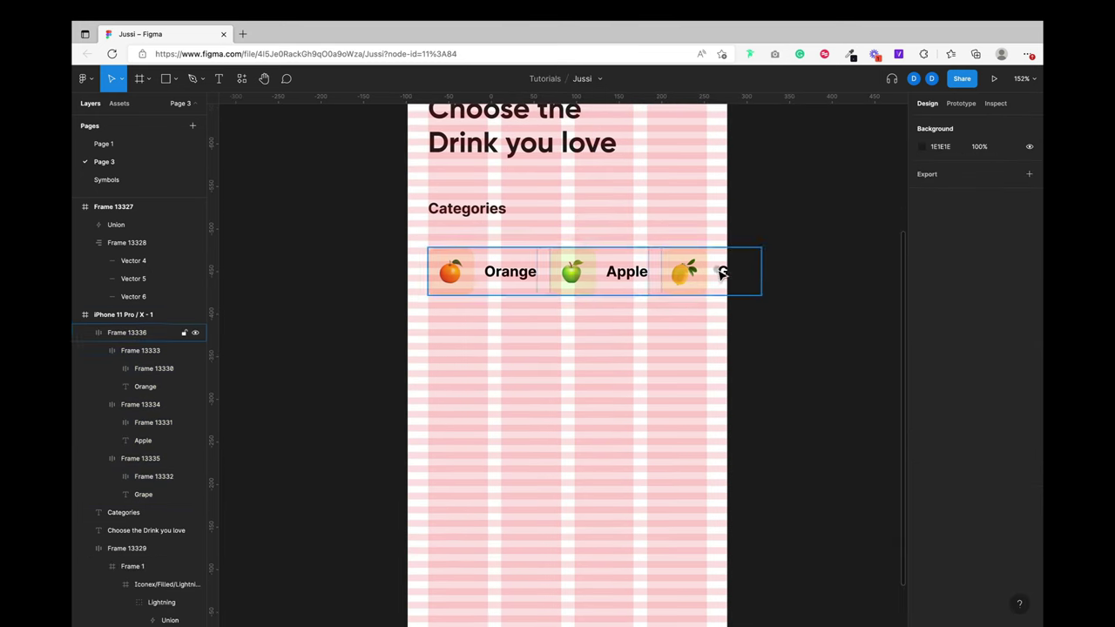
# Step: Duplicate the Categories heading below the category row at Y 396 and change the copy's text to "Most Popular"
pyautogui.moveTo(485, 211); pyautogui.dragTo(498, 339)
pyautogui.moveTo(489, 290)
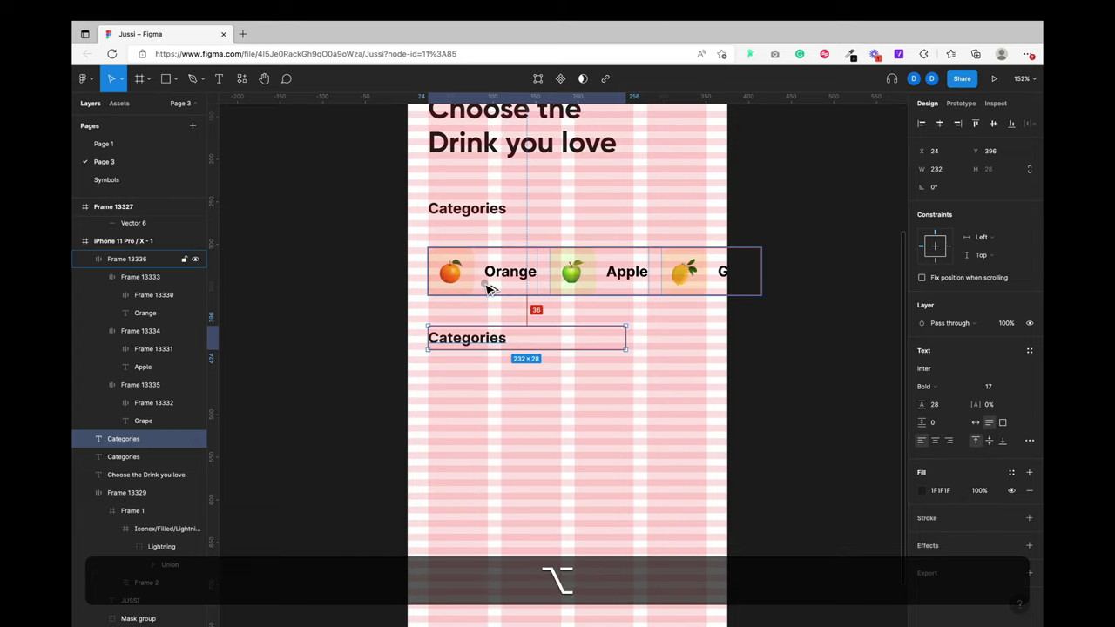
pyautogui.doubleClick(462, 340)
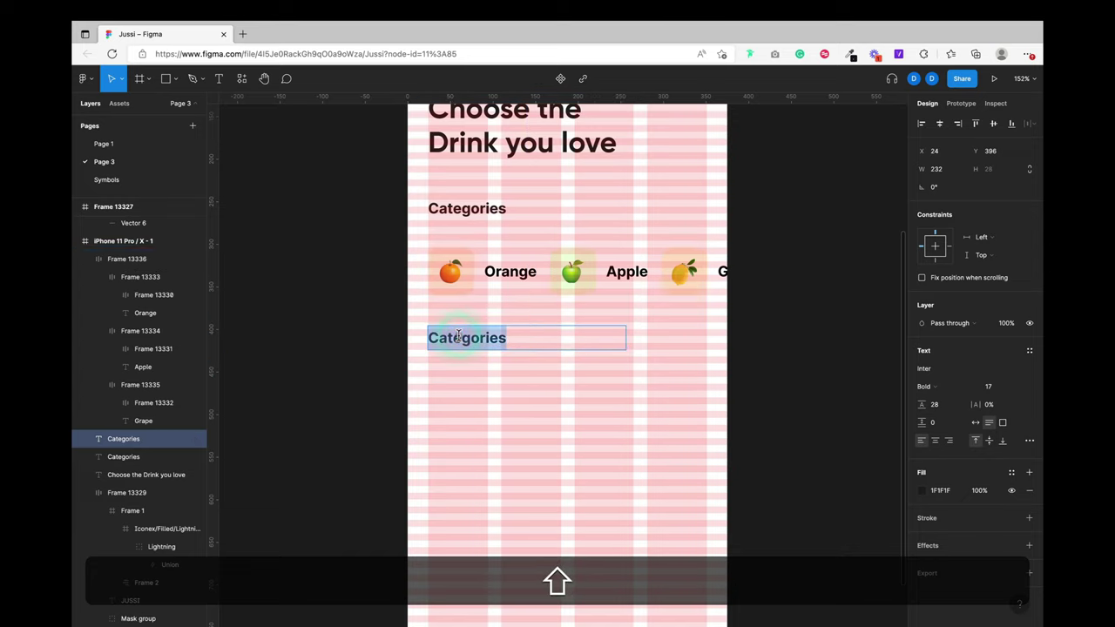
pyautogui.write('Most')
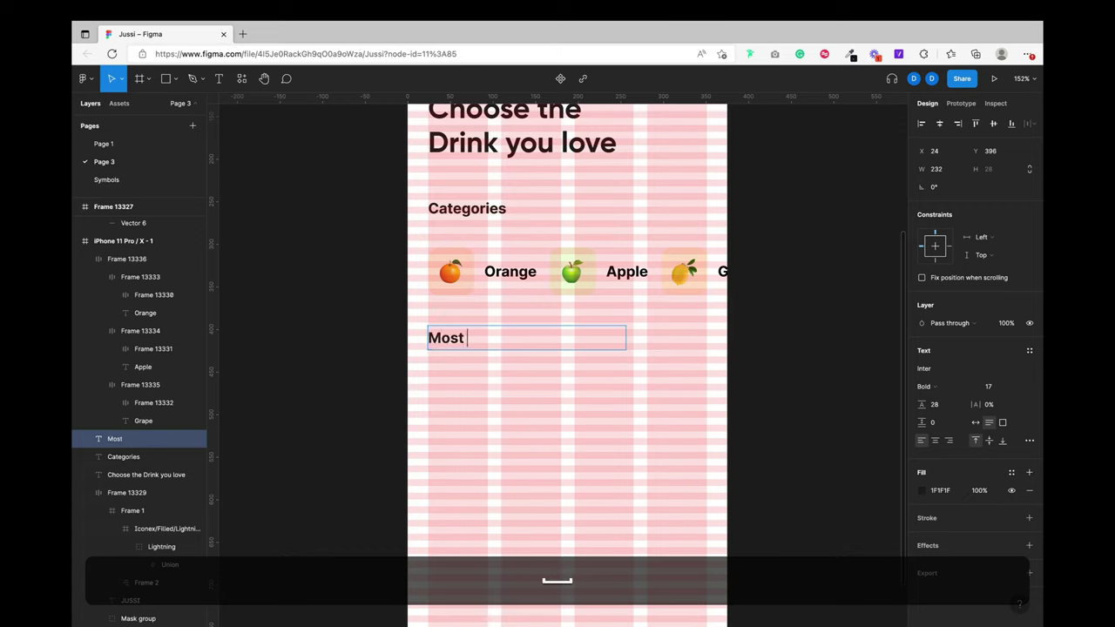
pyautogui.write(' PO')
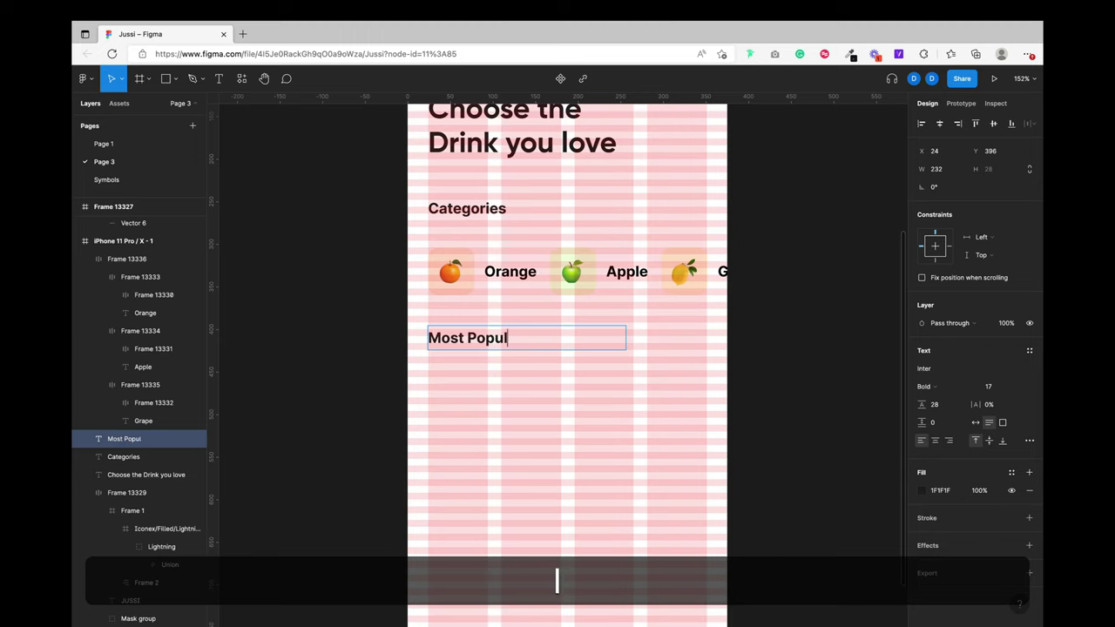
pyautogui.click(615, 405)
pyautogui.scroll(-2, 615, 406)
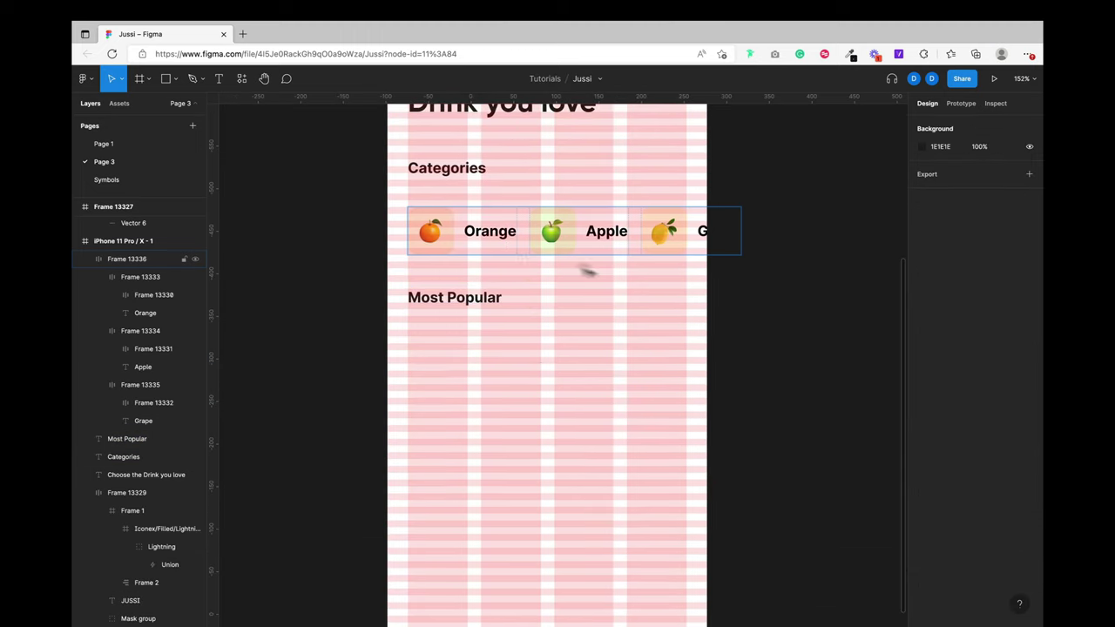
# Step: Add a "Kick Starter" text layer below the Most Popular heading, at about X 74, Y 490
pyautogui.press('super')
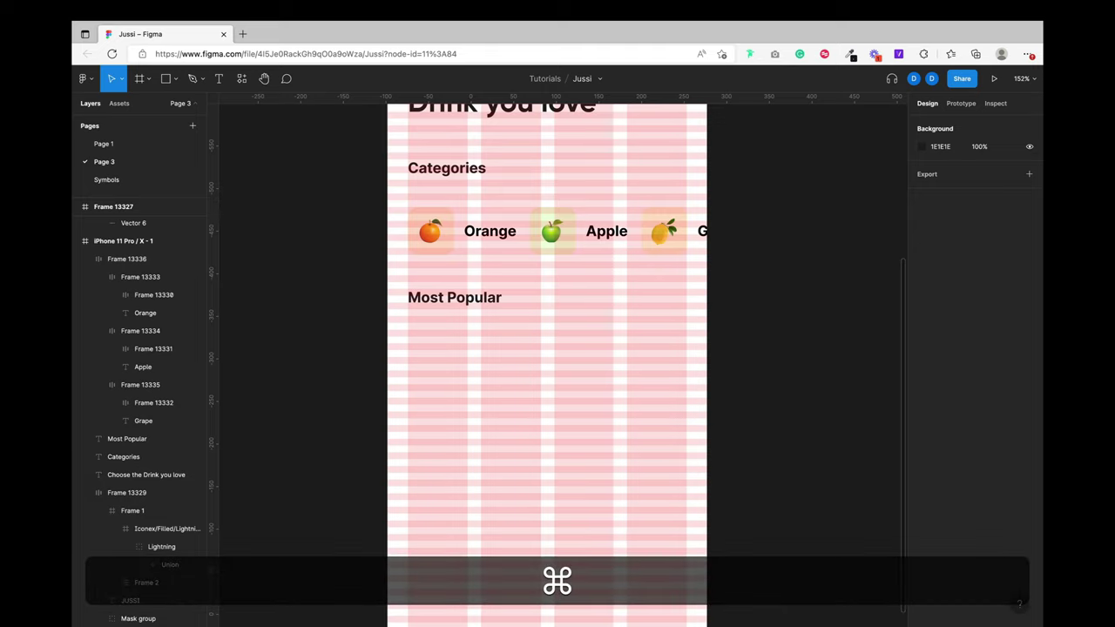
pyautogui.press('shift')
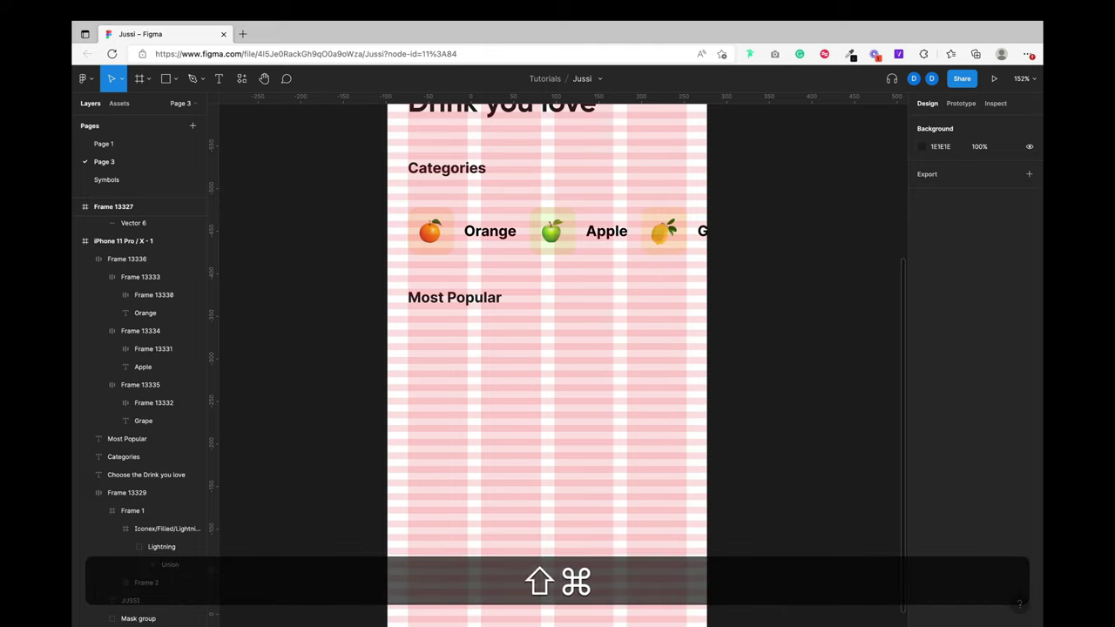
pyautogui.press('t')
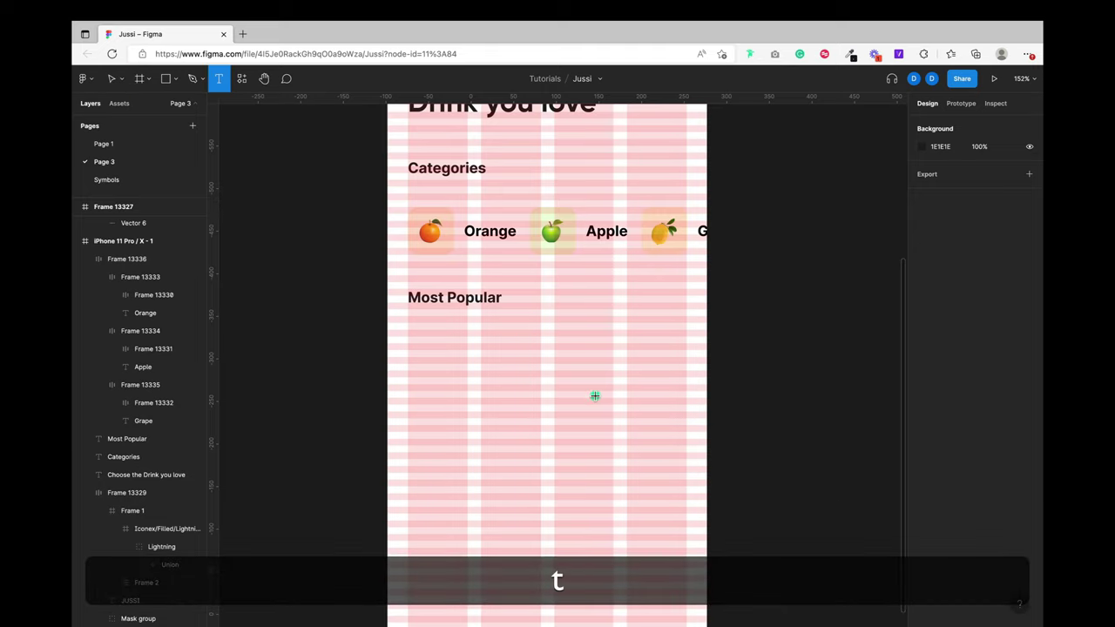
pyautogui.click(451, 366)
pyautogui.write('Kick')
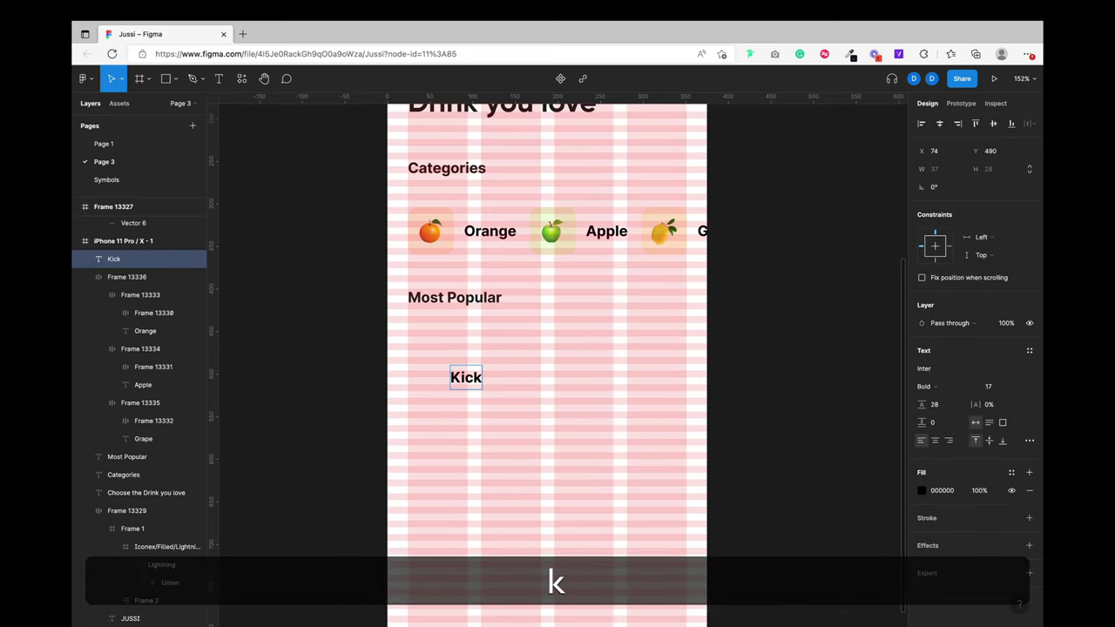
pyautogui.write('st Starter')
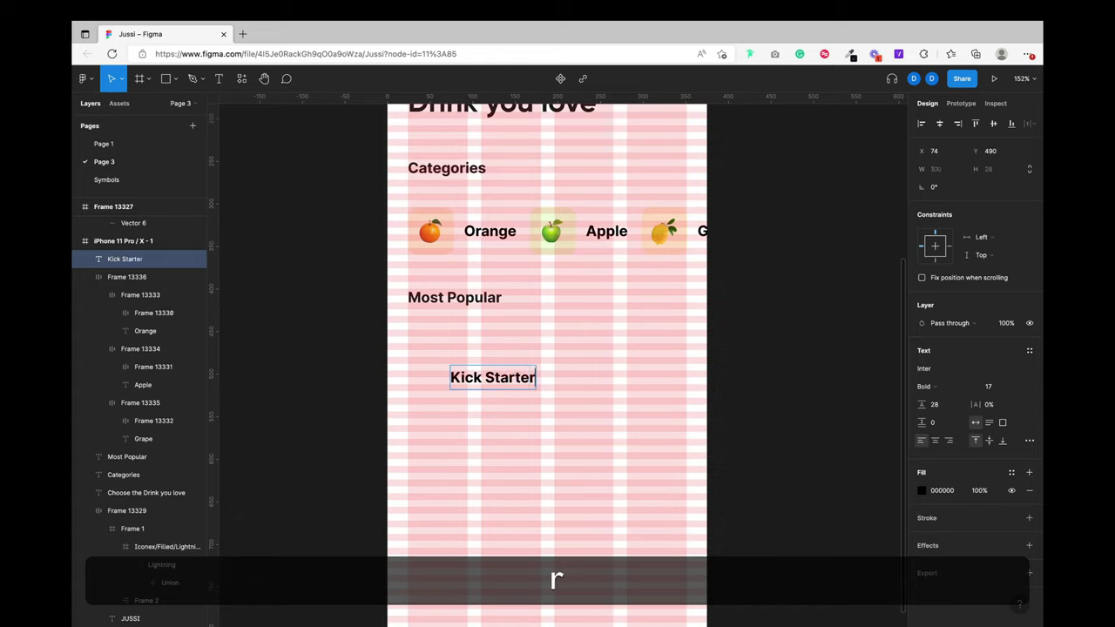
pyautogui.press('Escape')
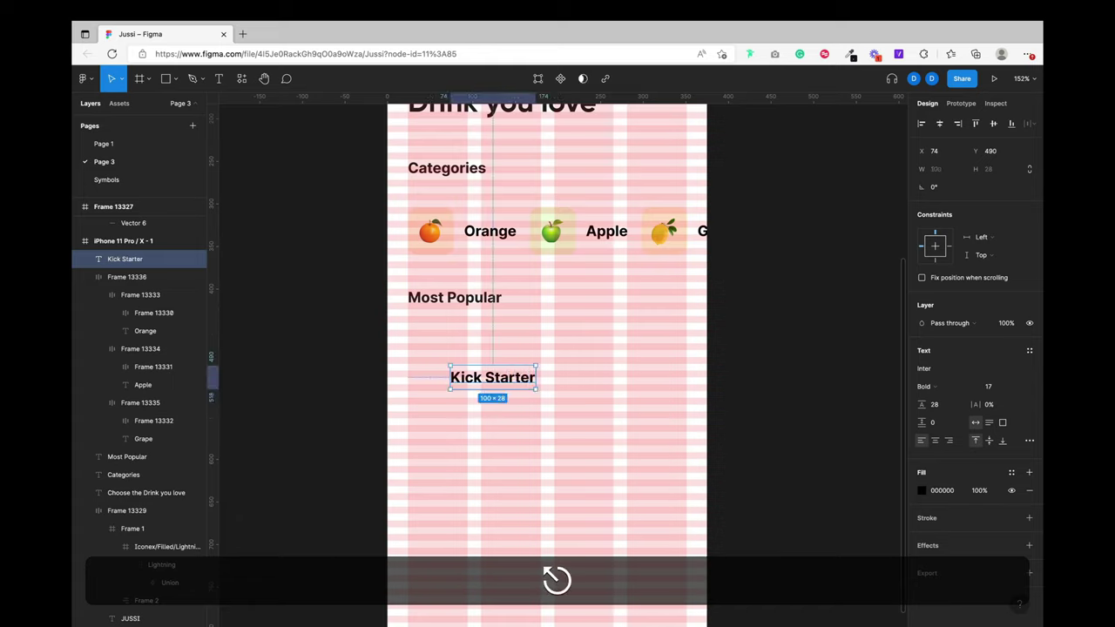
# Step: Remove the space in the new product label so it reads "KickStarter"
pyautogui.press('t')
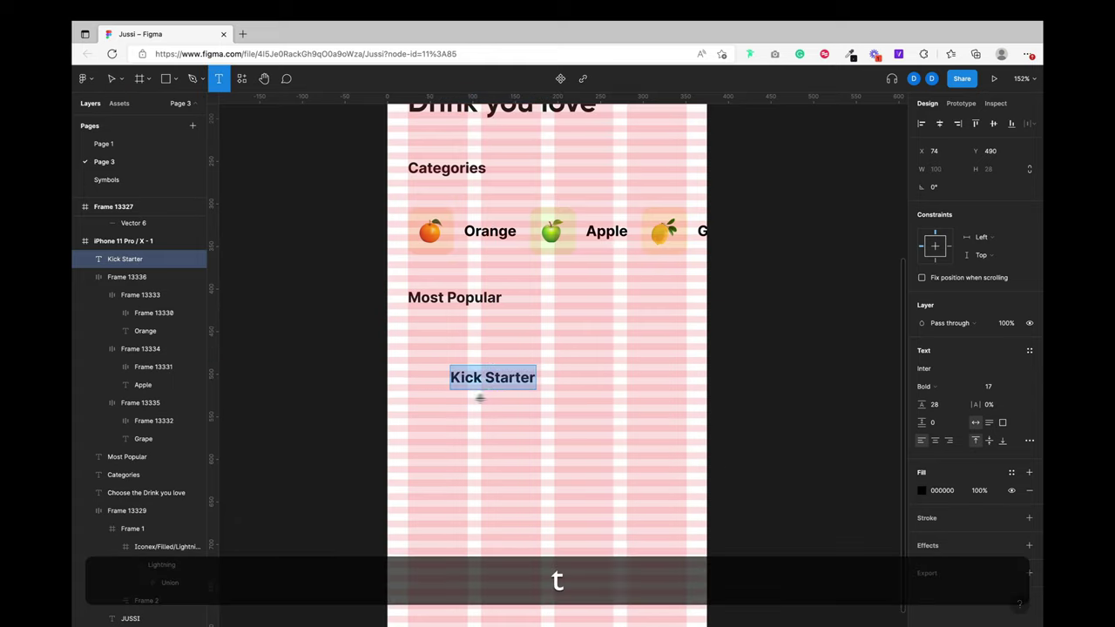
pyautogui.click(485, 375)
pyautogui.press('BackSpace')
pyautogui.press('Escape')
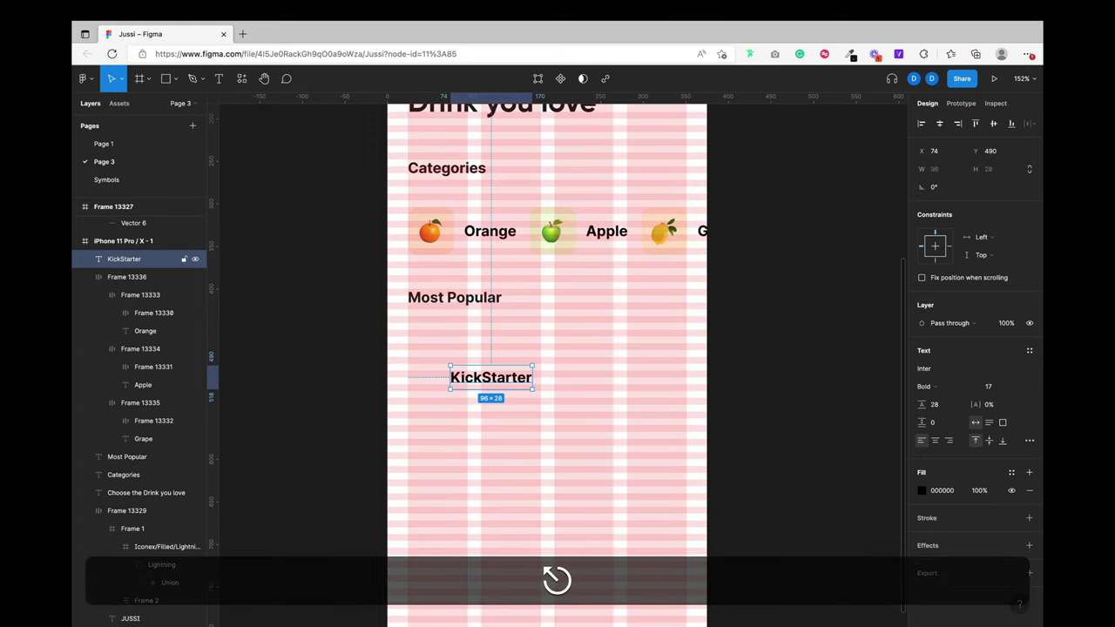
pyautogui.press('super')
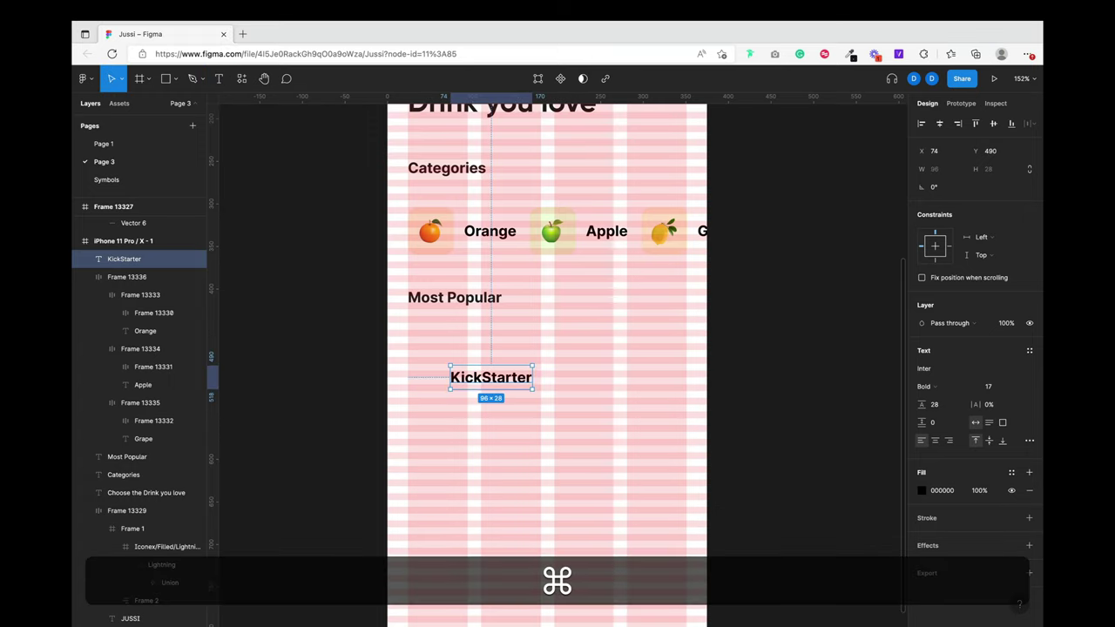
# Step: Paste the grey "100% organic Juice" text frame below the KickStarter label and stack both in a vertical auto layout
pyautogui.press('alt')
pyautogui.press('alt+super+x')
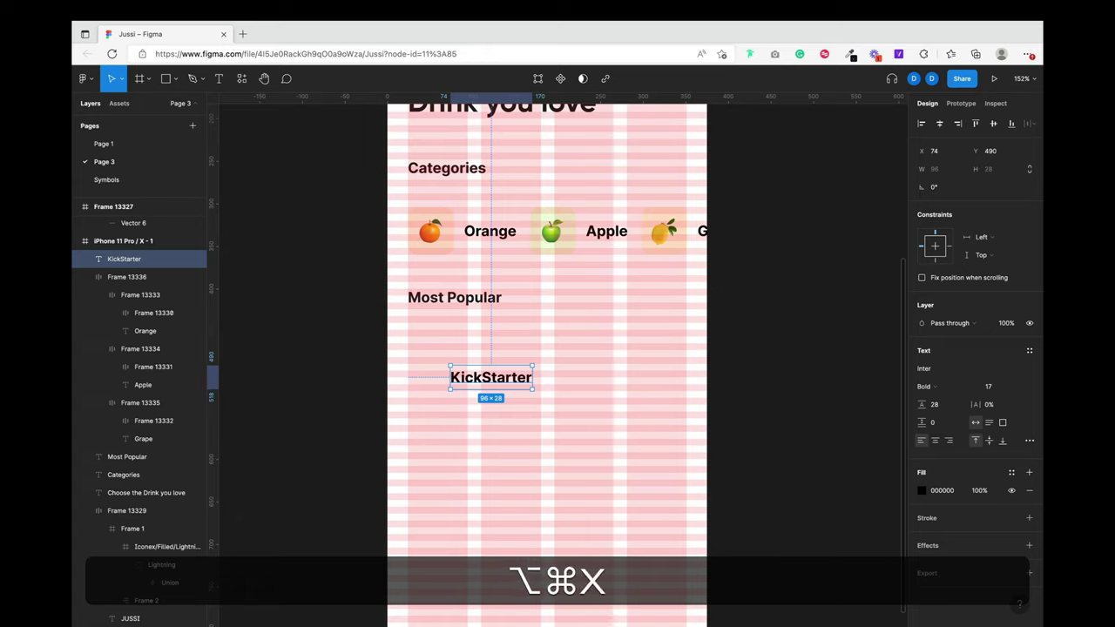
pyautogui.press('t')
pyautogui.click(471, 409)
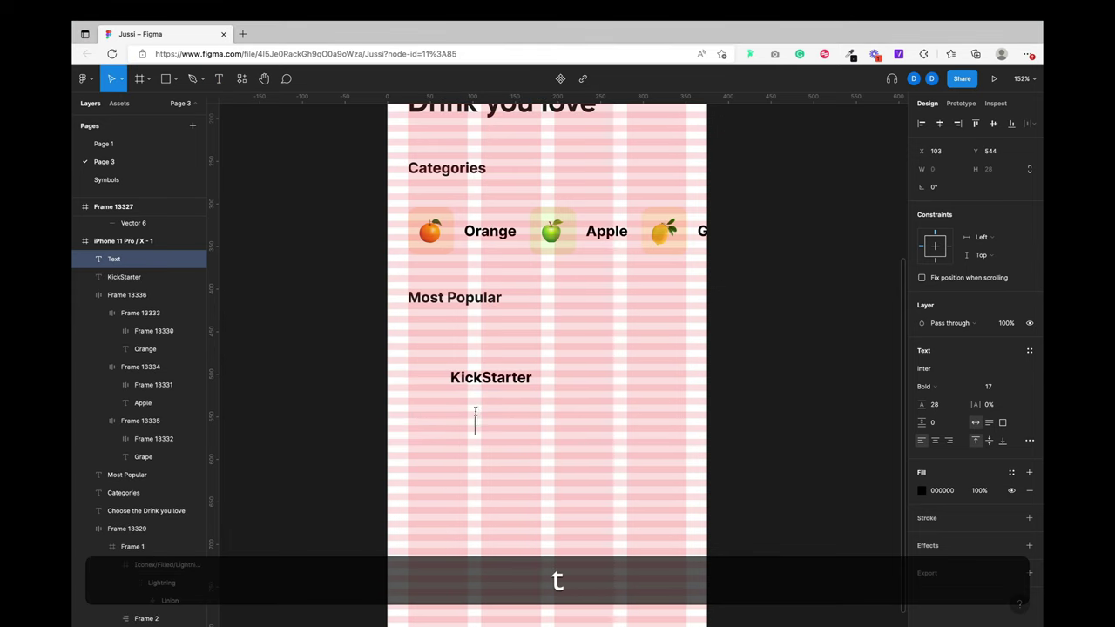
pyautogui.press('super+v')
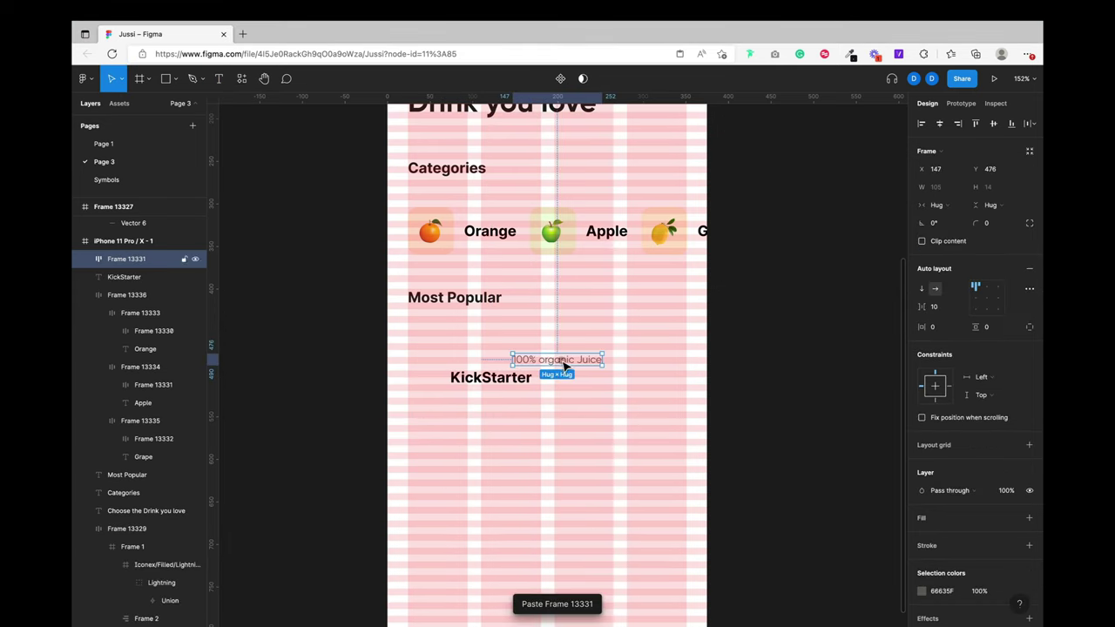
pyautogui.moveTo(562, 365); pyautogui.dragTo(507, 384)
pyautogui.keyDown('shift'); pyautogui.click(508, 380); pyautogui.keyUp('shift')
pyautogui.hotkey('shift', 'a')
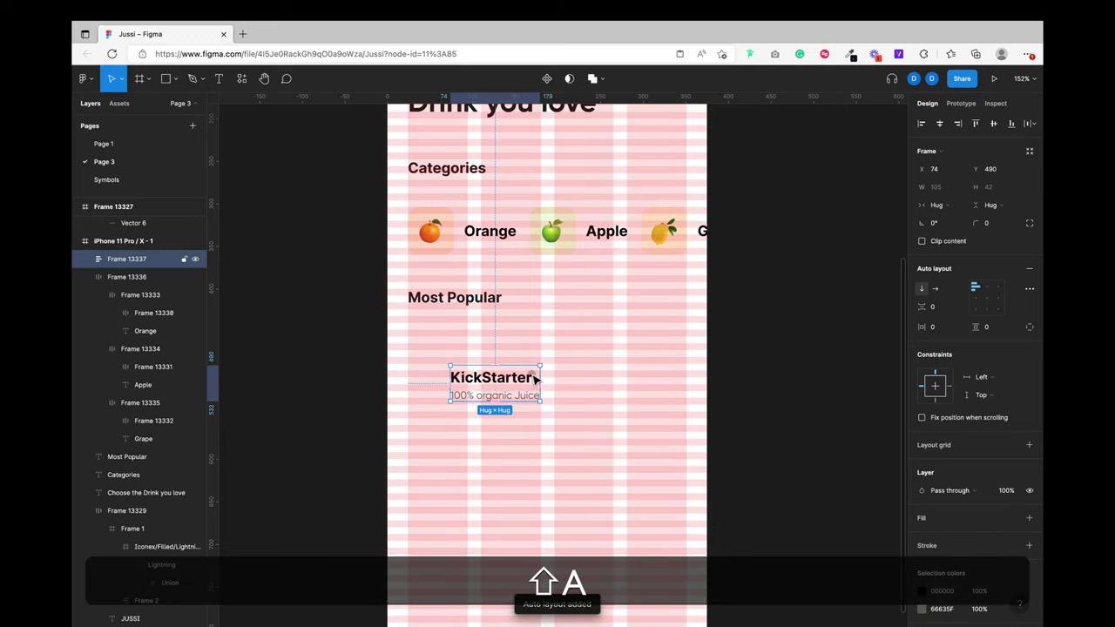
# Step: Add a "Price" text layer below the product text block, at about X 78, Y 579
pyautogui.click(497, 458)
pyautogui.press('t')
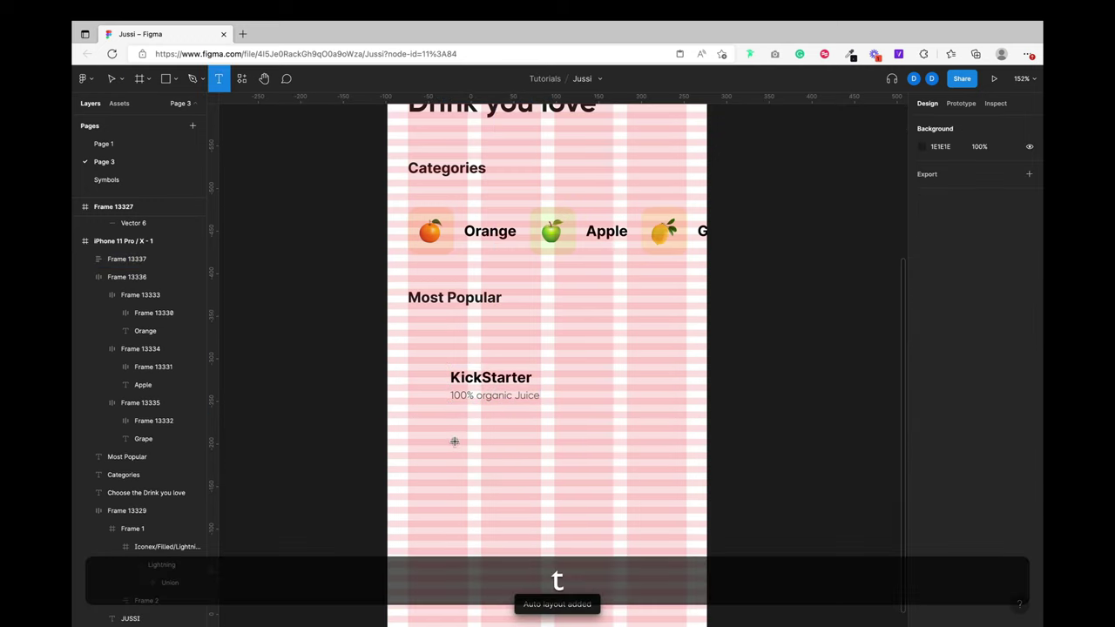
pyautogui.click(454, 442)
pyautogui.write('Proc')
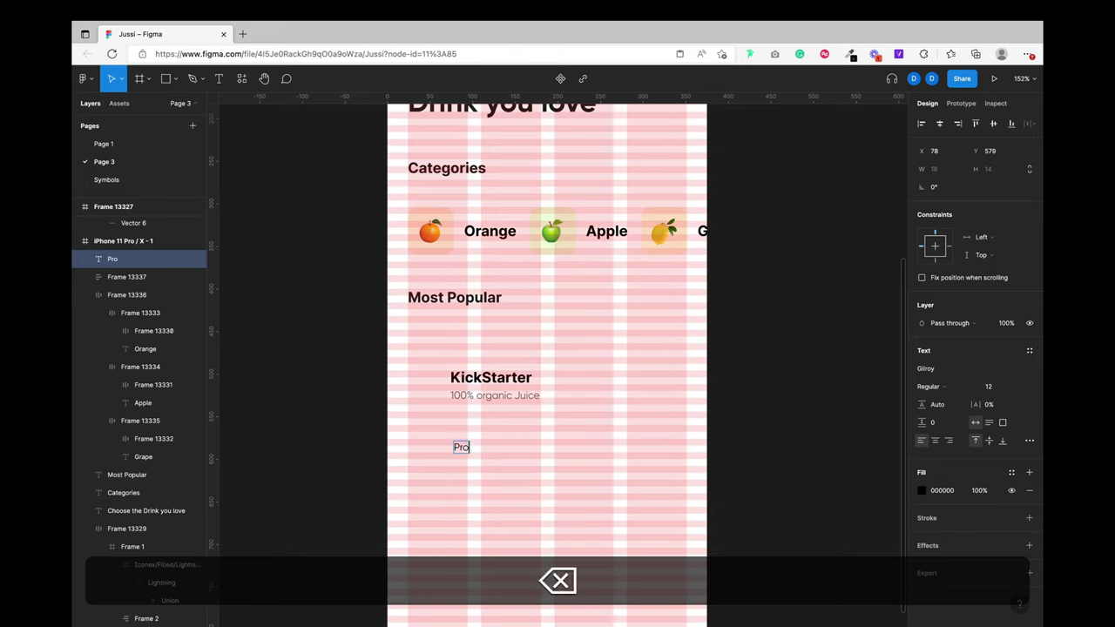
pyautogui.press('Escape')
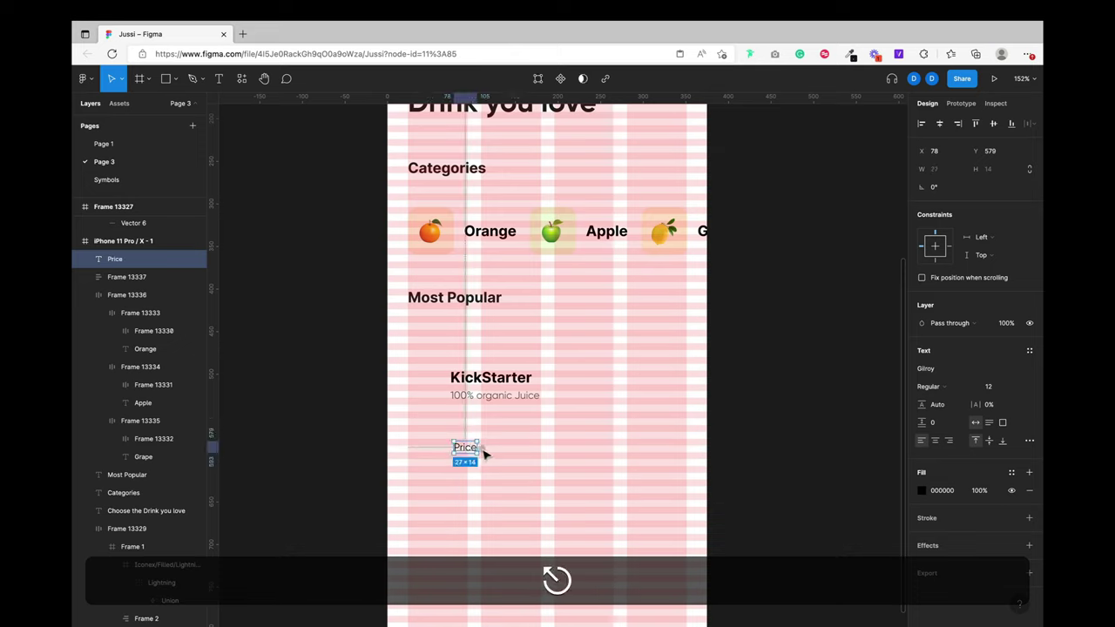
# Step: Duplicate the Price label directly below it at about Y 600 and make the copy read "£9.44" in bold
pyautogui.keyDown('alt'); pyautogui.keyDown('shift'); pyautogui.moveTo(468, 451); pyautogui.dragTo(471, 470); pyautogui.keyUp('shift'); pyautogui.keyUp('alt')
pyautogui.doubleClick(465, 466)
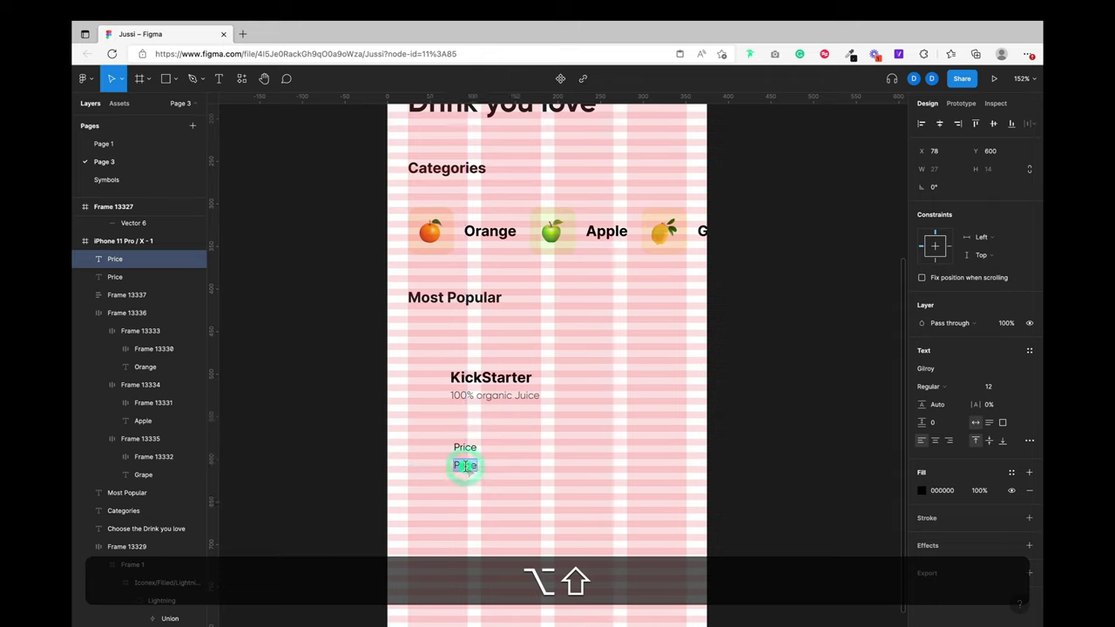
pyautogui.write('9')
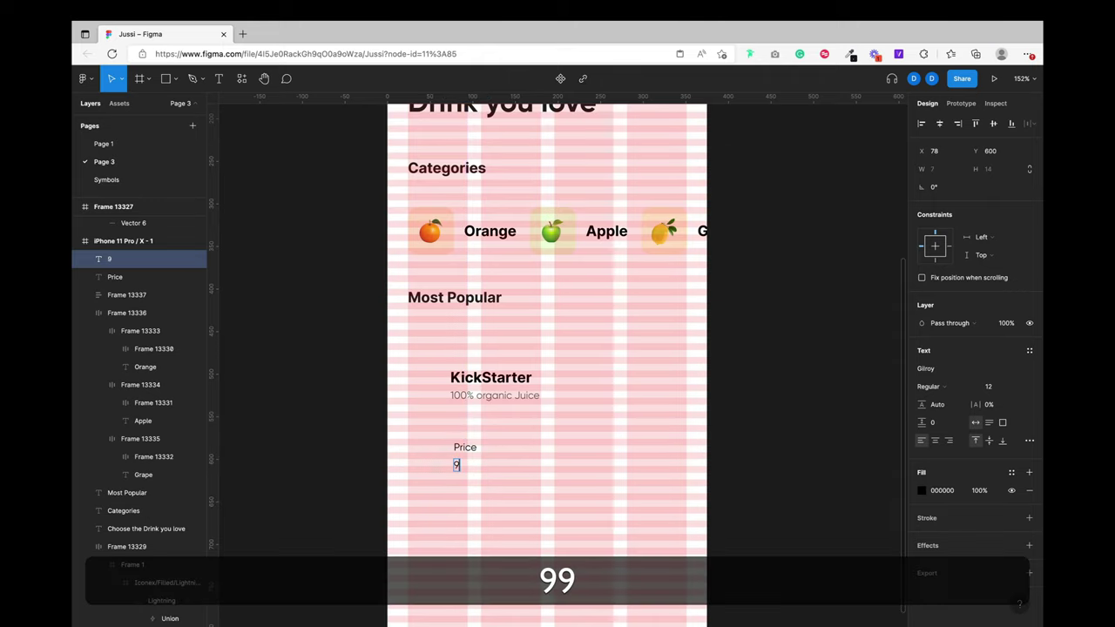
pyautogui.write('.44')
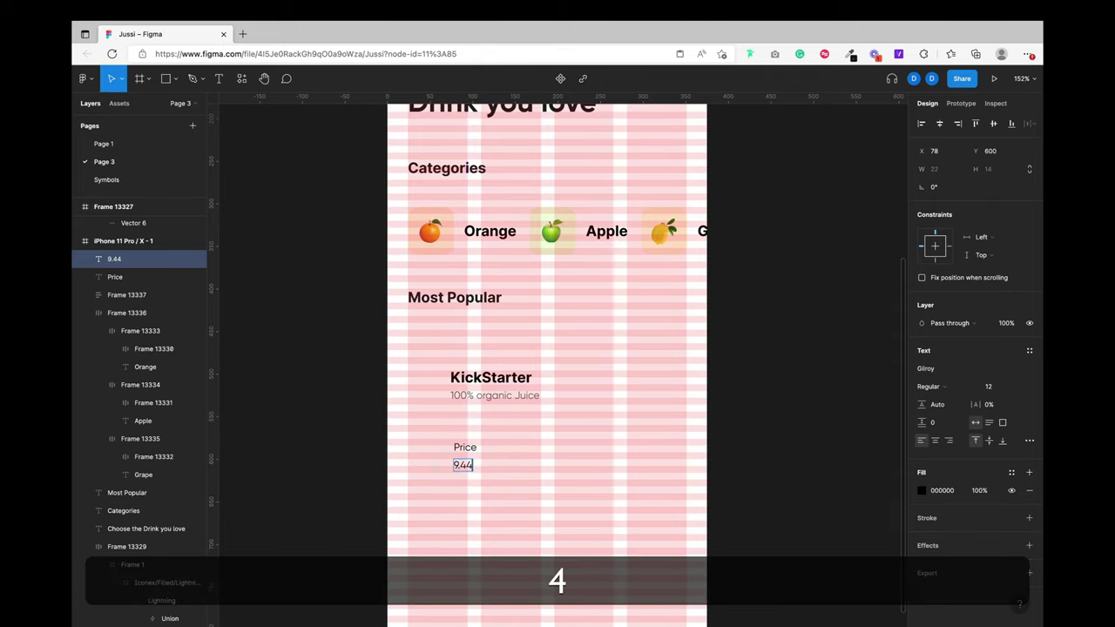
pyautogui.press('Left')
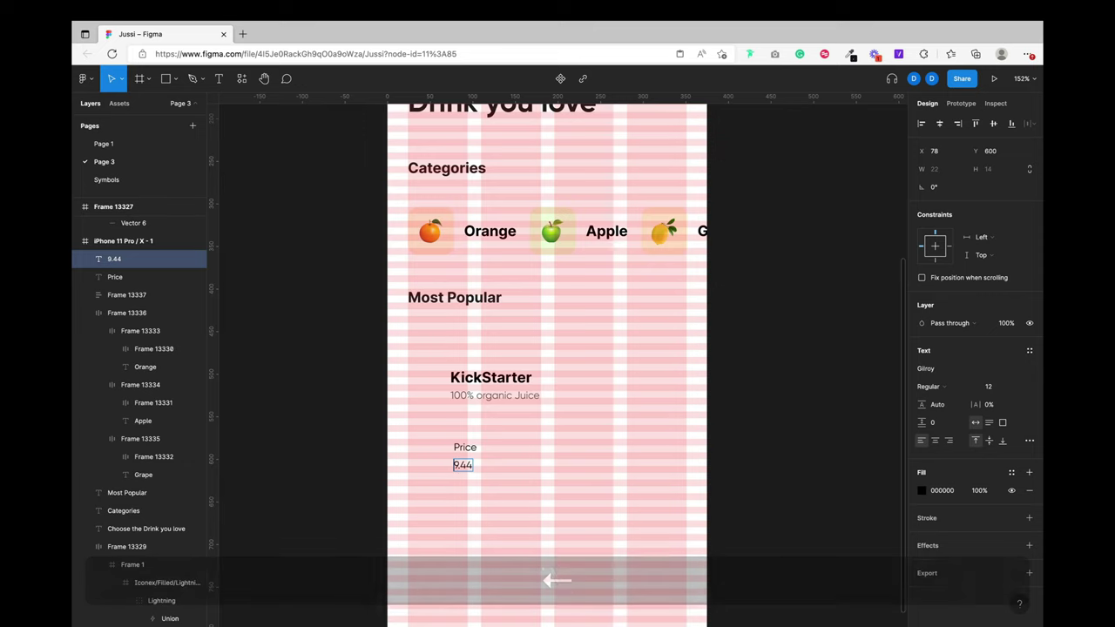
pyautogui.write('£')
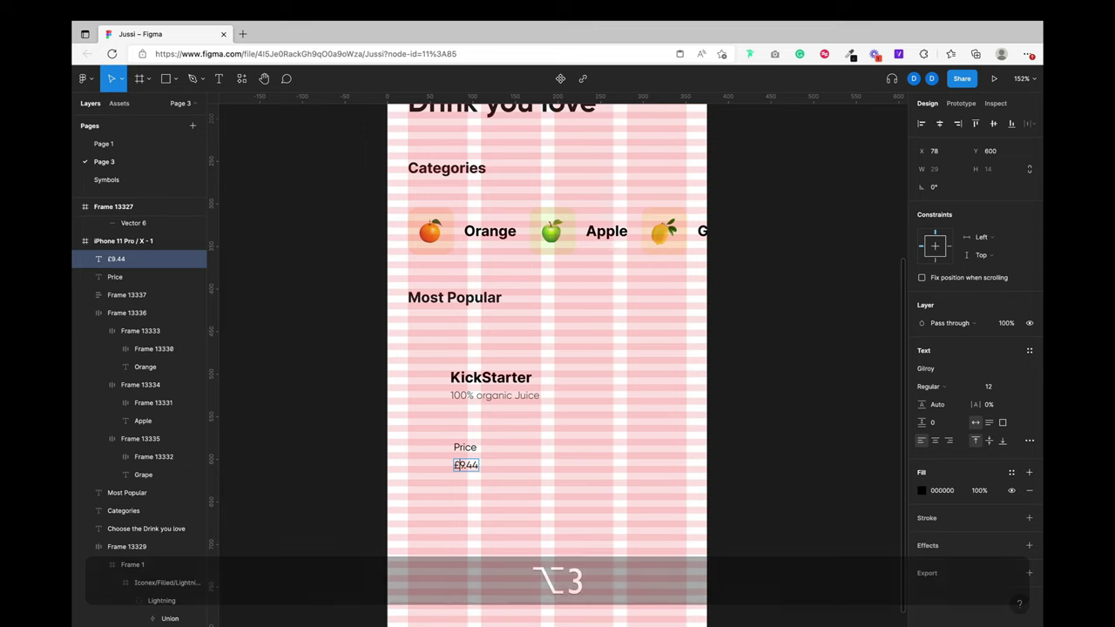
pyautogui.press('Escape')
pyautogui.scroll(3, 470, 458)
pyautogui.press('super+b')
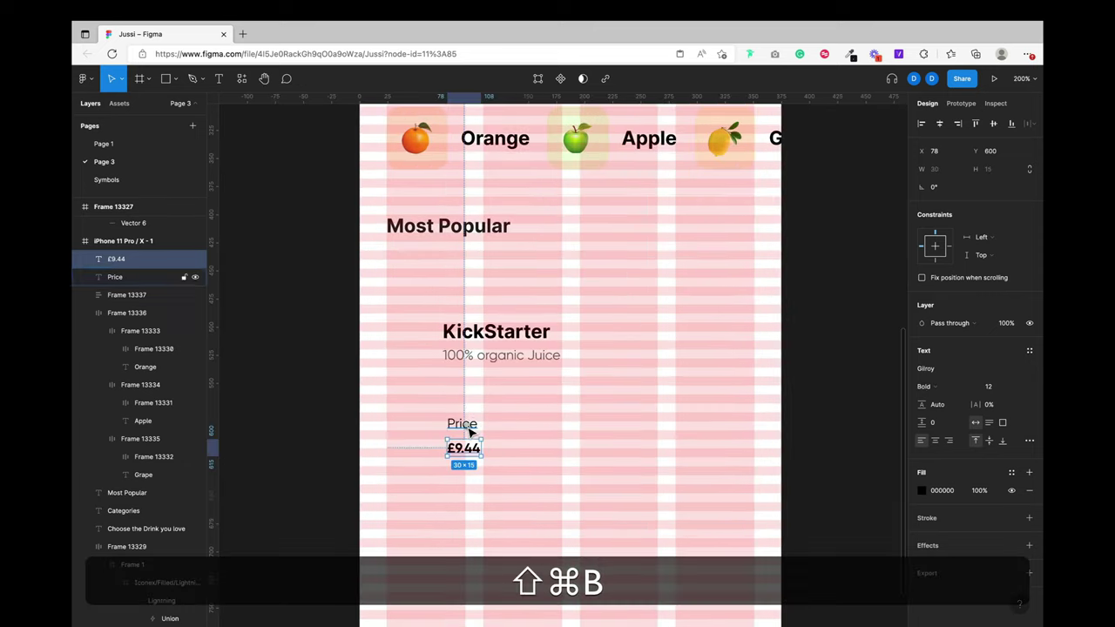
# Step: Change the Price label's fill colour to red FF4040
pyautogui.keyDown('shift'); pyautogui.click(457, 425); pyautogui.keyUp('shift')
pyautogui.keyDown('shift'); pyautogui.click(461, 447); pyautogui.keyUp('shift')
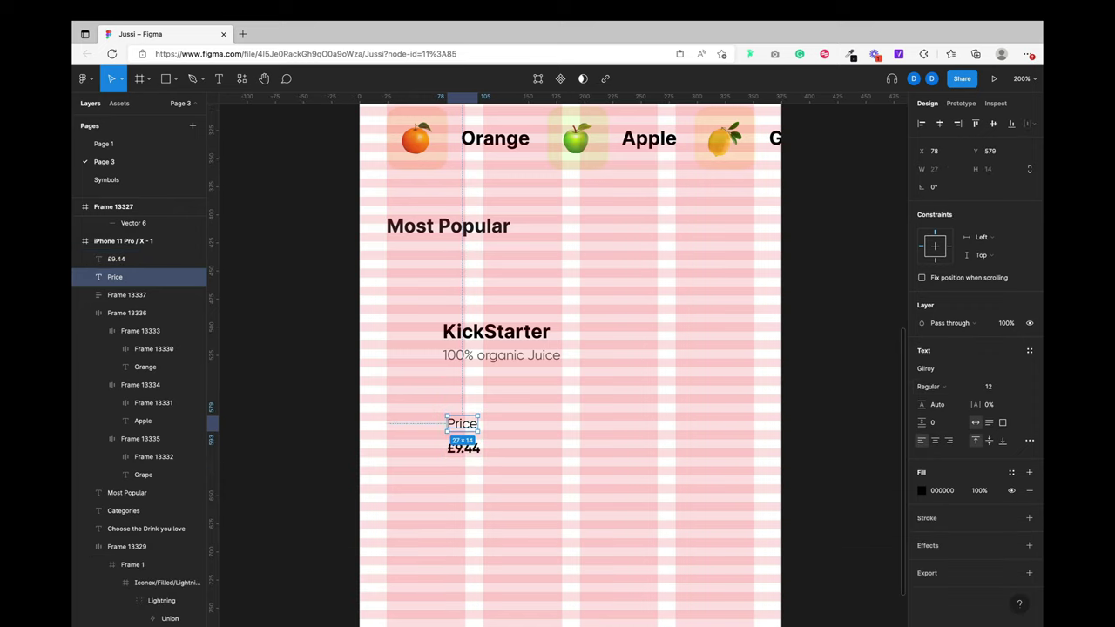
pyautogui.press('super')
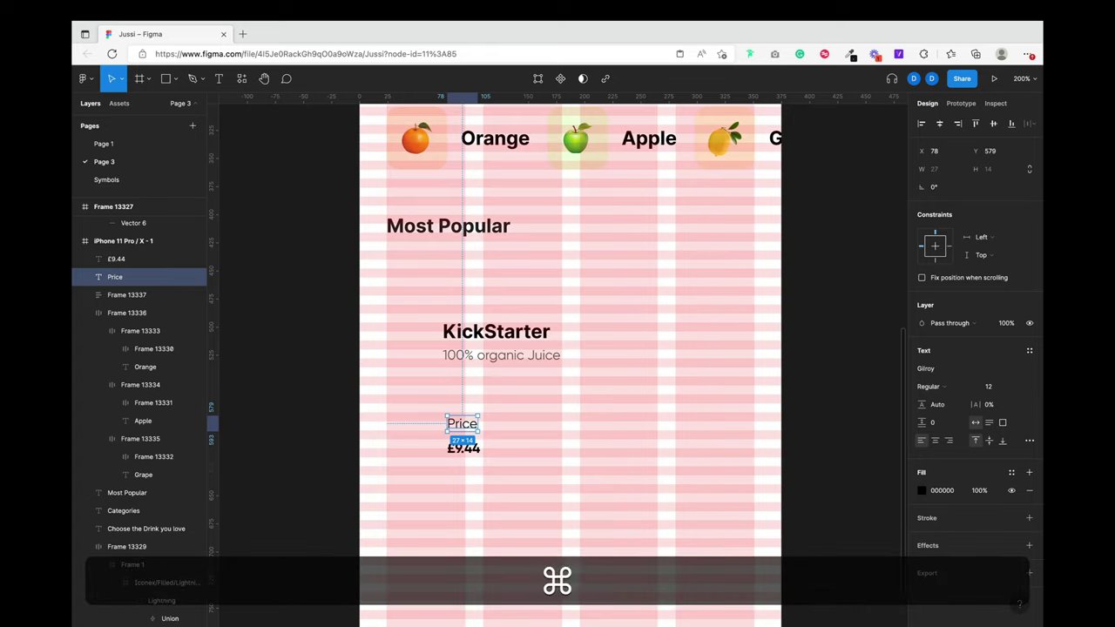
pyautogui.press('super+c')
pyautogui.press('super+z')
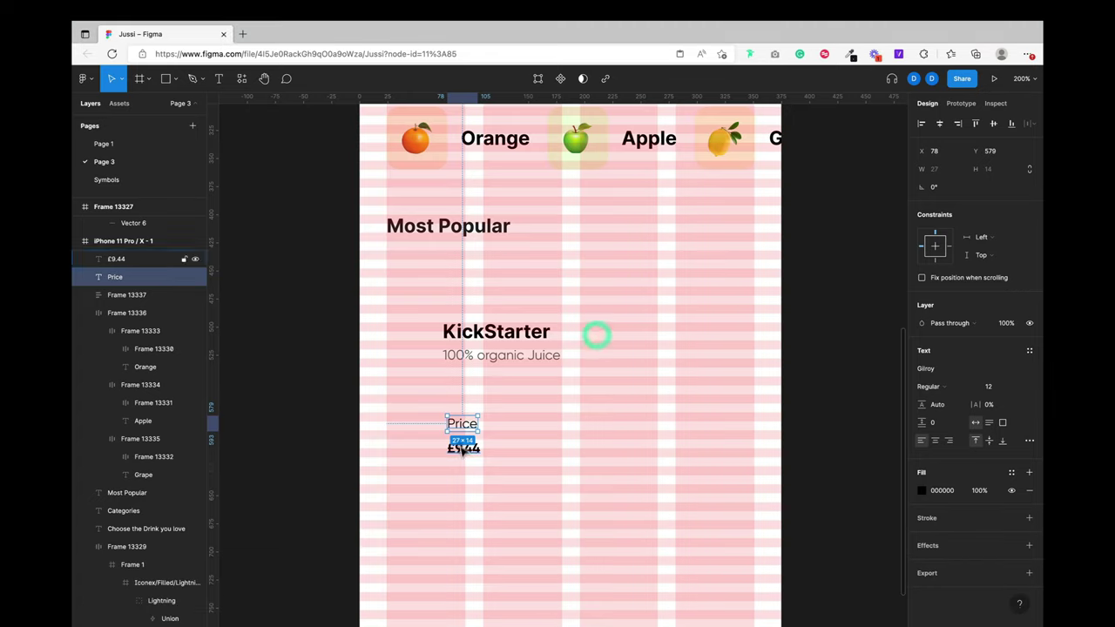
pyautogui.press('super+v')
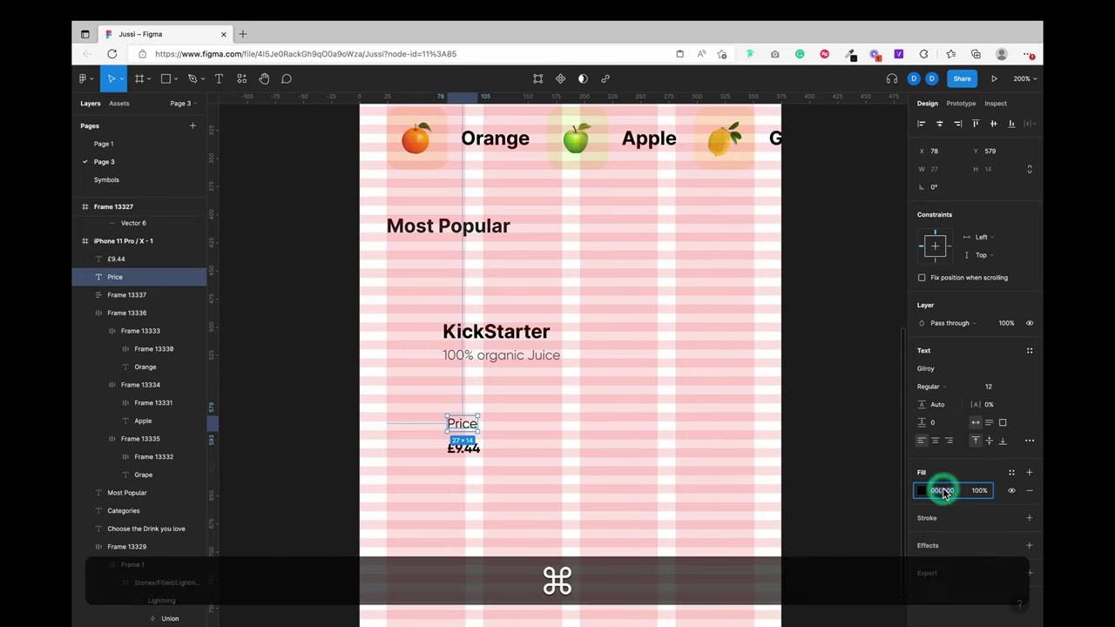
pyautogui.press('Return')
# Step: Group the Price label and £9.44 in an auto layout, and wrap that with the KickStarter text block in another
pyautogui.keyDown('shift'); pyautogui.click(478, 448); pyautogui.keyUp('shift')
pyautogui.hotkey('shift', 'a')
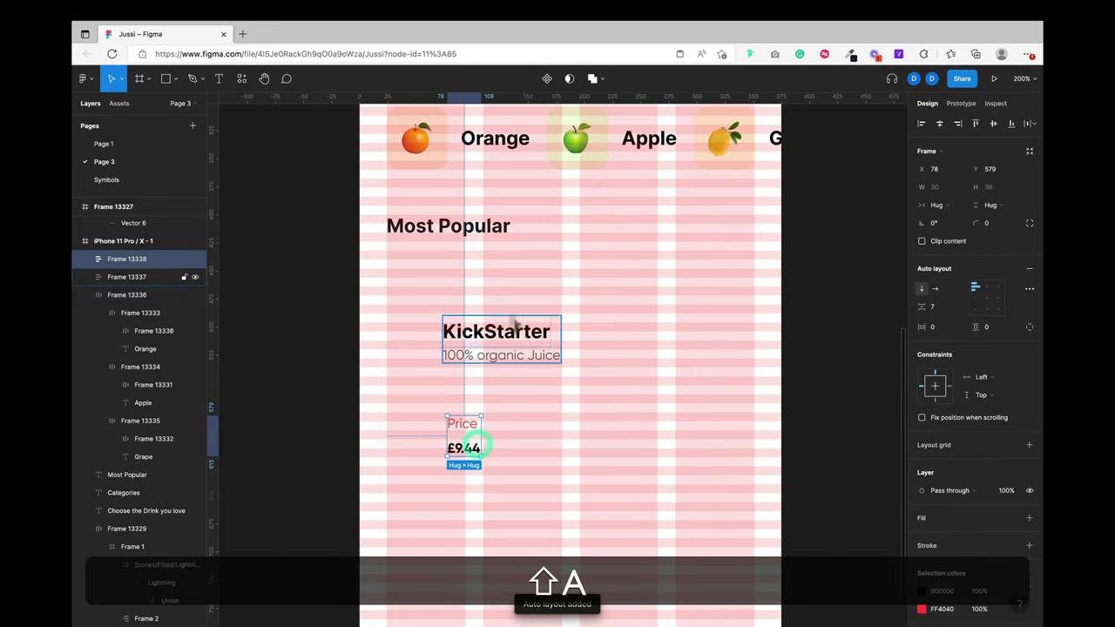
pyautogui.keyDown('shift'); pyautogui.click(485, 345); pyautogui.keyUp('shift')
pyautogui.hotkey('shift', 'a')
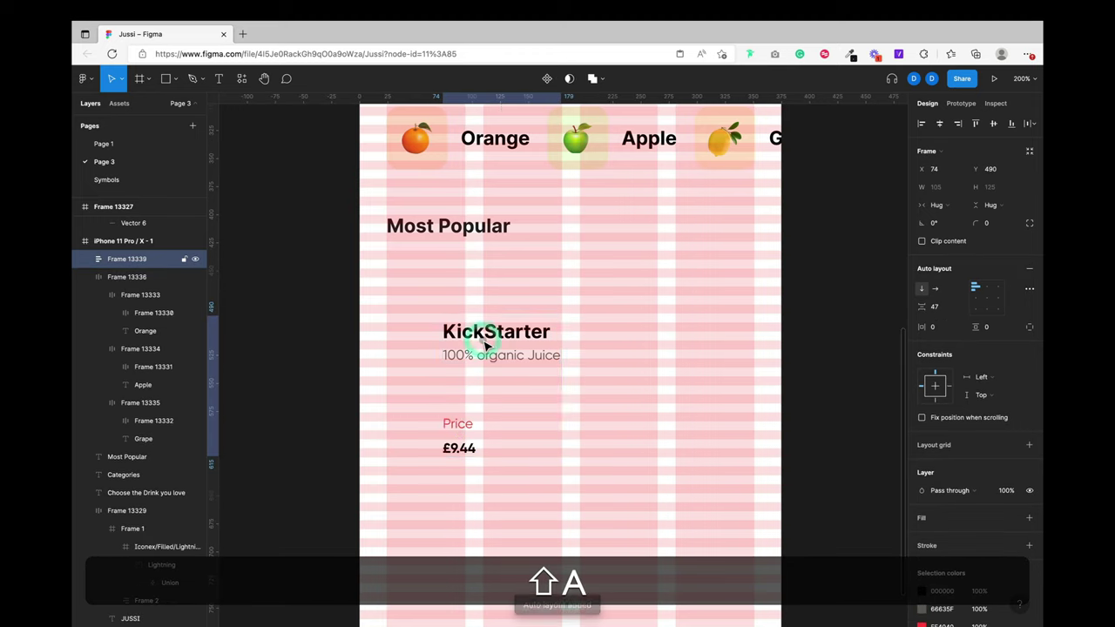
# Step: Align the product card with the first grid column at X 24 and set its item spacing to 36
pyautogui.moveTo(498, 342); pyautogui.dragTo(441, 333)
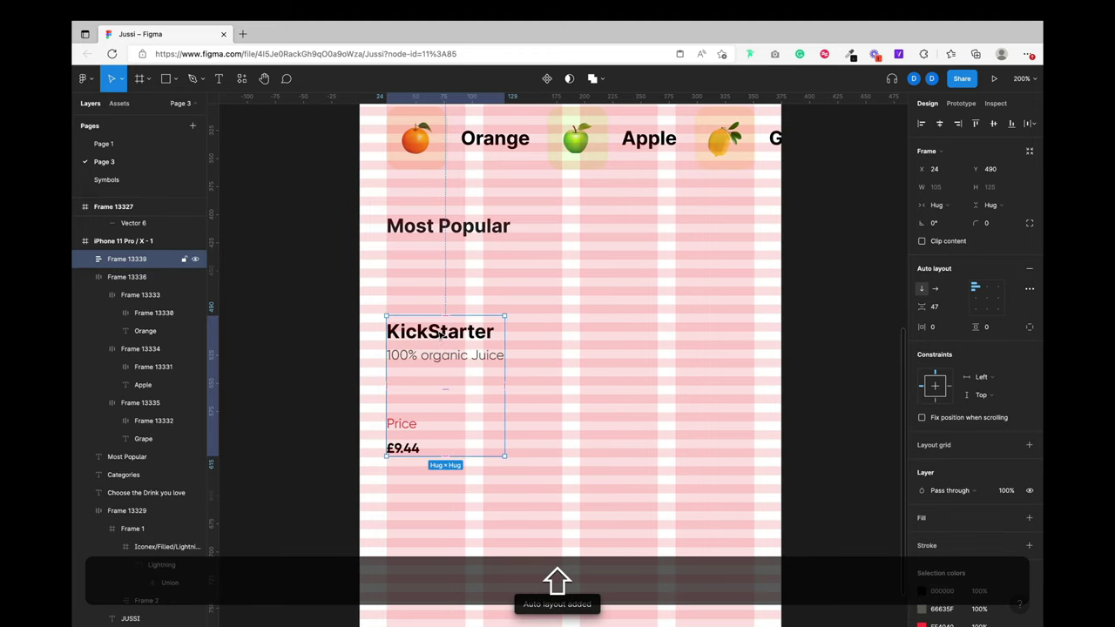
pyautogui.click(940, 308)
pyautogui.write('36')
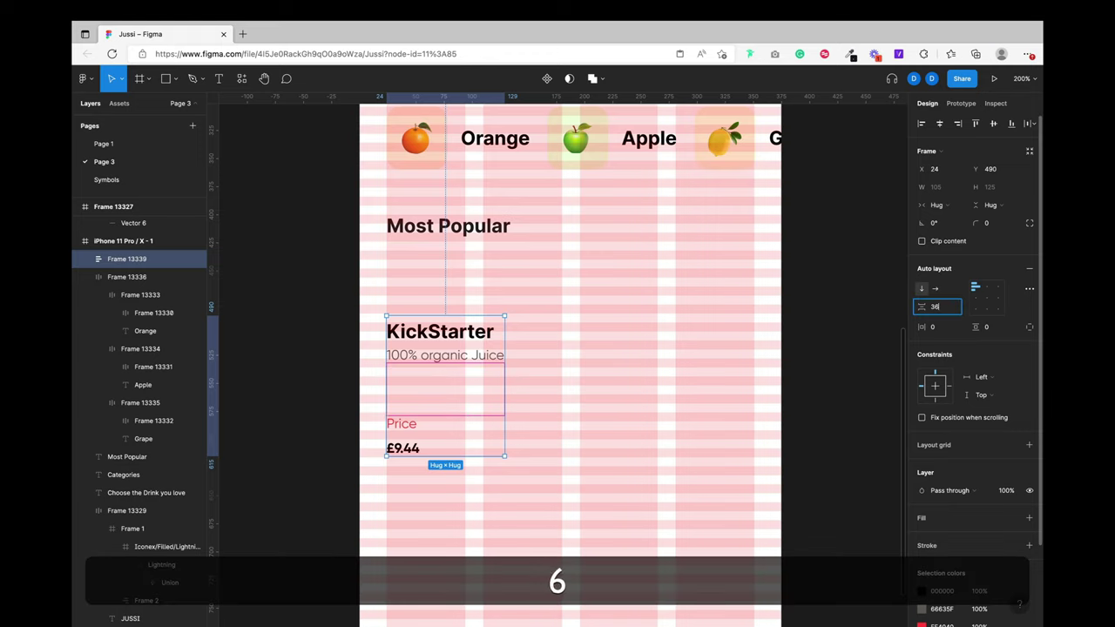
pyautogui.press('Return')
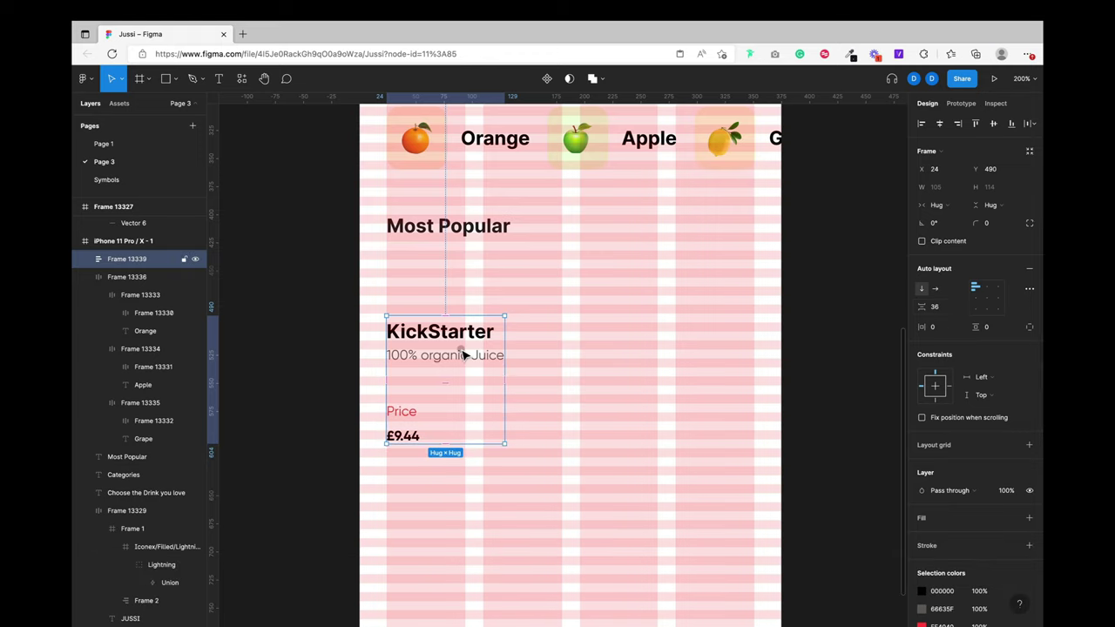
# Step: Give the product card a FFFFFF fill and widen it to 327 so it spans the grid columns
pyautogui.press('shift')
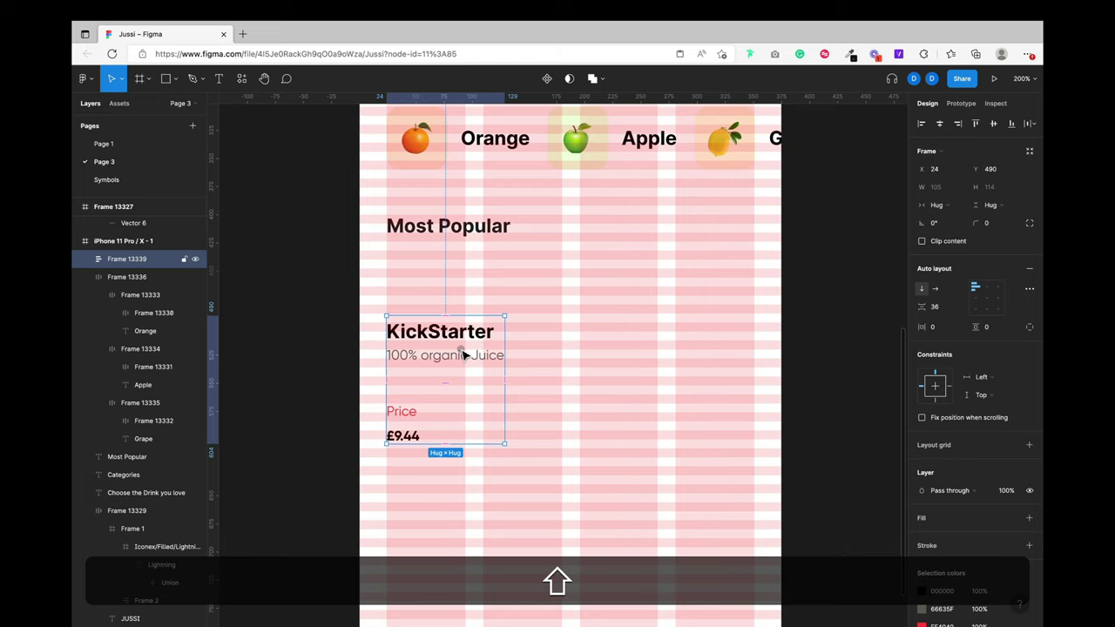
pyautogui.click(953, 519)
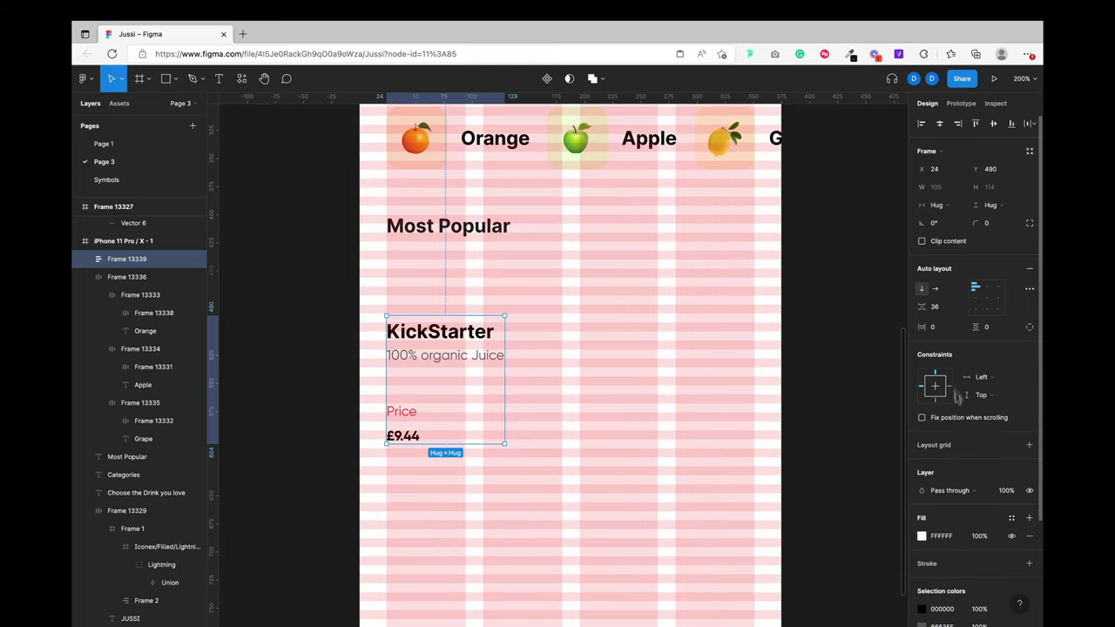
pyautogui.moveTo(506, 366); pyautogui.dragTo(752, 355)
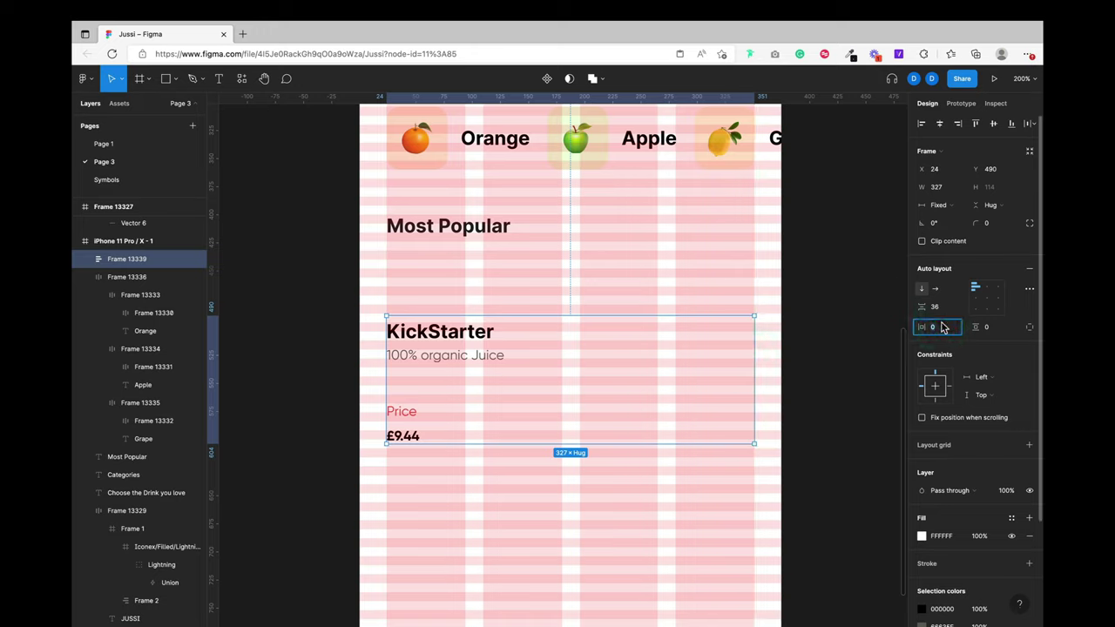
# Step: Set the product card's horizontal and vertical padding to 16
pyautogui.write('2')
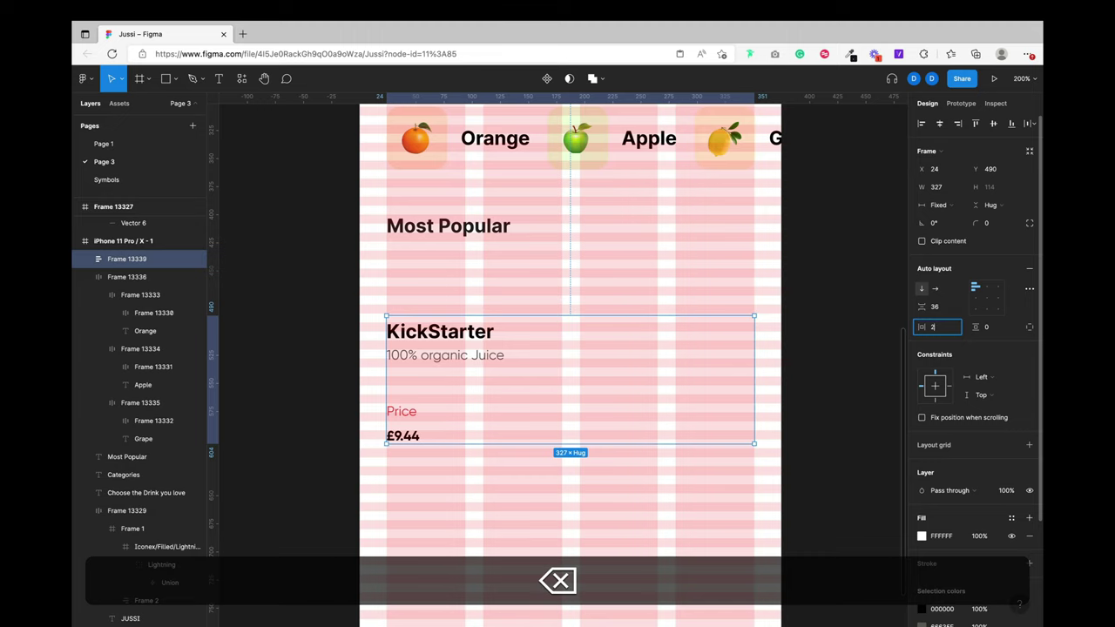
pyautogui.press('Return')
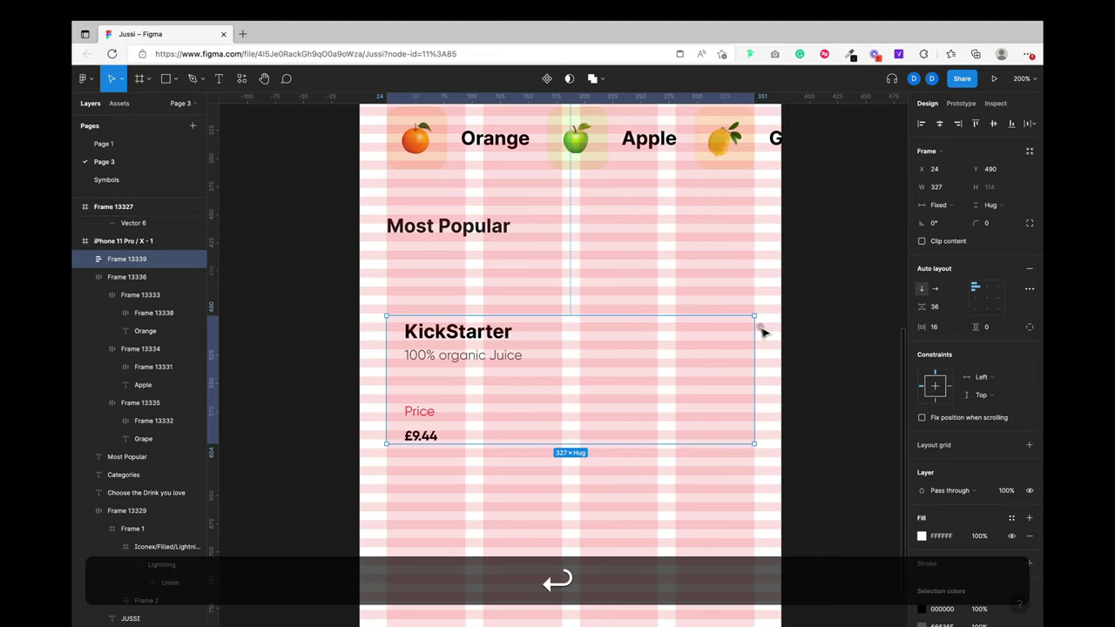
pyautogui.write('16')
pyautogui.press('Return')
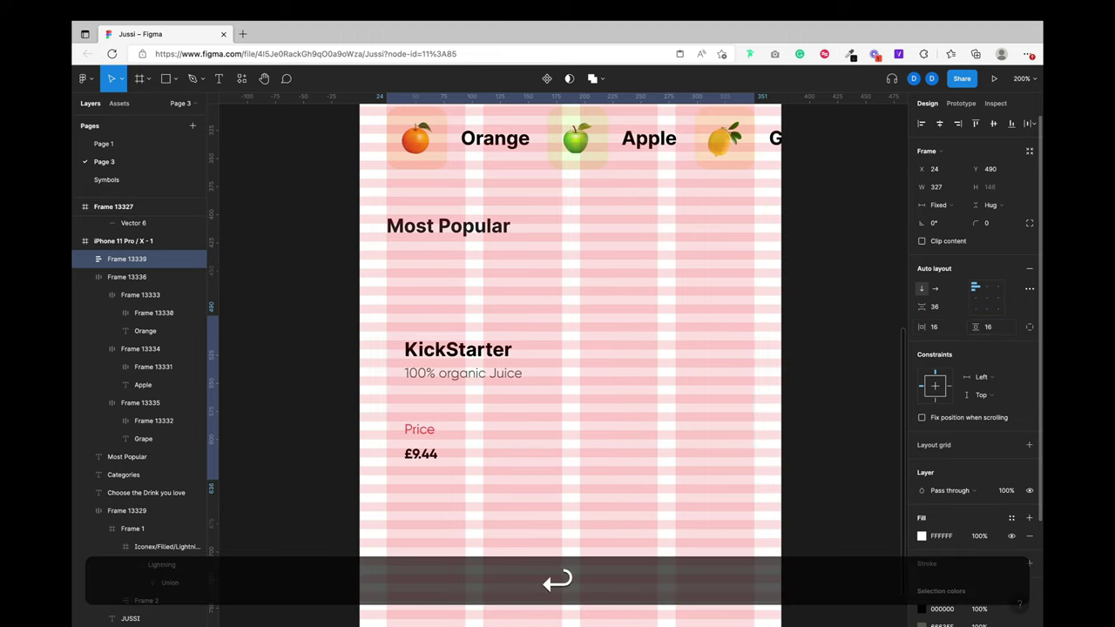
# Step: Nudge the product card up to Y 488 to line it up with the row grid
pyautogui.click(674, 376)
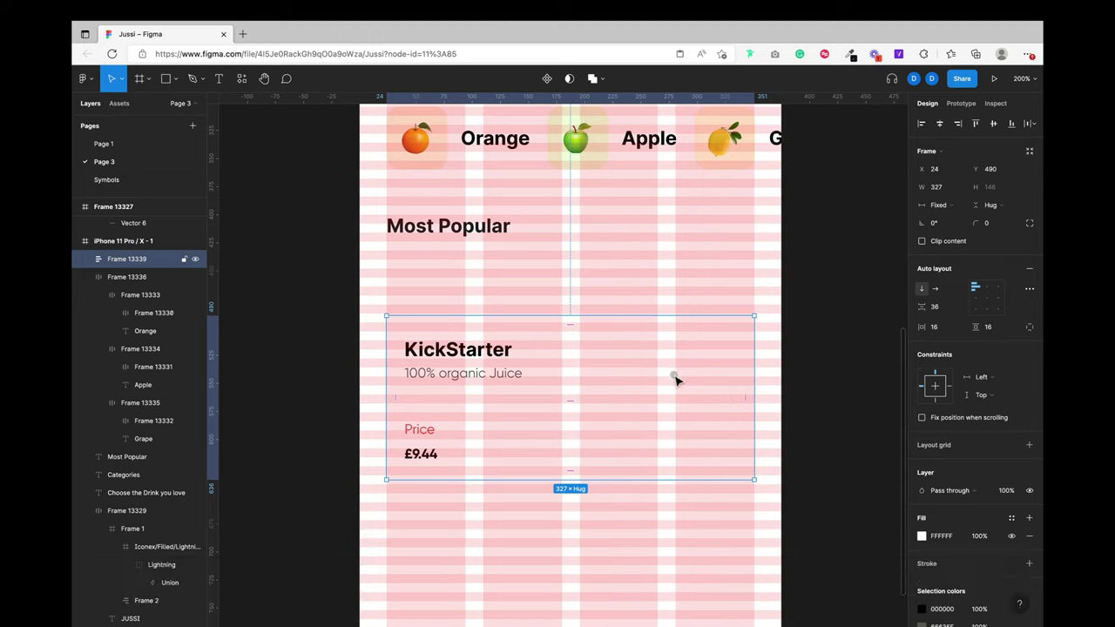
pyautogui.press('Up')
pyautogui.press('Up')
pyautogui.click(602, 359)
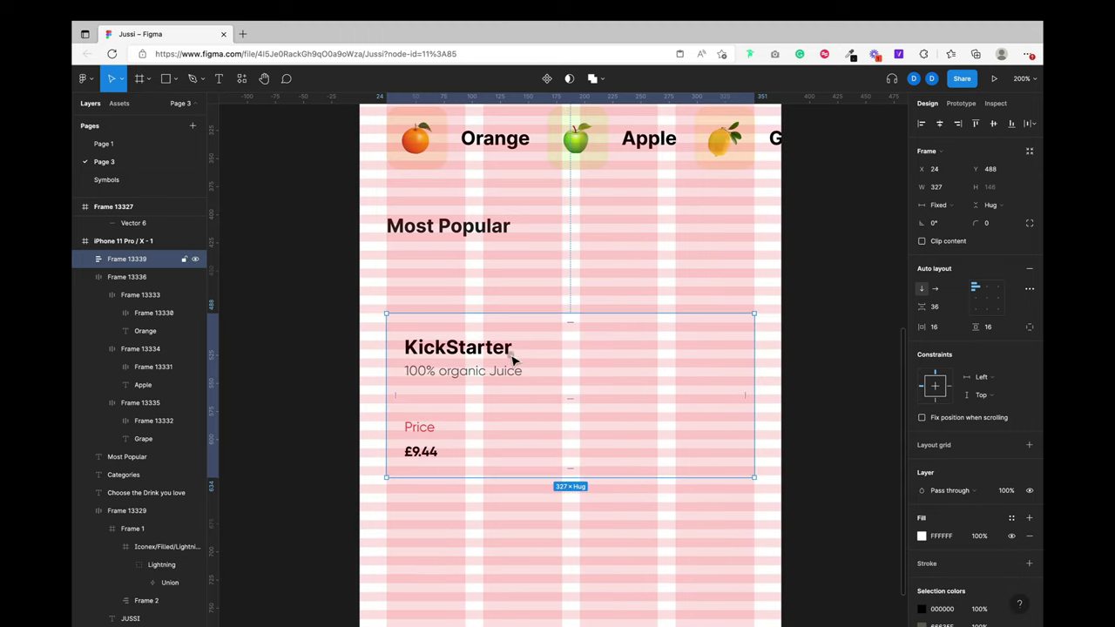
# Step: Set the spacing between the Price label and £9.44 to 8
pyautogui.click(420, 440)
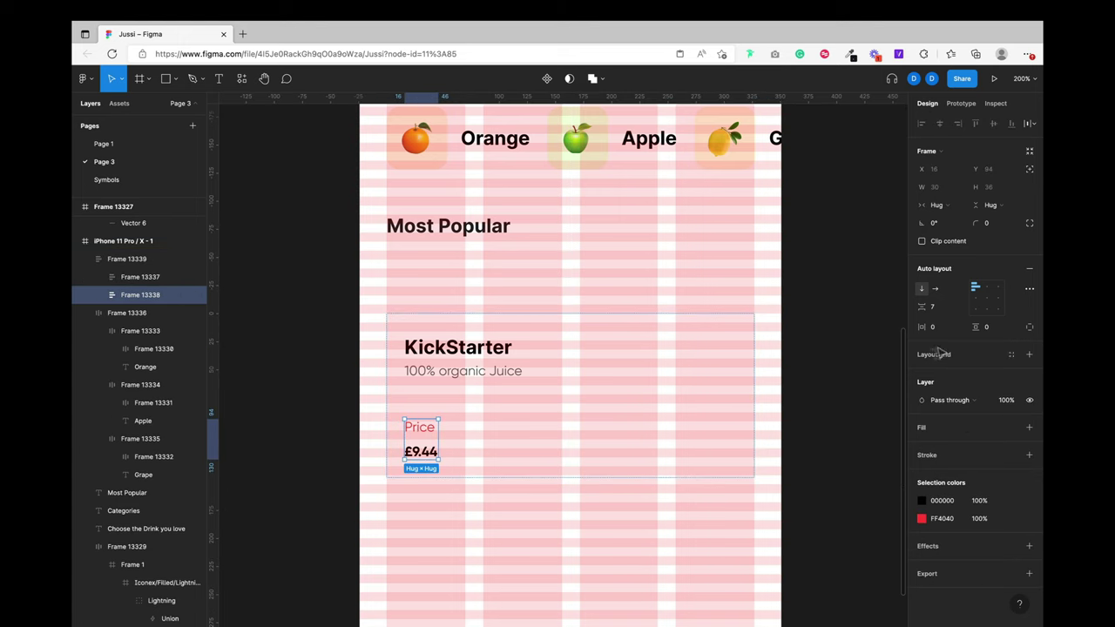
pyautogui.press('ctrl+super+f')
pyautogui.write('8')
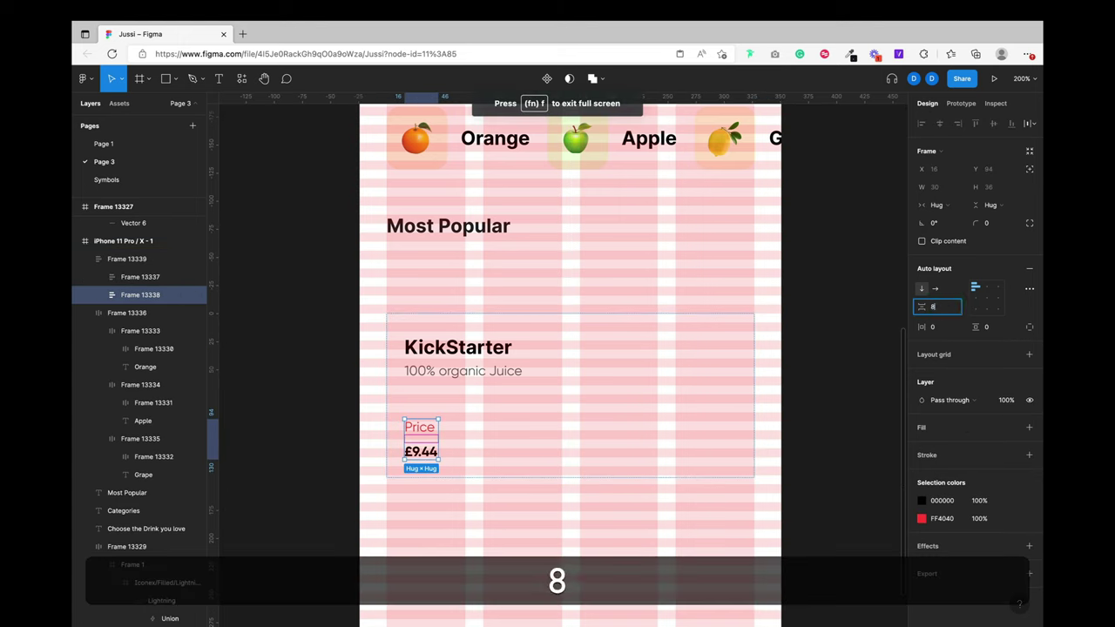
pyautogui.press('Return')
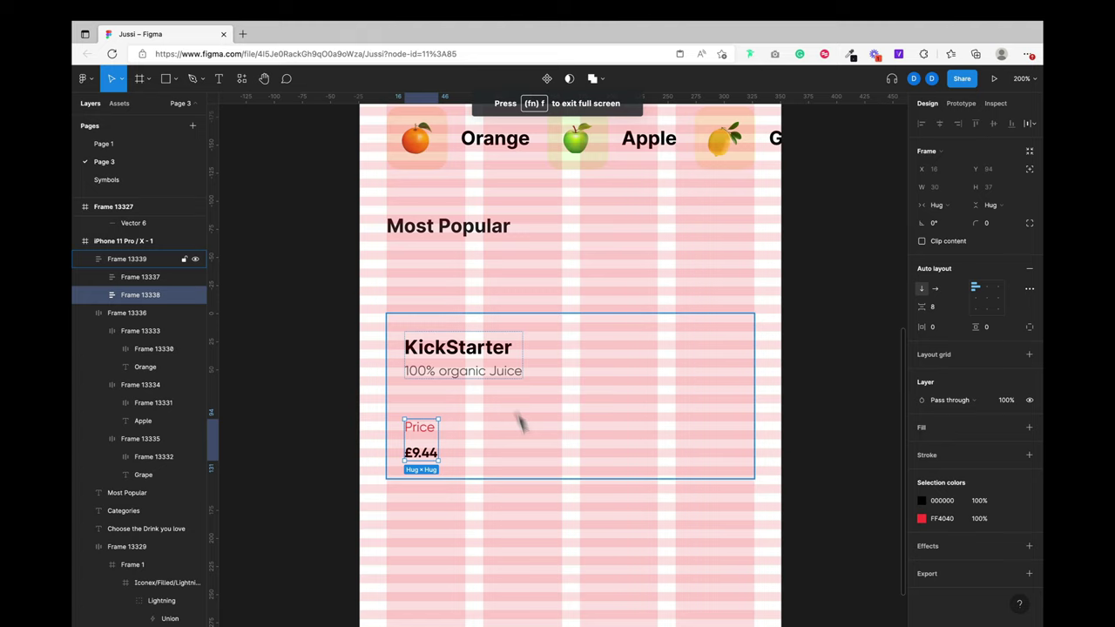
# Step: Set the auto layout spacing between the Price label and the £9.44 amount to 0
pyautogui.click(468, 355)
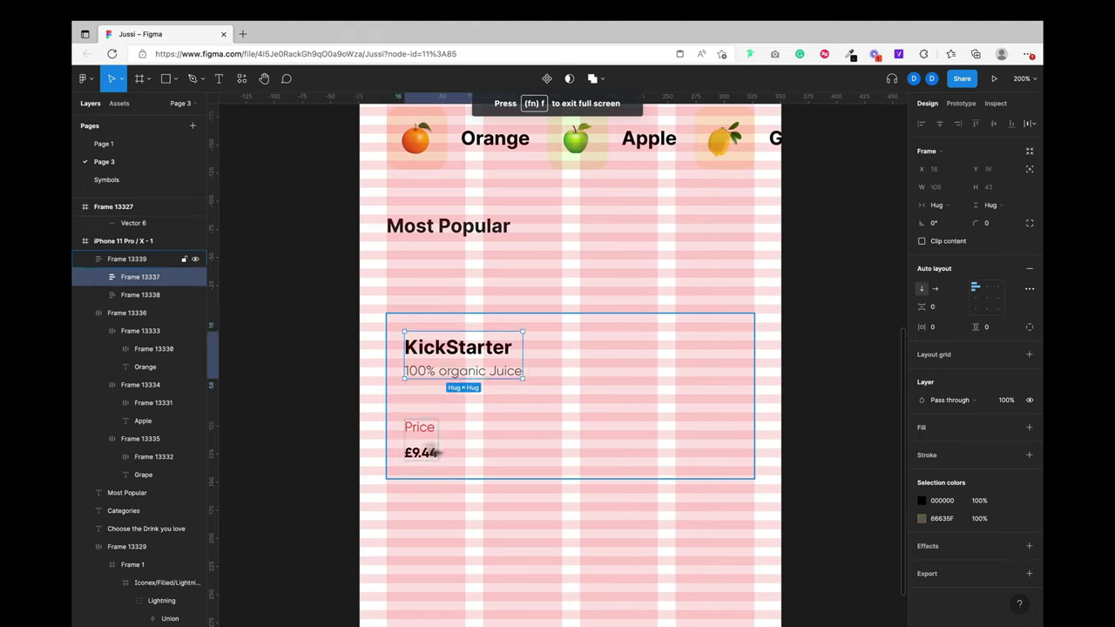
pyautogui.click(420, 440)
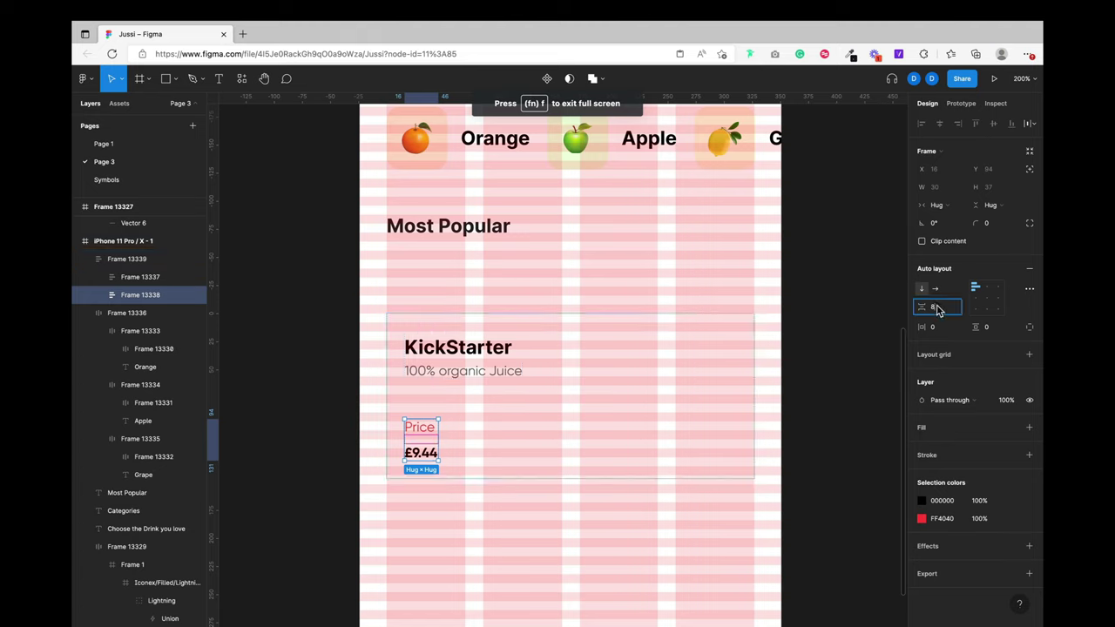
pyautogui.write('0')
pyautogui.press('Return')
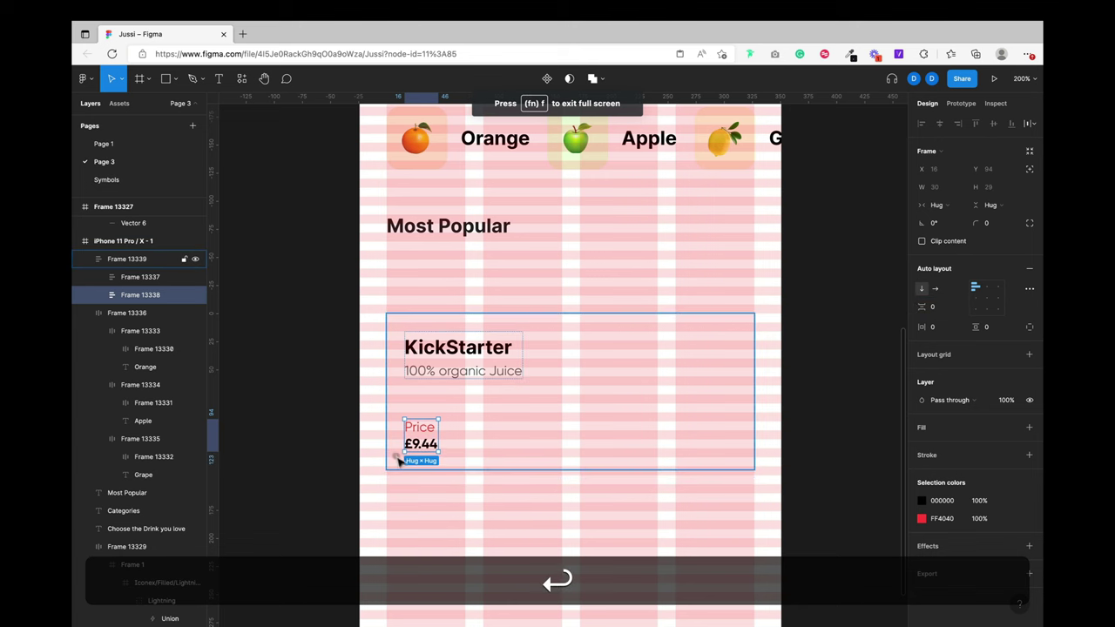
# Step: Make only the £ sign of the £9.44 price superscript
pyautogui.scroll(5, 394, 457)
pyautogui.press('t')
pyautogui.click(465, 424)
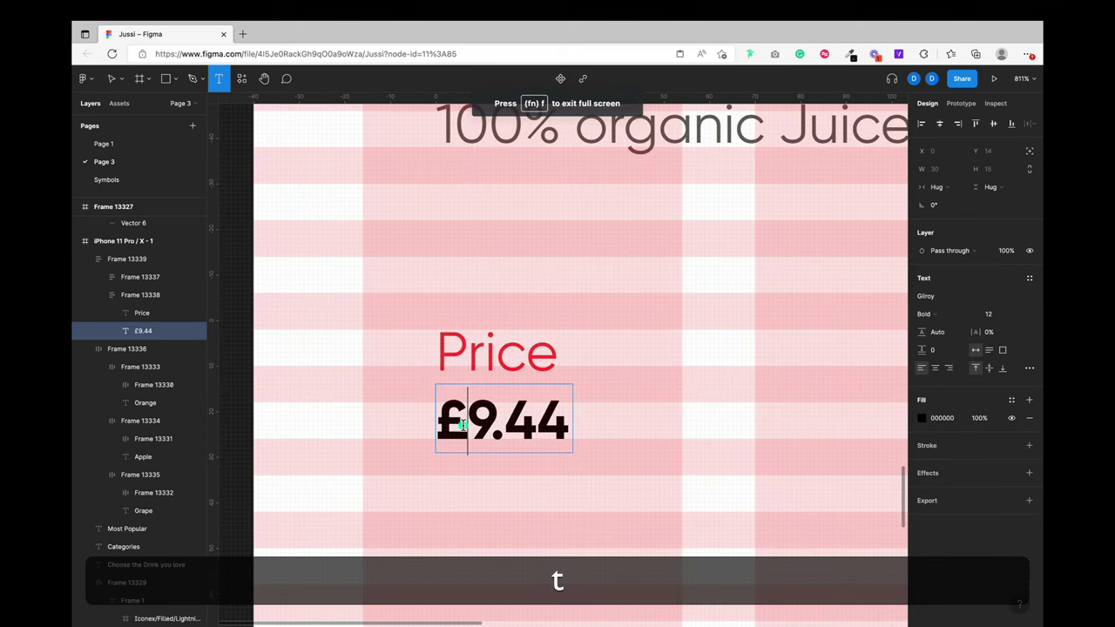
pyautogui.moveTo(465, 424); pyautogui.dragTo(440, 424)
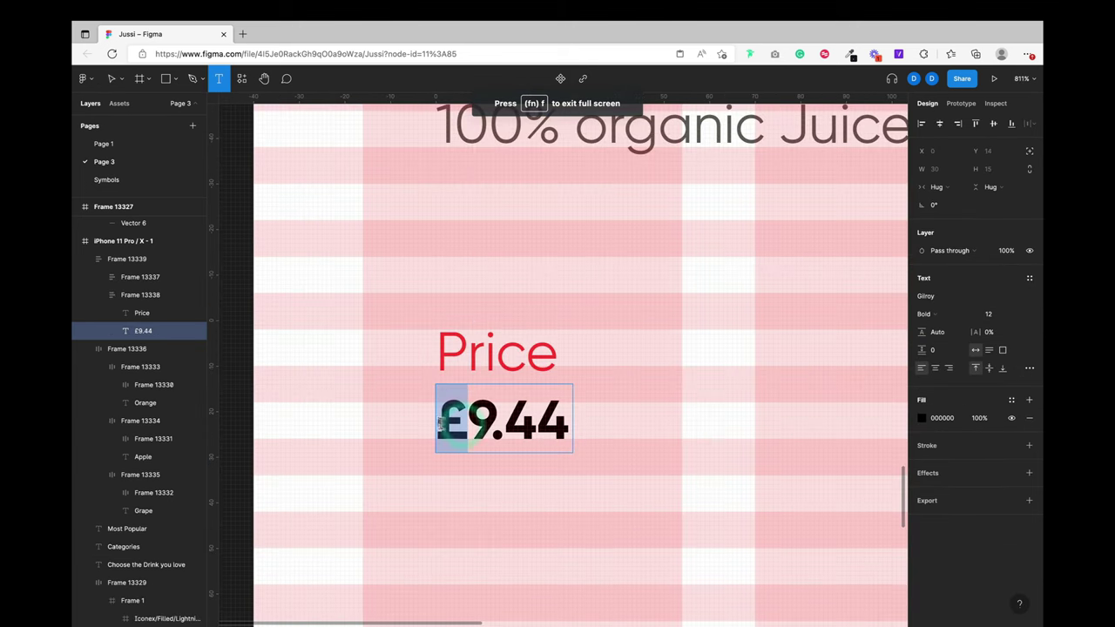
pyautogui.click(1029, 368)
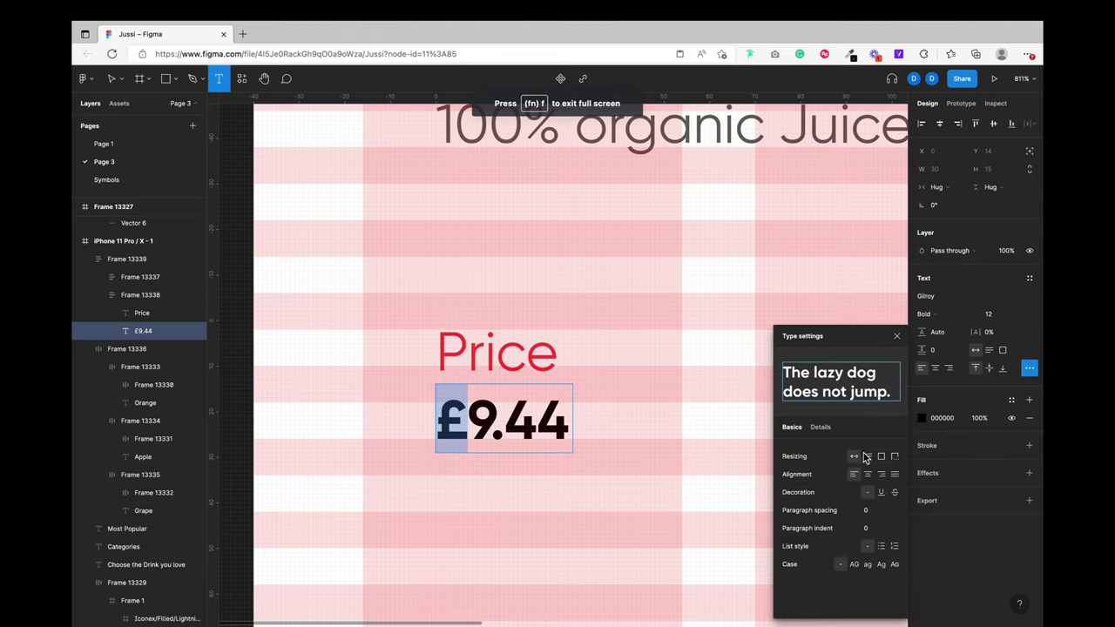
pyautogui.click(820, 427)
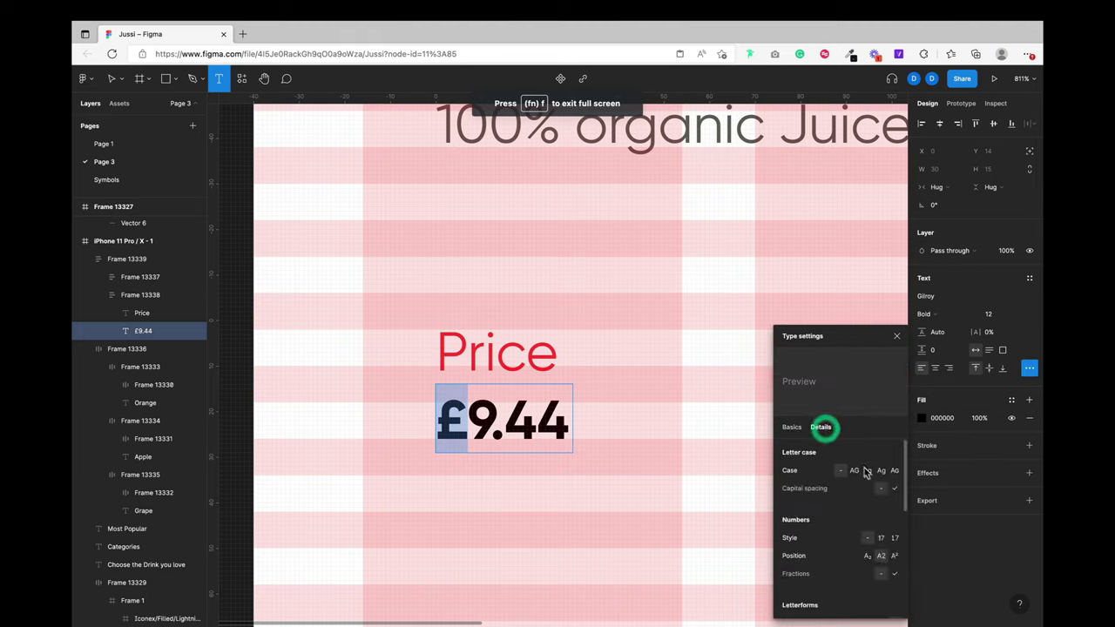
pyautogui.click(897, 556)
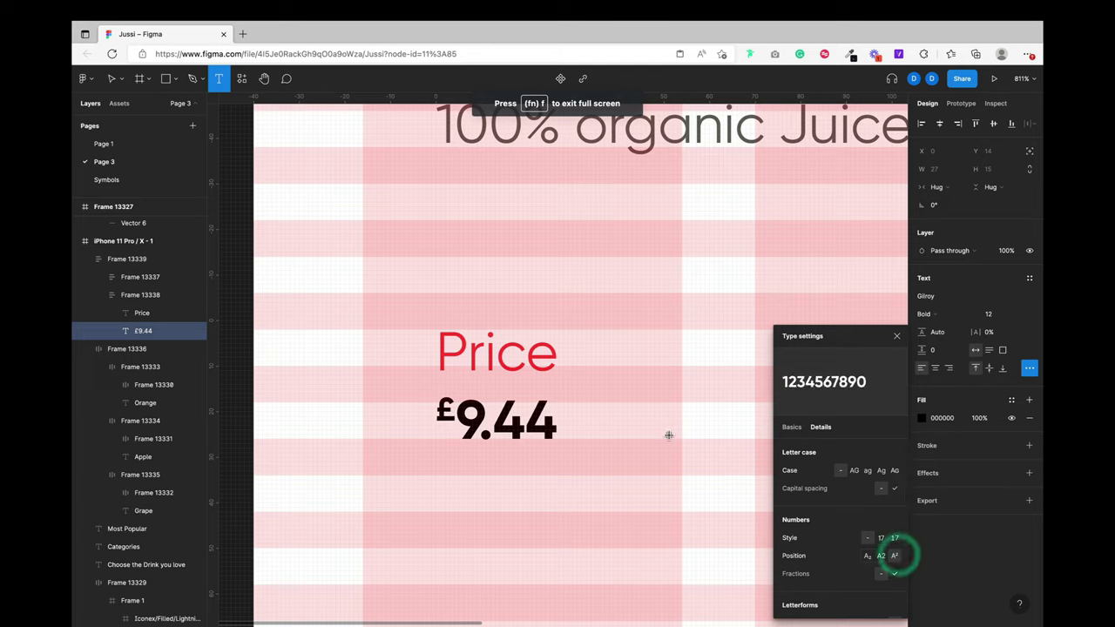
pyautogui.click(614, 270)
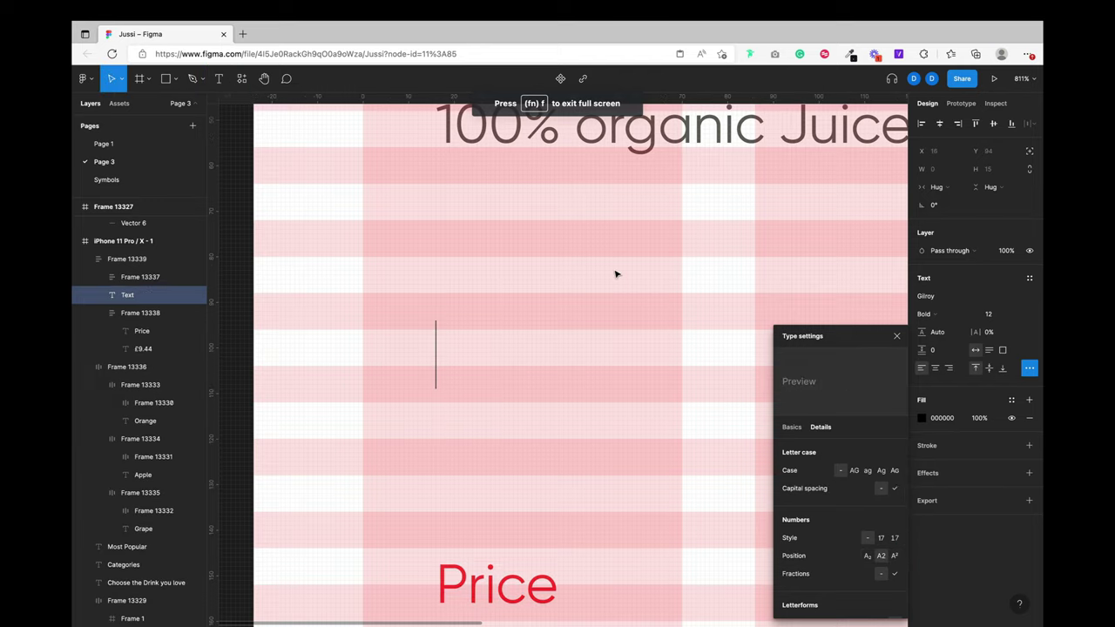
pyautogui.click(615, 272)
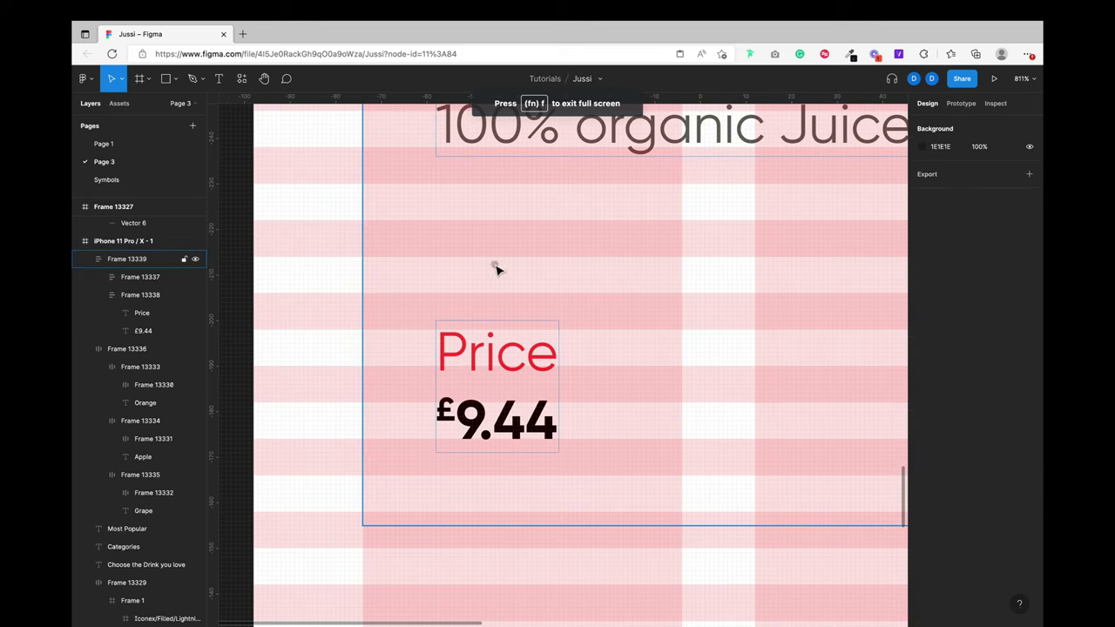
pyautogui.scroll(-5, 315, 286)
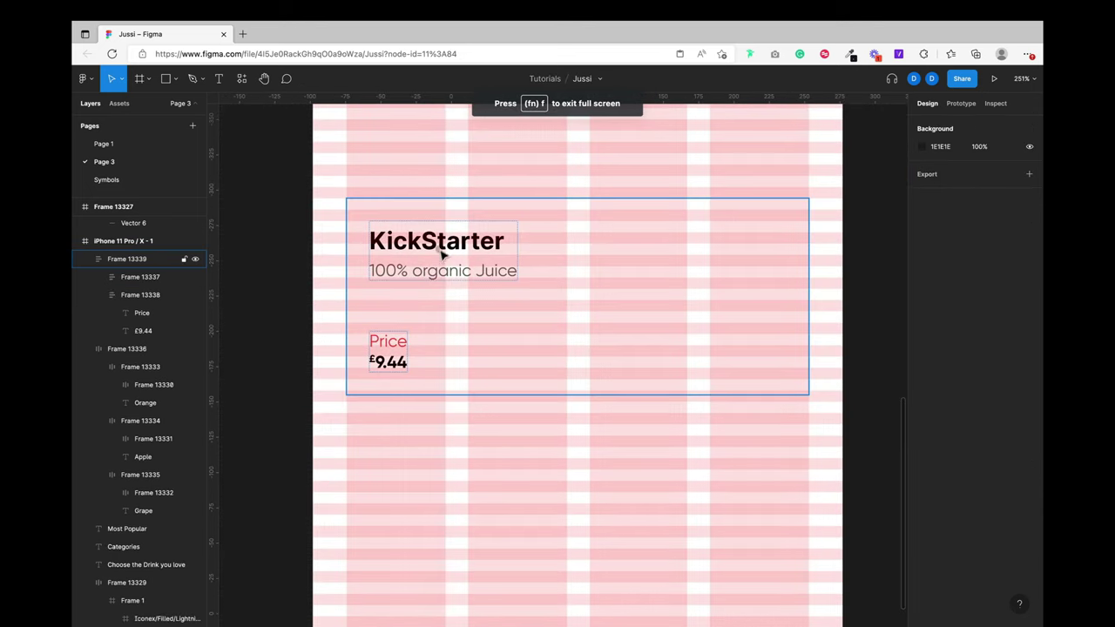
pyautogui.press('Escape')
# Step: Set the product card's vertical spacing between the title group and the price group to 32
pyautogui.scroll(3, 396, 355)
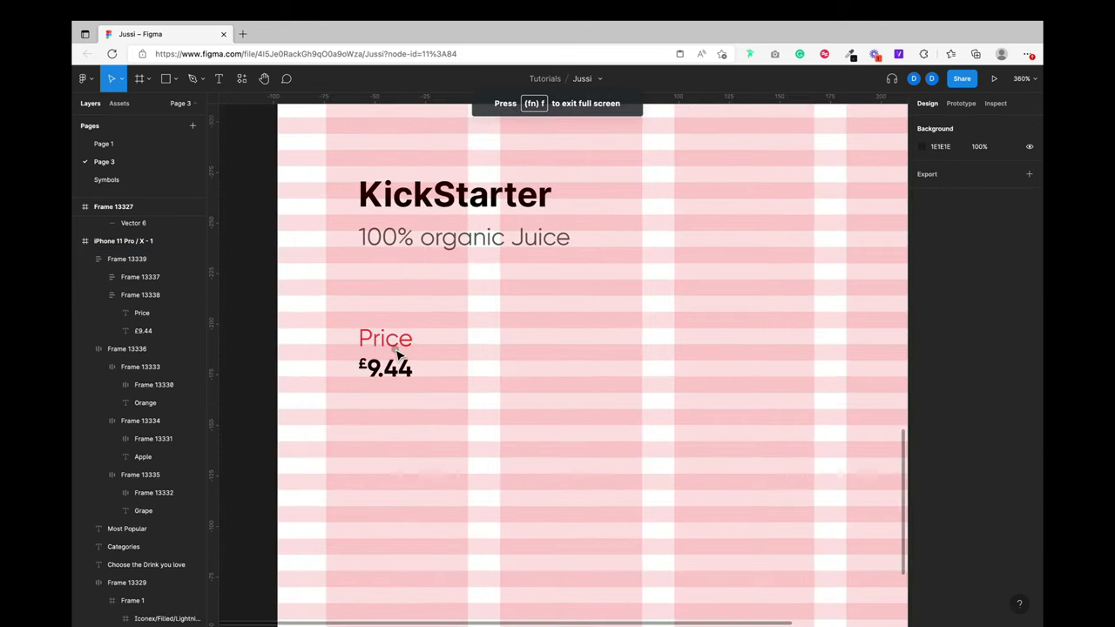
pyautogui.scroll(-5, 391, 351)
pyautogui.scroll(4, 391, 351)
pyautogui.click(426, 239)
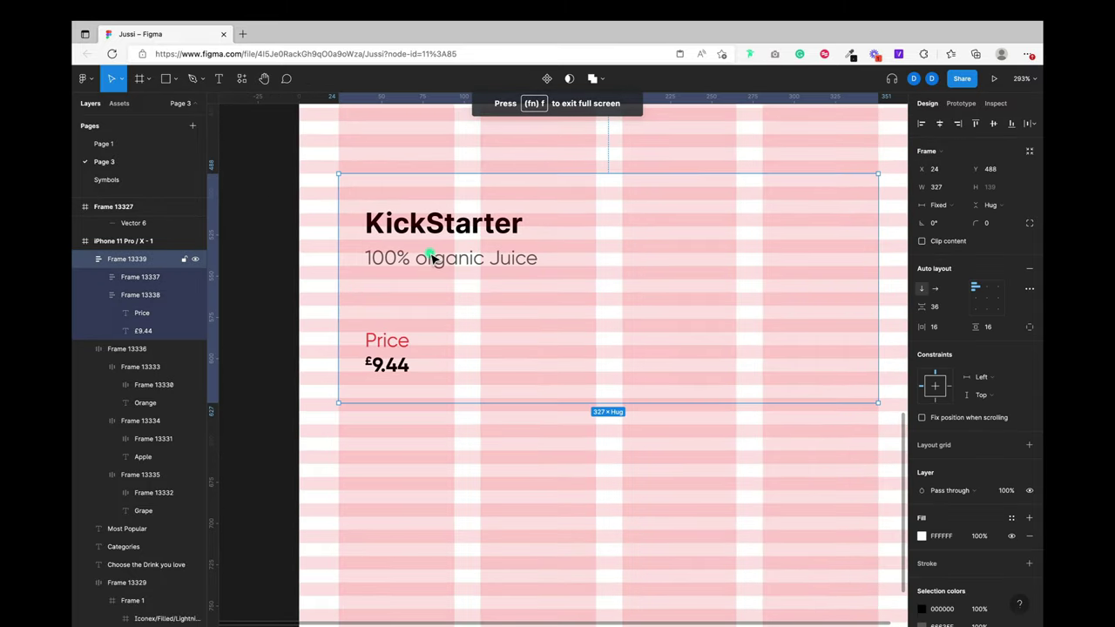
pyautogui.click(946, 310)
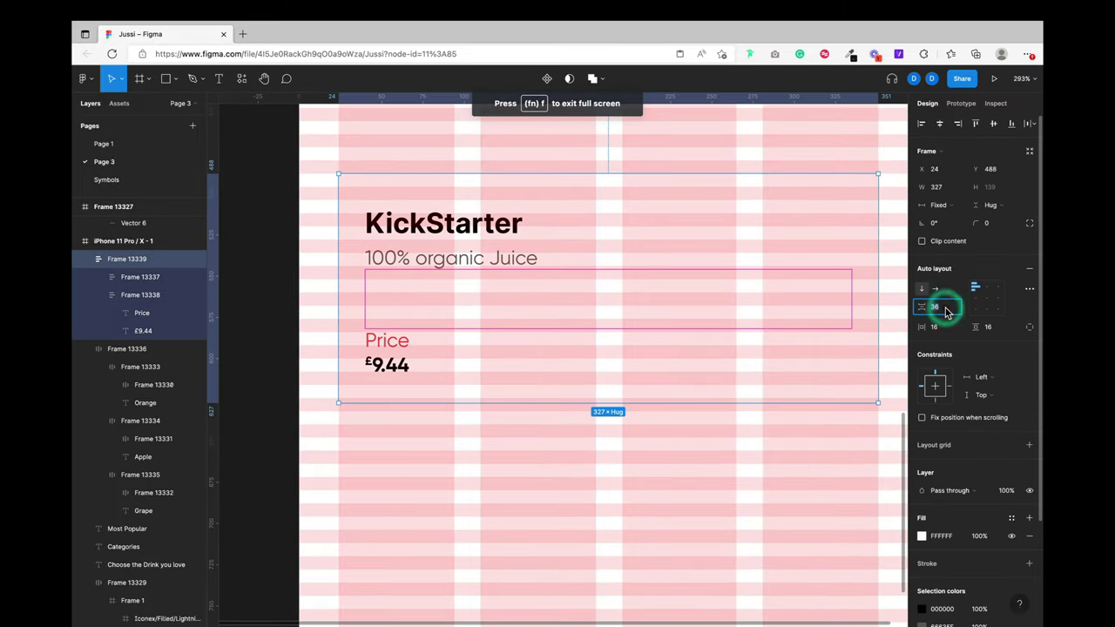
pyautogui.write('32')
pyautogui.press('Return')
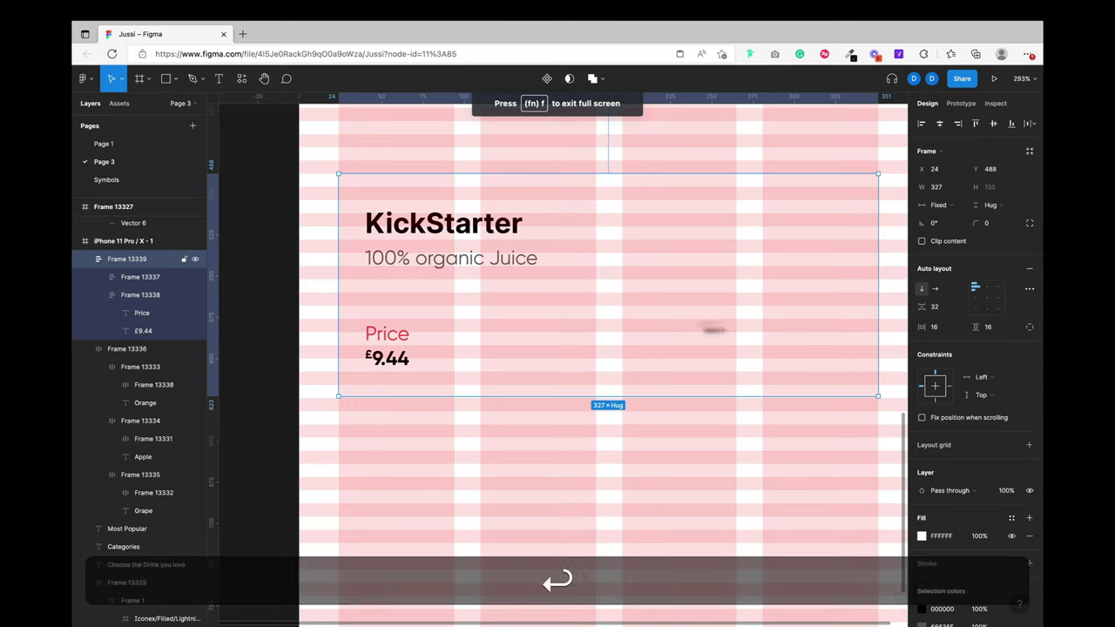
# Step: Change the Price label's font to Inter with the Medium weight
pyautogui.keyDown('super'); pyautogui.click(397, 335); pyautogui.keyUp('super')
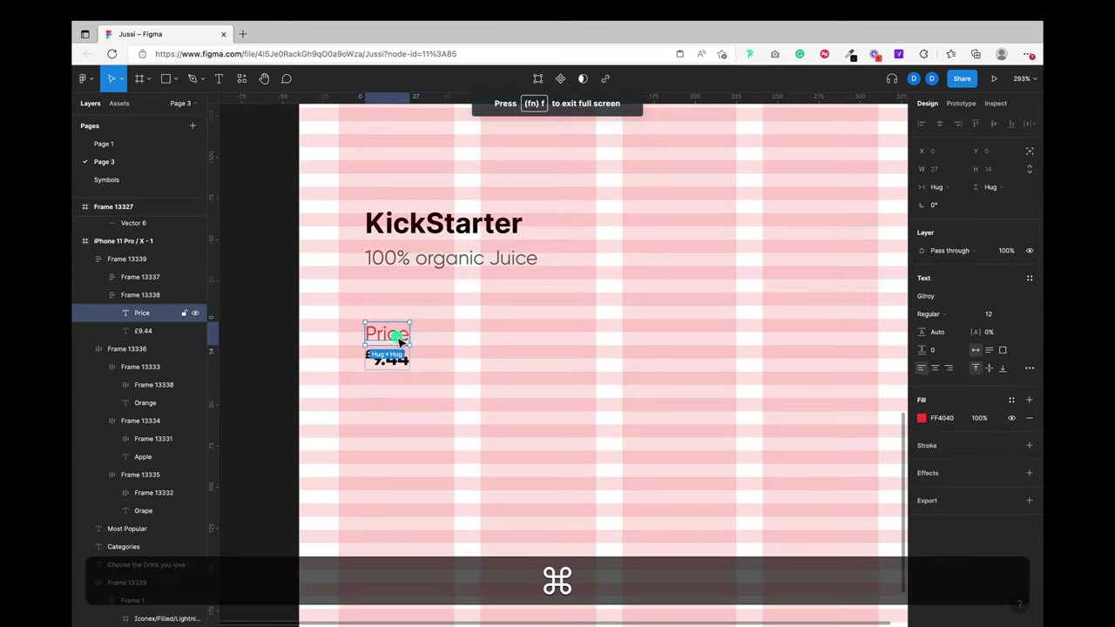
pyautogui.press('super+b')
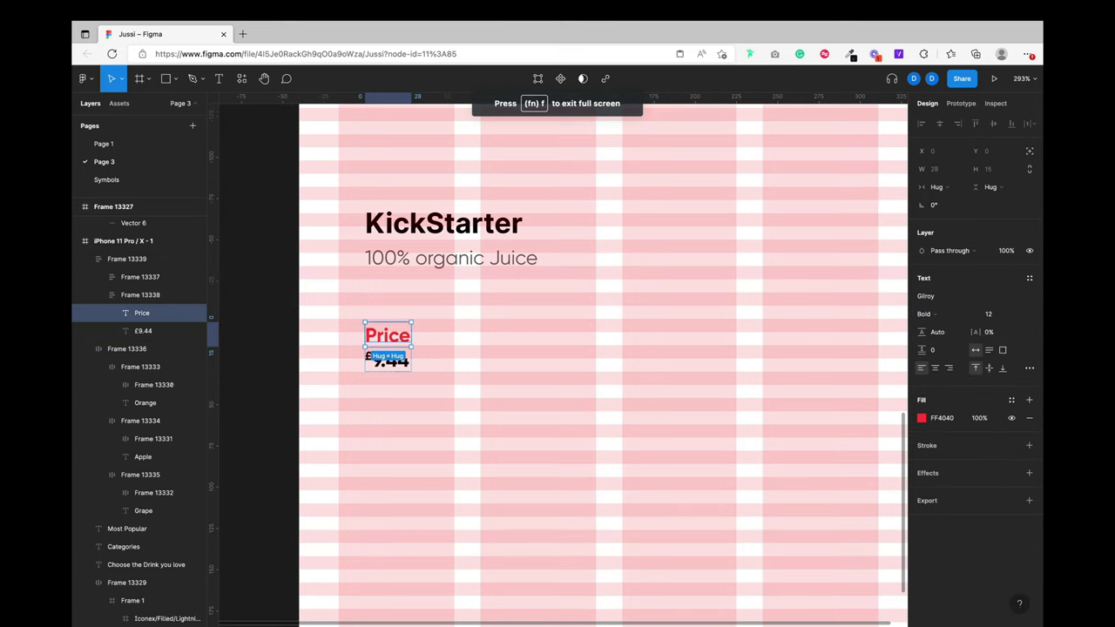
pyautogui.press('super')
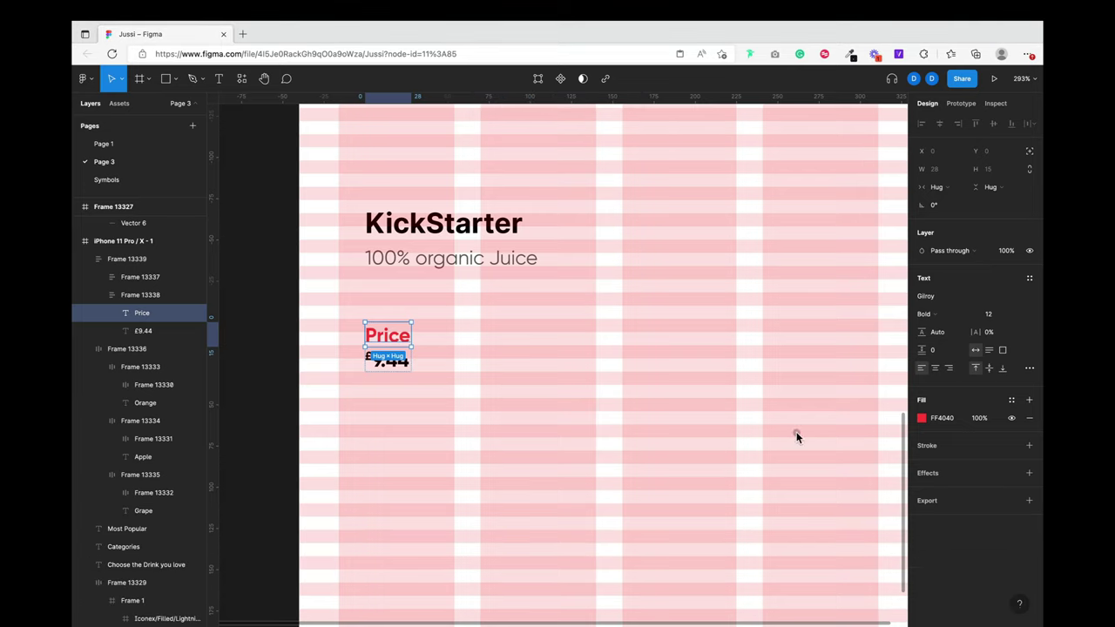
pyautogui.click(926, 297)
pyautogui.write('INt')
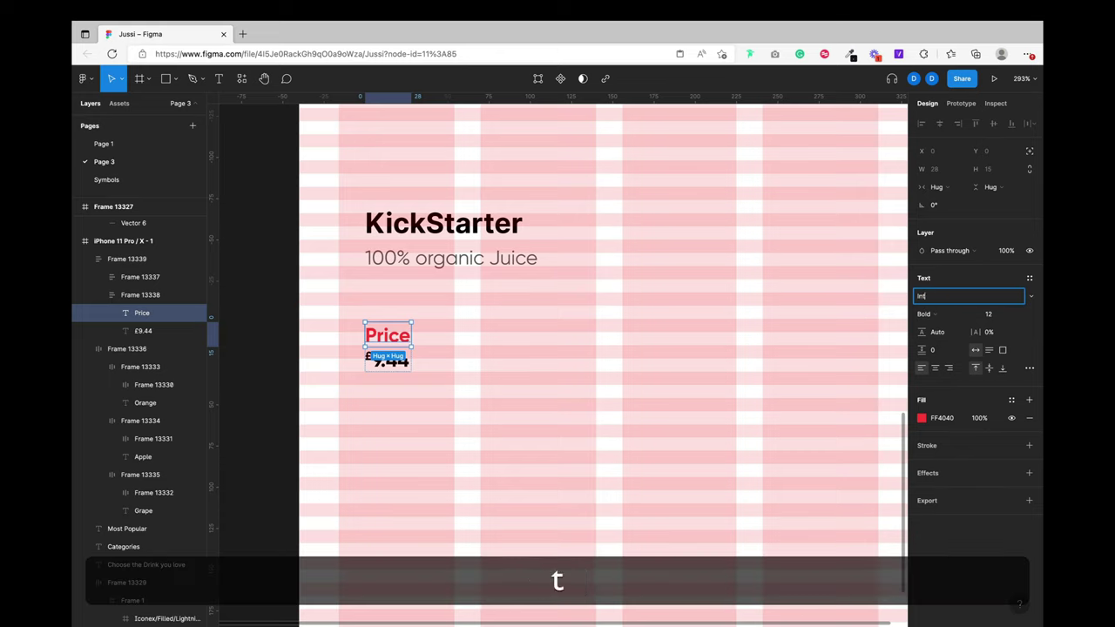
pyautogui.press('Return')
pyautogui.click(922, 315)
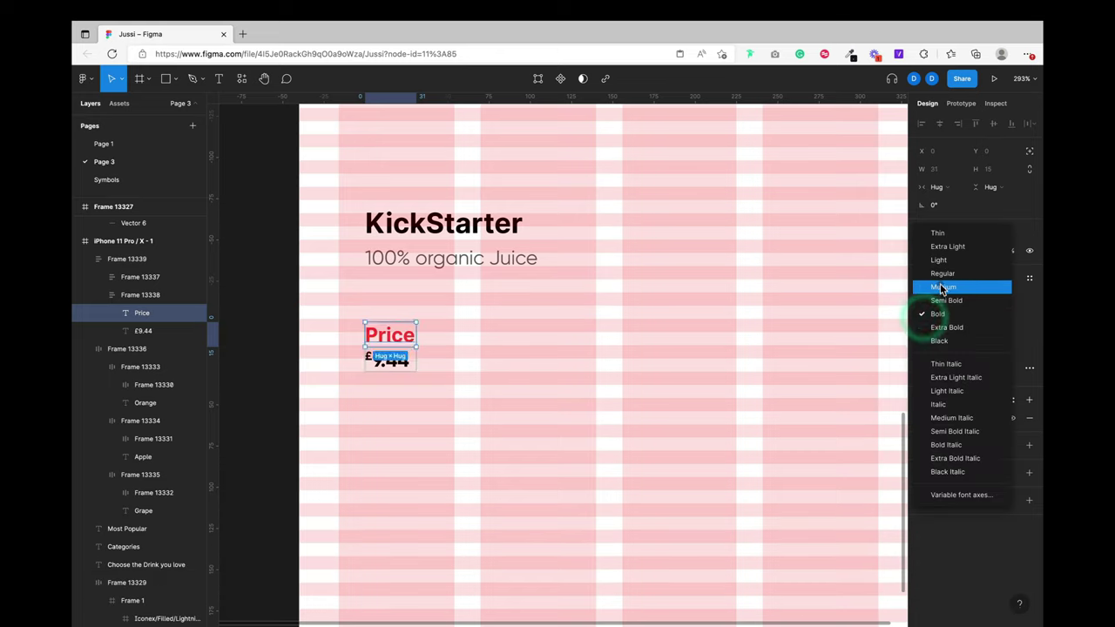
pyautogui.click(926, 286)
# Step: Change the font of the KickStarter title to Clash Display
pyautogui.keyDown('super'); pyautogui.click(479, 228); pyautogui.keyUp('super')
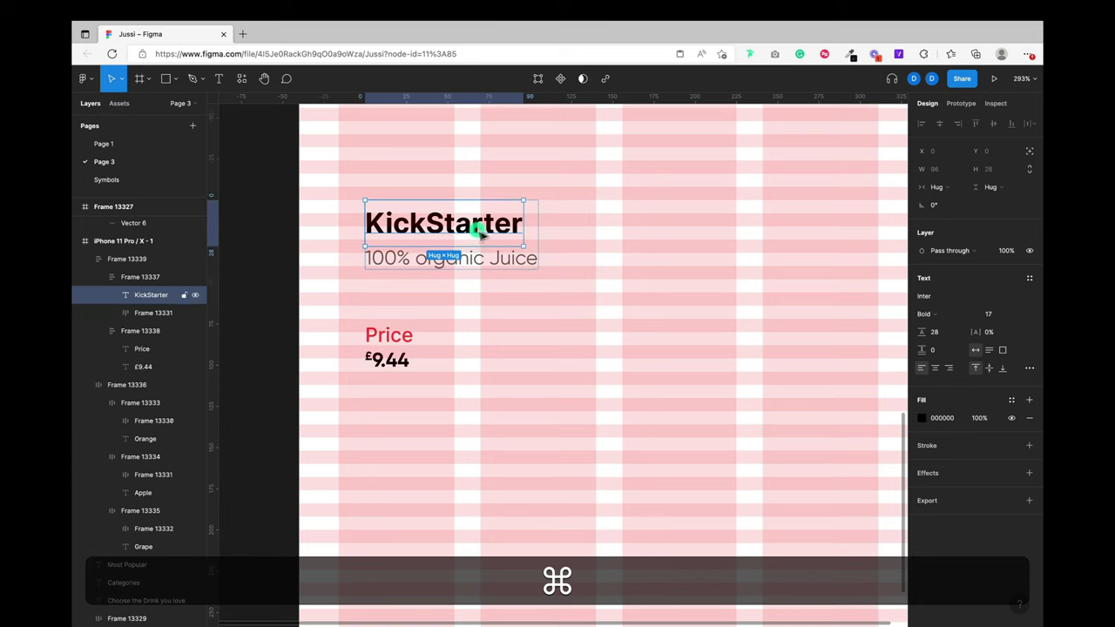
pyautogui.click(934, 297)
pyautogui.write('C')
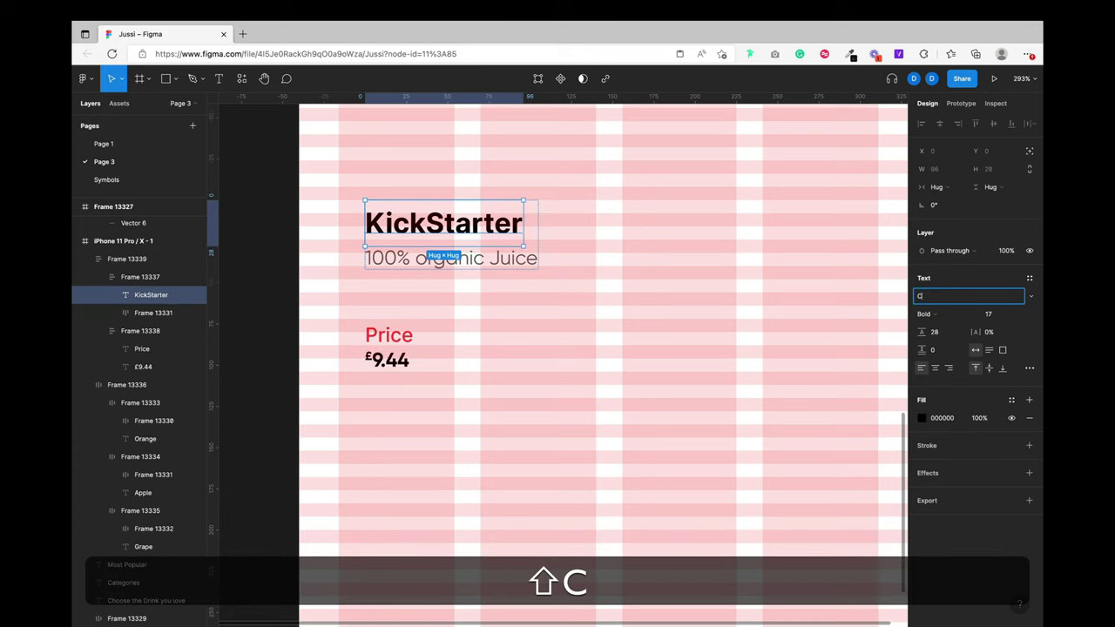
pyautogui.write('lash Display')
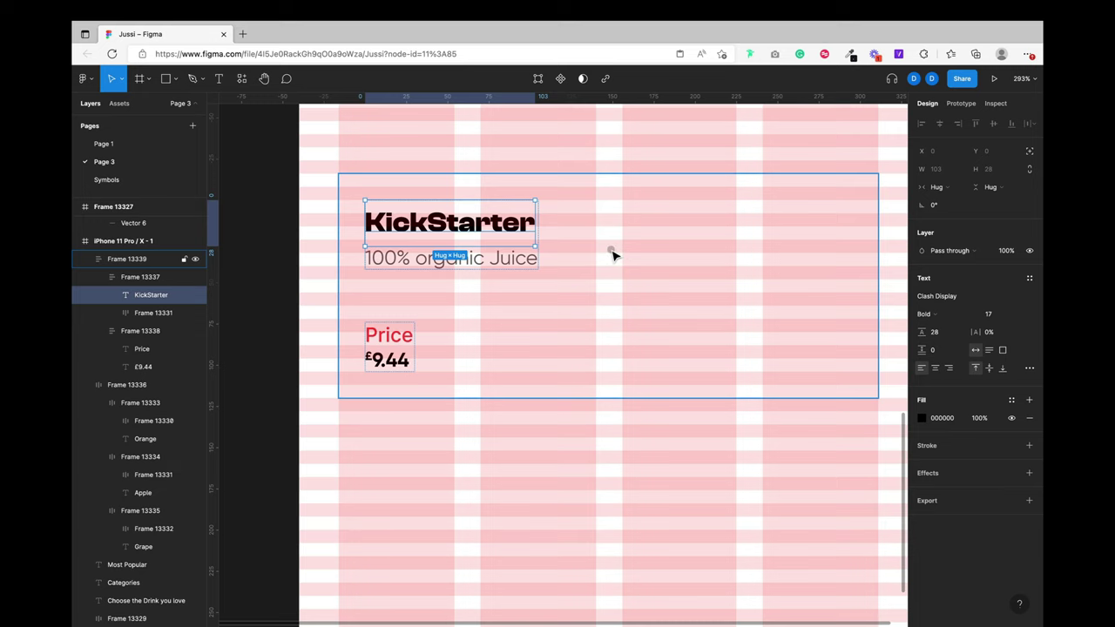
# Step: Change the font of the 100% organic Juice subtitle to Inter
pyautogui.keyDown('super'); pyautogui.click(485, 258); pyautogui.keyUp('super')
pyautogui.keyDown('super'); pyautogui.click(580, 241); pyautogui.keyUp('super')
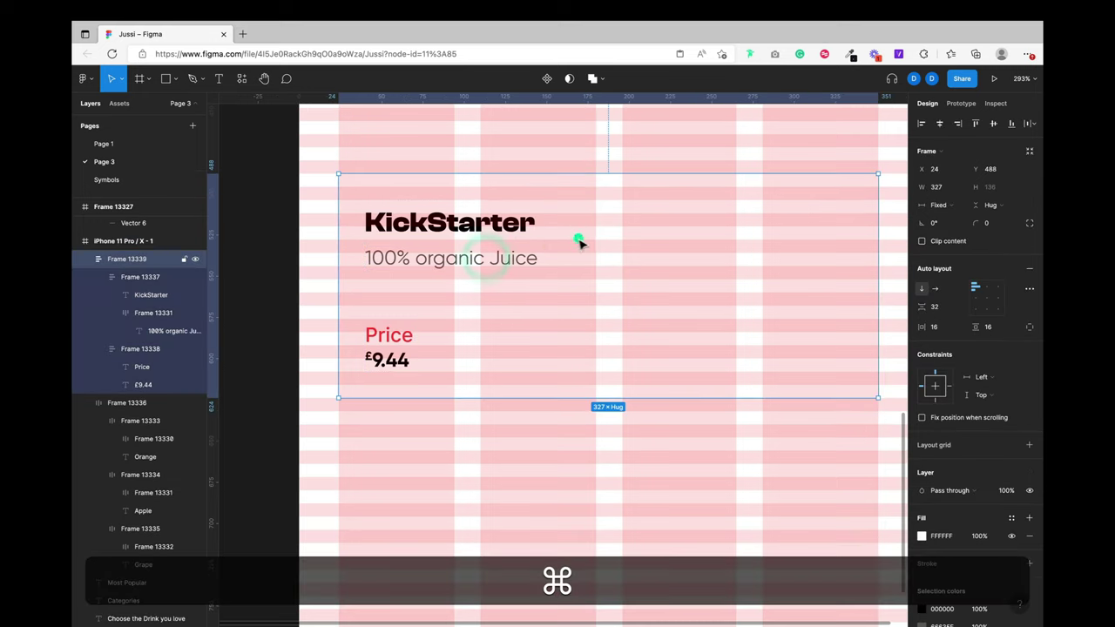
pyautogui.click(499, 235)
pyautogui.hscroll(3, 634, 271)
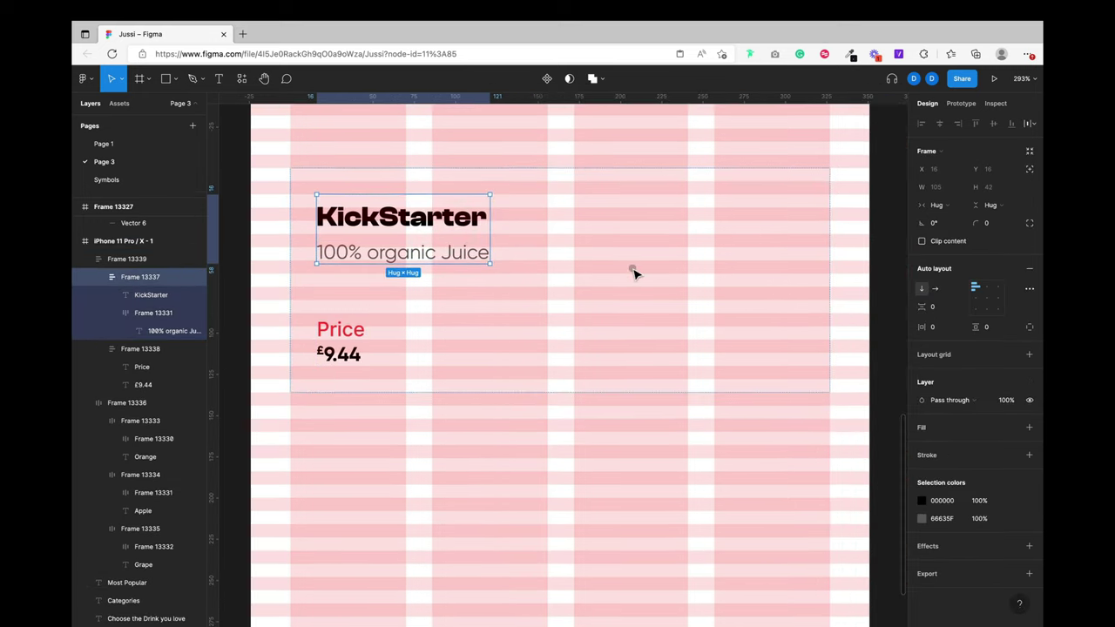
pyautogui.keyDown('super'); pyautogui.click(427, 263); pyautogui.keyUp('super')
pyautogui.scroll(-5, 597, 308)
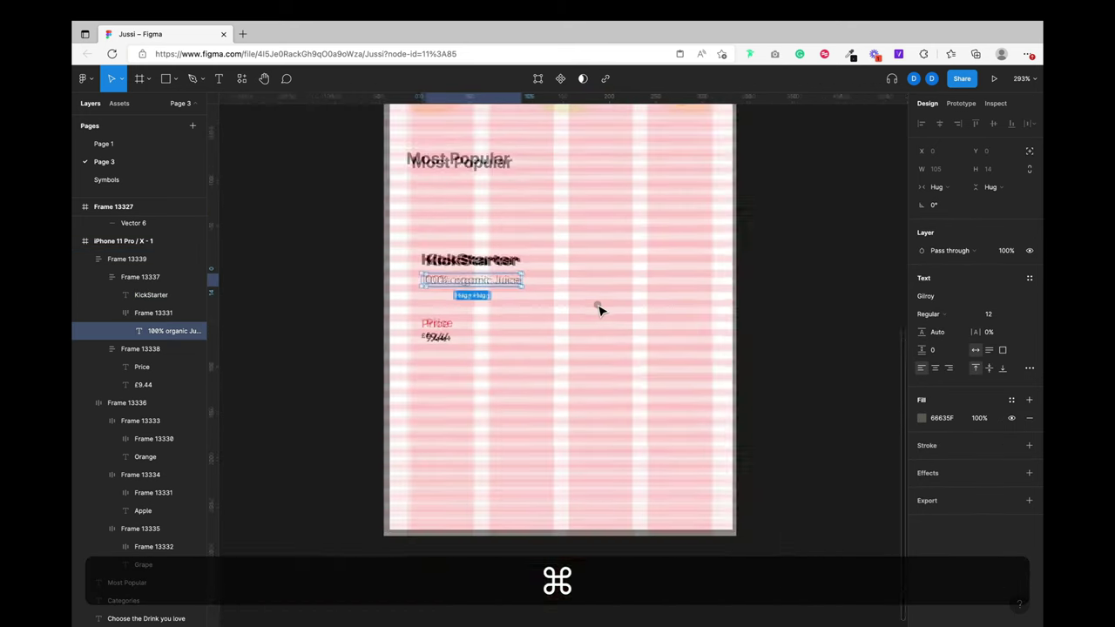
pyautogui.scroll(3, 598, 309)
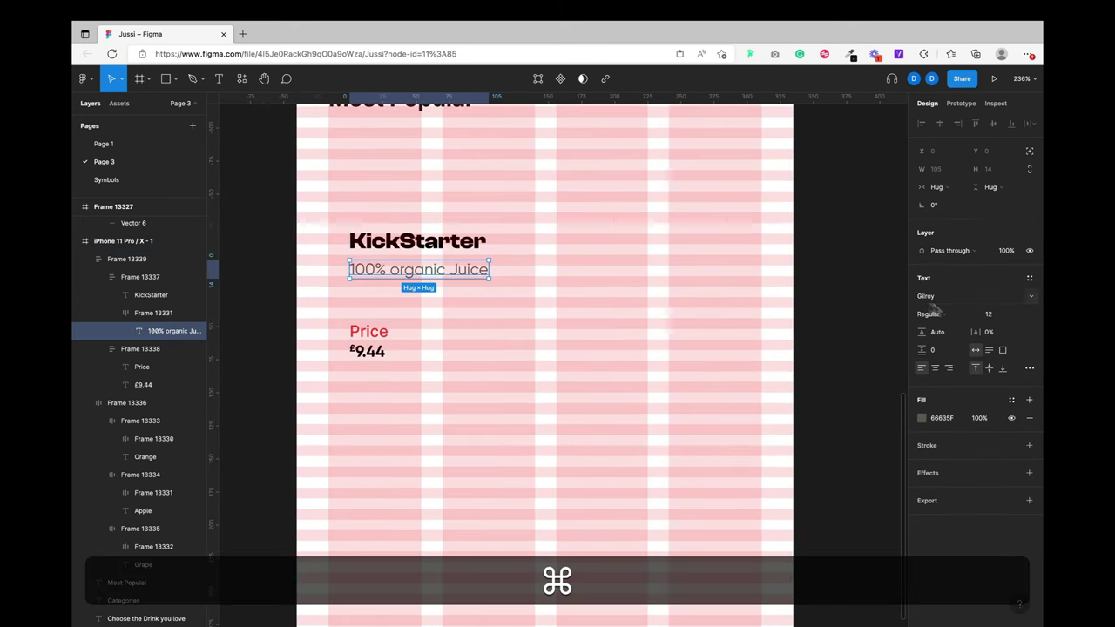
pyautogui.press('super+a')
pyautogui.write('Inter')
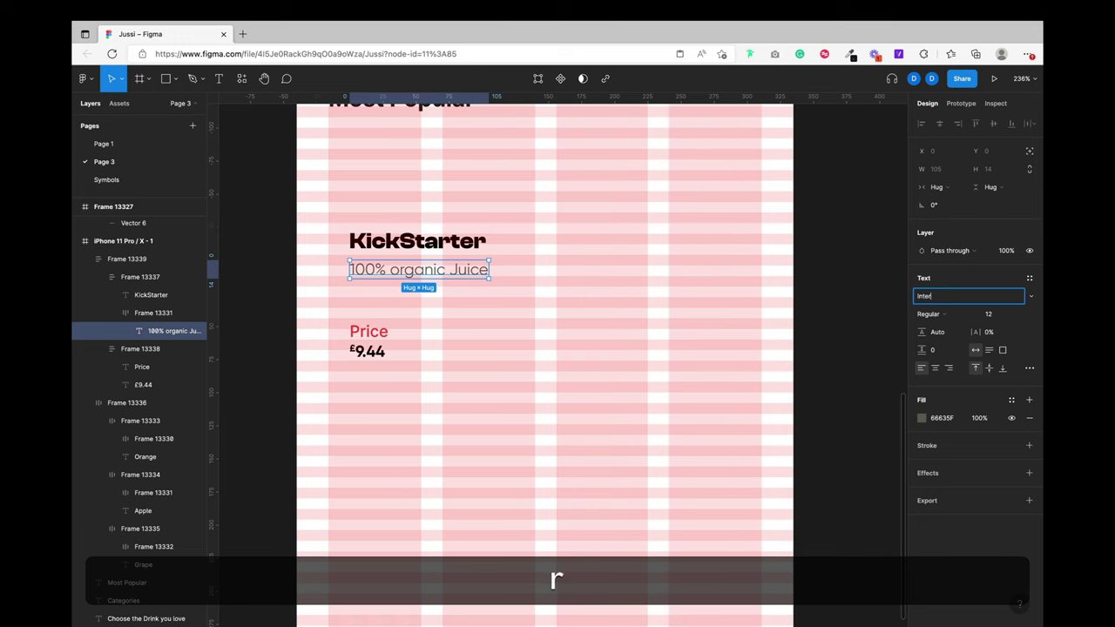
# Step: Try the Inter font on the "100% organic Juice" subtitle
pyautogui.press('Return')
pyautogui.press('super+z')
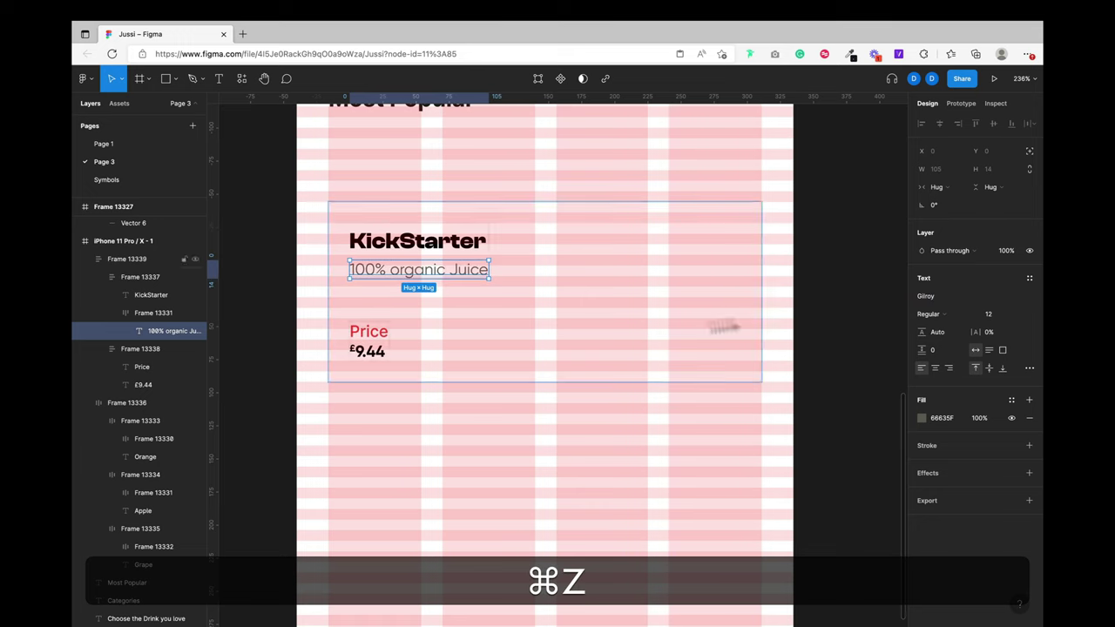
pyautogui.press('super+z')
# Step: Paste the orange juice bottle image over the right end of the KickStarter card and hide the layout grids
pyautogui.scroll(-3, 654, 415)
pyautogui.click(656, 417)
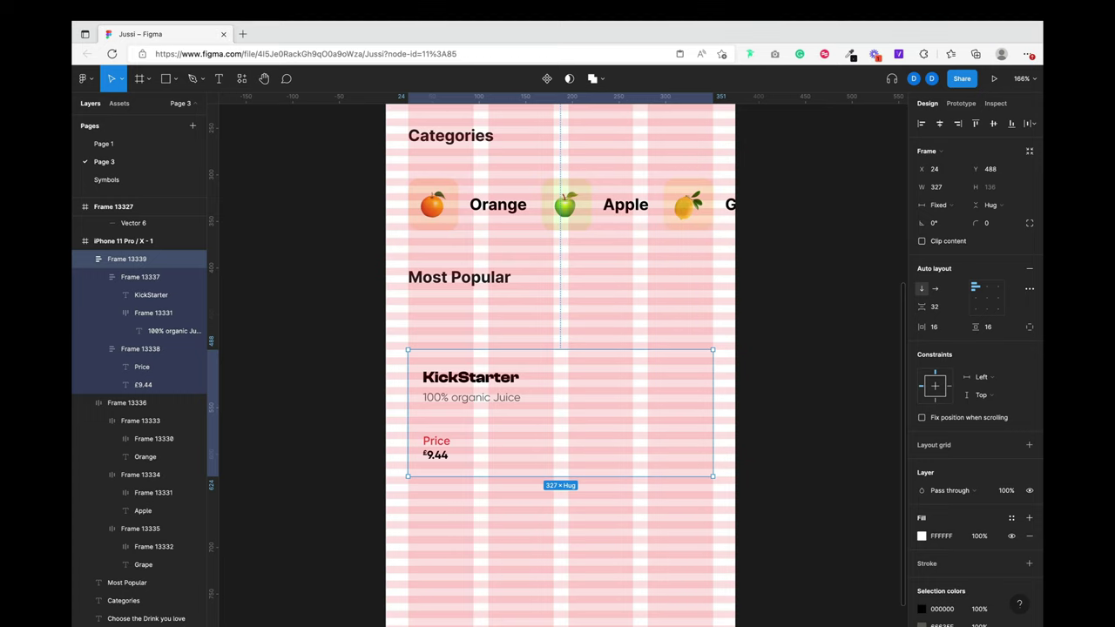
pyautogui.press('super+v')
pyautogui.moveTo(575, 362); pyautogui.dragTo(701, 382)
pyautogui.hotkey('shift', 'g')
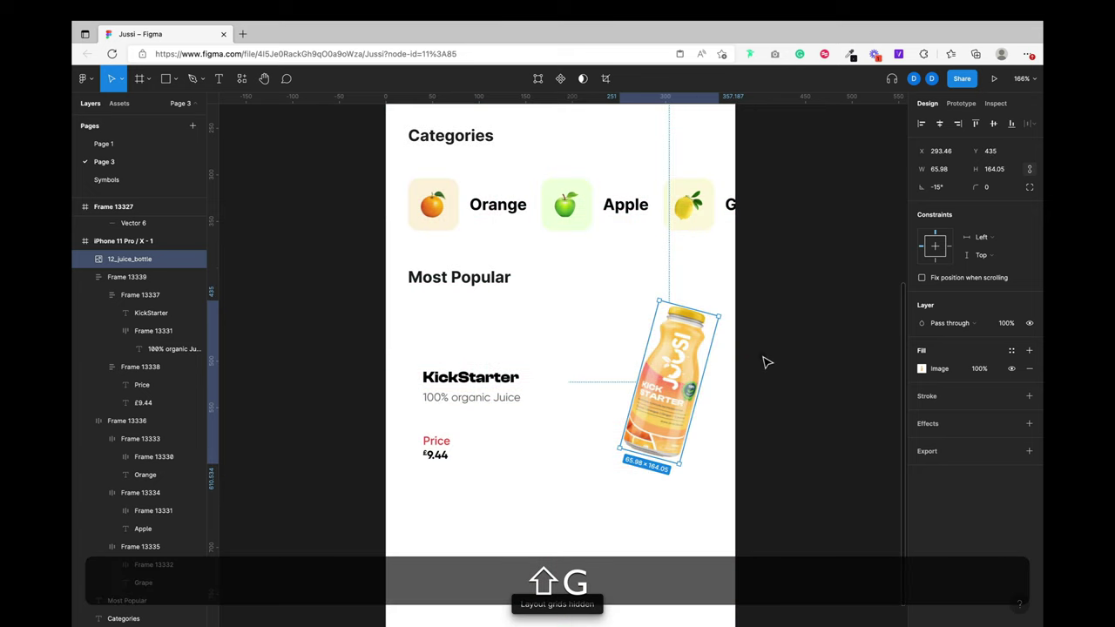
# Step: Add a black 1 px inside stroke around the KickStarter card frame
pyautogui.click(580, 393)
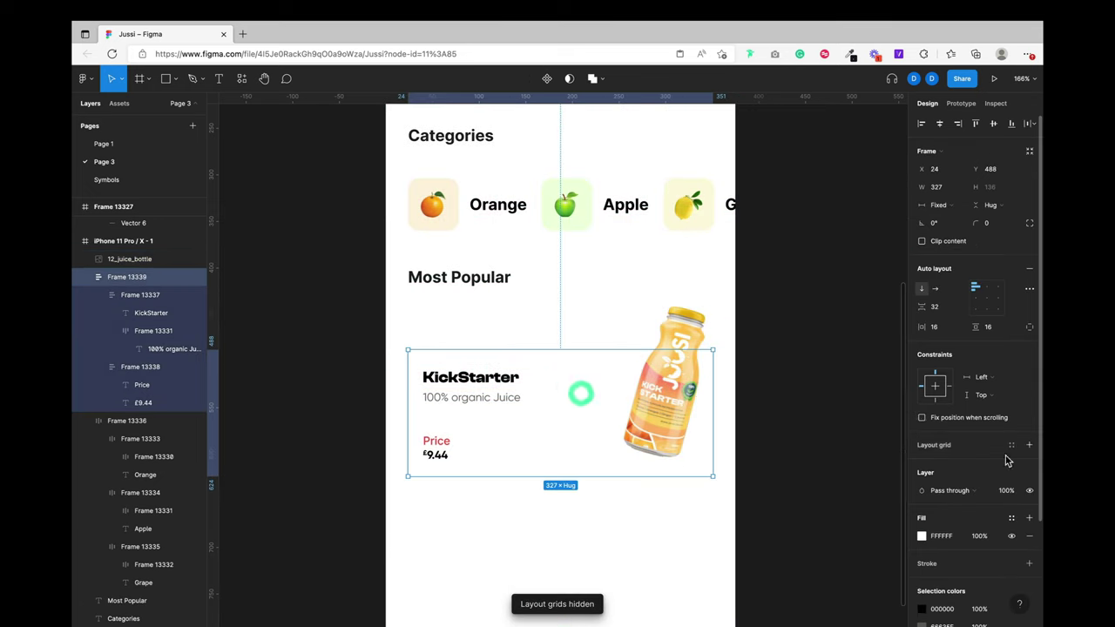
pyautogui.scroll(-1, 966, 470)
pyautogui.click(958, 430)
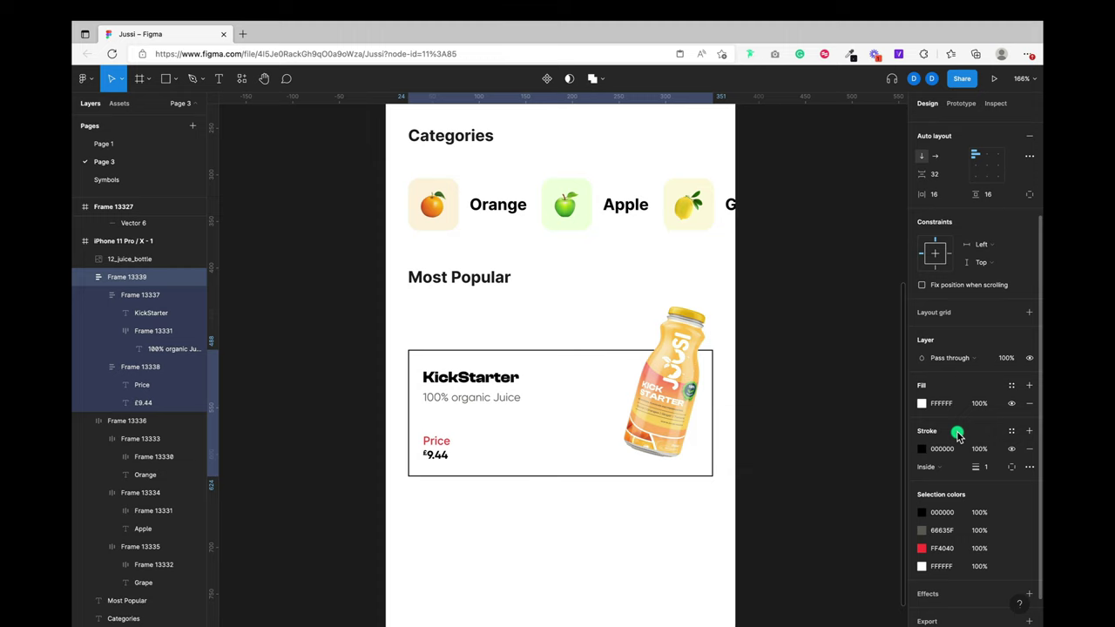
pyautogui.click(741, 415)
# Step: Move the bottle image to about X 287.46, Y 440 so it lines up with the card's right edge
pyautogui.click(666, 383)
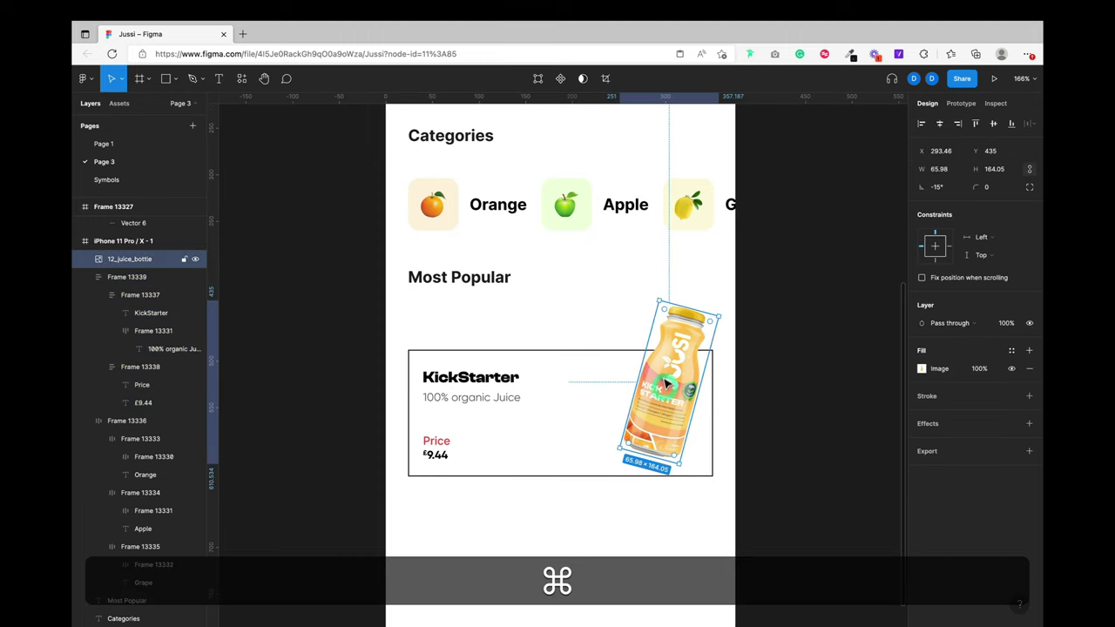
pyautogui.moveTo(666, 382); pyautogui.dragTo(663, 385)
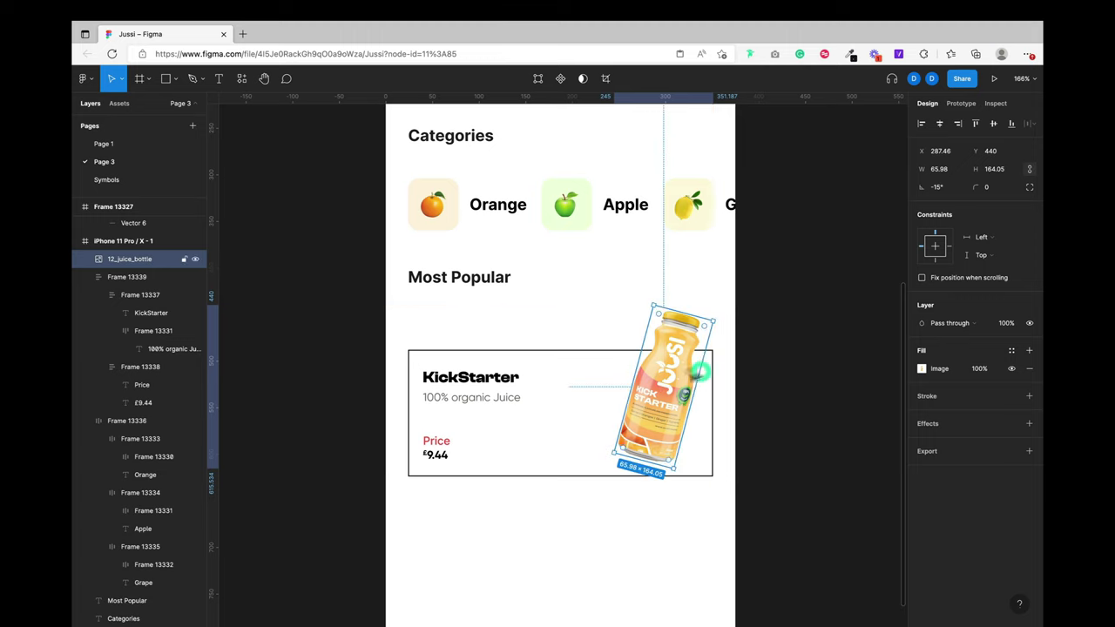
pyautogui.click(746, 361)
# Step: Set the stroke weight of the KickStarter card to 0.5
pyautogui.scroll(-1, 782, 364)
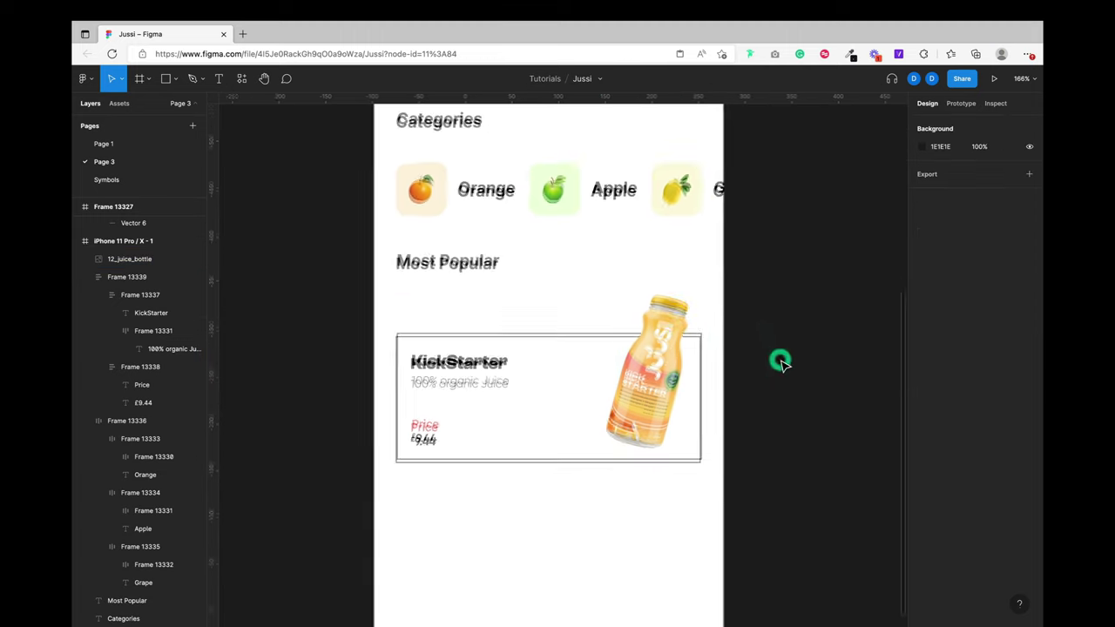
pyautogui.click(547, 382)
pyautogui.scroll(-2, 987, 540)
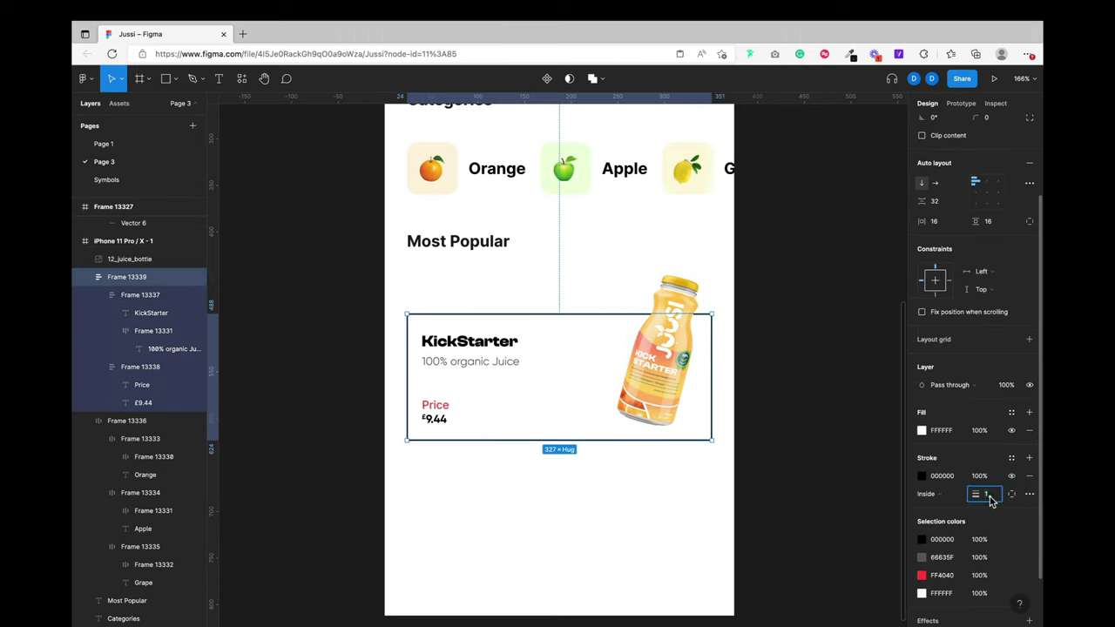
pyautogui.click(986, 494)
pyautogui.write('0.5')
pyautogui.press('Return')
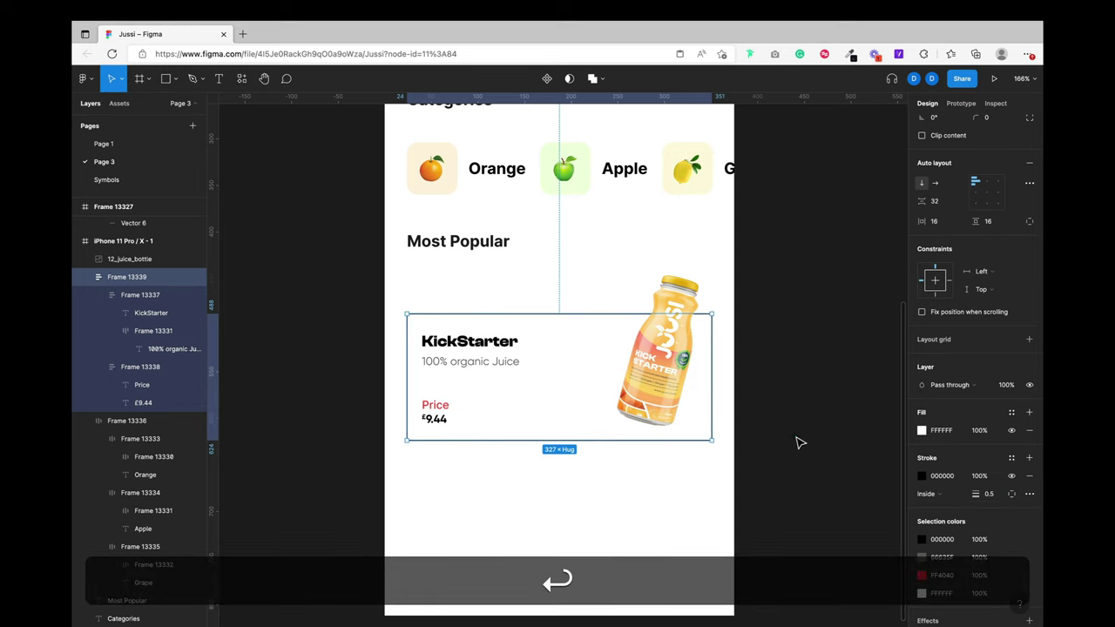
pyautogui.click(796, 440)
pyautogui.scroll(-2, 793, 438)
# Step: Round the KickStarter card's corners with a radius of 24
pyautogui.click(567, 378)
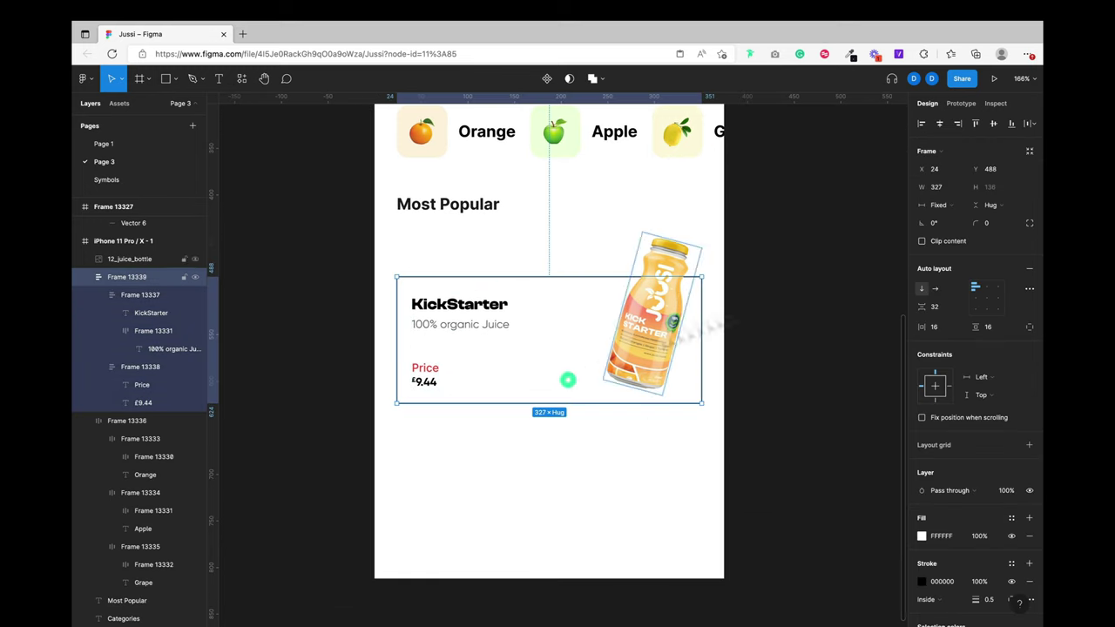
pyautogui.click(990, 219)
pyautogui.write('24')
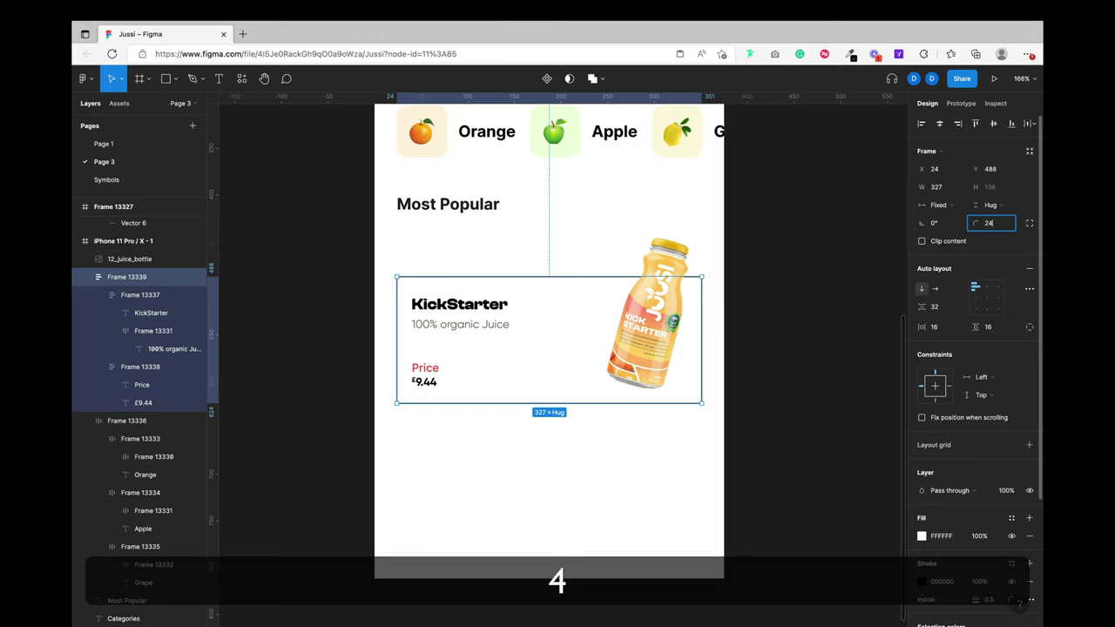
pyautogui.press('Return')
pyautogui.click(825, 305)
pyautogui.hscroll(1, 832, 309)
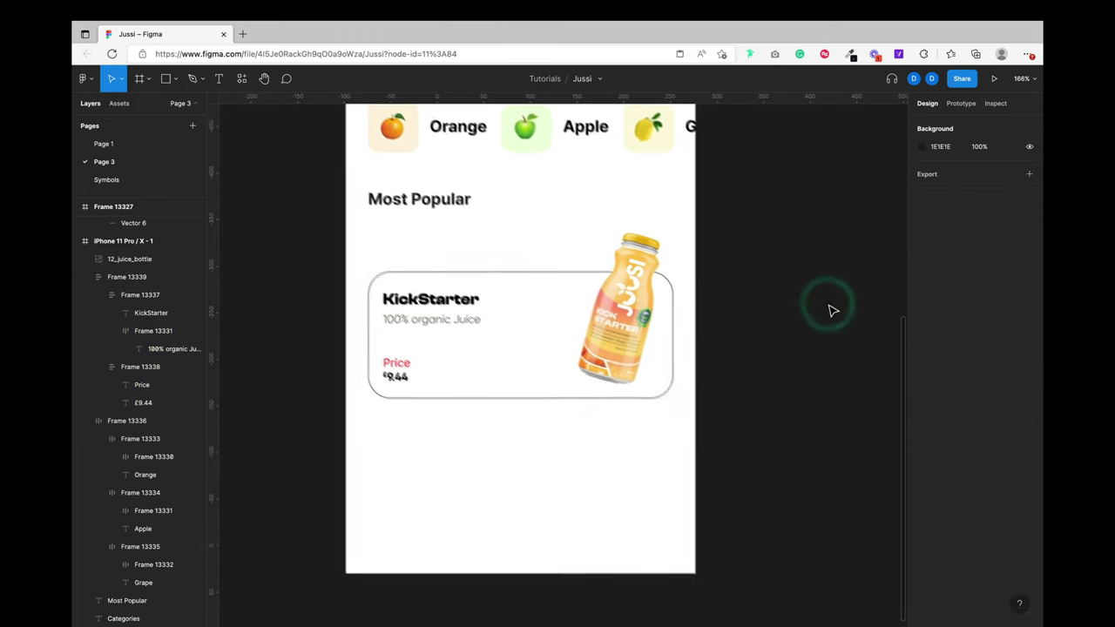
pyautogui.hscroll(-1, 830, 310)
# Step: Show the layout grids and duplicate the KickStarter card together with its bottle 176 px straight below the original
pyautogui.click(544, 292)
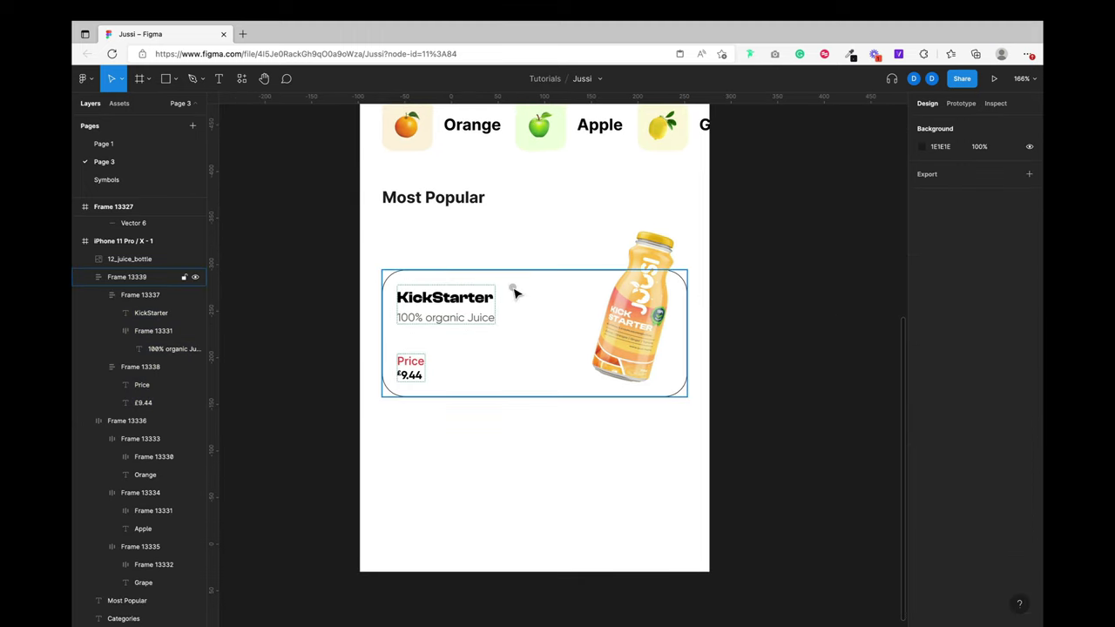
pyautogui.keyDown('shift'); pyautogui.click(640, 314); pyautogui.keyUp('shift')
pyautogui.moveTo(683, 383); pyautogui.dragTo(647, 393)
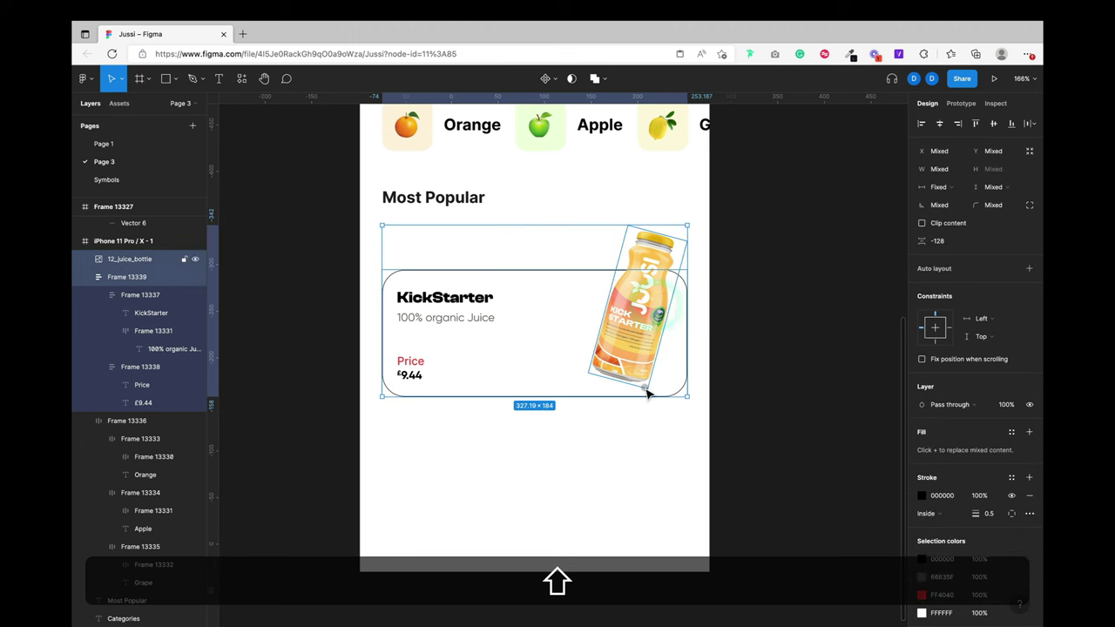
pyautogui.hotkey('shift', 'g')
pyautogui.moveTo(633, 357); pyautogui.dragTo(649, 519)
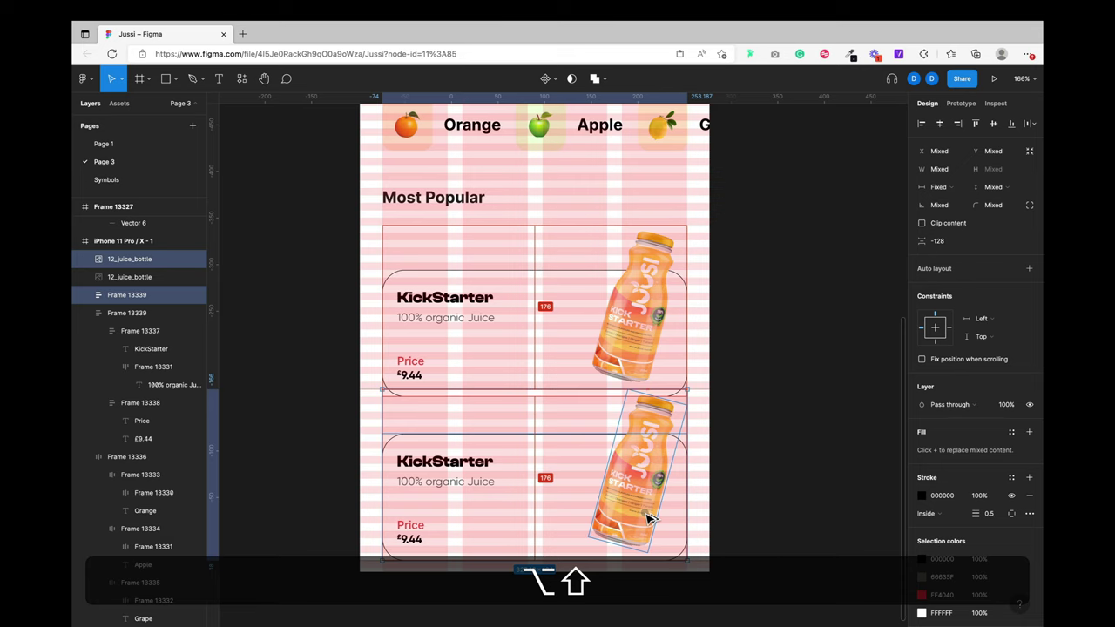
# Step: Set the auto layout spacing between items in the upper KickStarter card to 24
pyautogui.click(444, 317)
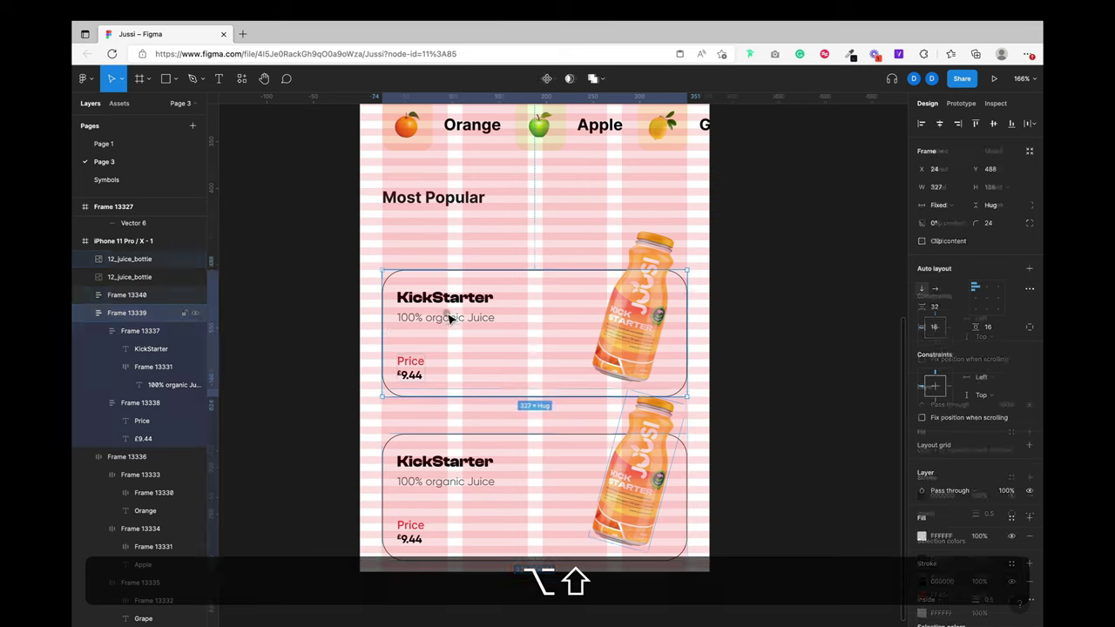
pyautogui.click(947, 310)
pyautogui.write('2')
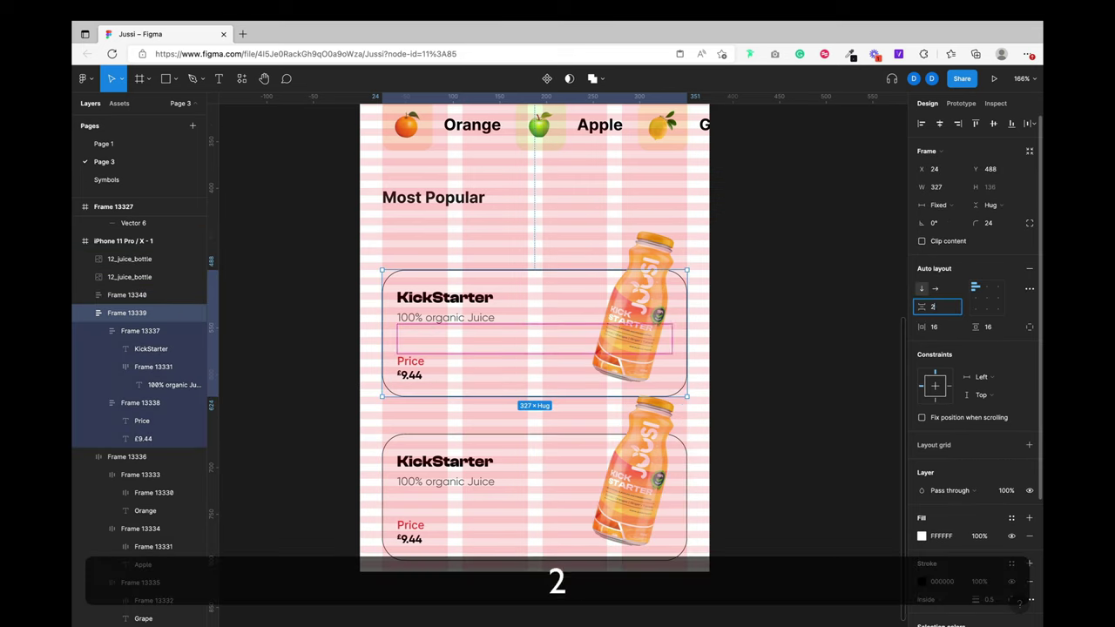
pyautogui.press('Return')
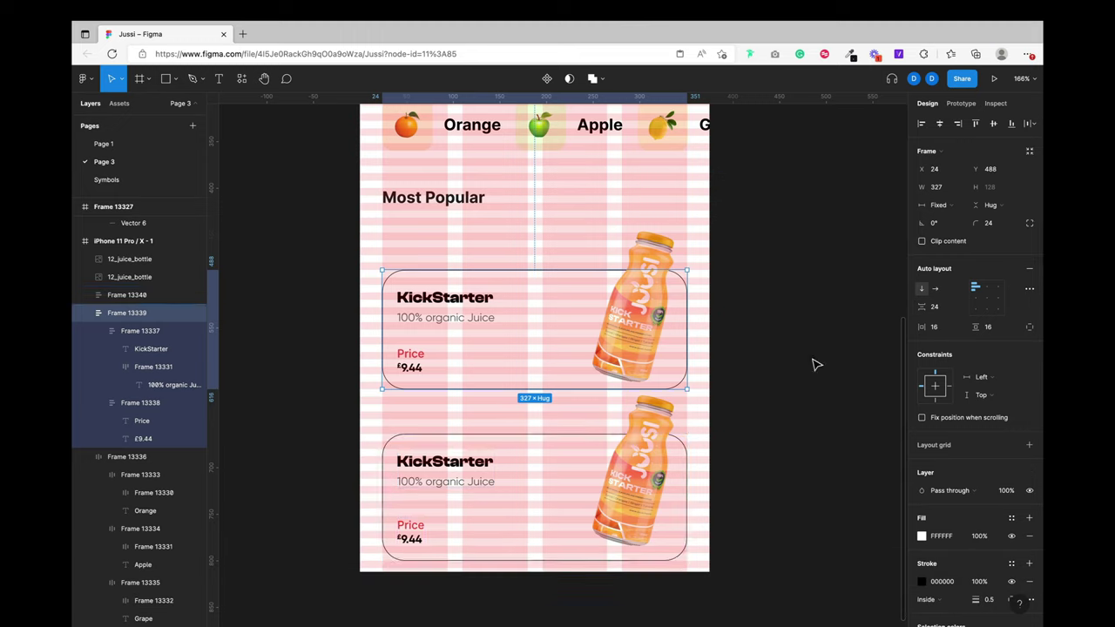
# Step: Try a vertical padding of 24 on the upper KickStarter card
pyautogui.click(996, 329)
pyautogui.write('24')
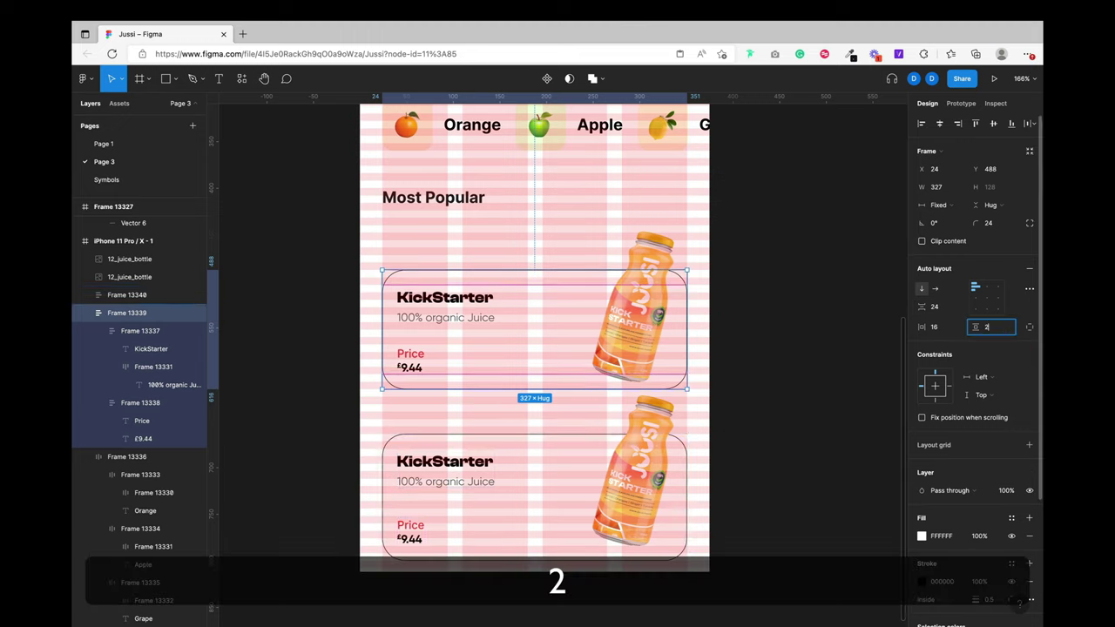
pyautogui.press('Return')
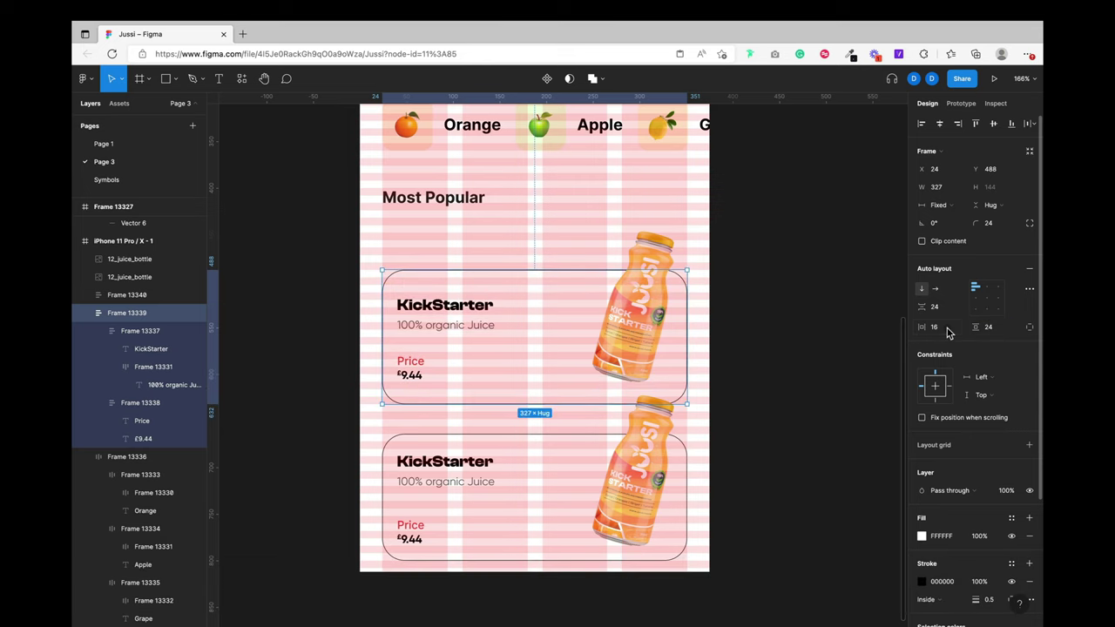
pyautogui.press('super+z')
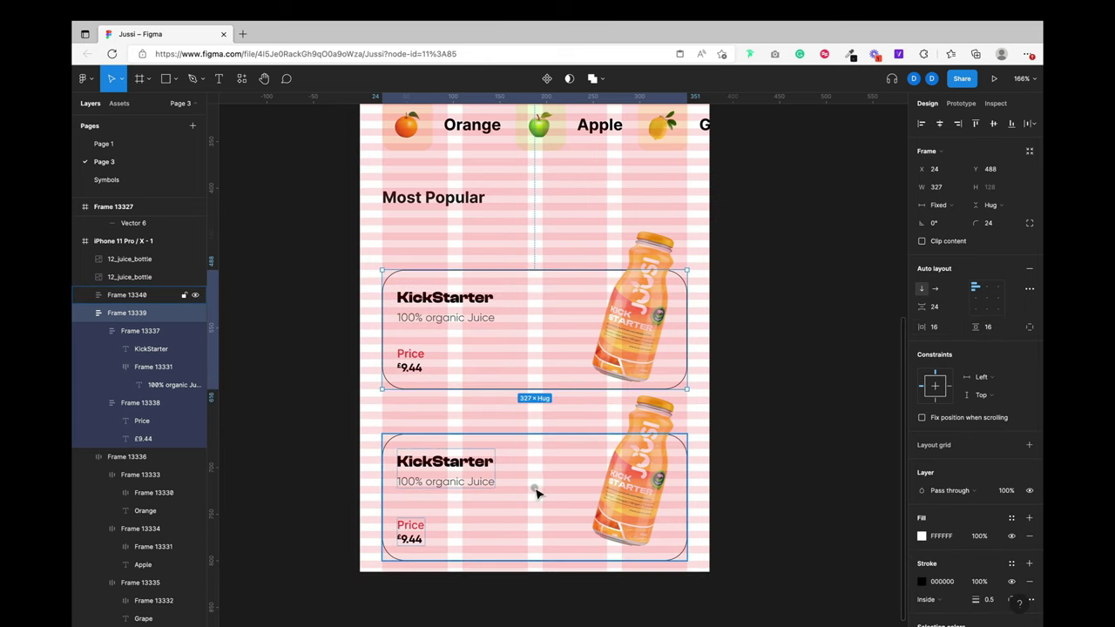
# Step: Copy the upper card's properties and apply them to the lower card so both share the same layout
pyautogui.click(535, 491)
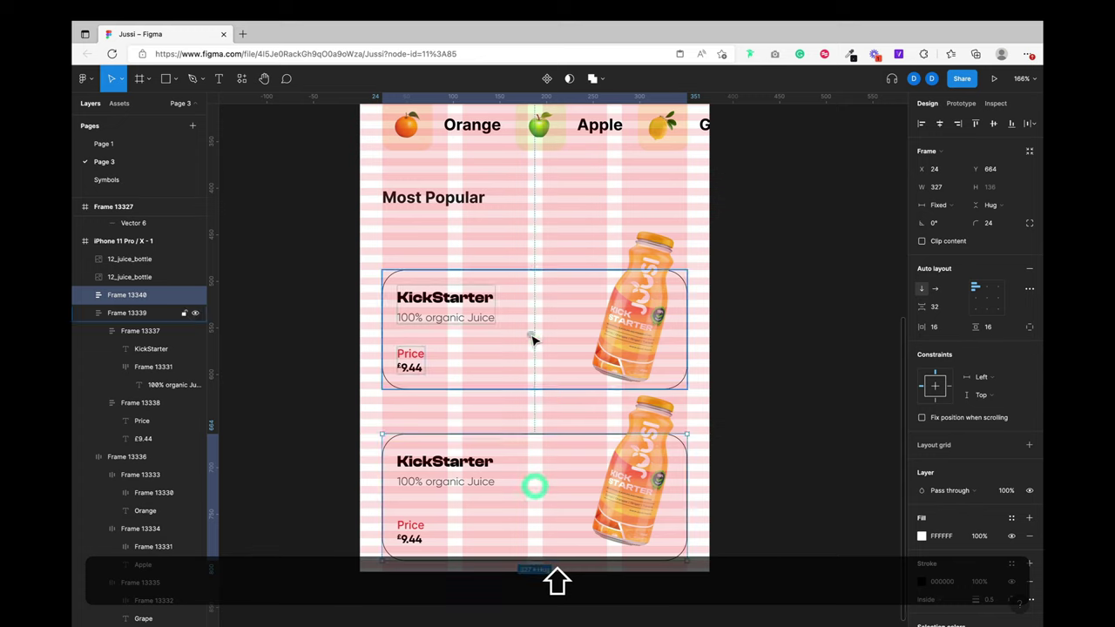
pyautogui.click(532, 342)
pyautogui.press('alt+super+c')
pyautogui.click(560, 461)
pyautogui.press('alt+super+v')
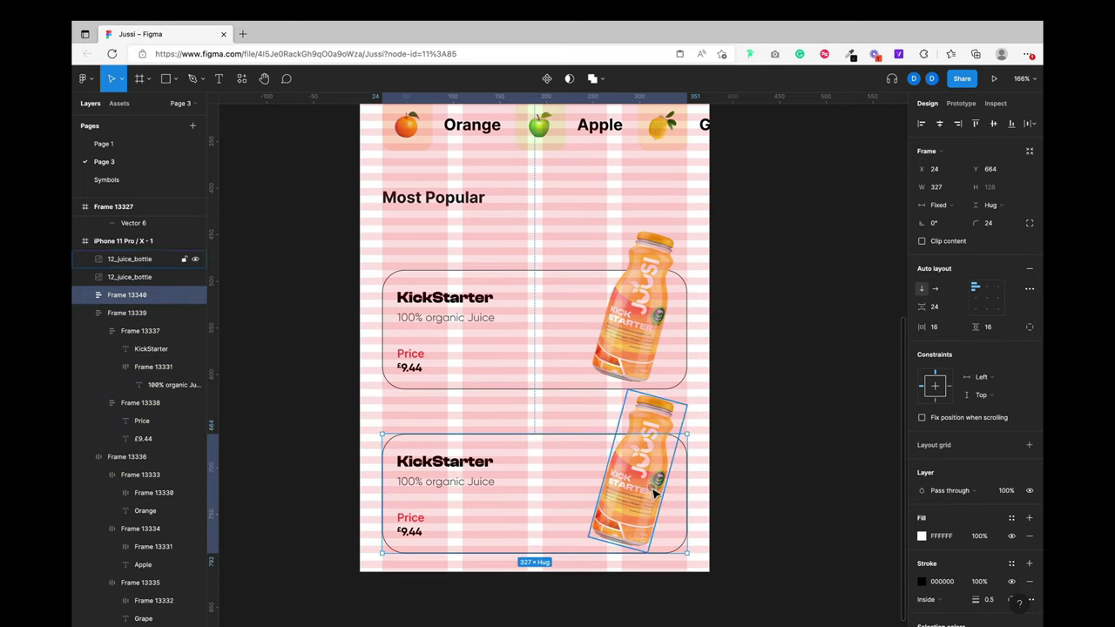
pyautogui.click(737, 465)
# Step: Change the lower card's title text to "Re-viver"
pyautogui.scroll(-2, 742, 470)
pyautogui.keyDown('super'); pyautogui.click(457, 412); pyautogui.keyUp('super')
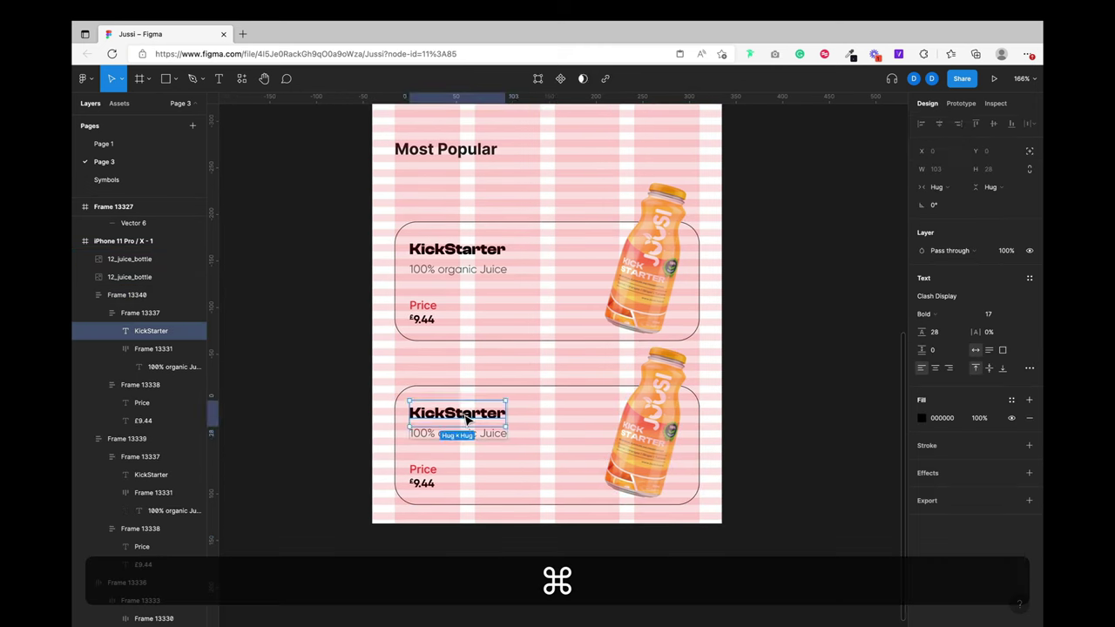
pyautogui.doubleClick(457, 412)
pyautogui.write('Re')
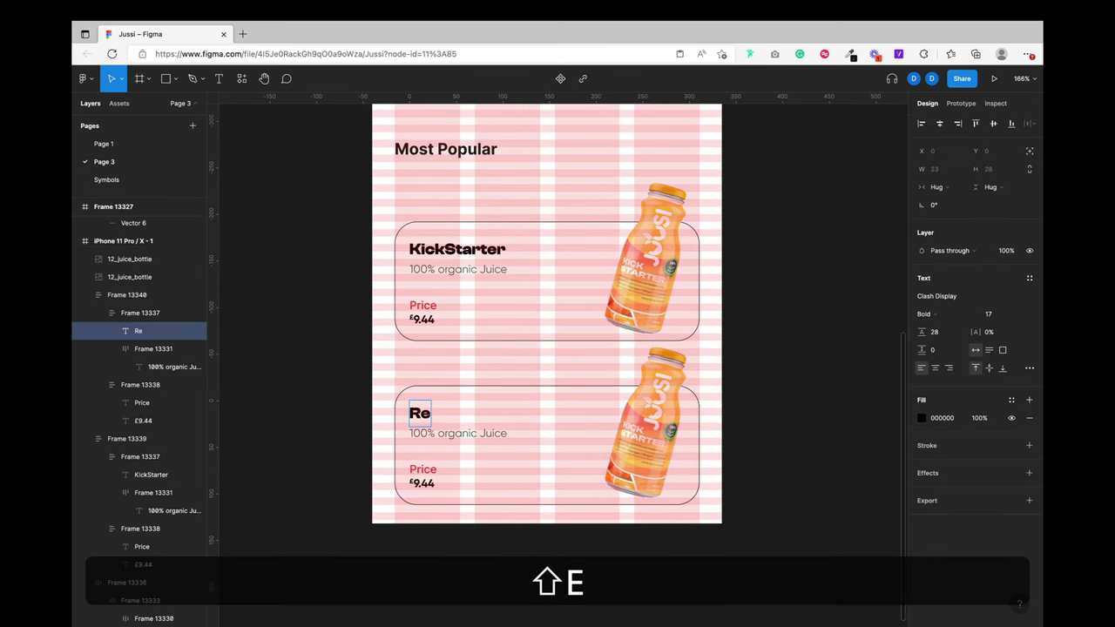
pyautogui.write('-viver')
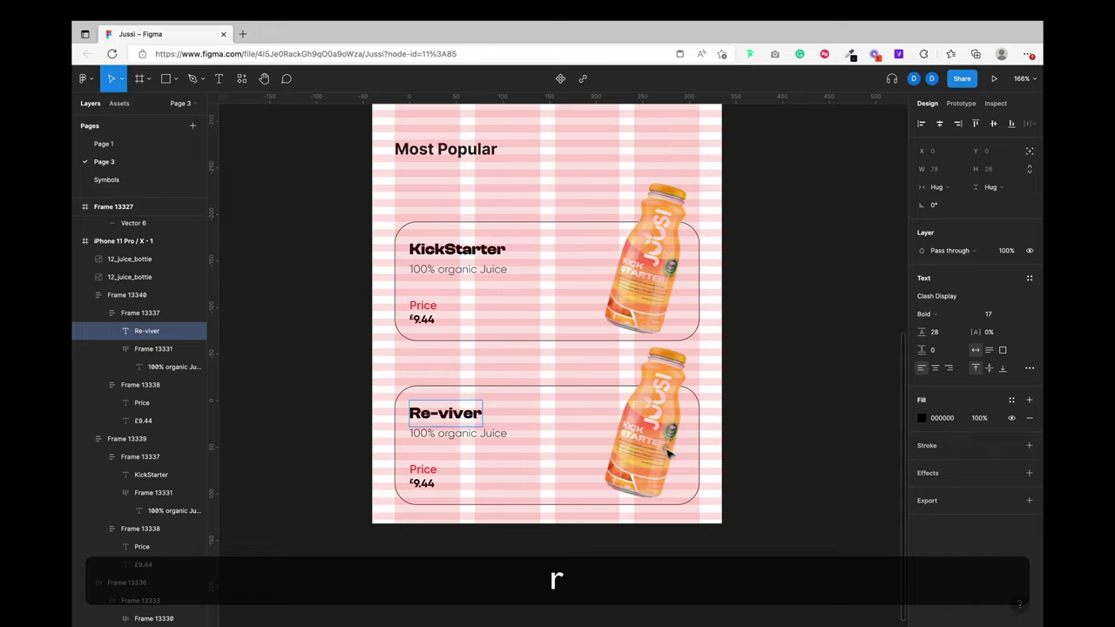
pyautogui.press('Escape')
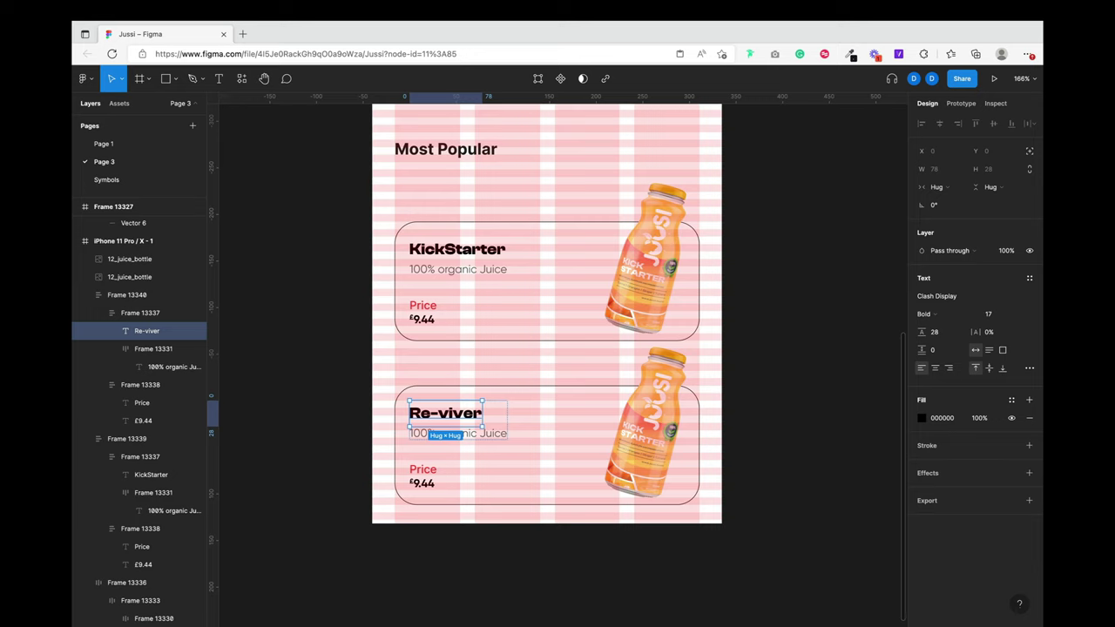
# Step: Paste the green Re-viver bottle group into the iPhone 11 Pro / X frame
pyautogui.press('super')
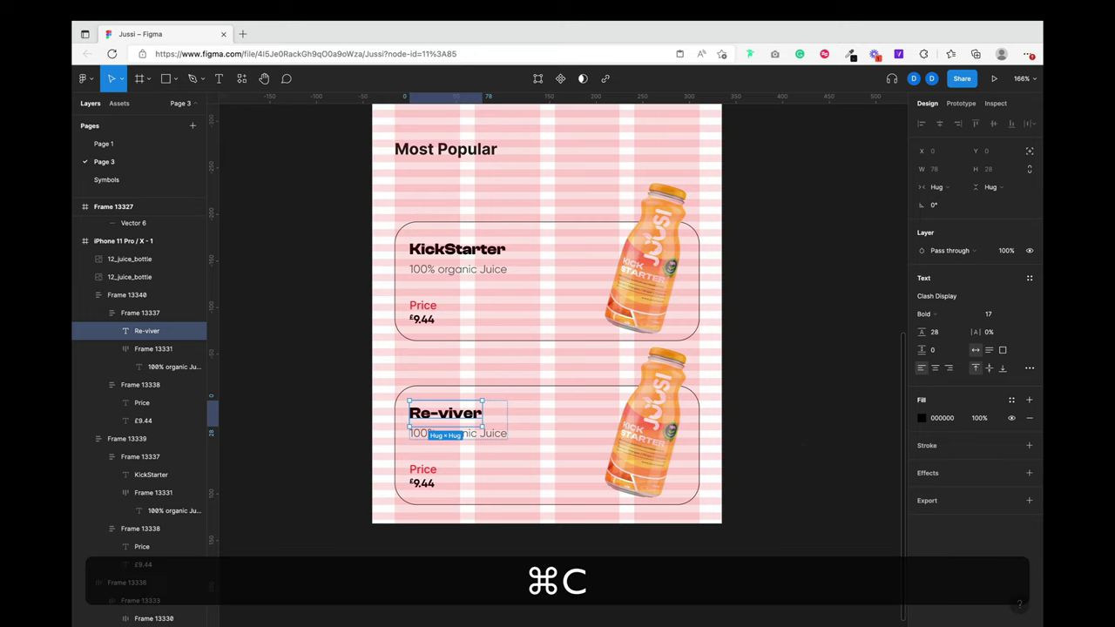
pyautogui.click(807, 418)
pyautogui.press('super+v')
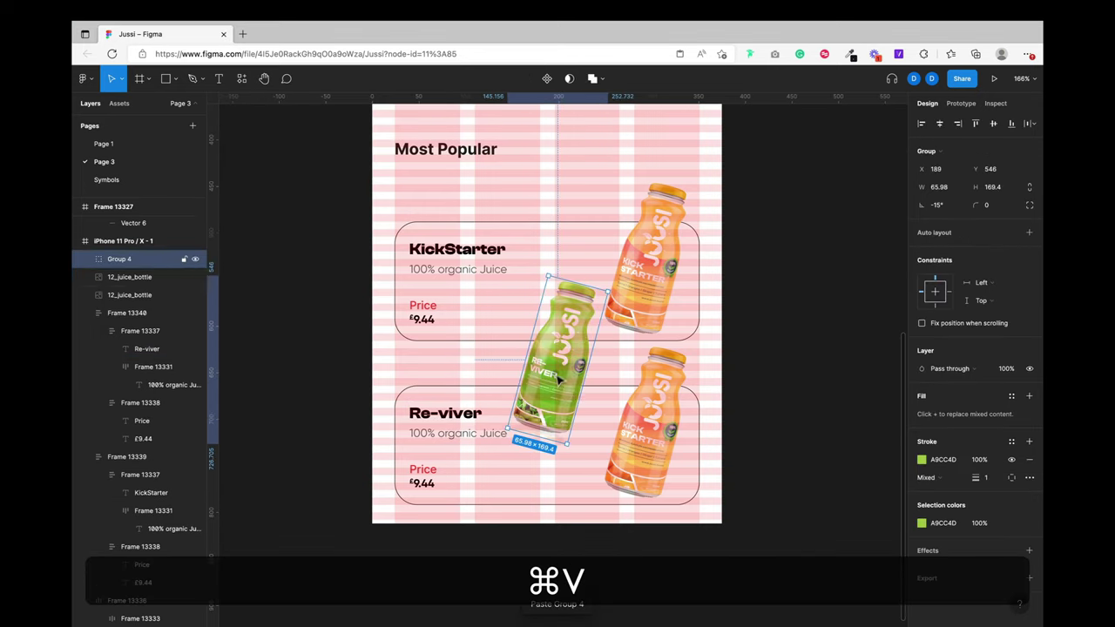
# Step: Replace the orange bottle on the Re-viver card with a copy of the green bottle and delete the loose green bottle
pyautogui.press('super')
pyautogui.press('super+c')
pyautogui.scroll(-1, 530, 389)
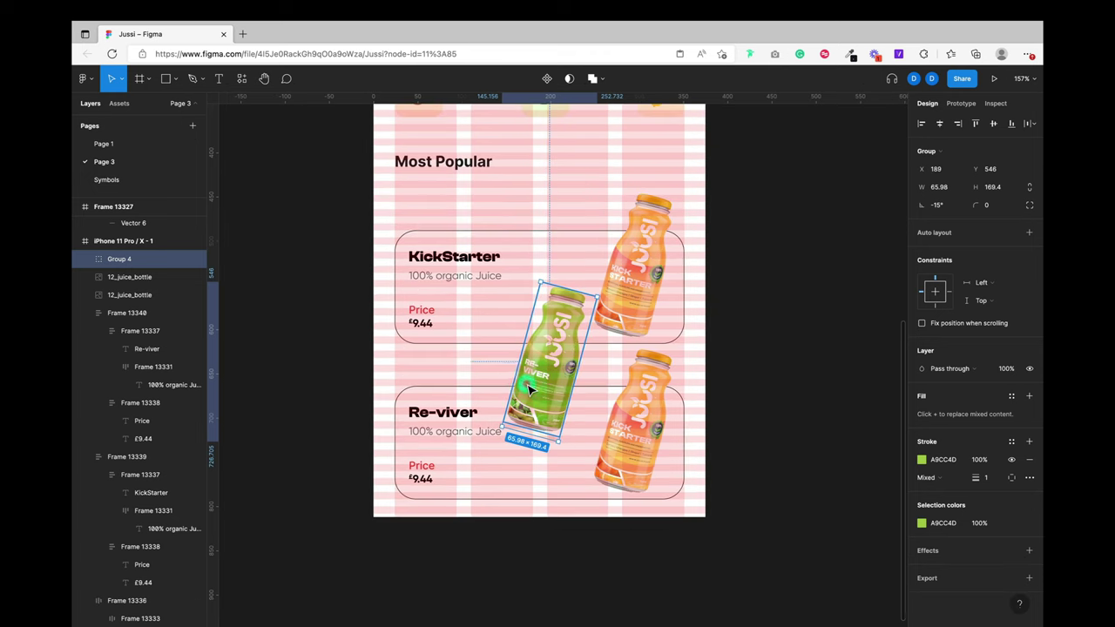
pyautogui.rightClick(529, 389)
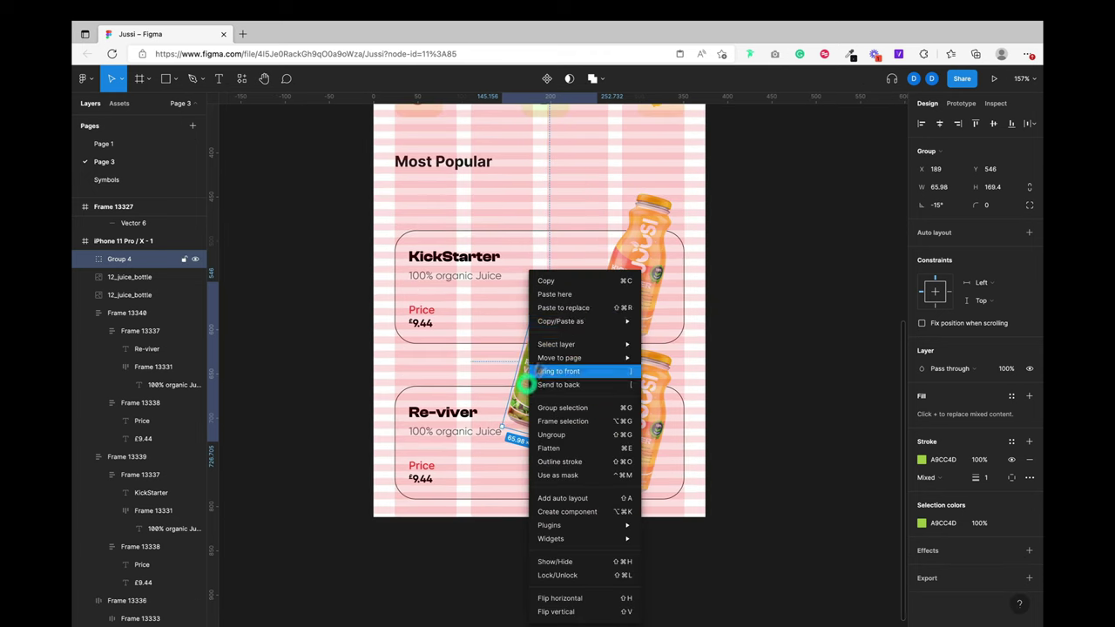
pyautogui.click(573, 283)
pyautogui.click(616, 360)
pyautogui.rightClick(629, 361)
pyautogui.moveTo(680, 335)
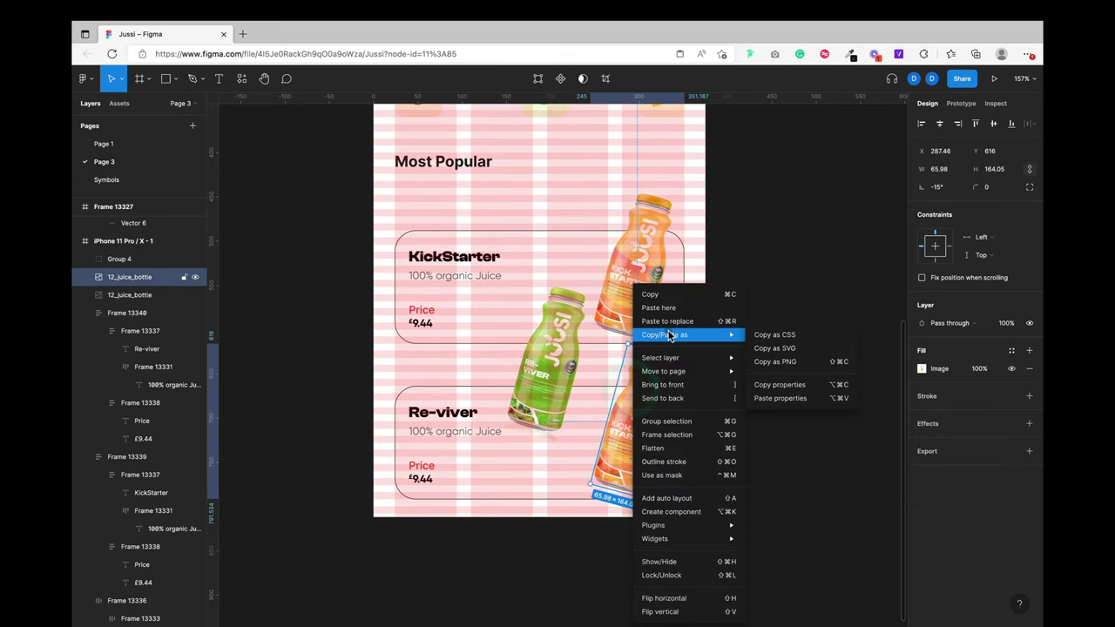
pyautogui.click(710, 321)
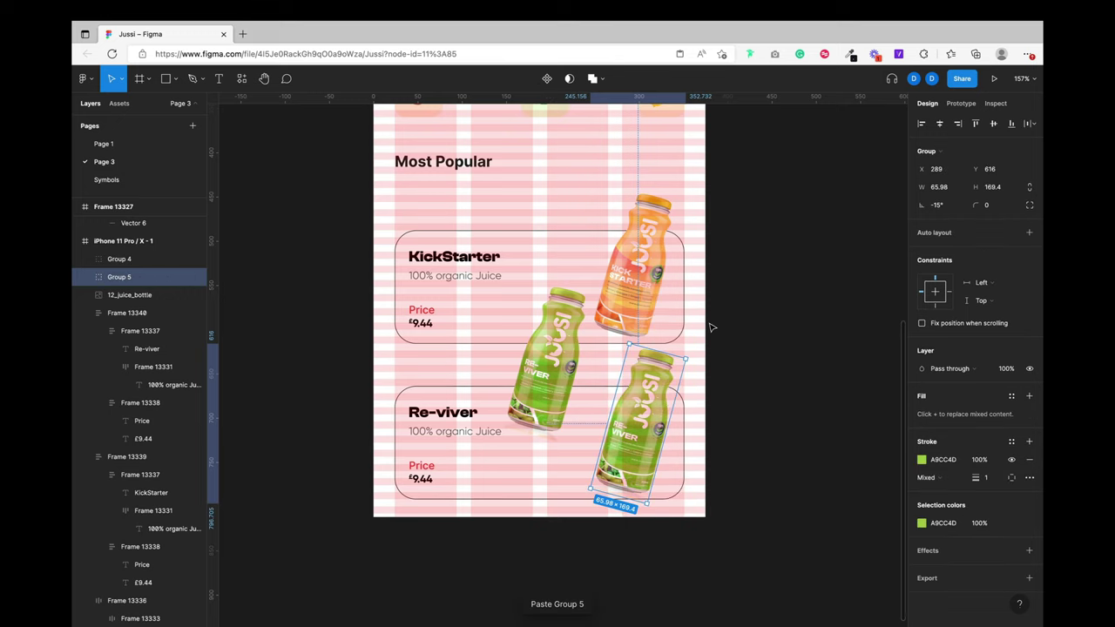
pyautogui.click(556, 348)
pyautogui.press('BackSpace')
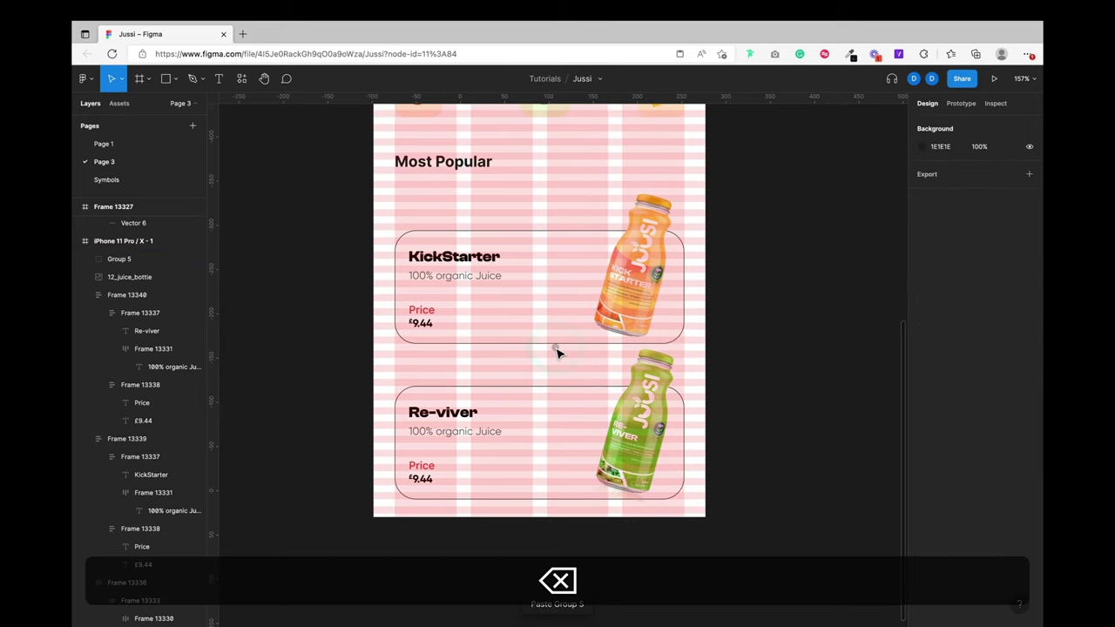
pyautogui.click(740, 409)
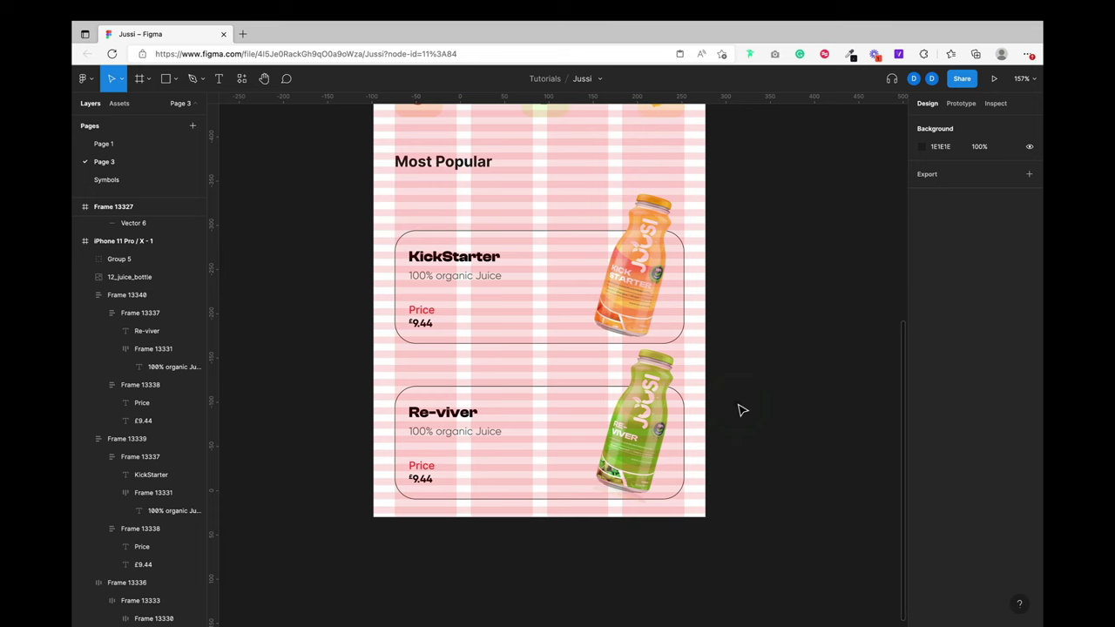
pyautogui.scroll(-2, 740, 409)
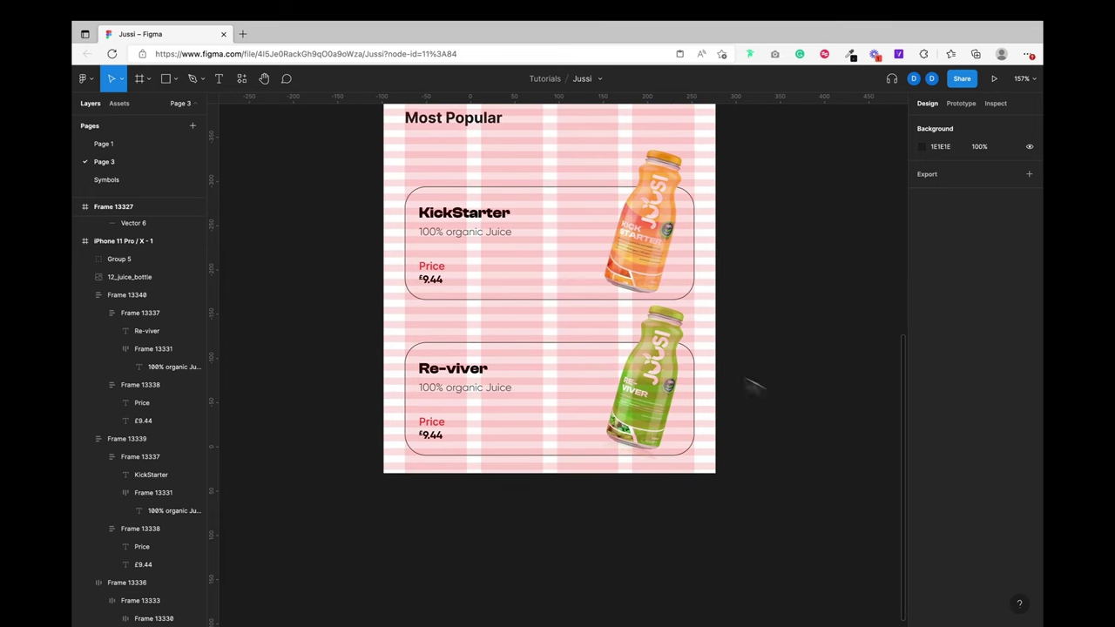
pyautogui.click(771, 394)
pyautogui.click(166, 80)
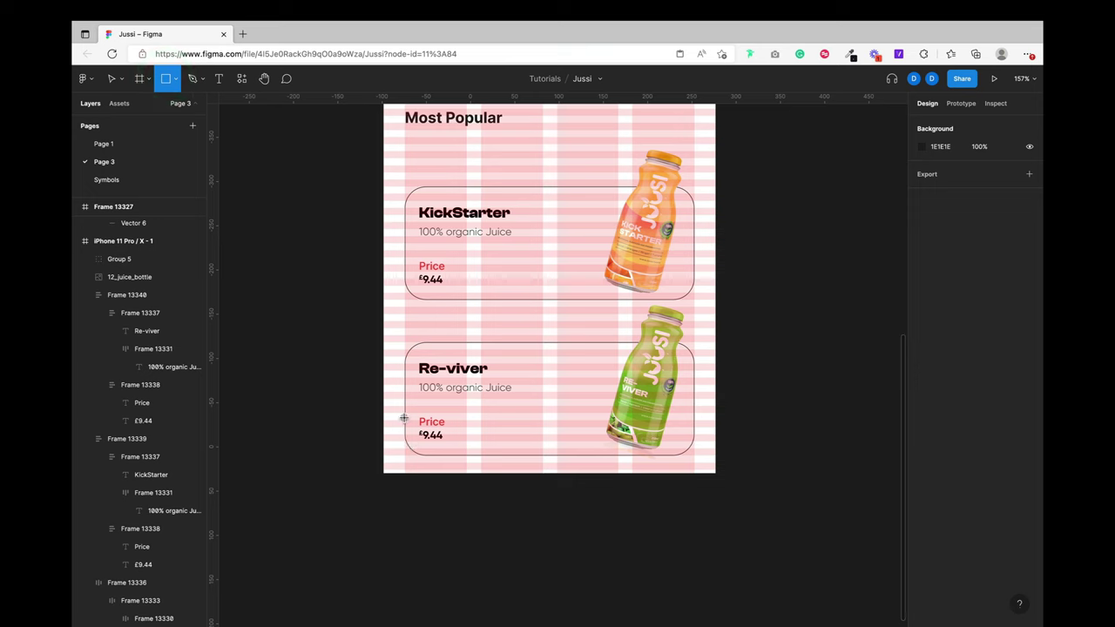
pyautogui.moveTo(403, 418); pyautogui.dragTo(535, 474)
pyautogui.press('super+z')
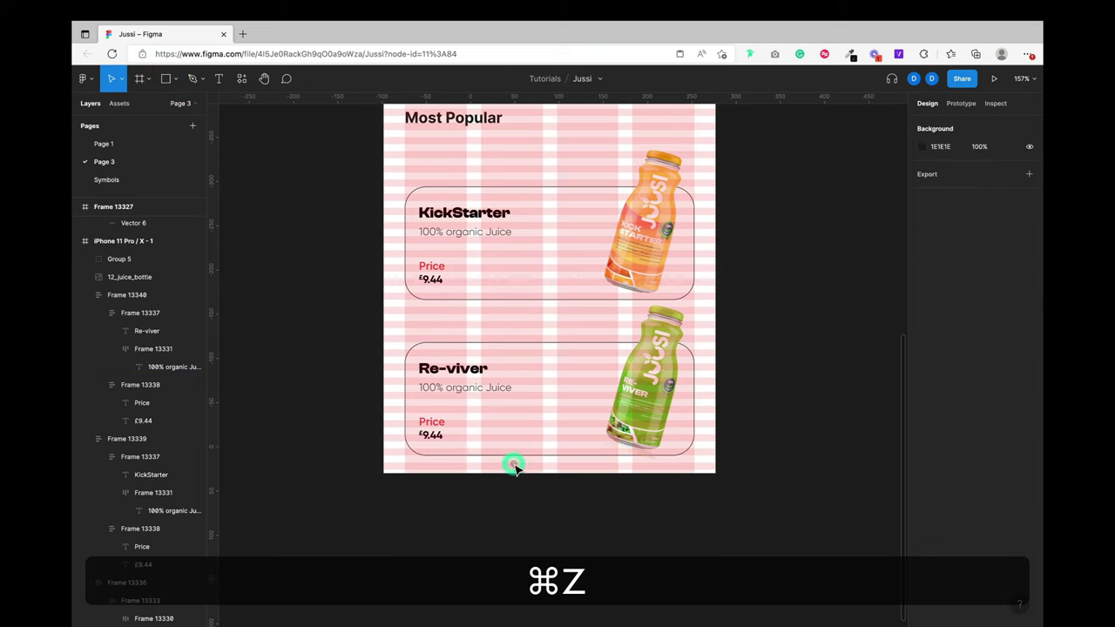
pyautogui.click(499, 419)
pyautogui.moveTo(512, 423); pyautogui.dragTo(847, 394)
pyautogui.press('super+z')
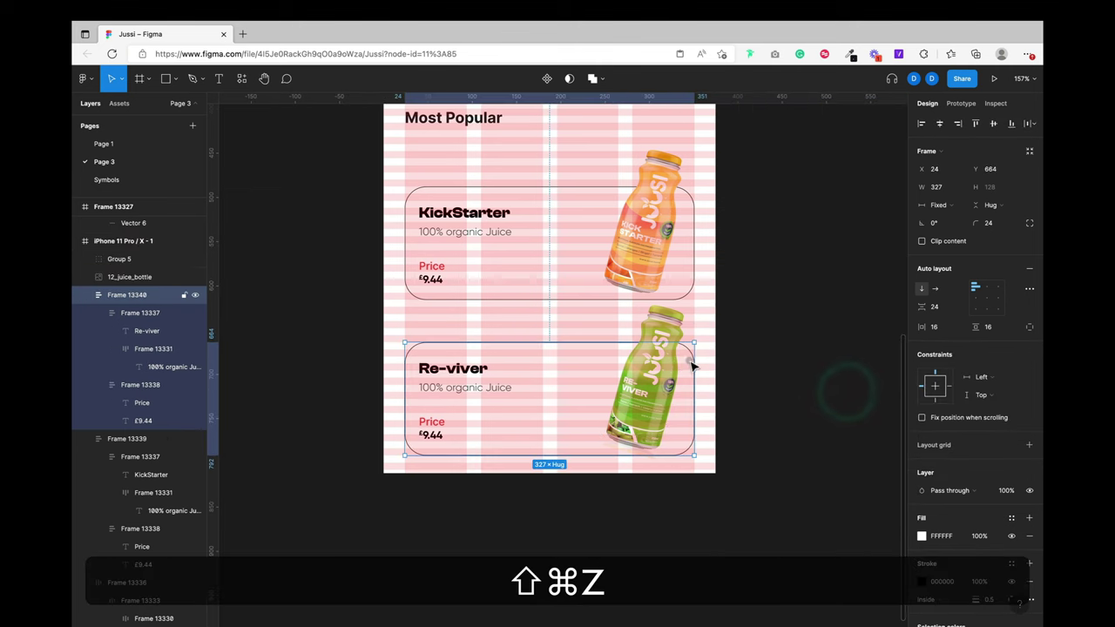
# Step: Move the Re-viver card together with its green bottle out of the phone frame onto the empty canvas beside it
pyautogui.keyDown('shift'); pyautogui.click(658, 370); pyautogui.keyUp('shift')
pyautogui.moveTo(566, 375); pyautogui.dragTo(903, 311)
pyautogui.keyDown('super'); pyautogui.click(615, 335); pyautogui.keyUp('super')
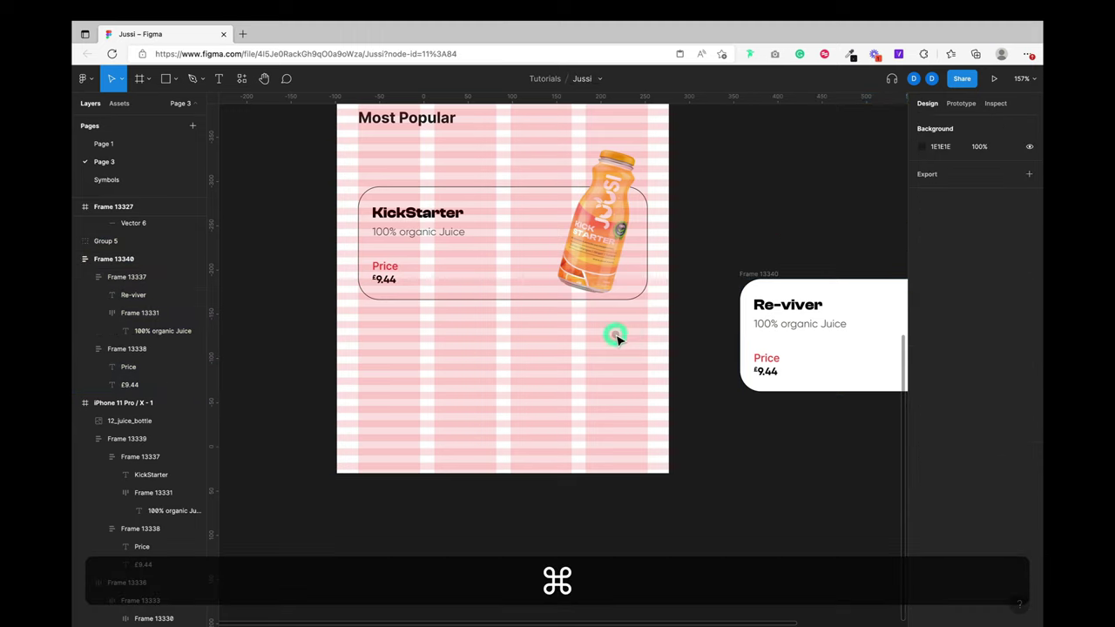
# Step: Add a 327 × 56 frame near the bottom of the phone screen at X 24, Y 728 with a corner radius of 6
pyautogui.scroll(2, 615, 338)
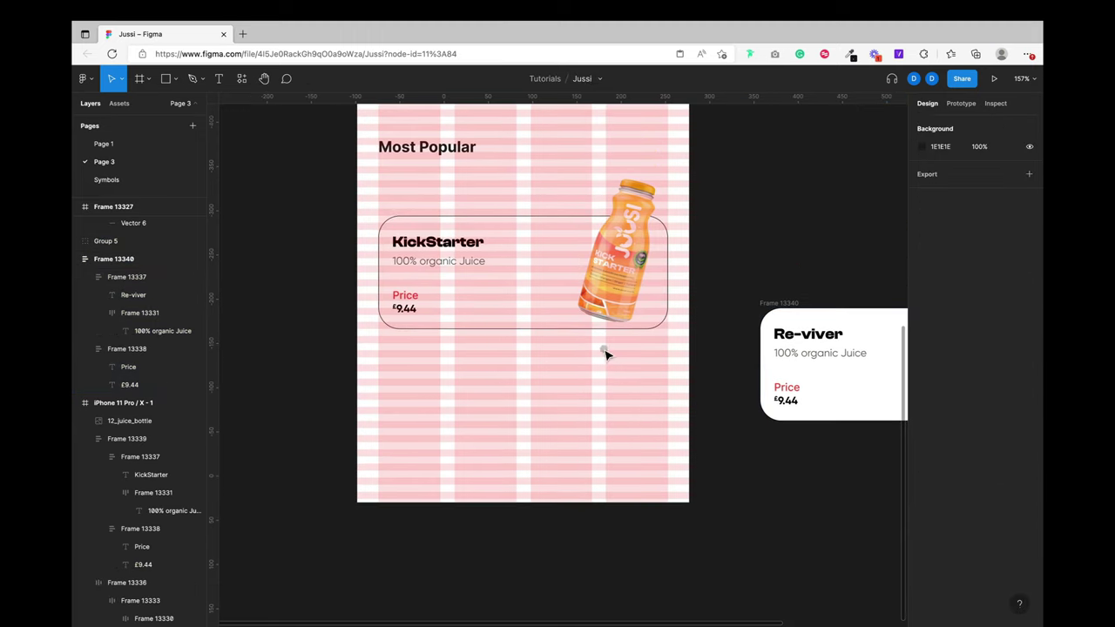
pyautogui.click(139, 80)
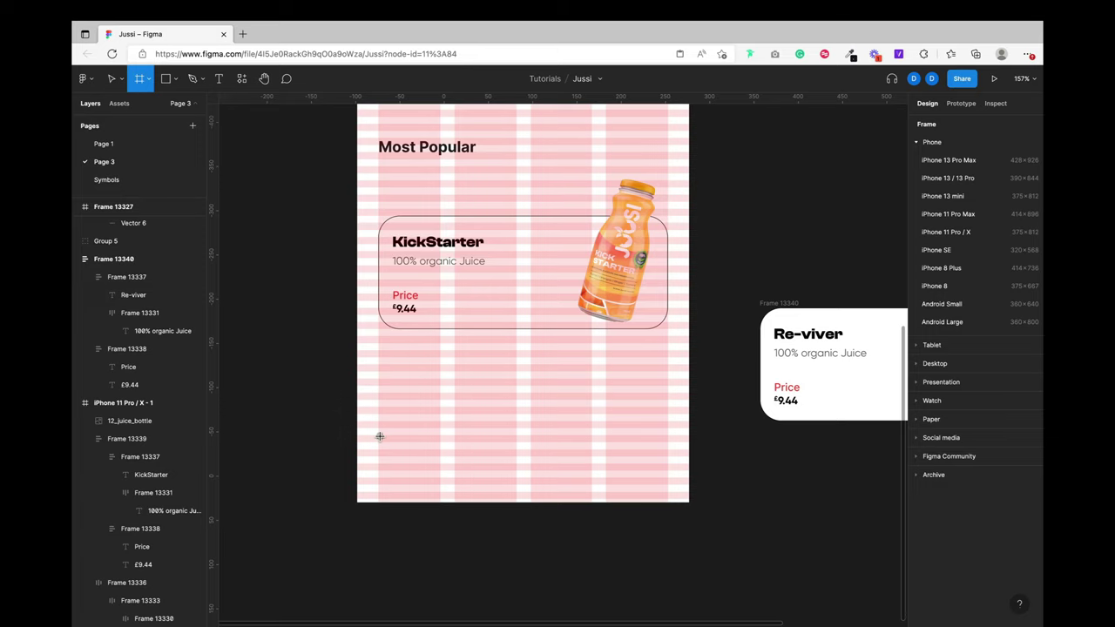
pyautogui.moveTo(381, 443); pyautogui.dragTo(668, 481)
pyautogui.scroll(-2, 668, 481)
pyautogui.hscroll(-2, 668, 482)
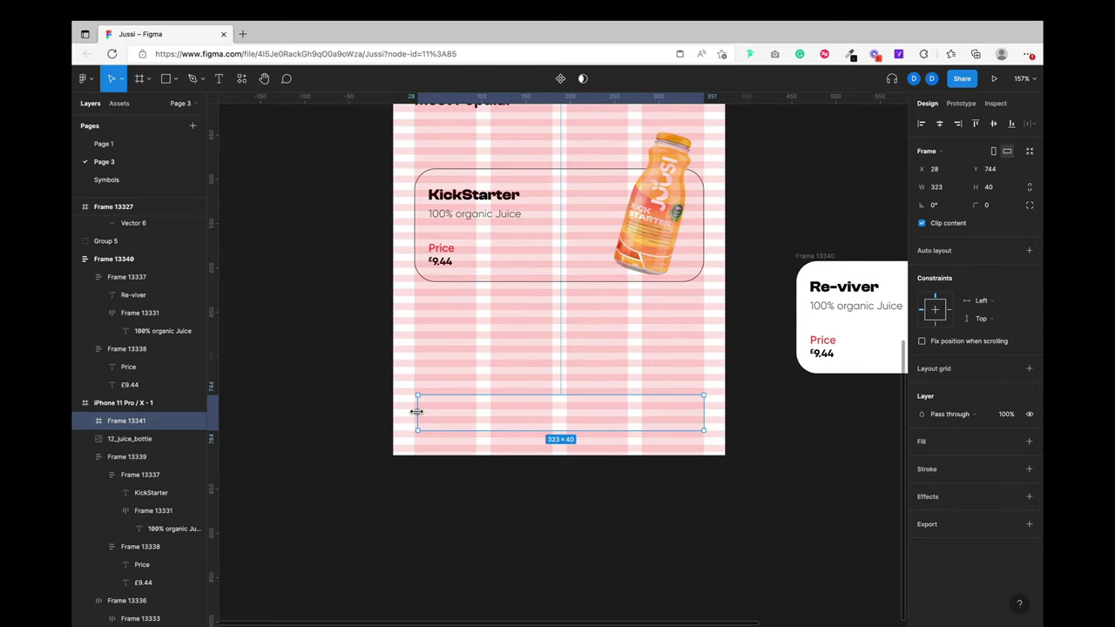
pyautogui.scroll(5, 416, 412)
pyautogui.click(774, 319)
# Step: Give the new bottom frame a yellow FDD66A fill
pyautogui.click(944, 441)
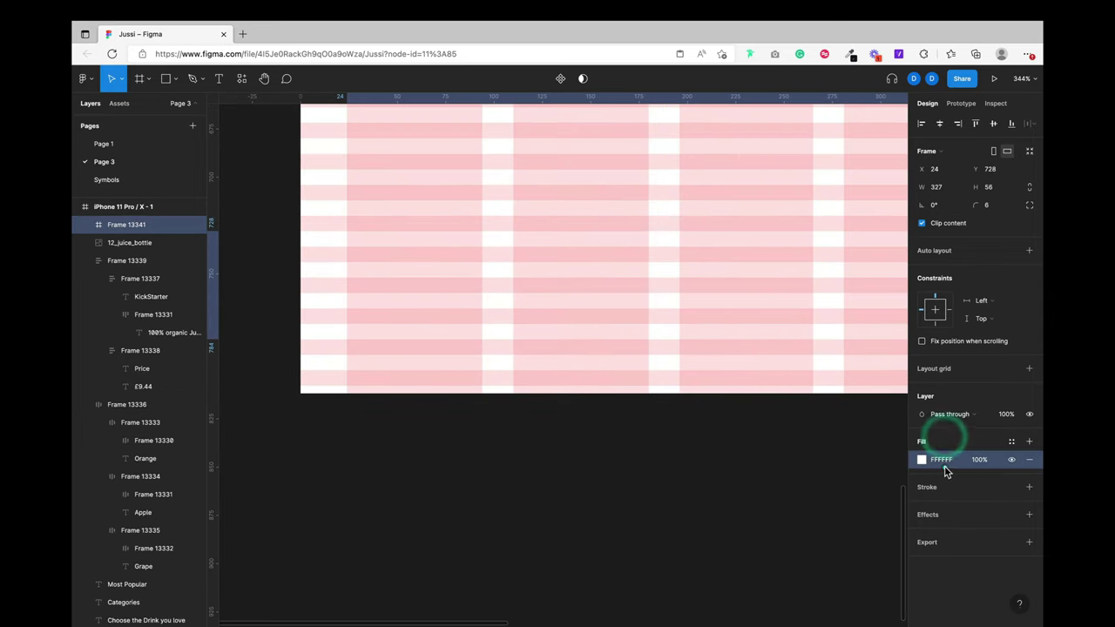
pyautogui.click(942, 459)
pyautogui.press('super+v')
pyautogui.press('super+Return')
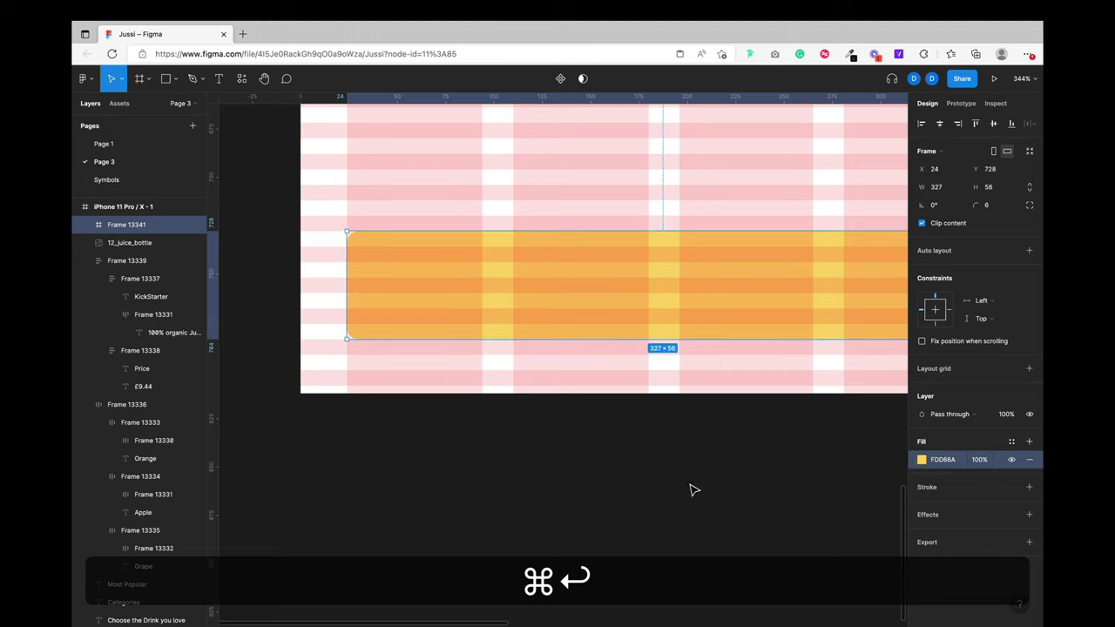
pyautogui.click(689, 489)
# Step: Paste the copied row of home, search, bookmark and profile icons into the yellow navigation bar
pyautogui.scroll(-2, 691, 487)
pyautogui.press('super+shift+v')
pyautogui.scroll(2, 480, 403)
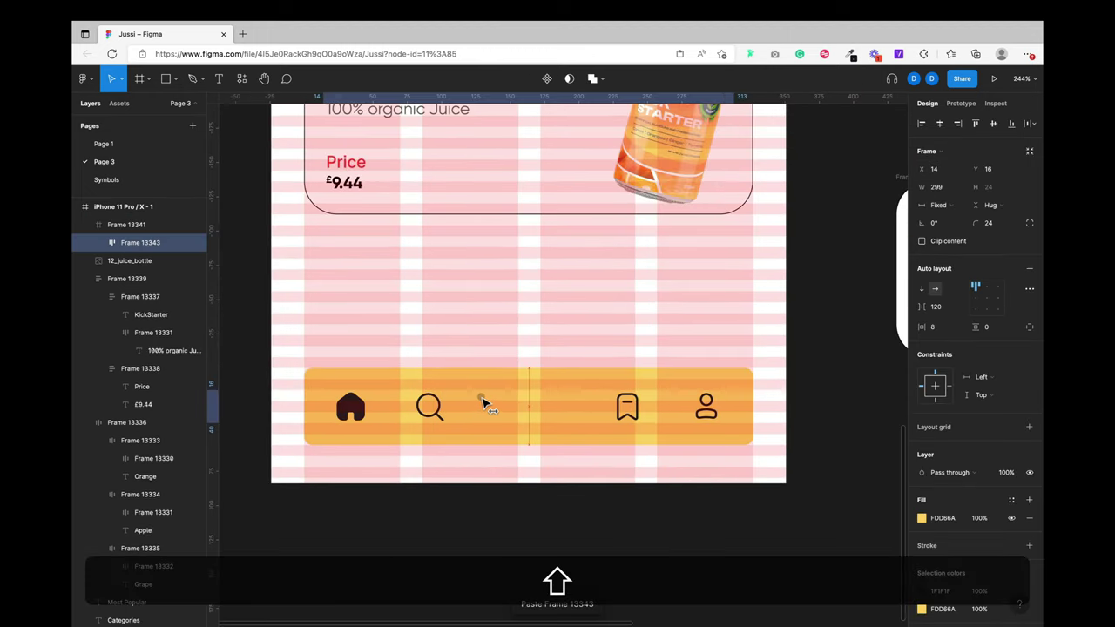
pyautogui.click(480, 396)
pyautogui.click(540, 337)
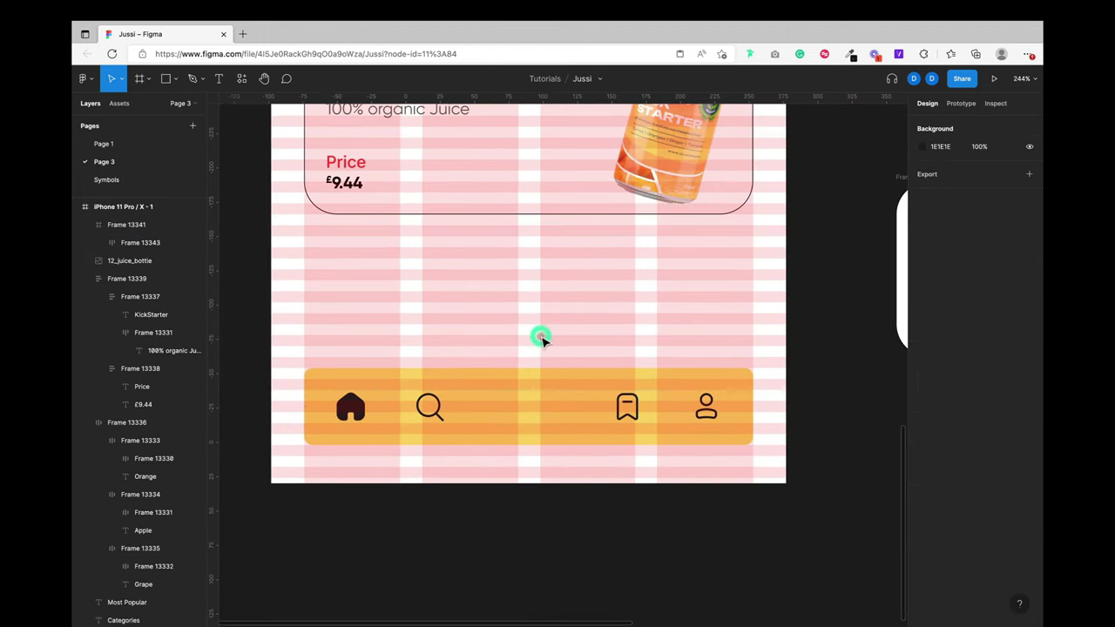
# Step: Draw a rectangle about 52 × 56 between the search and bookmark icons and set its height to 50
pyautogui.click(165, 78)
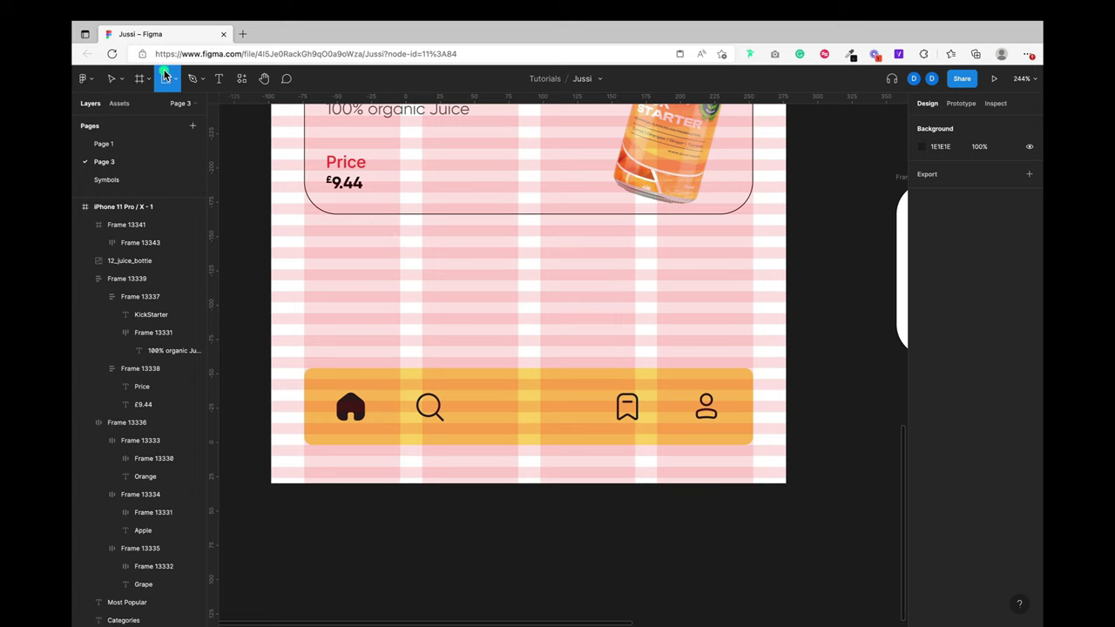
pyautogui.click(140, 78)
pyautogui.hotkey('ctrl', 'z')
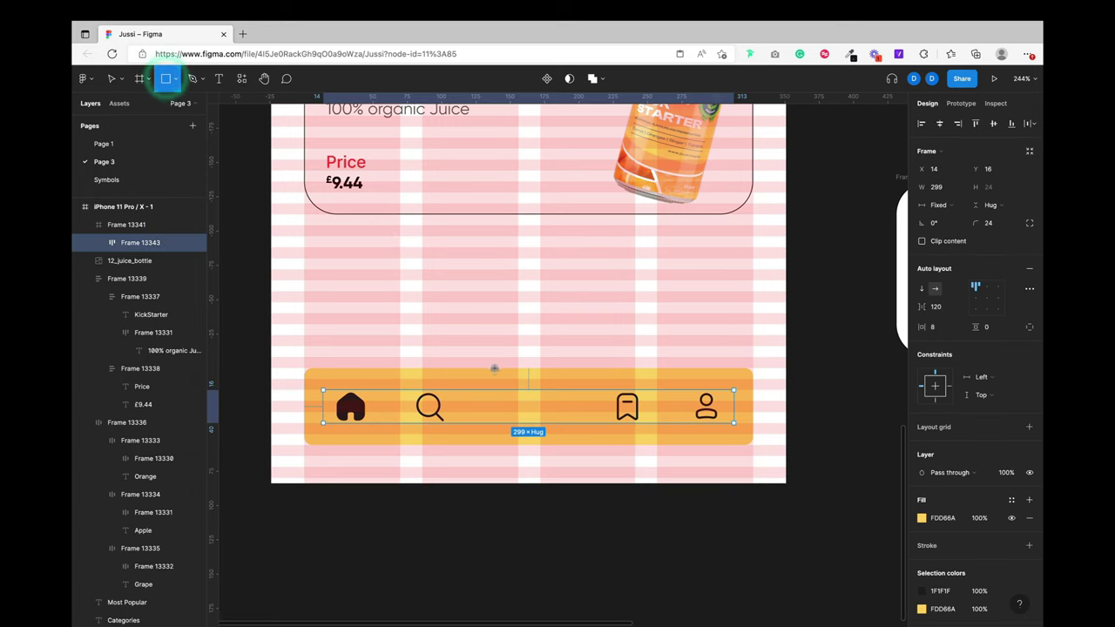
pyautogui.moveTo(505, 369); pyautogui.dragTo(575, 445)
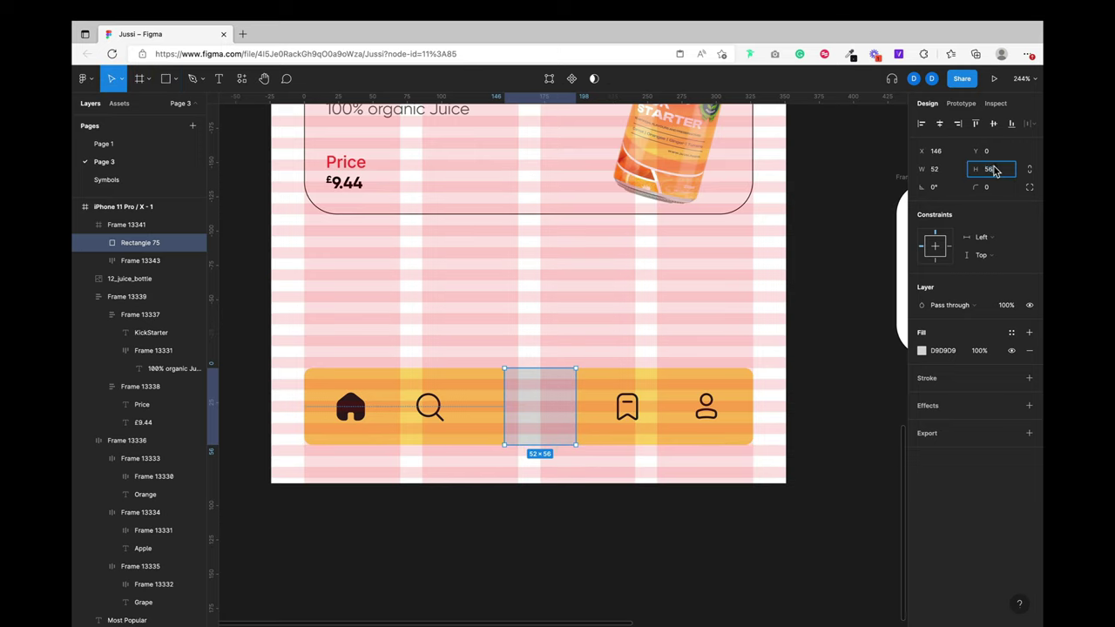
pyautogui.write('50')
pyautogui.press('Return')
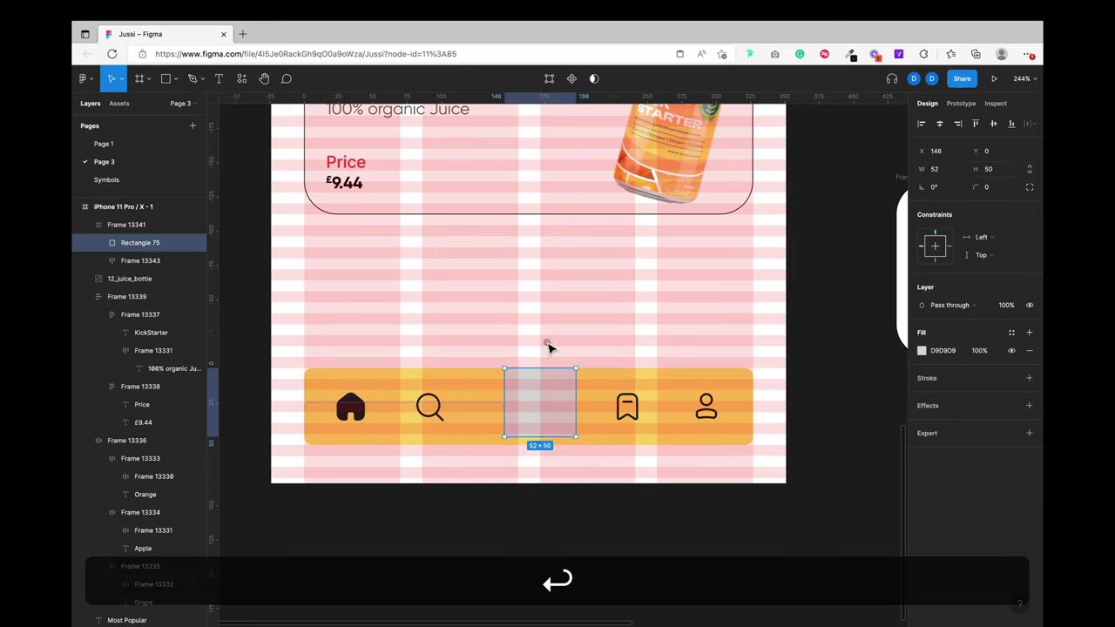
# Step: Resize the grey rectangle to 48 × 48 and centre it horizontally in the navigation bar
pyautogui.moveTo(529, 430); pyautogui.dragTo(528, 437)
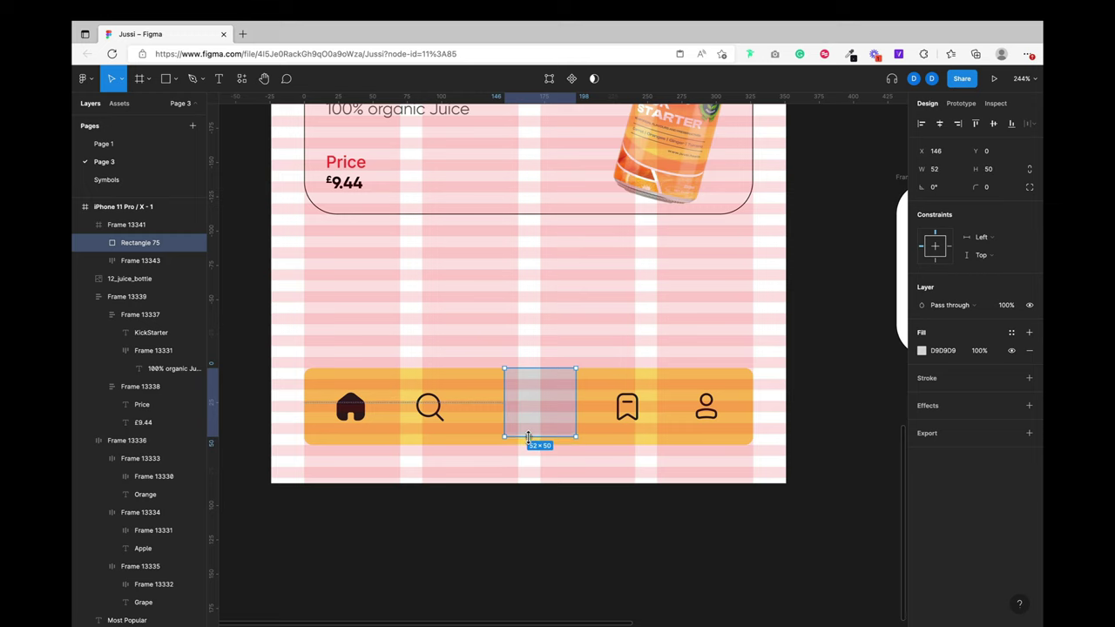
pyautogui.scroll(5, 527, 437)
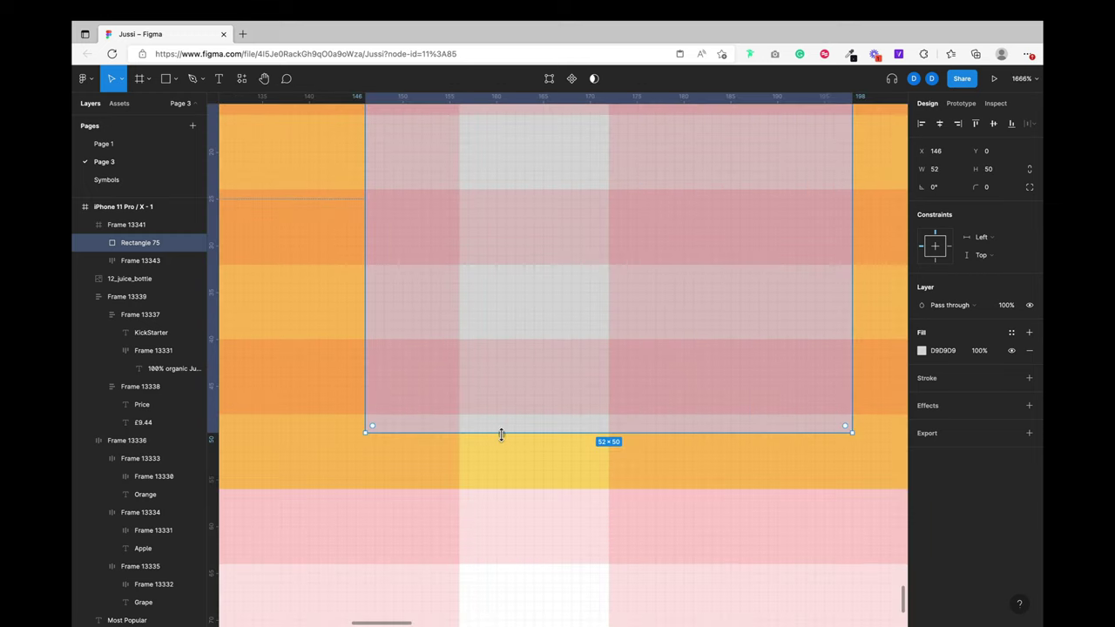
pyautogui.moveTo(500, 434); pyautogui.dragTo(503, 420)
pyautogui.scroll(-3, 502, 424)
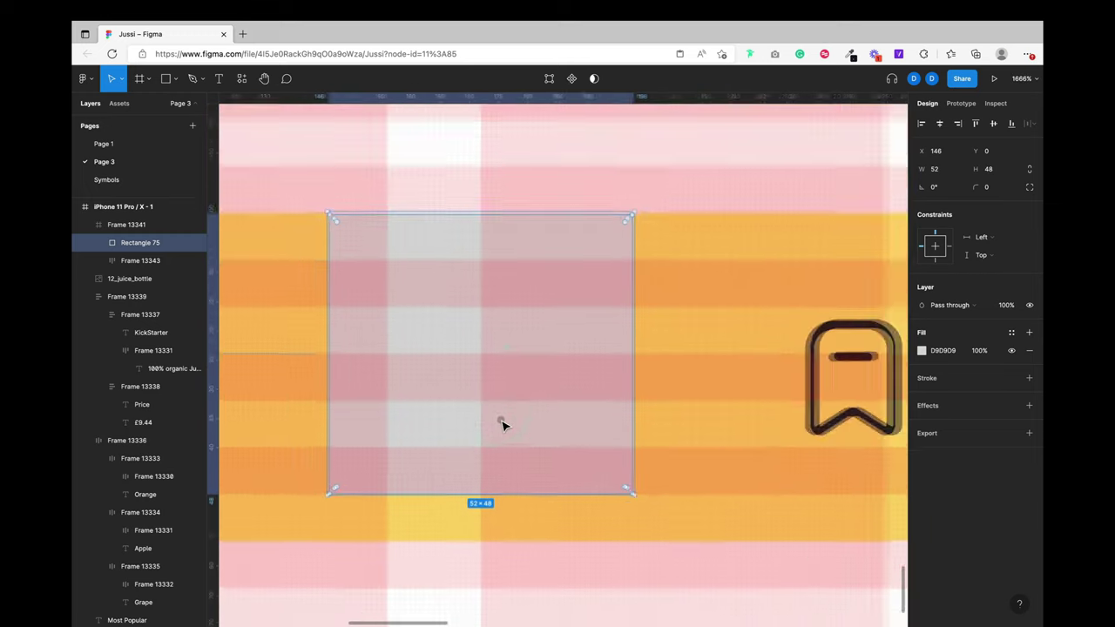
pyautogui.scroll(-1, 502, 423)
pyautogui.write('48')
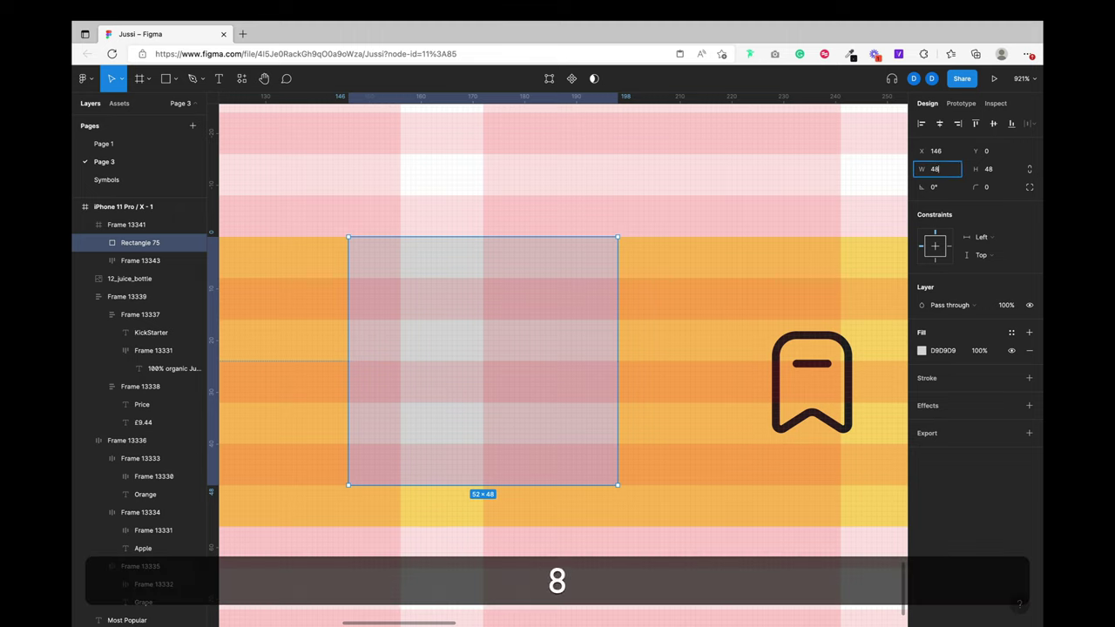
pyautogui.press('Return')
pyautogui.click(937, 122)
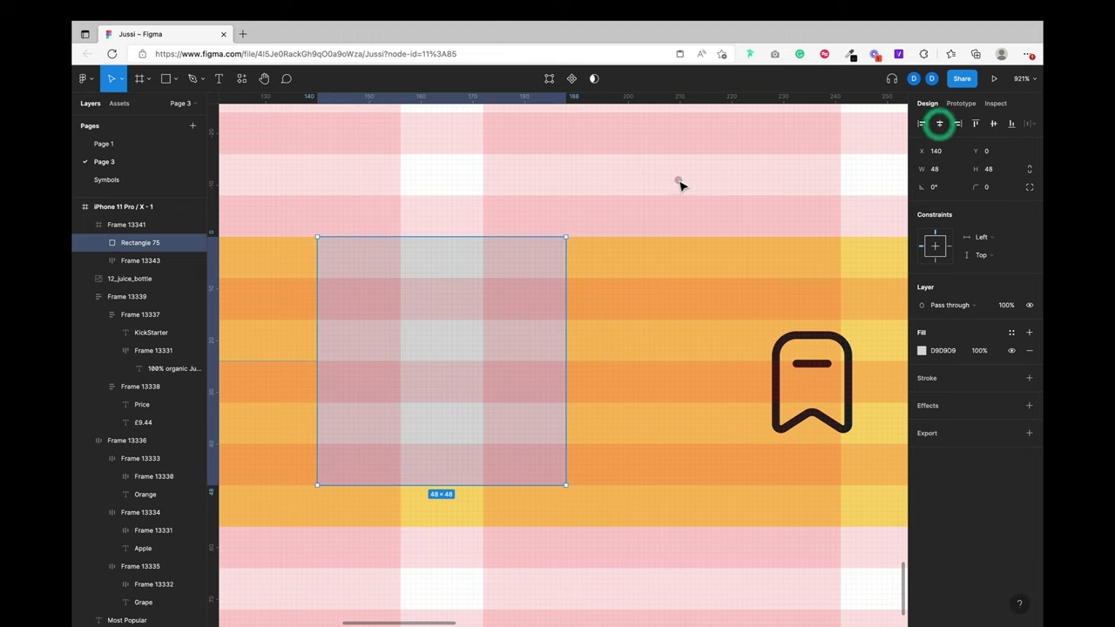
pyautogui.click(676, 182)
# Step: Duplicate the 48 × 48 square and place the copy flush against the original's left side at X 92
pyautogui.scroll(-3, 677, 182)
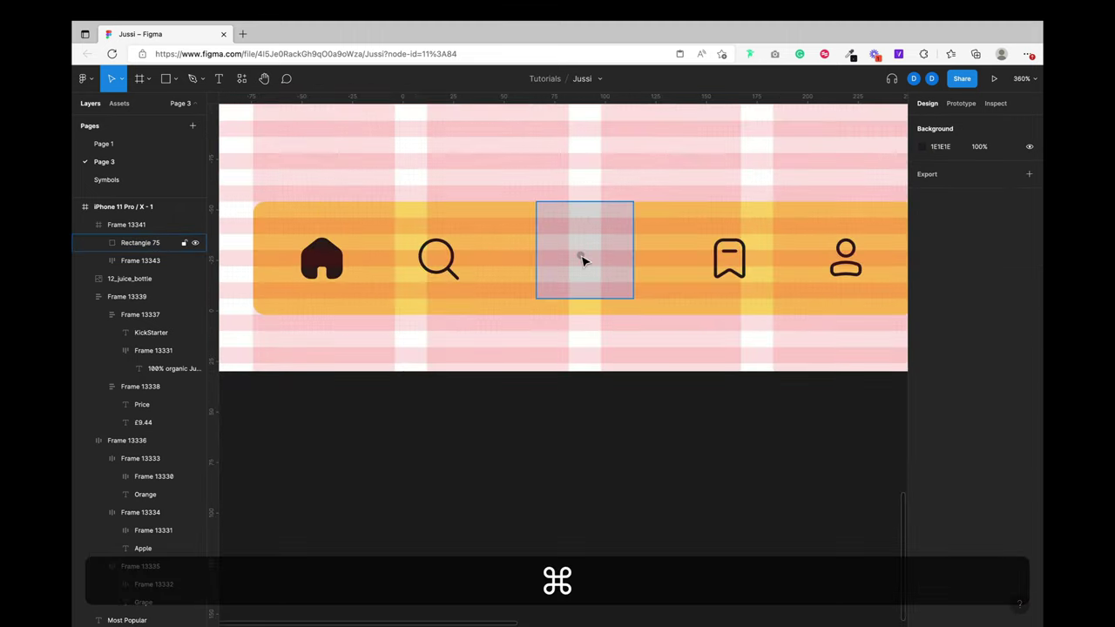
pyautogui.keyDown('super'); pyautogui.click(580, 254); pyautogui.keyUp('super')
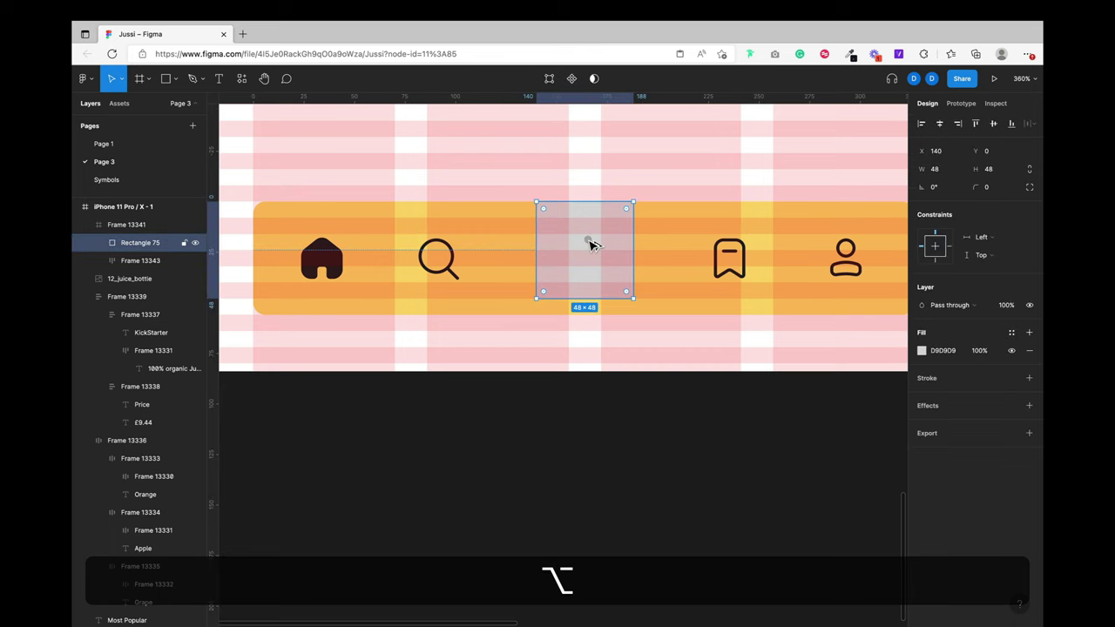
pyautogui.moveTo(590, 241); pyautogui.dragTo(499, 231)
pyautogui.press('super+shift+z')
pyautogui.moveTo(572, 222); pyautogui.dragTo(477, 221)
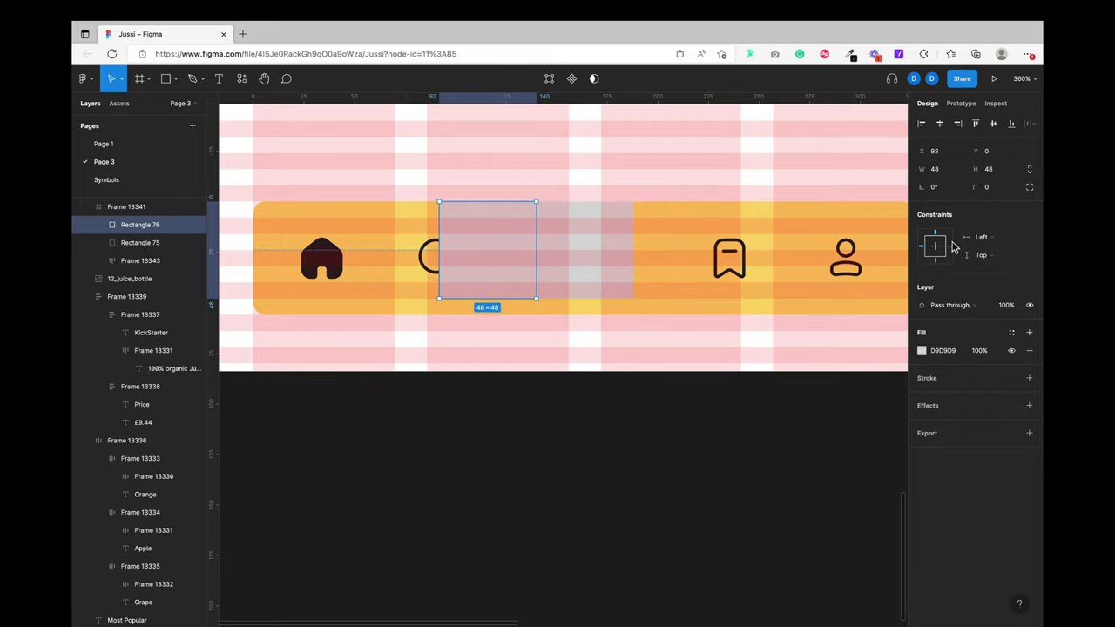
# Step: Scale the duplicated square proportionally to a quarter of its width, 12 × 12
pyautogui.click(949, 169)
pyautogui.press('Right')
pyautogui.write('/4')
pyautogui.press('Return')
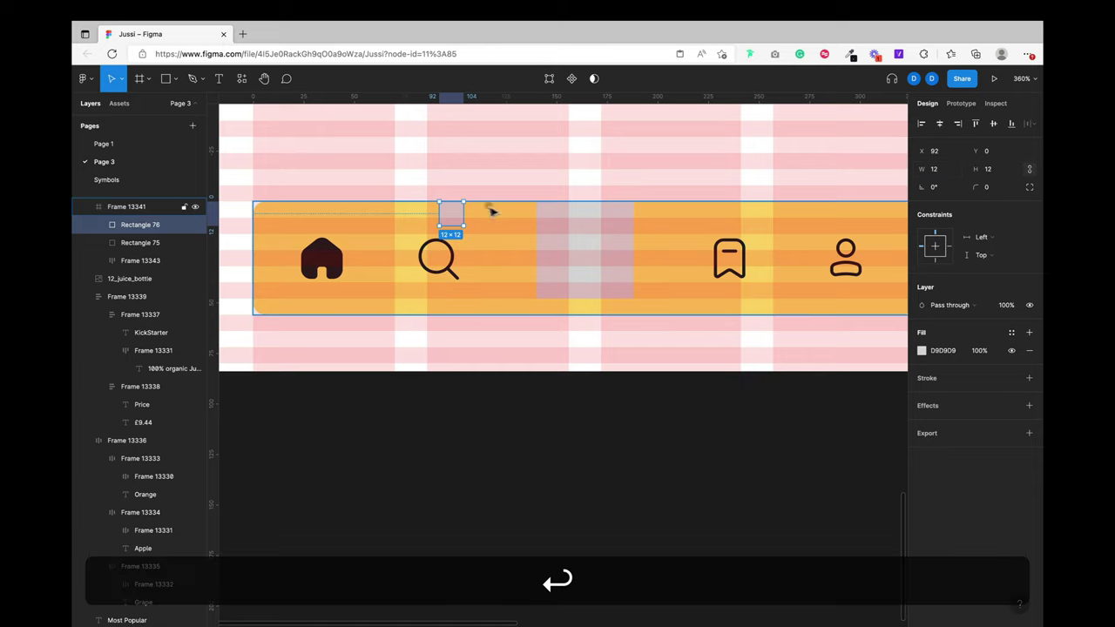
# Step: Move the small square against the large square's upper-left edge at X 128, Y 0, and hide the layout grids
pyautogui.moveTo(452, 217); pyautogui.dragTo(484, 216)
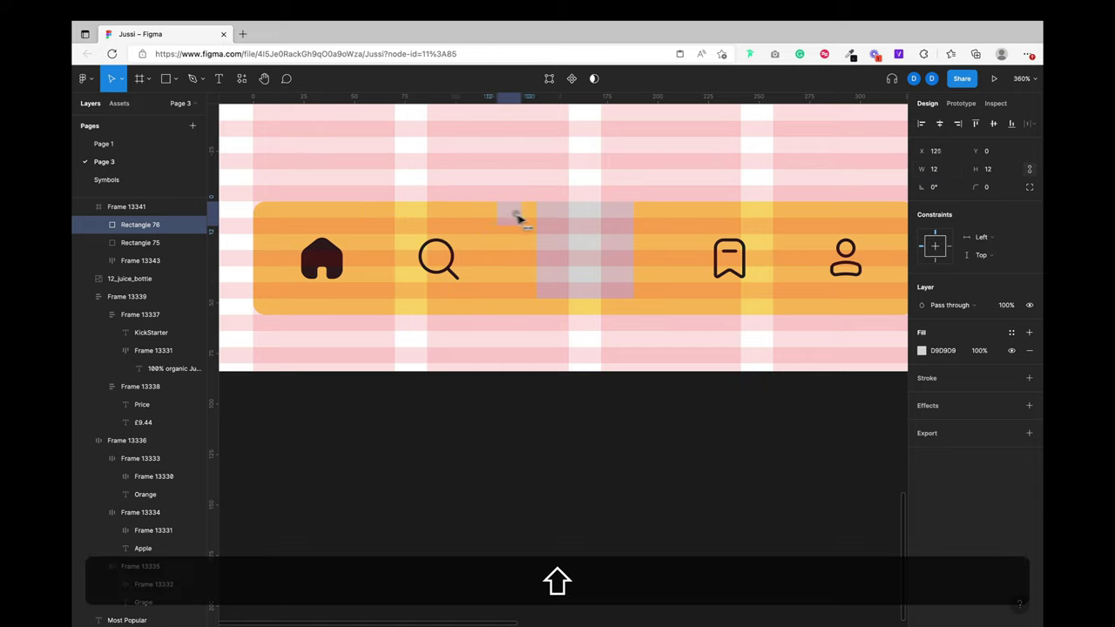
pyautogui.scroll(10, 533, 214)
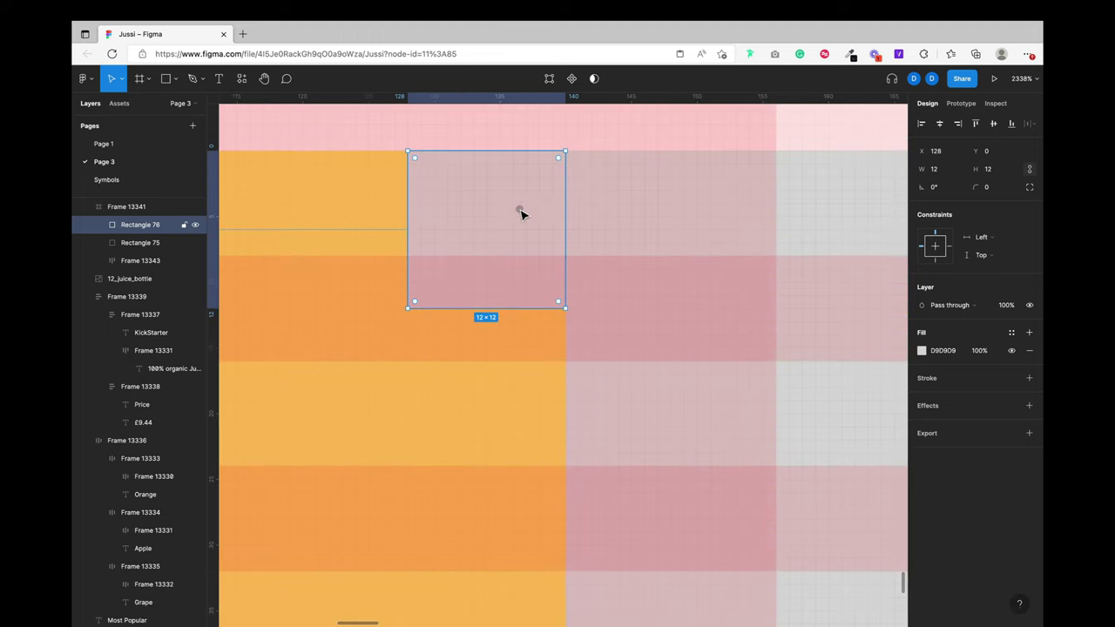
pyautogui.scroll(5, 528, 291)
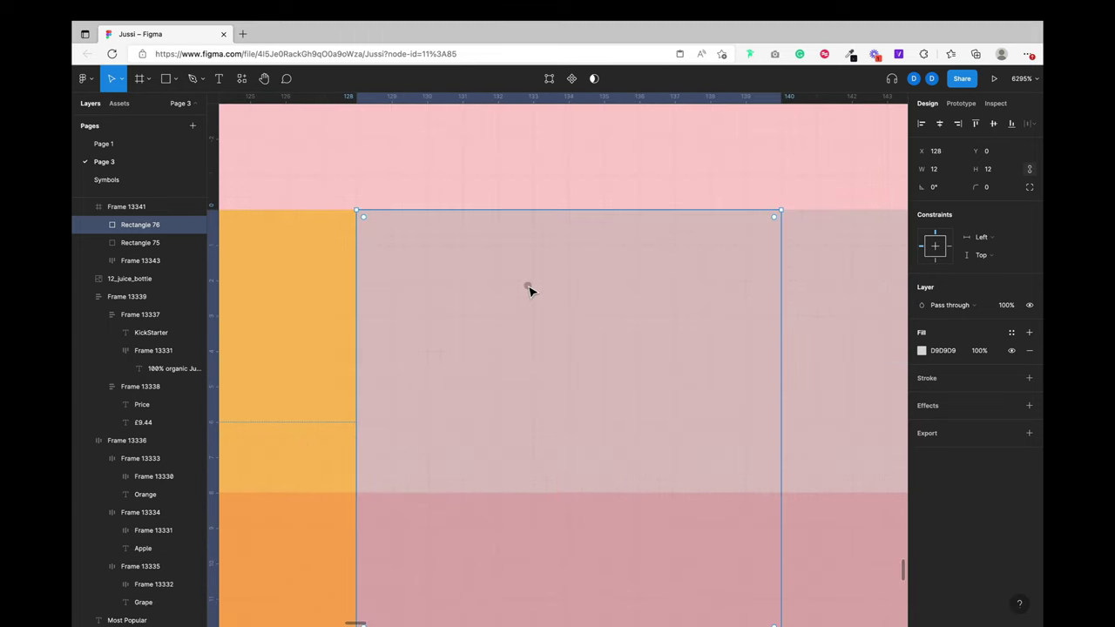
pyautogui.scroll(-3, 527, 291)
pyautogui.press('shift')
pyautogui.hotkey('shift', 'g')
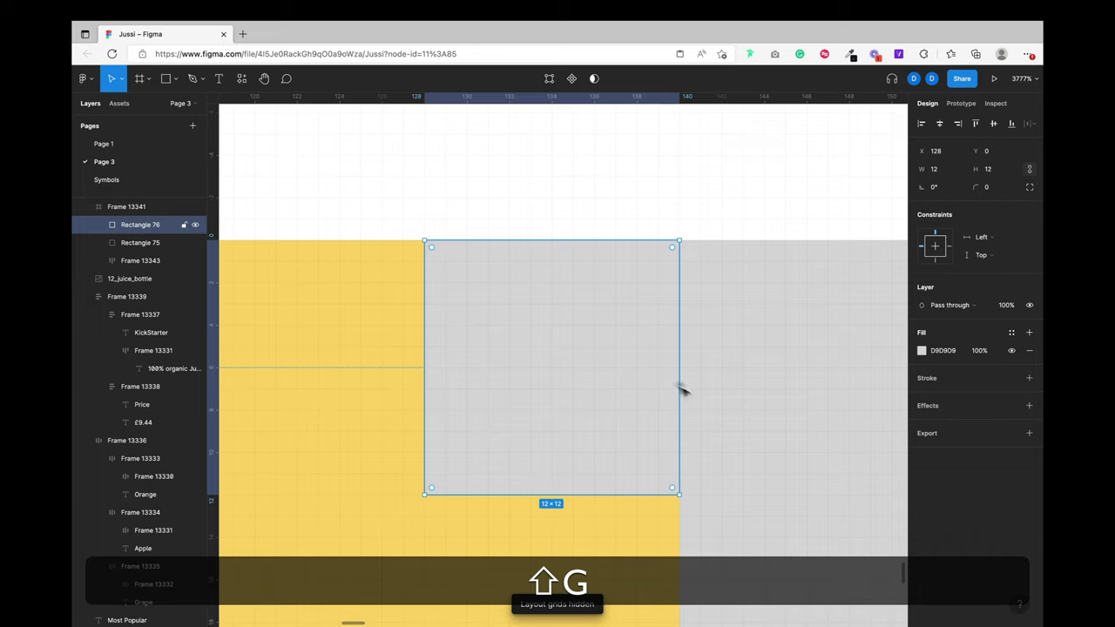
pyautogui.click(611, 315)
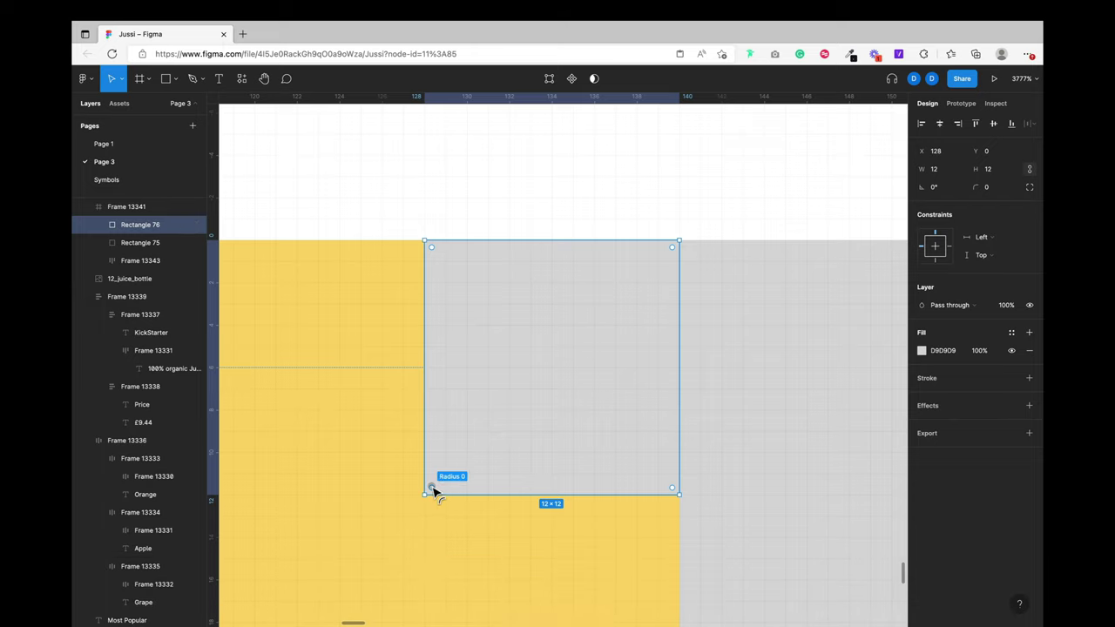
# Step: Duplicate the 12 × 12 square in place and fill the copy with the muted red B06868
pyautogui.press('super+c')
pyautogui.press('super+v')
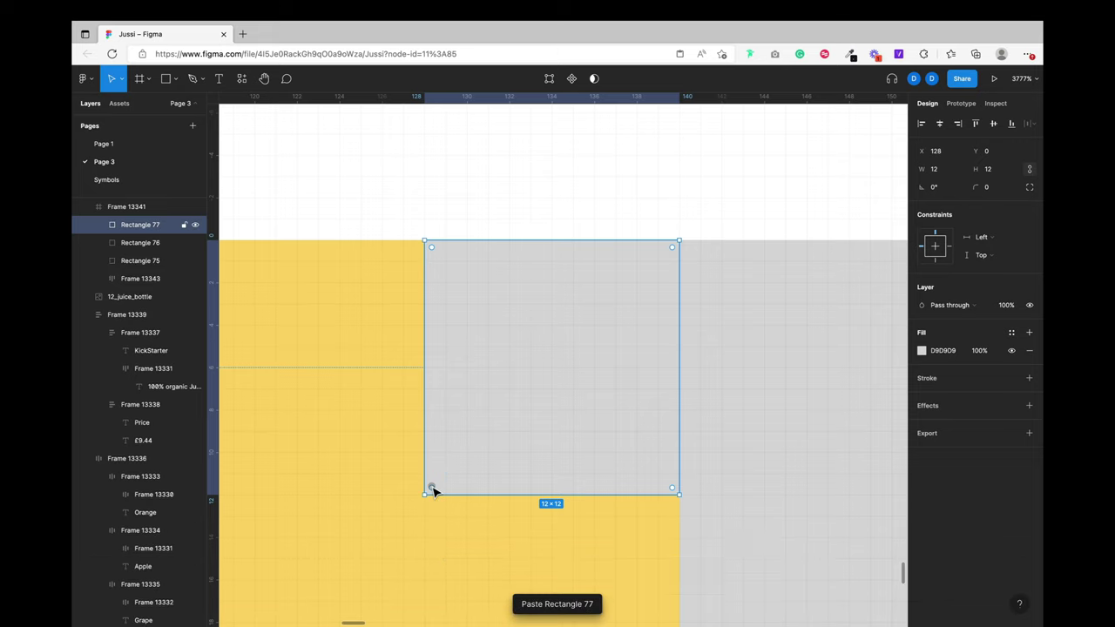
pyautogui.click(921, 350)
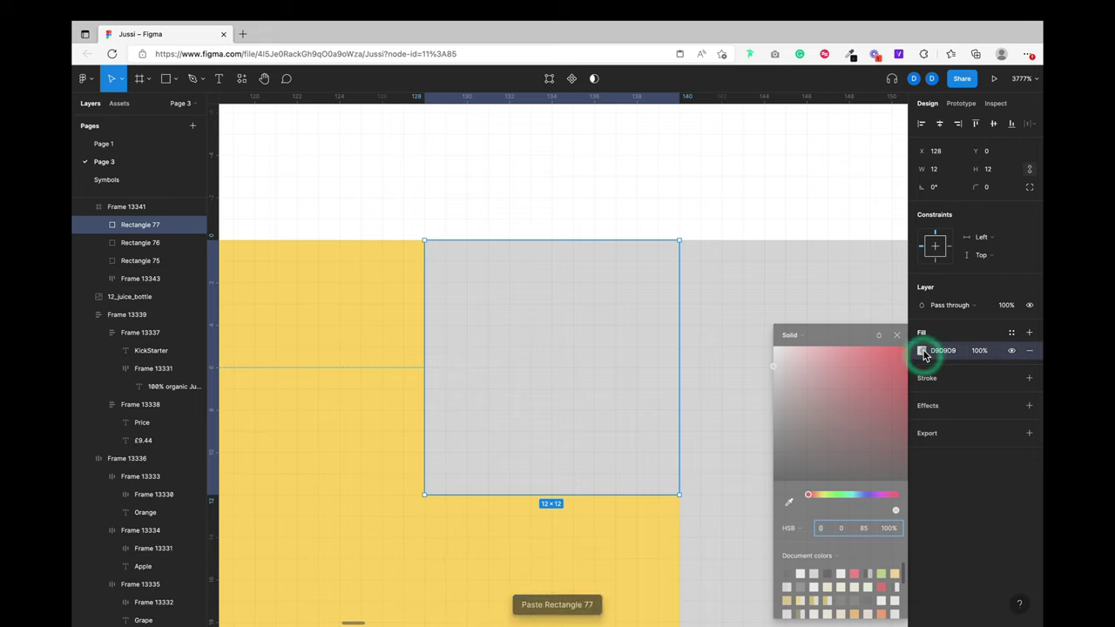
pyautogui.click(822, 388)
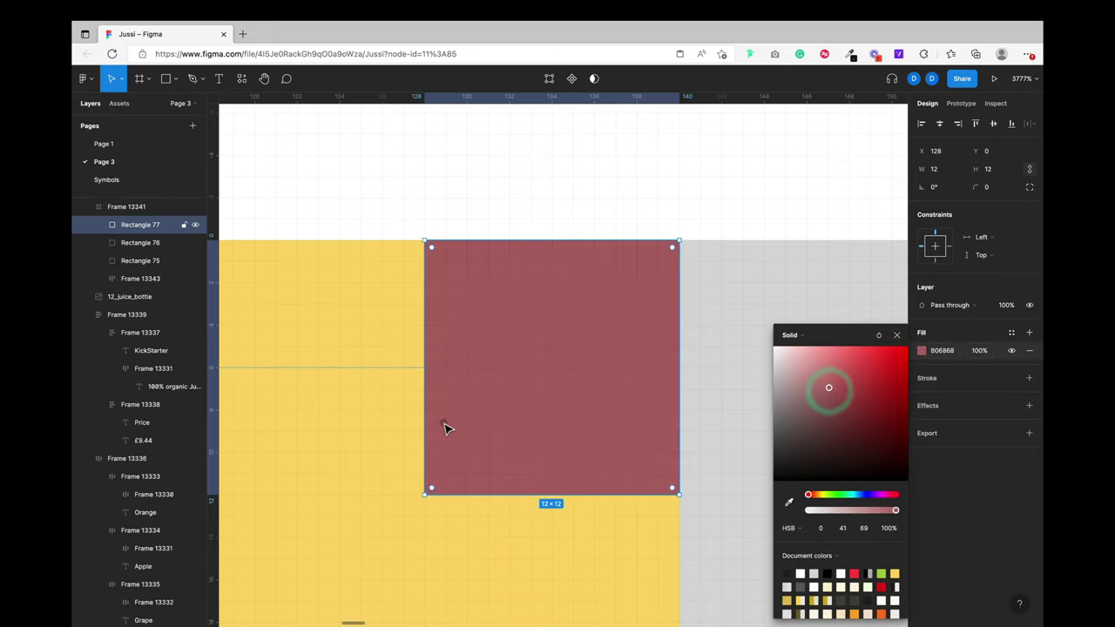
# Step: Round only the upper-left corner of the red 12 × 12 square with a radius of 100
pyautogui.click(369, 418)
pyautogui.keyDown('super'); pyautogui.click(453, 472); pyautogui.keyUp('super')
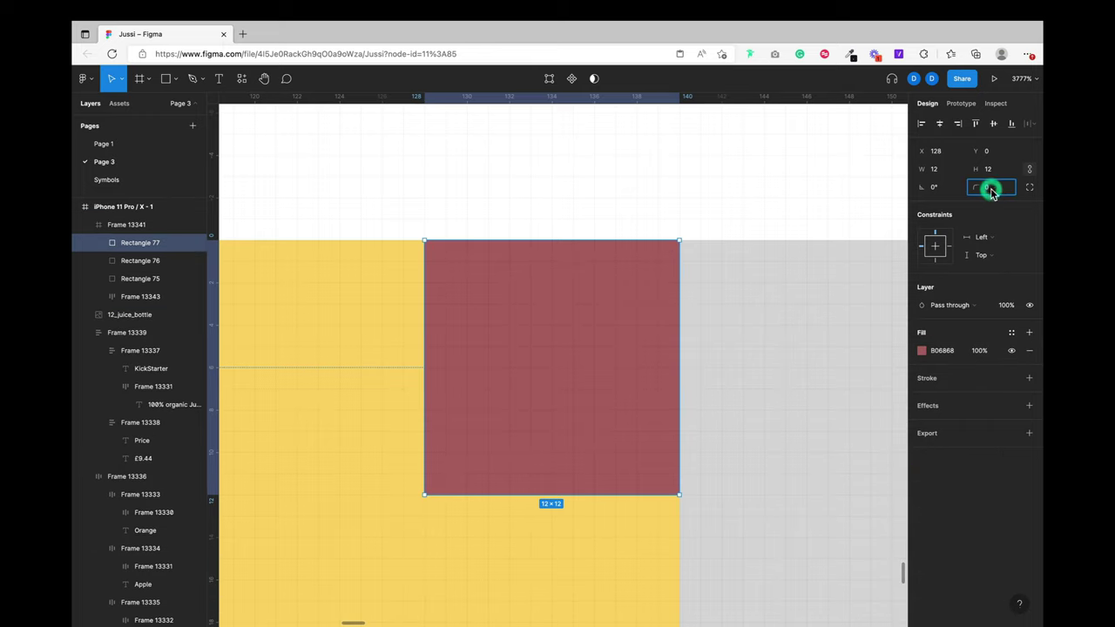
pyautogui.click(1029, 187)
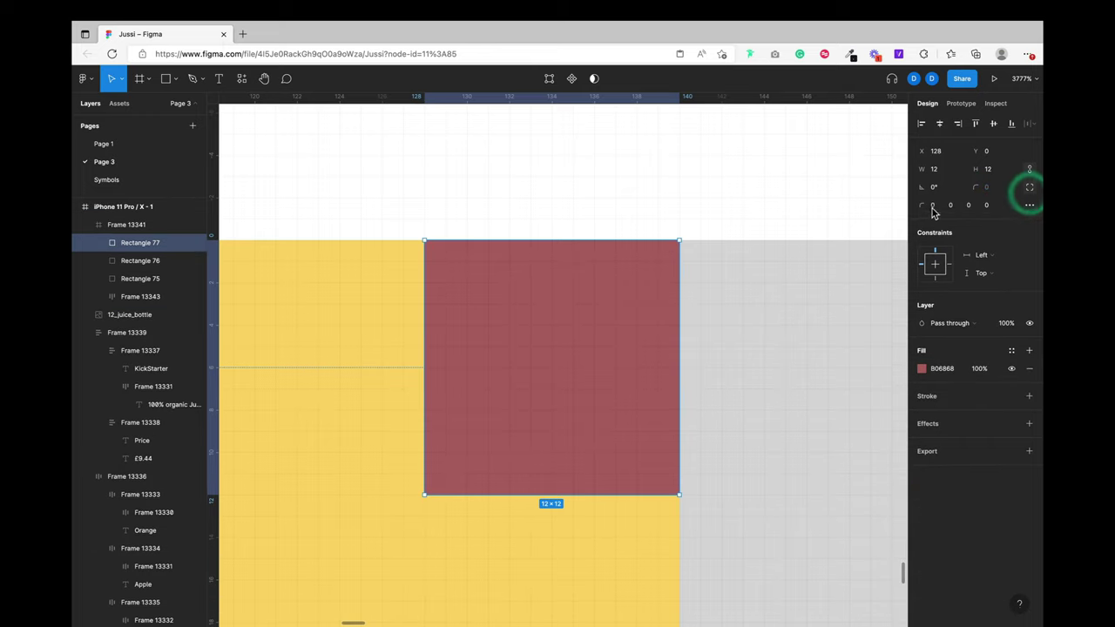
pyautogui.write('100')
pyautogui.press('Return')
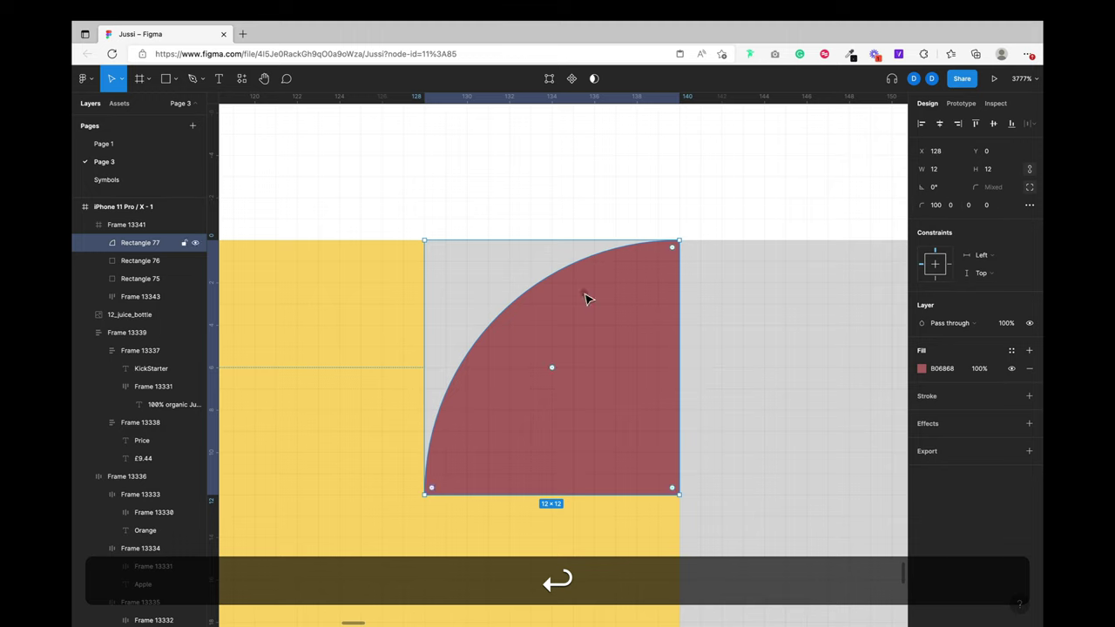
pyautogui.click(587, 212)
pyautogui.scroll(-3, 586, 212)
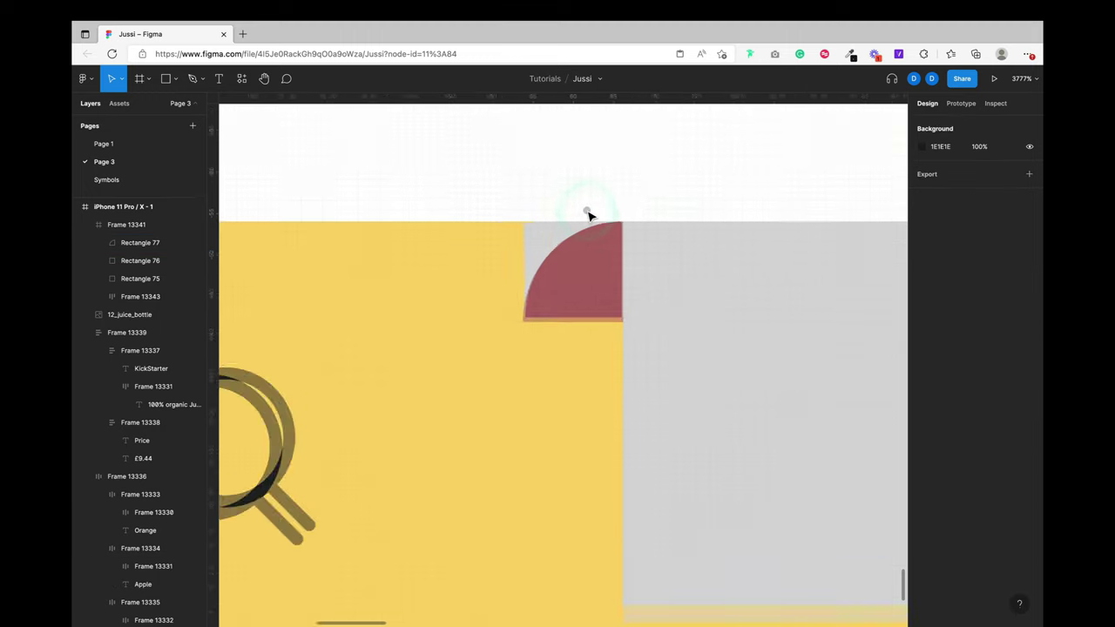
# Step: Subtract the rounded red shape from the grey 12 × 12 square beneath it
pyautogui.keyDown('super'); pyautogui.click(563, 293); pyautogui.keyUp('super')
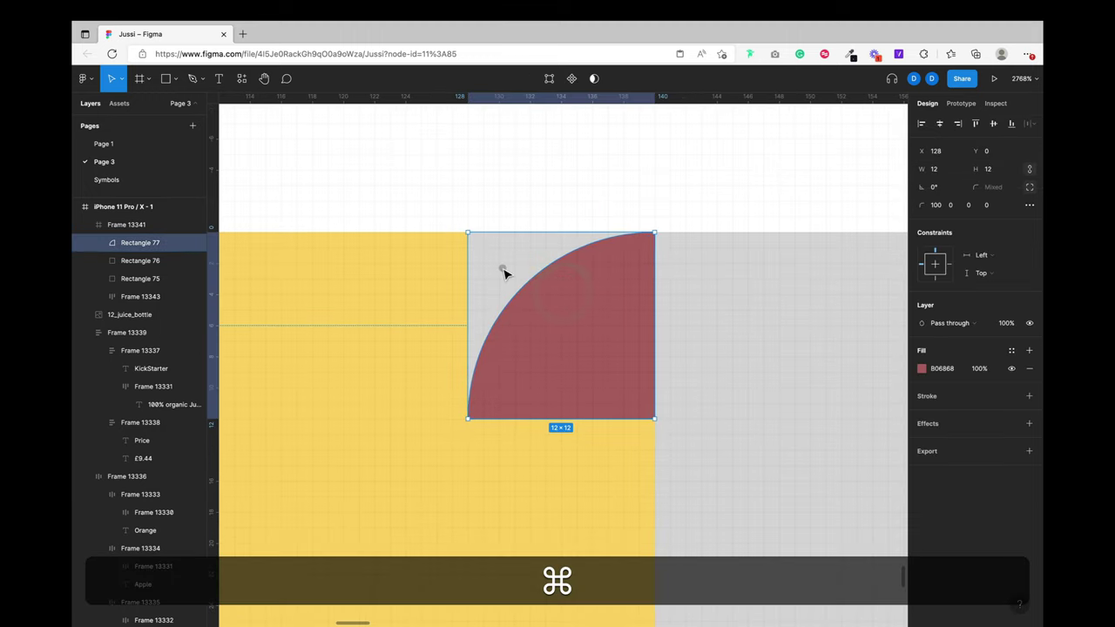
pyautogui.keyDown('super'); pyautogui.click(501, 270); pyautogui.keyUp('super')
pyautogui.click(567, 186)
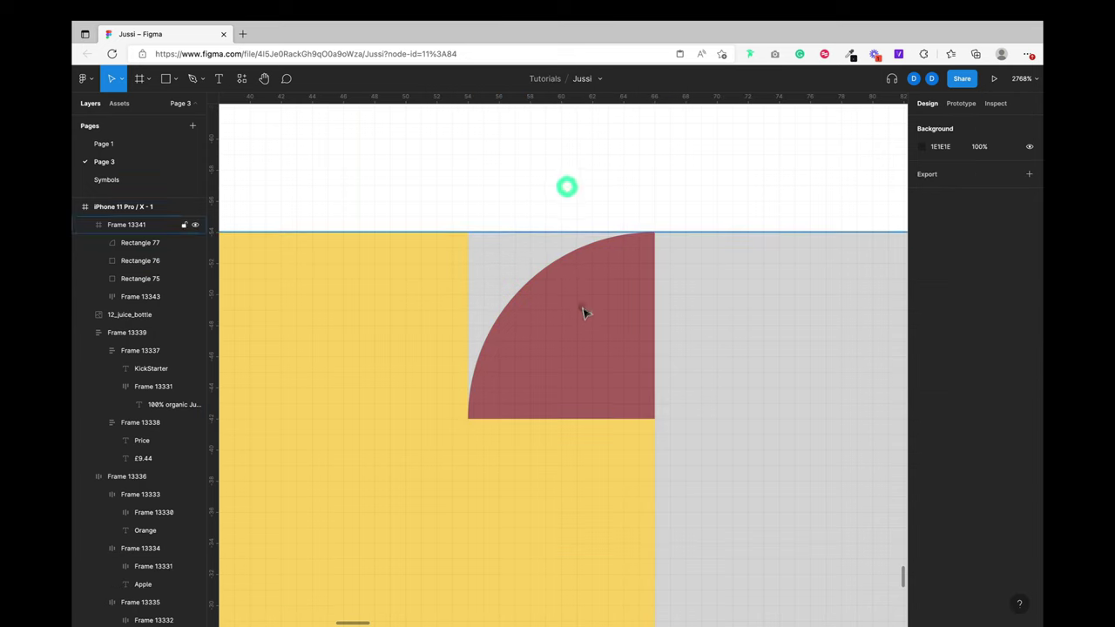
pyautogui.click(580, 314)
pyautogui.keyDown('super'); pyautogui.click(580, 315); pyautogui.keyUp('super')
pyautogui.keyDown('shift'); pyautogui.keyDown('super'); pyautogui.click(516, 274); pyautogui.keyUp('super'); pyautogui.keyUp('shift')
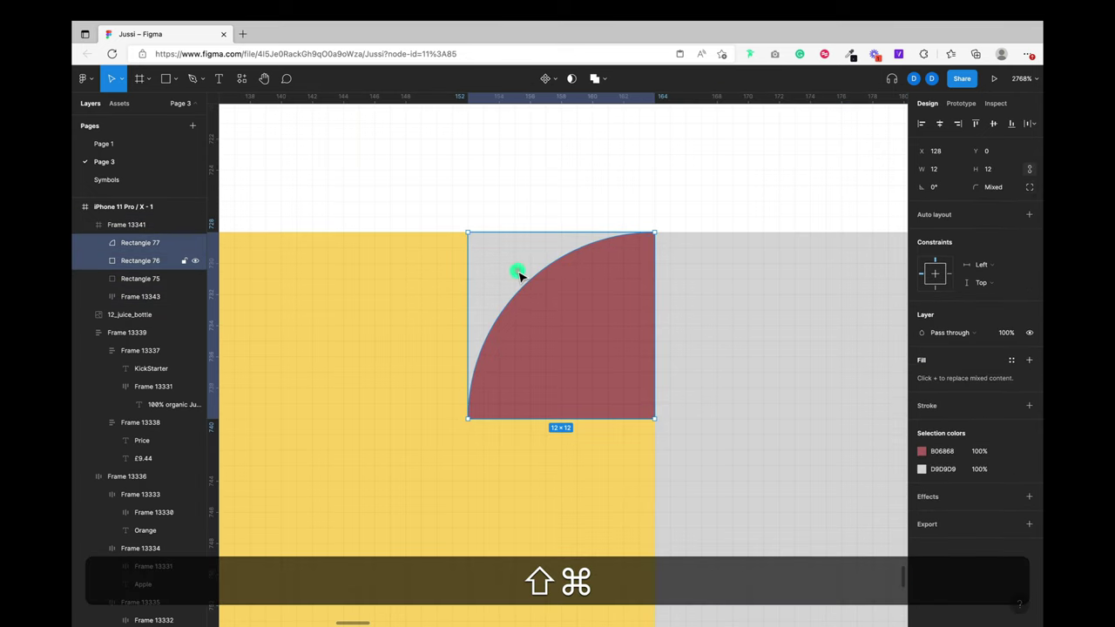
pyautogui.click(596, 78)
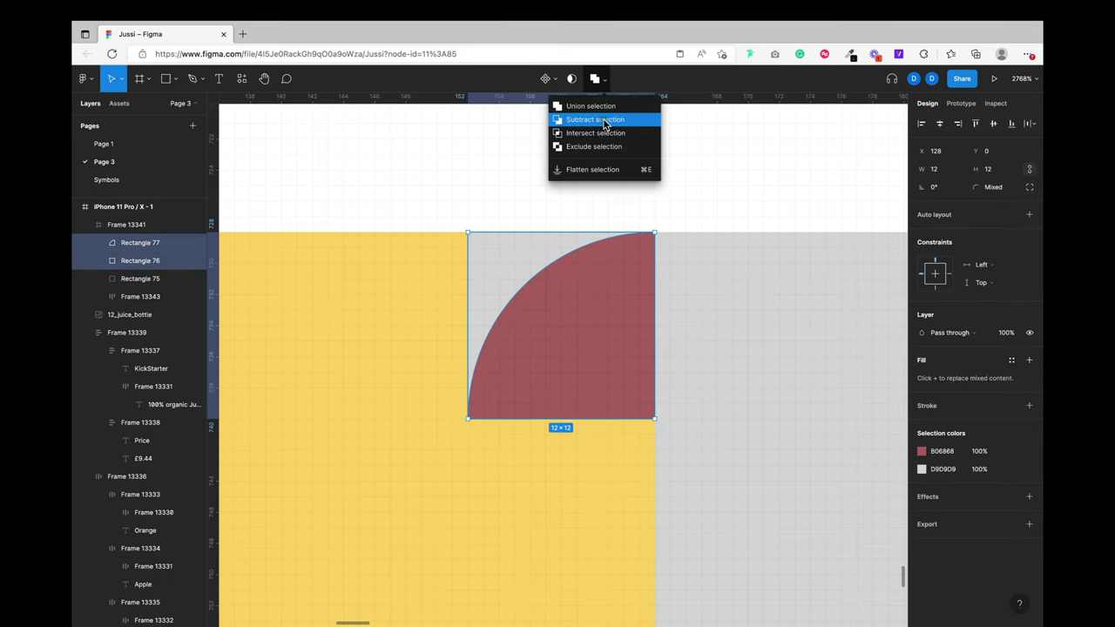
pyautogui.click(604, 120)
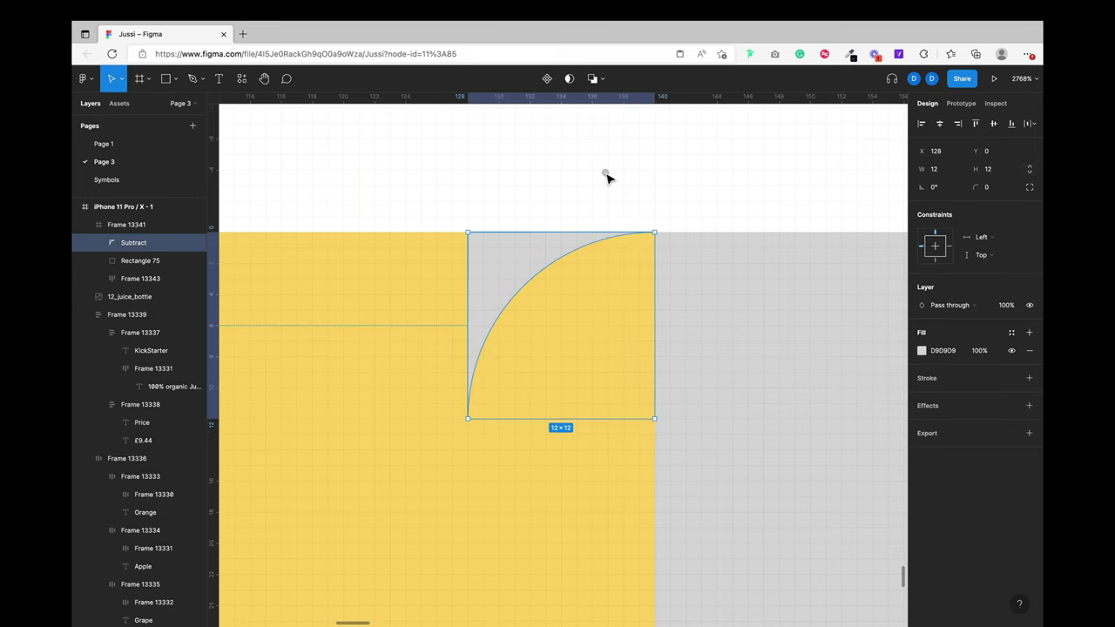
pyautogui.click(609, 173)
# Step: Flip the subtracted corner piece horizontally so its curve meets the large grey square
pyautogui.click(494, 288)
pyautogui.click(494, 287)
pyautogui.press('shift')
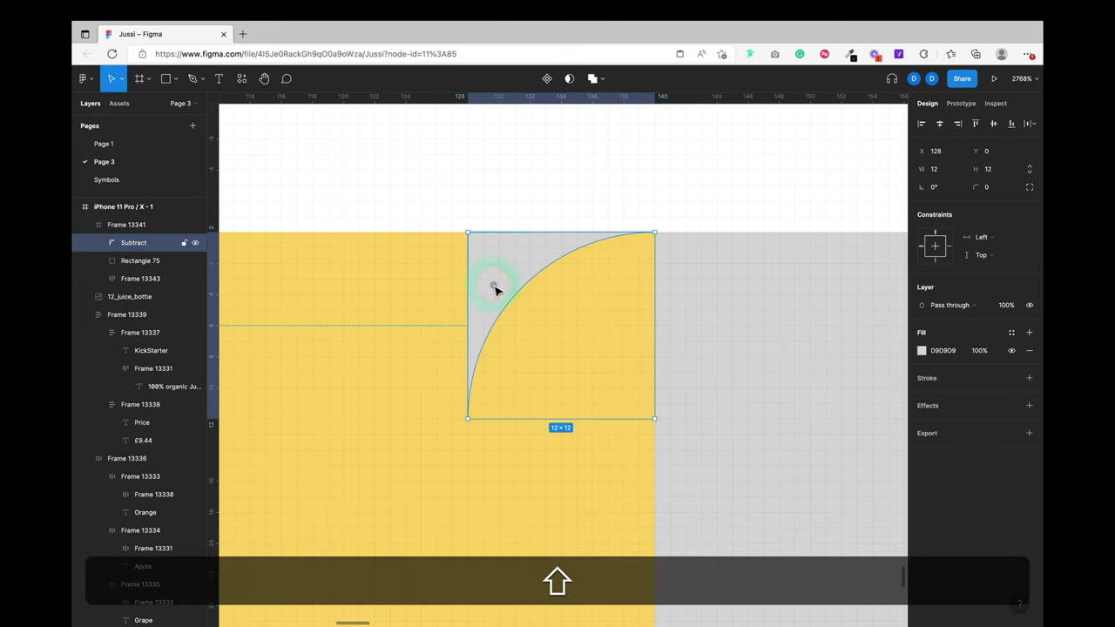
pyautogui.hotkey('shift', 'h')
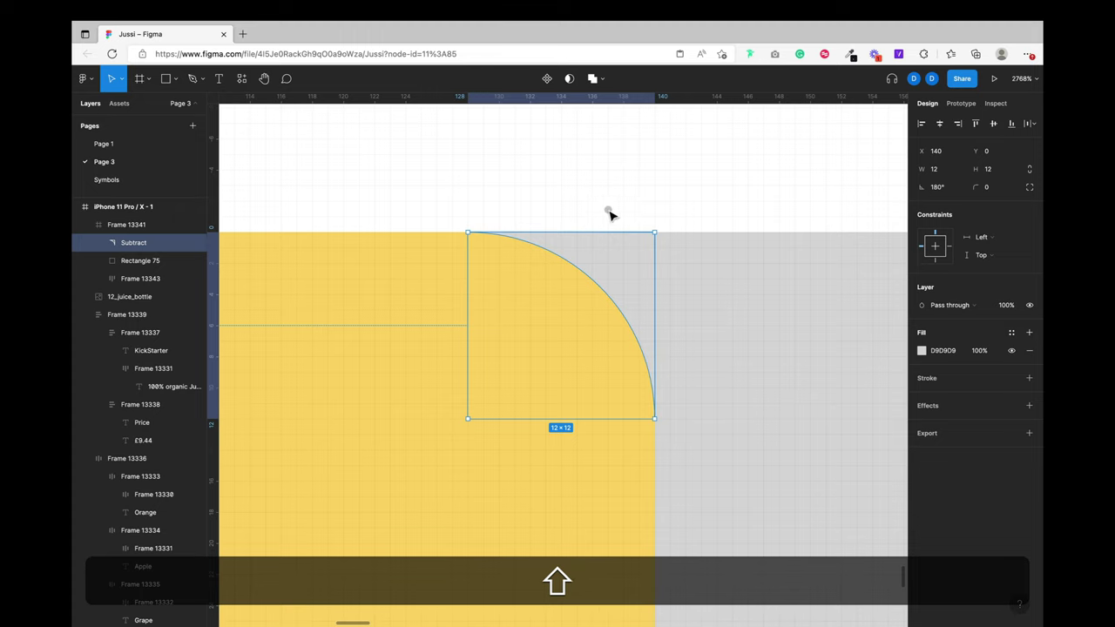
pyautogui.press('super+z')
pyautogui.rightClick(534, 252)
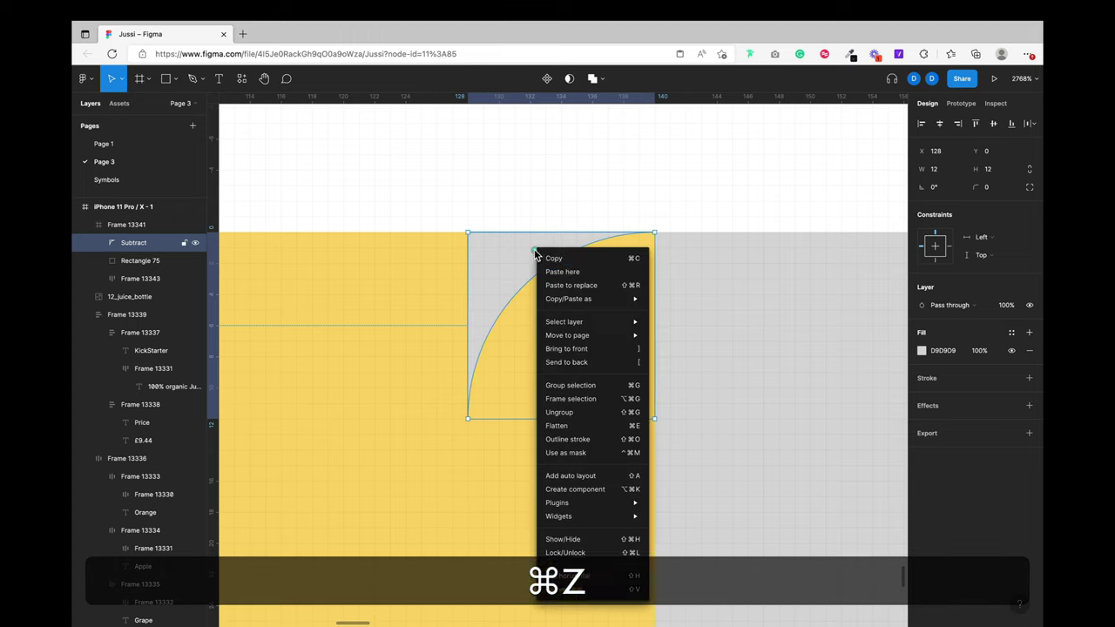
pyautogui.moveTo(581, 331)
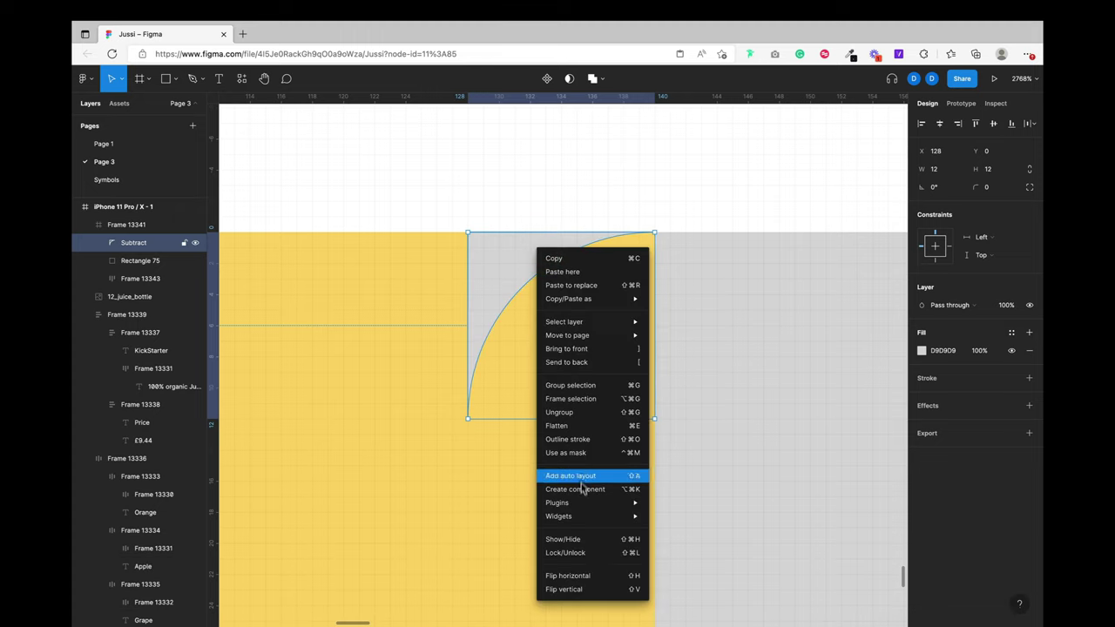
pyautogui.click(586, 575)
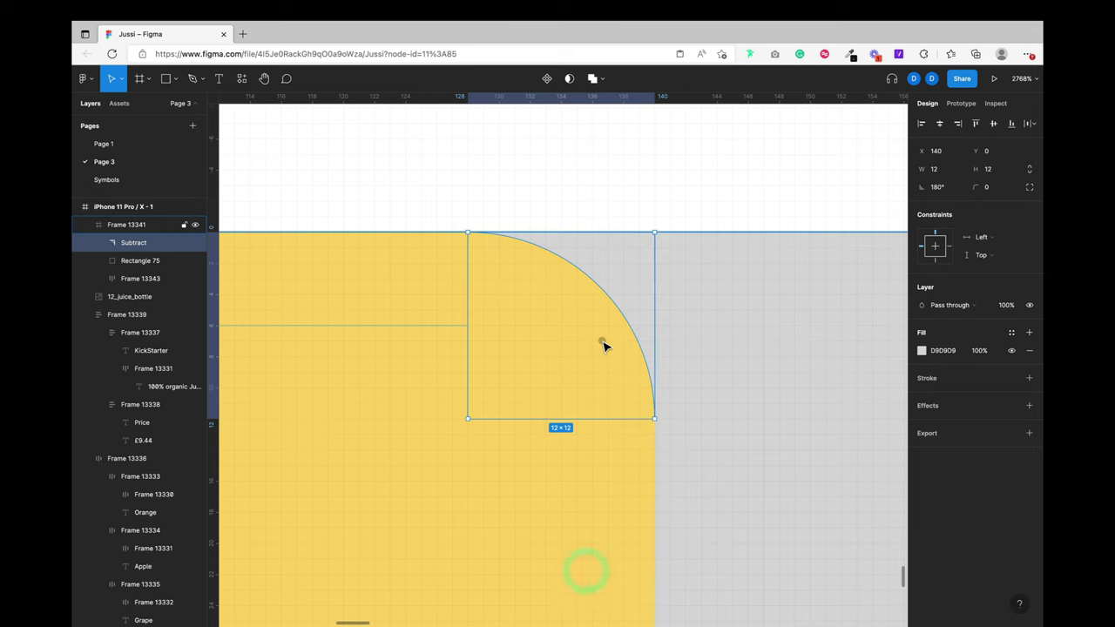
# Step: Duplicate the corner piece to the opposite side of the large grey square and flip the copy horizontally, at X 188
pyautogui.scroll(-5, 601, 343)
pyautogui.keyDown('alt'); pyautogui.keyDown('shift'); pyautogui.moveTo(548, 331); pyautogui.dragTo(791, 349); pyautogui.keyUp('shift'); pyautogui.keyUp('alt')
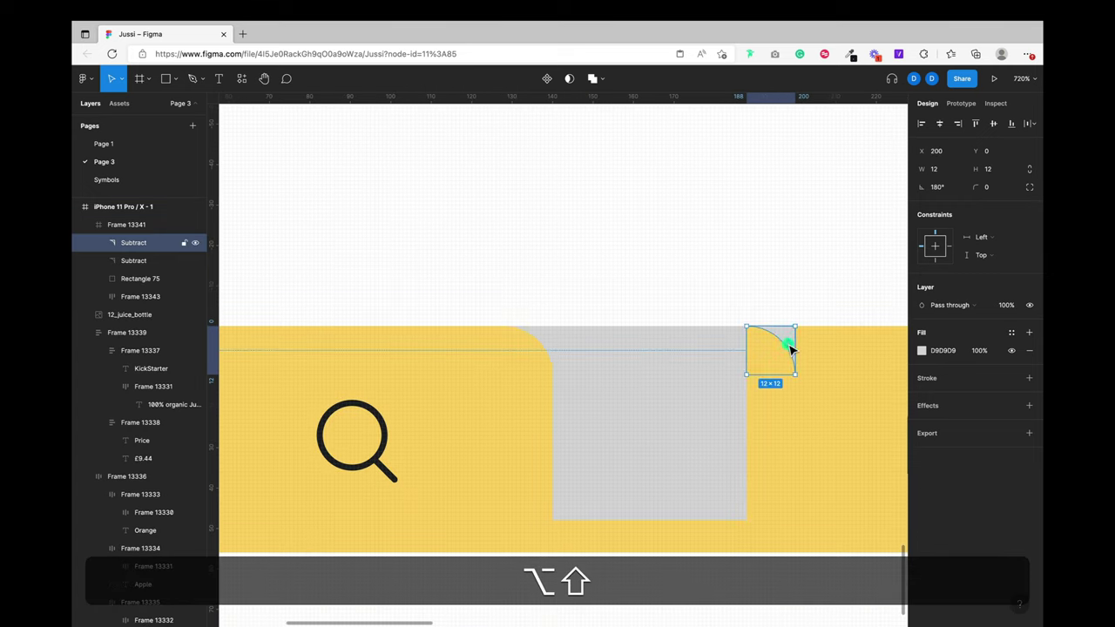
pyautogui.hotkey('shift', 'h')
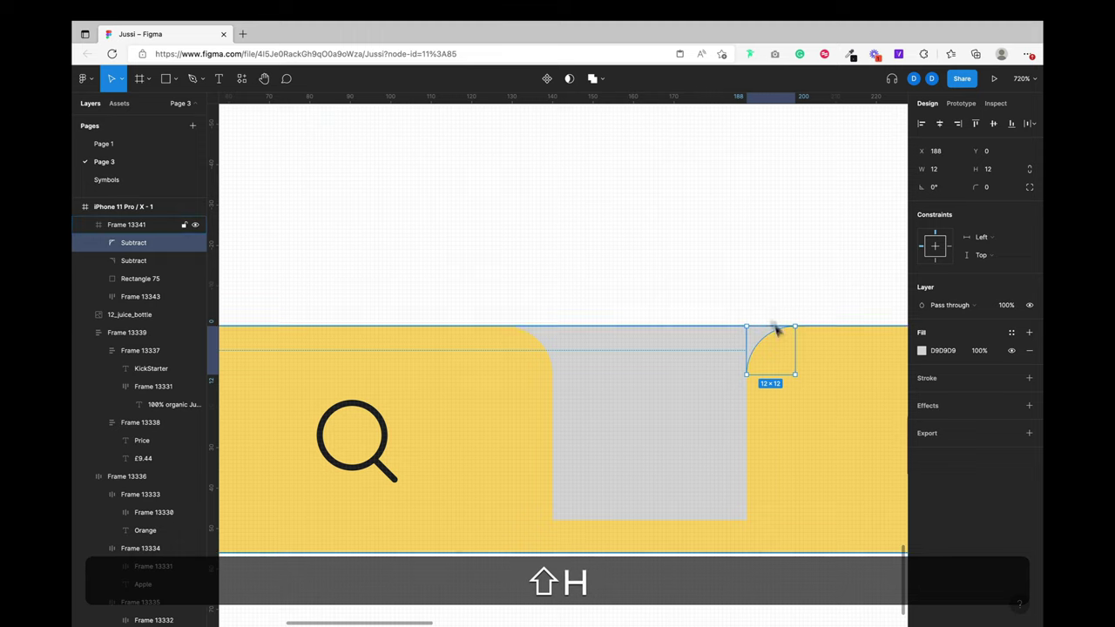
pyautogui.click(758, 294)
pyautogui.scroll(-5, 763, 294)
pyautogui.scroll(6, 763, 297)
pyautogui.scroll(-1, 763, 298)
pyautogui.hscroll(1, 763, 297)
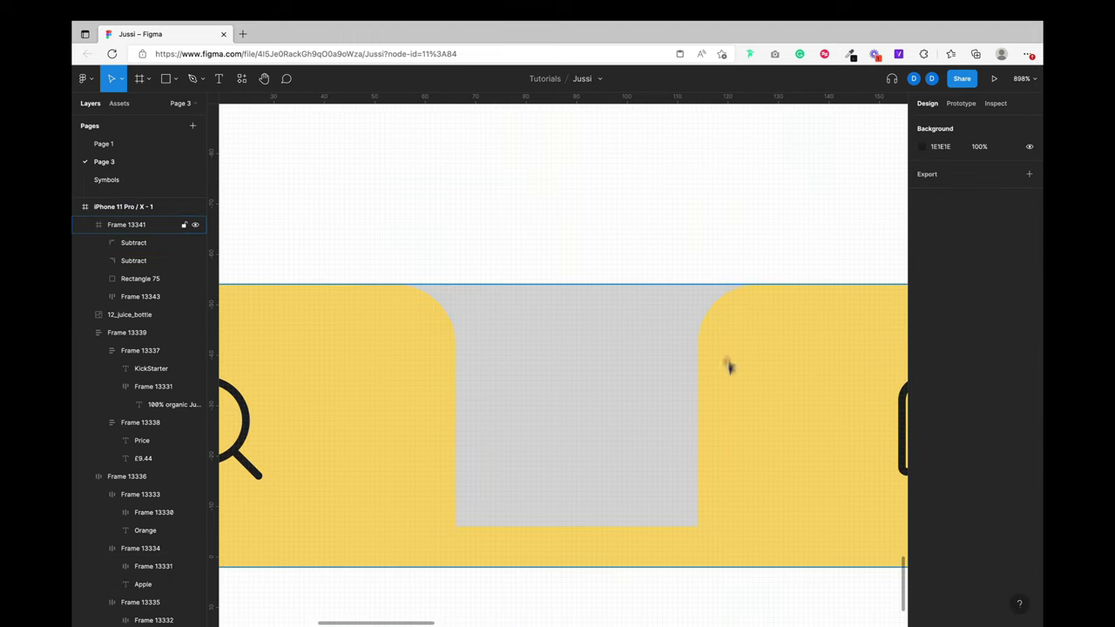
# Step: Round the two lower corners of the 48 × 48 grey square with a radius of 50
pyautogui.keyDown('super'); pyautogui.click(653, 415); pyautogui.keyUp('super')
pyautogui.press('super+z')
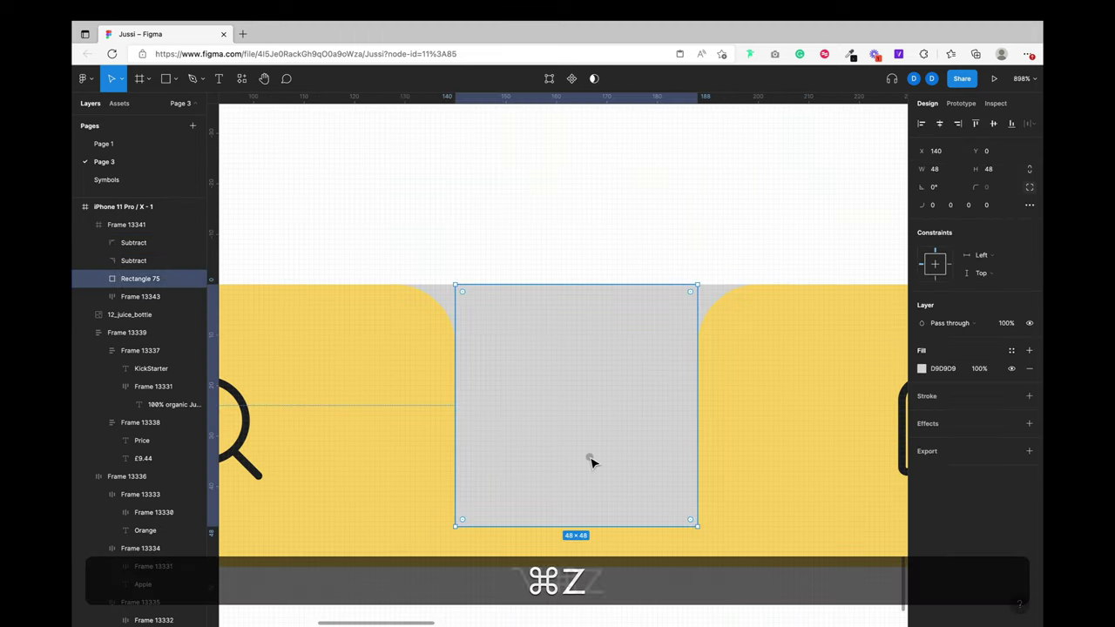
pyautogui.click(971, 206)
pyautogui.write('50')
pyautogui.press('Tab')
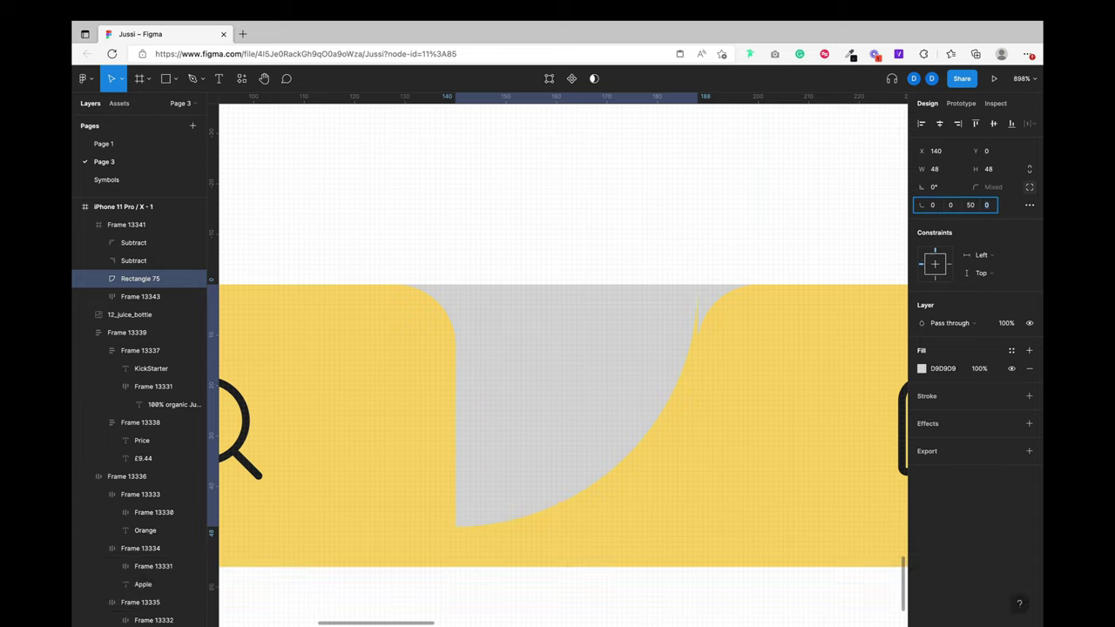
pyautogui.write('50')
pyautogui.press('Return')
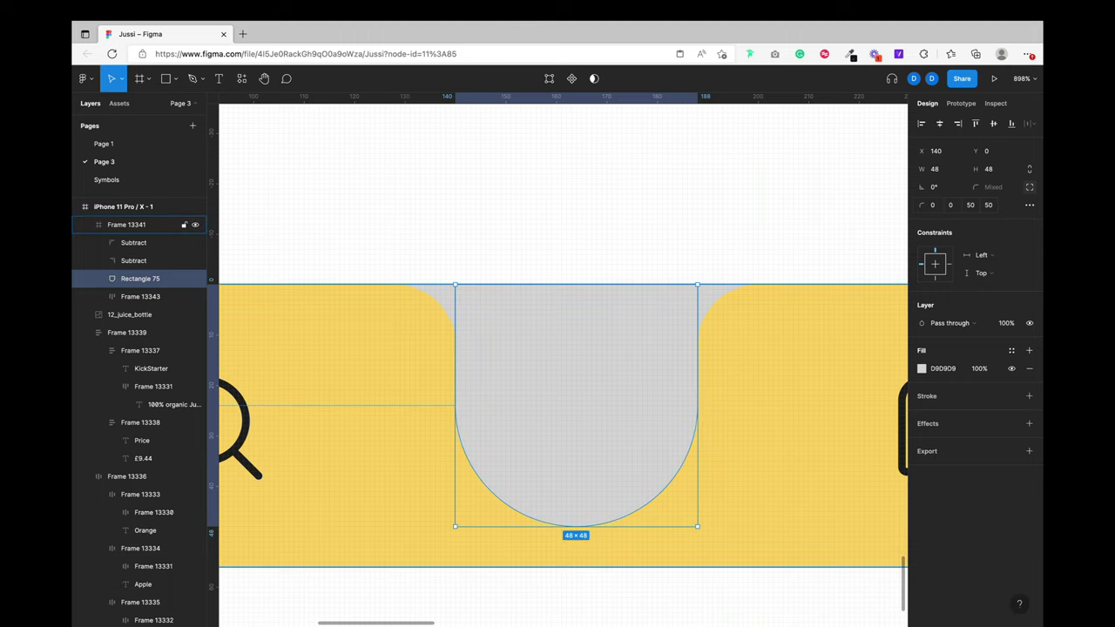
pyautogui.click(514, 218)
pyautogui.scroll(-5, 517, 196)
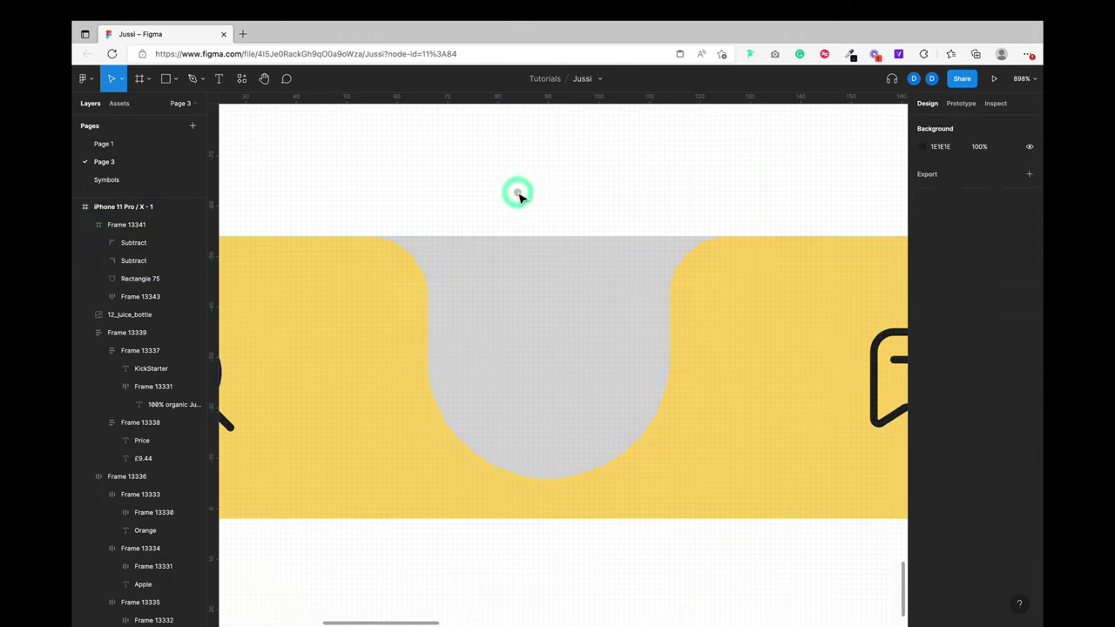
pyautogui.scroll(3, 517, 197)
pyautogui.keyDown('super'); pyautogui.click(592, 376); pyautogui.keyUp('super')
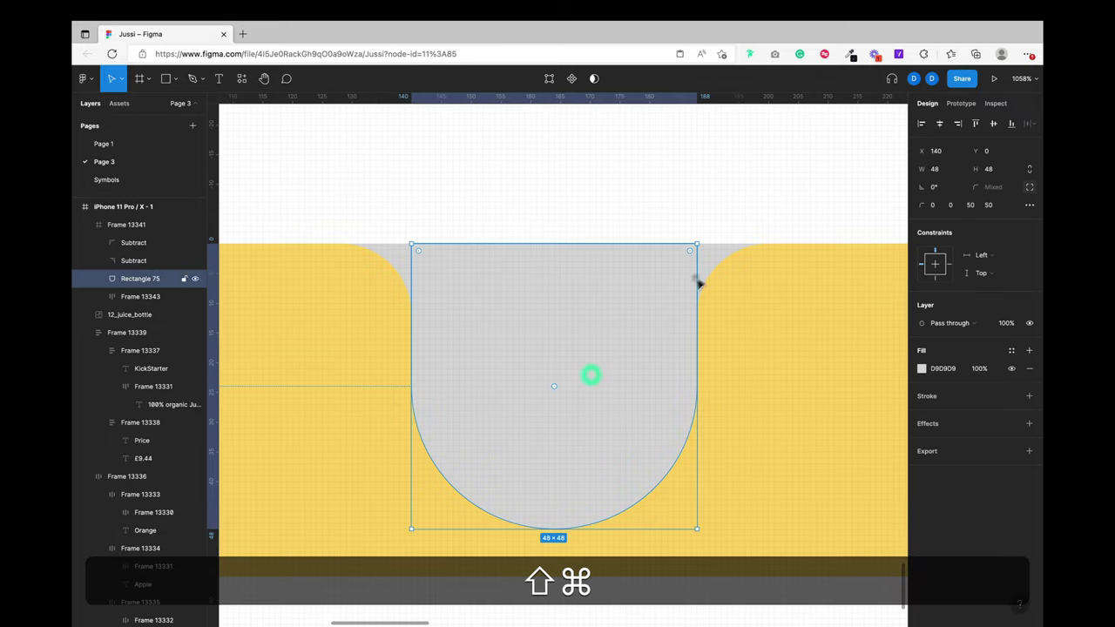
pyautogui.keyDown('shift'); pyautogui.keyDown('super'); pyautogui.click(707, 270); pyautogui.keyUp('super'); pyautogui.keyUp('shift')
pyautogui.keyDown('shift'); pyautogui.keyDown('super'); pyautogui.click(399, 266); pyautogui.keyUp('super'); pyautogui.keyUp('shift')
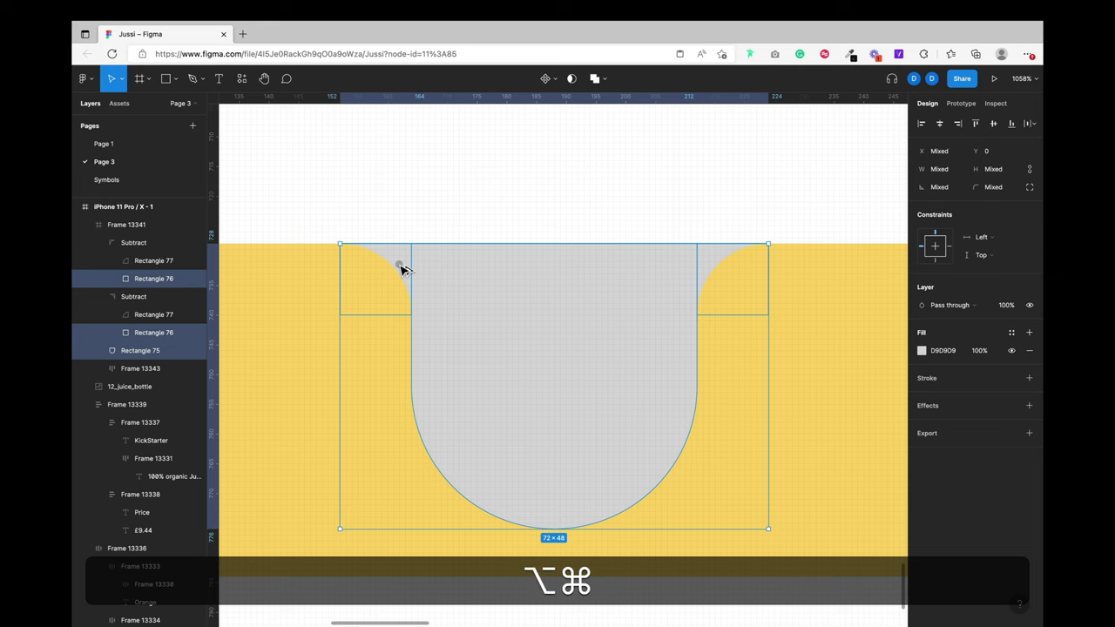
pyautogui.press('alt+super+g')
pyautogui.press('alt+super+z')
pyautogui.press('super+z')
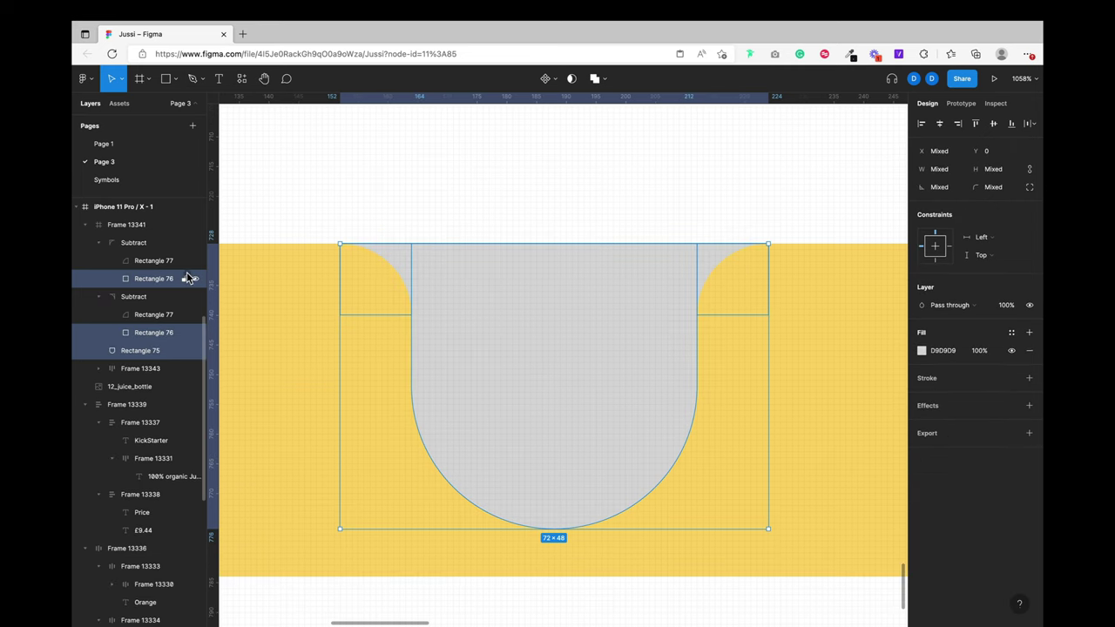
# Step: Wrap both subtracted corner pieces and the rounded grey rectangle in one new frame
pyautogui.click(132, 242)
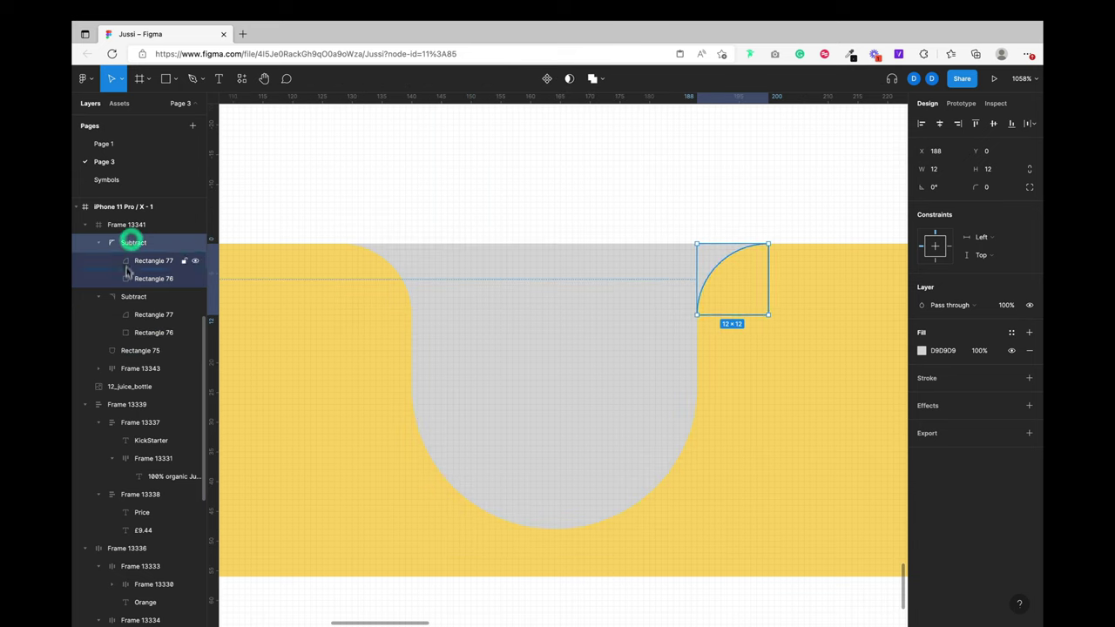
pyautogui.keyDown('shift'); pyautogui.click(129, 296); pyautogui.keyUp('shift')
pyautogui.keyDown('shift'); pyautogui.click(134, 352); pyautogui.keyUp('shift')
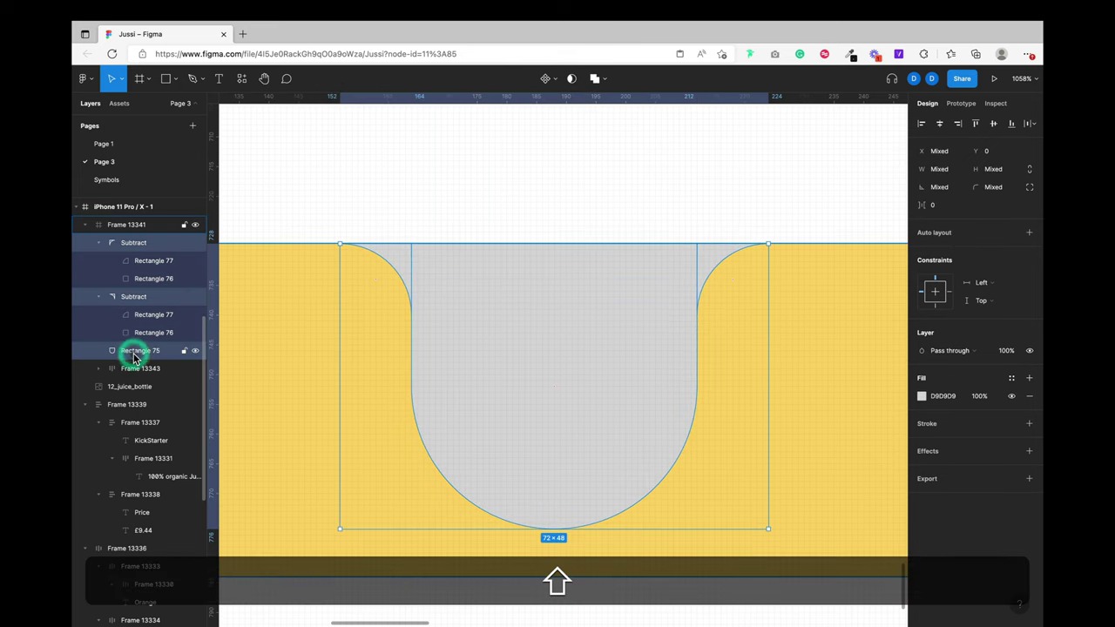
pyautogui.press('alt+super+g')
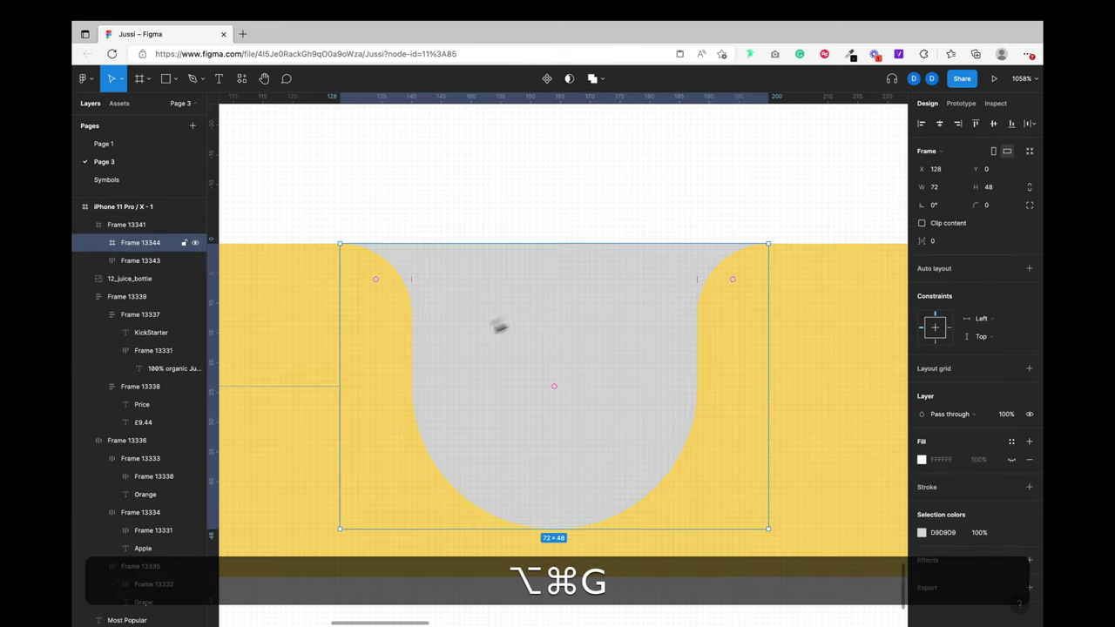
# Step: Rename the new frame around the grey centre shape as Bag
pyautogui.doubleClick(136, 250)
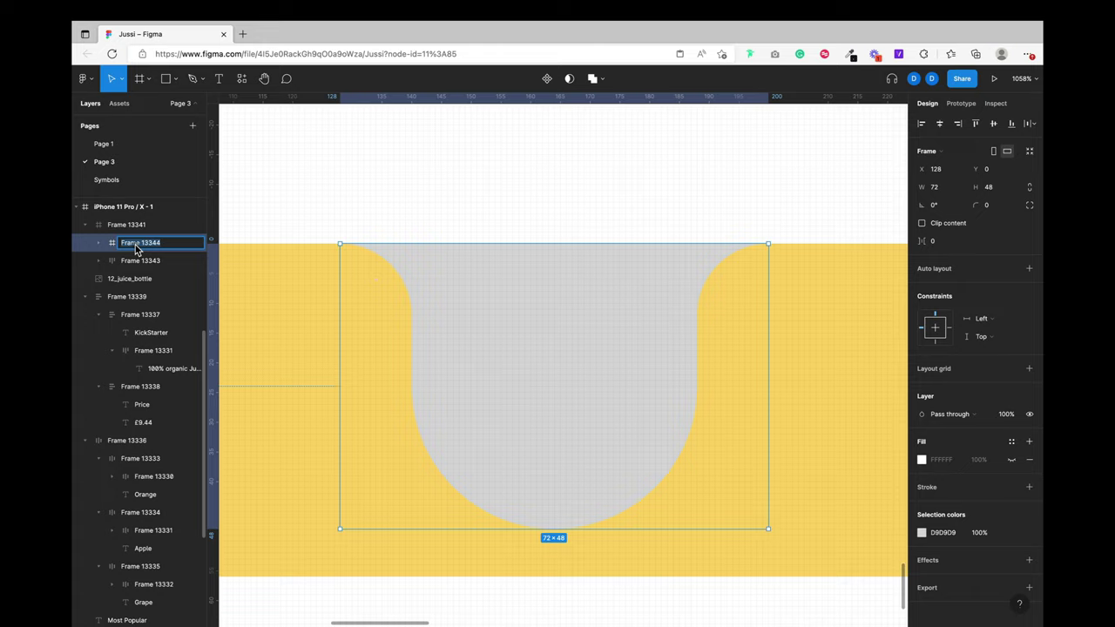
pyautogui.press('shift')
pyautogui.write('Bag')
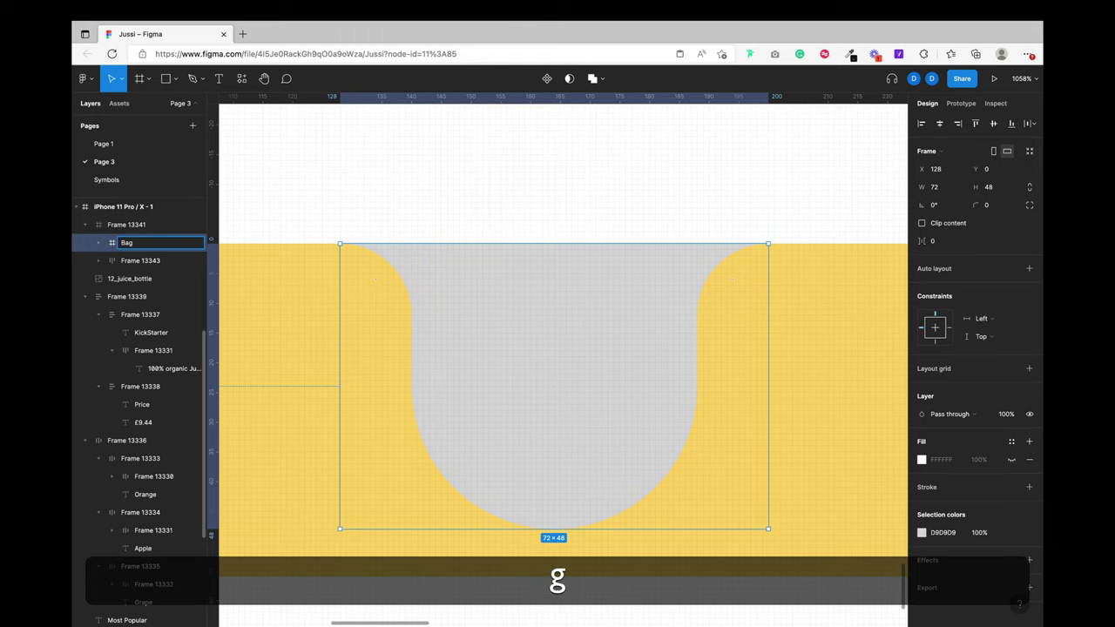
pyautogui.press('Return')
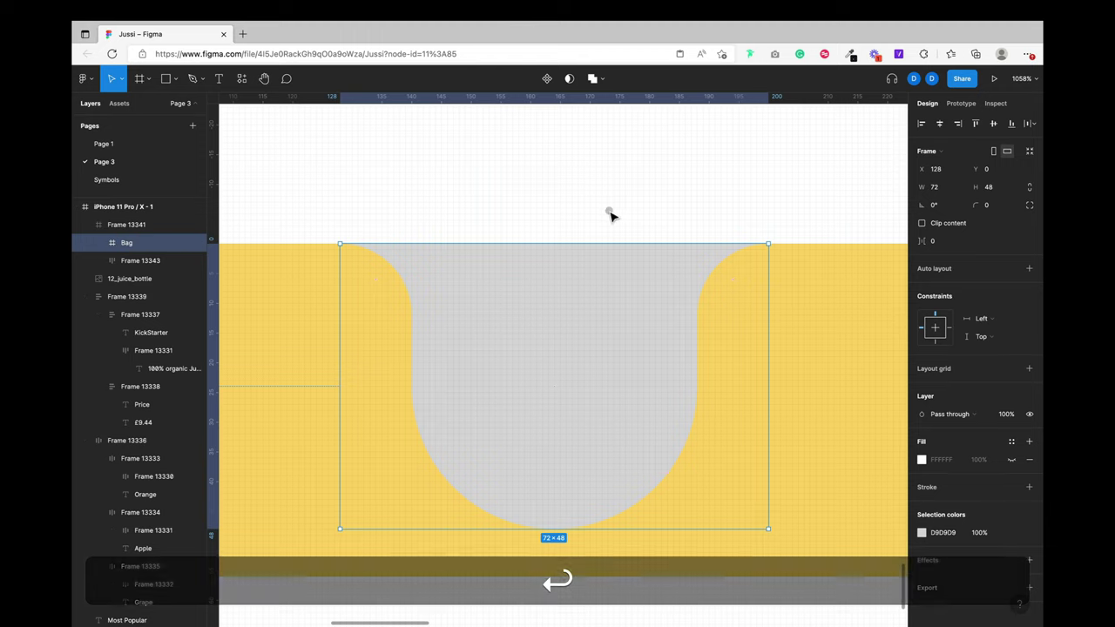
pyautogui.click(610, 215)
# Step: Add a circle inside the Bag frame and size it to 48 × 48 with its proportions locked
pyautogui.click(174, 79)
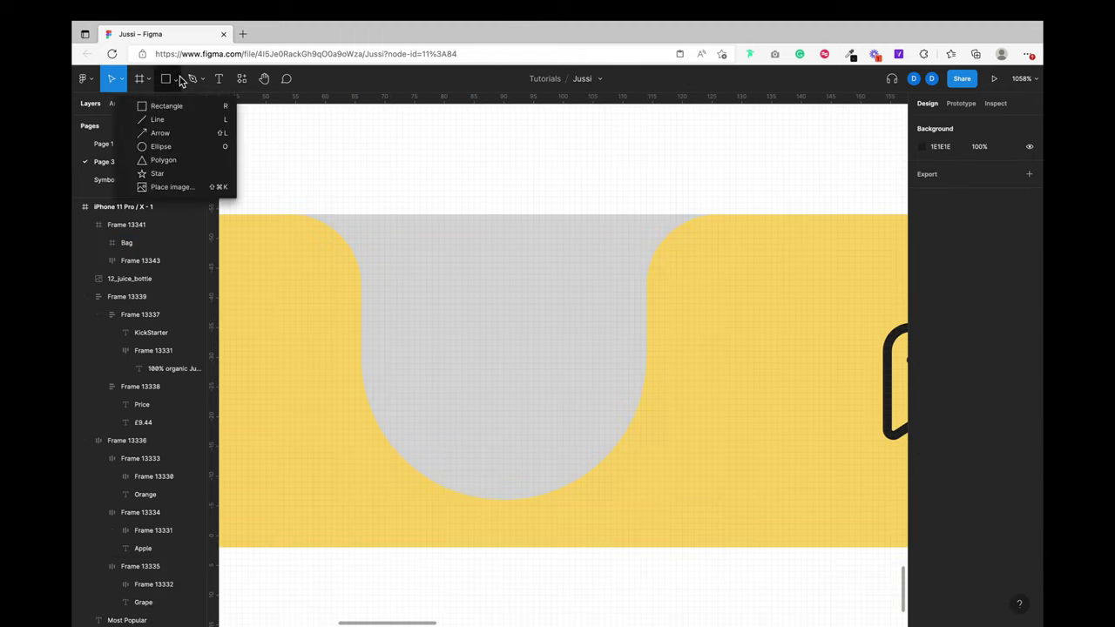
pyautogui.click(182, 146)
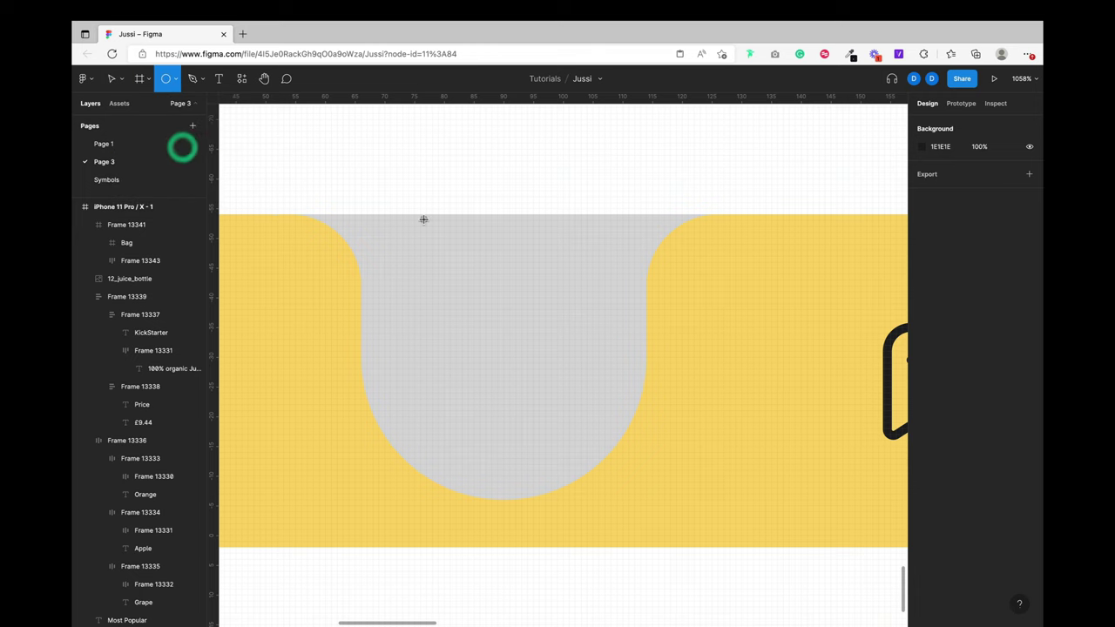
pyautogui.click(482, 341)
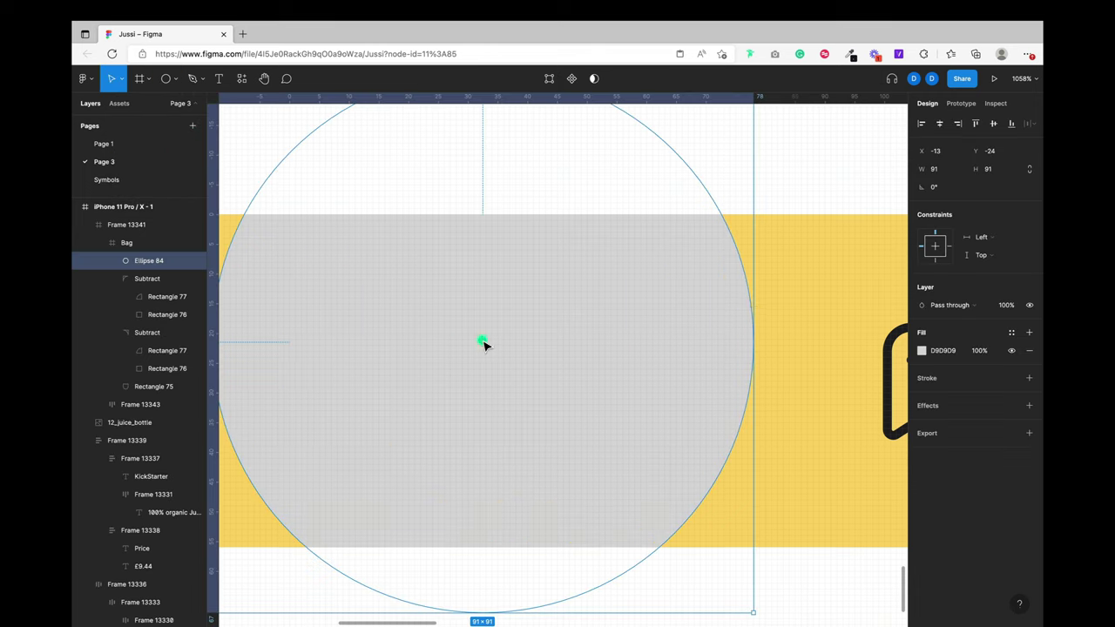
pyautogui.click(1029, 168)
pyautogui.click(1002, 170)
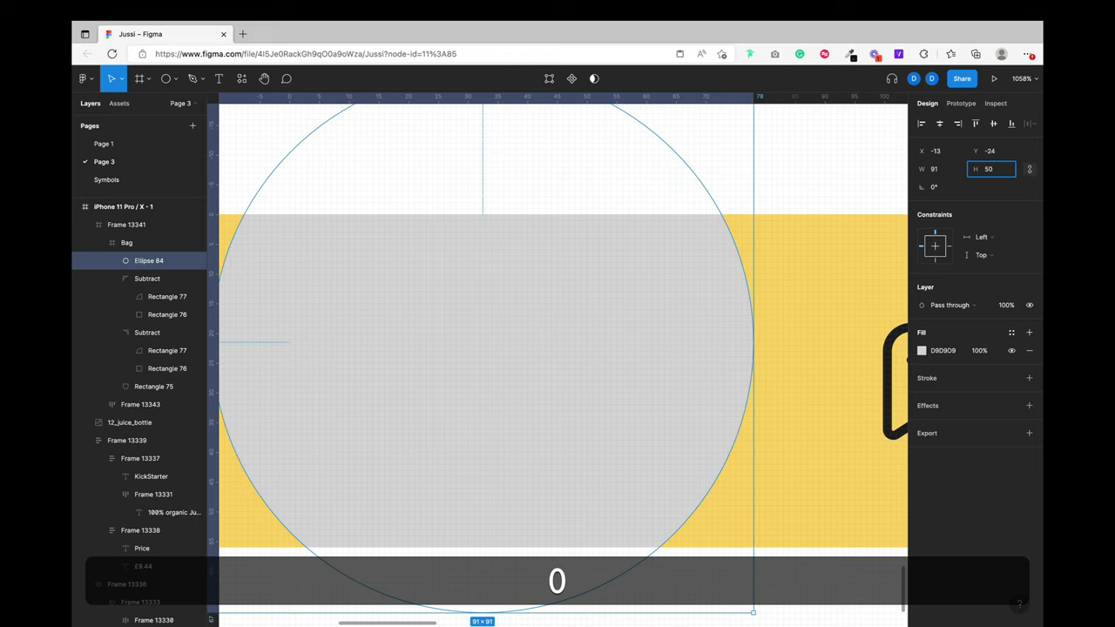
pyautogui.press('BackSpace')
pyautogui.write('48')
pyautogui.press('Return')
# Step: Halve the circle to 24 × 24 and place it inside the rounded grey shape at X 24, Y 14
pyautogui.moveTo(410, 253); pyautogui.dragTo(545, 267)
pyautogui.click(985, 168)
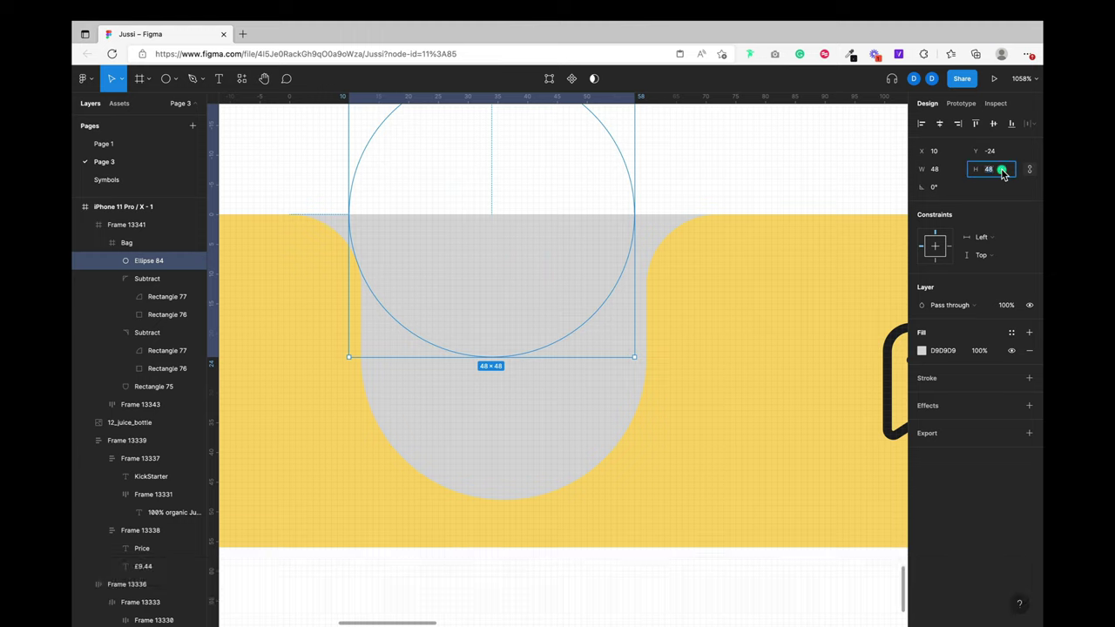
pyautogui.press('Right')
pyautogui.write('/2')
pyautogui.press('Return')
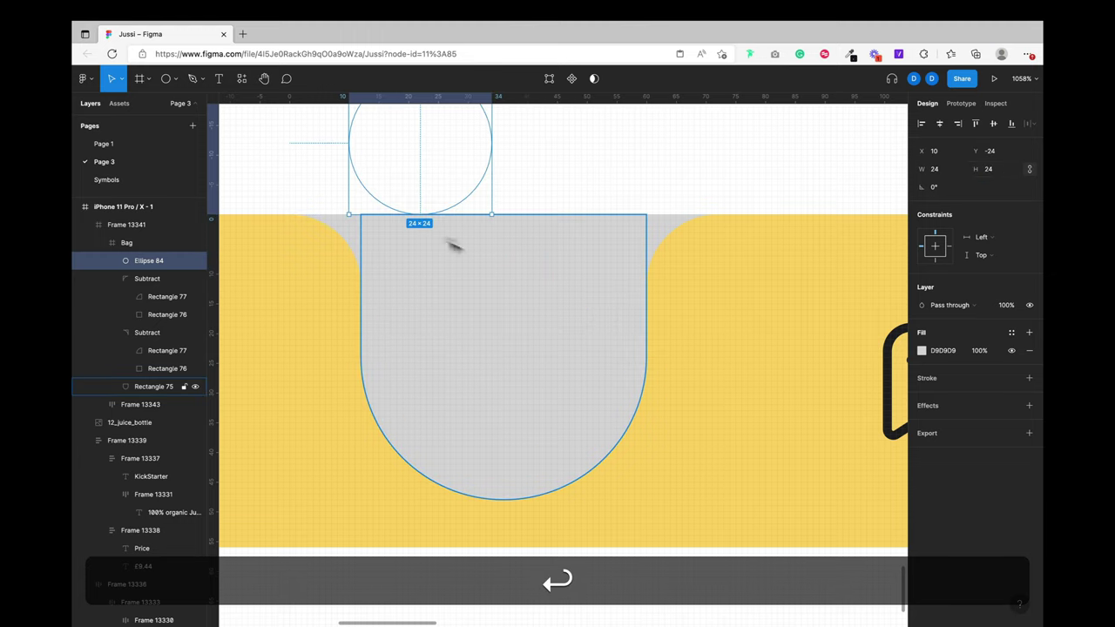
pyautogui.moveTo(427, 152); pyautogui.dragTo(509, 373)
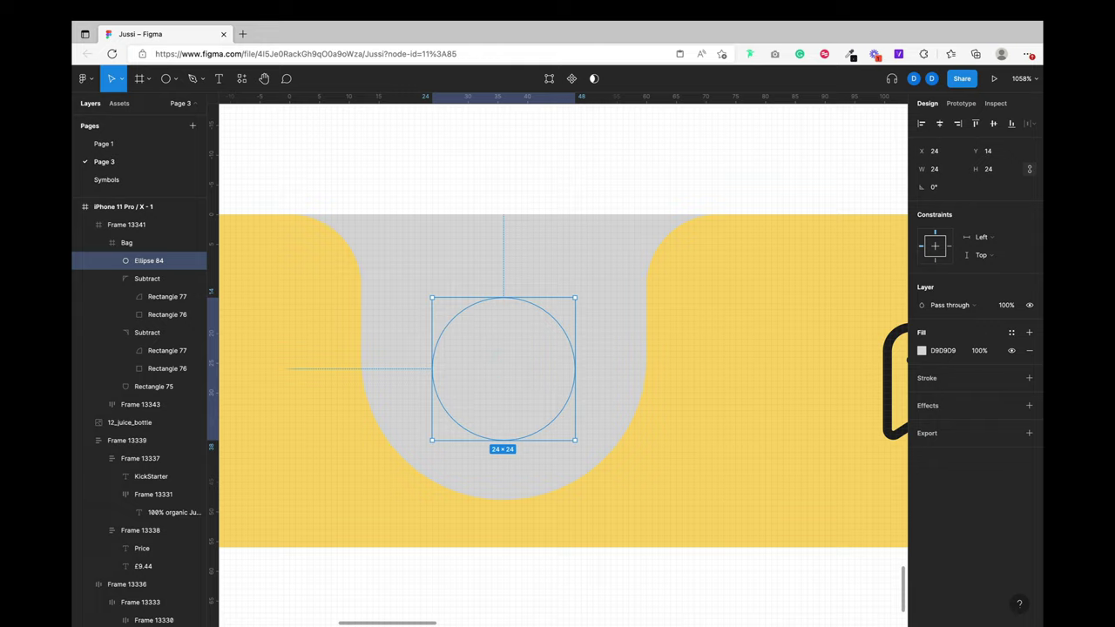
# Step: Fill the 24 × 24 circle in the Bag frame with the red colour FF4040
pyautogui.press('super')
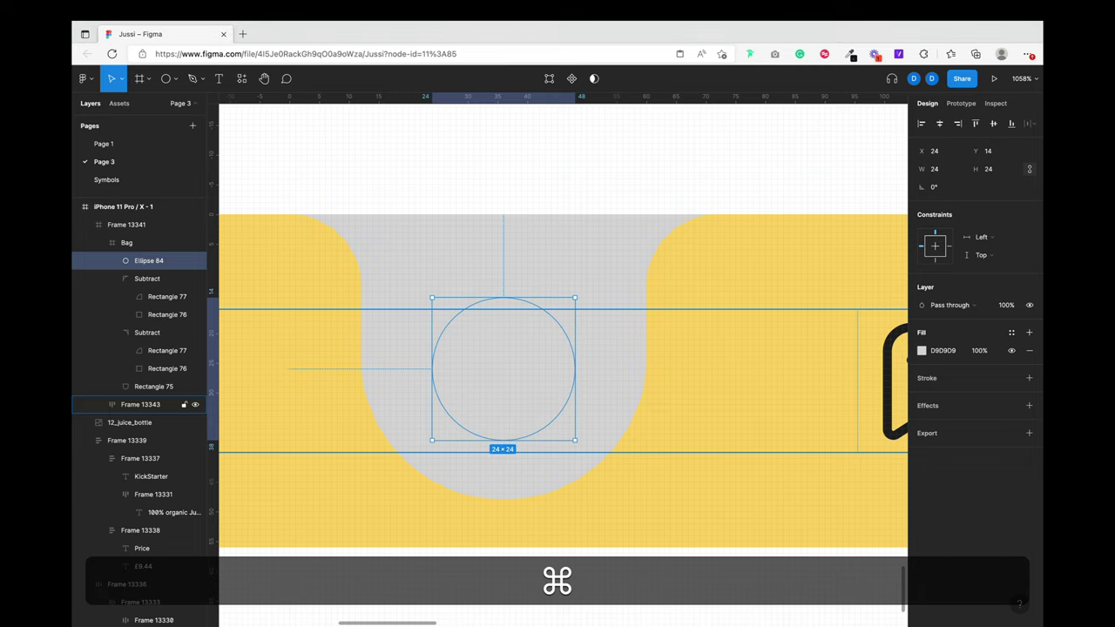
pyautogui.press('super+c')
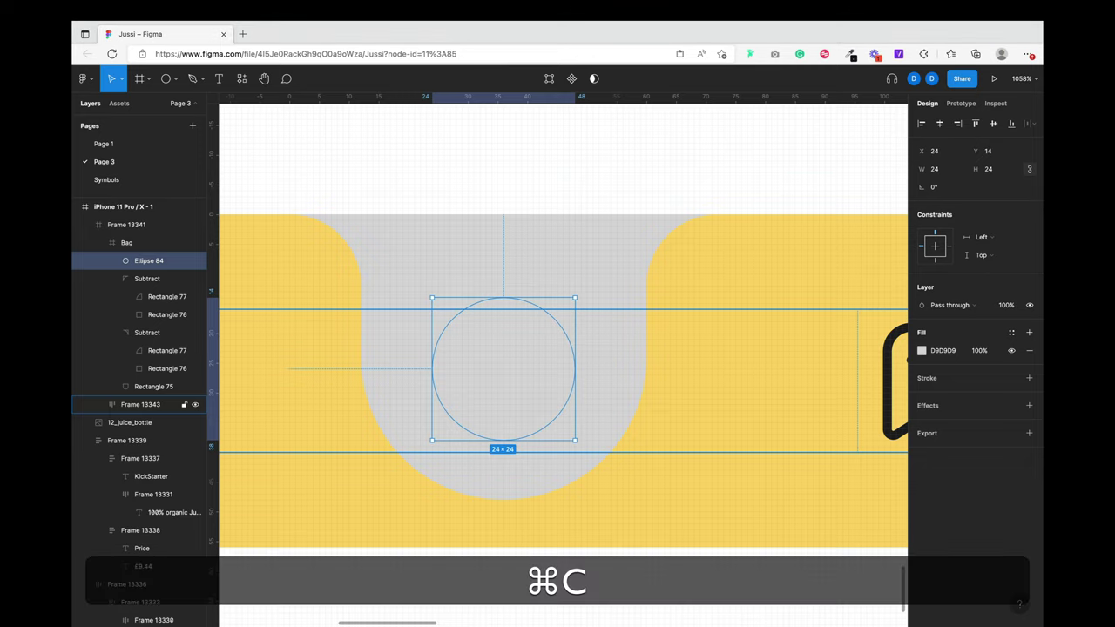
pyautogui.click(475, 343)
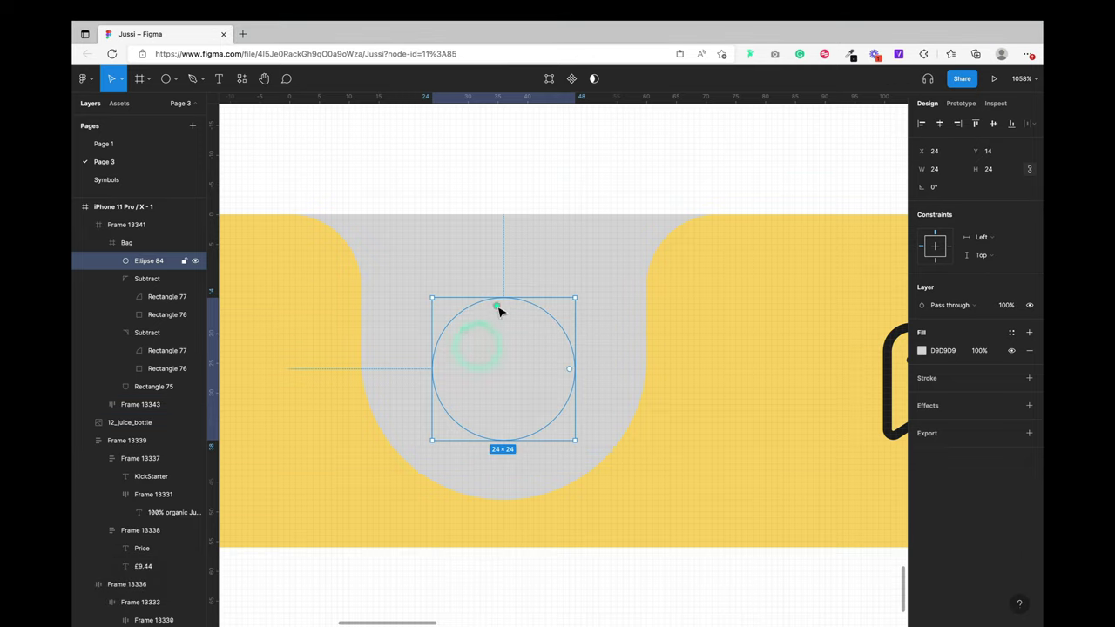
pyautogui.click(497, 309)
pyautogui.click(942, 349)
pyautogui.write('FF4040')
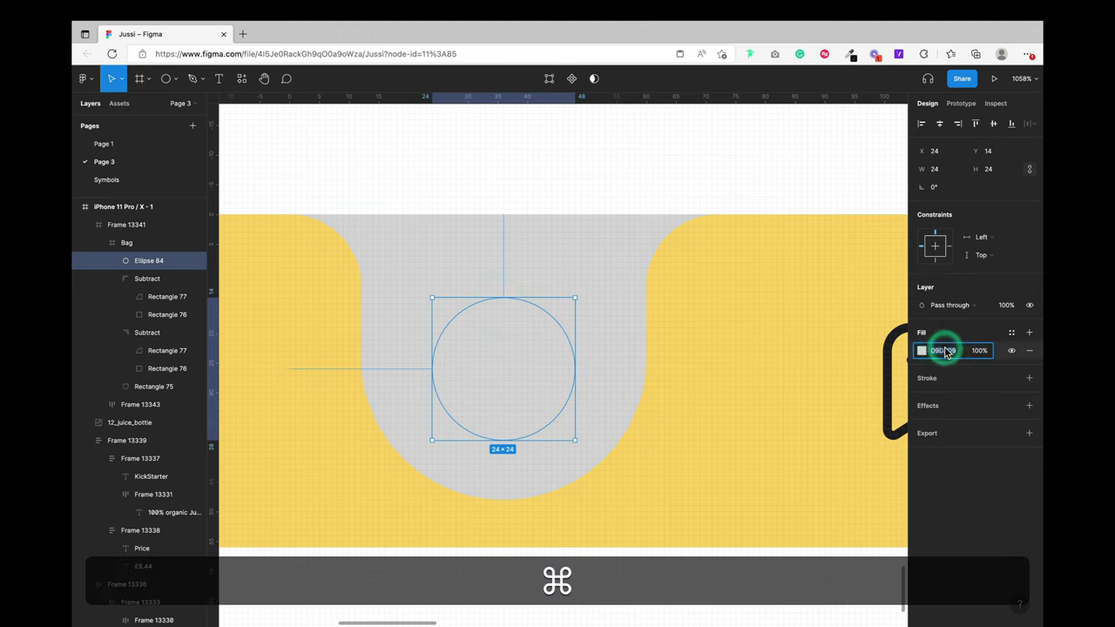
pyautogui.press('super+Return')
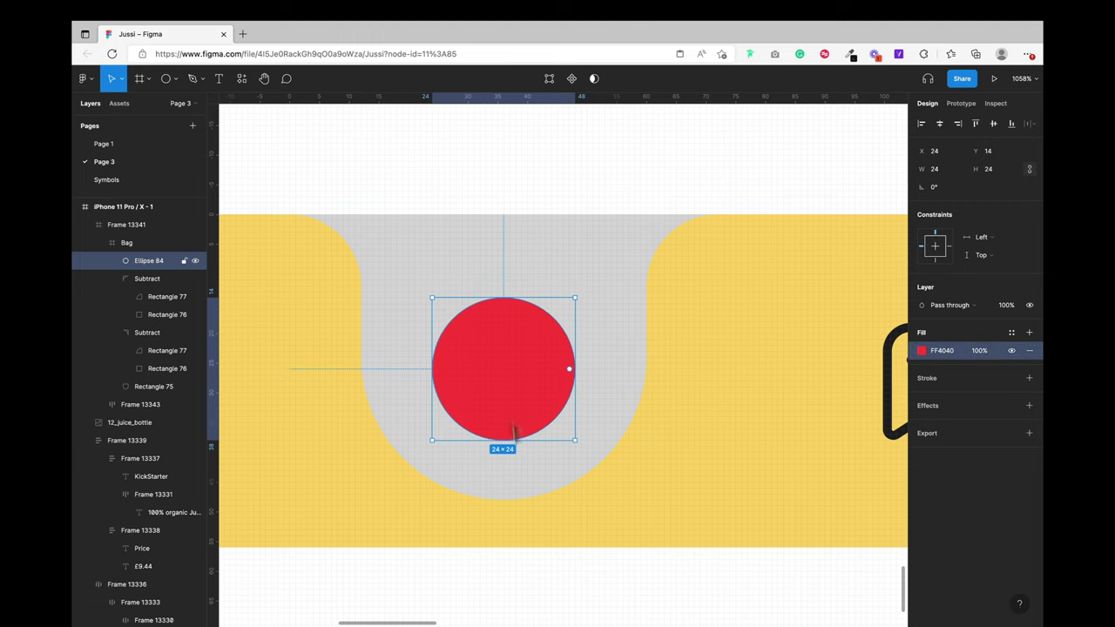
# Step: Check the red circle's spacing within the rounded grey shape, nudging it one pixel up and back down
pyautogui.press('alt')
pyautogui.hotkey('alt', 'Up')
pyautogui.hotkey('alt', 'Up')
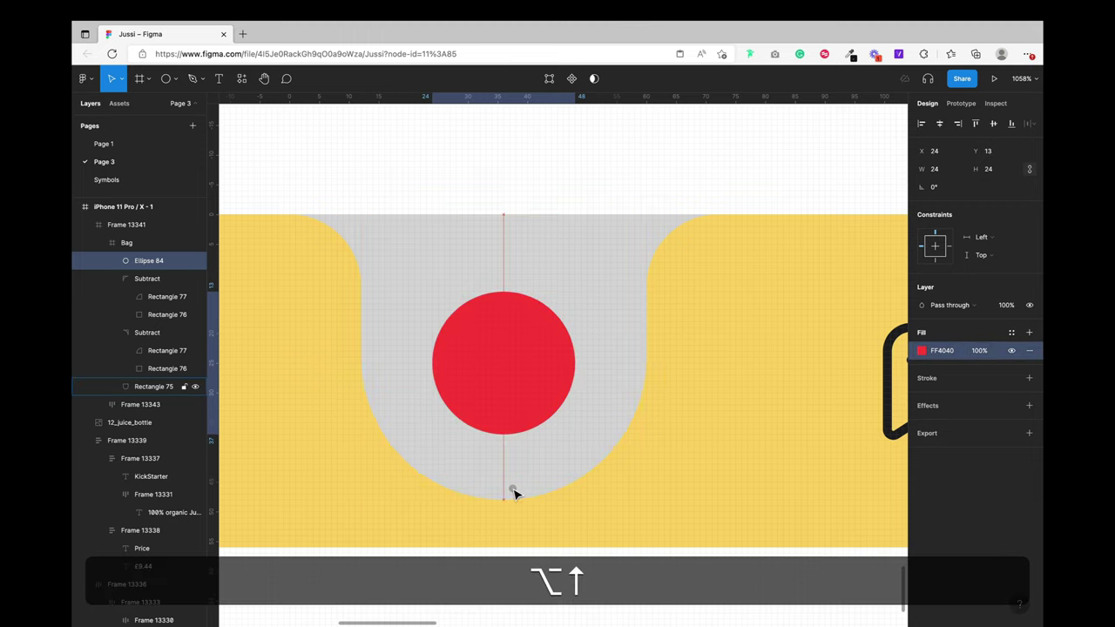
pyautogui.press('Down')
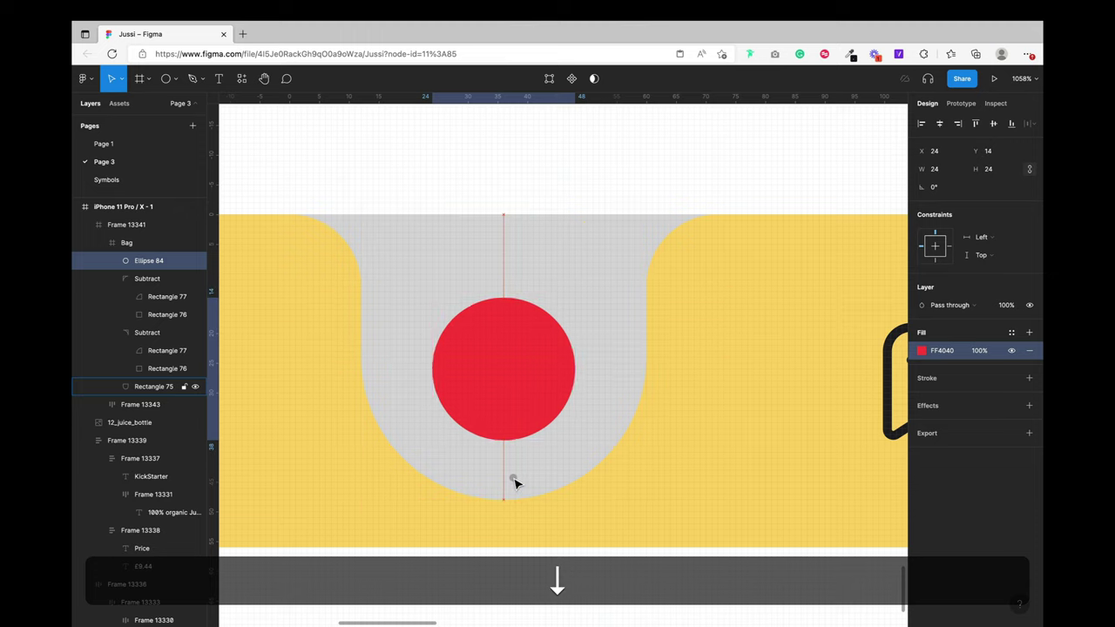
pyautogui.hotkey('alt', 'Down')
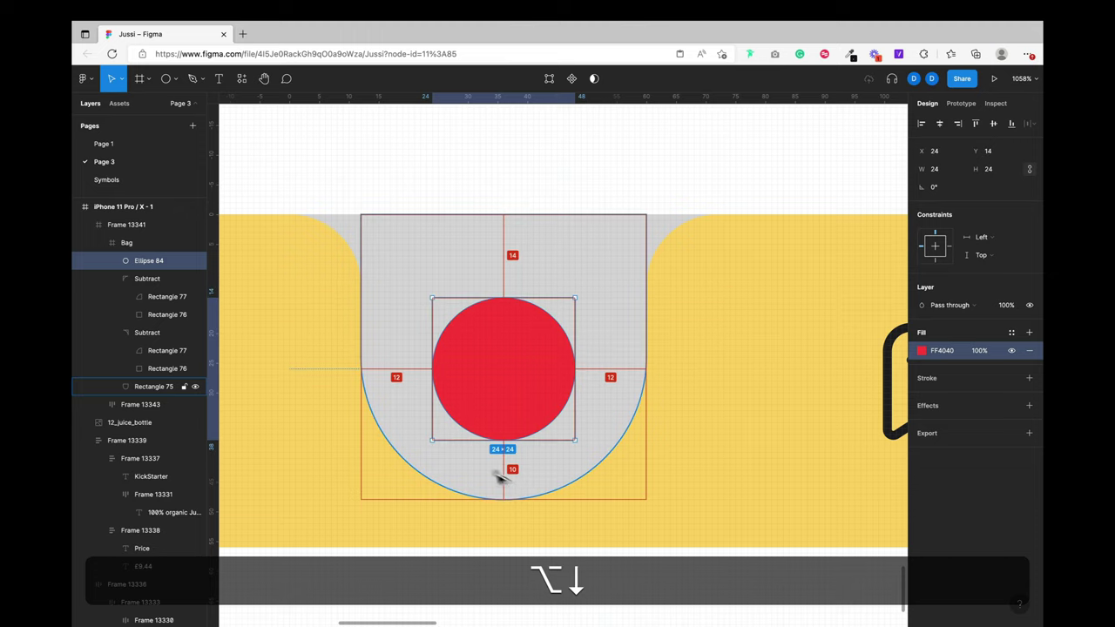
# Step: Try widening the red circle by moving its side anchors to X 22 and X 50 and raising its top anchor to Y 3
pyautogui.doubleClick(537, 369)
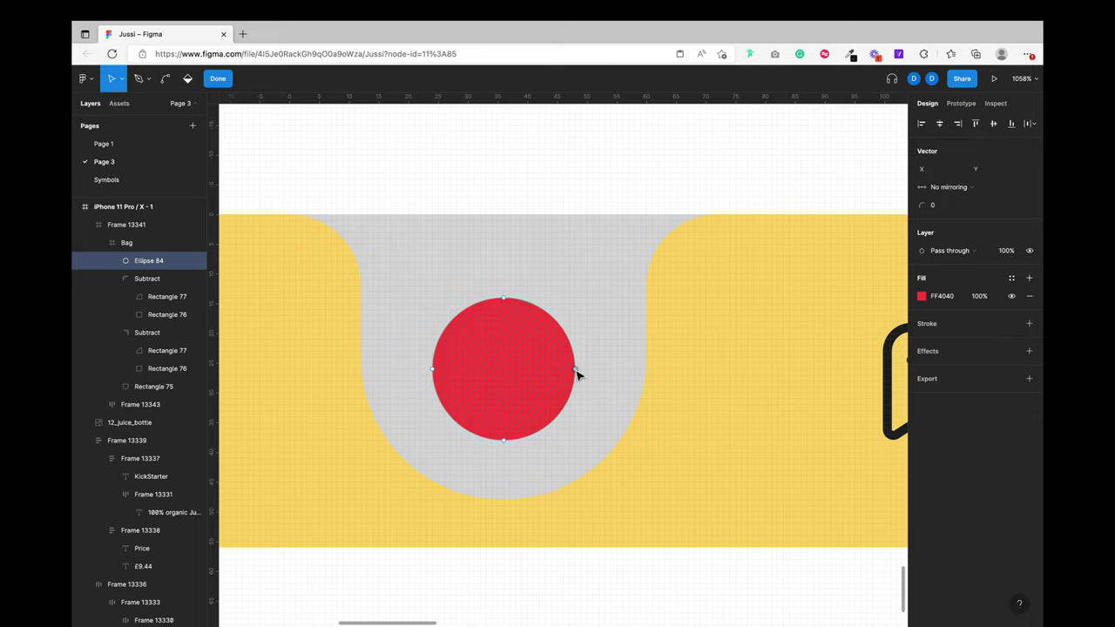
pyautogui.click(574, 369)
pyautogui.press('Right')
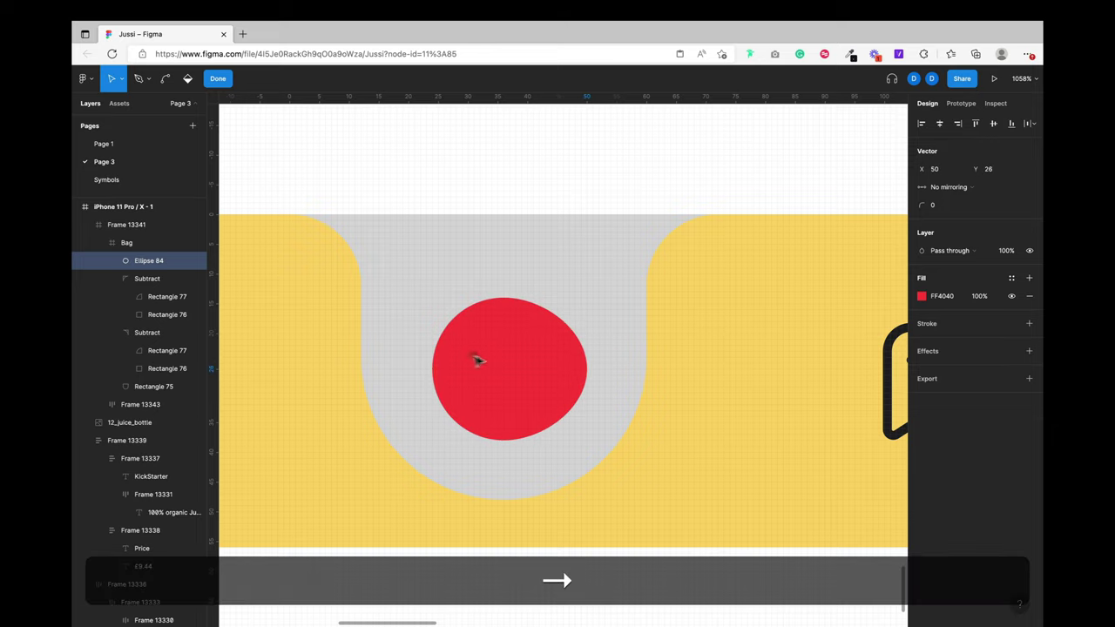
pyautogui.press('Left')
pyautogui.press('Left')
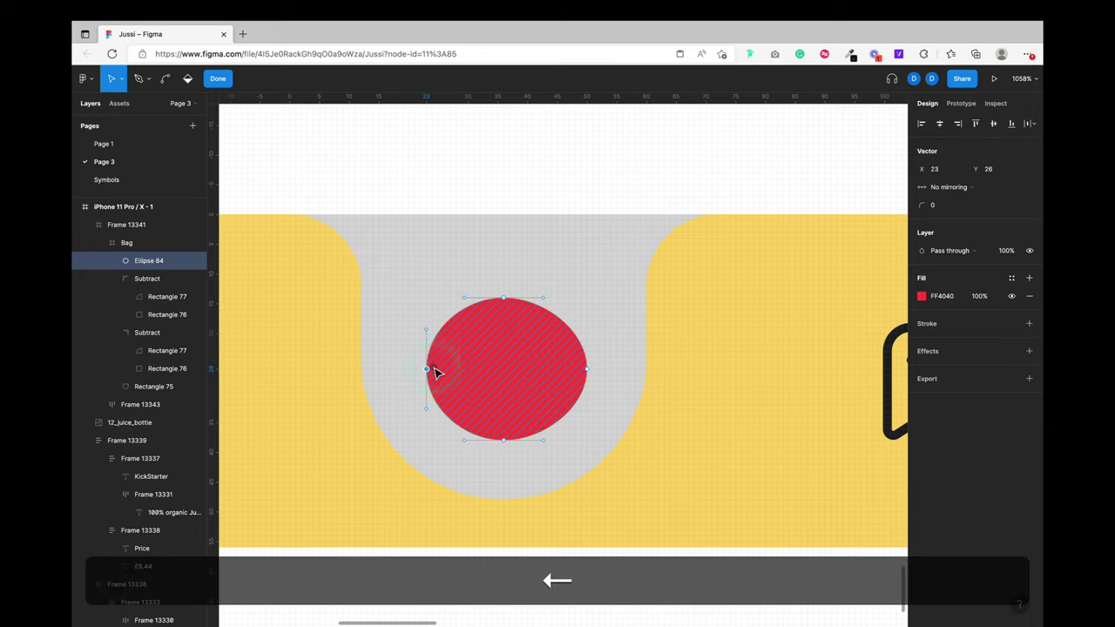
pyautogui.click(504, 299)
pyautogui.press('Up')
pyautogui.hotkey('shift', 'Up')
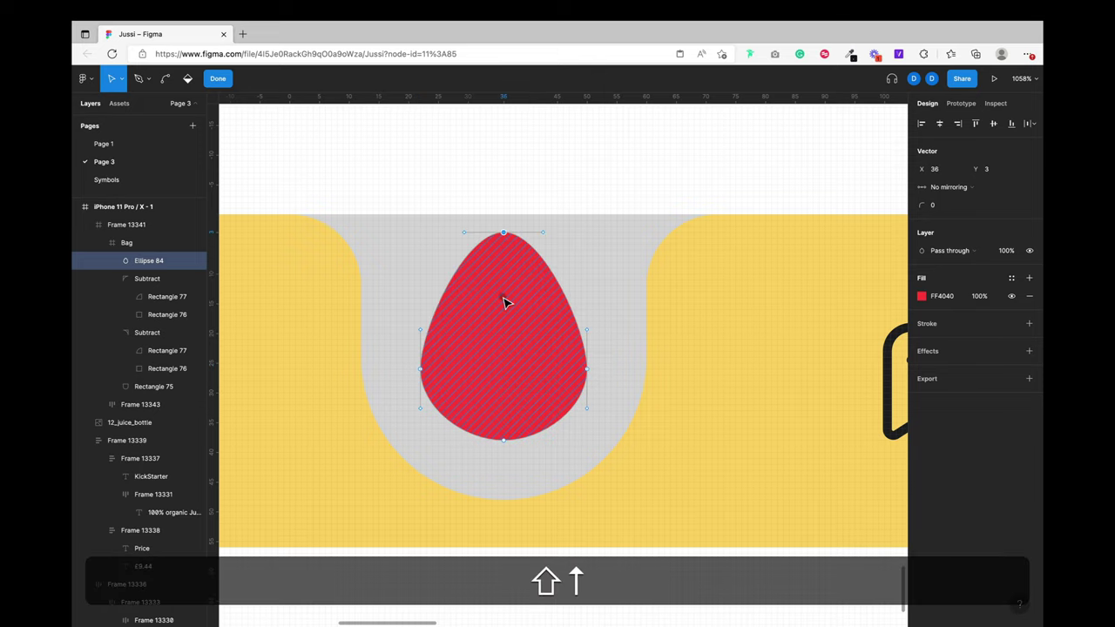
# Step: Undo the moves of the red shape's top and left anchors and the last nudge of its right anchor
pyautogui.press('super+z')
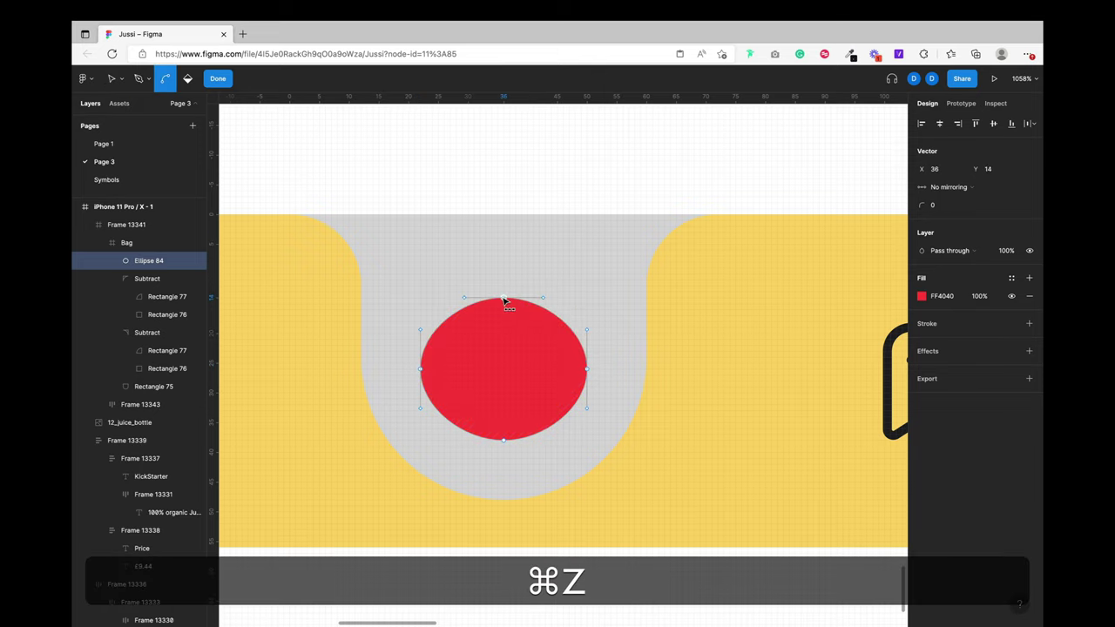
pyautogui.press('super+z')
pyautogui.press('super+z')
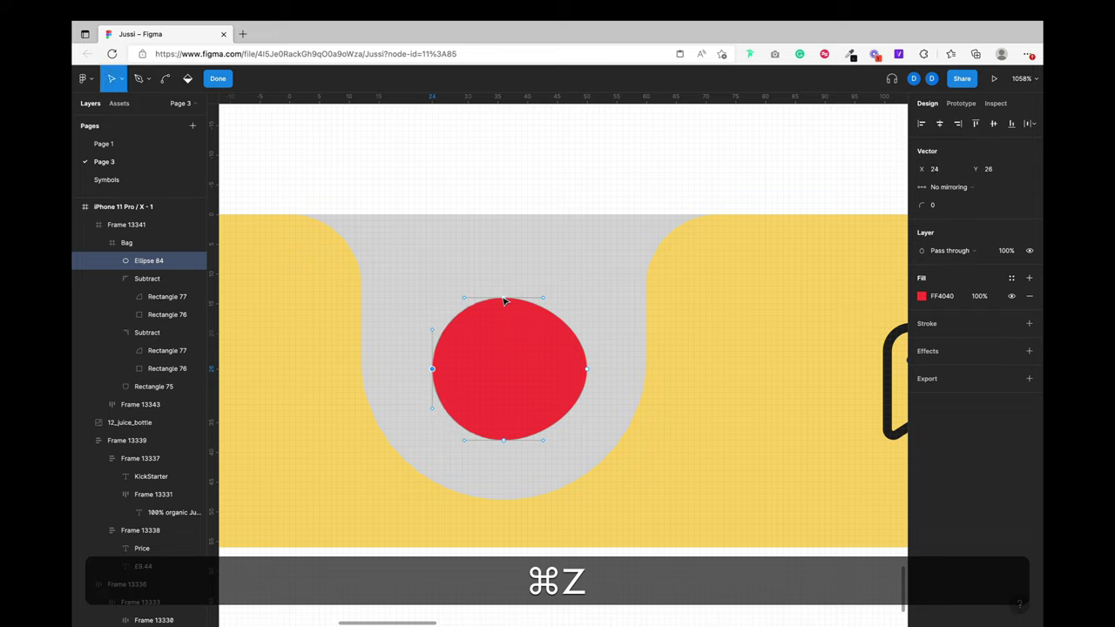
pyautogui.press('super+z')
pyautogui.press('super+z')
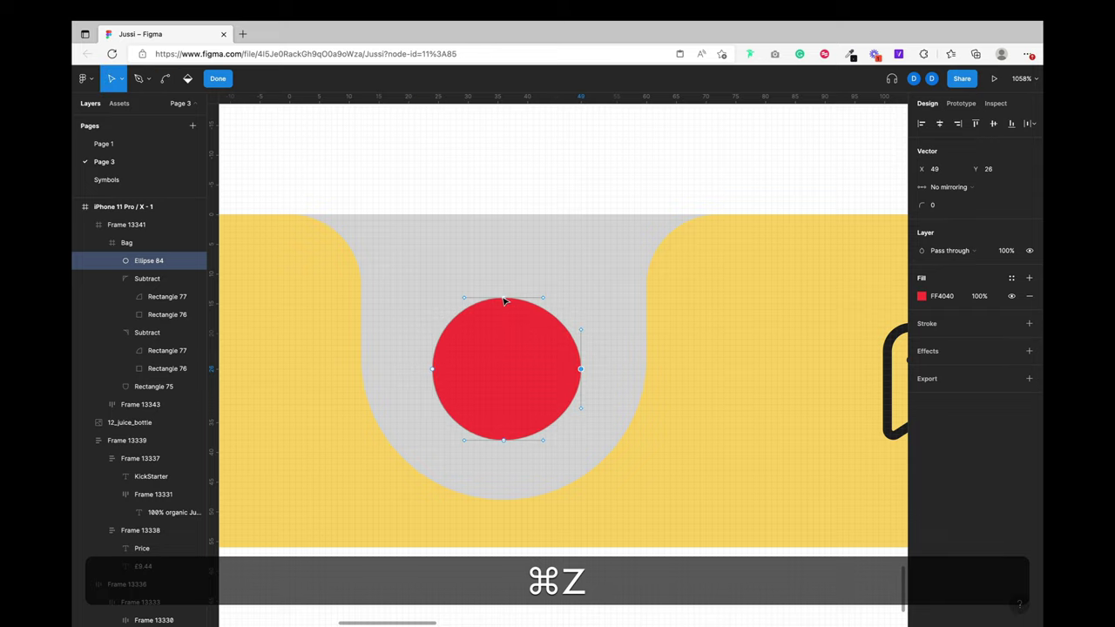
# Step: Widen the red shape by moving its right anchor to X 51 and its left anchor to X 22
pyautogui.press('Right')
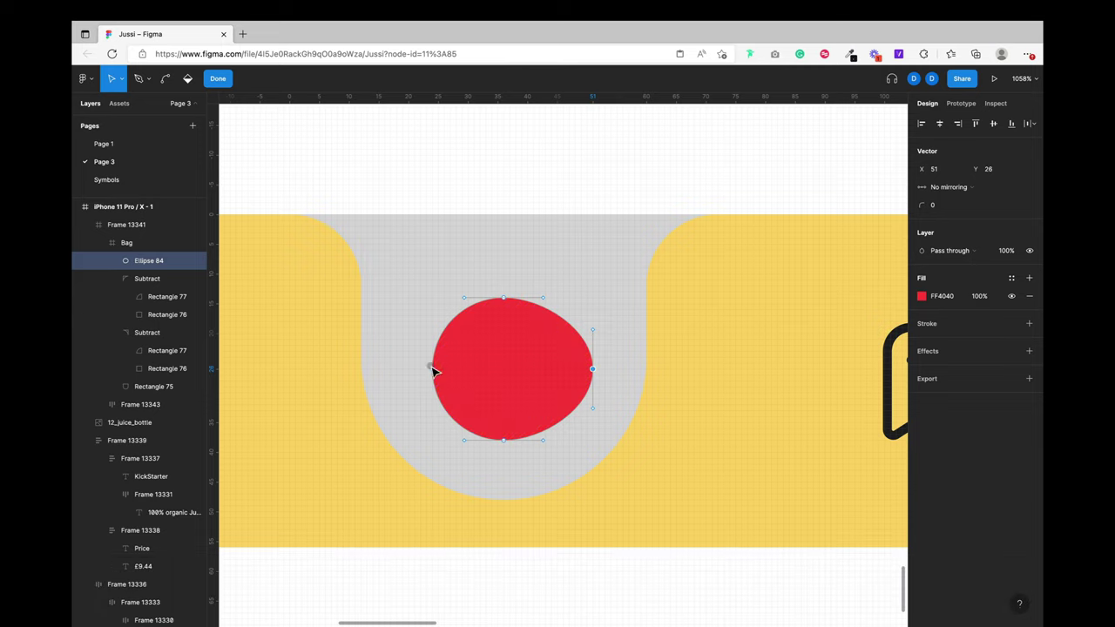
pyautogui.click(433, 368)
pyautogui.press('Left')
pyautogui.press('Left')
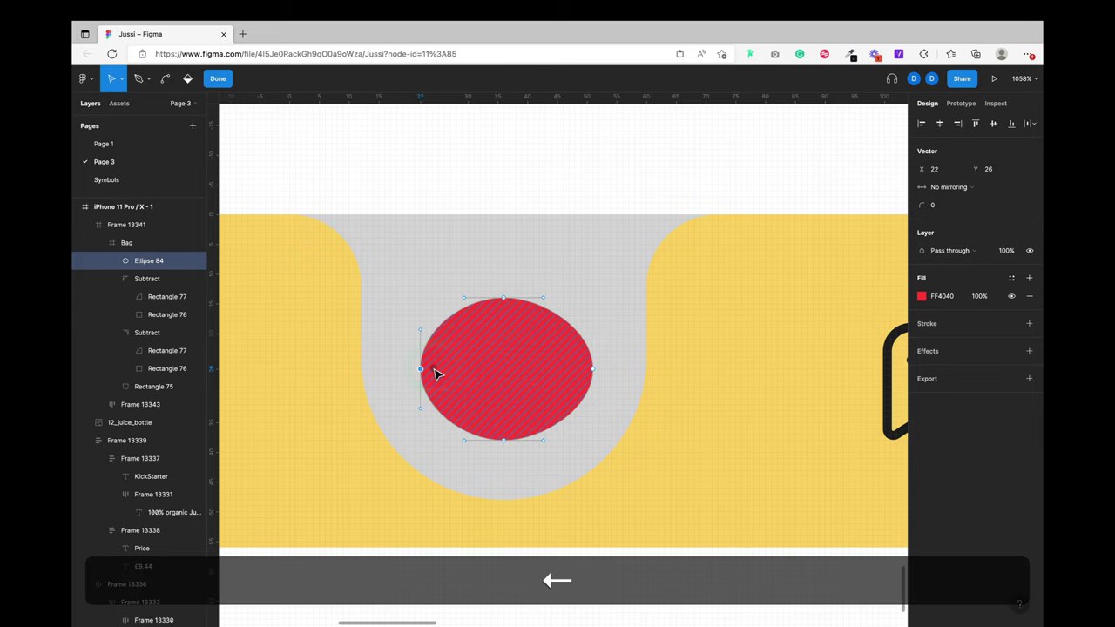
# Step: Raise the red shape's top anchor to Y 6 to form a droplet, and leave vector editing
pyautogui.click(503, 294)
pyautogui.press('Up')
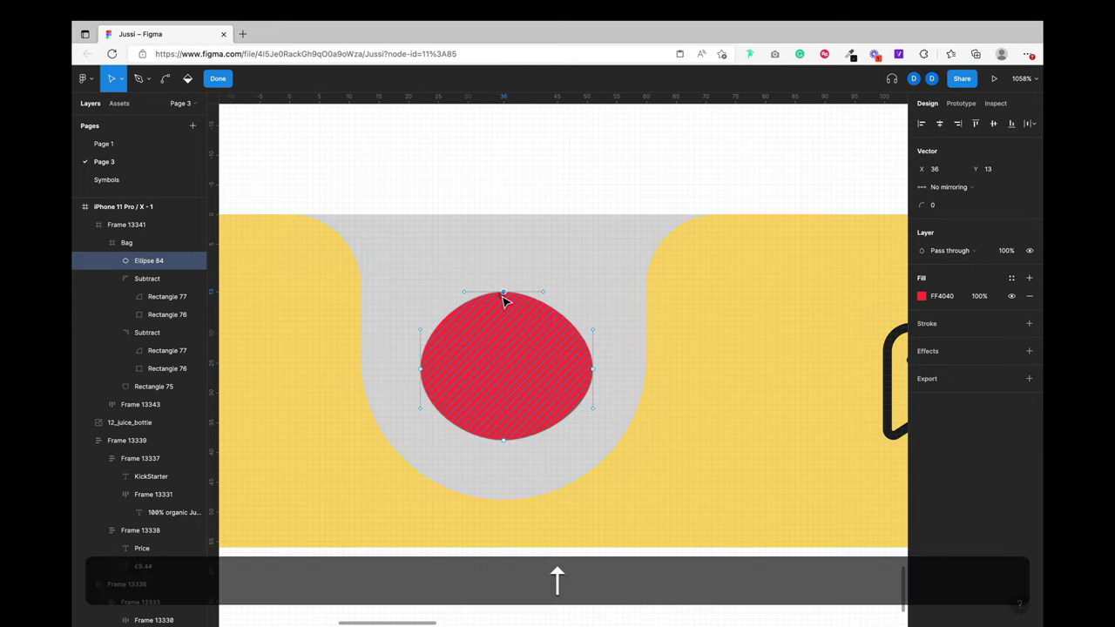
pyautogui.press('Up')
pyautogui.press('Up')
pyautogui.press('Up')
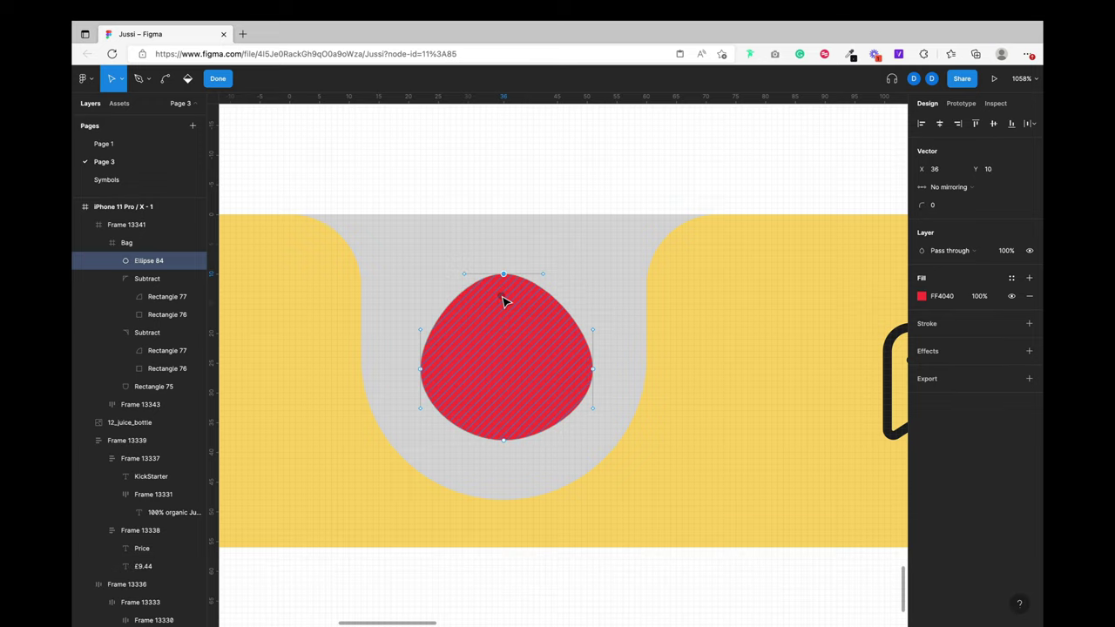
pyautogui.press('Up')
pyautogui.press('Up')
pyautogui.press('Up')
pyautogui.press('Up')
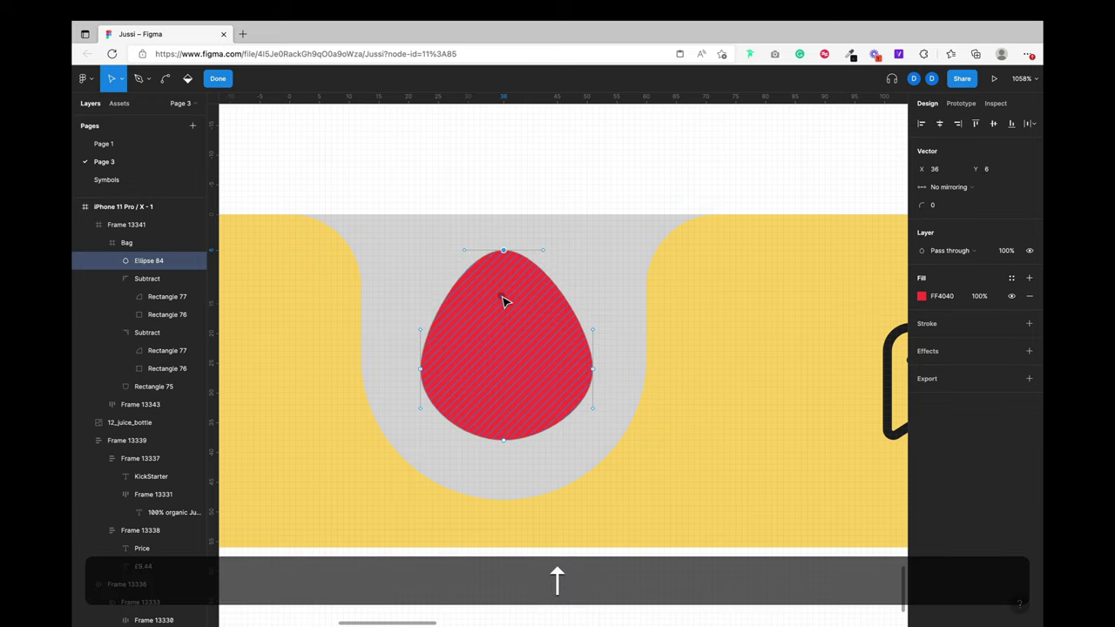
pyautogui.click(520, 192)
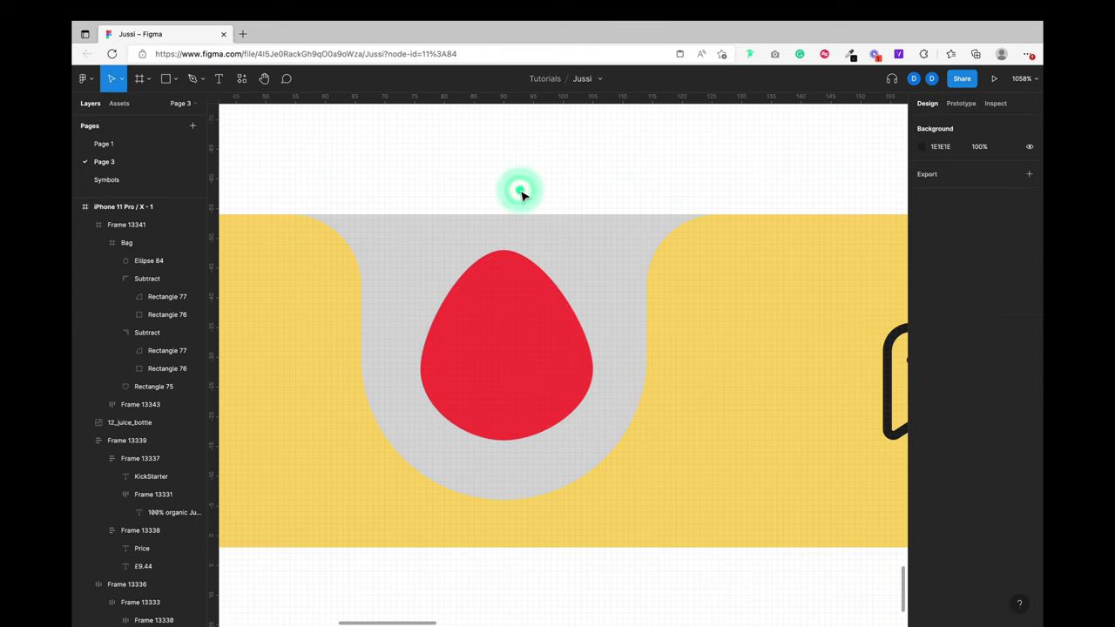
# Step: Change the grey selection colour of the Bag frame's shapes to white, FFFFFF
pyautogui.scroll(-5, 520, 192)
pyautogui.scroll(5, 520, 192)
pyautogui.keyDown('super'); pyautogui.click(562, 229); pyautogui.keyUp('super')
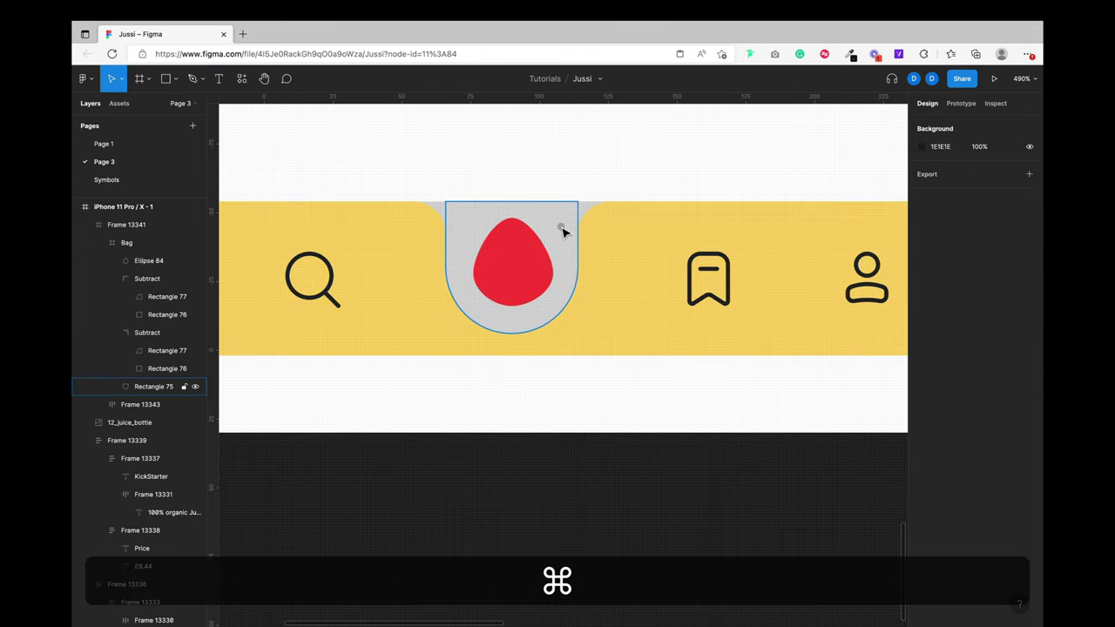
pyautogui.keyDown('shift'); pyautogui.keyDown('super'); pyautogui.click(592, 177); pyautogui.keyUp('super'); pyautogui.keyUp('shift')
pyautogui.click(516, 244)
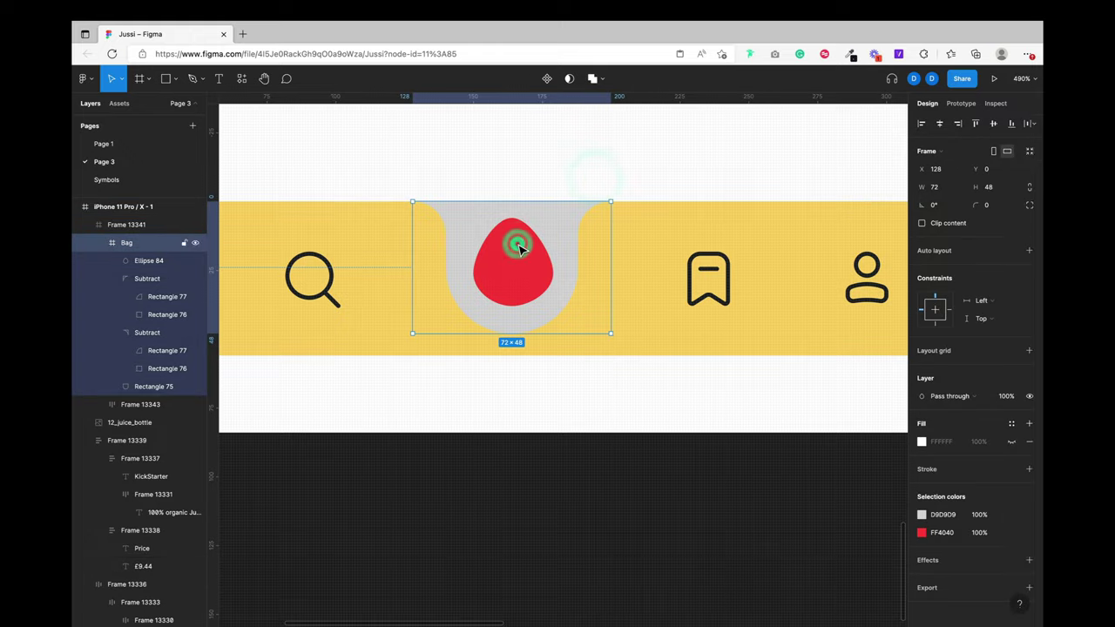
pyautogui.click(943, 514)
pyautogui.write('f')
pyautogui.press('Return')
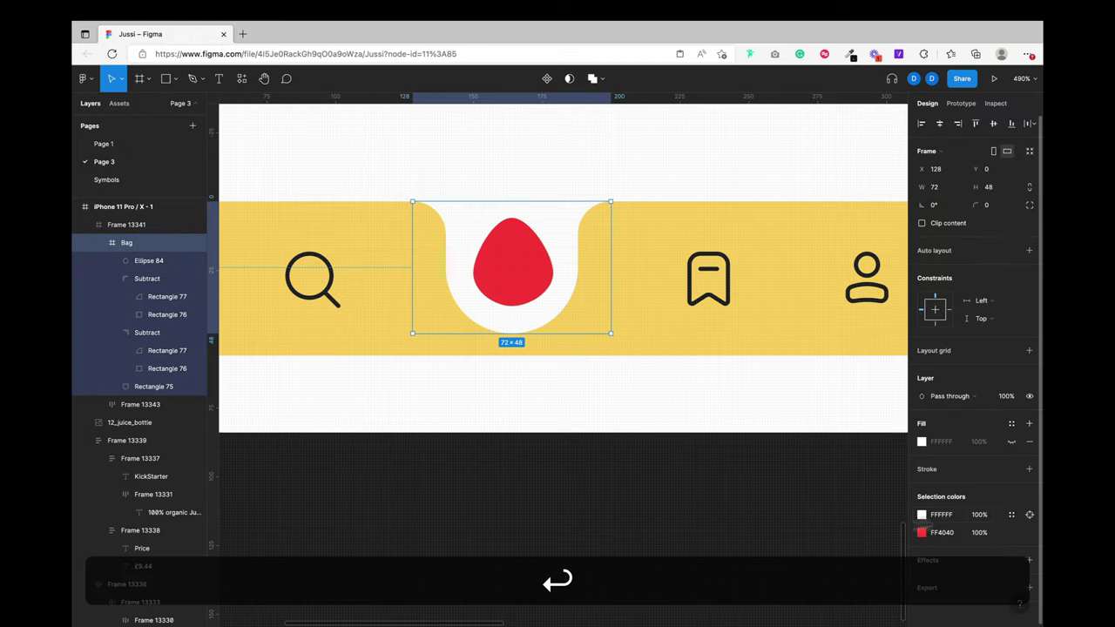
# Step: Add a drop shadow effect to the Bag frame in the centre of the yellow navigation bar
pyautogui.click(763, 492)
pyautogui.scroll(-10, 764, 492)
pyautogui.scroll(6, 764, 492)
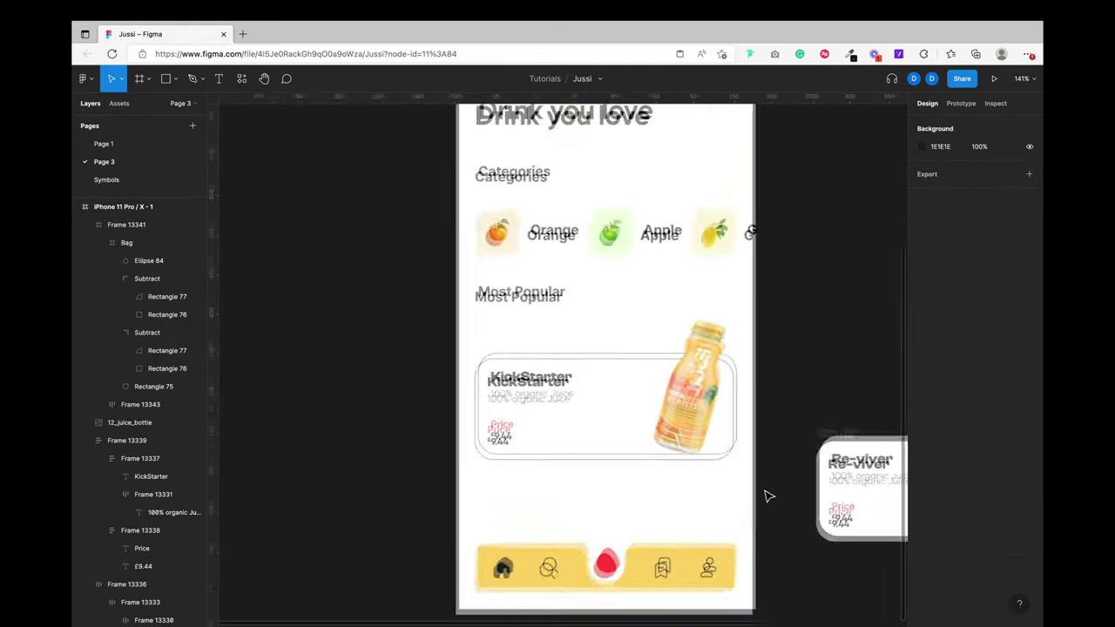
pyautogui.scroll(-5, 769, 496)
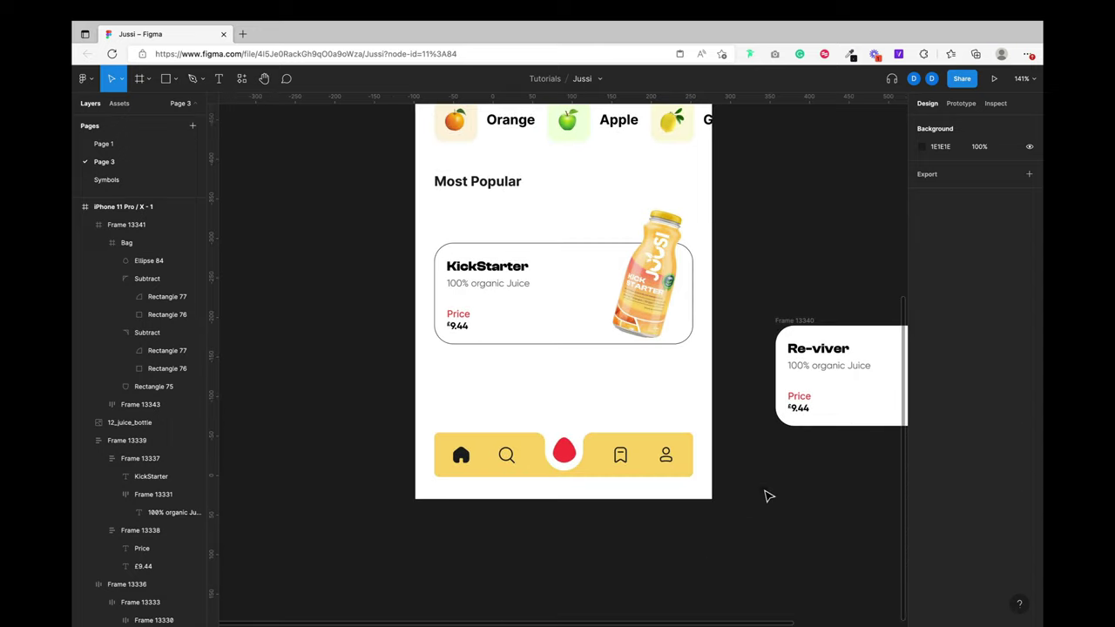
pyautogui.scroll(5, 652, 467)
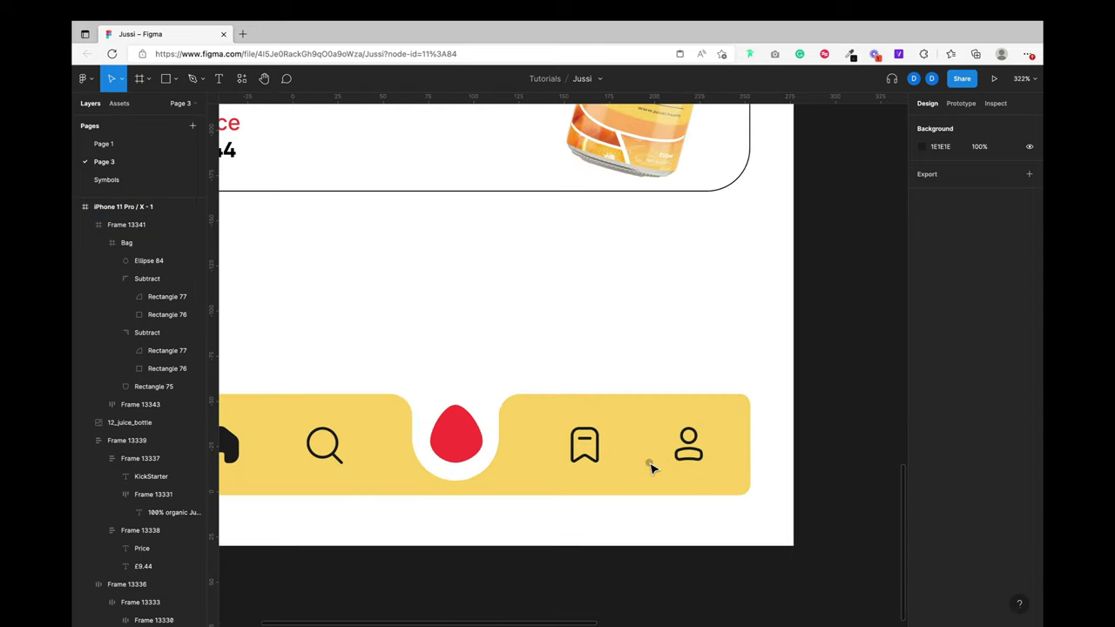
pyautogui.doubleClick(490, 412)
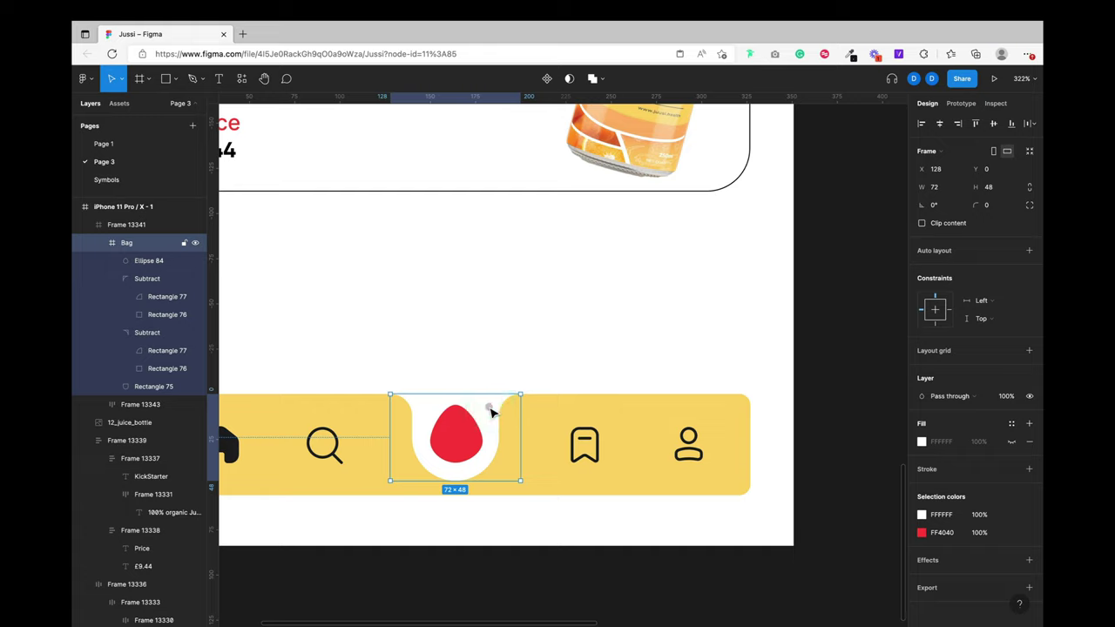
pyautogui.click(946, 564)
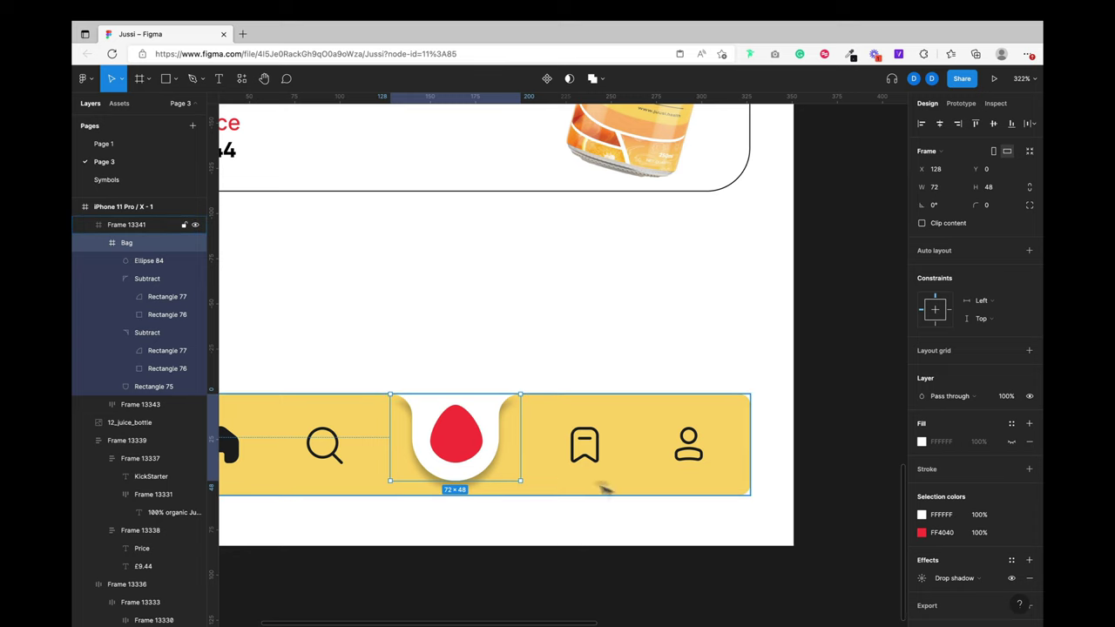
# Step: Set the Bag frame's drop shadow to a blur of 12 and a Y offset of 12
pyautogui.scroll(-3, 566, 470)
pyautogui.scroll(-1, 934, 545)
pyautogui.click(921, 558)
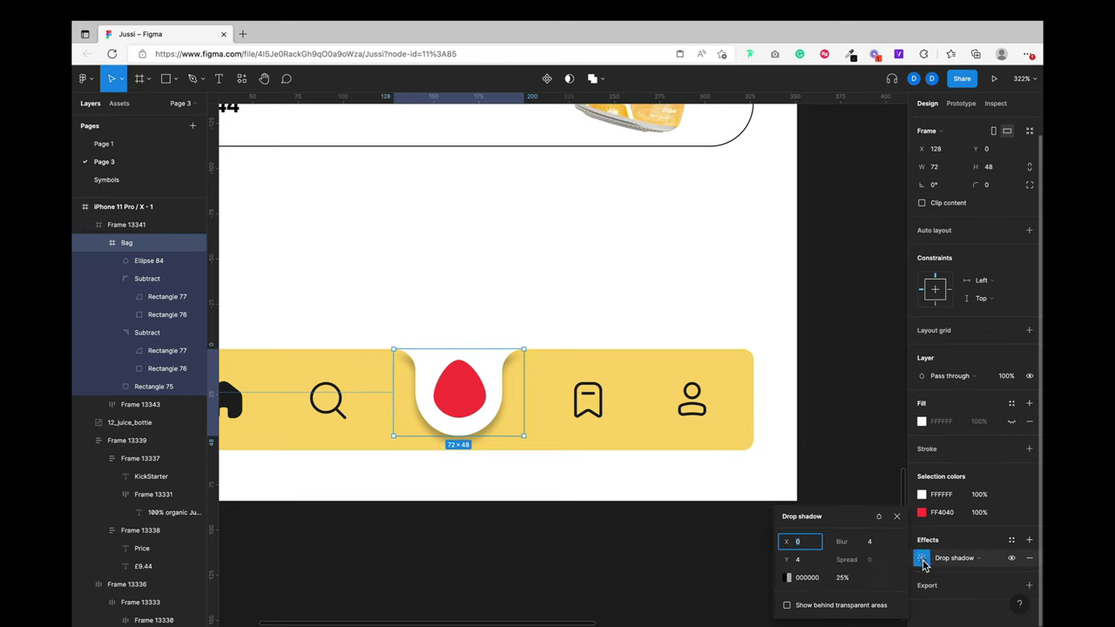
pyautogui.click(871, 541)
pyautogui.write('12')
pyautogui.press('Return')
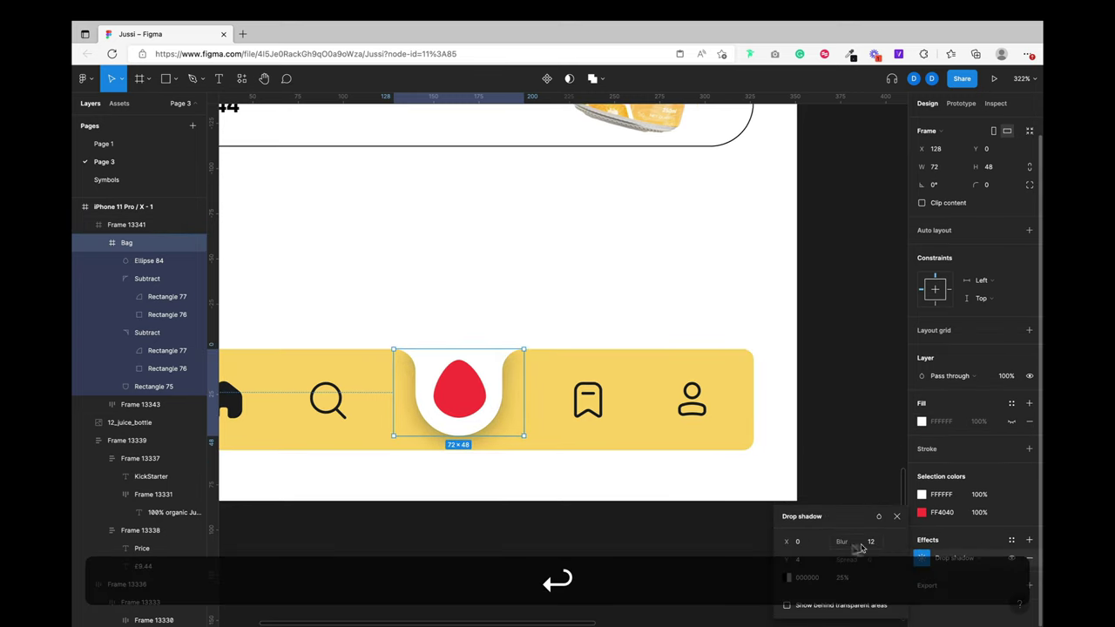
pyautogui.click(808, 562)
pyautogui.write('12')
pyautogui.press('Return')
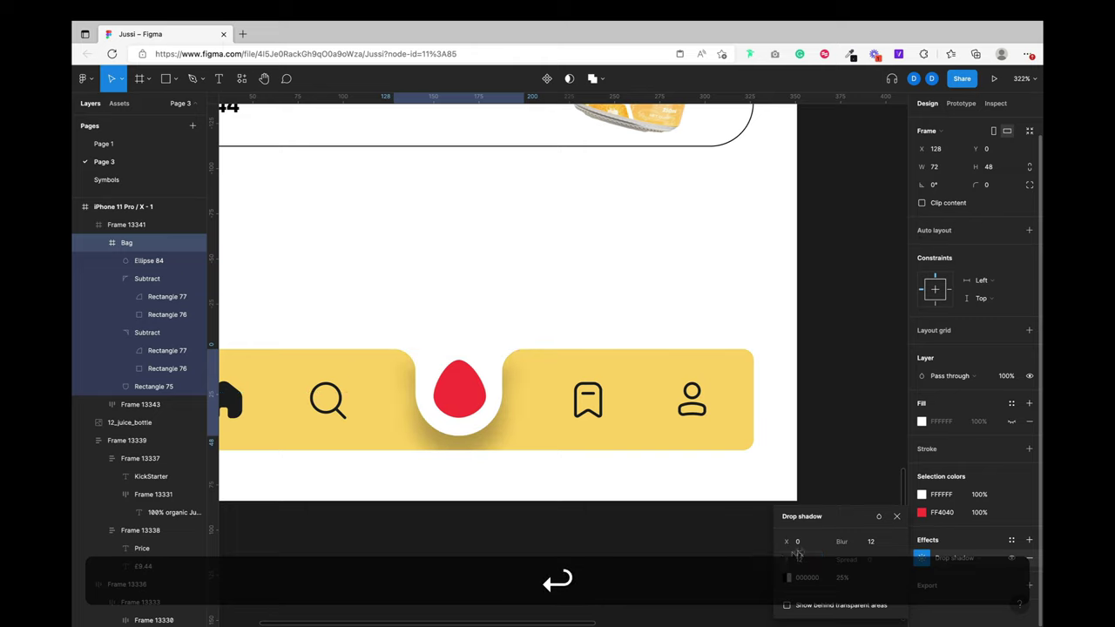
# Step: Set the opacity of the Bag frame's drop shadow to 100%
pyautogui.click(842, 577)
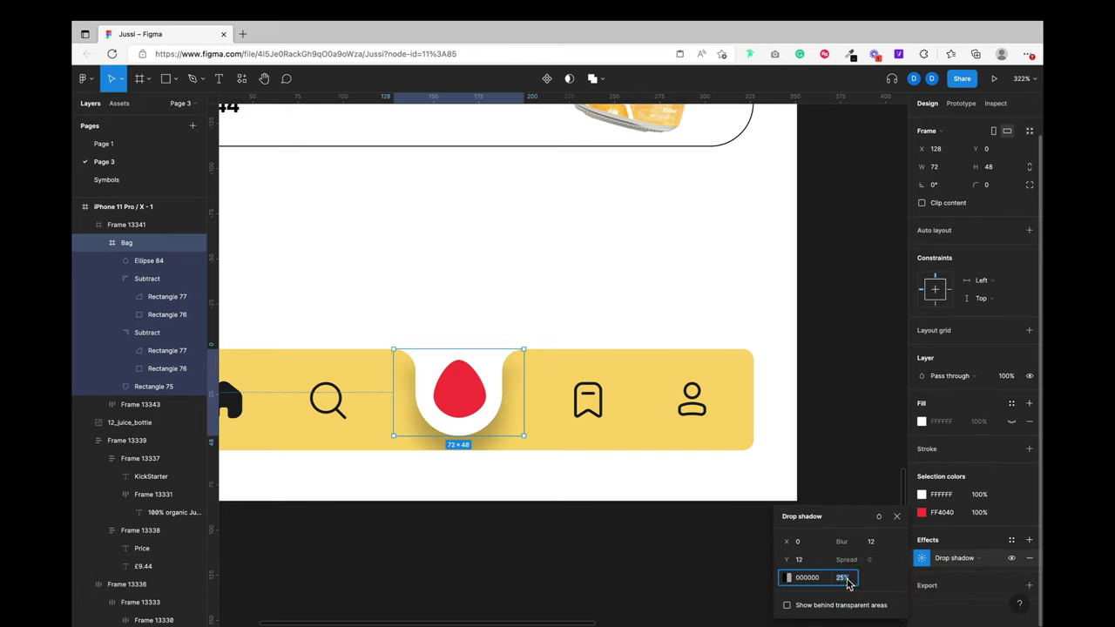
pyautogui.write('1')
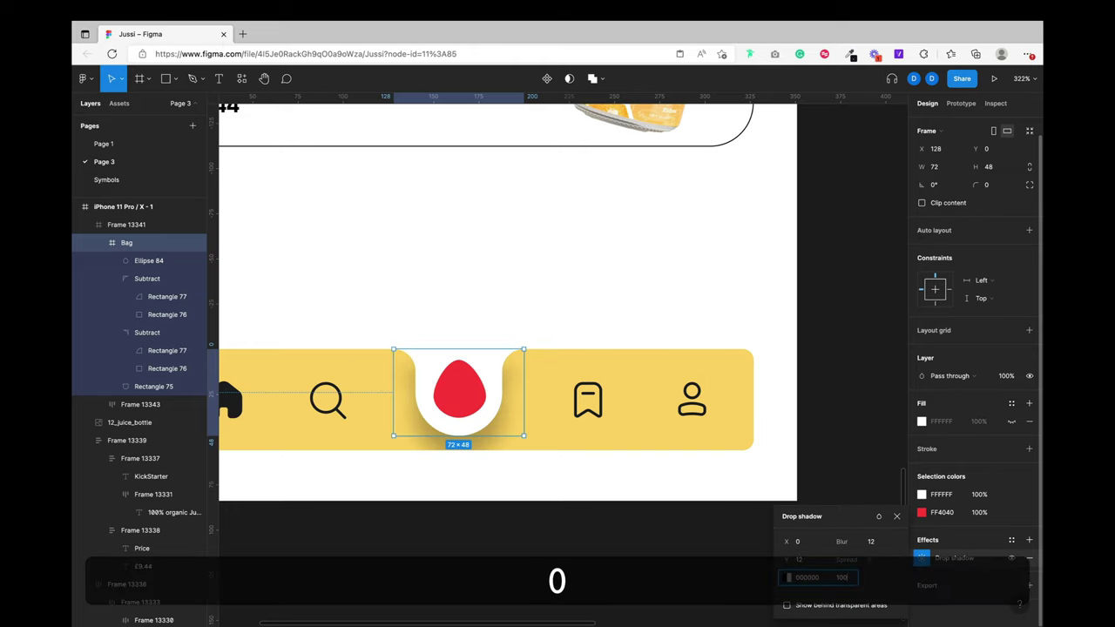
pyautogui.write('00')
pyautogui.press('Return')
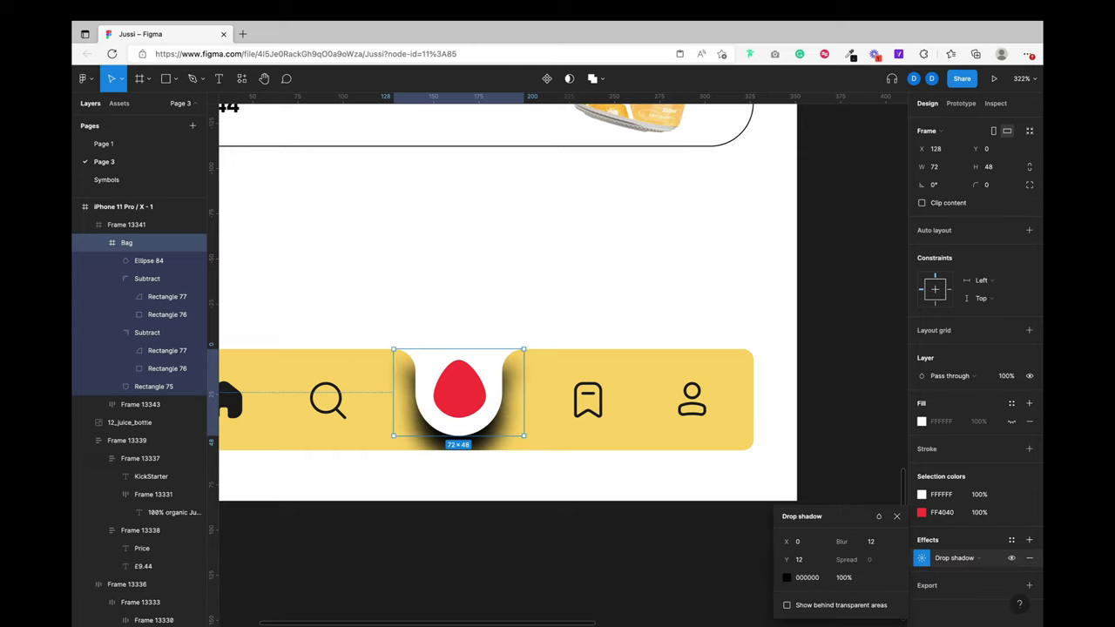
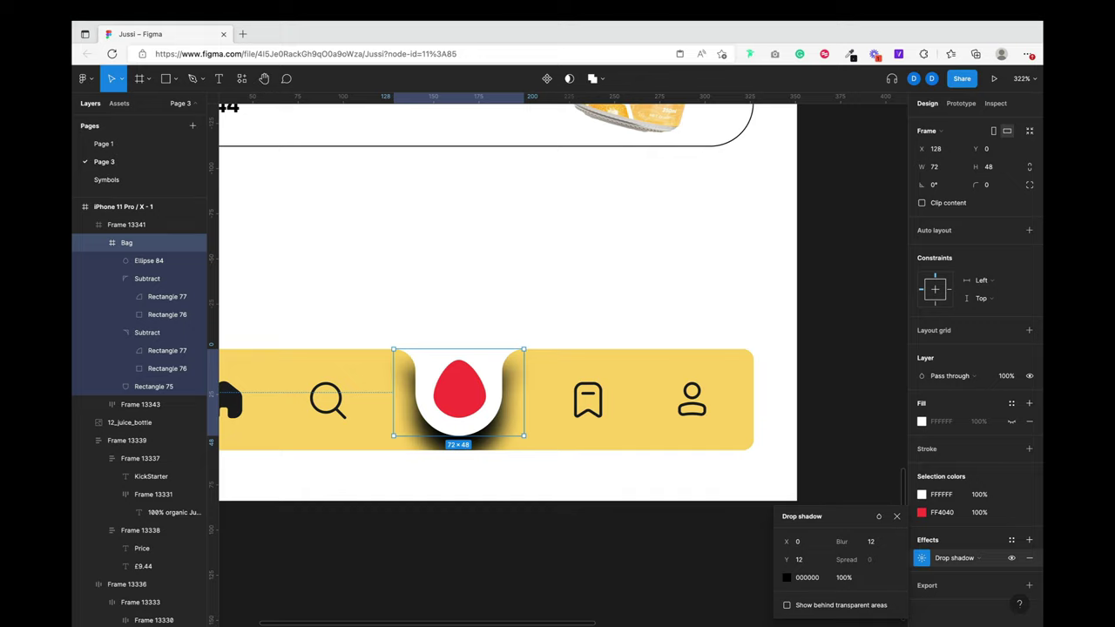
# Step: Sample the navigation bar's yellow as the drop shadow colour and lower its brightness to 88
pyautogui.click(788, 579)
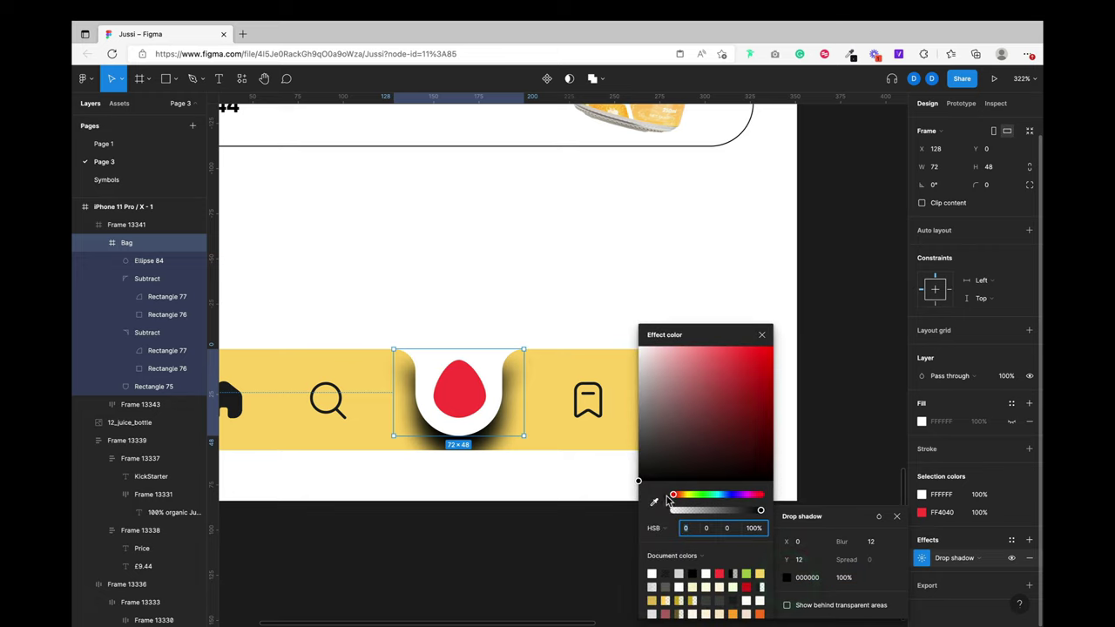
pyautogui.click(654, 503)
pyautogui.click(561, 427)
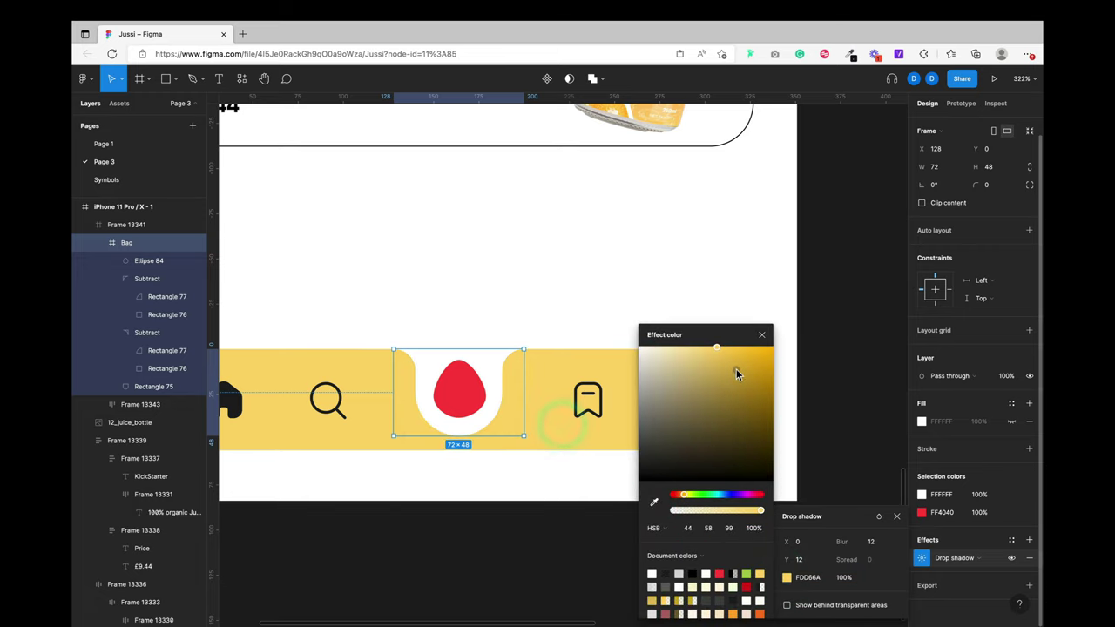
pyautogui.click(728, 527)
pyautogui.write('88')
pyautogui.press('Return')
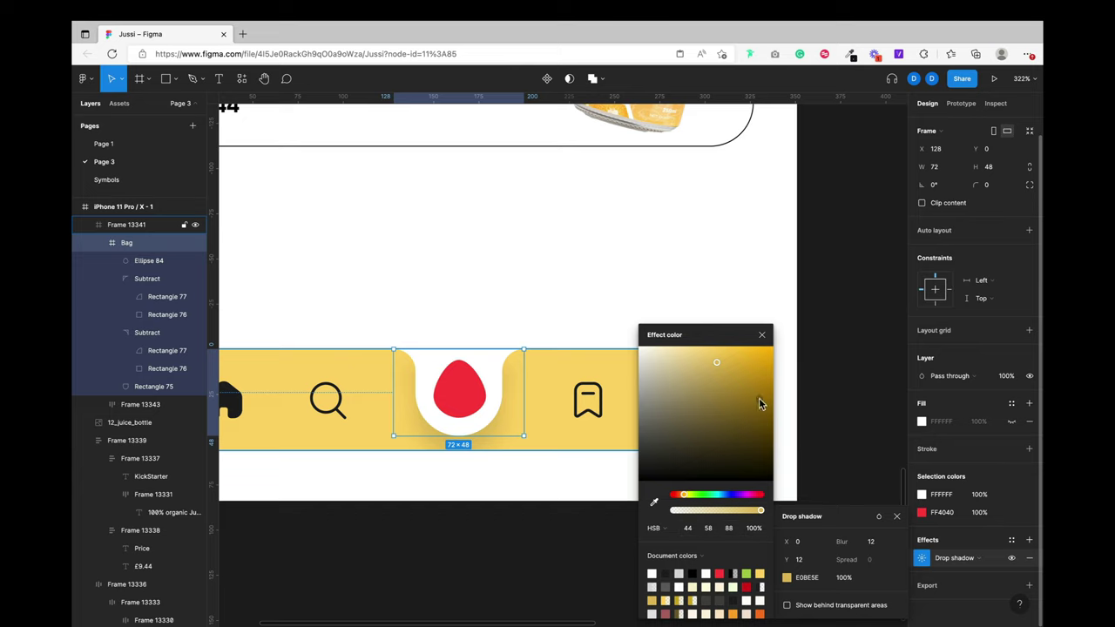
pyautogui.click(763, 336)
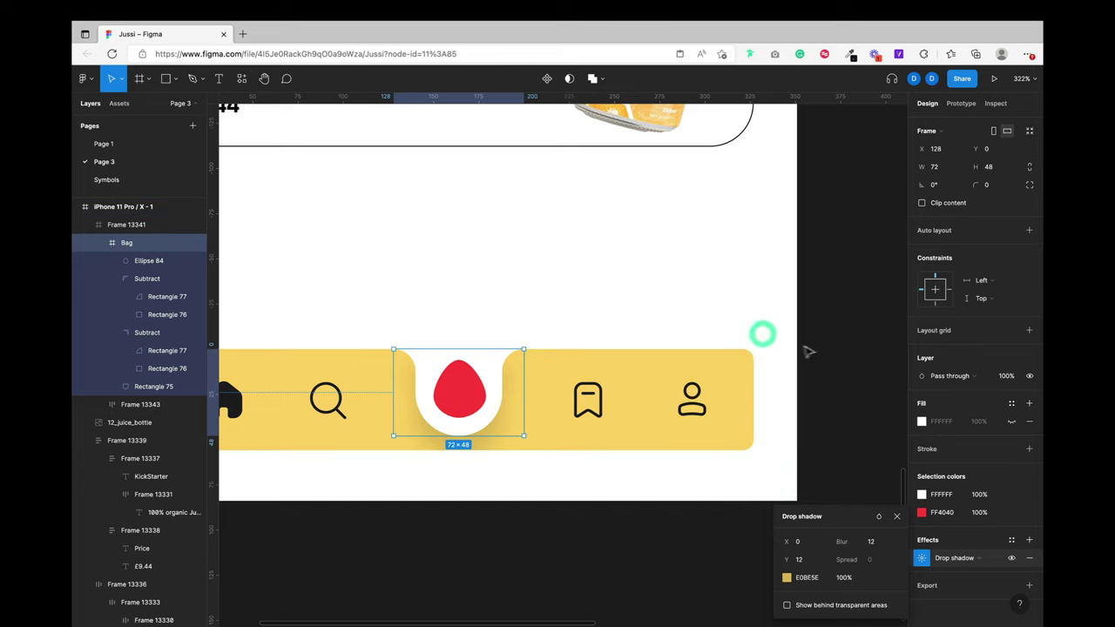
pyautogui.click(844, 328)
# Step: Set the corner radius of the yellow navigation bar frame to 24
pyautogui.scroll(-5, 846, 331)
pyautogui.scroll(5, 847, 332)
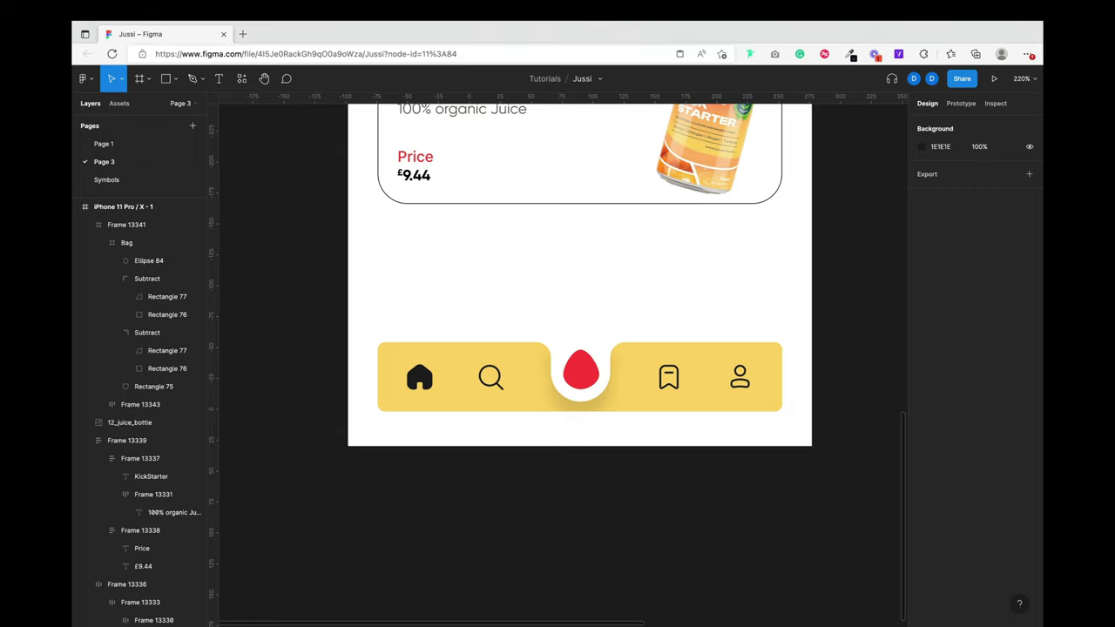
pyautogui.click(671, 383)
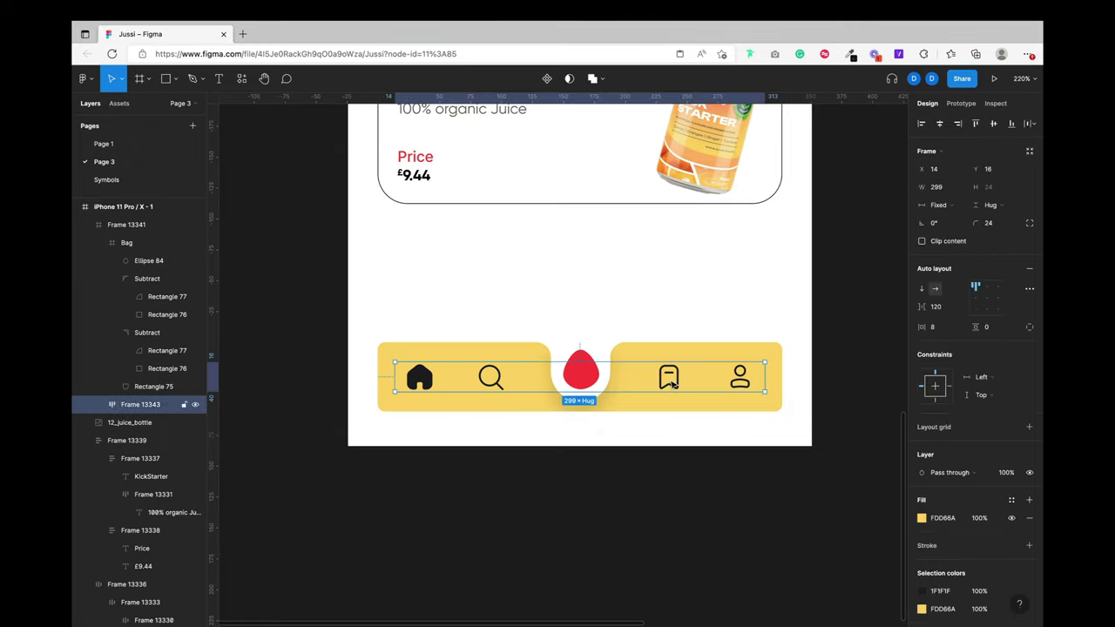
pyautogui.click(709, 352)
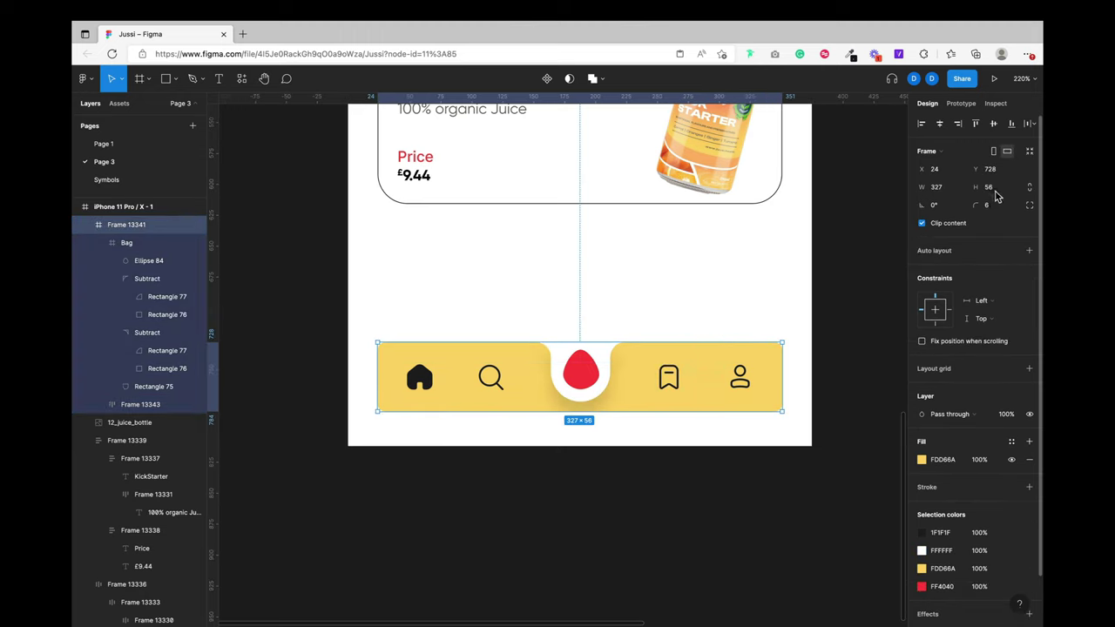
pyautogui.write('8')
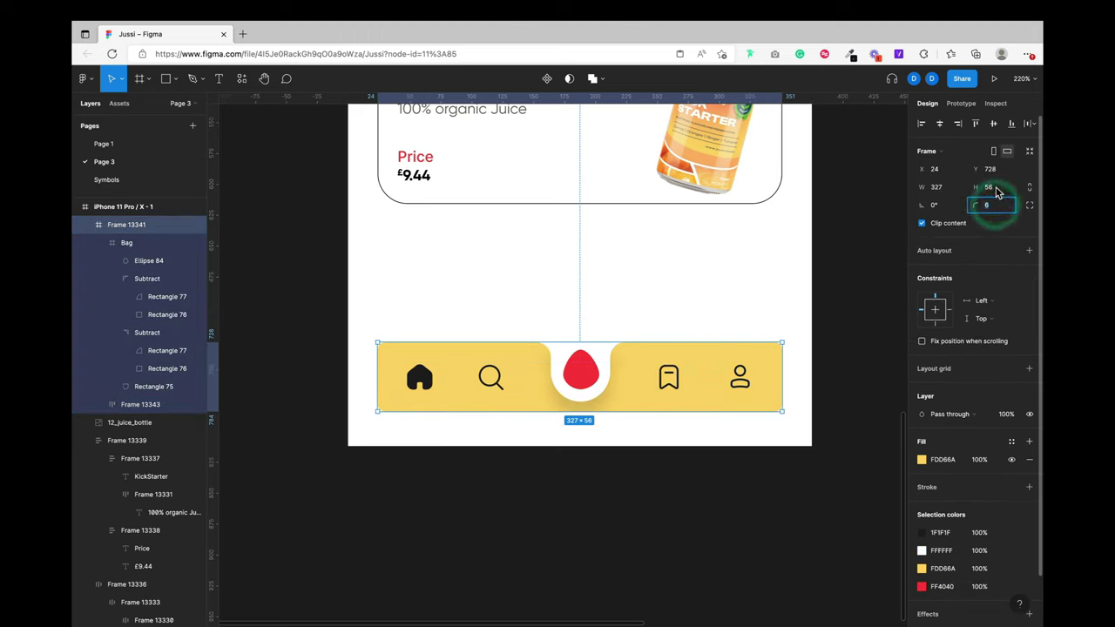
pyautogui.write('24')
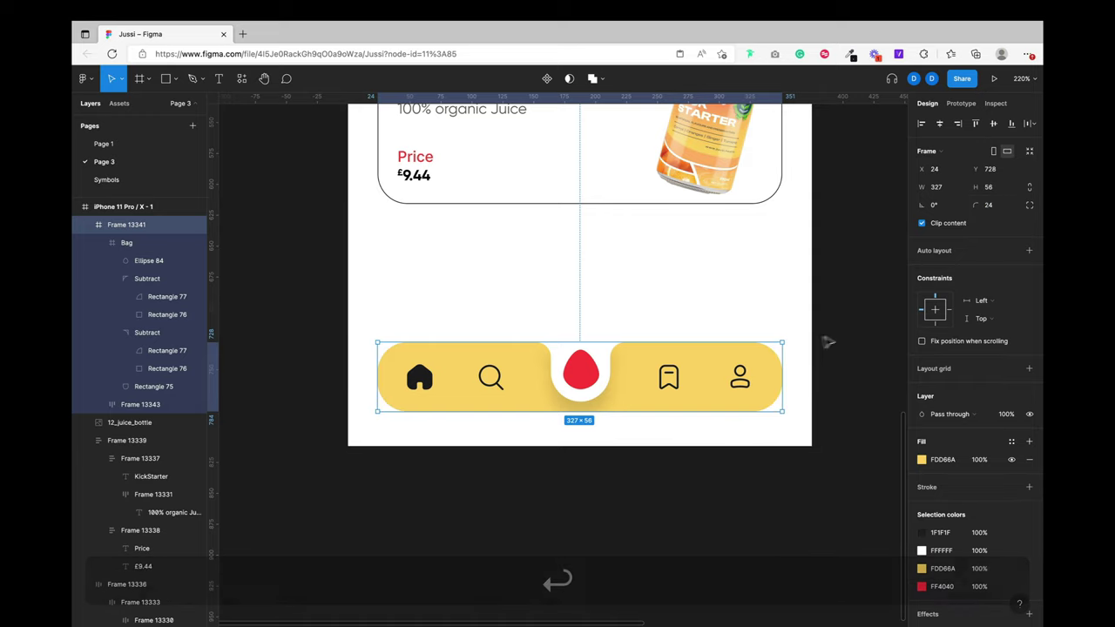
pyautogui.click(851, 327)
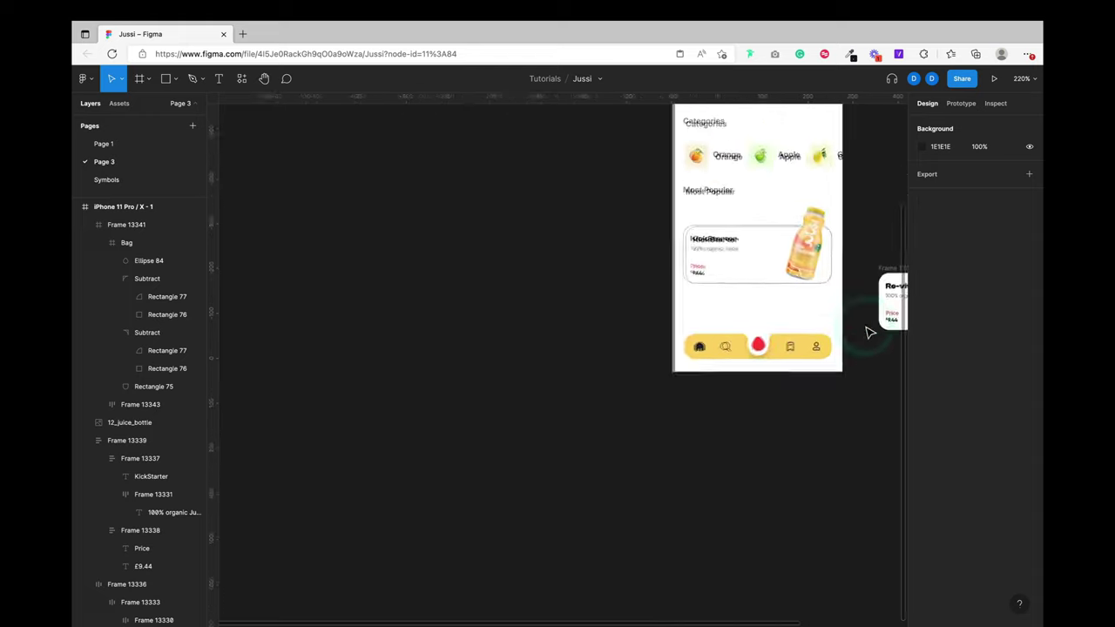
# Step: Examine the navigation bar with its rounded ends and the red droplet's vector points, selecting the top anchor
pyautogui.scroll(5, 868, 329)
pyautogui.scroll(3, 830, 331)
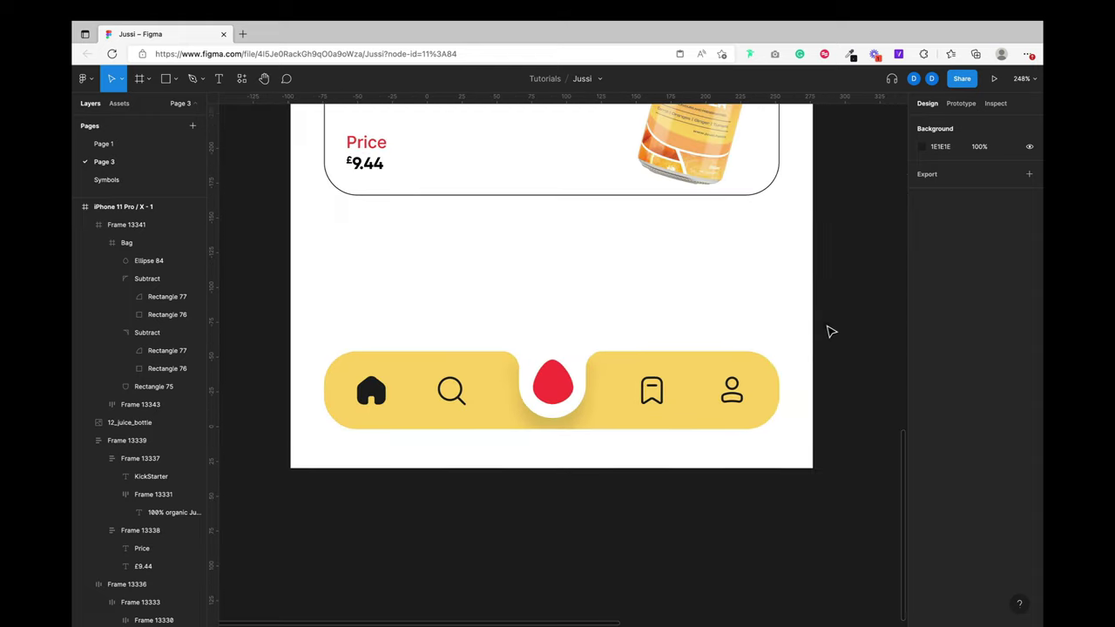
pyautogui.click(672, 366)
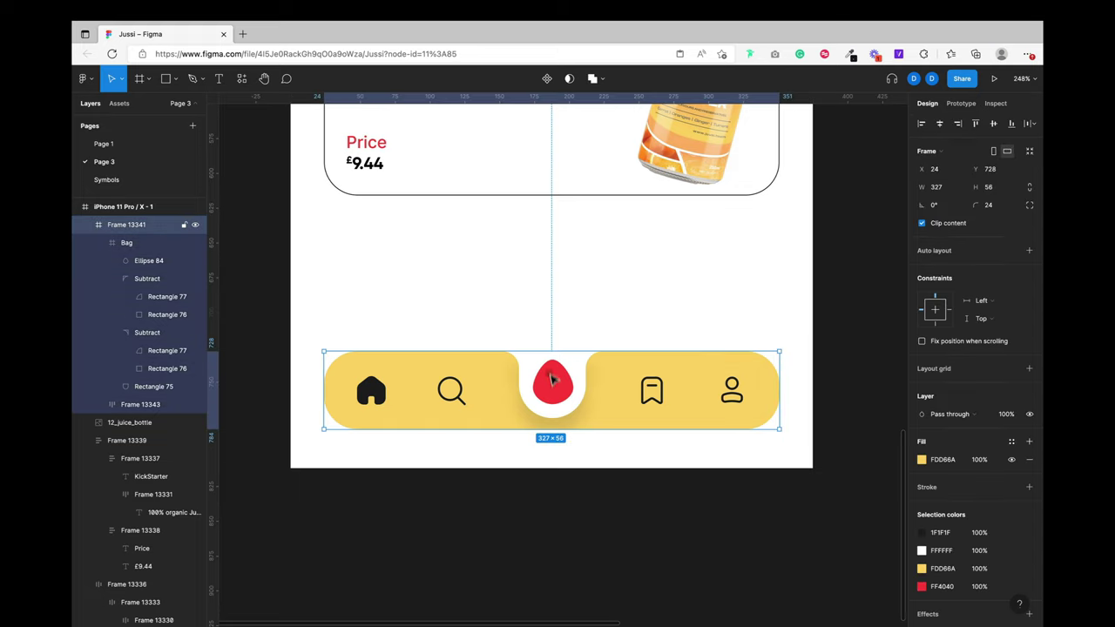
pyautogui.click(583, 329)
pyautogui.scroll(-5, 583, 329)
pyautogui.scroll(6, 582, 335)
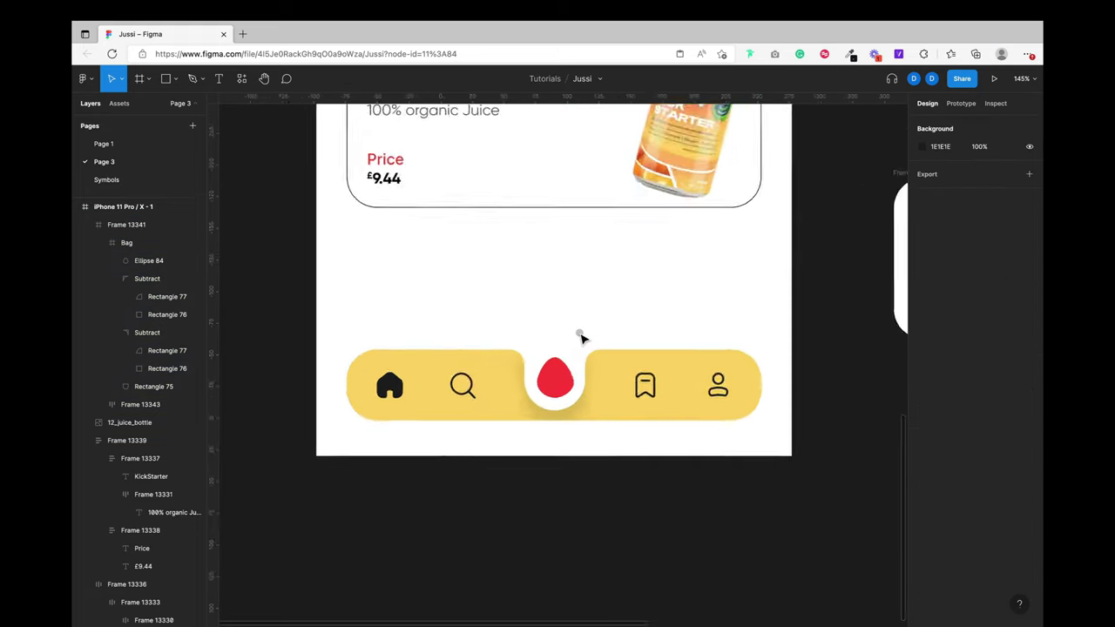
pyautogui.scroll(2, 580, 336)
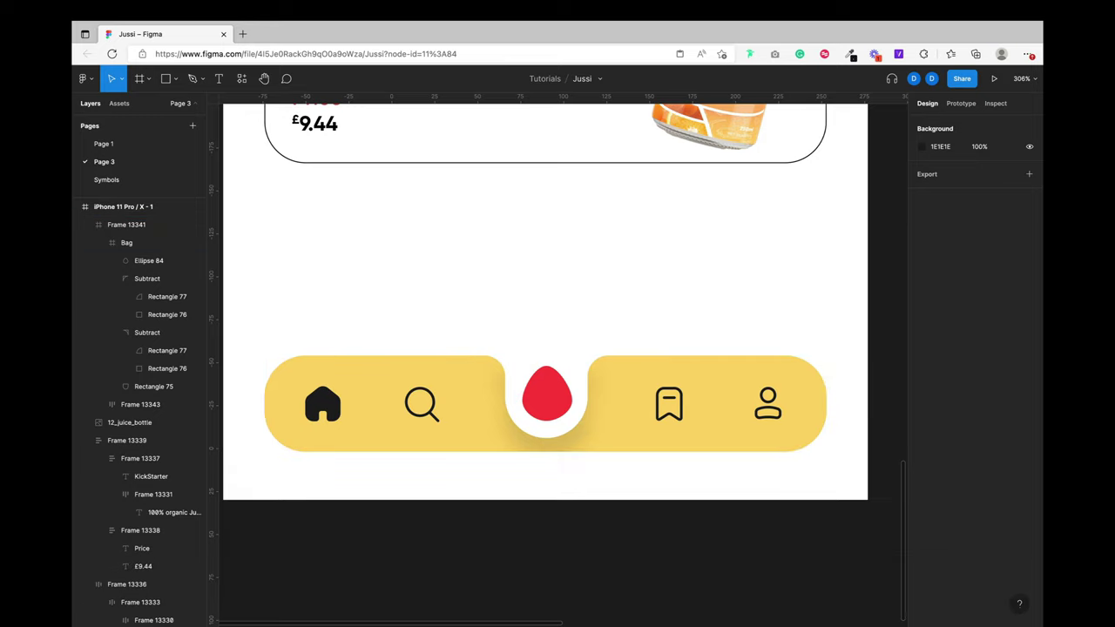
pyautogui.press('super+c')
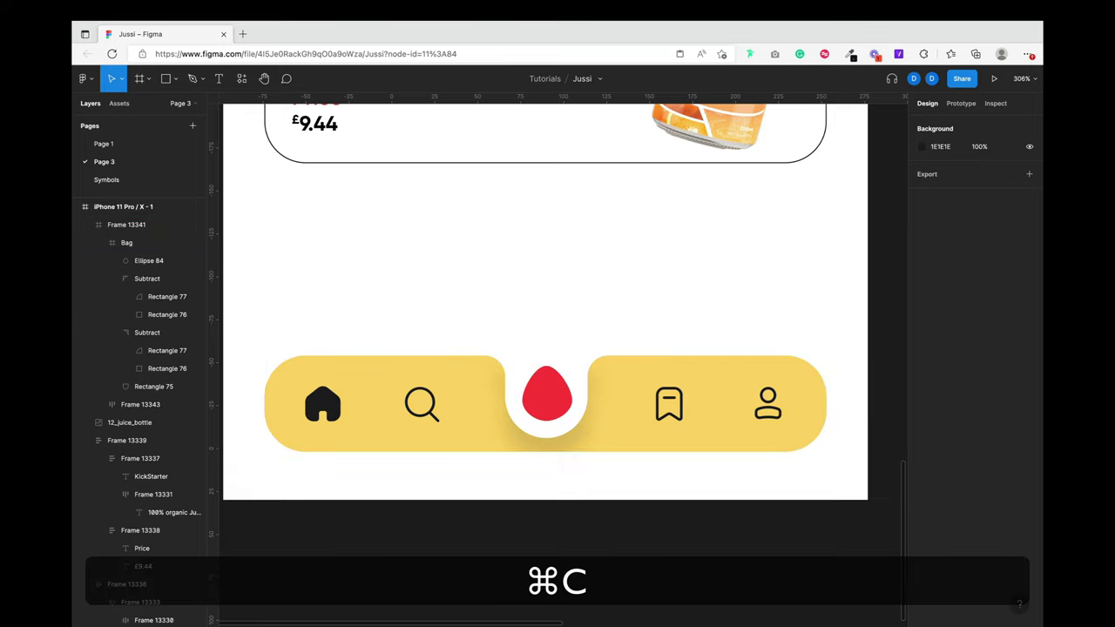
pyautogui.keyDown('super'); pyautogui.doubleClick(536, 389); pyautogui.keyUp('super')
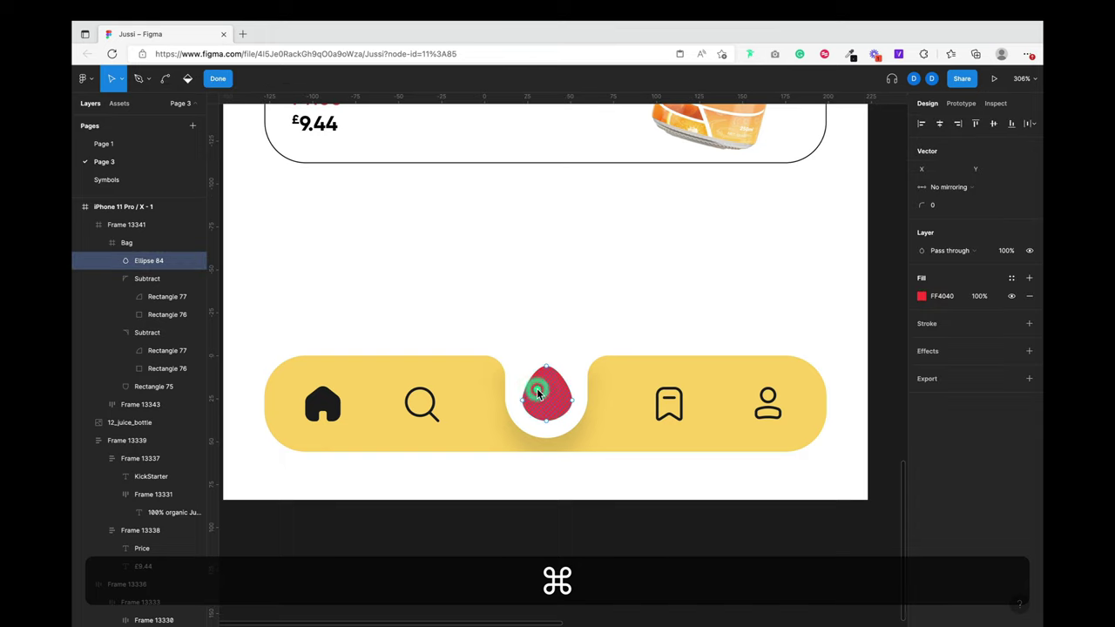
pyautogui.click(582, 328)
pyautogui.click(566, 343)
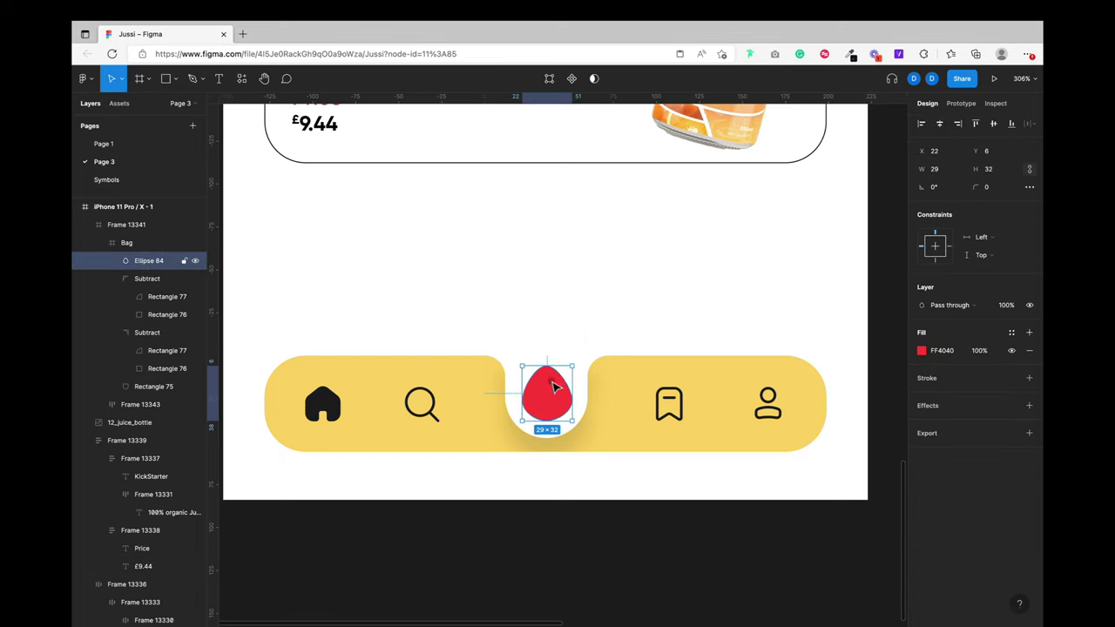
pyautogui.doubleClick(548, 375)
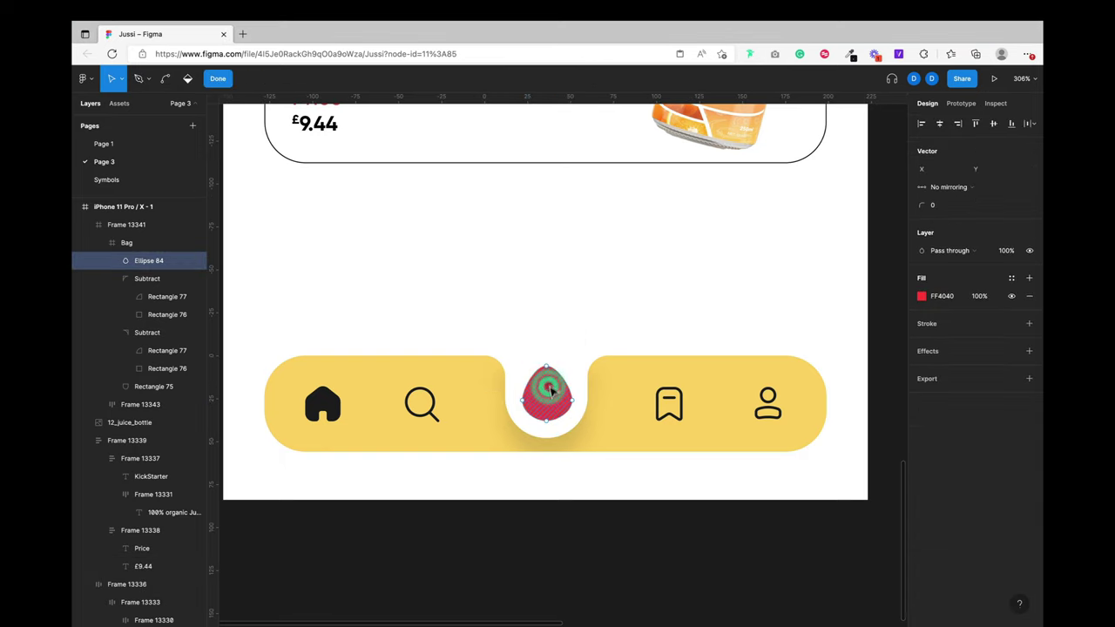
pyautogui.click(546, 365)
pyautogui.press('shift')
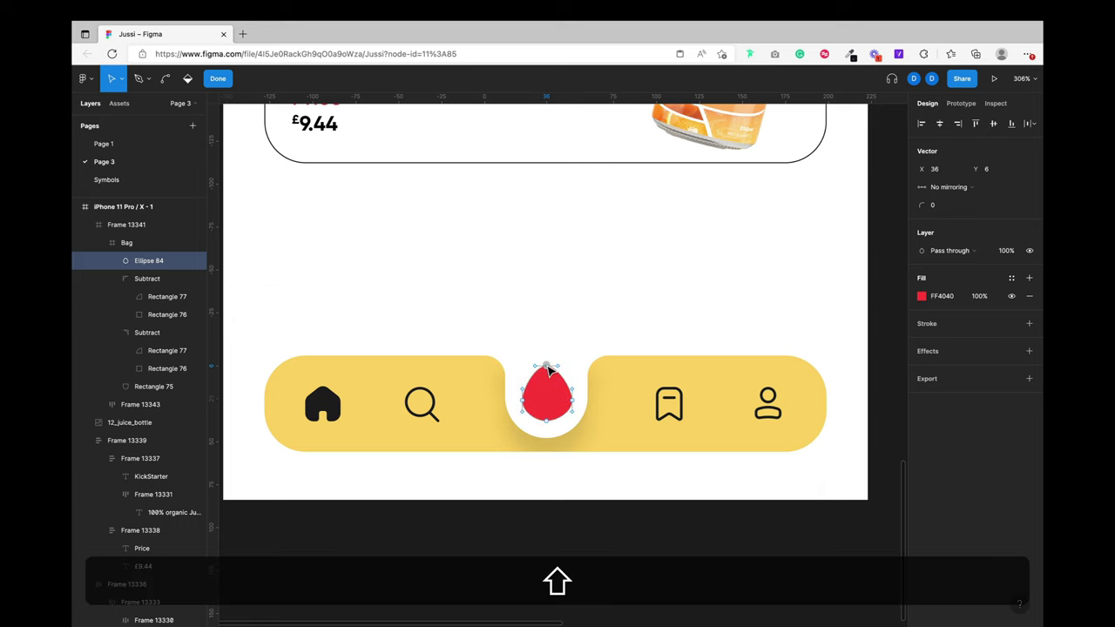
# Step: Resize the grey circle in the Bag frame to 48 × 48 and move it over the white centre cutout
pyautogui.click(992, 168)
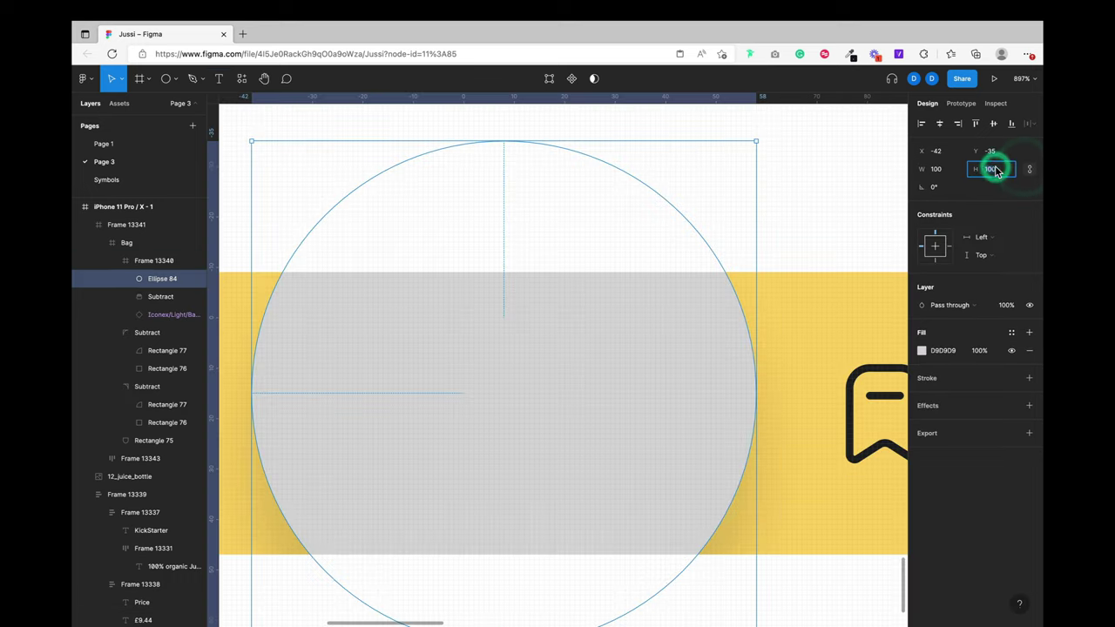
pyautogui.write('48')
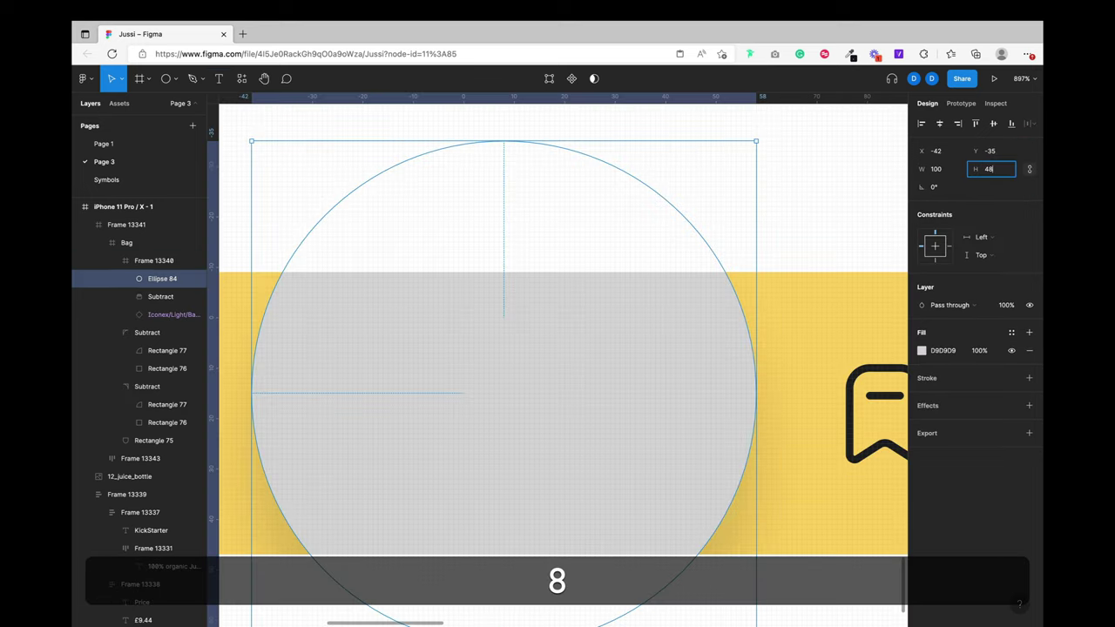
pyautogui.press('Return')
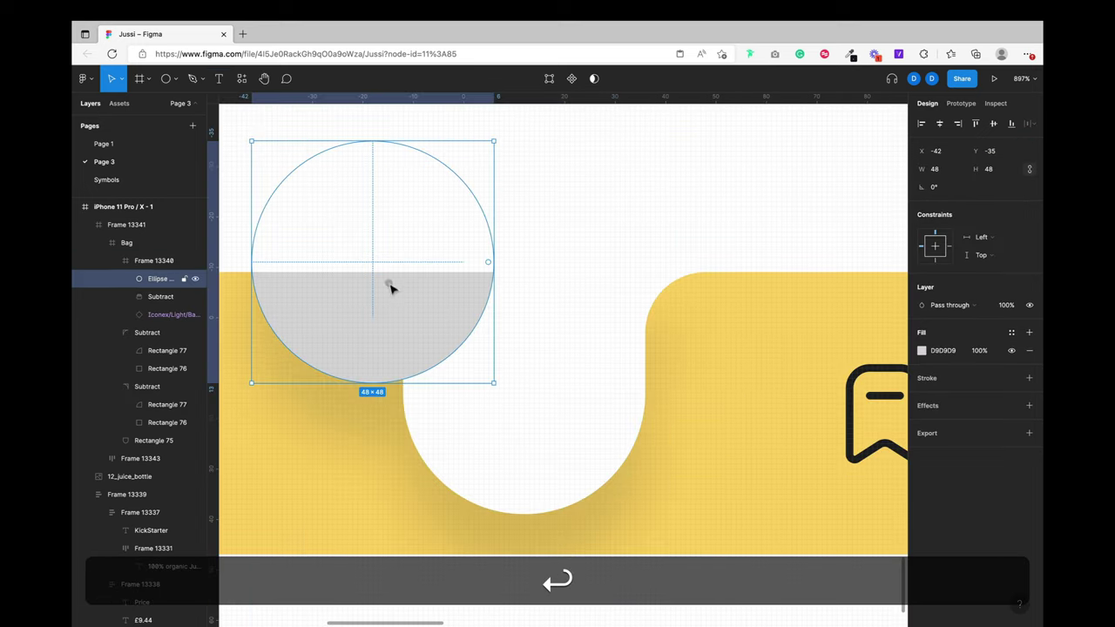
pyautogui.moveTo(389, 287); pyautogui.dragTo(541, 388)
# Step: Halve the grey circle to 24 × 24 and place it centred in the white cutout at X 0, Y 6
pyautogui.click(989, 168)
pyautogui.press('Right')
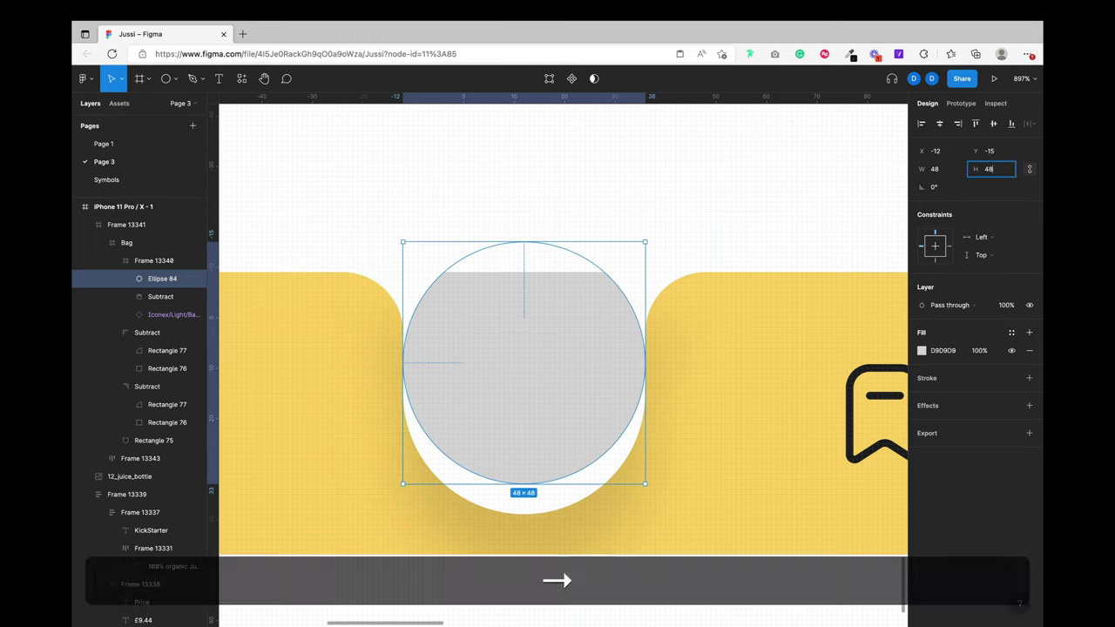
pyautogui.write('/2')
pyautogui.press('Return')
pyautogui.moveTo(500, 301); pyautogui.dragTo(547, 411)
pyautogui.press('alt')
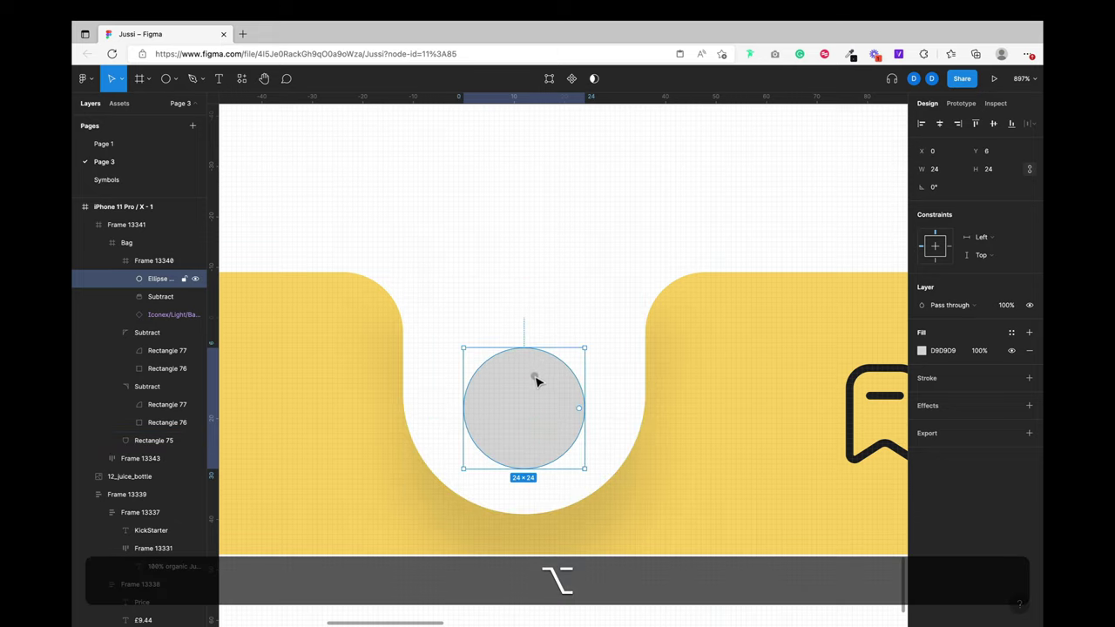
# Step: Edit the grey circle's vector points and raise its top anchor by 10 to Y -4
pyautogui.doubleClick(518, 426)
pyautogui.click(523, 349)
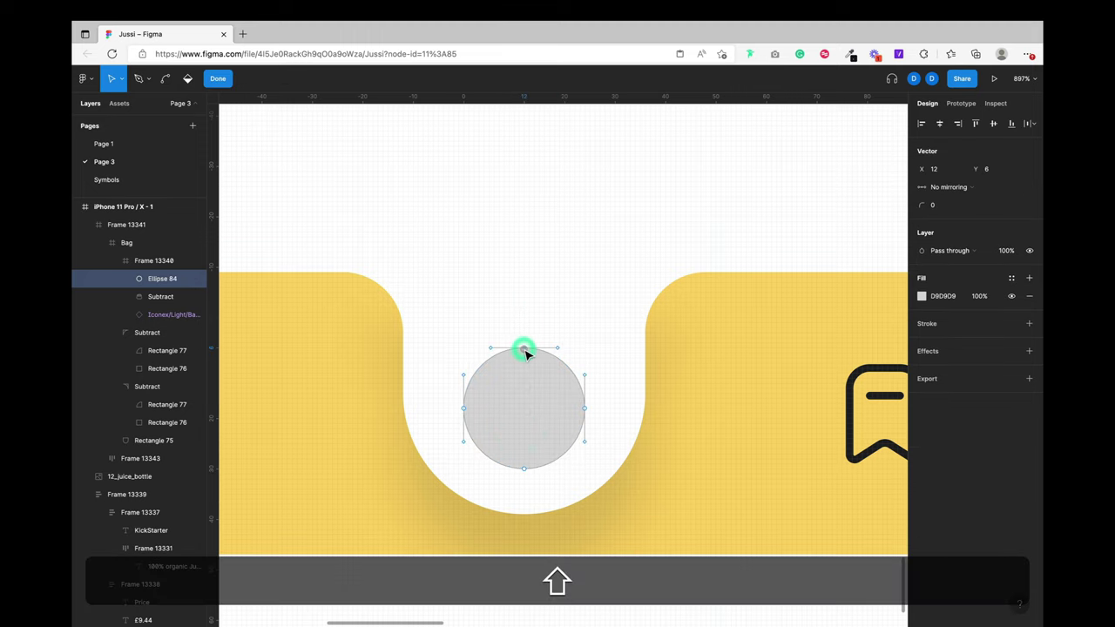
pyautogui.hotkey('shift', 'Up')
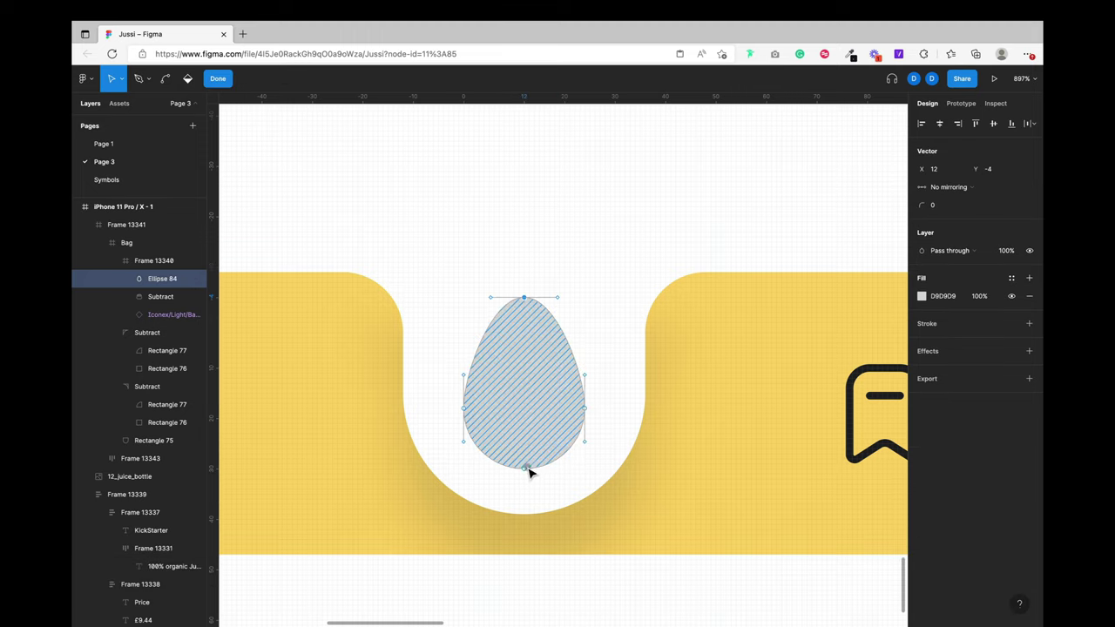
# Step: Widen the grey shape by moving its right anchor to X 26 and its left anchor to X -2, and leave vector editing
pyautogui.click(584, 408)
pyautogui.press('Right')
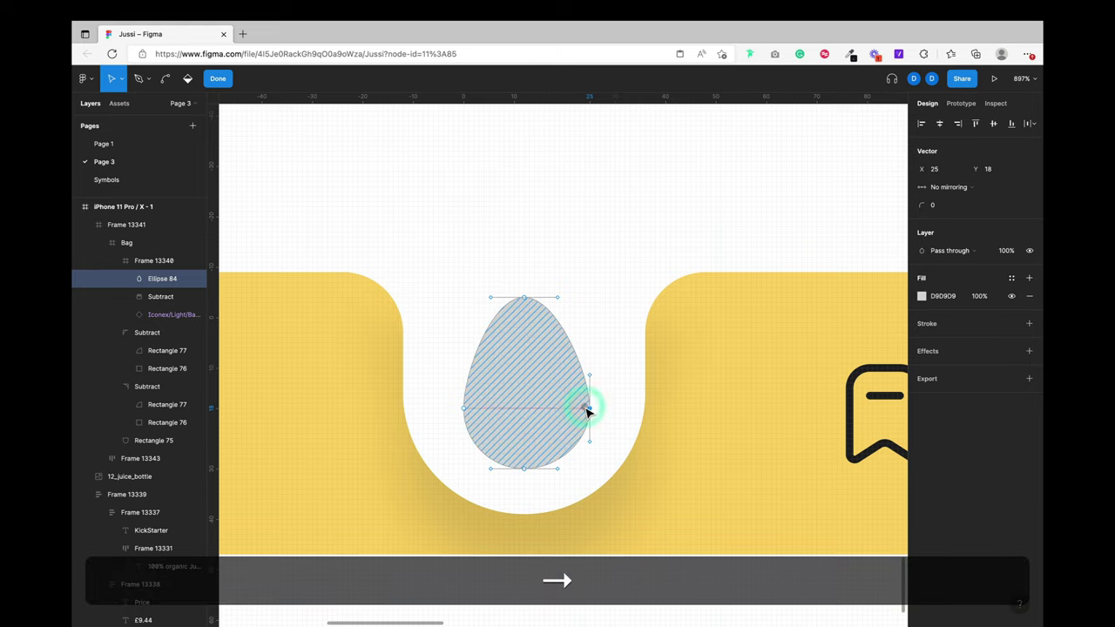
pyautogui.press('Right')
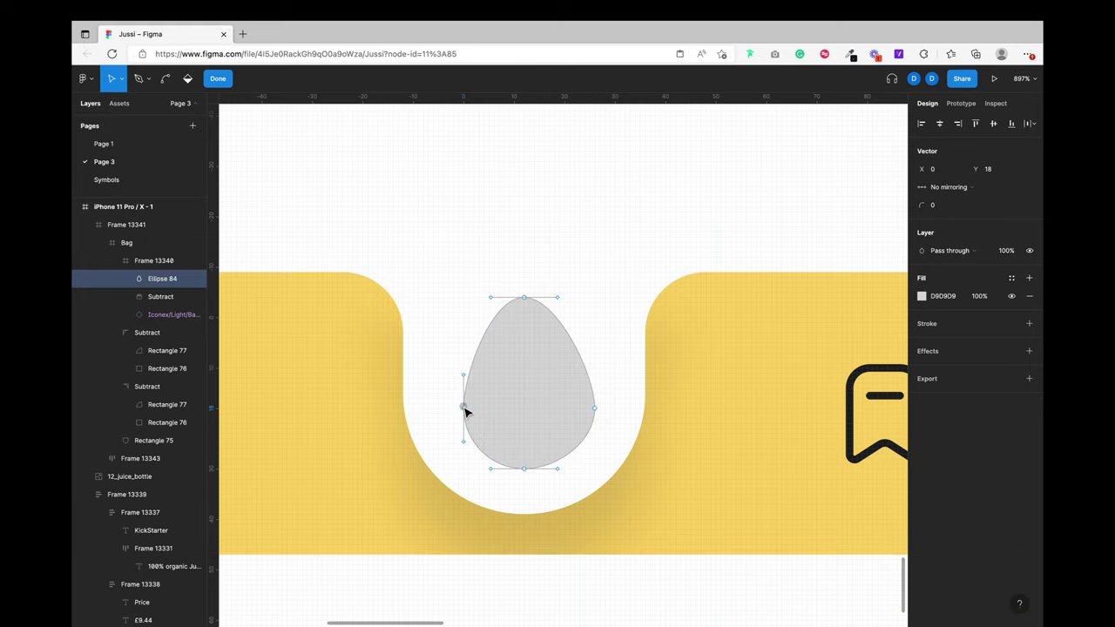
pyautogui.click(464, 408)
pyautogui.press('Left')
pyautogui.press('Left')
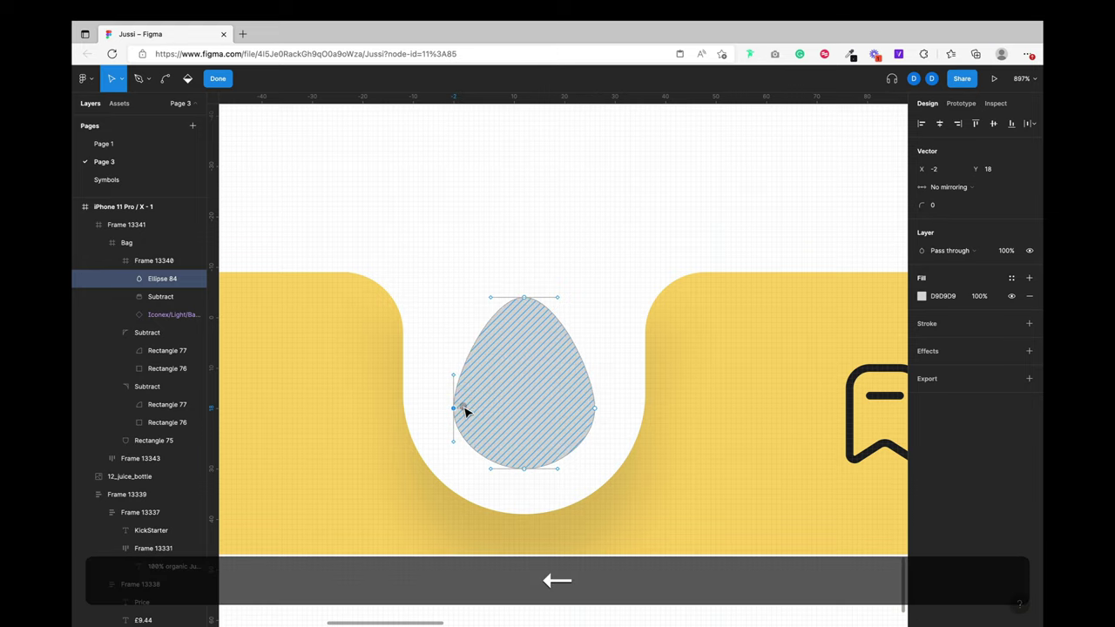
pyautogui.click(600, 276)
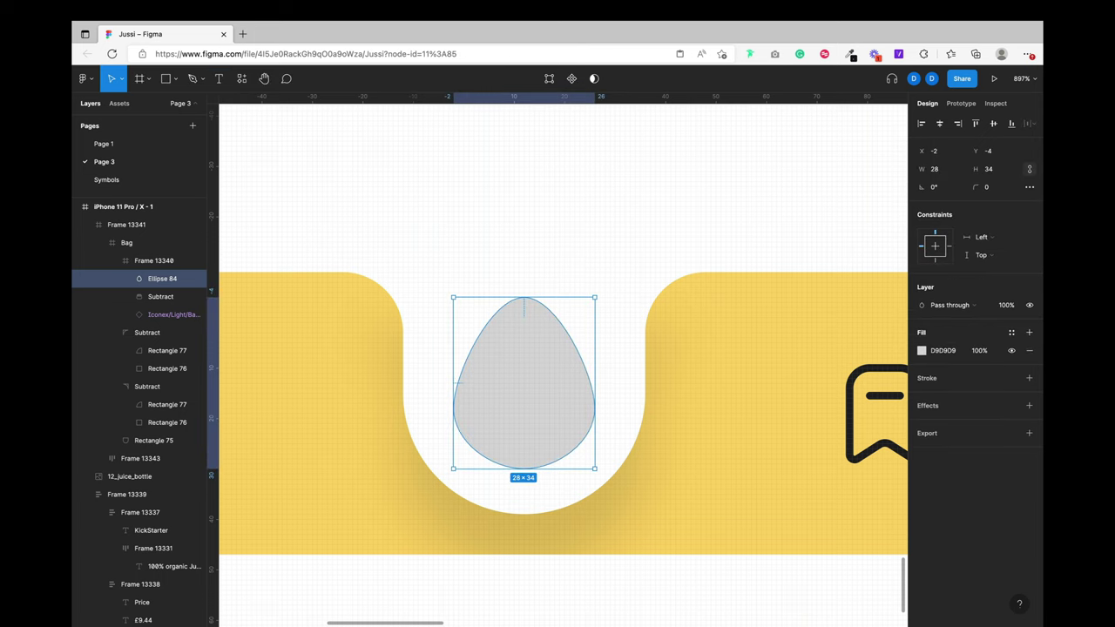
pyautogui.press('super')
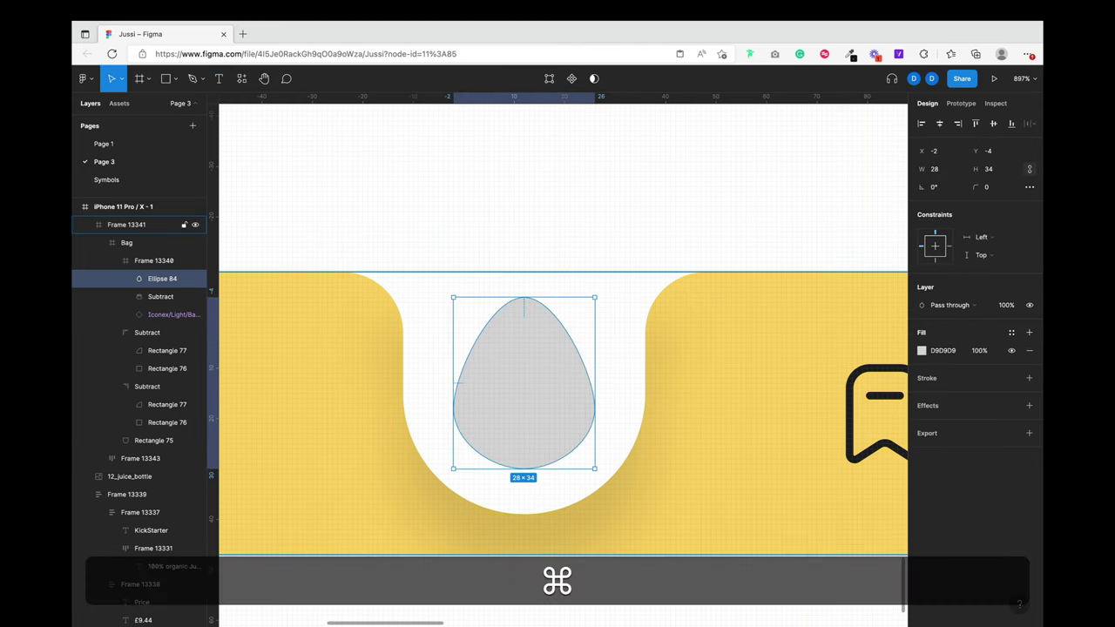
# Step: Set the grey droplet shape's fill to the red FF4040
pyautogui.press('super+c')
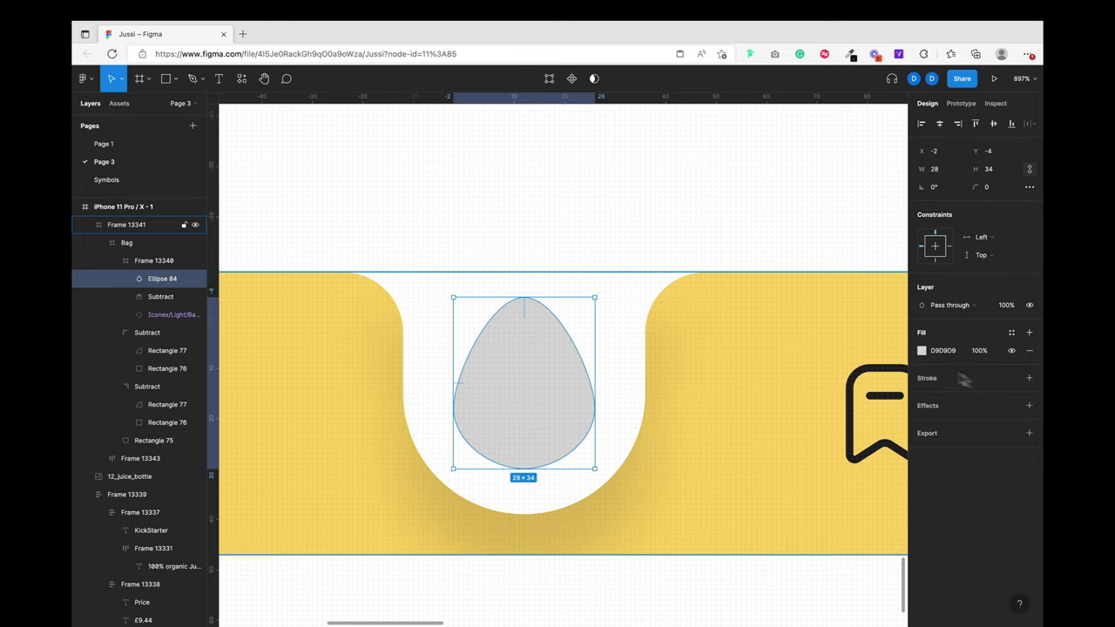
pyautogui.click(940, 351)
pyautogui.press('super+v')
pyautogui.press('super+Return')
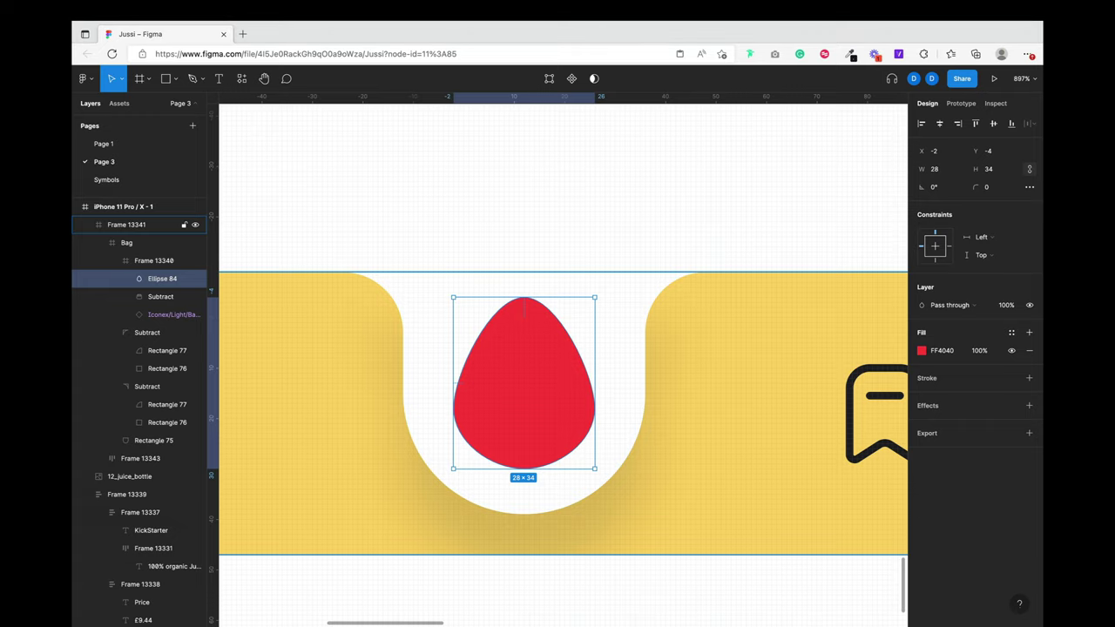
# Step: Paste the 24 × 24 frame with the white bag icon onto the red droplet at X 0, Y 2
pyautogui.press('super+c')
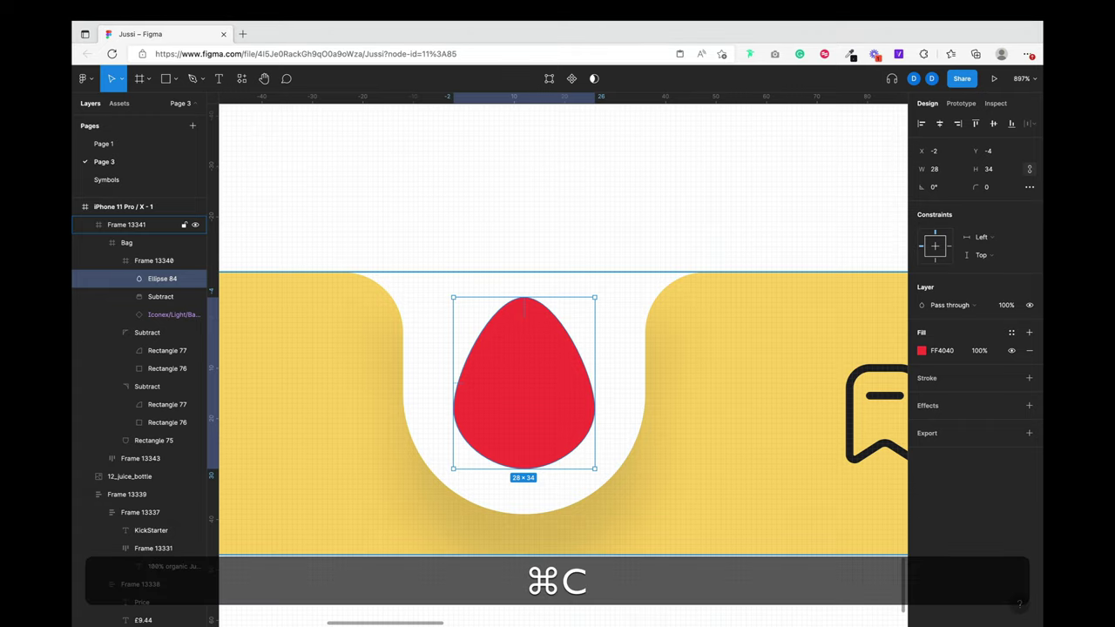
pyautogui.click(552, 396)
pyautogui.press('super+v')
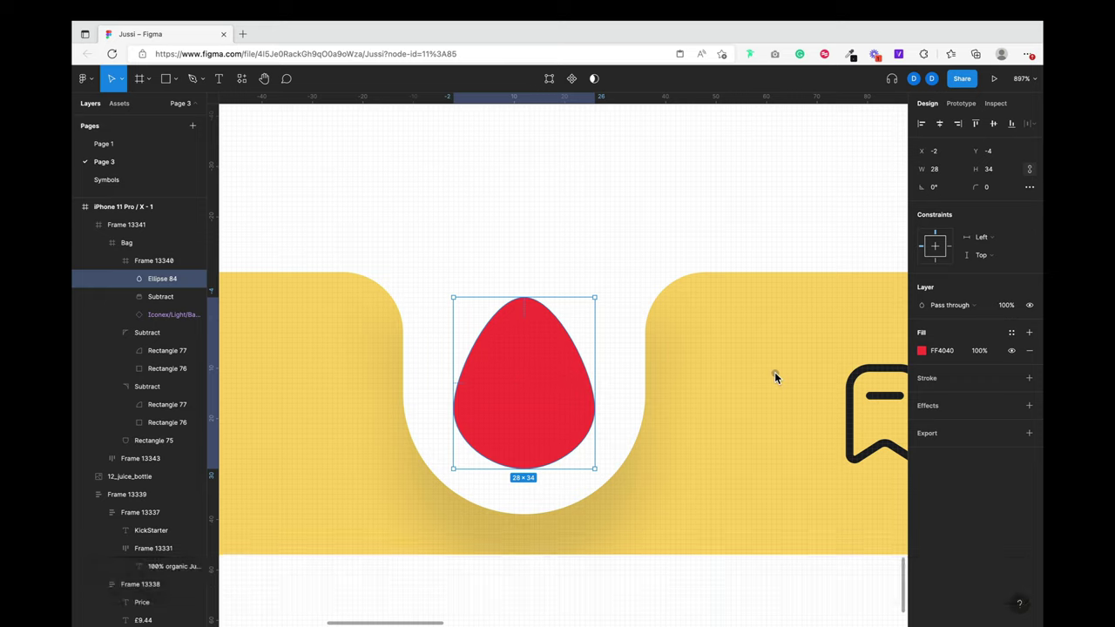
pyautogui.press('super+x')
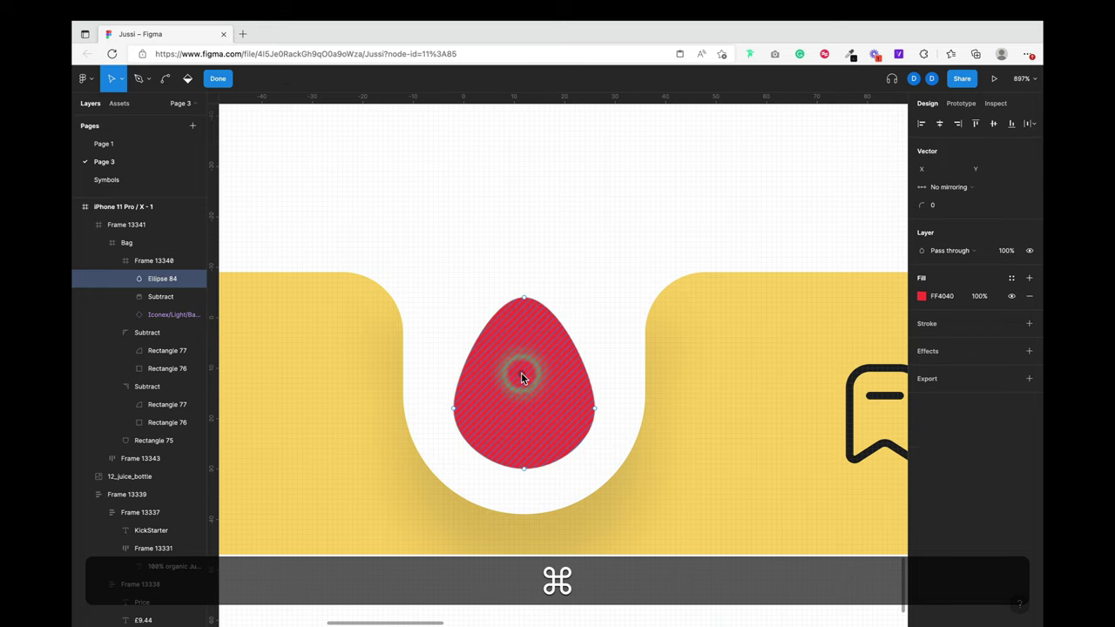
pyautogui.press('super+z')
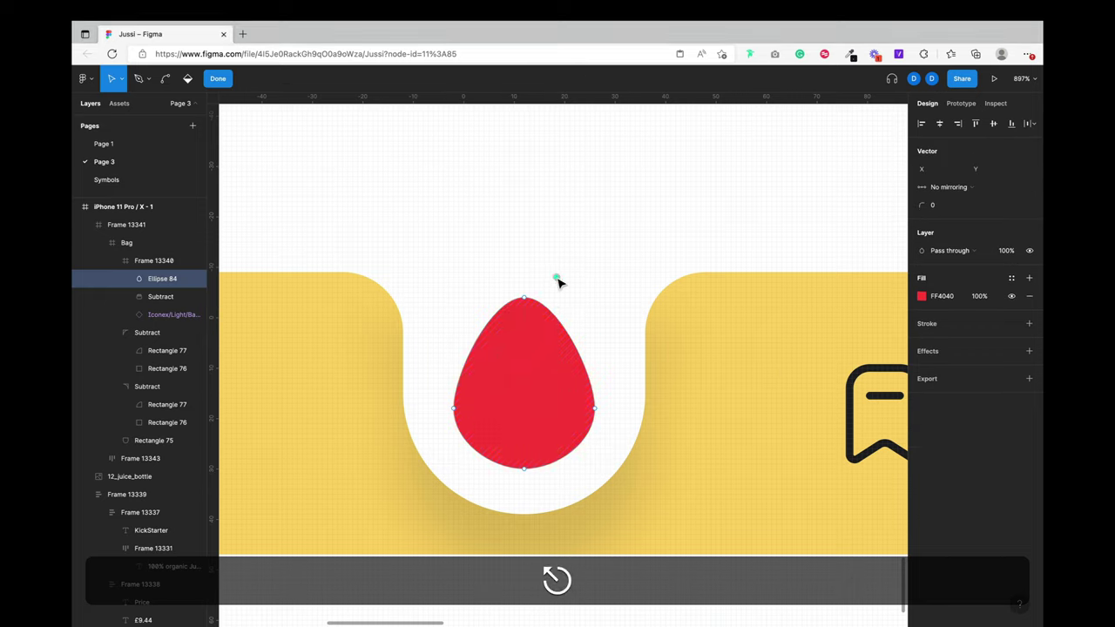
pyautogui.click(555, 275)
pyautogui.press('super+v')
pyautogui.press('shift+super+v')
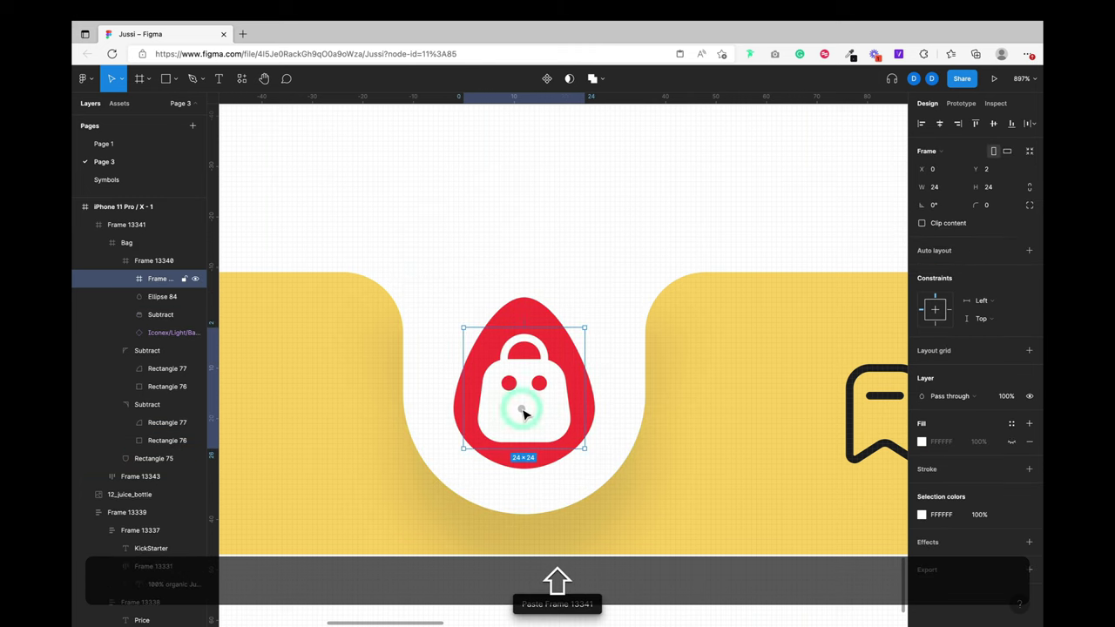
# Step: Move the Re-viver card with its green bottle onto the phone screen below the KickStarter card and send both to the back
pyautogui.scroll(-10, 523, 415)
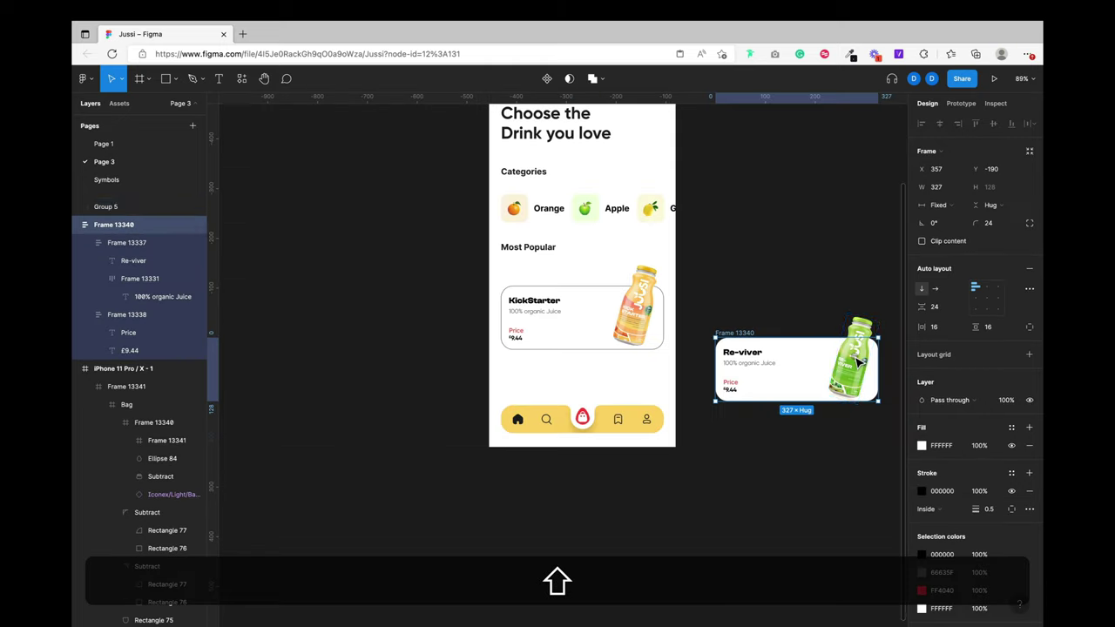
pyautogui.keyDown('shift'); pyautogui.click(858, 362); pyautogui.keyUp('shift')
pyautogui.moveTo(857, 361); pyautogui.dragTo(651, 386)
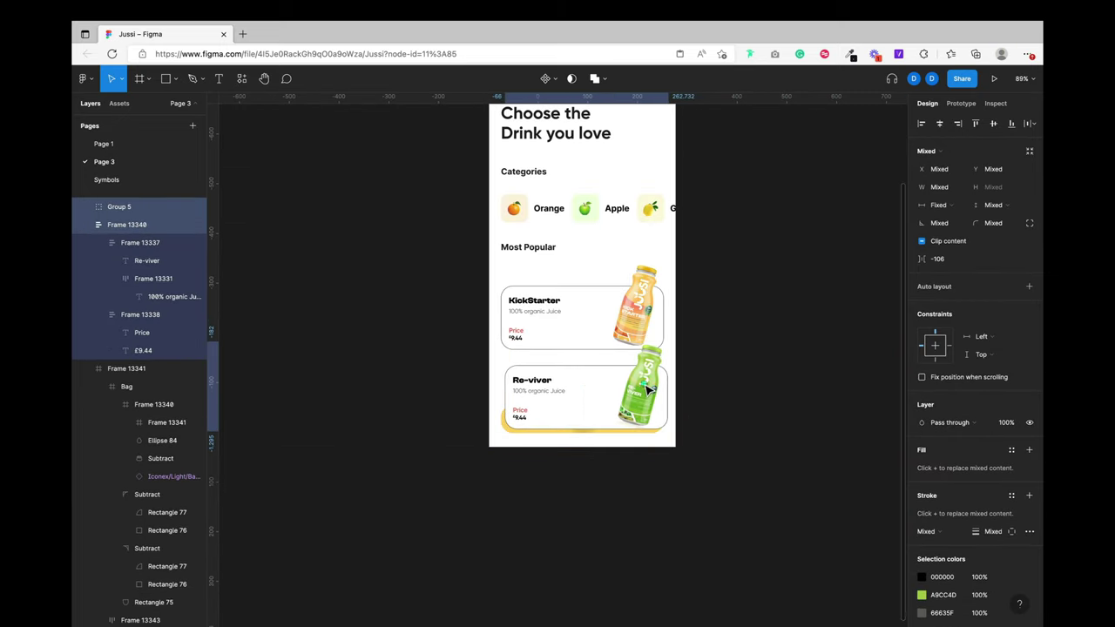
pyautogui.press('alt+super+bracketleft')
pyautogui.press('alt+super+bracketleft')
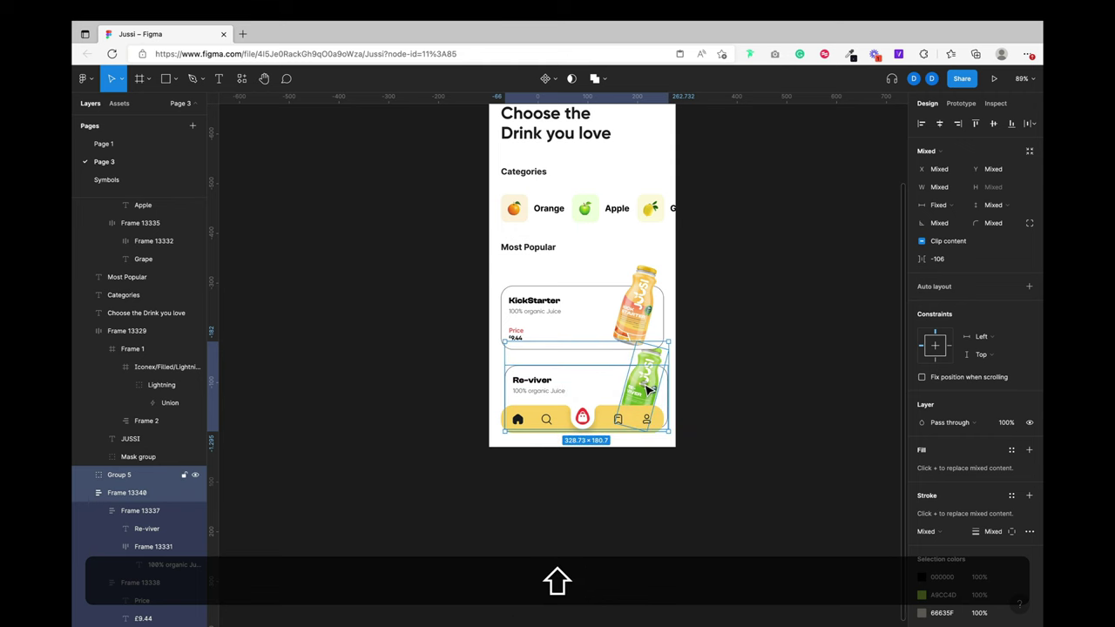
# Step: Show the layout grids and bring the Re-viver card and bottle forward in the layer order to just beneath the navigation bar
pyautogui.hotkey('shift', 'g')
pyautogui.scroll(5, 607, 387)
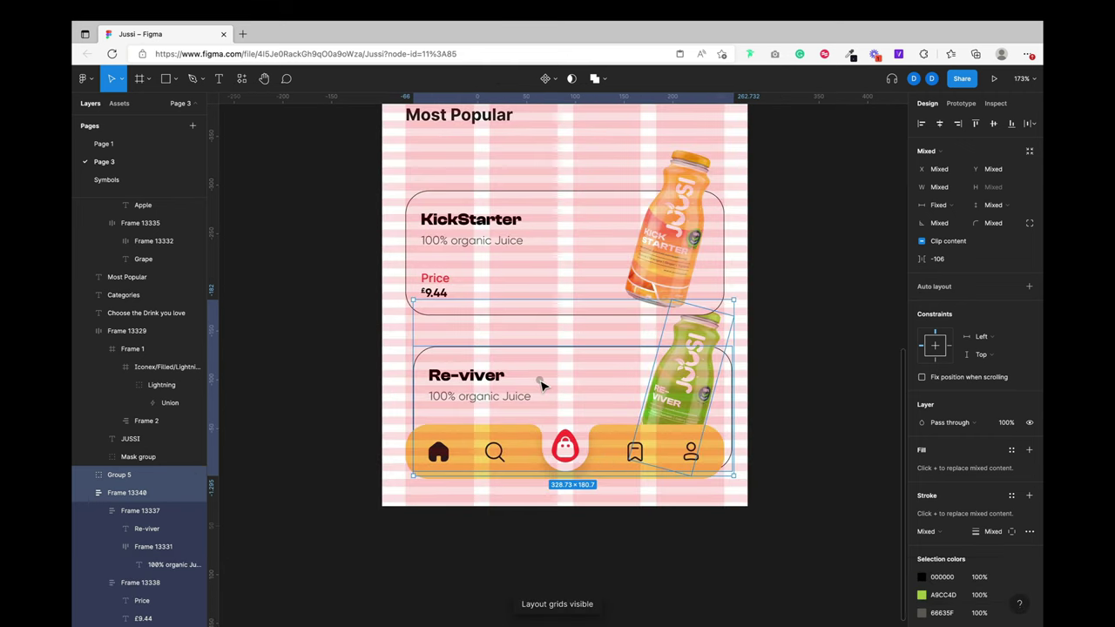
pyautogui.press('super+bracketright')
pyautogui.press('super+bracketright')
pyautogui.press('super+bracketright')
pyautogui.press('super+bracketright')
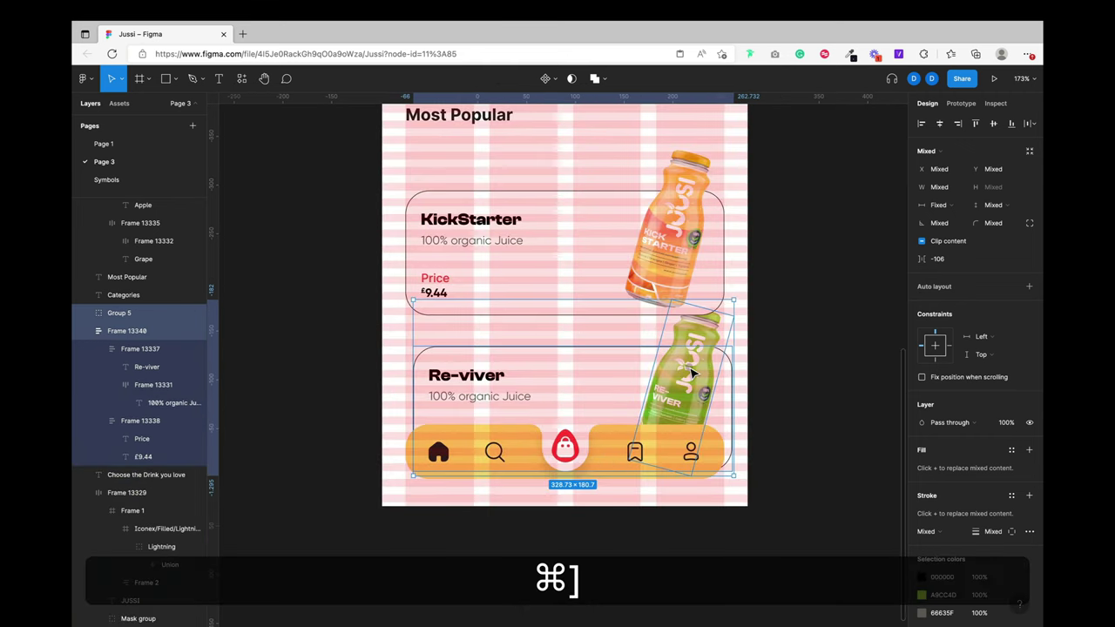
pyautogui.press('super+bracketright')
pyautogui.press('super+bracketright')
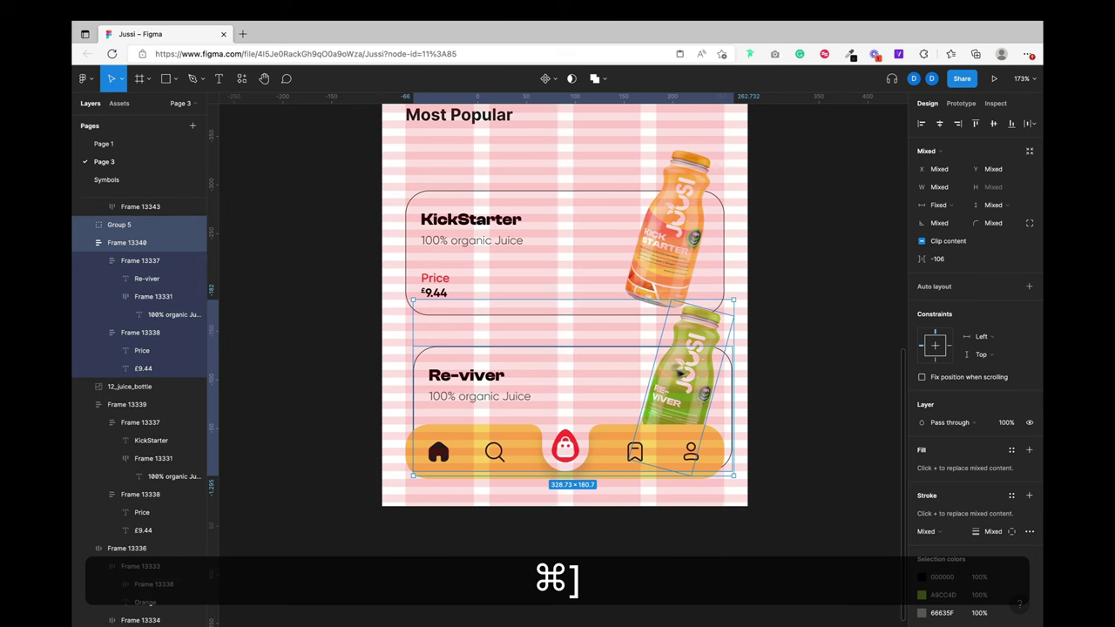
# Step: Align the Re-viver card with the KickStarter card on the layout grid, with its green bottle at X 289, Y 619
pyautogui.keyDown('shift'); pyautogui.click(598, 391); pyautogui.keyUp('shift')
pyautogui.scroll(-2, 679, 313)
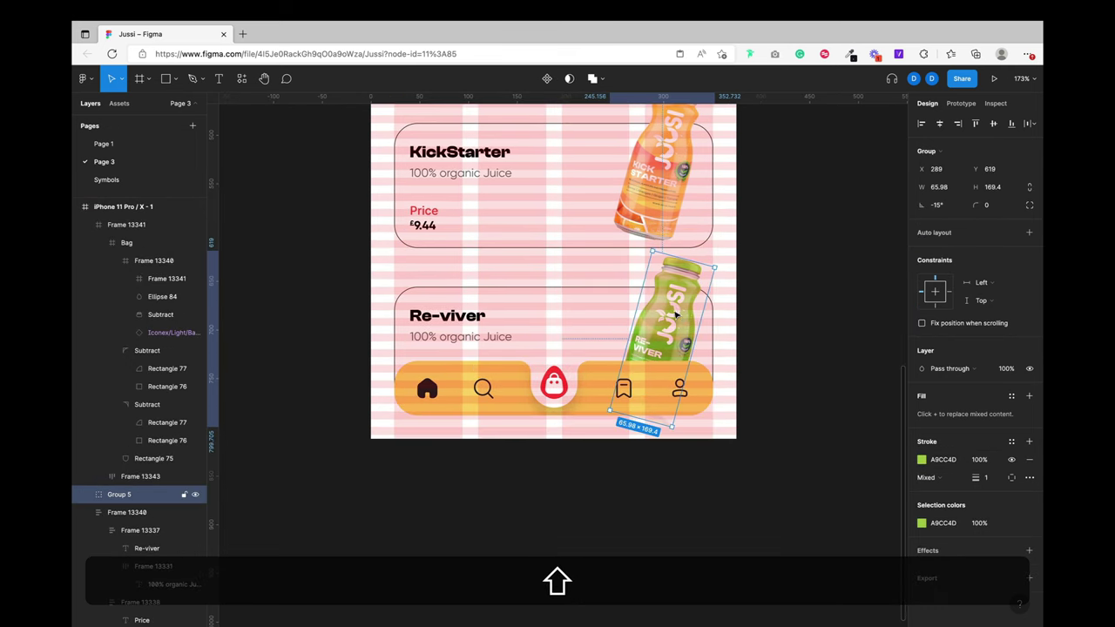
pyautogui.click(794, 319)
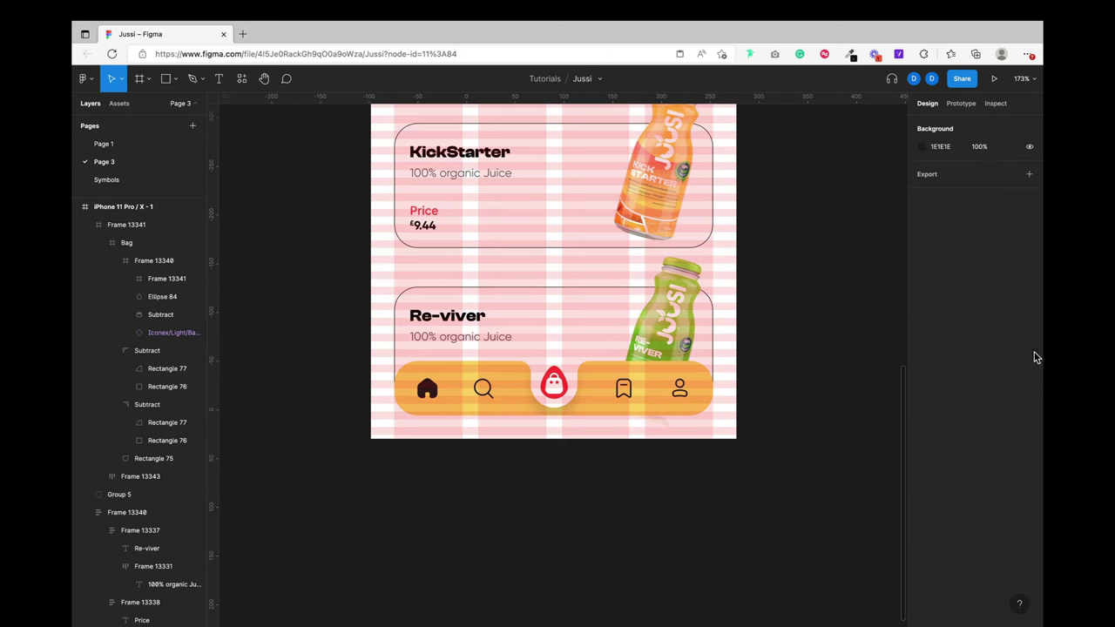
# Step: Apply the navigation bar's yellow FDD66A to both the fill and the stroke of the KickStarter card
pyautogui.click(529, 186)
pyautogui.scroll(3, 530, 181)
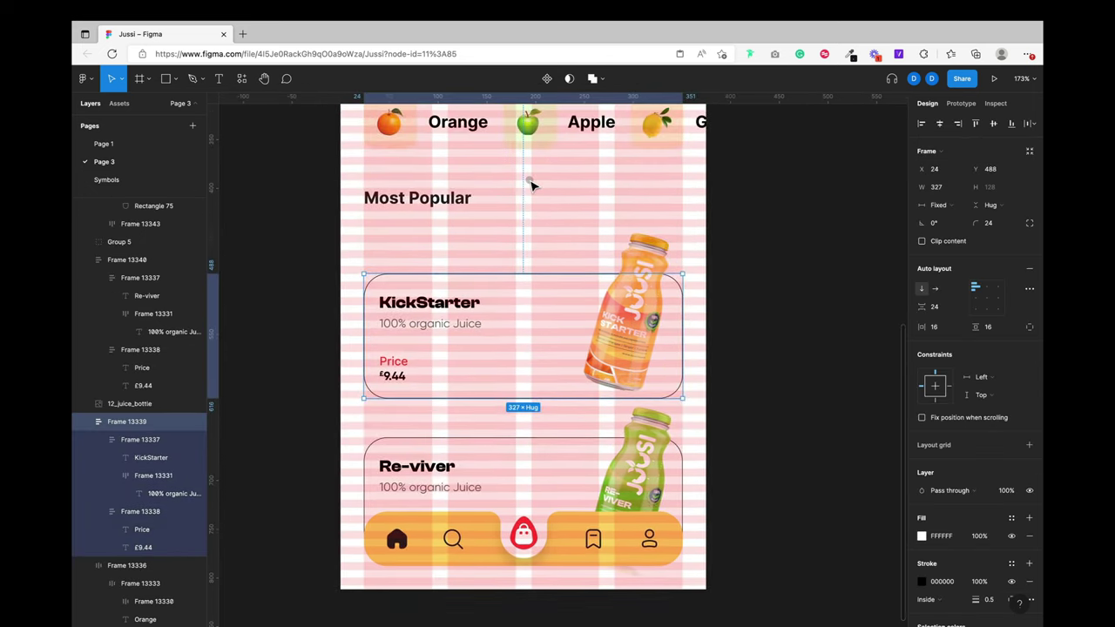
pyautogui.press('i')
pyautogui.click(476, 537)
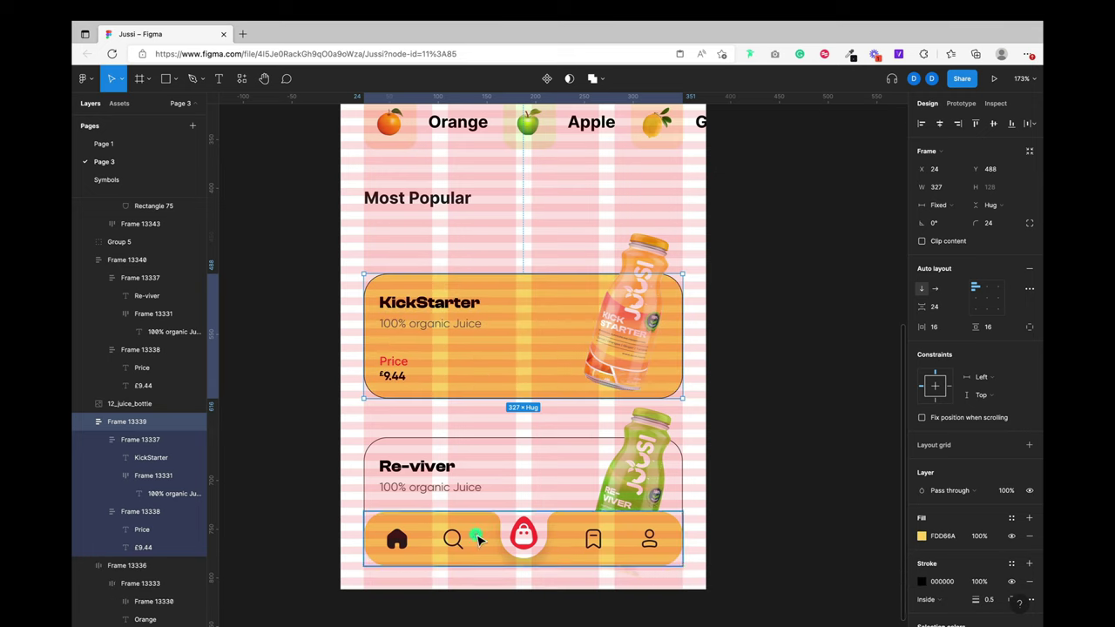
pyautogui.click(949, 534)
pyautogui.press('super+c')
pyautogui.click(947, 581)
pyautogui.press('super+v')
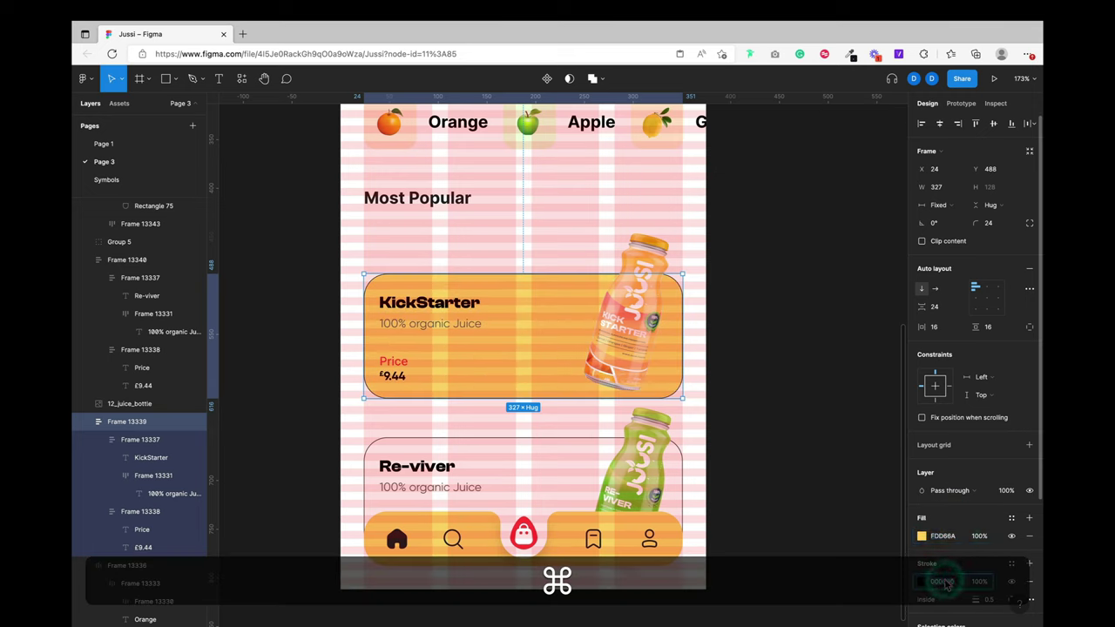
pyautogui.press('super+Return')
# Step: Add a drop shadow with a blur of 12 to the KickStarter card
pyautogui.scroll(-5, 949, 592)
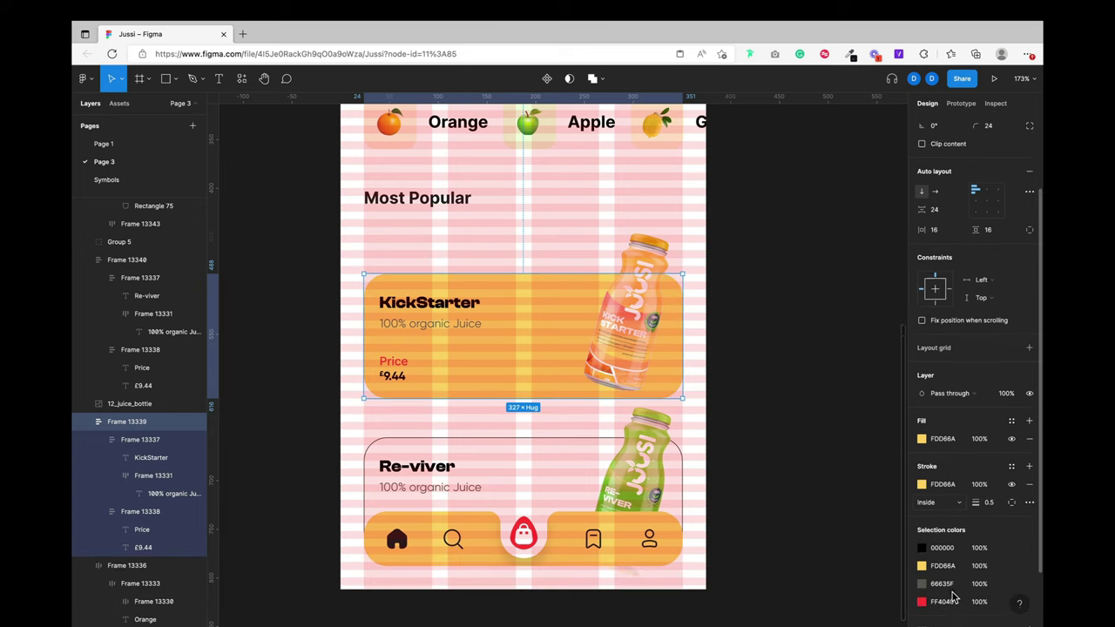
pyautogui.click(928, 559)
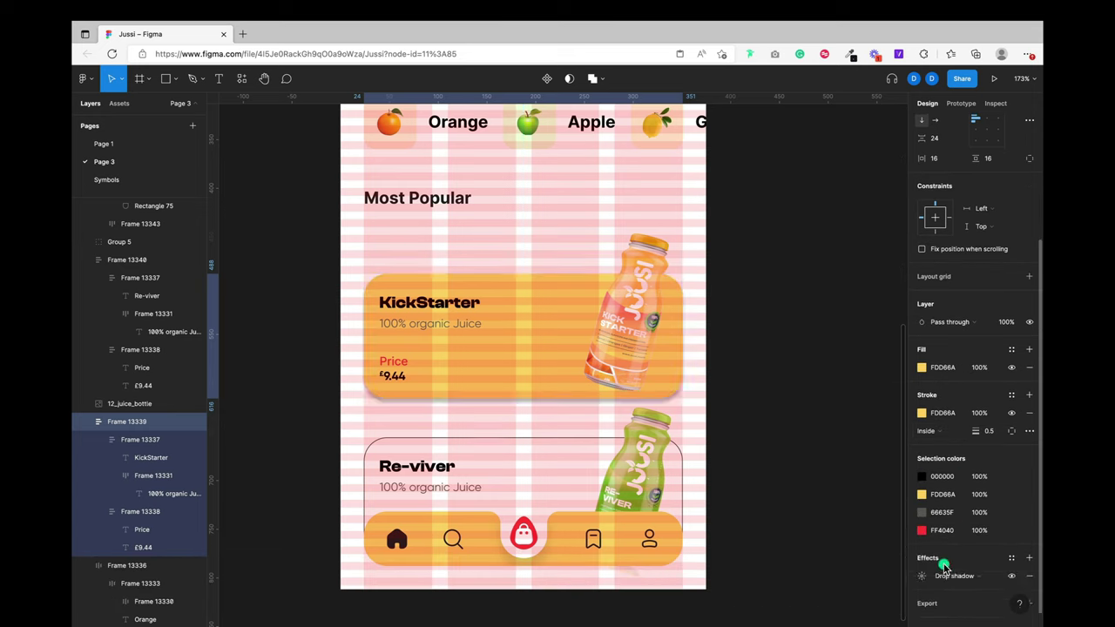
pyautogui.click(921, 576)
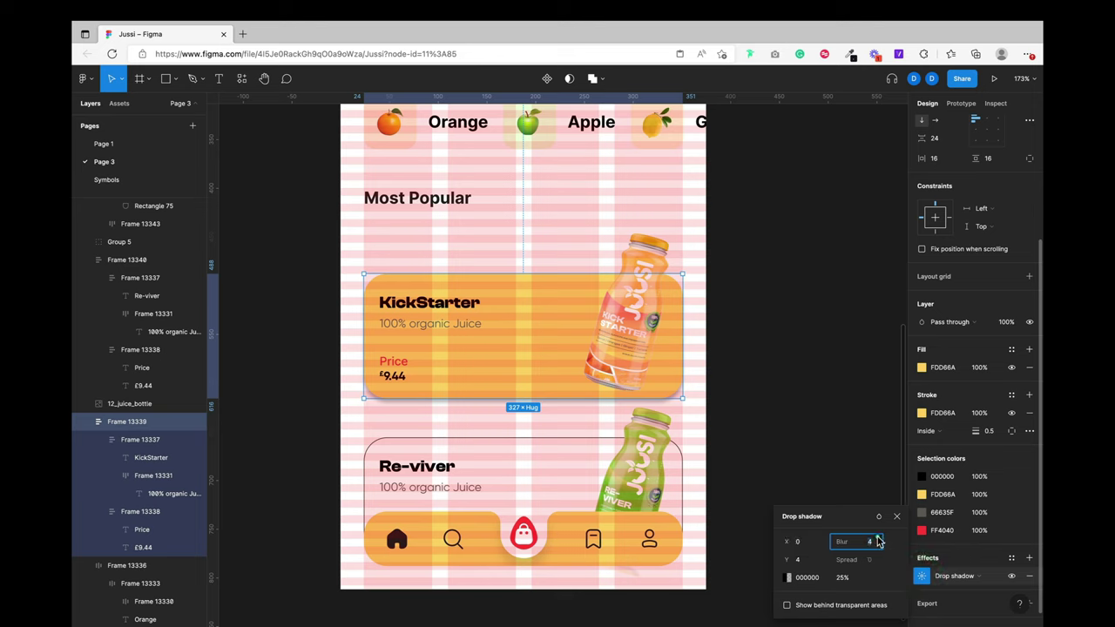
pyautogui.click(868, 542)
pyautogui.write('12')
pyautogui.press('Return')
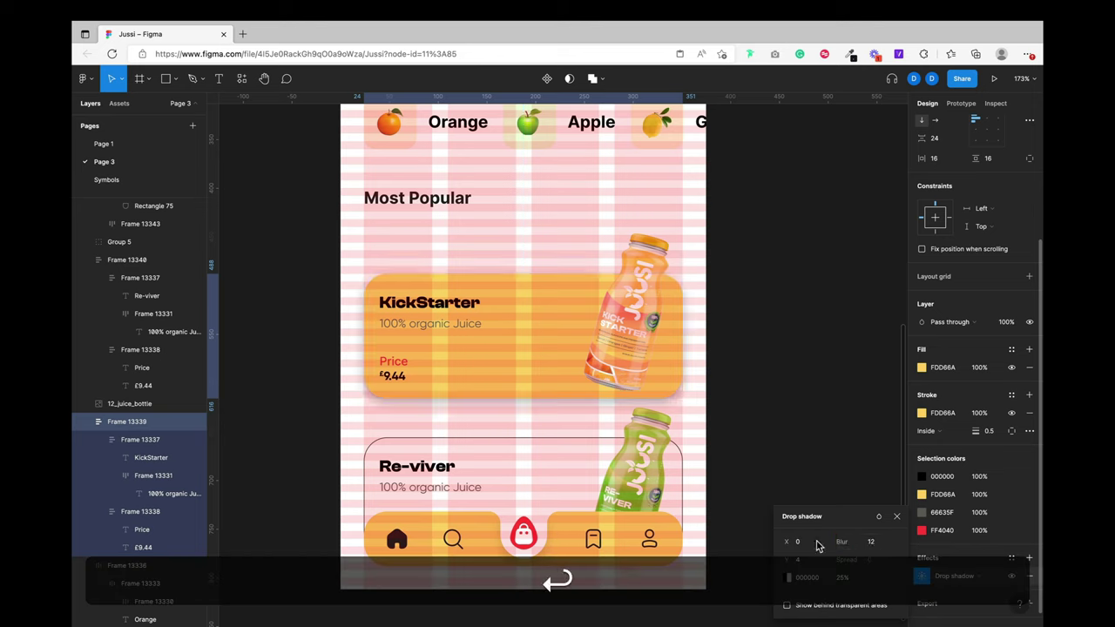
# Step: Toggle Clip content for the KickStarter card and set its drop shadow's Y offset to 12
pyautogui.scroll(3, 954, 241)
pyautogui.click(921, 241)
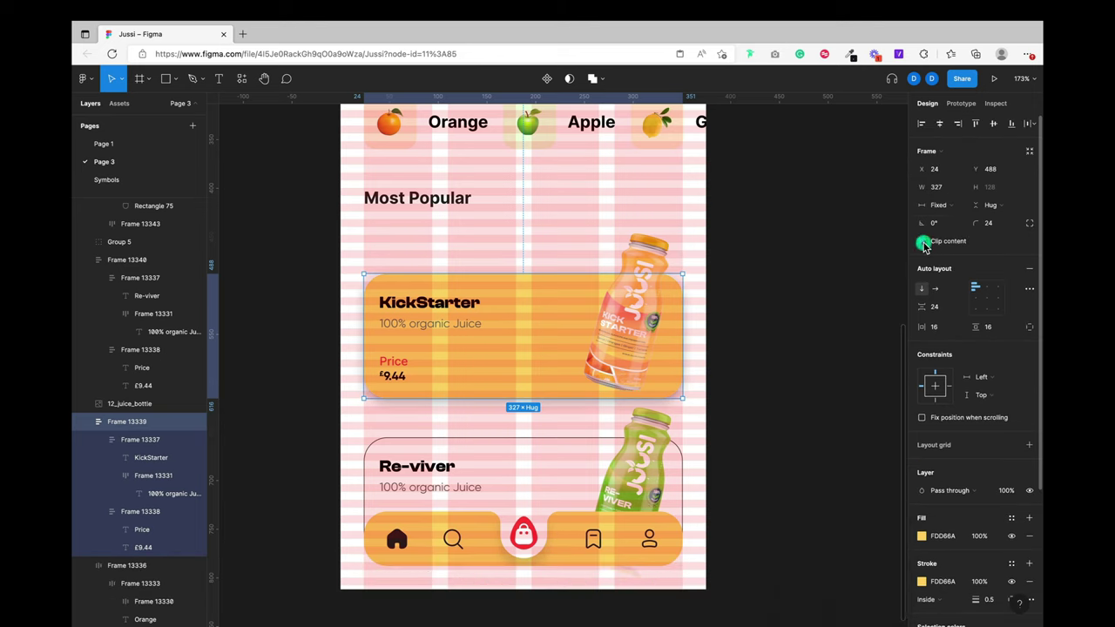
pyautogui.scroll(-3, 949, 521)
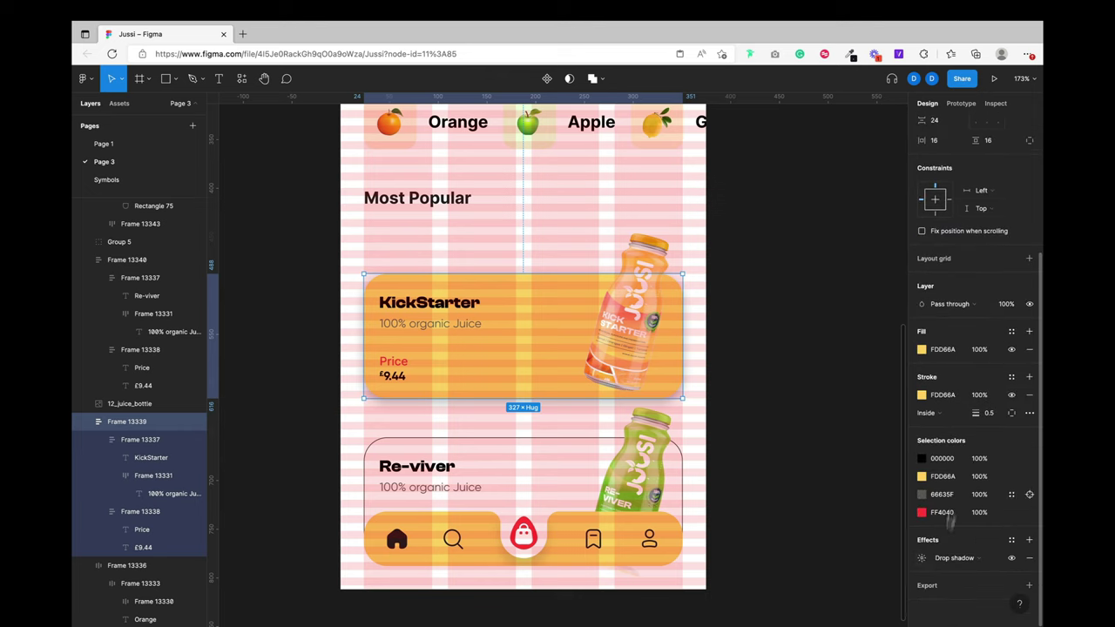
pyautogui.click(923, 557)
pyautogui.click(799, 587)
pyautogui.write('12')
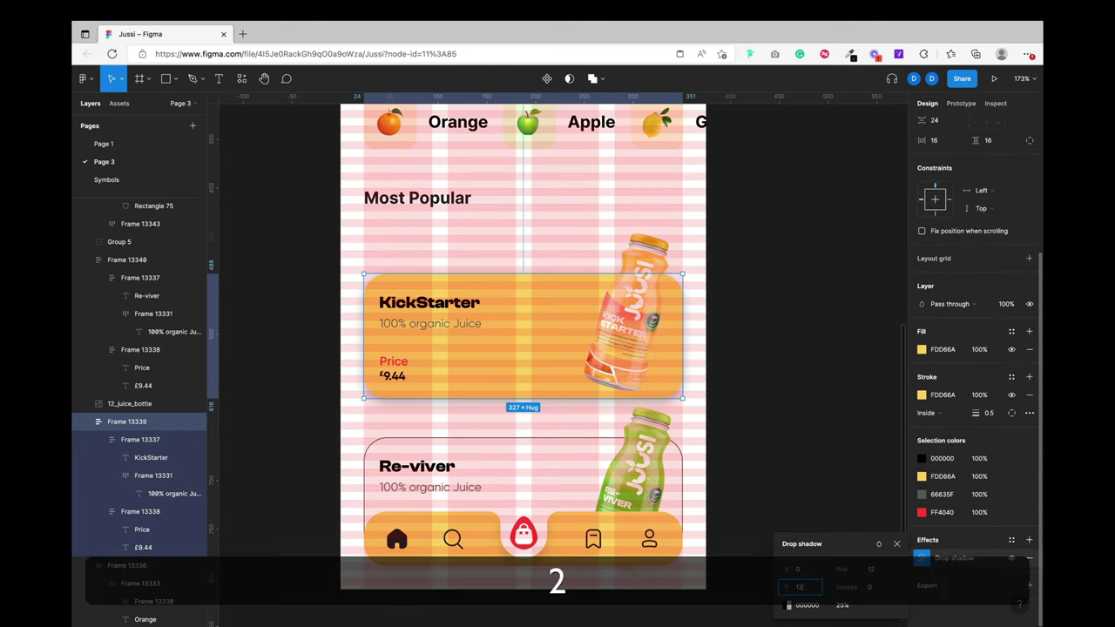
pyautogui.press('Return')
# Step: Set the KickStarter card's shadow colour to FDD66A at 20% opacity
pyautogui.click(806, 605)
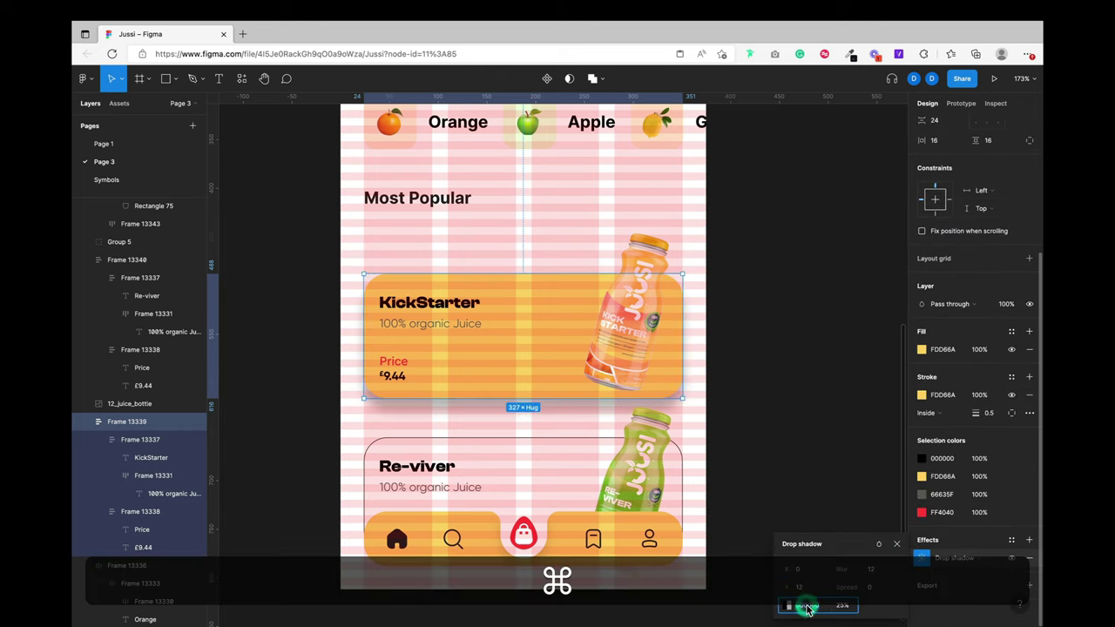
pyautogui.press('super+v')
pyautogui.press('super+Return')
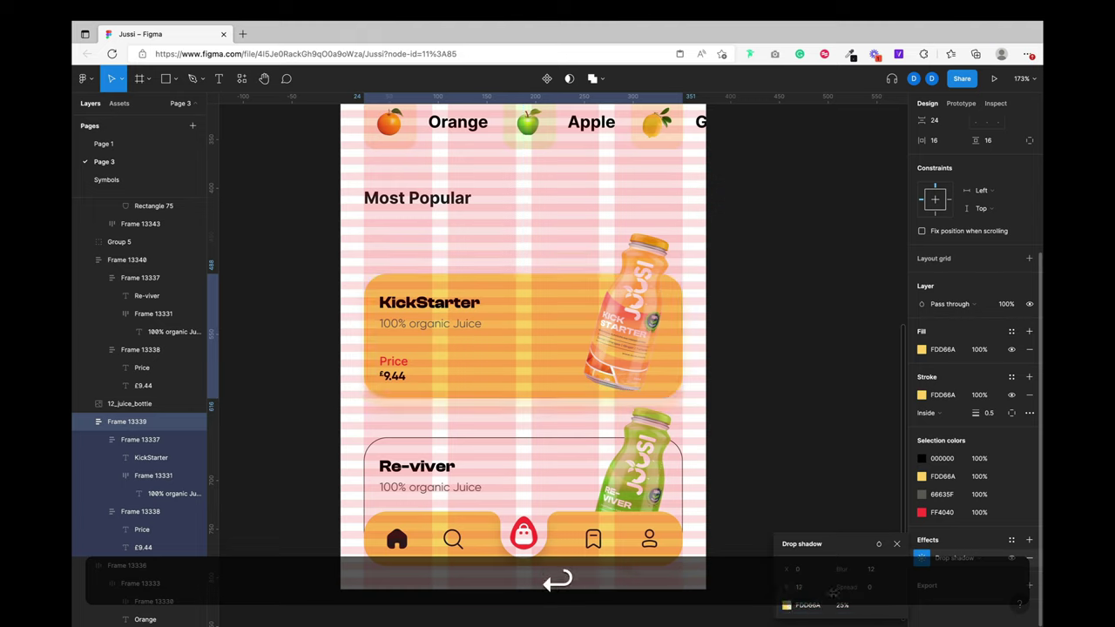
pyautogui.click(841, 605)
pyautogui.write('20')
pyautogui.press('Return')
# Step: Set the KickStarter card's shadow blur to 16 and its Y offset to 8
pyautogui.click(849, 571)
pyautogui.write('1')
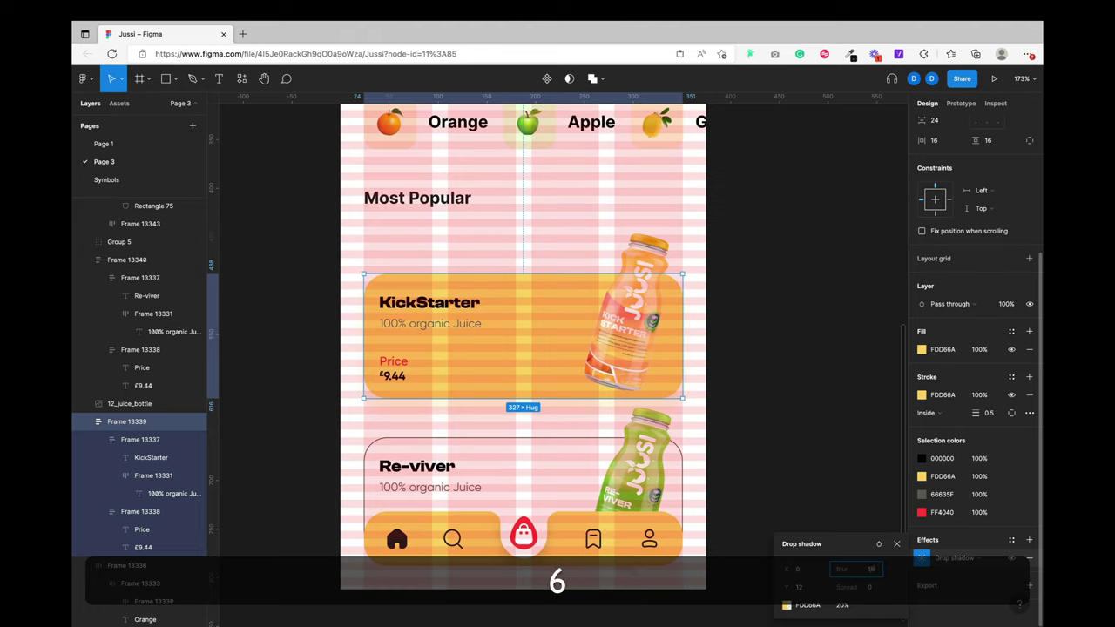
pyautogui.press('Return')
pyautogui.click(800, 590)
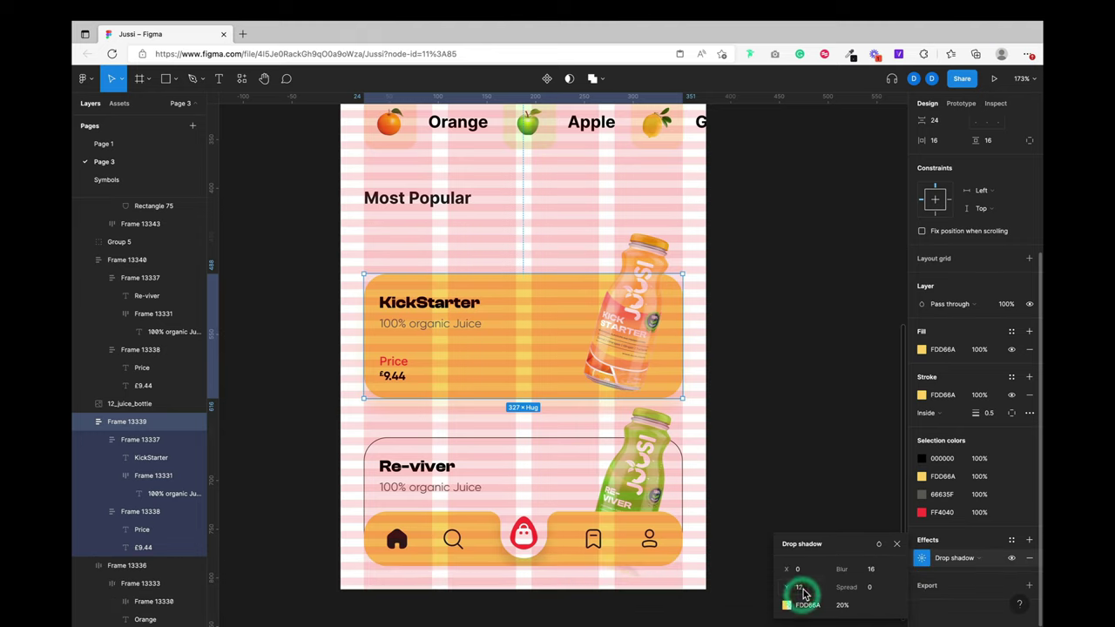
pyautogui.write('8')
pyautogui.press('Return')
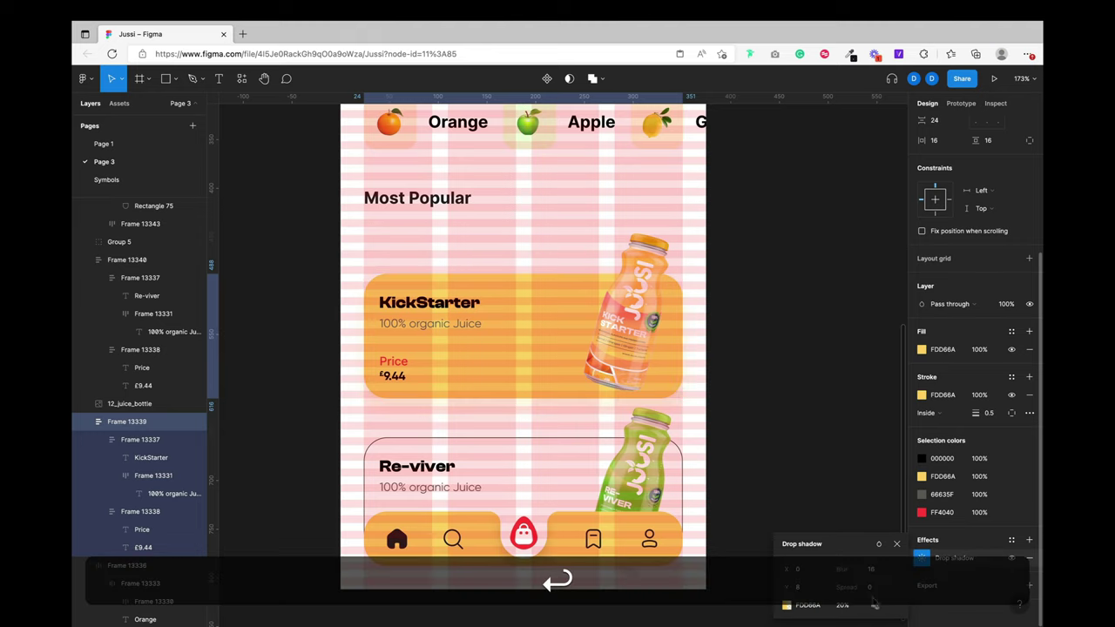
# Step: Set the KickStarter card's shadow spread to -4 and its opacity to 40%
pyautogui.click(871, 589)
pyautogui.write('-')
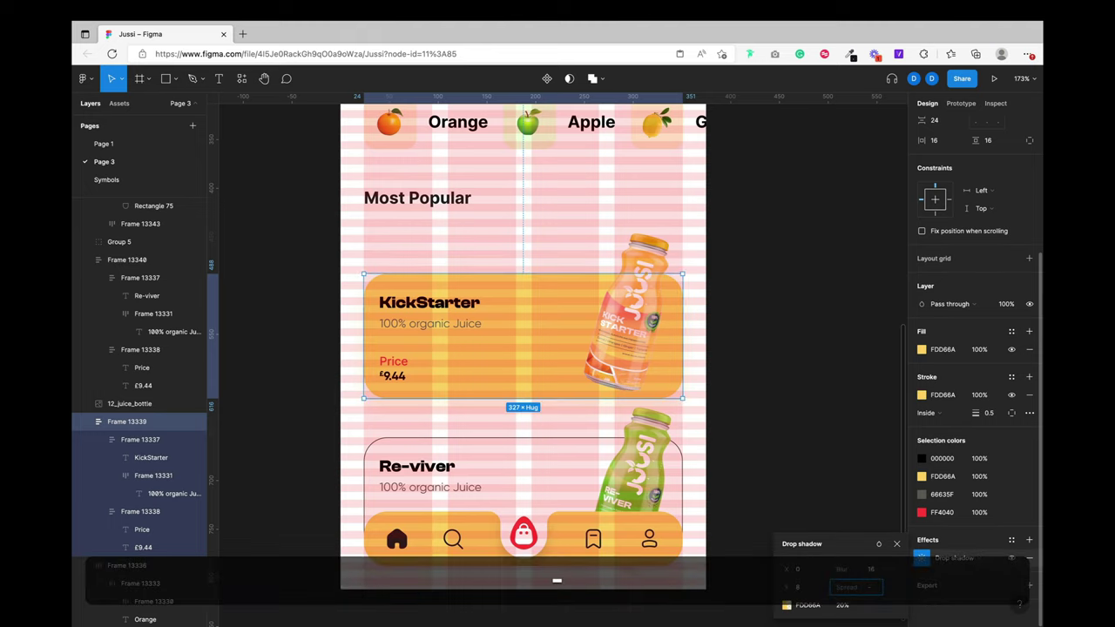
pyautogui.write('4')
pyautogui.press('Return')
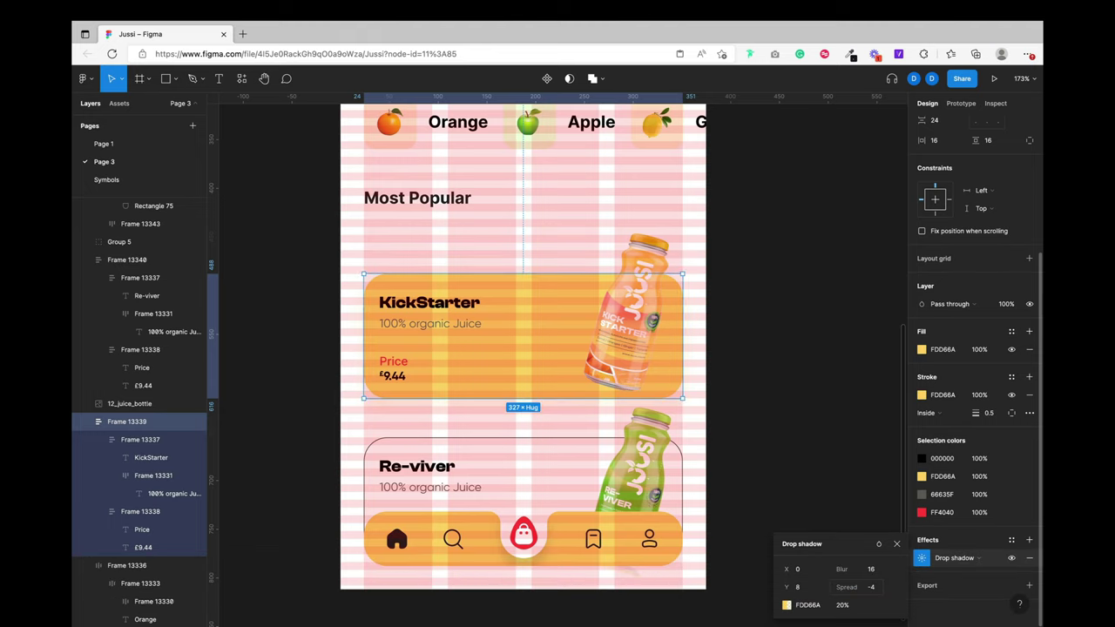
pyautogui.click(850, 609)
pyautogui.write('40')
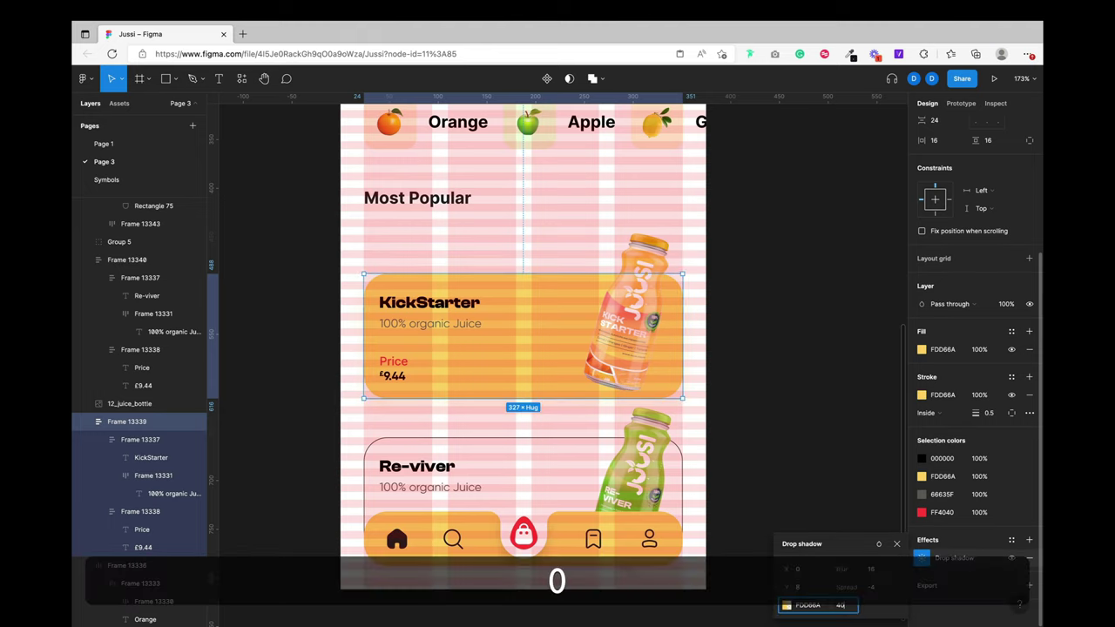
pyautogui.press('Return')
# Step: Set the KickStarter card's drop shadow to a blur of 24, a Y offset of 16 and a spread of -12
pyautogui.click(869, 571)
pyautogui.write('24')
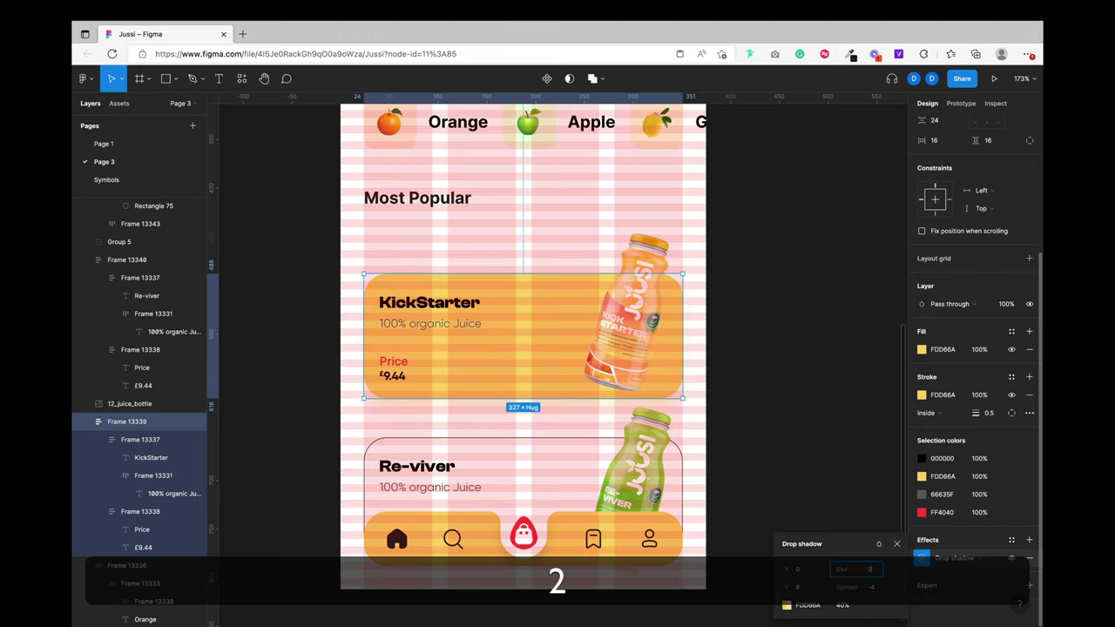
pyautogui.press('Return')
pyautogui.click(799, 588)
pyautogui.write('16')
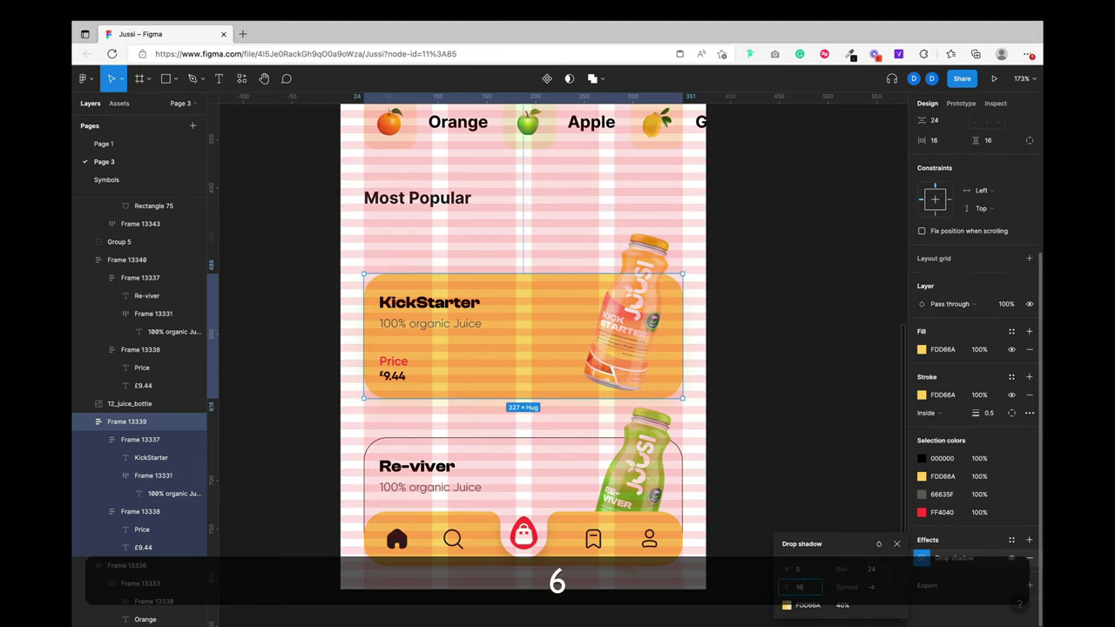
pyautogui.press('Return')
pyautogui.press('Tab')
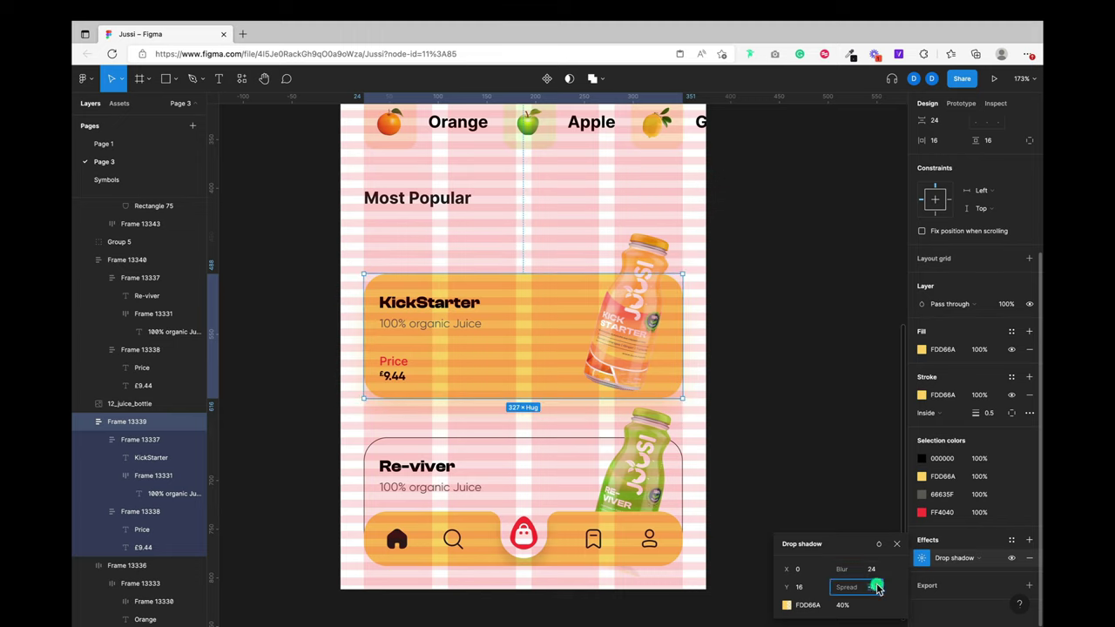
pyautogui.write('-12')
pyautogui.press('Return')
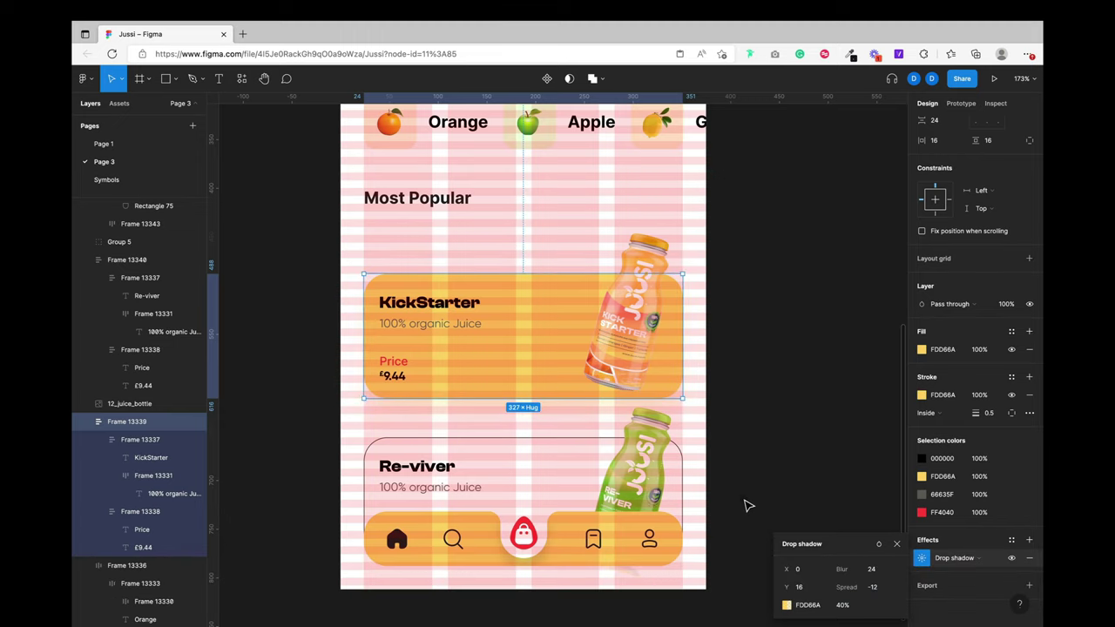
# Step: Darken the KickStarter card's shadow colour by setting its HSB brightness to 88
pyautogui.click(787, 605)
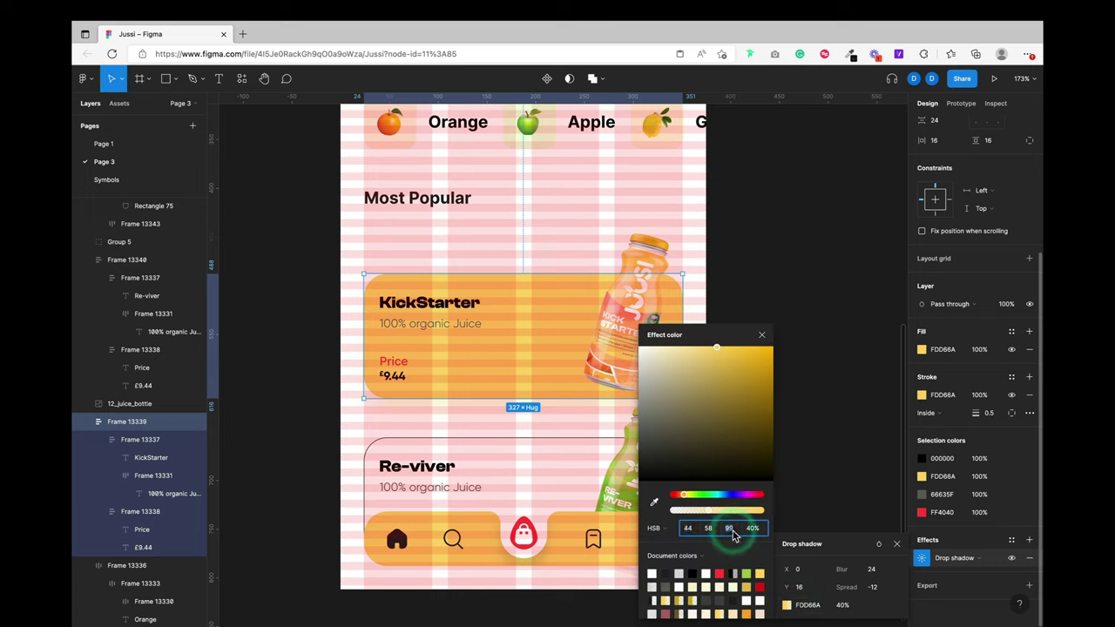
pyautogui.write('88')
pyautogui.press('Return')
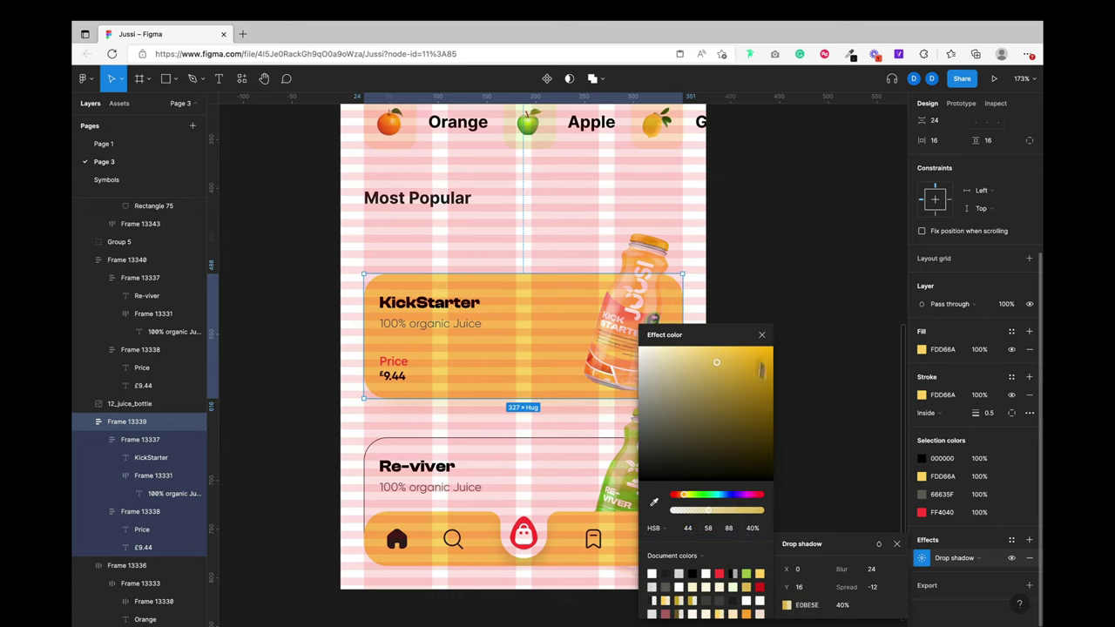
pyautogui.click(762, 336)
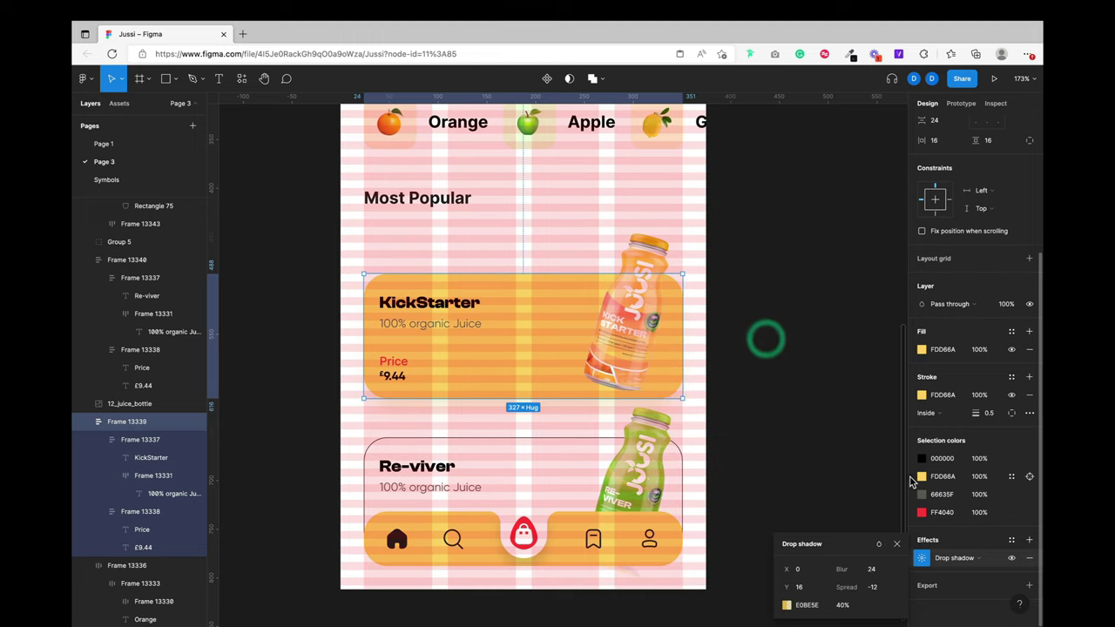
# Step: Change the KickStarter card's fill to FFFFFF and hide its stroke
pyautogui.click(948, 349)
pyautogui.write('FFFFFF')
pyautogui.press('Return')
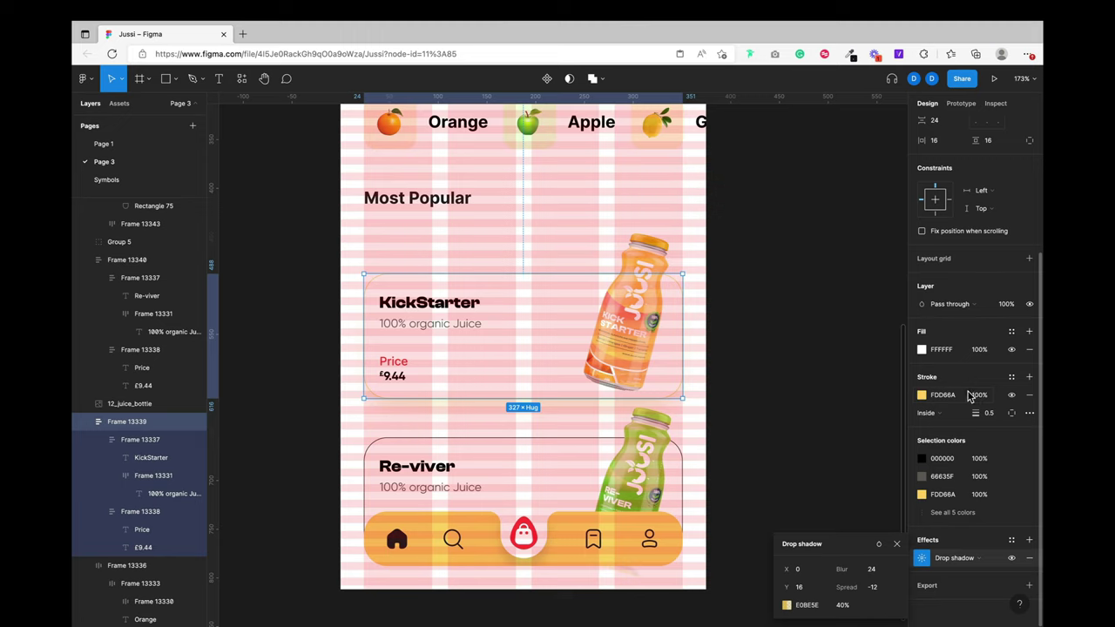
pyautogui.click(1011, 395)
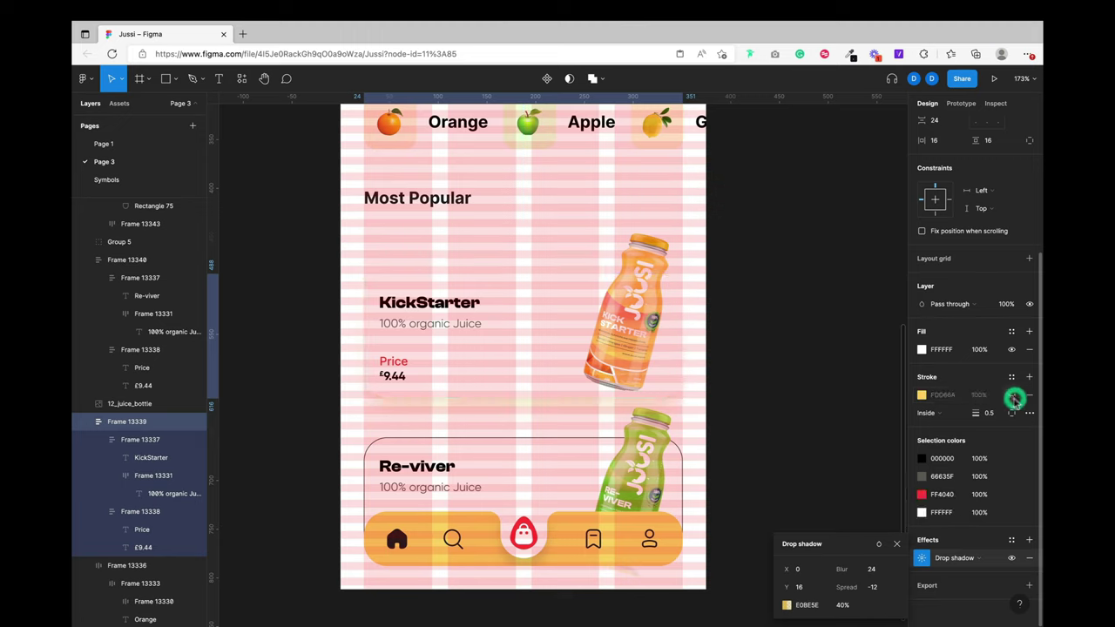
# Step: Copy the white KickStarter card's properties and paste them onto the Re-viver card
pyautogui.press('alt+super+c')
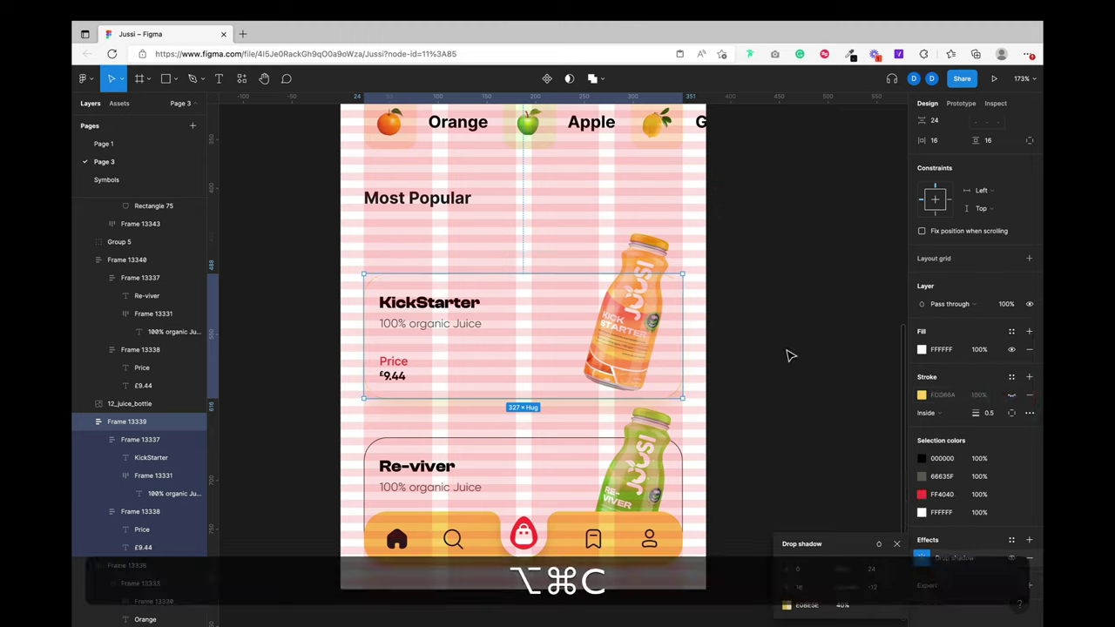
pyautogui.click(587, 448)
pyautogui.press('alt+super+v')
pyautogui.click(787, 416)
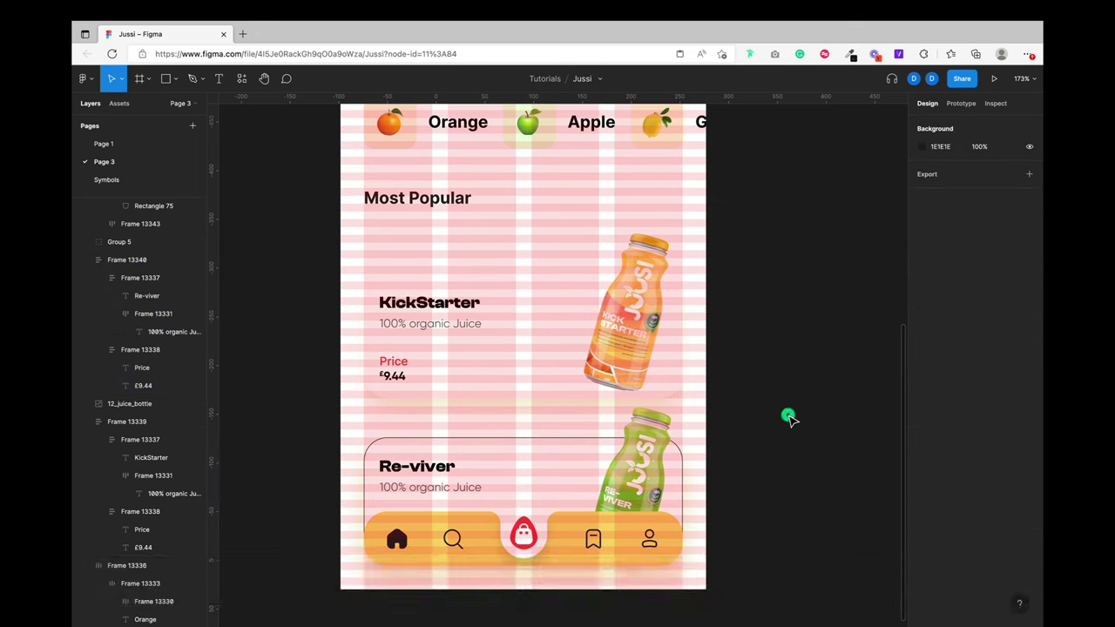
# Step: Hide the layout grids and check the product cards against the rest of the home screen
pyautogui.hotkey('shift', 'g')
pyautogui.scroll(-5, 788, 418)
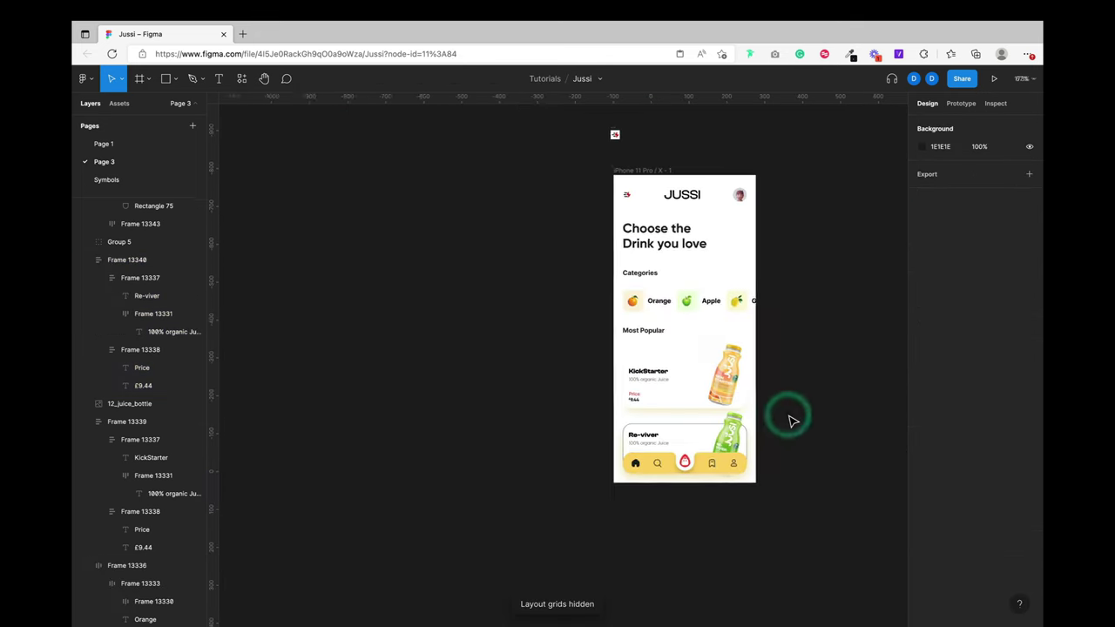
pyautogui.scroll(5, 791, 420)
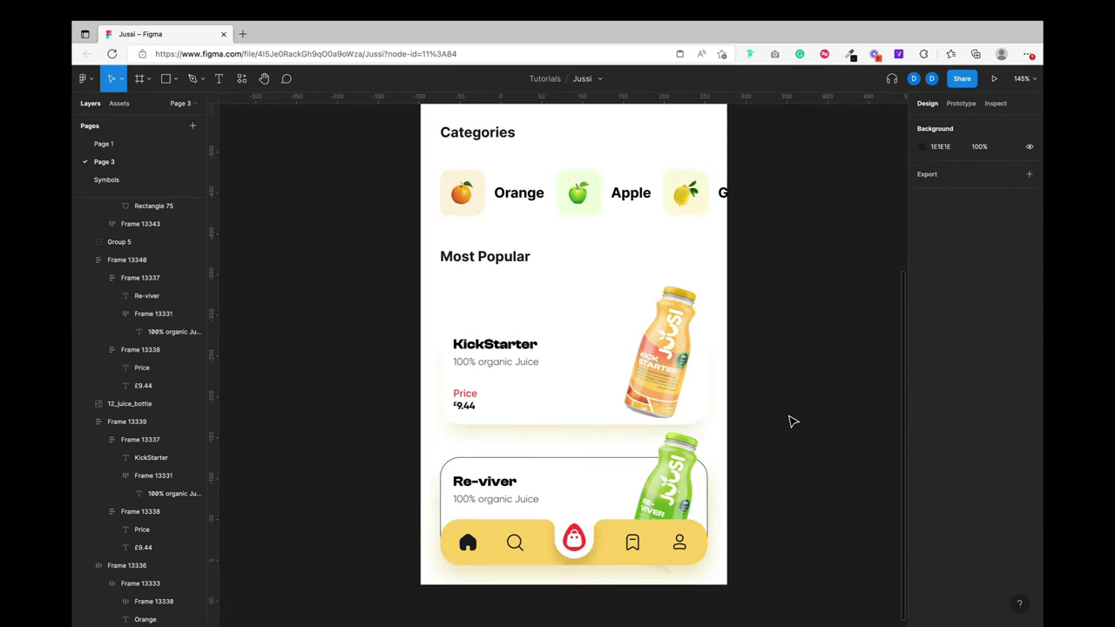
pyautogui.scroll(3, 791, 420)
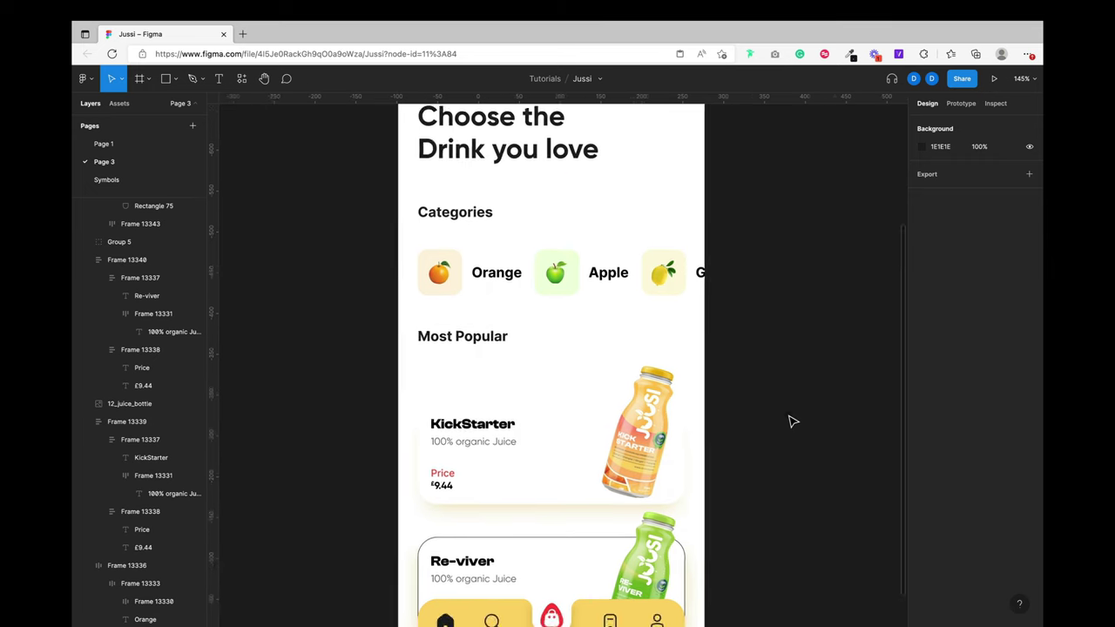
pyautogui.scroll(-3, 777, 386)
pyautogui.click(778, 386)
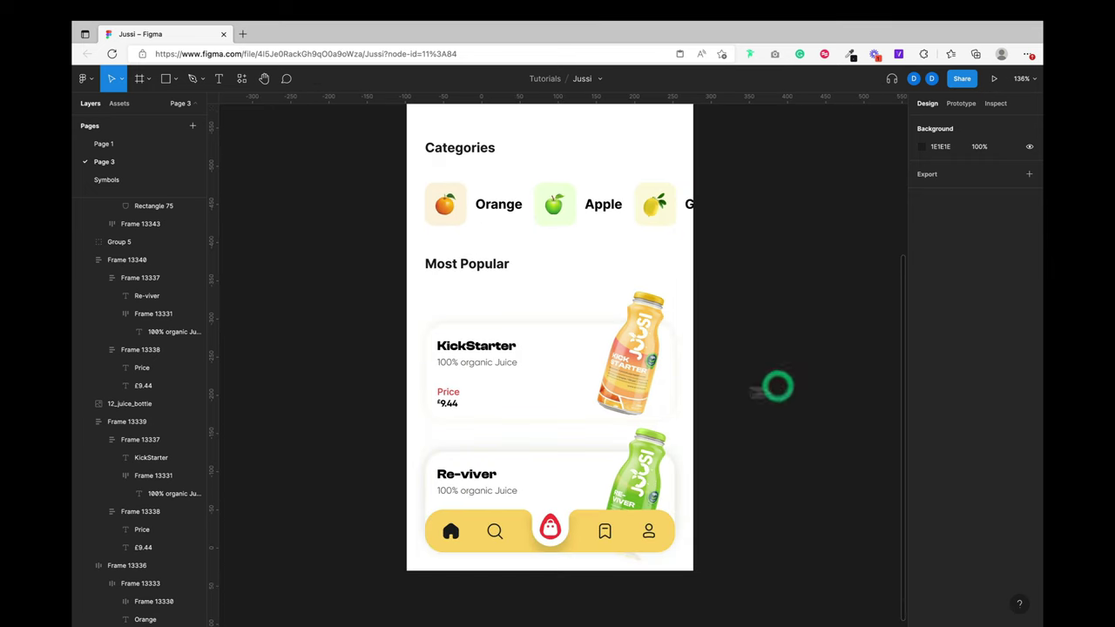
# Step: Set the blur of the KickStarter card's first drop shadow, the one with a Y offset of -4, to 8
pyautogui.keyDown('super'); pyautogui.click(568, 379); pyautogui.keyUp('super')
pyautogui.scroll(-4, 976, 418)
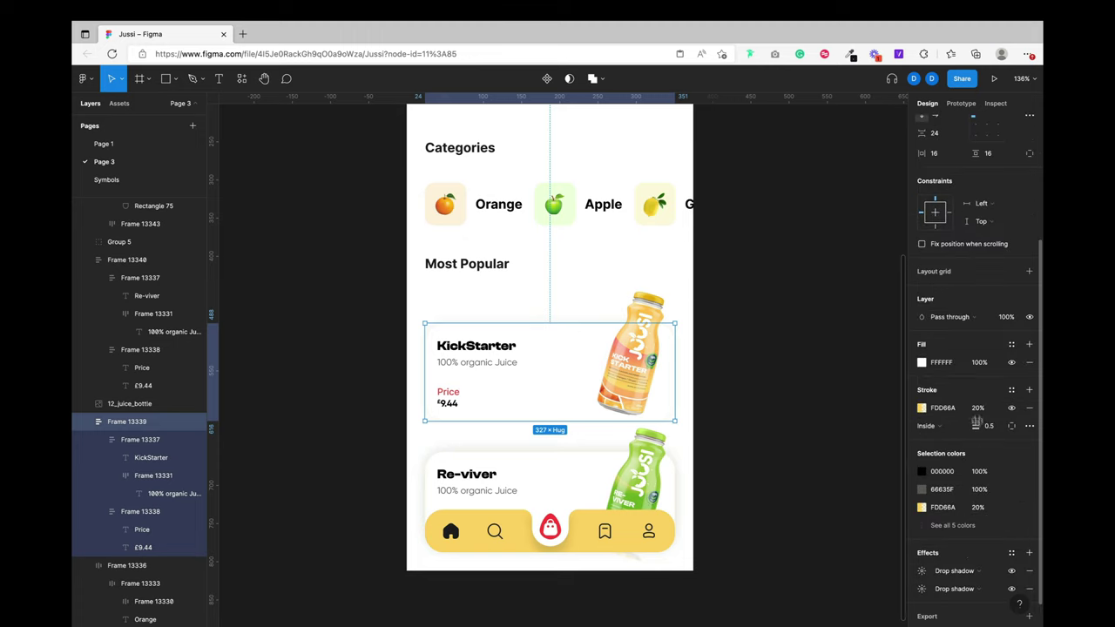
pyautogui.scroll(-1, 965, 550)
pyautogui.click(921, 540)
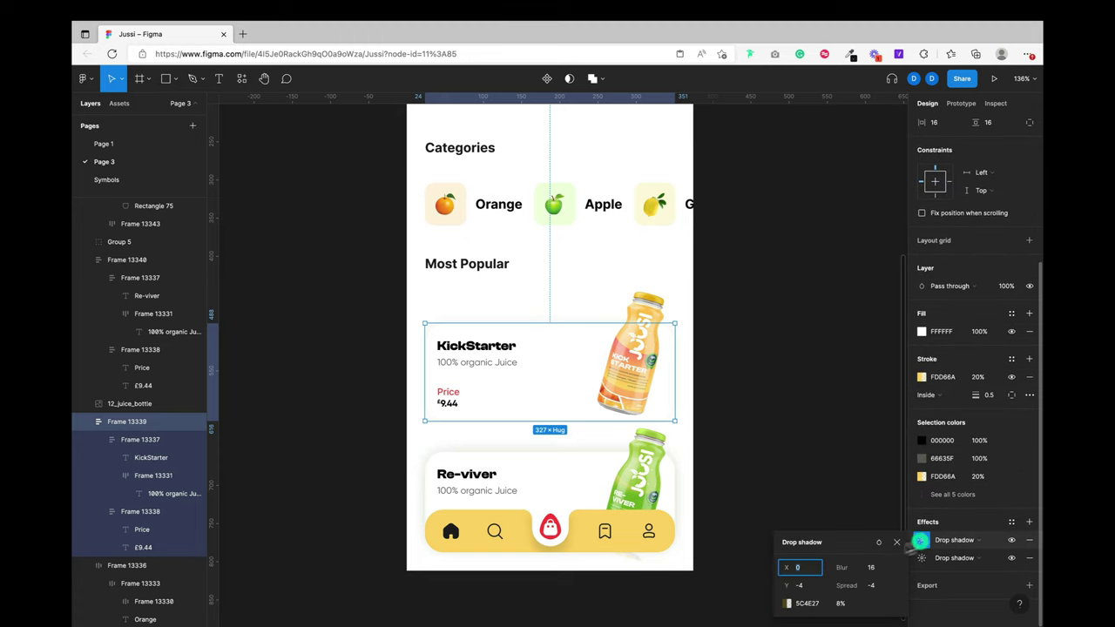
pyautogui.click(871, 568)
pyautogui.write('8')
pyautogui.press('Return')
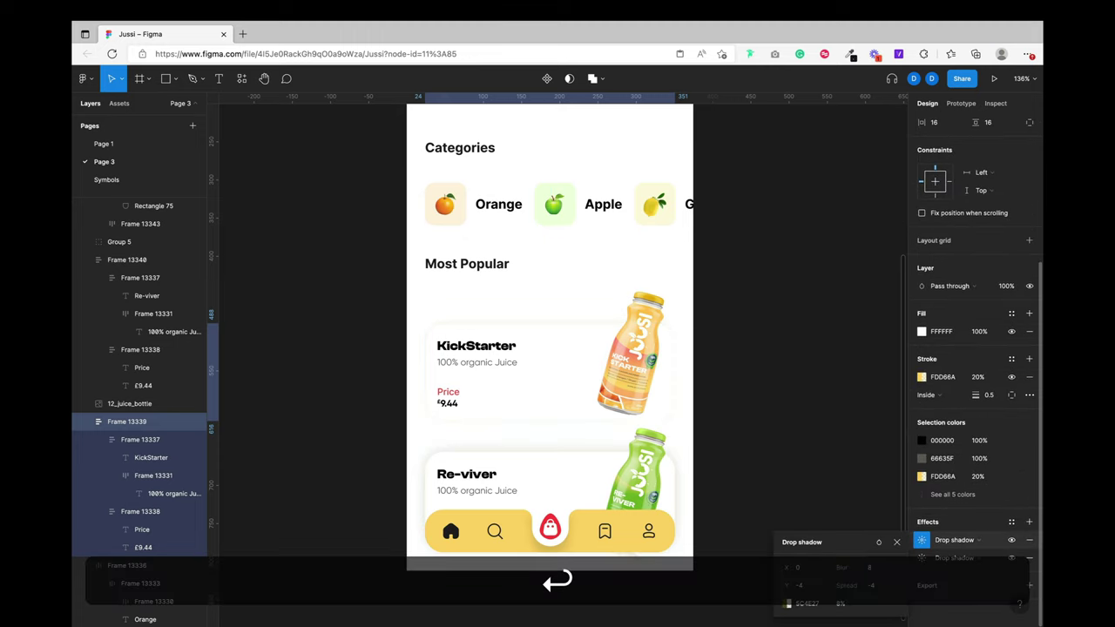
pyautogui.click(803, 425)
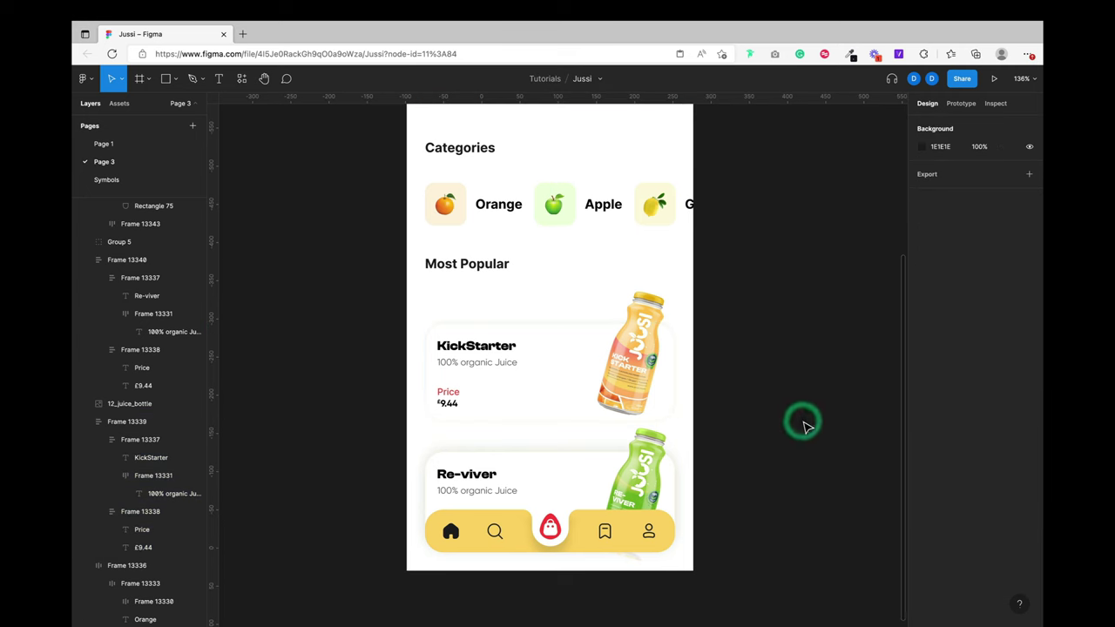
# Step: Apply the KickStarter card's updated stroke and shadow properties to the Re-viver card
pyautogui.scroll(-2, 803, 425)
pyautogui.click(572, 341)
pyautogui.press('alt+super+c')
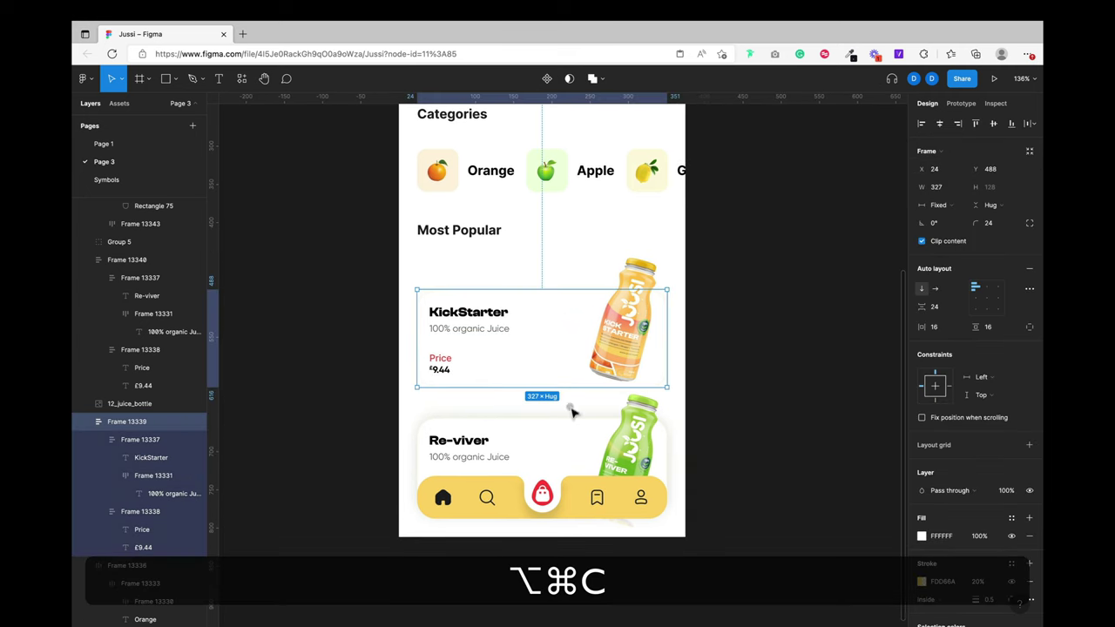
pyautogui.click(567, 435)
pyautogui.press('alt+super+v')
pyautogui.click(714, 421)
pyautogui.scroll(-2, 711, 425)
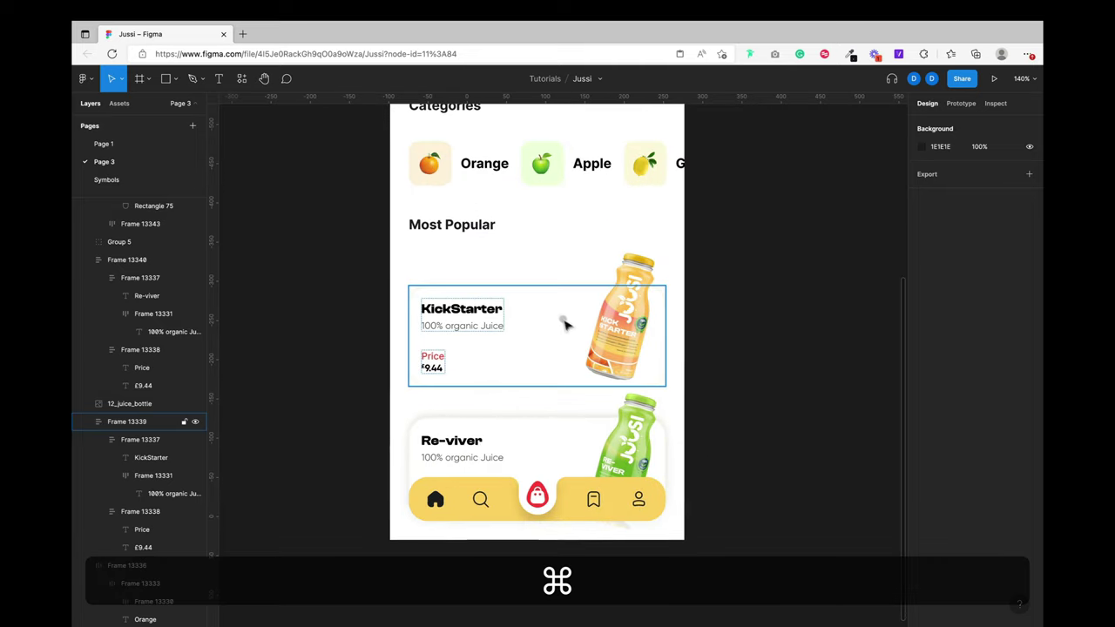
# Step: Try again to match the Re-viver card's styling to the KickStarter card by copying and pasting its properties
pyautogui.click(562, 321)
pyautogui.press('alt+super+c')
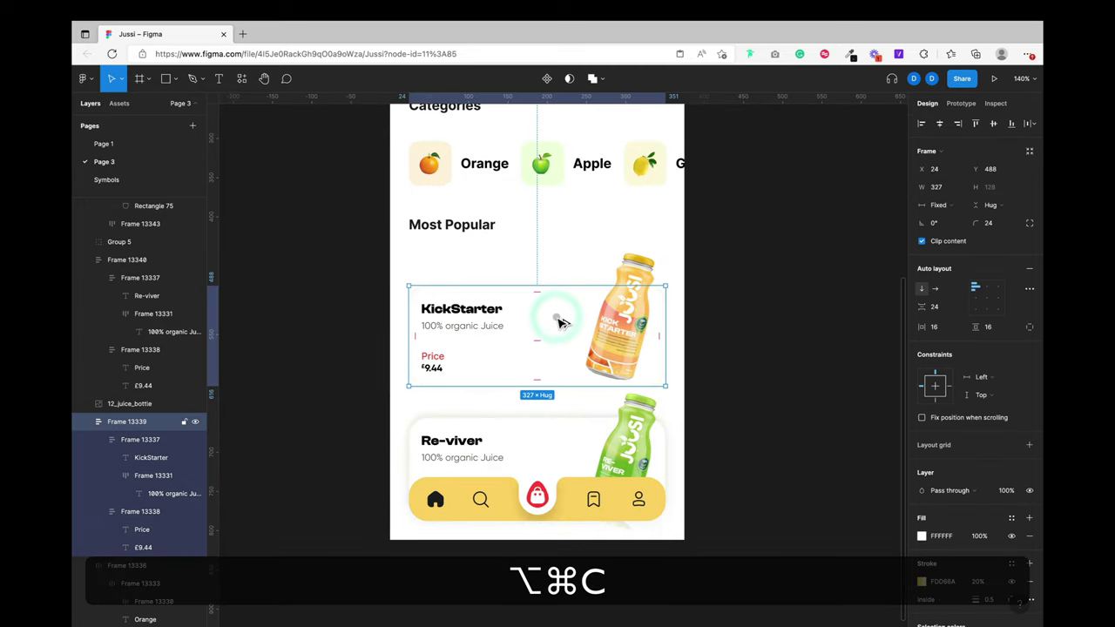
pyautogui.click(562, 432)
pyautogui.press('alt+super+v')
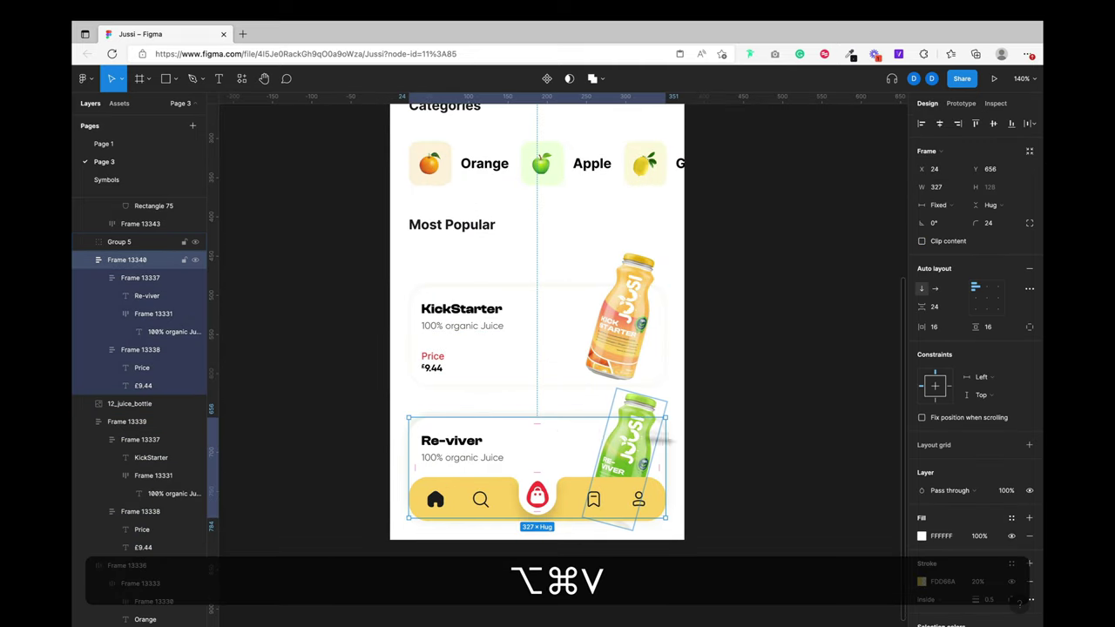
pyautogui.click(566, 341)
pyautogui.press('super+c')
pyautogui.press('super+c')
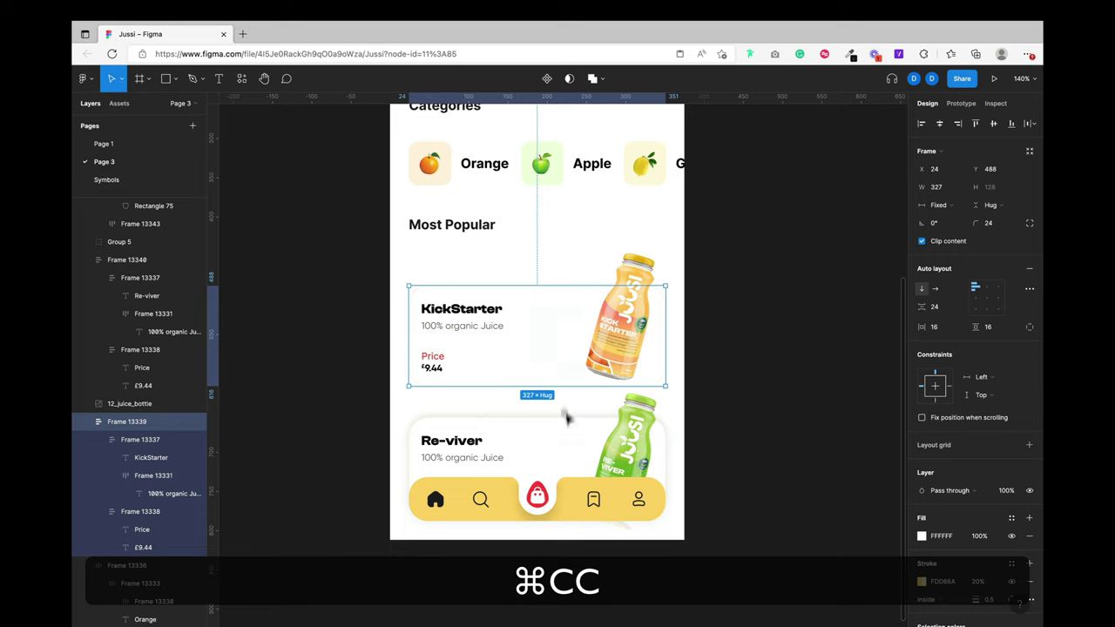
pyautogui.click(563, 437)
pyautogui.click(703, 369)
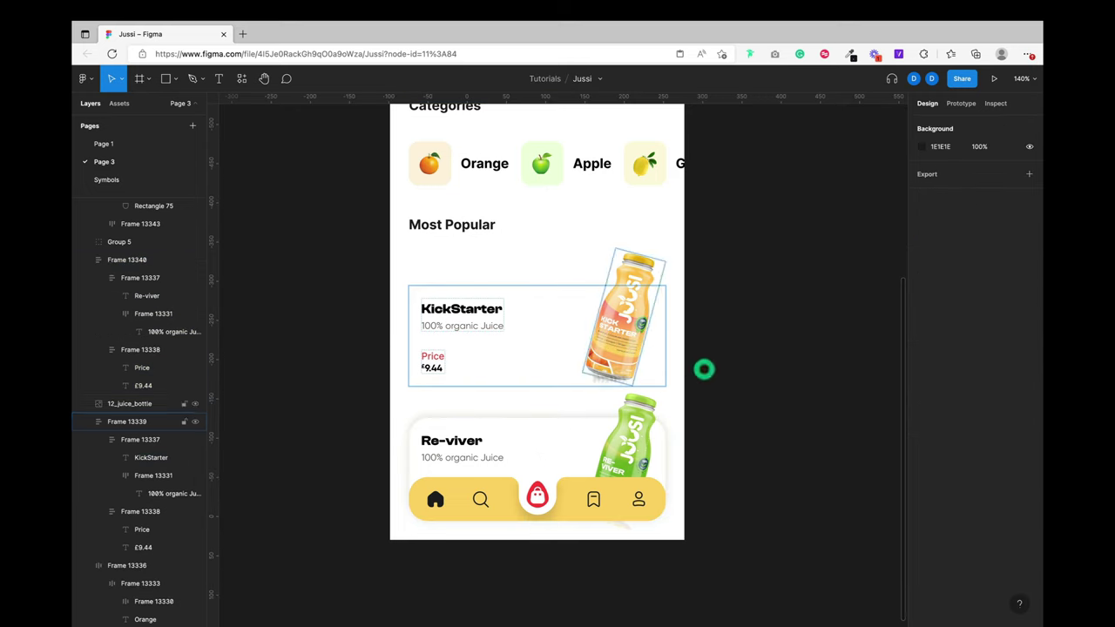
# Step: Remove the first of the KickStarter card's two drop shadows
pyautogui.click(635, 363)
pyautogui.click(560, 360)
pyautogui.scroll(-3, 967, 531)
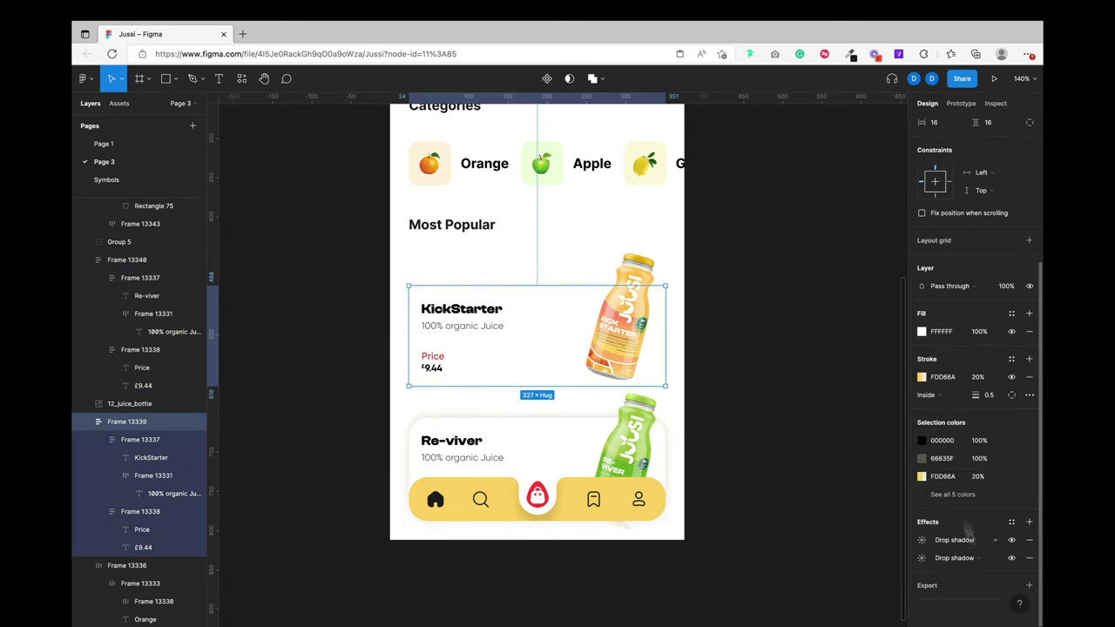
pyautogui.click(919, 541)
pyautogui.click(1028, 540)
pyautogui.click(801, 525)
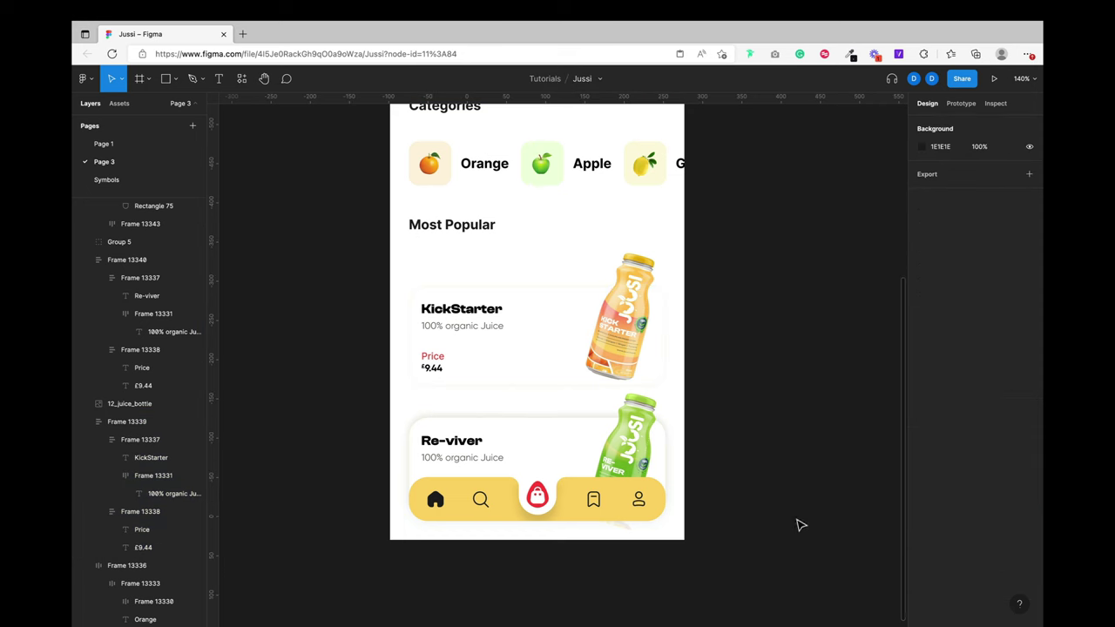
# Step: Set the opacity of the KickStarter card's FDD66A stroke to 40%
pyautogui.scroll(1, 797, 521)
pyautogui.click(588, 394)
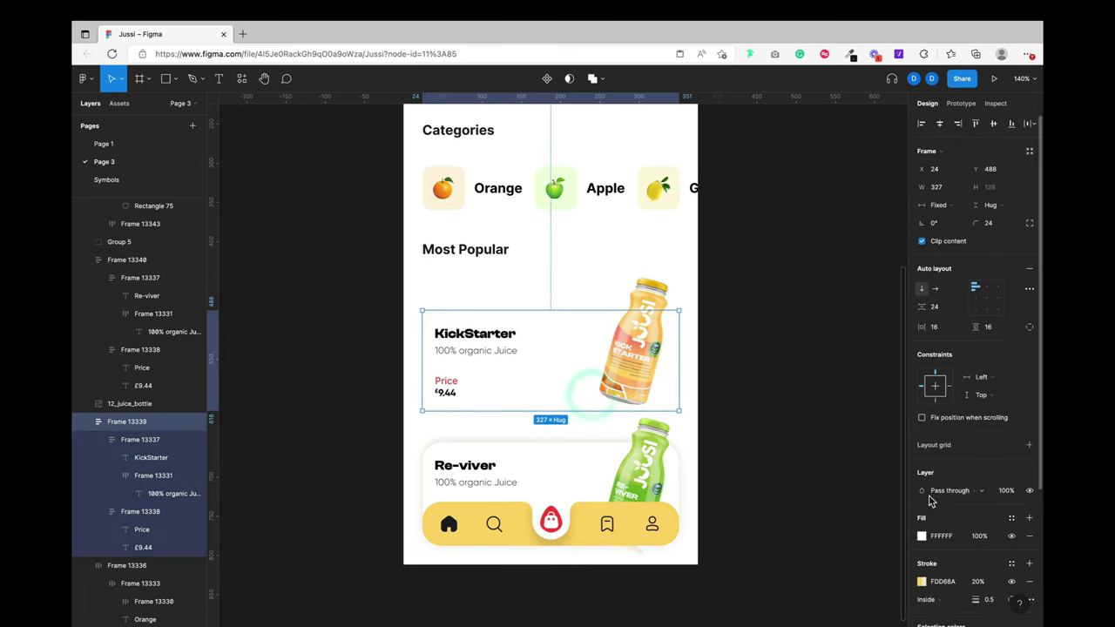
pyautogui.scroll(-2, 949, 514)
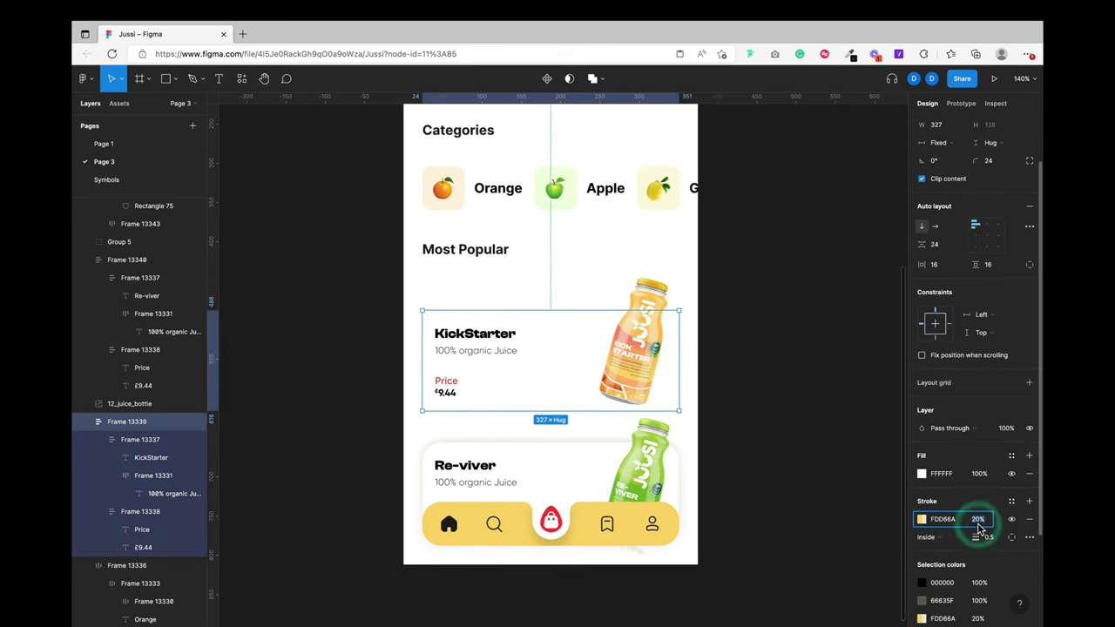
pyautogui.write('4')
pyautogui.press('Return')
pyautogui.click(781, 523)
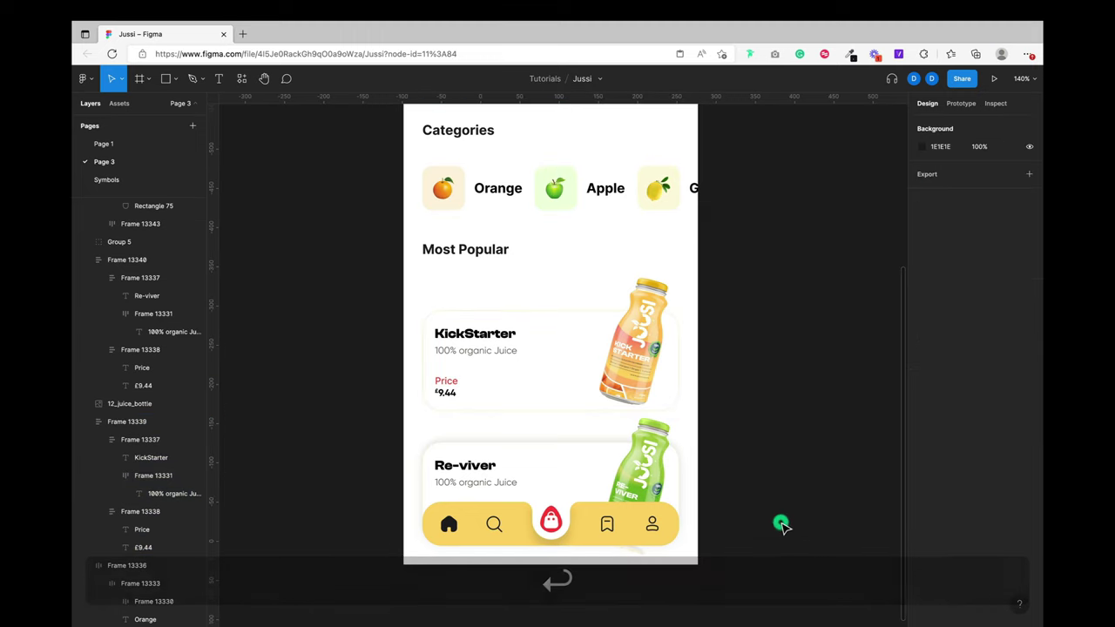
# Step: Darken the KickStarter card's stroke colour by setting its HSB brightness to 88
pyautogui.click(562, 401)
pyautogui.click(922, 479)
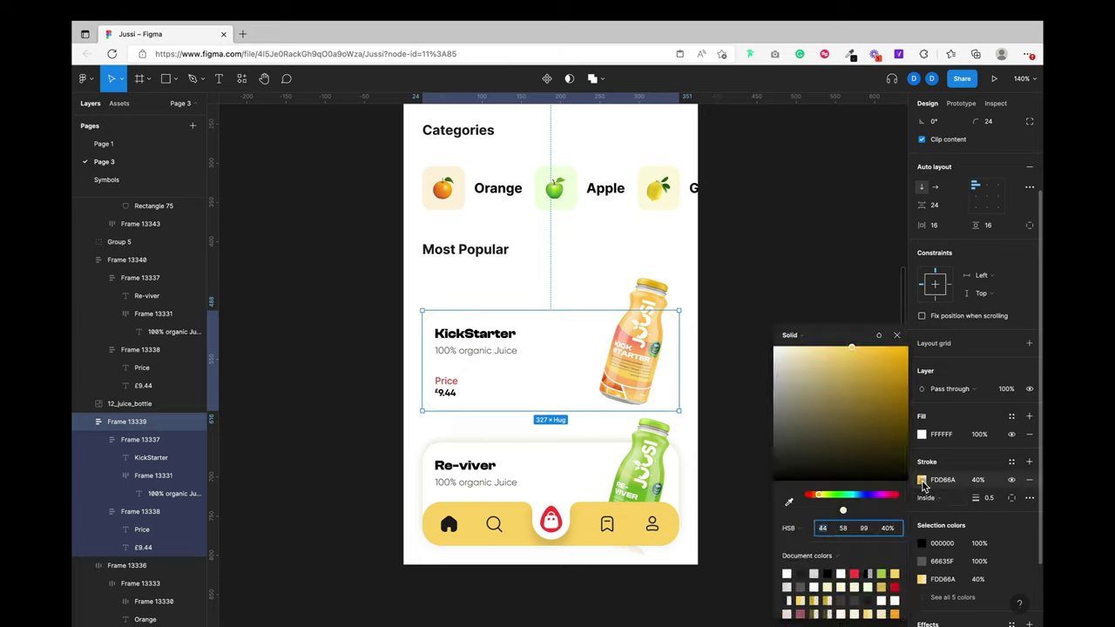
pyautogui.click(869, 531)
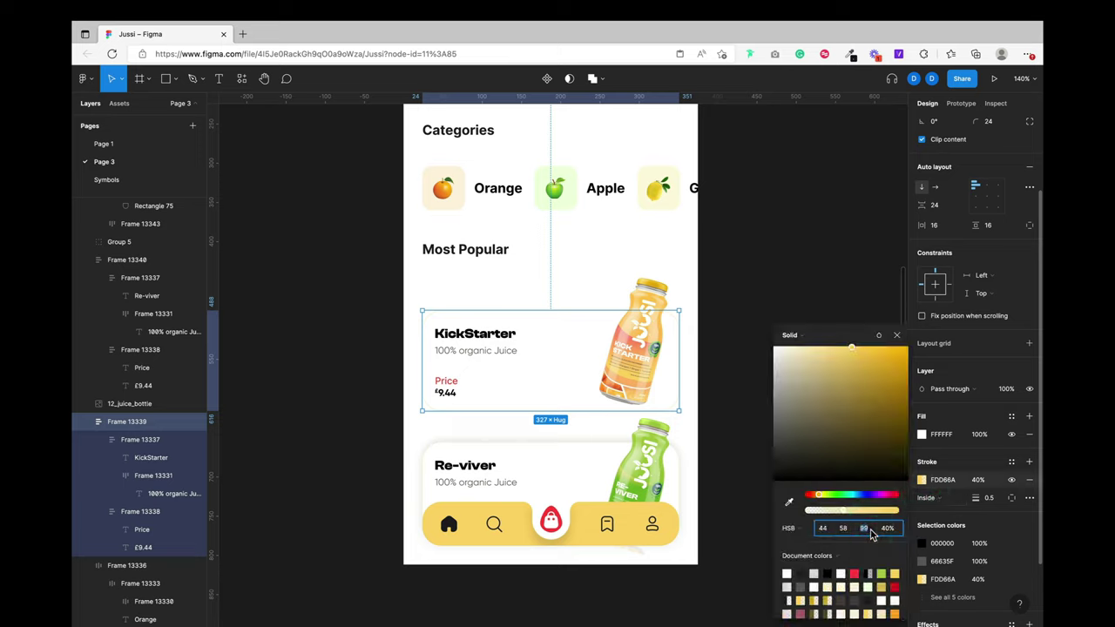
pyautogui.write('88')
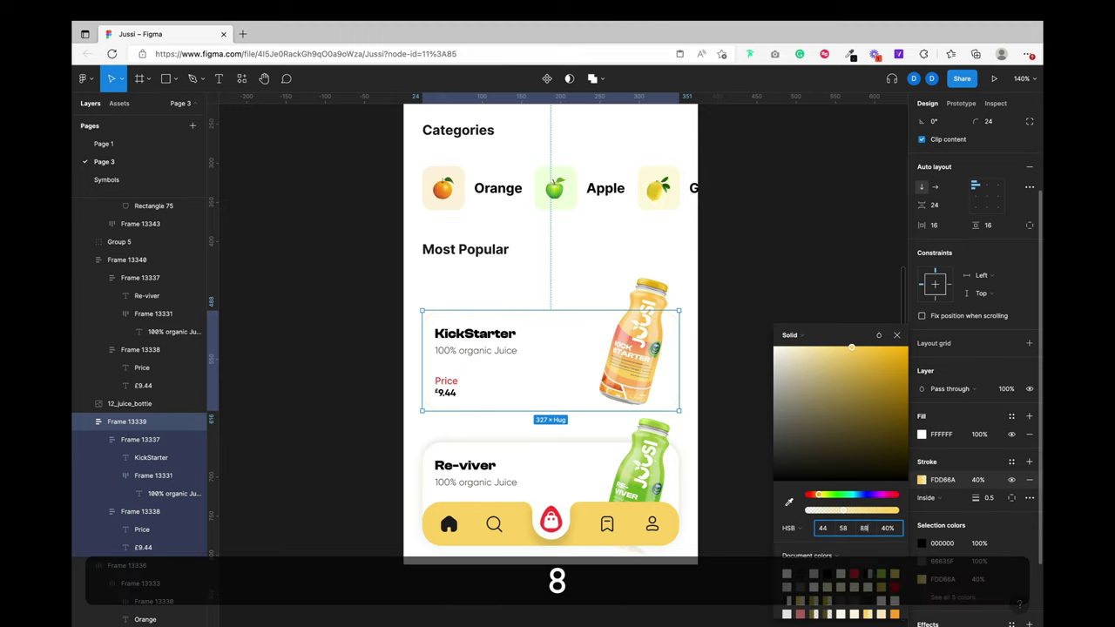
pyautogui.press('Return')
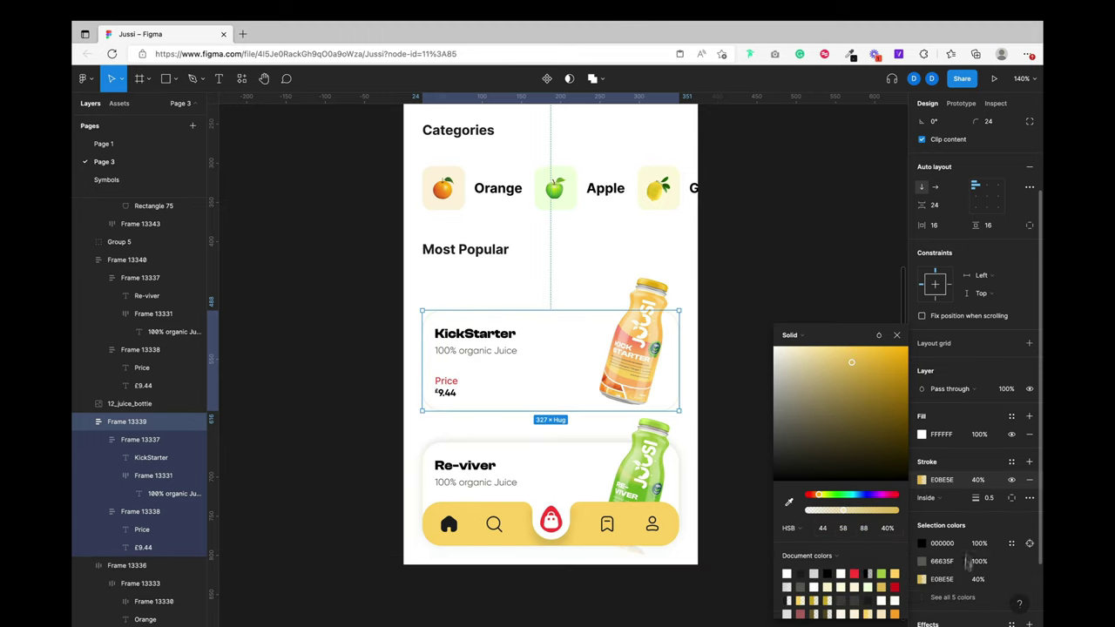
# Step: Recolour the KickStarter card's drop shadow to bright amber FFBB00
pyautogui.scroll(-3, 967, 522)
pyautogui.click(923, 559)
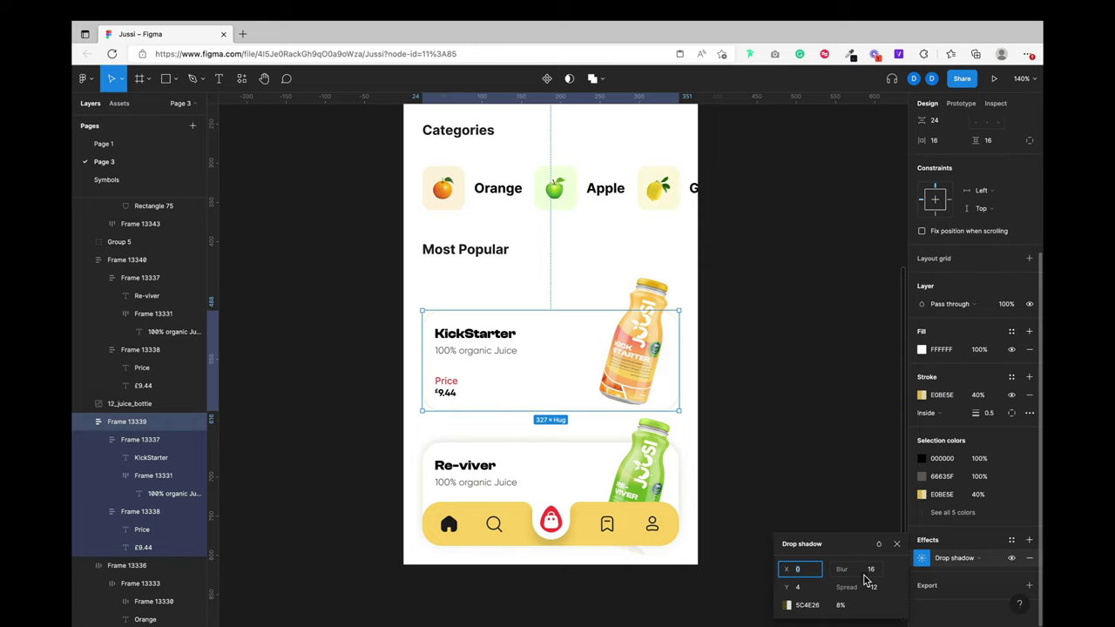
pyautogui.click(788, 605)
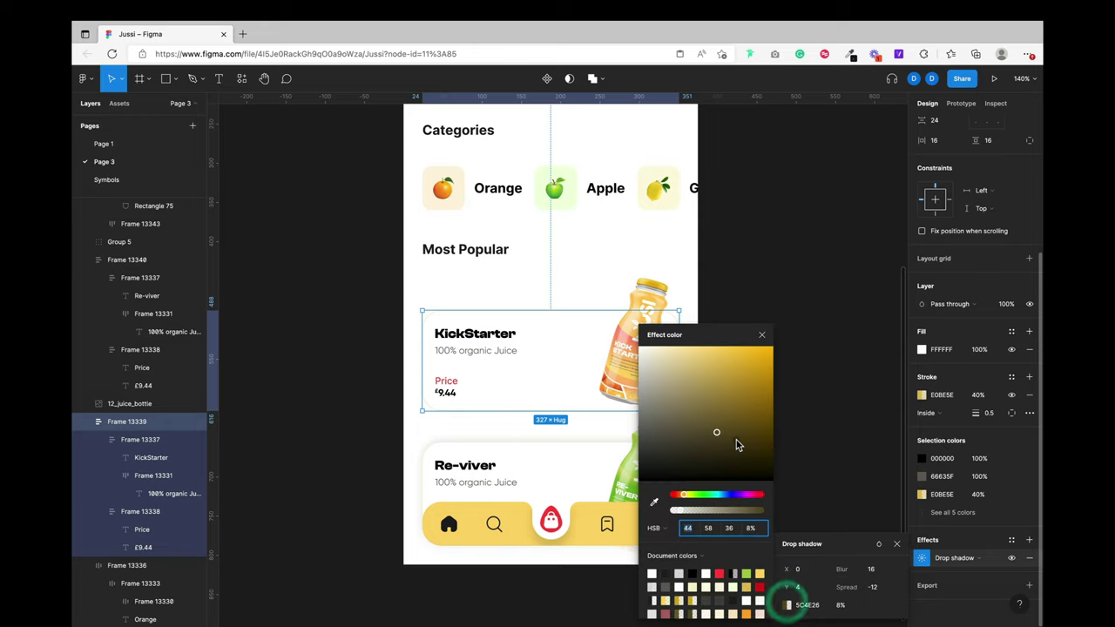
pyautogui.moveTo(716, 433); pyautogui.dragTo(739, 406)
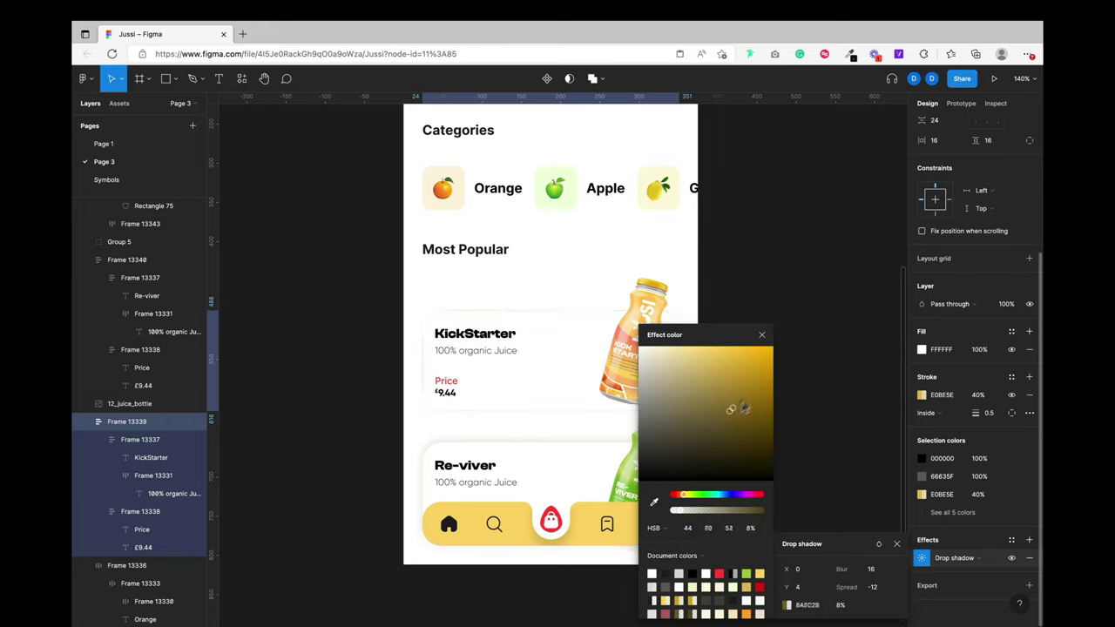
pyautogui.click(772, 348)
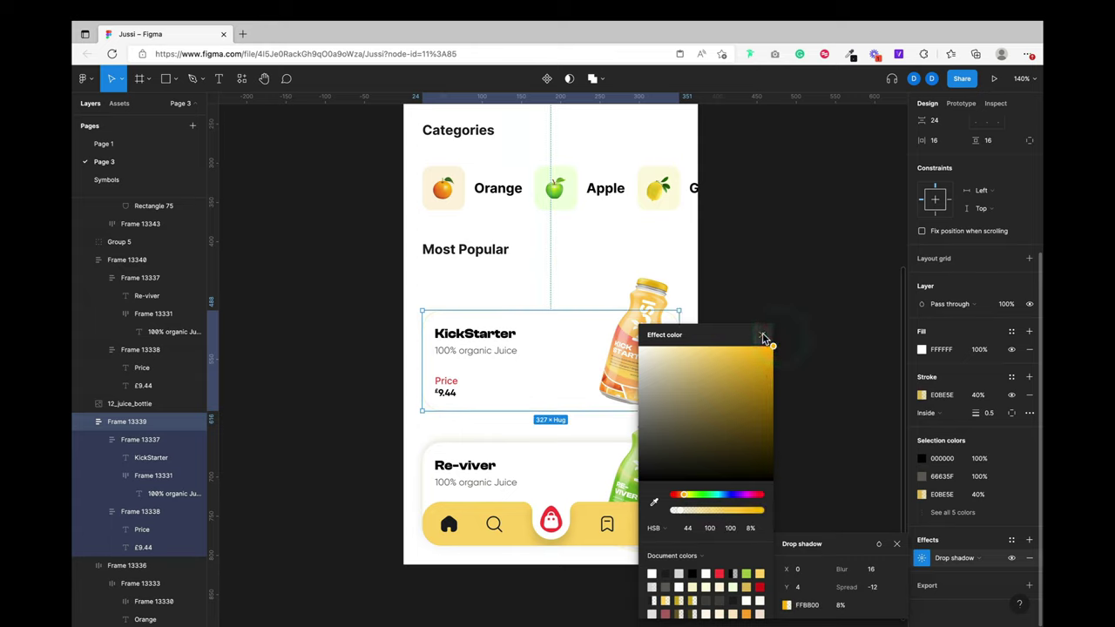
pyautogui.click(761, 335)
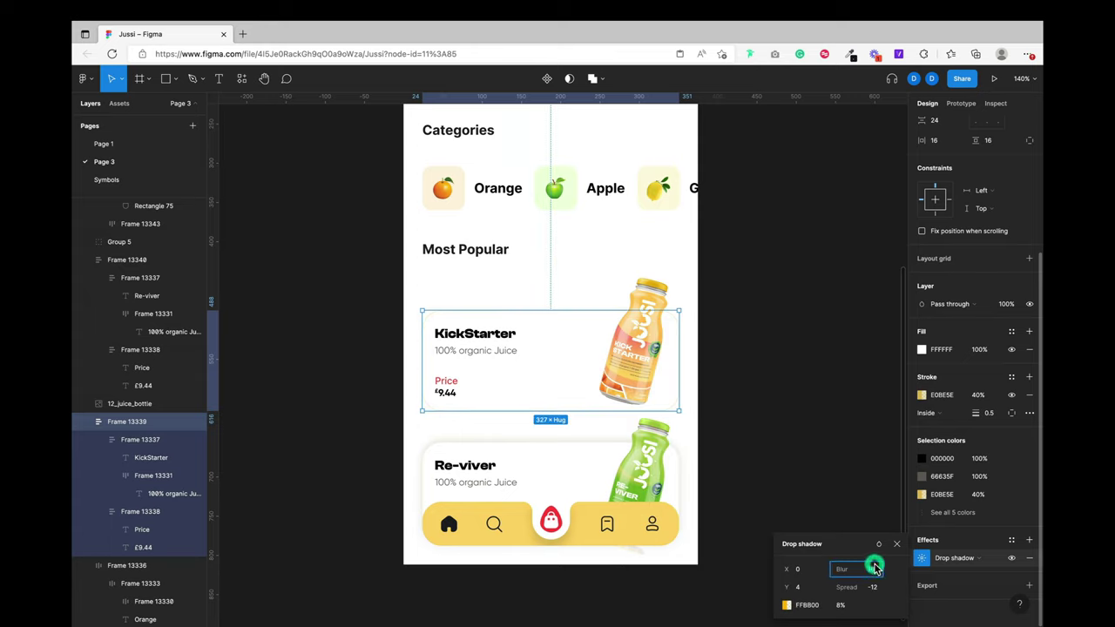
# Step: Set the KickStarter card's drop shadow to a blur of 16, a Y offset of 8 and a spread of 0
pyautogui.write('16')
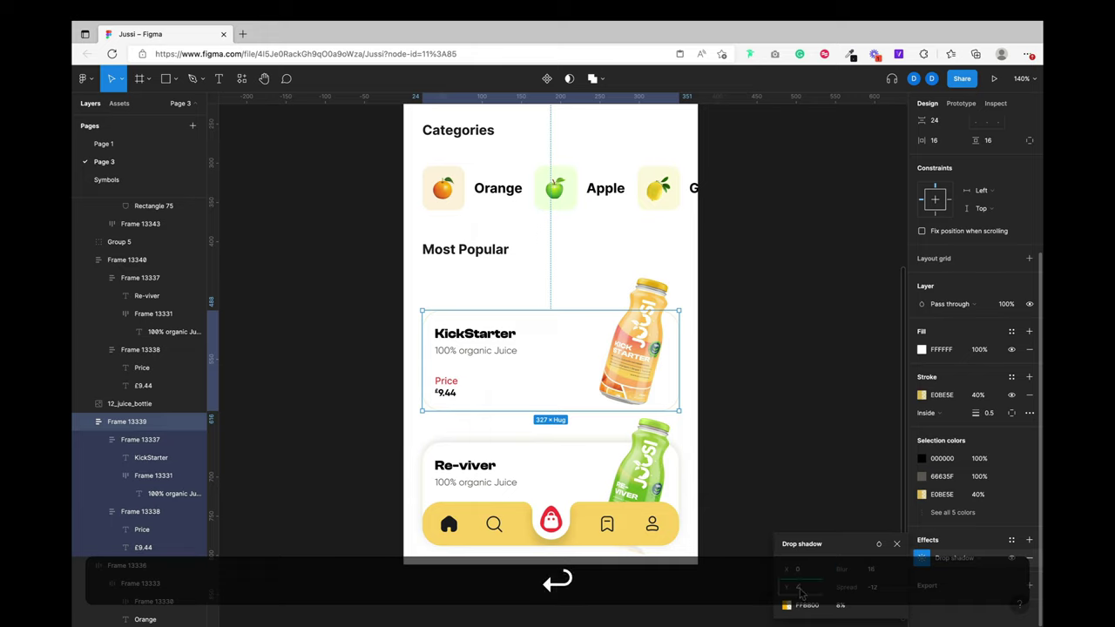
pyautogui.click(796, 587)
pyautogui.write('8')
pyautogui.press('Return')
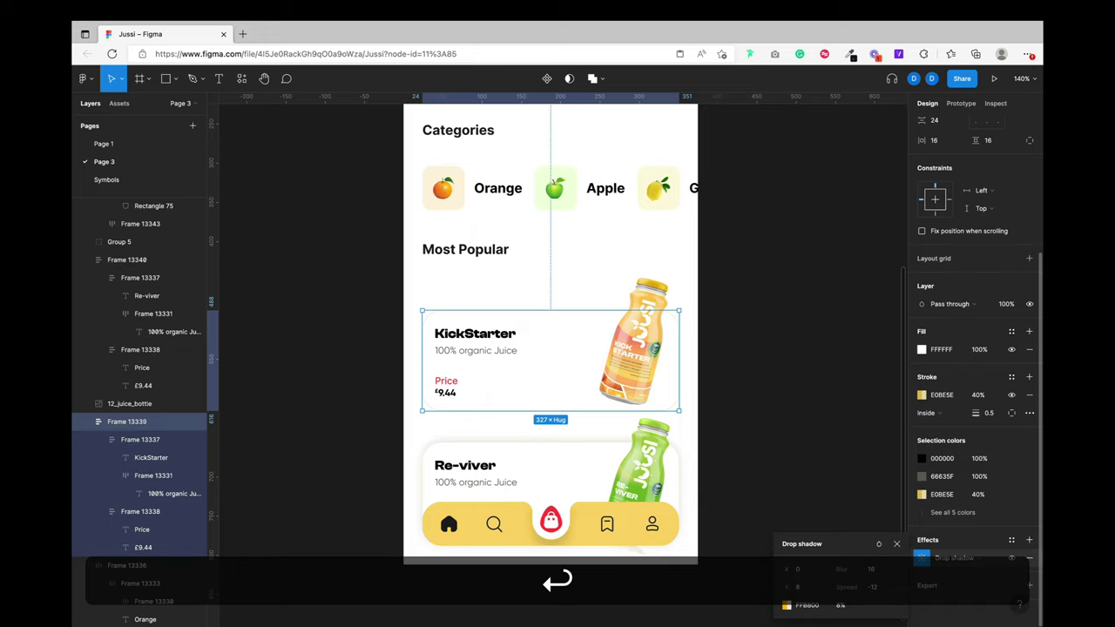
pyautogui.click(871, 589)
pyautogui.press('Return')
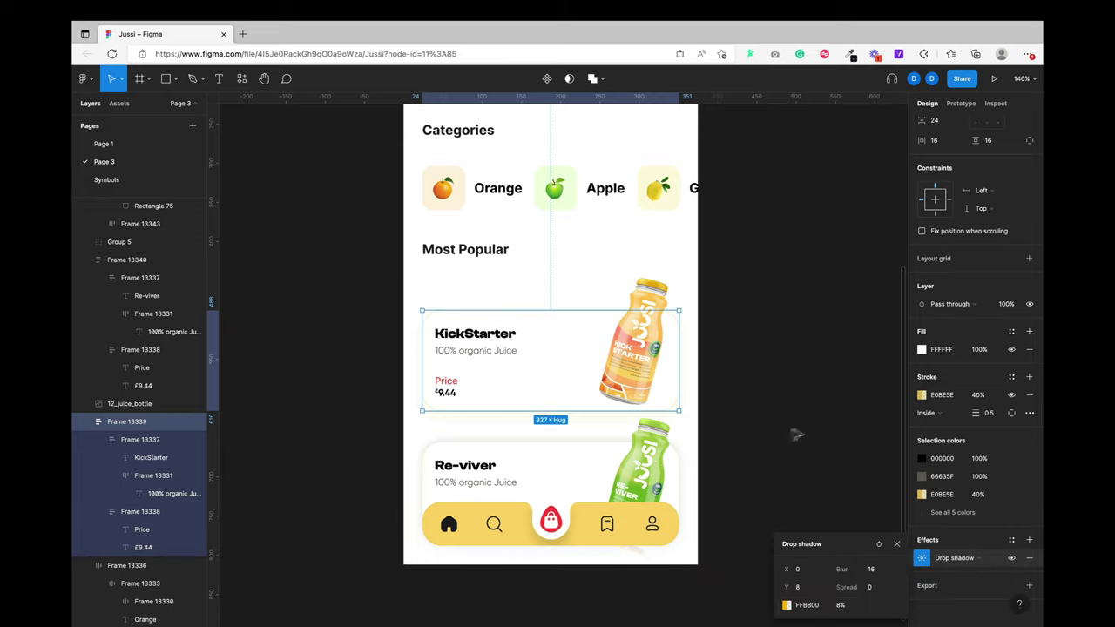
# Step: Copy the KickStarter card's properties and paste them onto the Re-viver card
pyautogui.press('alt+super+c')
pyautogui.click(537, 476)
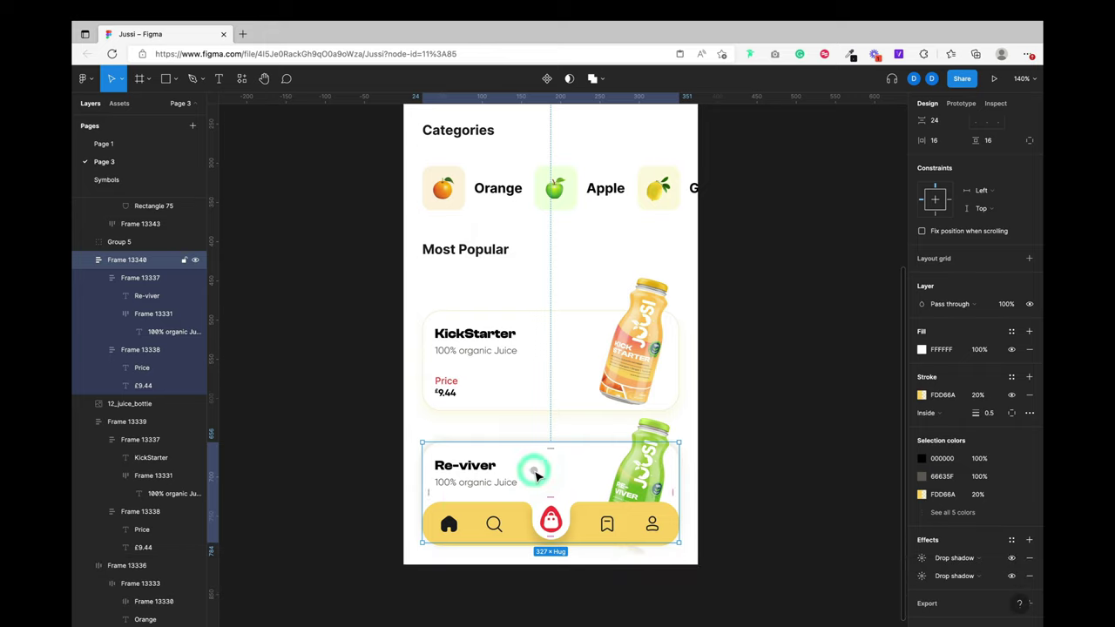
pyautogui.press('alt+super+v')
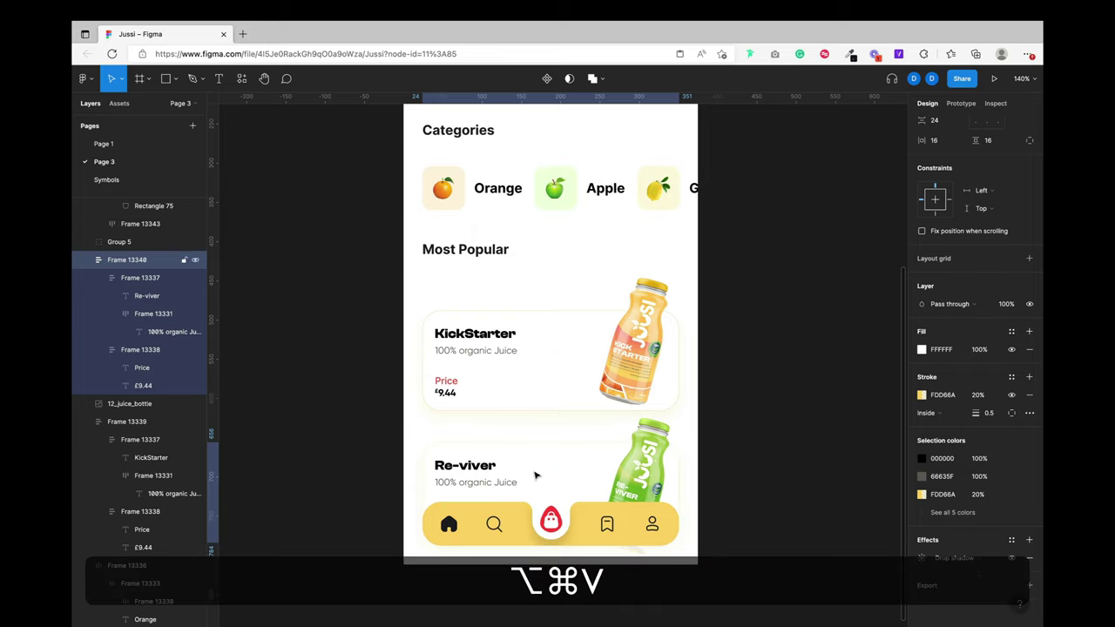
pyautogui.click(739, 422)
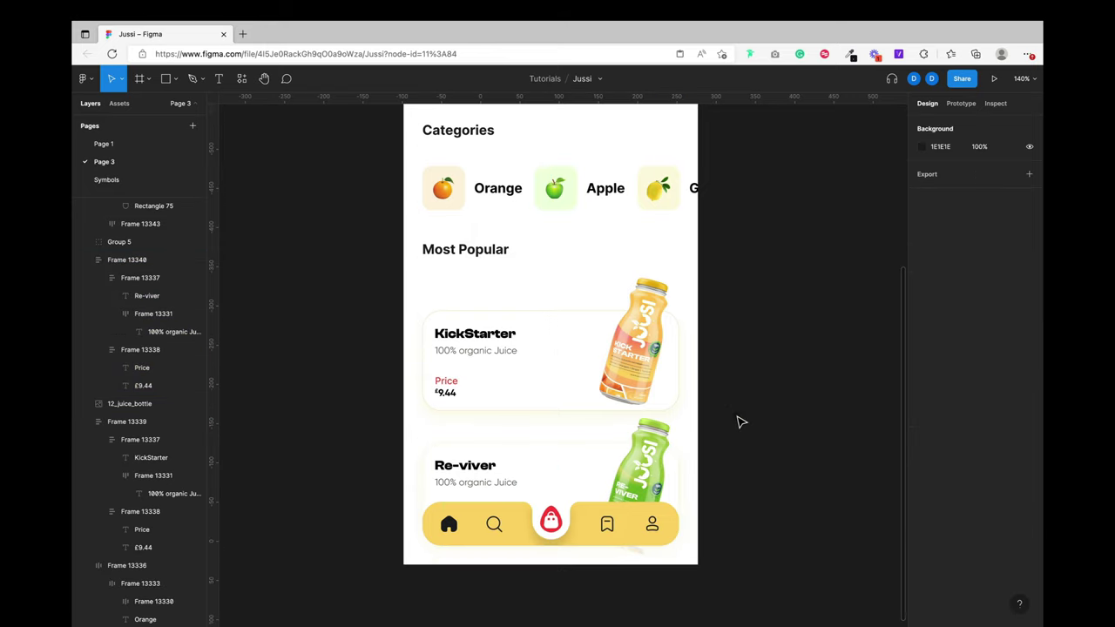
# Step: Try bringing the Re-viver card and its green bottle in front of the navigation bar
pyautogui.click(640, 483)
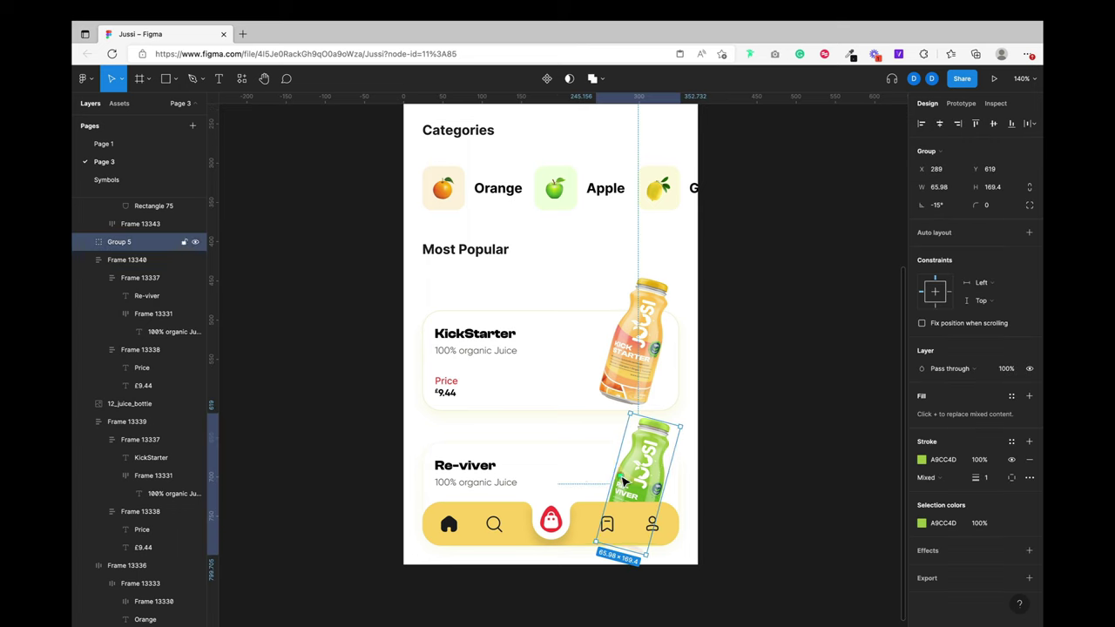
pyautogui.keyDown('shift'); pyautogui.click(553, 468); pyautogui.keyUp('shift')
pyautogui.press('shift+super+bracketright')
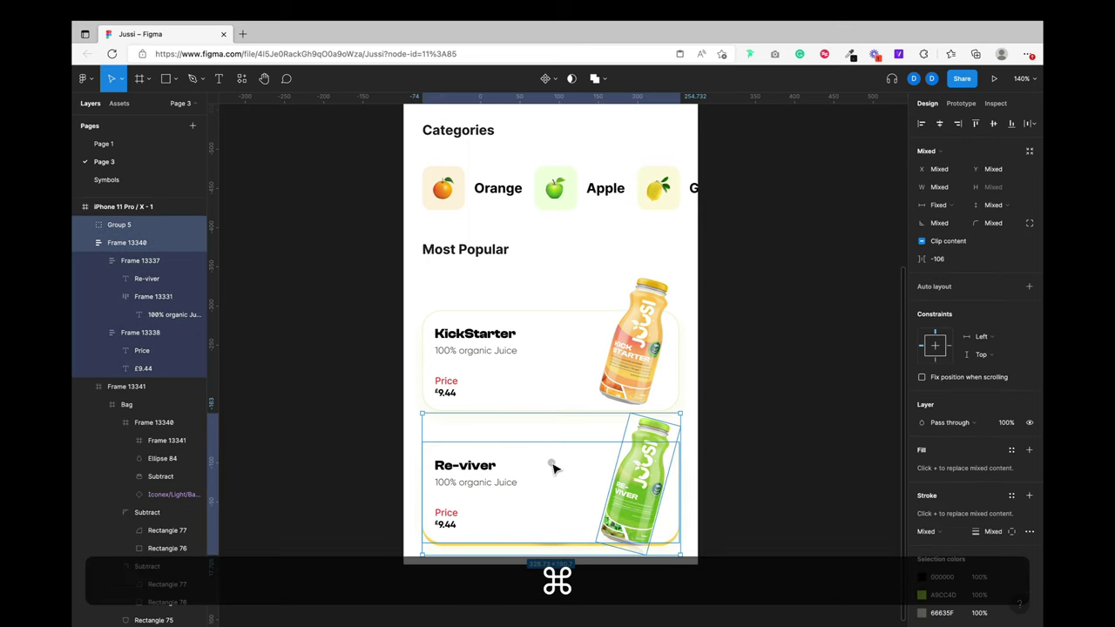
pyautogui.press('super+bracketleft')
# Step: Bring the navigation bar and Re-viver card to the front, with the green bottle layered directly beneath the navigation bar
pyautogui.click(504, 526)
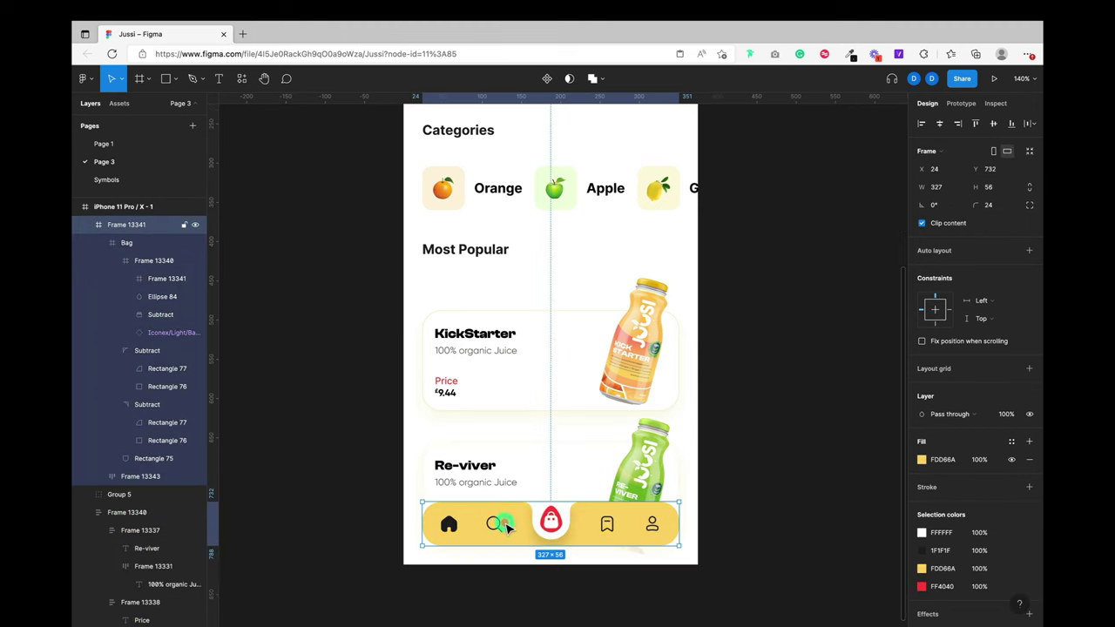
pyautogui.keyDown('shift'); pyautogui.click(526, 484); pyautogui.keyUp('shift')
pyautogui.press('alt+super+bracketright')
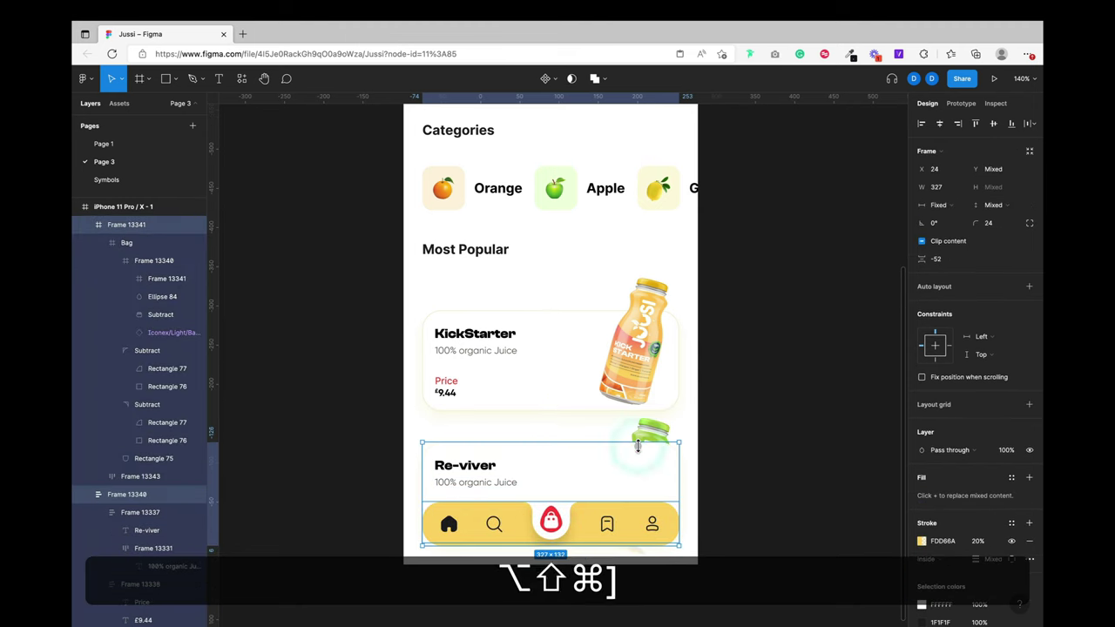
pyautogui.keyDown('alt'); pyautogui.keyDown('super'); pyautogui.click(638, 443); pyautogui.keyUp('super'); pyautogui.keyUp('alt')
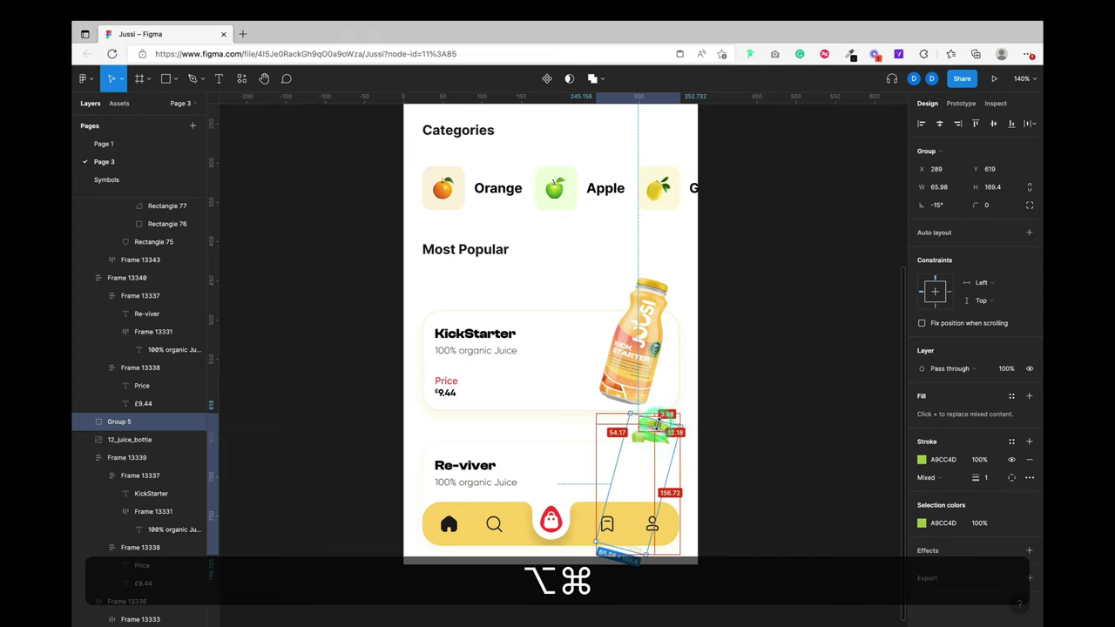
pyautogui.press('alt+super+bracketright')
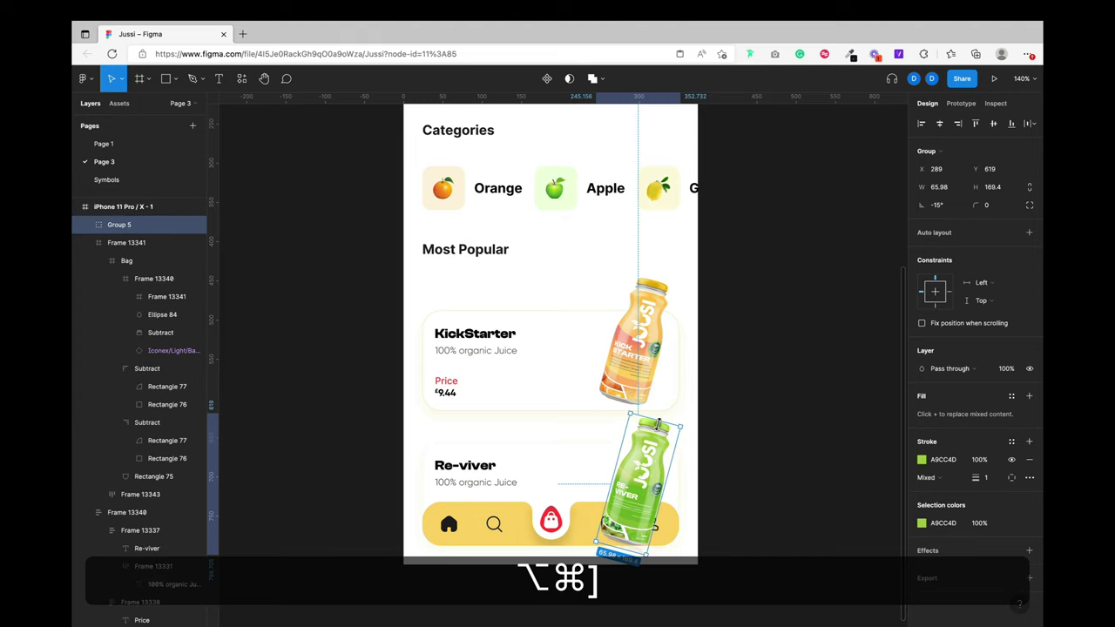
pyautogui.press('super+bracketleft')
pyautogui.click(742, 440)
pyautogui.scroll(-1, 744, 443)
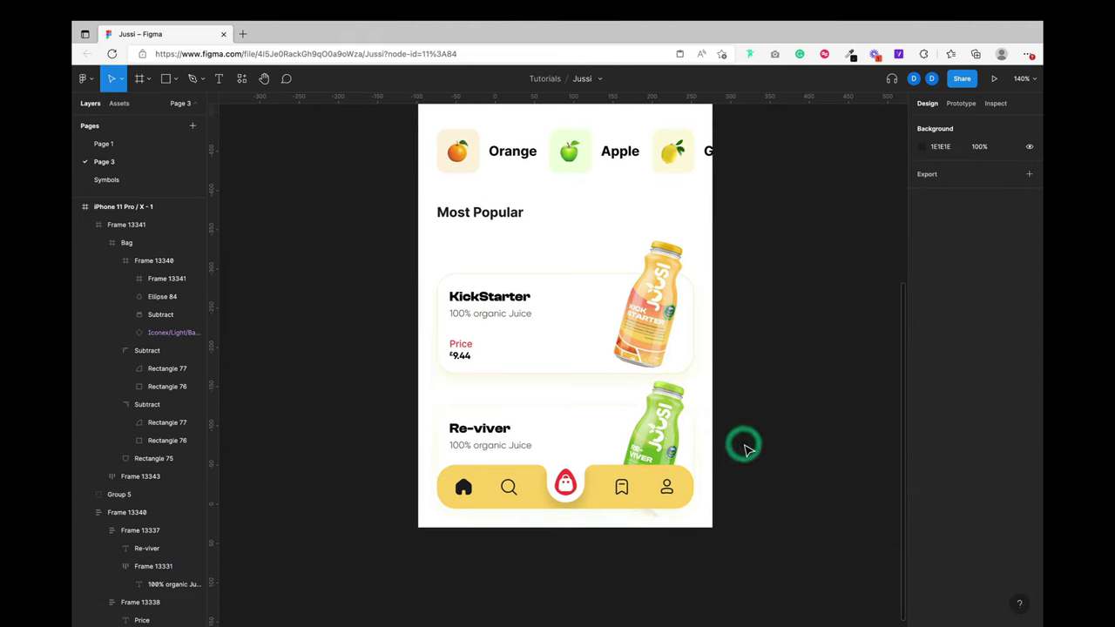
# Step: Lower the opacity of the KickStarter card's E0BE5E stroke
pyautogui.click(655, 336)
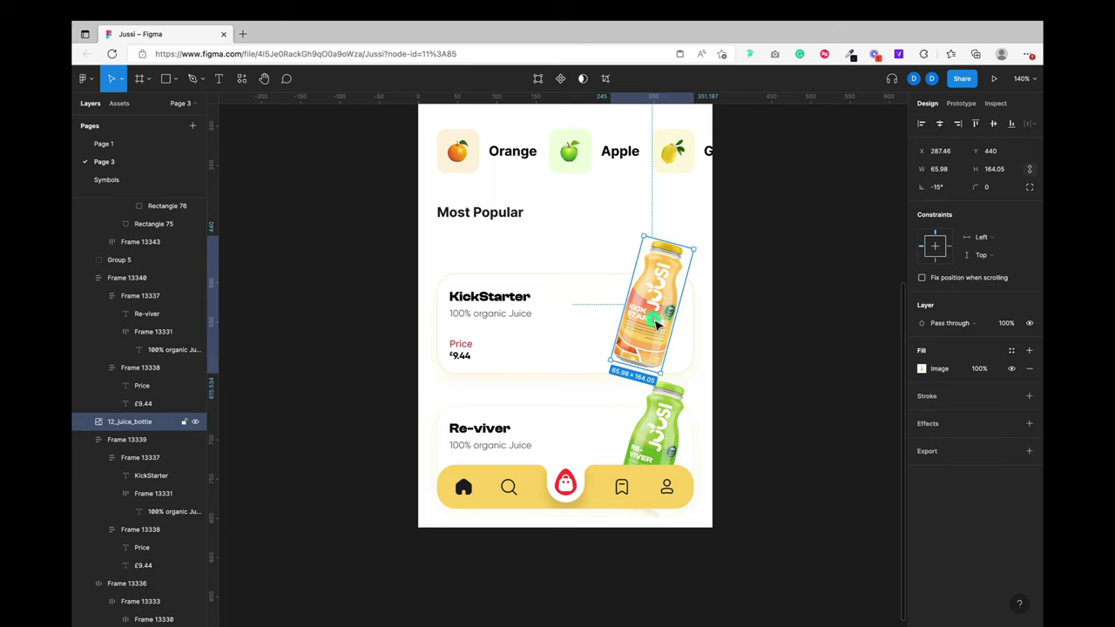
pyautogui.press('super+z')
pyautogui.click(582, 328)
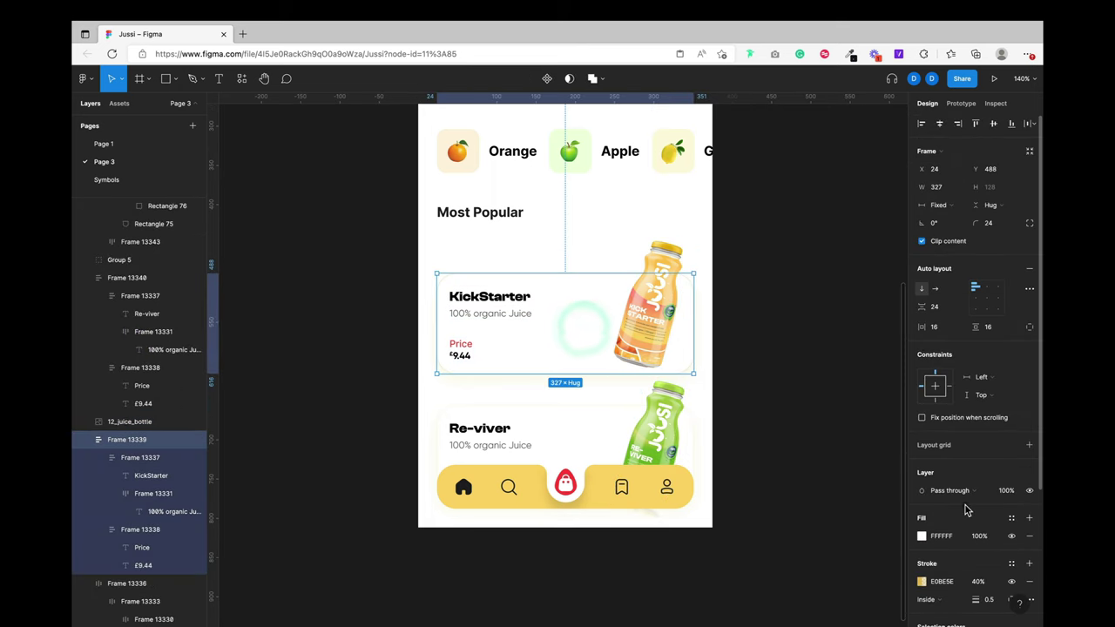
pyautogui.scroll(-4, 965, 511)
pyautogui.click(921, 558)
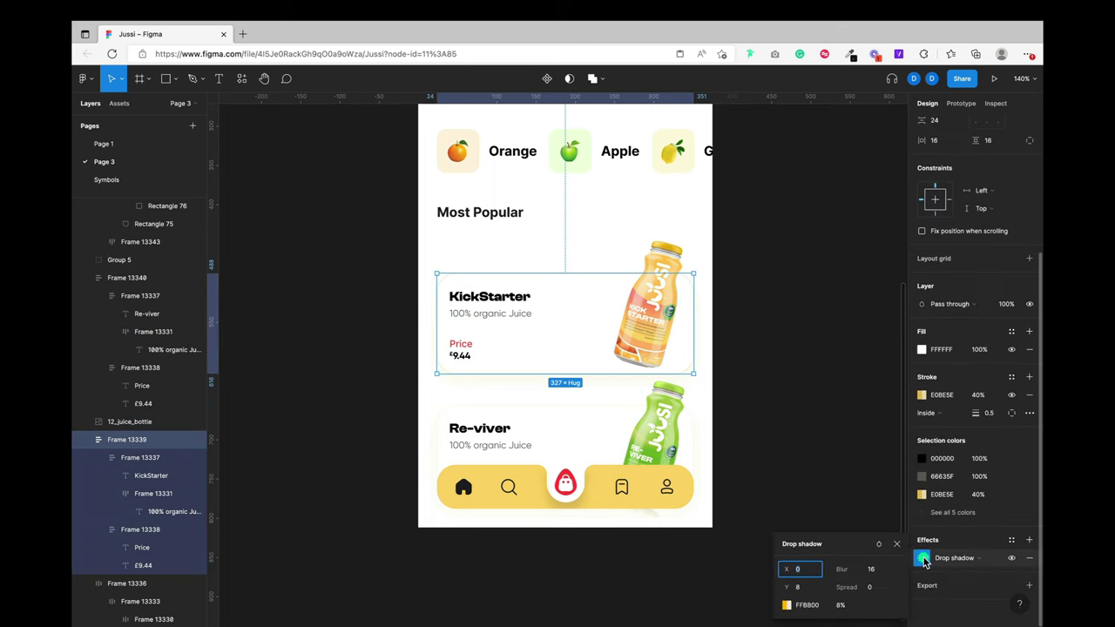
pyautogui.click(923, 559)
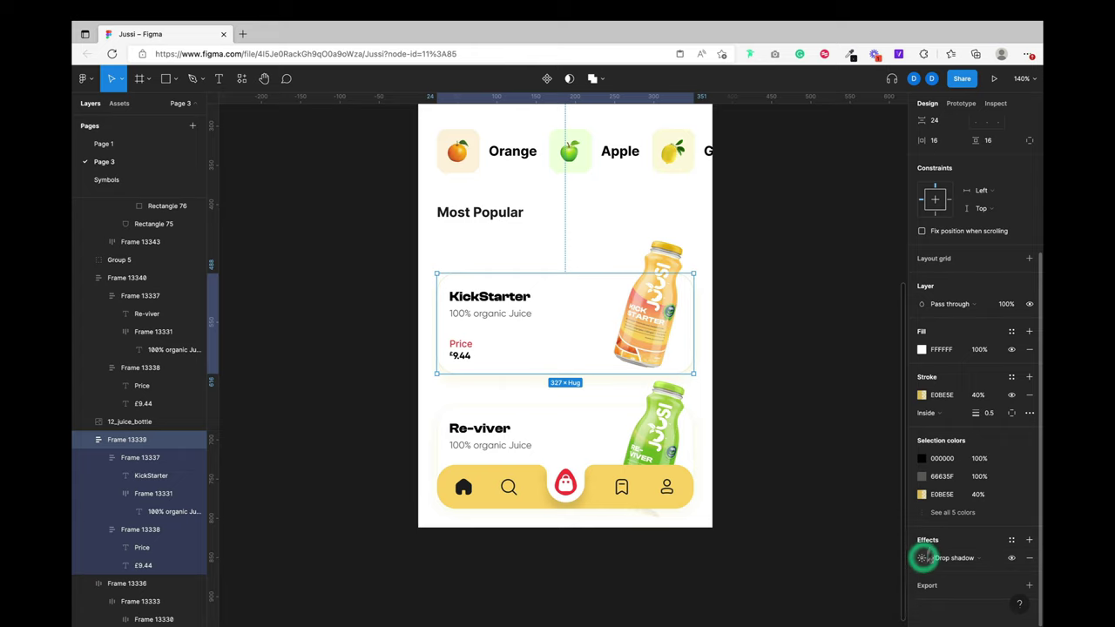
pyautogui.write('3')
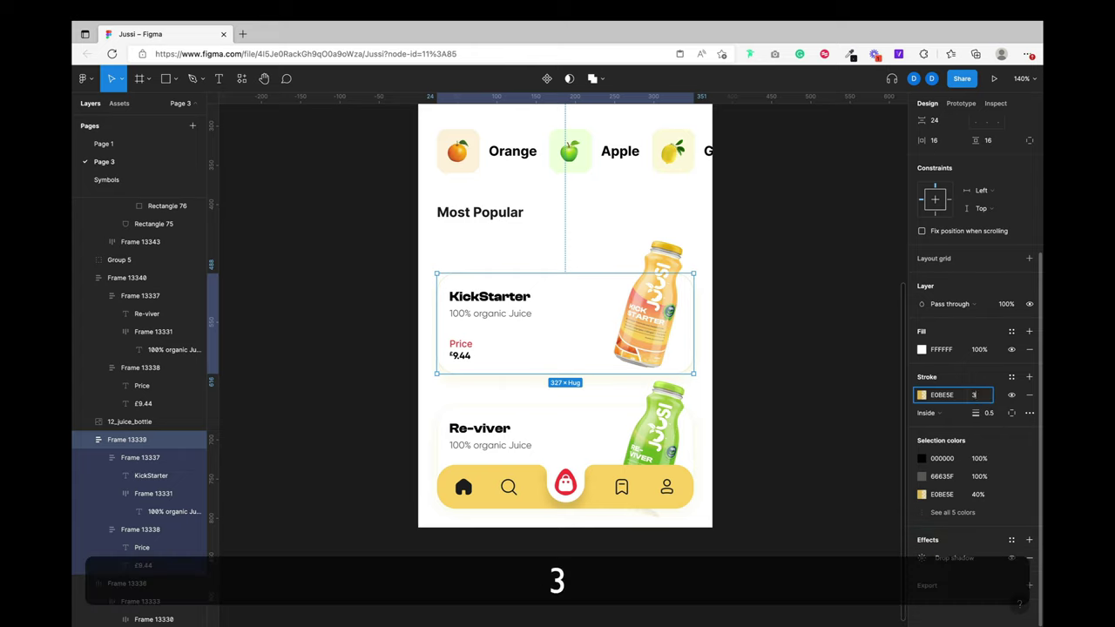
# Step: Reapply the KickStarter card's updated stroke and shadow styling to the Re-viver card by copying and pasting its properties
pyautogui.keyDown('super'); pyautogui.click(585, 345); pyautogui.keyUp('super')
pyautogui.press('alt+super+c')
pyautogui.keyDown('super'); pyautogui.click(574, 427); pyautogui.keyUp('super')
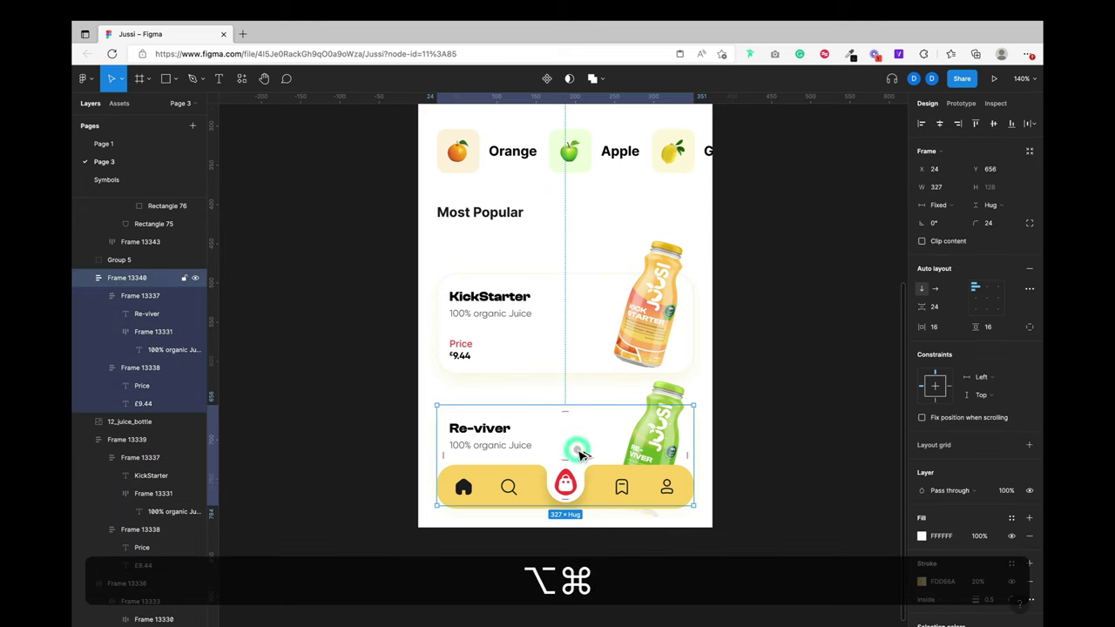
pyautogui.press('alt+super+v')
pyautogui.click(720, 435)
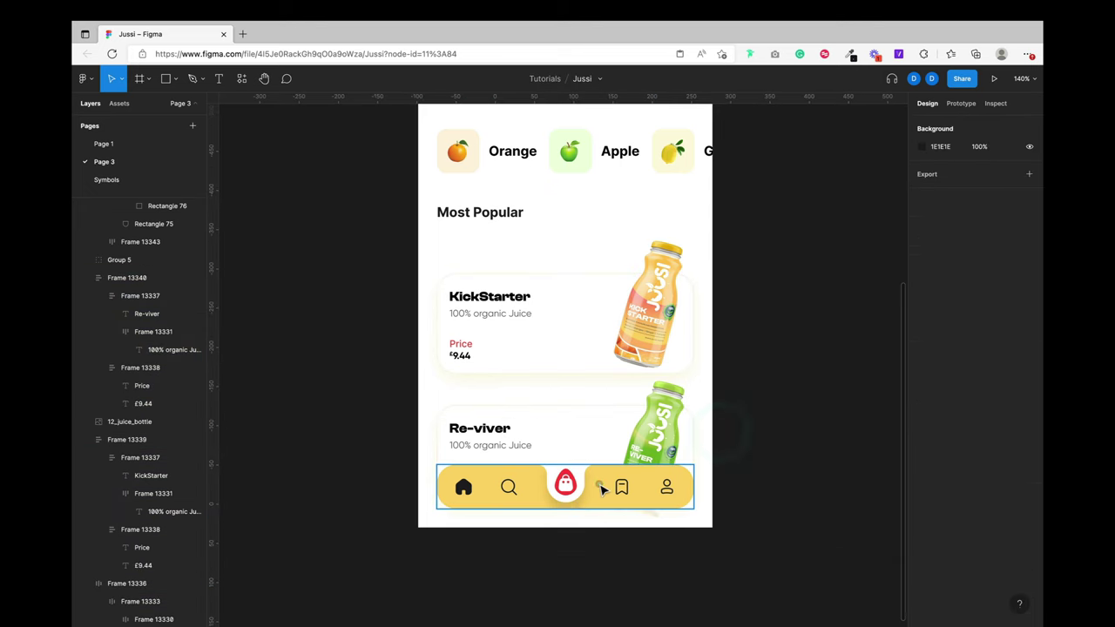
# Step: Add an inside stroke in white FFFFFF to the yellow navigation bar
pyautogui.click(599, 483)
pyautogui.scroll(-2, 960, 514)
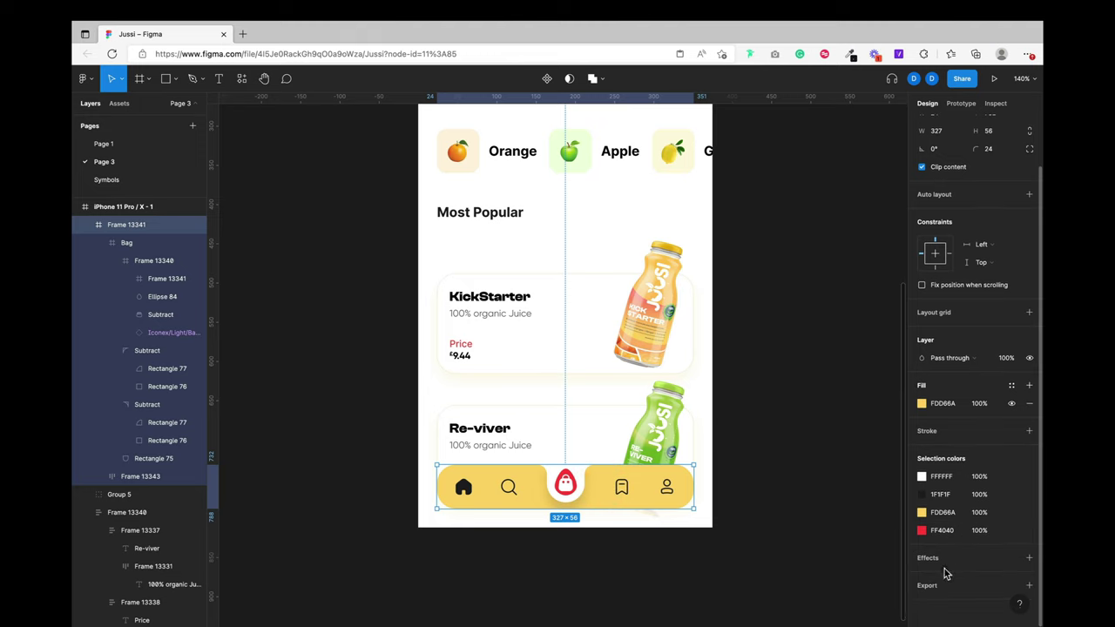
pyautogui.click(949, 430)
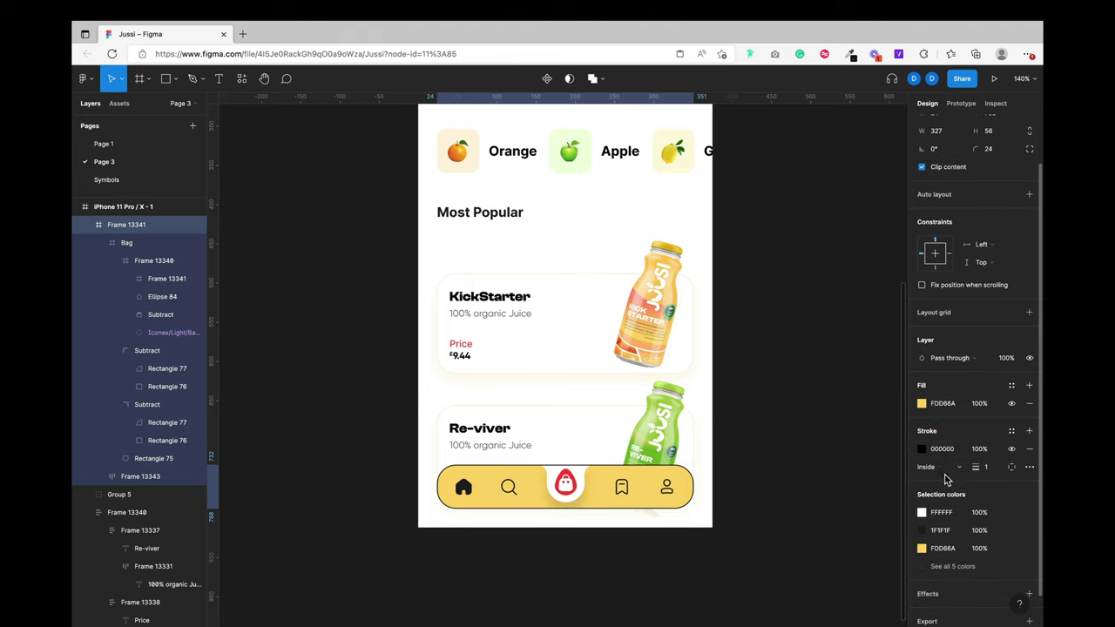
pyautogui.write('ffffff')
pyautogui.press('Return')
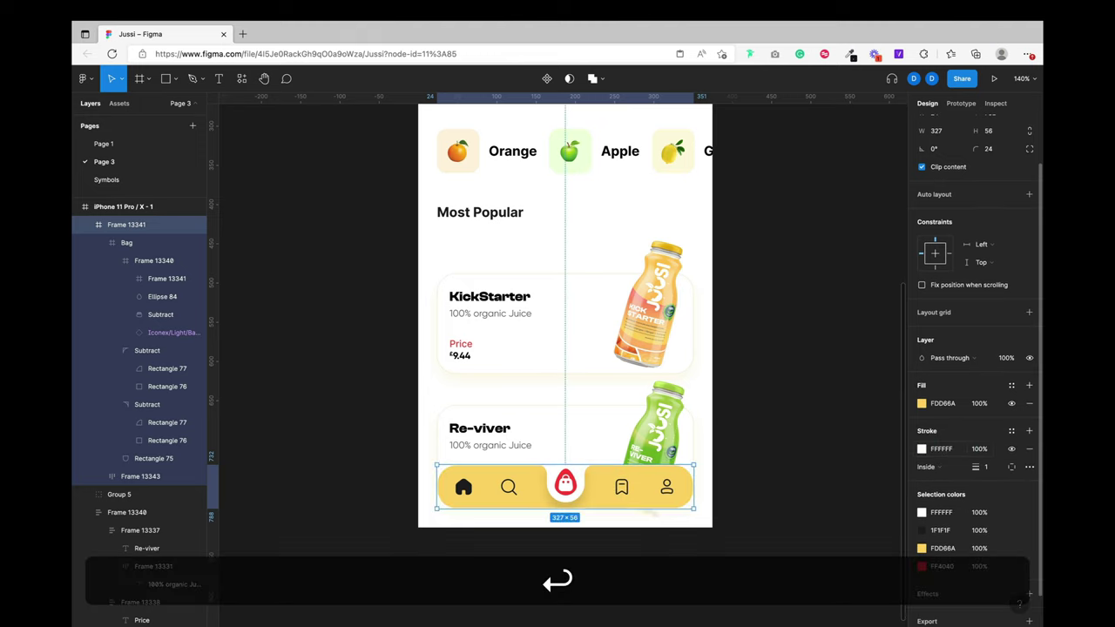
# Step: Add a drop shadow to the navigation bar and sample the bar's yellow FDD66A as its colour at 100% opacity
pyautogui.scroll(-1, 940, 585)
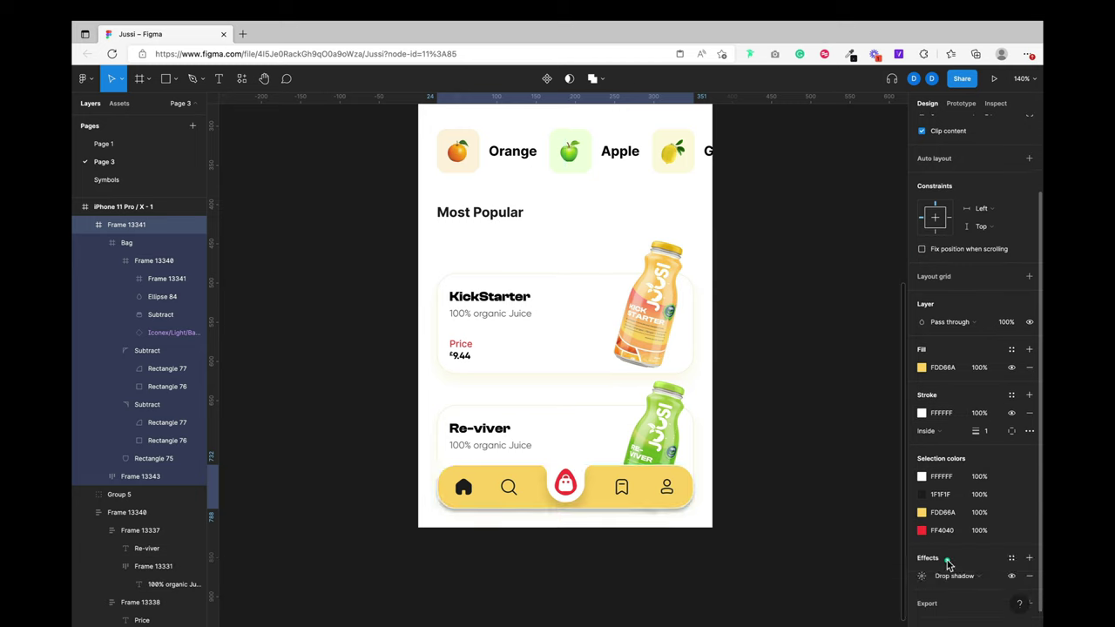
pyautogui.click(946, 560)
pyautogui.click(921, 575)
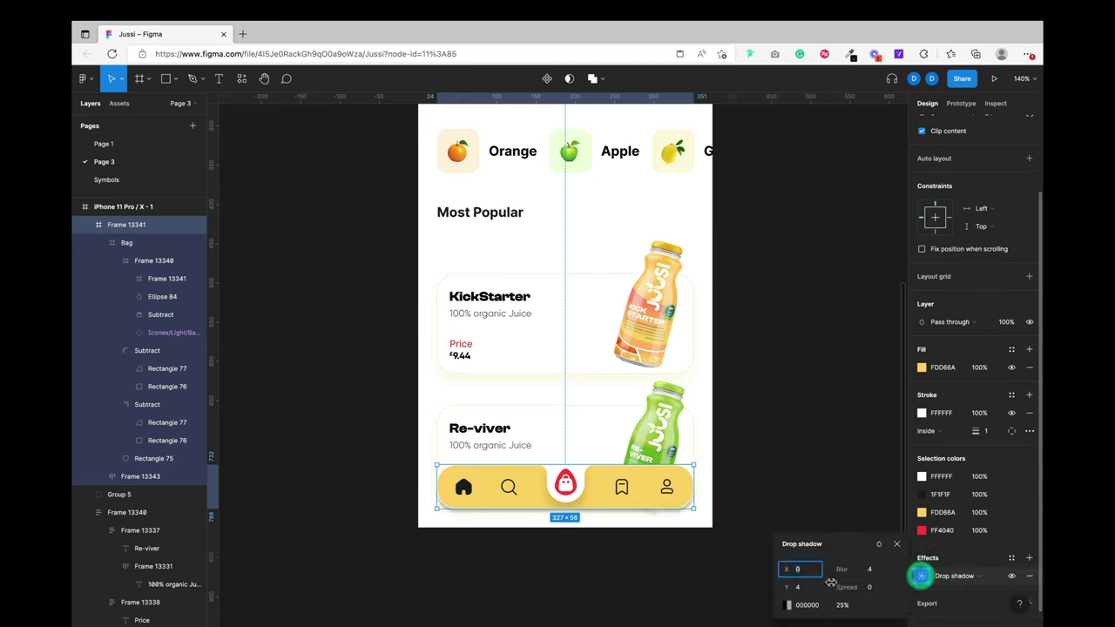
pyautogui.click(788, 604)
pyautogui.click(648, 498)
pyautogui.click(610, 501)
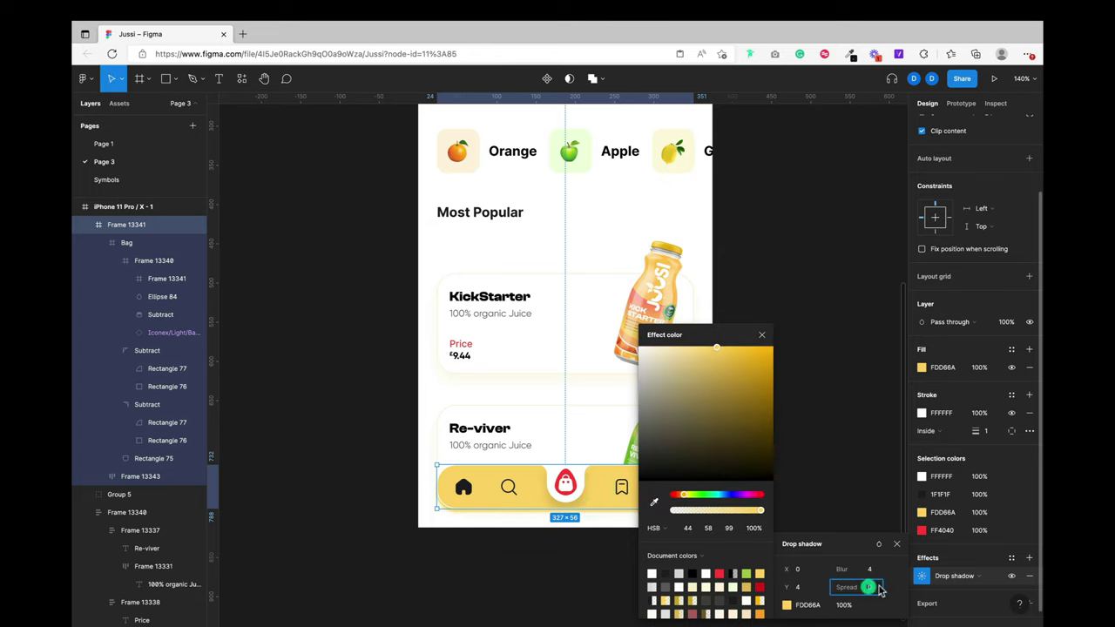
# Step: Set the navigation bar's drop shadow to Y 8, blur 16 and spread -8
pyautogui.write('4')
pyautogui.press('Return')
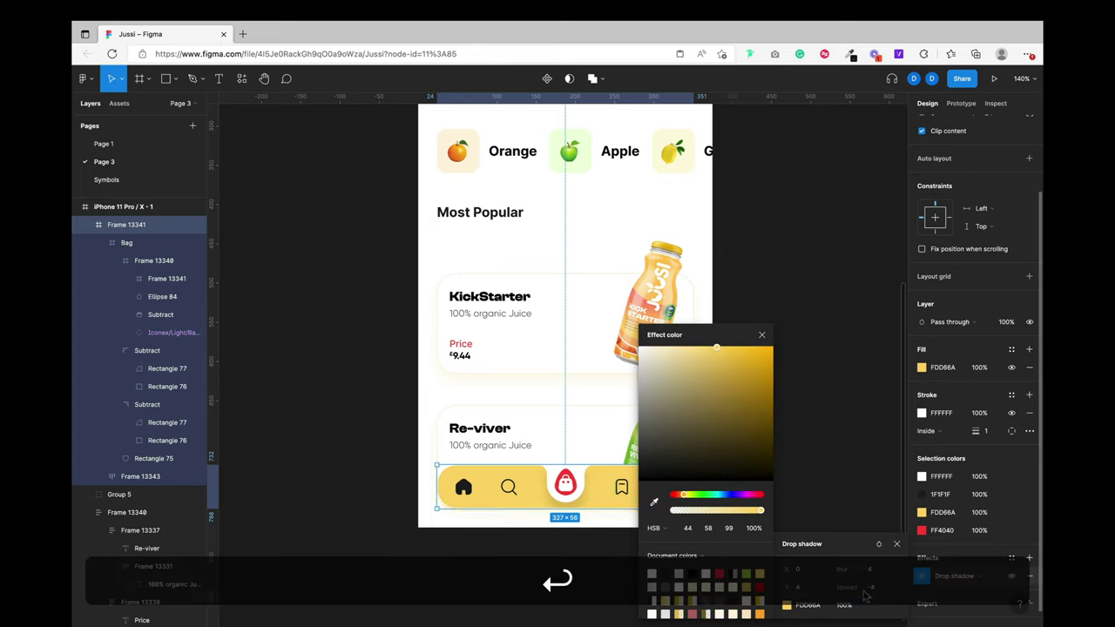
pyautogui.write('16')
pyautogui.press('Return')
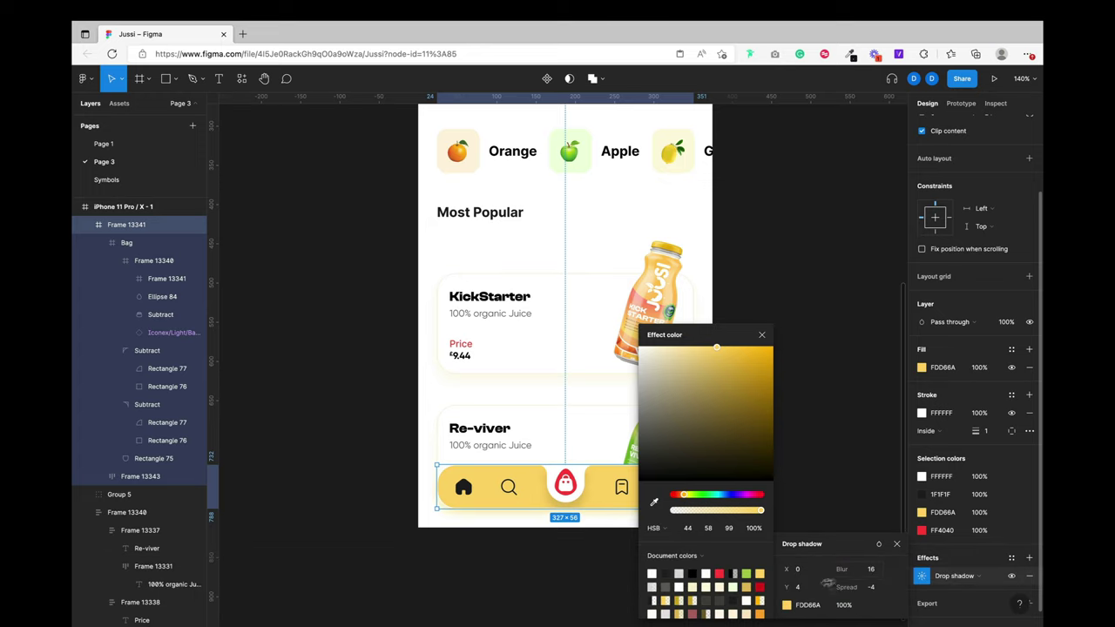
pyautogui.write('8')
pyautogui.press('Return')
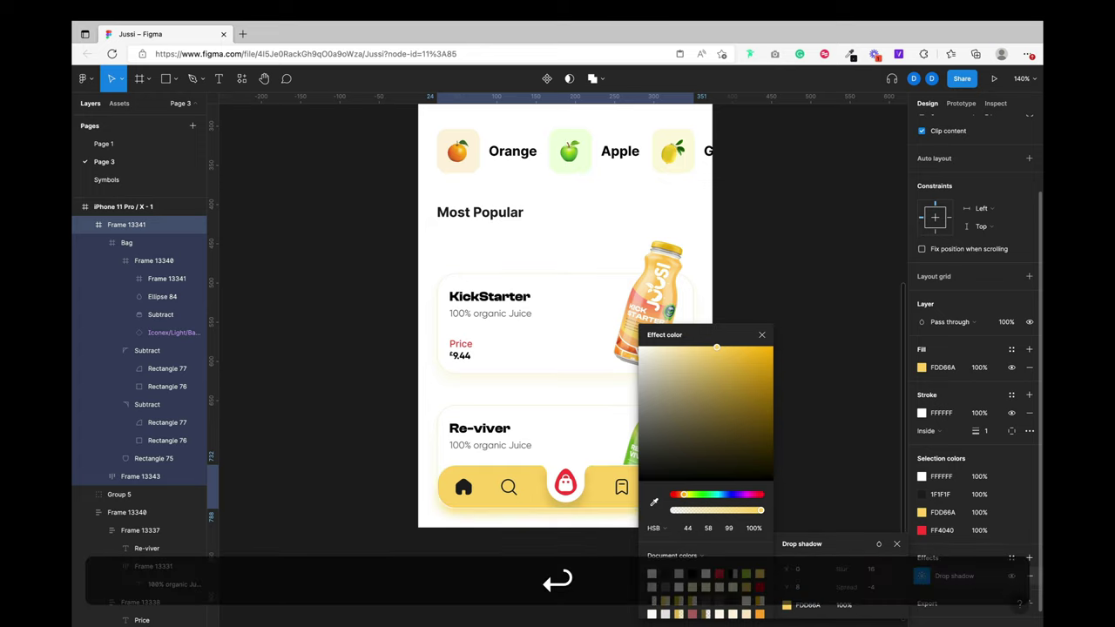
pyautogui.press('Tab')
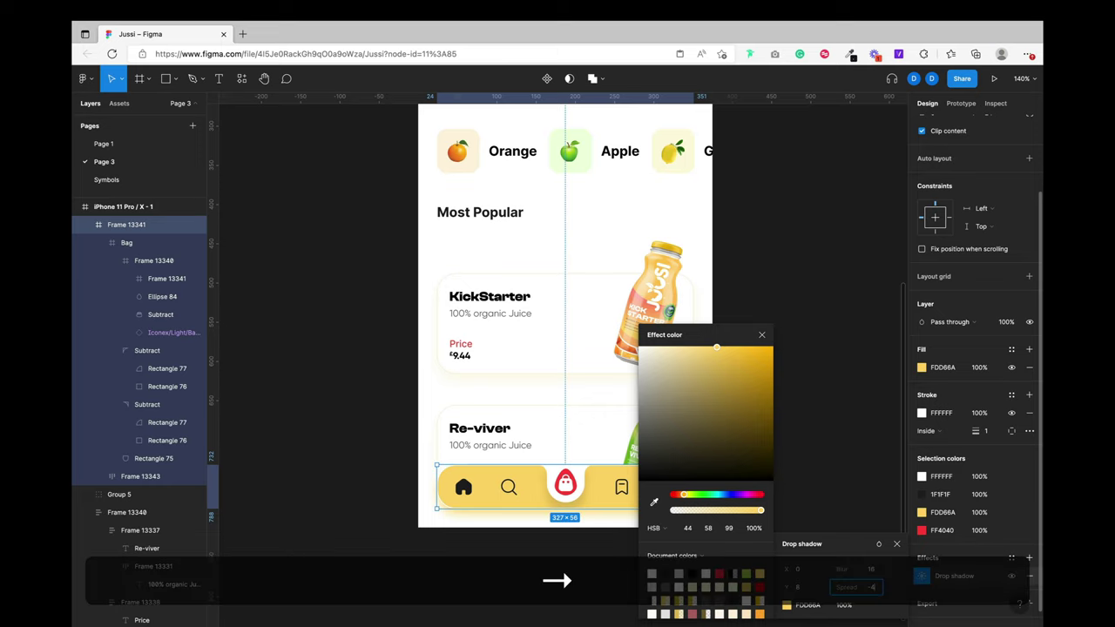
pyautogui.press('BackSpace')
pyautogui.write('-8')
pyautogui.press('Return')
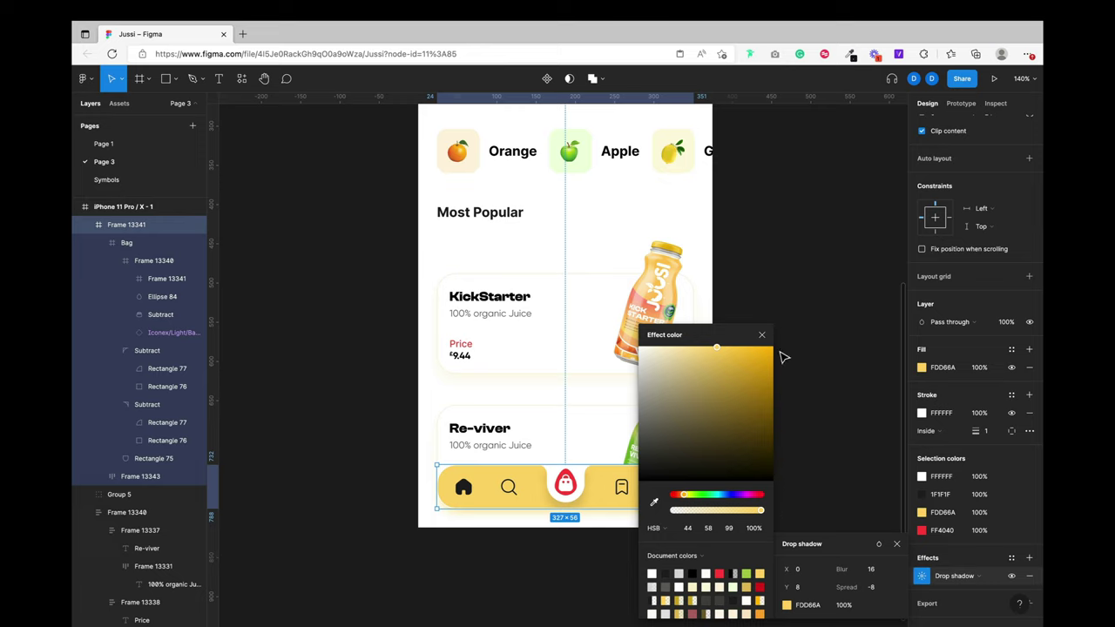
# Step: Increase the navigation bar shadow's Y offset to 16, set its spread to -12, and close the shadow settings
pyautogui.write('16')
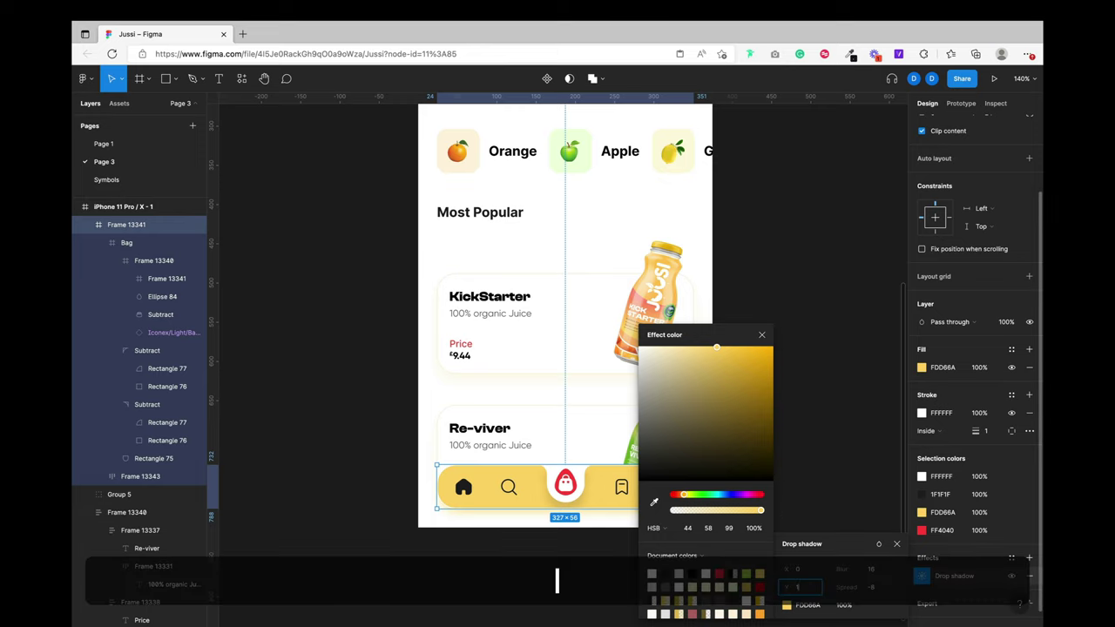
pyautogui.press('Return')
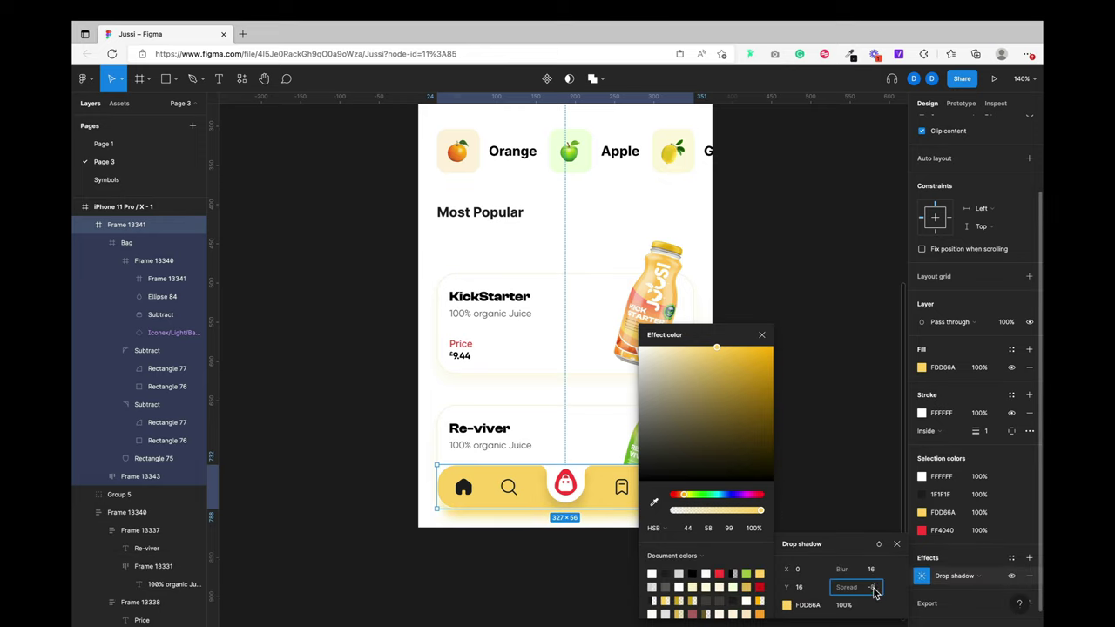
pyautogui.press('Right')
pyautogui.write('2')
pyautogui.press('Return')
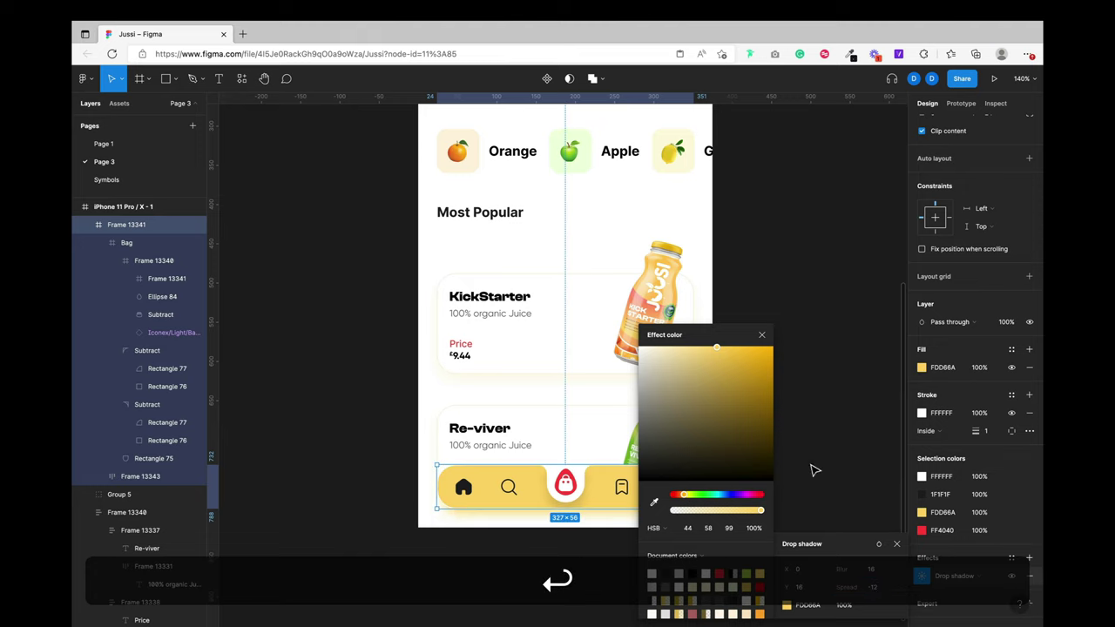
pyautogui.click(766, 335)
pyautogui.click(766, 335)
pyautogui.scroll(-5, 777, 335)
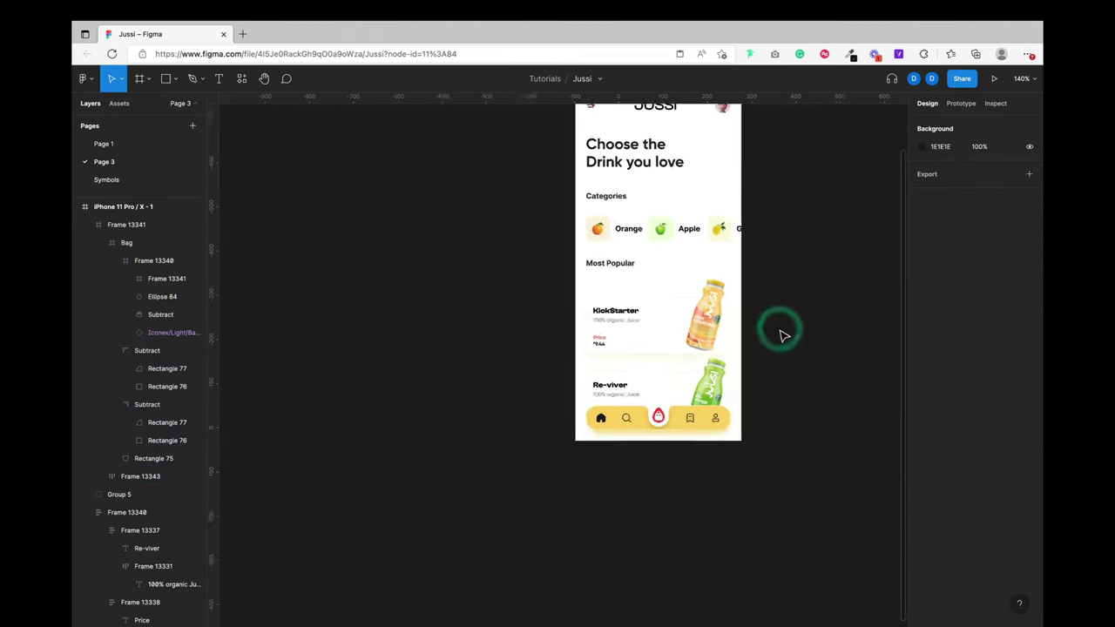
pyautogui.hscroll(3, 781, 336)
pyautogui.scroll(-1, 781, 335)
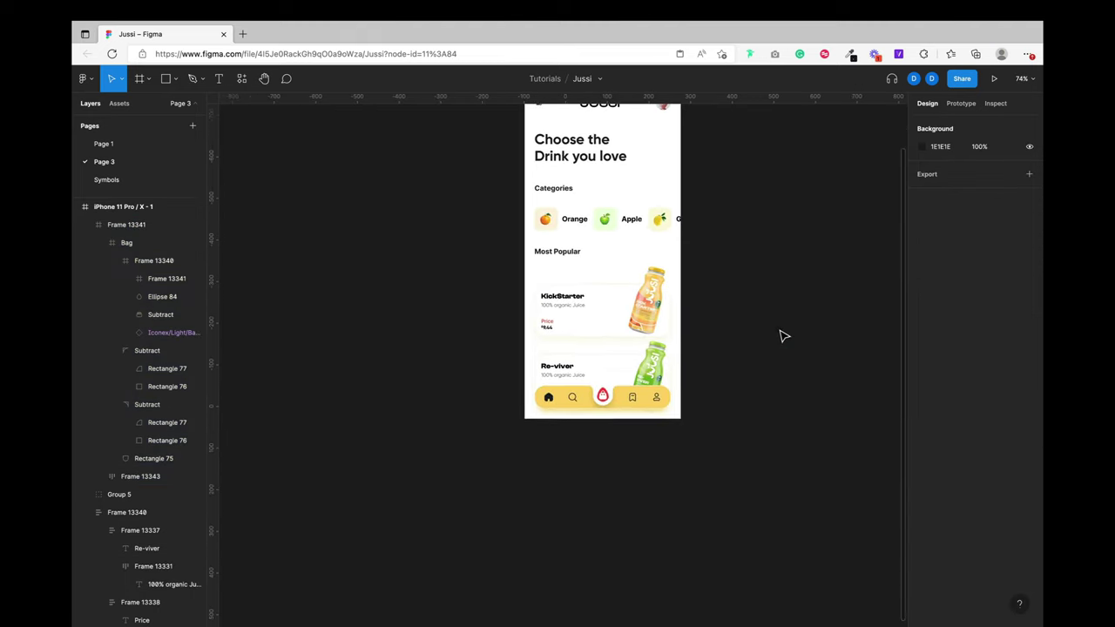
# Step: Thin the navigation bar's white inside stroke to 0.5
pyautogui.scroll(5, 701, 427)
pyautogui.click(526, 353)
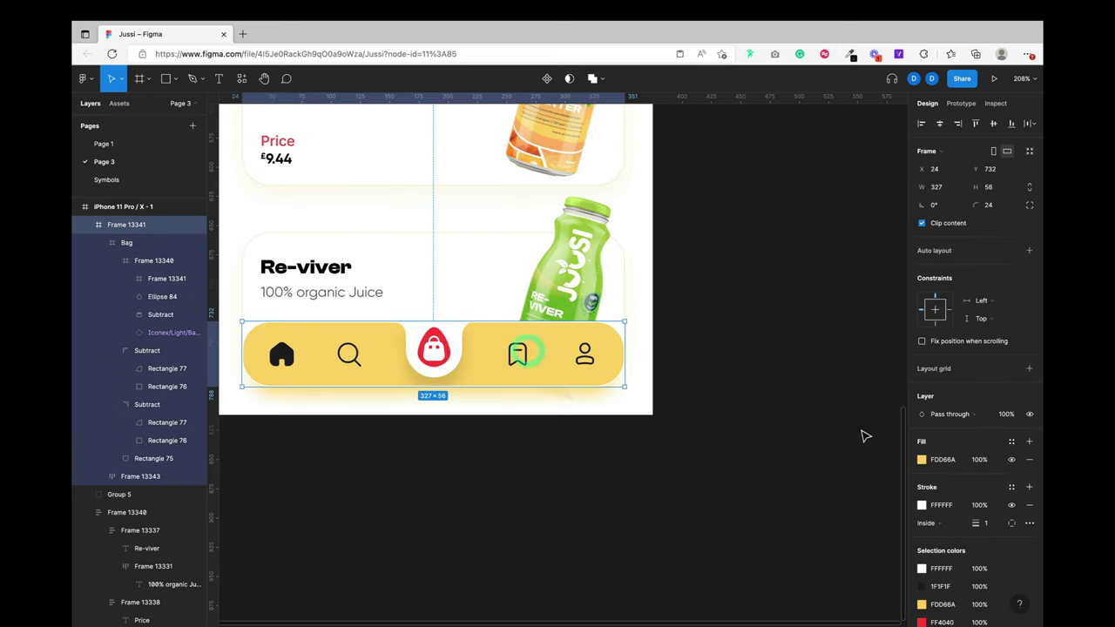
pyautogui.click(990, 524)
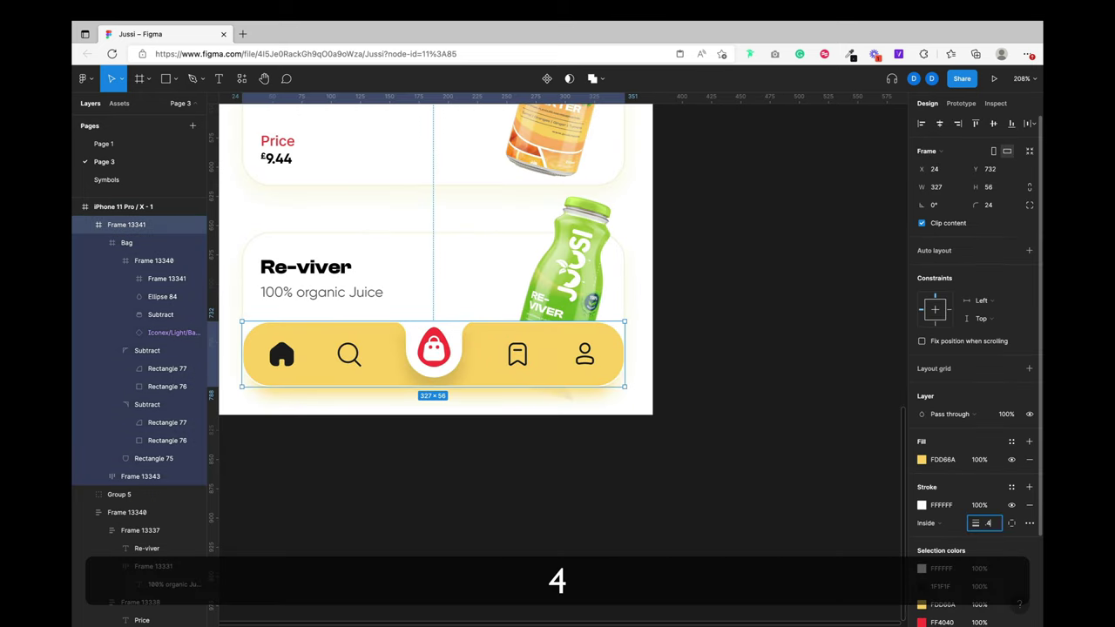
pyautogui.write('.5')
pyautogui.press('Return')
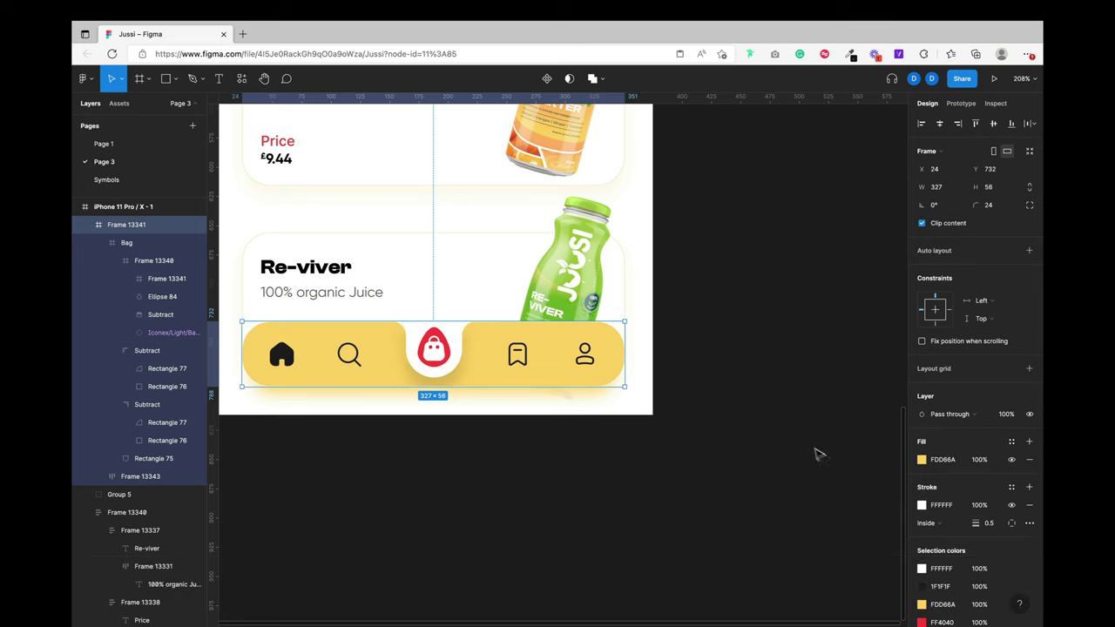
pyautogui.click(819, 453)
pyautogui.scroll(-5, 814, 449)
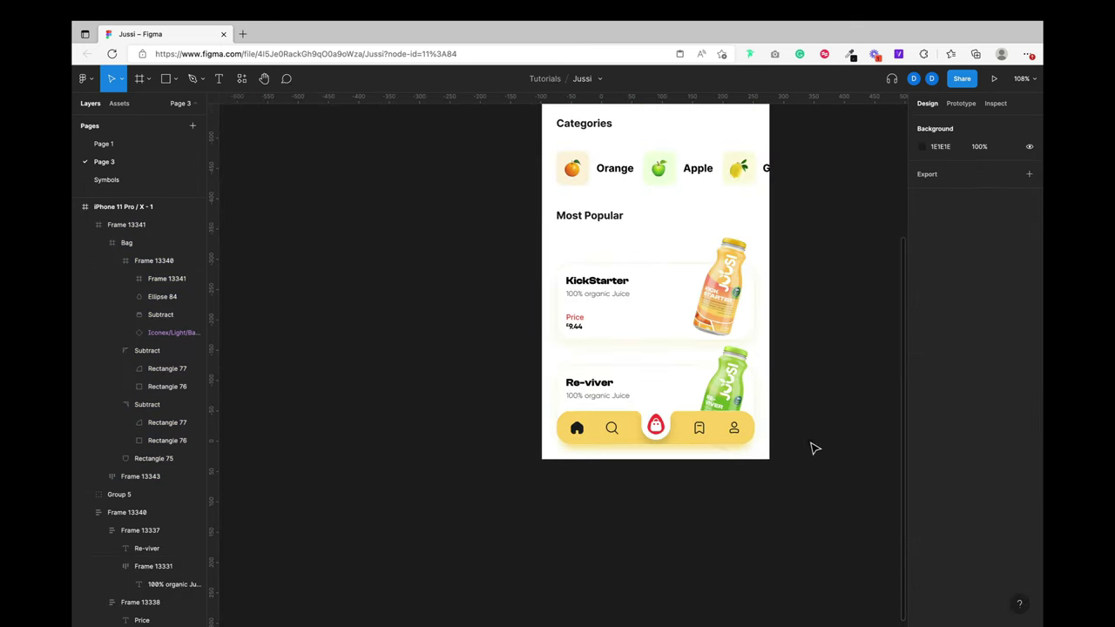
pyautogui.scroll(-1, 814, 449)
# Step: Set the yellow navigation bar's height to 60
pyautogui.scroll(3, 813, 448)
pyautogui.click(690, 425)
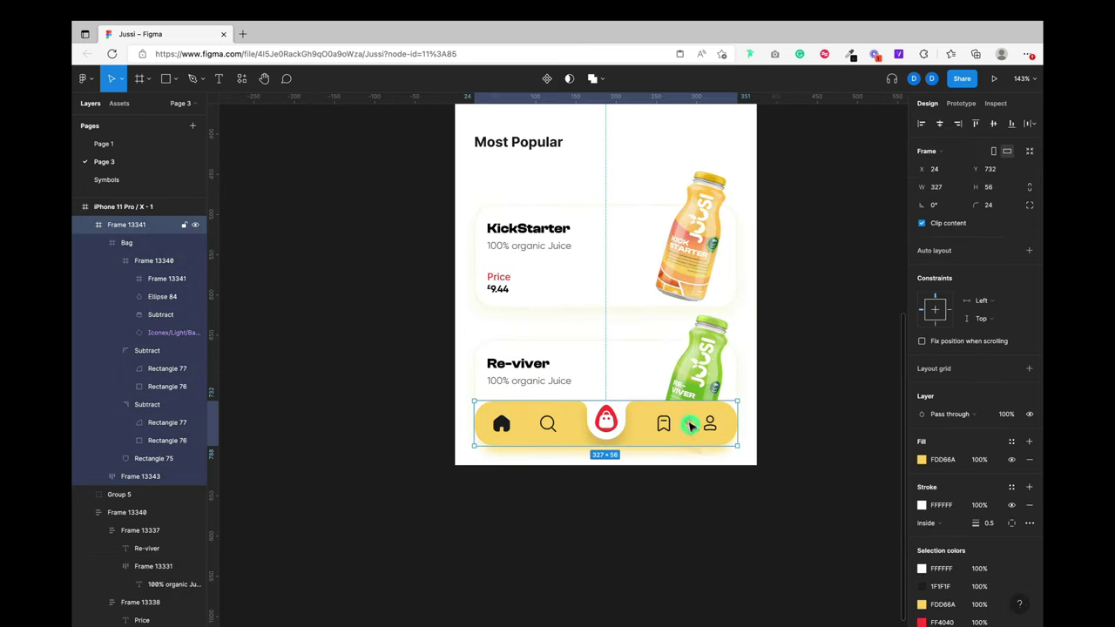
pyautogui.hscroll(2, 776, 425)
pyautogui.scroll(-2, 775, 426)
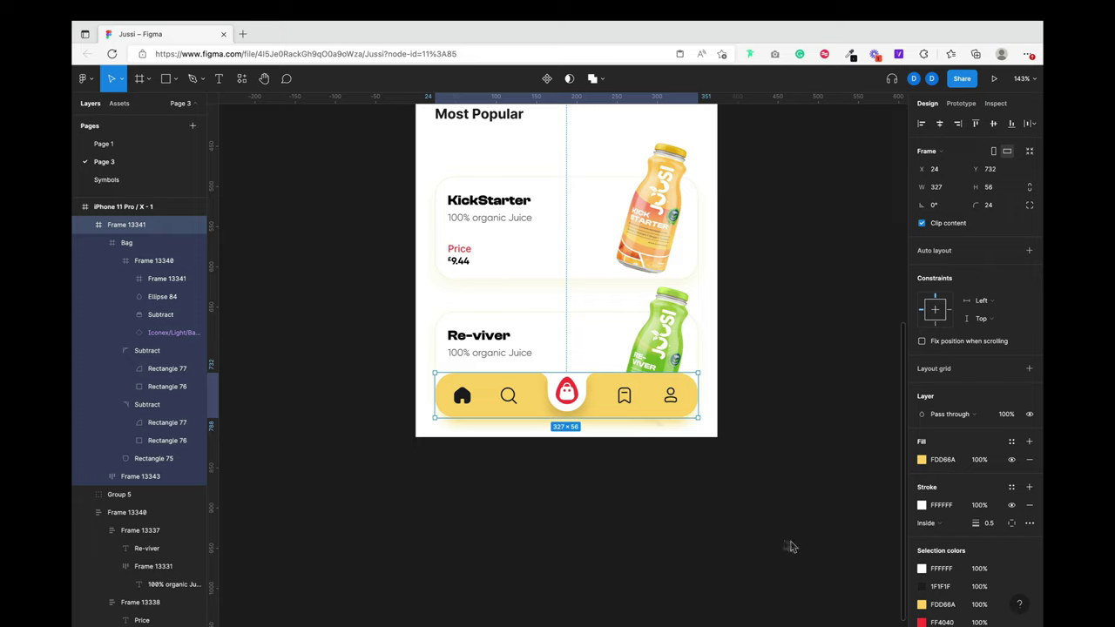
pyautogui.click(697, 394)
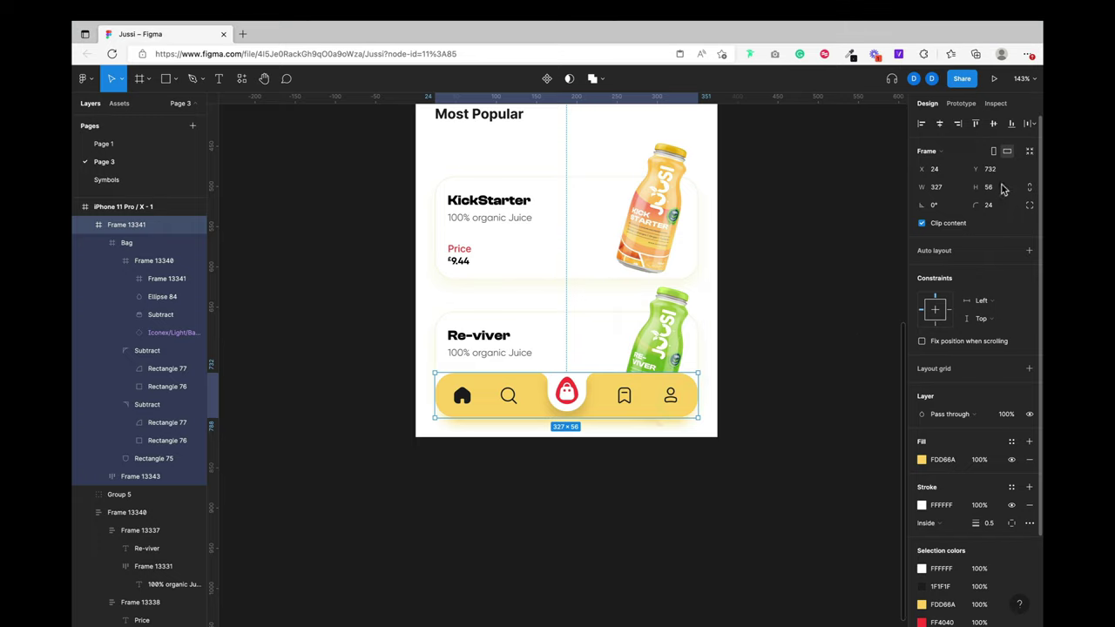
pyautogui.write('60')
pyautogui.press('Return')
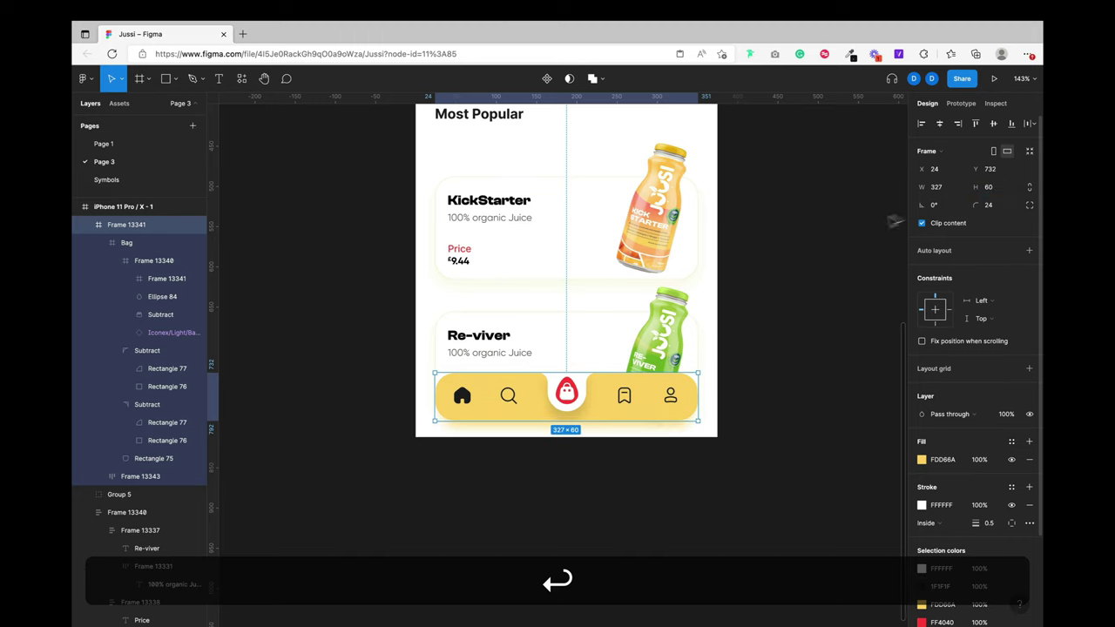
# Step: Align the row of navigation icons to the vertical centre of the yellow bar
pyautogui.click(669, 394)
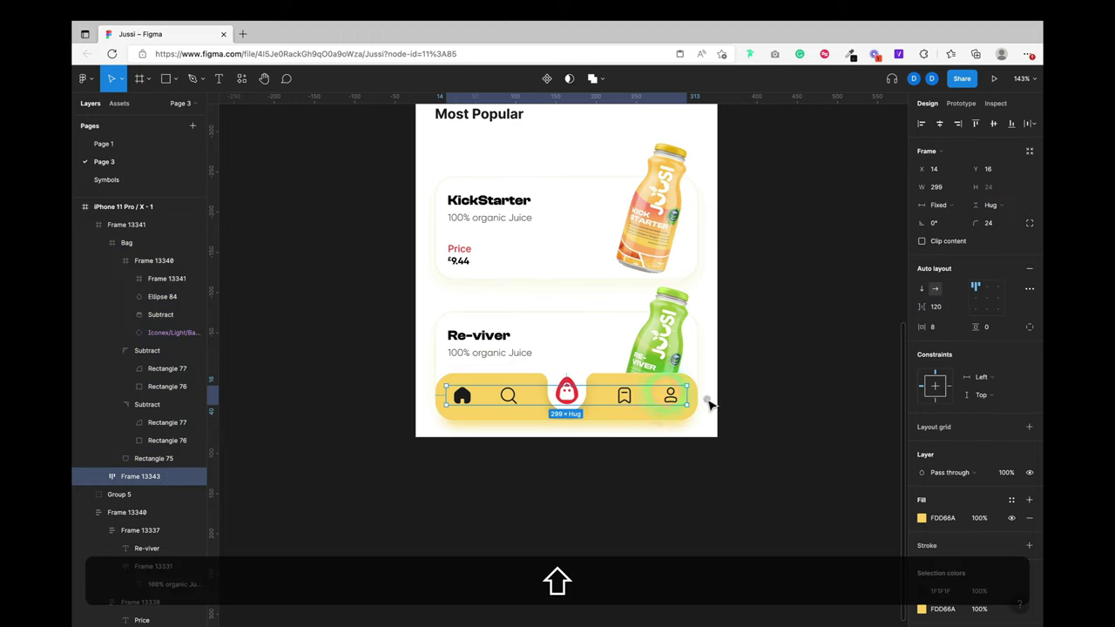
pyautogui.click(699, 410)
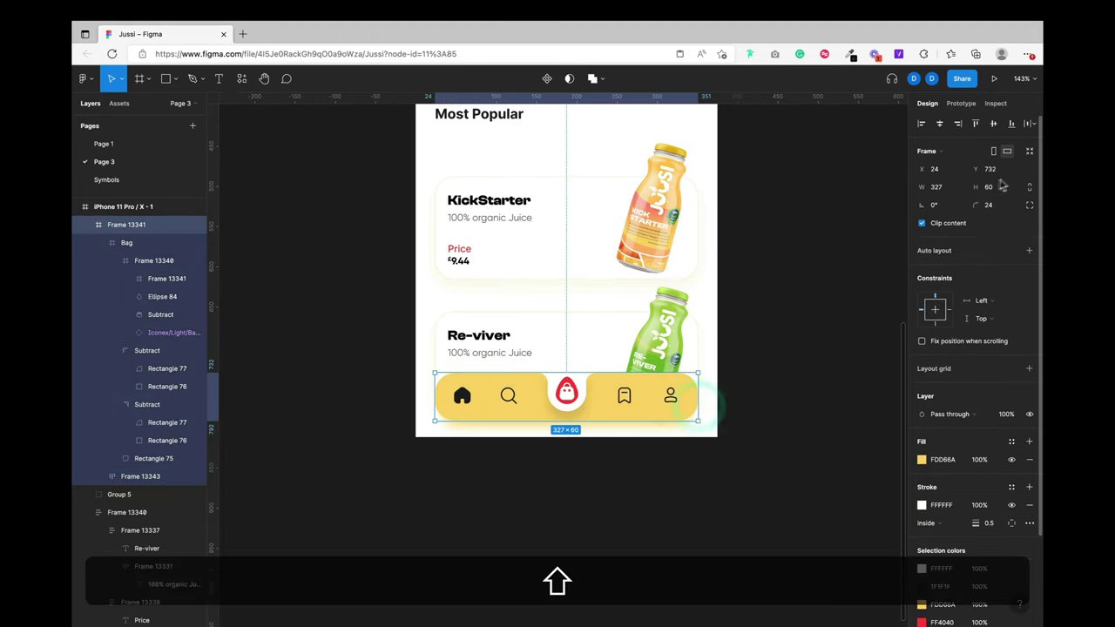
pyautogui.click(650, 398)
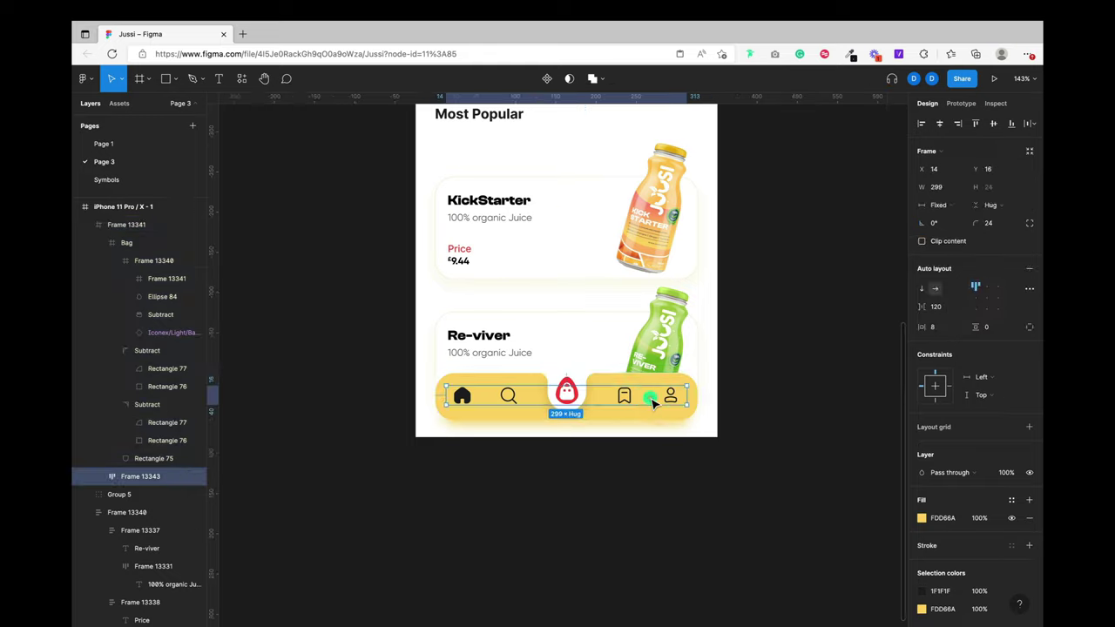
pyautogui.click(996, 124)
pyautogui.click(799, 337)
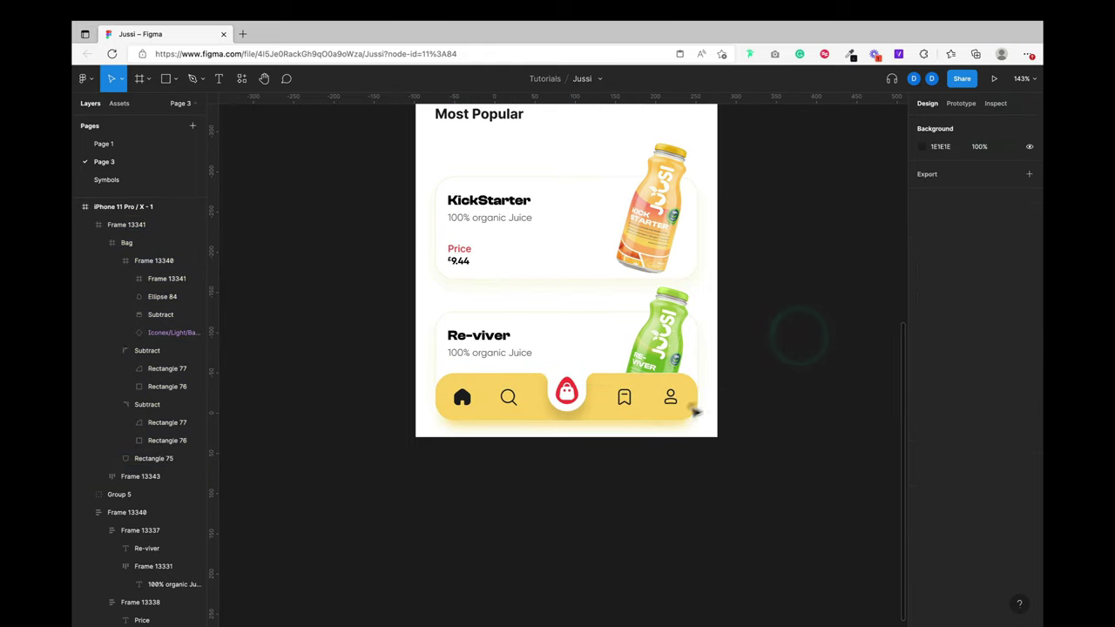
# Step: Show the layout grids and select the Re-viver card together with its green bottle
pyautogui.click(654, 415)
pyautogui.click(691, 350)
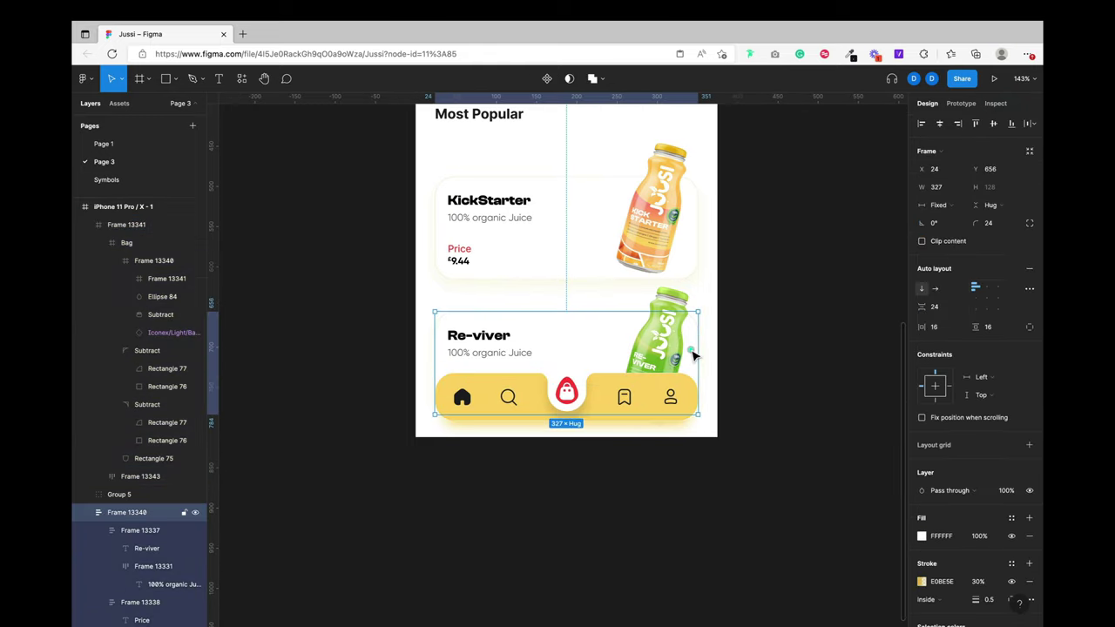
pyautogui.click(719, 324)
pyautogui.hotkey('shift', 'g')
pyautogui.click(662, 333)
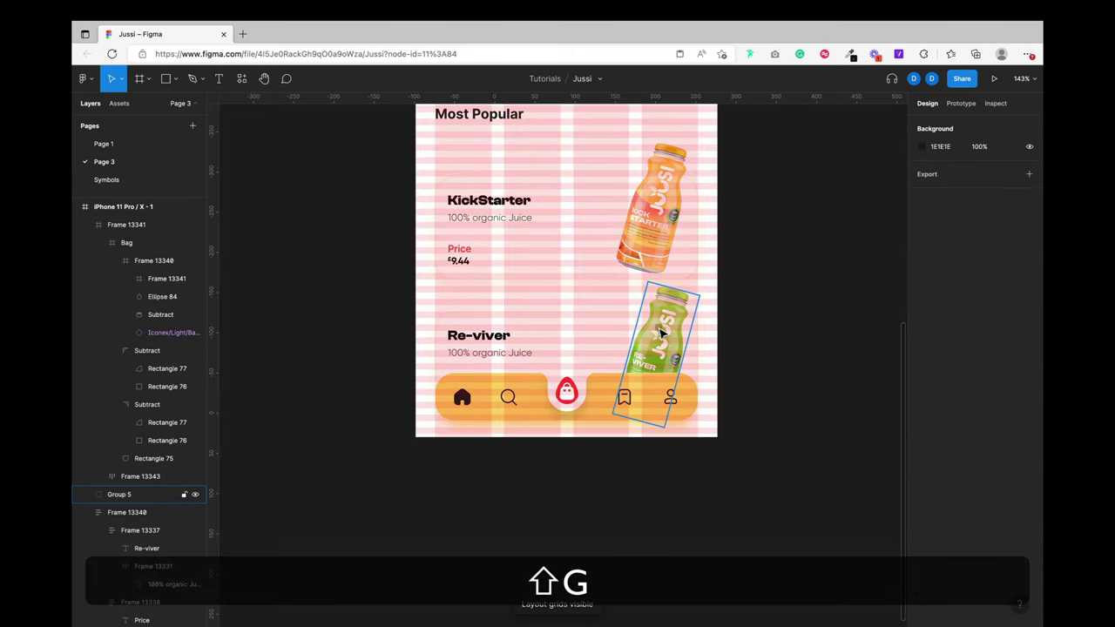
pyautogui.keyDown('shift'); pyautogui.click(564, 337); pyautogui.keyUp('shift')
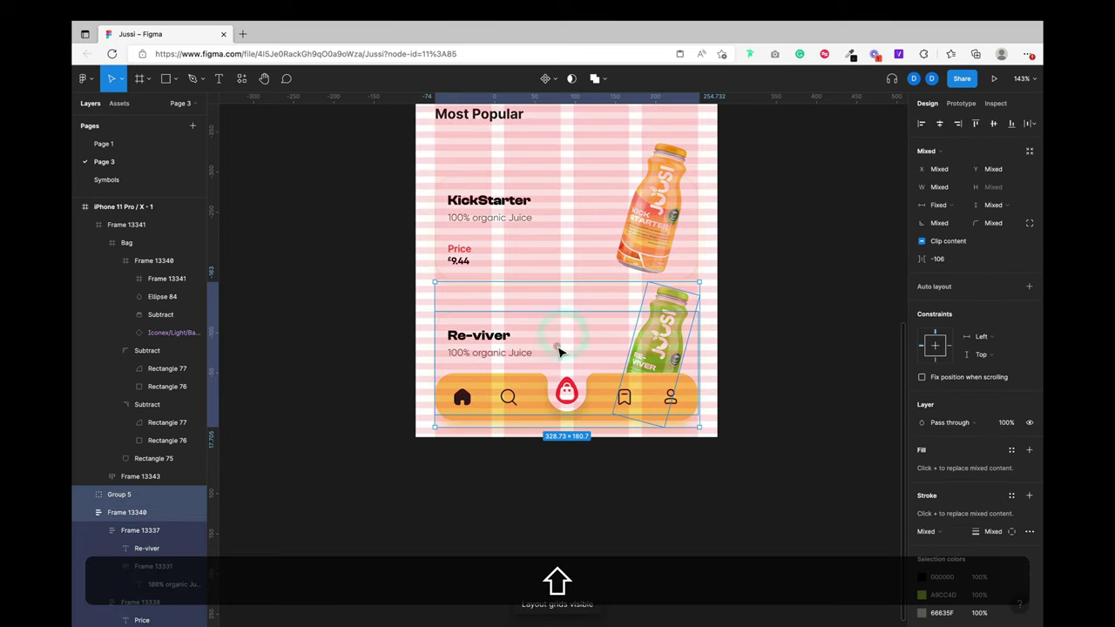
pyautogui.scroll(-3, 559, 351)
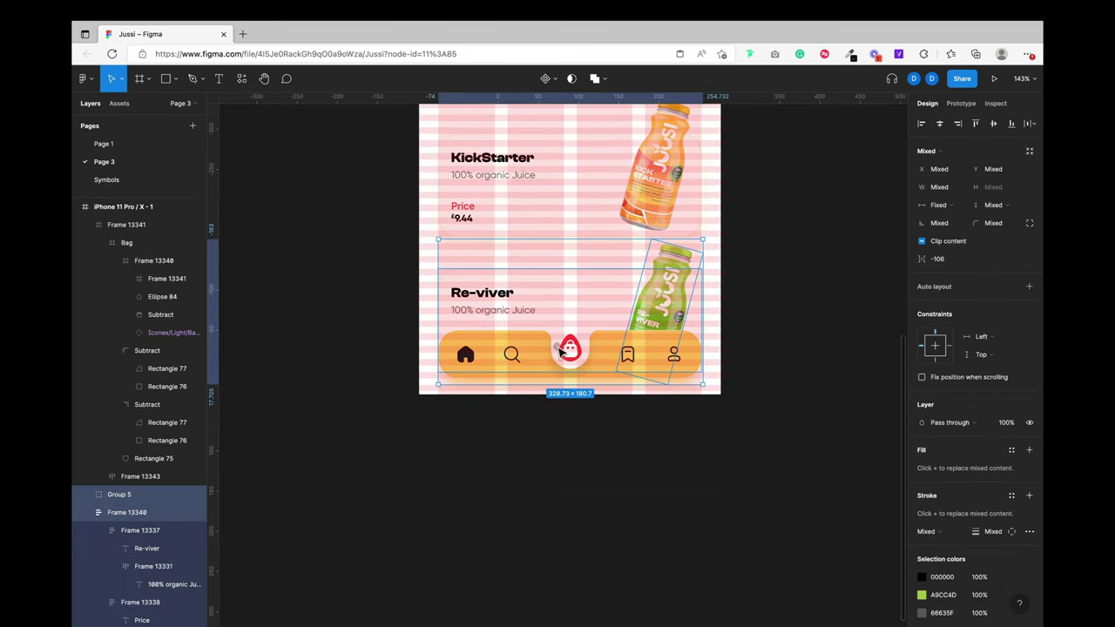
# Step: Nudge the navigation bar up 4 px to Y 728, trying a height of 64 and undoing that resize
pyautogui.click(518, 359)
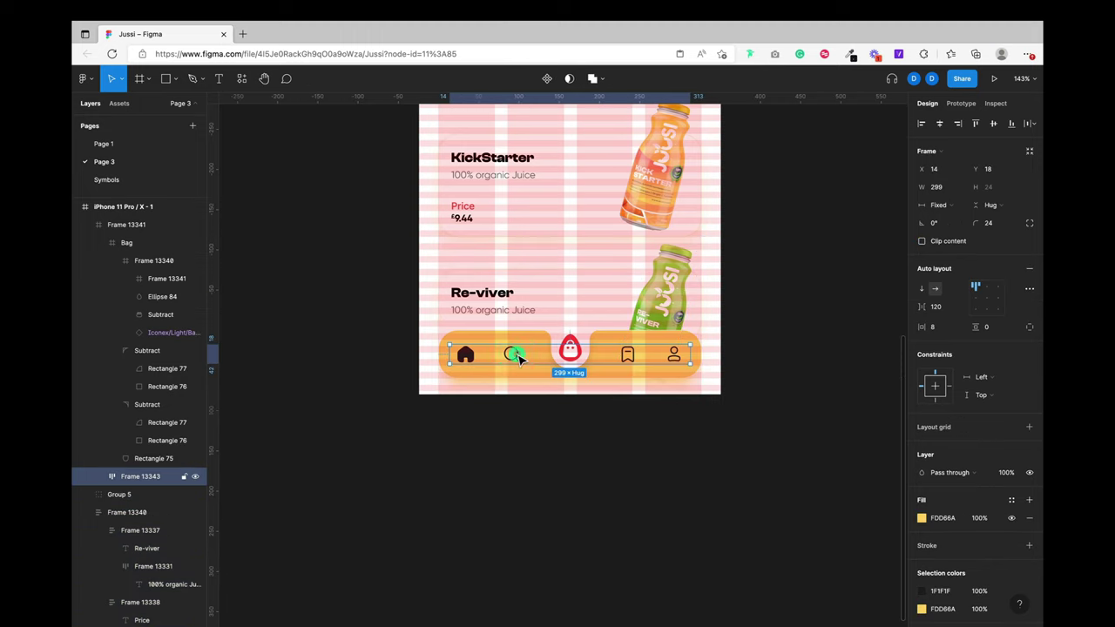
pyautogui.click(525, 341)
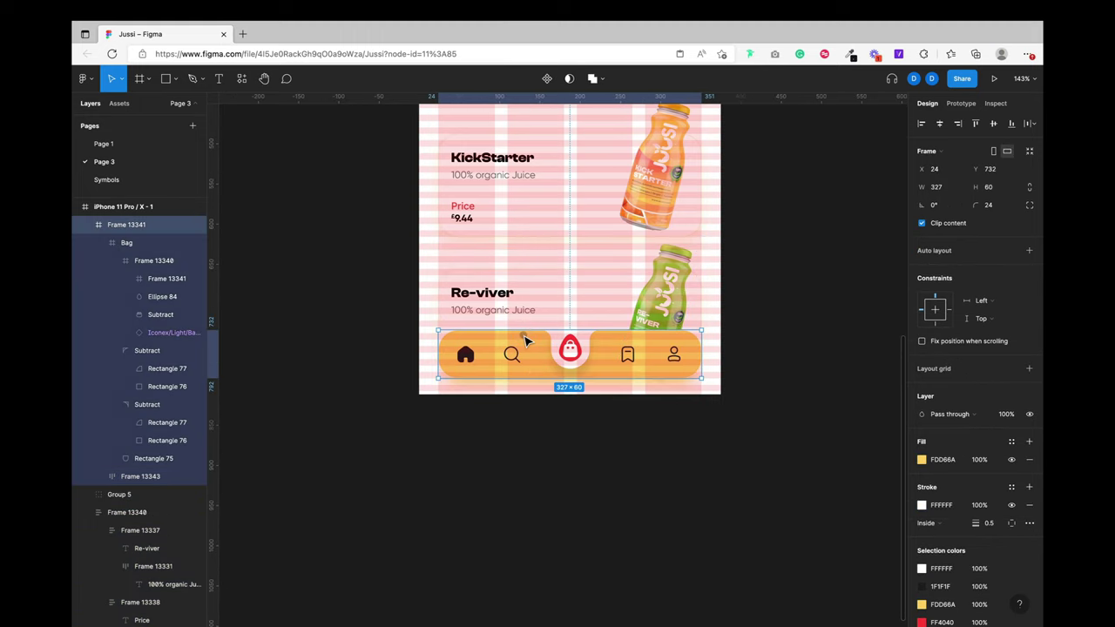
pyautogui.press('Up')
pyautogui.press('Up')
pyautogui.press('Up')
pyautogui.press('Up')
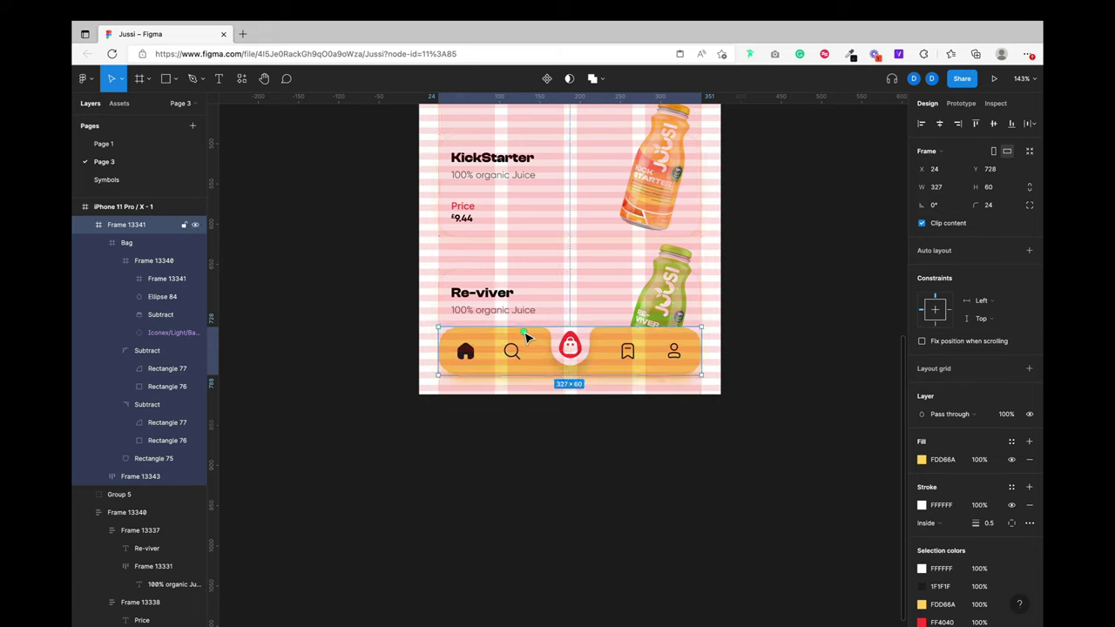
pyautogui.moveTo(563, 373); pyautogui.dragTo(563, 377)
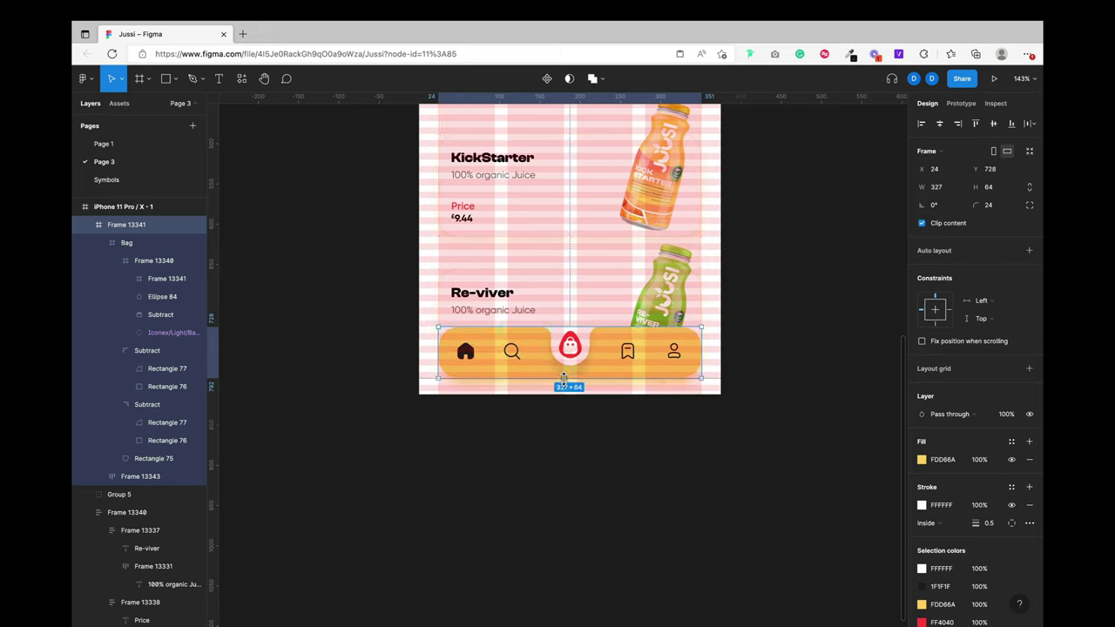
pyautogui.press('super+z')
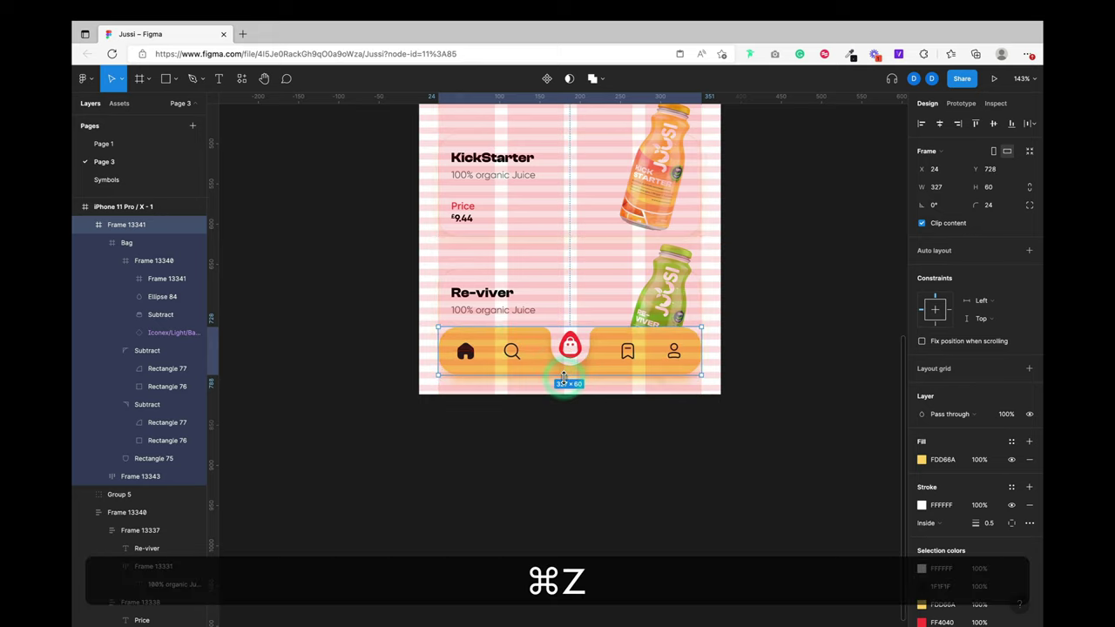
# Step: Reapply vertical centring to the icon row inside the moved navigation bar and hide the layout grids
pyautogui.click(640, 349)
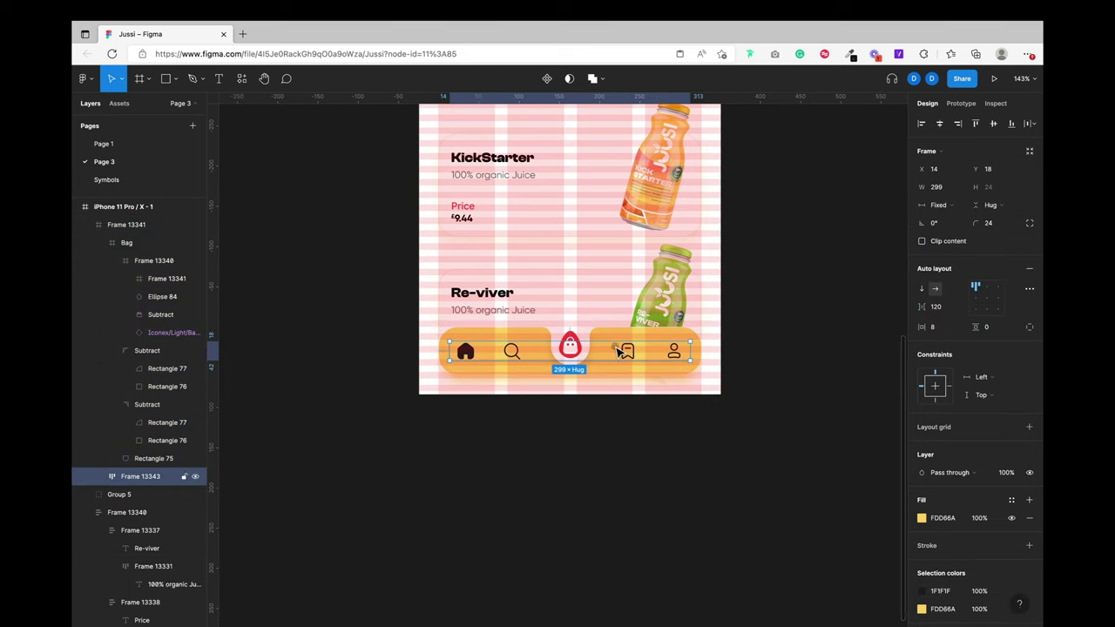
pyautogui.moveTo(616, 350)
pyautogui.mouseDown()
pyautogui.moveTo(624, 359)
pyautogui.moveTo(616, 351)
pyautogui.mouseUp()
pyautogui.click(992, 123)
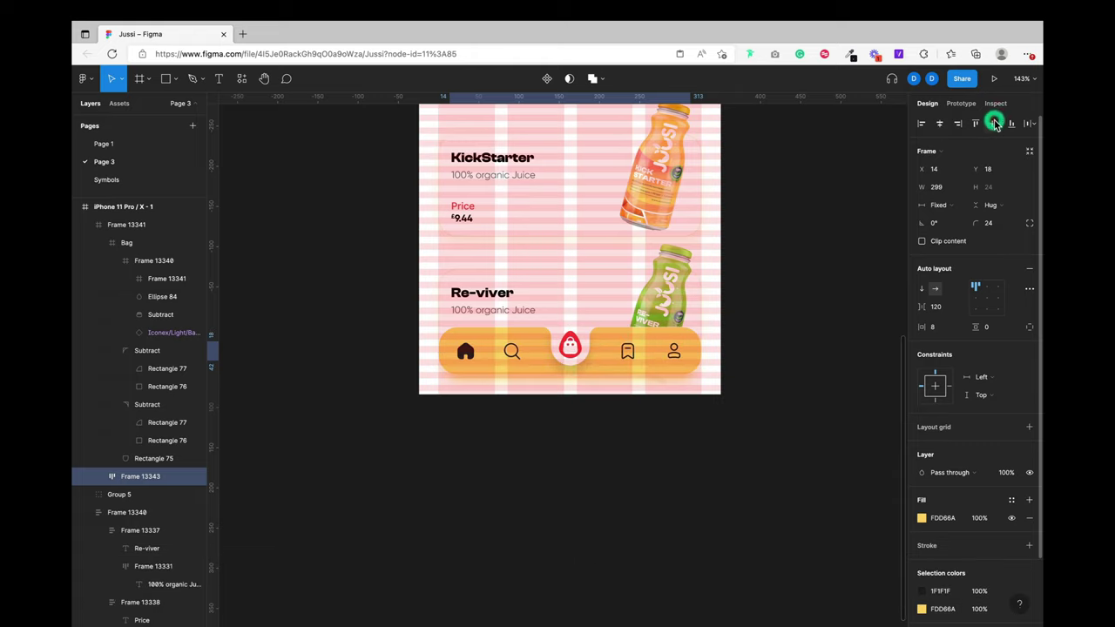
pyautogui.click(786, 379)
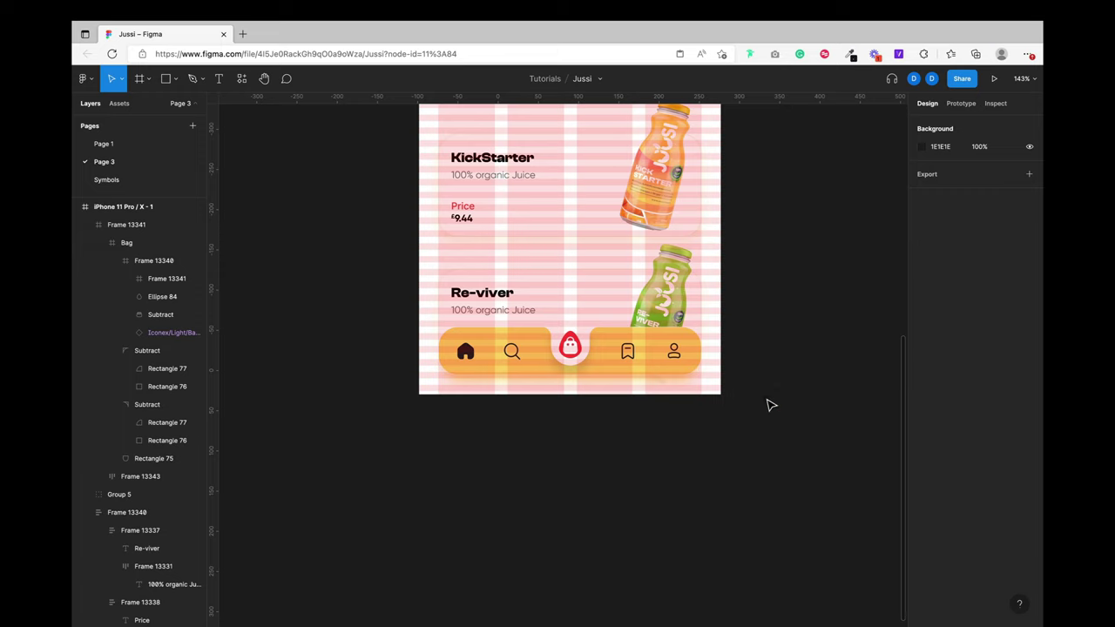
pyautogui.hotkey('shift', 'g')
pyautogui.hotkey('shift', '1')
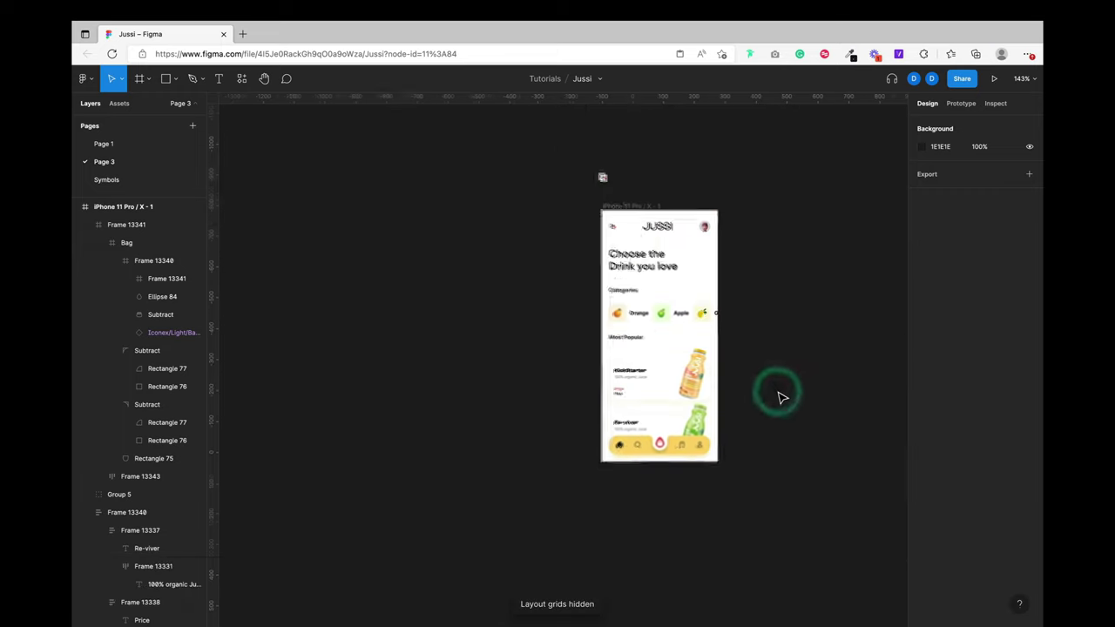
# Step: Round the corners of the iPhone 11 Pro / X - 1 frame with a radius of 32
pyautogui.hotkey('shift', '0')
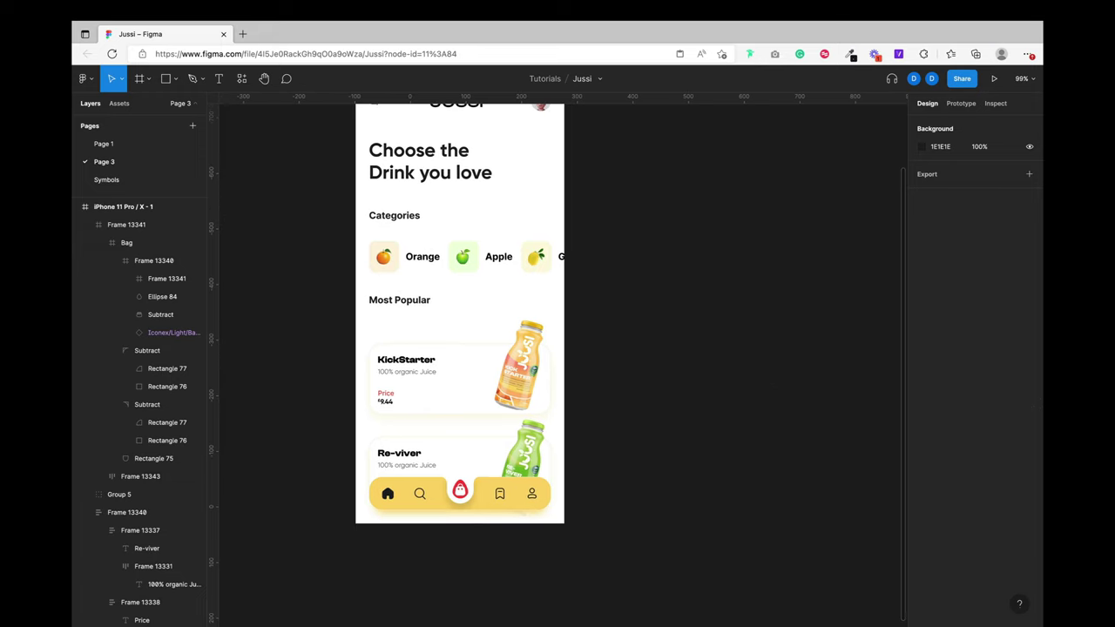
pyautogui.scroll(-2, 800, 379)
pyautogui.hscroll(-1, 799, 379)
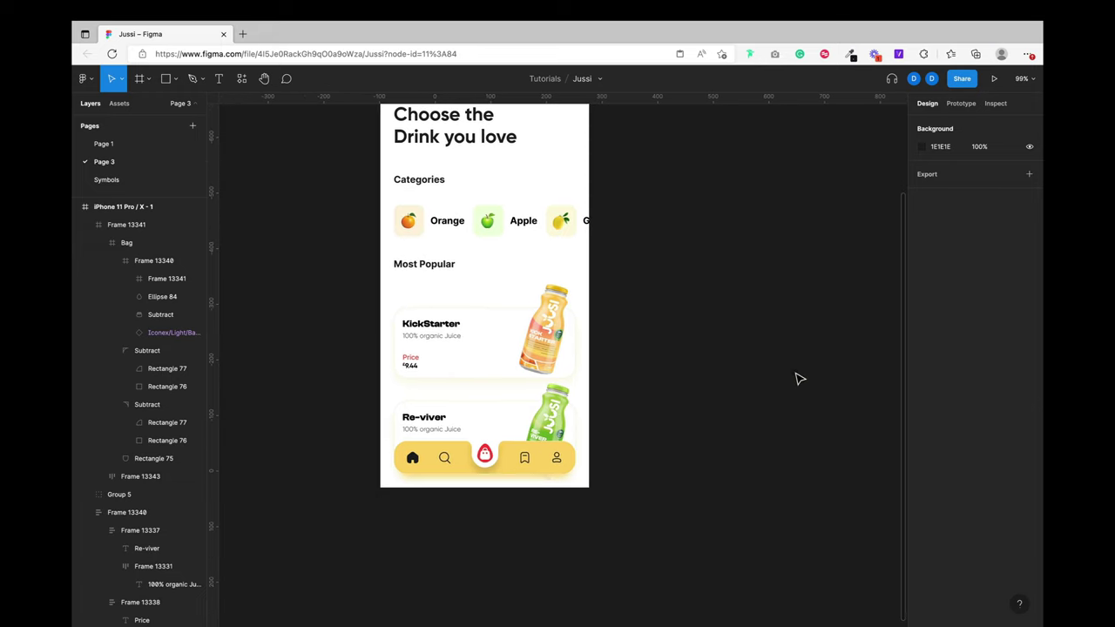
pyautogui.scroll(3, 800, 379)
pyautogui.hscroll(-1, 796, 378)
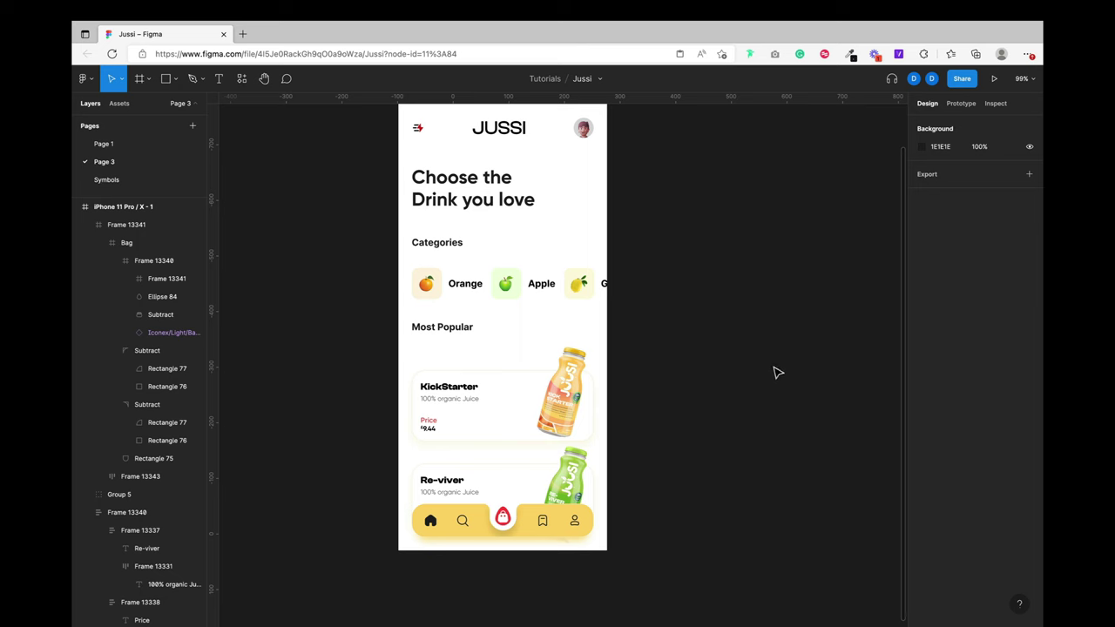
pyautogui.scroll(3, 774, 369)
pyautogui.hscroll(1, 774, 369)
pyautogui.keyDown('super'); pyautogui.click(583, 261); pyautogui.keyUp('super')
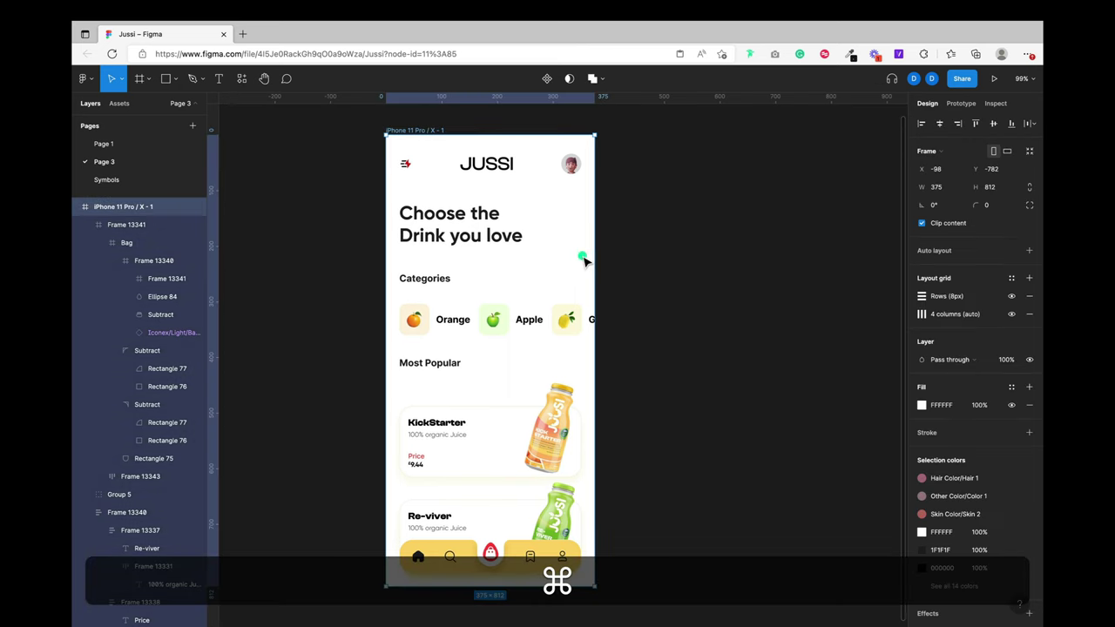
pyautogui.press('alt')
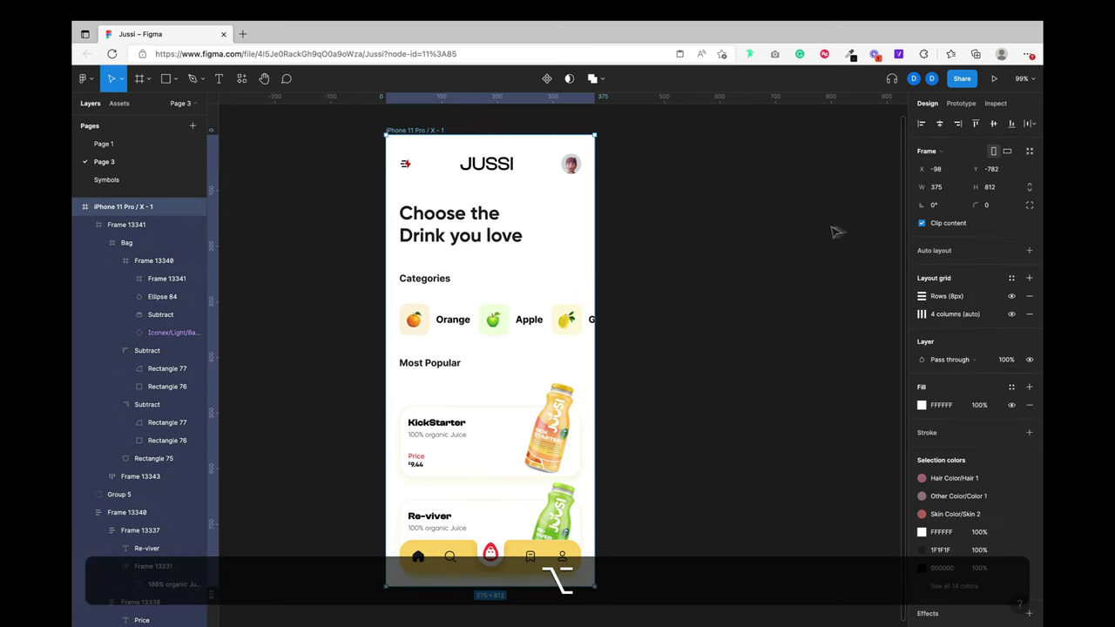
pyautogui.press('Return')
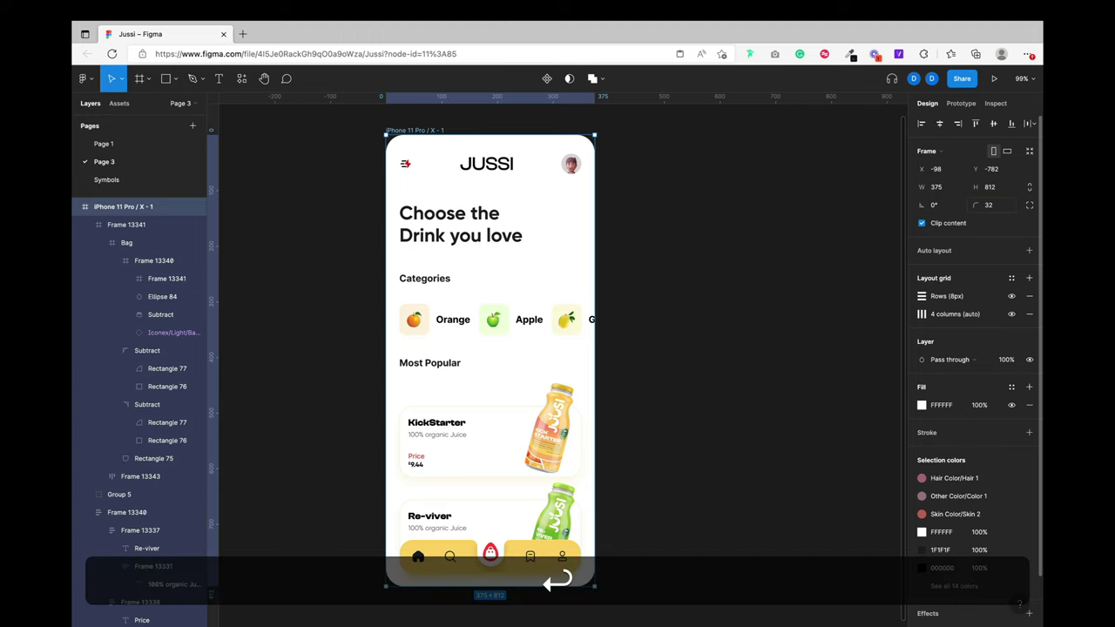
pyautogui.click(726, 397)
pyautogui.scroll(-1, 709, 401)
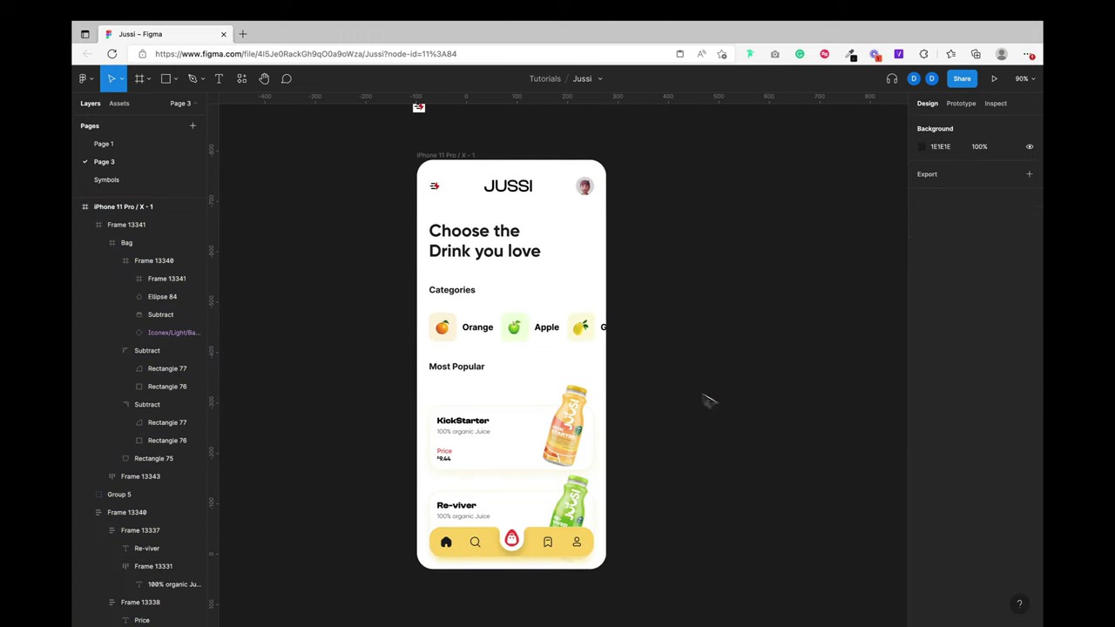
# Step: Fill the phone frame's background with the navigation bar's yellow, FDD66A, by sampling the bar's colour
pyautogui.keyDown('super'); pyautogui.click(566, 275); pyautogui.keyUp('super')
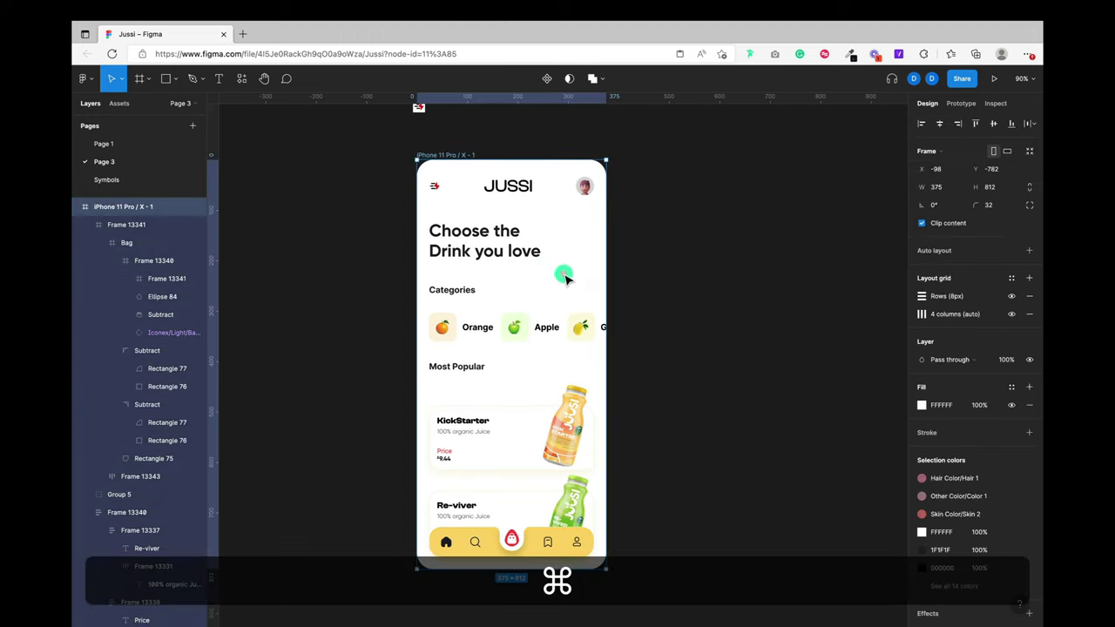
pyautogui.press('super')
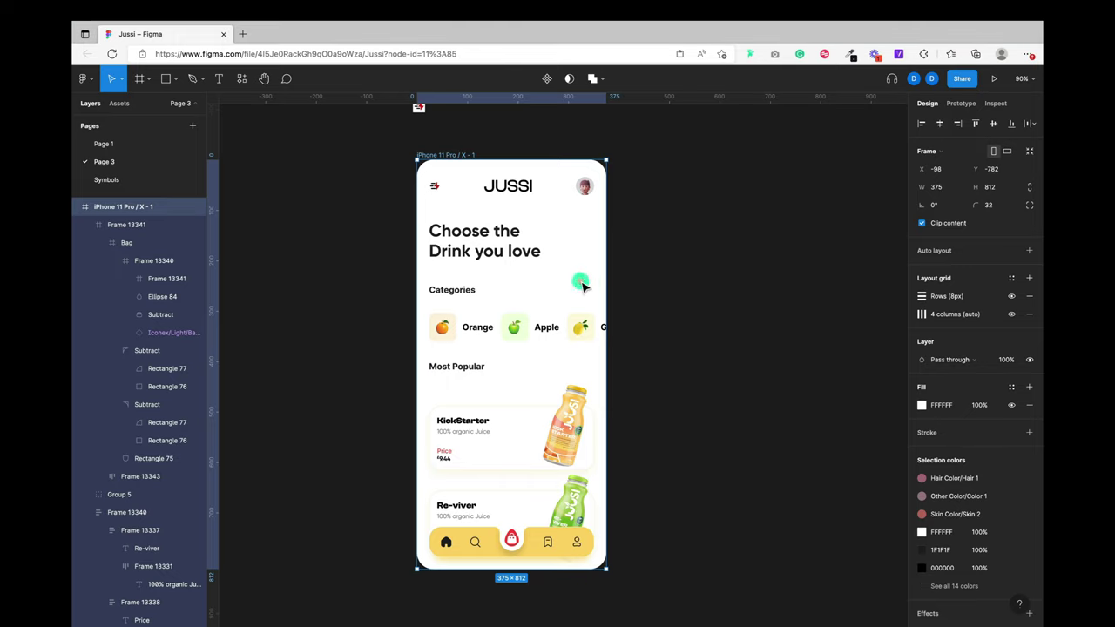
pyautogui.press('i')
pyautogui.click(545, 535)
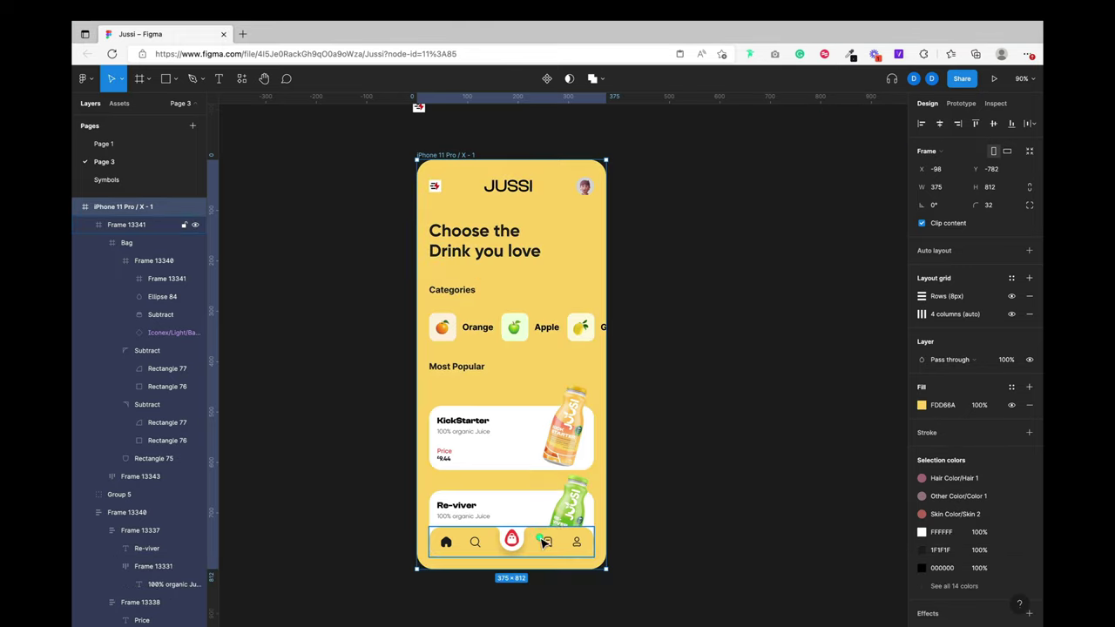
pyautogui.click(668, 425)
pyautogui.scroll(1, 668, 425)
pyautogui.hscroll(-1, 669, 424)
pyautogui.press('super')
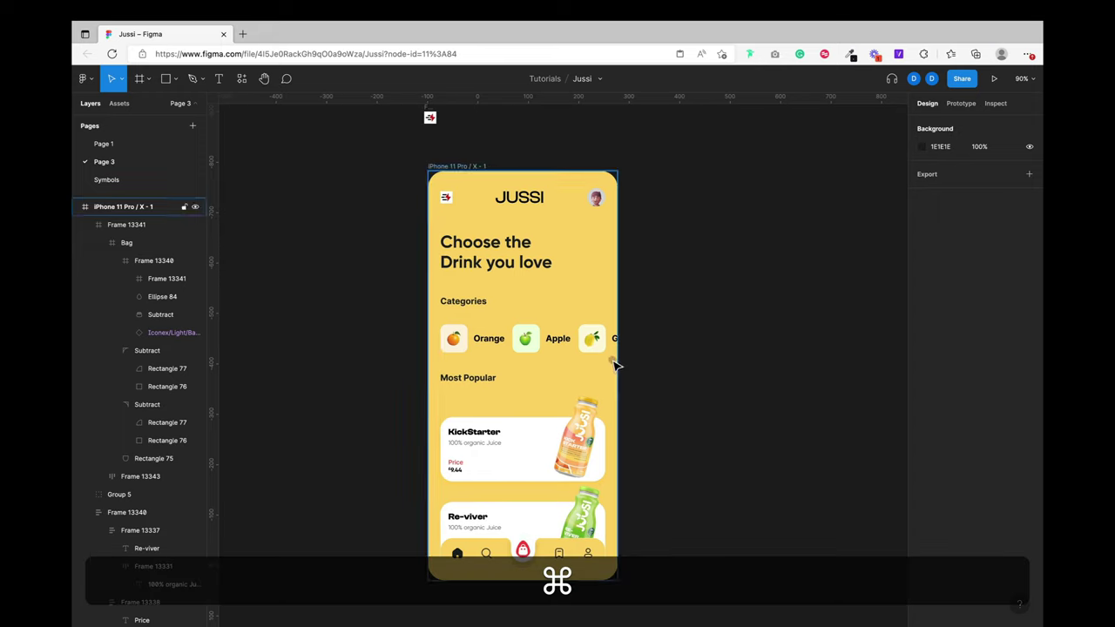
pyautogui.scroll(-2, 668, 347)
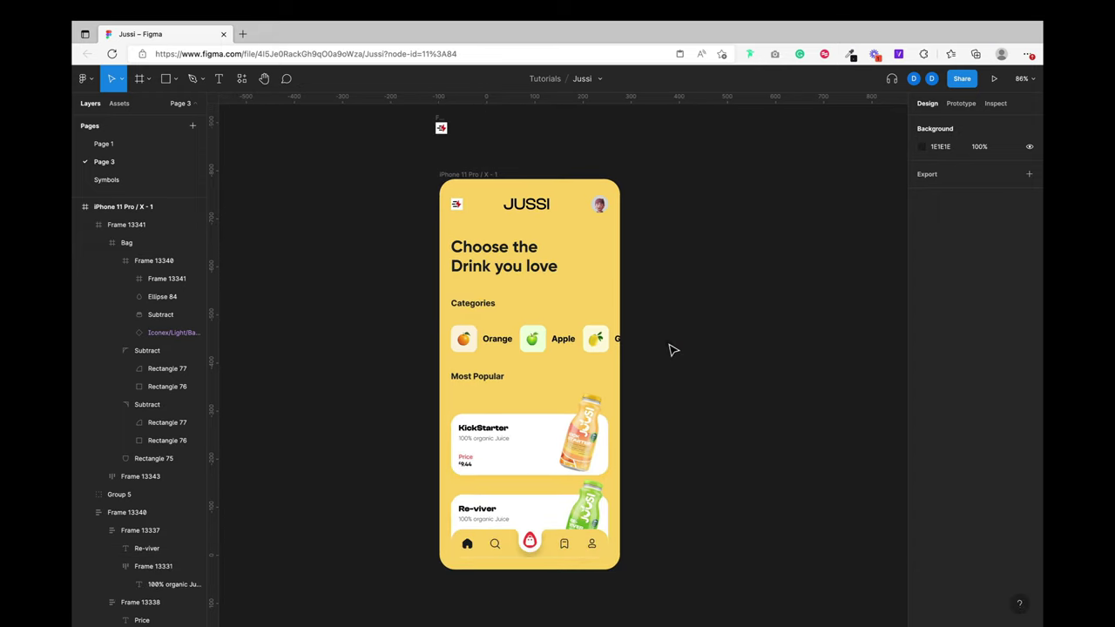
# Step: Move both product cards together with their bottles up 40 px, placing the KickStarter card at Y 448
pyautogui.keyDown('super'); pyautogui.click(640, 533); pyautogui.keyUp('super')
pyautogui.scroll(5, 638, 531)
pyautogui.keyDown('super'); pyautogui.click(518, 320); pyautogui.keyUp('super')
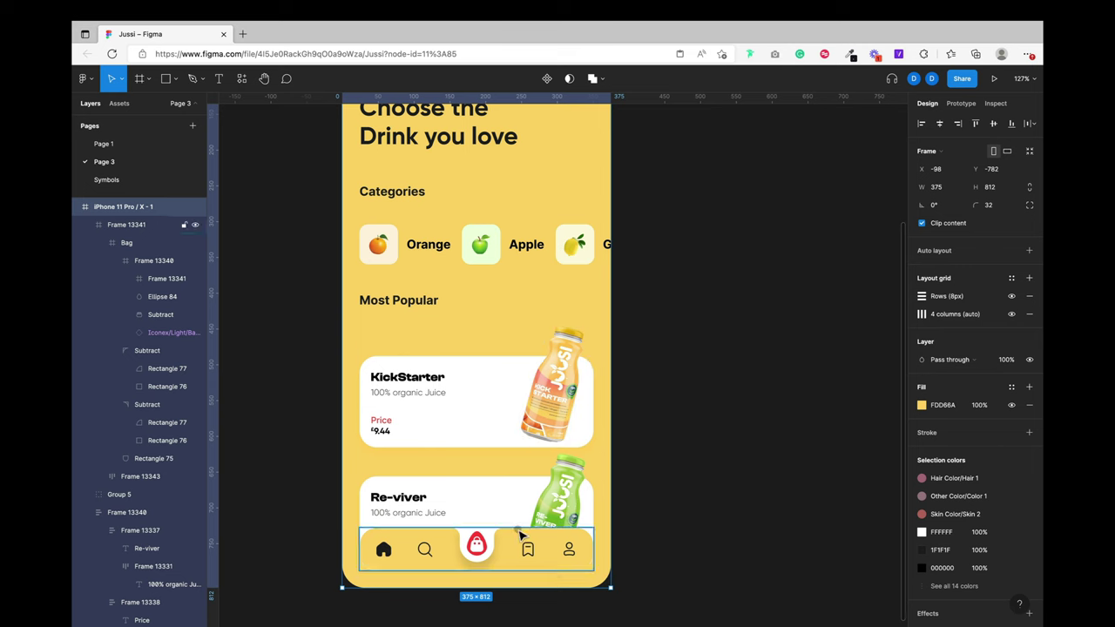
pyautogui.click(486, 390)
pyautogui.keyDown('shift'); pyautogui.click(568, 350); pyautogui.keyUp('shift')
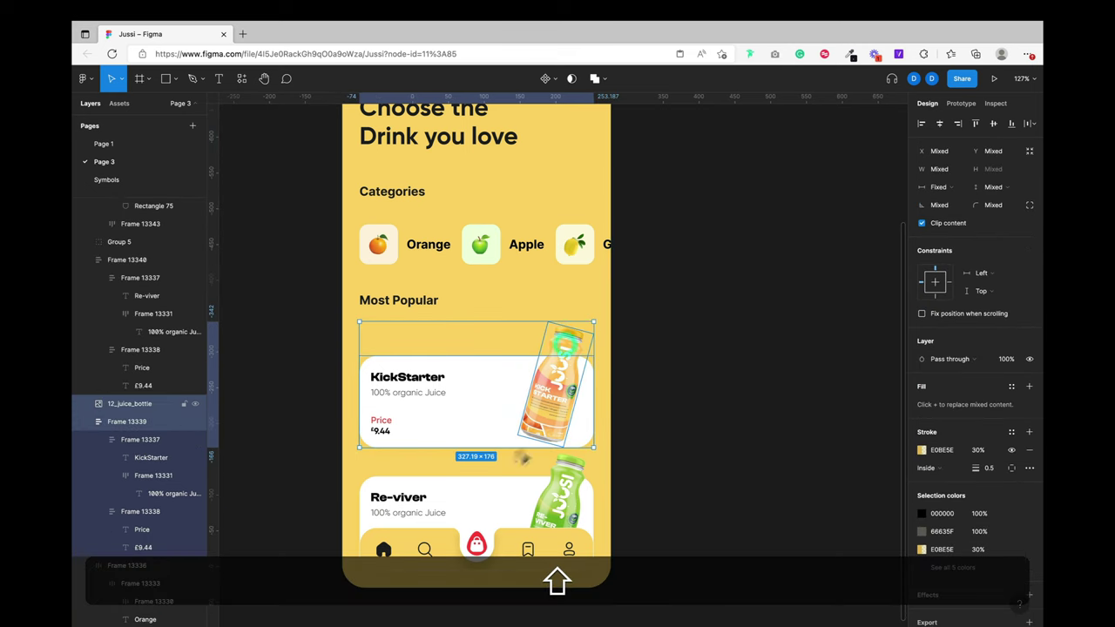
pyautogui.keyDown('shift'); pyautogui.click(411, 500); pyautogui.keyUp('shift')
pyautogui.keyDown('shift'); pyautogui.click(562, 489); pyautogui.keyUp('shift')
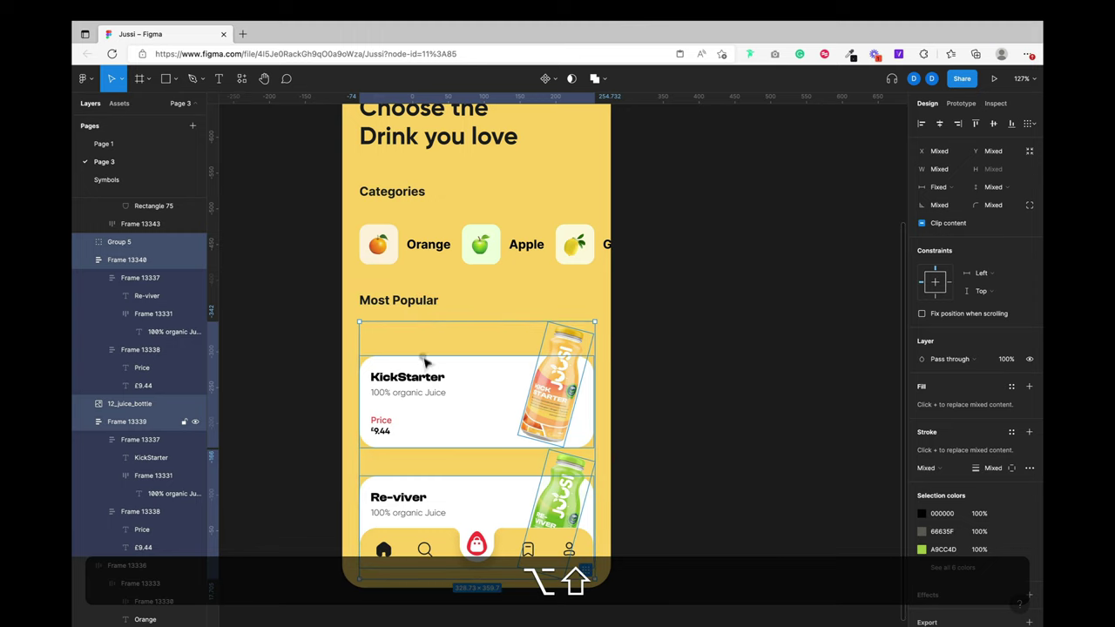
pyautogui.hotkey('shift', 'Up')
pyautogui.hotkey('shift', 'Up')
pyautogui.hotkey('shift', 'Up')
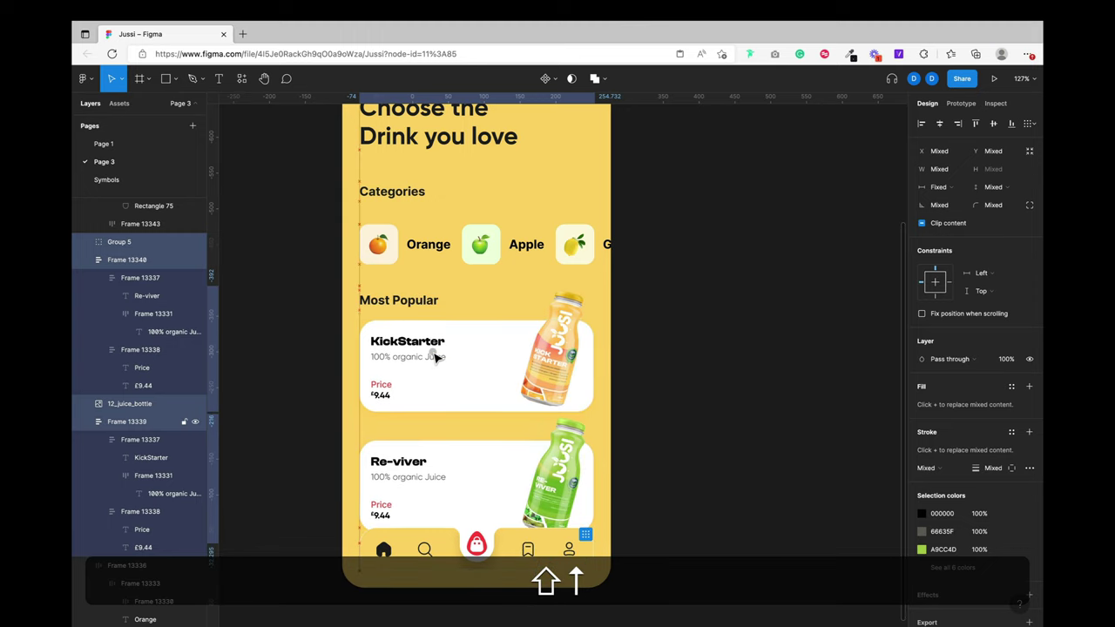
pyautogui.hotkey('shift', 'Down')
pyautogui.click(461, 288)
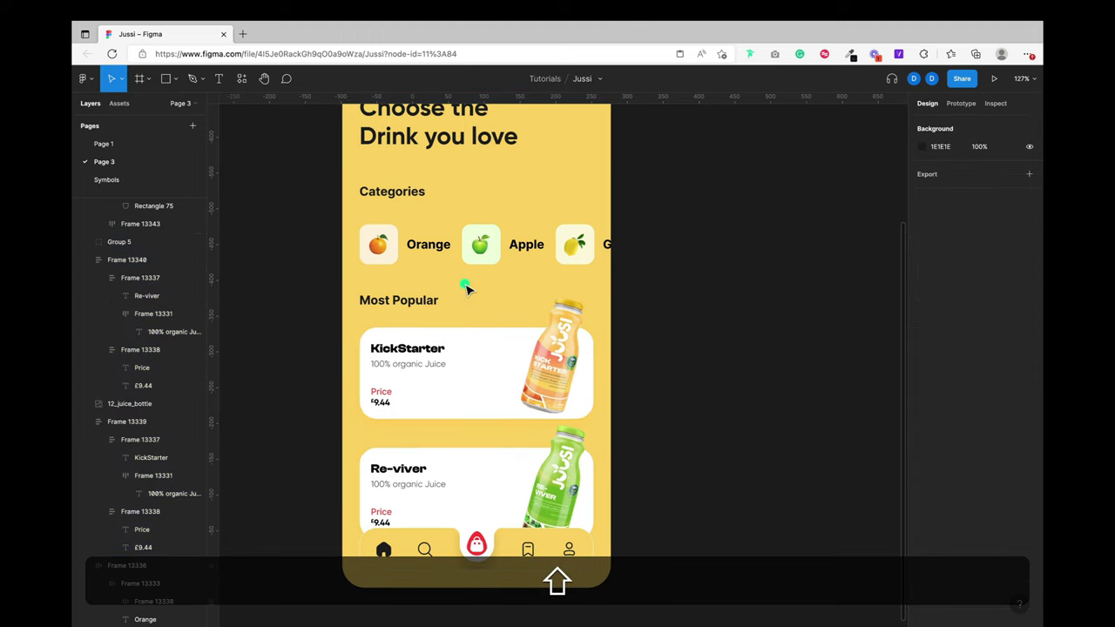
# Step: Show the layout grids and move the Re-viver card up to Y 608, 32 px below the KickStarter card
pyautogui.hotkey('shift', 'g')
pyautogui.click(453, 329)
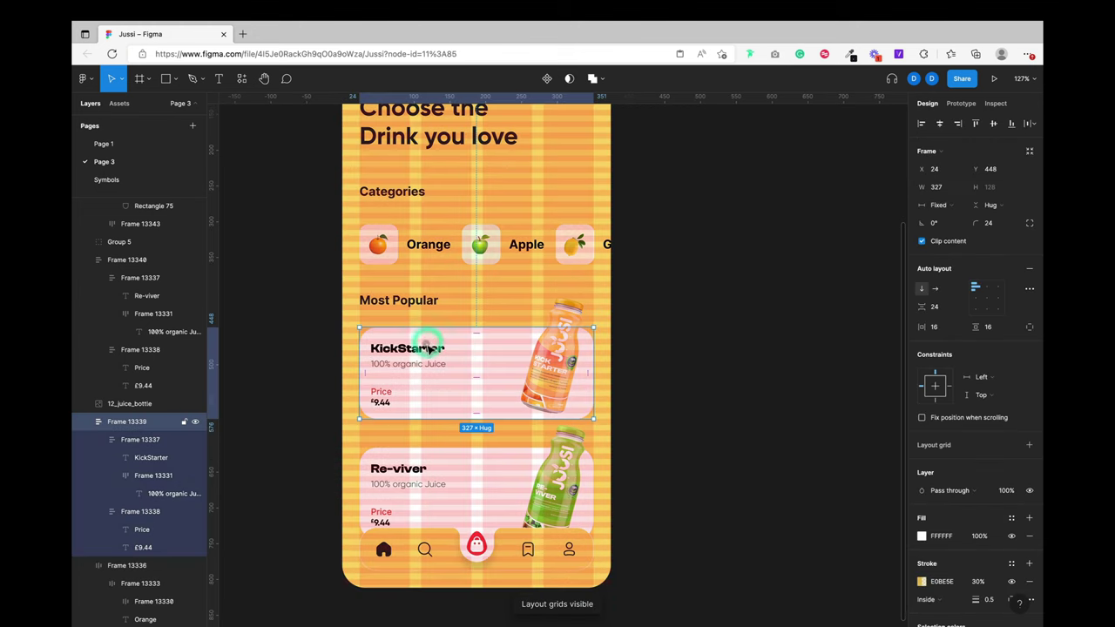
pyautogui.press('alt')
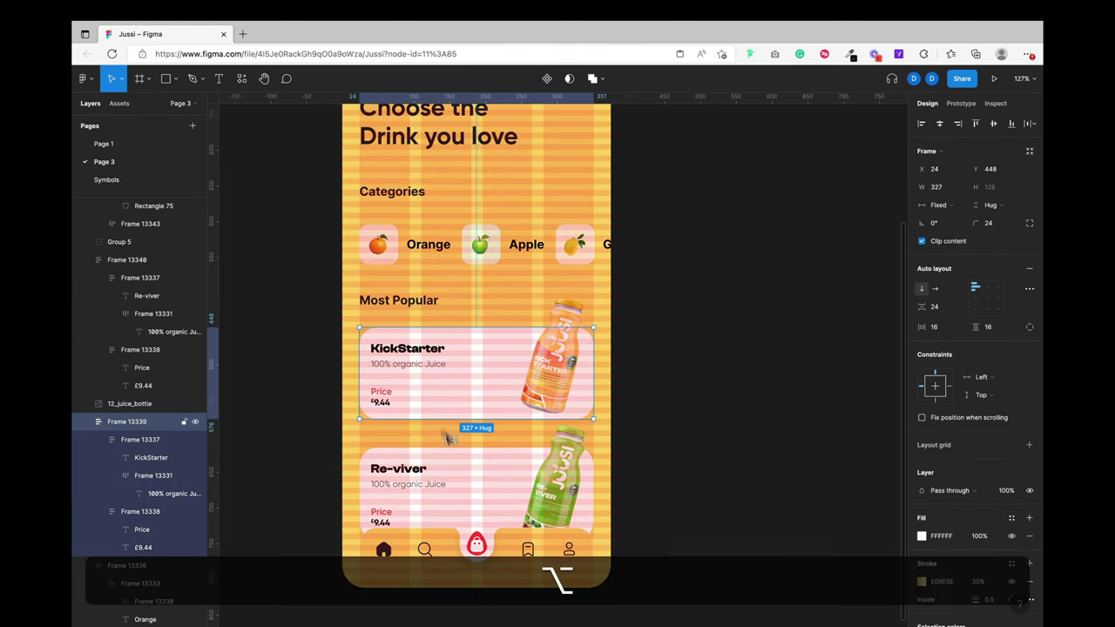
pyautogui.click(456, 468)
pyautogui.hotkey('alt', 'shift', 'Up')
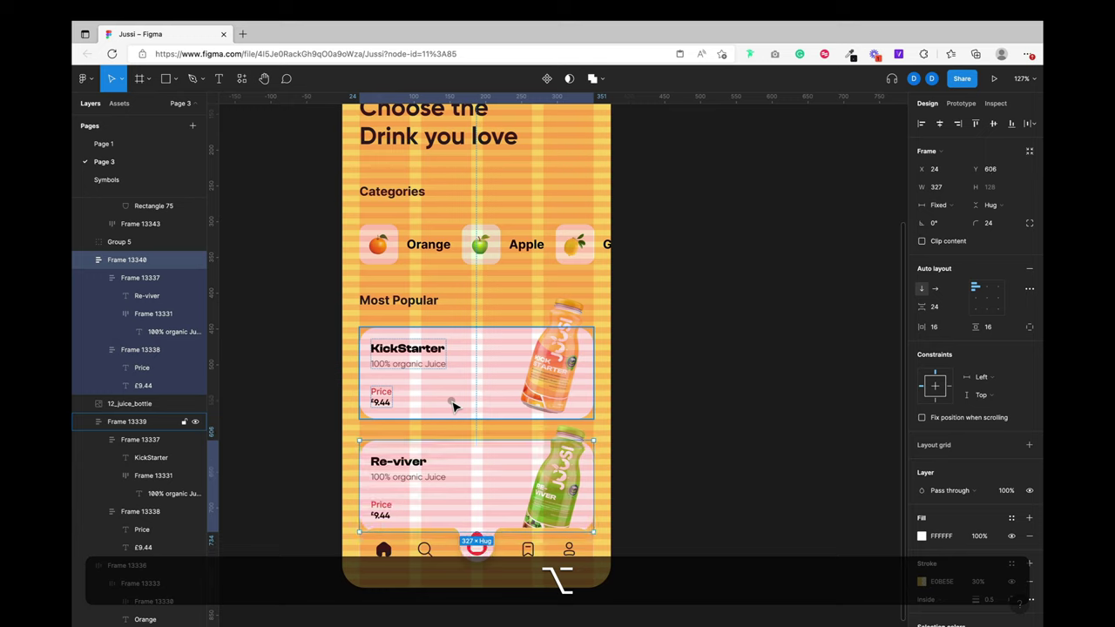
pyautogui.press('Down')
pyautogui.hotkey('alt', 'Down')
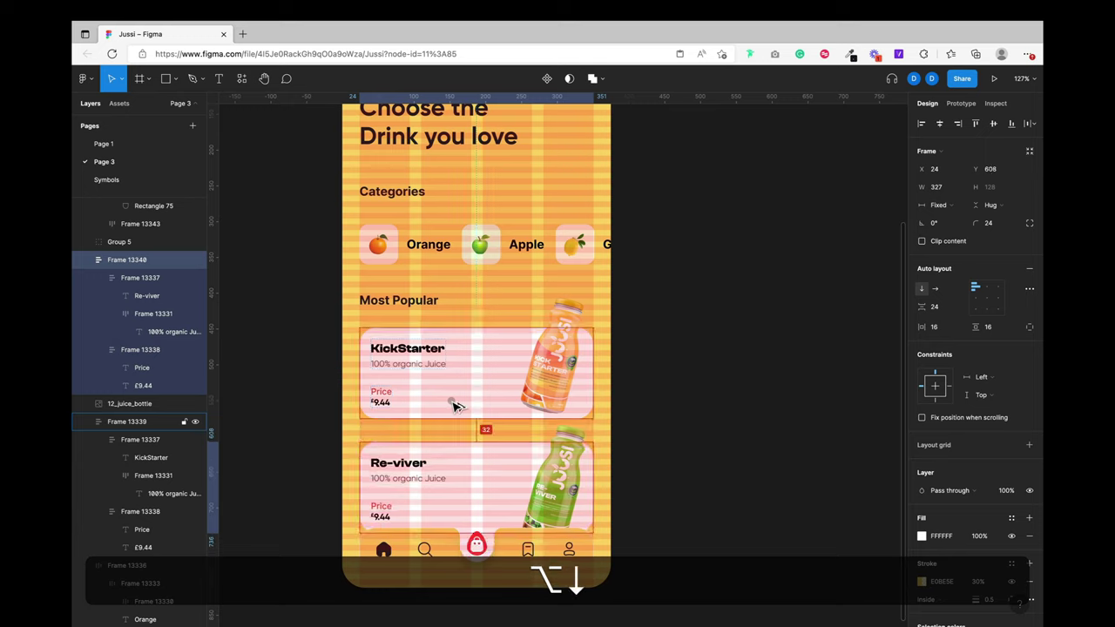
# Step: Nudge the green Re-viver bottle up to Y 575
pyautogui.click(572, 451)
pyautogui.press('Up')
pyautogui.press('Up')
pyautogui.press('Up')
pyautogui.press('Up')
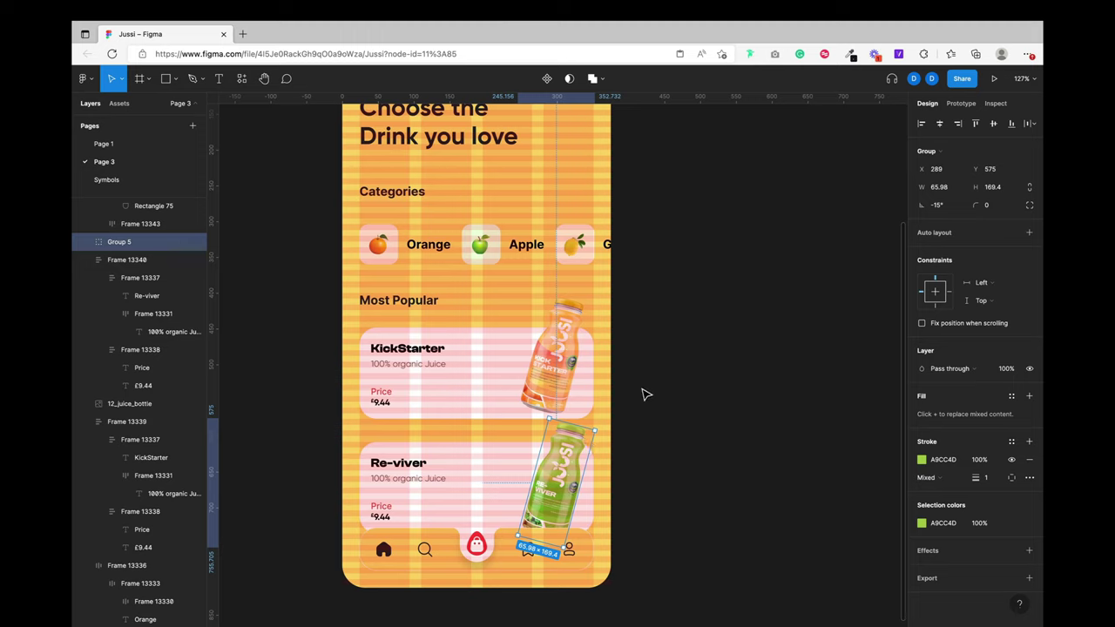
# Step: Shift the KickStarter bottle to X 278.46 and paste a duplicate of it, offset to X 298.46, Y 406
pyautogui.click(557, 364)
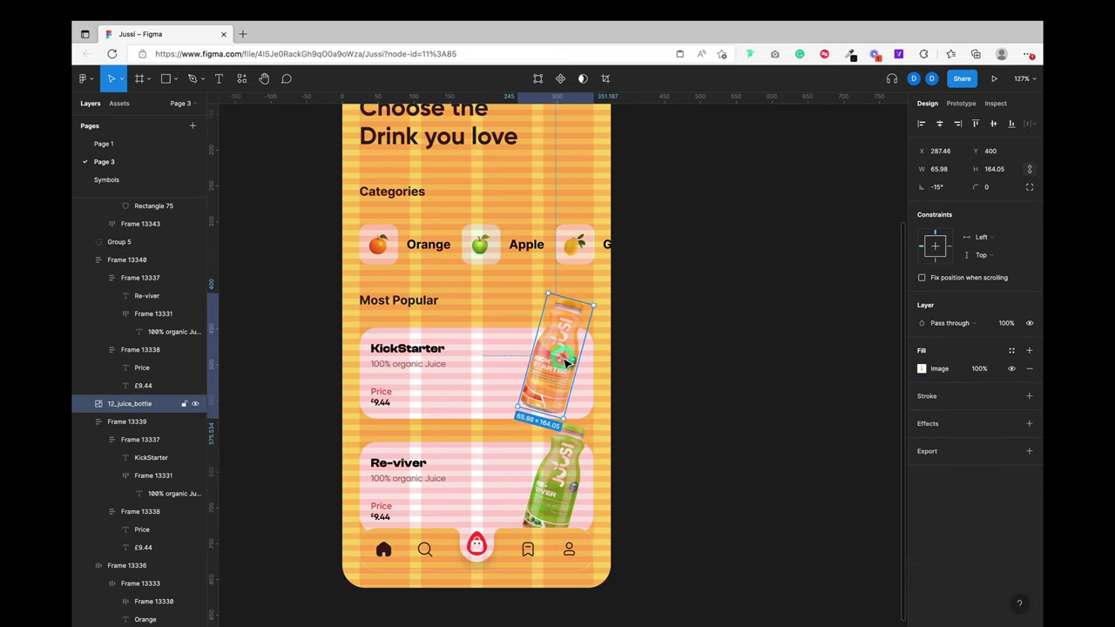
pyautogui.press('Up')
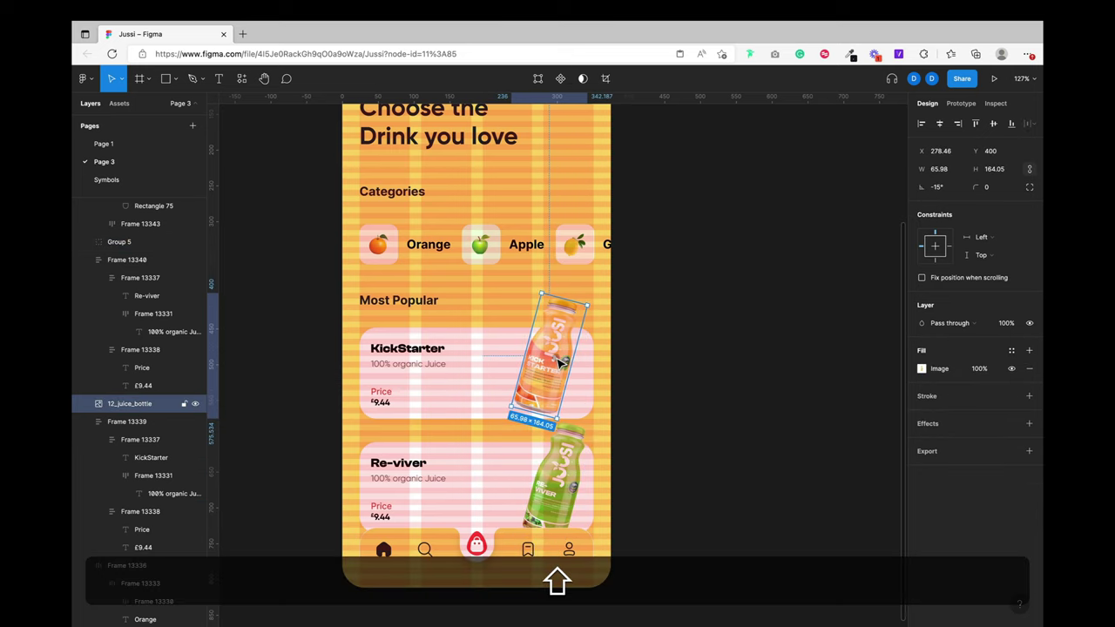
pyautogui.press('super+v')
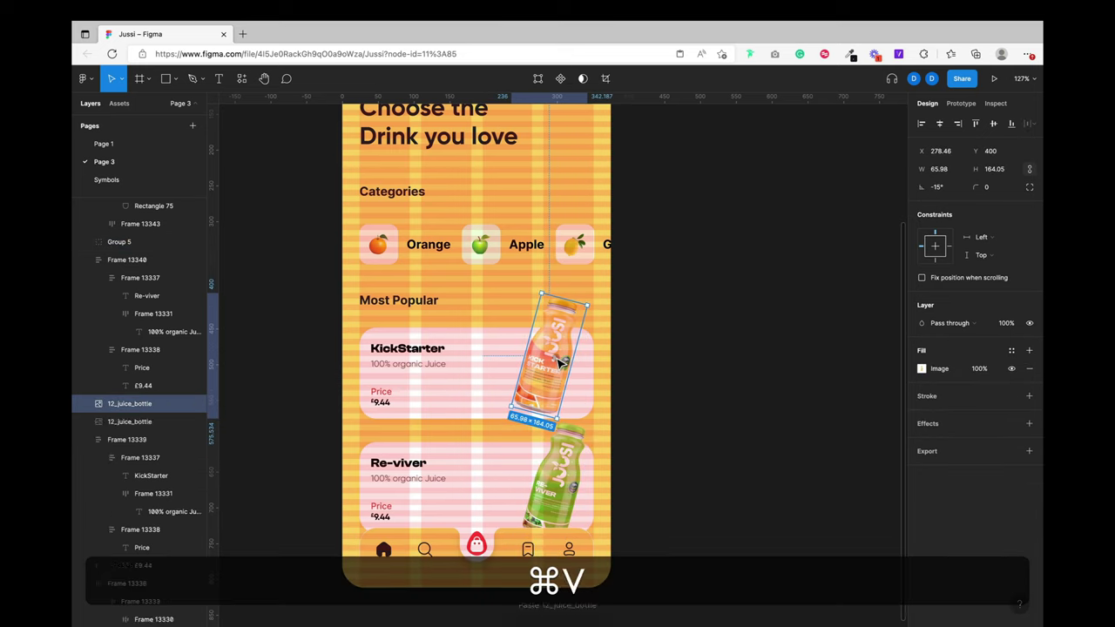
pyautogui.hotkey('shift', 'Right')
pyautogui.hotkey('shift', 'Right')
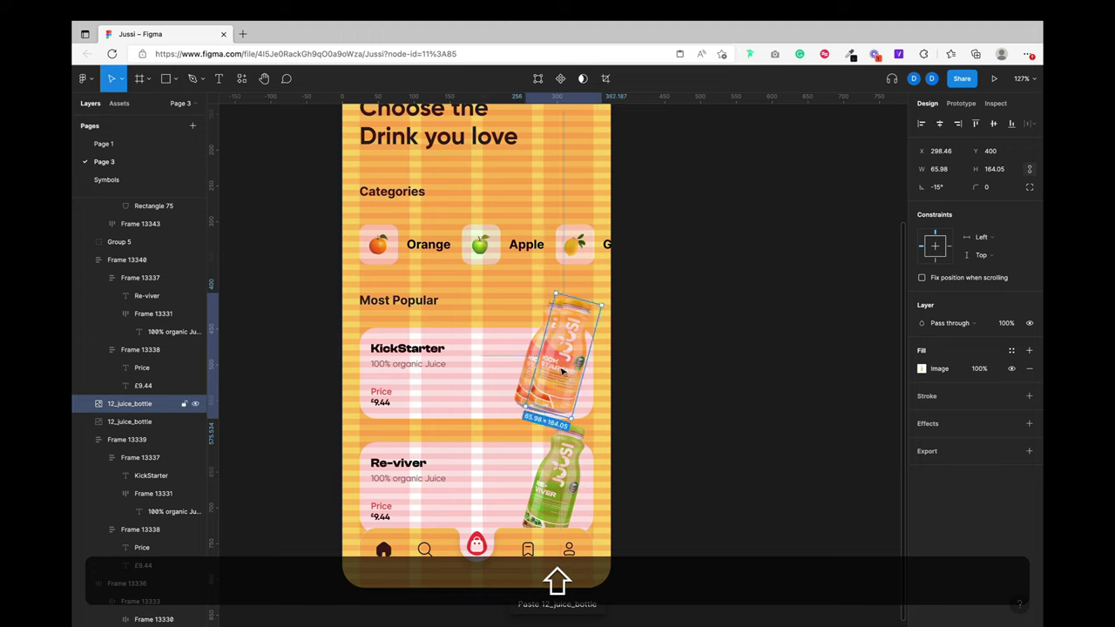
pyautogui.moveTo(561, 372); pyautogui.dragTo(562, 376)
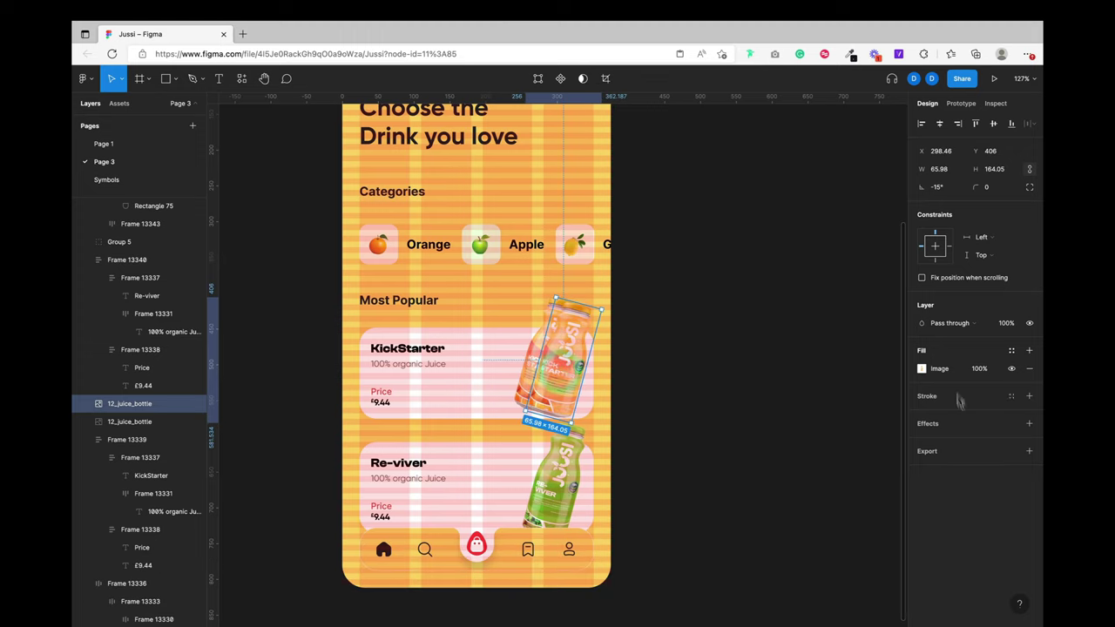
# Step: Apply a layer blur effect to the duplicated bottle and send it behind the original KickStarter bottle
pyautogui.click(945, 425)
pyautogui.click(921, 442)
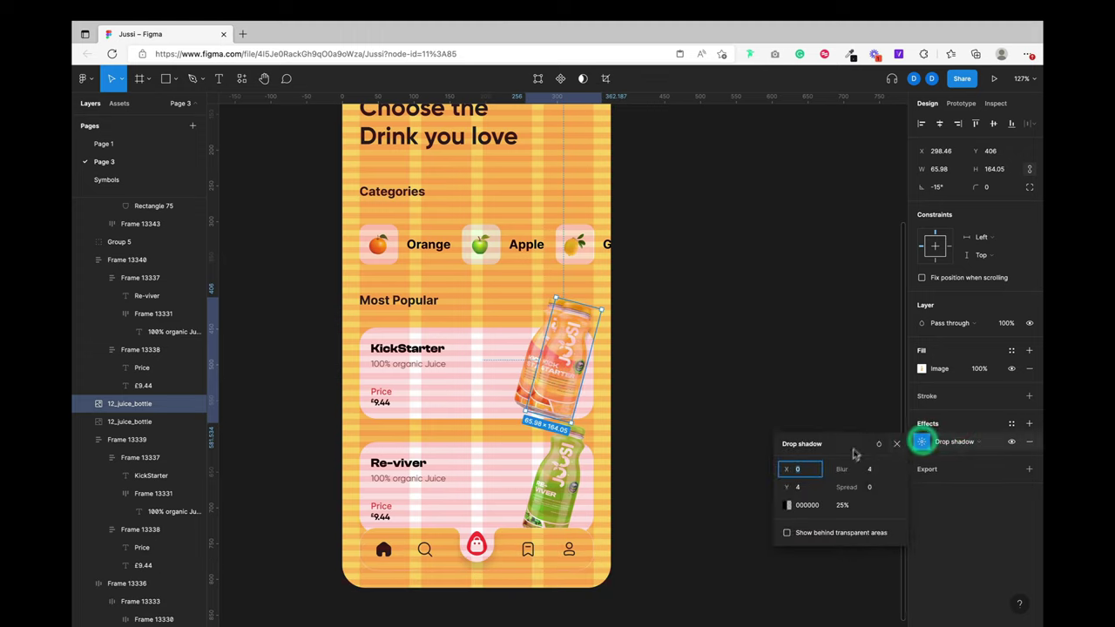
pyautogui.click(953, 441)
pyautogui.click(949, 453)
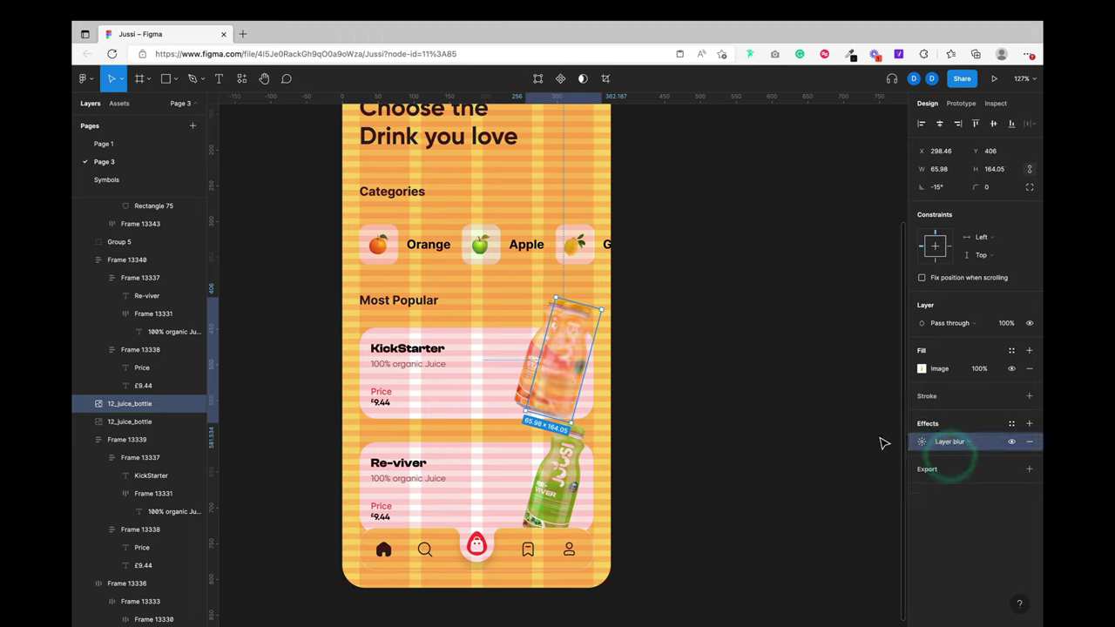
pyautogui.press('super+bracketleft')
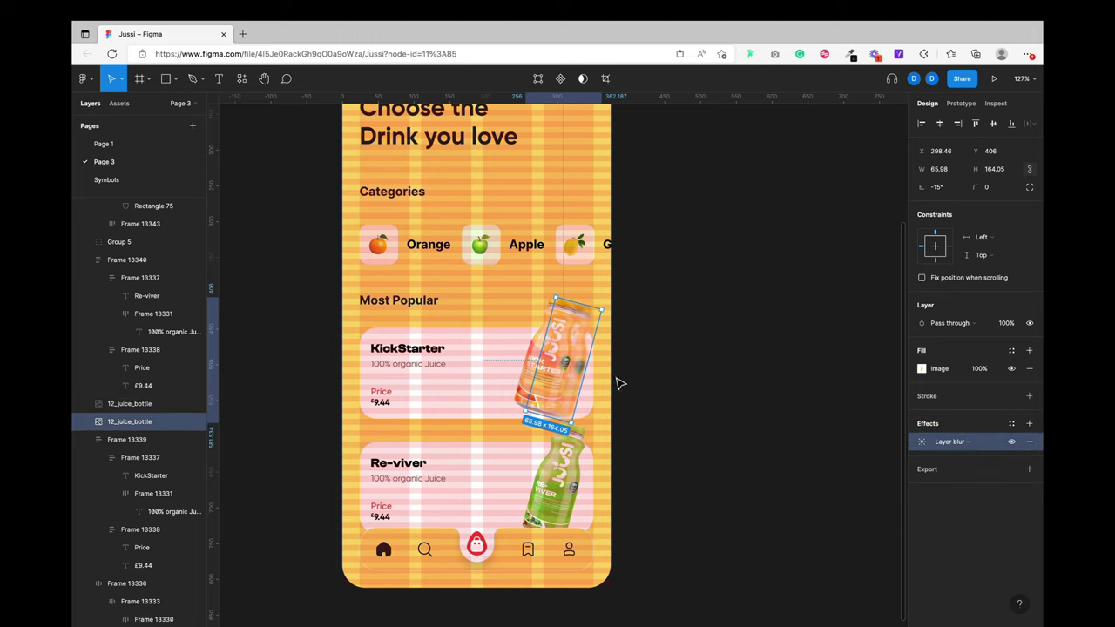
# Step: Try an image fill opacity of 20% on the blurred bottle copy
pyautogui.click(984, 369)
pyautogui.write('20')
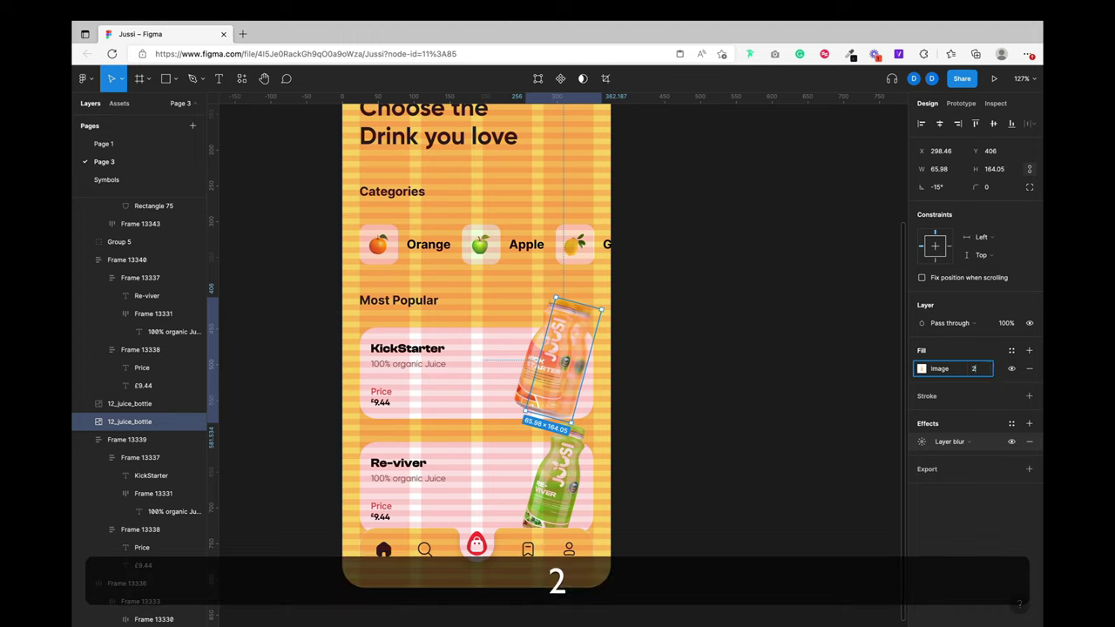
pyautogui.press('Return')
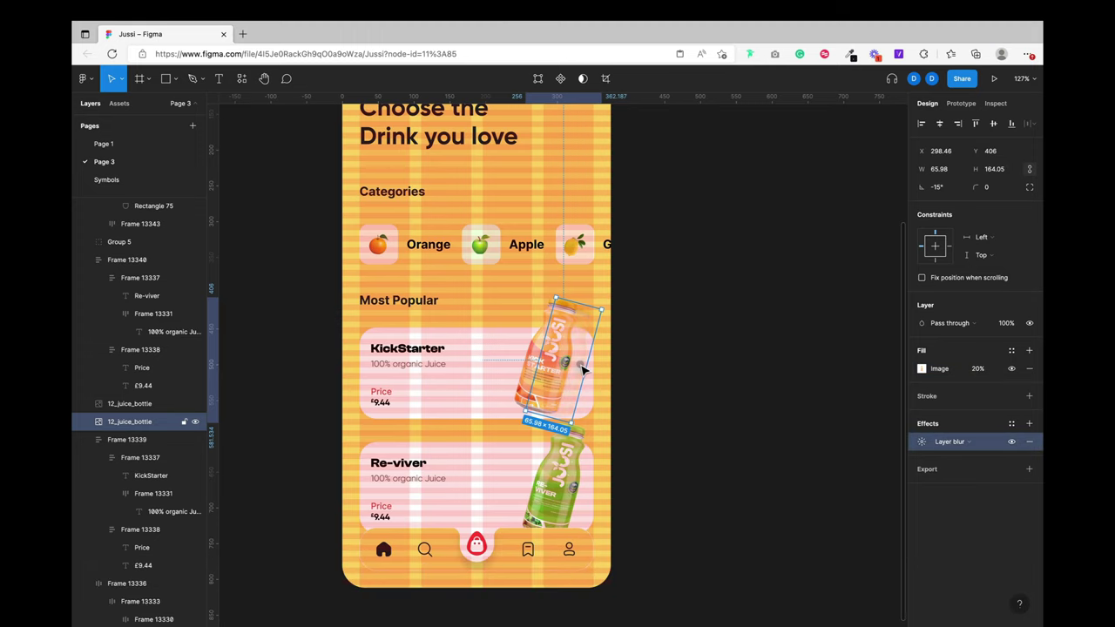
# Step: Move the blurred bottle copy to X 299.46, Y 400 and set its image fill opacity to 60%
pyautogui.moveTo(583, 369); pyautogui.dragTo(583, 364)
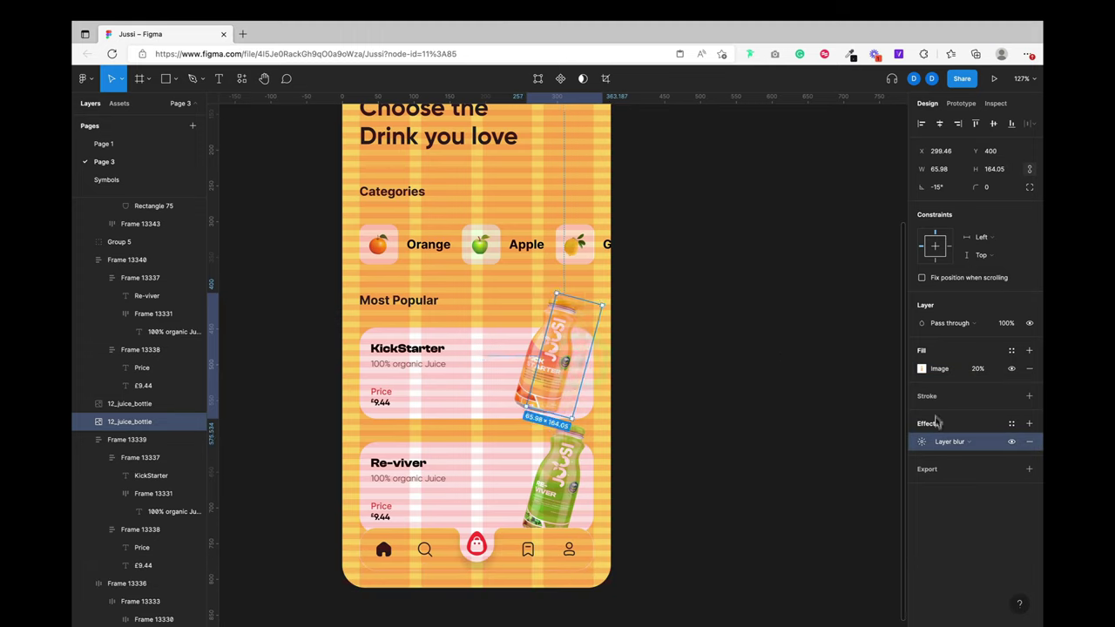
pyautogui.click(977, 369)
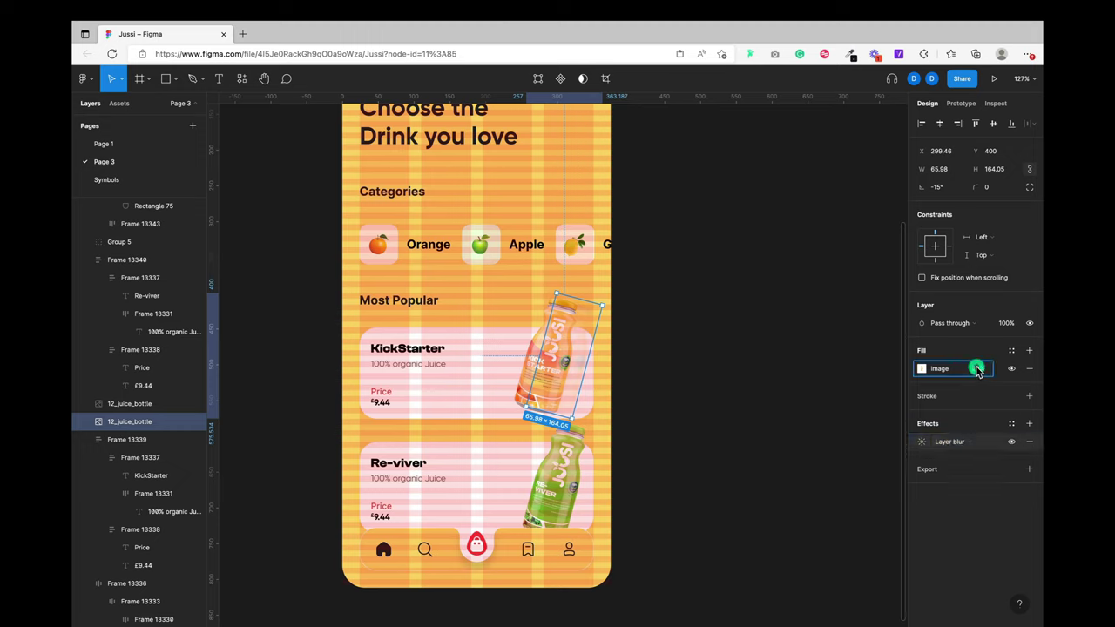
pyautogui.write('60')
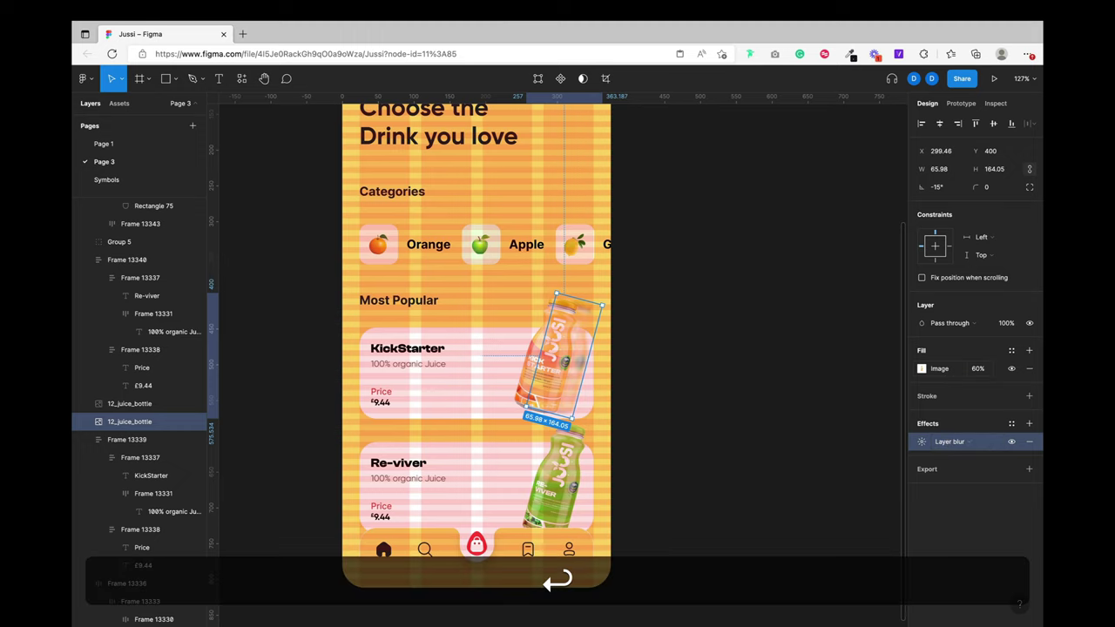
# Step: Set the layer blur of the KickStarter bottle's shadow copy to 50
pyautogui.click(921, 442)
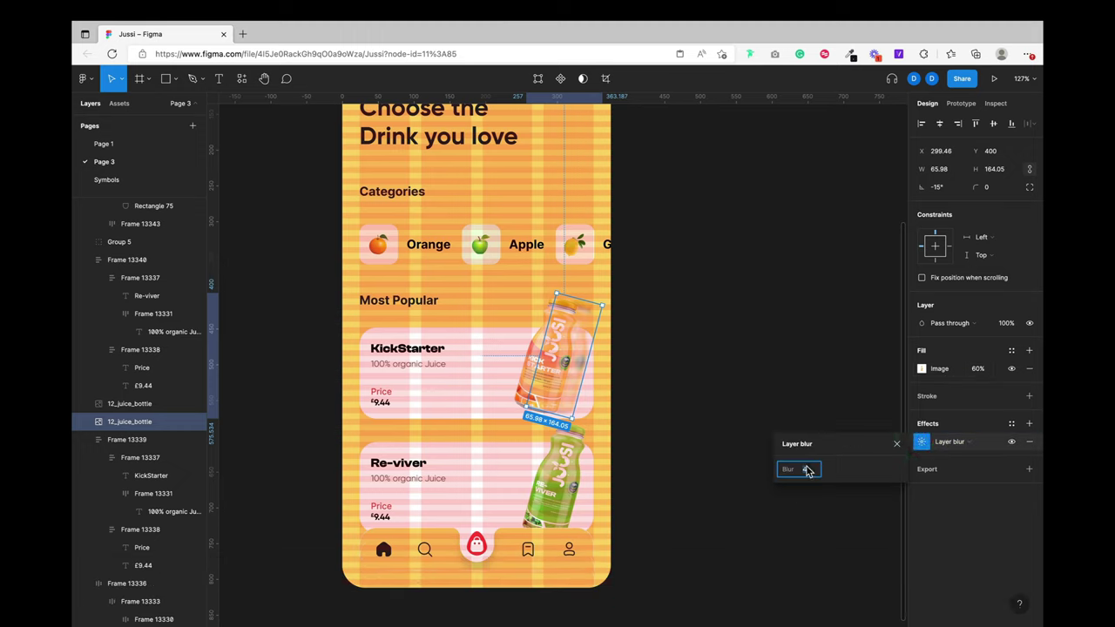
pyautogui.write('50')
pyautogui.press('Return')
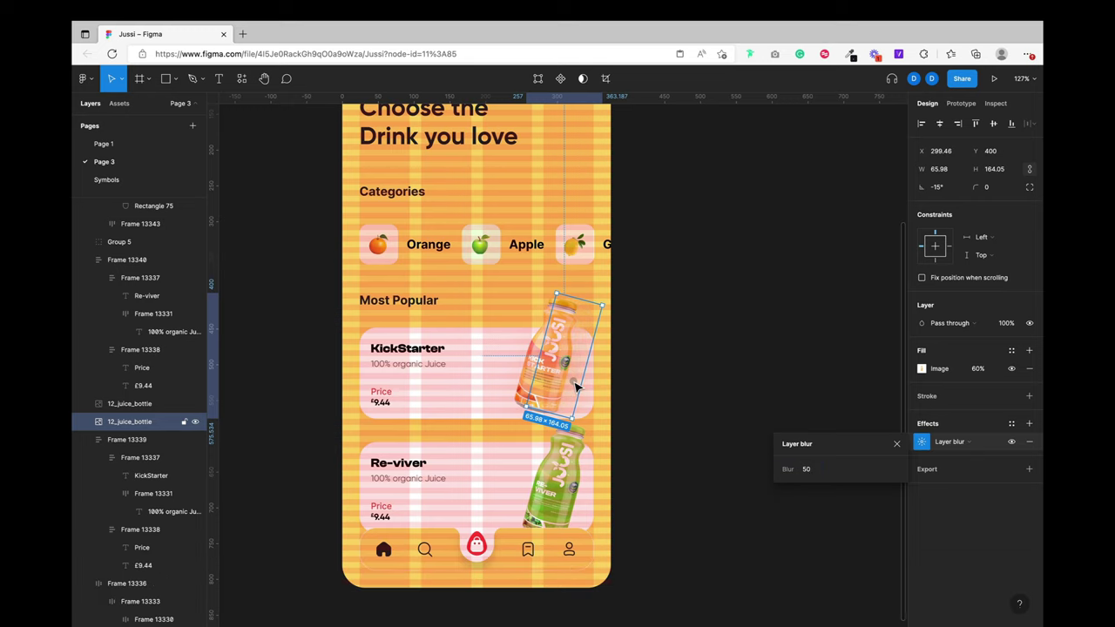
# Step: Shift the Re-viver bottle to X 266.84 and paste a duplicate of it, offset to X 293.84, Y 575
pyautogui.click(566, 488)
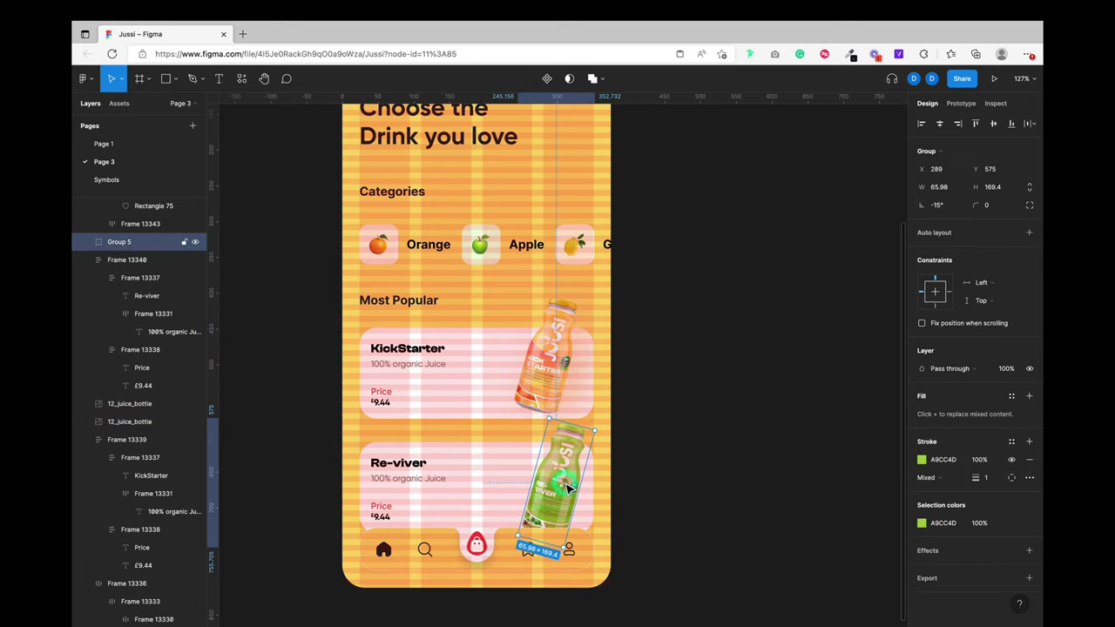
pyautogui.moveTo(568, 489); pyautogui.dragTo(554, 488)
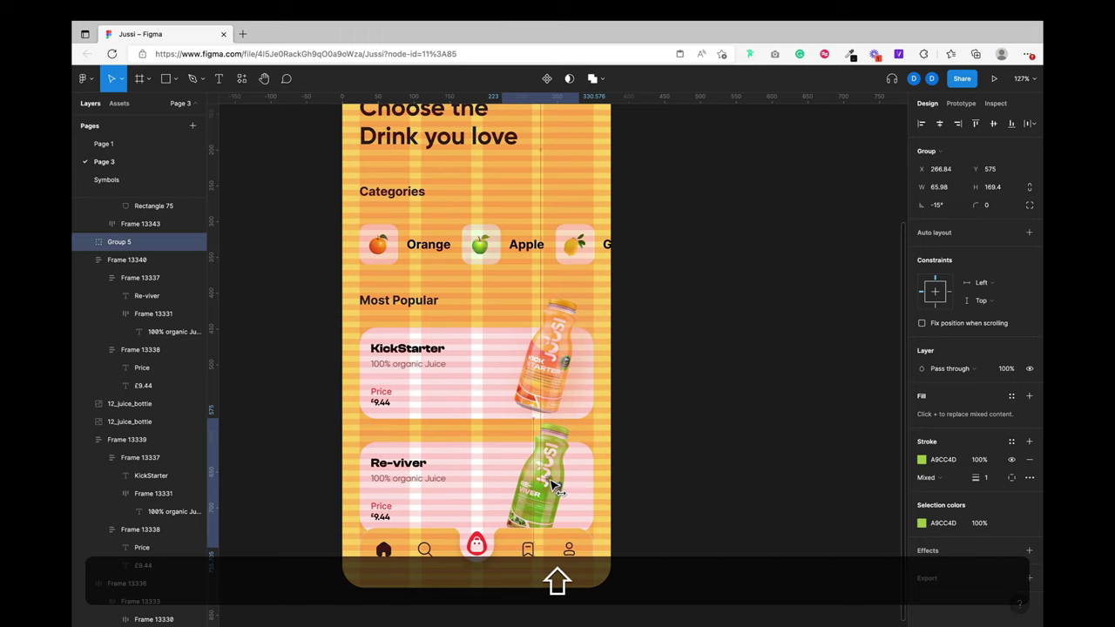
pyautogui.press('shift+super+c')
pyautogui.press('super+v')
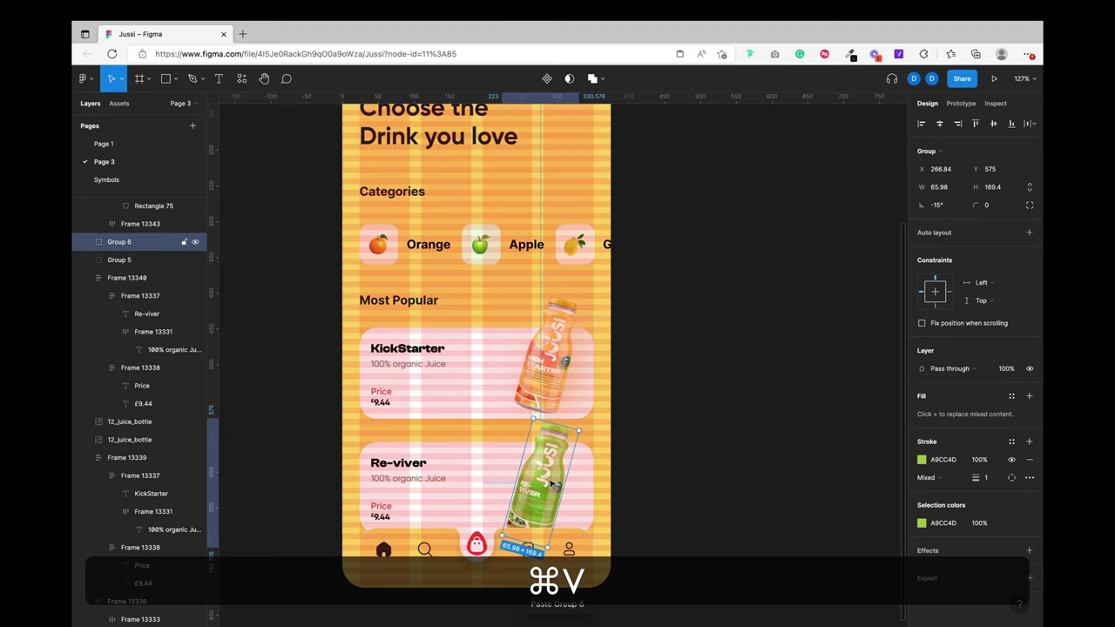
pyautogui.moveTo(550, 485); pyautogui.dragTo(569, 485)
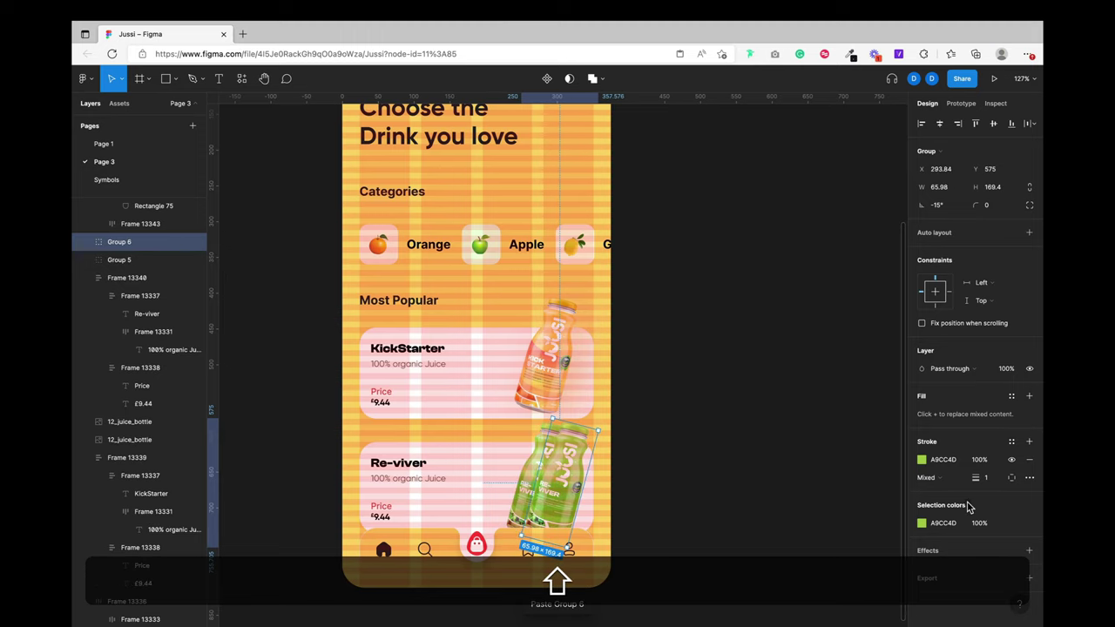
# Step: Apply a layer blur effect of 60 to the duplicated Re-viver bottle
pyautogui.click(749, 478)
pyautogui.click(581, 436)
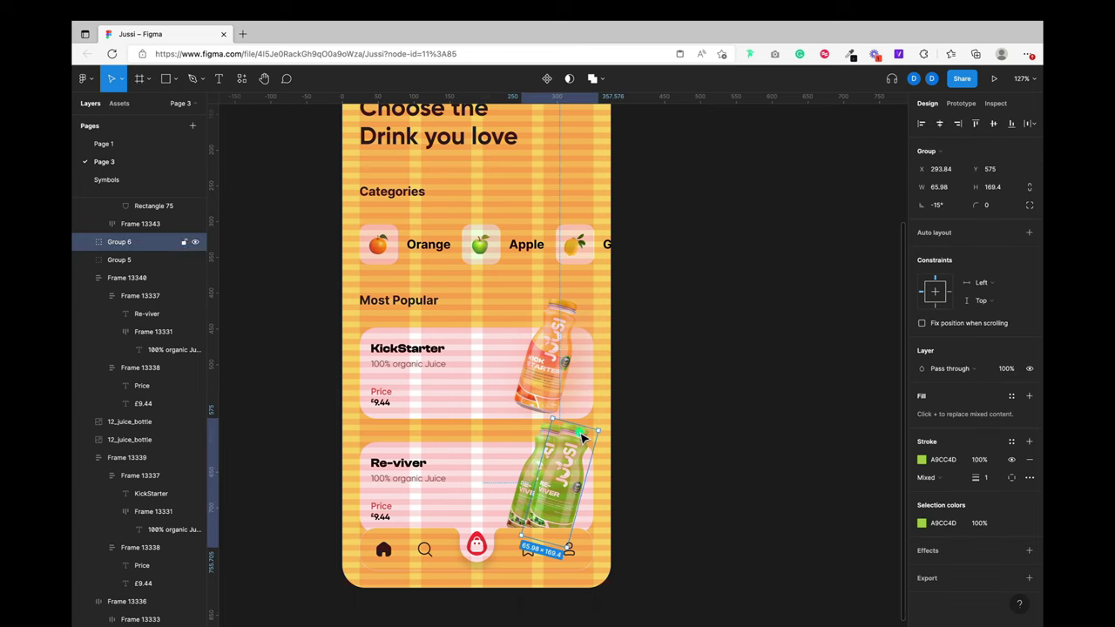
pyautogui.click(955, 551)
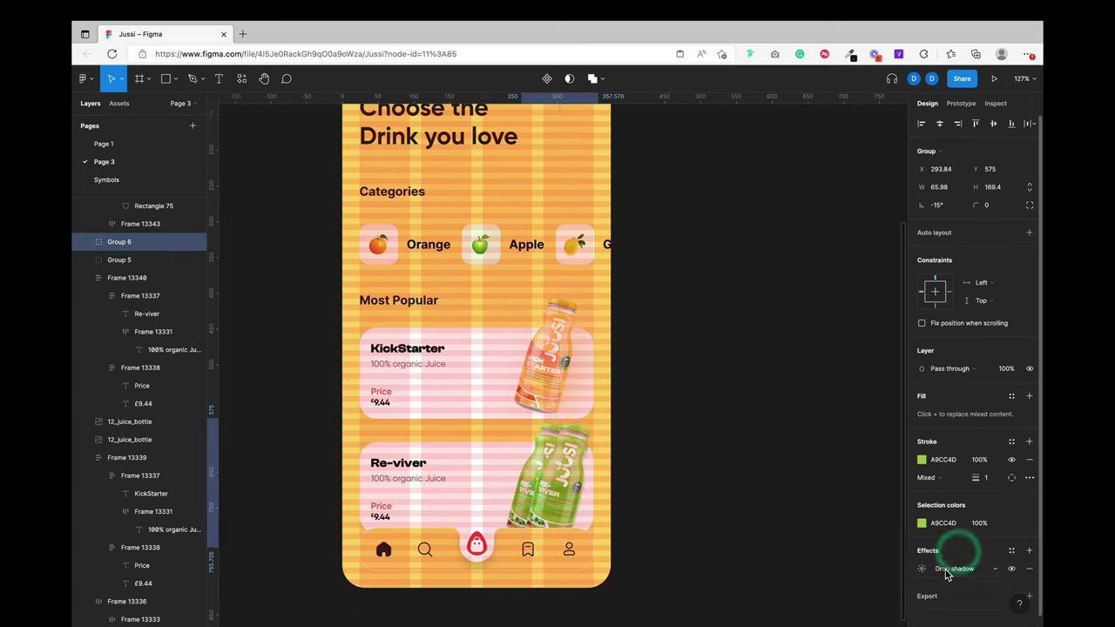
pyautogui.click(962, 567)
pyautogui.click(963, 582)
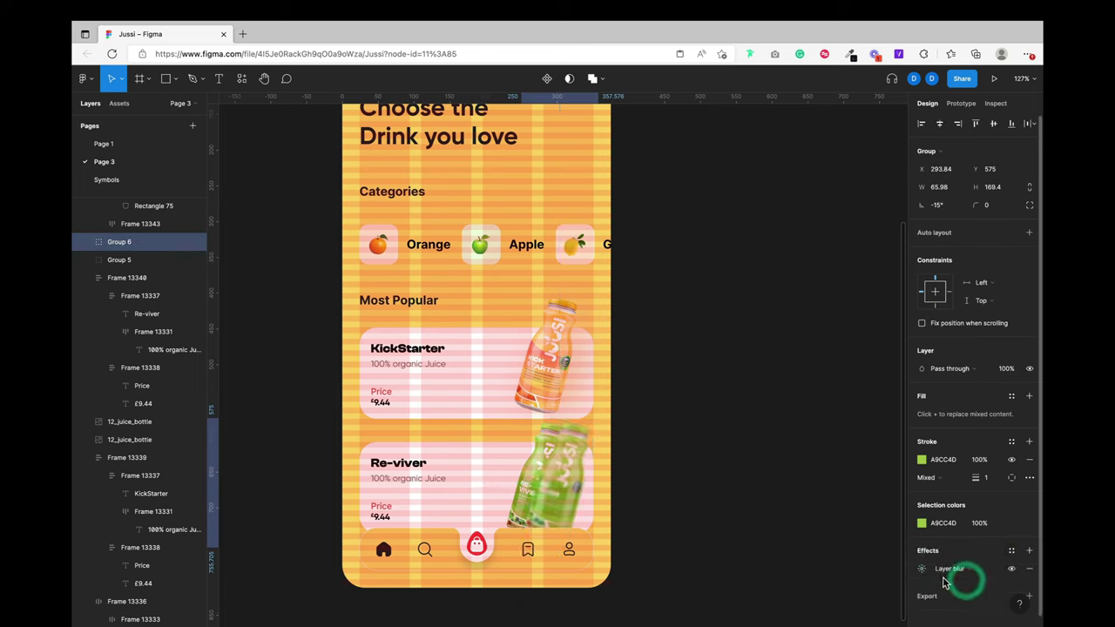
pyautogui.click(921, 569)
pyautogui.write('60')
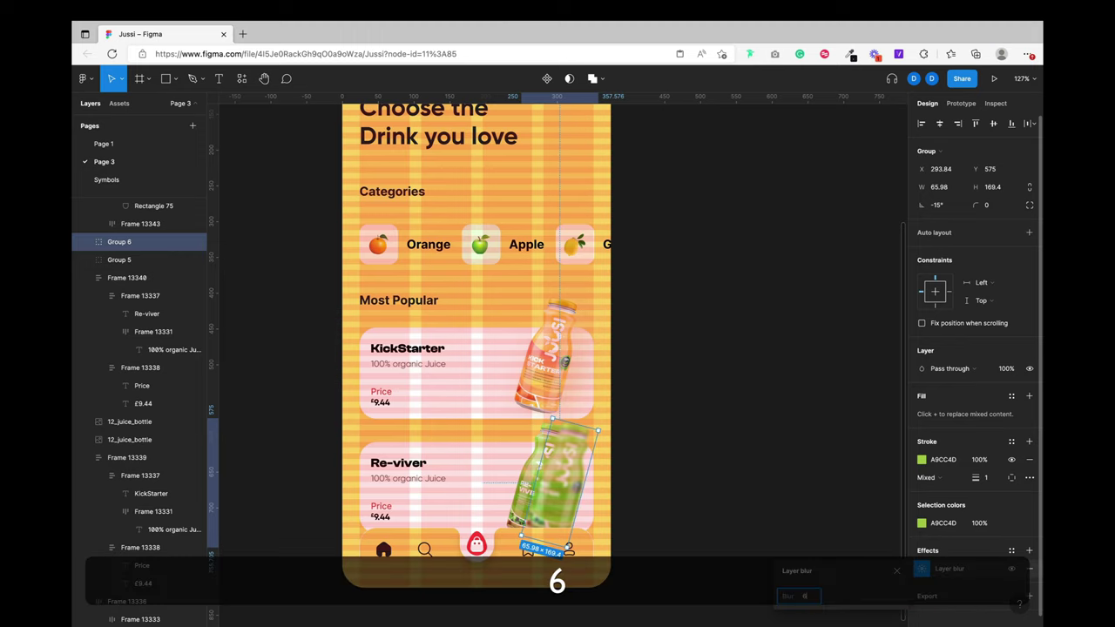
pyautogui.press('Return')
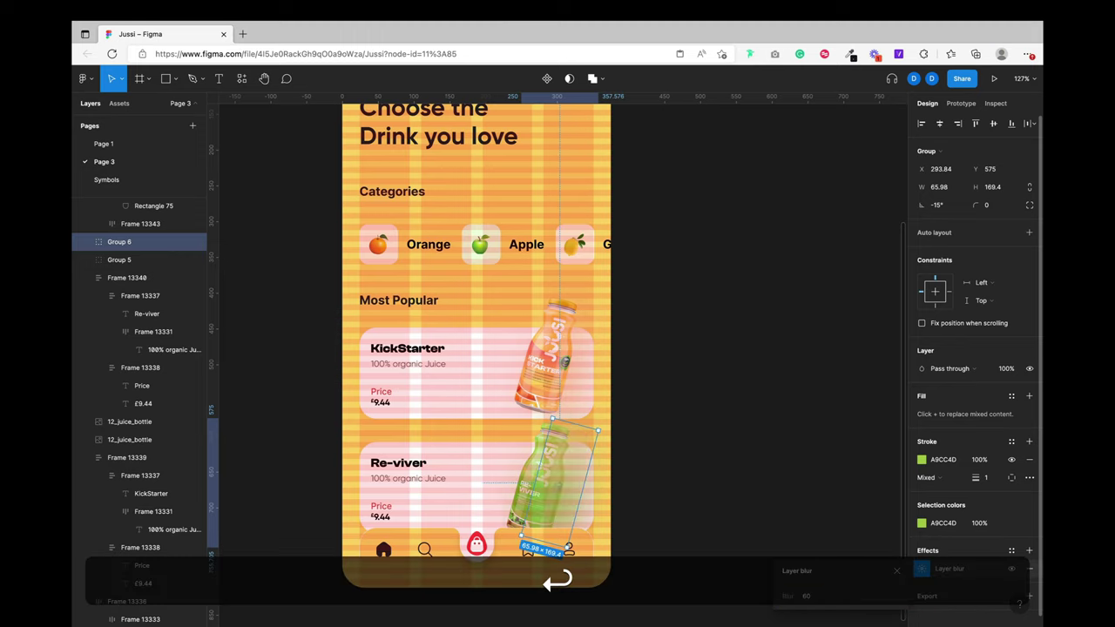
# Step: Send the blurred Re-viver bottle copy behind the original green bottle
pyautogui.click(741, 507)
pyautogui.click(564, 486)
pyautogui.press('super+bracketleft')
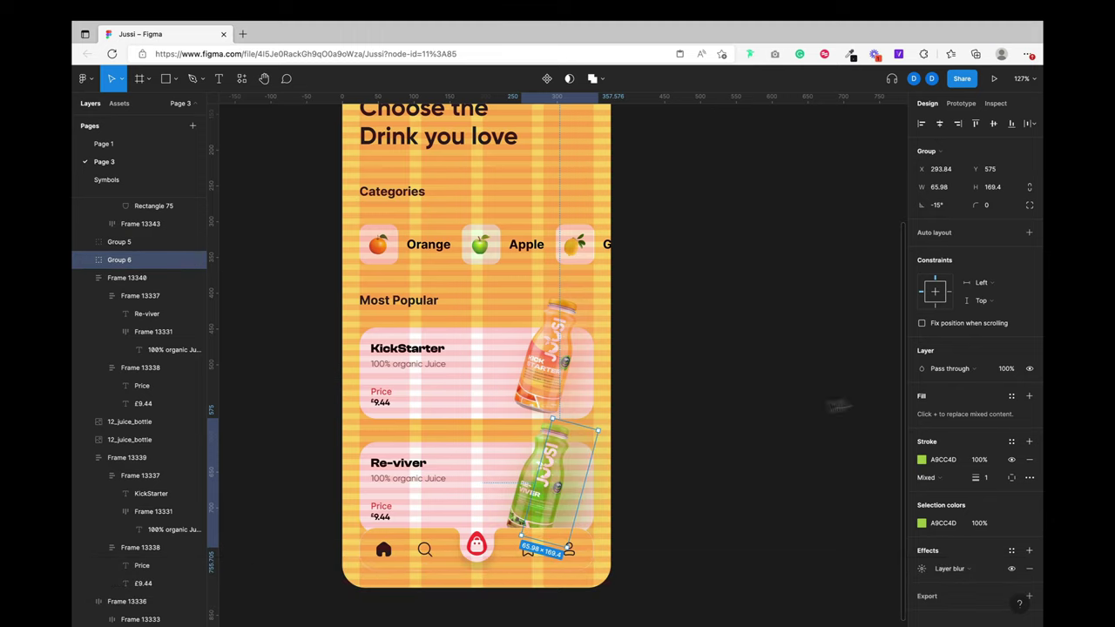
# Step: Left-align the two blurred bottle copies with each other, and right-align the two original bottles with each other
pyautogui.keyDown('shift'); pyautogui.click(591, 362); pyautogui.keyUp('shift')
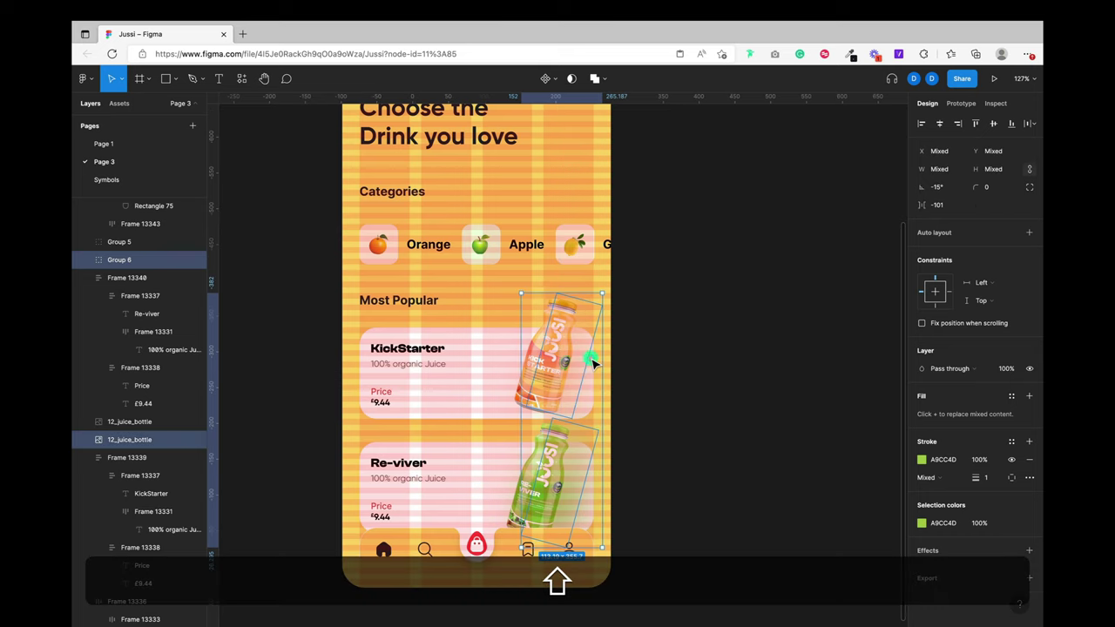
pyautogui.click(920, 122)
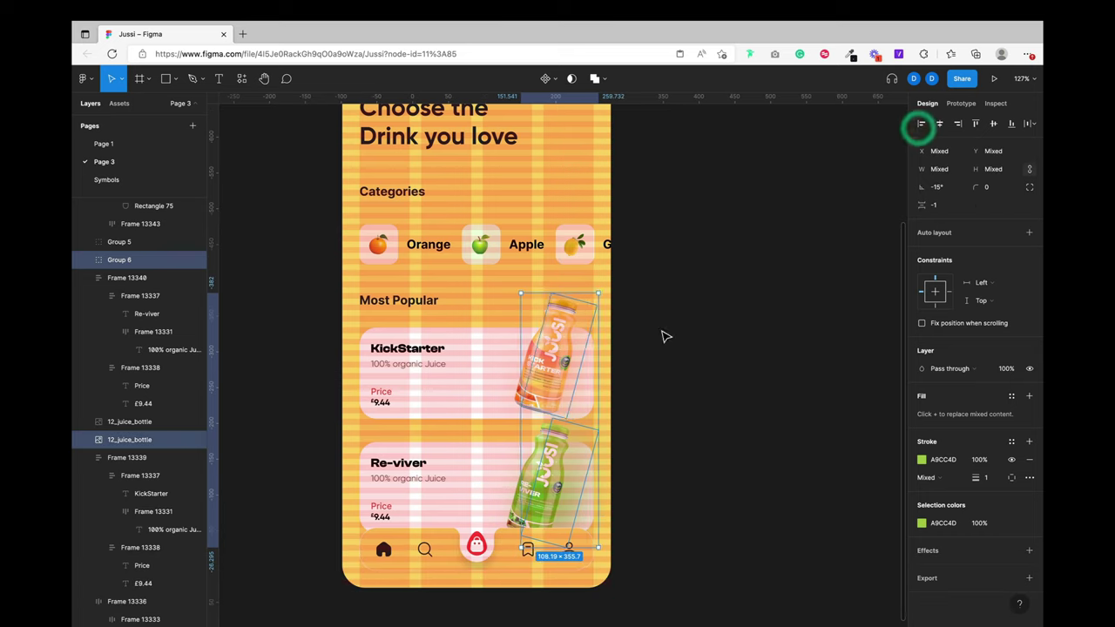
pyautogui.click(540, 462)
pyautogui.keyDown('shift'); pyautogui.click(550, 322); pyautogui.keyUp('shift')
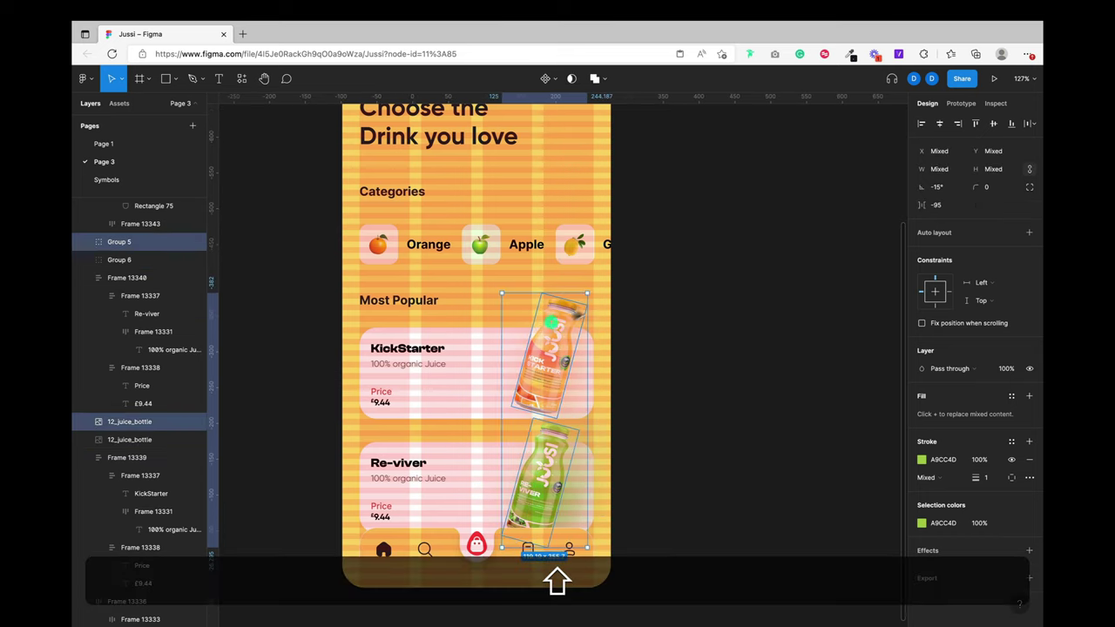
pyautogui.click(923, 123)
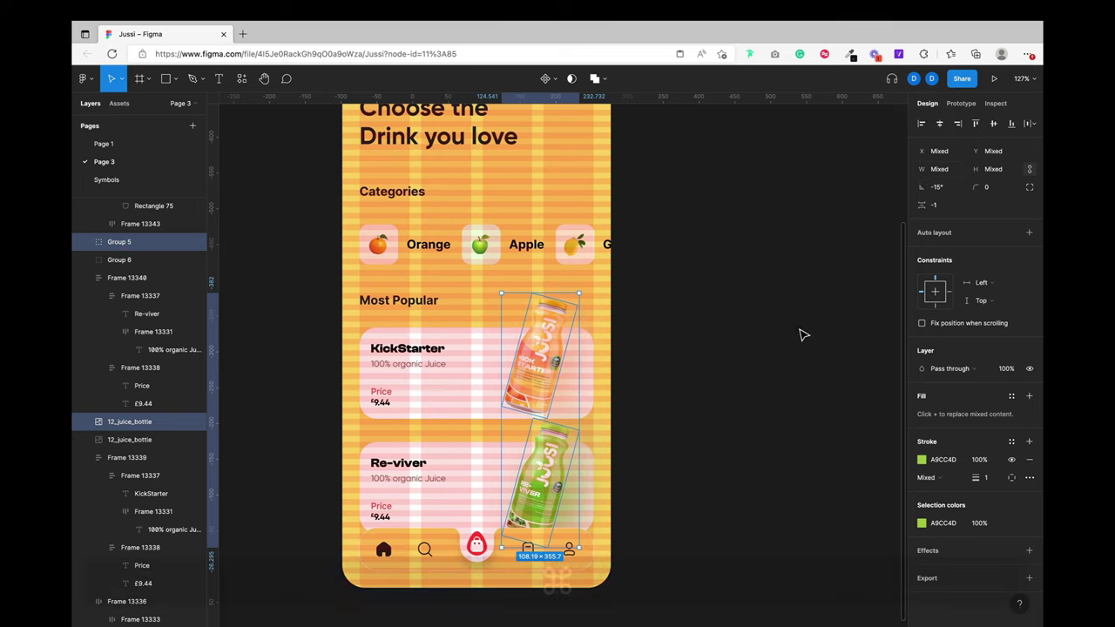
pyautogui.press('super+z')
pyautogui.click(965, 125)
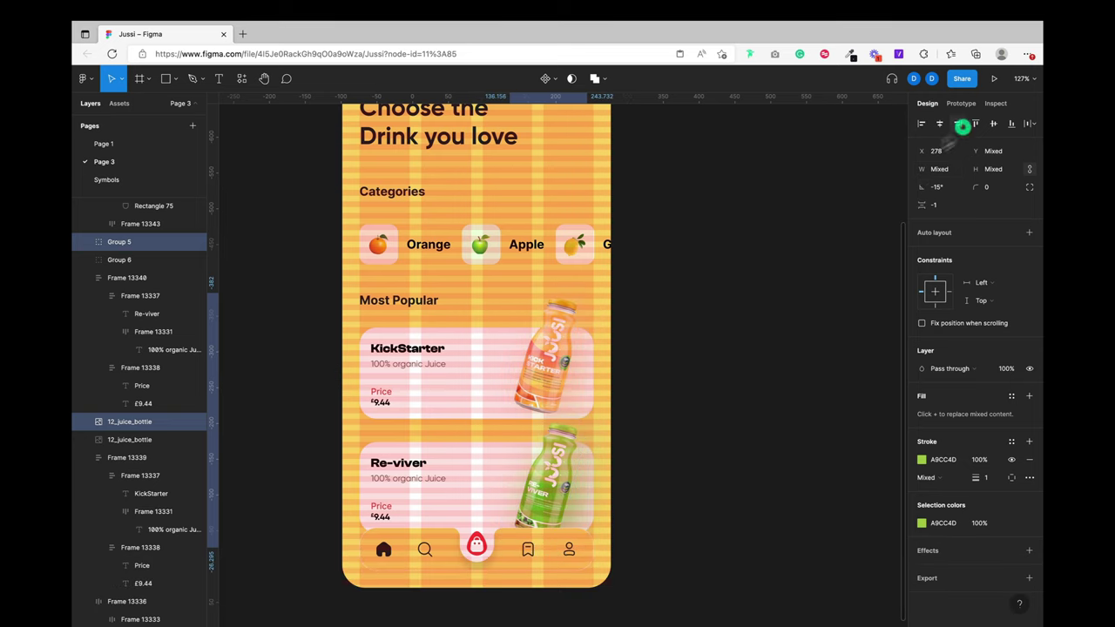
pyautogui.click(723, 392)
# Step: Change the home screen frame's fill to the near-white FDFCF8 by setting its HSB saturation to 2
pyautogui.scroll(-2, 727, 398)
pyautogui.scroll(2, 727, 399)
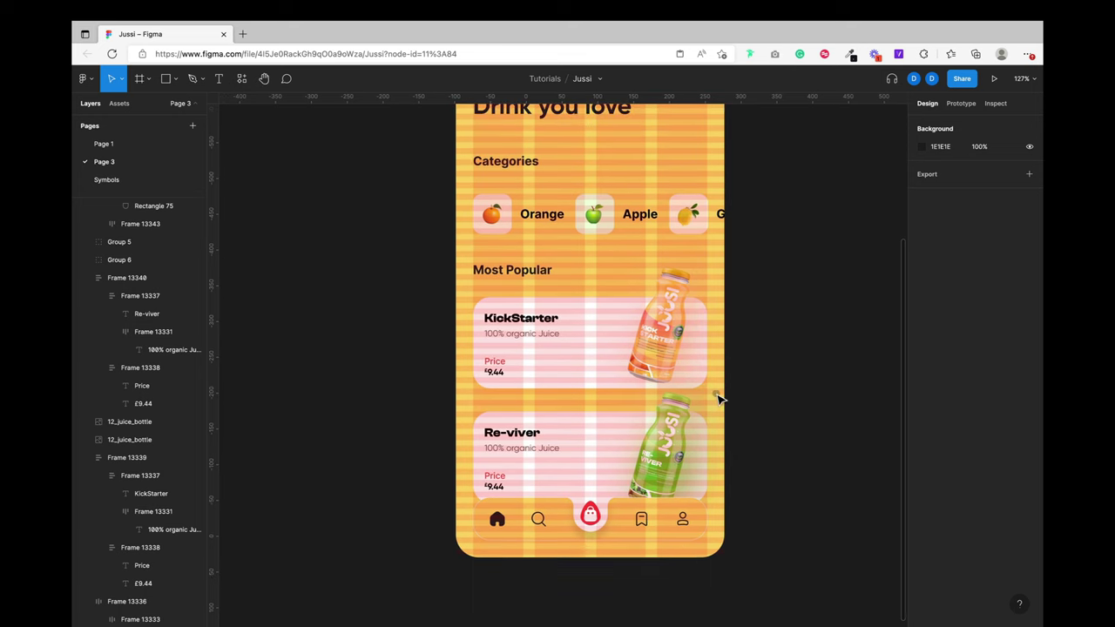
pyautogui.keyDown('super'); pyautogui.click(717, 392); pyautogui.keyUp('super')
pyautogui.click(921, 405)
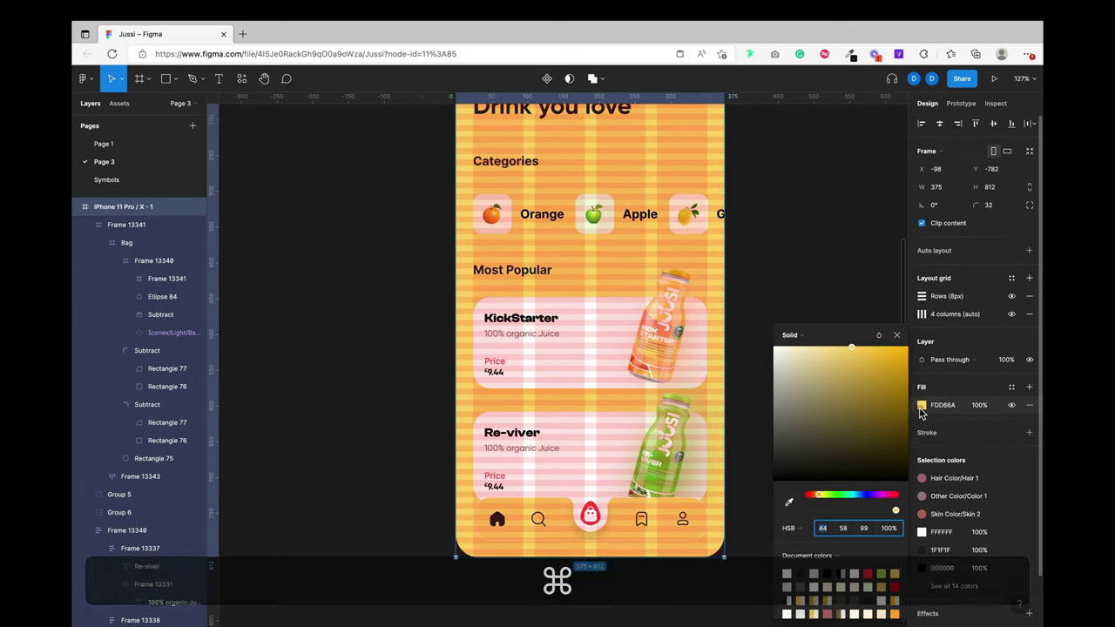
pyautogui.click(843, 527)
pyautogui.click(849, 538)
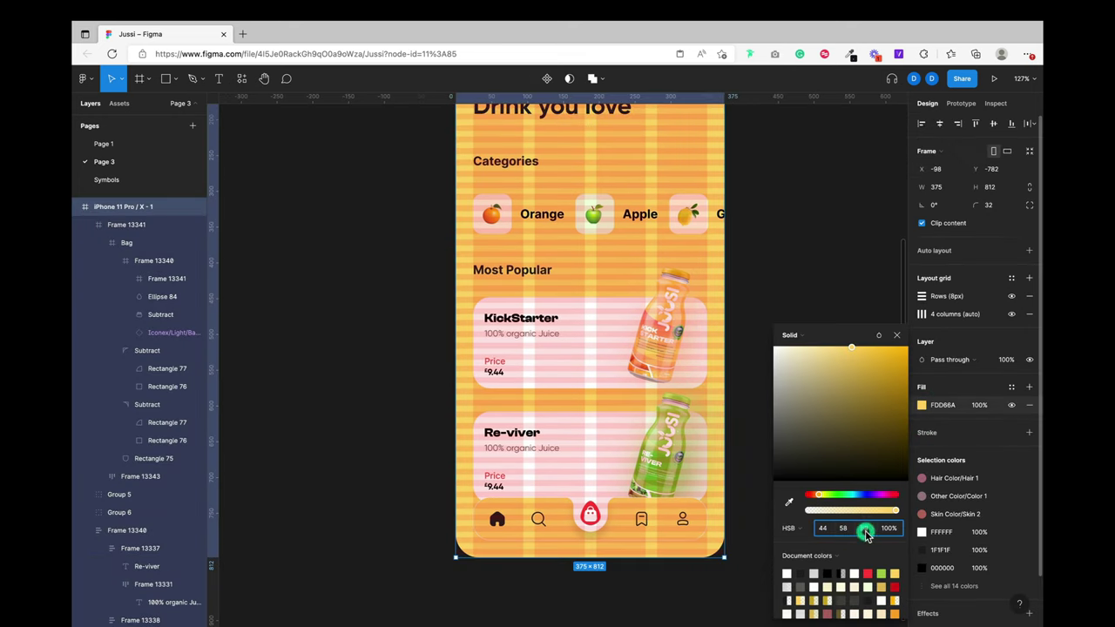
pyautogui.write('1')
pyautogui.press('Return')
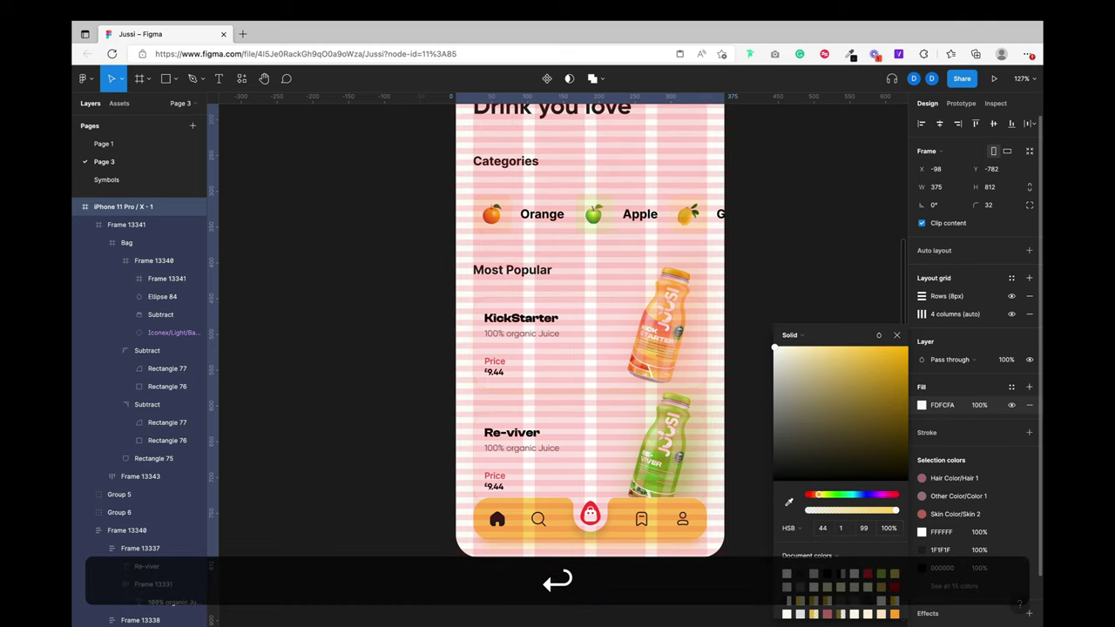
pyautogui.write('2')
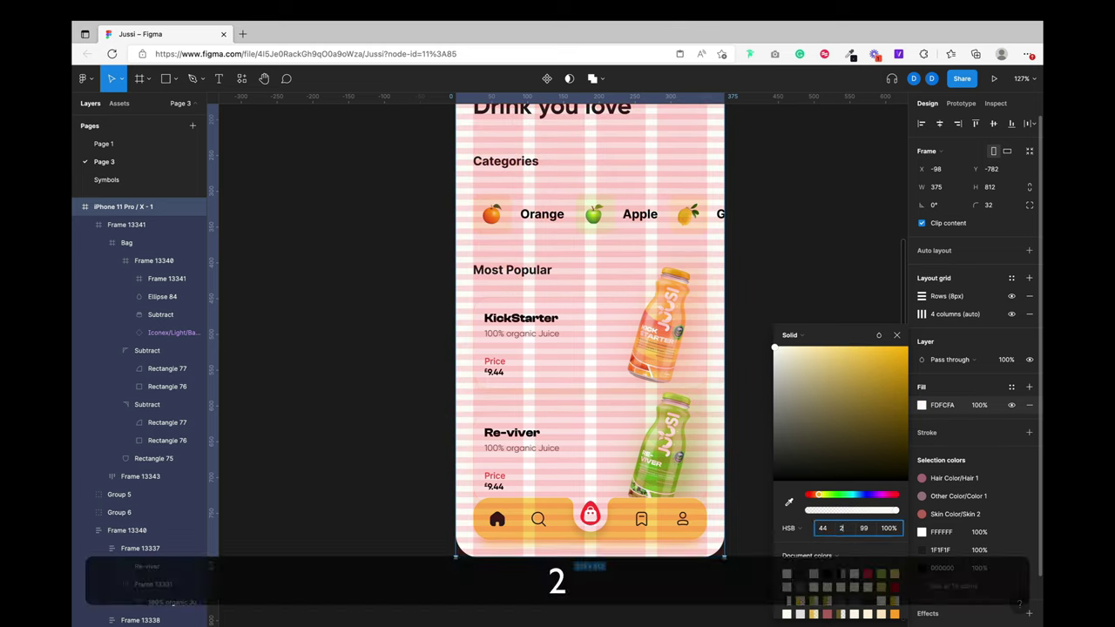
pyautogui.press('Return')
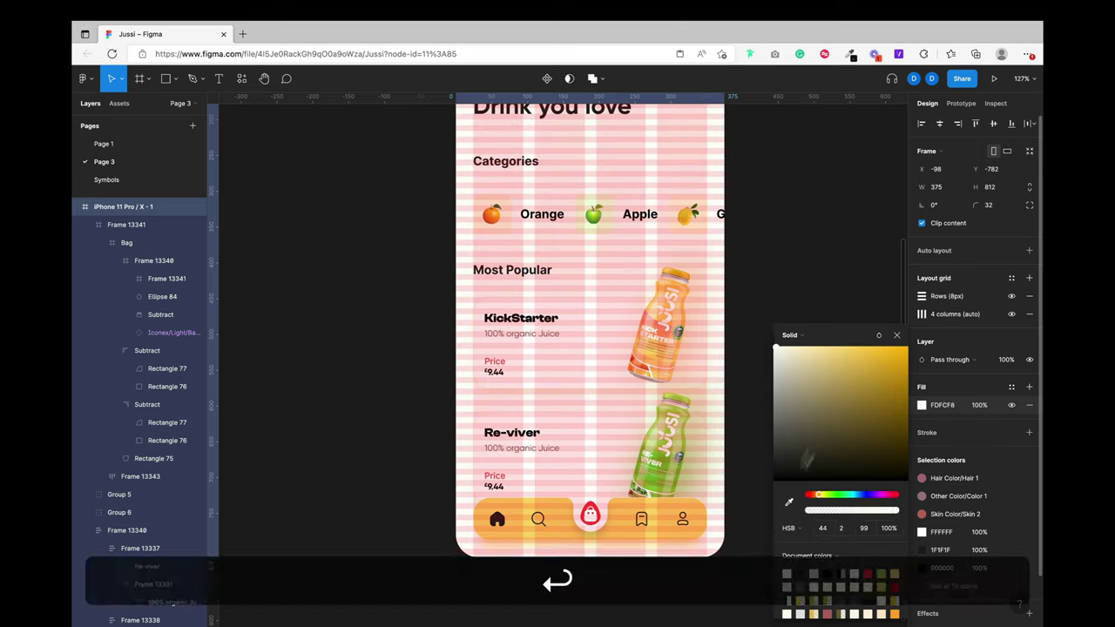
pyautogui.click(896, 336)
pyautogui.click(869, 336)
# Step: Hide the layout grids and place a duplicate of the home screen frame beside the original at X 338, Y -782
pyautogui.hotkey('shift', 'g')
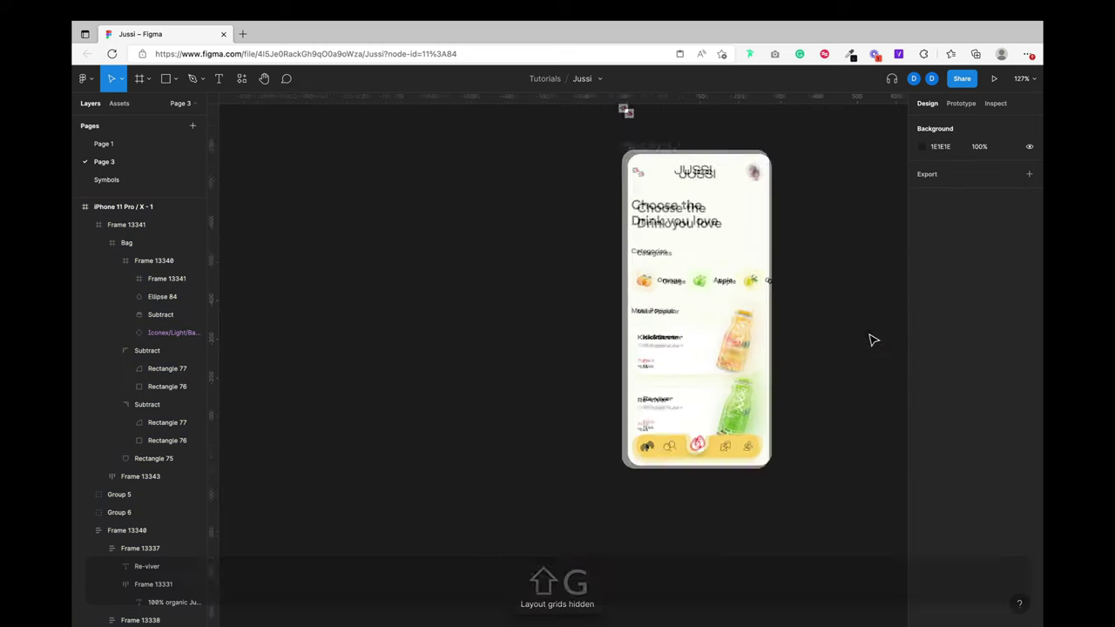
pyautogui.hscroll(5, 871, 339)
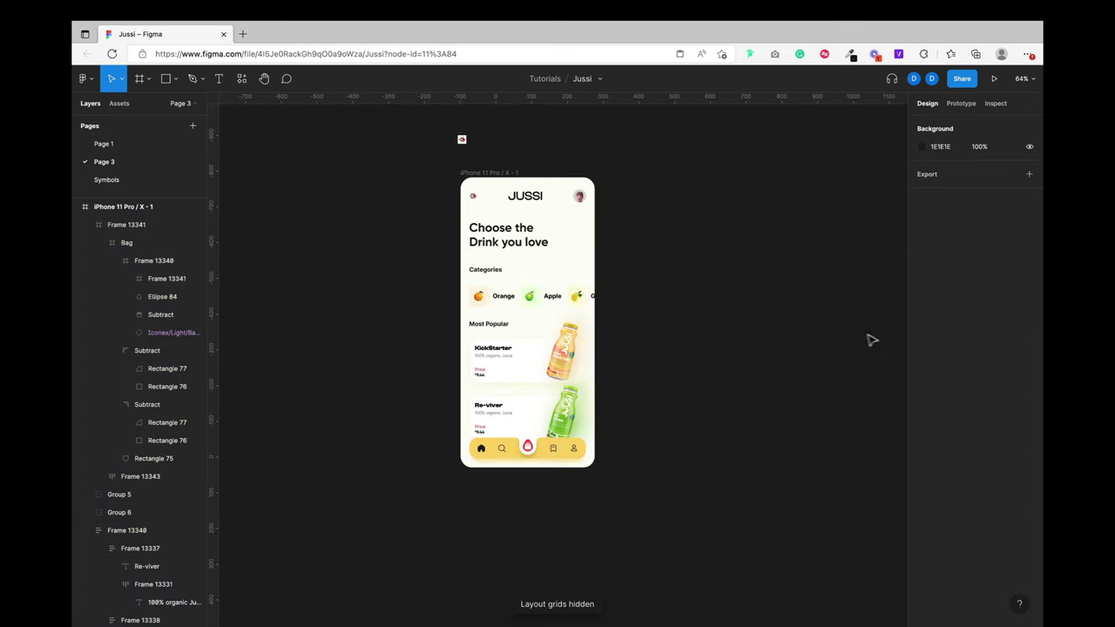
pyautogui.keyDown('super'); pyautogui.click(580, 241); pyautogui.keyUp('super')
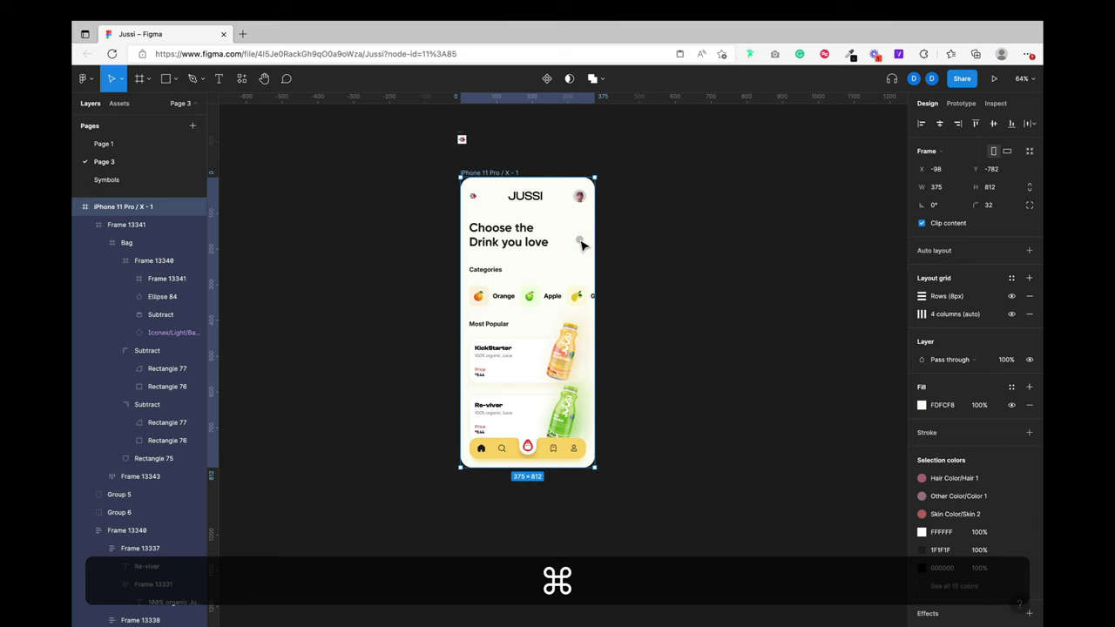
pyautogui.moveTo(580, 241); pyautogui.dragTo(739, 248)
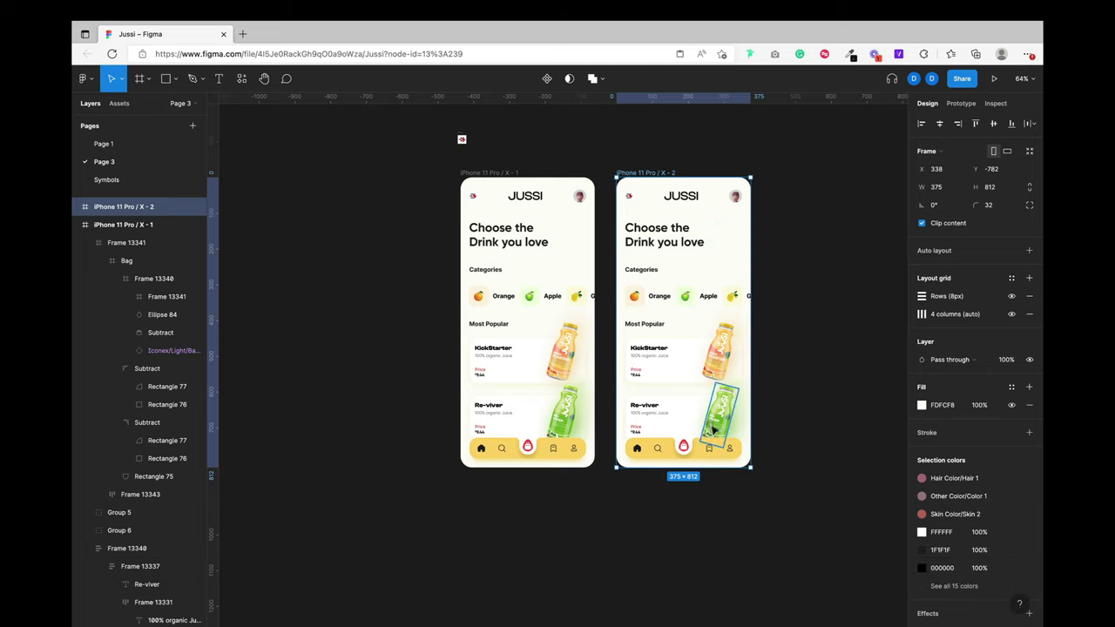
# Step: Select the headline, section titles, category row, product cards and bottles together on the duplicated screen
pyautogui.click(671, 415)
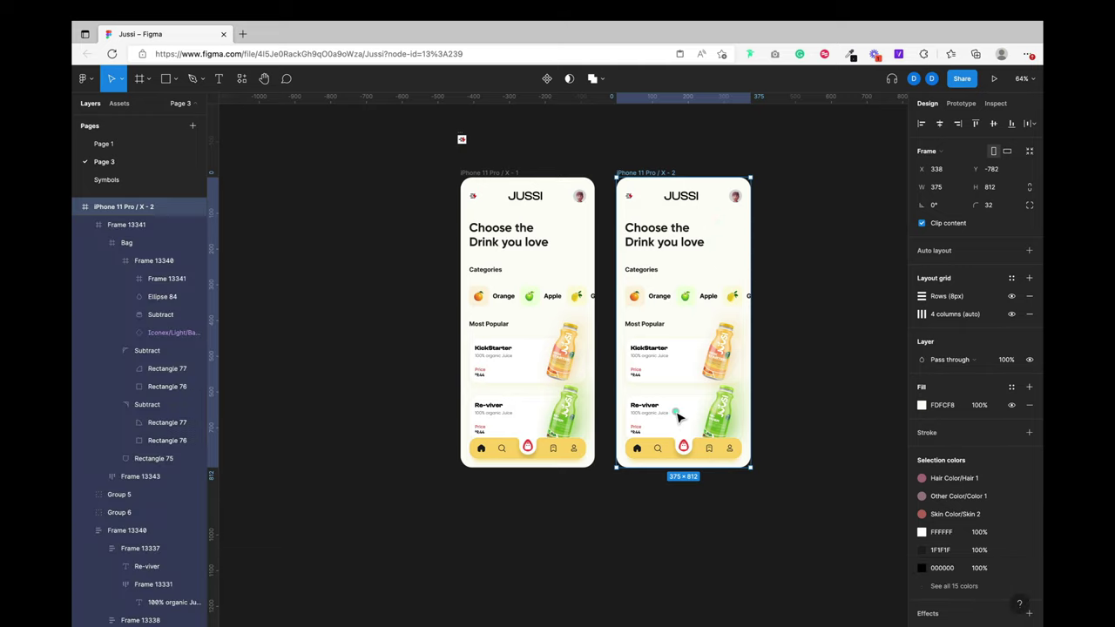
pyautogui.keyDown('shift'); pyautogui.click(671, 410); pyautogui.keyUp('shift')
pyautogui.keyDown('shift'); pyautogui.click(677, 349); pyautogui.keyUp('shift')
pyautogui.keyDown('shift'); pyautogui.click(647, 324); pyautogui.keyUp('shift')
pyautogui.keyDown('shift'); pyautogui.click(653, 296); pyautogui.keyUp('shift')
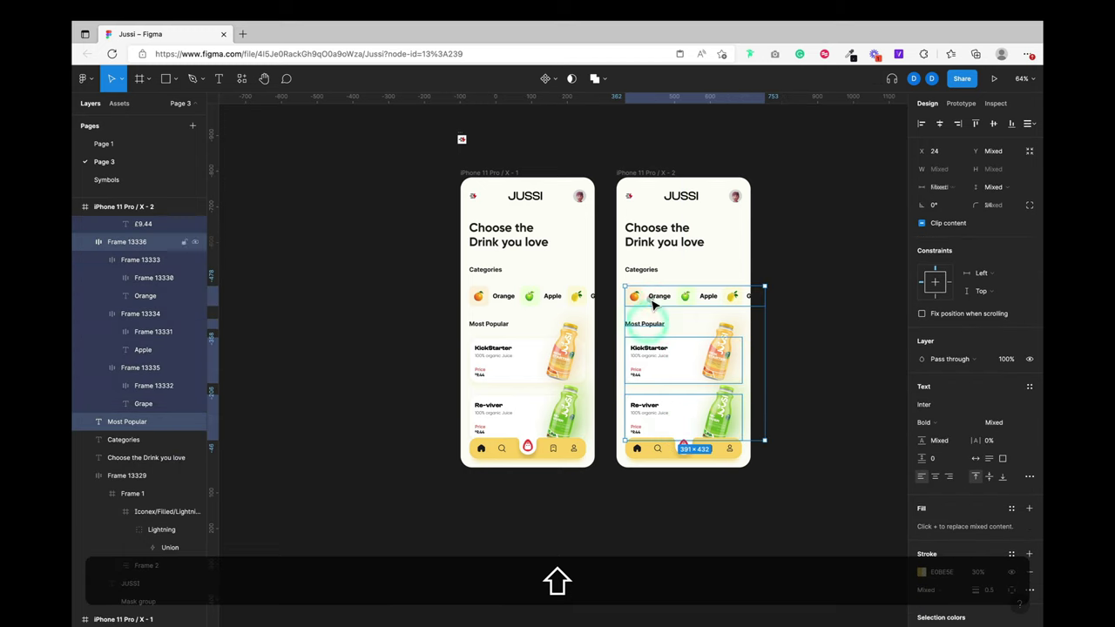
pyautogui.keyDown('shift'); pyautogui.click(644, 271); pyautogui.keyUp('shift')
pyautogui.keyDown('shift'); pyautogui.click(664, 235); pyautogui.keyUp('shift')
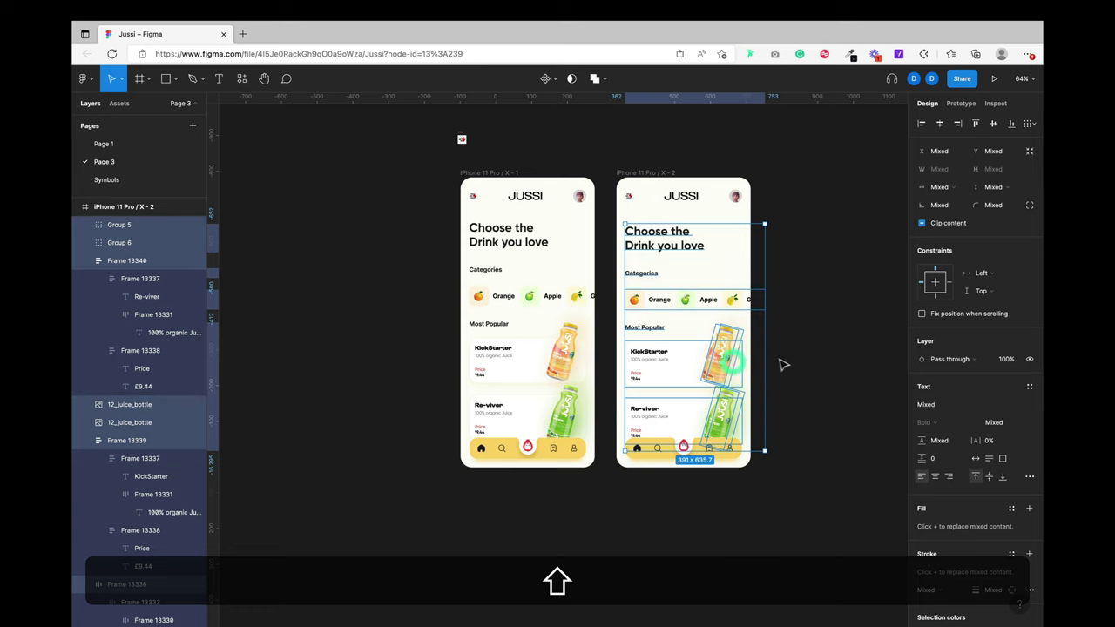
# Step: Shift the second screen's heading, categories and product cards down out of the frame, leaving the KickStarter bottle layers in place
pyautogui.scroll(10, 734, 356)
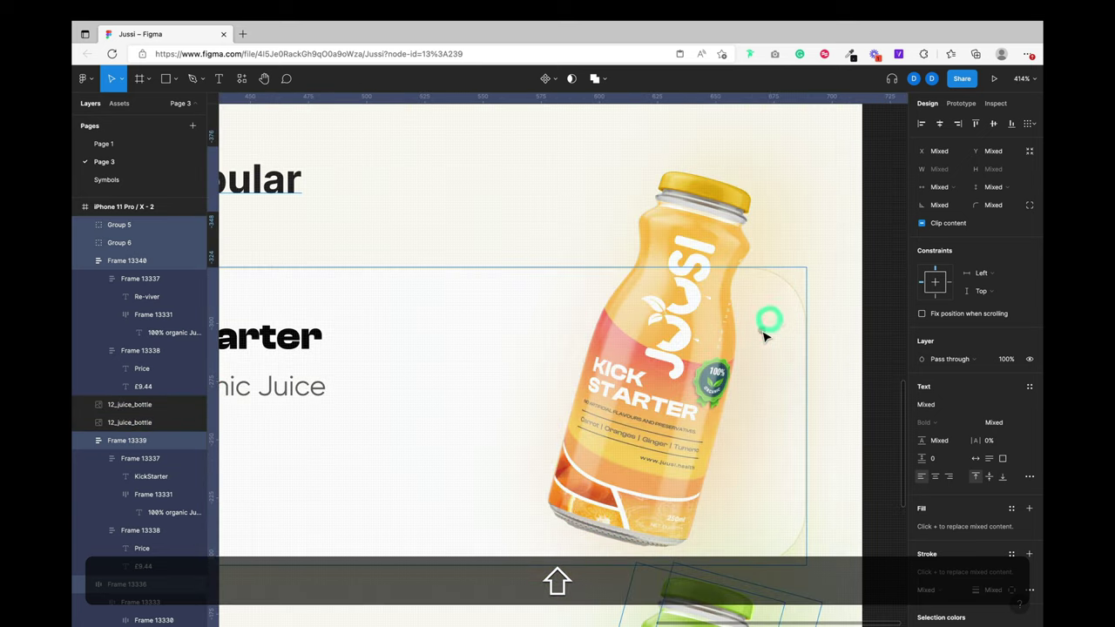
pyautogui.scroll(-10, 768, 326)
pyautogui.hscroll(3, 754, 329)
pyautogui.hotkey('shift', 'Down')
pyautogui.hotkey('shift', 'Down')
pyautogui.hotkey('shift', 'Down')
pyautogui.hotkey('shift', 'Down')
pyautogui.hotkey('shift', 'Down')
pyautogui.hotkey('shift', 'Down')
pyautogui.hotkey('shift', 'Down')
pyautogui.hotkey('shift', 'Down')
pyautogui.hotkey('shift', 'Down')
pyautogui.hotkey('shift', 'Down')
pyautogui.hotkey('shift', 'Down')
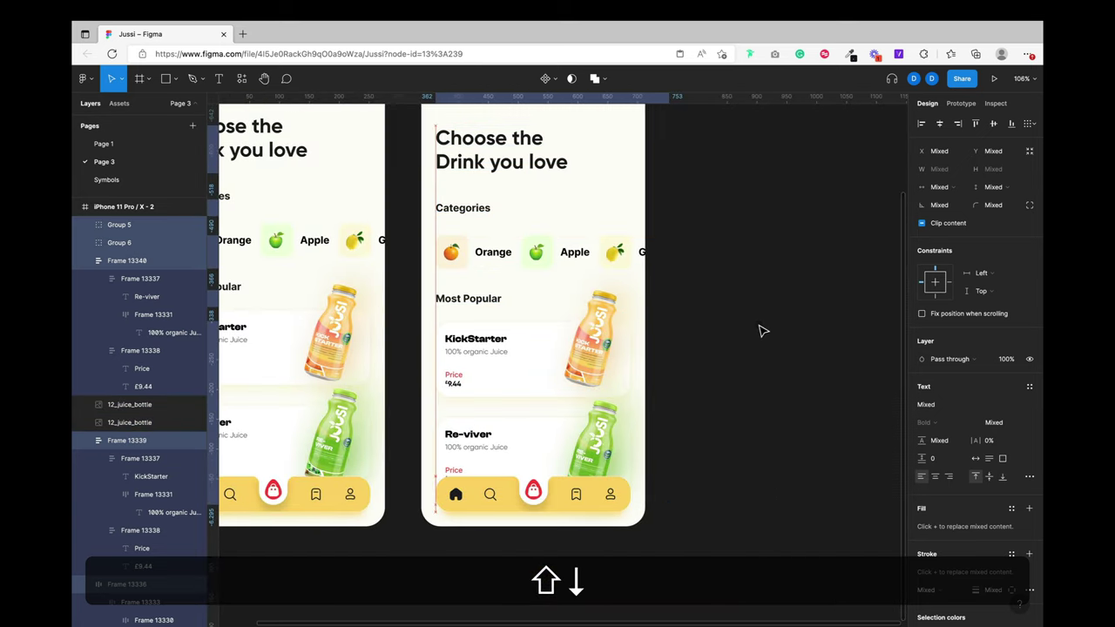
pyautogui.hotkey('shift', 'Down')
pyautogui.hotkey('shift', 'Down')
pyautogui.hotkey('shift', 'Down')
pyautogui.hotkey('shift', 'Down')
pyautogui.hotkey('shift', 'Down')
pyautogui.hotkey('shift', 'Down')
pyautogui.hotkey('shift', 'Down')
pyautogui.hotkey('shift', 'Down')
pyautogui.hotkey('shift', 'Down')
pyautogui.hotkey('shift', 'Down')
pyautogui.hotkey('shift', 'Down')
pyautogui.hotkey('shift', 'Down')
pyautogui.hotkey('shift', 'Down')
pyautogui.hotkey('shift', 'Down')
pyautogui.hotkey('shift', 'Down')
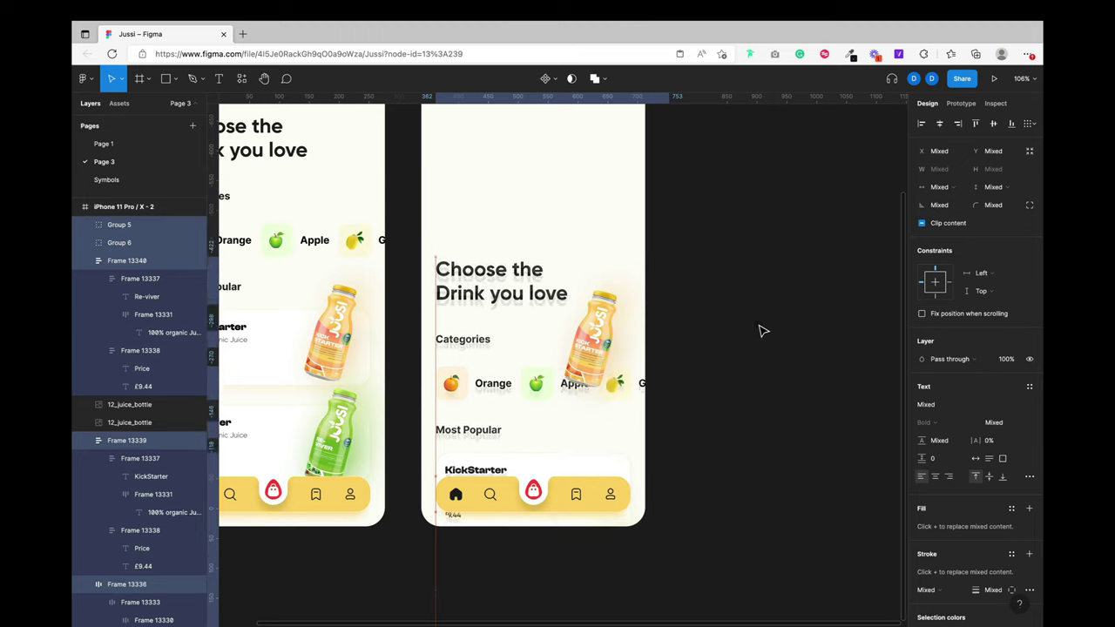
pyautogui.hotkey('shift', 'Down')
pyautogui.hotkey('shift', 'Down')
pyautogui.hotkey('shift', 'Down')
pyautogui.hotkey('shift', 'Down')
pyautogui.hotkey('shift', 'Down')
pyautogui.hotkey('shift', 'Down')
pyautogui.hotkey('shift', 'Down')
pyautogui.hotkey('shift', 'Down')
pyautogui.hotkey('shift', 'Down')
pyautogui.hotkey('shift', 'Down')
pyautogui.hotkey('shift', 'Down')
pyautogui.hotkey('shift', 'Down')
pyautogui.hotkey('shift', 'Down')
pyautogui.hotkey('shift', 'Down')
pyautogui.hotkey('shift', 'Down')
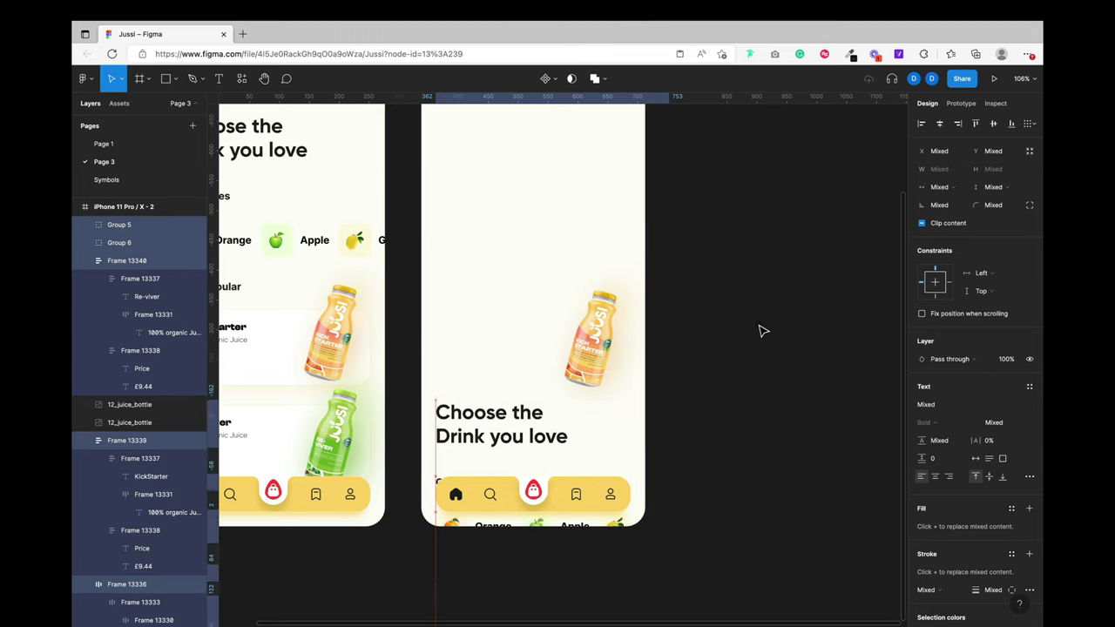
pyautogui.hotkey('shift', 'Down')
pyautogui.hotkey('shift', 'Down')
pyautogui.hotkey('shift', 'Down')
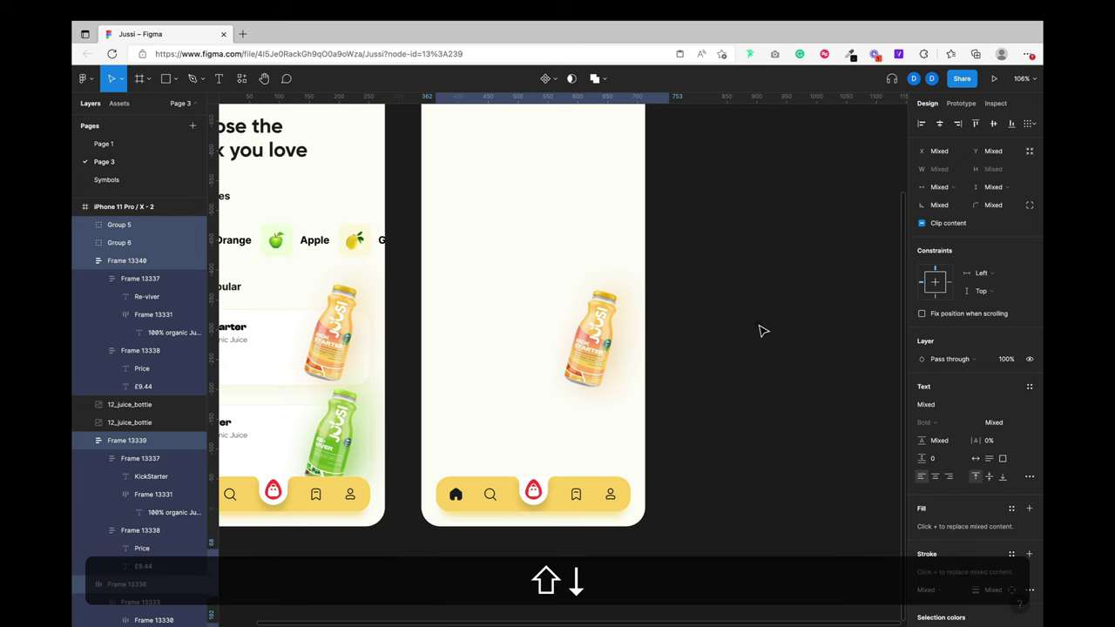
# Step: Straighten the KickStarter bottle and its blurred copy to a 0° rotation
pyautogui.scroll(5, 762, 331)
pyautogui.hscroll(-1, 762, 331)
pyautogui.click(662, 448)
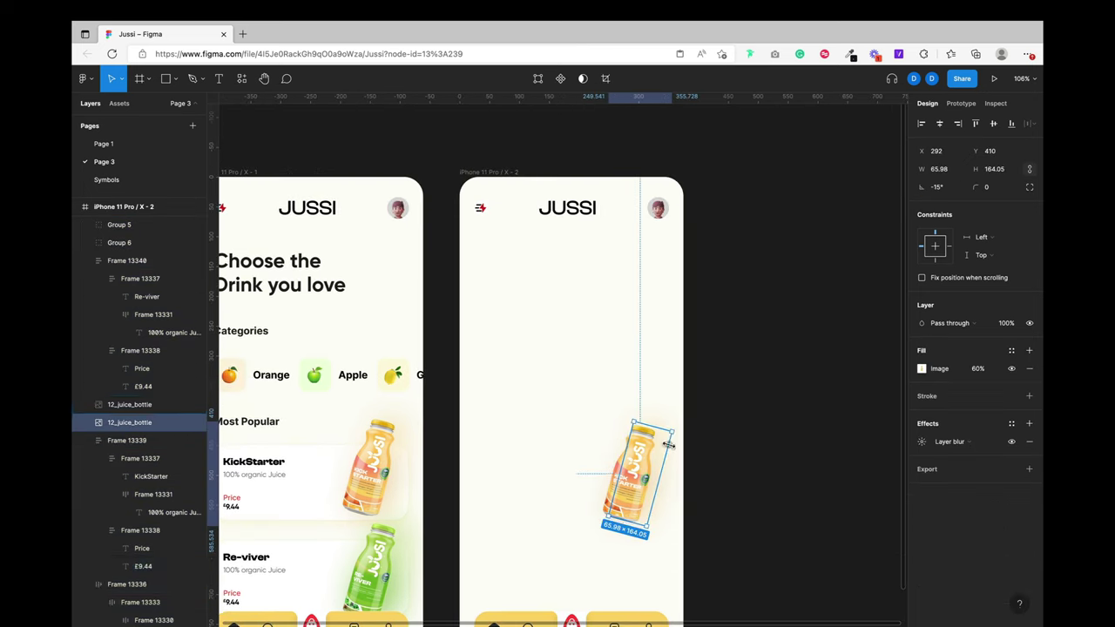
pyautogui.keyDown('shift'); pyautogui.click(645, 456); pyautogui.keyUp('shift')
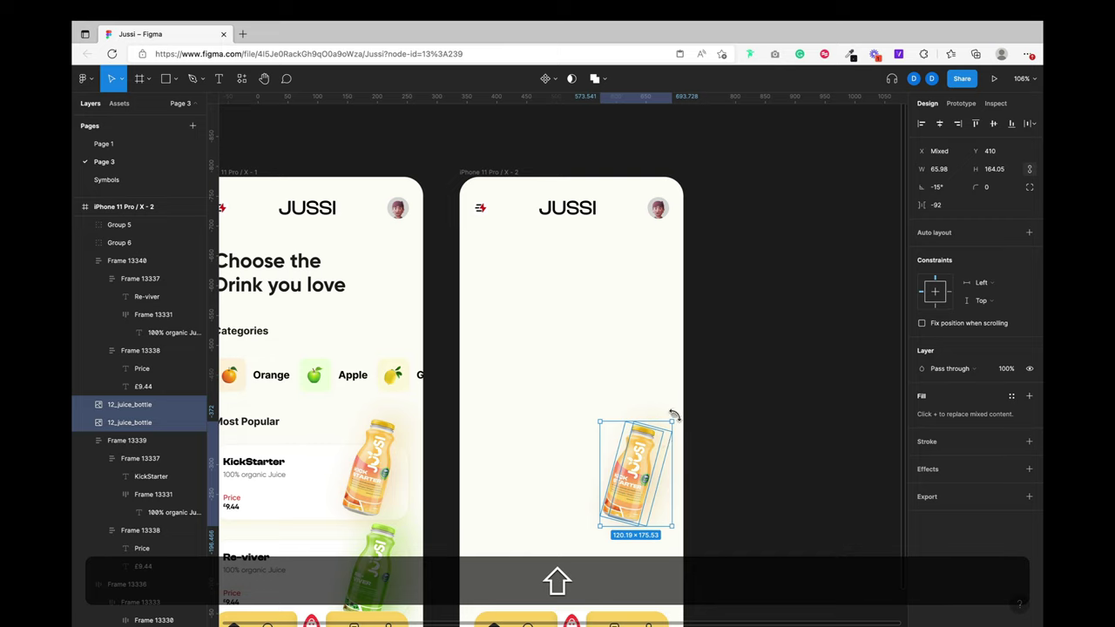
pyautogui.moveTo(661, 415); pyautogui.dragTo(652, 410)
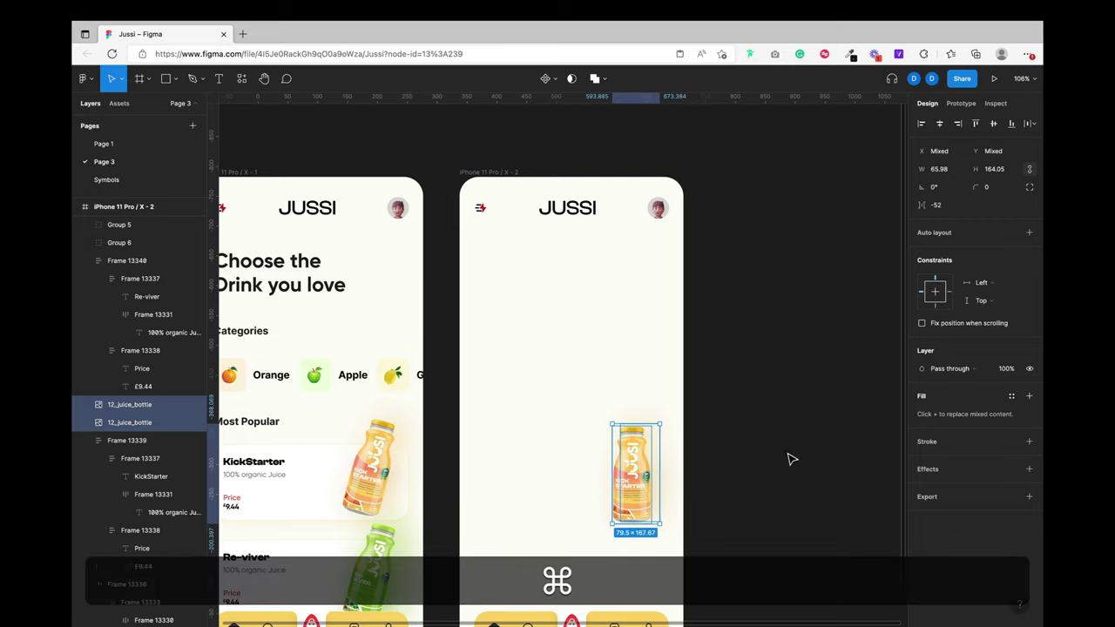
pyautogui.press('super+g')
pyautogui.press('super+z')
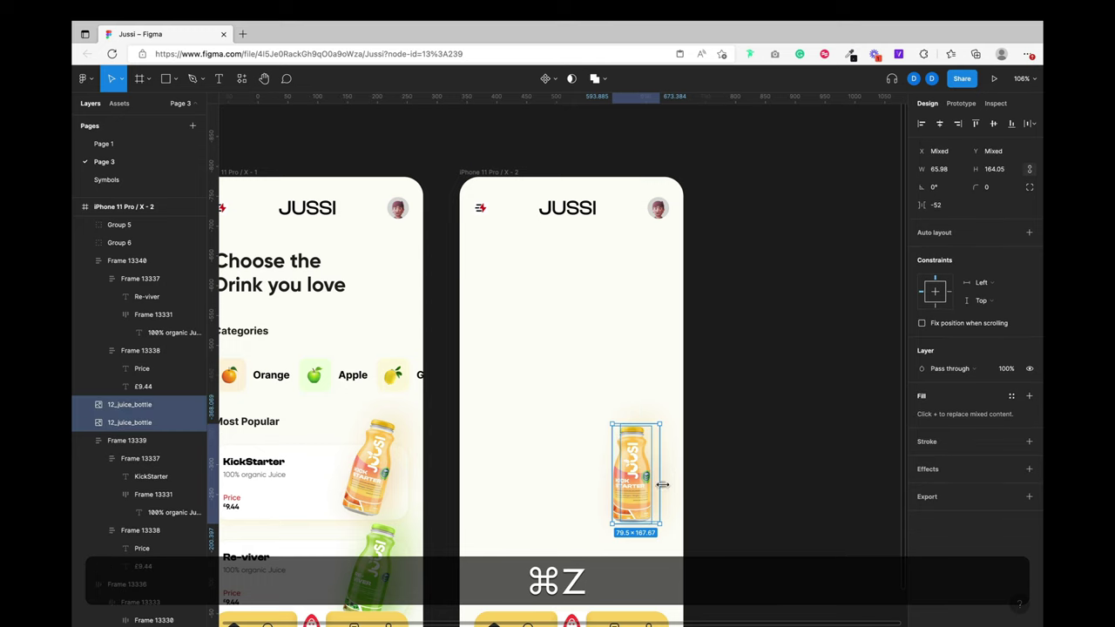
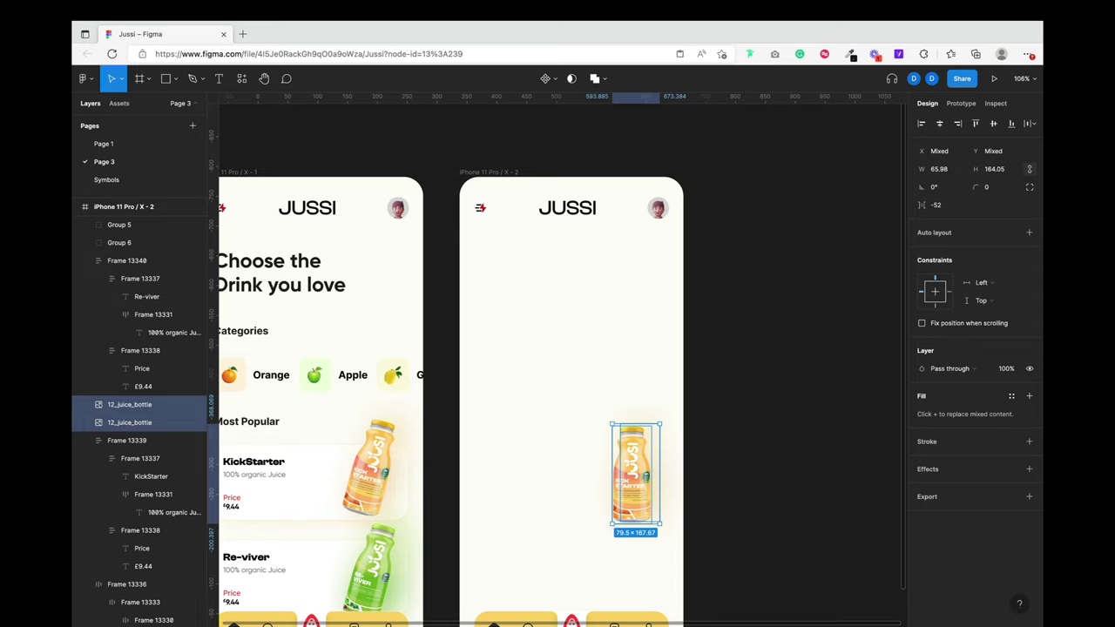
# Step: Reposition the blurred bottle copy at X 265.41, Y 439.93 so it sits slightly right of and below the sharp bottle
pyautogui.keyDown('super'); pyautogui.click(659, 486); pyautogui.keyUp('super')
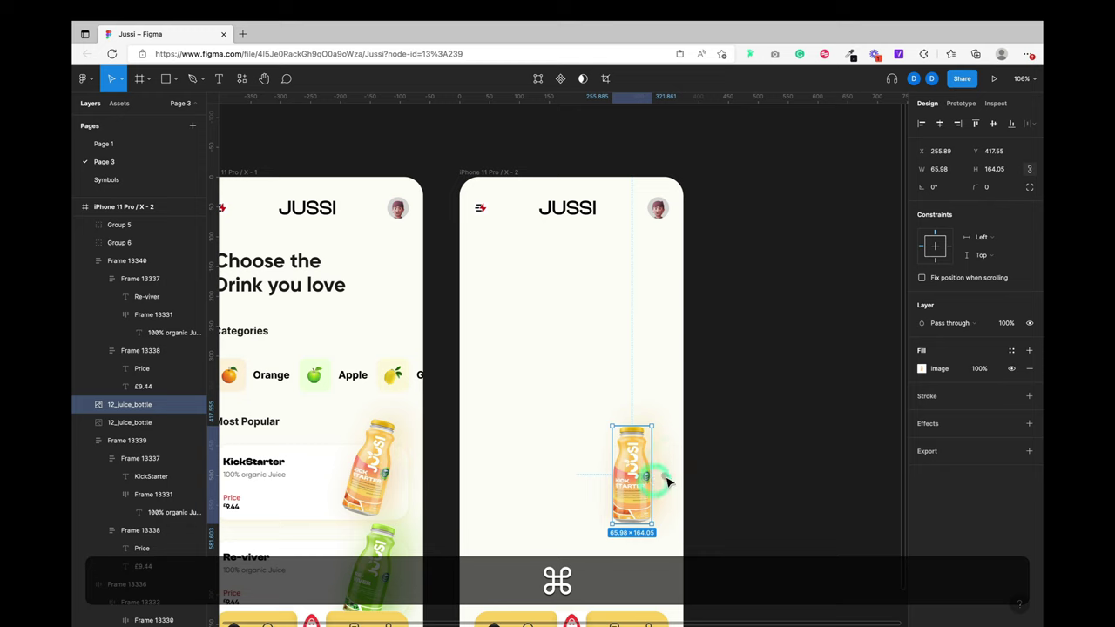
pyautogui.click(658, 478)
pyautogui.click(658, 479)
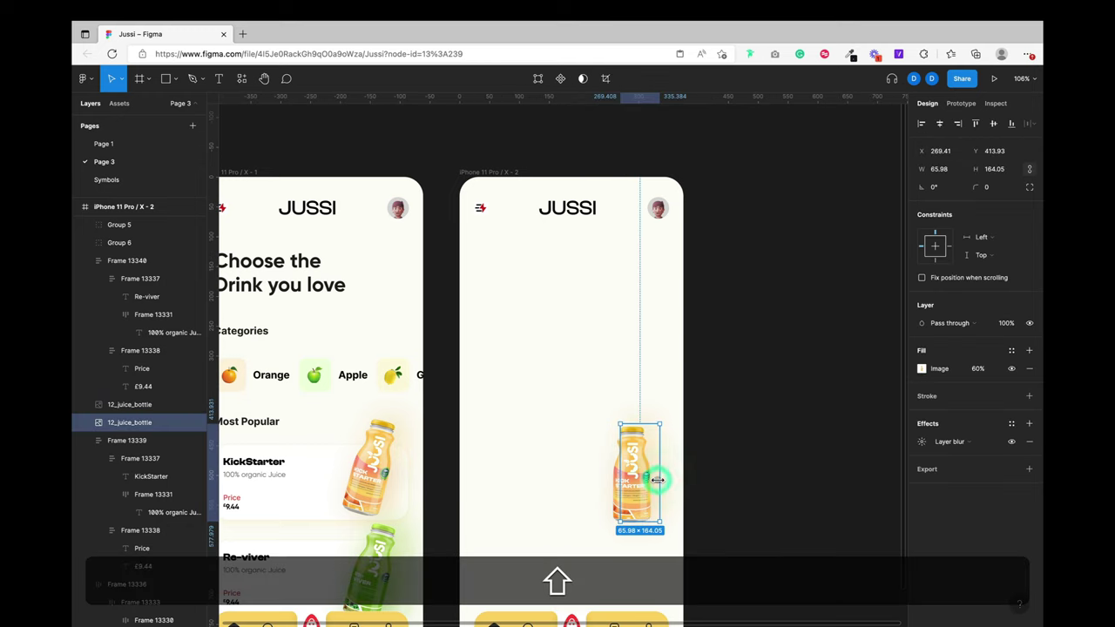
pyautogui.hotkey('shift', 'Left')
pyautogui.press('Left')
pyautogui.press('Left')
pyautogui.press('Left')
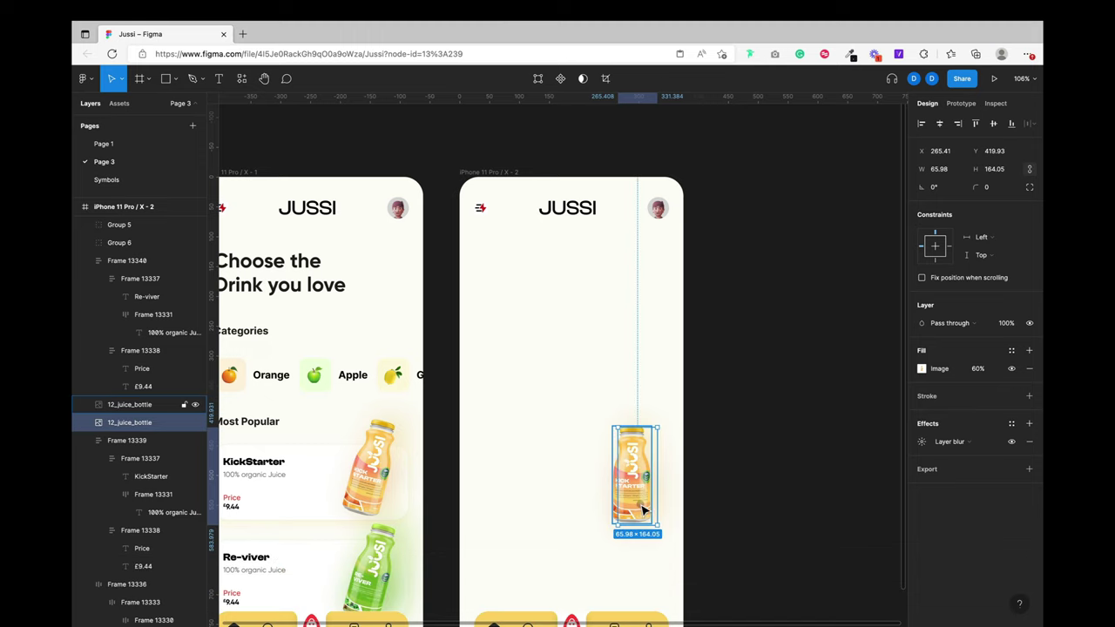
pyautogui.hotkey('shift', 'Down')
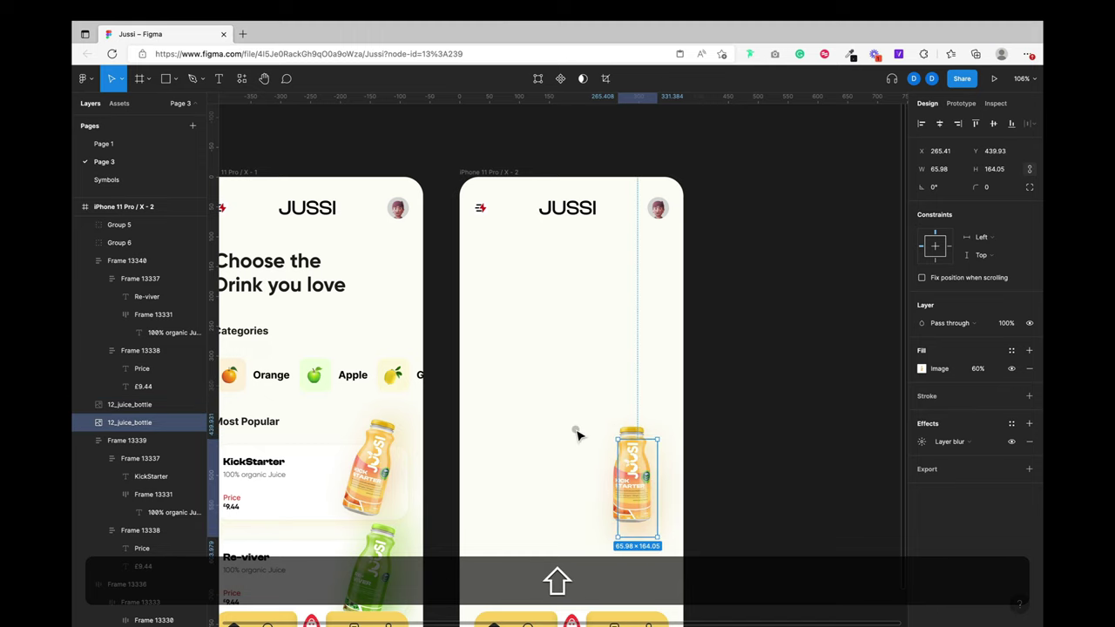
# Step: Scale both bottle layers to 170.17 × 423.12 and place them at the right side of the second screen, below the header
pyautogui.moveTo(574, 436); pyautogui.dragTo(692, 613)
pyautogui.press('k')
pyautogui.hotkey('alt', 'shift', 'k')
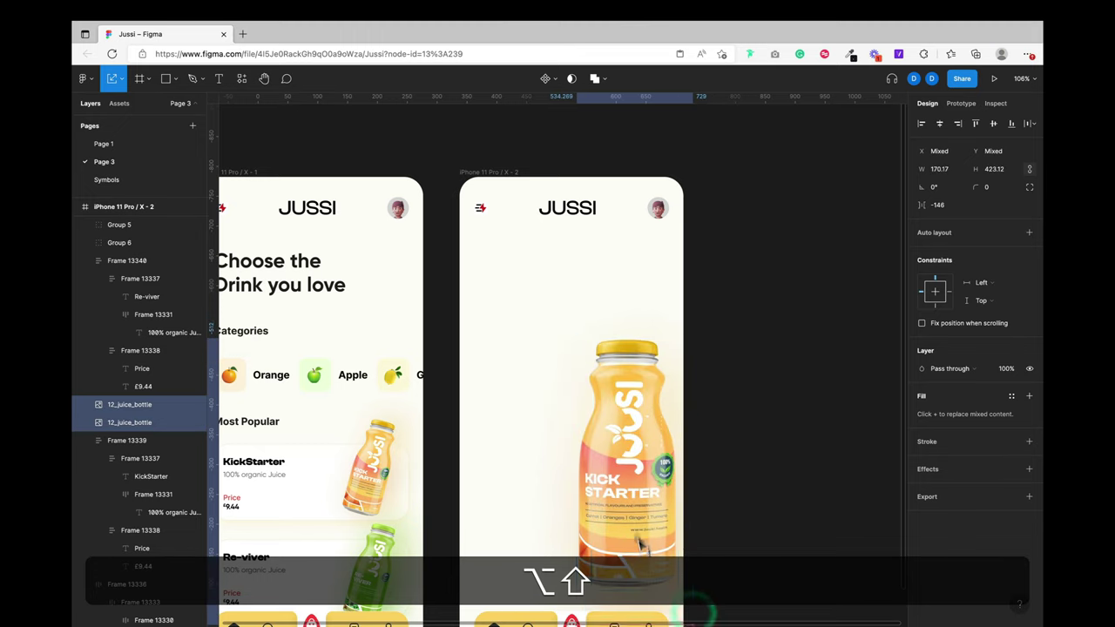
pyautogui.moveTo(632, 463); pyautogui.dragTo(615, 450)
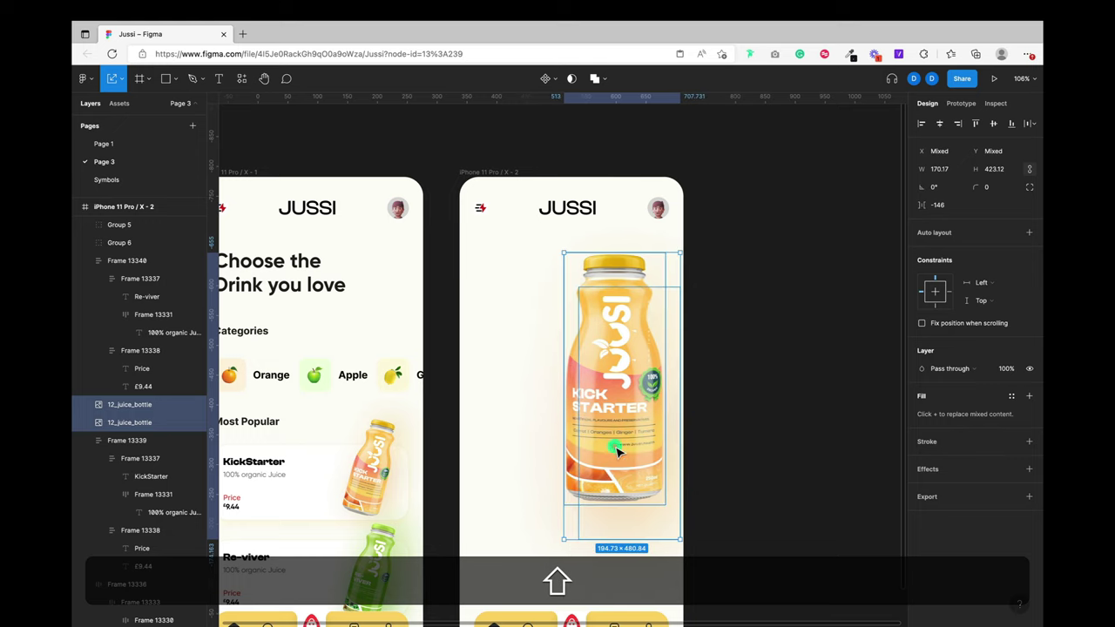
pyautogui.click(741, 451)
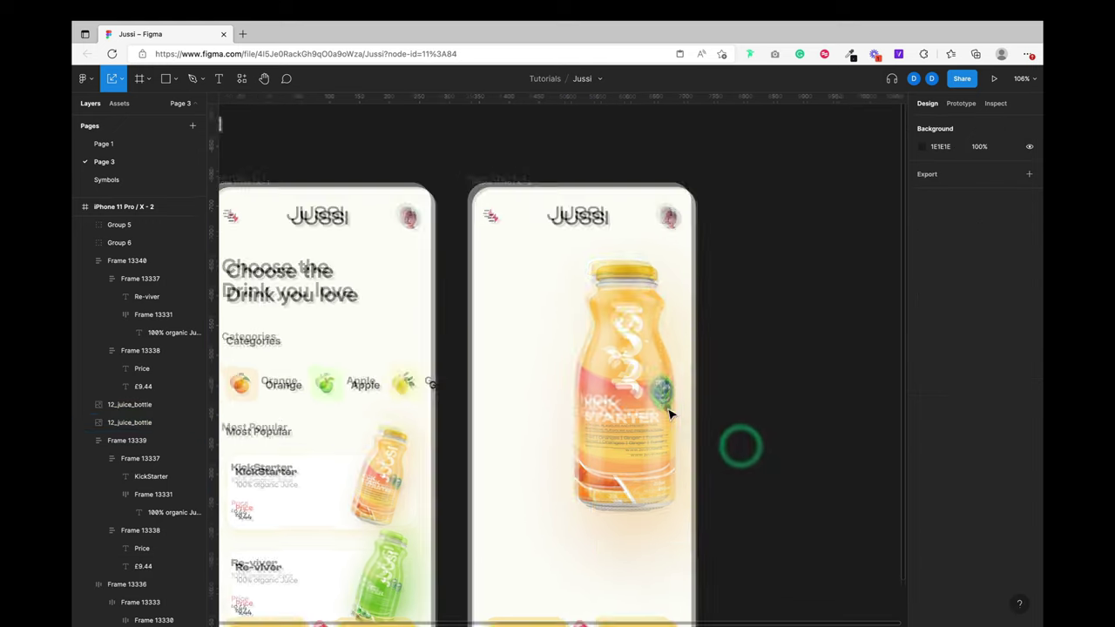
# Step: Add the text label "Carbohydrate" in Inter Regular 15 beside the bottle's upper part and position it at X 27, Y 177
pyautogui.scroll(1, 741, 450)
pyautogui.press('t')
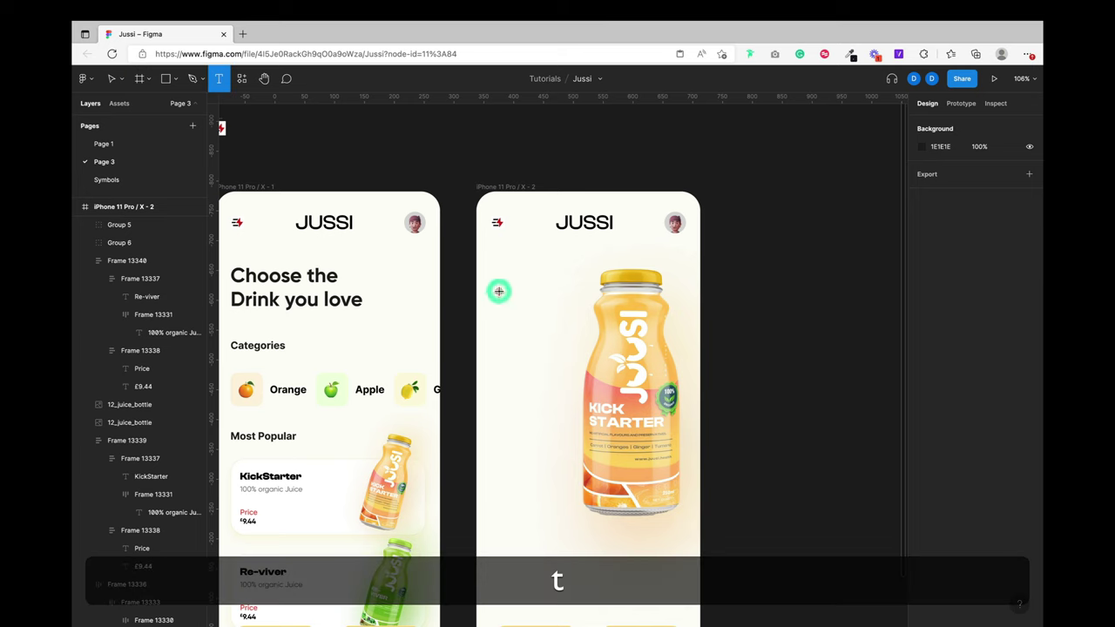
pyautogui.click(511, 300)
pyautogui.write('Ca')
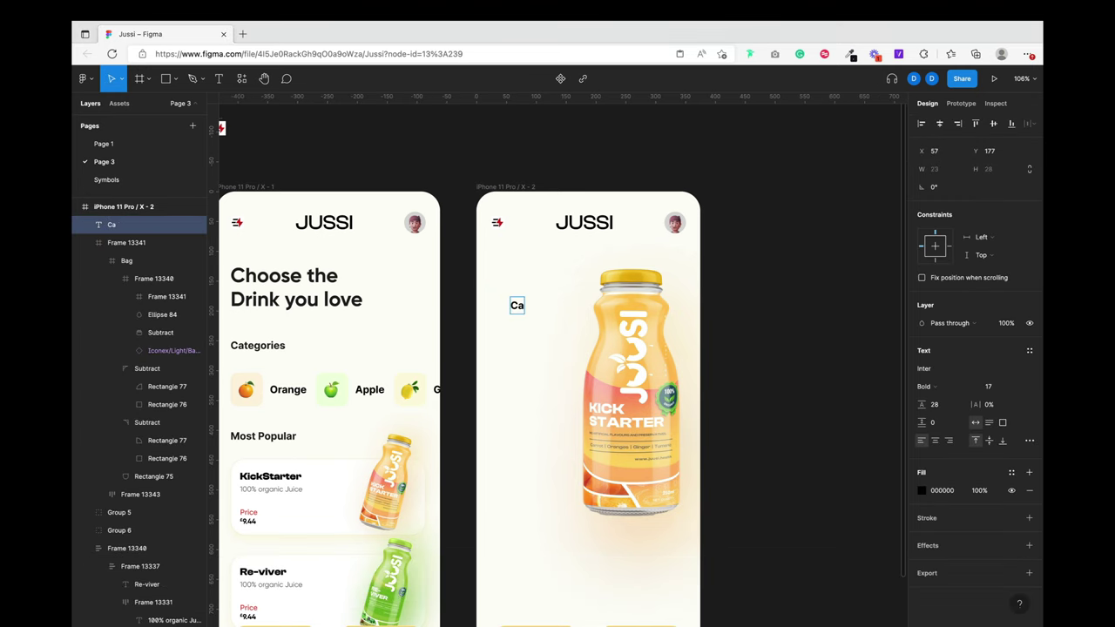
pyautogui.press('super+c')
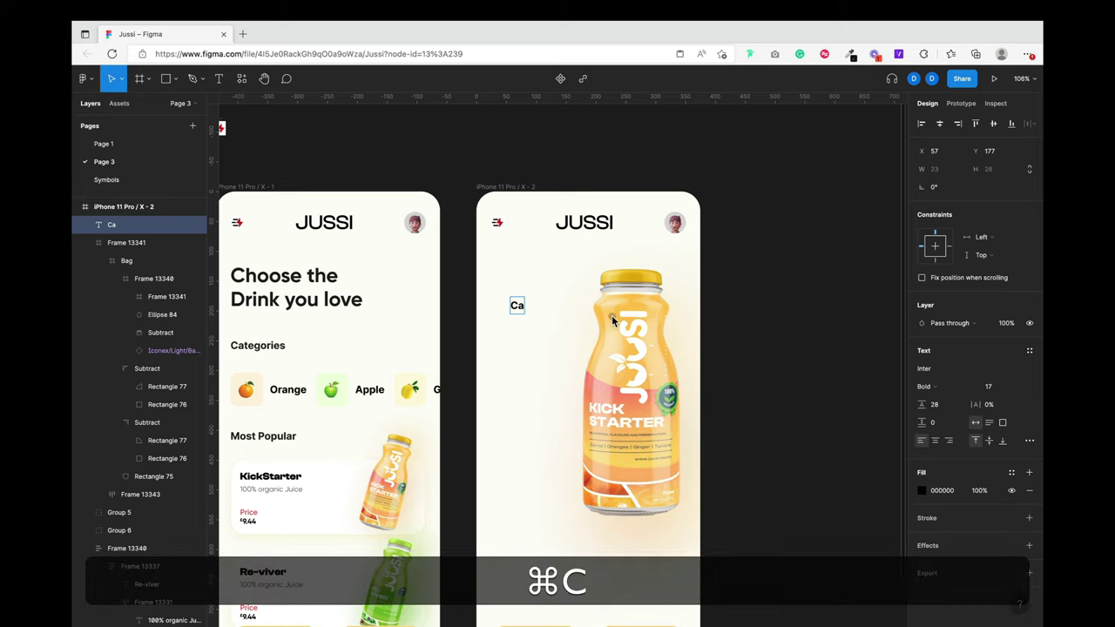
pyautogui.doubleClick(517, 305)
pyautogui.press('super+v')
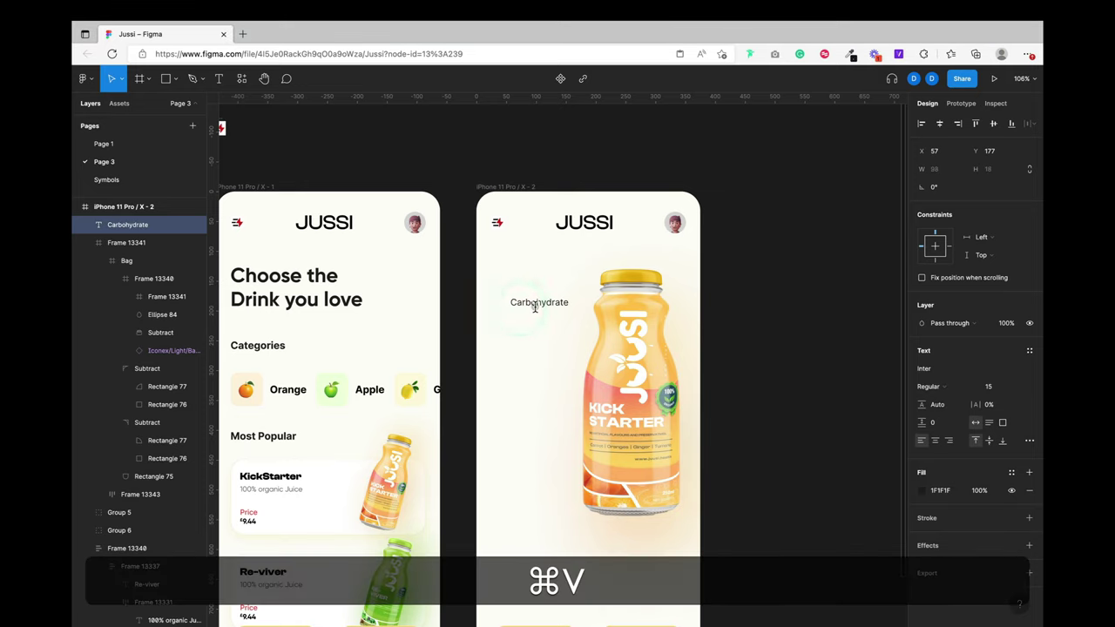
pyautogui.press('Escape')
pyautogui.hotkey('shift', 'Left')
pyautogui.hotkey('shift', 'Left')
pyautogui.hotkey('shift', 'Left')
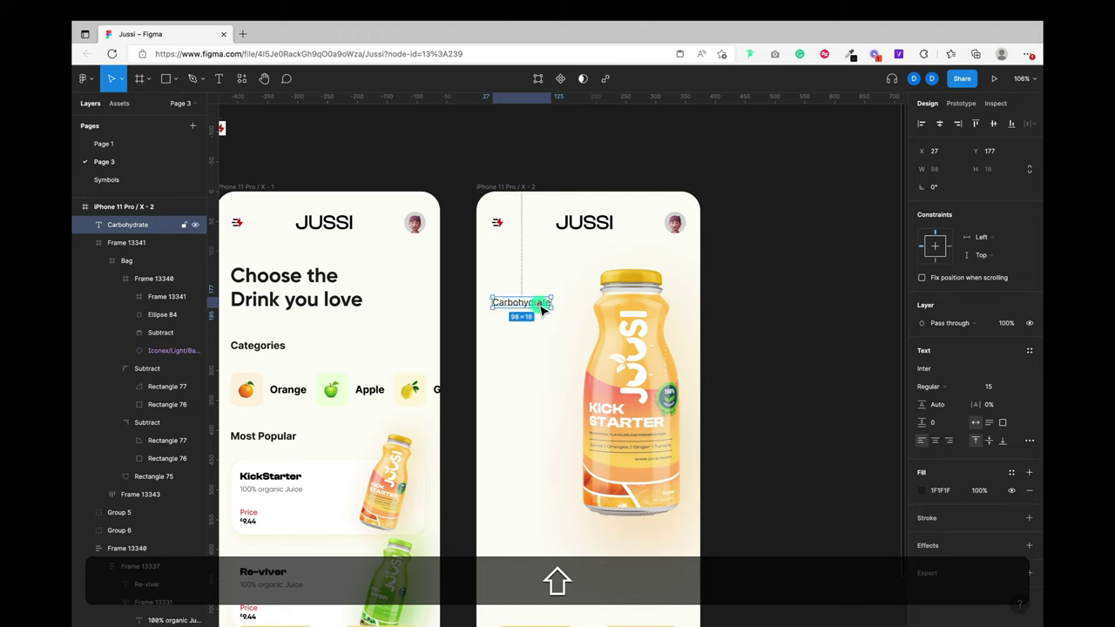
# Step: Duplicate the Carbohydrate label directly beneath at Y 206 and change the copy's text to "10% 20g"
pyautogui.moveTo(540, 309); pyautogui.dragTo(540, 327)
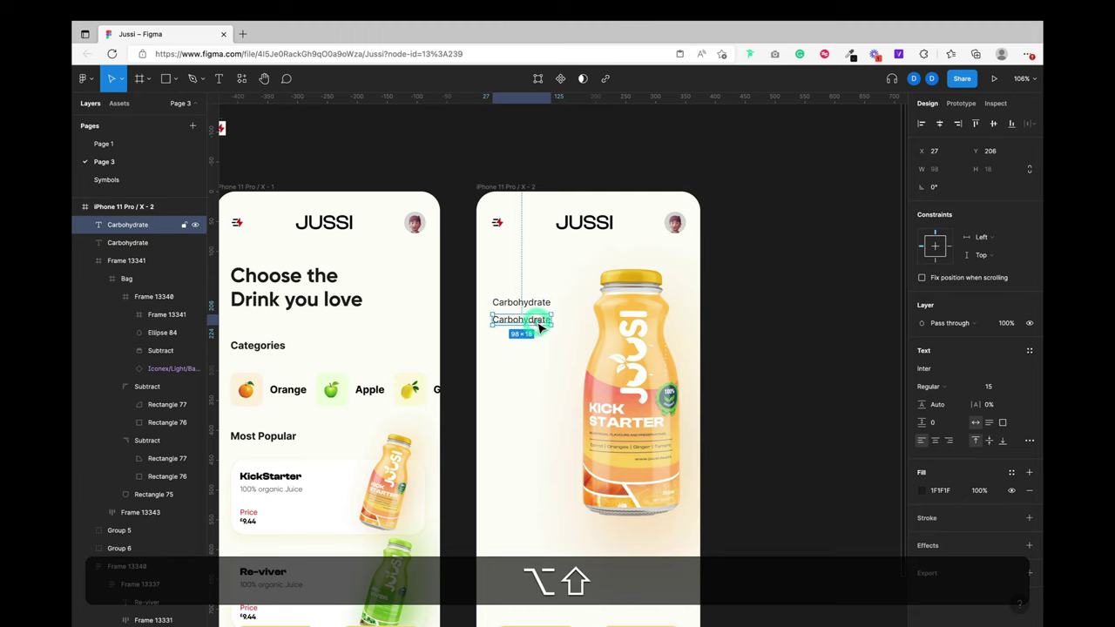
pyautogui.doubleClick(539, 325)
pyautogui.write('10')
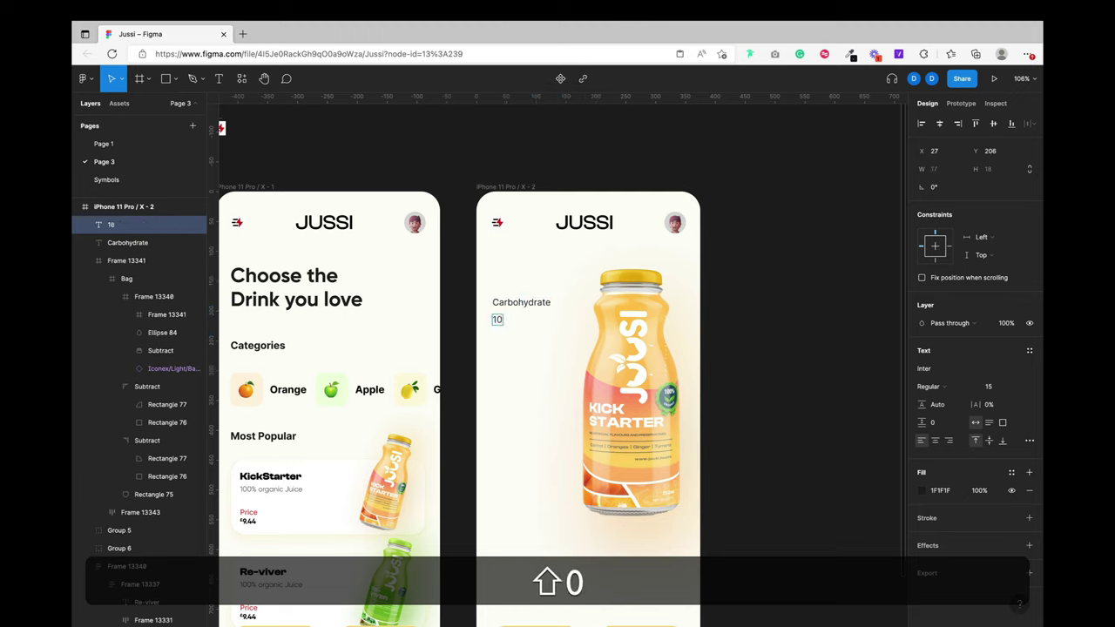
pyautogui.hotkey('shift', '5')
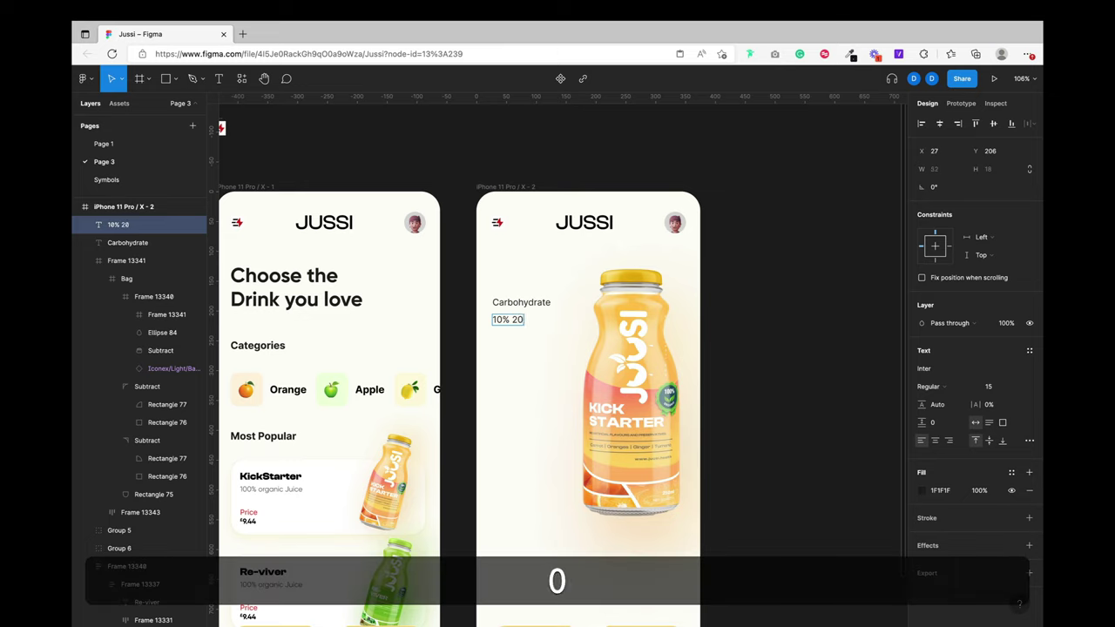
pyautogui.press('Escape')
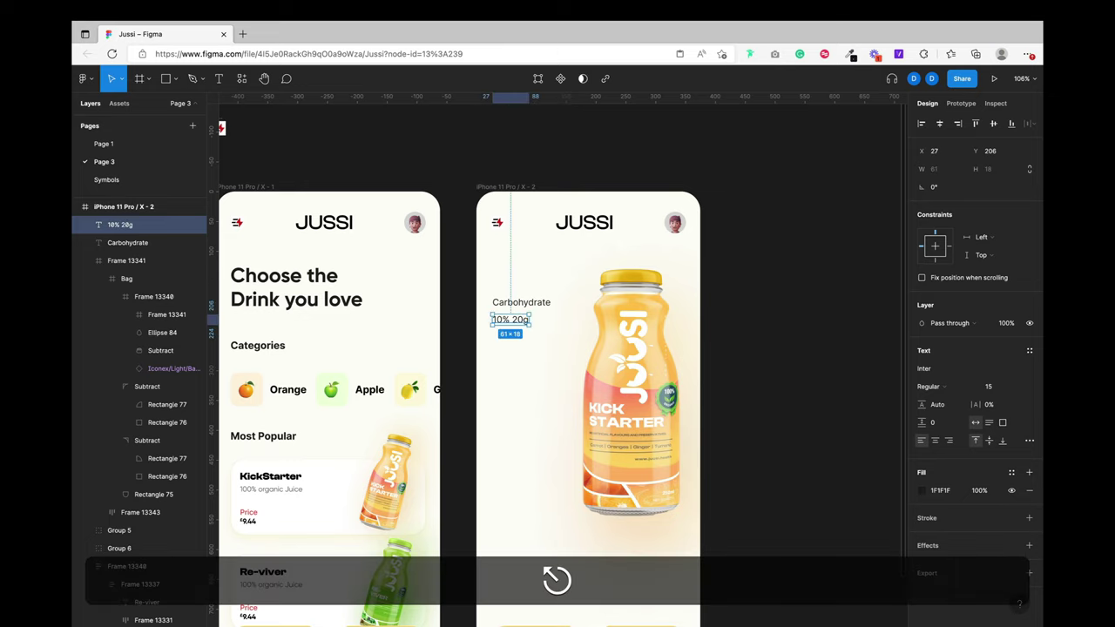
# Step: Duplicate the Carbohydrate label and its value farther down, then change the copied label at Y 273 to "Water"
pyautogui.keyDown('shift'); pyautogui.click(529, 302); pyautogui.keyUp('shift')
pyautogui.moveTo(520, 326); pyautogui.dragTo(527, 370)
pyautogui.press('alt+shift+super+z')
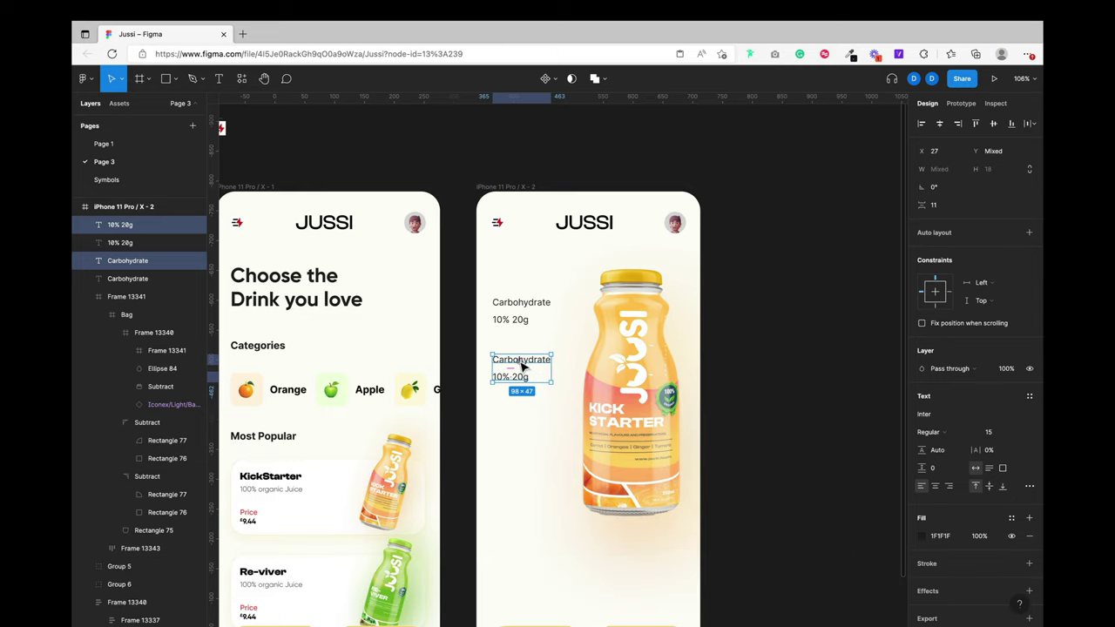
pyautogui.doubleClick(521, 362)
pyautogui.write('Water')
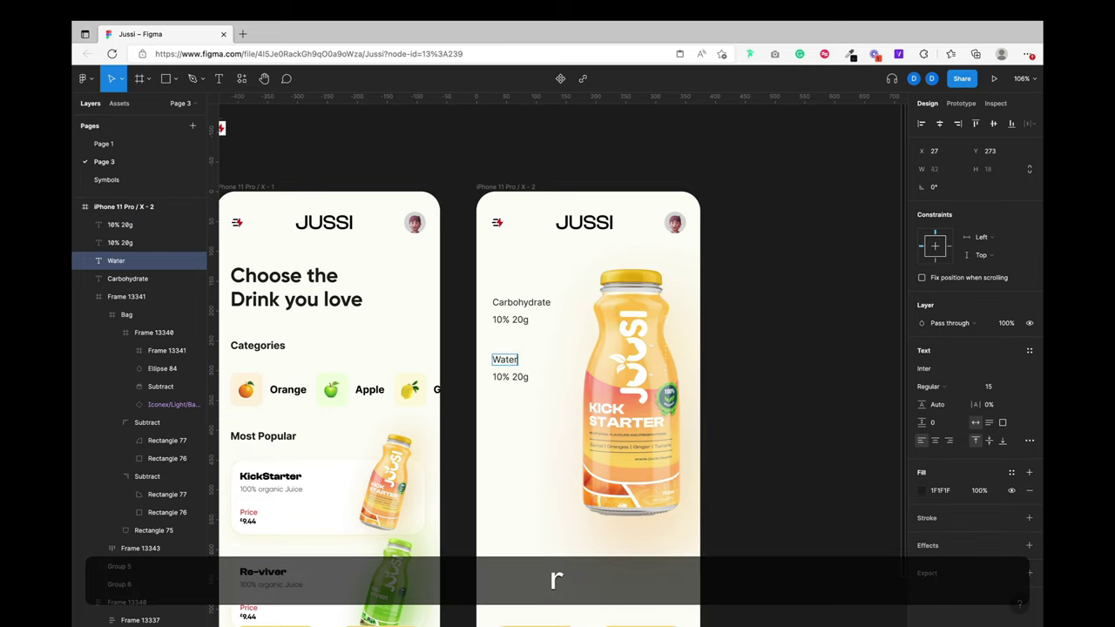
pyautogui.press('Escape')
# Step: Change the value text beneath the Water label to "2.20%"
pyautogui.click(513, 377)
pyautogui.doubleClick(514, 377)
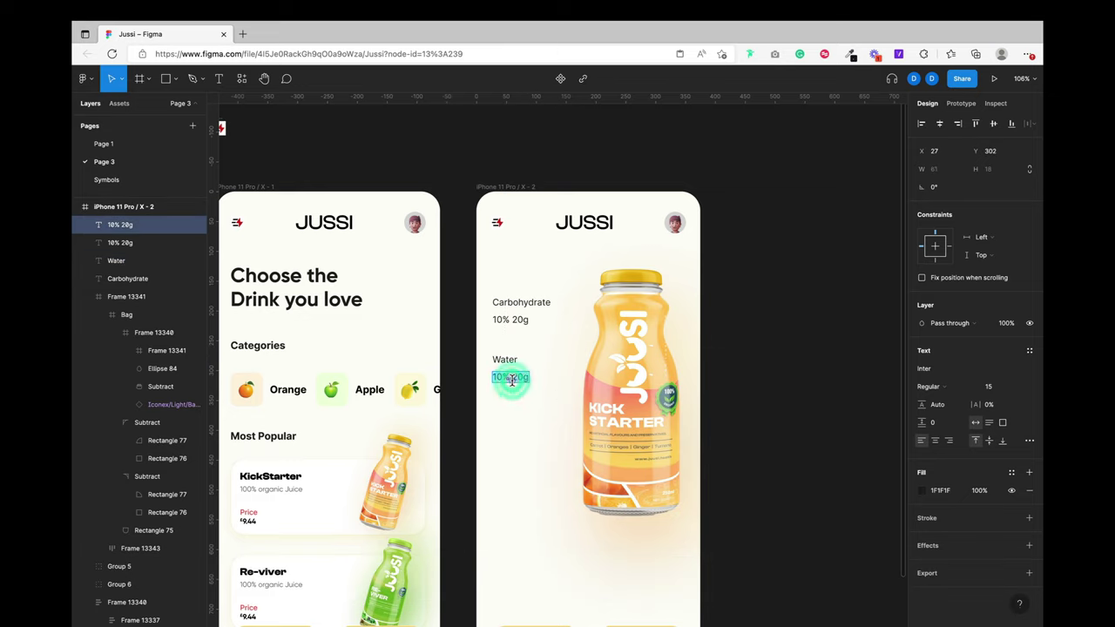
pyautogui.write('2.20')
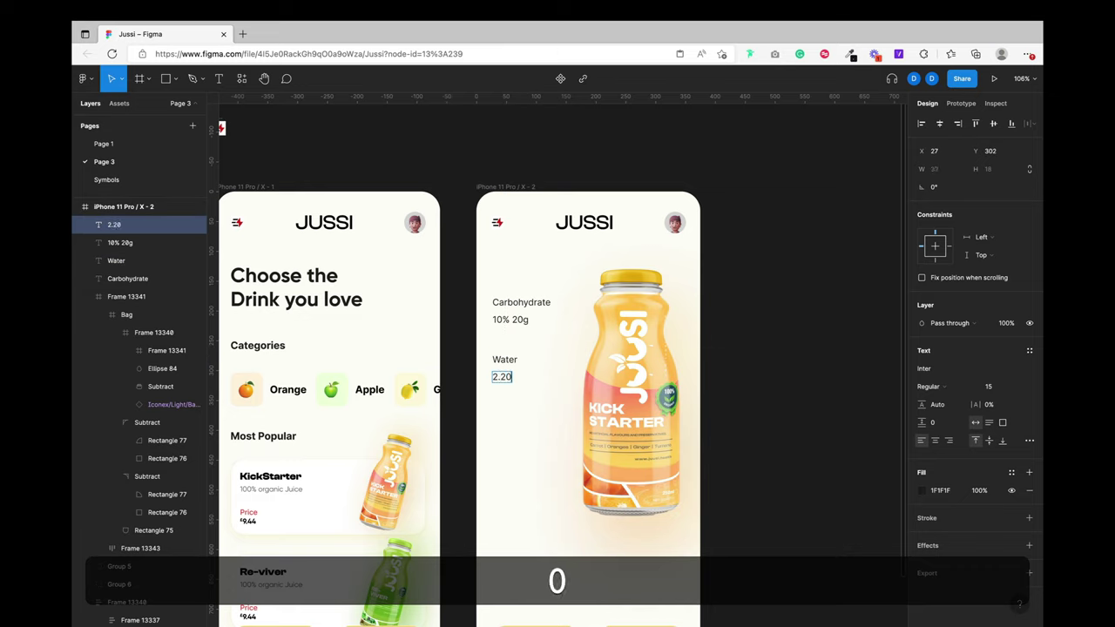
pyautogui.write('%')
pyautogui.press('Escape')
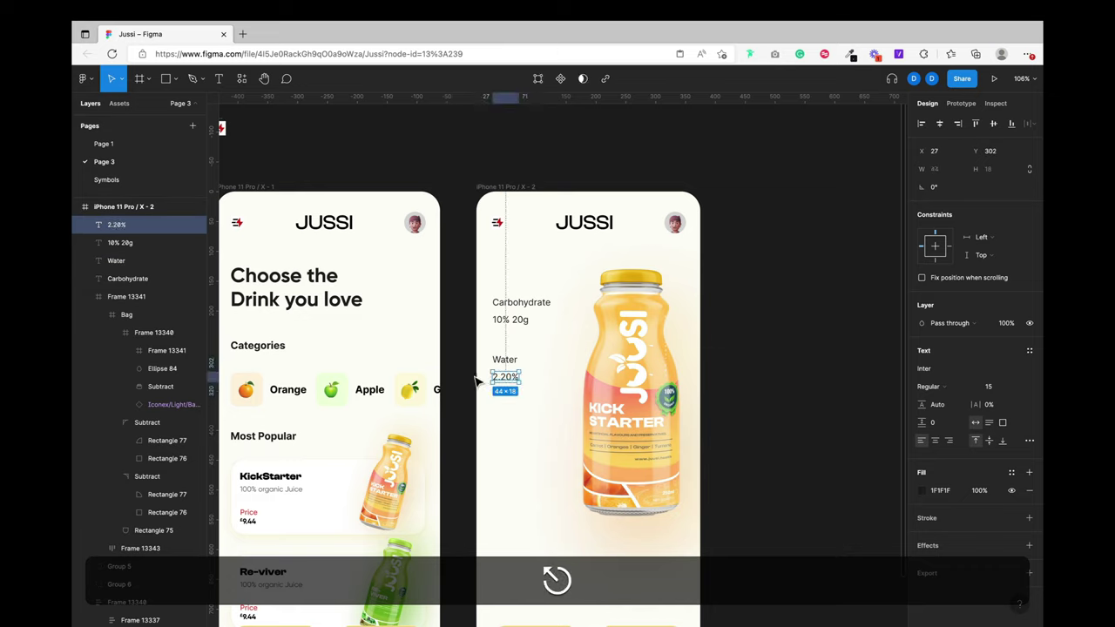
# Step: Duplicate the Water label and its value farther down, then change the copied label at Y 373 to "Price"
pyautogui.keyDown('shift'); pyautogui.click(502, 358); pyautogui.keyUp('shift')
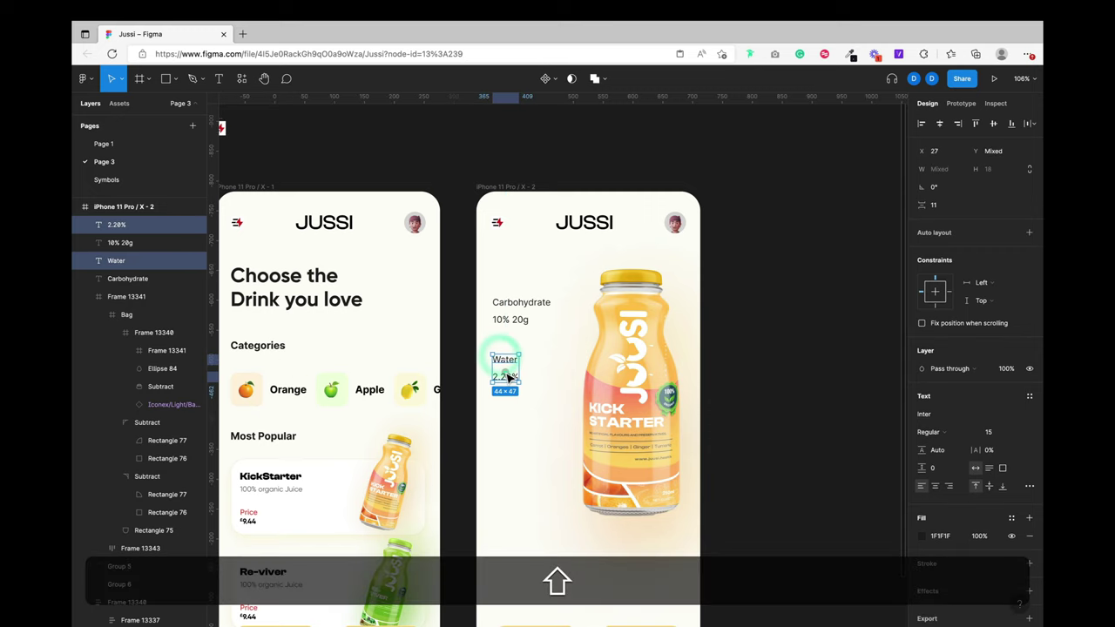
pyautogui.press('alt+shift+super+z')
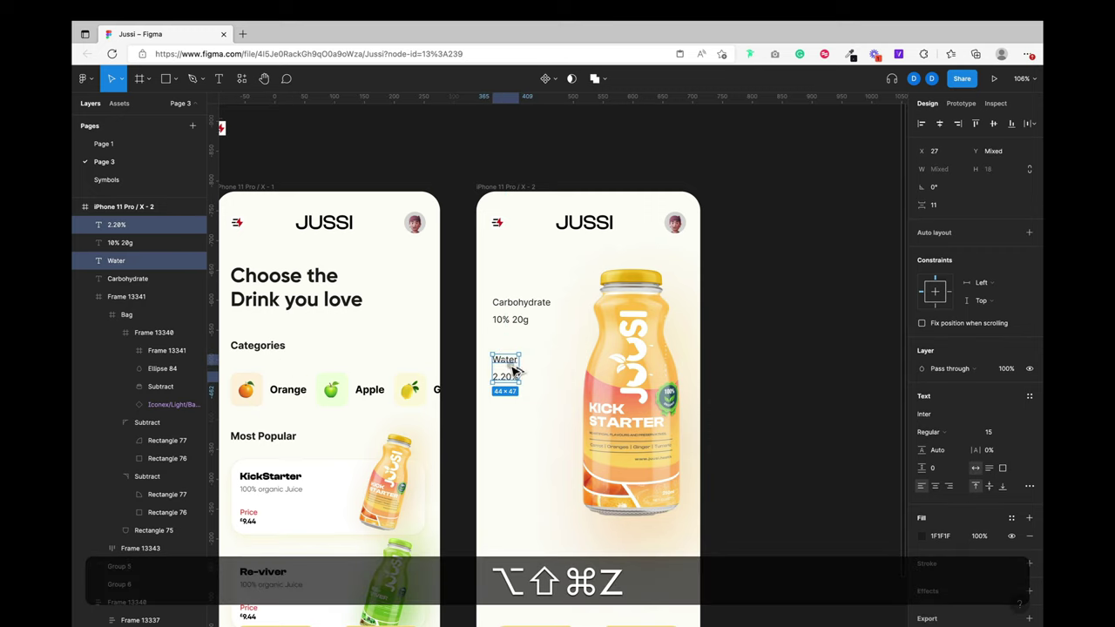
pyautogui.moveTo(514, 370); pyautogui.dragTo(505, 418)
pyautogui.click(504, 419)
pyautogui.doubleClick(505, 419)
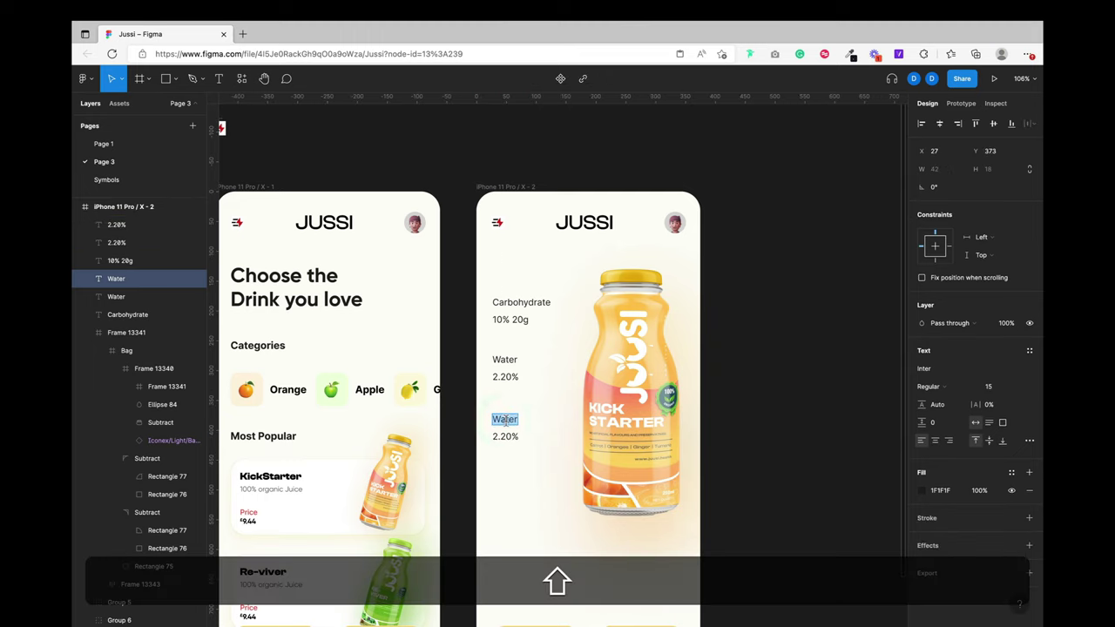
pyautogui.write('Price')
pyautogui.press('Escape')
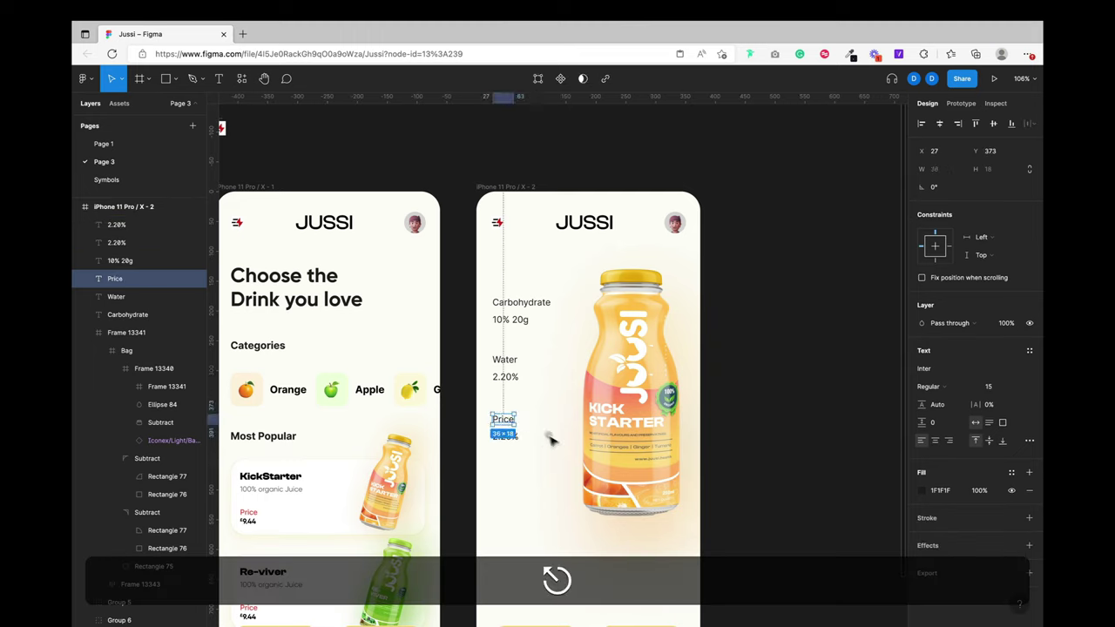
# Step: Replace the value text beneath the Price label with "£9.44 EUR"
pyautogui.click(505, 437)
pyautogui.doubleClick(506, 437)
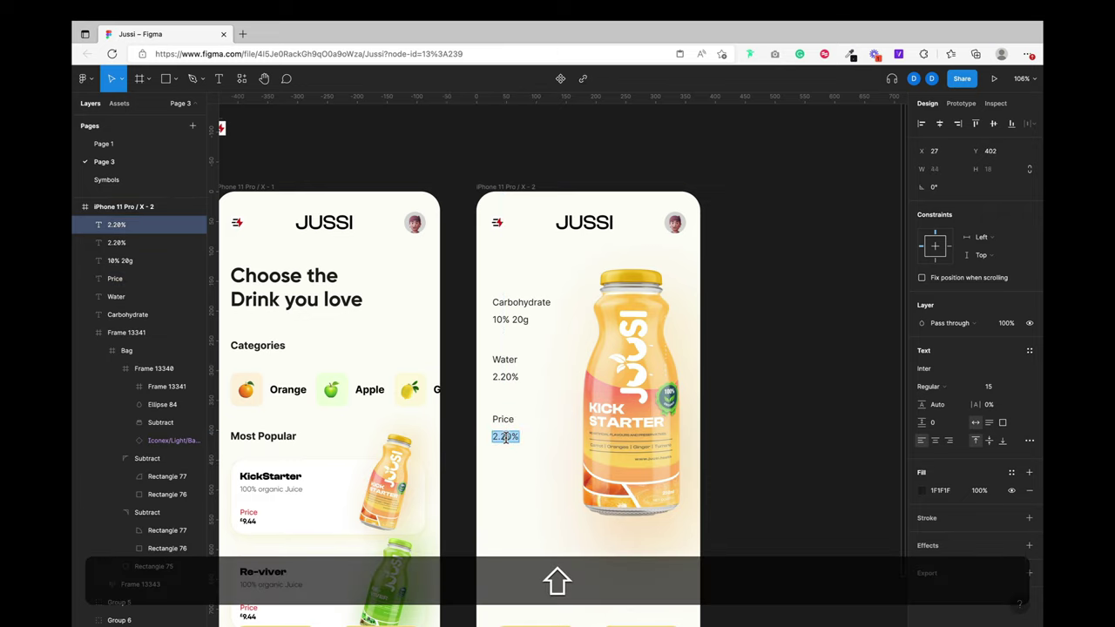
pyautogui.press('alt')
pyautogui.write('¢')
pyautogui.hotkey('alt', 'BackSpace')
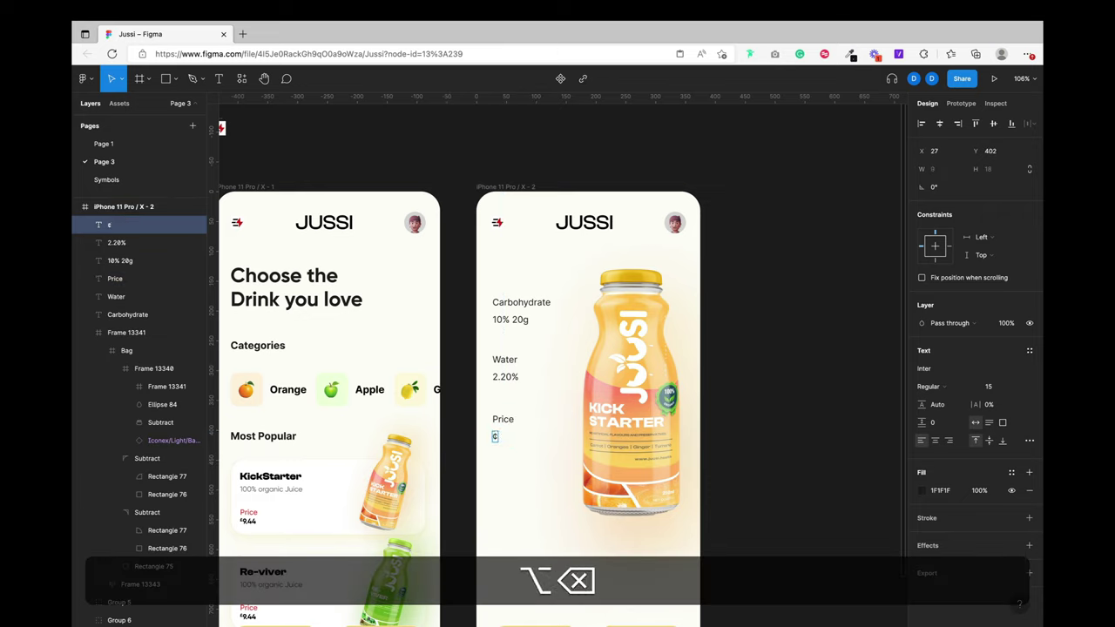
pyautogui.hotkey('alt', '2')
pyautogui.write('£')
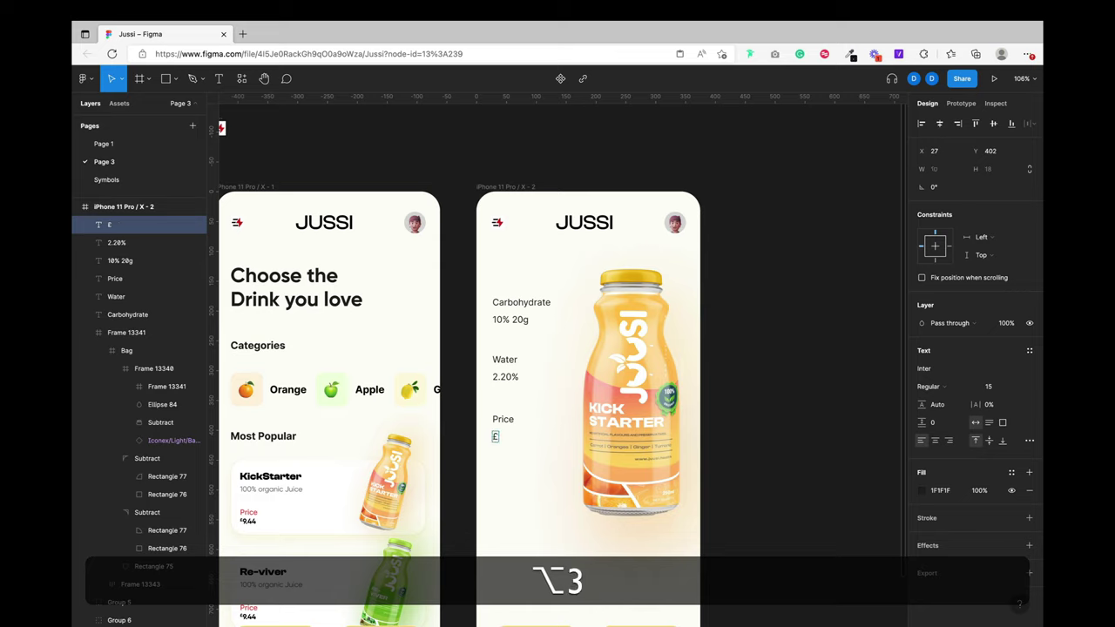
pyautogui.write('9.44 ')
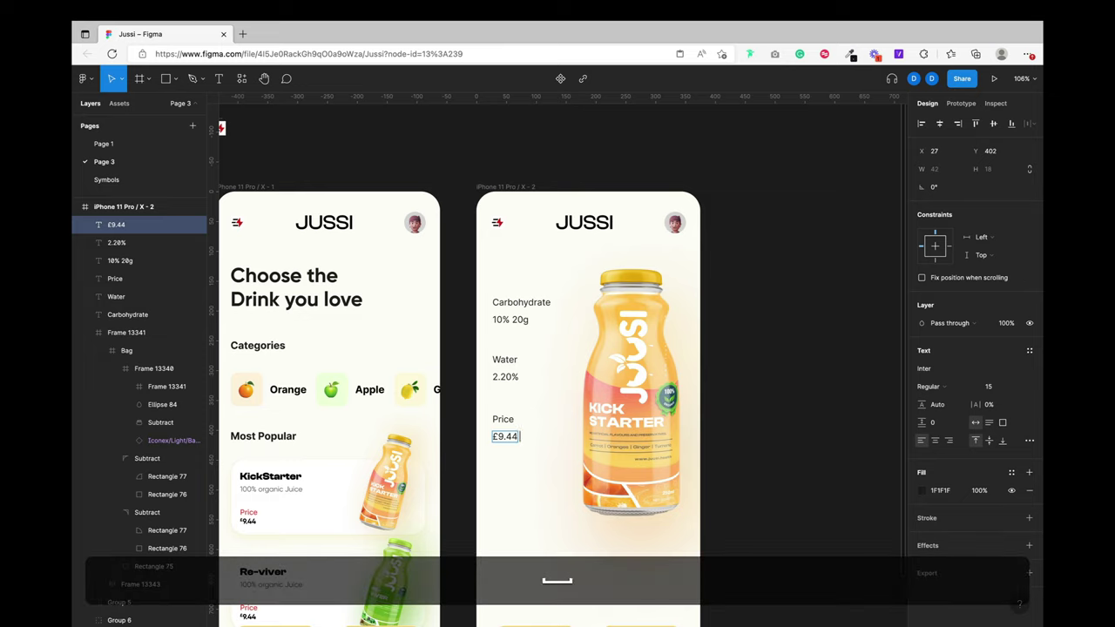
pyautogui.write('EUR')
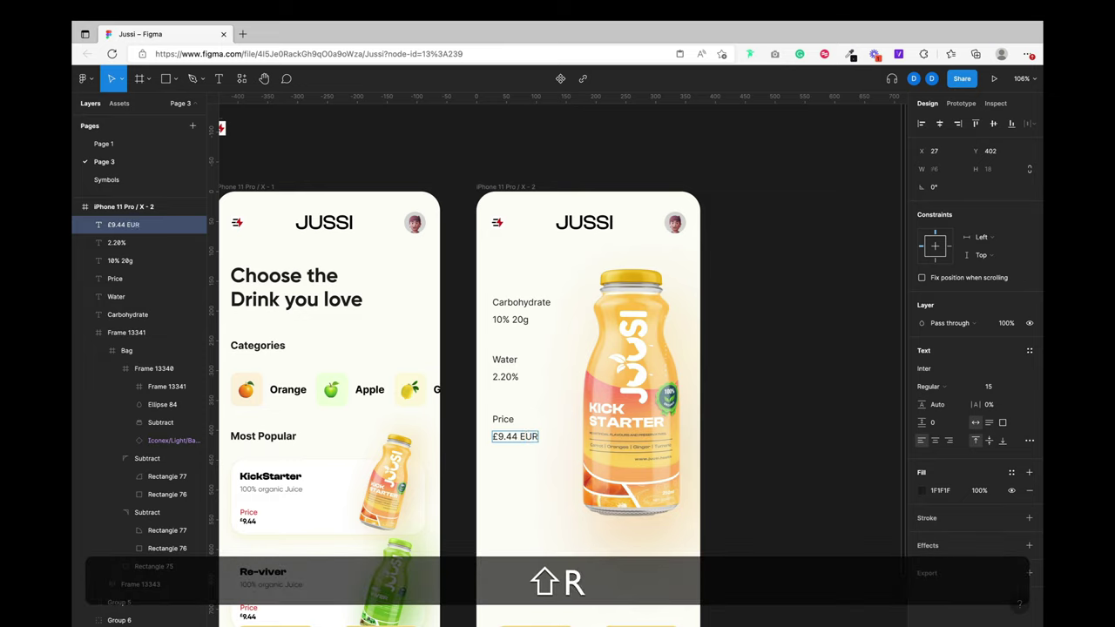
pyautogui.press('shift')
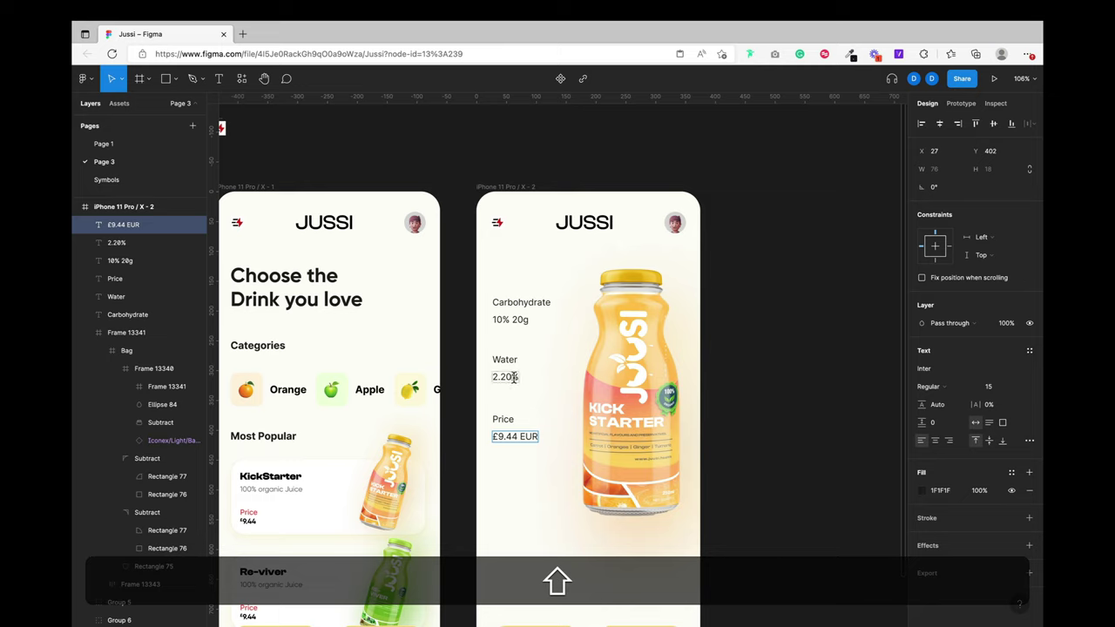
pyautogui.press('Escape')
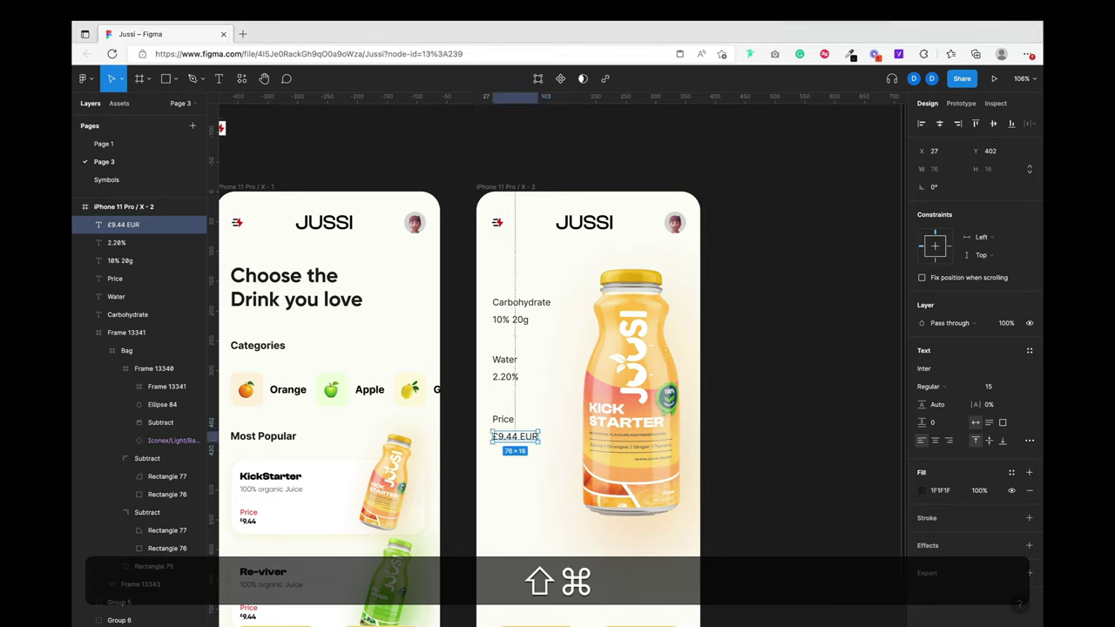
# Step: Change the font of the "10% 20g" value to Gilroy
pyautogui.press('shift+super')
pyautogui.click(503, 322)
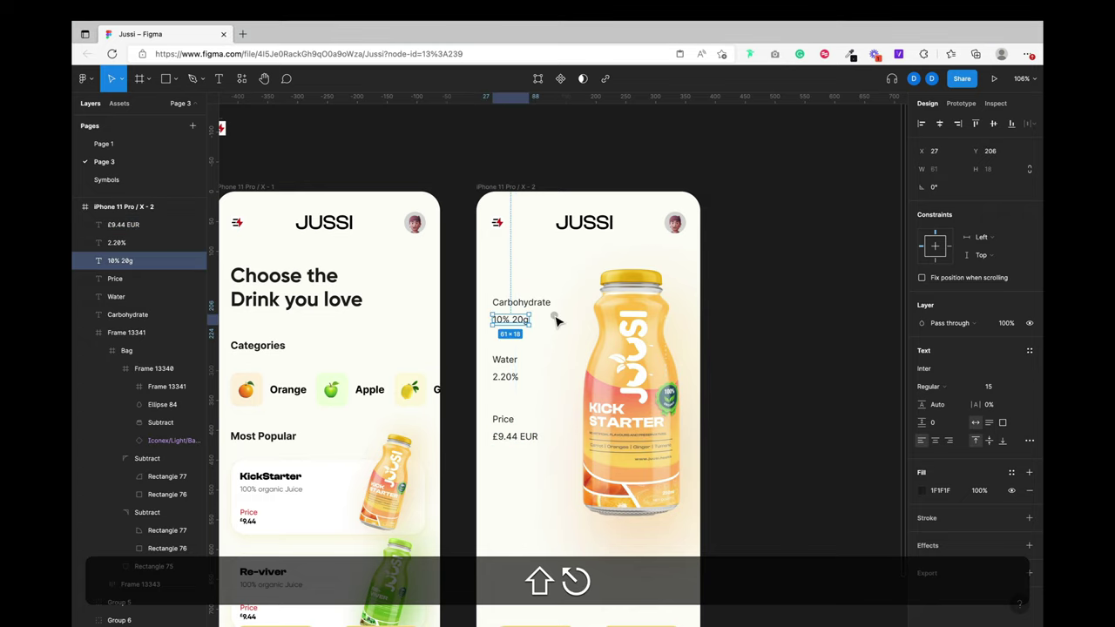
pyautogui.click(966, 369)
pyautogui.write('iL')
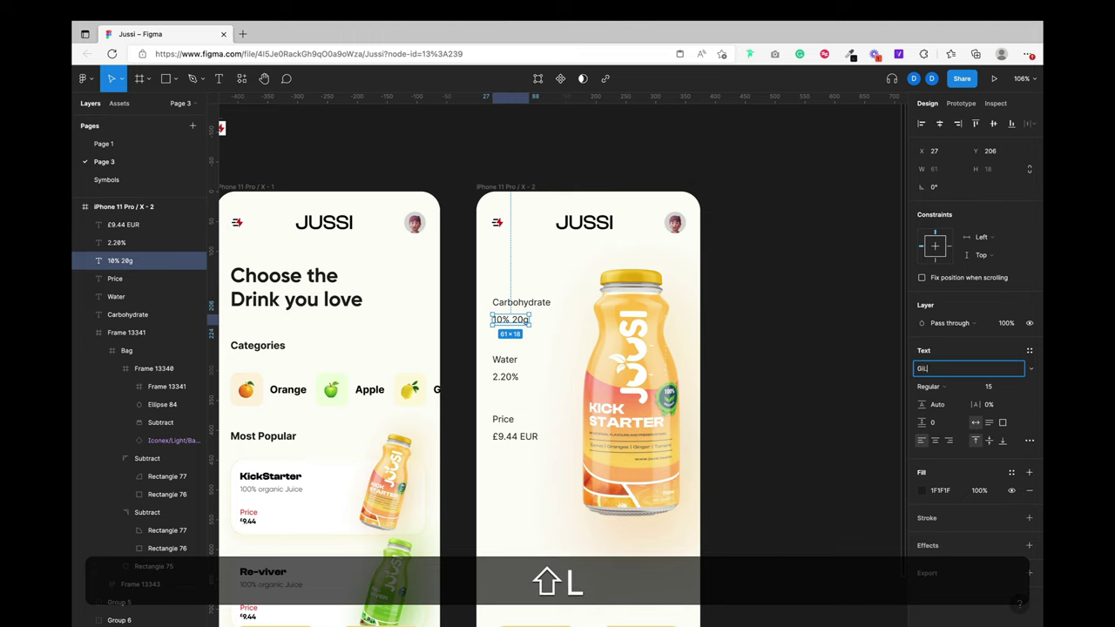
pyautogui.write('R')
pyautogui.hotkey('shift', 'Return')
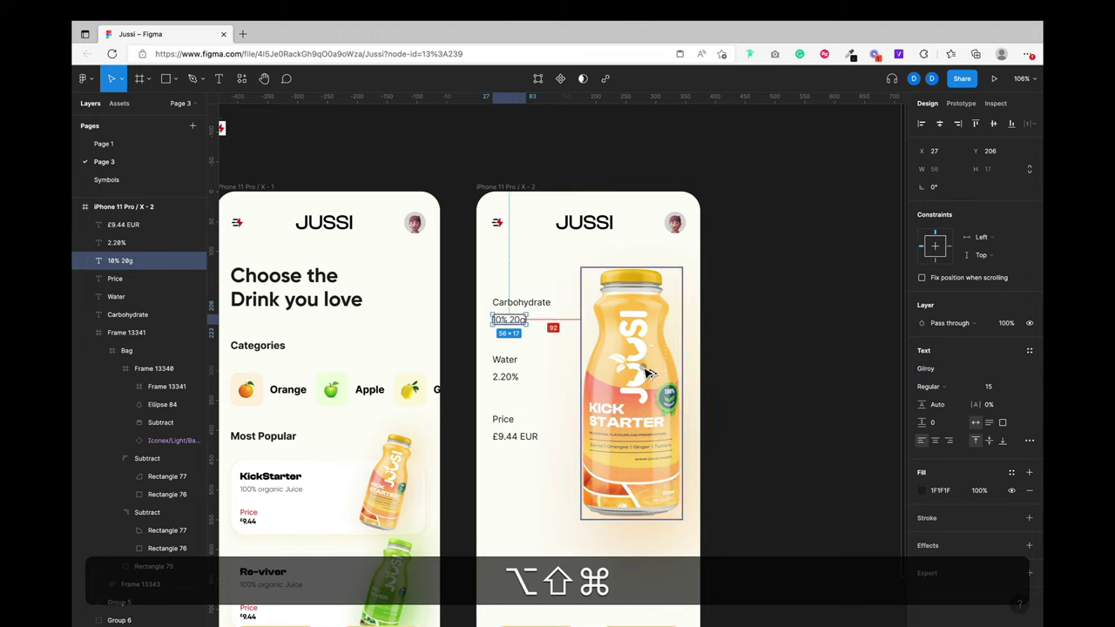
# Step: Copy the "10% 20g" text properties onto the "2.20%" and "£9.44 EUR" values
pyautogui.press('alt+shift+super+c')
pyautogui.click(507, 376)
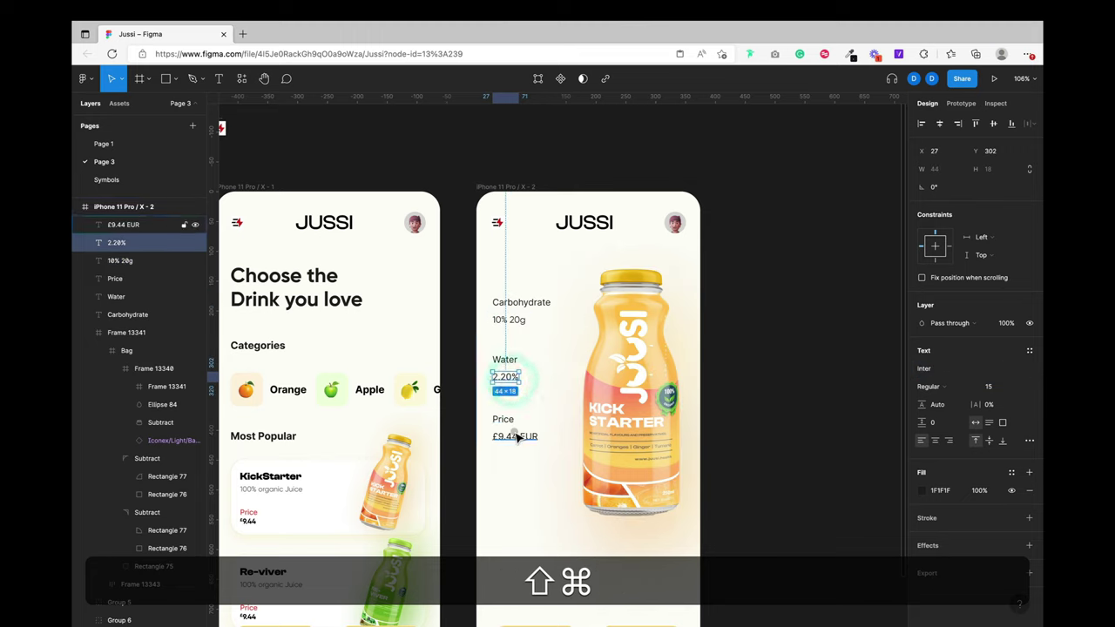
pyautogui.keyDown('shift'); pyautogui.keyDown('super'); pyautogui.click(514, 436); pyautogui.keyUp('super'); pyautogui.keyUp('shift')
pyautogui.press('alt+shift+super+v')
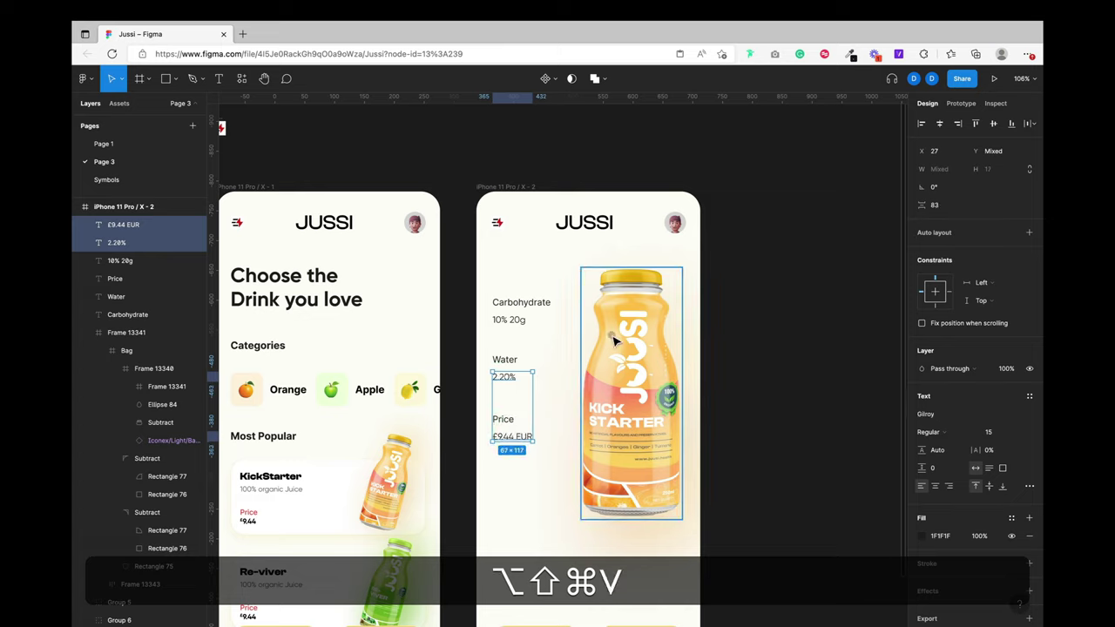
# Step: Make the three values beneath Carbohydrate, Water and Price bold with a font size of 28
pyautogui.keyDown('shift'); pyautogui.click(511, 321); pyautogui.keyUp('shift')
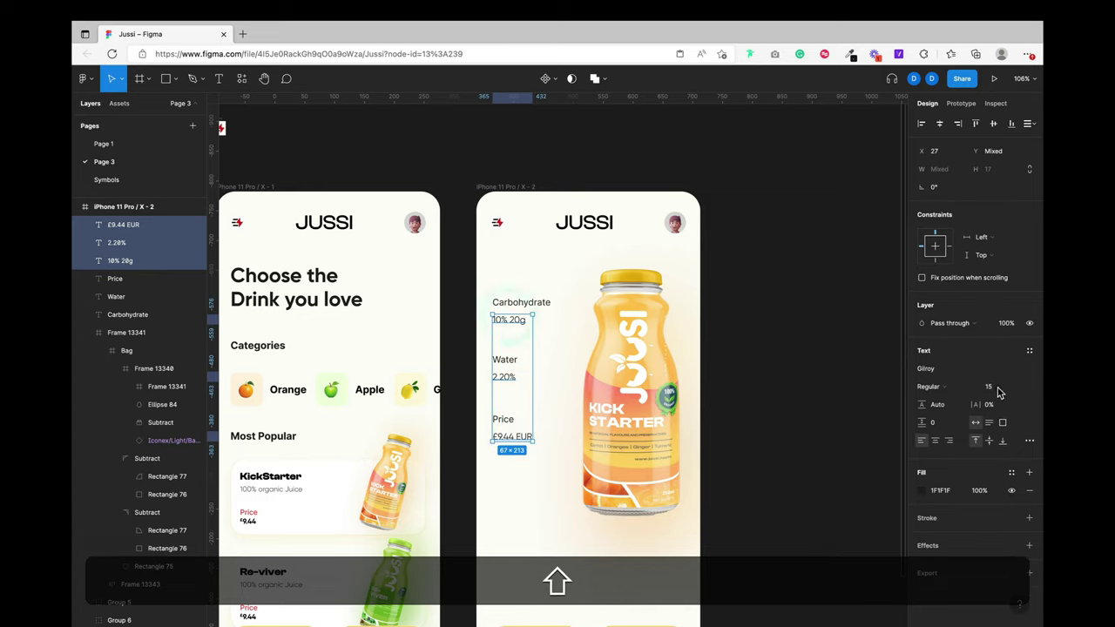
pyautogui.press('shift+super+b')
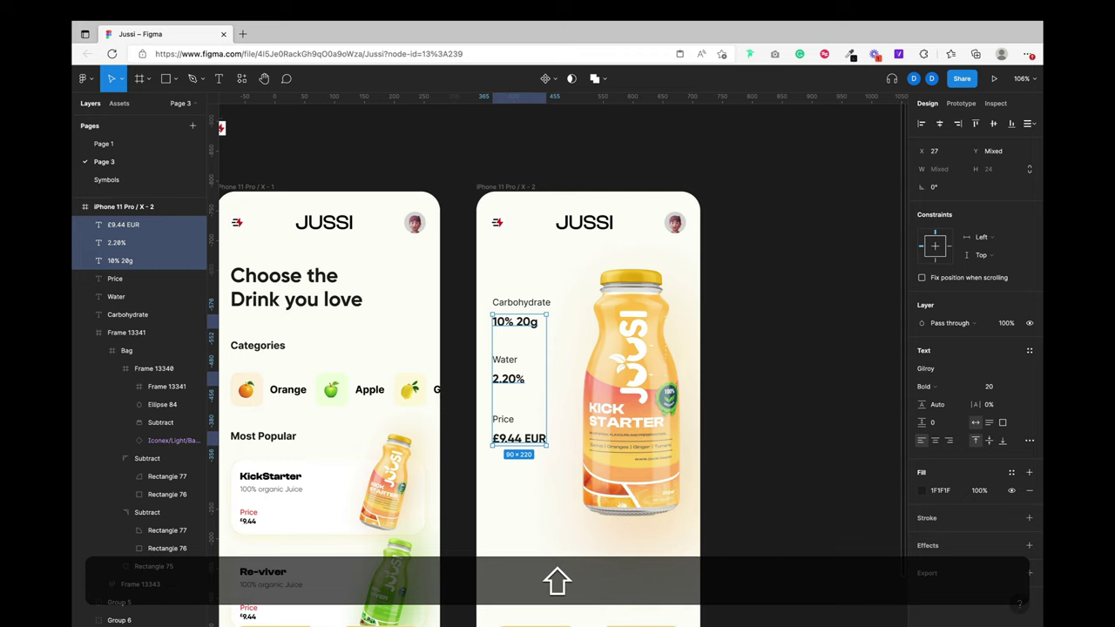
pyautogui.write('28')
pyautogui.hotkey('shift', 'Return')
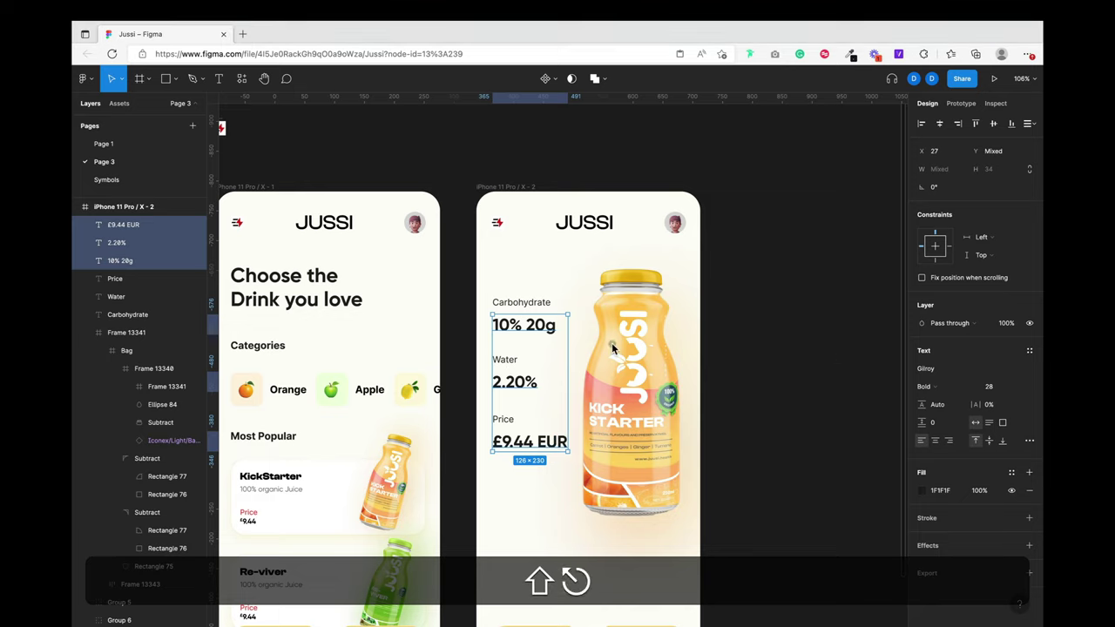
pyautogui.keyDown('shift'); pyautogui.keyDown('super'); pyautogui.click(504, 358); pyautogui.keyUp('super'); pyautogui.keyUp('shift')
pyautogui.keyDown('shift'); pyautogui.keyDown('super'); pyautogui.click(529, 301); pyautogui.keyUp('super'); pyautogui.keyUp('shift')
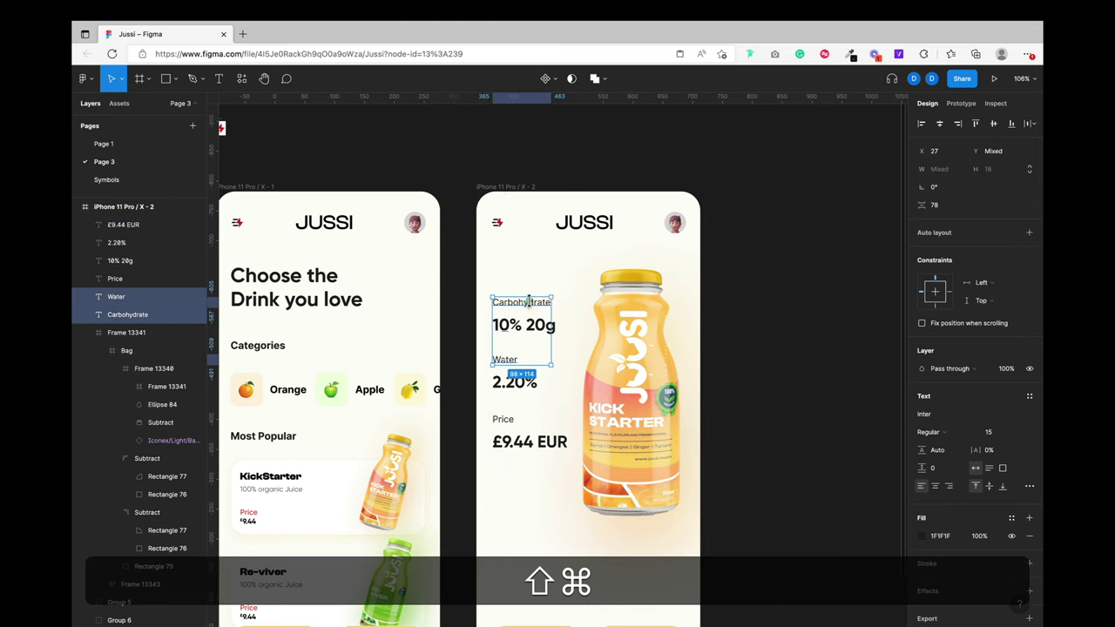
pyautogui.keyDown('shift'); pyautogui.keyDown('super'); pyautogui.click(503, 419); pyautogui.keyUp('super'); pyautogui.keyUp('shift')
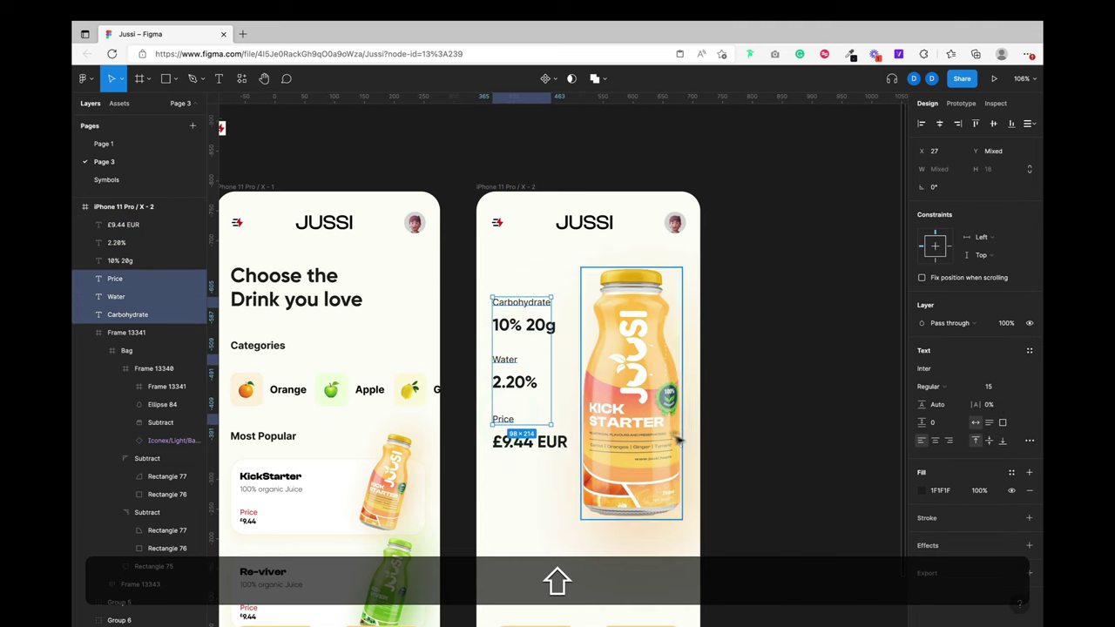
# Step: Wrap each label with its value, for Price, Water and Carbohydrate, in its own vertical auto layout frame
pyautogui.click(523, 442)
pyautogui.keyDown('shift'); pyautogui.click(503, 418); pyautogui.keyUp('shift')
pyautogui.hotkey('shift', 'a')
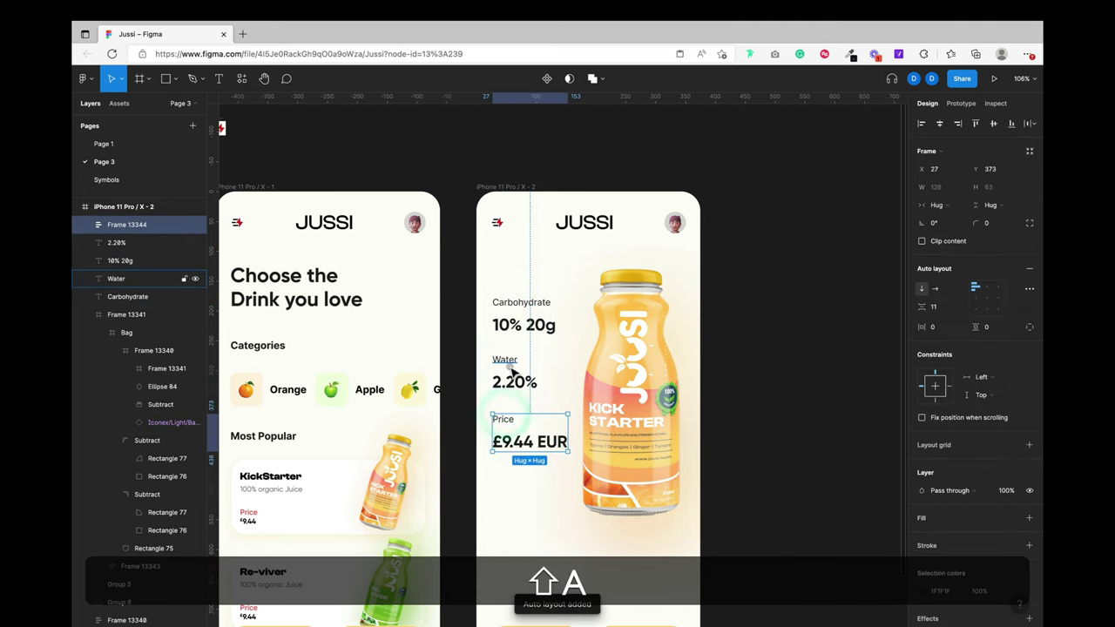
pyautogui.click(505, 359)
pyautogui.keyDown('shift'); pyautogui.click(514, 382); pyautogui.keyUp('shift')
pyautogui.hotkey('shift', 'a')
pyautogui.click(520, 302)
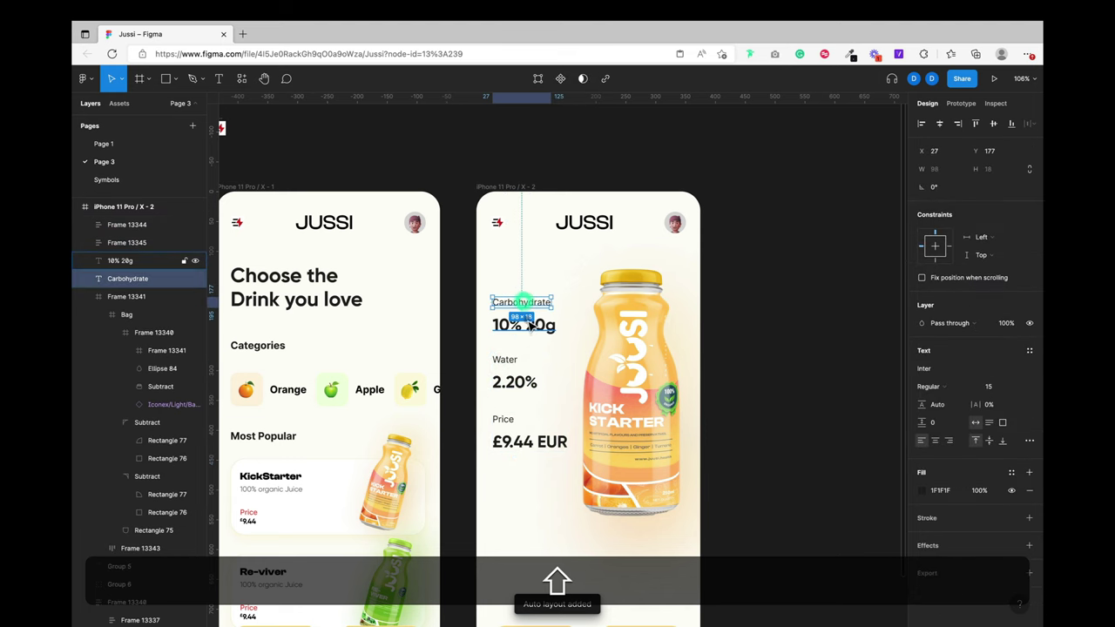
pyautogui.keyDown('shift'); pyautogui.click(527, 324); pyautogui.keyUp('shift')
pyautogui.hotkey('shift', 'a')
# Step: Combine the Carbohydrate, Water and Price frames into one vertical auto layout stack
pyautogui.keyDown('shift'); pyautogui.click(518, 374); pyautogui.keyUp('shift')
pyautogui.keyDown('shift'); pyautogui.click(523, 423); pyautogui.keyUp('shift')
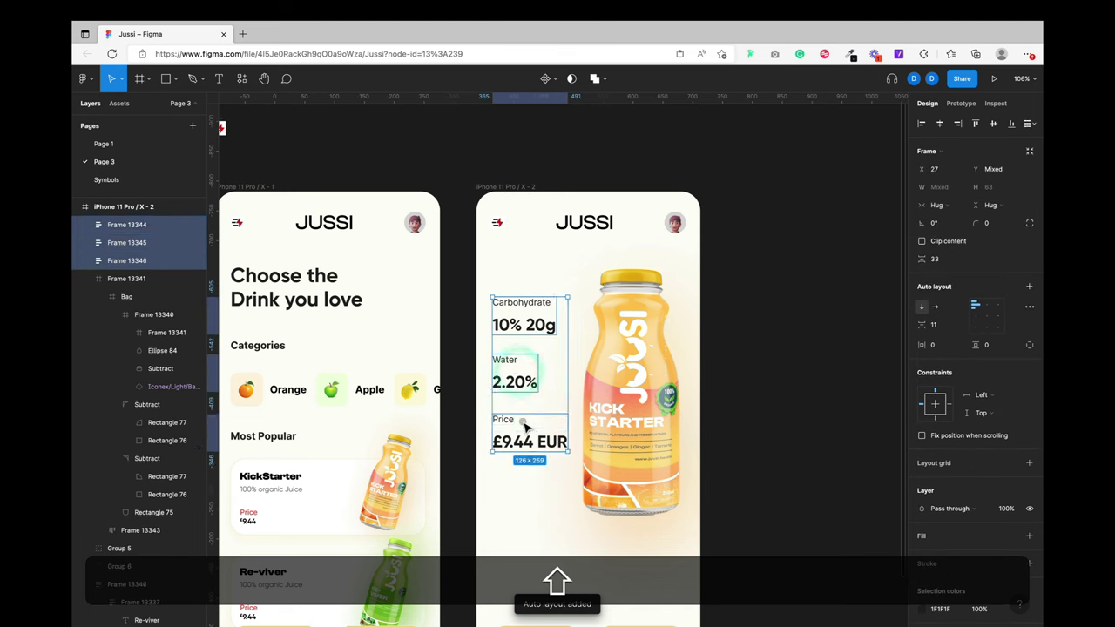
pyautogui.hotkey('shift', 'a')
# Step: Set the spacing between label and value to 0 in all three frames of the stack
pyautogui.click(504, 368)
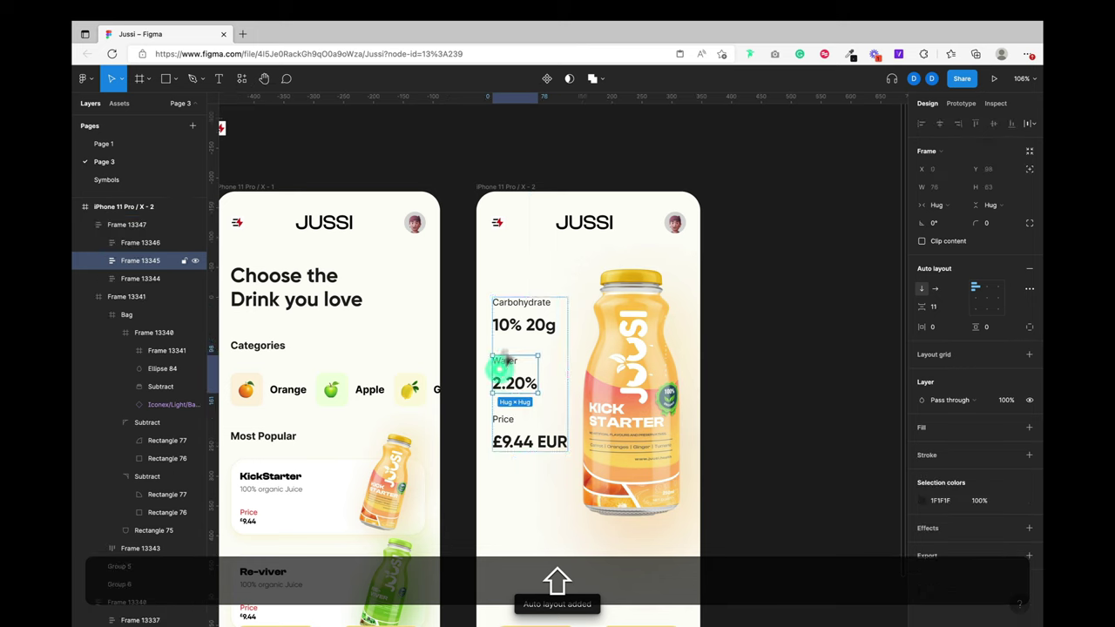
pyautogui.keyDown('shift'); pyautogui.click(518, 301); pyautogui.keyUp('shift')
pyautogui.keyDown('shift'); pyautogui.click(502, 422); pyautogui.keyUp('shift')
pyautogui.click(947, 310)
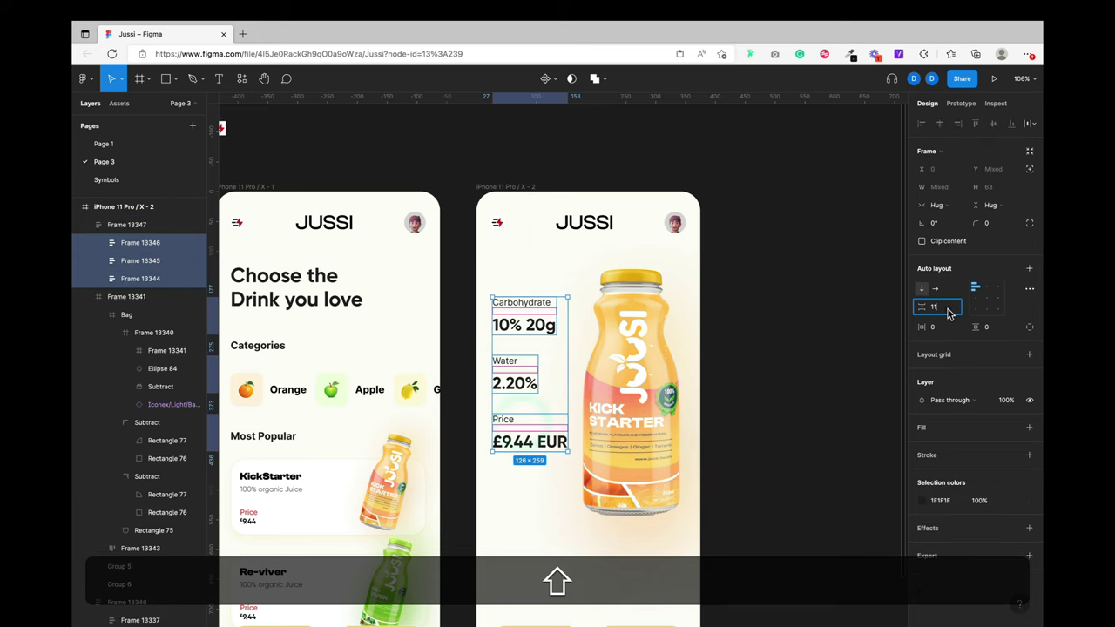
pyautogui.write('0')
pyautogui.press('Return')
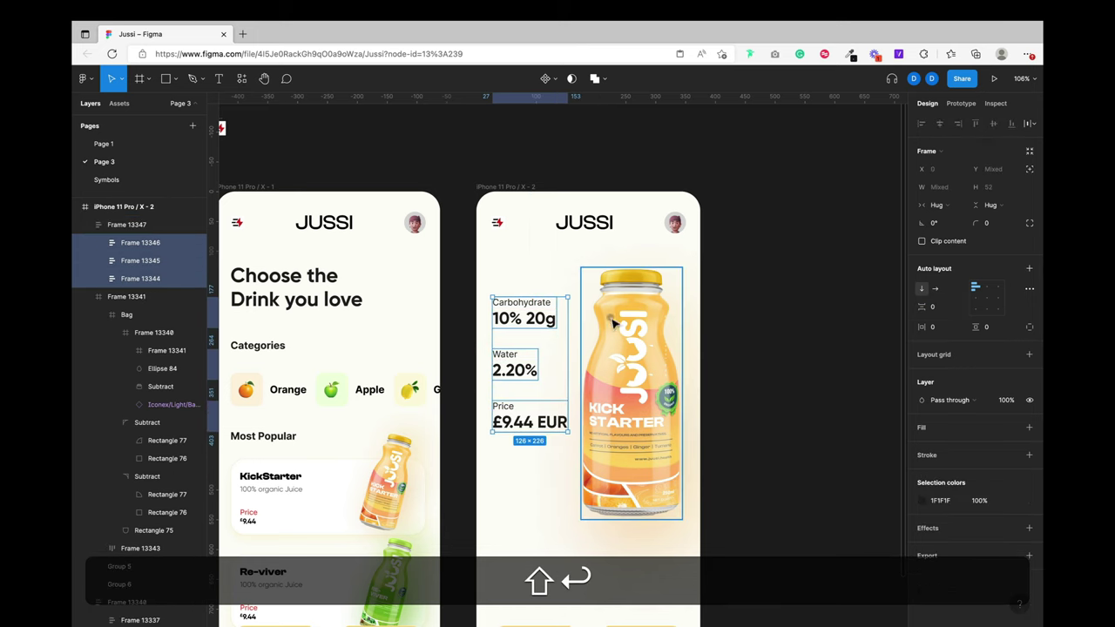
# Step: Show the layout grids and align the nutrition and price stack to the first column at X 24, Y 170
pyautogui.press('super+shift+g')
pyautogui.click(527, 324)
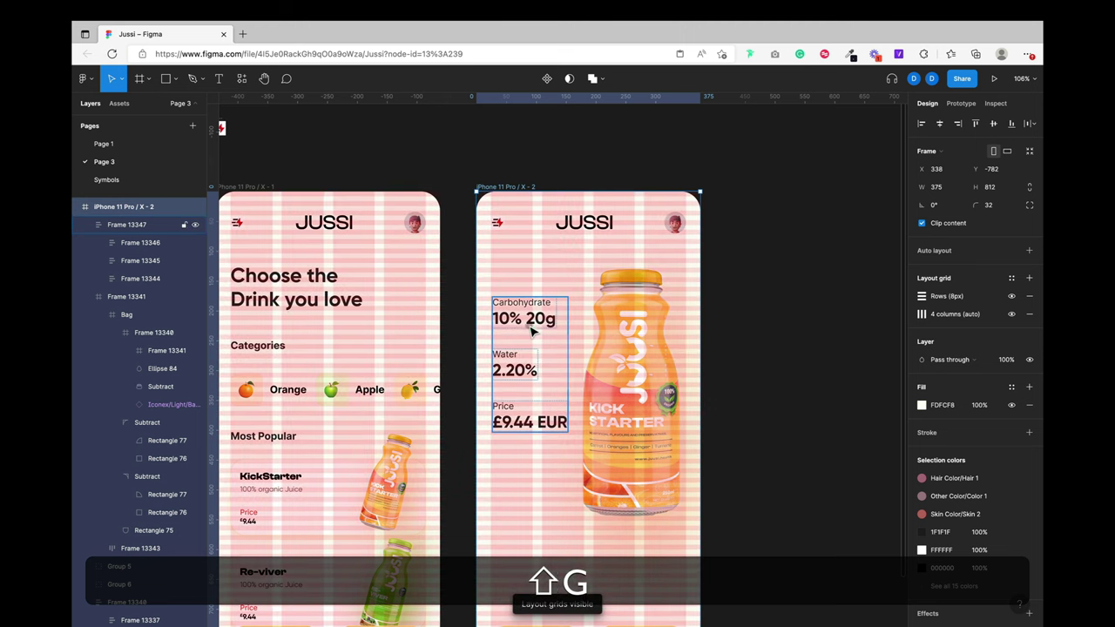
pyautogui.moveTo(525, 326); pyautogui.dragTo(523, 319)
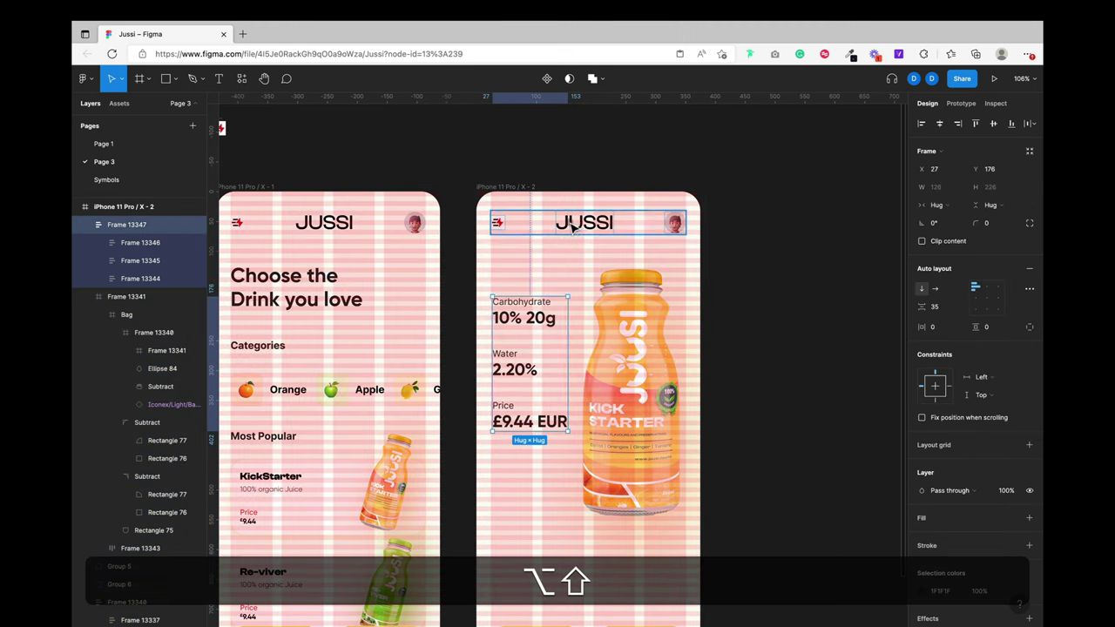
pyautogui.moveTo(520, 310); pyautogui.dragTo(521, 308)
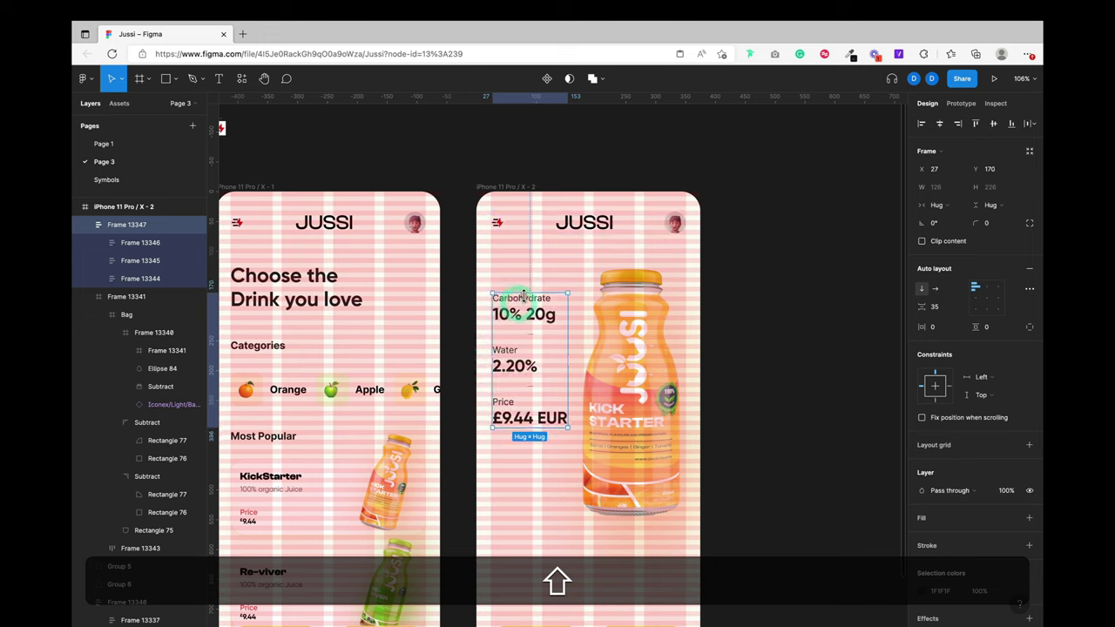
pyautogui.press('alt')
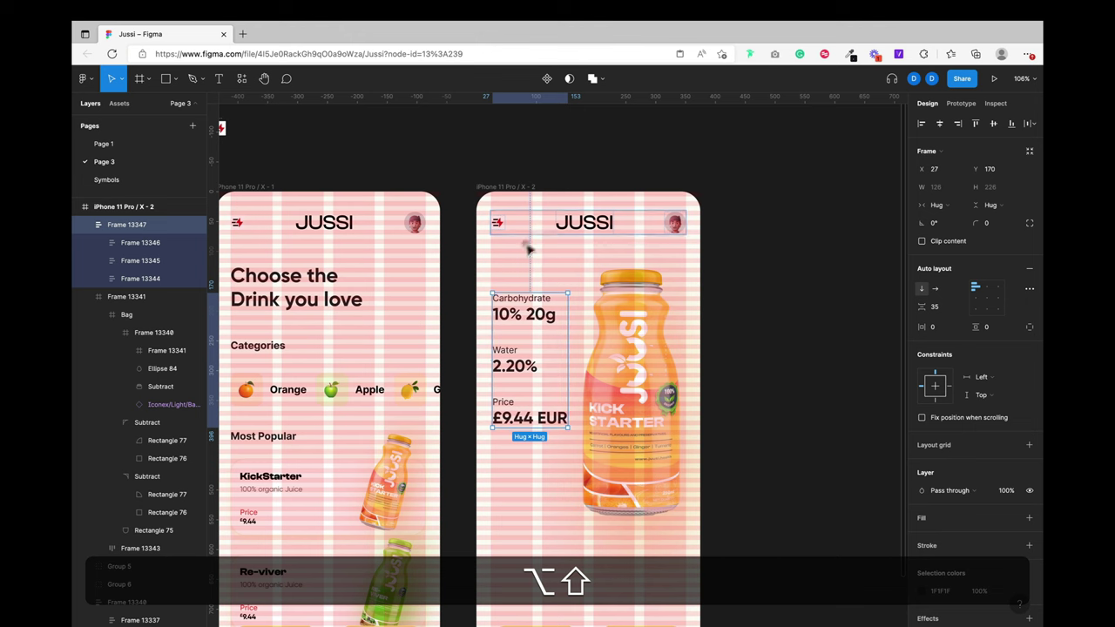
pyautogui.scroll(5, 500, 289)
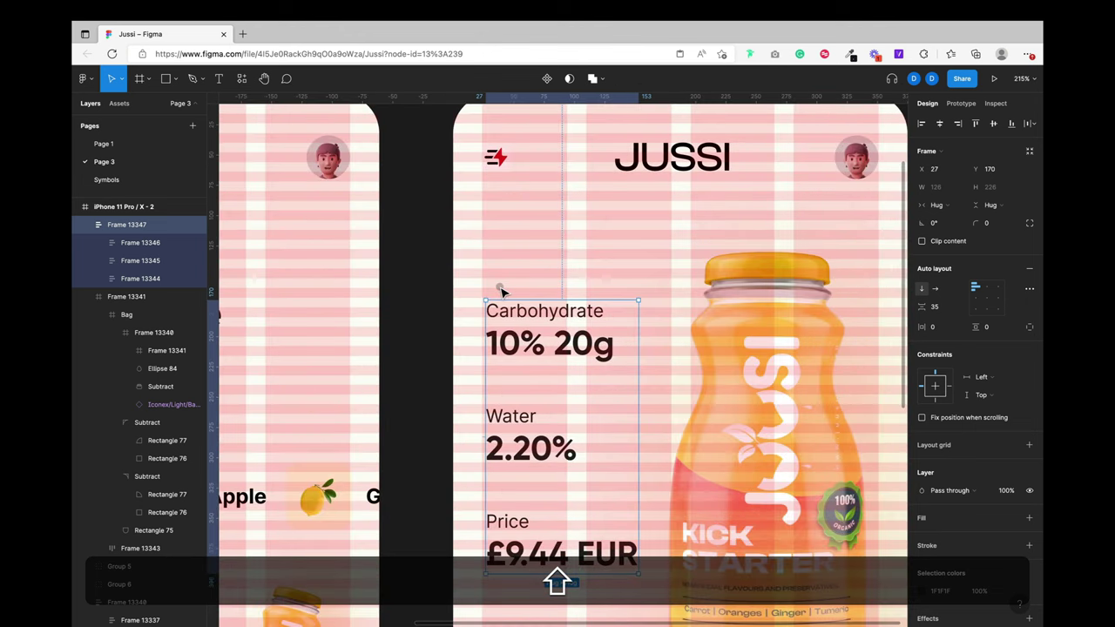
pyautogui.moveTo(542, 348); pyautogui.dragTo(539, 348)
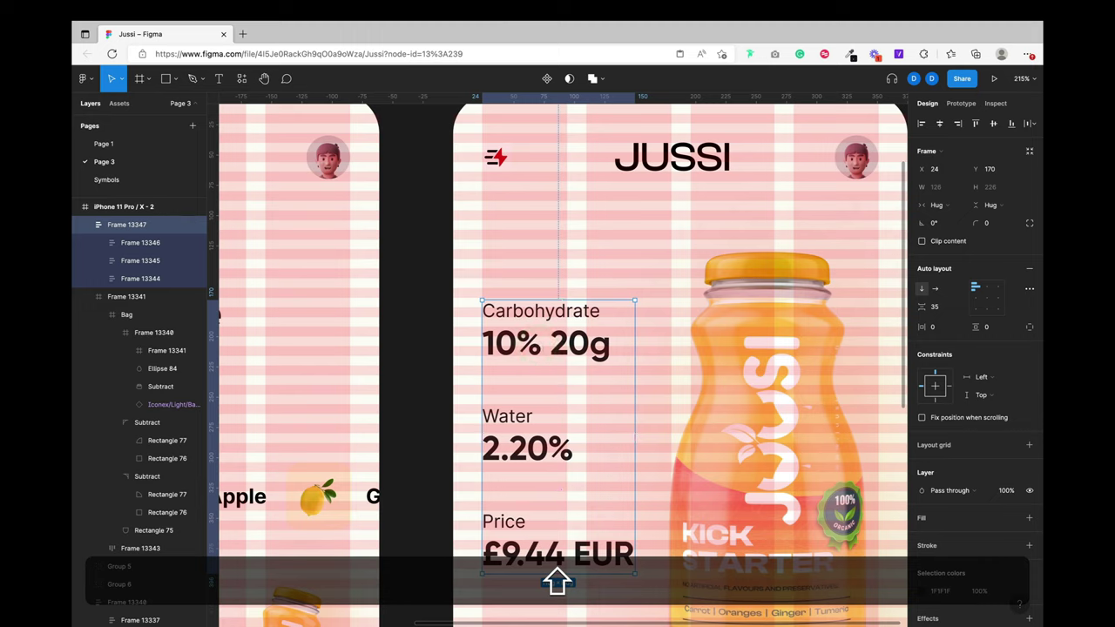
# Step: Set the label-to-value spacing to 1 in the Carbohydrate and Water frames, and the Price frame's horizontal padding to 1
pyautogui.hotkey('shift', 'Return')
pyautogui.hotkey('shift', 'Return')
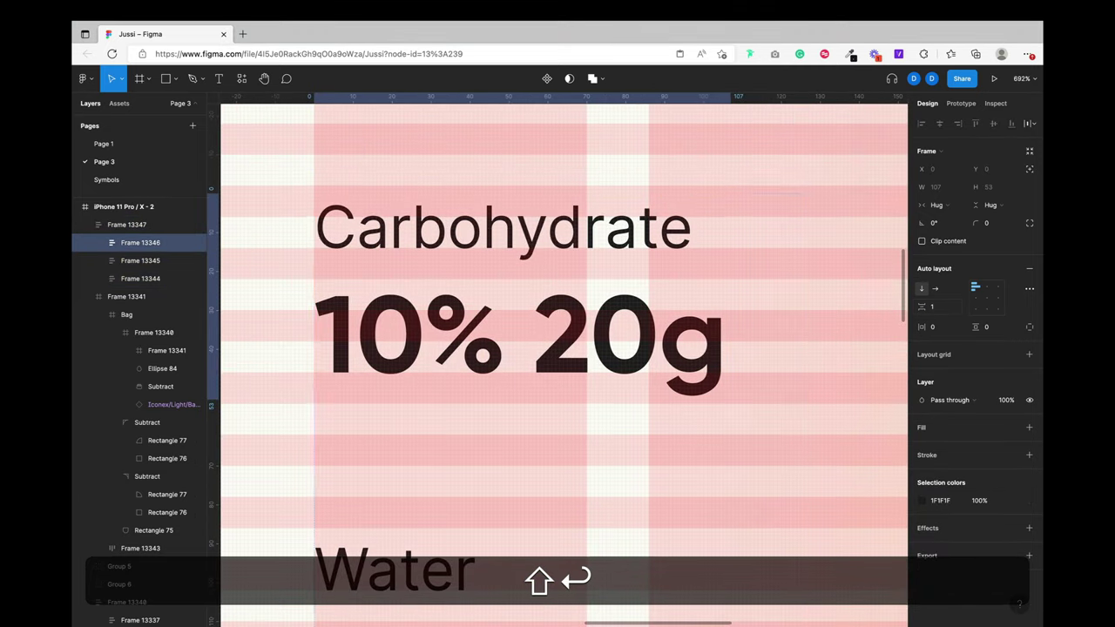
pyautogui.scroll(-10, 821, 348)
pyautogui.scroll(-2, 582, 392)
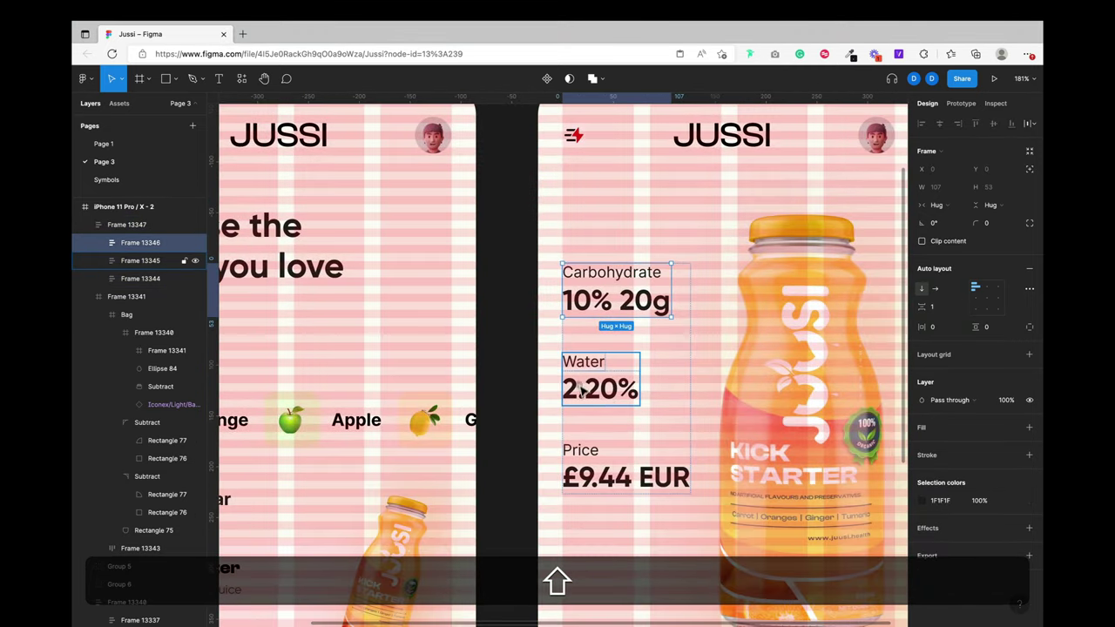
pyautogui.click(606, 398)
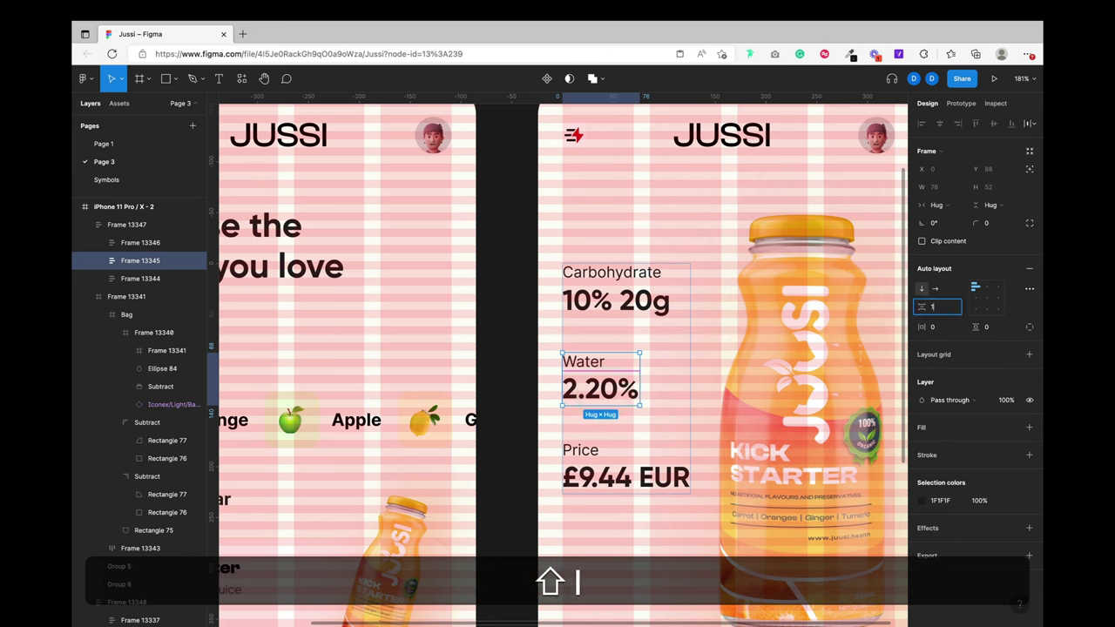
pyautogui.click(614, 466)
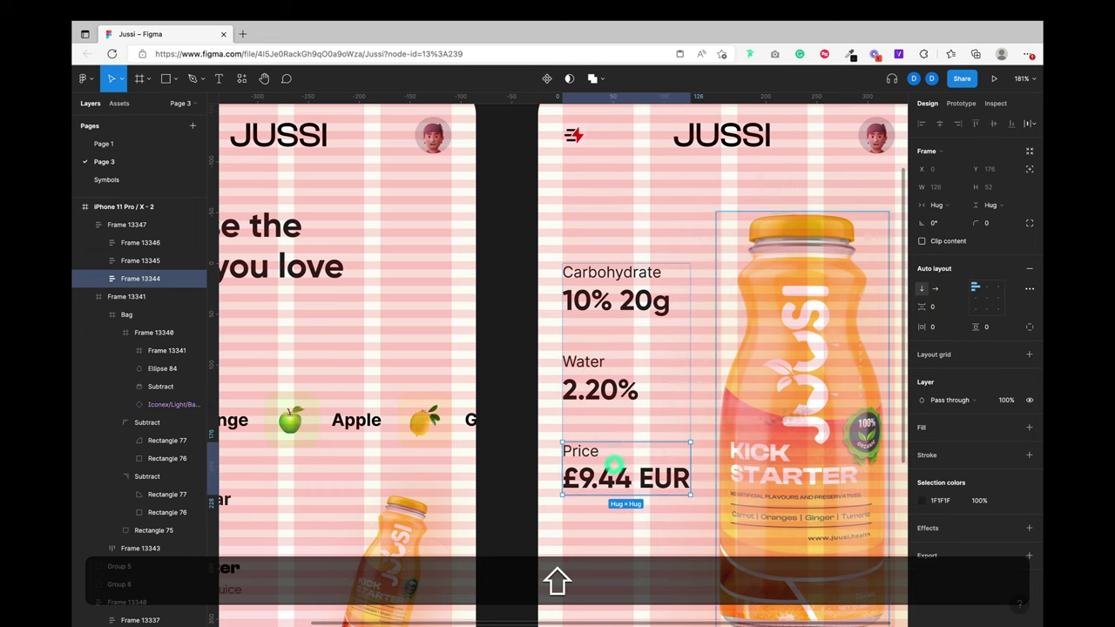
pyautogui.hotkey('shift', 'Return')
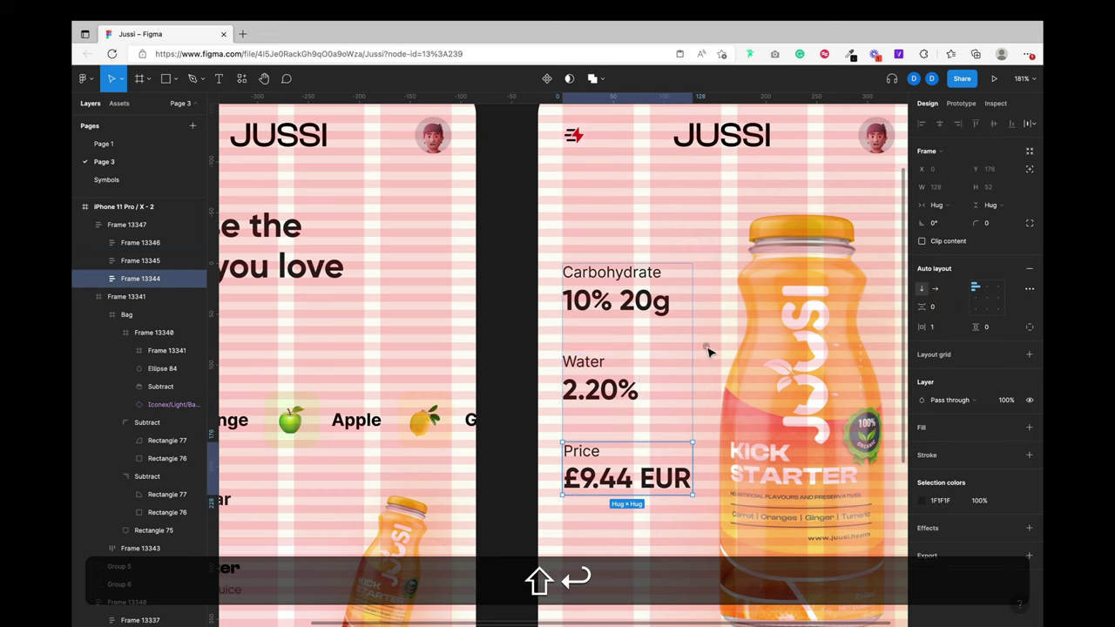
# Step: Try spacings of 32, 34 and 36 between the three frames of the nutrition and price stack
pyautogui.click(671, 356)
pyautogui.click(935, 307)
pyautogui.write('32')
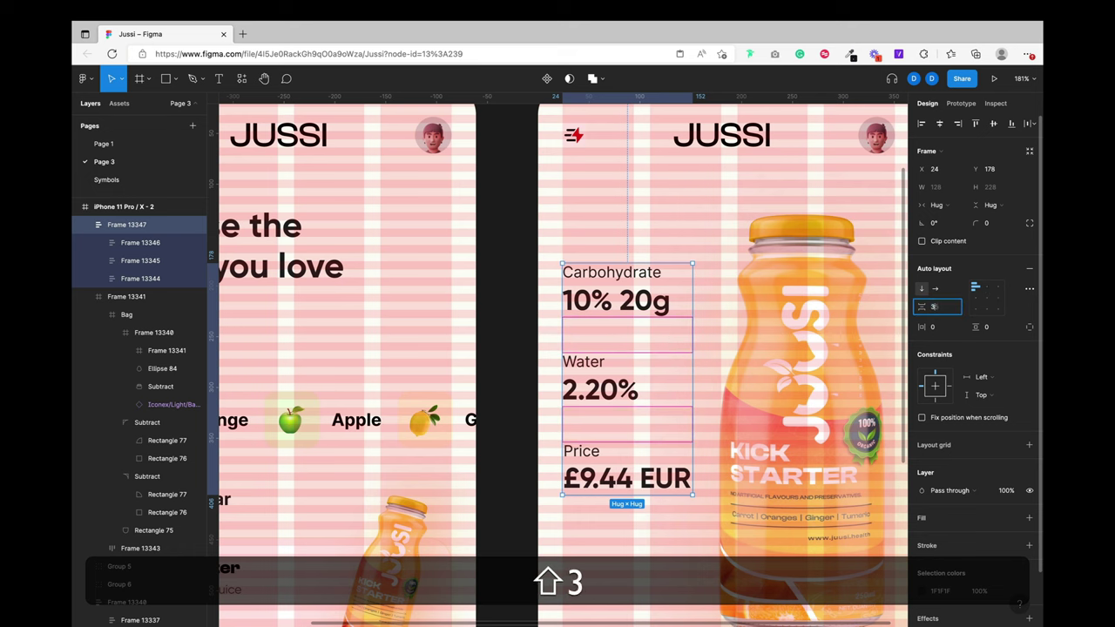
pyautogui.hotkey('shift', 'Return')
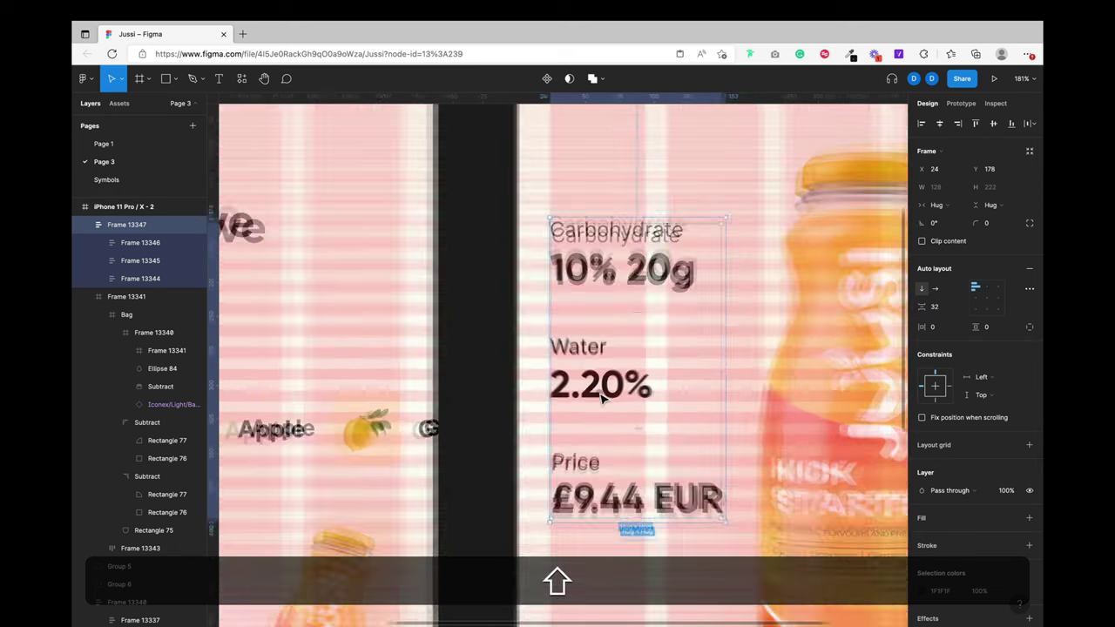
pyautogui.scroll(10, 601, 397)
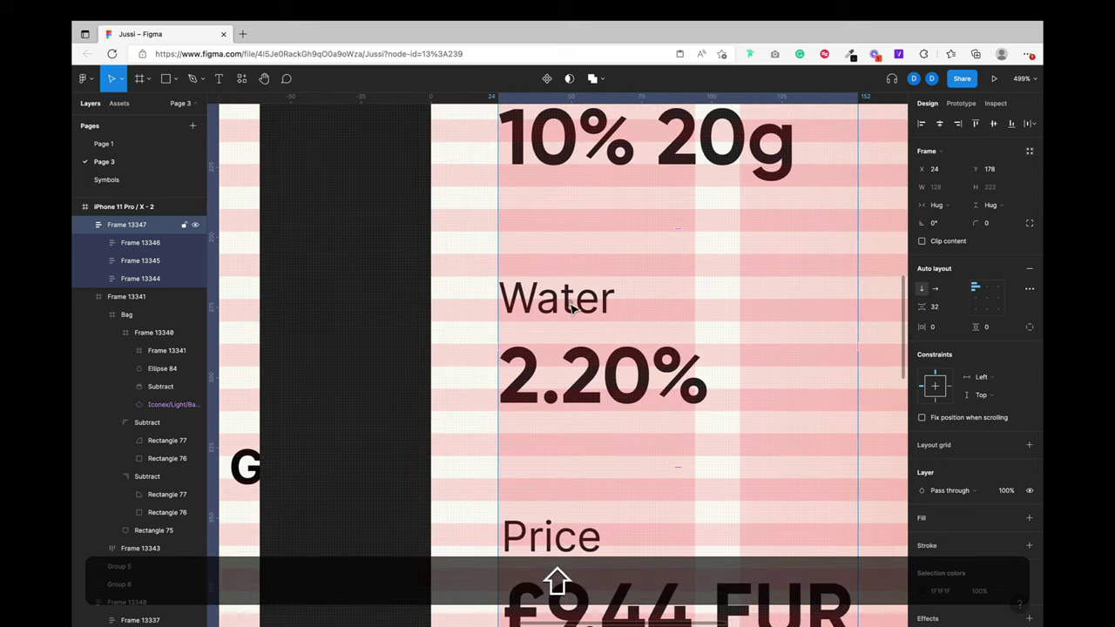
pyautogui.click(570, 305)
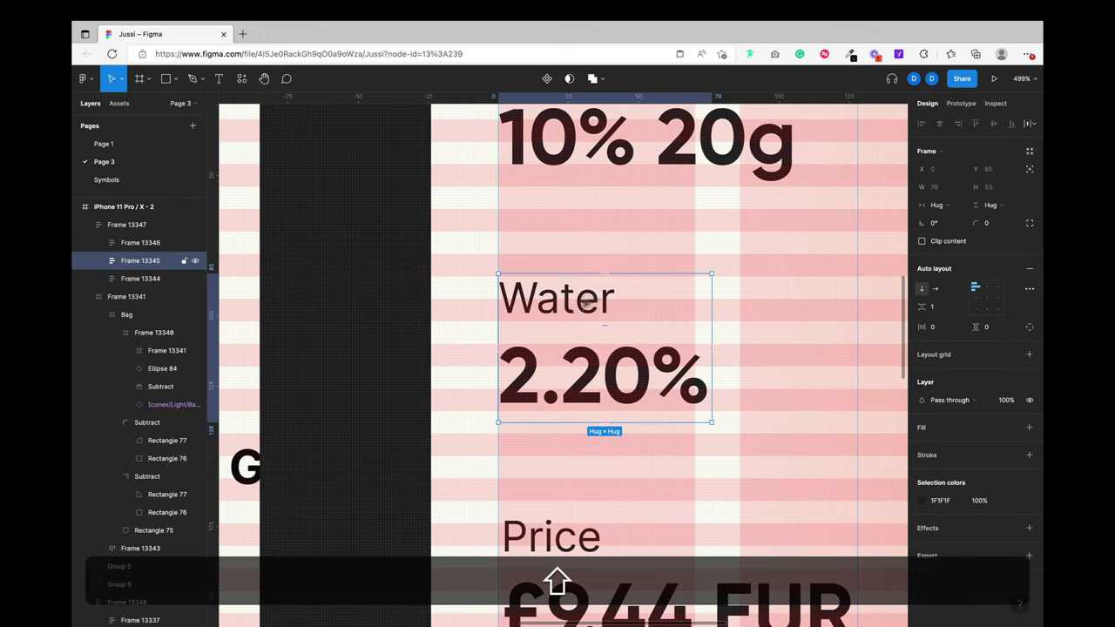
pyautogui.click(818, 276)
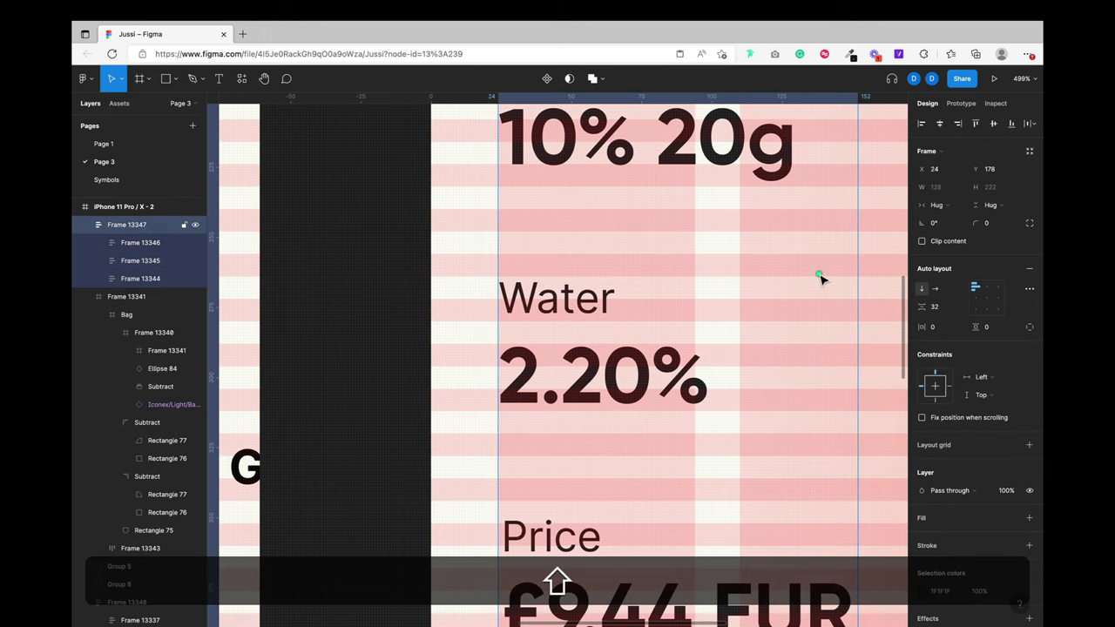
pyautogui.click(942, 308)
pyautogui.write('34')
pyautogui.press('Return')
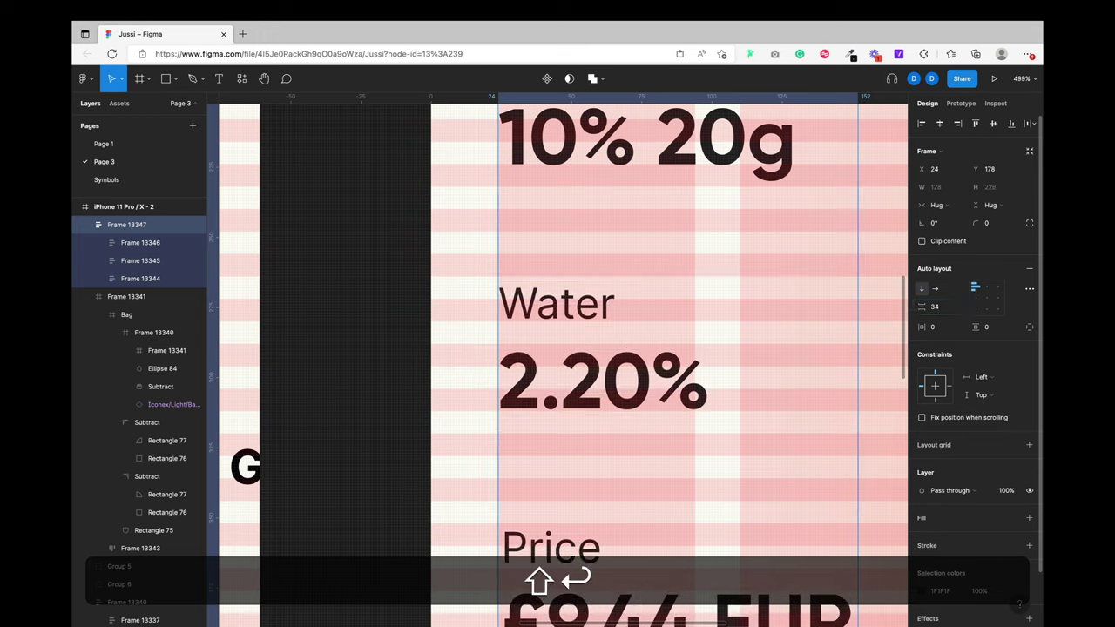
pyautogui.write('36')
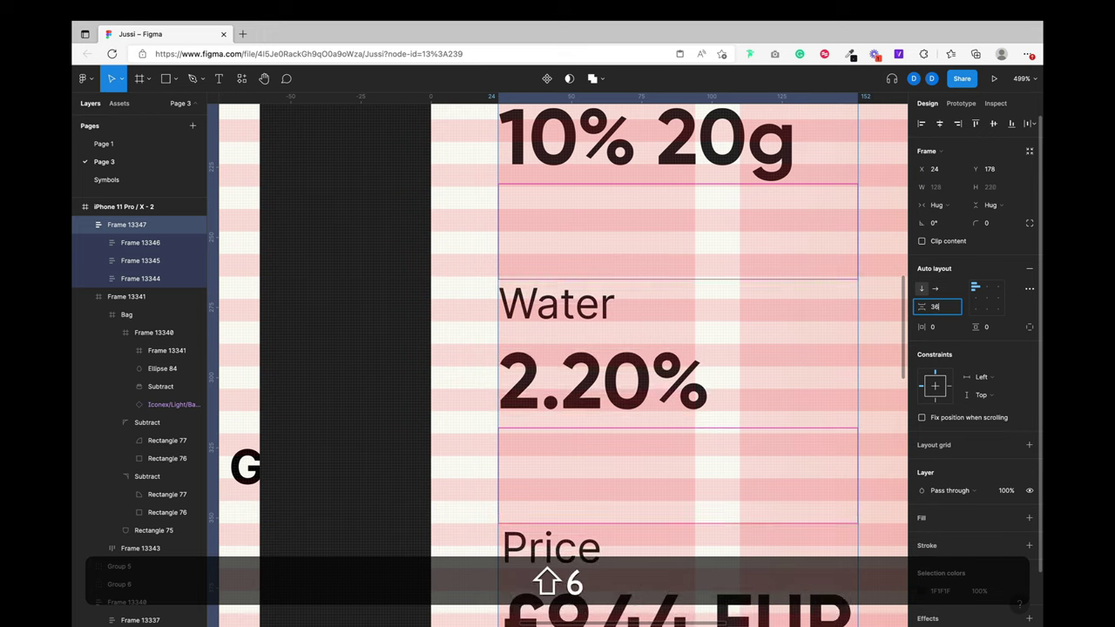
pyautogui.press('Return')
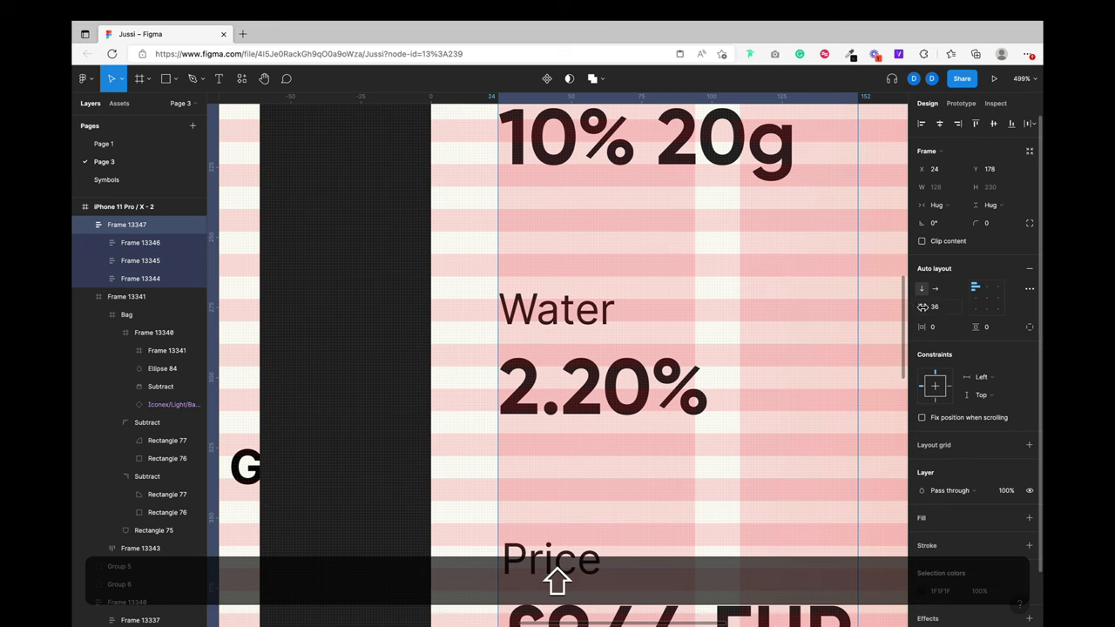
# Step: Set the spacing between the three frames of the nutrition and price stack to 35 and hide the layout grids
pyautogui.click(922, 307)
pyautogui.write('35')
pyautogui.press('Return')
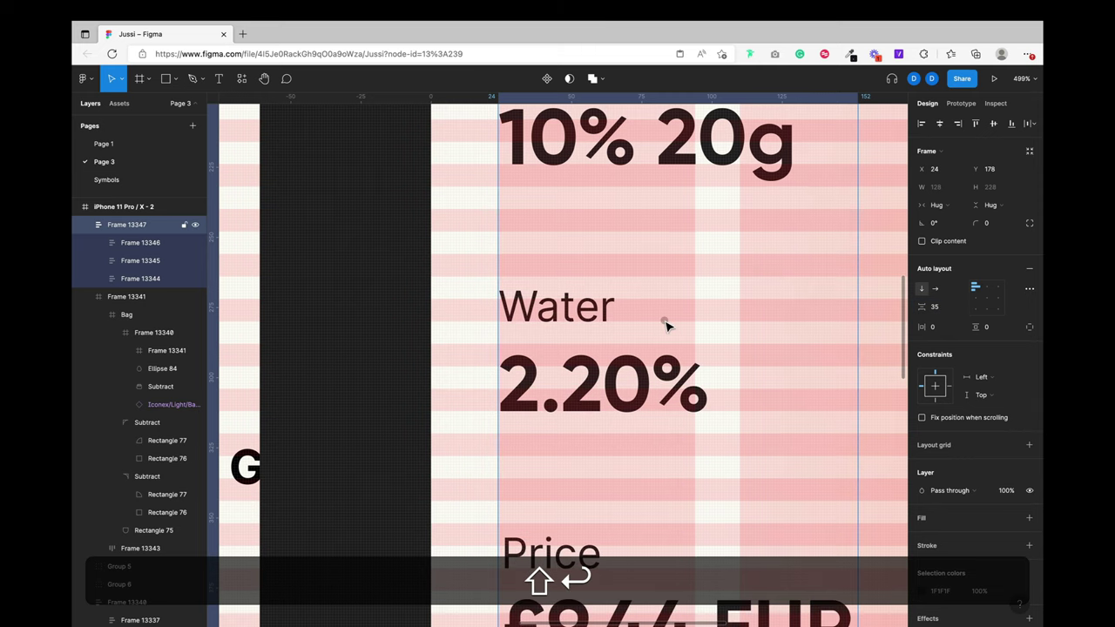
pyautogui.scroll(-5, 666, 324)
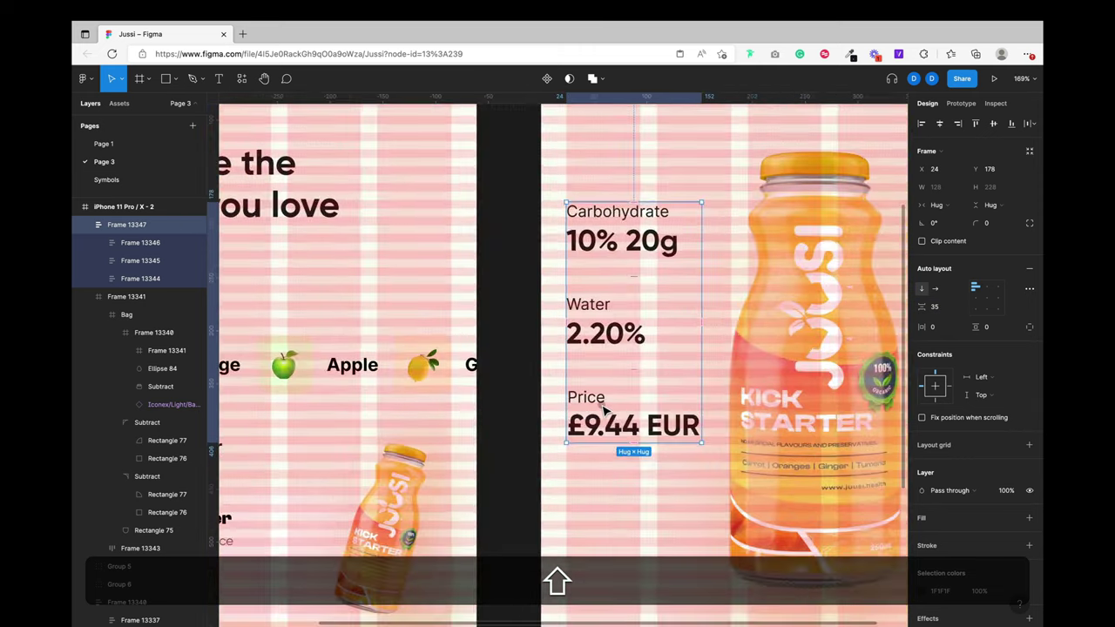
pyautogui.scroll(2, 603, 409)
pyautogui.click(599, 219)
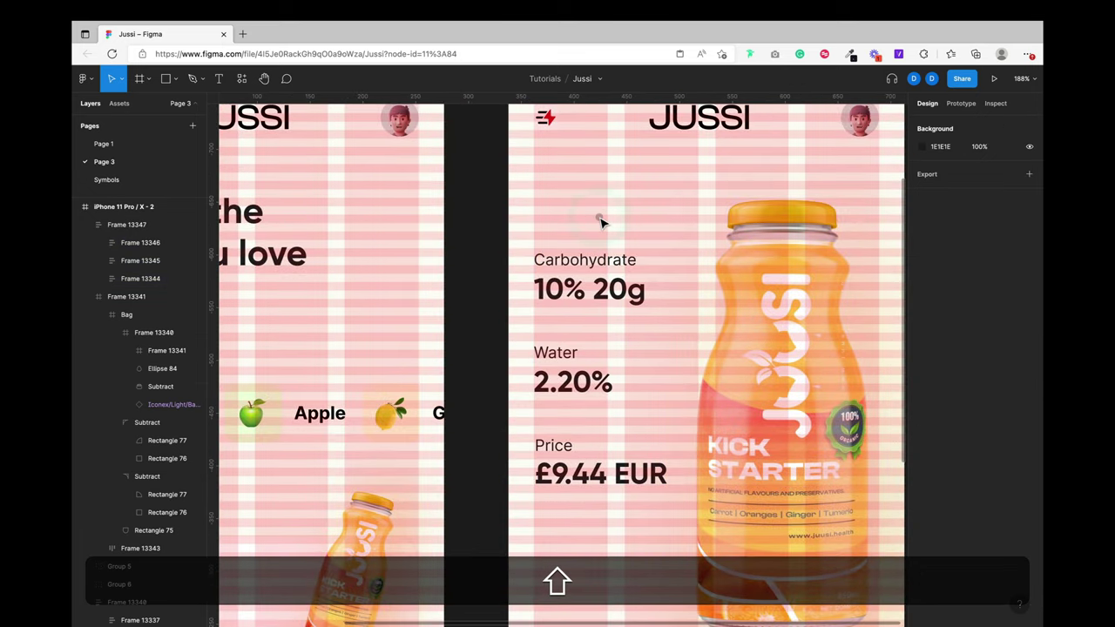
pyautogui.click(605, 270)
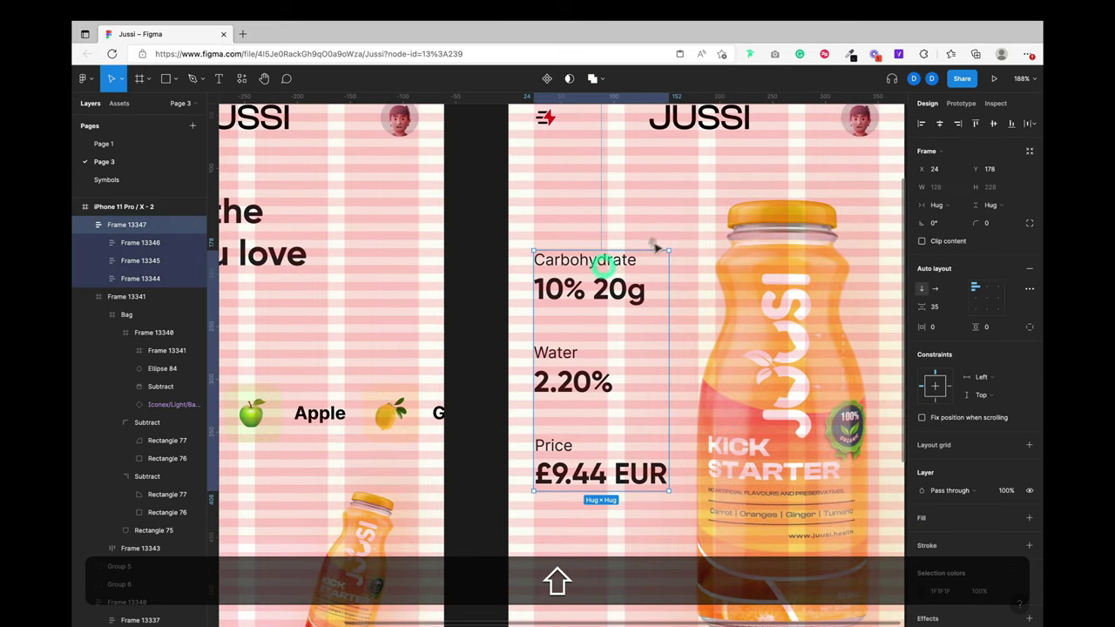
pyautogui.click(636, 225)
pyautogui.hotkey('shift', 'g')
pyautogui.scroll(-10, 636, 228)
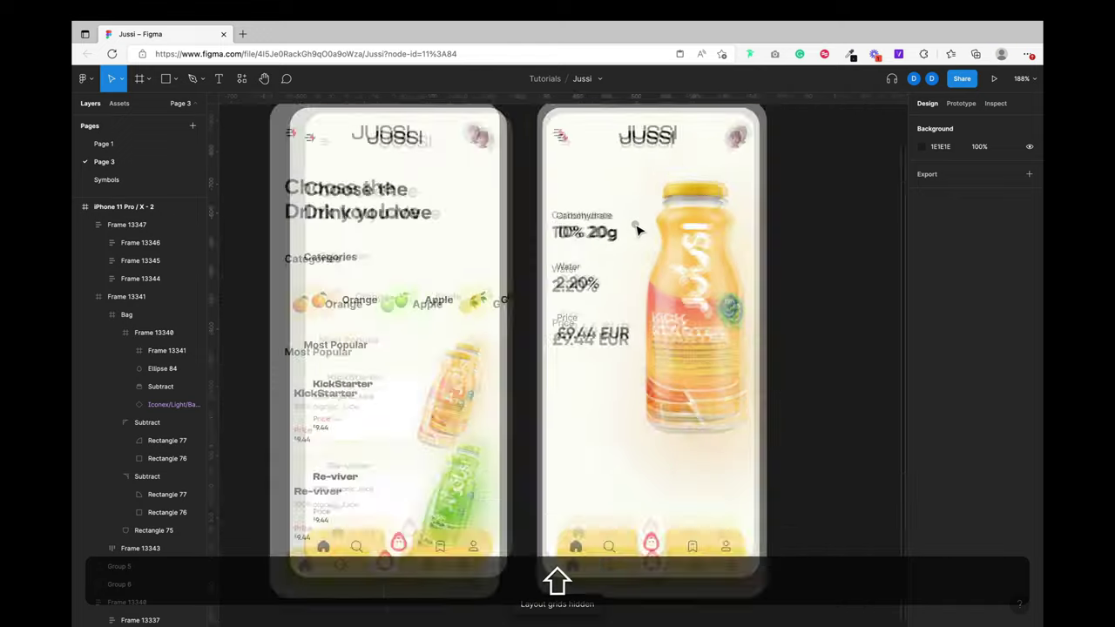
# Step: Set the Price frame's label-to-value spacing to 1 and its horizontal padding to 0
pyautogui.scroll(8, 636, 228)
pyautogui.click(547, 307)
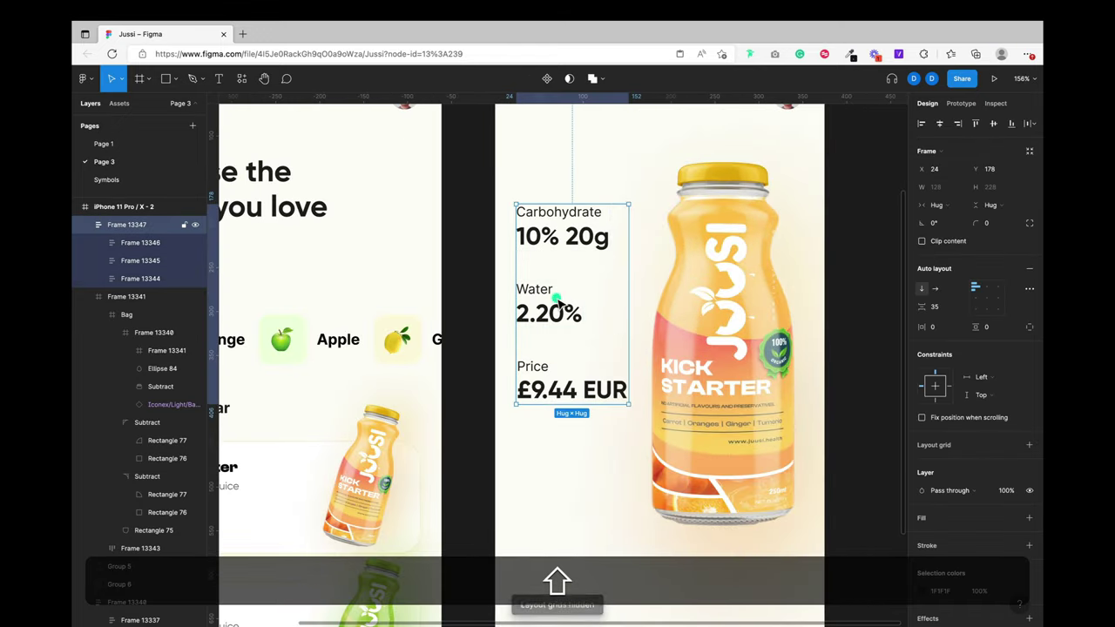
pyautogui.doubleClick(536, 372)
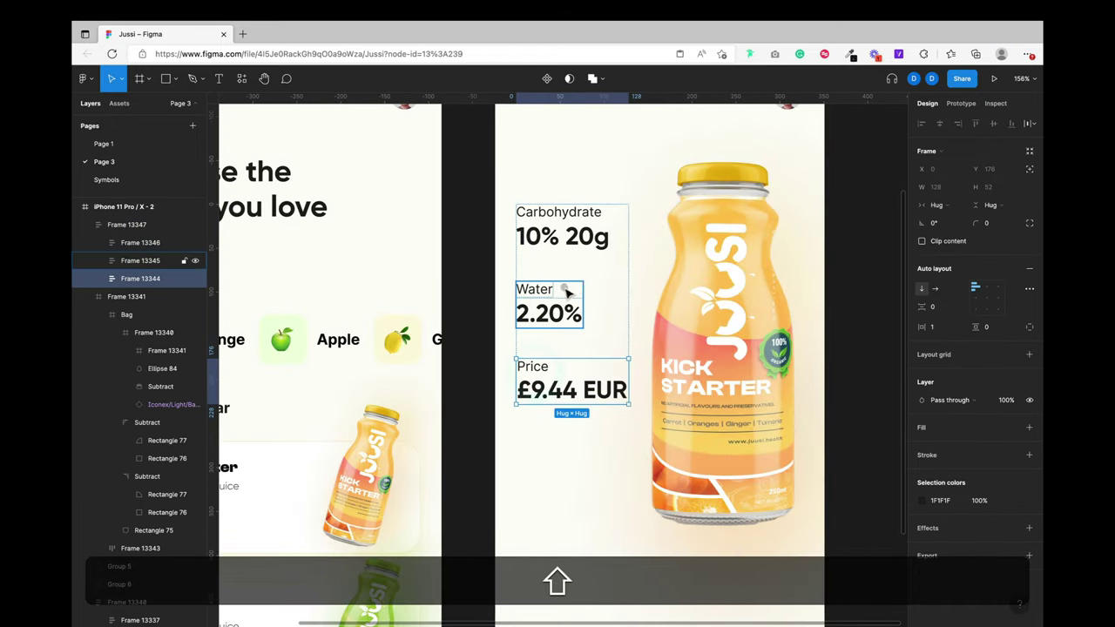
pyautogui.hotkey('shift', 'Return')
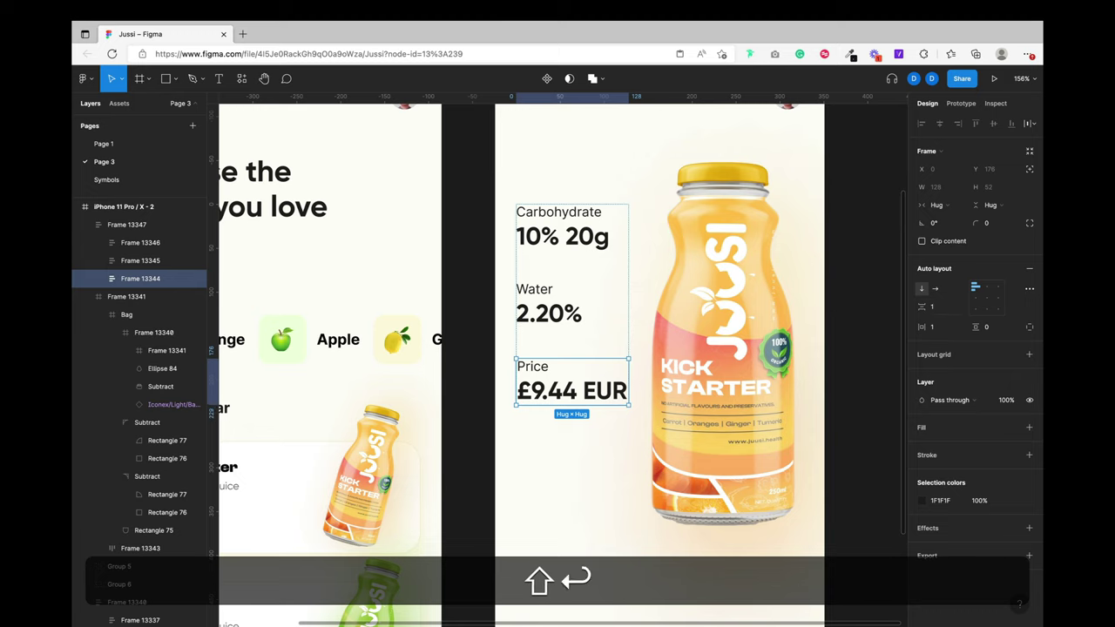
pyautogui.hotkey('shift', 'Return')
pyautogui.click(554, 324)
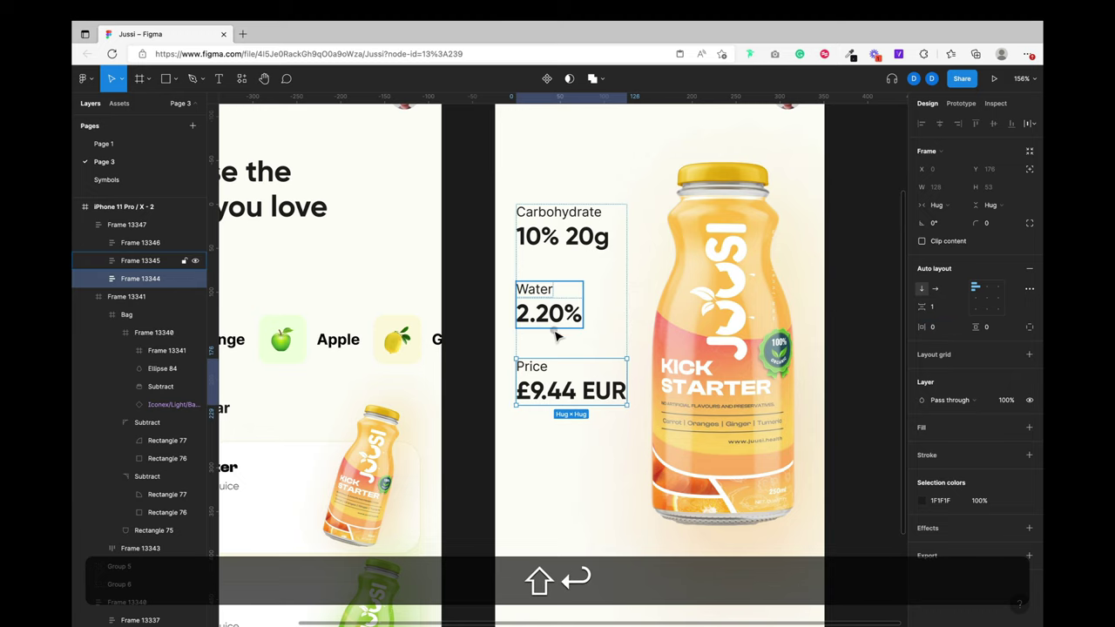
pyautogui.click(589, 238)
pyautogui.click(597, 165)
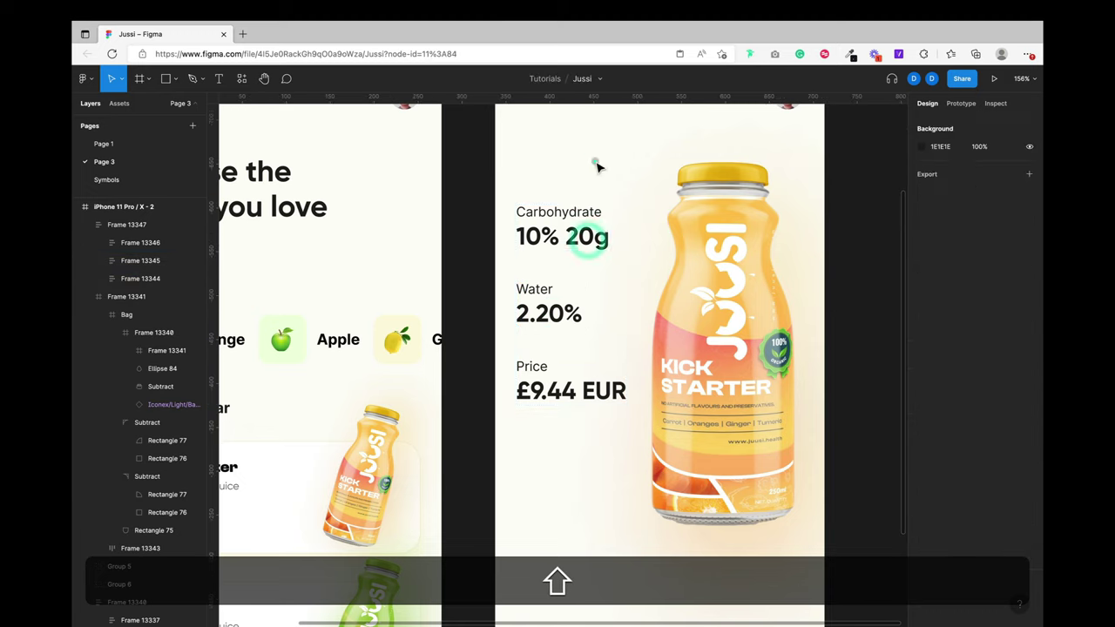
# Step: Check the text and fill properties of the Carbohydrate label, Water label and JUSSI logo, and the layout of the stack
pyautogui.hscroll(2, 597, 166)
pyautogui.scroll(3, 597, 166)
pyautogui.hscroll(3, 597, 165)
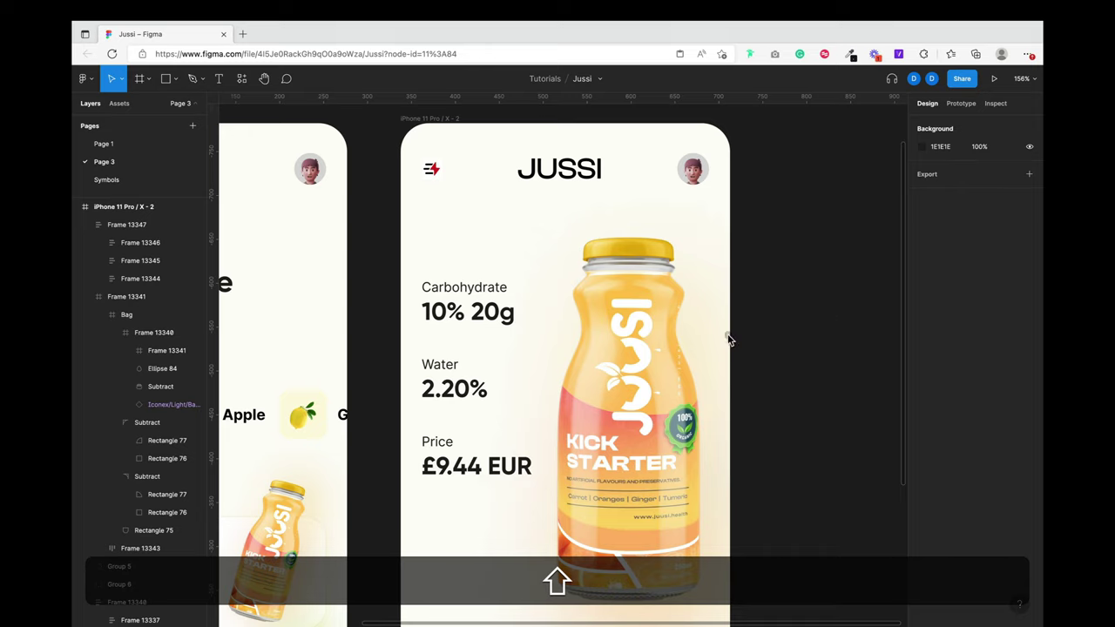
pyautogui.keyDown('shift'); pyautogui.keyDown('super'); pyautogui.click(463, 277); pyautogui.keyUp('super'); pyautogui.keyUp('shift')
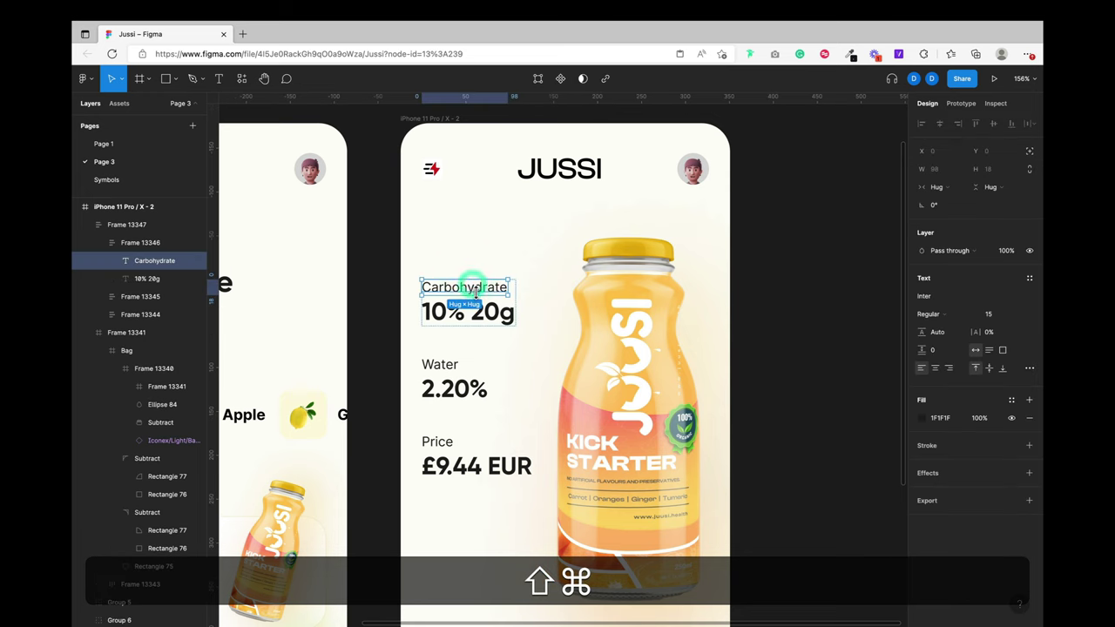
pyautogui.keyDown('shift'); pyautogui.keyDown('super'); pyautogui.click(442, 359); pyautogui.keyUp('super'); pyautogui.keyUp('shift')
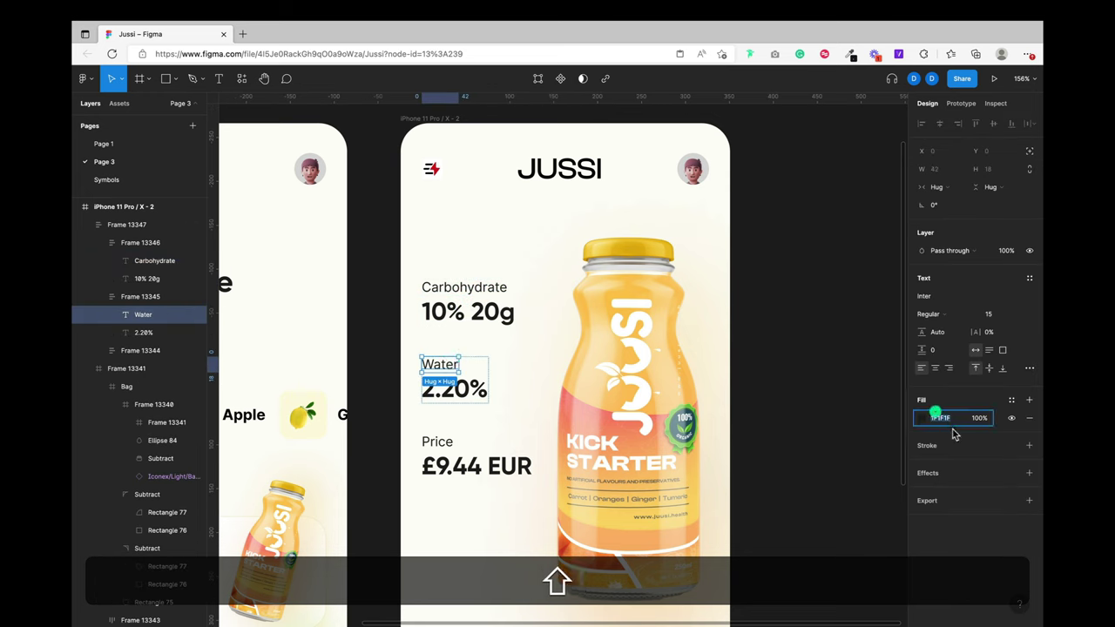
pyautogui.keyDown('shift'); pyautogui.click(832, 470); pyautogui.keyUp('shift')
pyautogui.keyDown('shift'); pyautogui.keyDown('super'); pyautogui.click(620, 129); pyautogui.keyUp('super'); pyautogui.keyUp('shift')
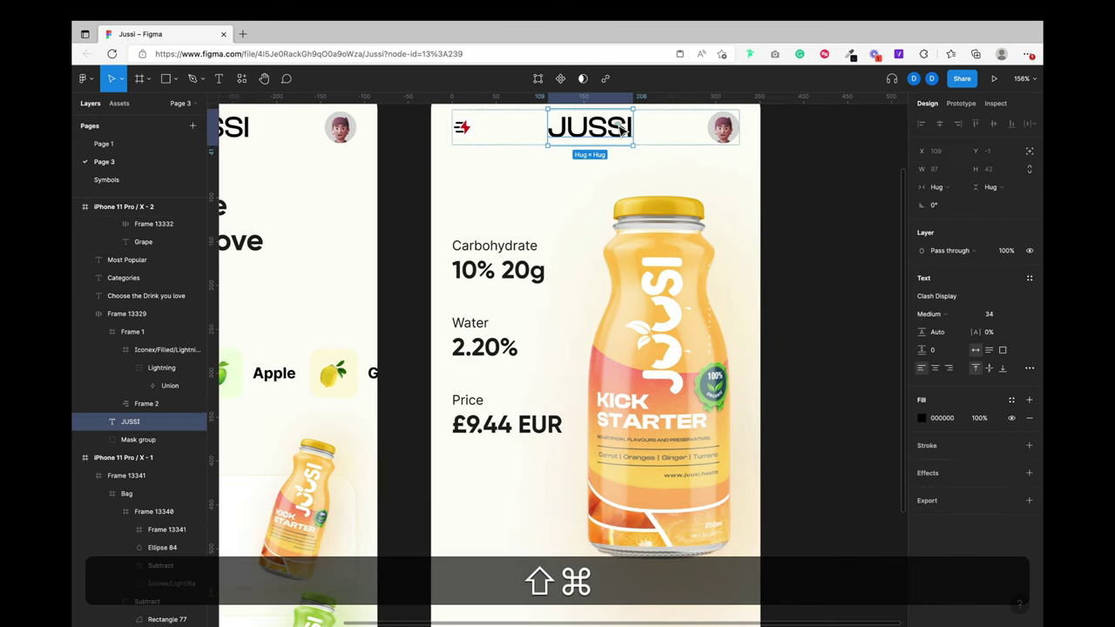
pyautogui.hscroll(-2, 621, 150)
pyautogui.click(604, 310)
pyautogui.hotkey('shift', 'a')
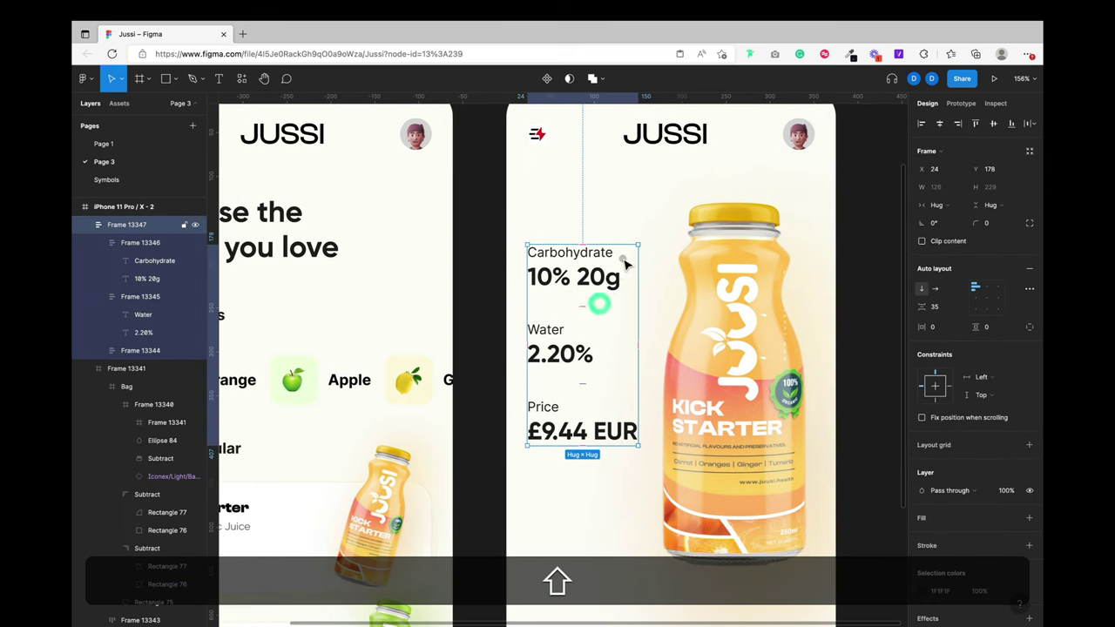
pyautogui.scroll(2, 624, 264)
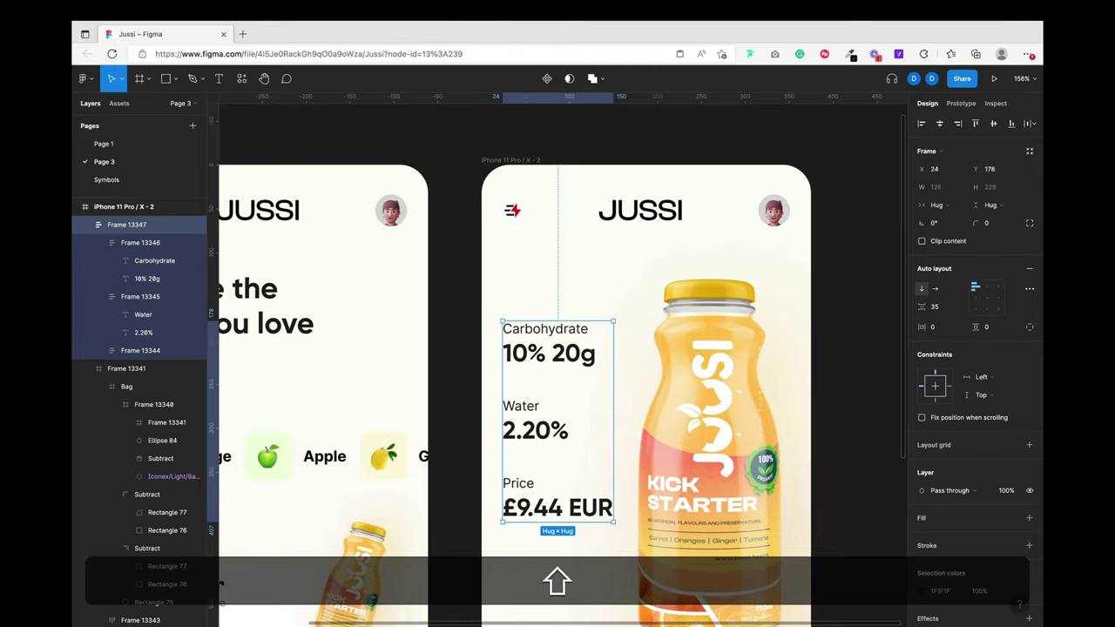
# Step: Paste the Iconex/Light/Left arrow icon into the second frame, above the header's lightning menu icon
pyautogui.press('super+shift+c')
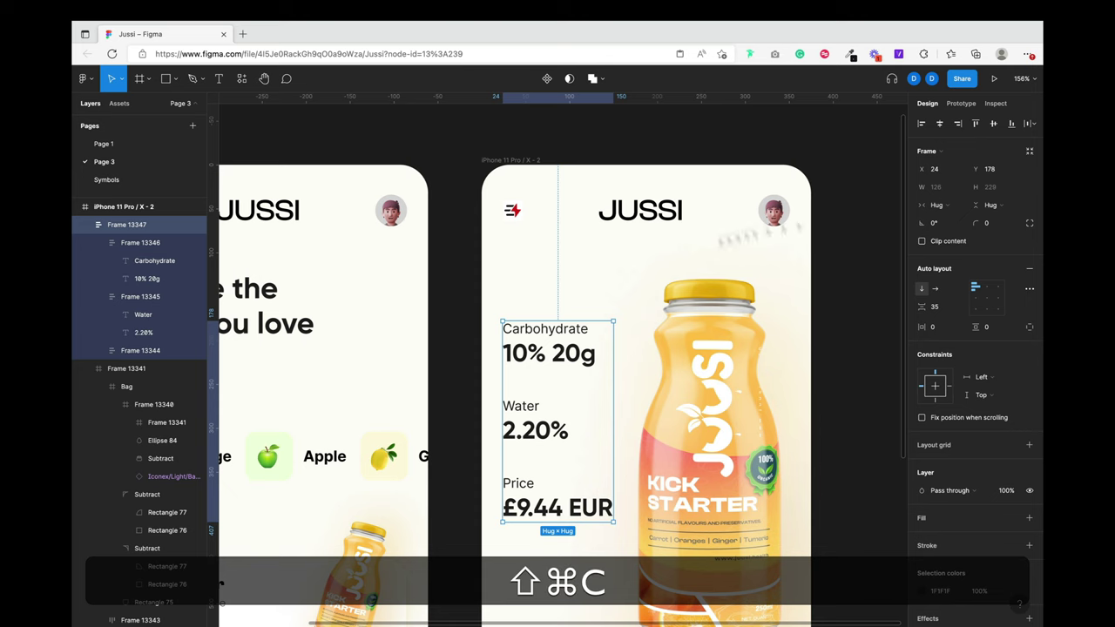
pyautogui.click(516, 251)
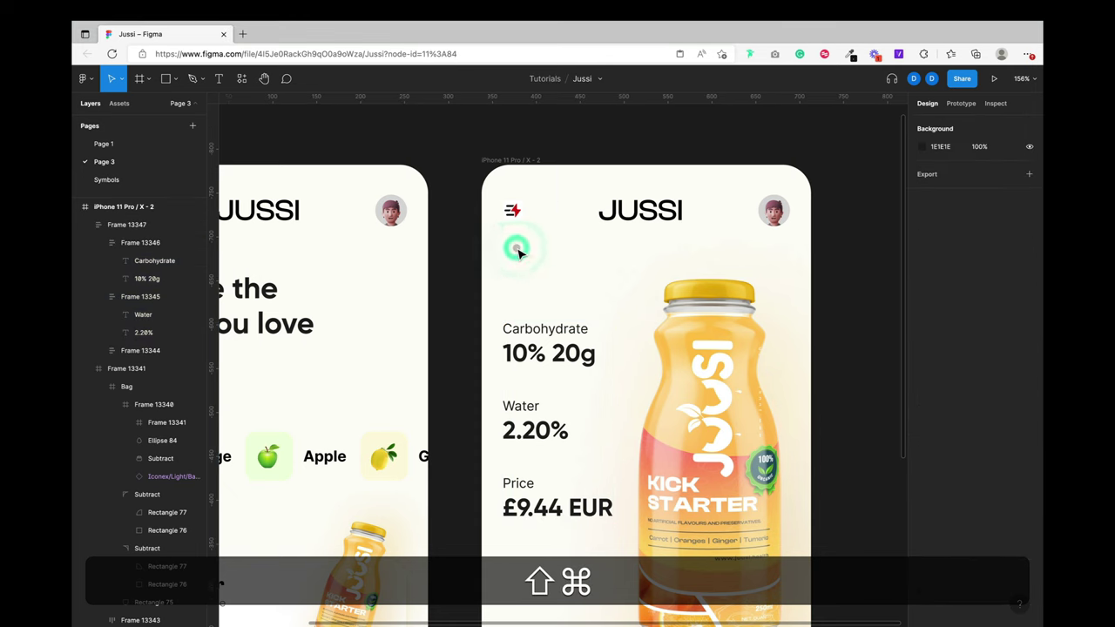
pyautogui.scroll(5, 518, 252)
pyautogui.click(515, 253)
pyautogui.press('super+shift+v')
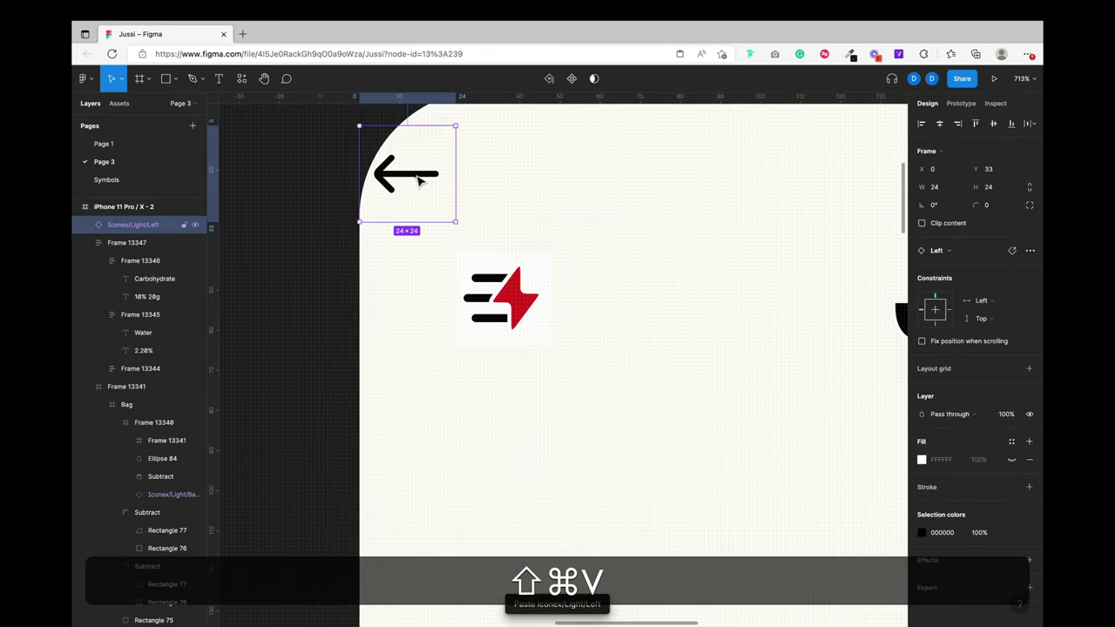
# Step: Replace the header's lightning menu icon with the copied left arrow and delete the loose arrow above it
pyautogui.click(473, 174)
pyautogui.press('super+shift+c')
pyautogui.click(516, 290)
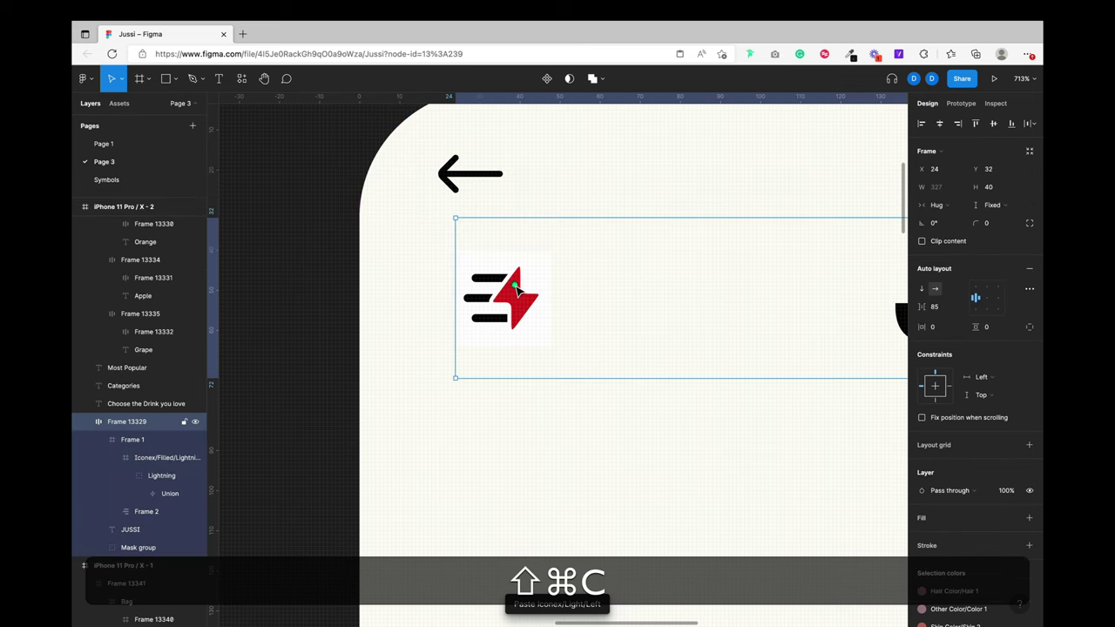
pyautogui.click(516, 290)
pyautogui.press('super+shift+r')
pyautogui.hscroll(3, 471, 261)
pyautogui.click(370, 193)
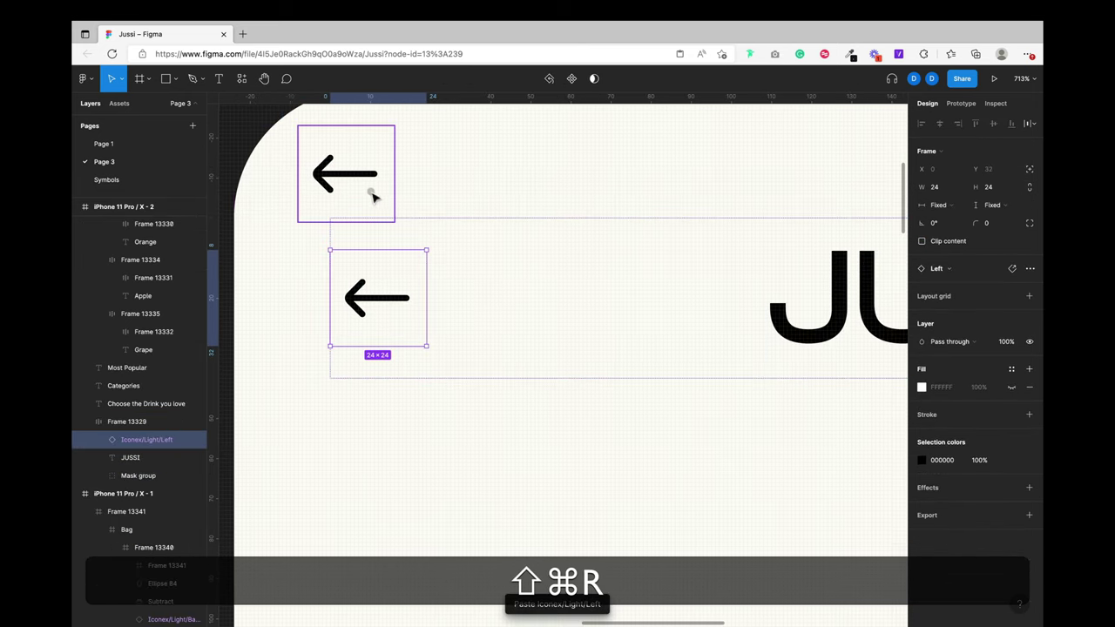
pyautogui.hotkey('shift', 'BackSpace')
pyautogui.hotkey('shift', '1')
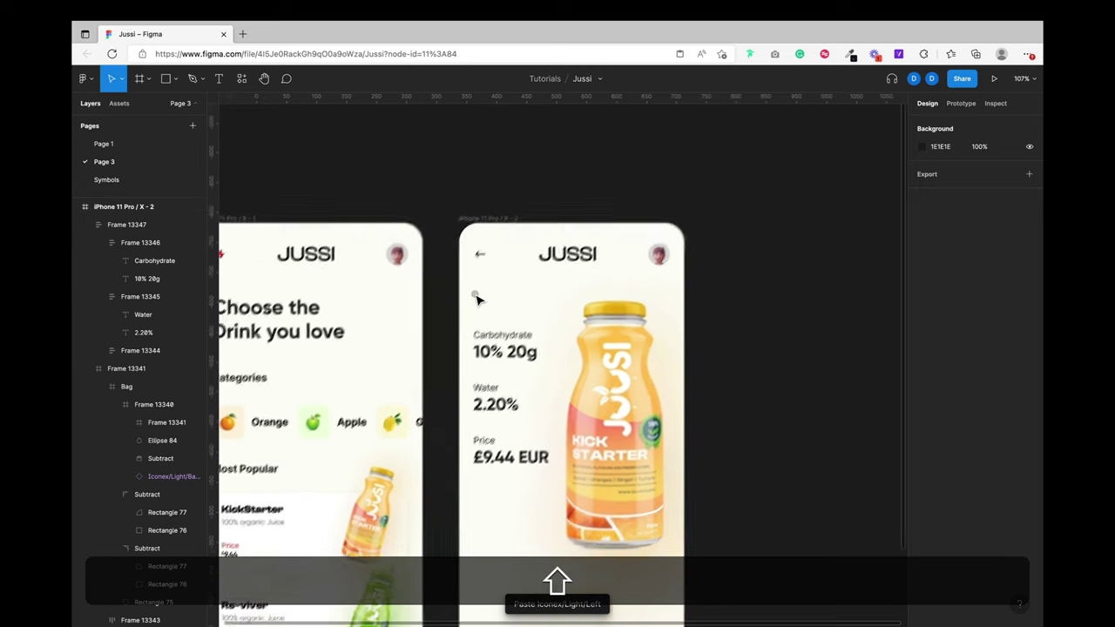
# Step: Paste the Kick Starter title into the second frame, place it below the Price block at X 24, Y 569, and show the layout grids
pyautogui.click(493, 373)
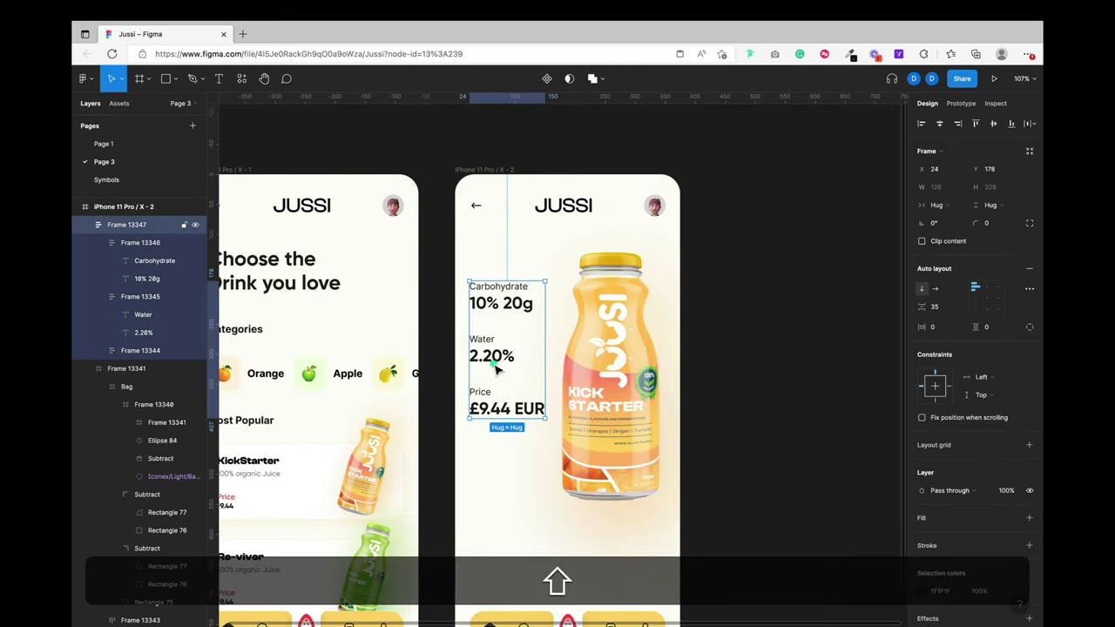
pyautogui.scroll(-3, 494, 366)
pyautogui.click(529, 426)
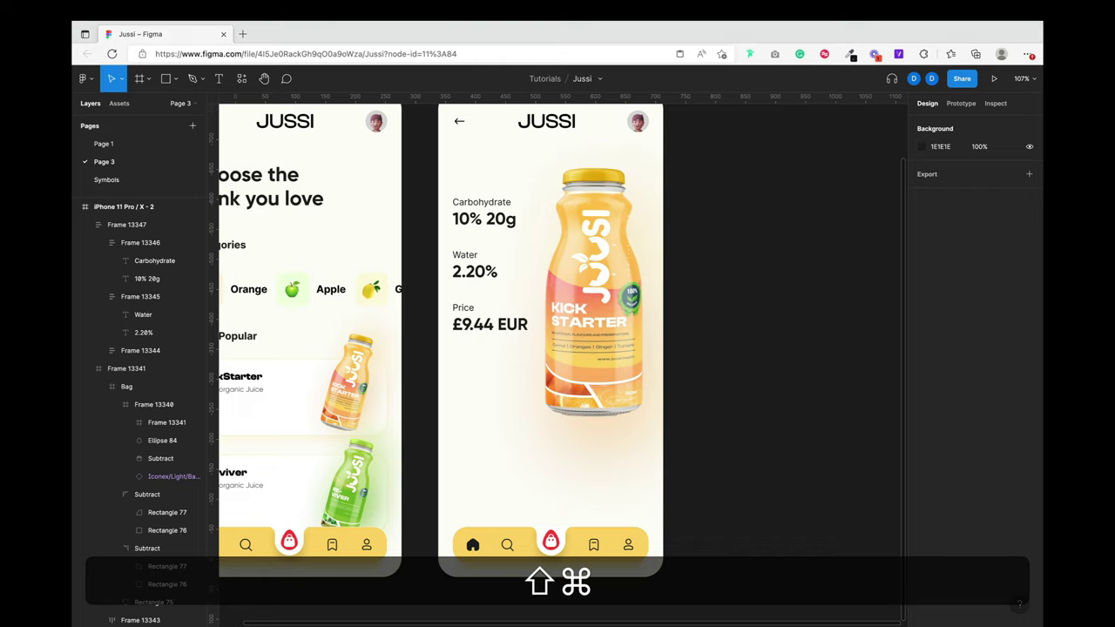
pyautogui.press('shift+super+c')
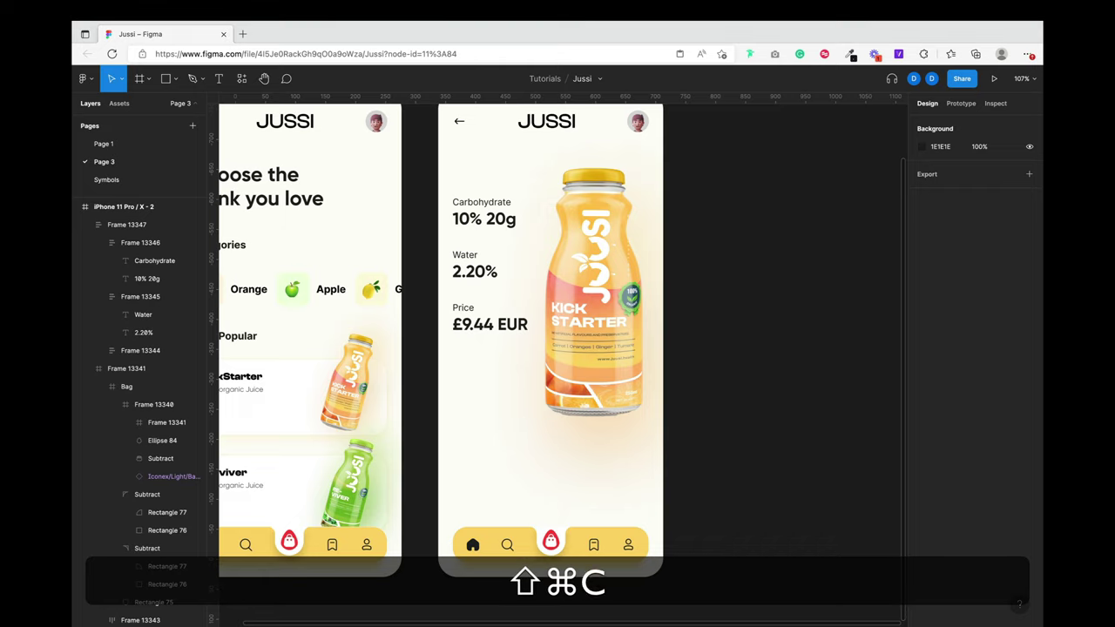
pyautogui.click(511, 460)
pyautogui.press('shift+super+v')
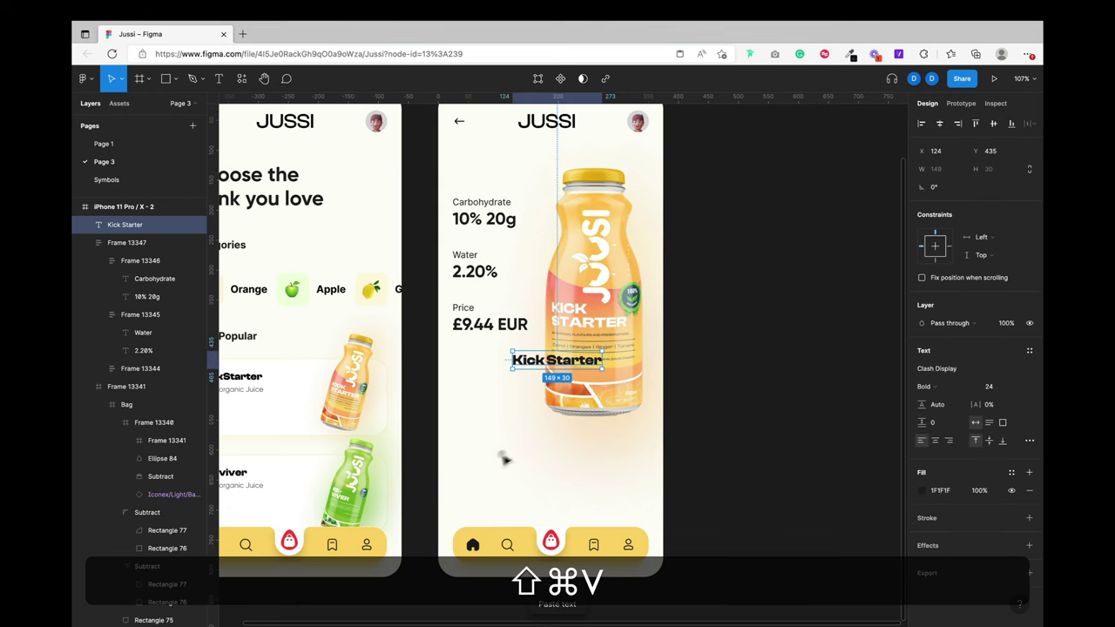
pyautogui.moveTo(542, 347); pyautogui.dragTo(475, 442)
pyautogui.hotkey('shift', 'g')
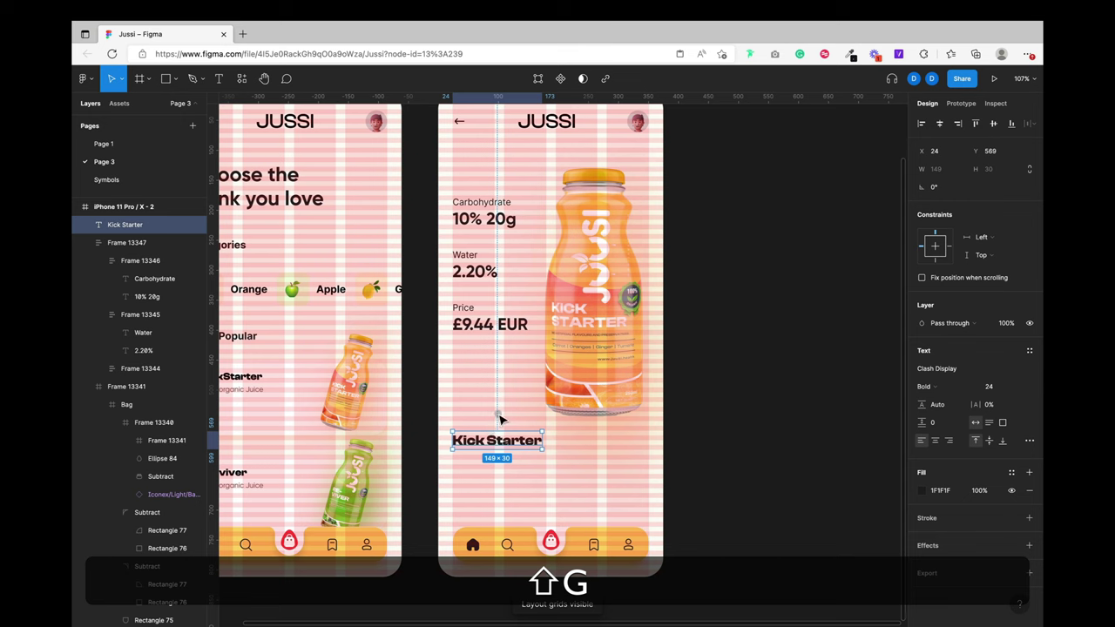
# Step: Align the Kick Starter title to the layout grid at X 24, Y 561
pyautogui.hotkey('shift', '2')
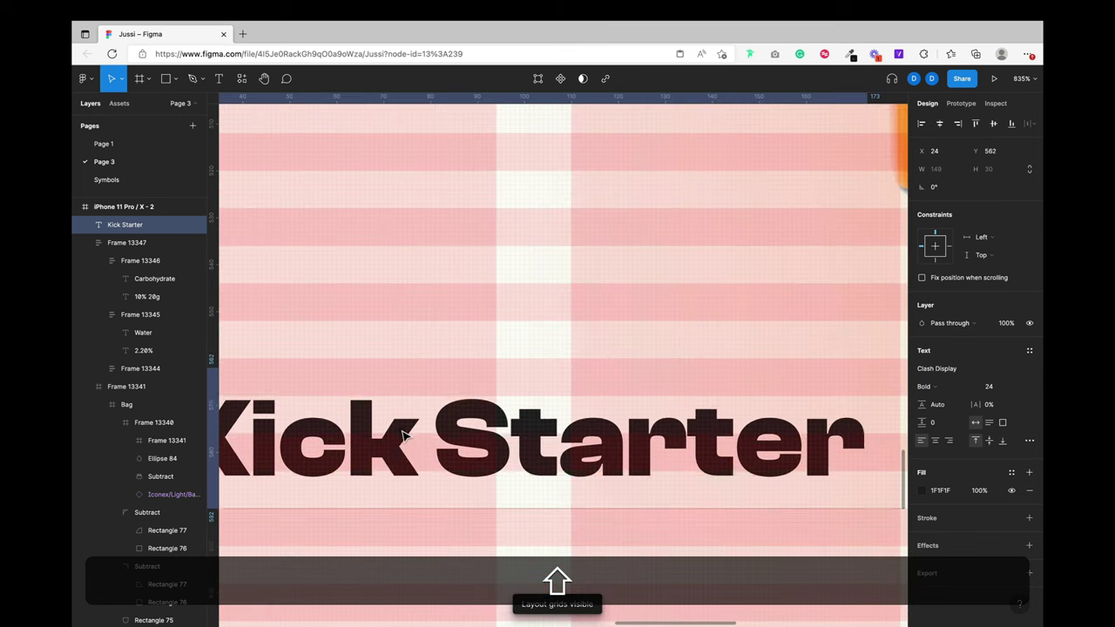
pyautogui.scroll(-10, 402, 436)
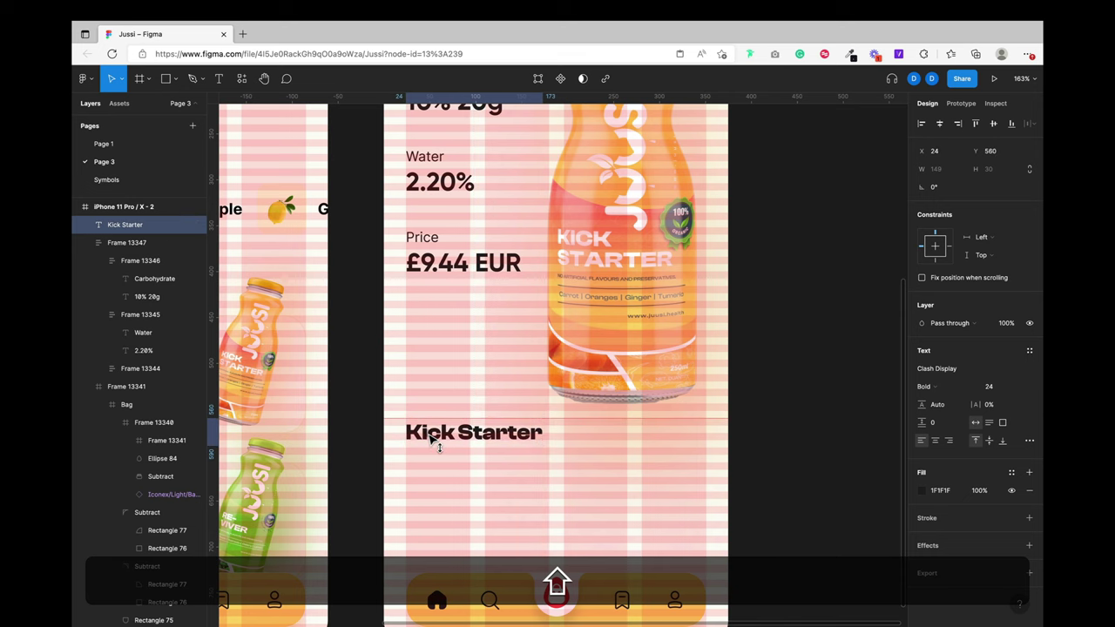
pyautogui.scroll(5, 431, 438)
pyautogui.scroll(5, 430, 438)
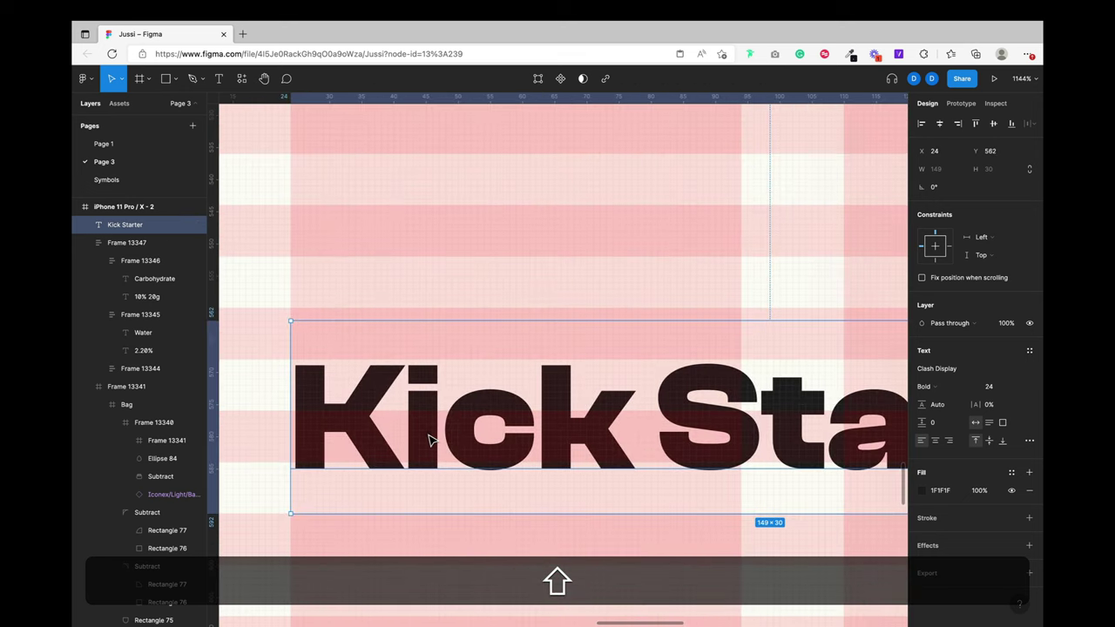
pyautogui.moveTo(430, 436); pyautogui.dragTo(428, 428)
pyautogui.scroll(-5, 430, 435)
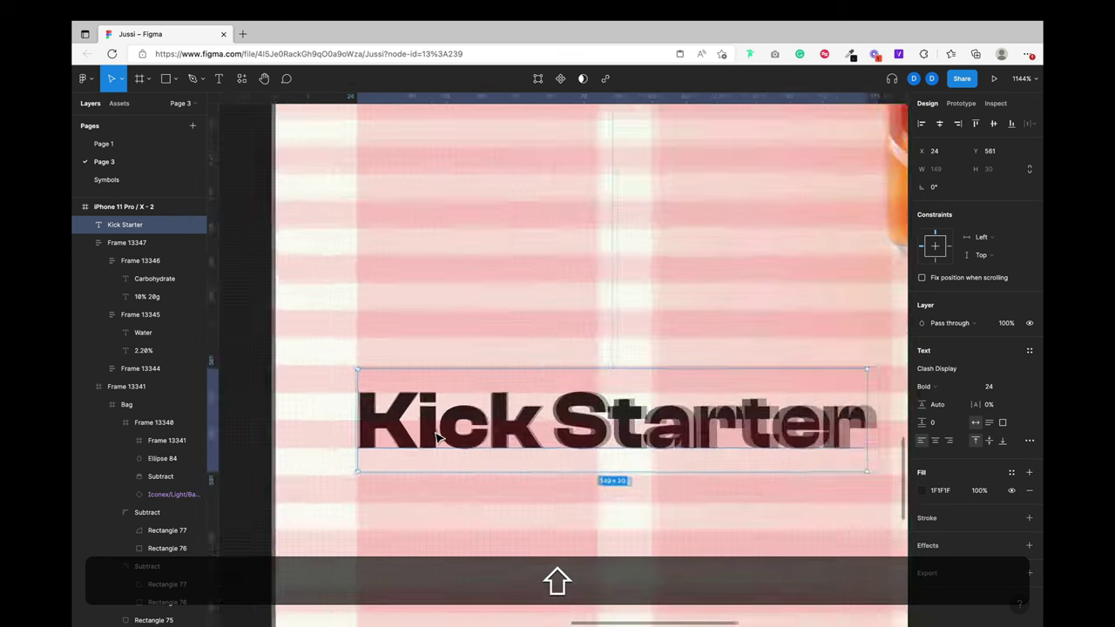
pyautogui.scroll(-3, 438, 437)
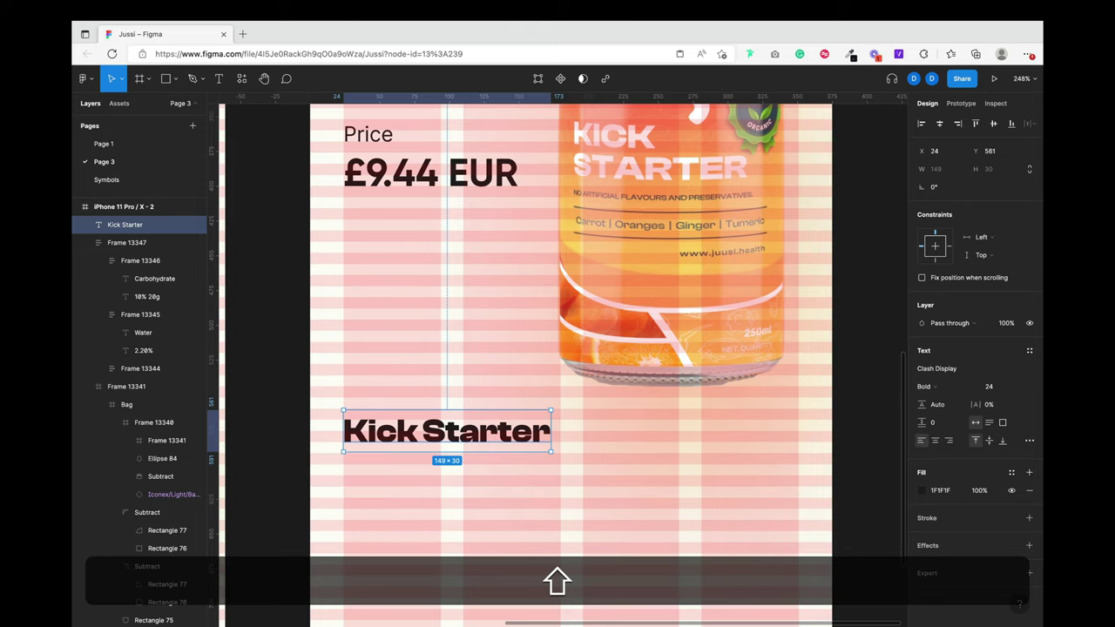
# Step: Add a five-pointed star near the Kick Starter title and set its size to 20 × 20 with locked proportions
pyautogui.click(142, 78)
pyautogui.click(168, 79)
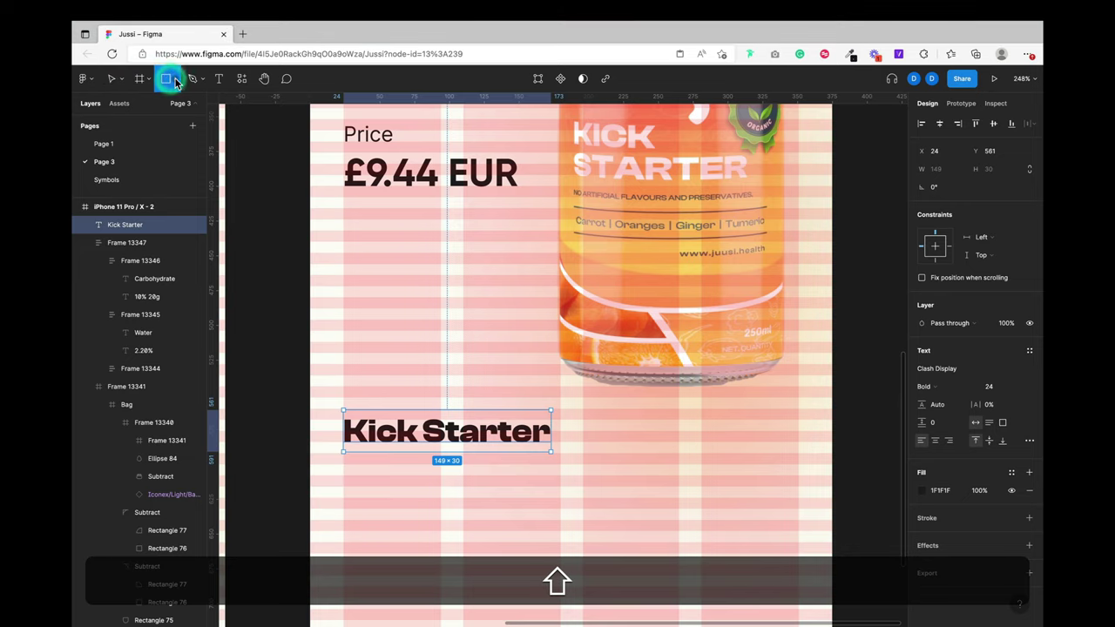
pyautogui.click(177, 81)
pyautogui.click(163, 171)
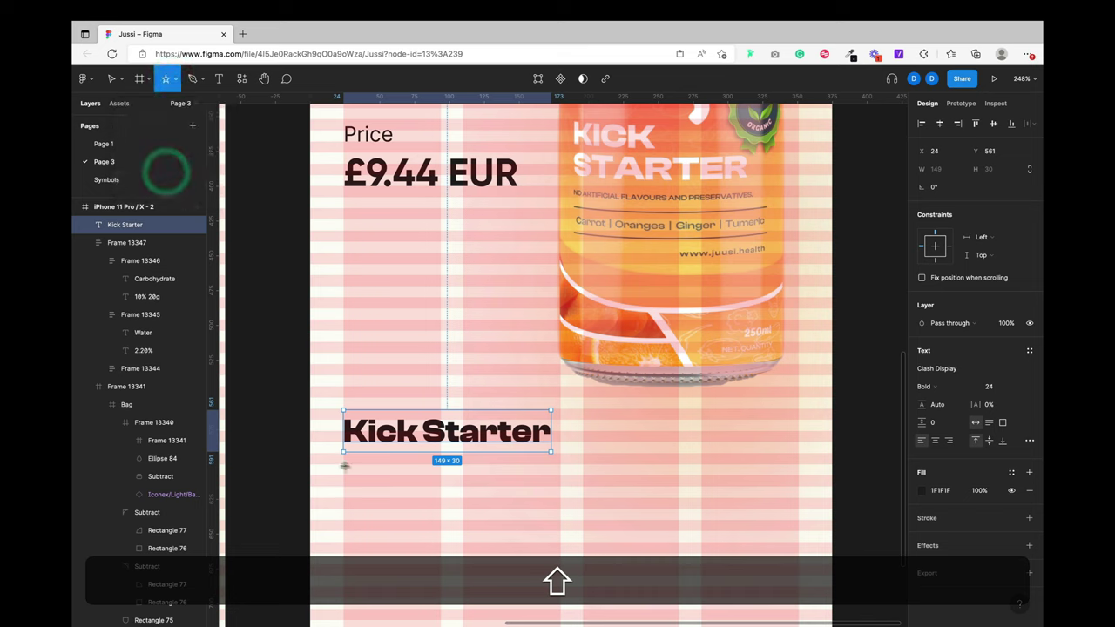
pyautogui.click(353, 468)
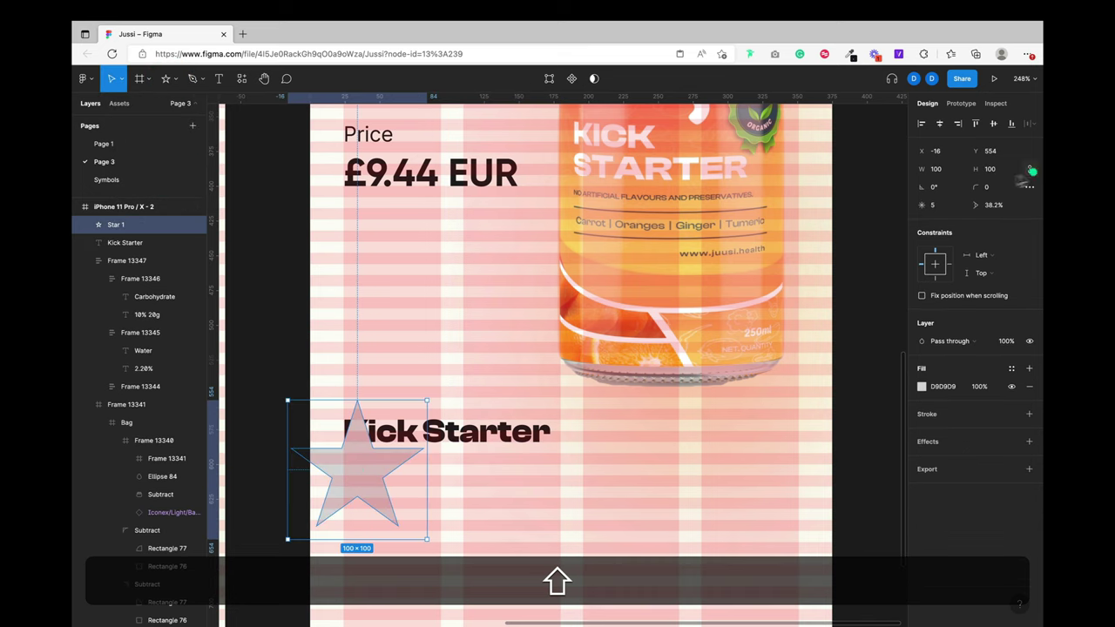
pyautogui.click(1030, 171)
pyautogui.write('20')
pyautogui.press('Return')
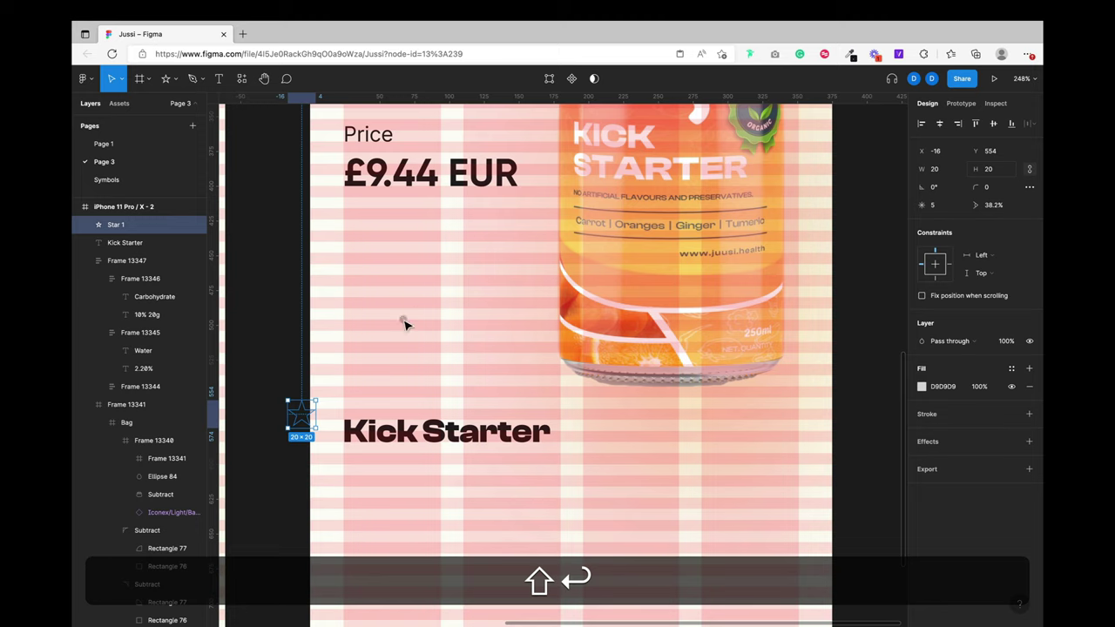
# Step: Place the star below the Kick Starter title at X 24, Y 592 and duplicate it into a row of five, 6 apart
pyautogui.moveTo(298, 411); pyautogui.dragTo(393, 470)
pyautogui.press('shift+super+d')
pyautogui.press('shift+super+d')
pyautogui.press('shift+super+d')
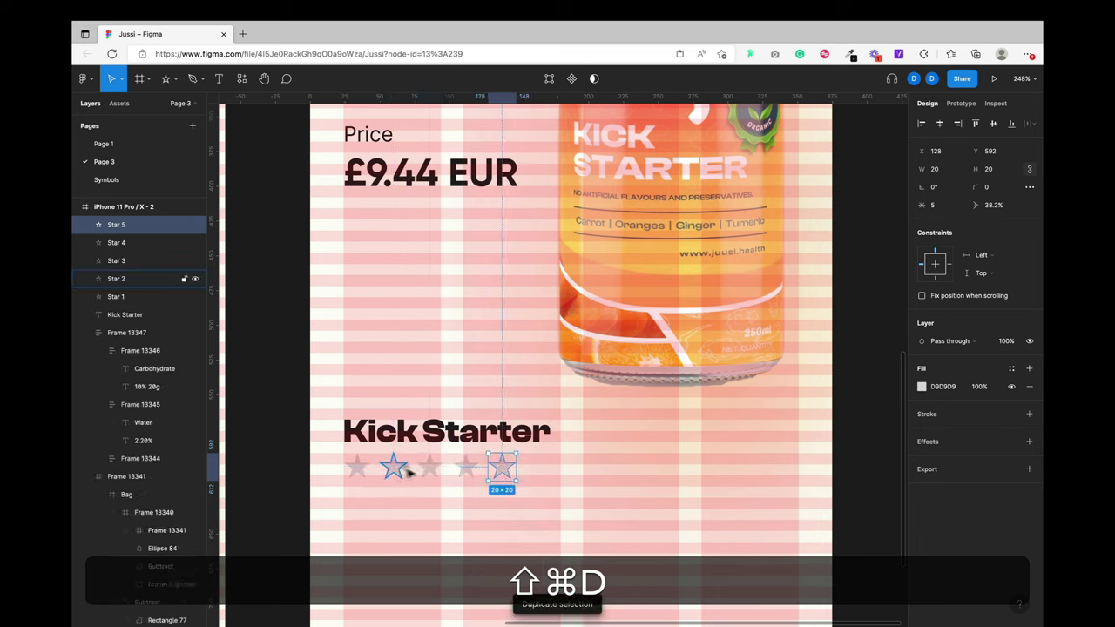
# Step: Combine the five stars in a horizontal auto layout with an item spacing of 4
pyautogui.keyDown('shift'); pyautogui.click(454, 470); pyautogui.keyUp('shift')
pyautogui.keyDown('shift'); pyautogui.click(391, 468); pyautogui.keyUp('shift')
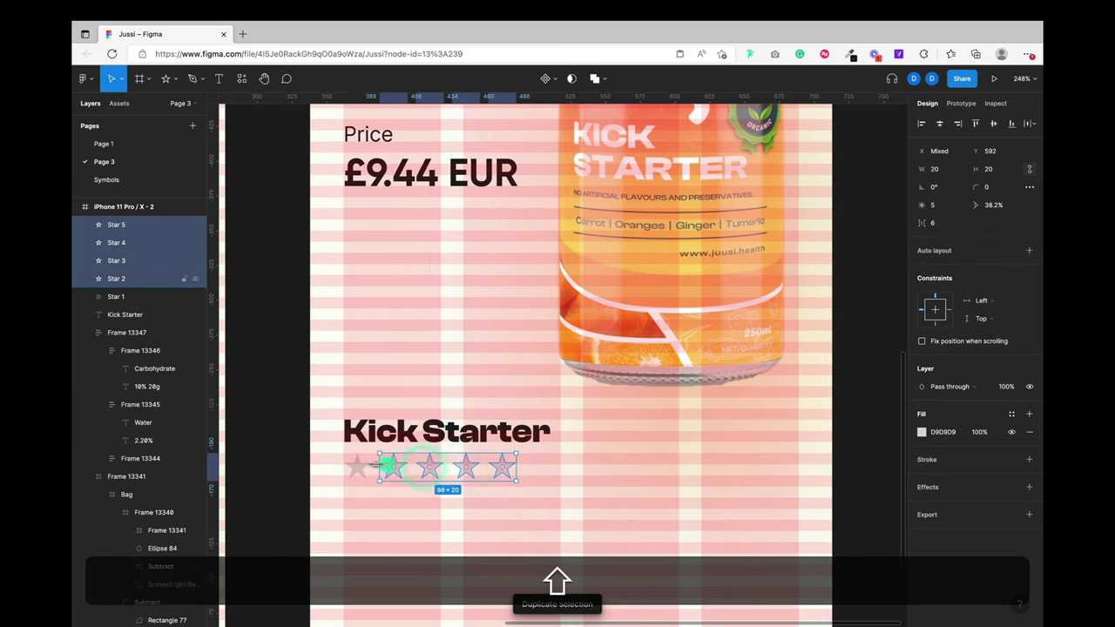
pyautogui.keyDown('shift'); pyautogui.click(357, 468); pyautogui.keyUp('shift')
pyautogui.hotkey('shift', 'a')
pyautogui.click(941, 332)
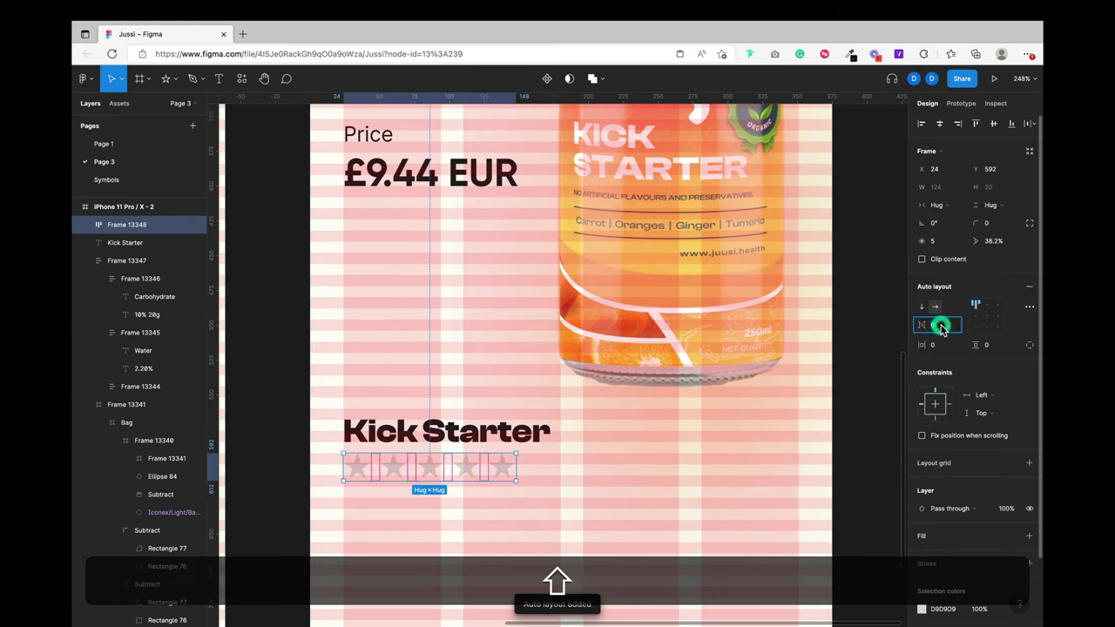
pyautogui.write('4')
pyautogui.hotkey('shift', 'Return')
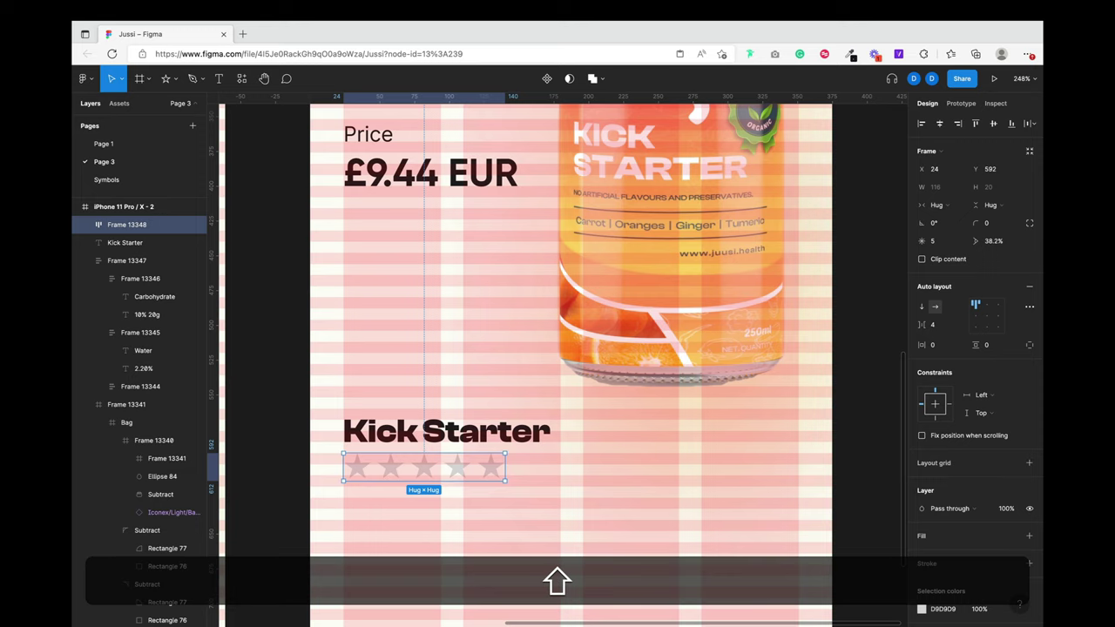
# Step: Fill the first three stars of the rating row with red FF4040
pyautogui.press('shift+super+c')
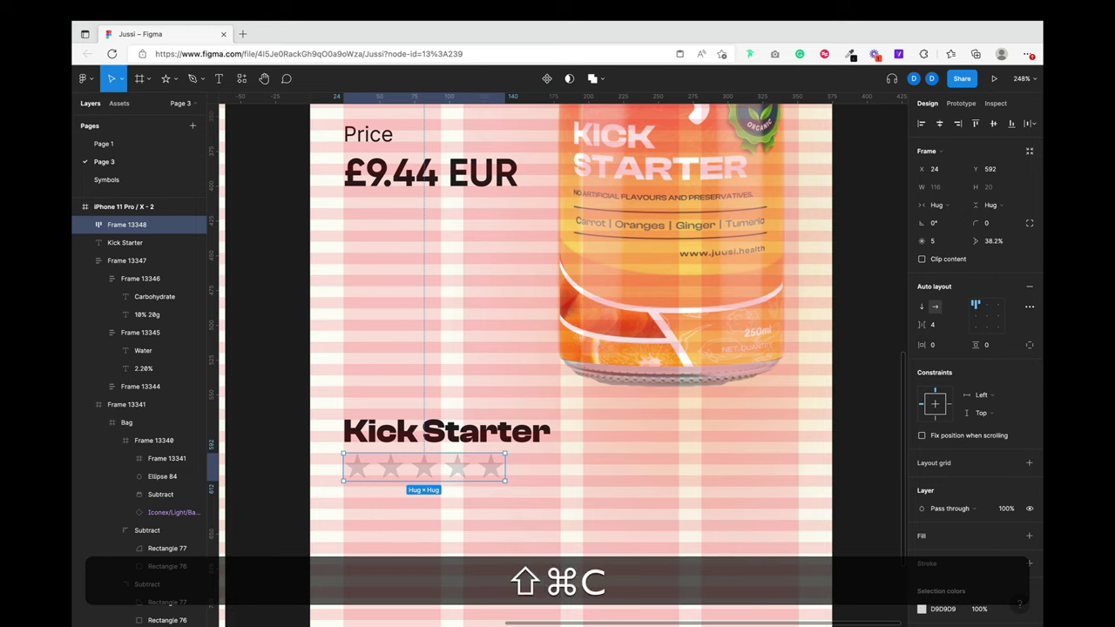
pyautogui.keyDown('shift'); pyautogui.keyDown('super'); pyautogui.click(419, 470); pyautogui.keyUp('super'); pyautogui.keyUp('shift')
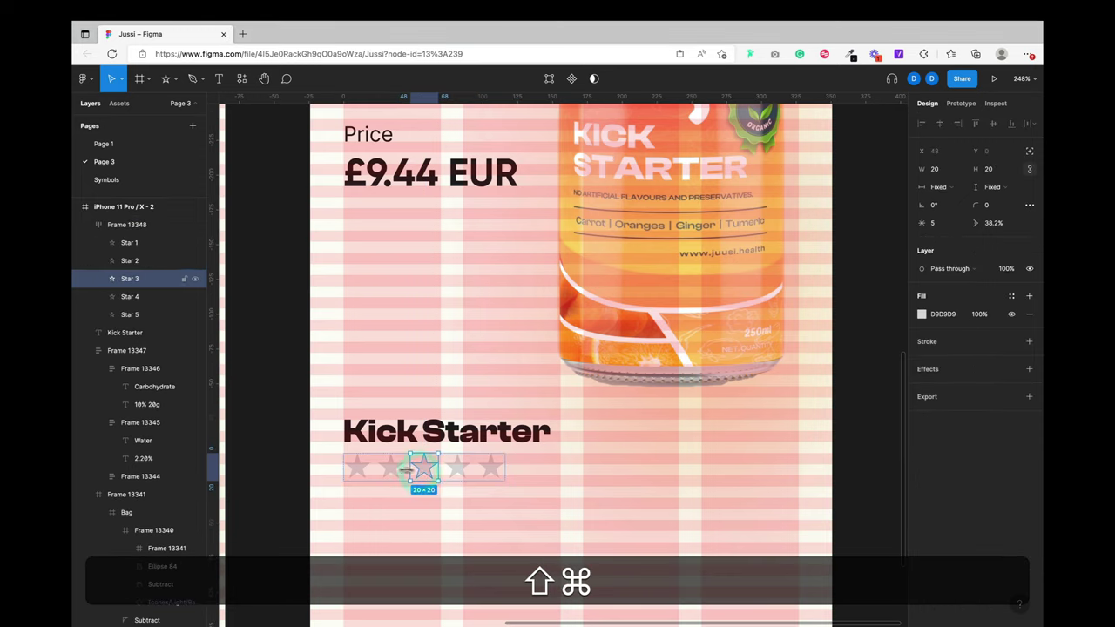
pyautogui.keyDown('shift'); pyautogui.keyDown('super'); pyautogui.click(390, 470); pyautogui.keyUp('super'); pyautogui.keyUp('shift')
pyautogui.keyDown('shift'); pyautogui.keyDown('super'); pyautogui.click(357, 468); pyautogui.keyUp('super'); pyautogui.keyUp('shift')
pyautogui.click(942, 313)
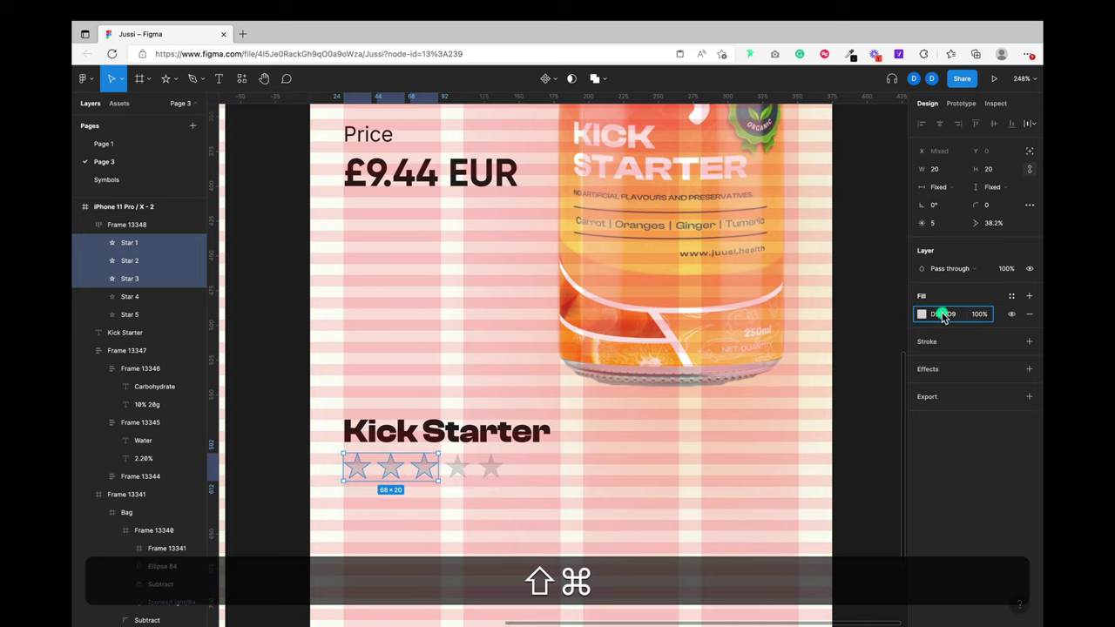
pyautogui.write('D9FF40')
pyautogui.press('Return')
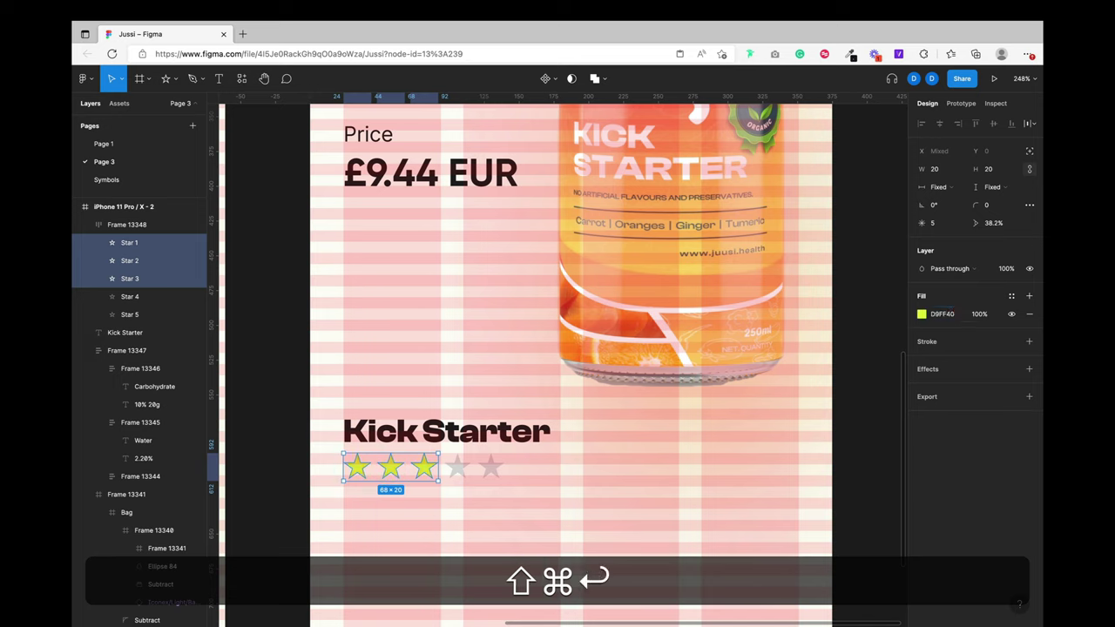
pyautogui.click(930, 314)
pyautogui.write('FF4040')
pyautogui.hotkey('shift', 'Return')
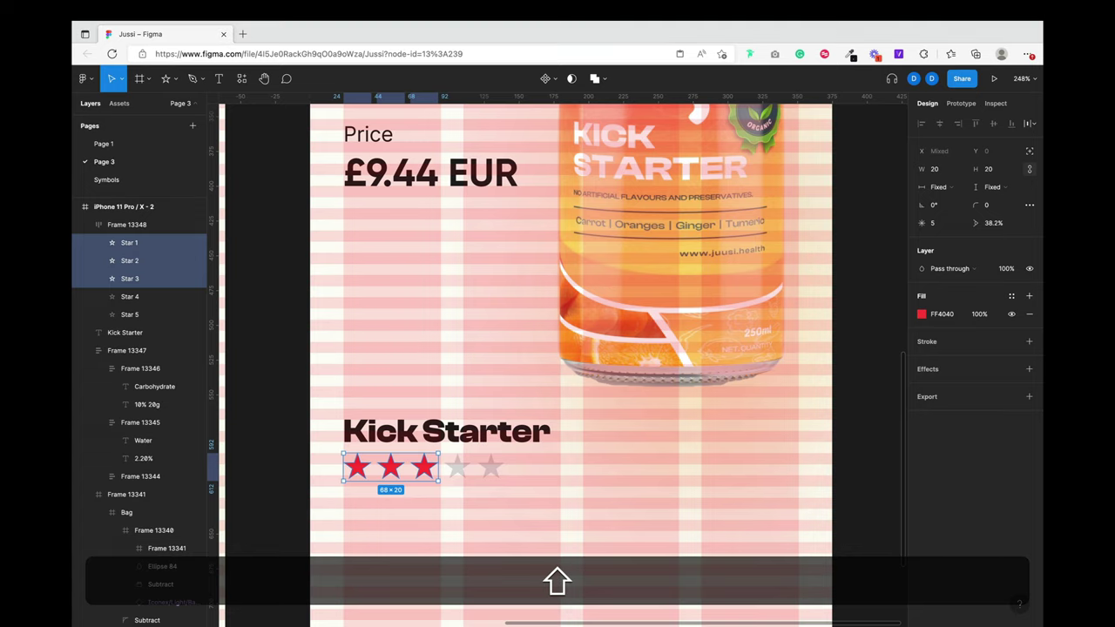
# Step: Replace the D9D9D9 fill of the last two rating stars with a copied lighter grey
pyautogui.press('super+shift+c')
pyautogui.click(519, 543)
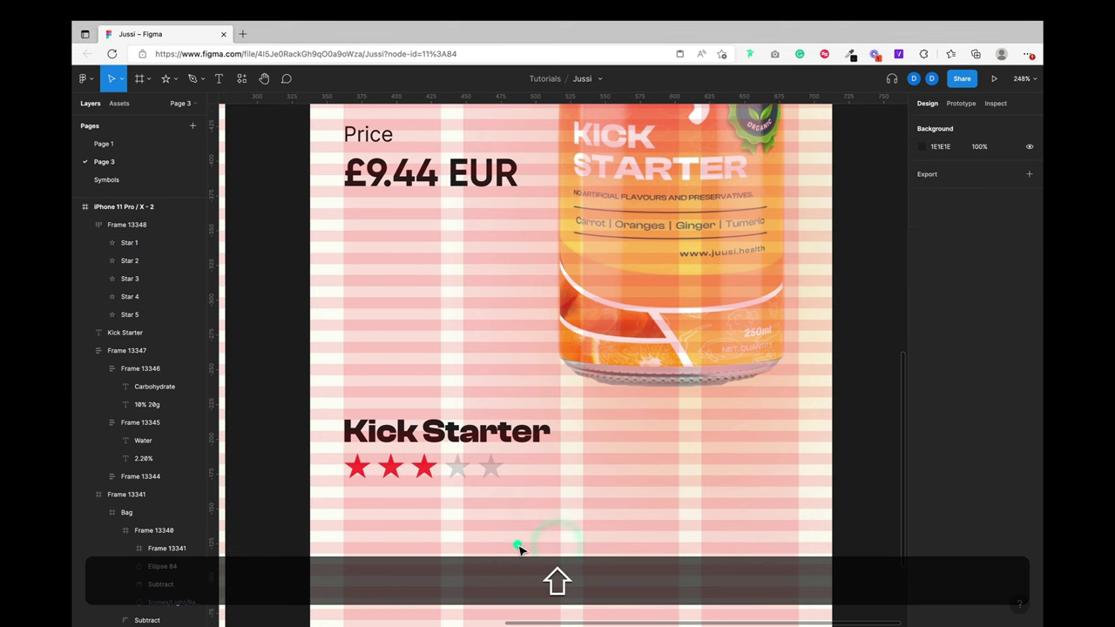
pyautogui.click(473, 465)
pyautogui.scroll(-2, 957, 488)
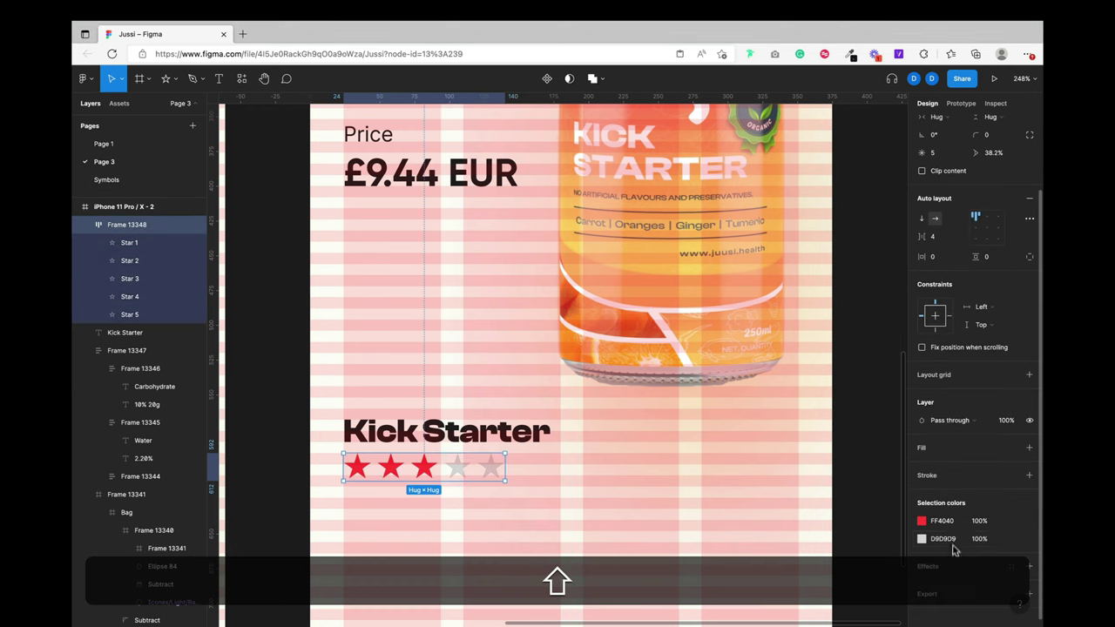
pyautogui.click(949, 539)
pyautogui.press('super+shift+v')
pyautogui.press('super+shift+Return')
pyautogui.click(586, 571)
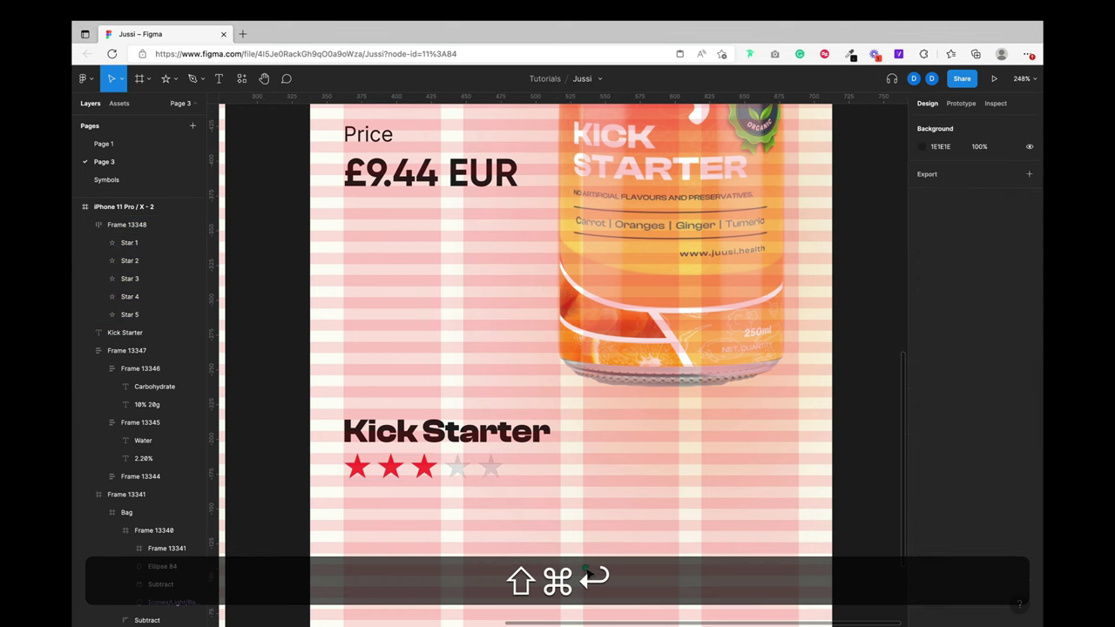
# Step: Add the text label Ingredients below the star rating, pasting the word and removing the duplicate initial letter
pyautogui.scroll(-3, 588, 572)
pyautogui.scroll(-2, 588, 572)
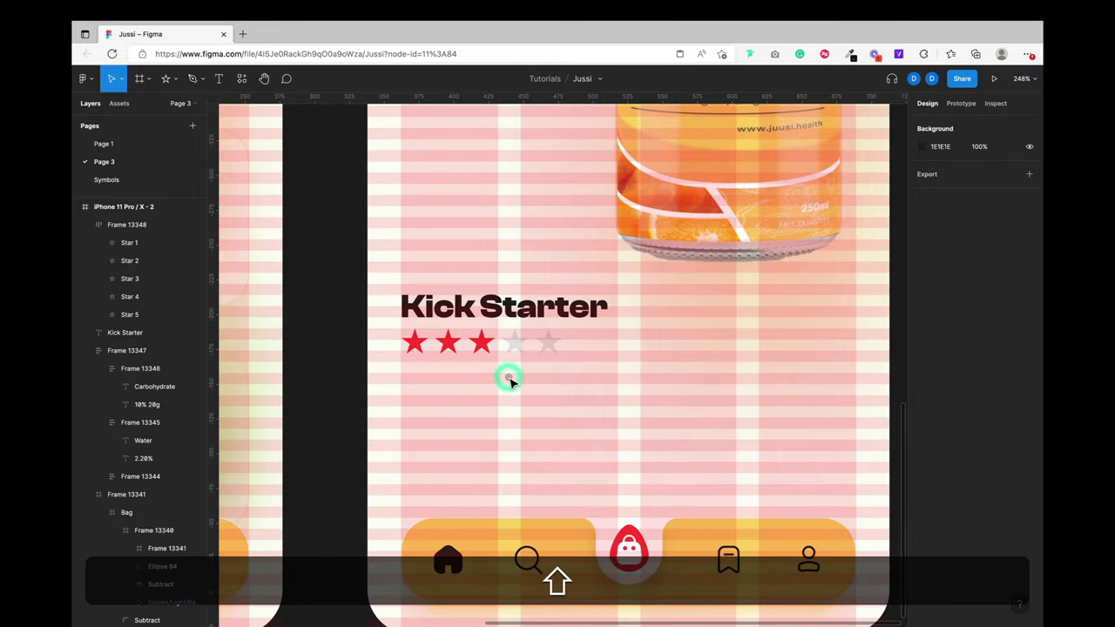
pyautogui.hscroll(2, 510, 381)
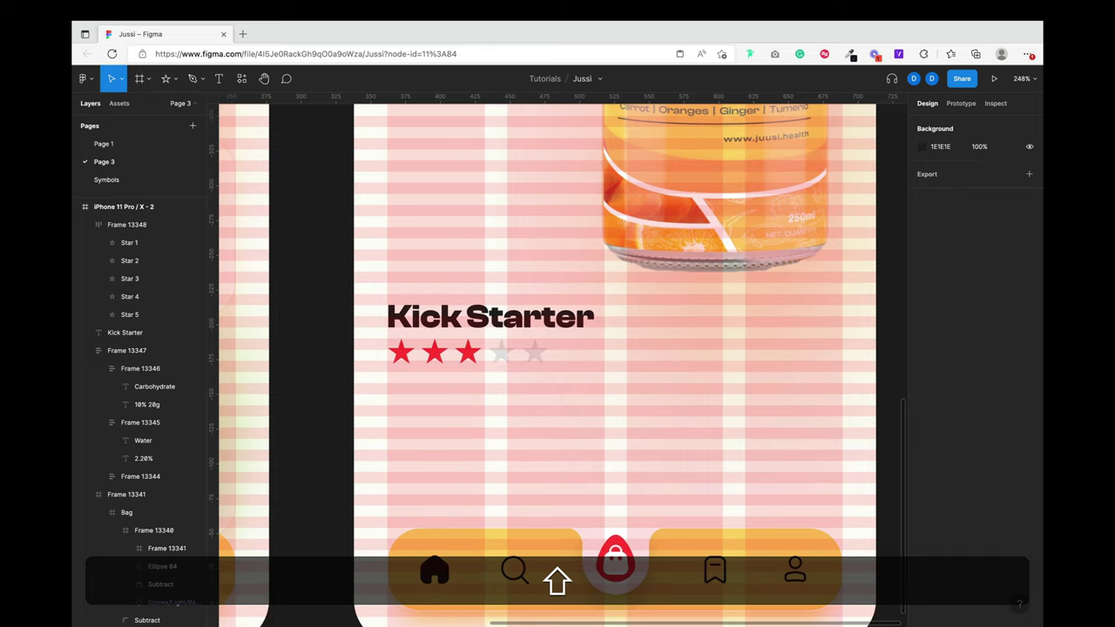
pyautogui.press('shift+super')
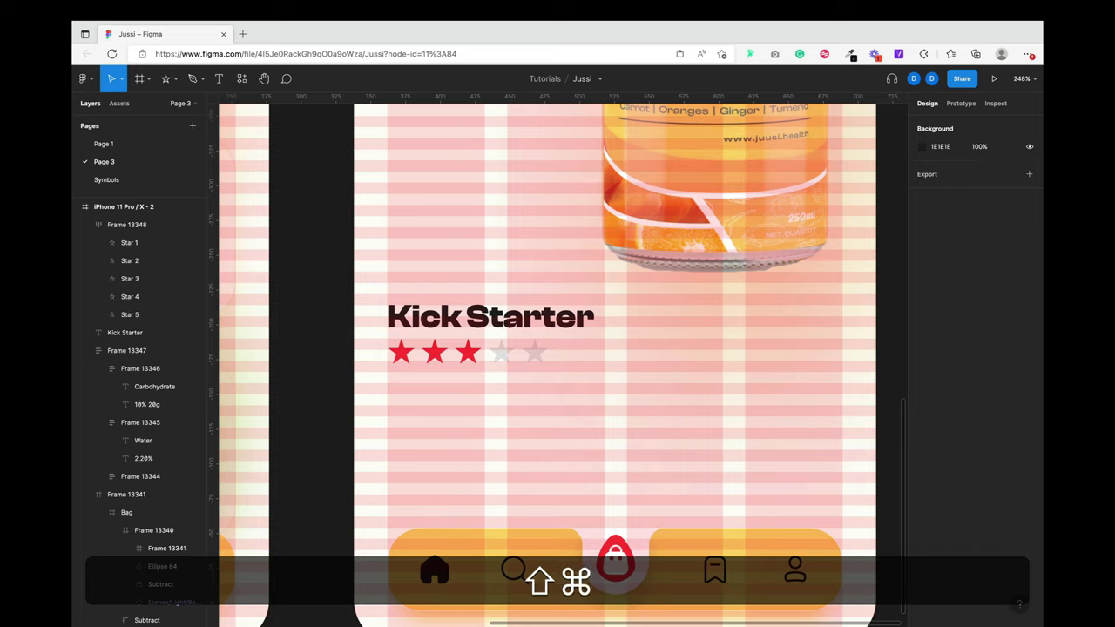
pyautogui.press('shift+super+c')
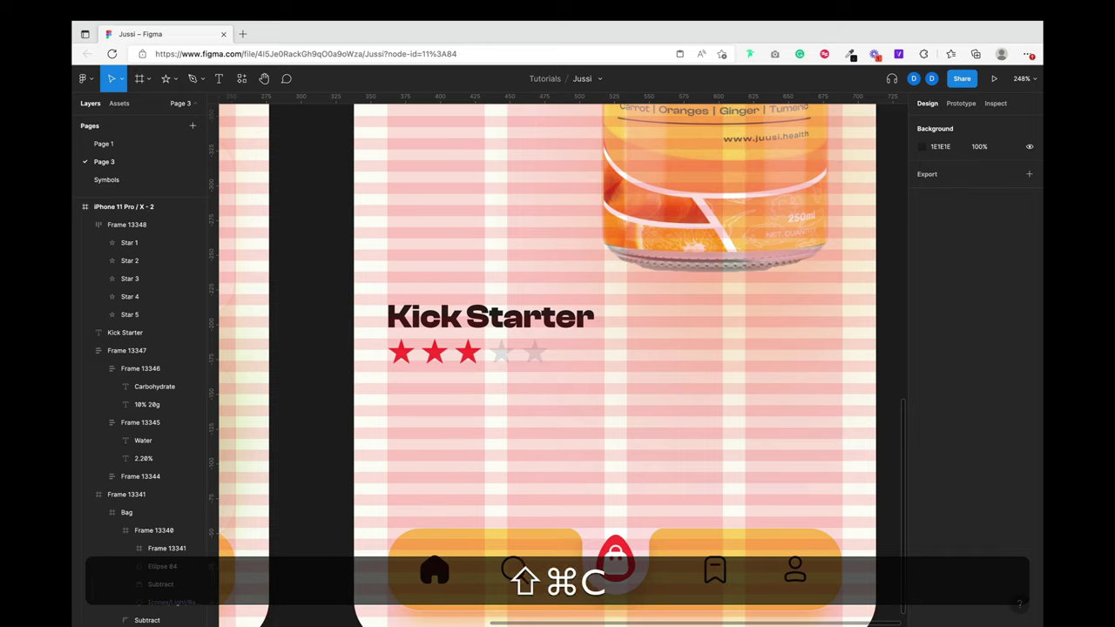
pyautogui.hotkey('shift', 't')
pyautogui.click(402, 399)
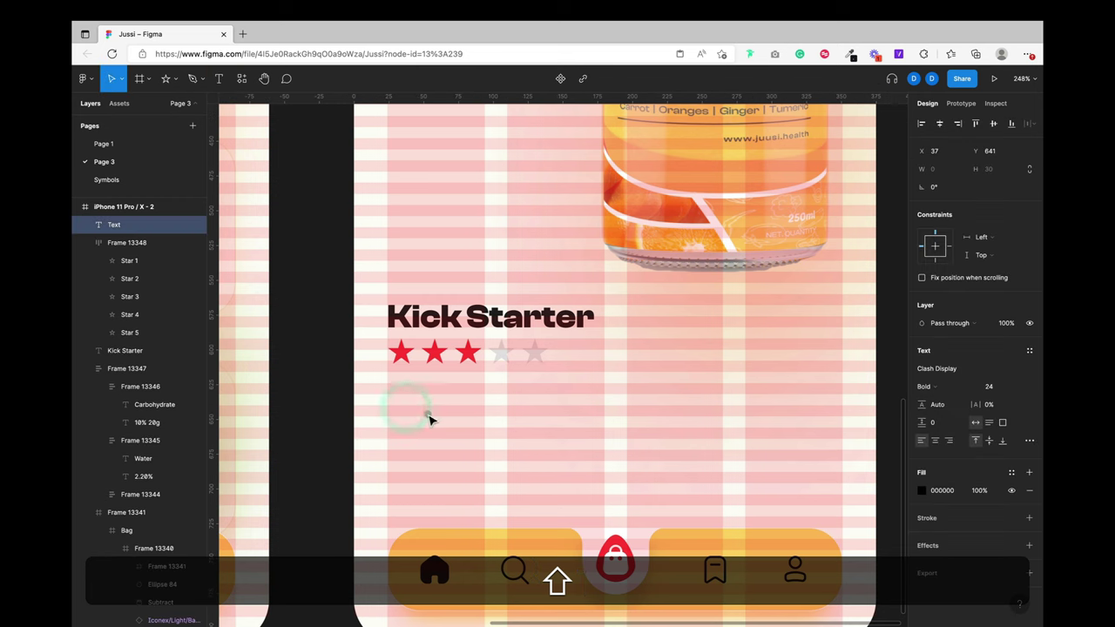
pyautogui.write('I')
pyautogui.press('shift+super+v')
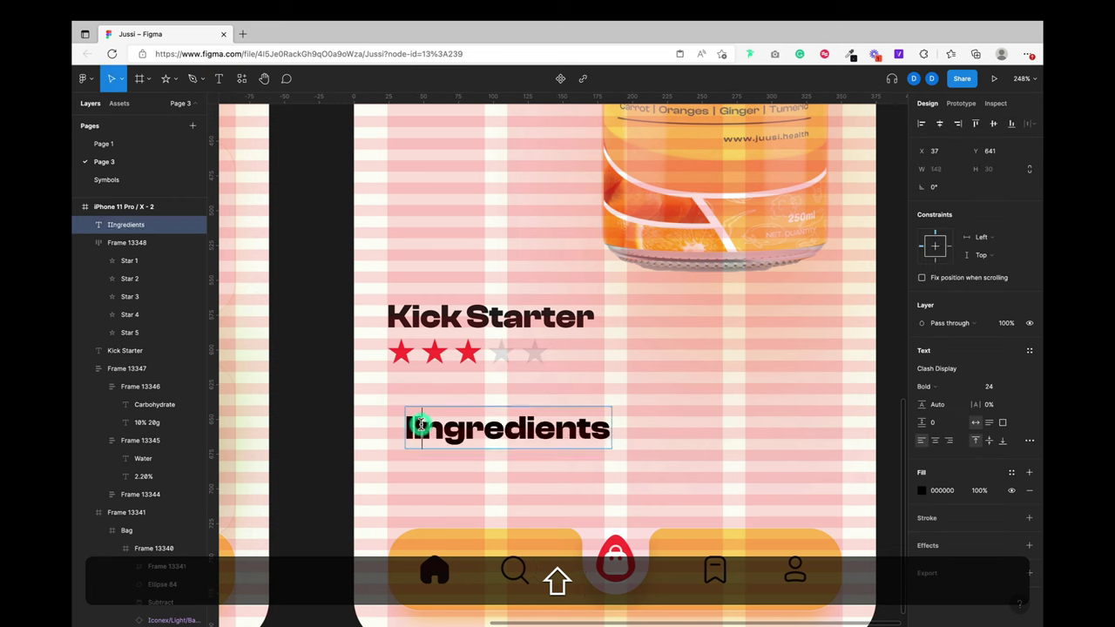
pyautogui.press('BackSpace')
pyautogui.press('Escape')
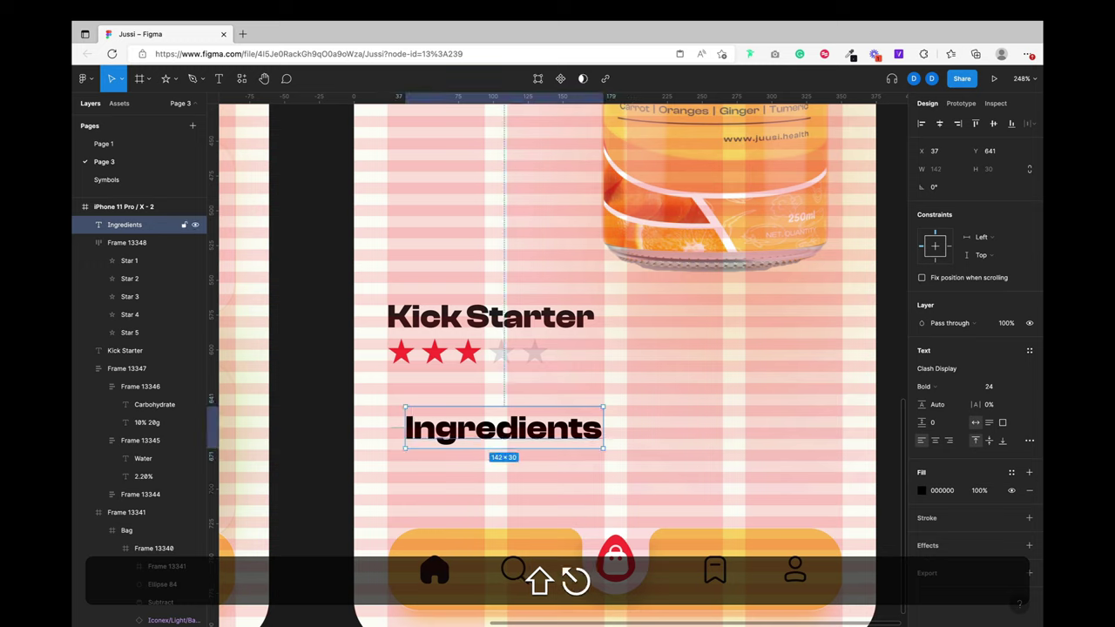
# Step: Set the Ingredients label to Gilroy SemiBold at size 14
pyautogui.click(1001, 386)
pyautogui.hotkey('shift', 'Down')
pyautogui.press('Return')
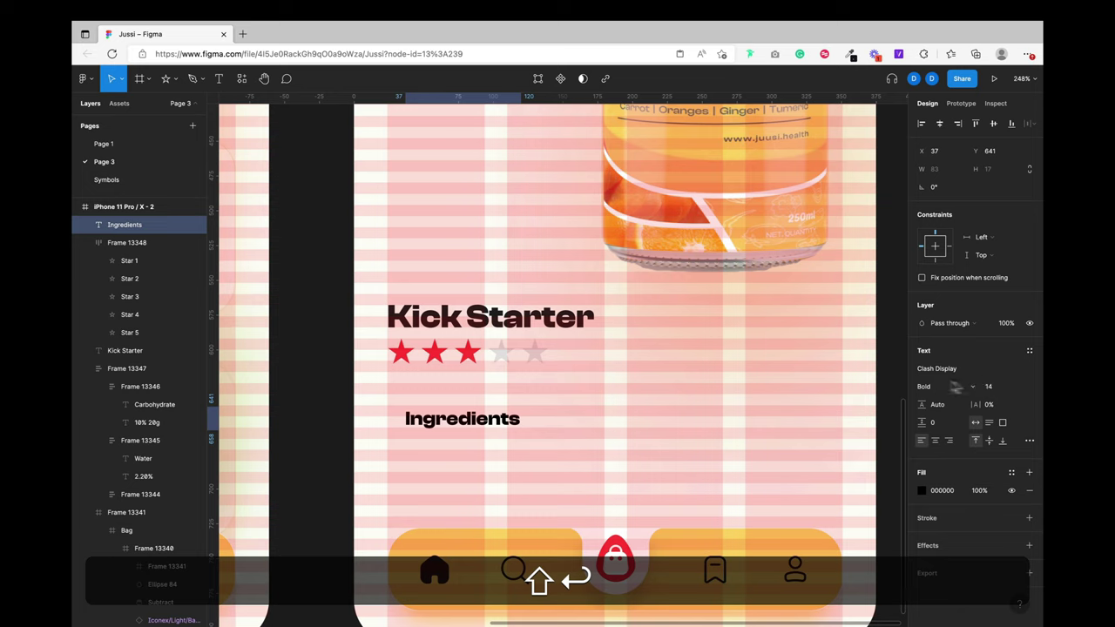
pyautogui.click(953, 370)
pyautogui.write('G')
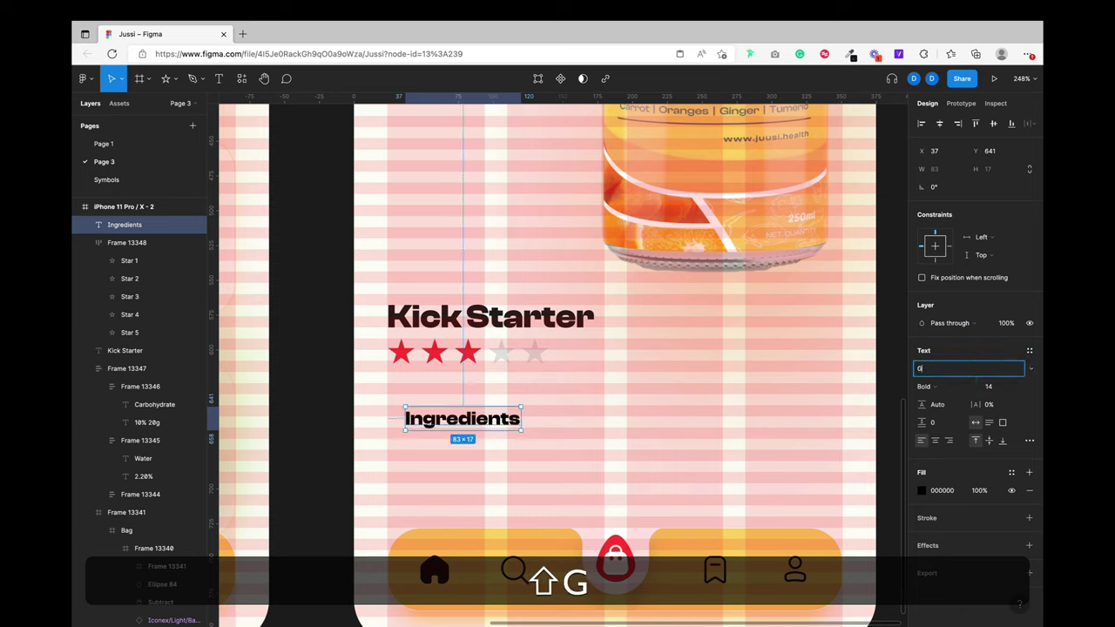
pyautogui.write('ilrO')
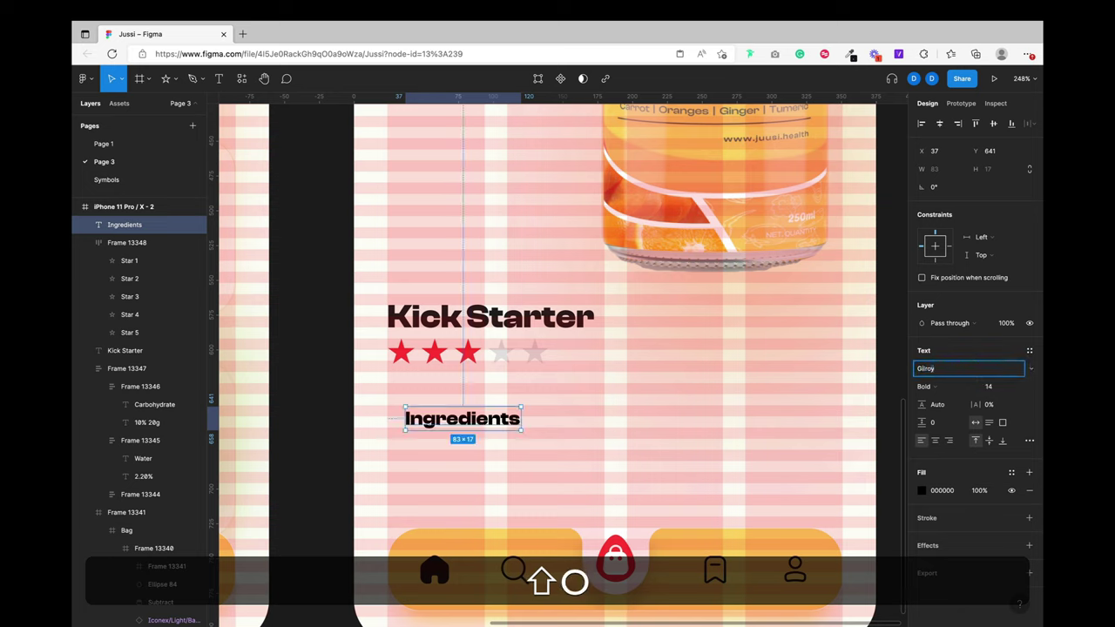
pyautogui.press('Return')
pyautogui.press('shift')
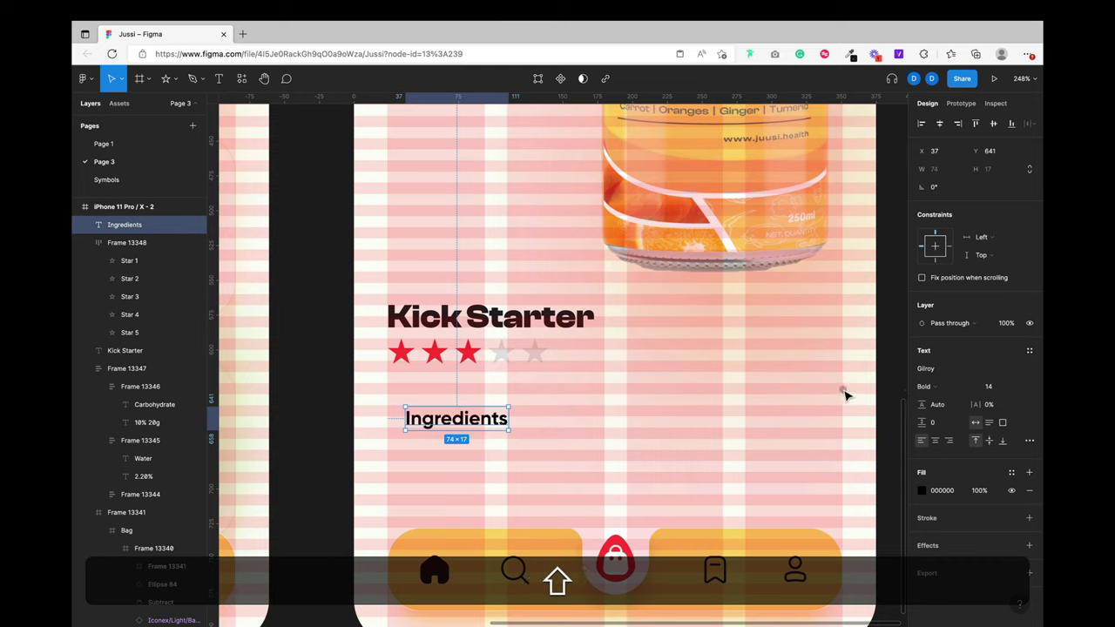
pyautogui.click(934, 386)
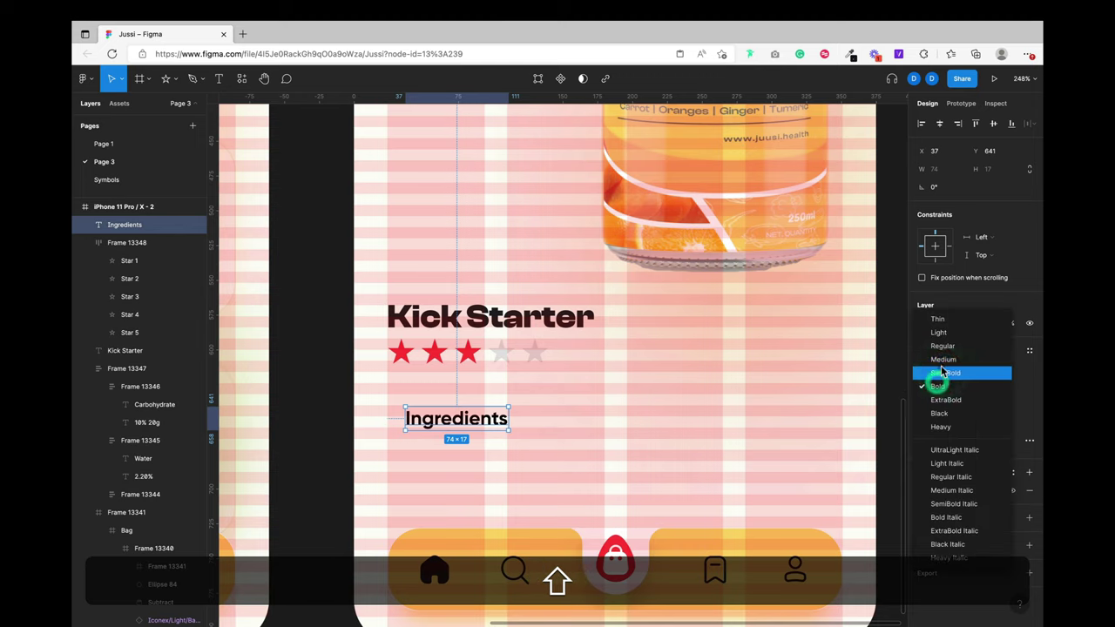
pyautogui.click(946, 372)
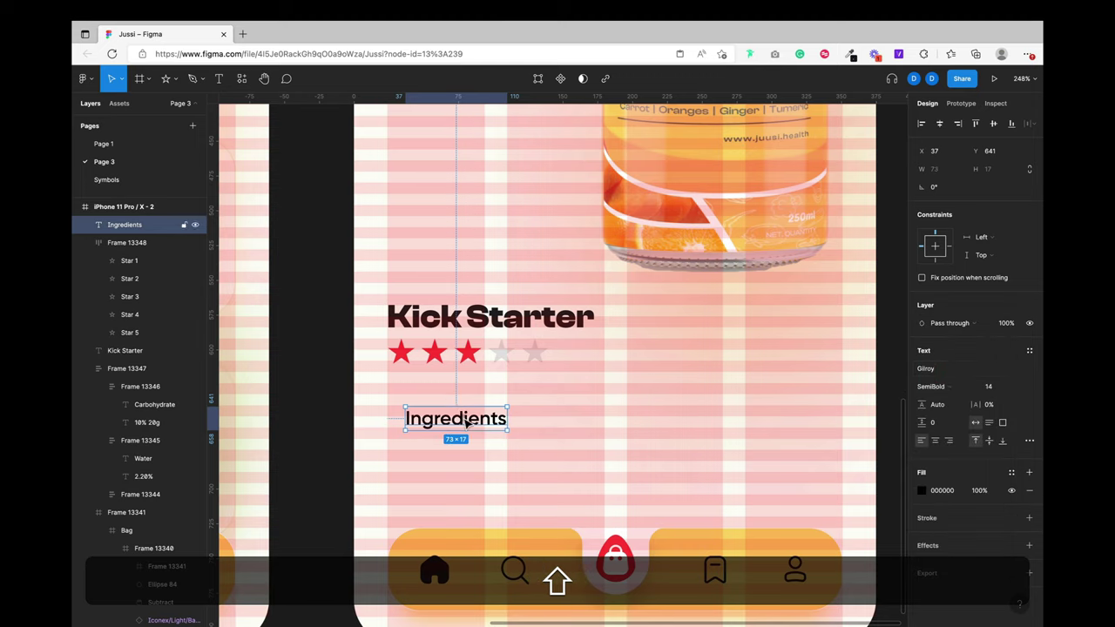
# Step: Move the Ingredients label to X 23, Y 636 and set its fill to 1F1F1F
pyautogui.moveTo(467, 421); pyautogui.dragTo(447, 420)
pyautogui.click(942, 490)
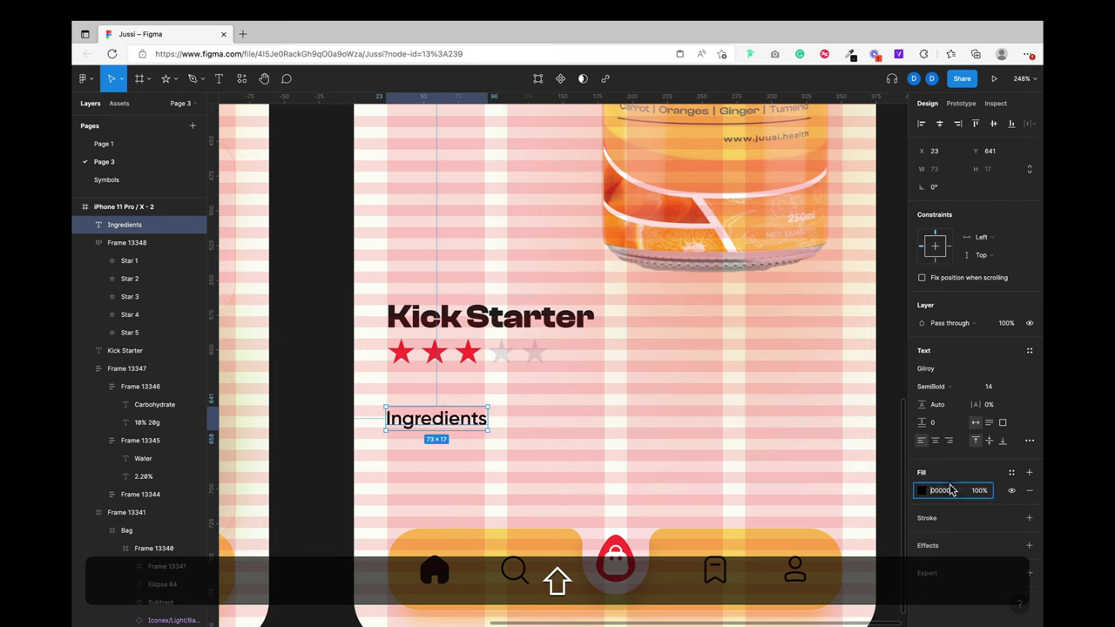
pyautogui.write('1F')
pyautogui.press('Return')
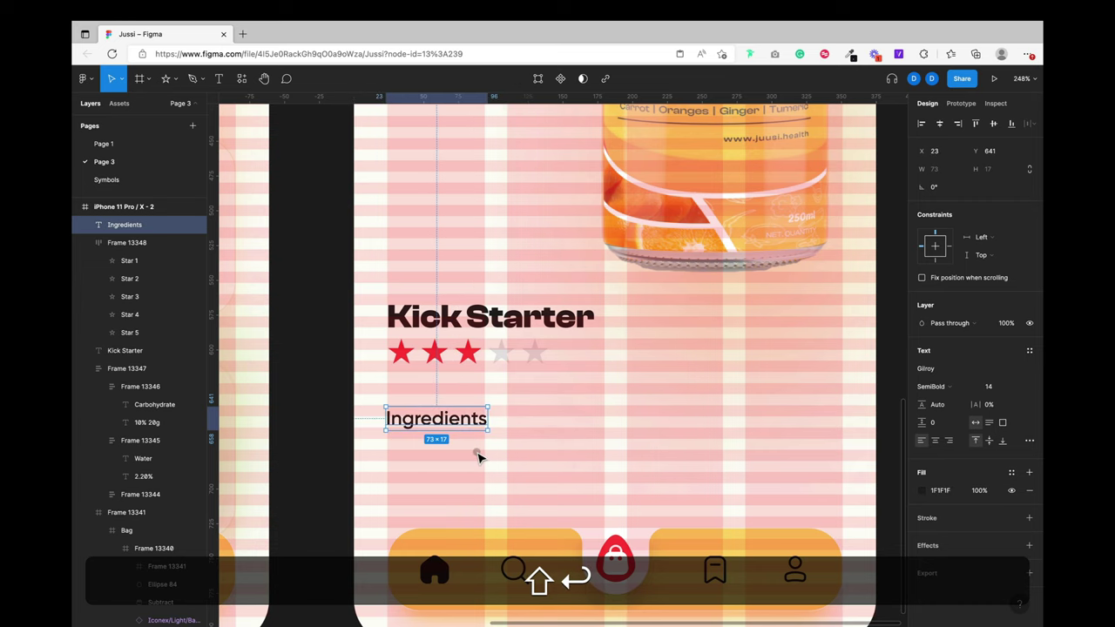
pyautogui.moveTo(433, 422); pyautogui.dragTo(432, 415)
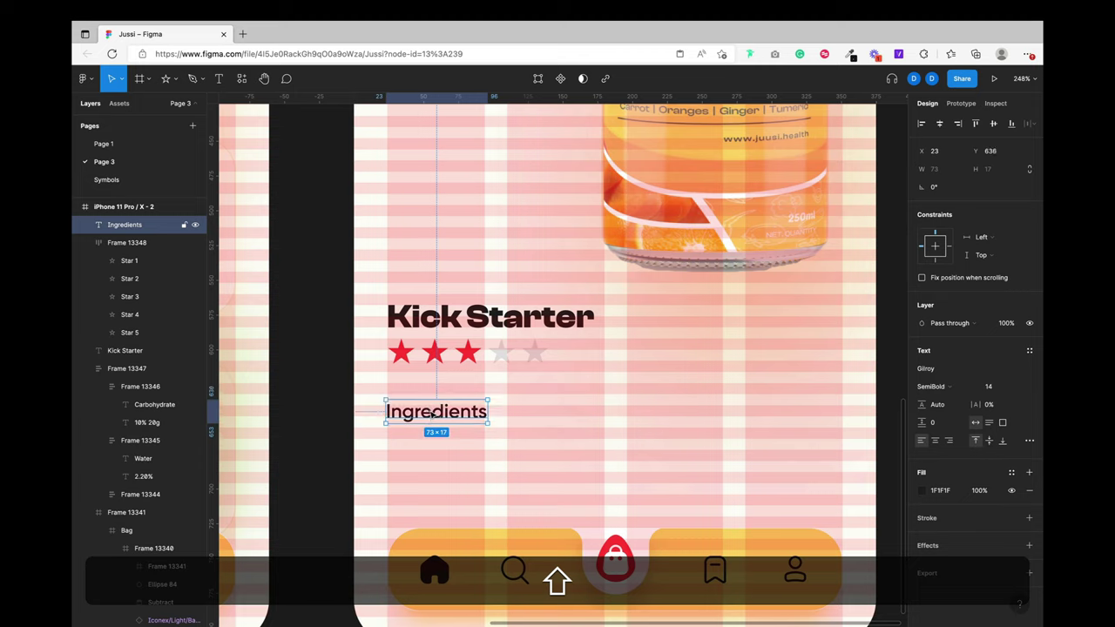
pyautogui.click(426, 439)
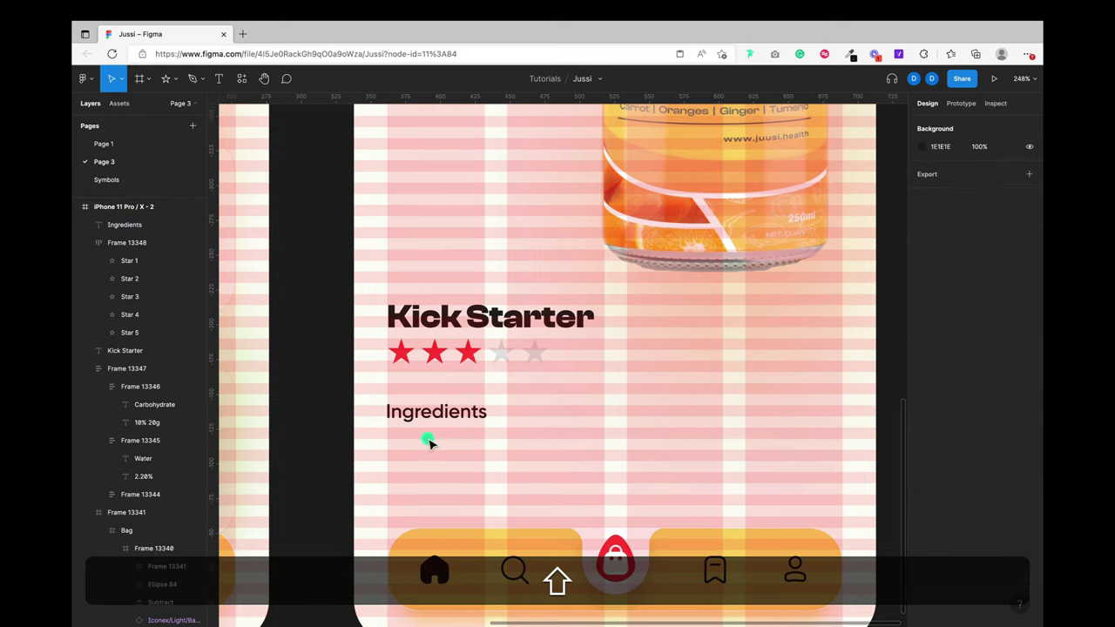
# Step: Add a text label reading Tumeric just below the Ingredients label
pyautogui.press('t')
pyautogui.click(411, 436)
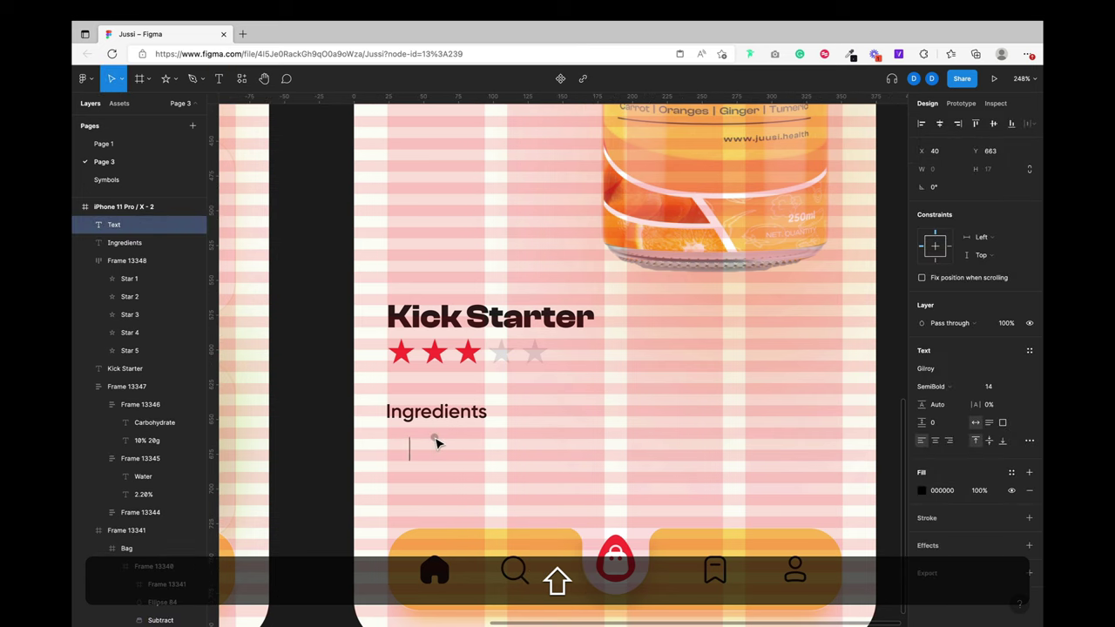
pyautogui.write('TUMER')
pyautogui.press('BackSpace')
pyautogui.press('BackSpace')
pyautogui.press('BackSpace')
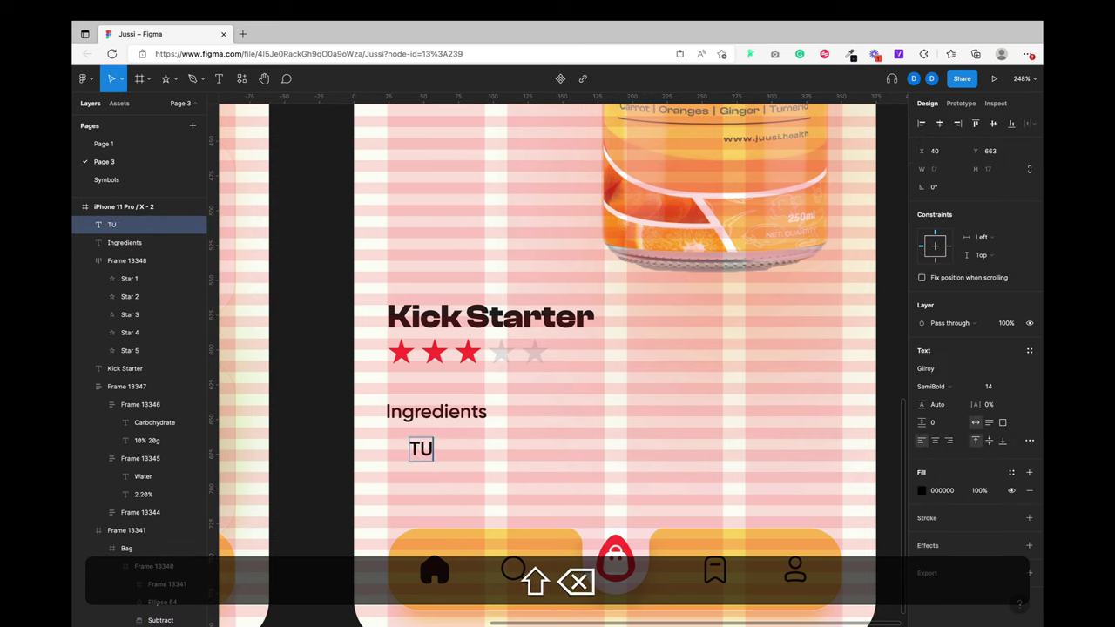
pyautogui.write('umeric')
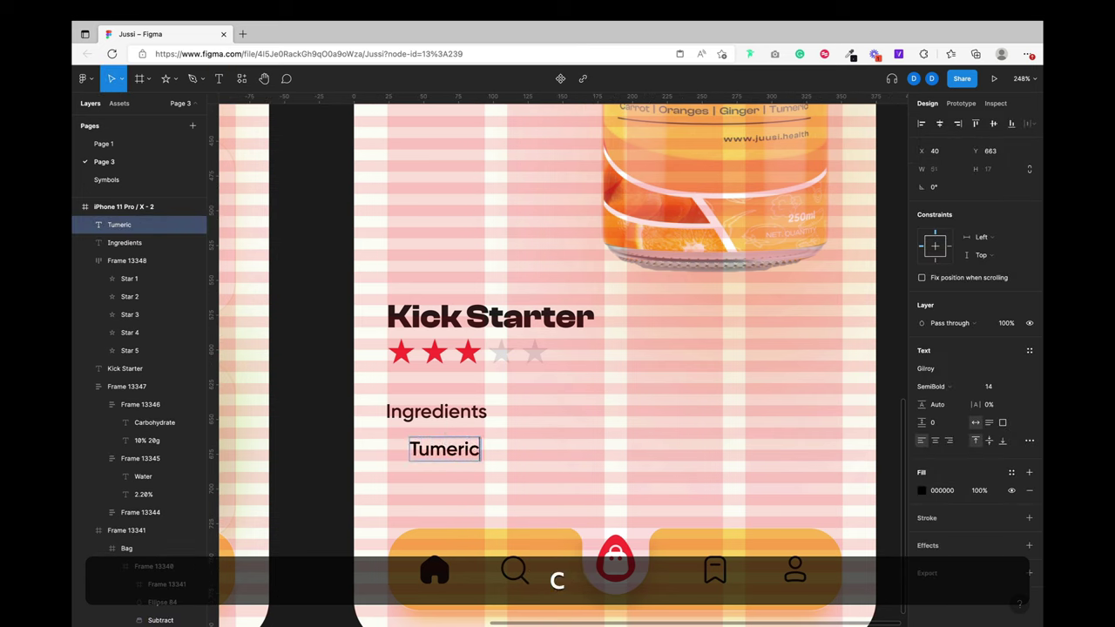
pyautogui.press('Escape')
# Step: Change the Tumeric label's font to Inter
pyautogui.click(965, 369)
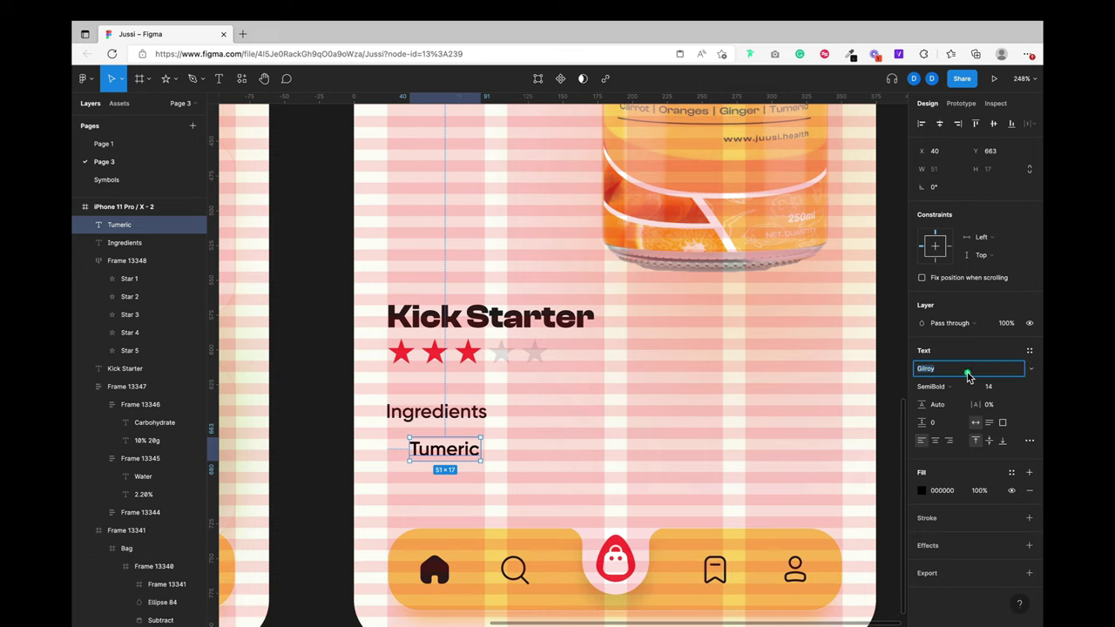
pyautogui.write('INt')
pyautogui.press('Return')
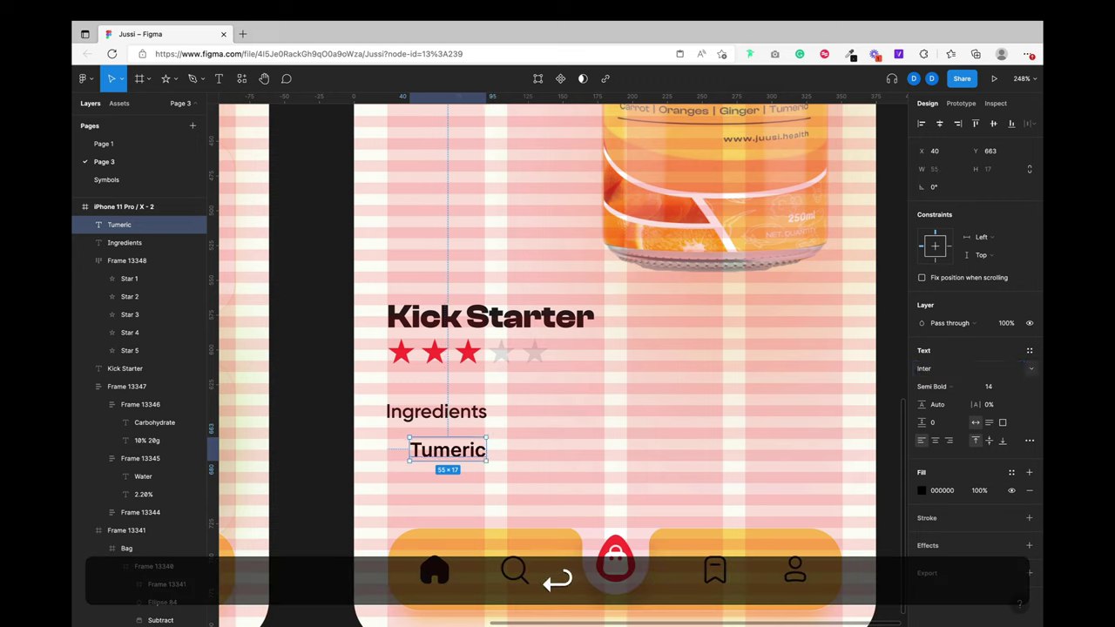
# Step: Wrap the Tumeric label in auto layout with 4 horizontal and 4 vertical padding, and move it to X 24, Y 656
pyautogui.hotkey('shift', 'a')
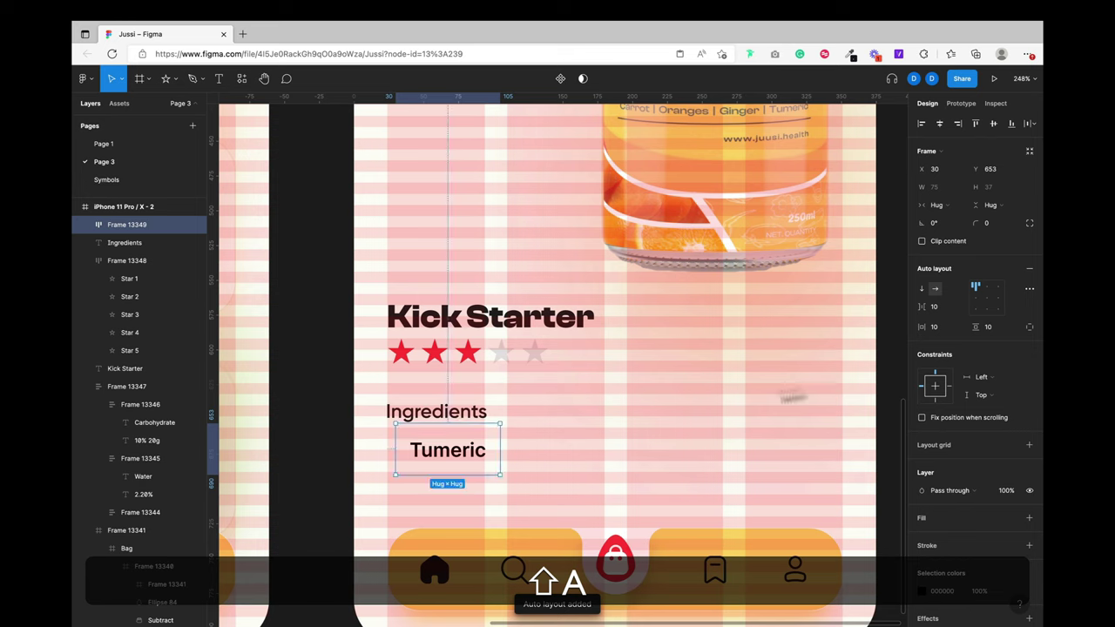
pyautogui.press('super')
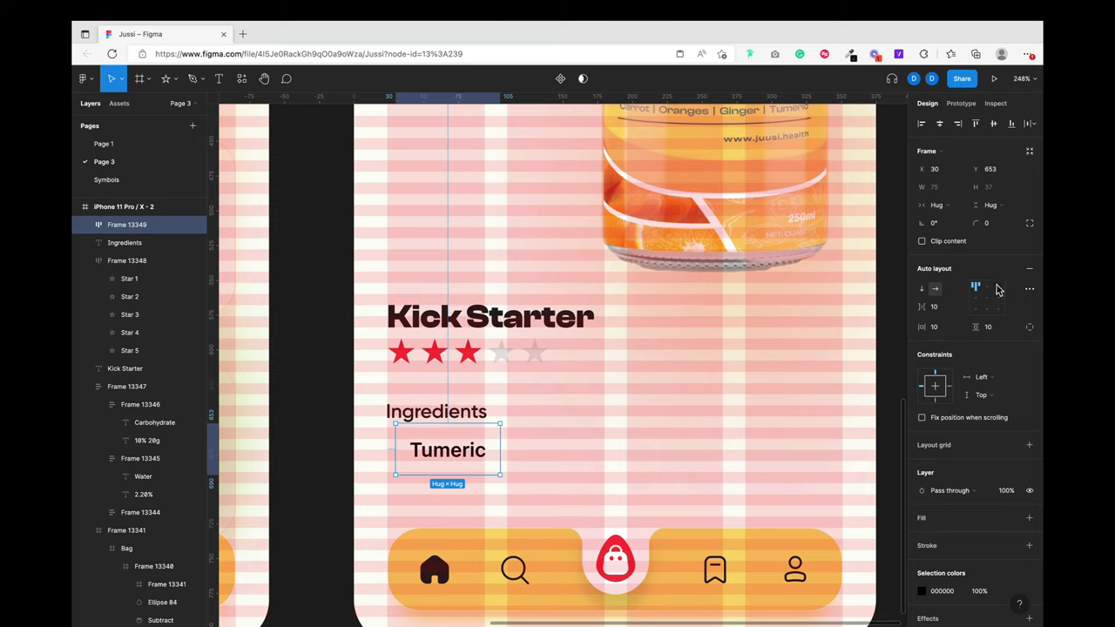
pyautogui.press('super')
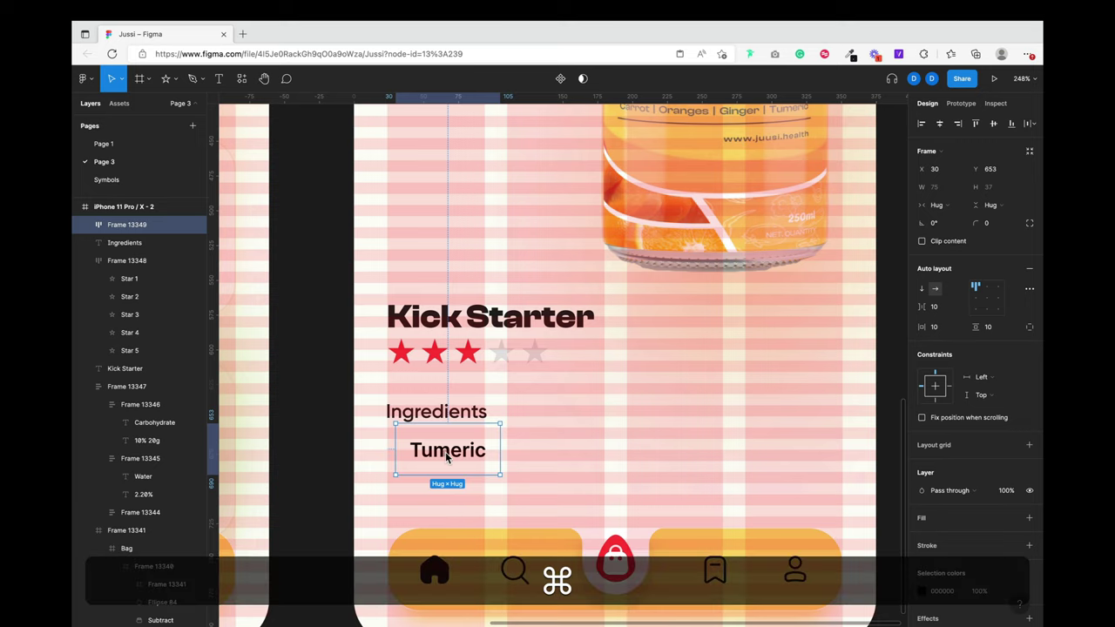
pyautogui.click(933, 327)
pyautogui.write('4')
pyautogui.press('Return')
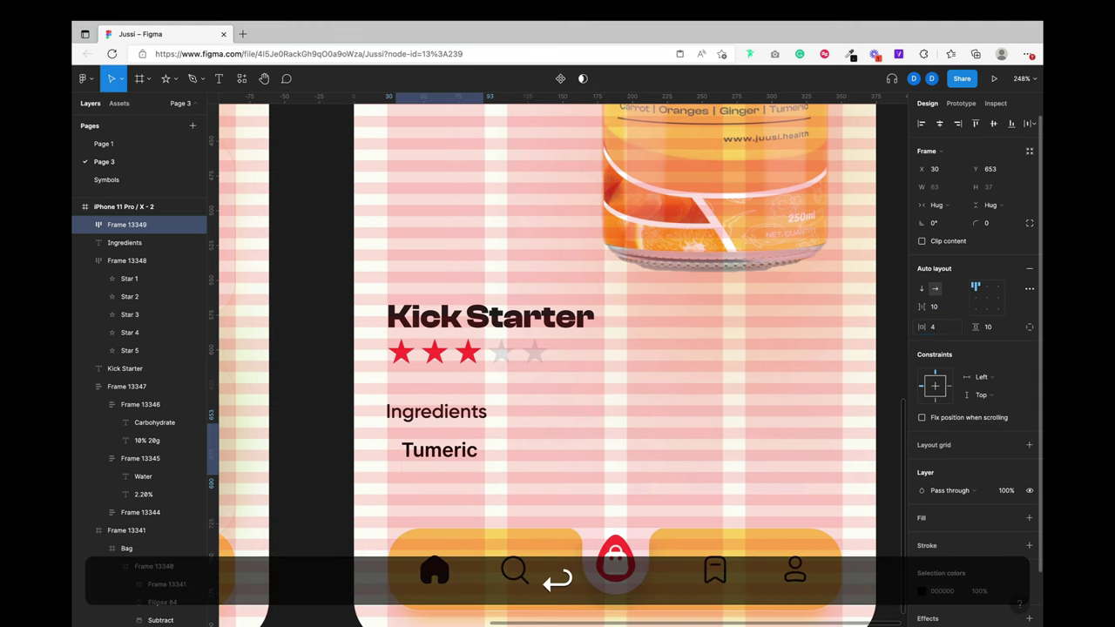
pyautogui.click(1000, 330)
pyautogui.write('4')
pyautogui.press('Return')
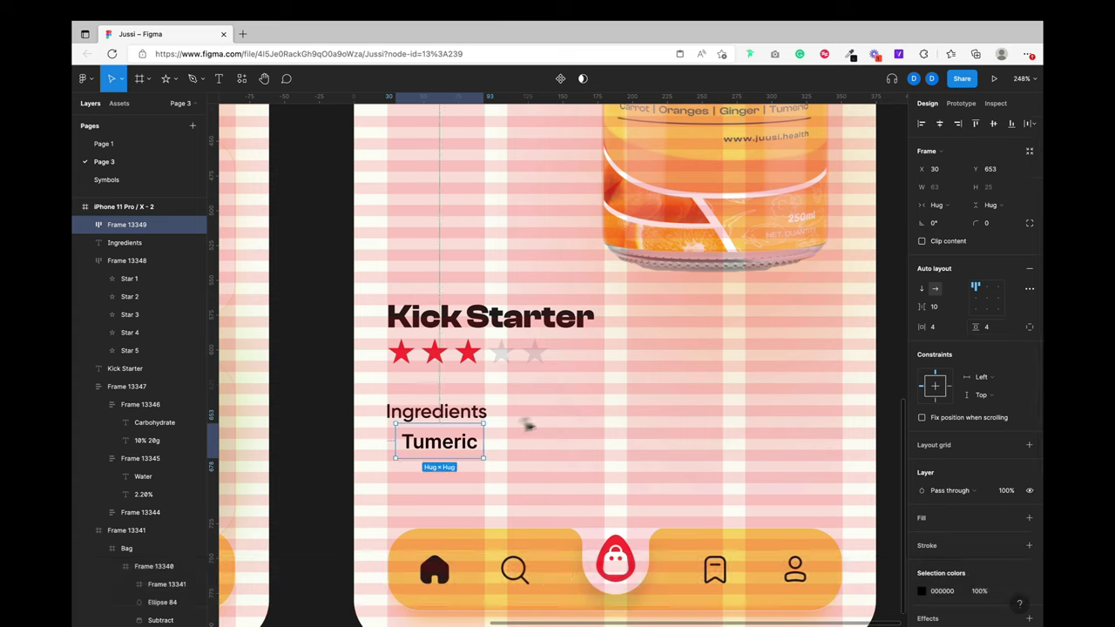
pyautogui.moveTo(463, 446); pyautogui.dragTo(455, 450)
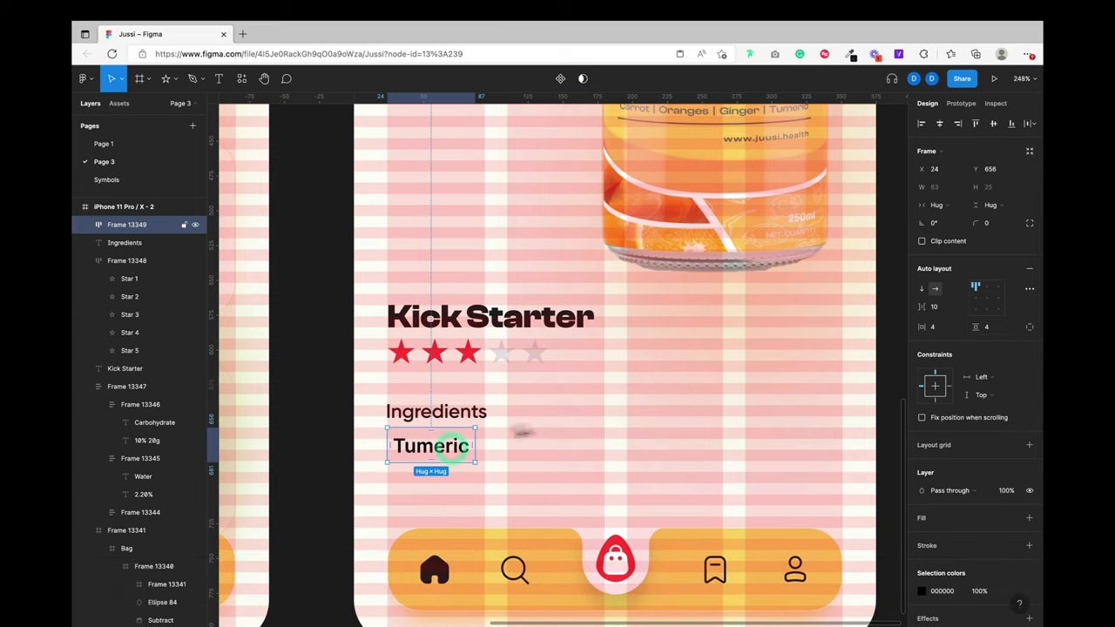
# Step: Give the Tumeric tag a corner radius of 2 and add a fill sampled from its black text
pyautogui.moveTo(978, 223); pyautogui.dragTo(938, 362)
pyautogui.moveTo(941, 463); pyautogui.dragTo(940, 537)
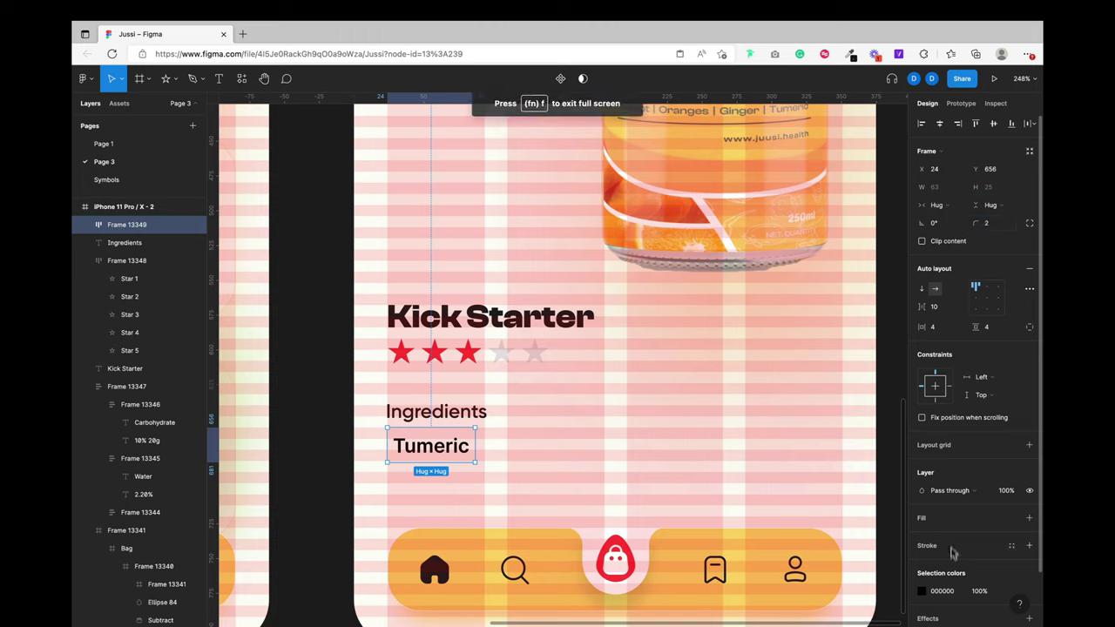
pyautogui.click(953, 516)
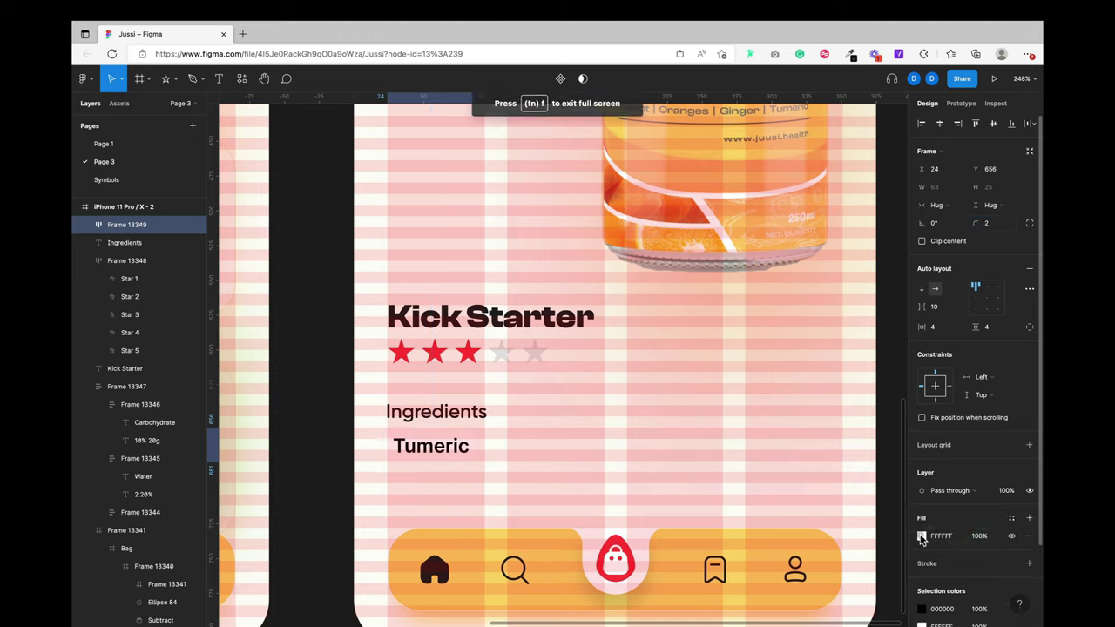
pyautogui.click(921, 535)
pyautogui.click(789, 502)
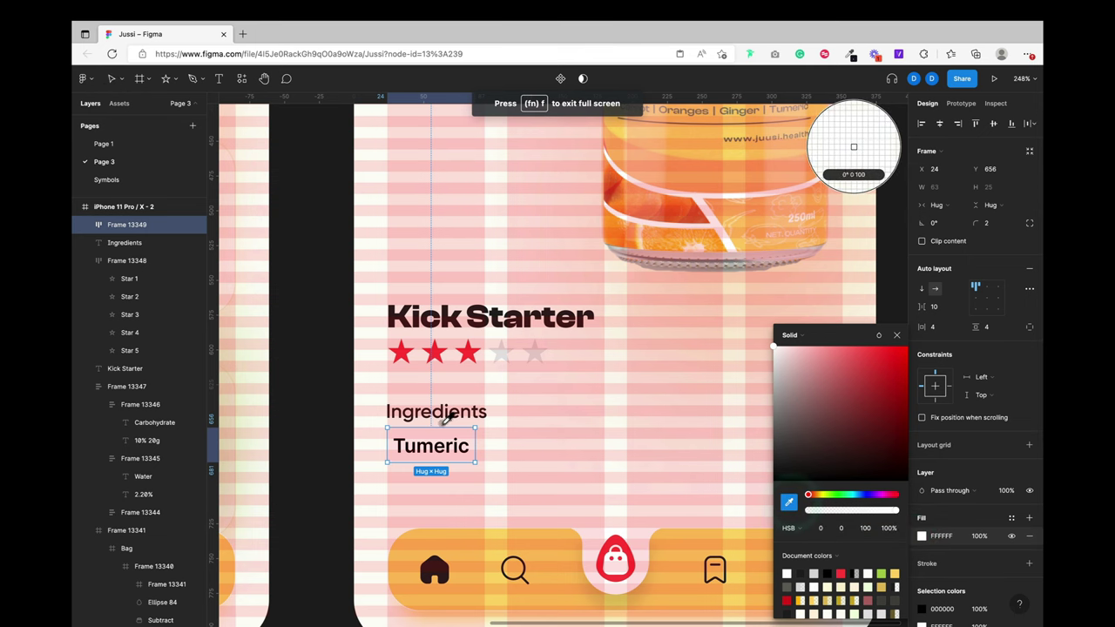
pyautogui.scroll(5, 444, 421)
pyautogui.click(435, 496)
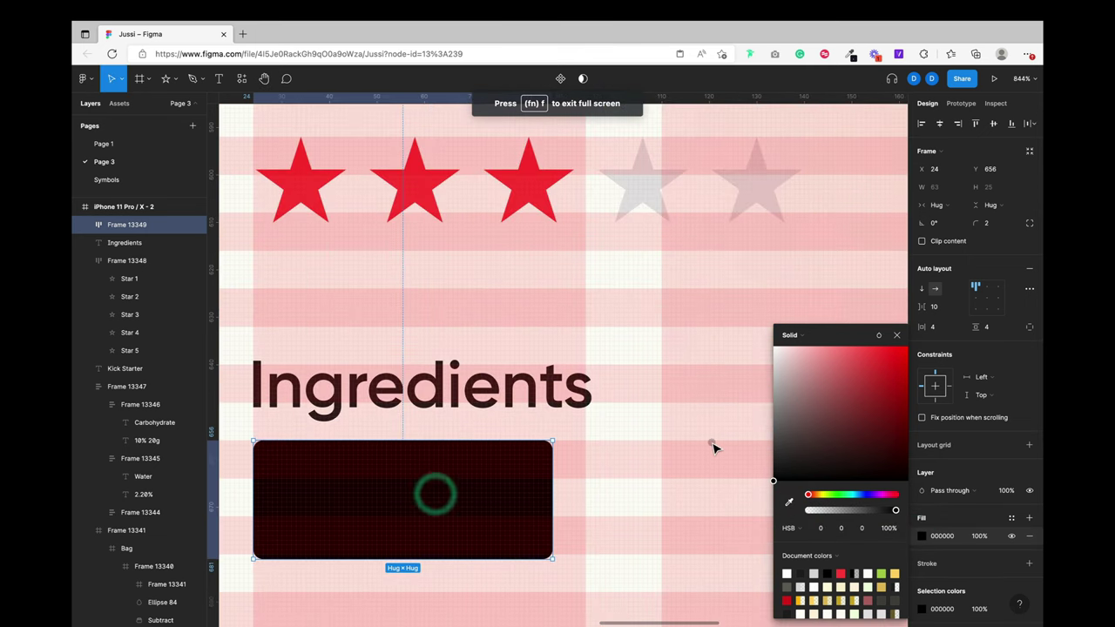
# Step: Adjust the Tumeric tag's fill to a pale violet grey with HSB 256, 2, 95
pyautogui.click(862, 529)
pyautogui.write('99')
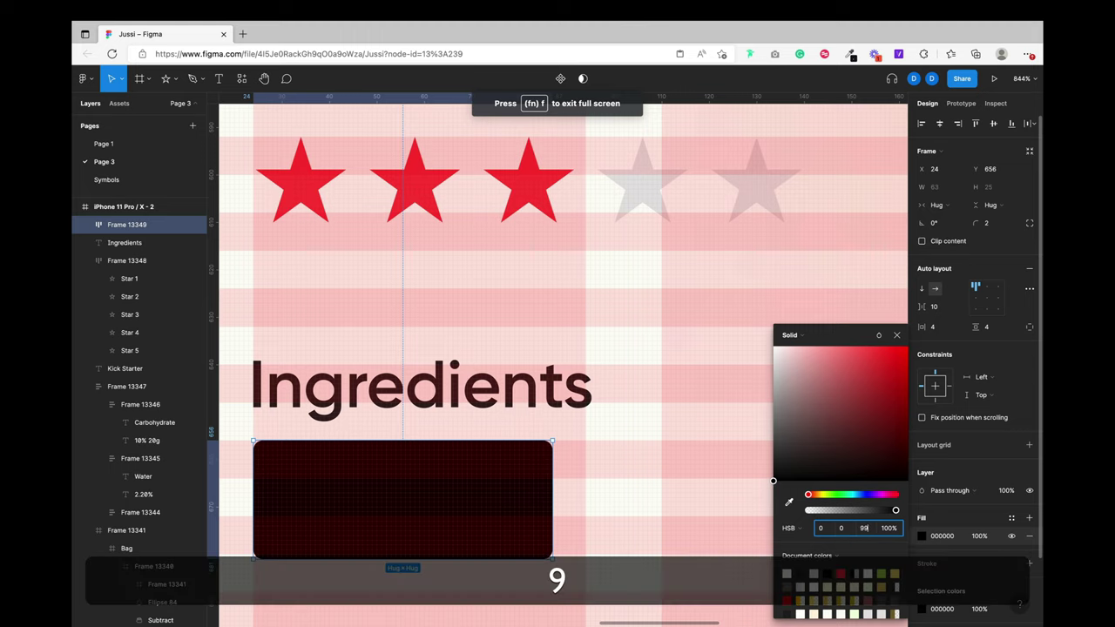
pyautogui.press('BackSpace')
pyautogui.write('8')
pyautogui.press('Return')
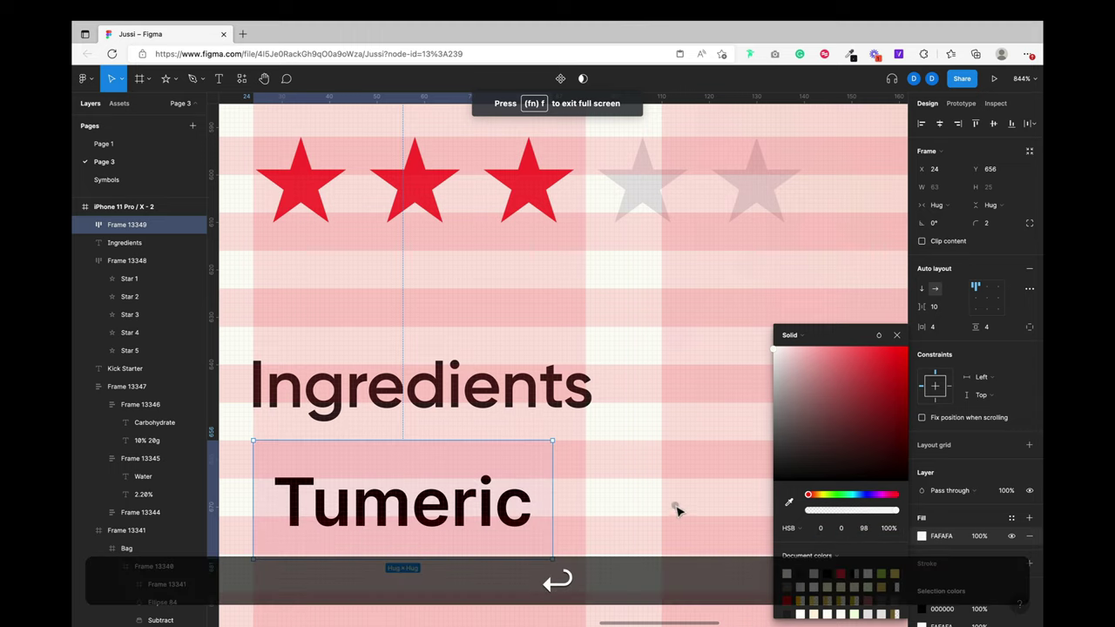
pyautogui.write('95')
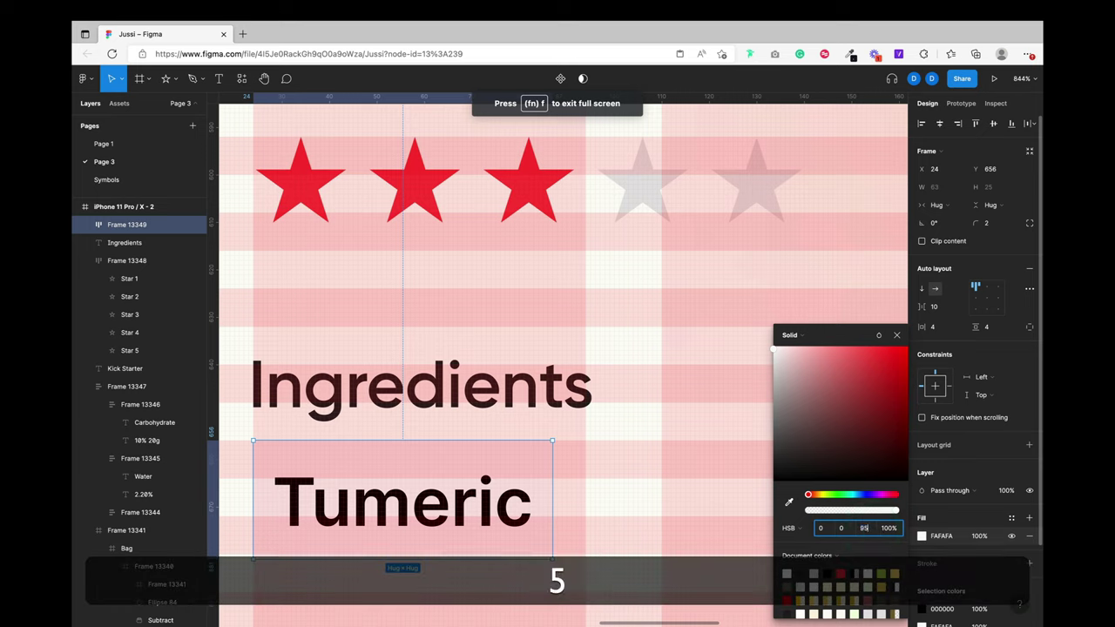
pyautogui.press('Return')
pyautogui.moveTo(809, 494); pyautogui.dragTo(871, 498)
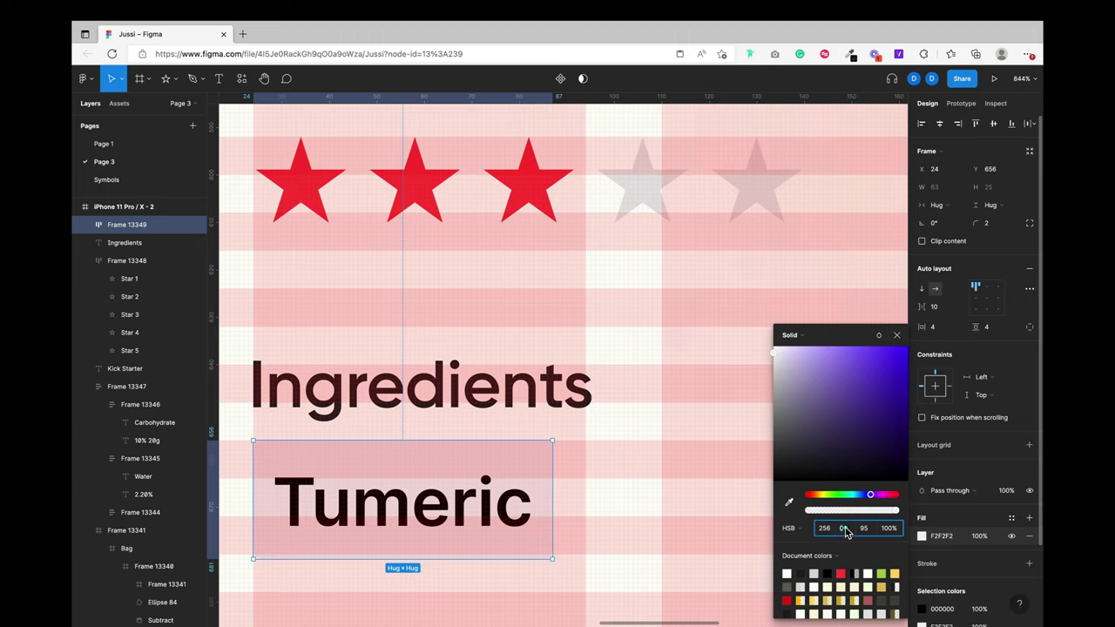
pyautogui.write('2')
pyautogui.press('Return')
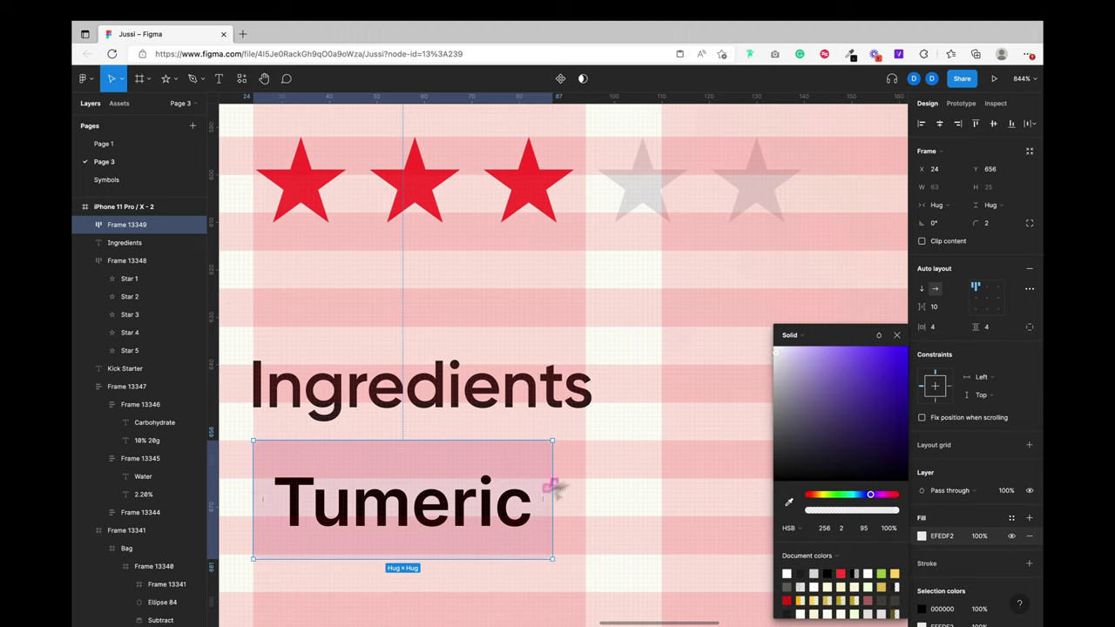
# Step: Hide the layout grids and move the Tumeric tag down to Y 661
pyautogui.click(642, 463)
pyautogui.click(642, 463)
pyautogui.hotkey('shift', 'g')
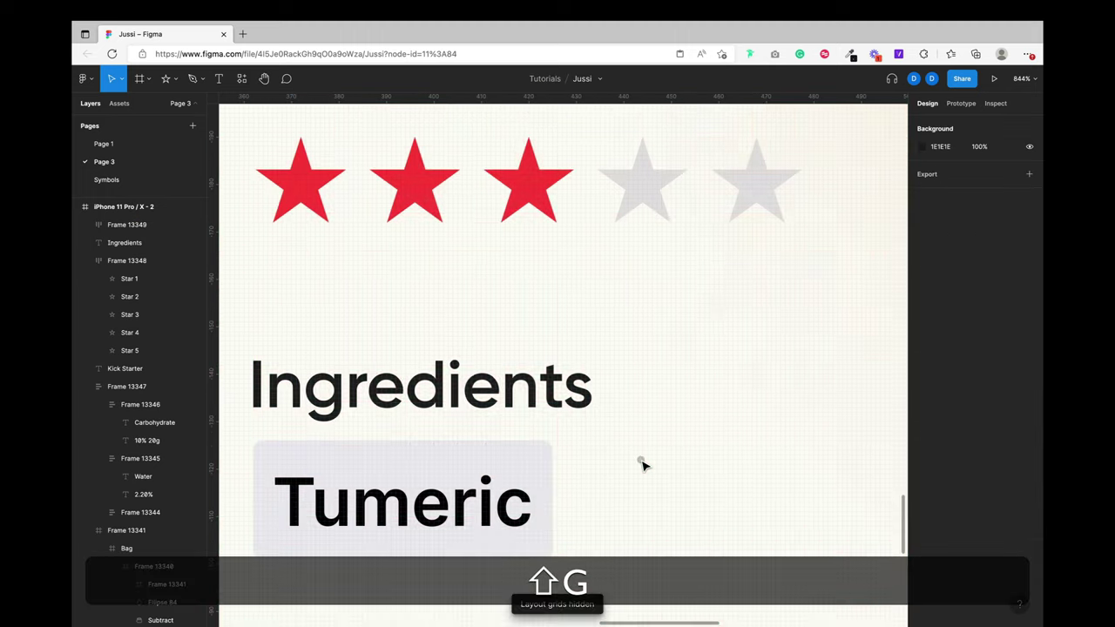
pyautogui.scroll(-5, 642, 462)
pyautogui.scroll(4, 562, 468)
pyautogui.click(473, 481)
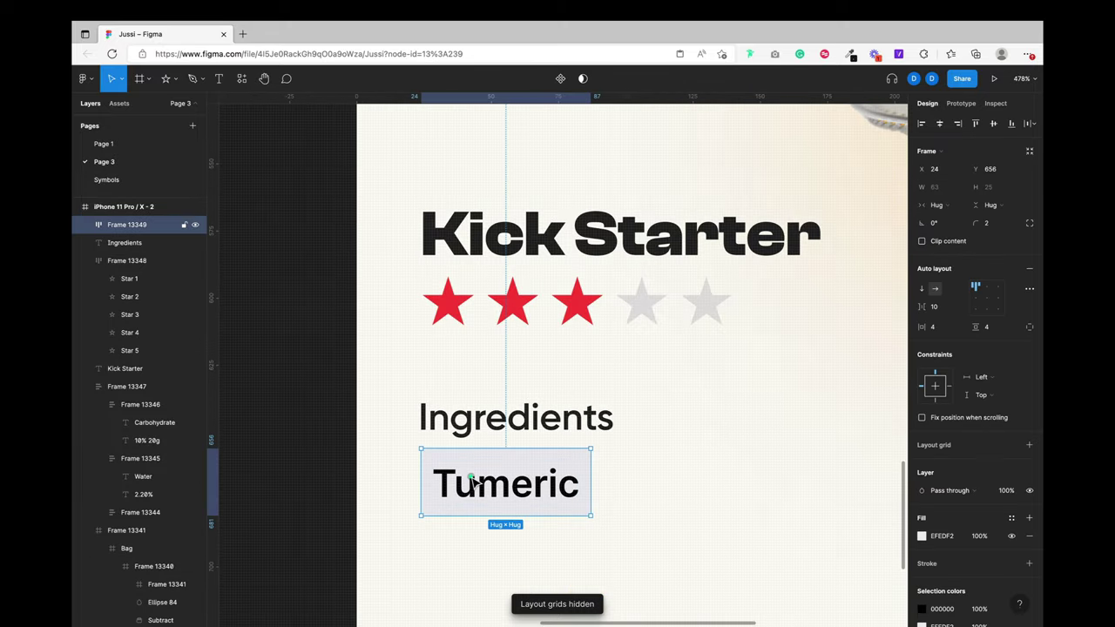
pyautogui.moveTo(473, 480); pyautogui.dragTo(470, 495)
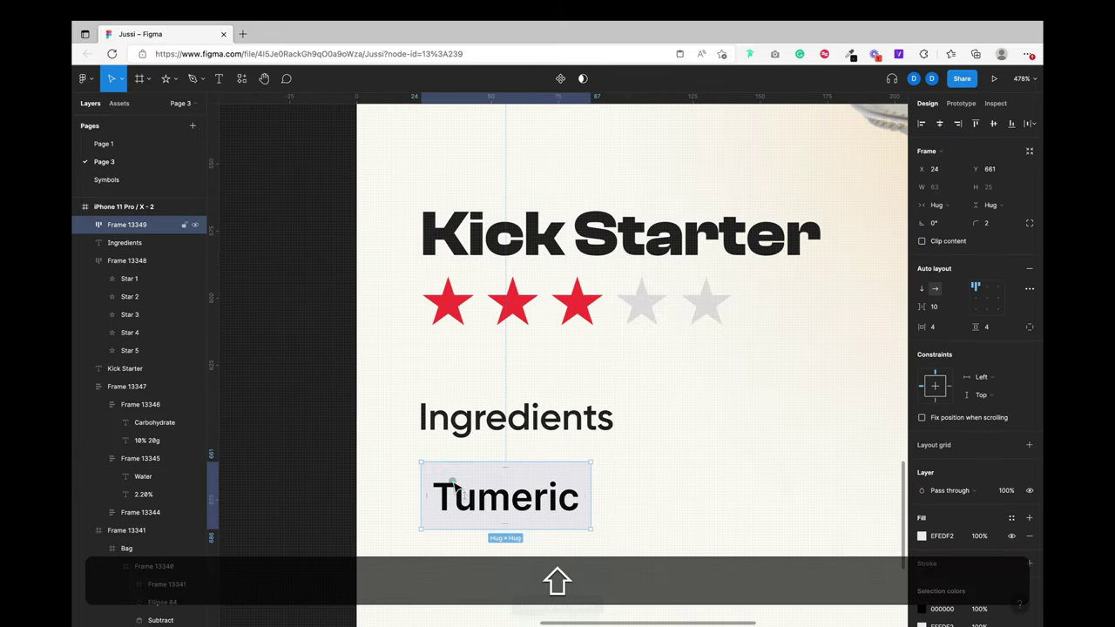
# Step: Try corner radii of 12 and 4 on the Tumeric tag, and settle on 8
pyautogui.click(1002, 228)
pyautogui.write('12')
pyautogui.press('Return')
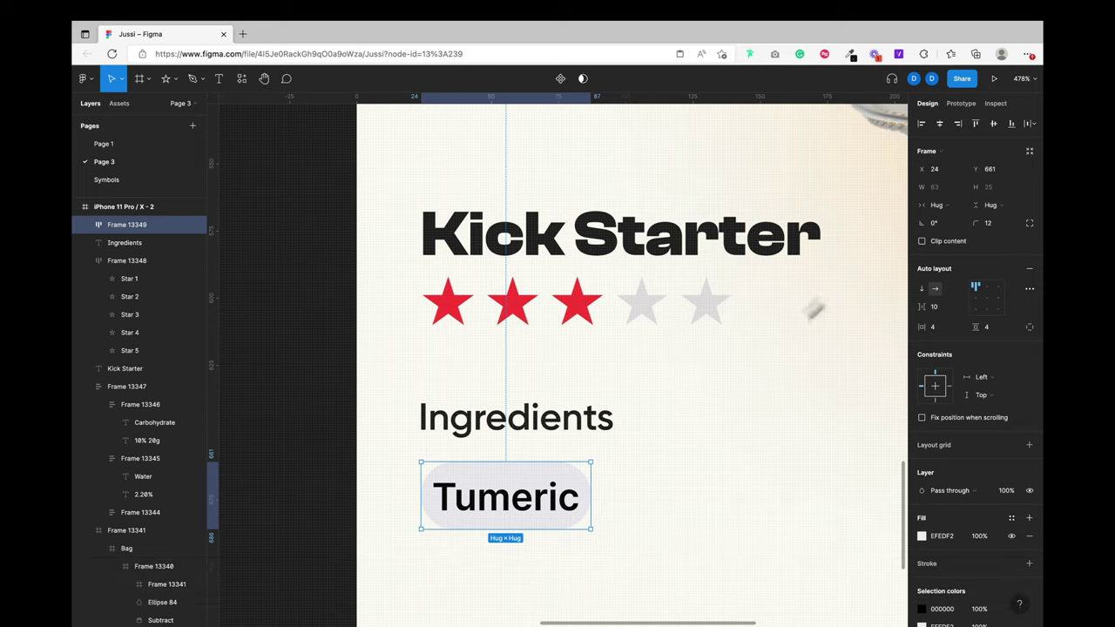
pyautogui.write('4')
pyautogui.press('Return')
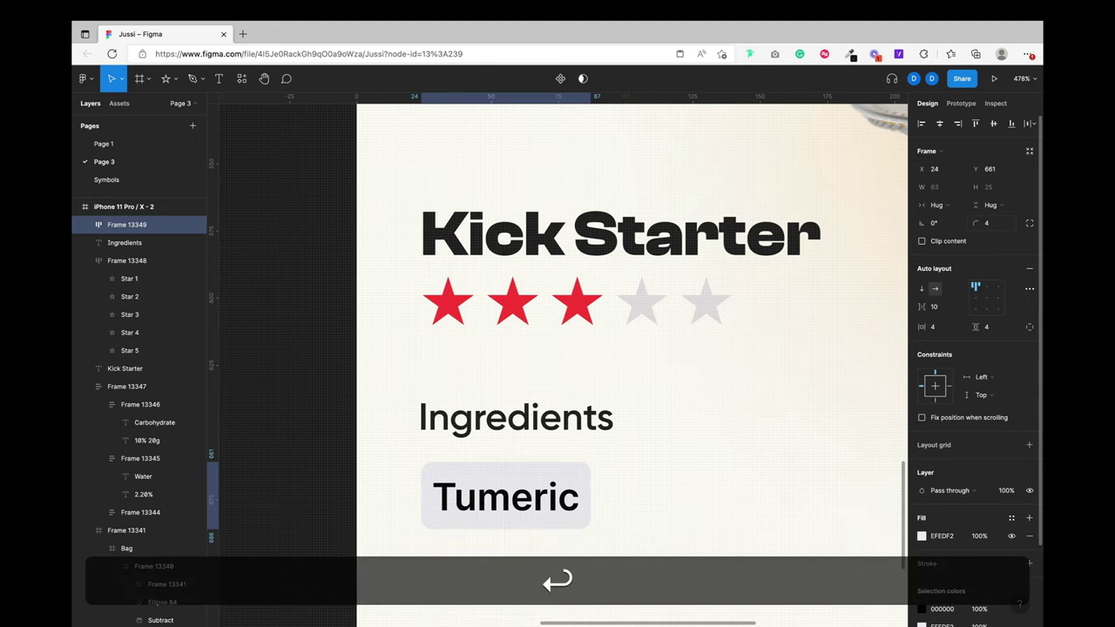
pyautogui.write('8')
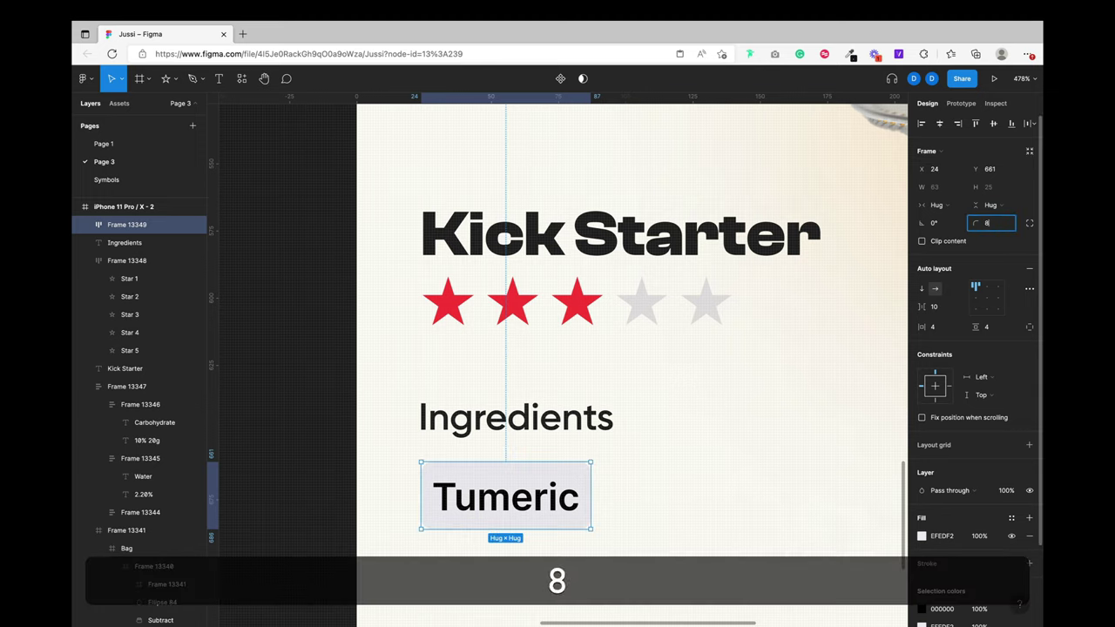
pyautogui.press('Return')
# Step: Duplicate the Tumeric tag three times to its right to form an evenly spaced row of four
pyautogui.moveTo(517, 512); pyautogui.dragTo(697, 496)
pyautogui.press('alt+shift+super+d')
pyautogui.press('super+d')
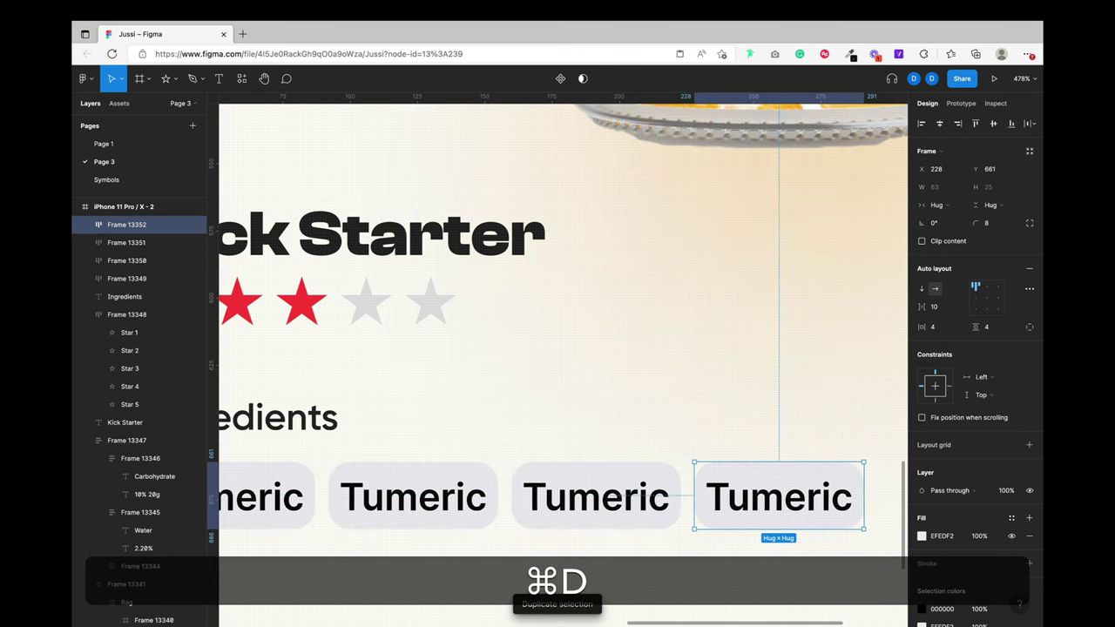
# Step: Replace the text of the second tag with Carrot and of the third tag with Orange
pyautogui.keyDown('super'); pyautogui.doubleClick(455, 497); pyautogui.keyUp('super')
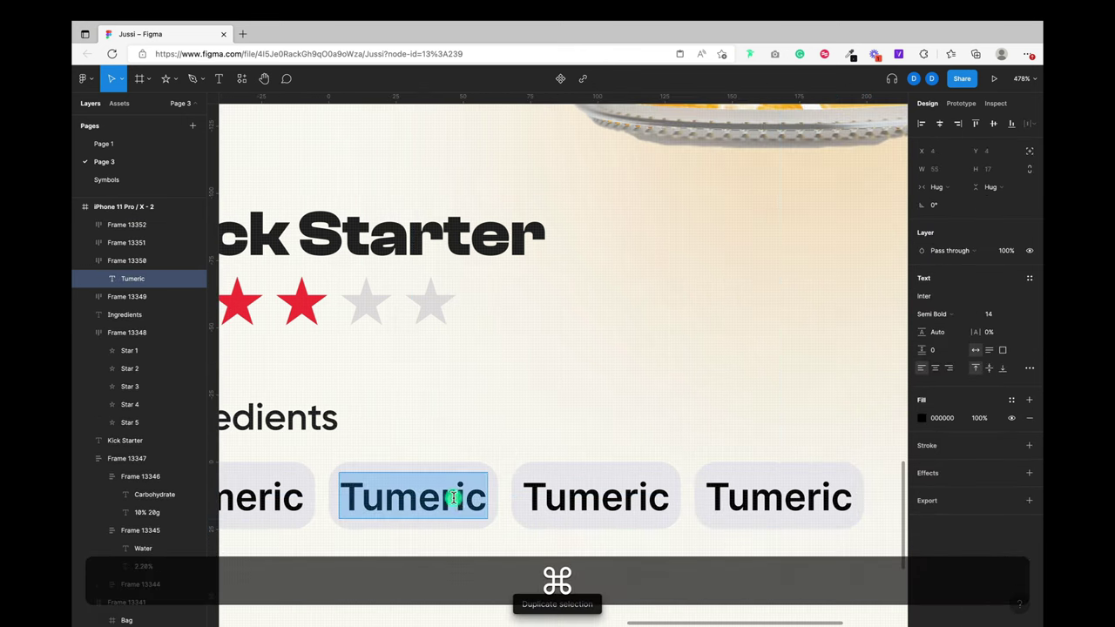
pyautogui.write('Carrot')
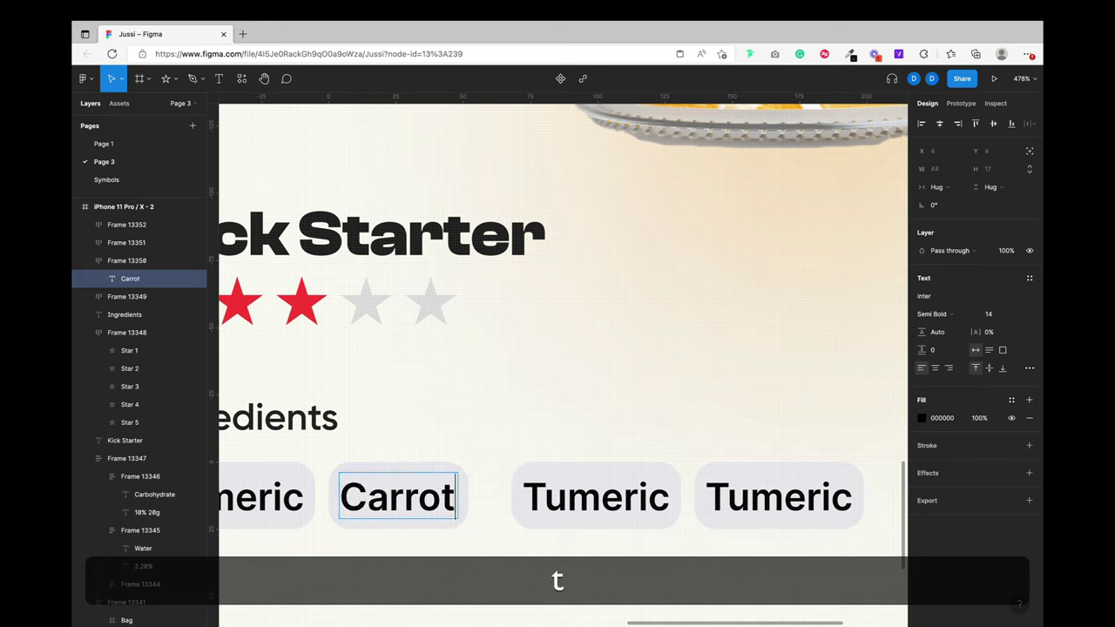
pyautogui.keyDown('super'); pyautogui.doubleClick(566, 506); pyautogui.keyUp('super')
pyautogui.press('super+a')
pyautogui.press('shift+super+a')
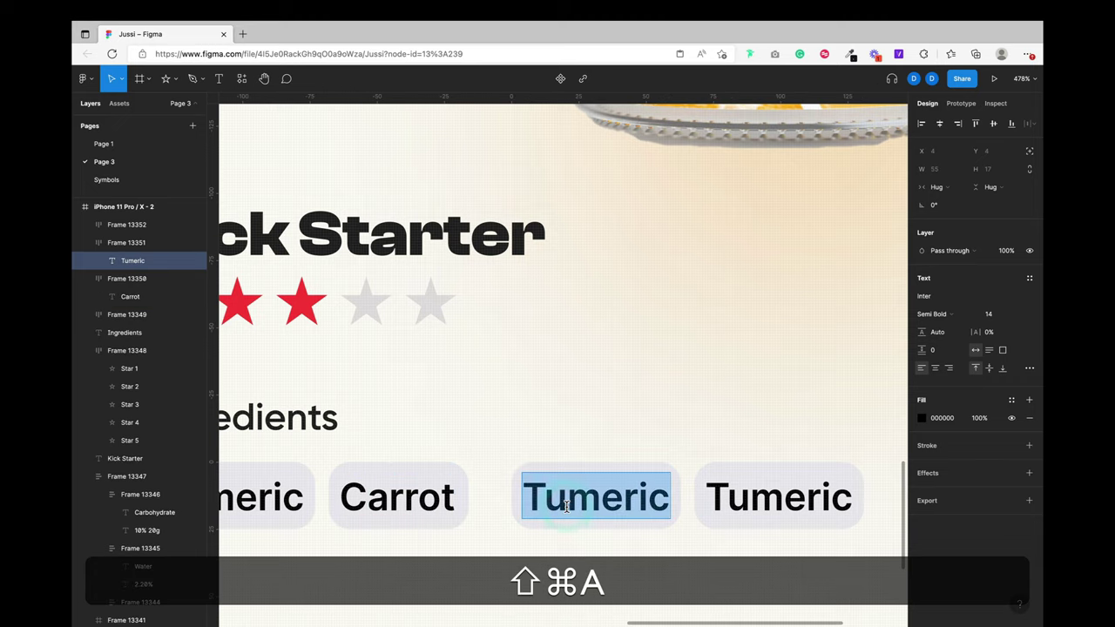
pyautogui.write('Orange')
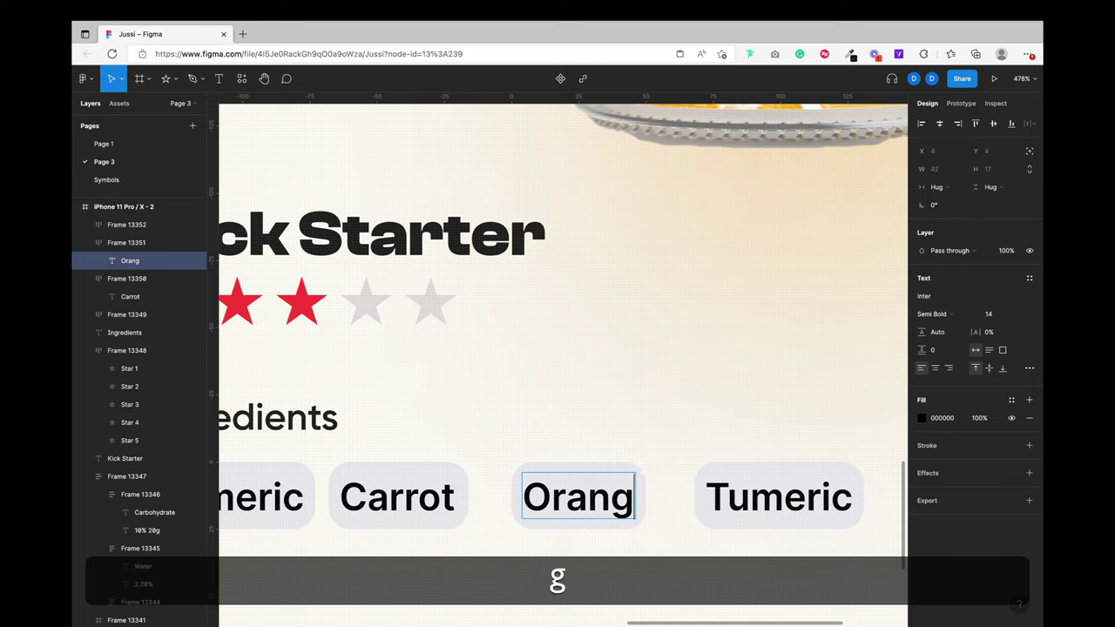
# Step: Replace the text of the fourth ingredient tag with Ginger
pyautogui.keyDown('super'); pyautogui.doubleClick(741, 496); pyautogui.keyUp('super')
pyautogui.press('super+a')
pyautogui.press('shift+super+a')
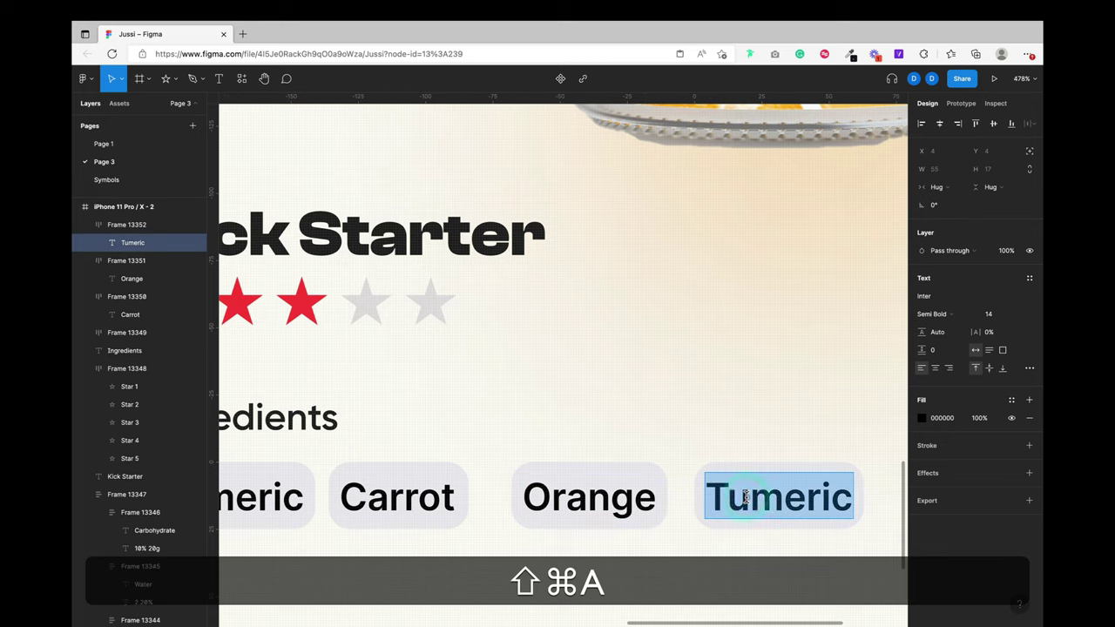
pyautogui.write('Ginger')
pyautogui.press('Escape')
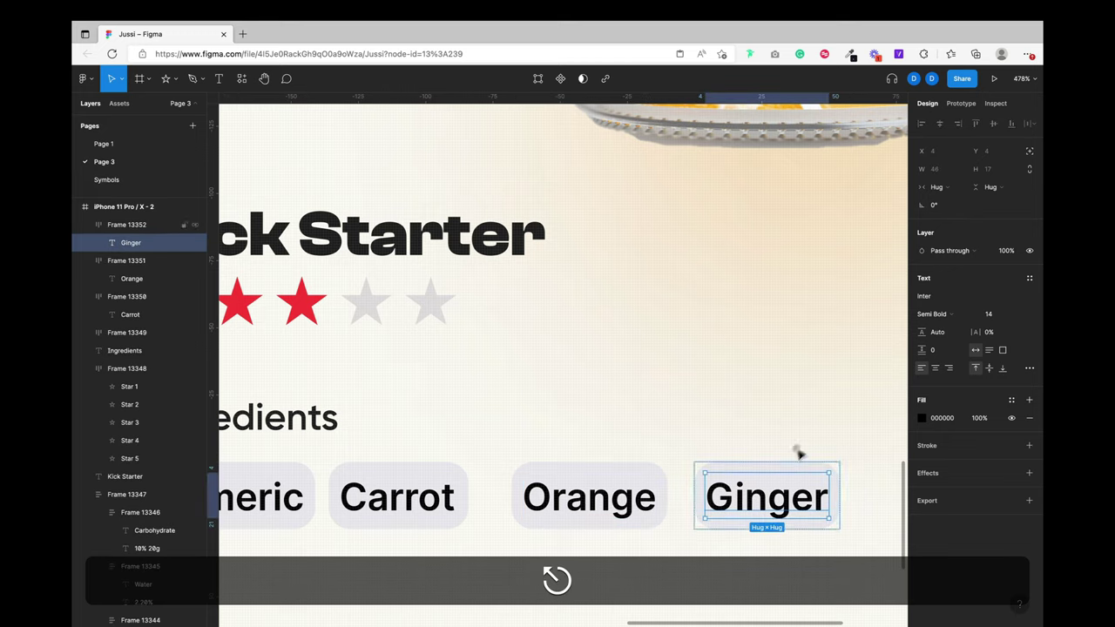
pyautogui.click(803, 446)
pyautogui.hotkey('shift', '1')
pyautogui.scroll(5, 801, 443)
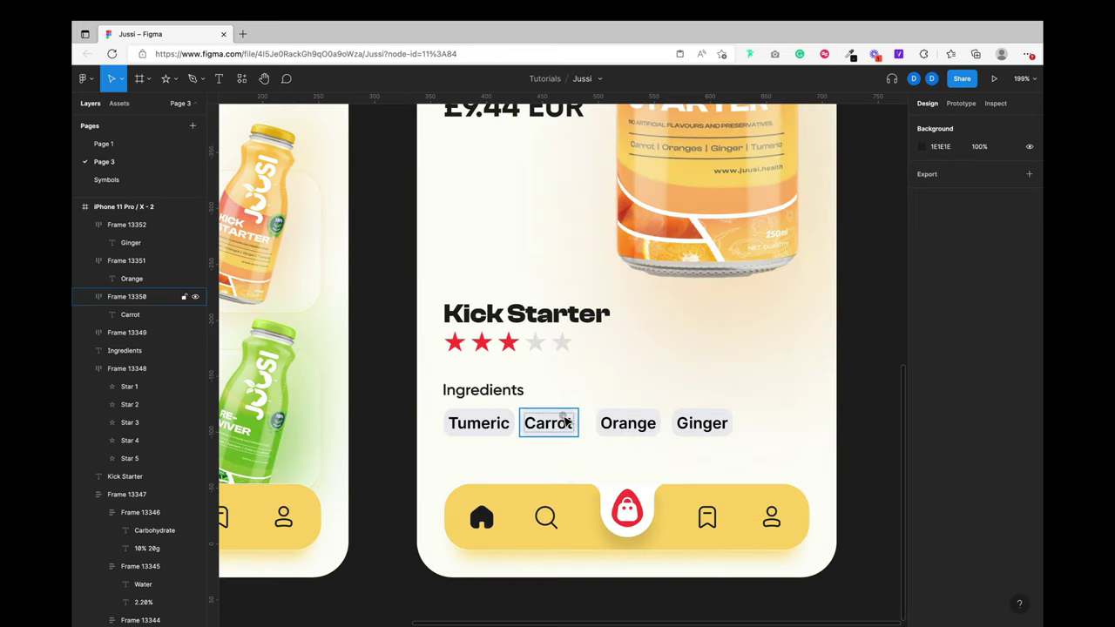
# Step: Combine the Tumeric, Carrot, Orange and Ginger tags into one horizontal auto layout row
pyautogui.keyDown('shift'); pyautogui.click(485, 431); pyautogui.keyUp('shift')
pyautogui.keyDown('shift'); pyautogui.click(547, 424); pyautogui.keyUp('shift')
pyautogui.keyDown('shift'); pyautogui.click(627, 424); pyautogui.keyUp('shift')
pyautogui.keyDown('shift'); pyautogui.click(707, 426); pyautogui.keyUp('shift')
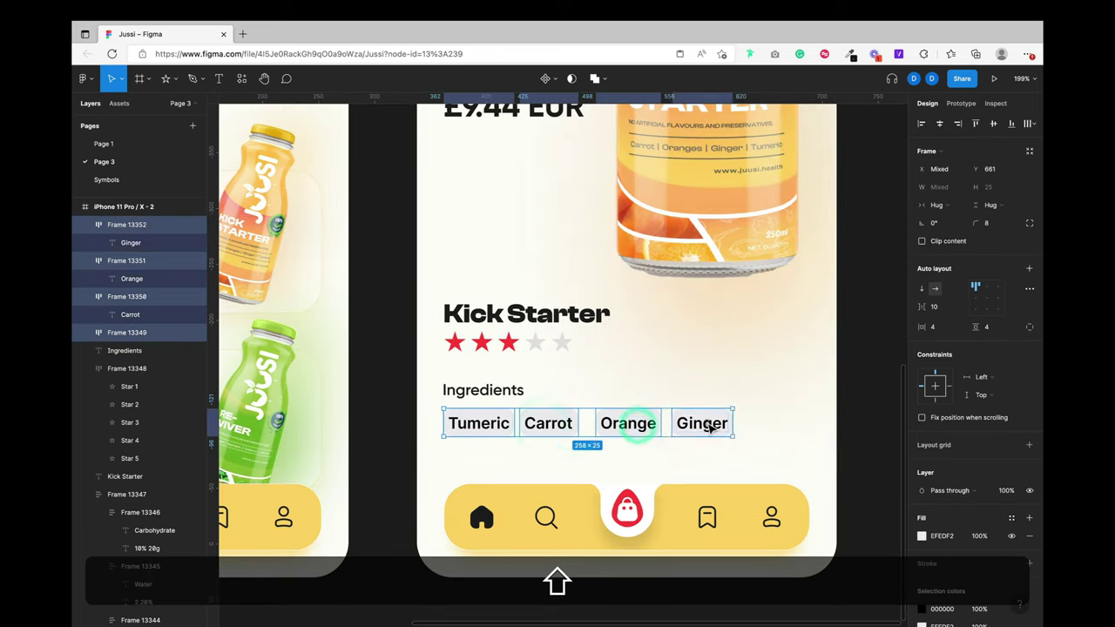
pyautogui.hotkey('shift', 'a')
# Step: Try a spacing of 12 between the ingredient tags, and settle on 4
pyautogui.click(934, 307)
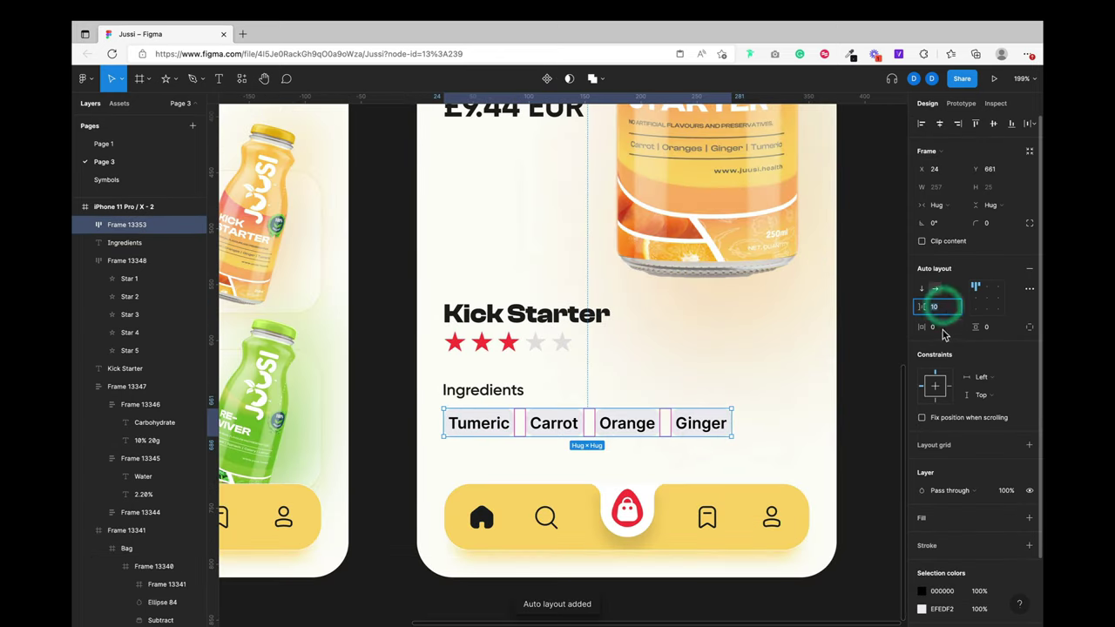
pyautogui.write('12')
pyautogui.press('Return')
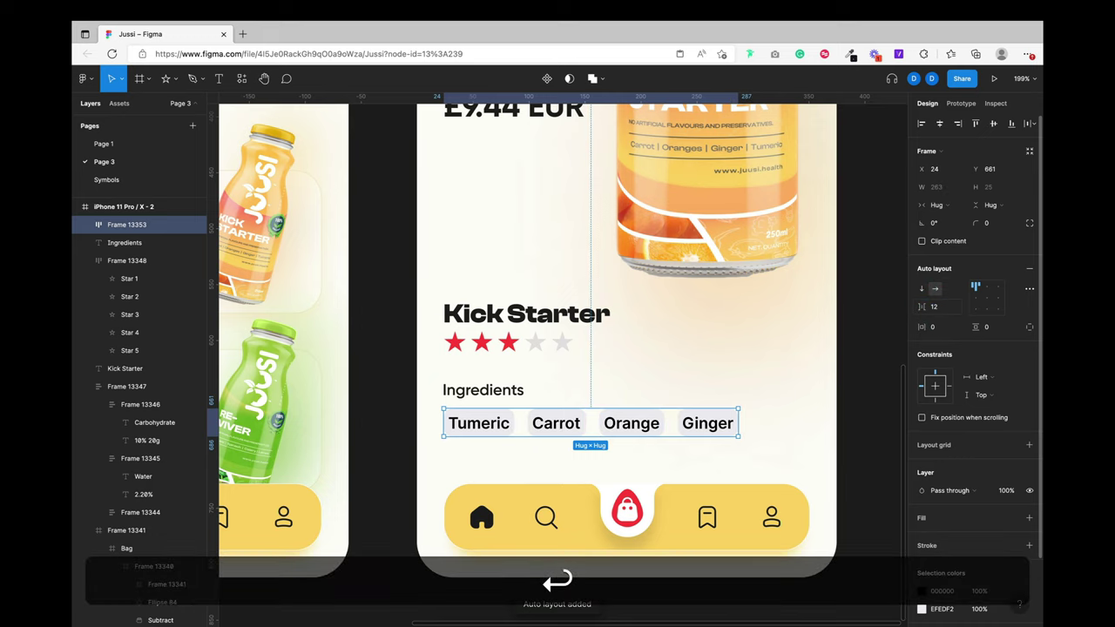
pyautogui.click(936, 307)
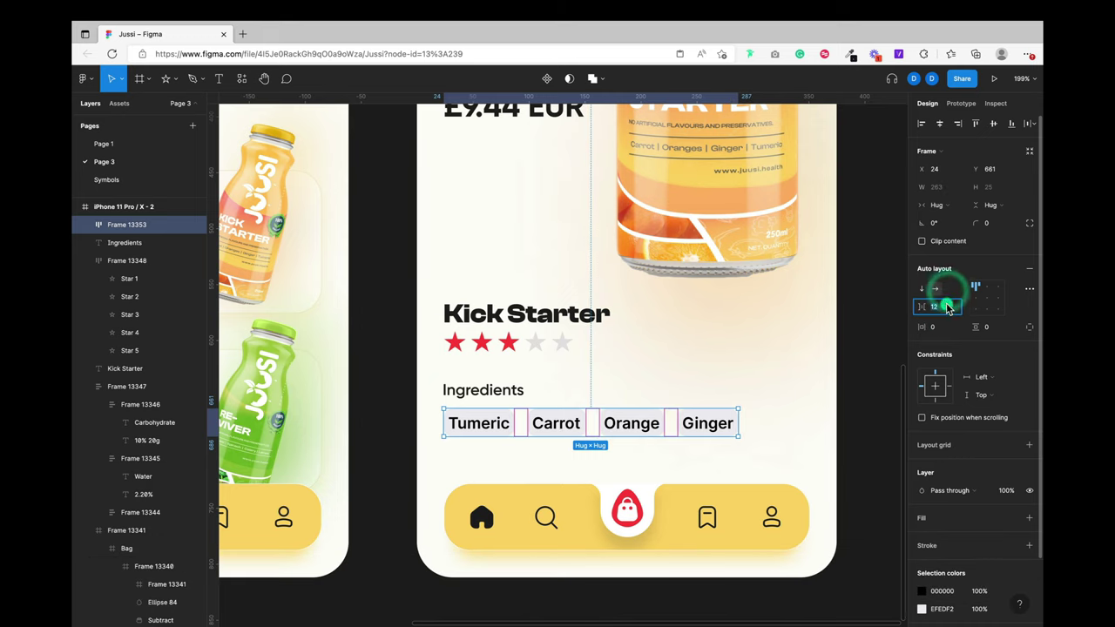
pyautogui.write('4')
pyautogui.press('Return')
pyautogui.click(746, 413)
pyautogui.hscroll(2, 749, 416)
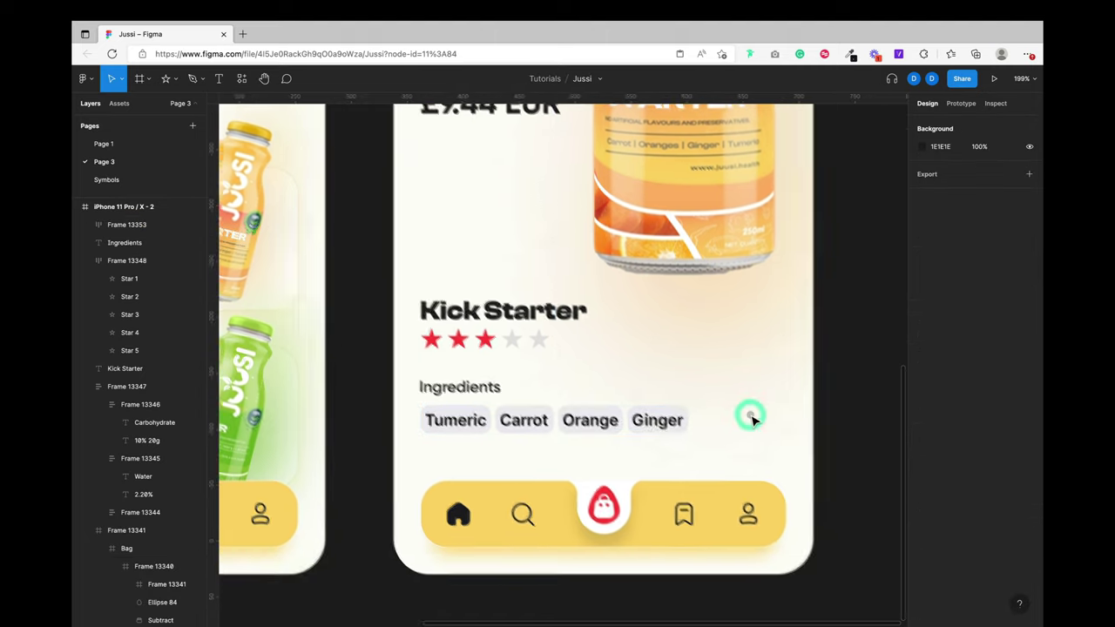
# Step: Stack the Ingredients heading and the tag row in a vertical auto layout aligned to the left
pyautogui.click(479, 373)
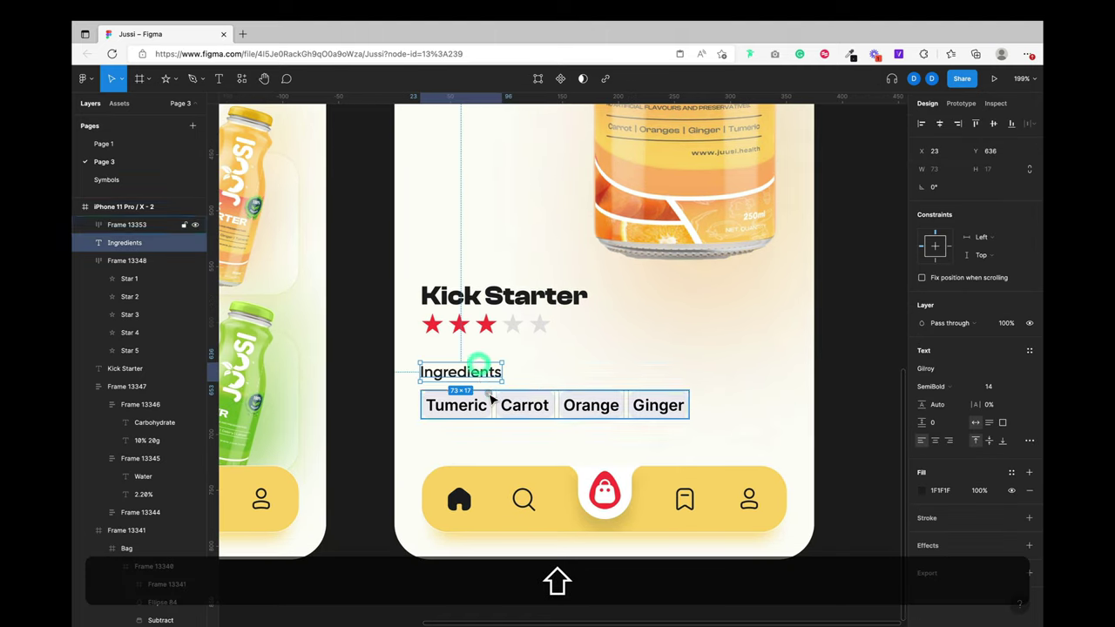
pyautogui.keyDown('shift'); pyautogui.click(491, 398); pyautogui.keyUp('shift')
pyautogui.hotkey('shift', 'a')
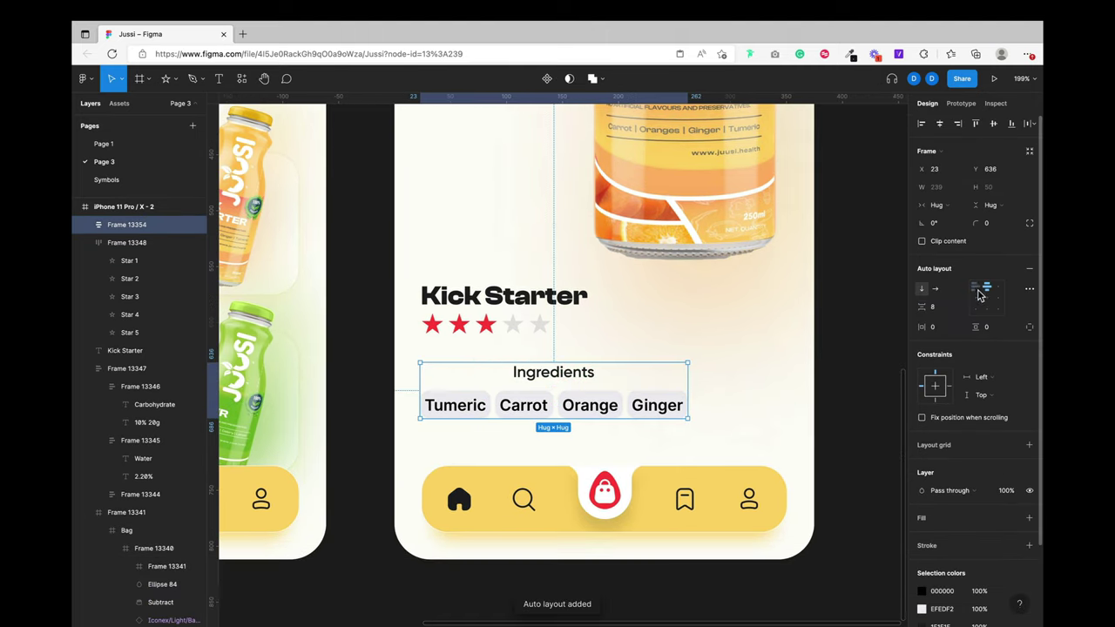
pyautogui.click(974, 286)
pyautogui.click(743, 366)
pyautogui.scroll(-2, 741, 360)
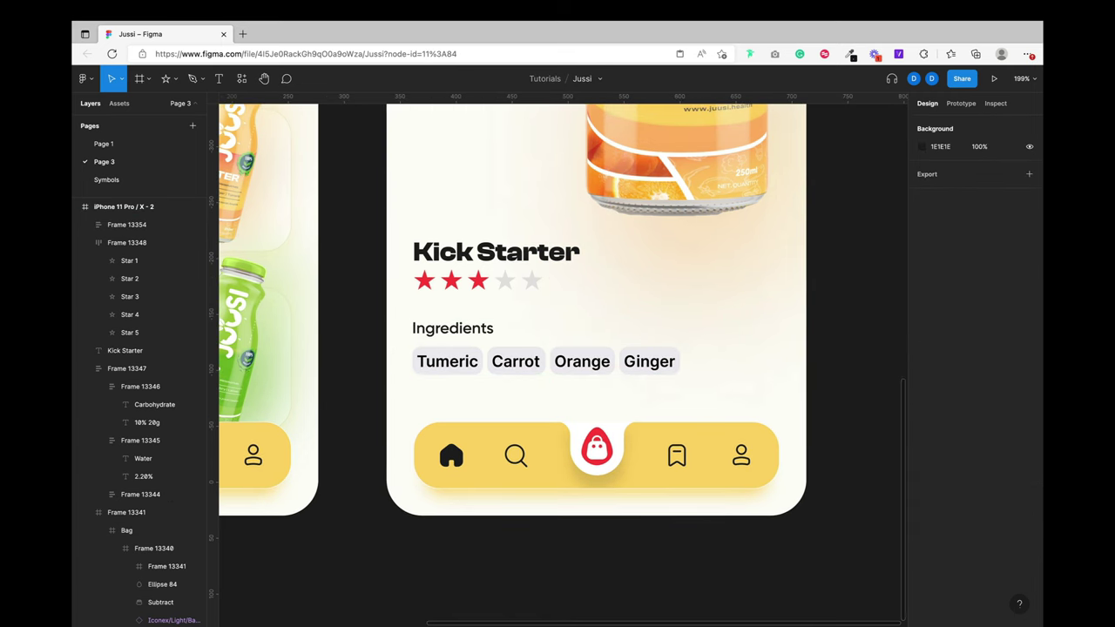
# Step: Group the Kick Starter title and star rating in an auto layout, and combine it with the Ingredients block in a vertical auto layout
pyautogui.press('super')
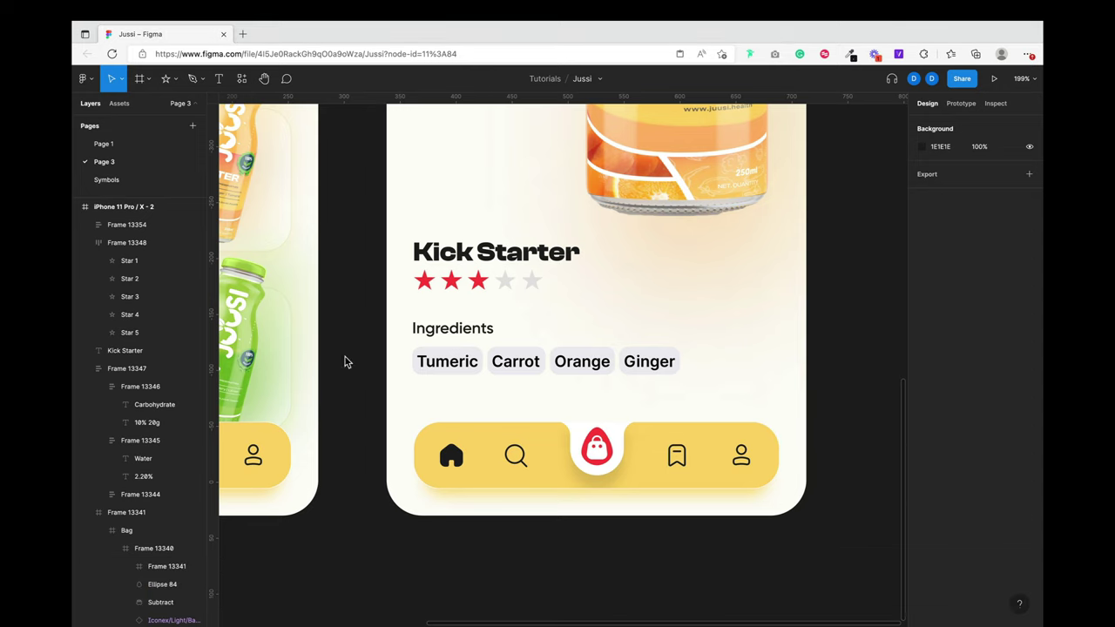
pyautogui.click(450, 327)
pyautogui.press('shift')
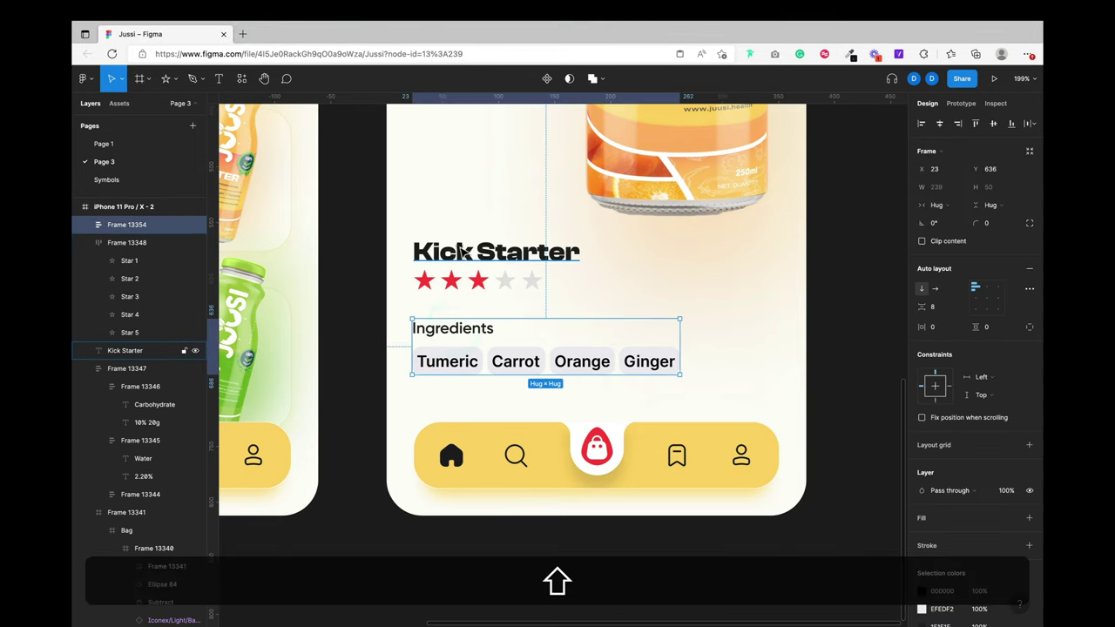
pyautogui.click(464, 252)
pyautogui.keyDown('shift'); pyautogui.click(453, 283); pyautogui.keyUp('shift')
pyautogui.hotkey('shift', 'a')
pyautogui.keyDown('shift'); pyautogui.click(451, 331); pyautogui.keyUp('shift')
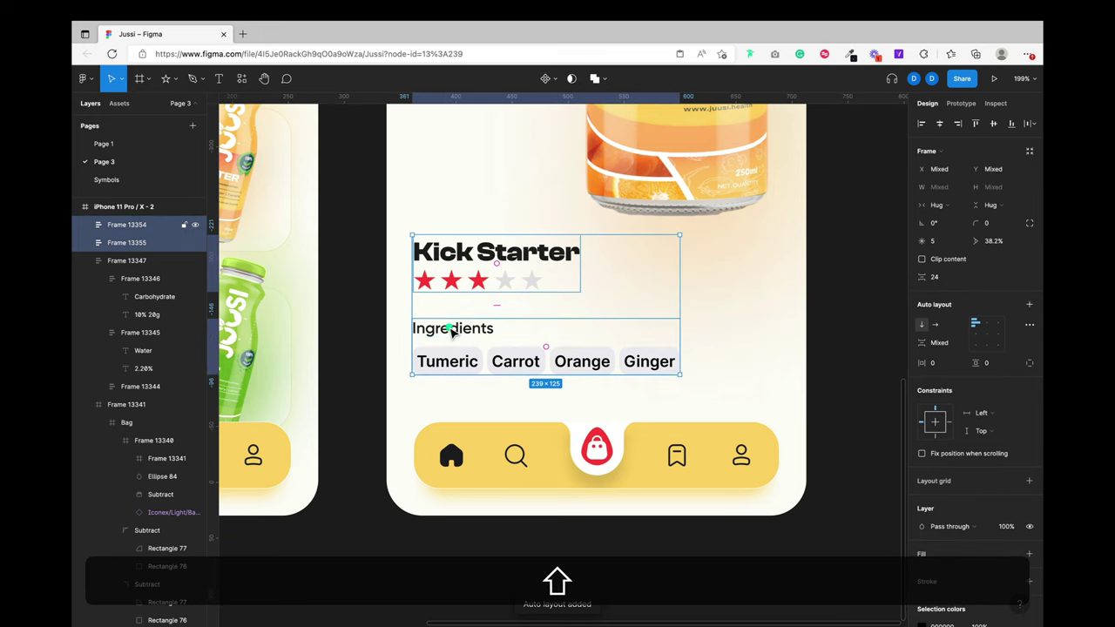
pyautogui.hotkey('shift', 'a')
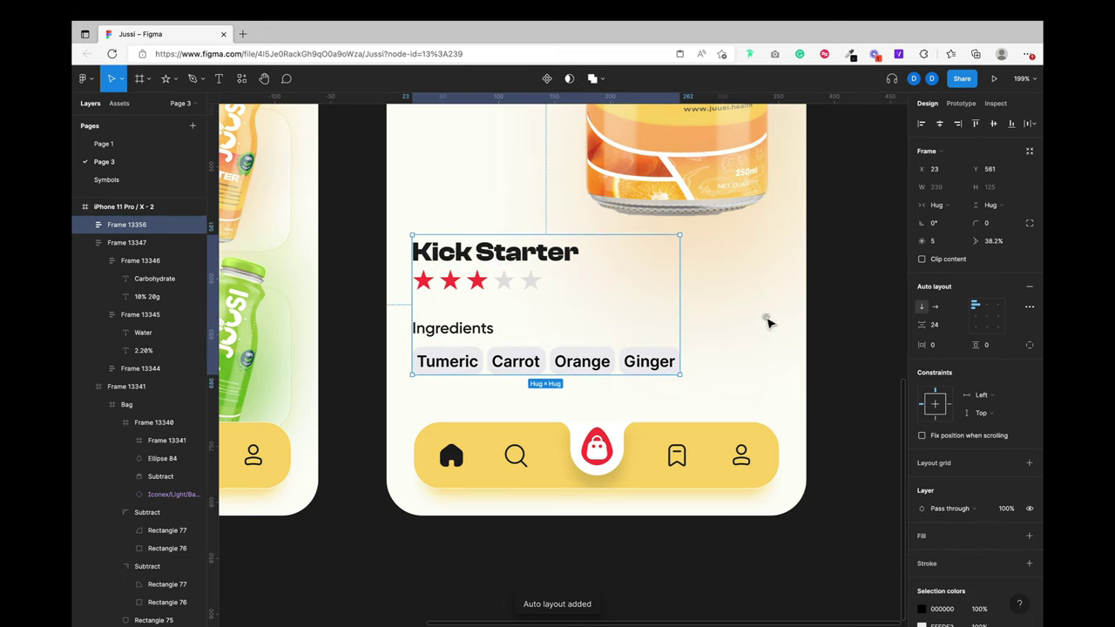
pyautogui.scroll(-1, 784, 331)
pyautogui.click(784, 329)
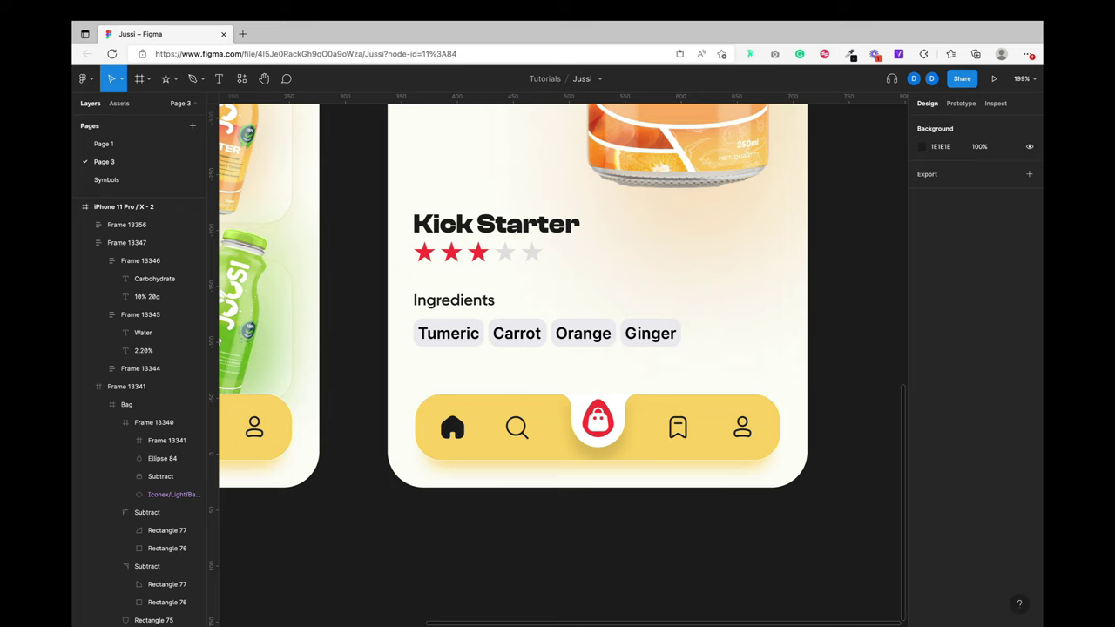
# Step: Duplicate the Ingredients block below itself in the product stack, and send the whole stack behind the navigation bar
pyautogui.press('super+c')
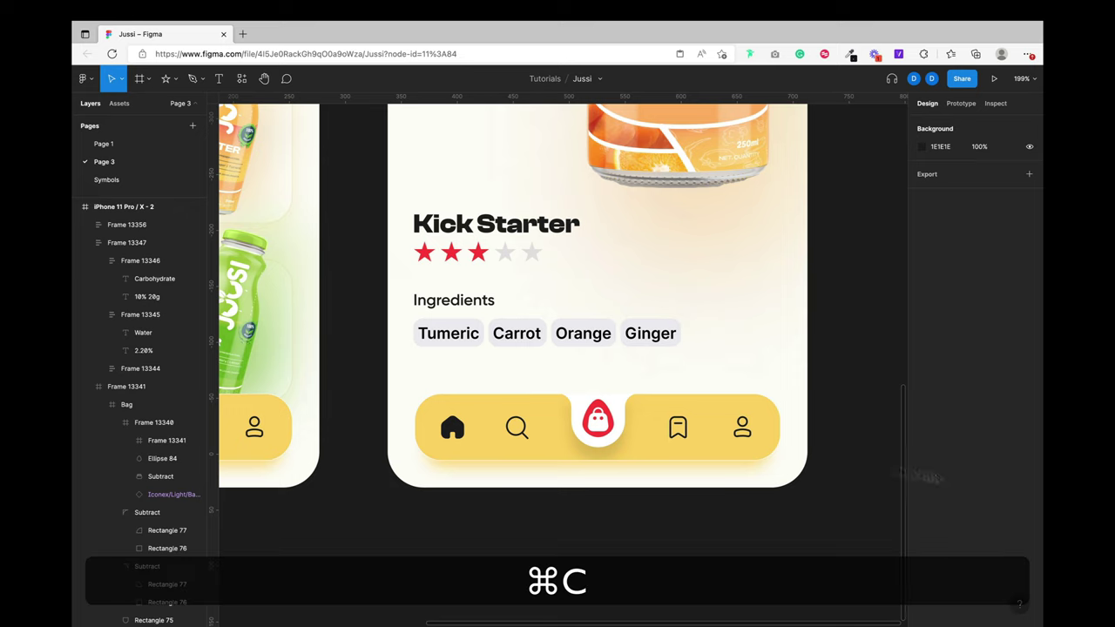
pyautogui.doubleClick(466, 303)
pyautogui.press('super+d')
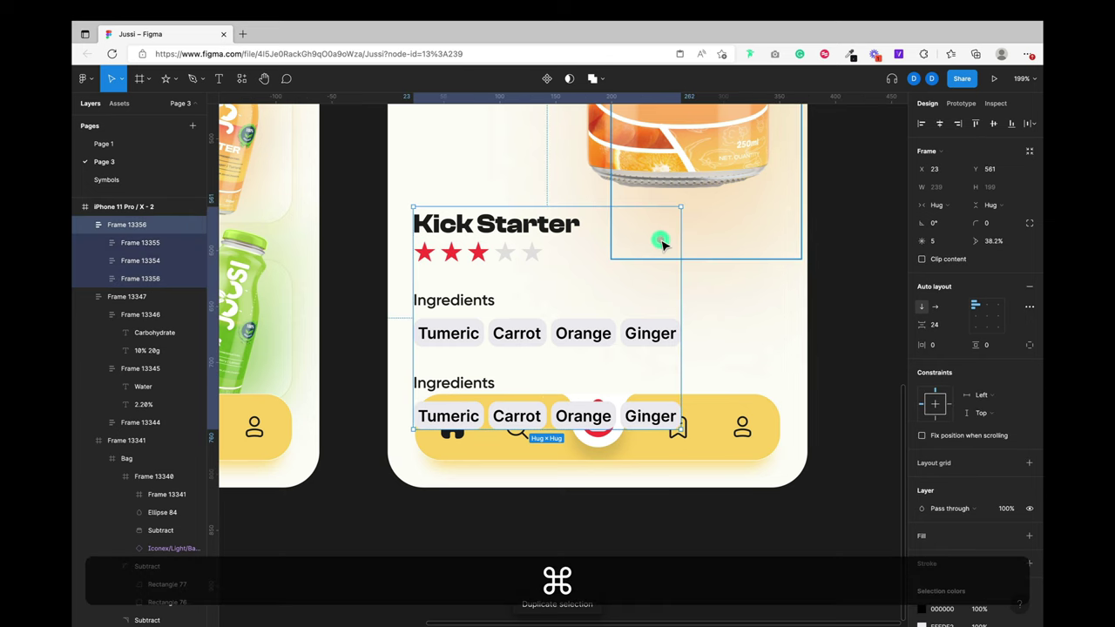
pyautogui.press('super+bracketleft')
pyautogui.press('super+bracketleft')
pyautogui.press('super+bracketright')
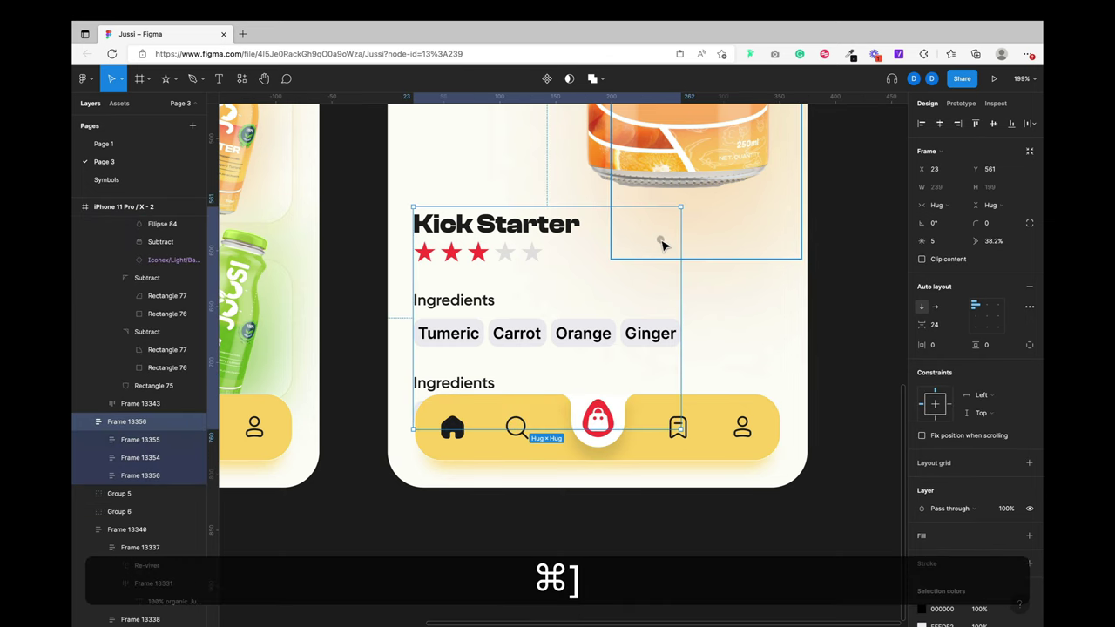
# Step: Change the heading of the duplicated Ingredients block to Description
pyautogui.keyDown('super'); pyautogui.click(462, 384); pyautogui.keyUp('super')
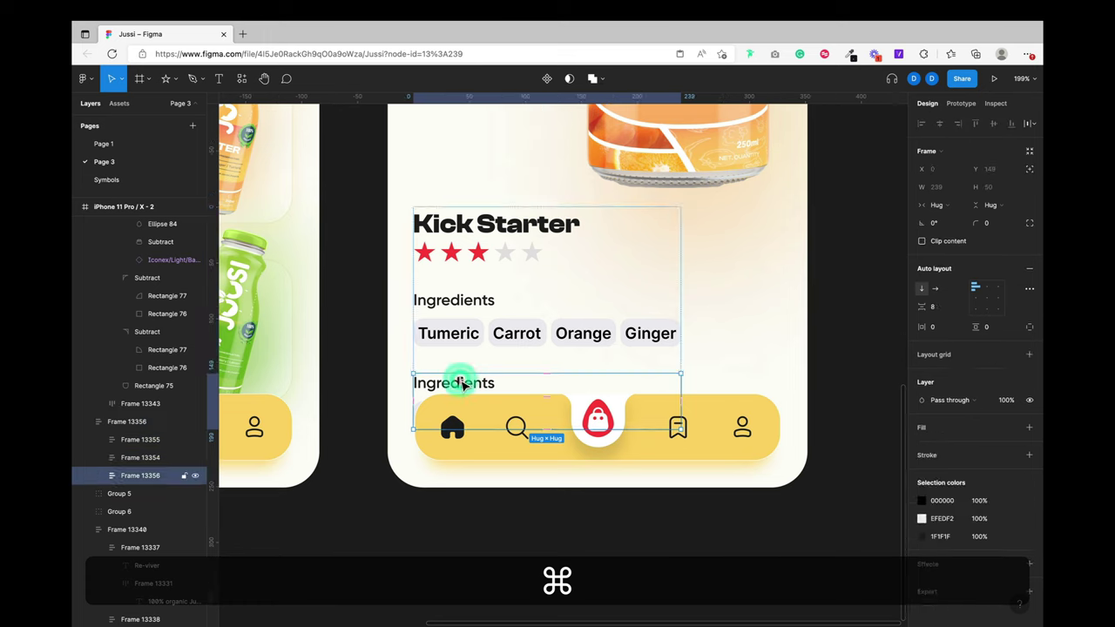
pyautogui.doubleClick(454, 381)
pyautogui.write('Descripit')
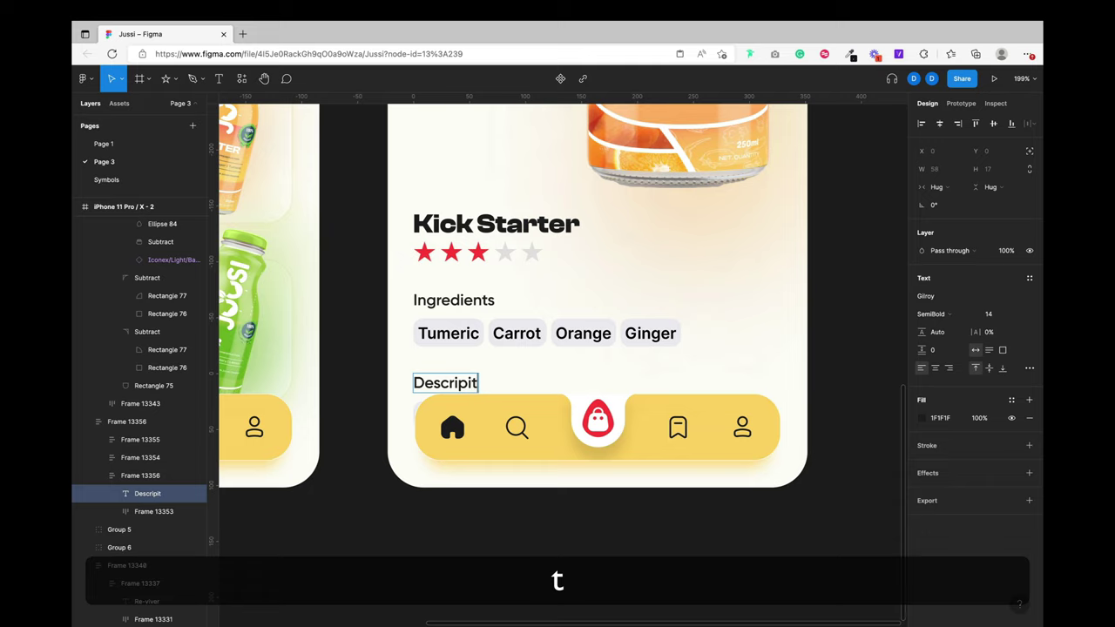
pyautogui.press('BackSpace')
pyautogui.press('BackSpace')
pyautogui.press('Escape')
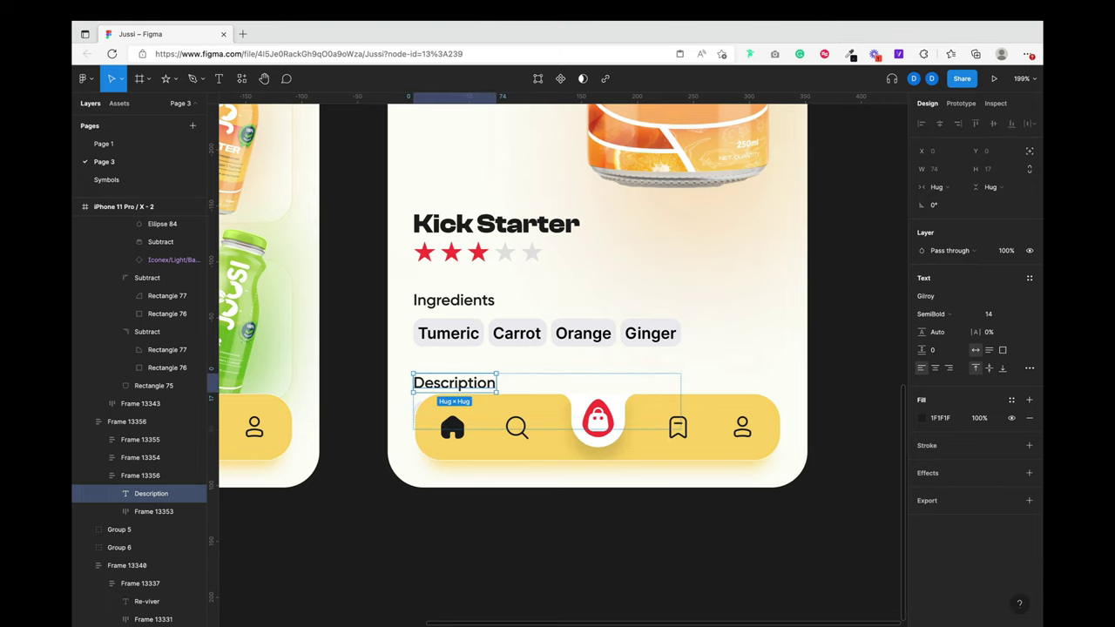
# Step: Move the product stack up until its Description block clears the navigation bar
pyautogui.press('super+c')
pyautogui.click(420, 402)
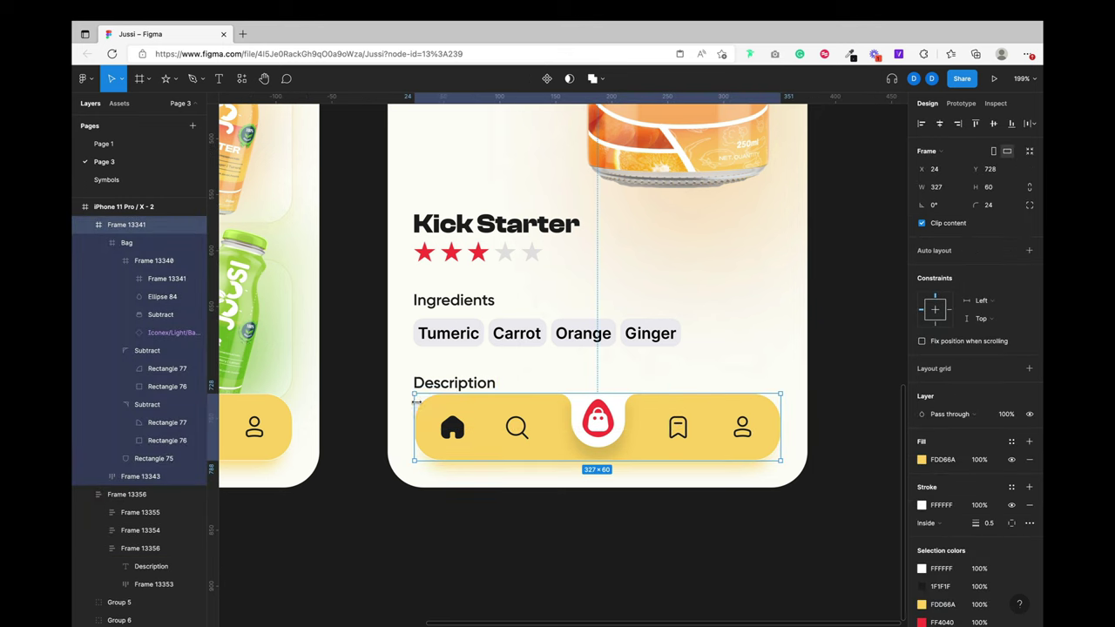
pyautogui.moveTo(473, 361); pyautogui.dragTo(467, 284)
# Step: Replace the Description block's tag row with the copied paragraph beginning "The flavor of your Kick starter is what most customers focus on"
pyautogui.click(462, 342)
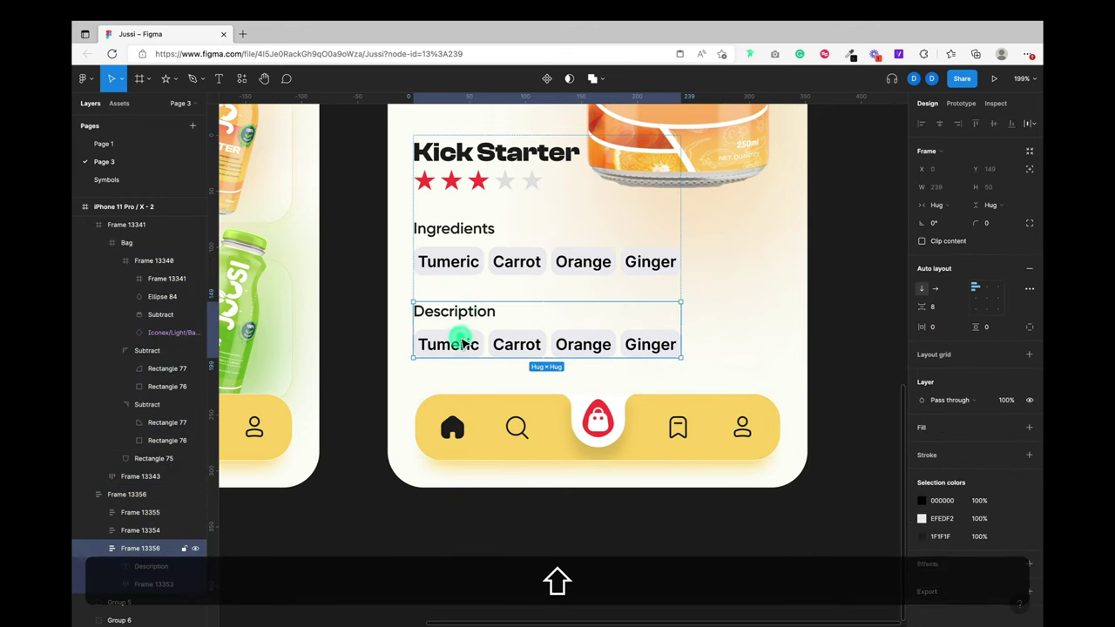
pyautogui.click(463, 343)
pyautogui.press('shift+super+r')
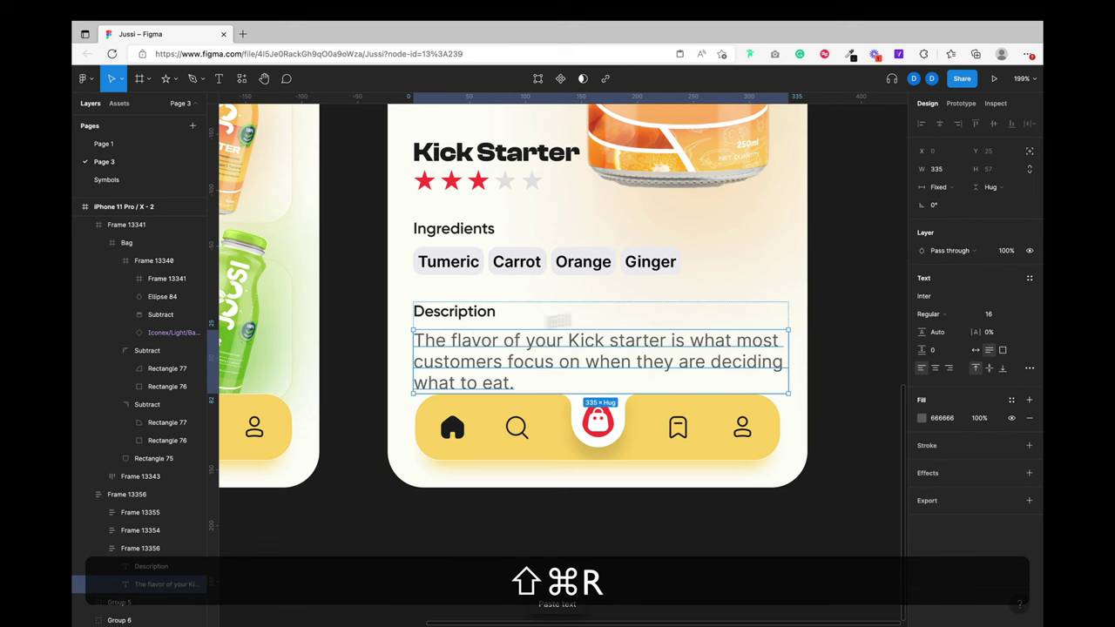
pyautogui.click(827, 279)
pyautogui.scroll(1, 826, 279)
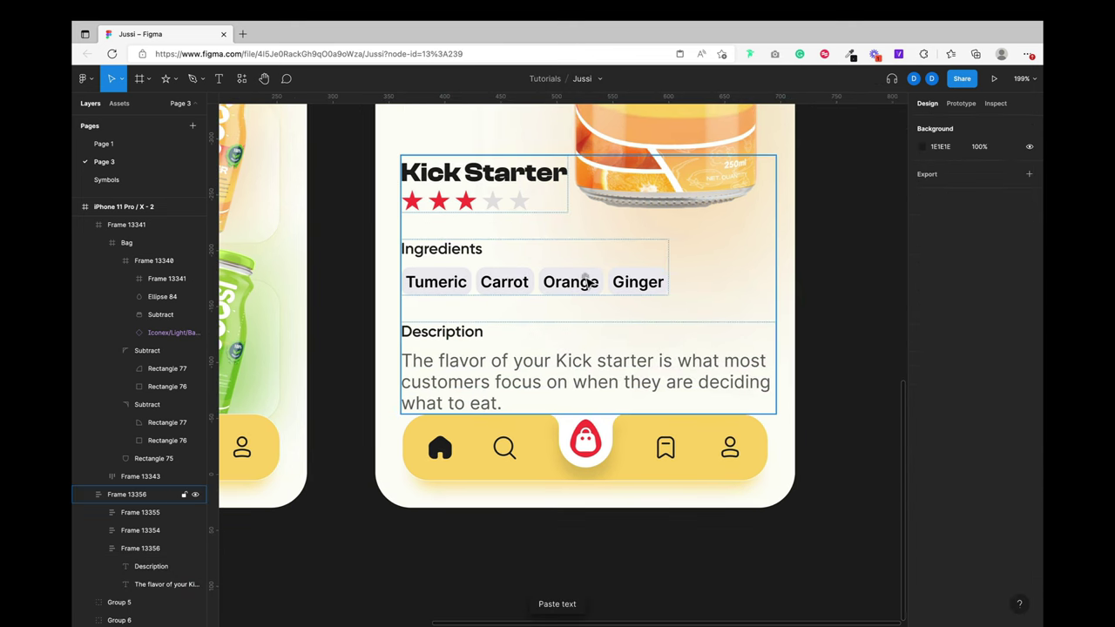
# Step: Move the product stack down to Y 545 and show the layout grids
pyautogui.click(584, 279)
pyautogui.moveTo(522, 249); pyautogui.dragTo(524, 300)
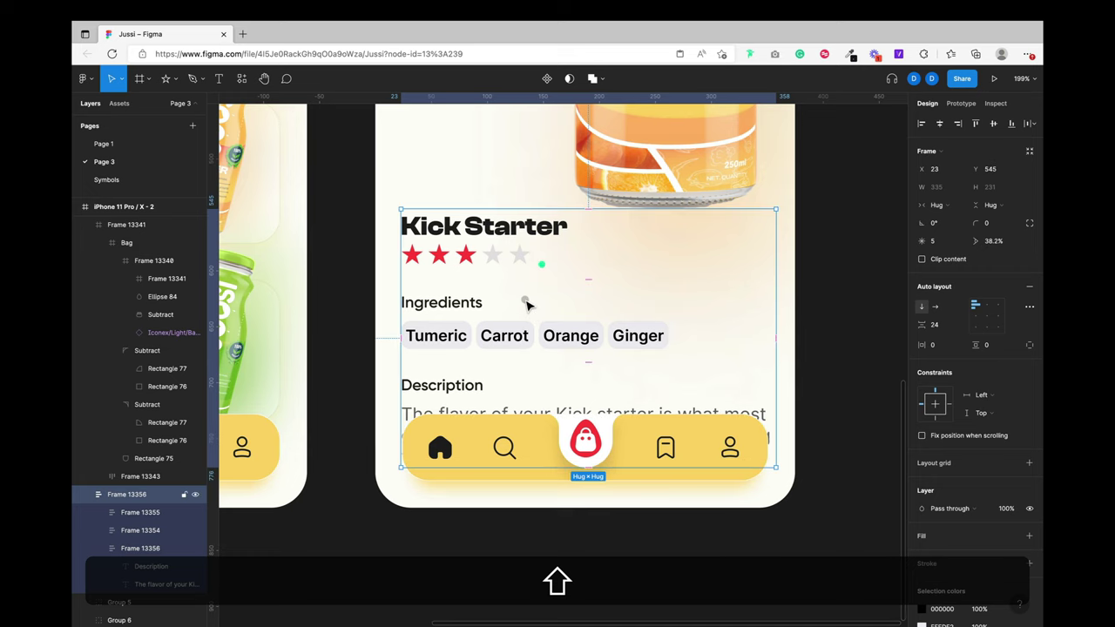
pyautogui.press('alt')
pyautogui.hotkey('shift', 'g')
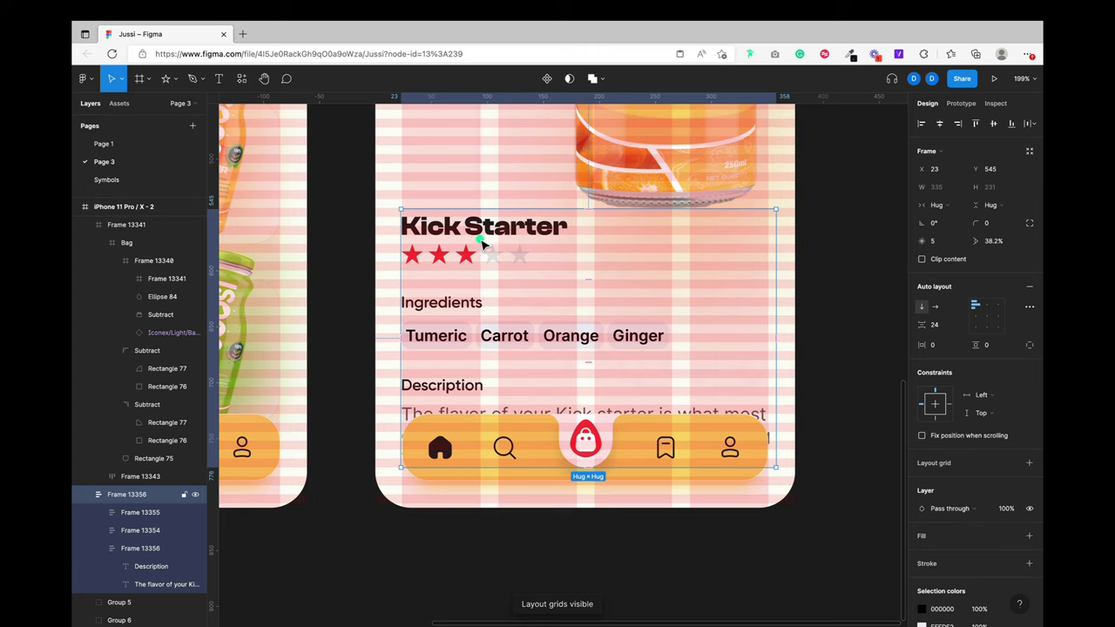
pyautogui.click(809, 243)
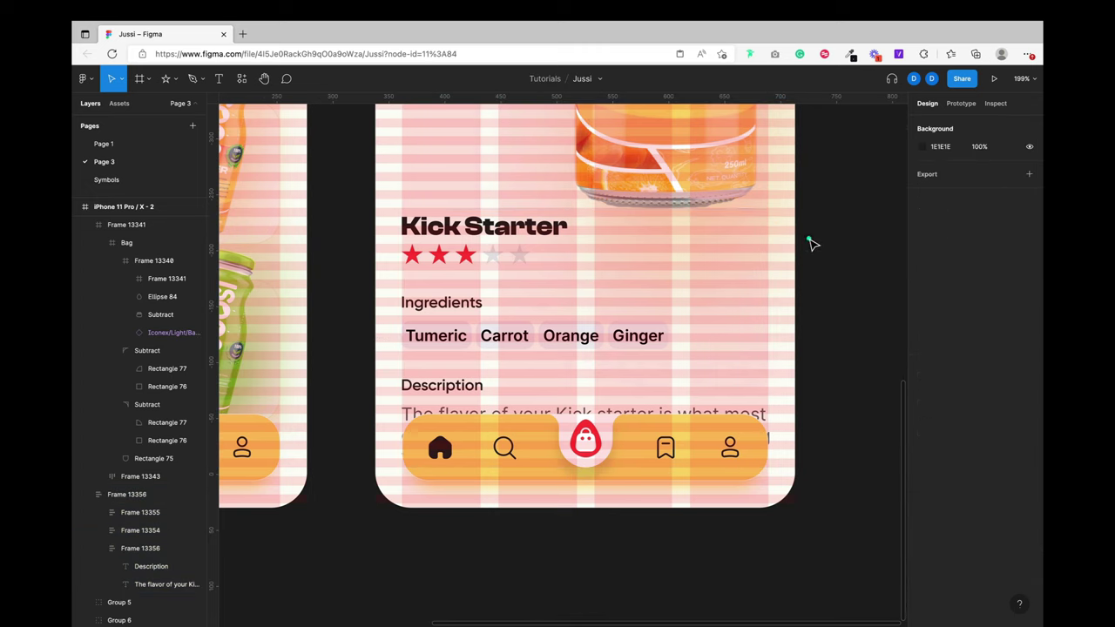
# Step: Narrow the product stack to a width of 328 to fit the layout grid's margin
pyautogui.click(763, 416)
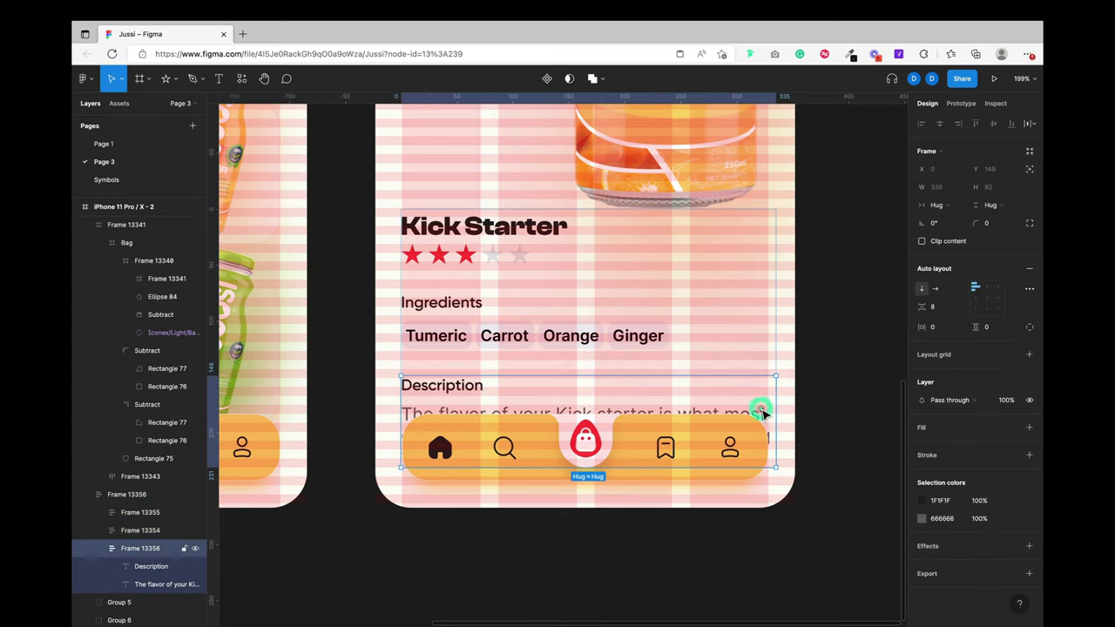
pyautogui.doubleClick(762, 415)
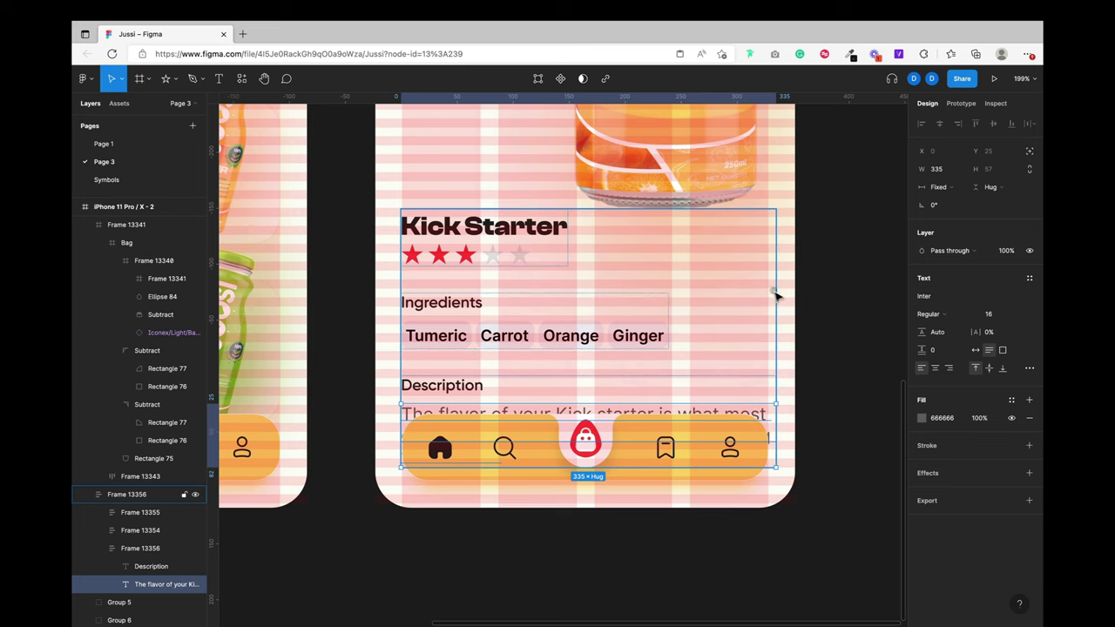
pyautogui.click(768, 293)
pyautogui.moveTo(775, 291); pyautogui.dragTo(769, 292)
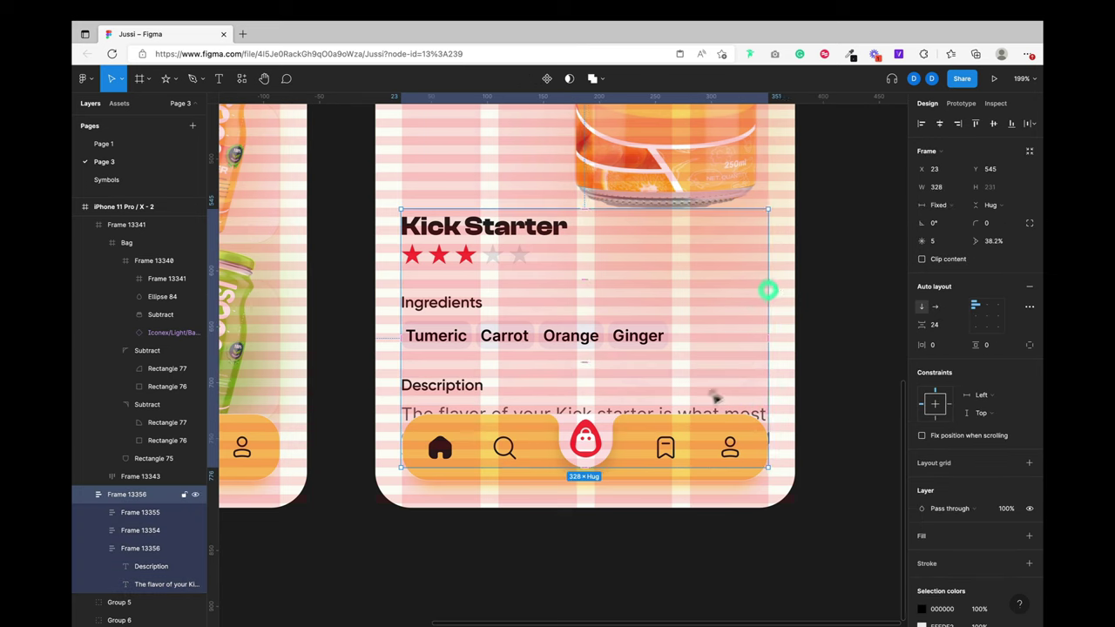
pyautogui.press('super+z')
# Step: Set the horizontal sizing of the Description block to Fill container
pyautogui.keyDown('super'); pyautogui.click(669, 410); pyautogui.keyUp('super')
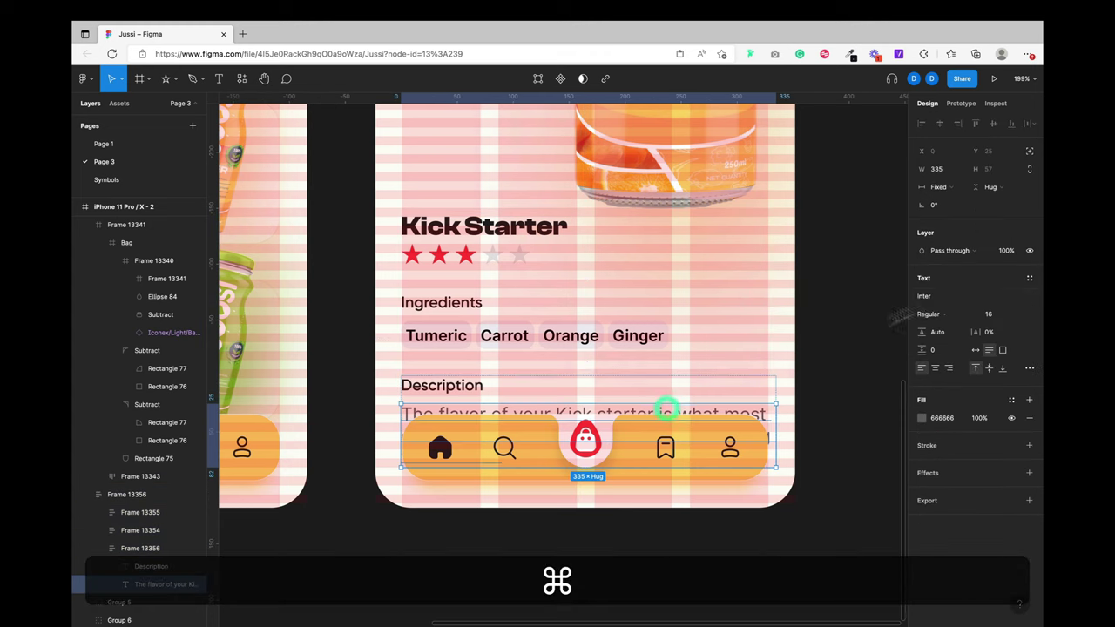
pyautogui.click(732, 390)
pyautogui.click(937, 204)
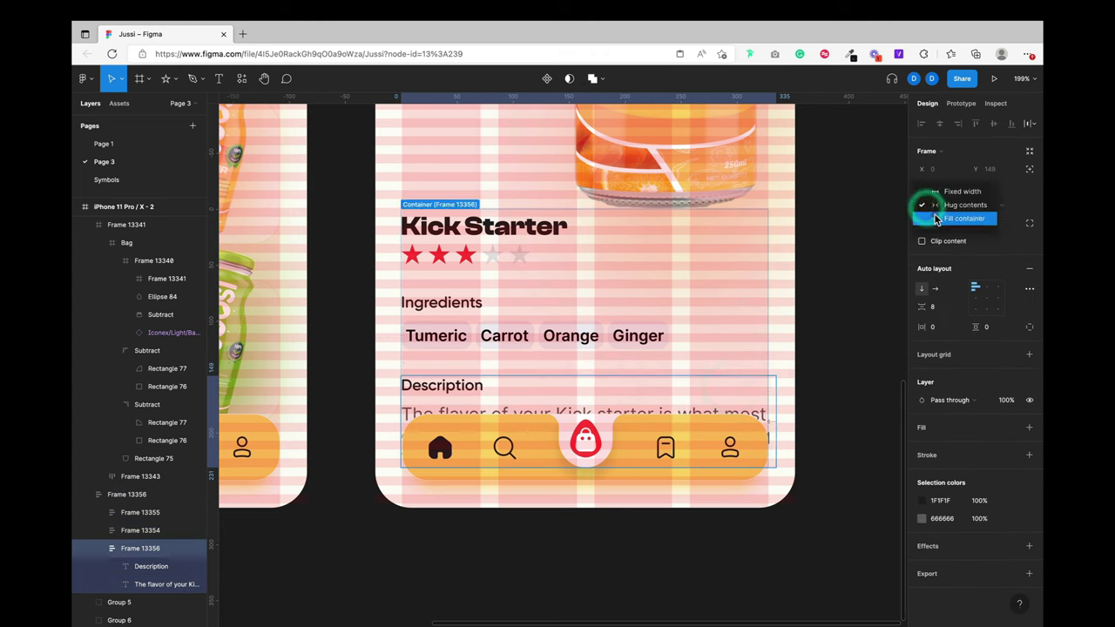
pyautogui.click(932, 215)
# Step: Set the horizontal sizing of the description paragraph to Fill container so it matches the product stack's width
pyautogui.keyDown('super'); pyautogui.click(723, 406); pyautogui.keyUp('super')
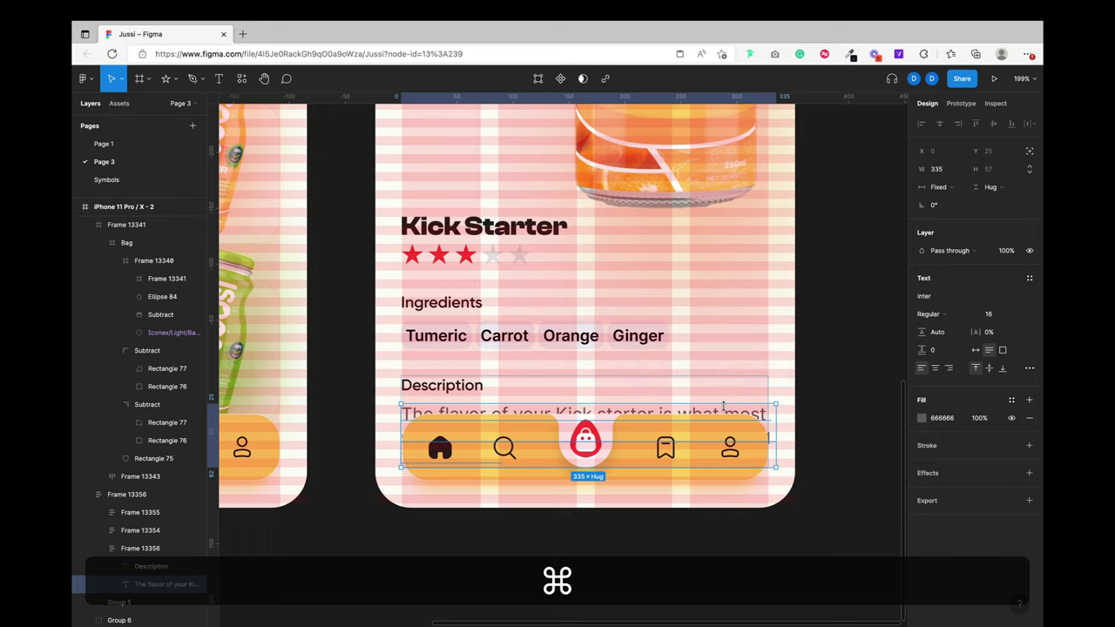
pyautogui.click(937, 188)
pyautogui.click(945, 213)
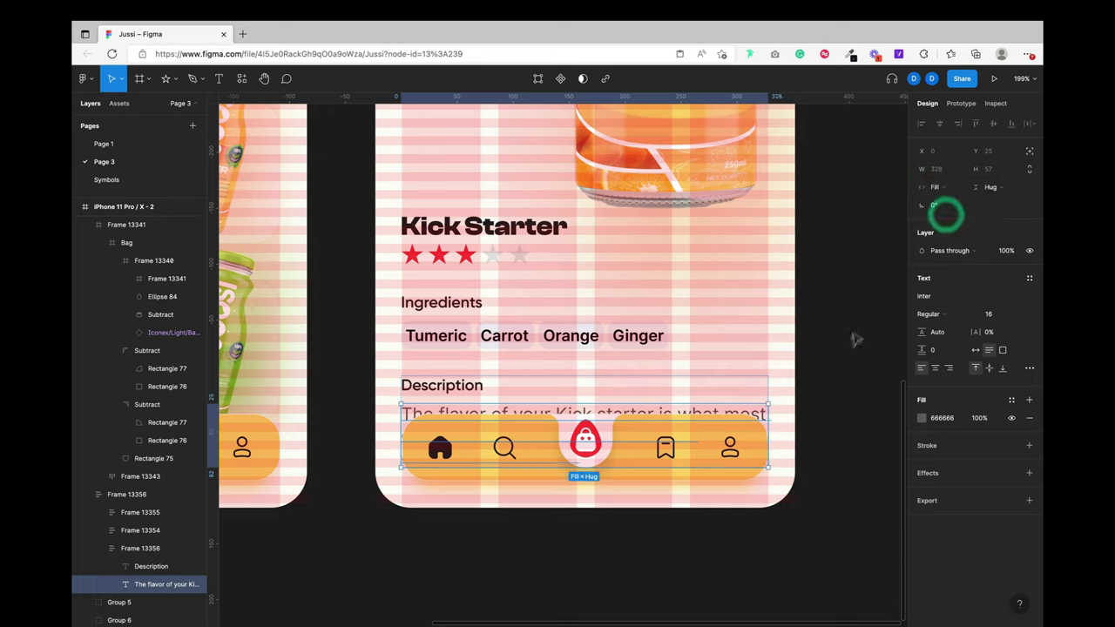
pyautogui.click(836, 355)
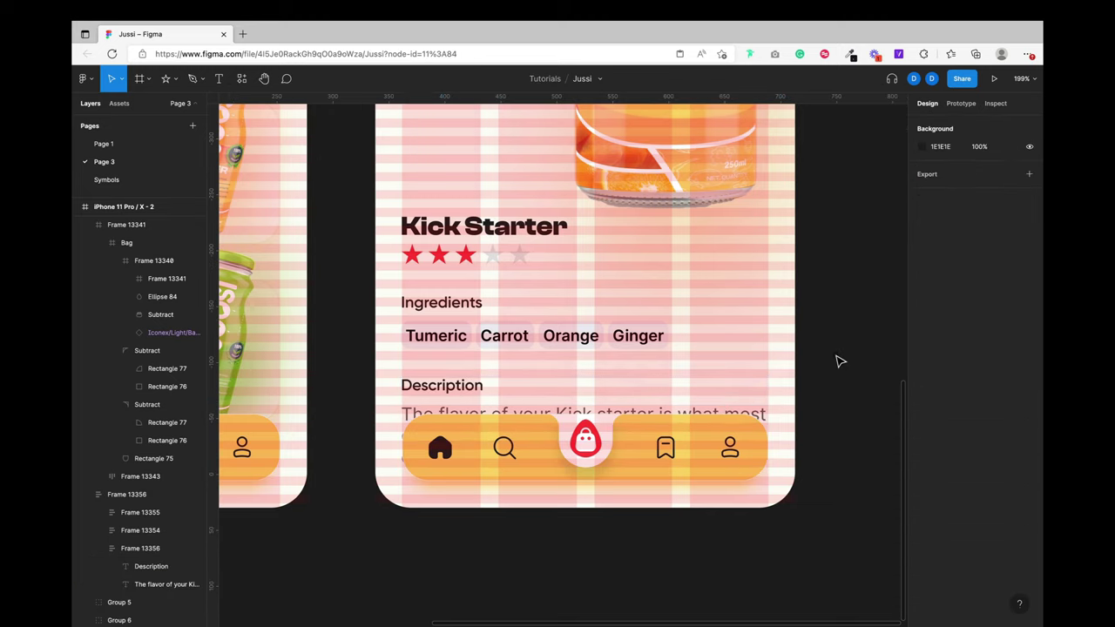
pyautogui.hscroll(-5, 836, 360)
pyautogui.scroll(-10, 832, 365)
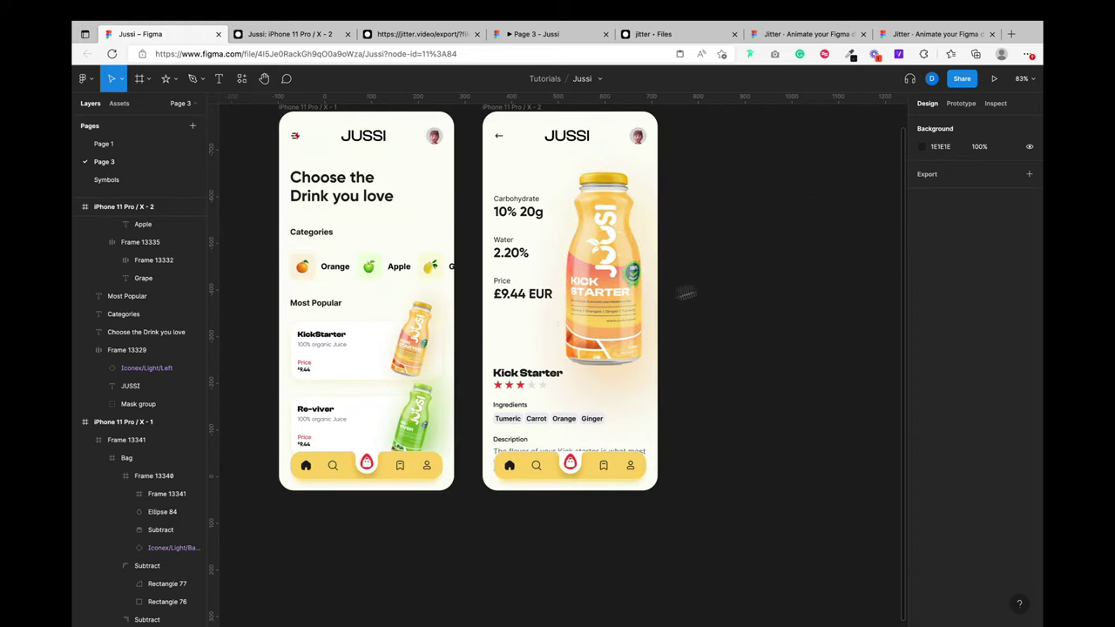
# Step: Paste the copied plus and minus icons into the detail screen and place them below the price at Y 472
pyautogui.scroll(10, 483, 330)
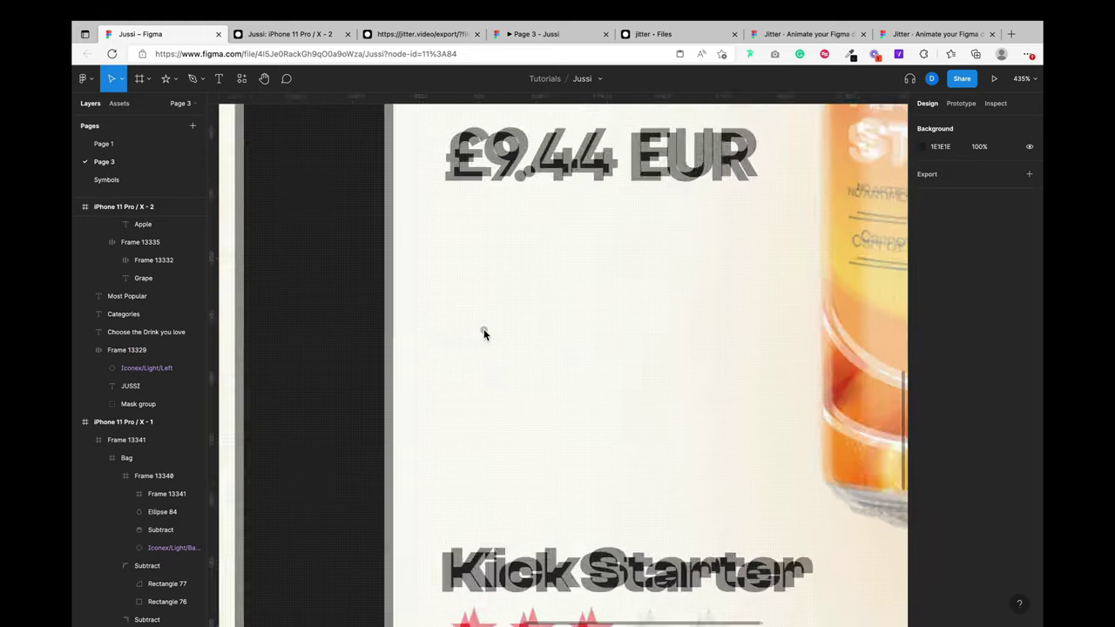
pyautogui.click(418, 355)
pyautogui.press('super+v')
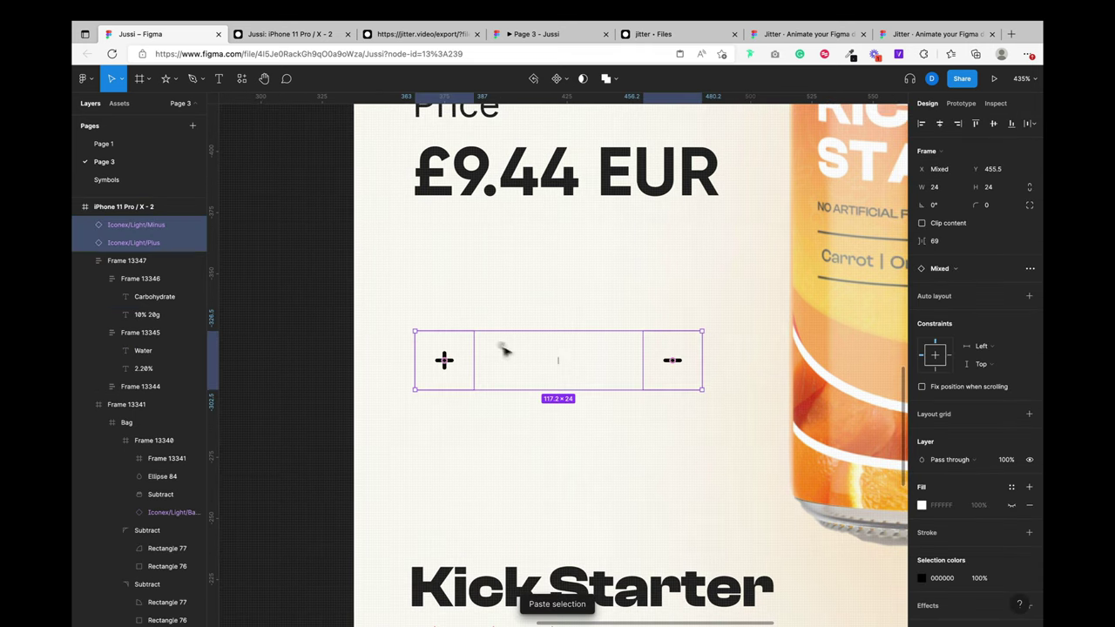
pyautogui.moveTo(505, 350); pyautogui.dragTo(493, 383)
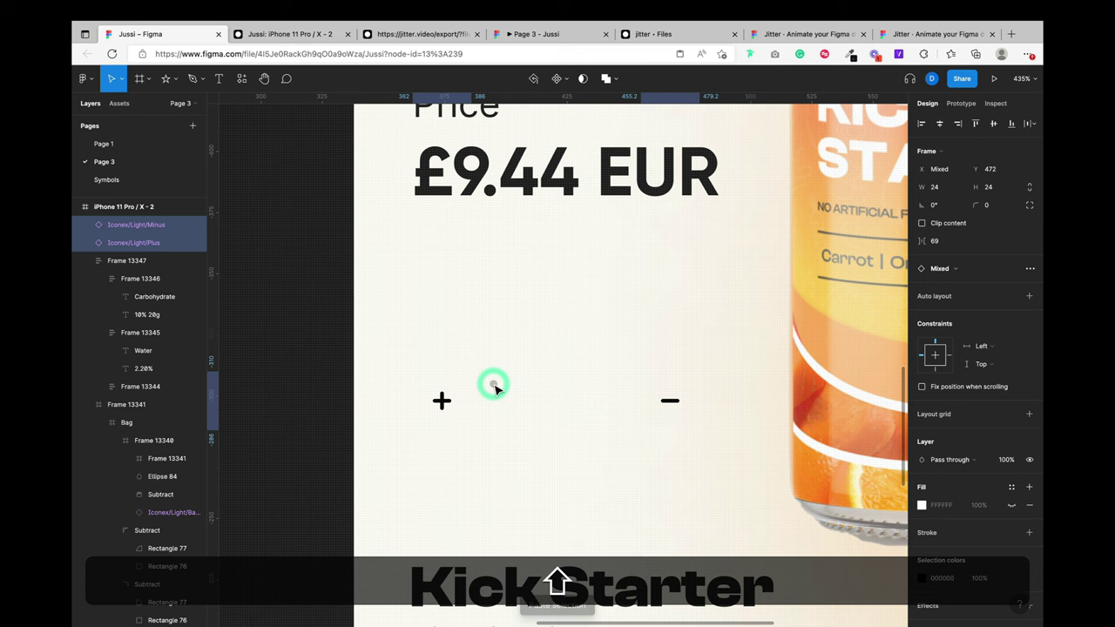
pyautogui.click(456, 320)
# Step: Combine the plus and minus icons into one horizontal auto layout frame
pyautogui.click(440, 399)
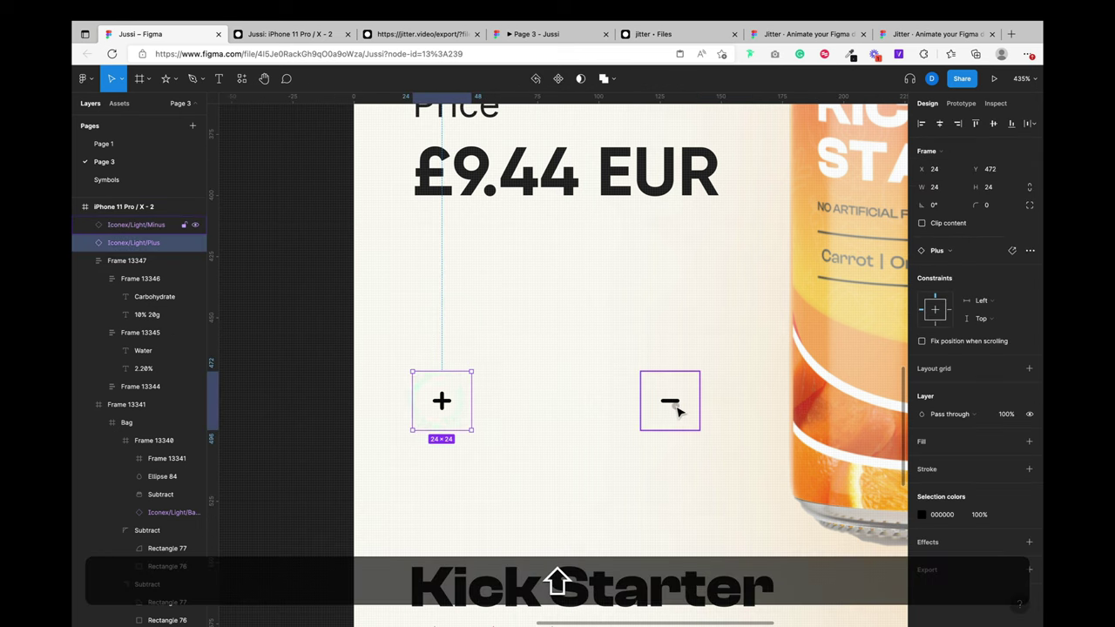
pyautogui.keyDown('shift'); pyautogui.click(669, 402); pyautogui.keyUp('shift')
pyautogui.hotkey('shift', 'a')
pyautogui.scroll(-3, 664, 498)
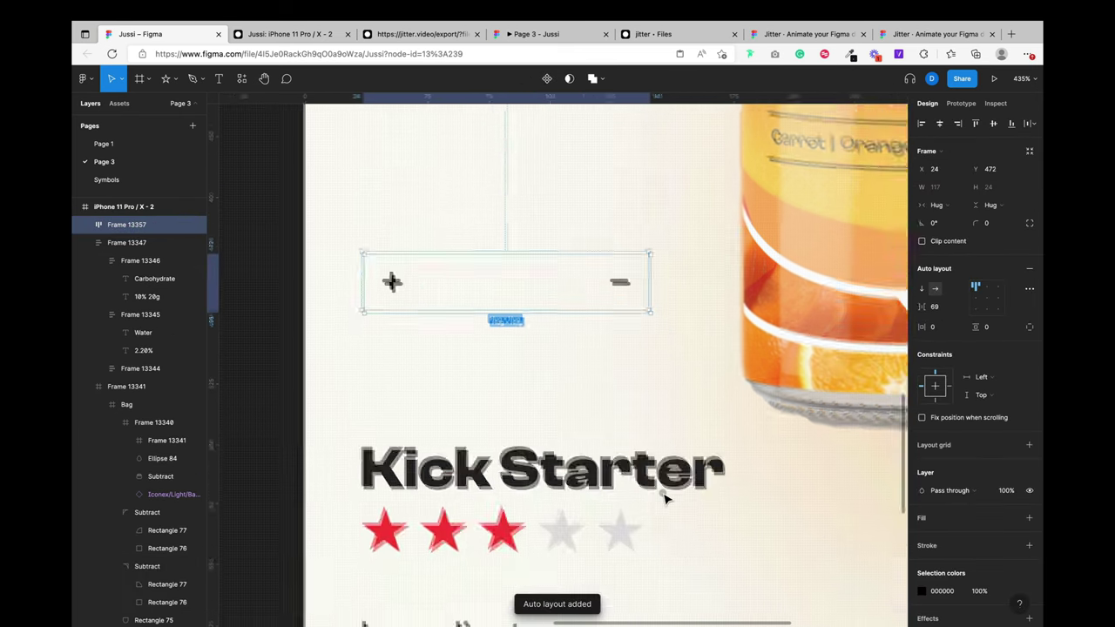
# Step: Fill the plus/minus frame with the yellow FDD66A sampled from the bottom navigation bar
pyautogui.scroll(-3, 664, 498)
pyautogui.press('i')
pyautogui.scroll(-5, 665, 492)
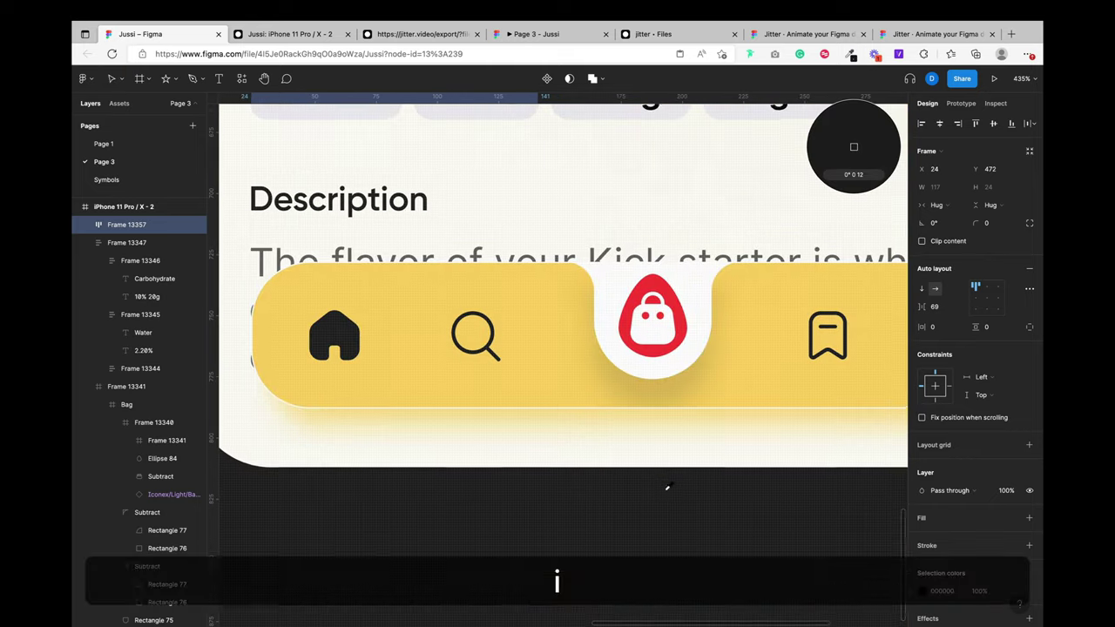
pyautogui.click(544, 332)
pyautogui.scroll(8, 544, 332)
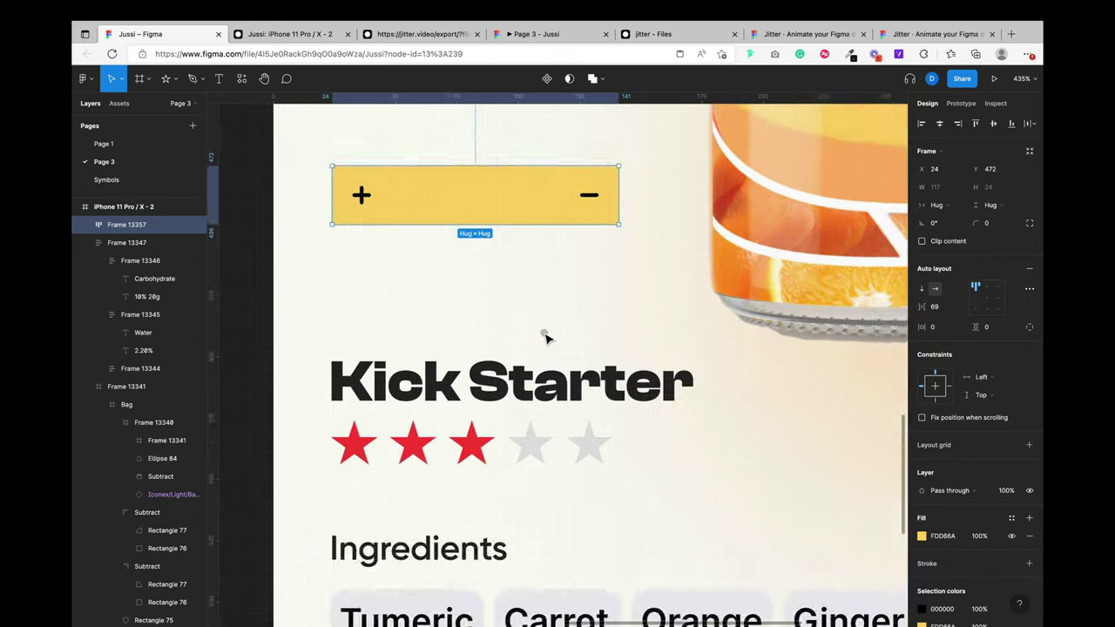
# Step: Add the text "2" between the price and the yellow quantity bar and wrap it in an auto layout frame
pyautogui.scroll(2, 522, 313)
pyautogui.scroll(-5, 510, 308)
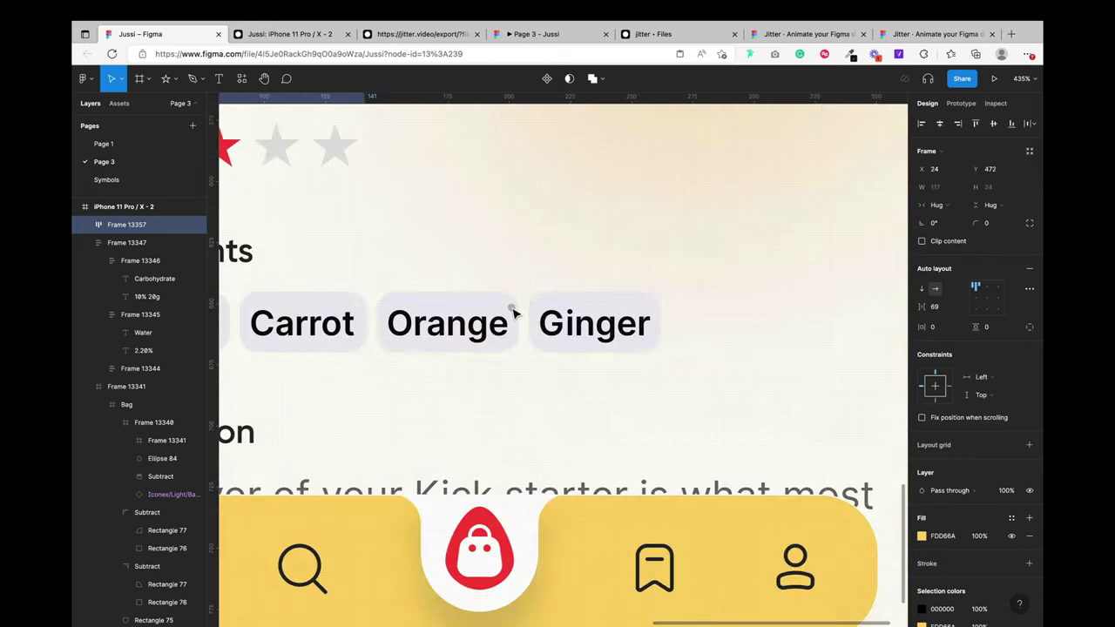
pyautogui.scroll(1, 488, 374)
pyautogui.scroll(8, 449, 470)
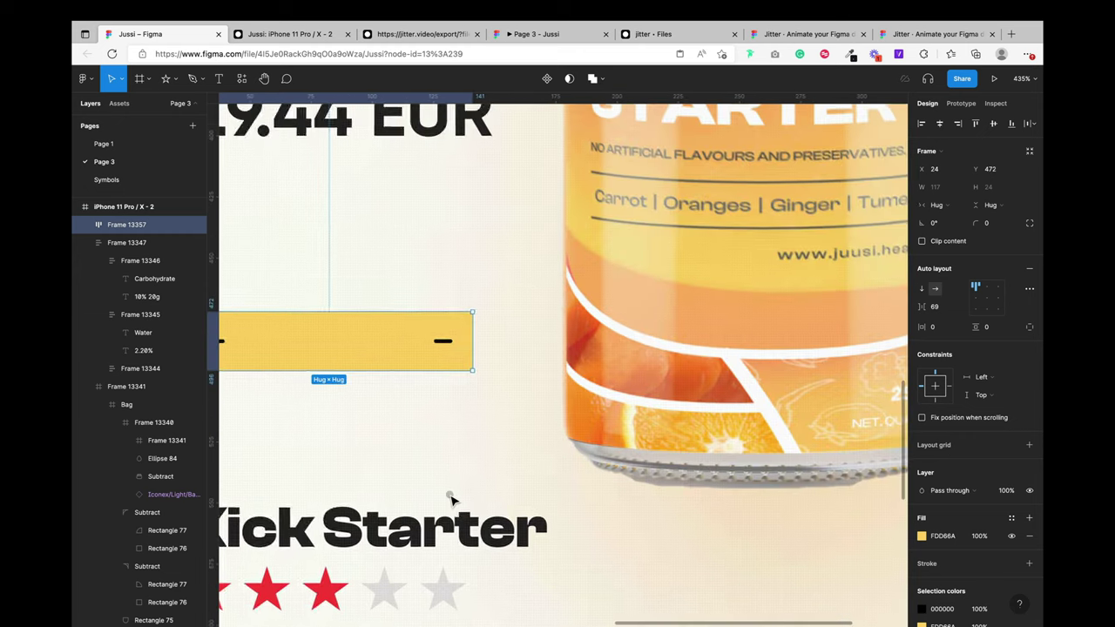
pyautogui.hscroll(-3, 450, 499)
pyautogui.scroll(1, 450, 499)
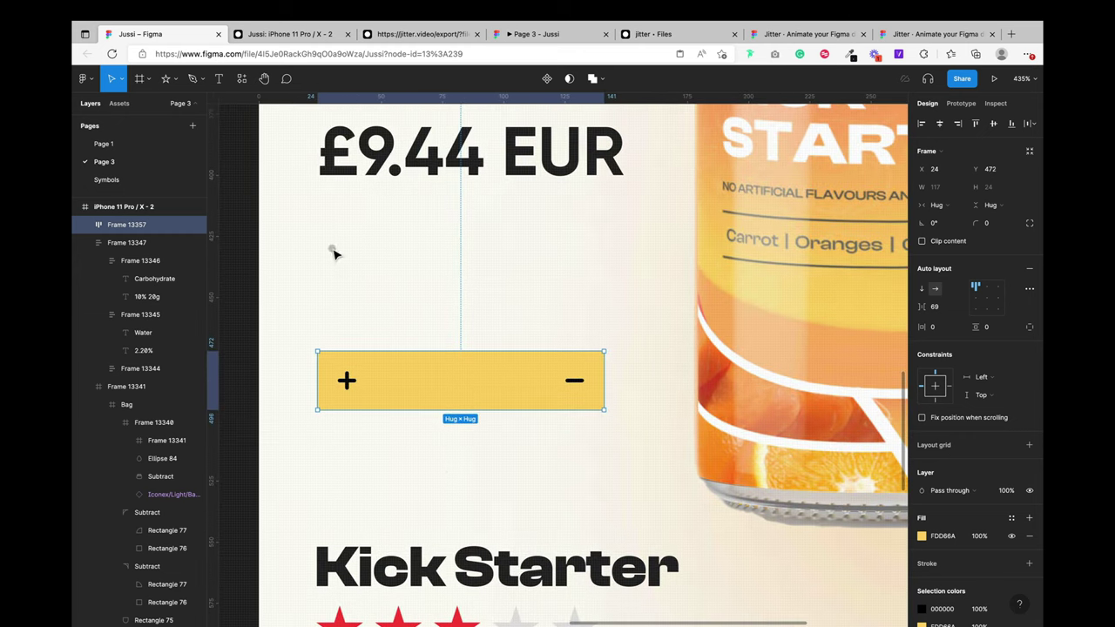
pyautogui.click(218, 79)
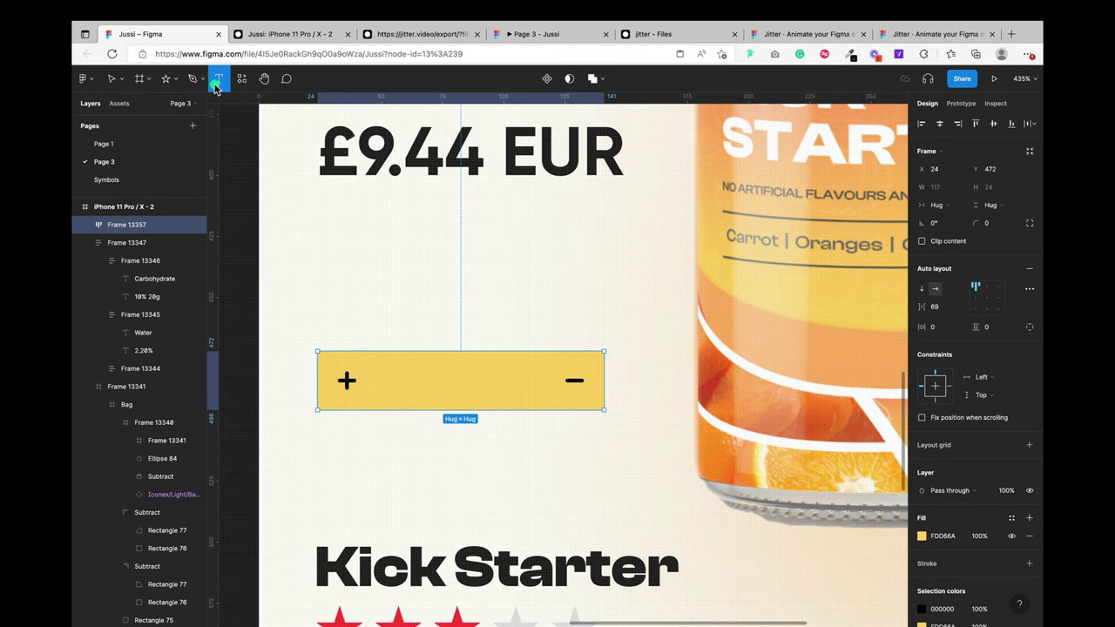
pyautogui.click(391, 268)
pyautogui.write('2')
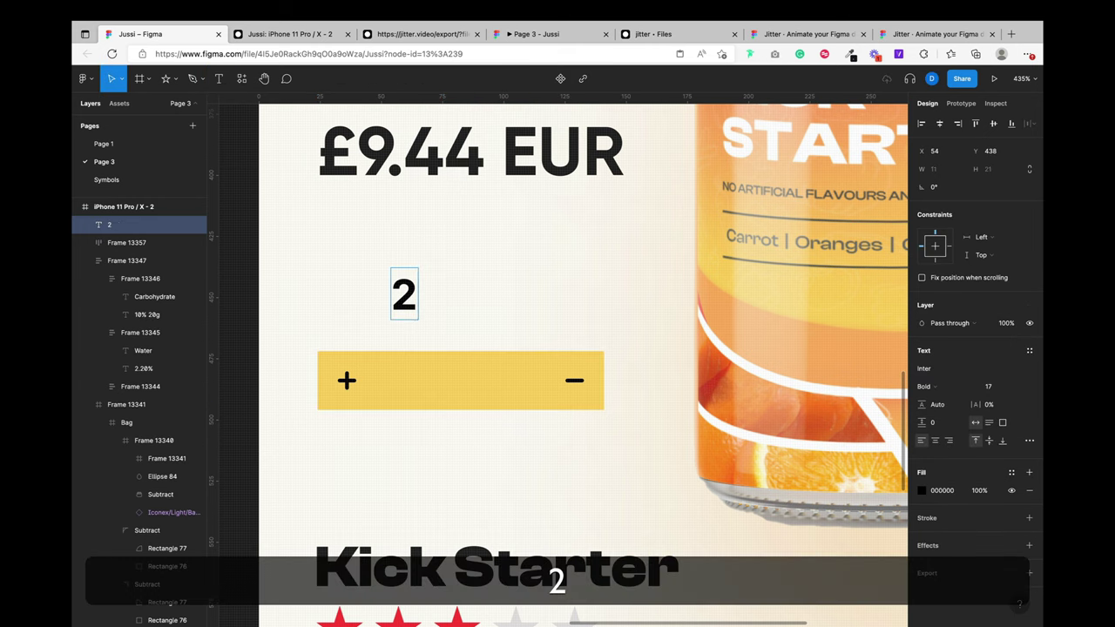
pyautogui.press('Escape')
pyautogui.hotkey('shift', 'a')
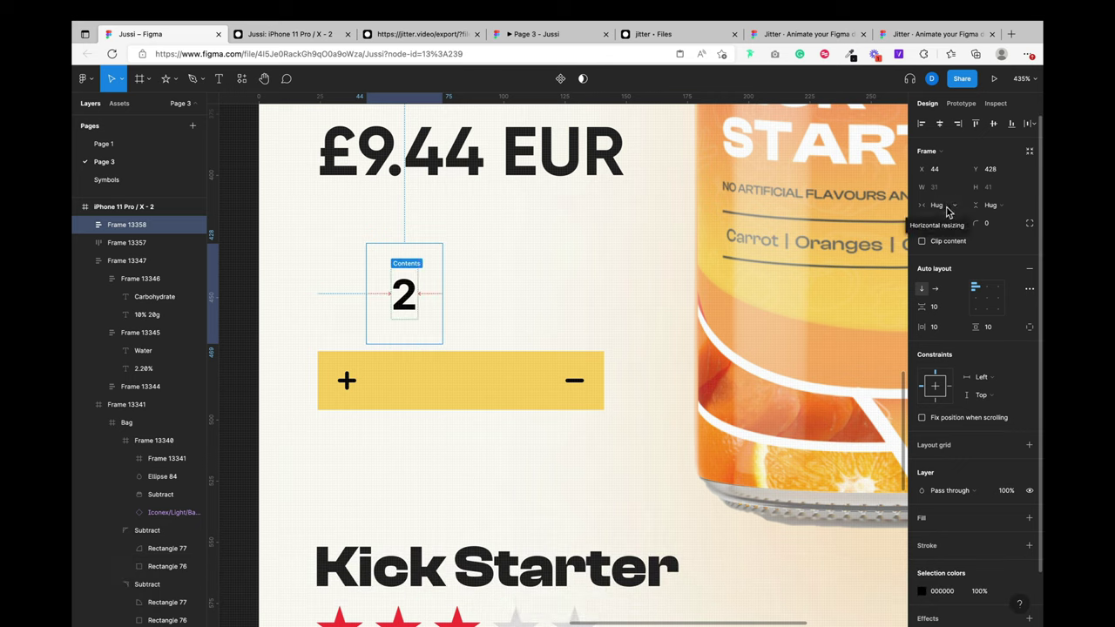
# Step: Set the horizontal and vertical sizing of the frame around the "2" to Fixed
pyautogui.click(947, 211)
pyautogui.click(953, 200)
pyautogui.click(1000, 213)
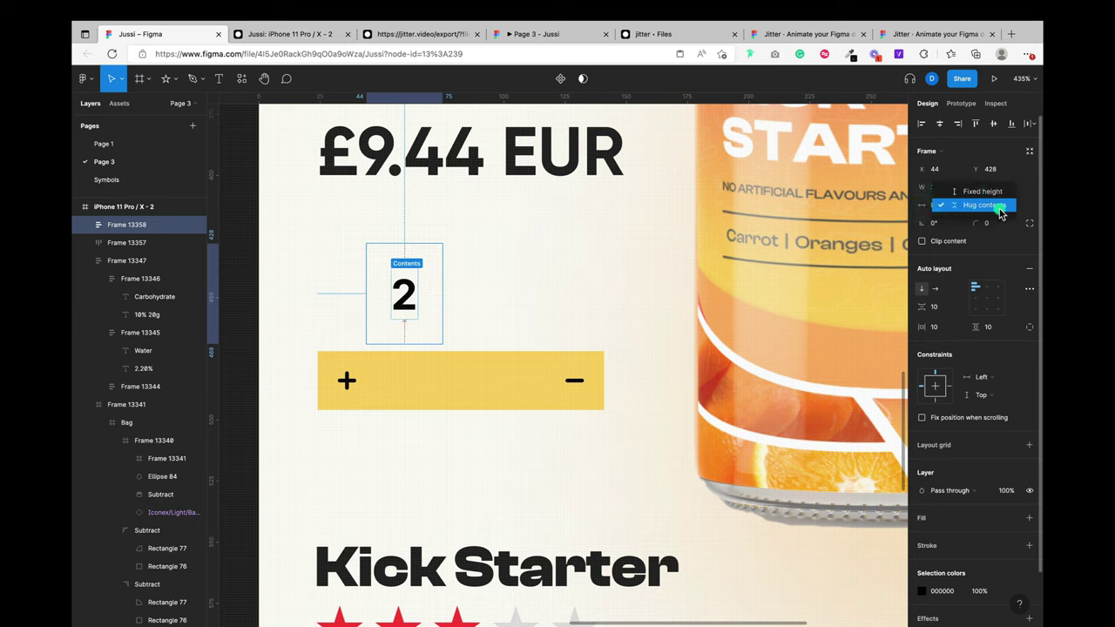
pyautogui.click(942, 195)
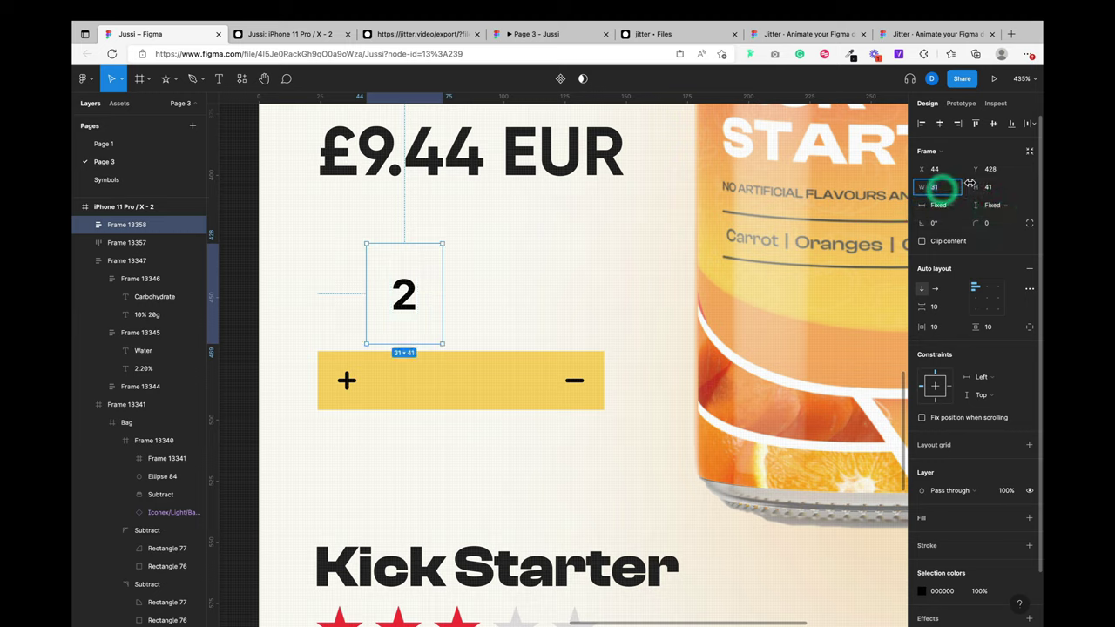
# Step: Give the yellow quantity bar horizontal and vertical padding of 4 and a corner radius of 12
pyautogui.click(498, 366)
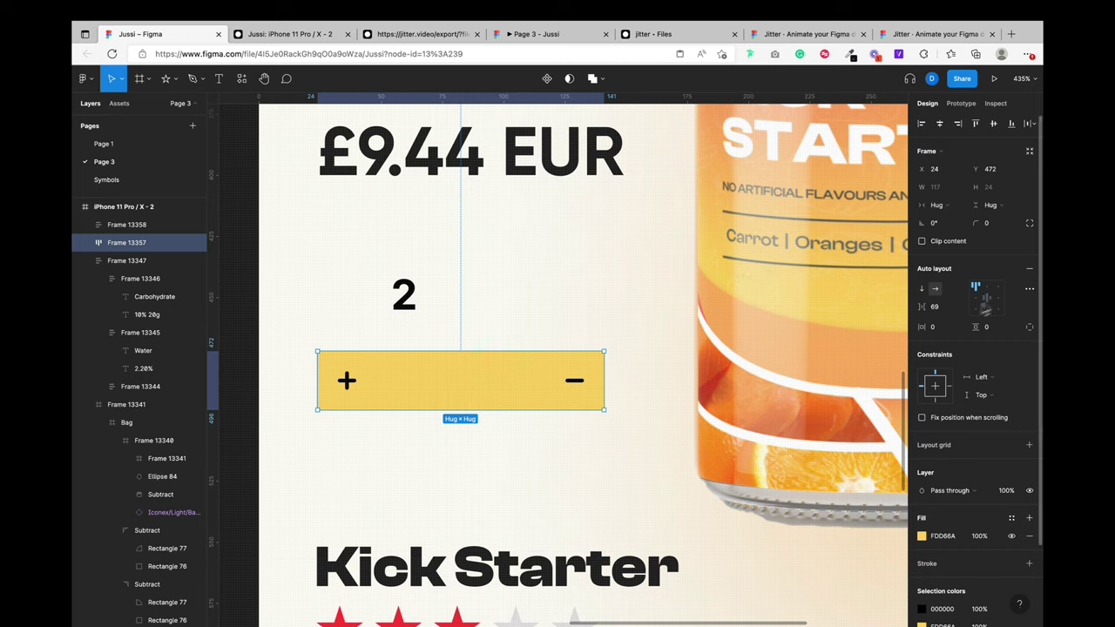
pyautogui.write('4')
pyautogui.press('Return')
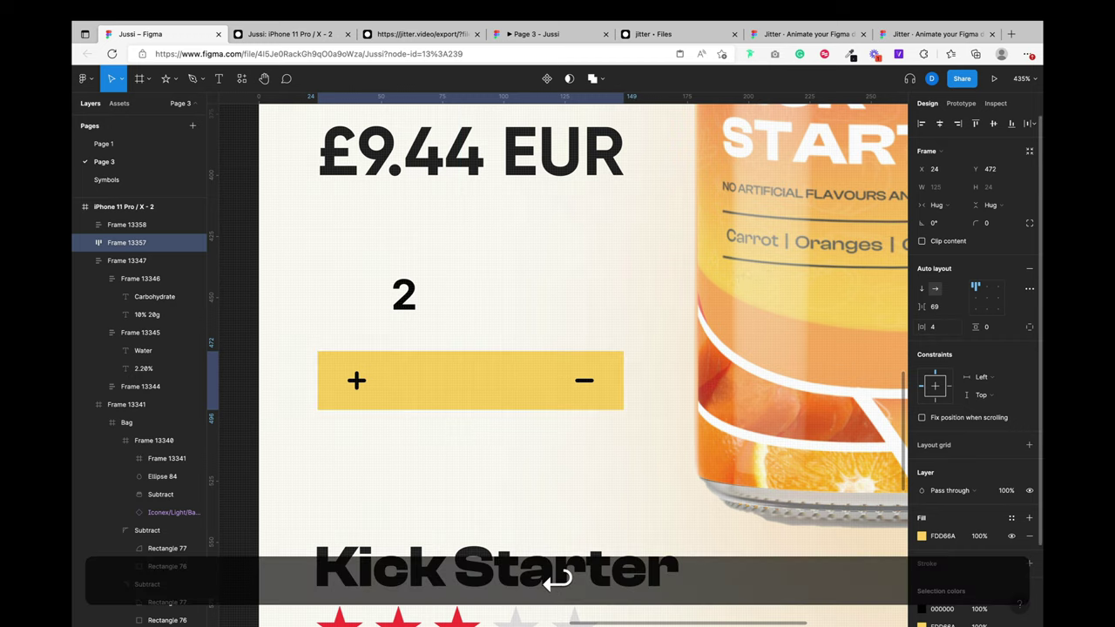
pyautogui.click(984, 327)
pyautogui.write('4')
pyautogui.press('Return')
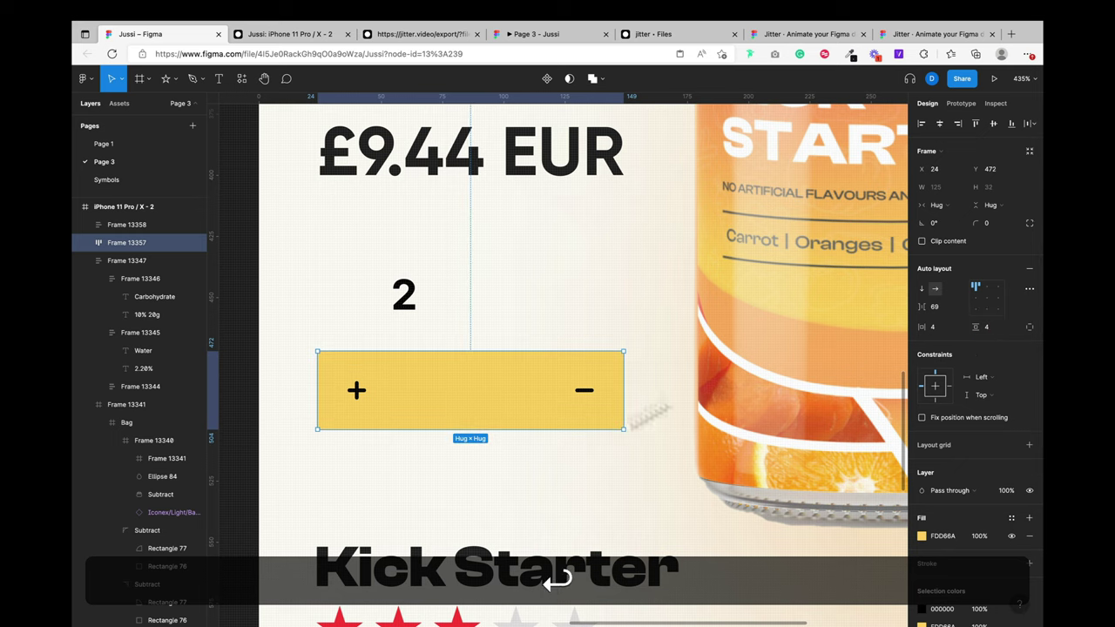
pyautogui.write('12')
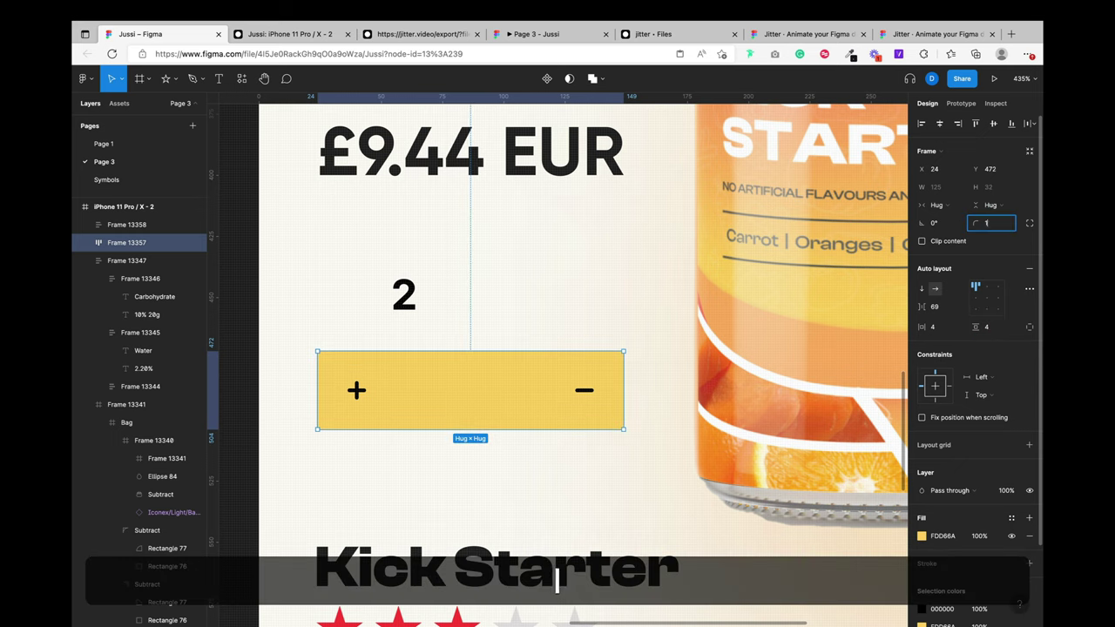
pyautogui.press('Return')
# Step: Resize the frame around the "2" to 40 by 40
pyautogui.click(403, 297)
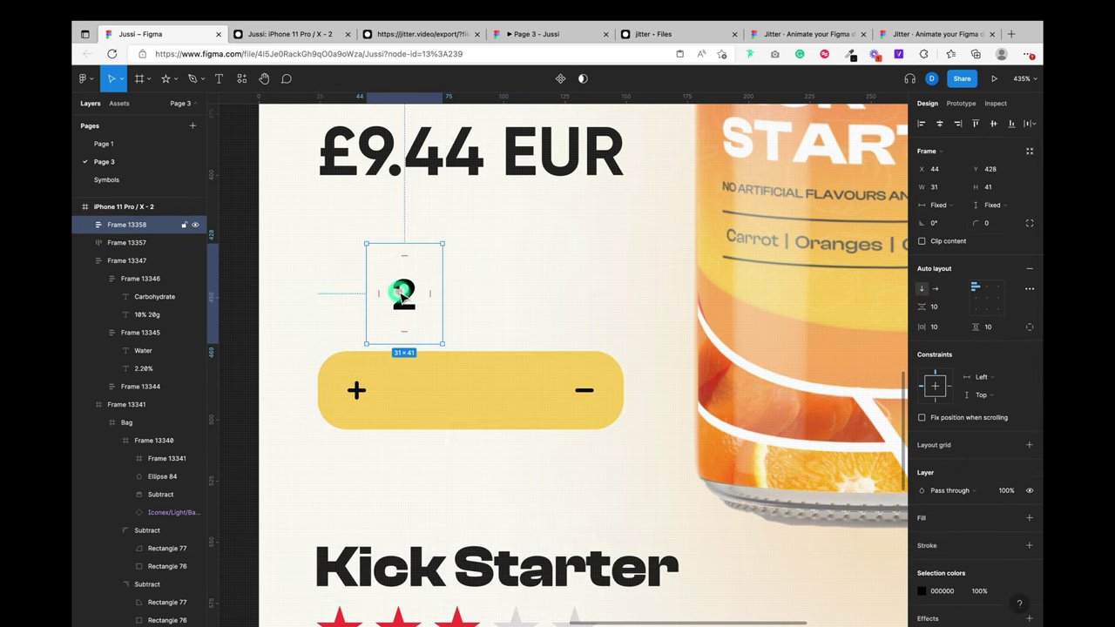
pyautogui.click(946, 190)
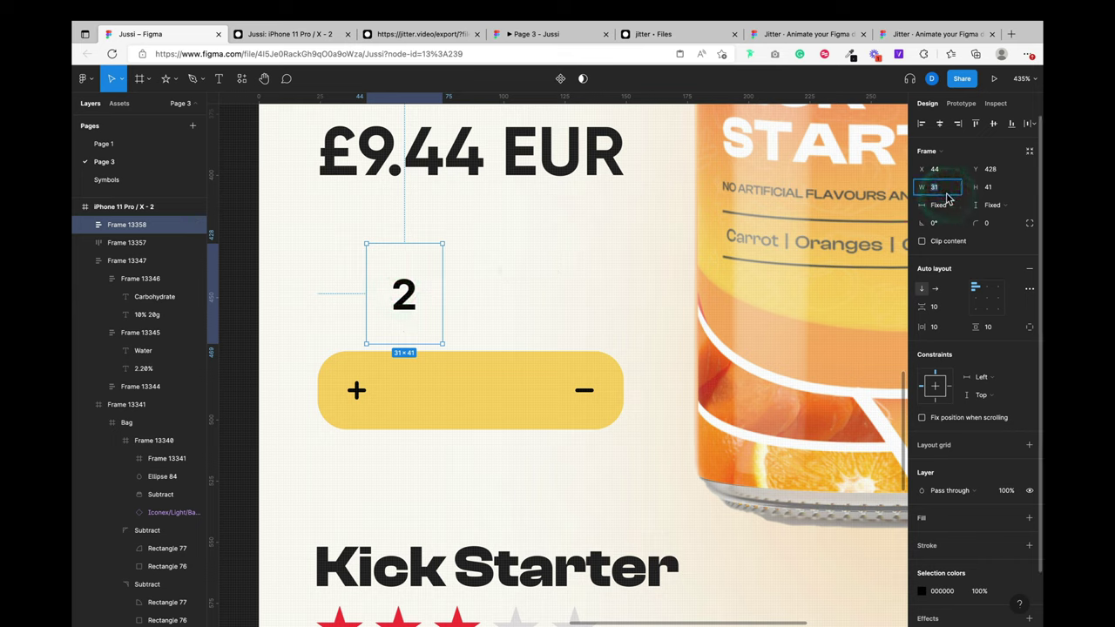
pyautogui.write('40')
pyautogui.press('Return')
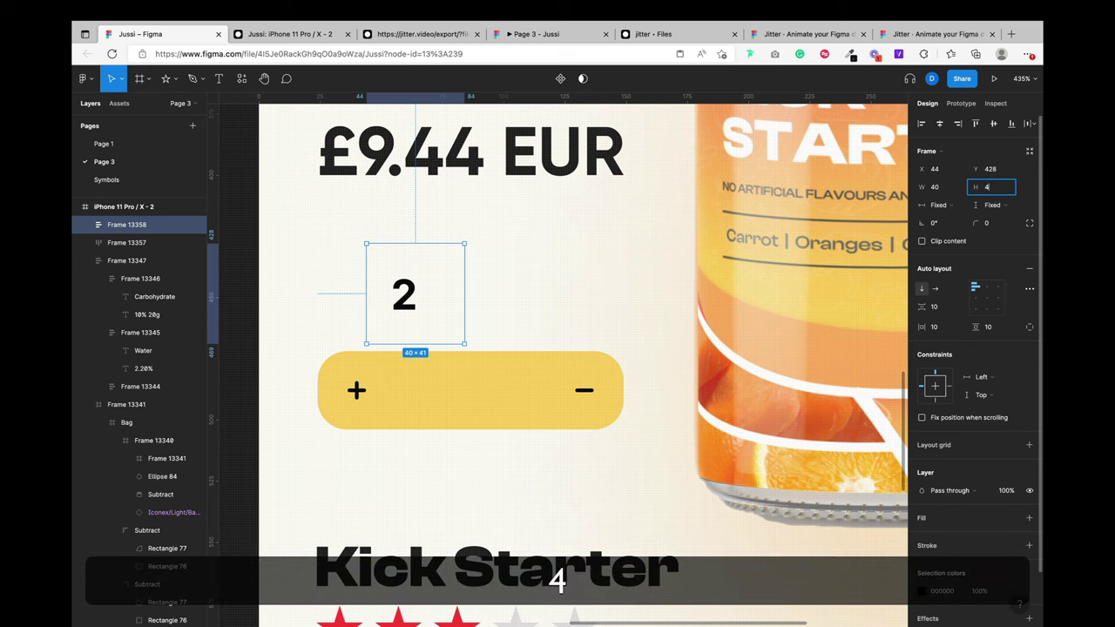
pyautogui.click(506, 417)
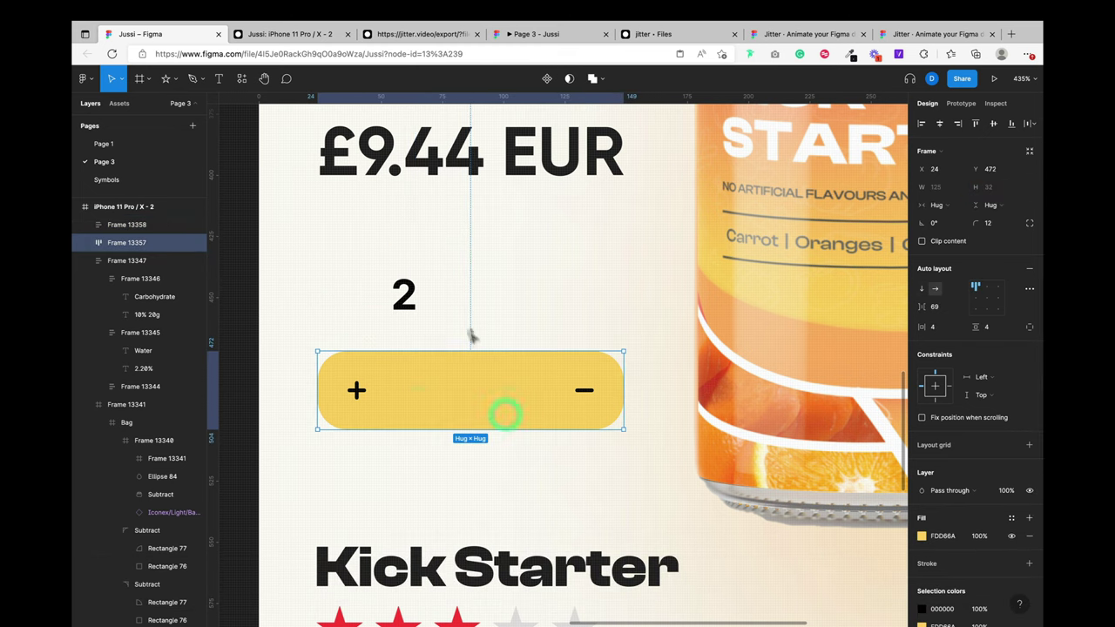
pyautogui.click(428, 297)
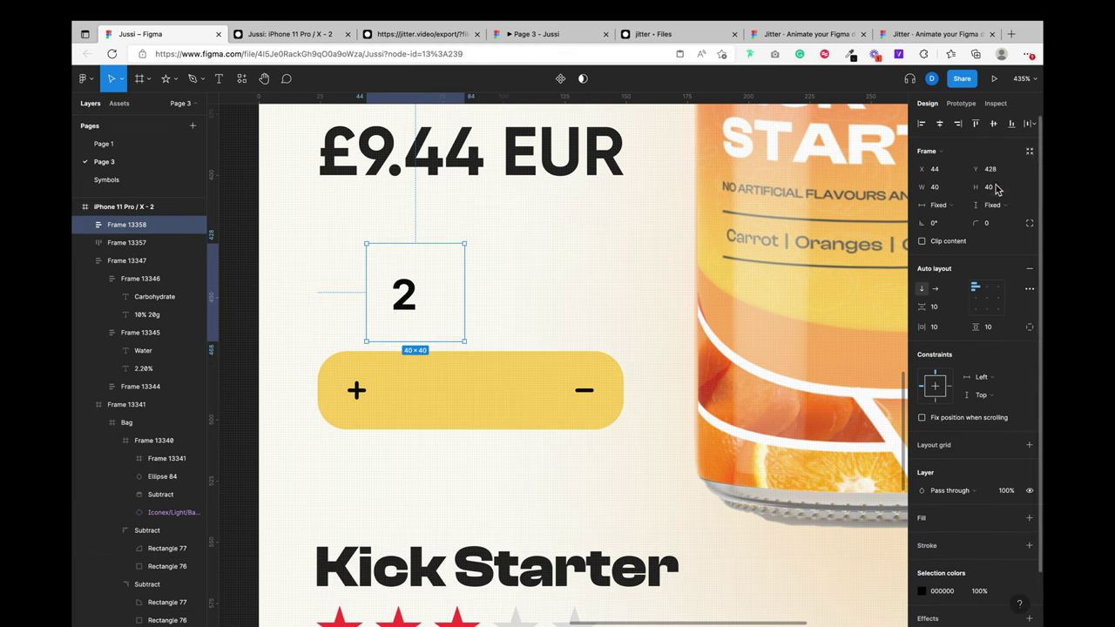
# Step: Lock the proportions of the plus and minus icons in the yellow quantity bar and resize both to a width of 28
pyautogui.click(530, 405)
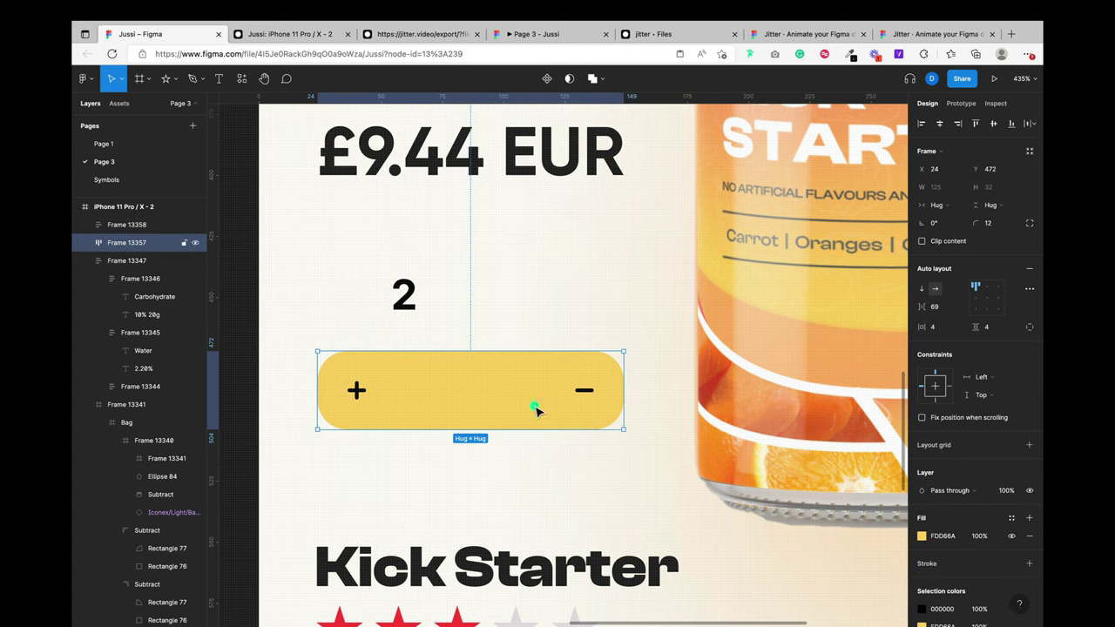
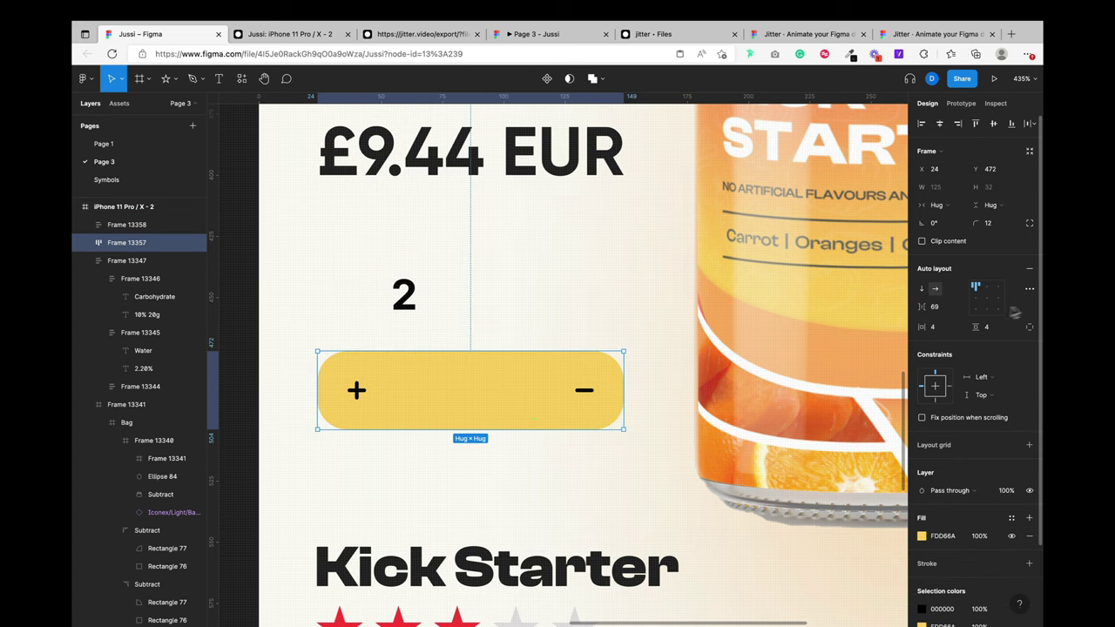
pyautogui.click(938, 331)
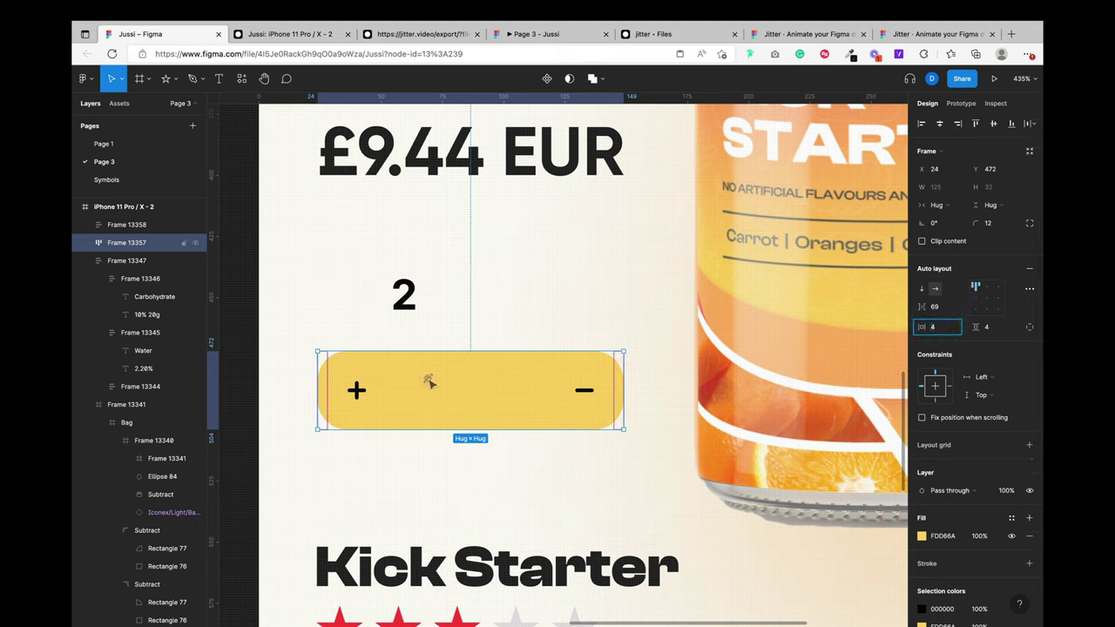
pyautogui.click(367, 391)
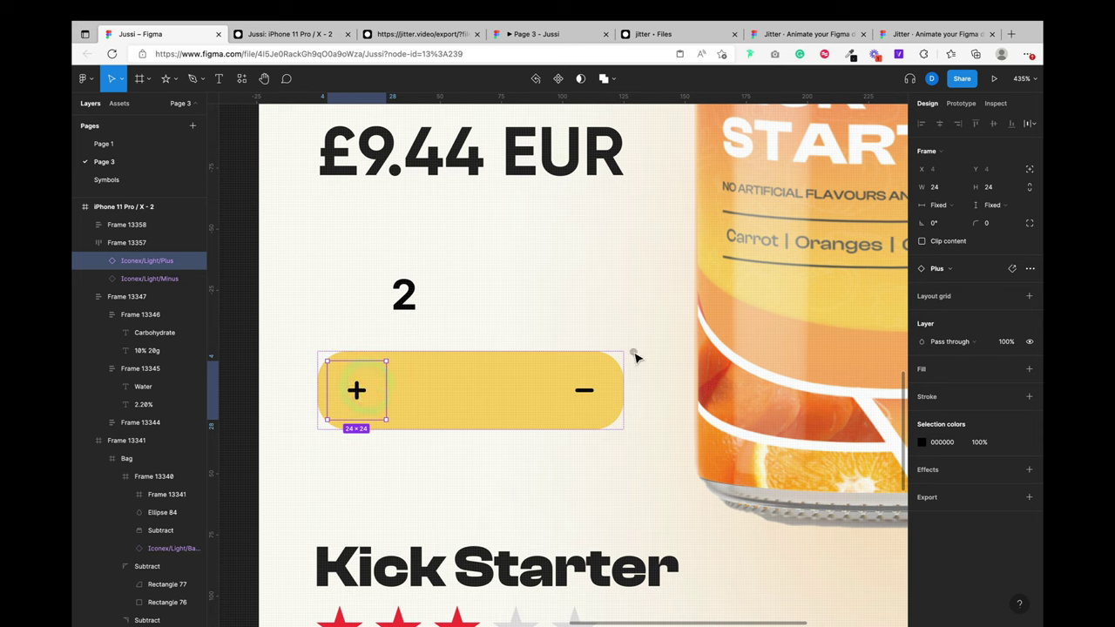
pyautogui.keyDown('shift'); pyautogui.click(584, 390); pyautogui.keyUp('shift')
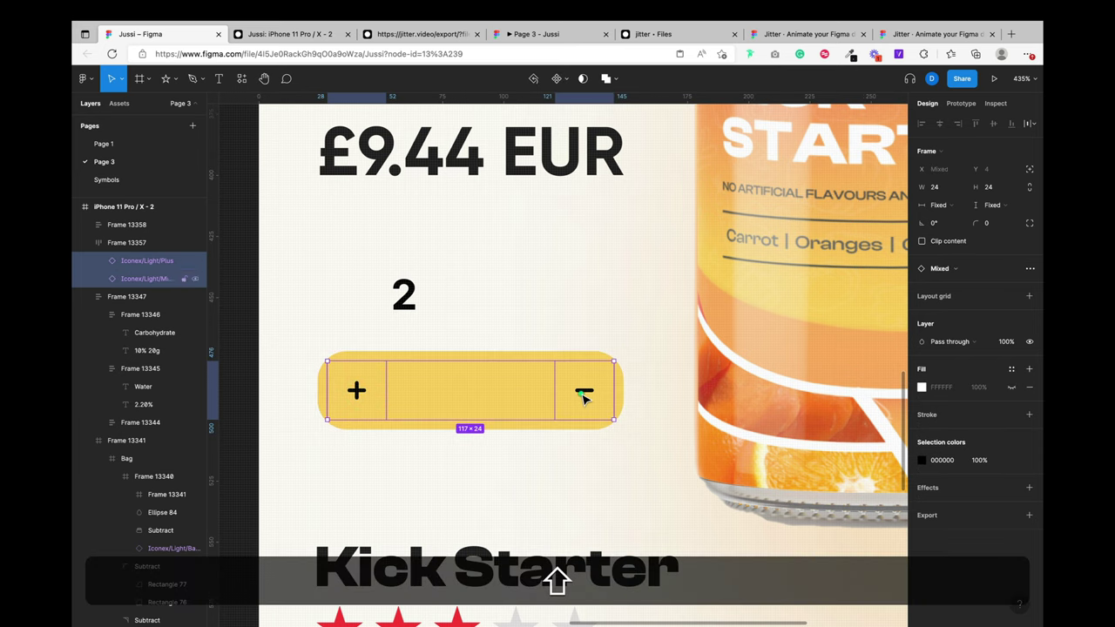
pyautogui.click(1029, 187)
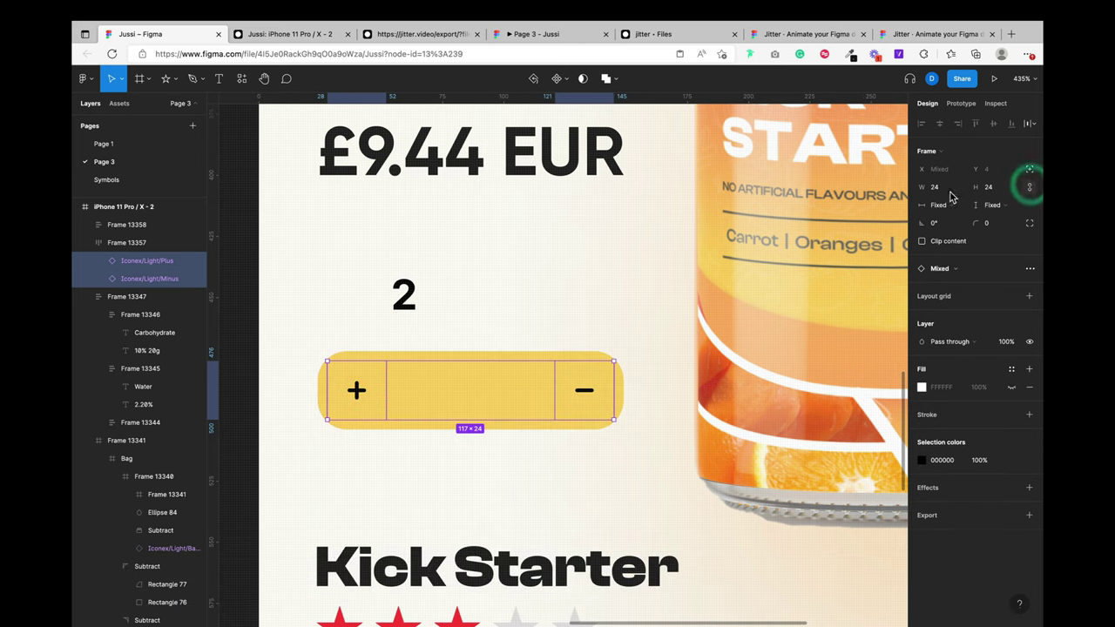
pyautogui.click(950, 191)
pyautogui.write('28')
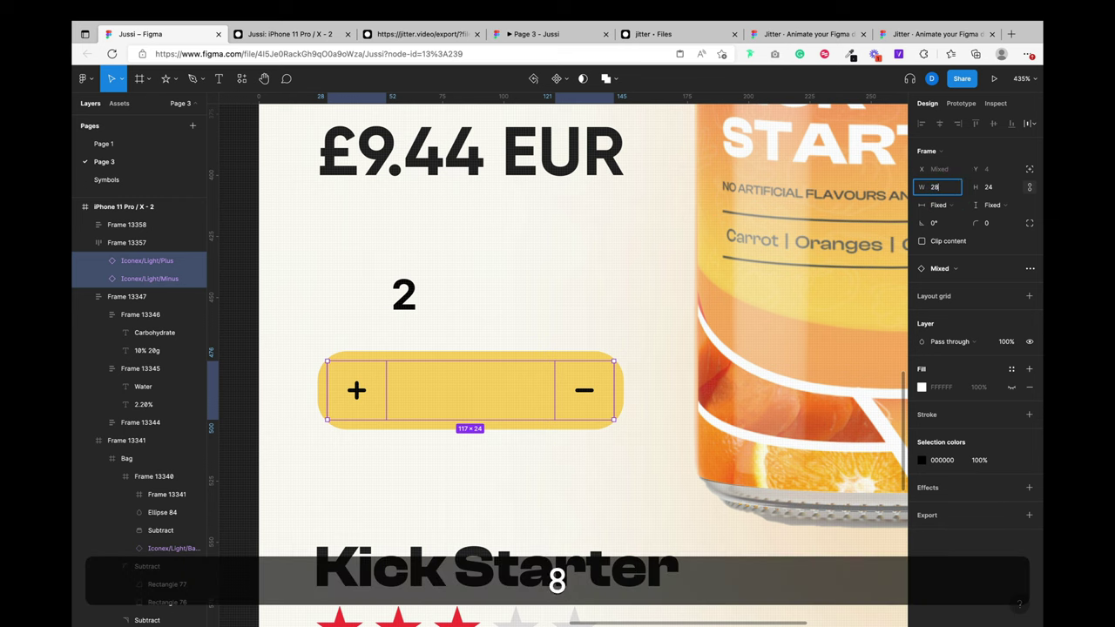
pyautogui.press('Return')
pyautogui.click(562, 297)
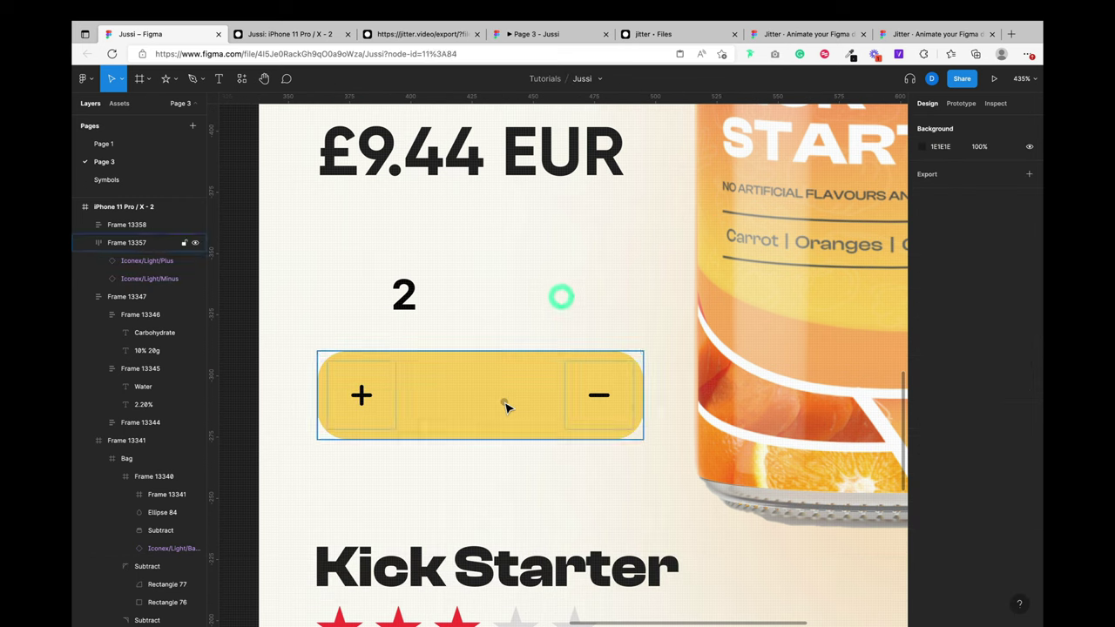
# Step: Set the yellow quantity bar's horizontal and vertical padding to 8
pyautogui.click(505, 403)
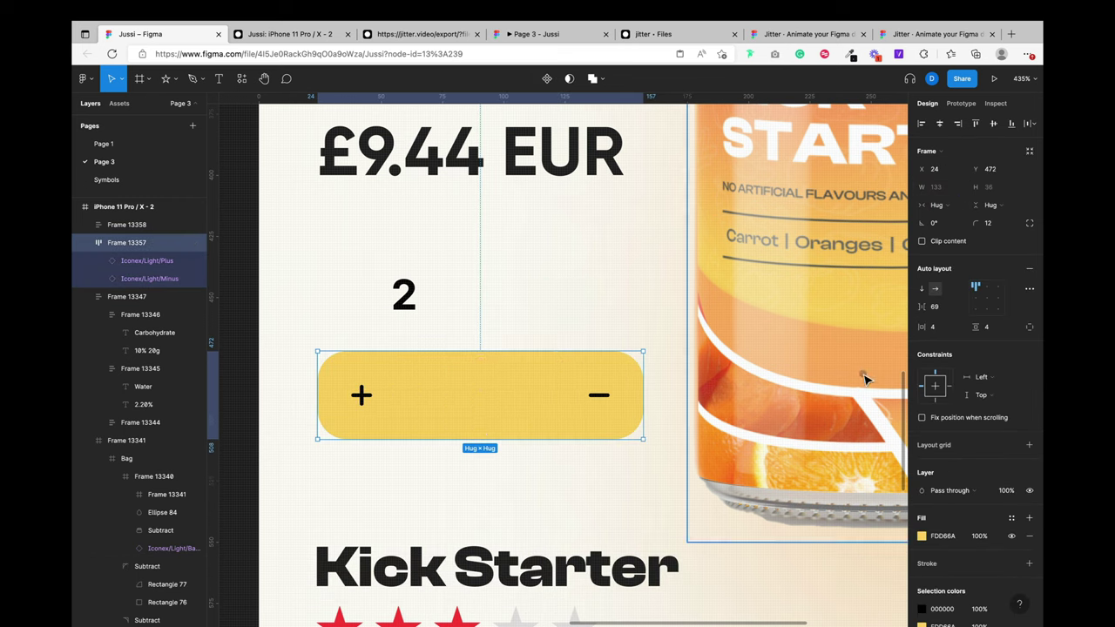
pyautogui.click(938, 329)
pyautogui.write('8')
pyautogui.press('Tab')
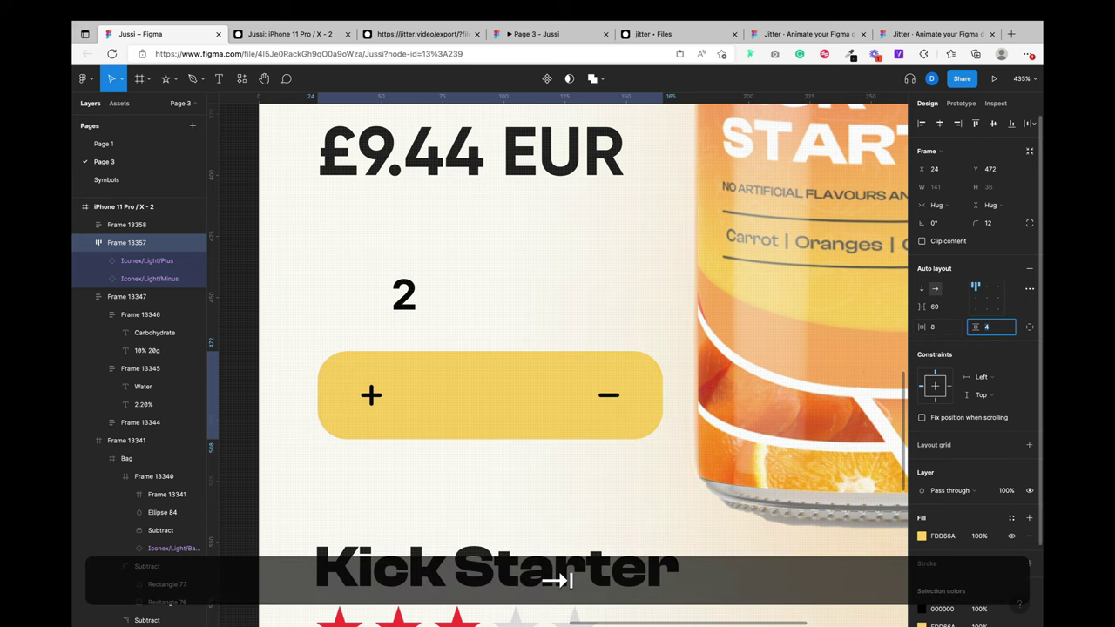
pyautogui.write('8')
pyautogui.press('Return')
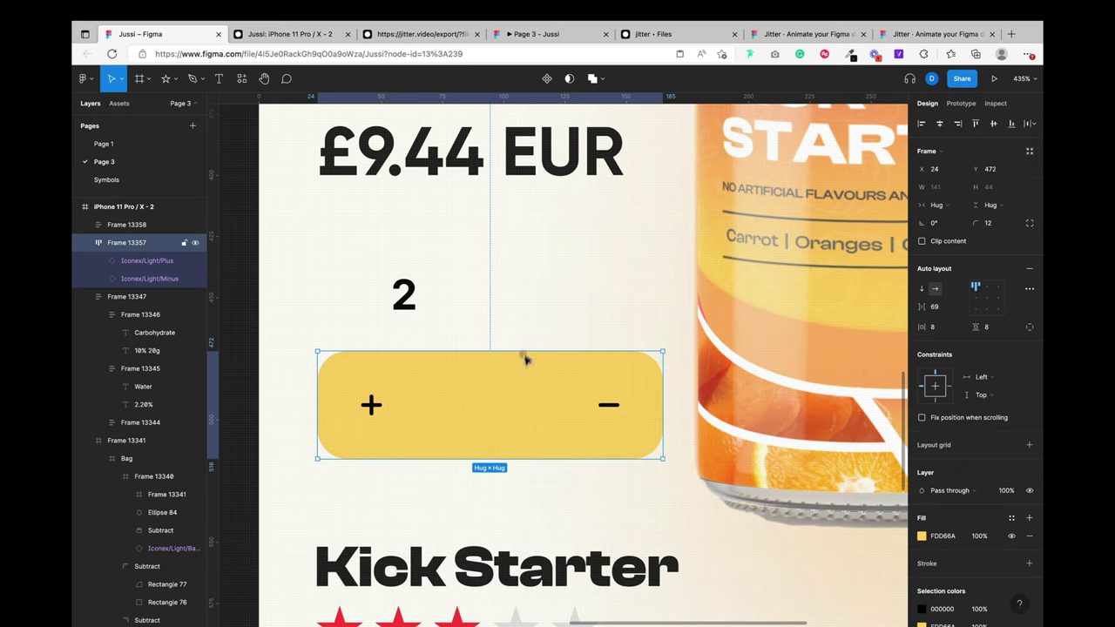
pyautogui.click(505, 402)
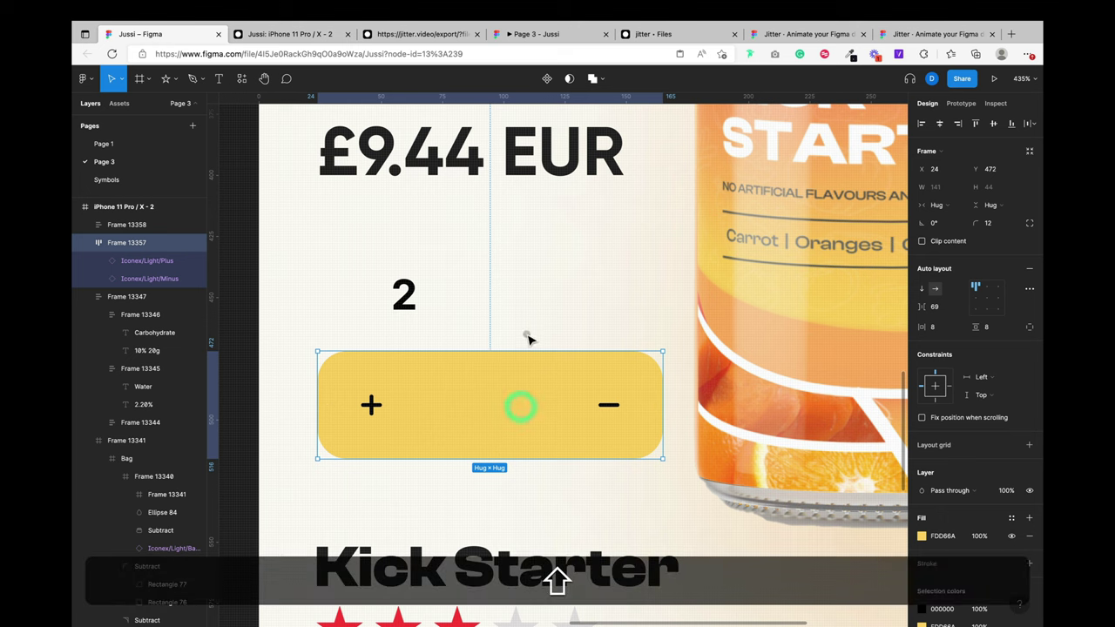
pyautogui.click(525, 330)
# Step: Centre the "2" inside its auto layout frame and resize that frame to 44 by 44
pyautogui.click(405, 312)
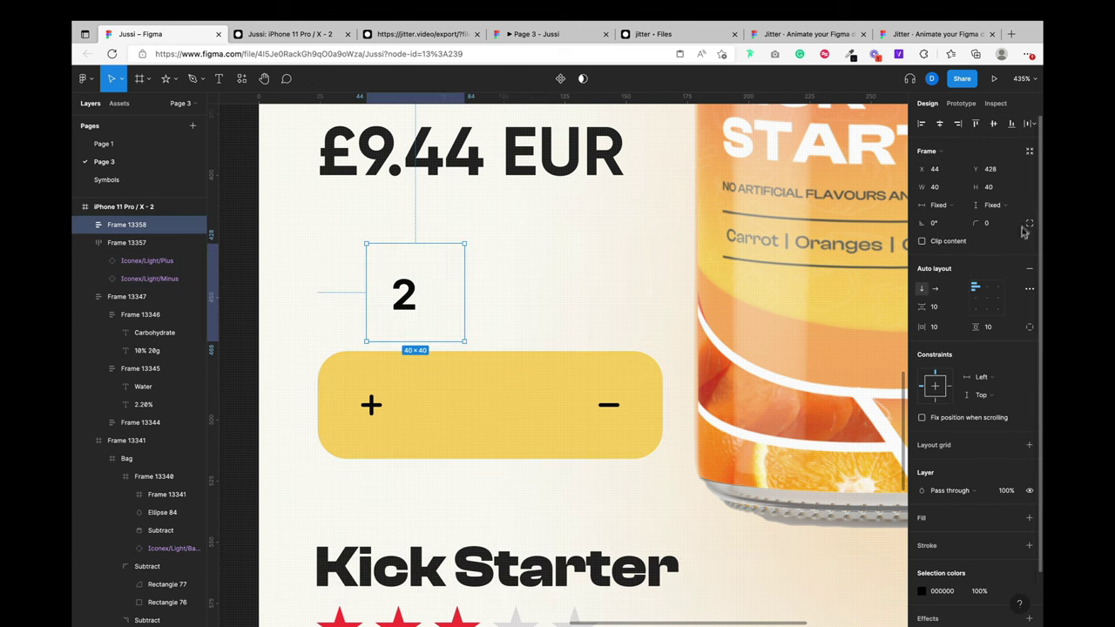
pyautogui.click(945, 187)
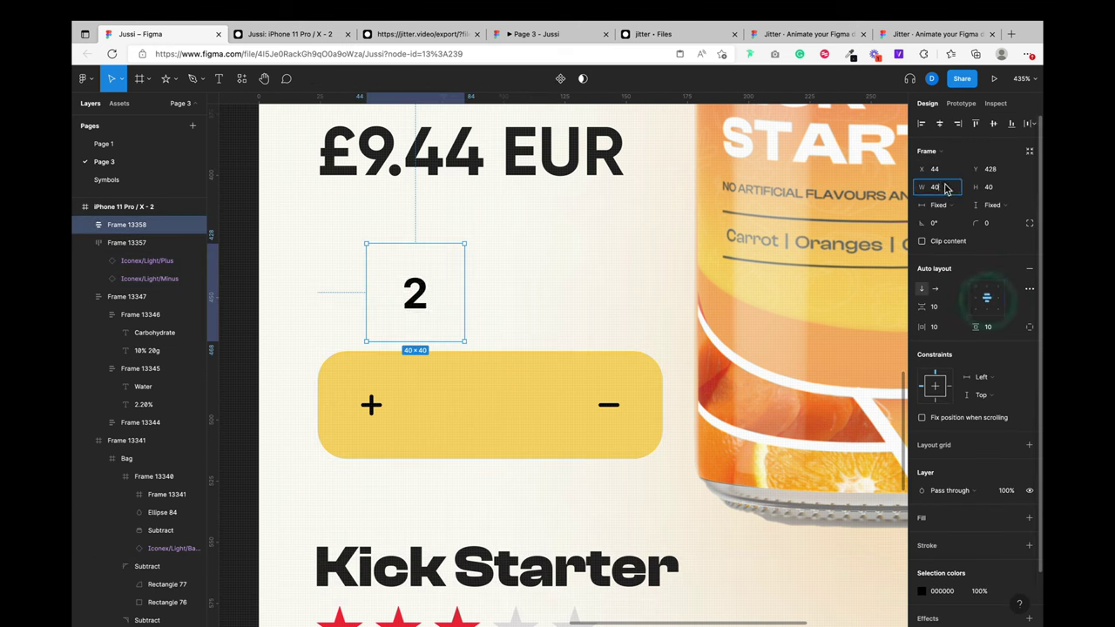
pyautogui.write('44')
pyautogui.press('Return')
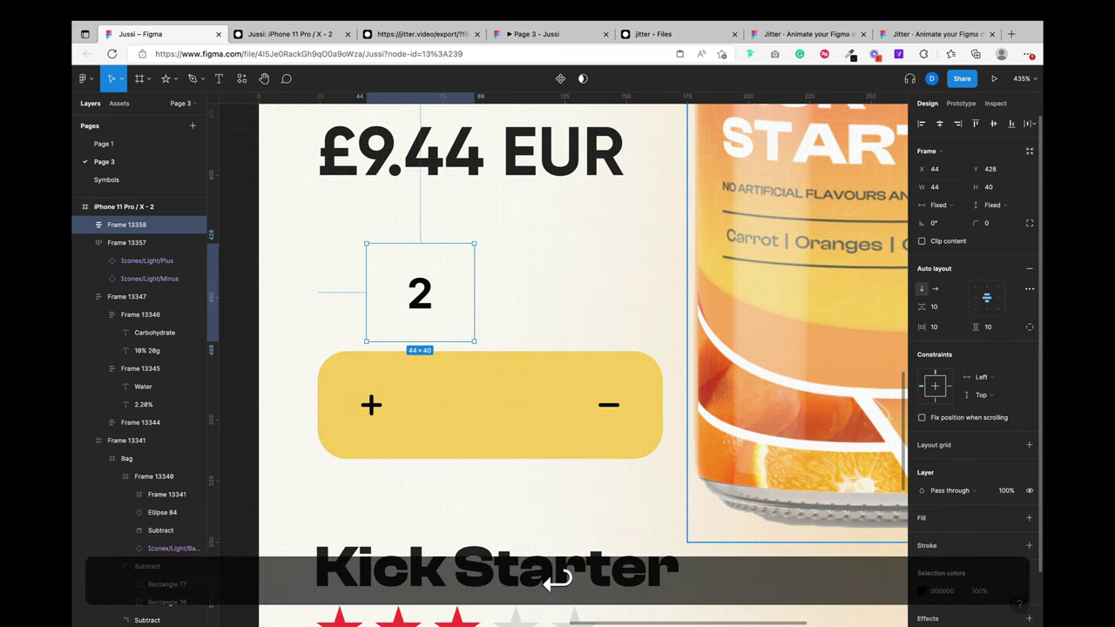
pyautogui.click(993, 187)
pyautogui.write('44')
pyautogui.press('Return')
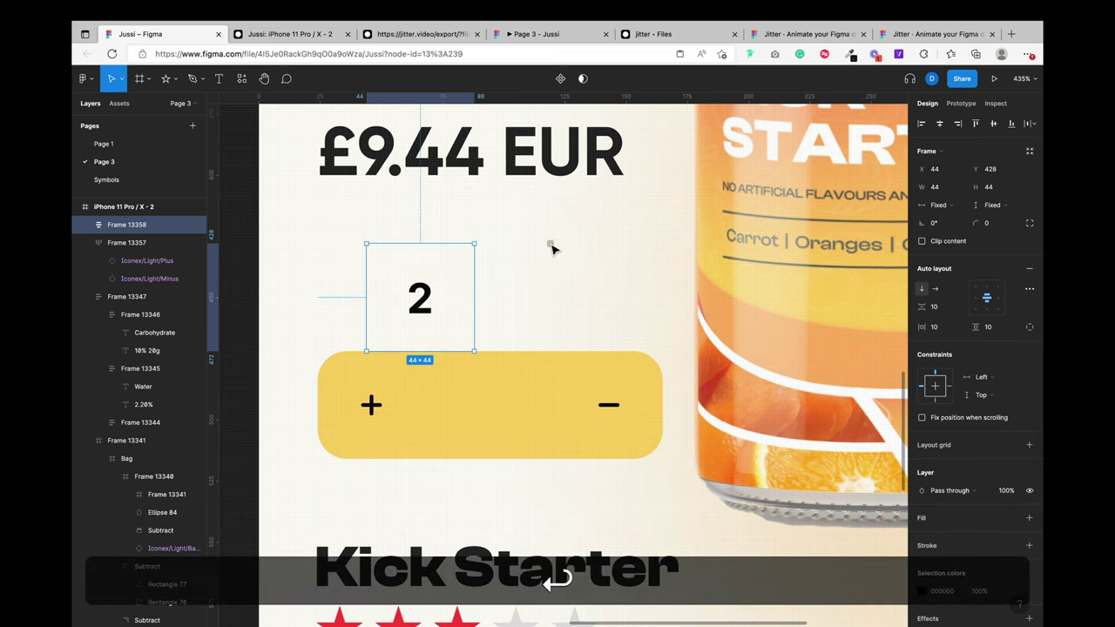
# Step: Move the frame around the "2" to X 60, Y 420 and give it a dark brown fill, 4A3838
pyautogui.click(946, 517)
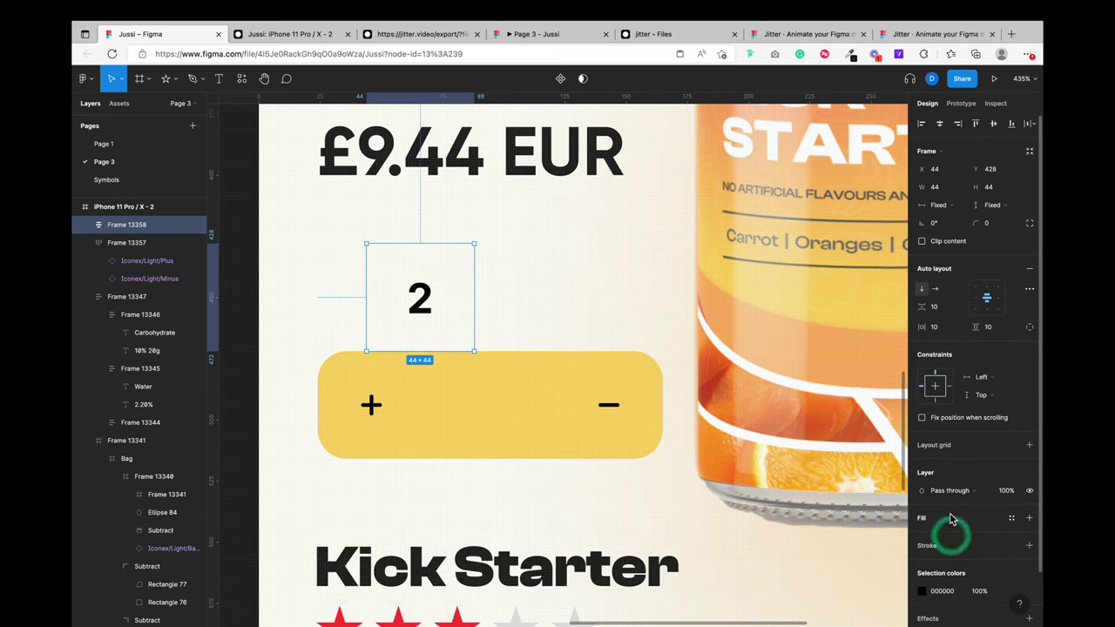
pyautogui.moveTo(406, 302); pyautogui.dragTo(444, 280)
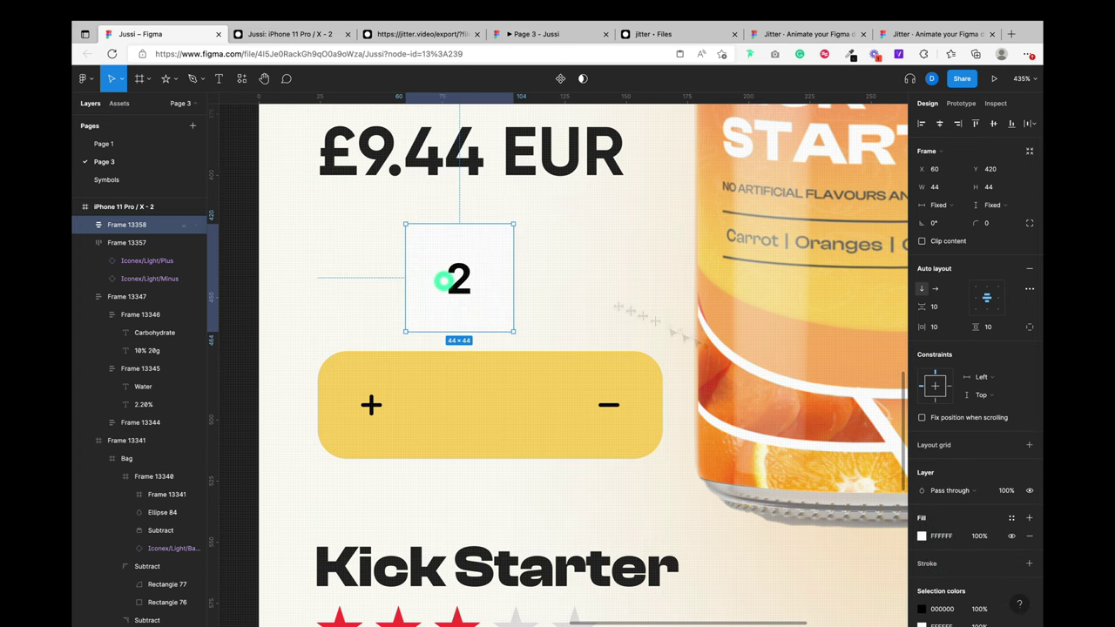
pyautogui.click(921, 536)
pyautogui.click(805, 441)
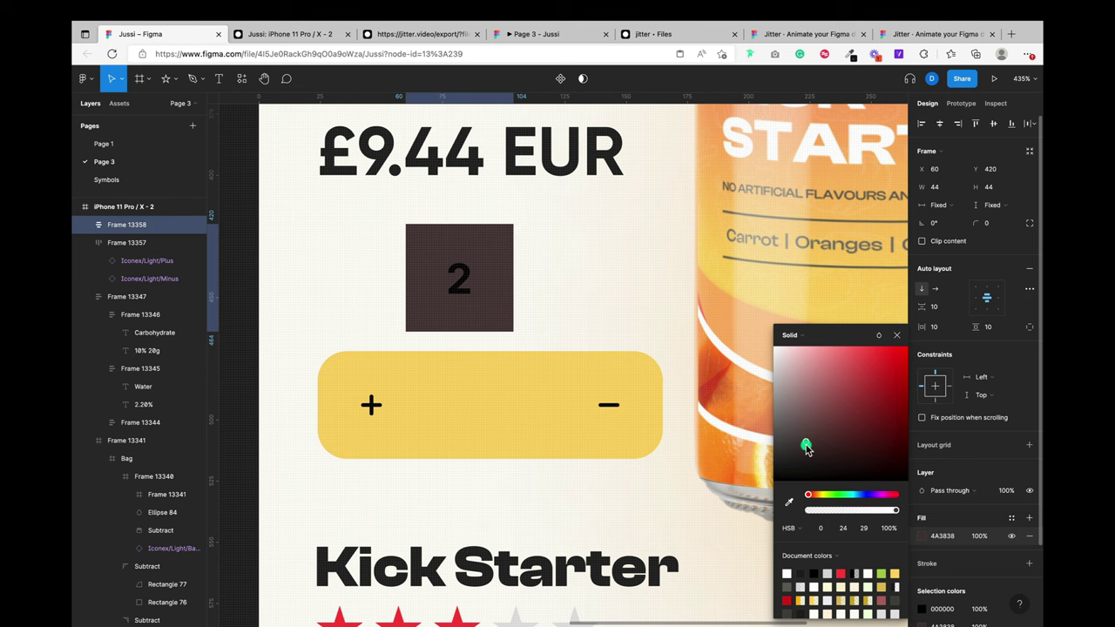
pyautogui.click(568, 281)
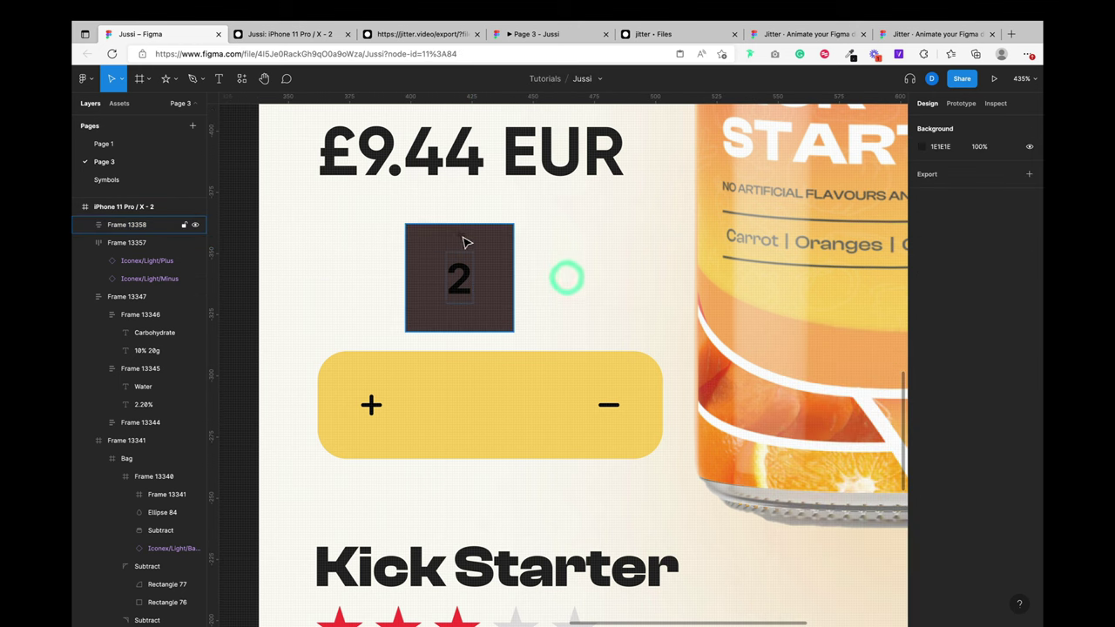
# Step: Draw a rectangle about 70 by 70 beside the dark frame around the "2"
pyautogui.click(139, 78)
pyautogui.click(352, 275)
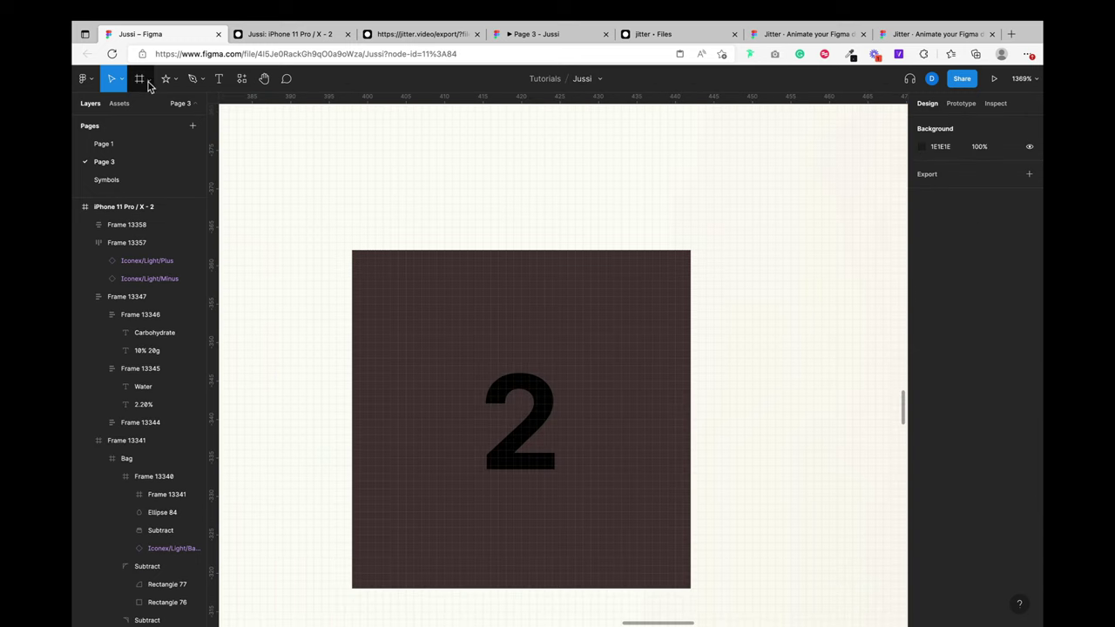
pyautogui.click(148, 78)
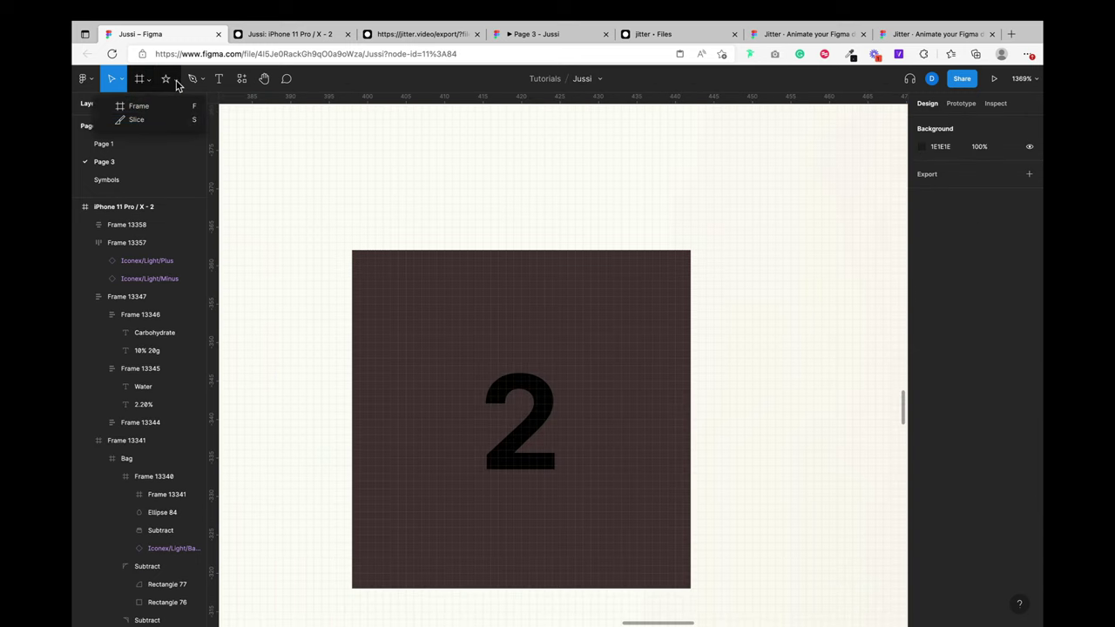
pyautogui.click(173, 78)
pyautogui.click(178, 104)
pyautogui.hscroll(-5, 346, 276)
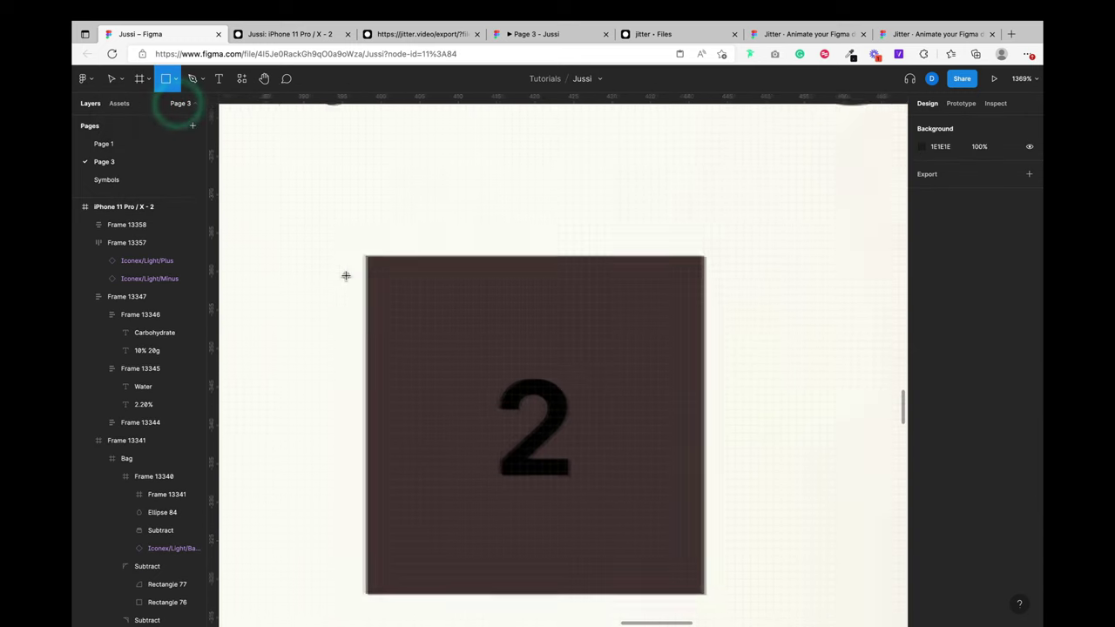
pyautogui.click(409, 286)
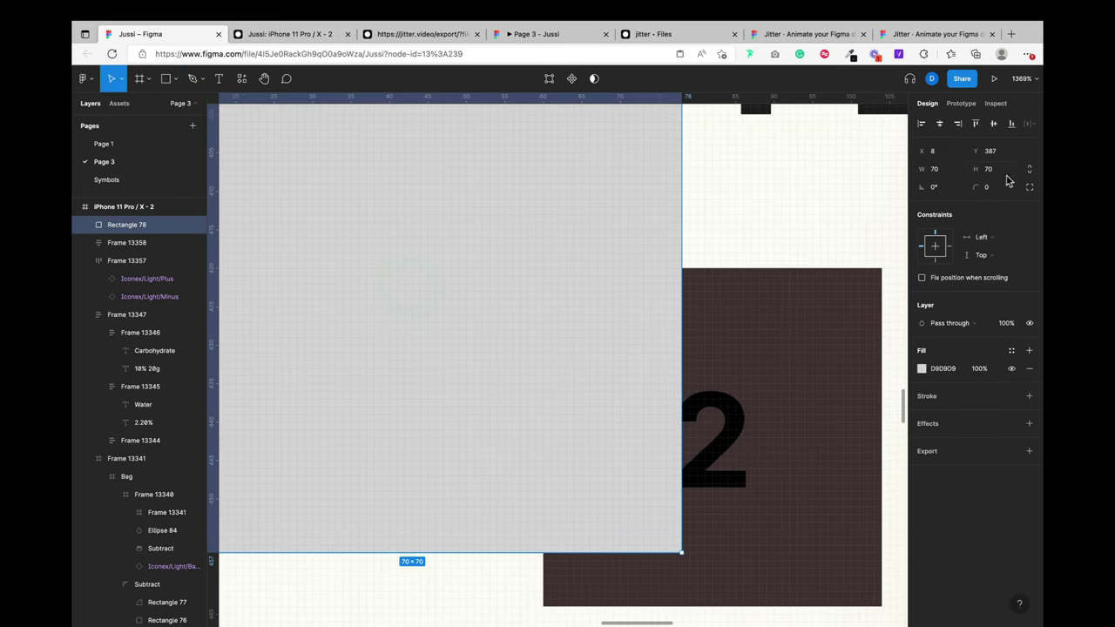
# Step: Set the new rectangle's width and height to 44
pyautogui.write('44')
pyautogui.press('Return')
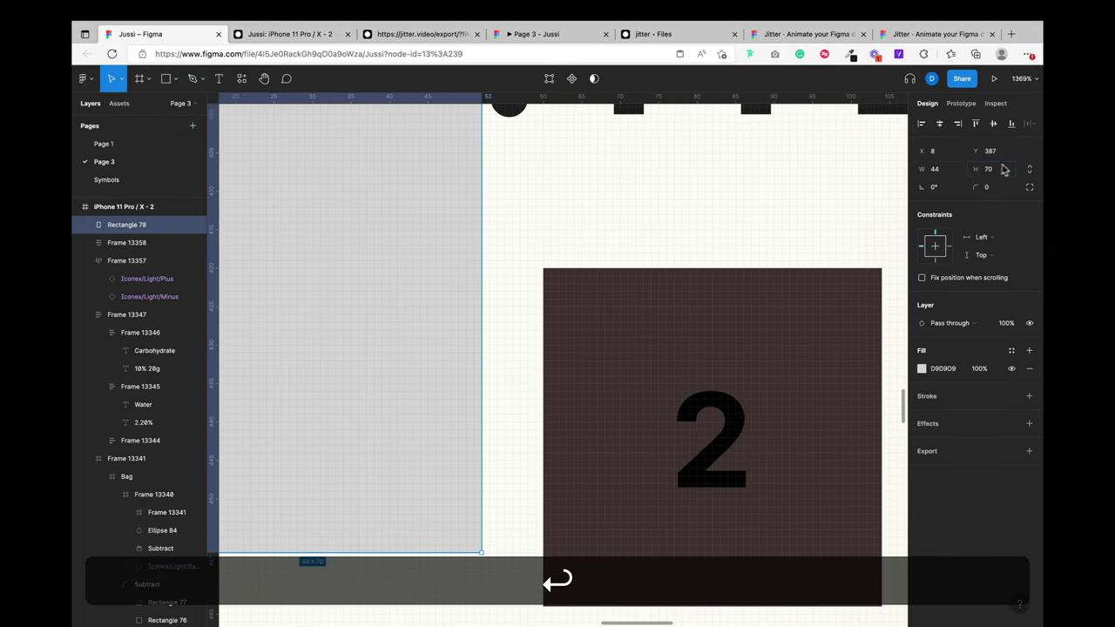
pyautogui.click(1004, 169)
pyautogui.write('44')
pyautogui.press('Return')
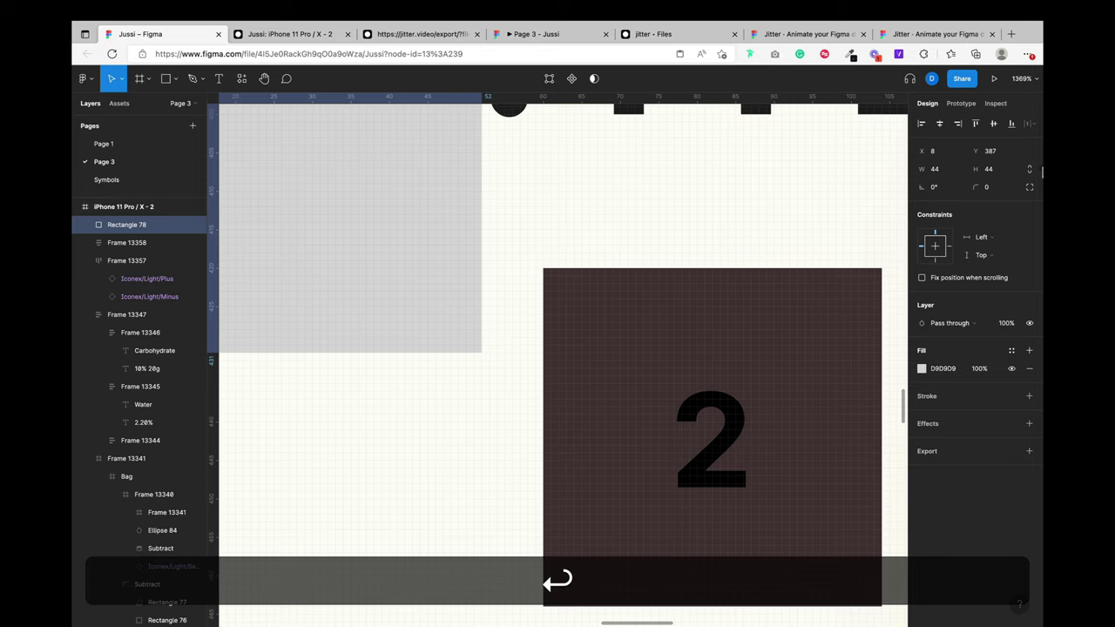
# Step: Lock the grey square's proportions and divide its width by 4
pyautogui.click(1028, 169)
pyautogui.click(940, 171)
pyautogui.press('Right')
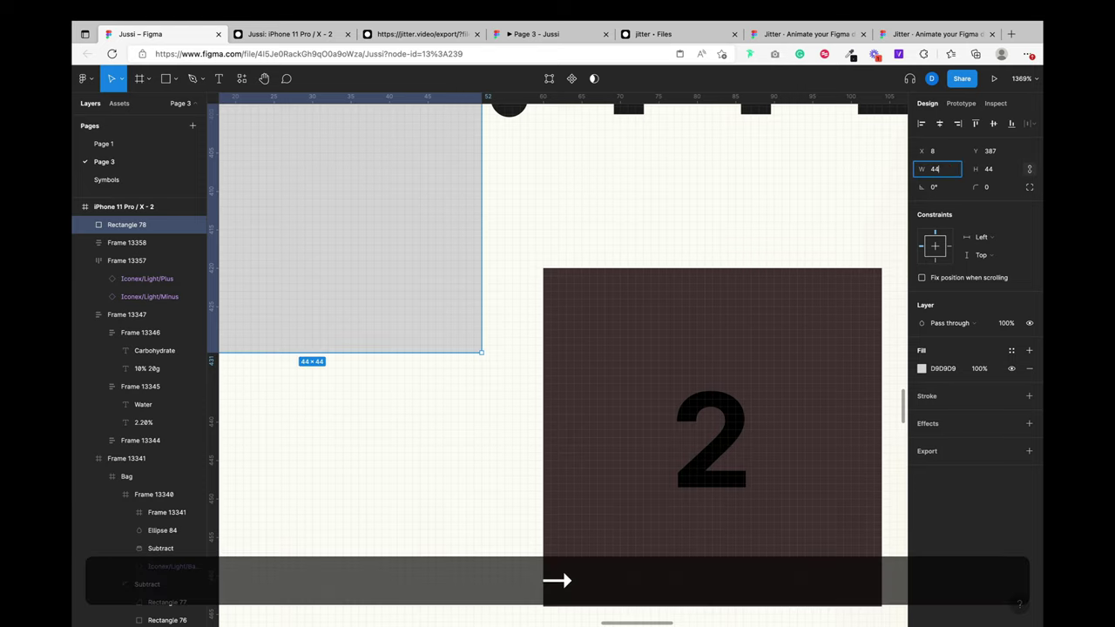
pyautogui.write('/4')
pyautogui.press('Return')
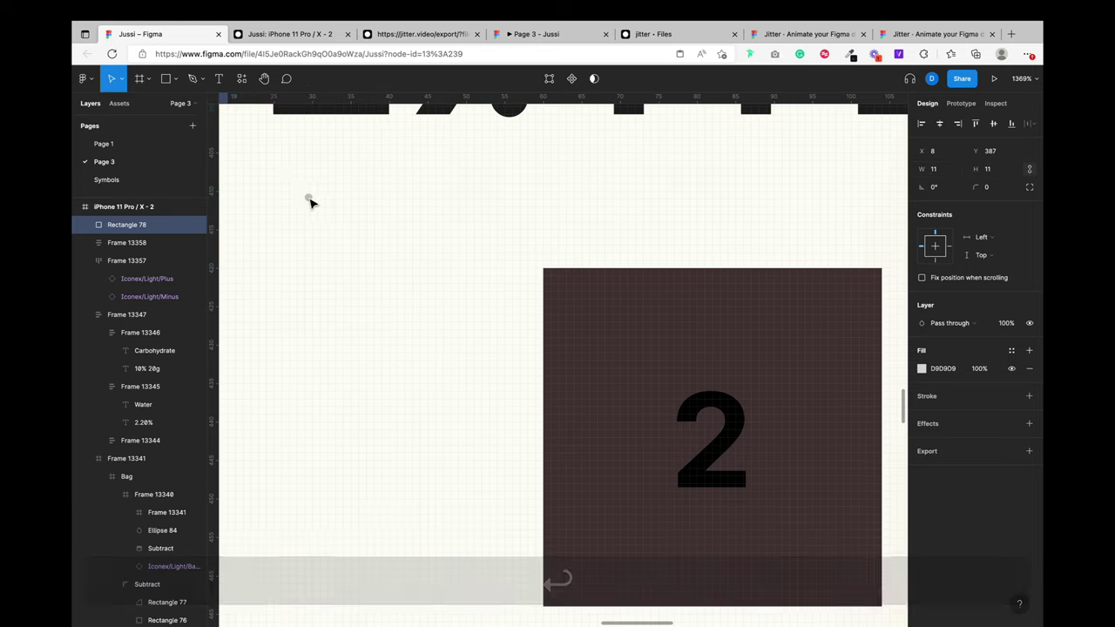
# Step: Move the small grey square against the outside of the dark frame's upper-left corner, at X 49, Y 420
pyautogui.hscroll(-5, 311, 199)
pyautogui.moveTo(421, 193); pyautogui.dragTo(736, 449)
pyautogui.hscroll(8, 735, 445)
pyautogui.scroll(-3, 734, 446)
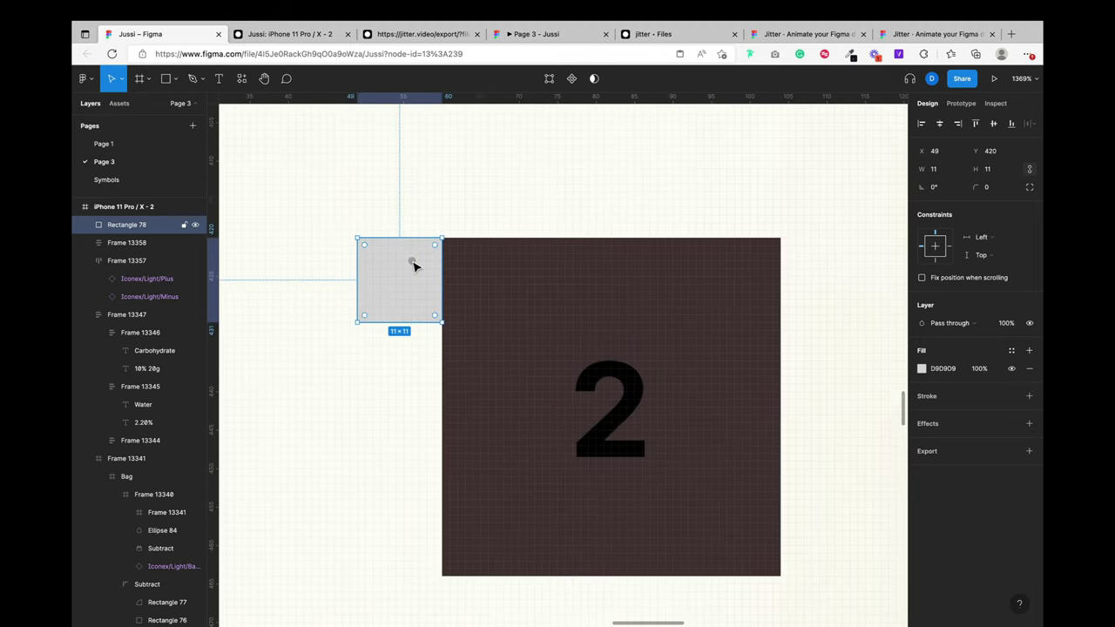
# Step: Duplicate the small grey square, fill the copy with the dark frame's 4A3838 colour and move it down to Y 427
pyautogui.press('super')
pyautogui.press('super+v')
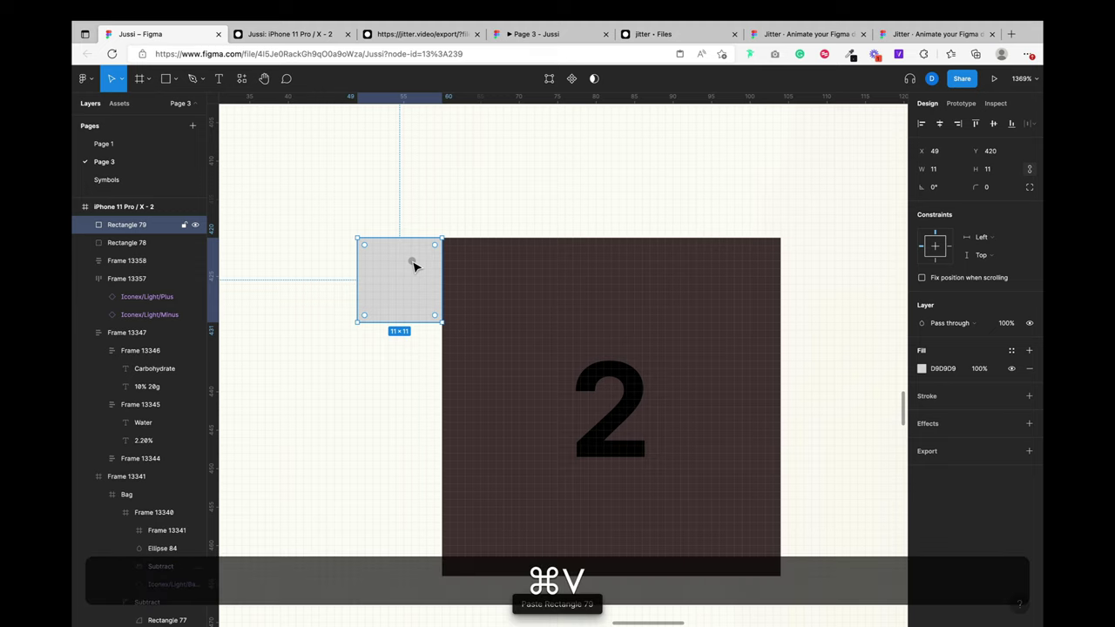
pyautogui.press('super+i')
pyautogui.click(555, 275)
pyautogui.moveTo(423, 268); pyautogui.dragTo(415, 320)
# Step: Set only the top-left corner radius of the dark small square to 100
pyautogui.keyDown('shift'); pyautogui.click(402, 266); pyautogui.keyUp('shift')
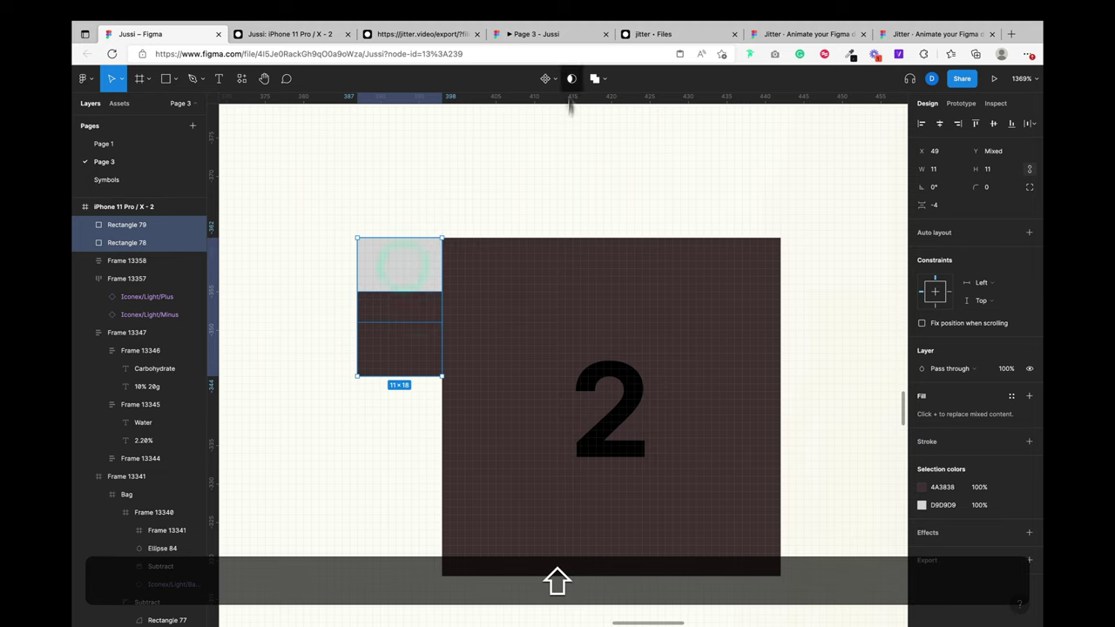
pyautogui.click(423, 299)
pyautogui.click(1029, 187)
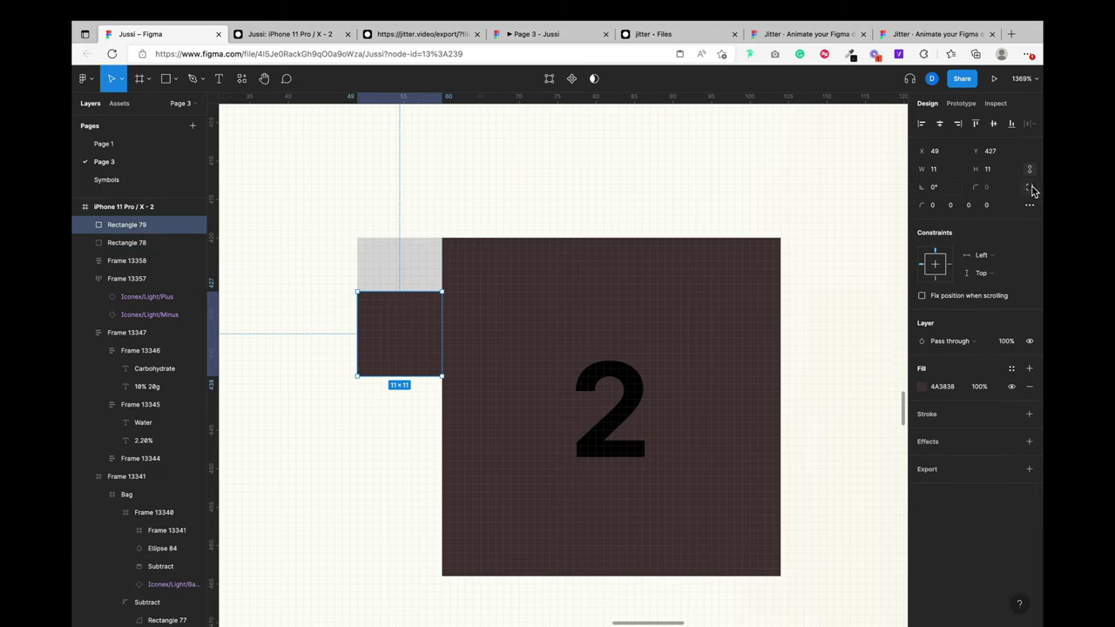
pyautogui.write('100')
pyautogui.press('Return')
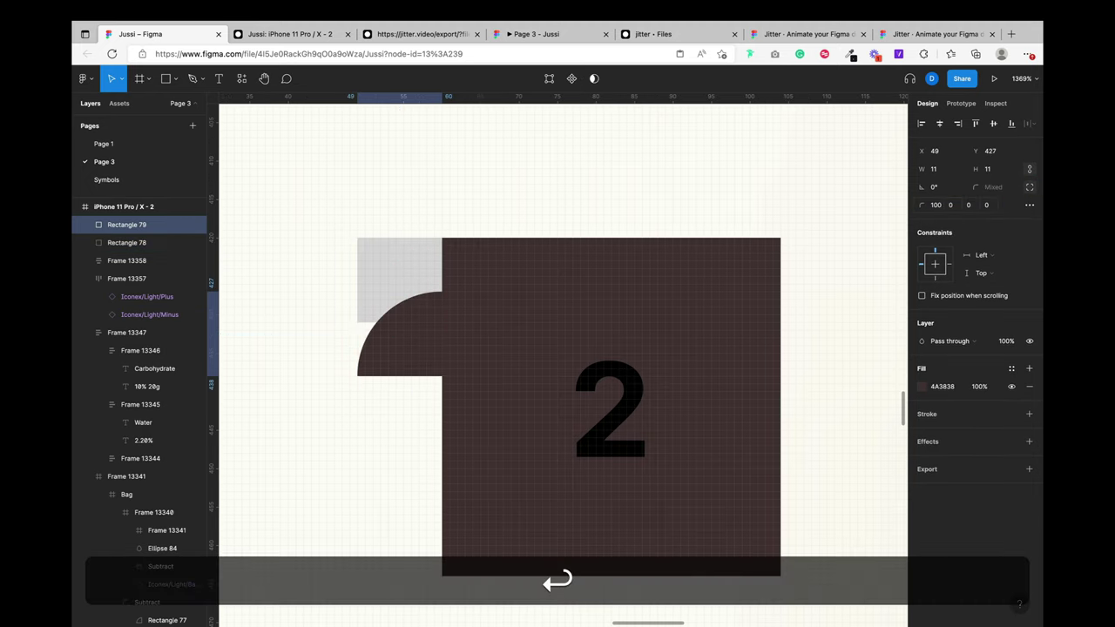
# Step: Align the dark quarter-round over the grey square at Y 420 and subtract it to leave a curved corner piece
pyautogui.moveTo(428, 346); pyautogui.dragTo(436, 292)
pyautogui.moveTo(341, 225); pyautogui.dragTo(473, 376)
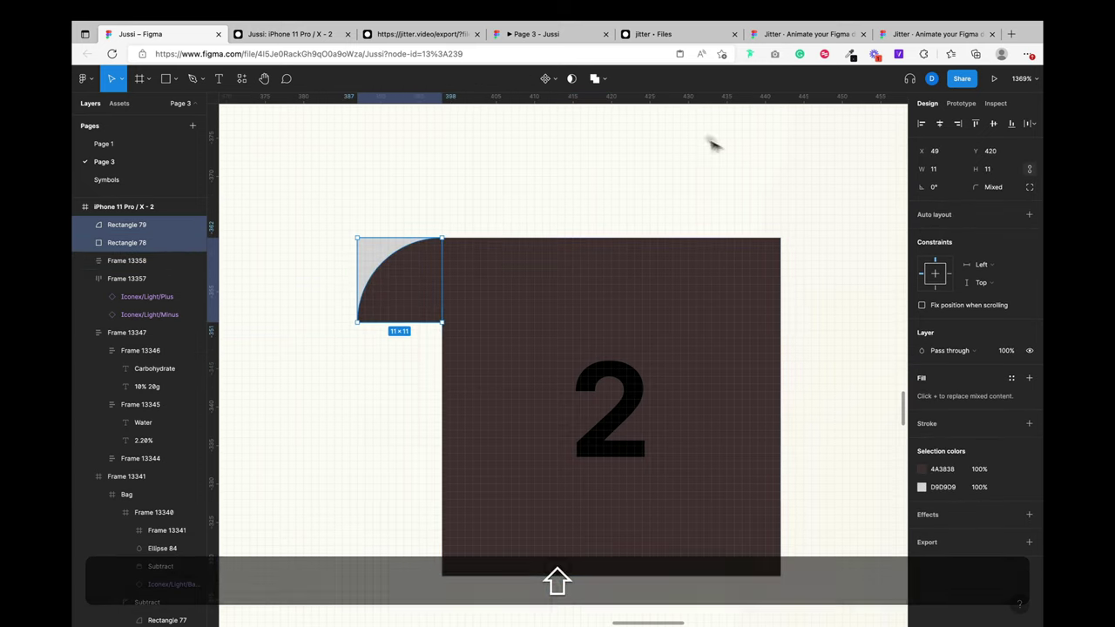
pyautogui.click(605, 79)
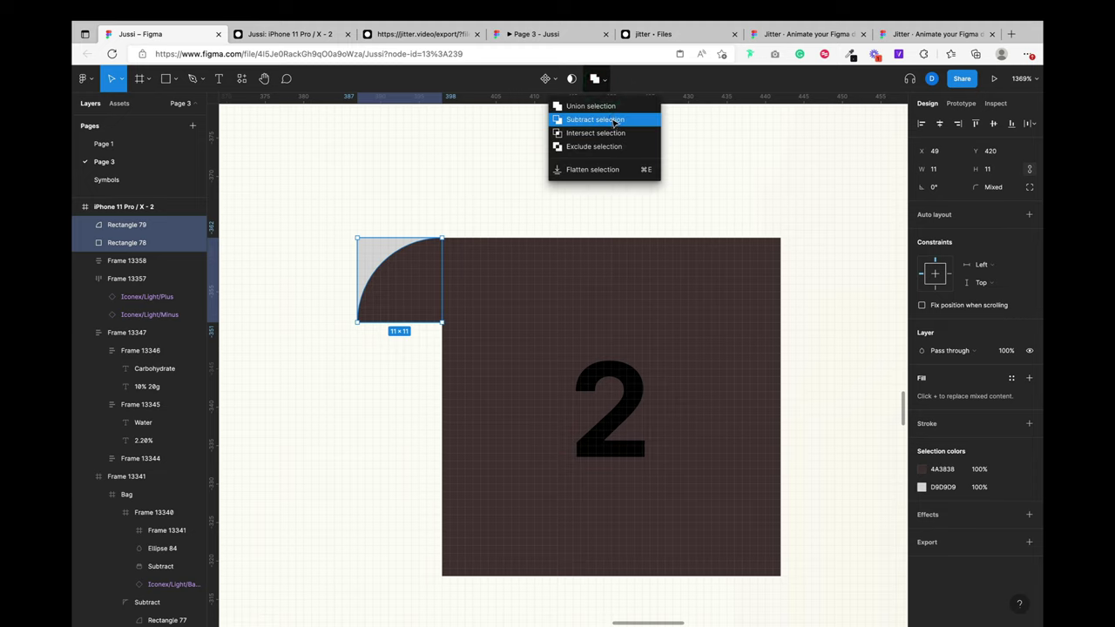
pyautogui.click(612, 120)
pyautogui.click(464, 217)
# Step: Duplicate the curved corner piece to the dark frame's right side at X 104, and flip the left one horizontally
pyautogui.click(378, 261)
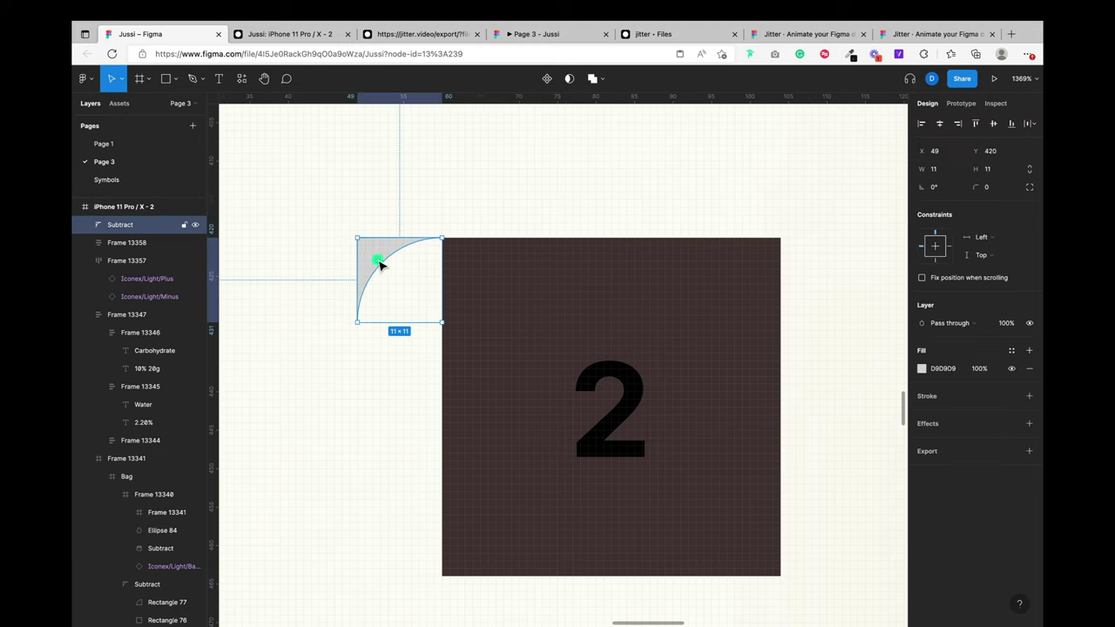
pyautogui.press('super+v')
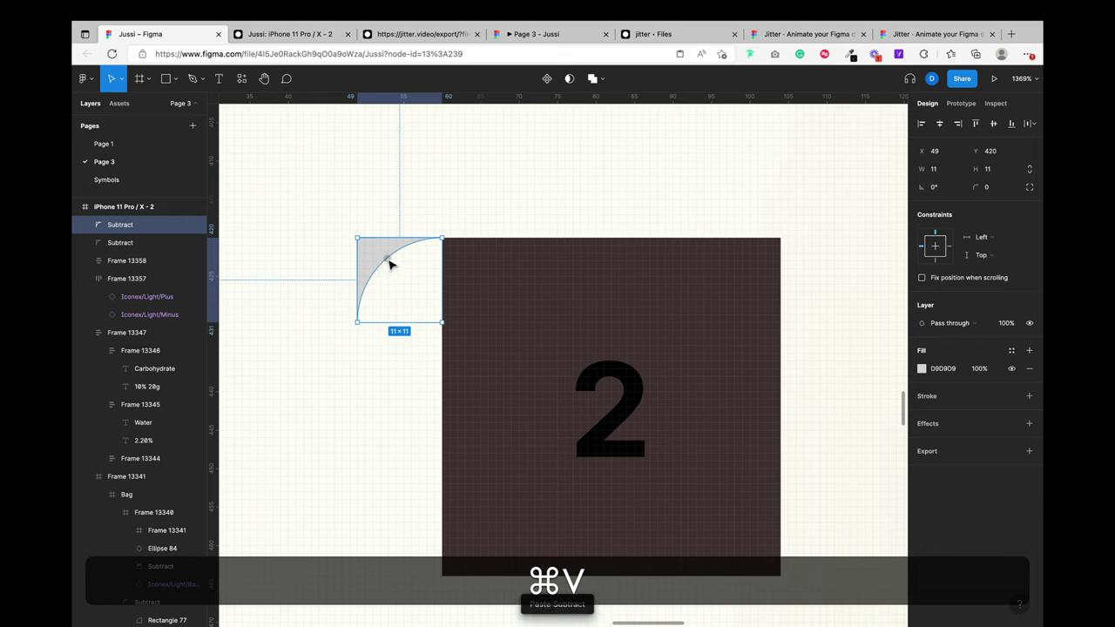
pyautogui.moveTo(402, 263); pyautogui.dragTo(811, 259)
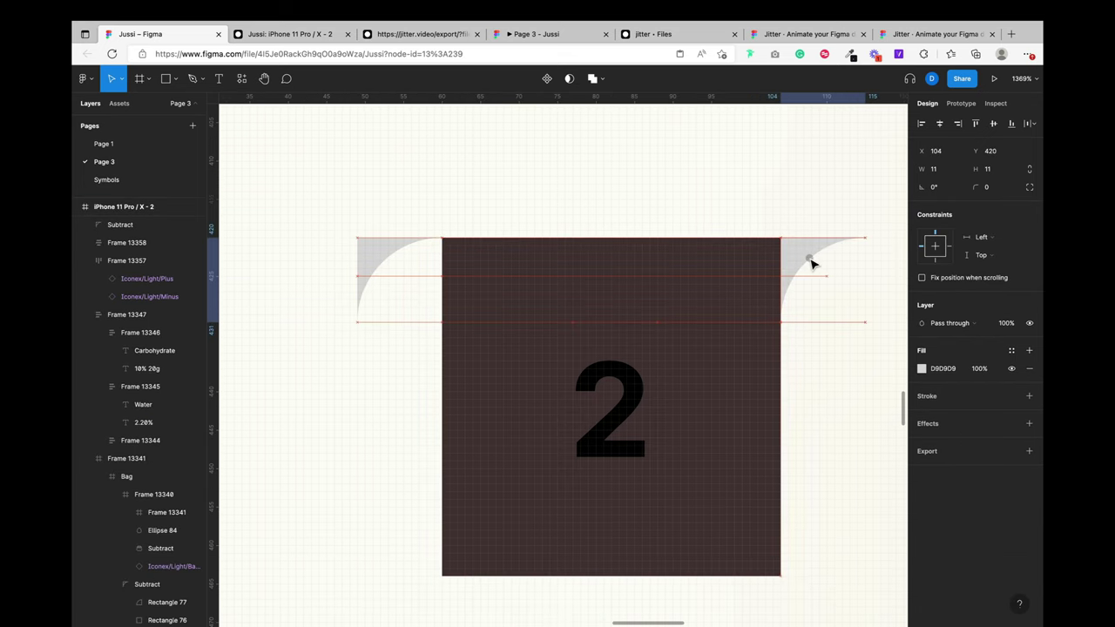
pyautogui.click(361, 273)
pyautogui.hotkey('shift', 'h')
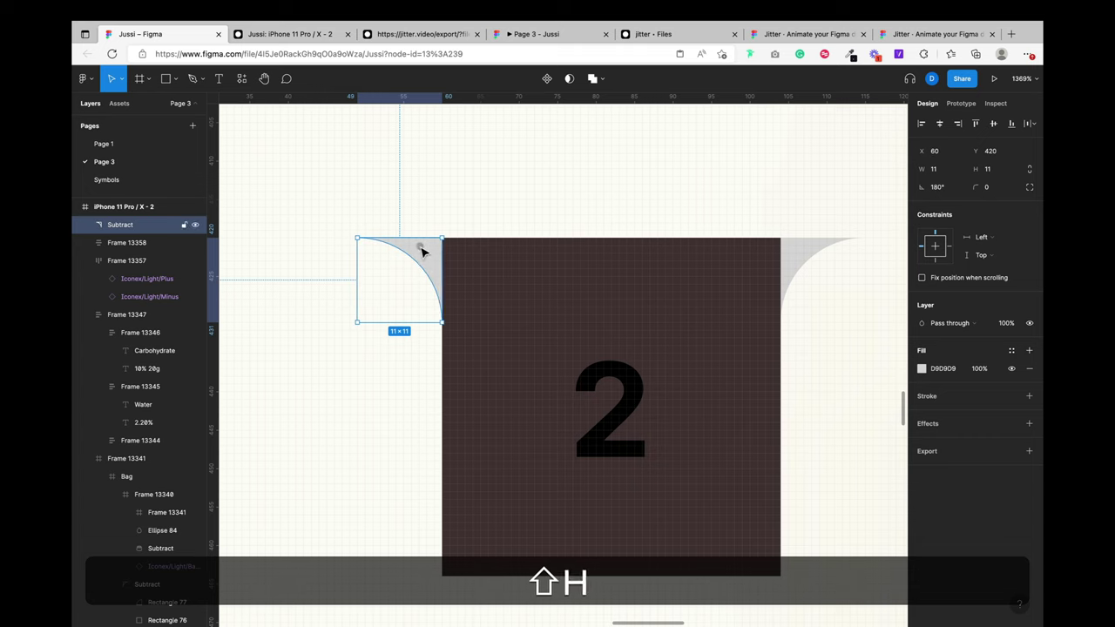
# Step: Set the horizontal spacing between the dark frame and its two curved corner pieces to 0
pyautogui.keyDown('shift'); pyautogui.click(806, 259); pyautogui.keyUp('shift')
pyautogui.keyDown('shift'); pyautogui.click(724, 256); pyautogui.keyUp('shift')
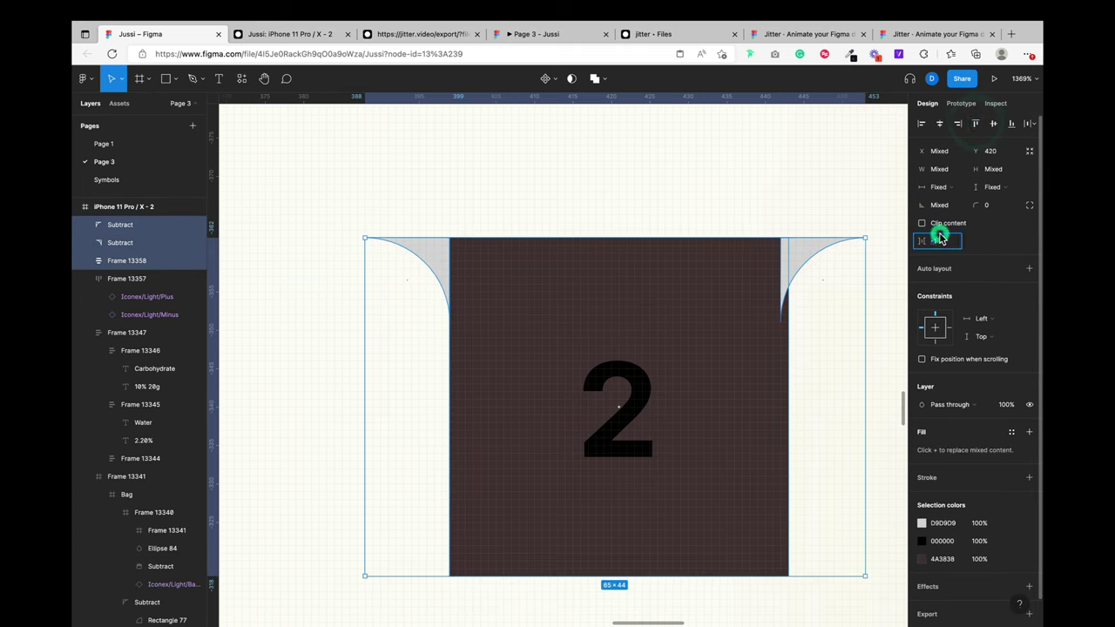
pyautogui.write('0')
pyautogui.press('Return')
pyautogui.scroll(-2, 490, 373)
pyautogui.hscroll(2, 490, 373)
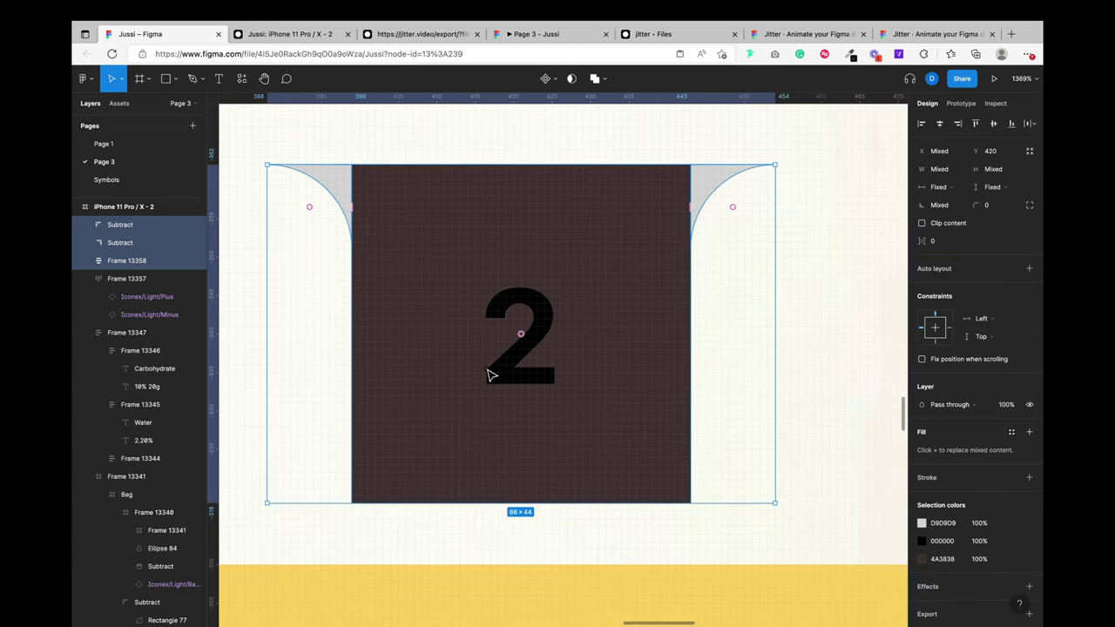
# Step: Expose the individual corner radii of the dark frame holding the 2
pyautogui.click(616, 275)
pyautogui.click(1029, 224)
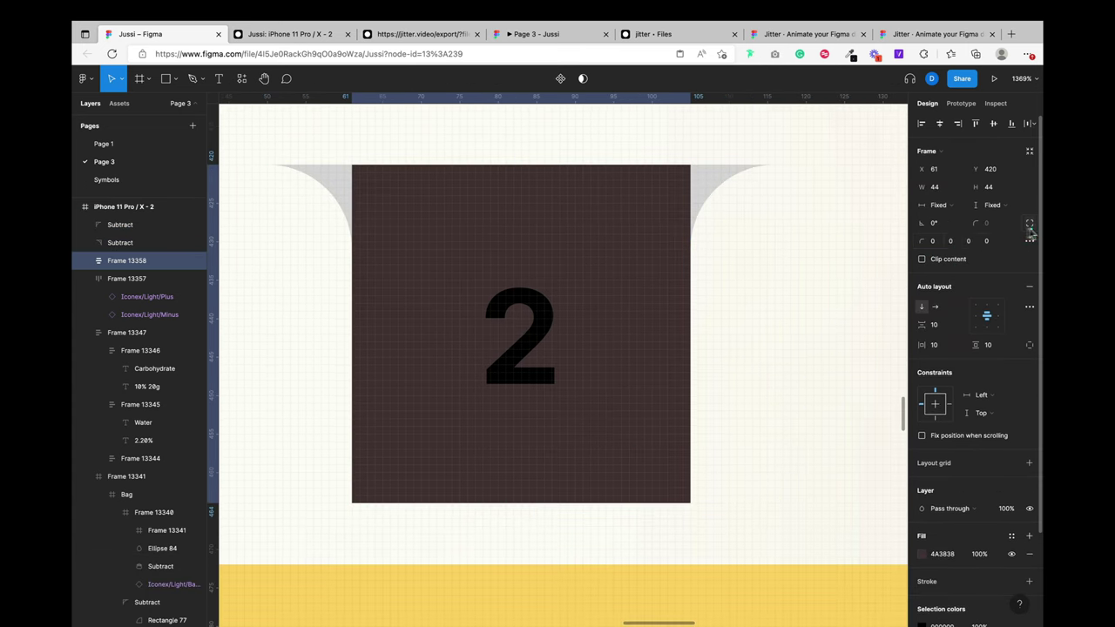
pyautogui.click(958, 241)
pyautogui.write('50')
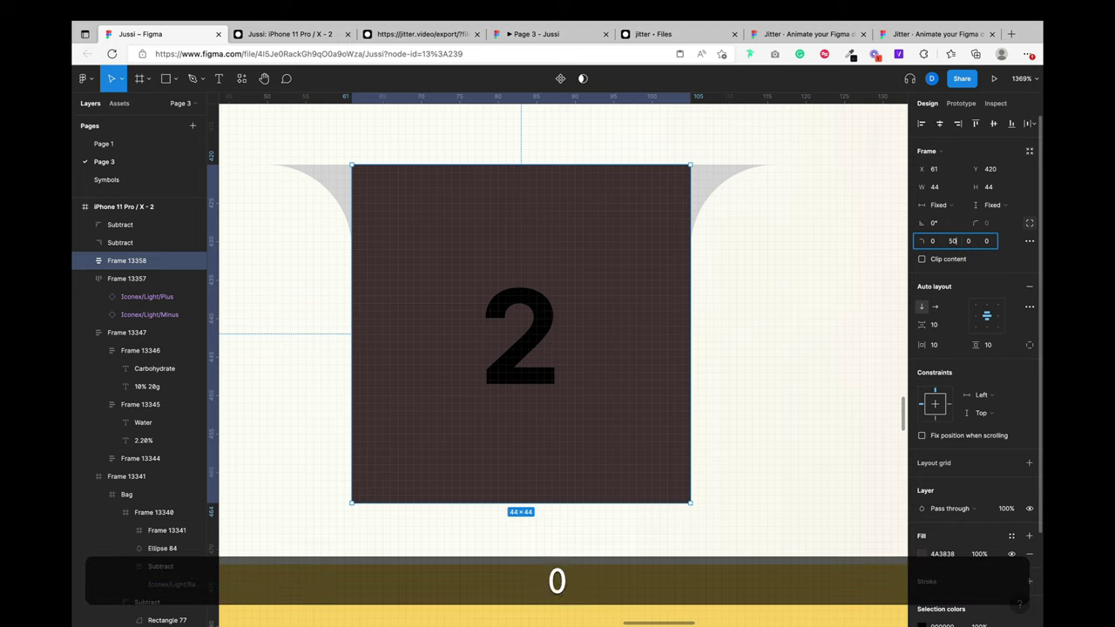
pyautogui.press('Tab')
pyautogui.press('super+z')
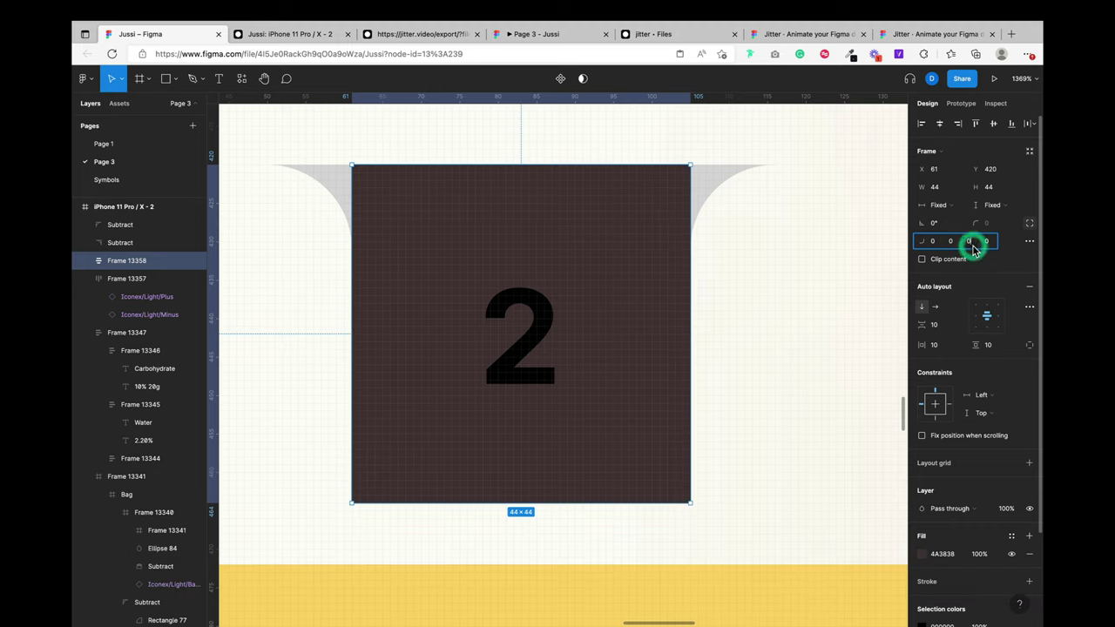
# Step: Set the dark frame's bottom-right and bottom-left corner radii to 50
pyautogui.write('50')
pyautogui.press('Tab')
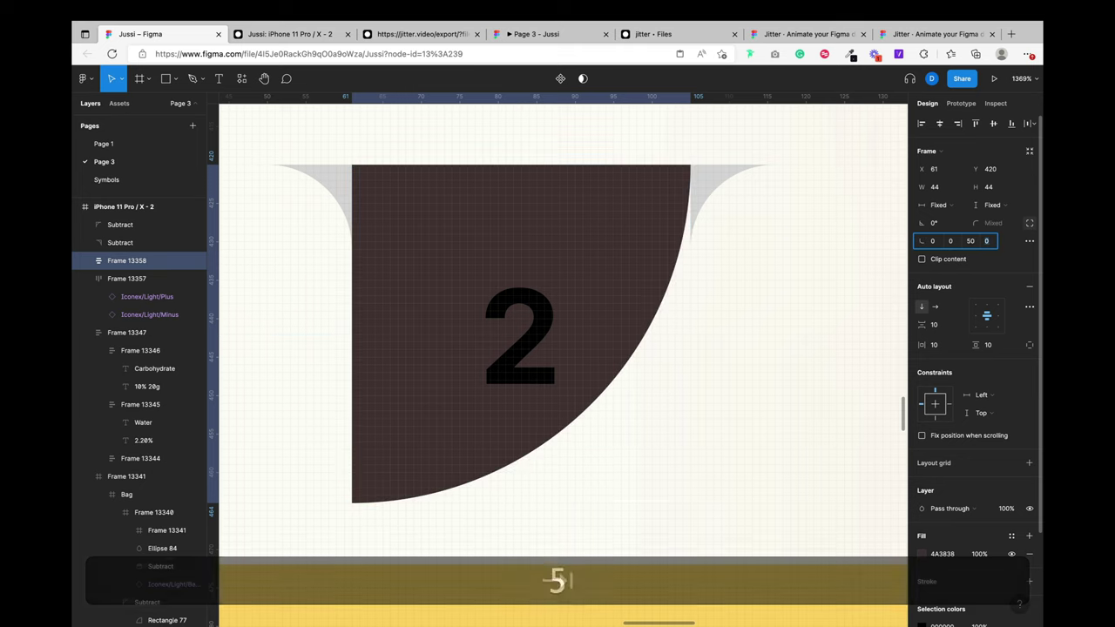
pyautogui.write('50')
pyautogui.press('Return')
pyautogui.press('Return')
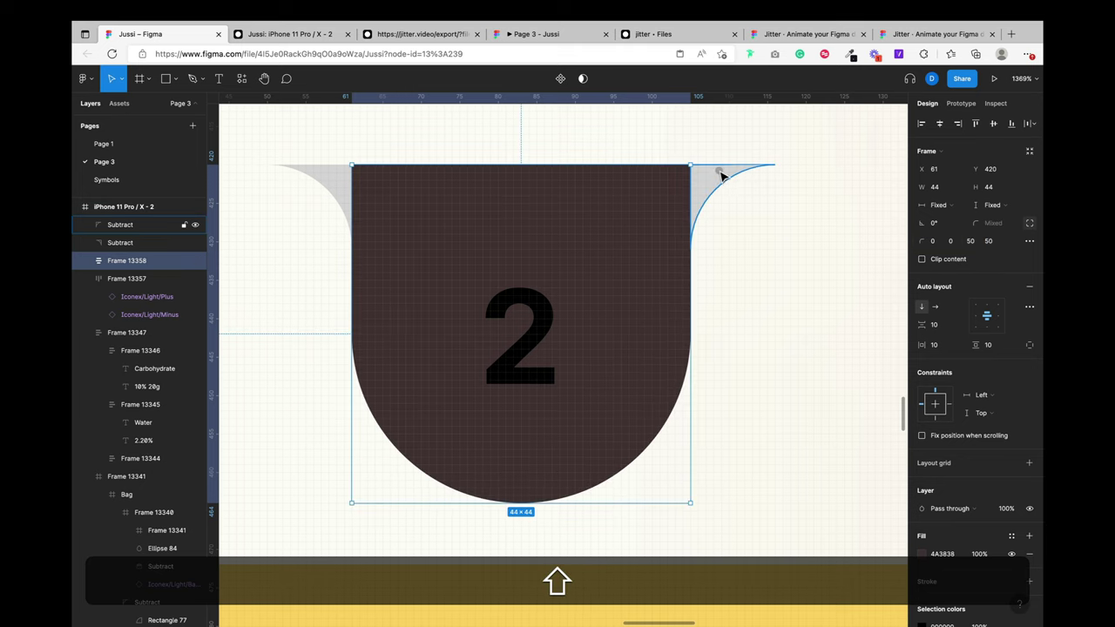
# Step: Wrap the dark frame and both curved corner pieces in a new frame and show its FFFFFF fill
pyautogui.keyDown('shift'); pyautogui.click(719, 178); pyautogui.keyUp('shift')
pyautogui.keyDown('shift'); pyautogui.click(337, 180); pyautogui.keyUp('shift')
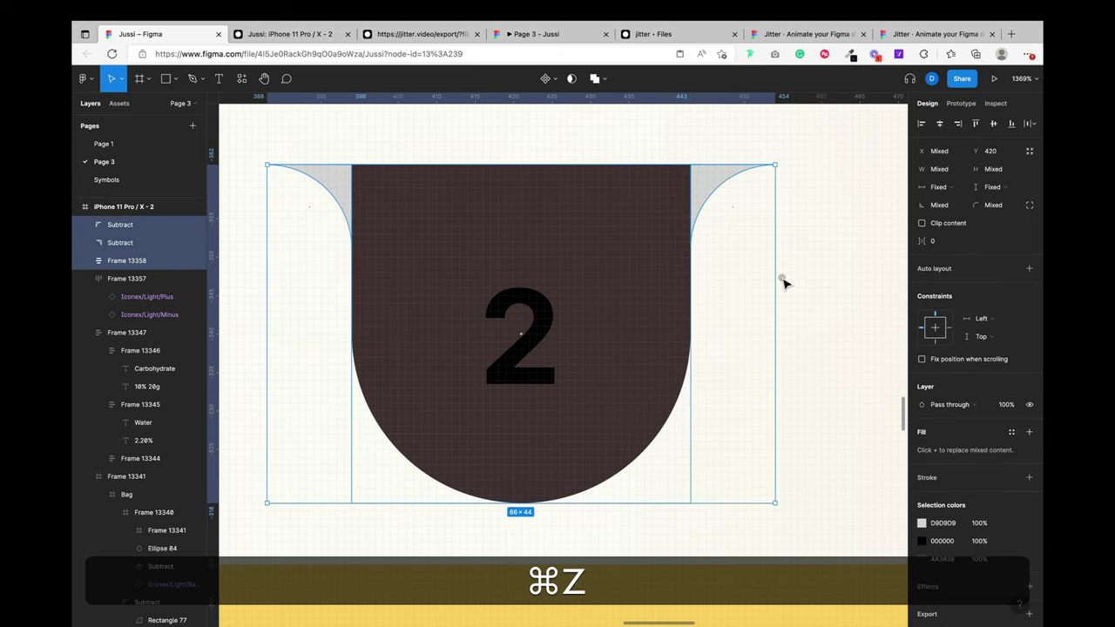
pyautogui.press('alt+super+g')
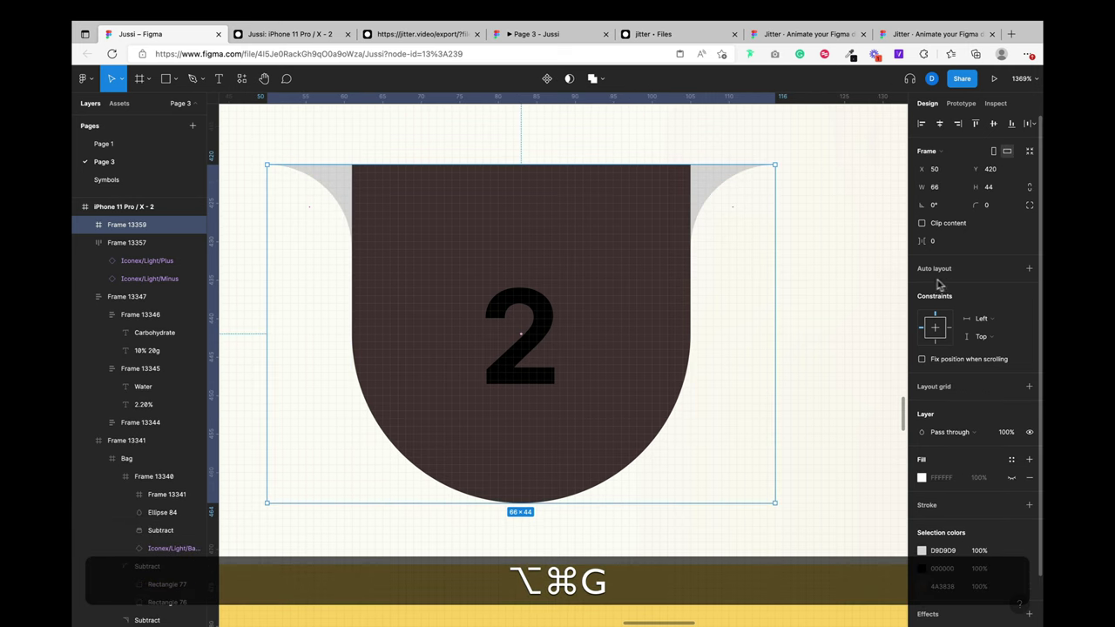
pyautogui.click(1010, 481)
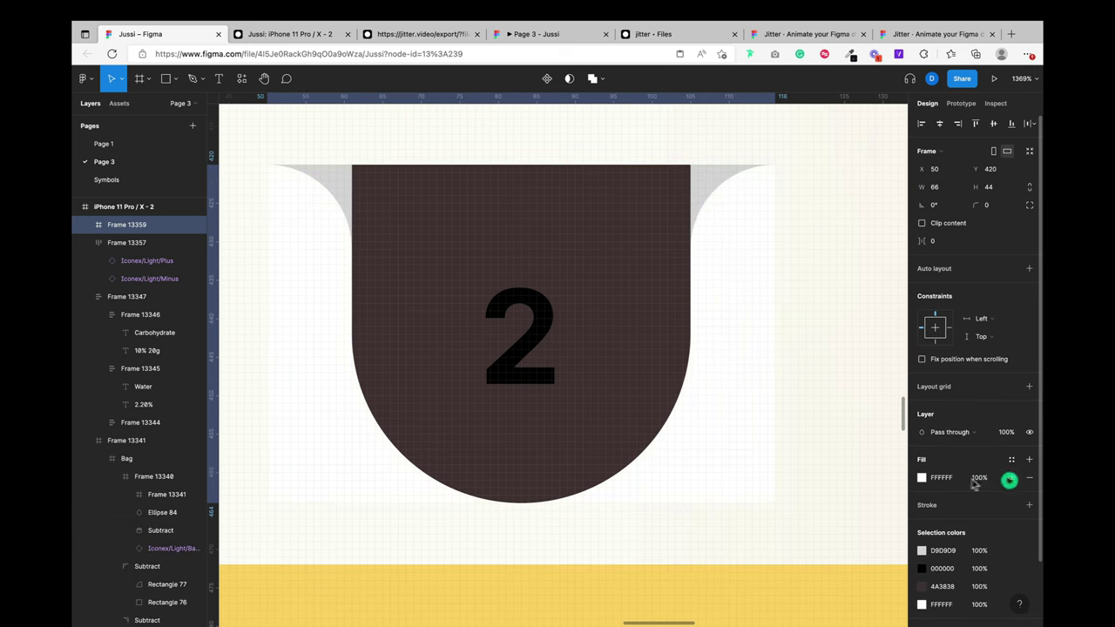
# Step: Change the fill of the dark rounded frame behind the 2 to FFFFFF
pyautogui.keyDown('super'); pyautogui.click(537, 316); pyautogui.keyUp('super')
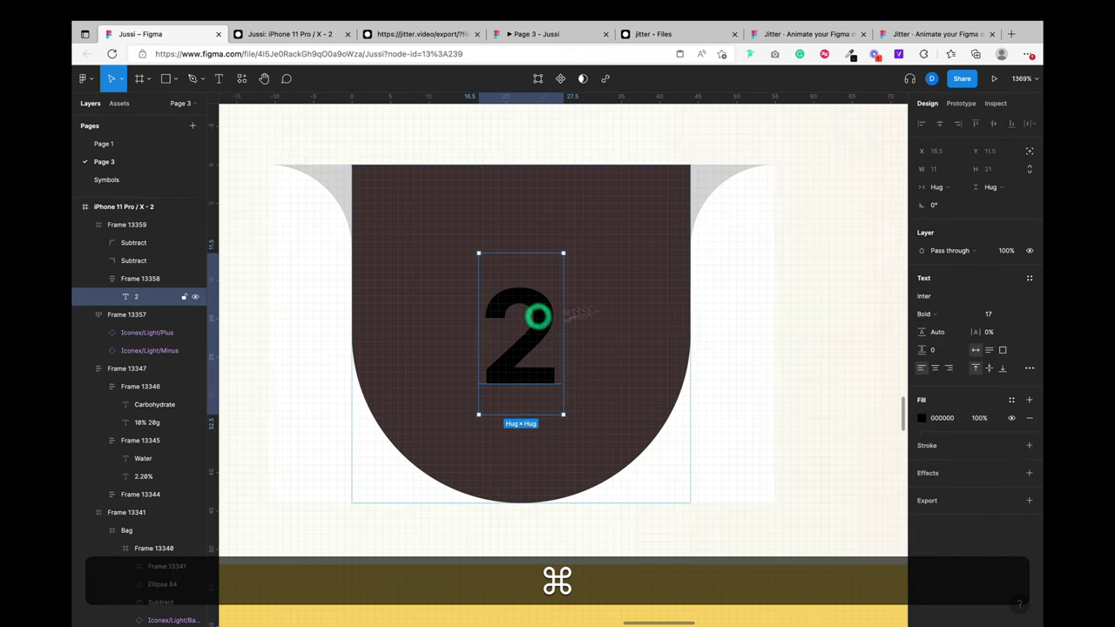
pyautogui.keyDown('super'); pyautogui.click(636, 309); pyautogui.keyUp('super')
pyautogui.click(942, 535)
pyautogui.write('ffffff')
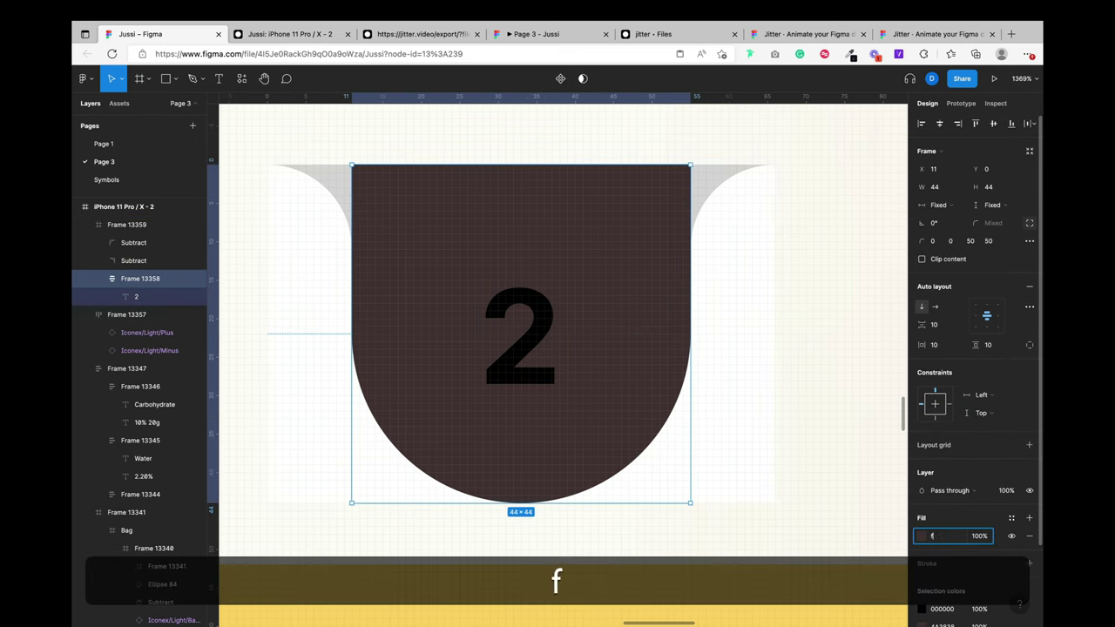
pyautogui.press('Return')
# Step: Fill both grey curved corner pieces with FFFFFF
pyautogui.keyDown('super'); pyautogui.click(339, 196); pyautogui.keyUp('super')
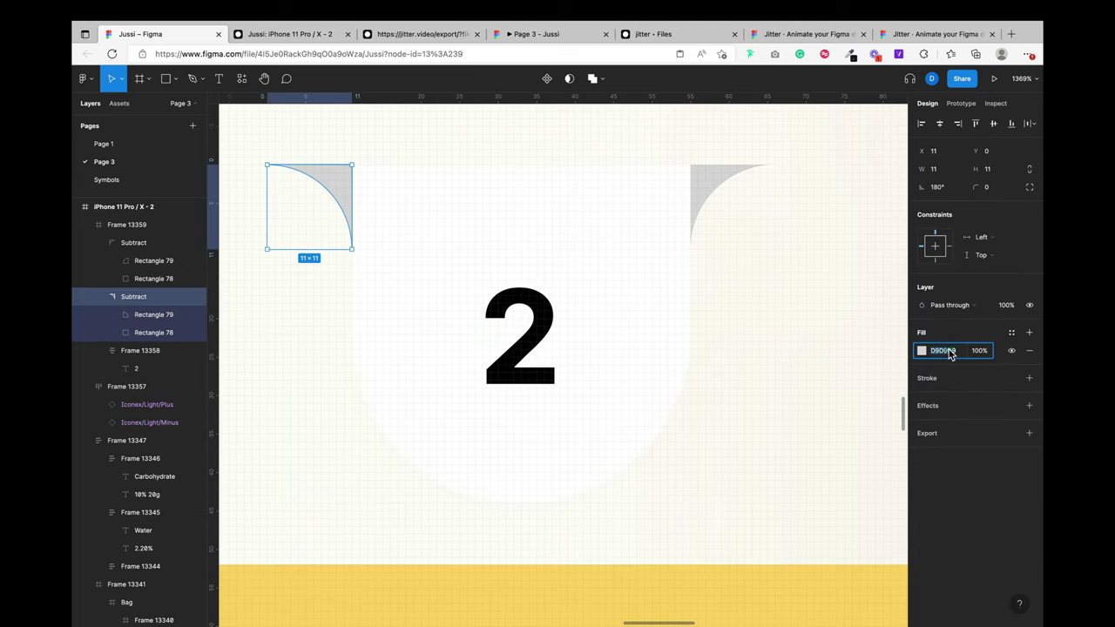
pyautogui.press('Return')
pyautogui.click(723, 177)
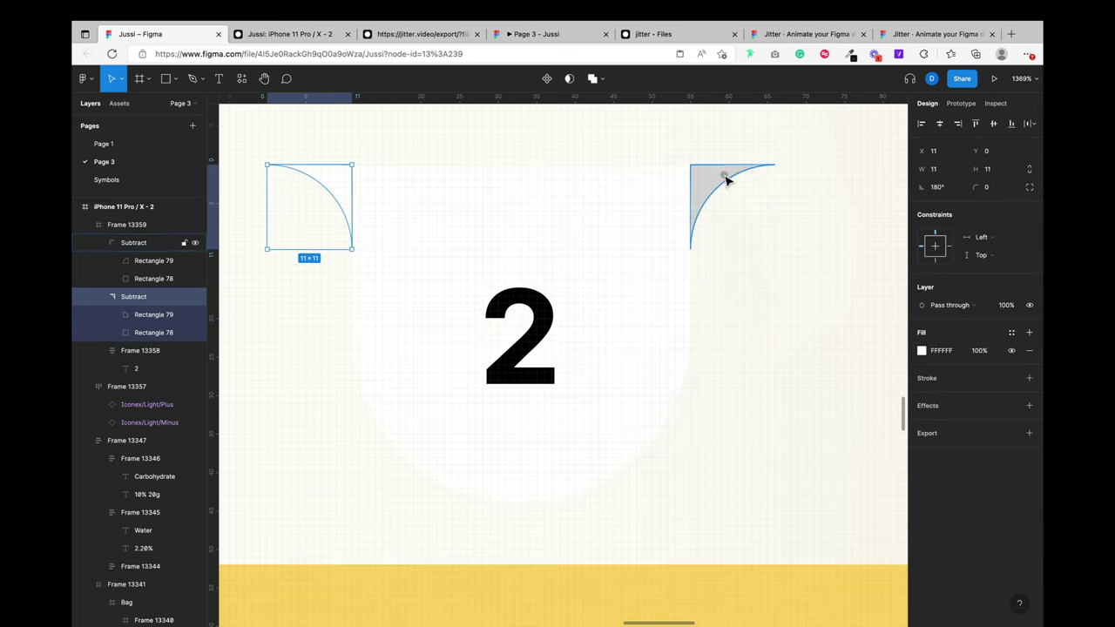
pyautogui.write('f')
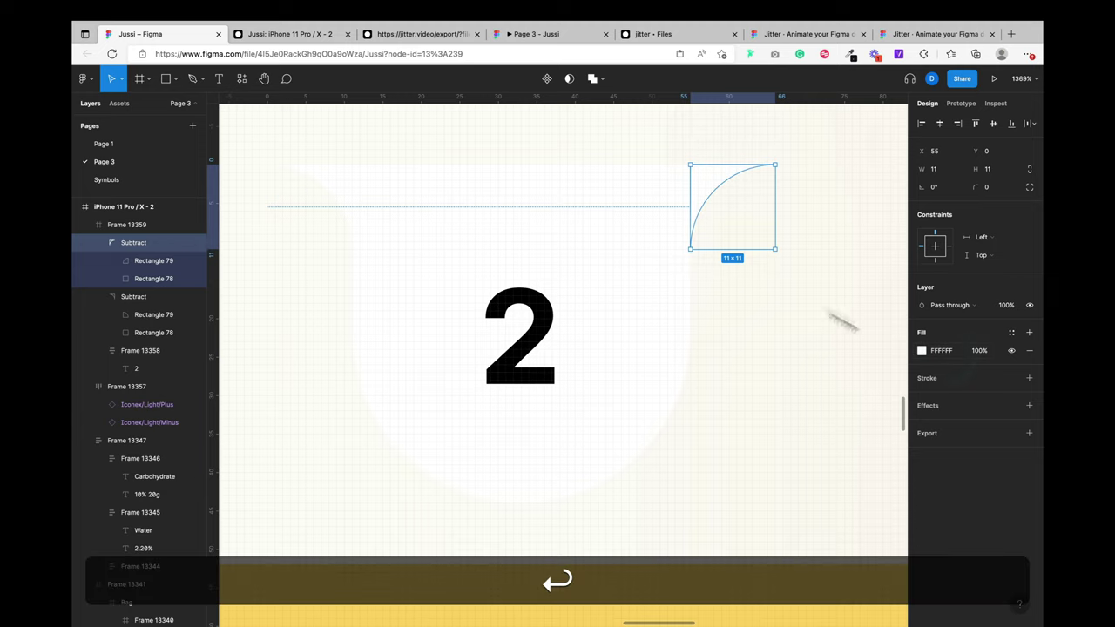
pyautogui.click(851, 277)
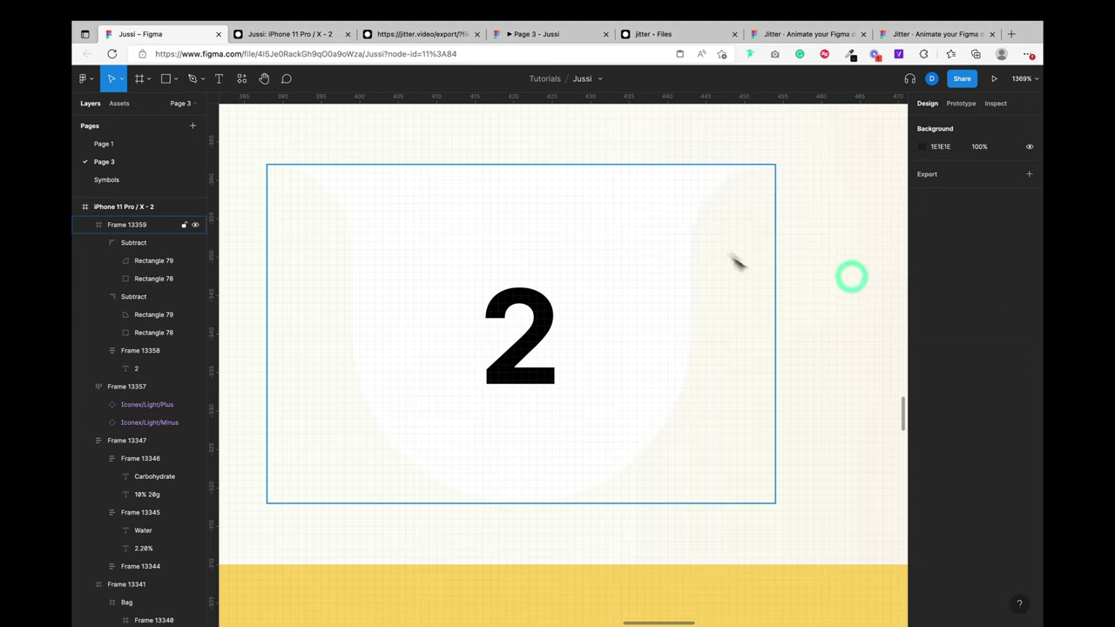
# Step: Move the white tab frame onto the yellow plus/minus bar, between the icons at X 62, Y 472
pyautogui.click(608, 242)
pyautogui.scroll(-5, 607, 246)
pyautogui.moveTo(605, 245); pyautogui.dragTo(652, 447)
pyautogui.hscroll(3, 652, 446)
pyautogui.scroll(-2, 652, 446)
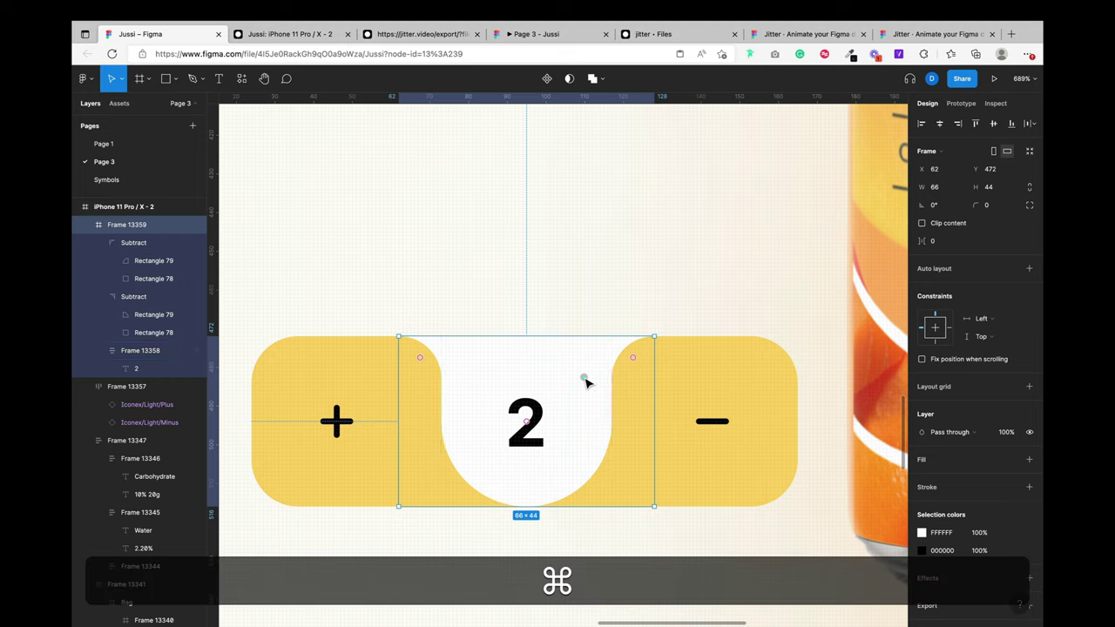
# Step: Reduce the height of the white rounded frame behind the 2 by 4, to 40
pyautogui.keyDown('super'); pyautogui.click(584, 378); pyautogui.keyUp('super')
pyautogui.click(997, 196)
pyautogui.press('Right')
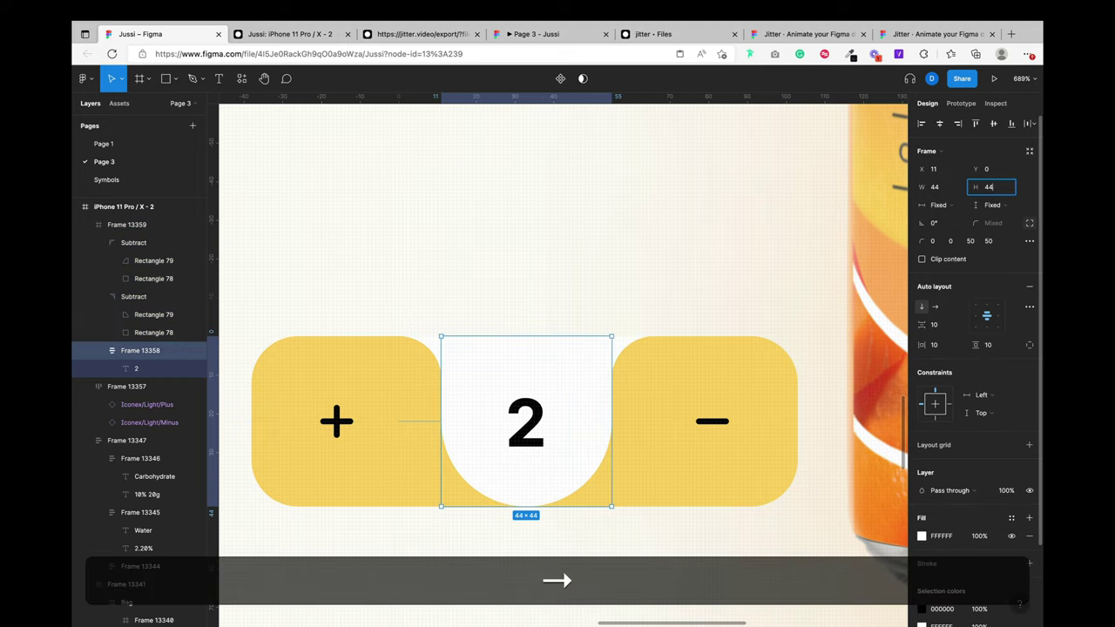
pyautogui.write('-4')
pyautogui.press('Return')
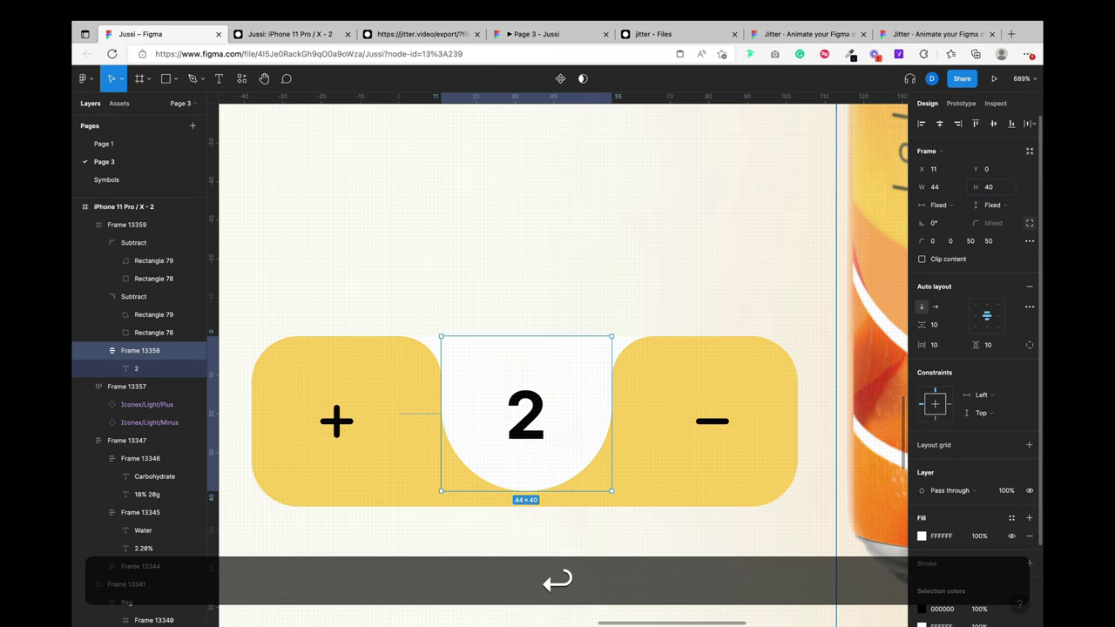
# Step: Lock the right curved corner piece's proportions and reduce its height by 4, making it 7 × 7
pyautogui.keyDown('super'); pyautogui.click(629, 351); pyautogui.keyUp('super')
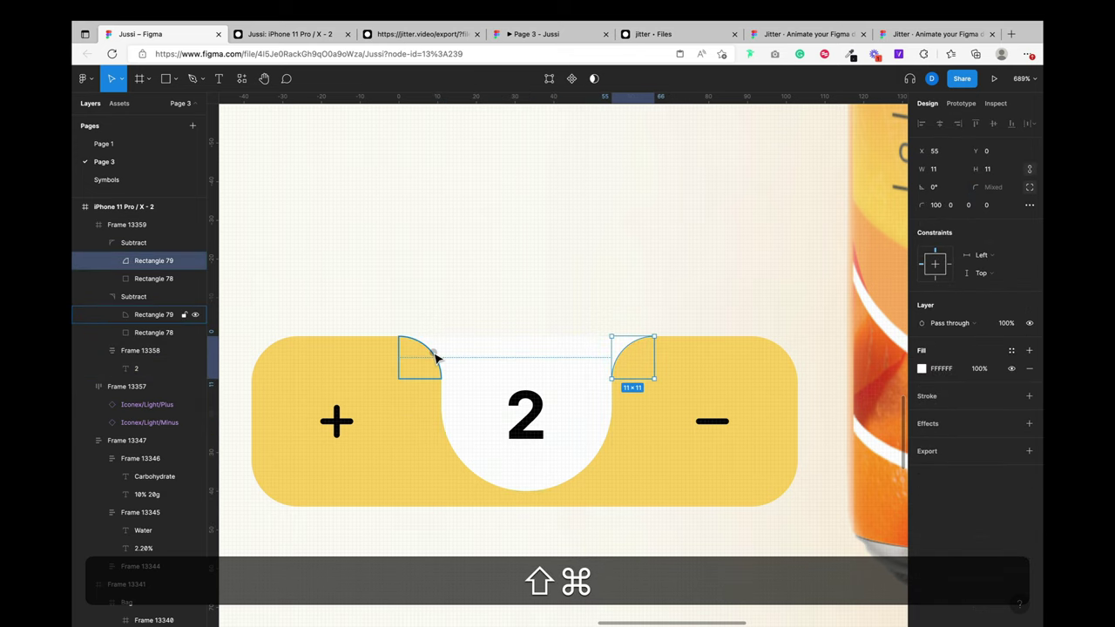
pyautogui.keyDown('super'); pyautogui.click(435, 357); pyautogui.keyUp('super')
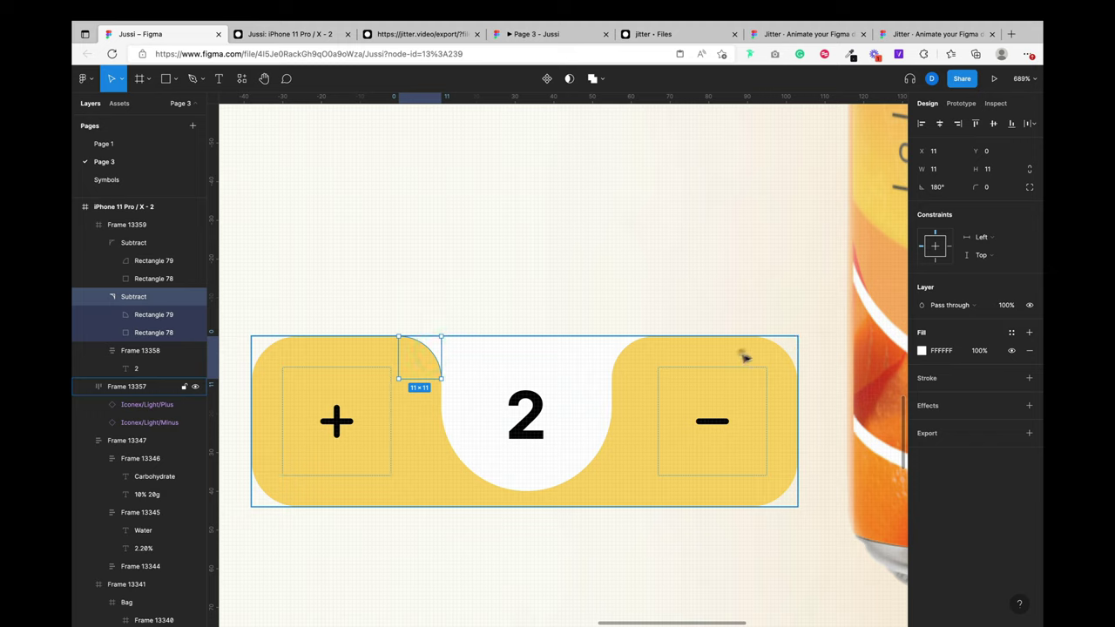
pyautogui.keyDown('super'); pyautogui.click(636, 348); pyautogui.keyUp('super')
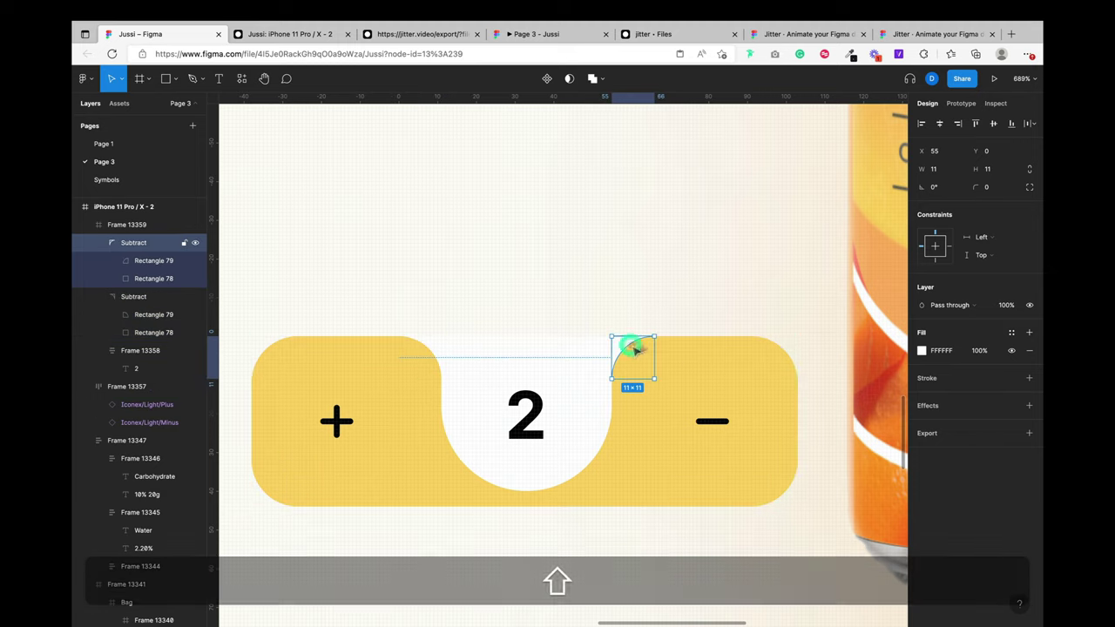
pyautogui.press('Right')
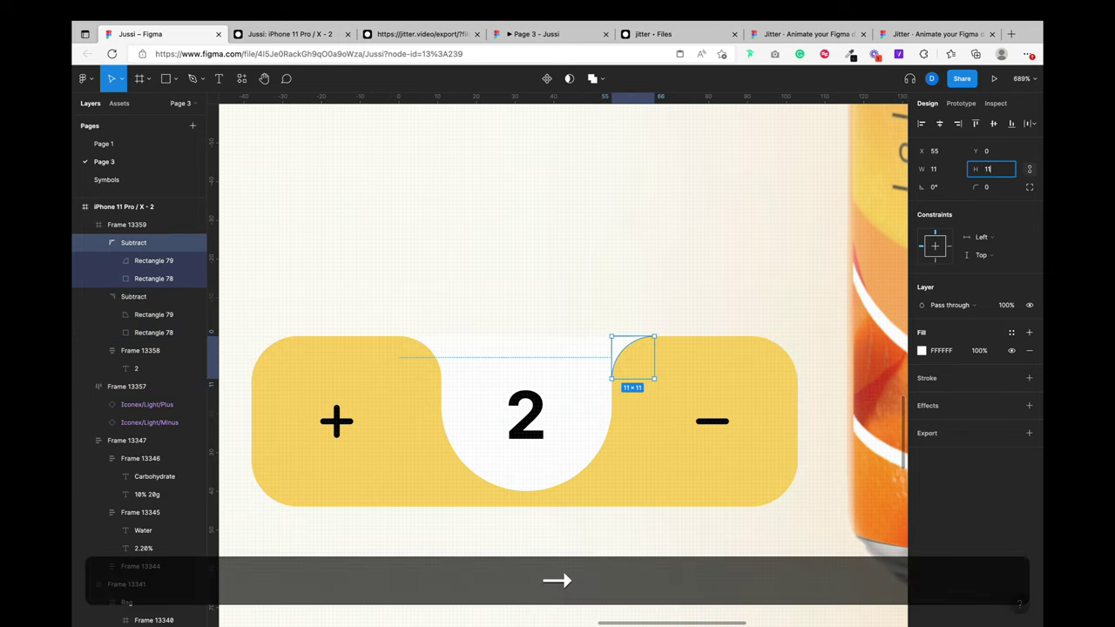
pyautogui.press('Return')
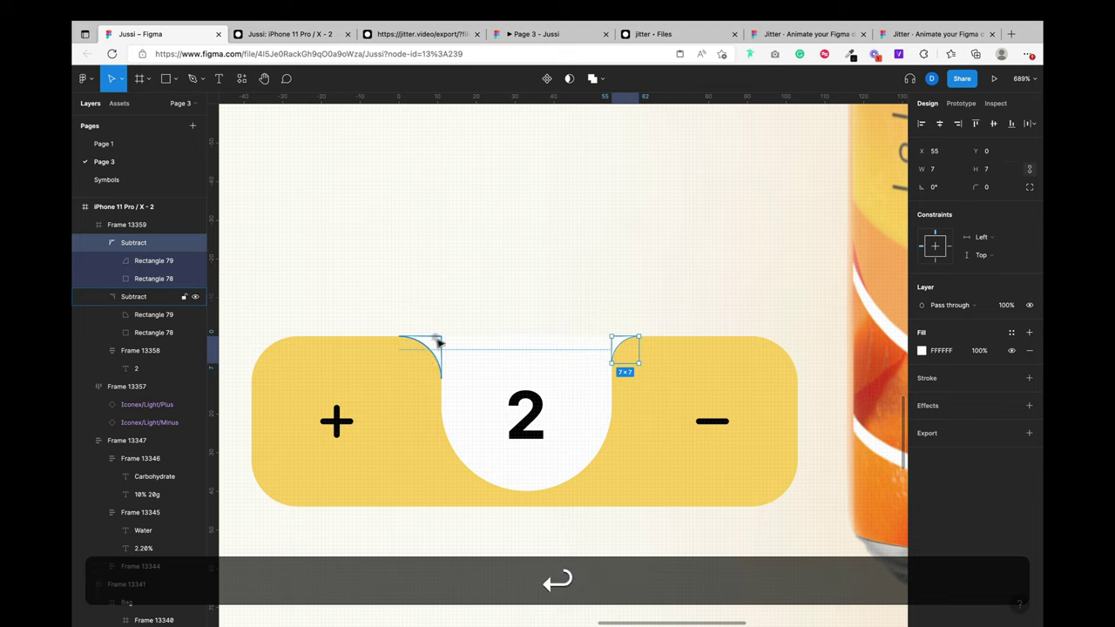
# Step: Shrink the left curved corner piece proportionally to 7 × 7
pyautogui.click(434, 348)
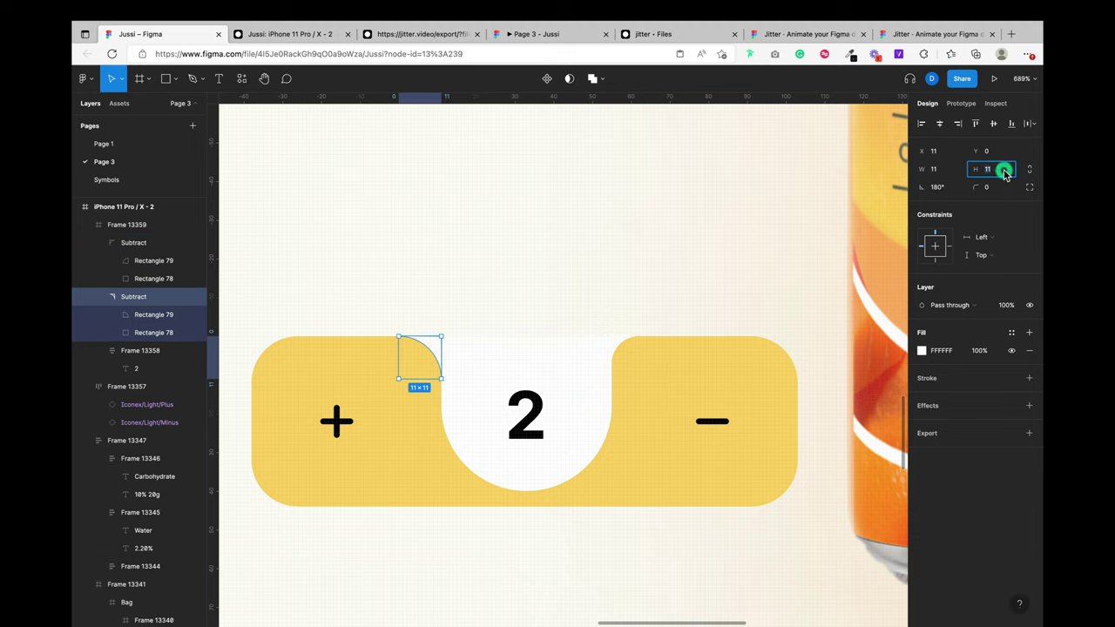
pyautogui.press('Right')
pyautogui.press('Return')
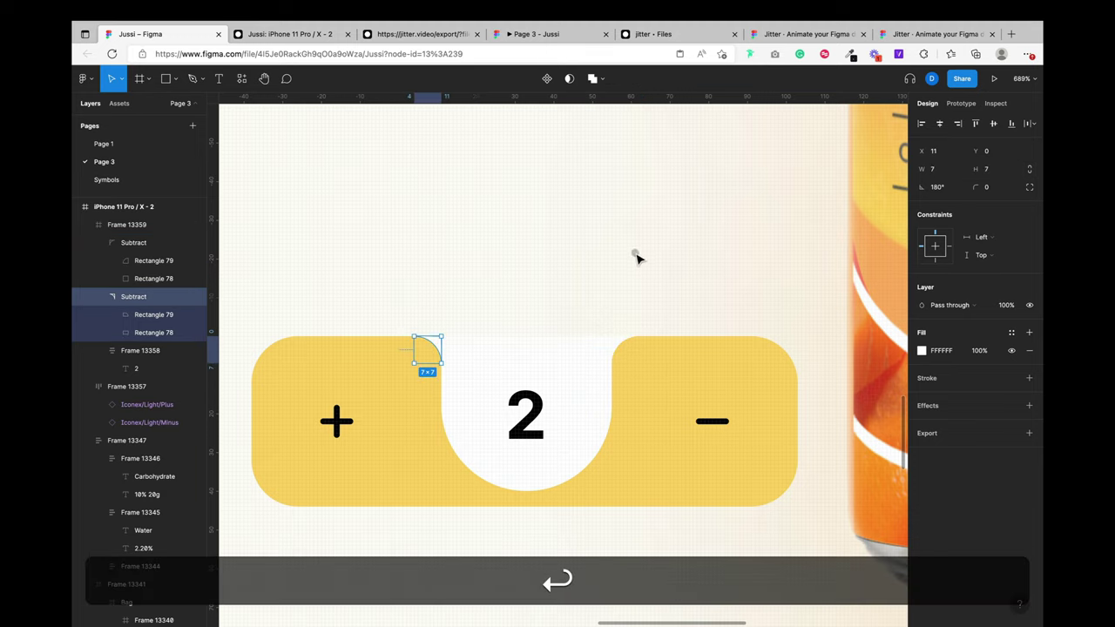
pyautogui.click(636, 257)
# Step: Reduce the width of the white rounded frame behind the 2 by 4, to 40
pyautogui.scroll(-10, 636, 256)
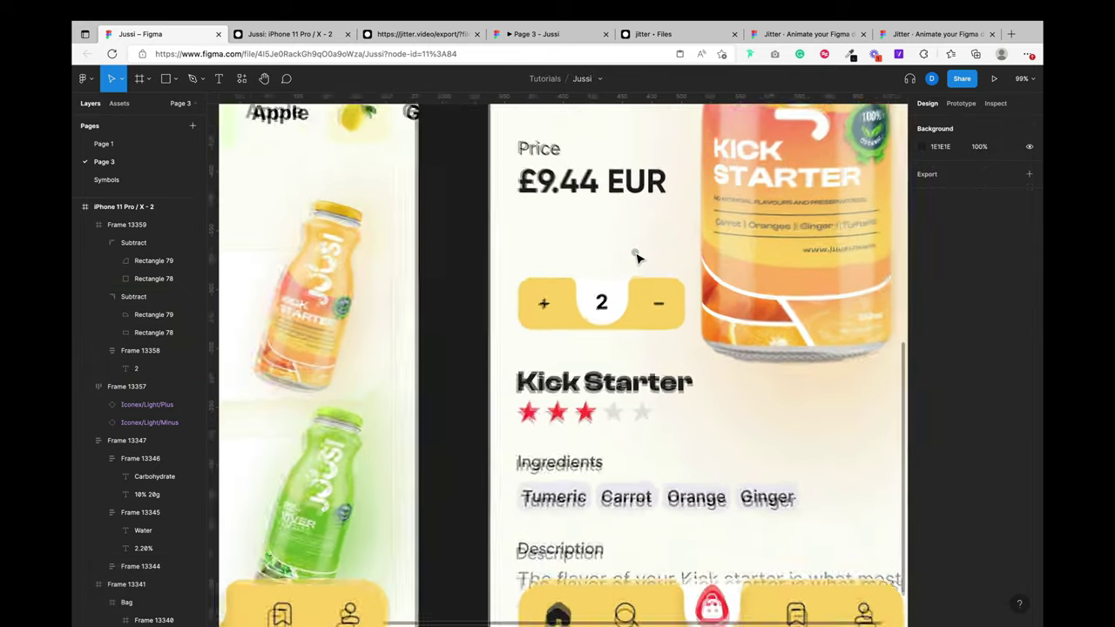
pyautogui.scroll(5, 635, 257)
pyautogui.scroll(-4, 635, 254)
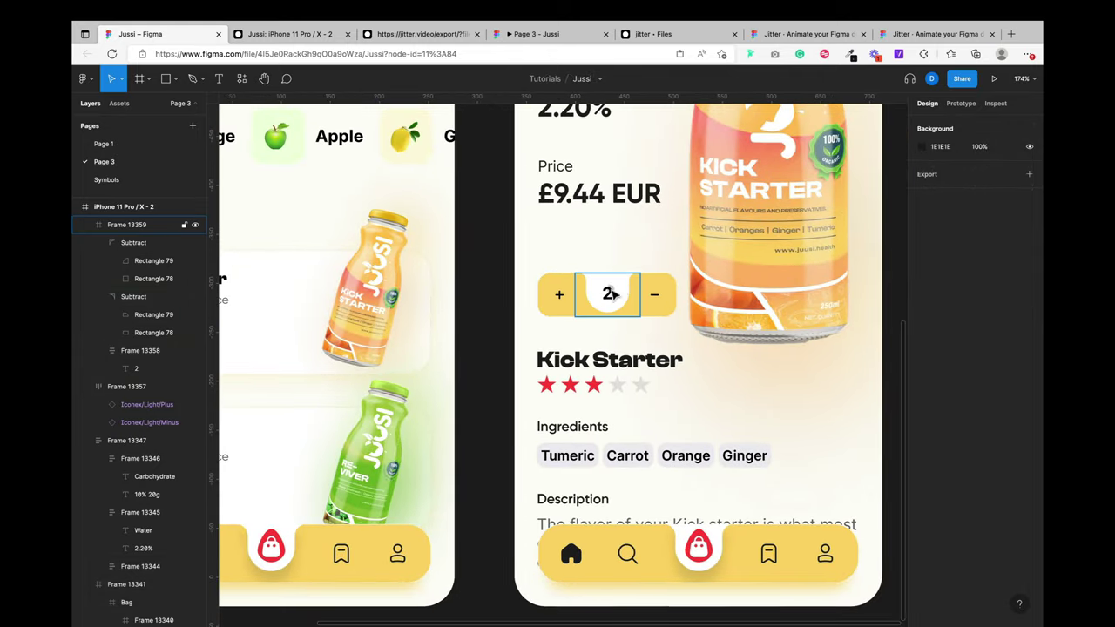
pyautogui.click(621, 291)
pyautogui.scroll(6, 621, 291)
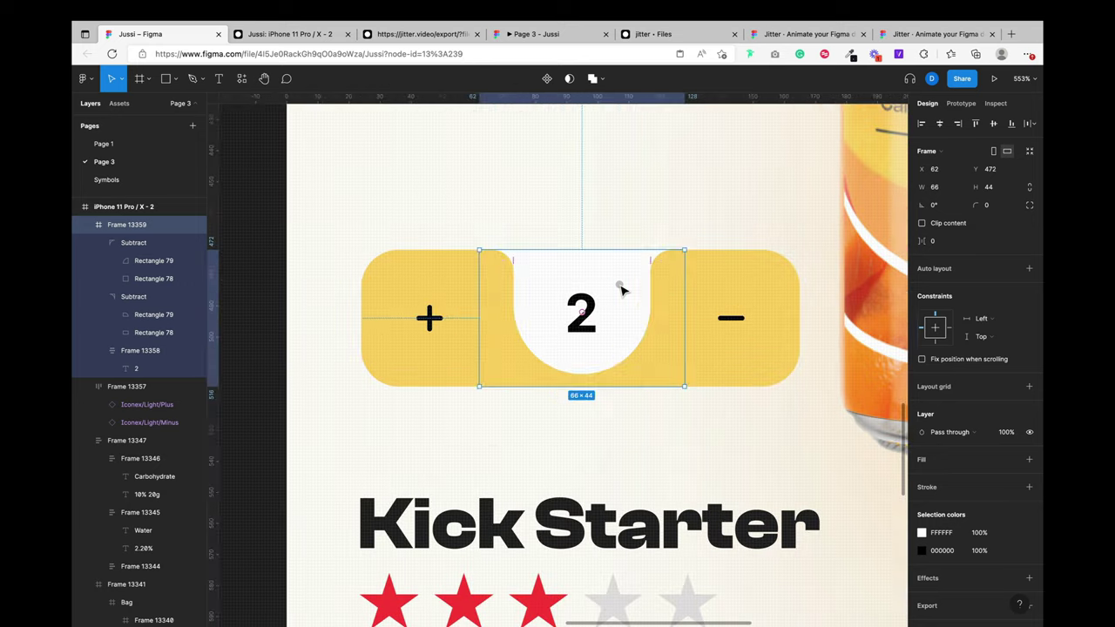
pyautogui.click(620, 288)
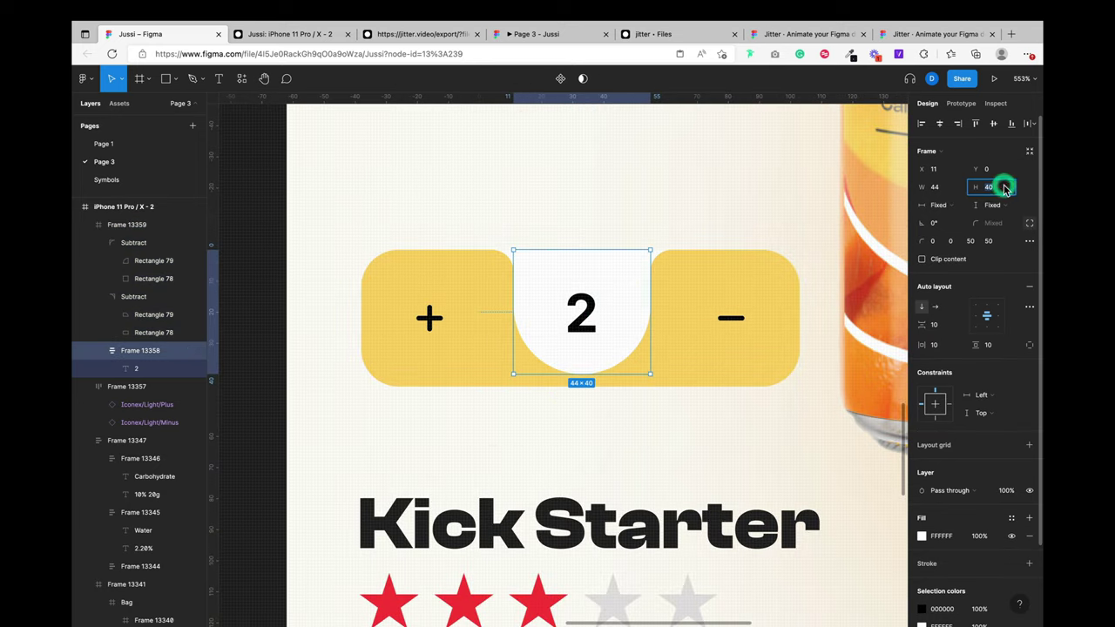
pyautogui.press('Right')
pyautogui.press('Left')
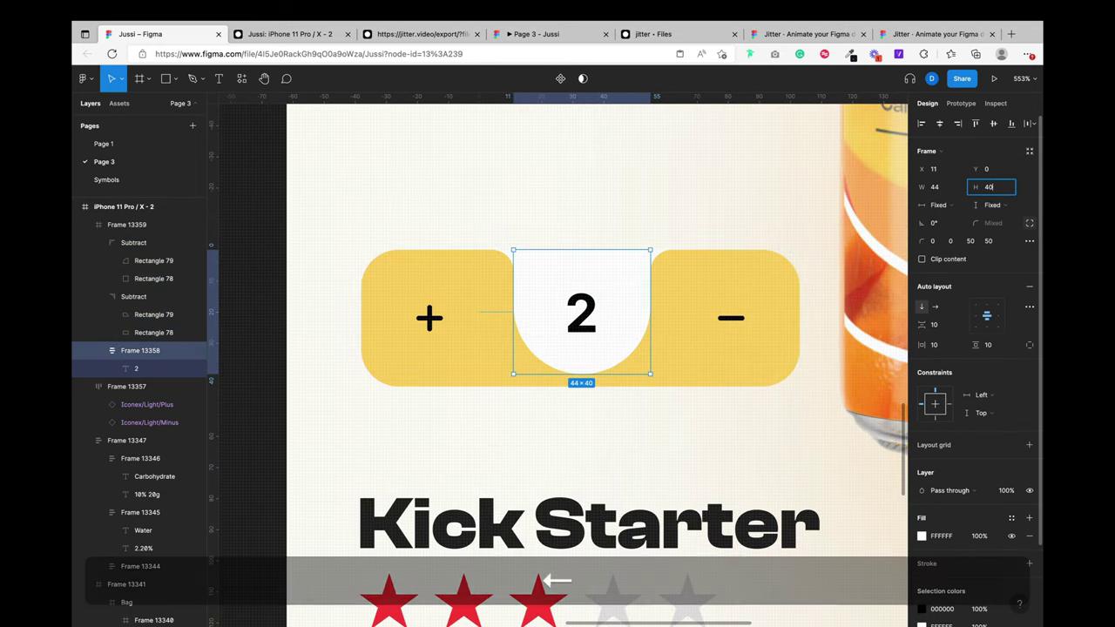
pyautogui.click(959, 189)
pyautogui.press('Right')
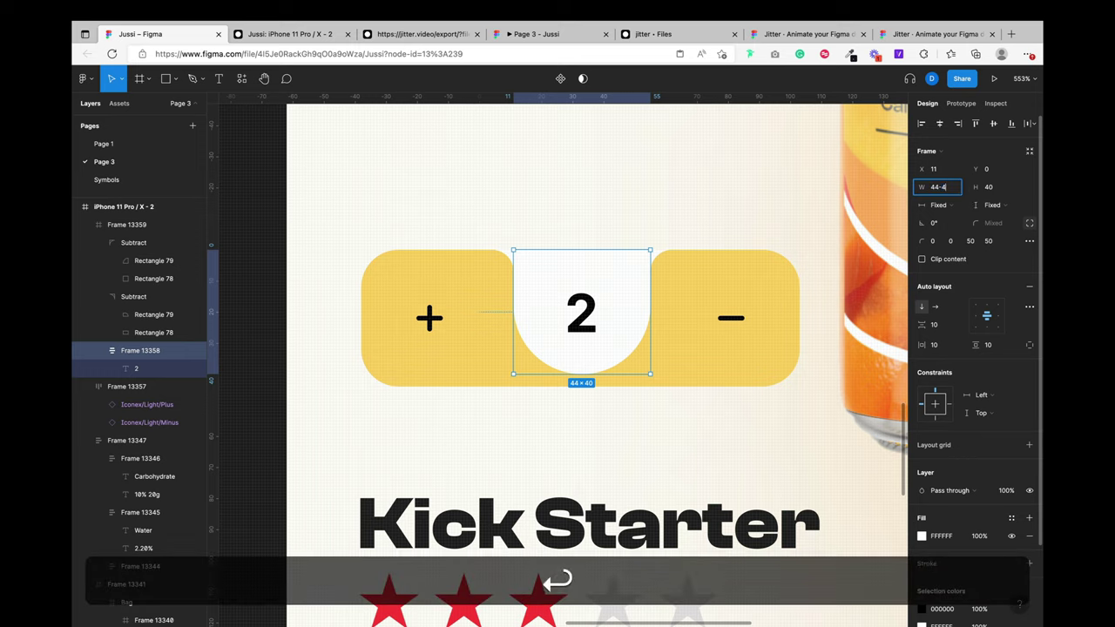
pyautogui.write('-4')
pyautogui.press('Return')
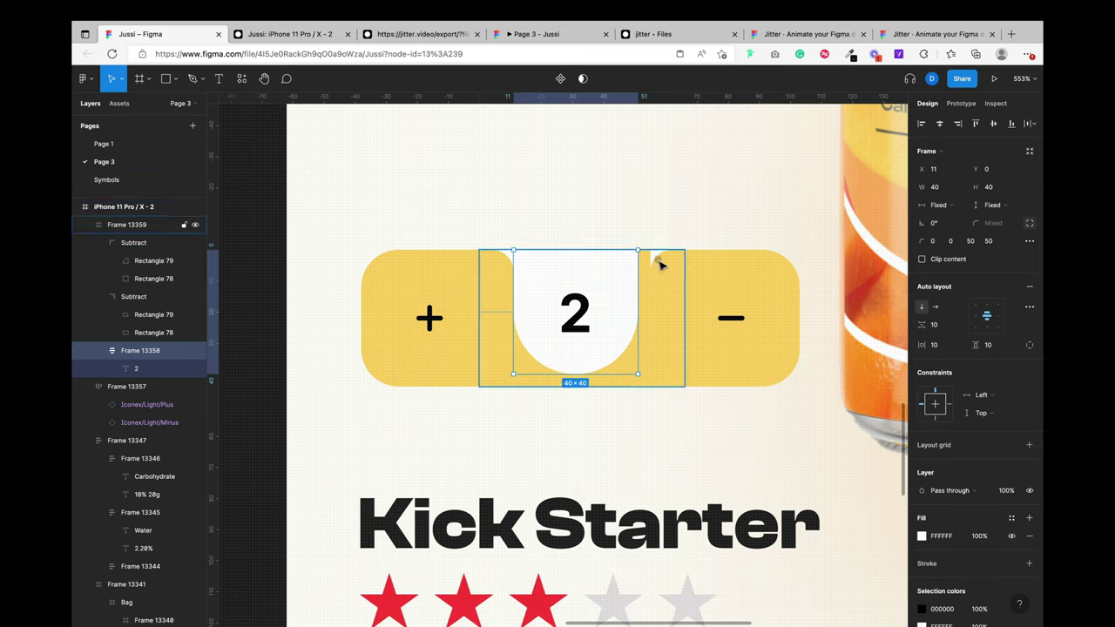
# Step: Shift the right curved corner piece horizontally inward until it sits flush against the narrowed white frame's right edge
pyautogui.click(659, 260)
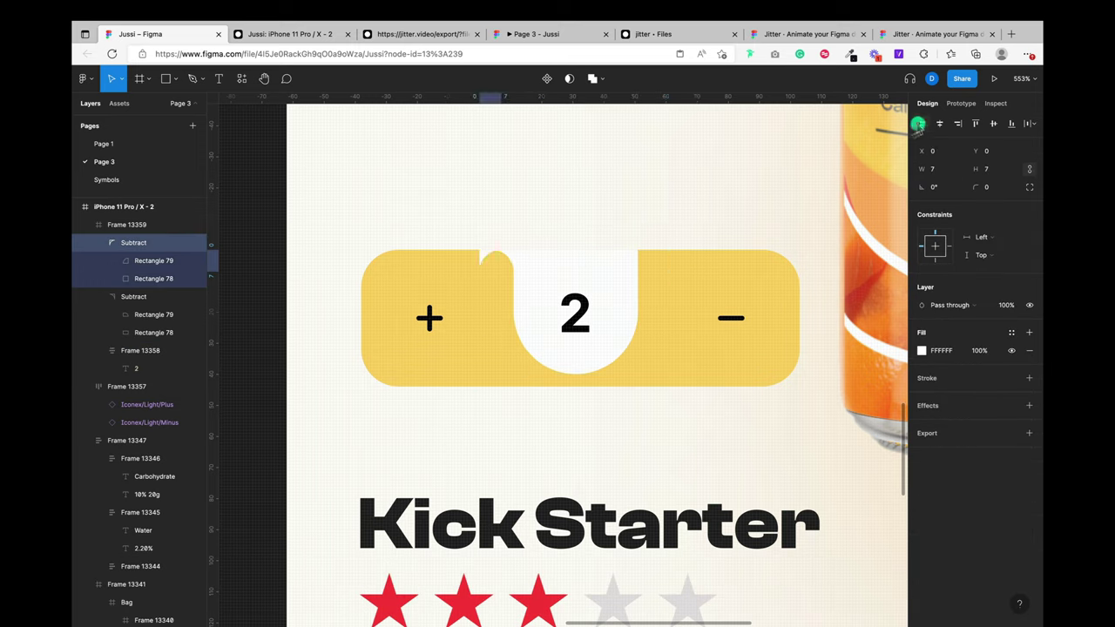
pyautogui.press('super+z')
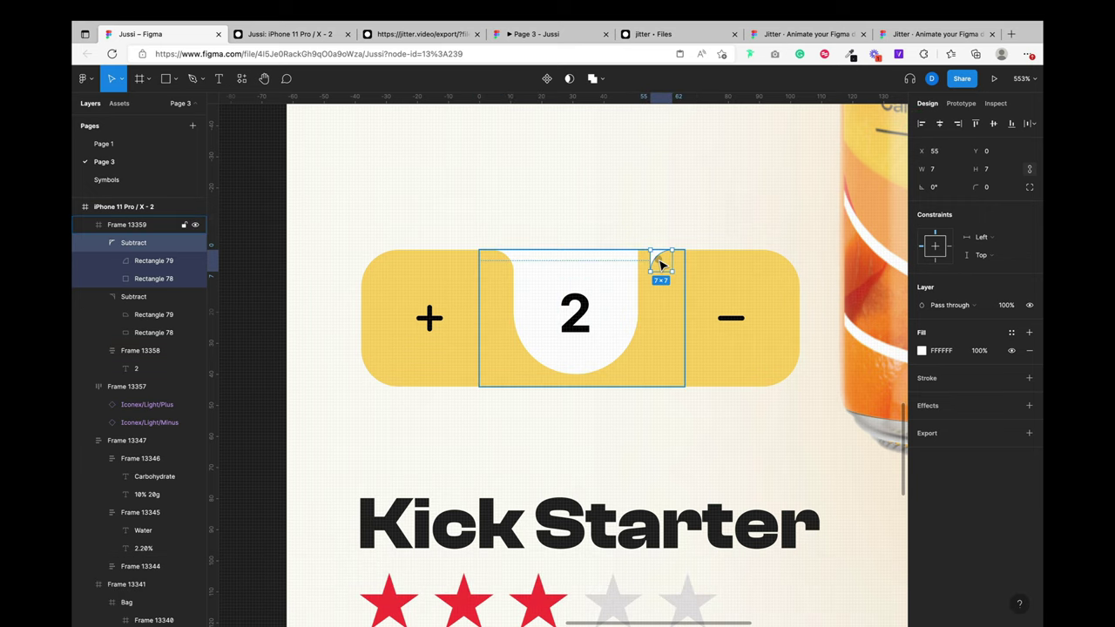
pyautogui.moveTo(660, 259); pyautogui.dragTo(652, 265)
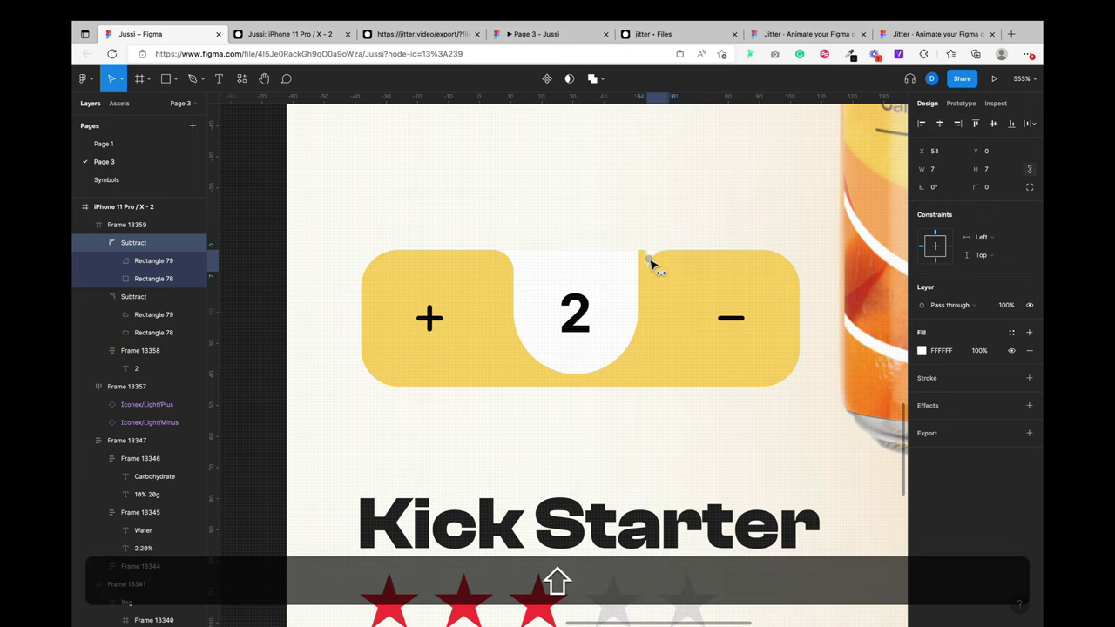
pyautogui.click(610, 213)
# Step: Add auto layout to the frame holding the 2 and its corner pieces, with its contents aligned top center
pyautogui.doubleClick(589, 296)
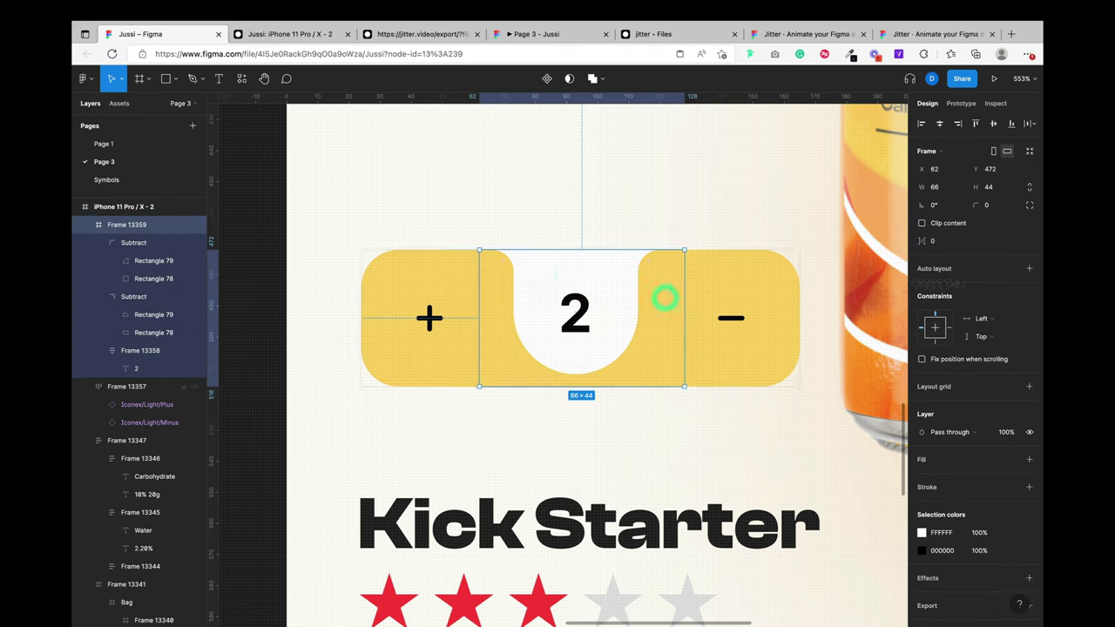
pyautogui.press('Escape')
pyautogui.hotkey('shift', 'a')
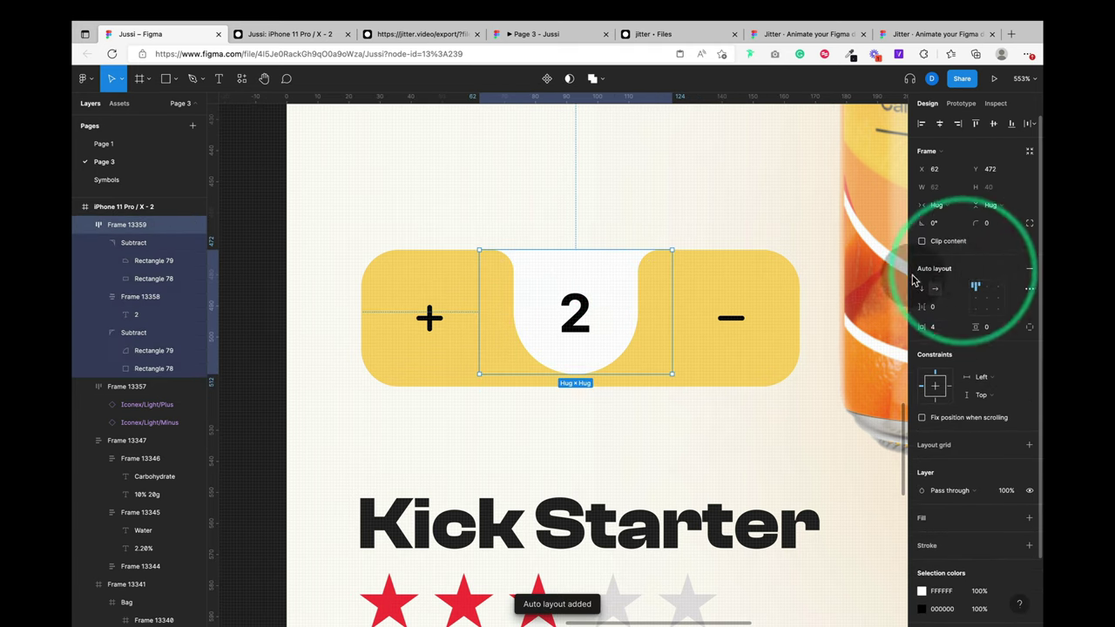
pyautogui.click(992, 289)
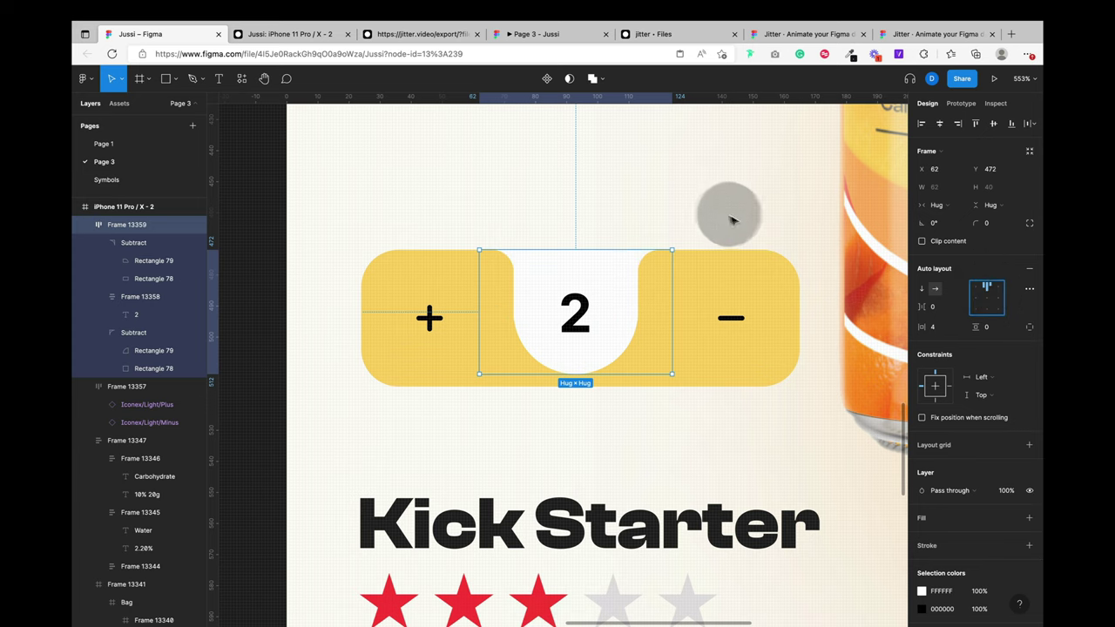
pyautogui.click(696, 199)
# Step: Center the white tab frame horizontally on the yellow plus/minus bar
pyautogui.scroll(-5, 696, 200)
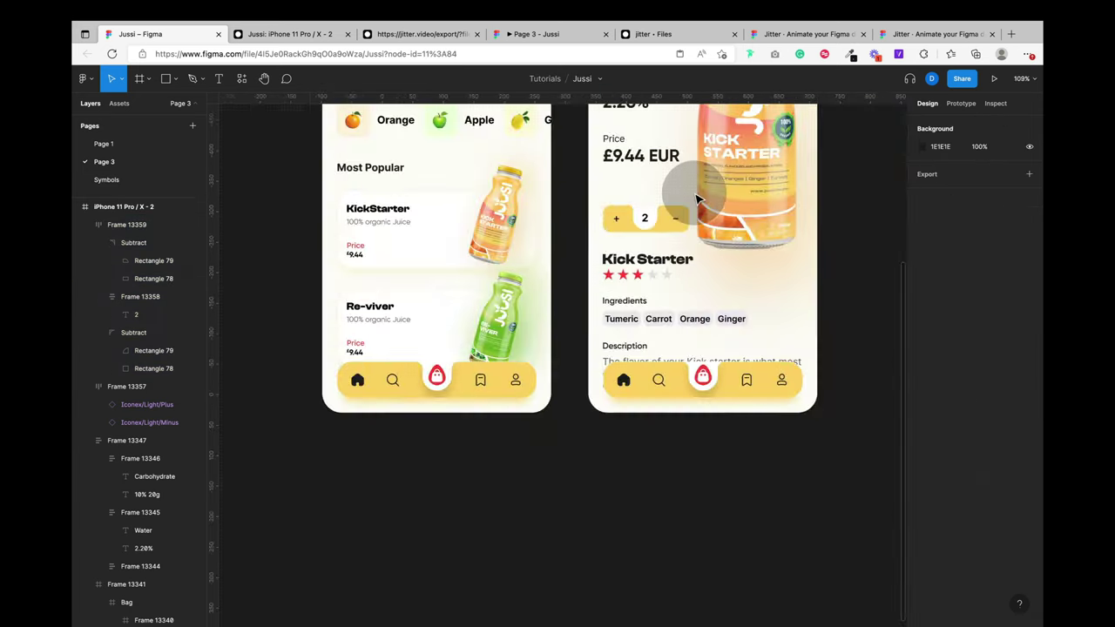
pyautogui.scroll(5, 694, 196)
pyautogui.click(604, 240)
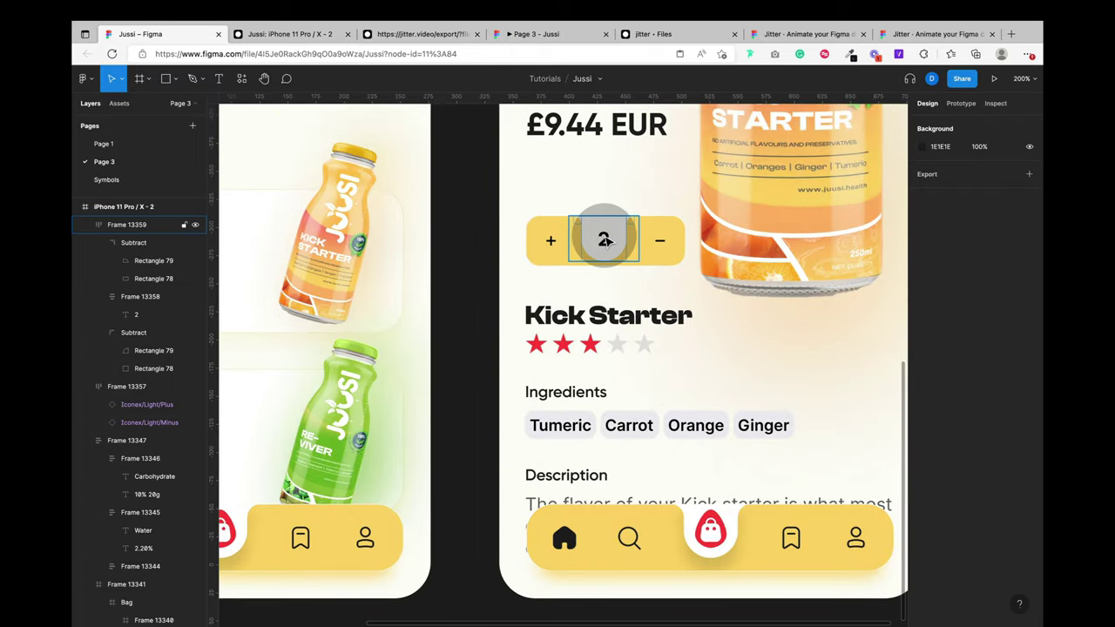
pyautogui.click(607, 240)
pyautogui.press('shift')
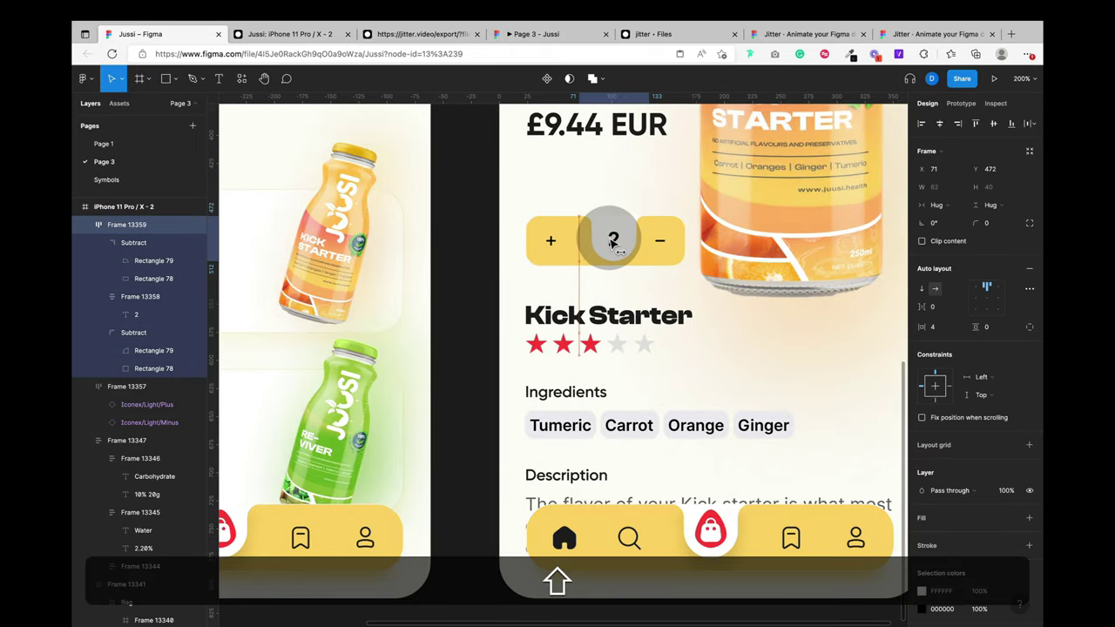
pyautogui.keyDown('shift'); pyautogui.click(665, 246); pyautogui.keyUp('shift')
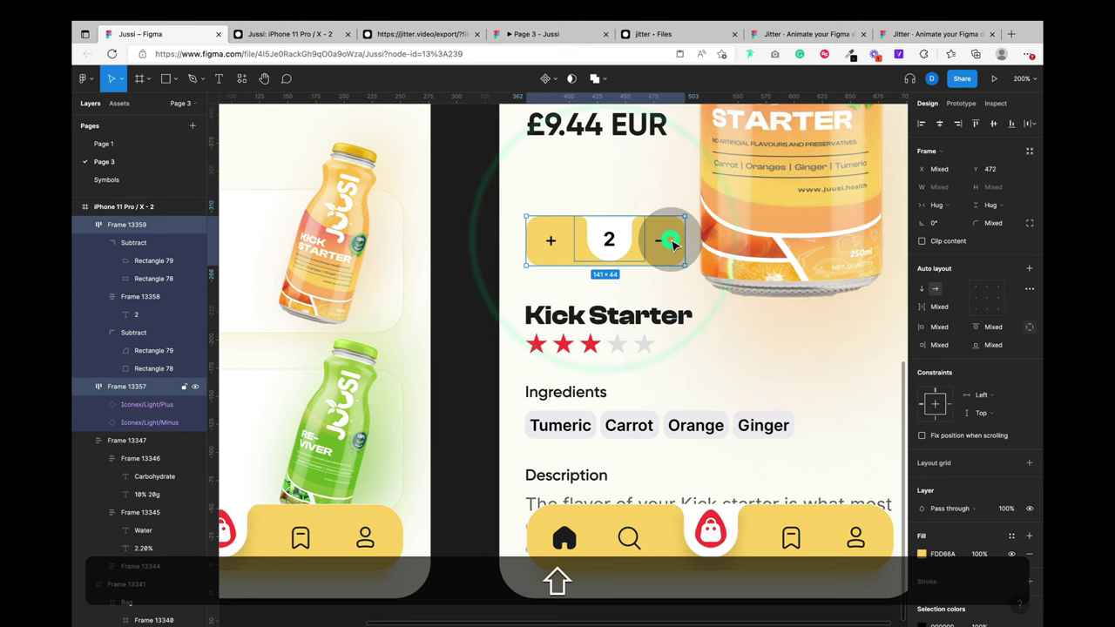
pyautogui.click(941, 127)
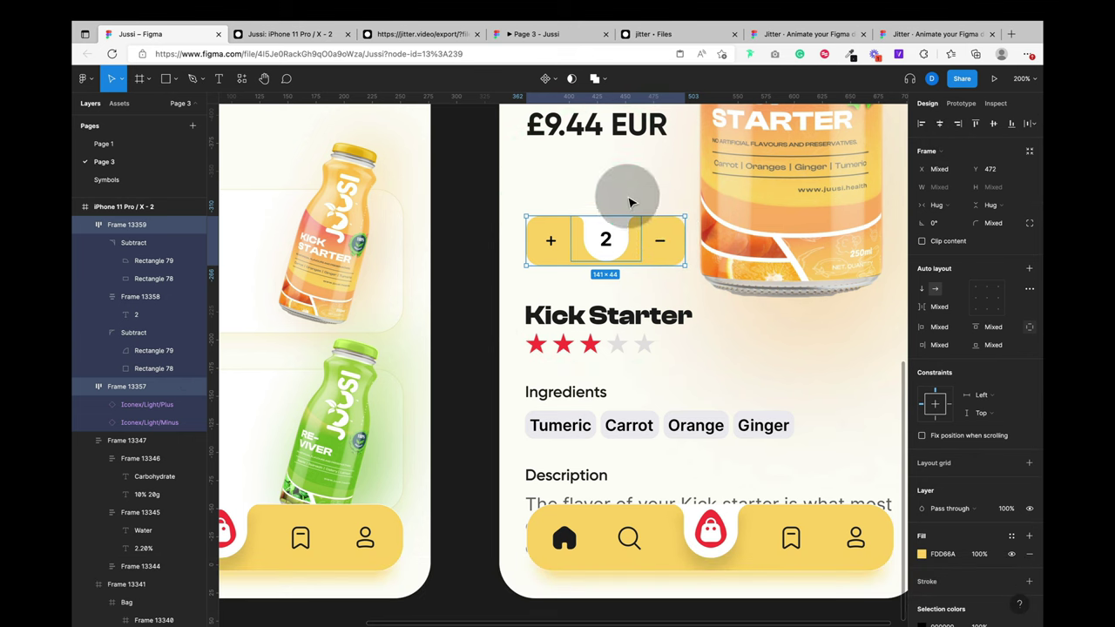
pyautogui.click(631, 202)
# Step: Create an effect style named Background from the drop shadow on the navigation bar's Bag frame
pyautogui.scroll(-3, 631, 202)
pyautogui.hscroll(3, 632, 202)
pyautogui.keyDown('super'); pyautogui.click(625, 417); pyautogui.keyUp('super')
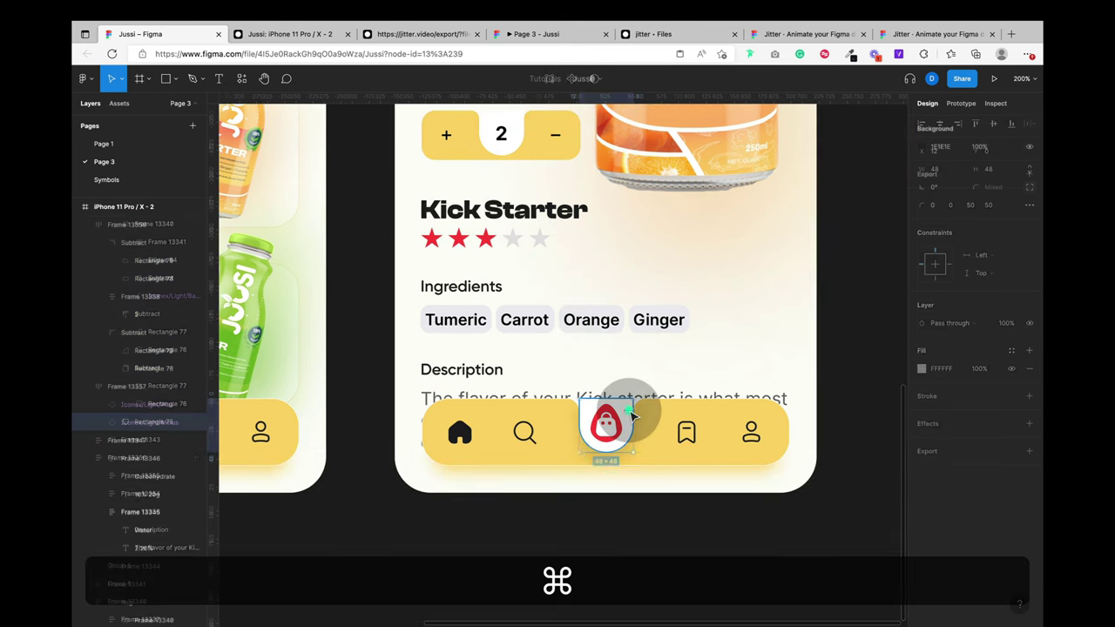
pyautogui.click(665, 458)
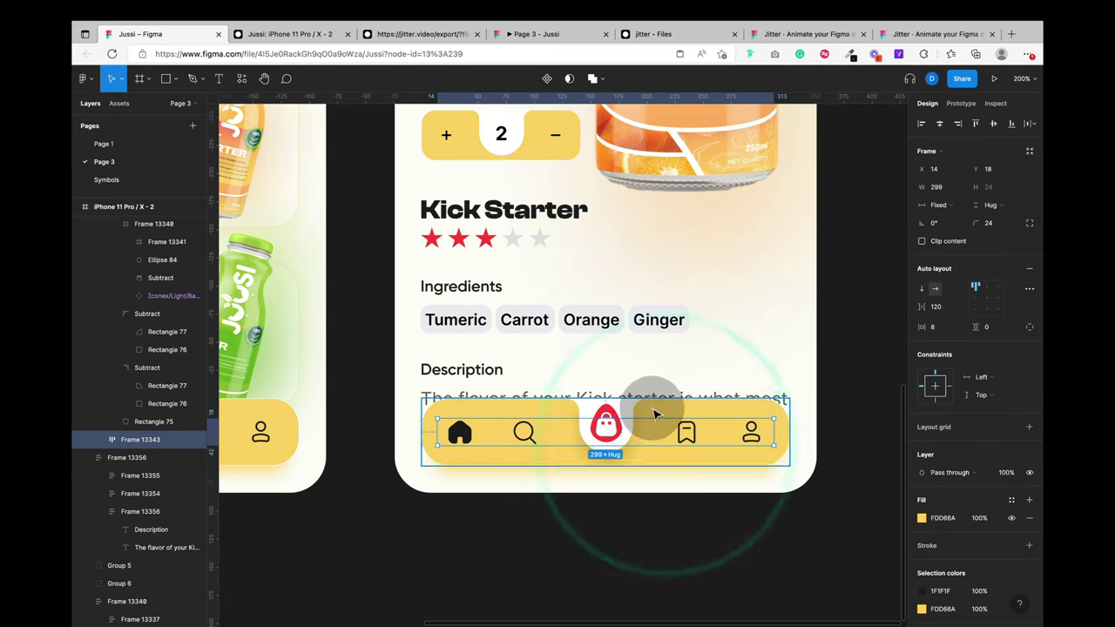
pyautogui.click(643, 414)
pyautogui.scroll(-1, 925, 522)
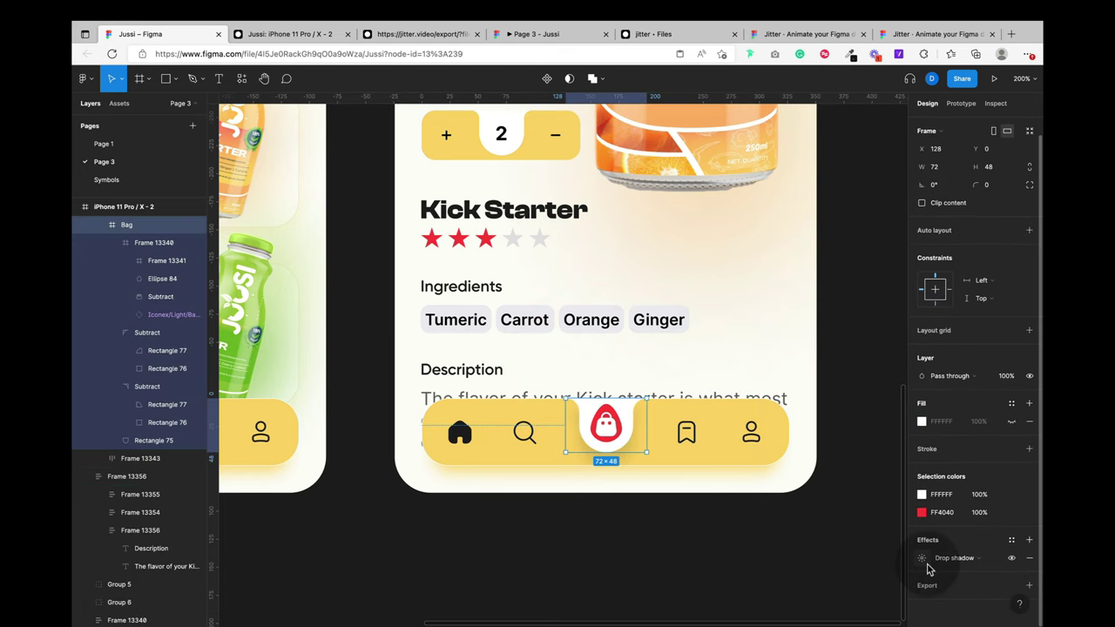
pyautogui.click(925, 559)
pyautogui.click(1010, 540)
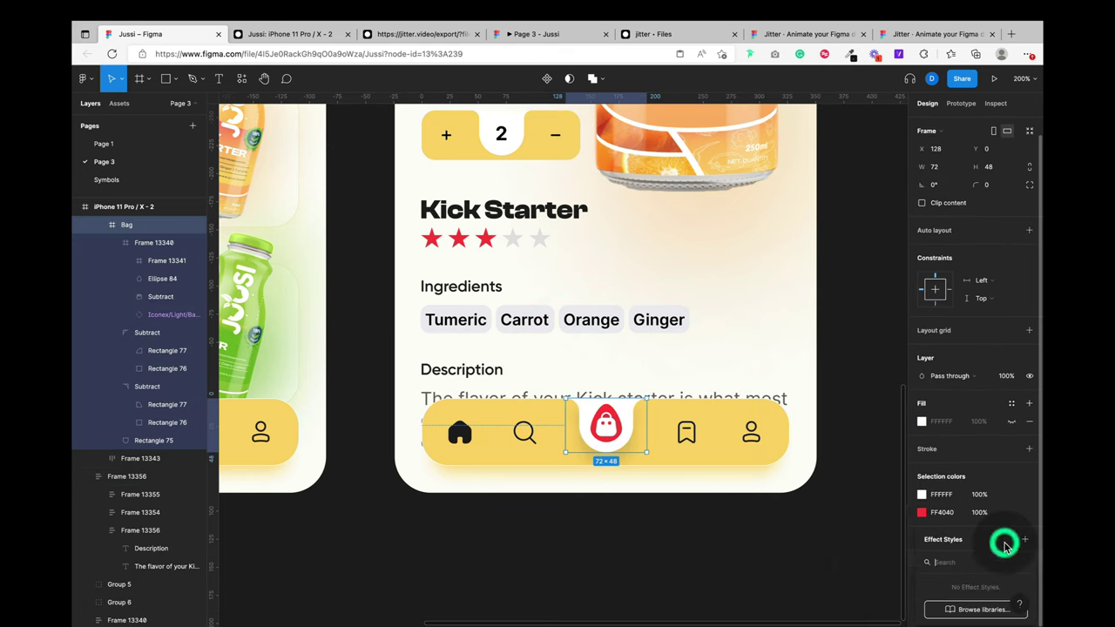
pyautogui.click(1024, 539)
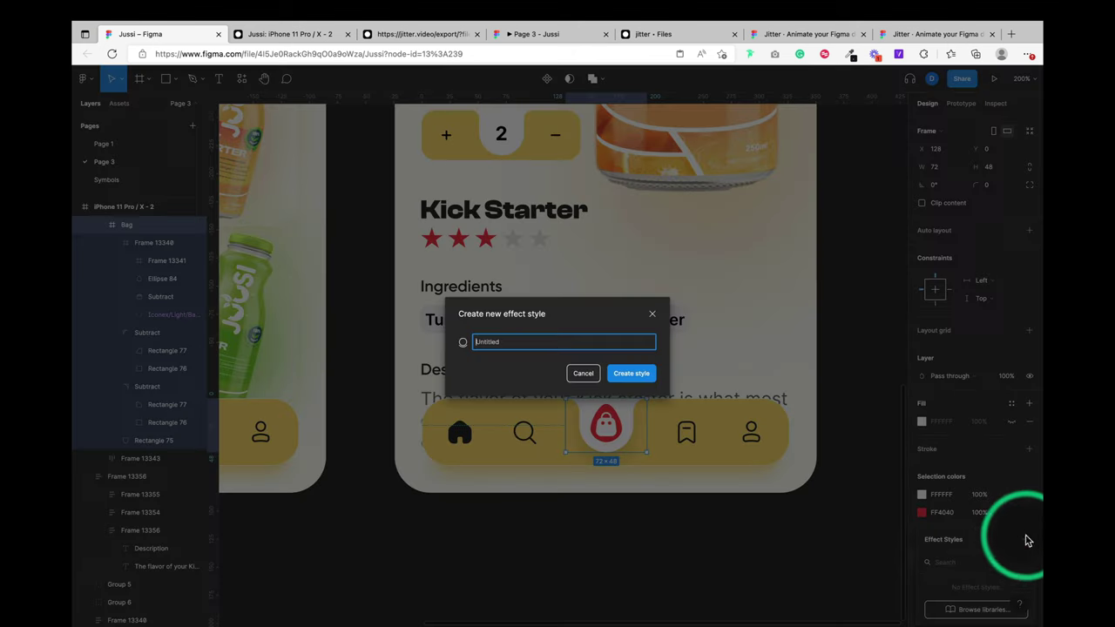
pyautogui.write('B')
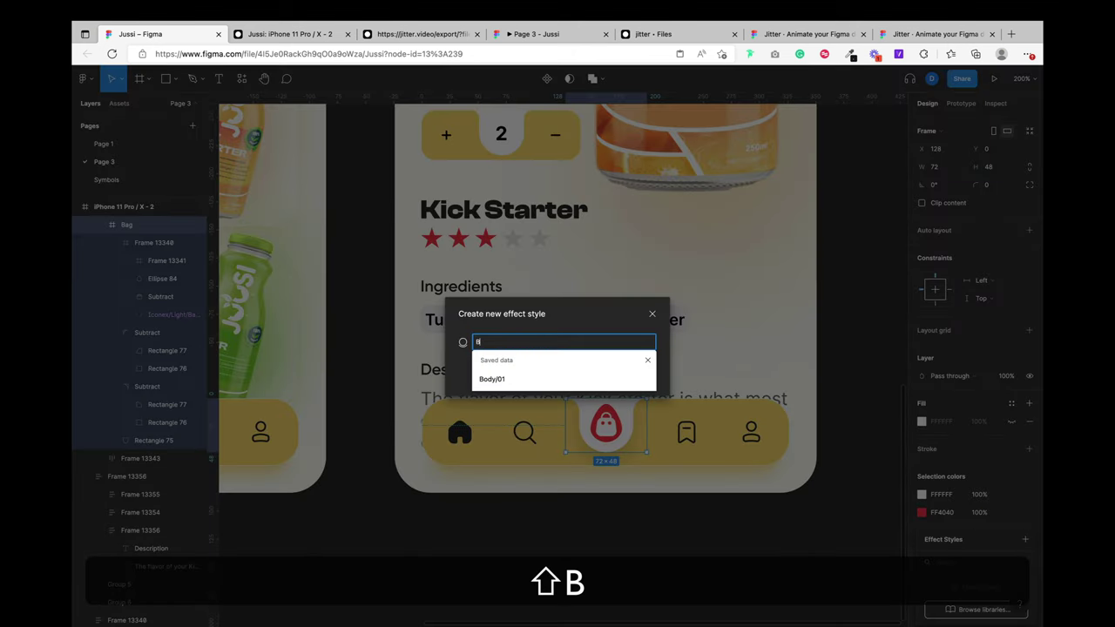
pyautogui.write('ackground')
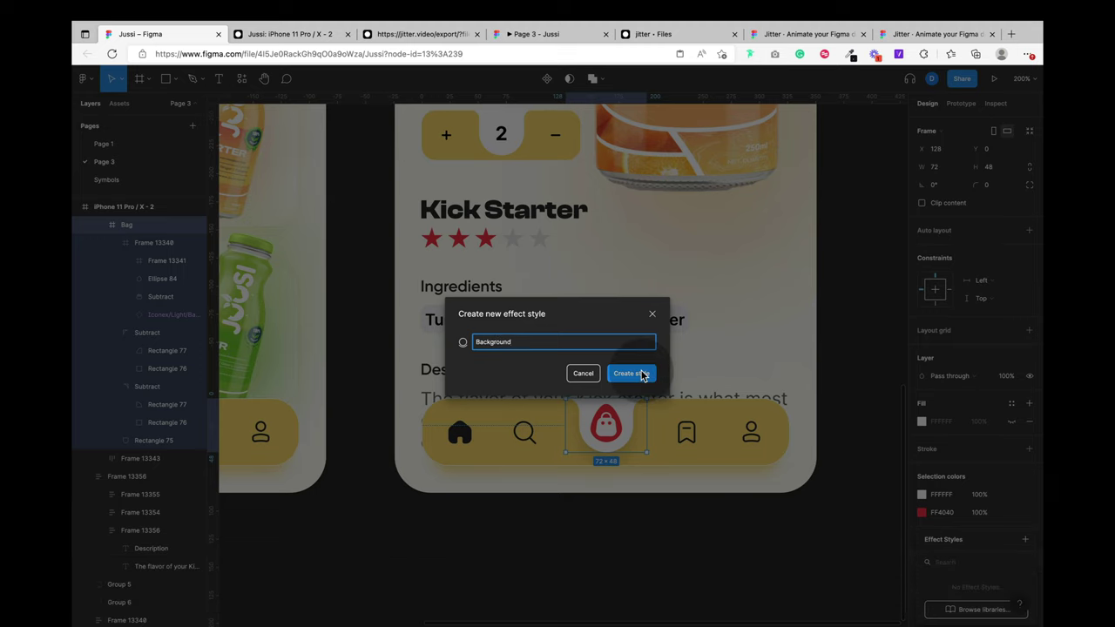
pyautogui.click(630, 372)
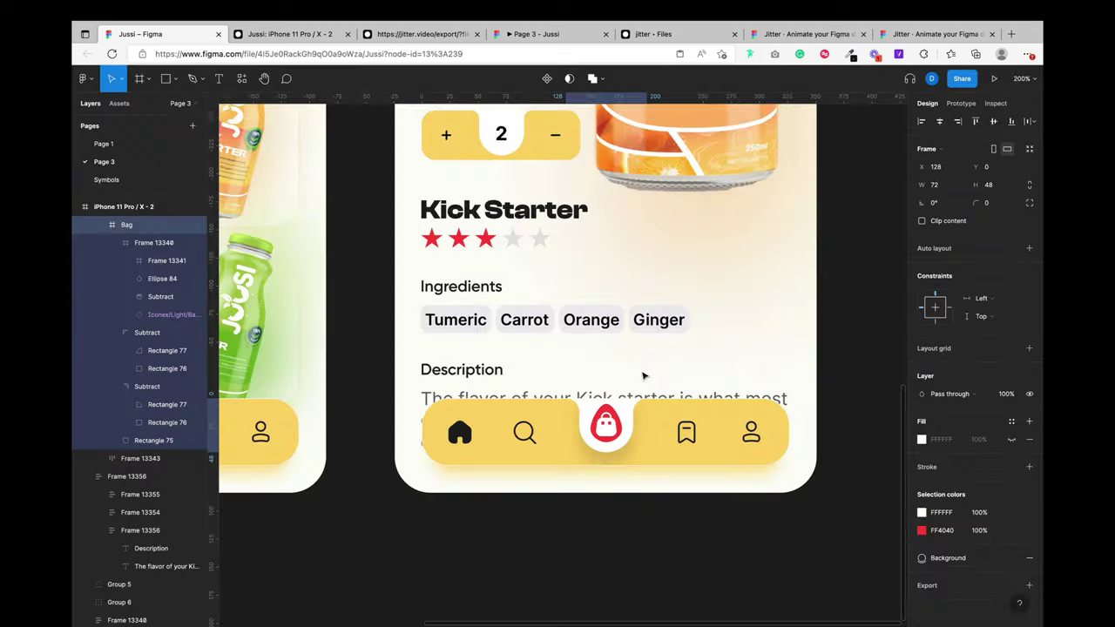
# Step: Apply the Background effect style to the quantity selector's white tab frame
pyautogui.click(503, 122)
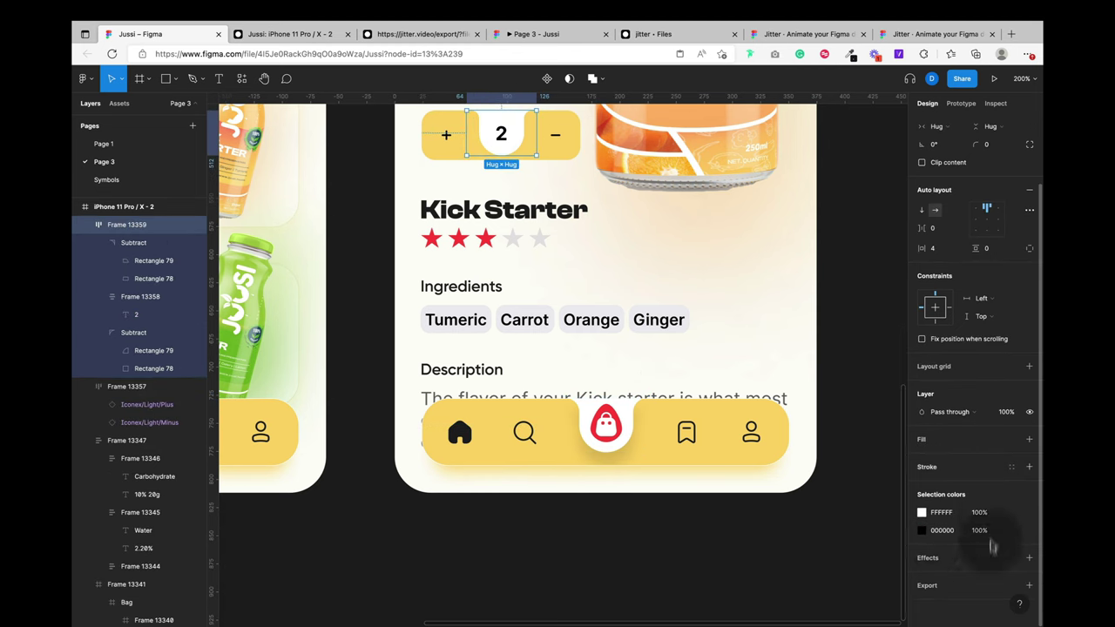
pyautogui.click(1010, 559)
pyautogui.click(965, 609)
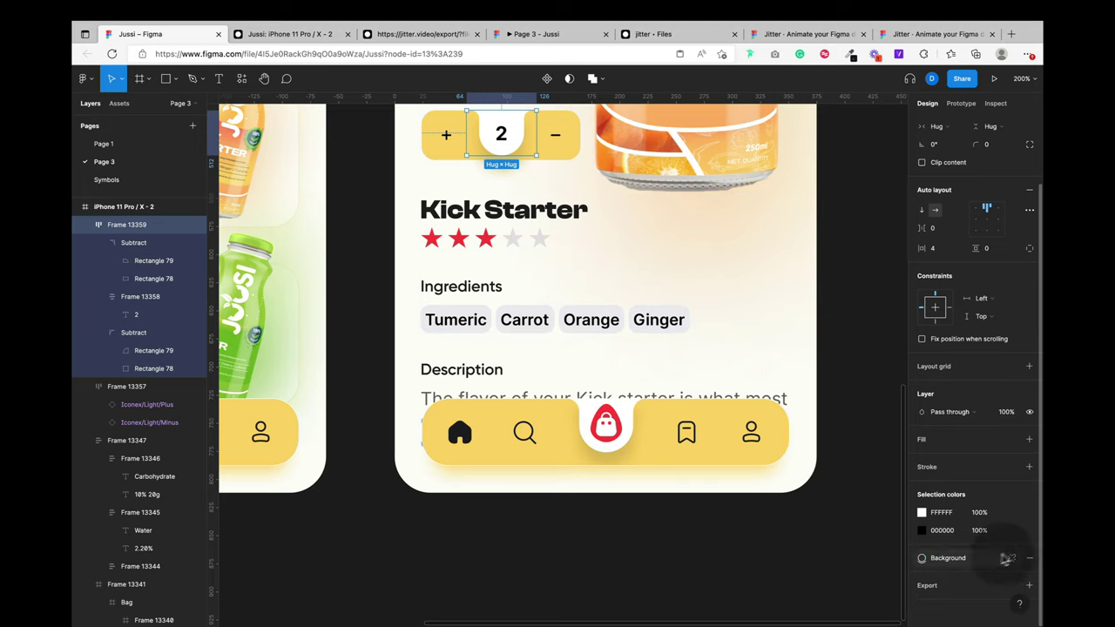
# Step: Detach the effect style from the quantity tab frame and set its drop shadow's Y offset to 8
pyautogui.click(922, 576)
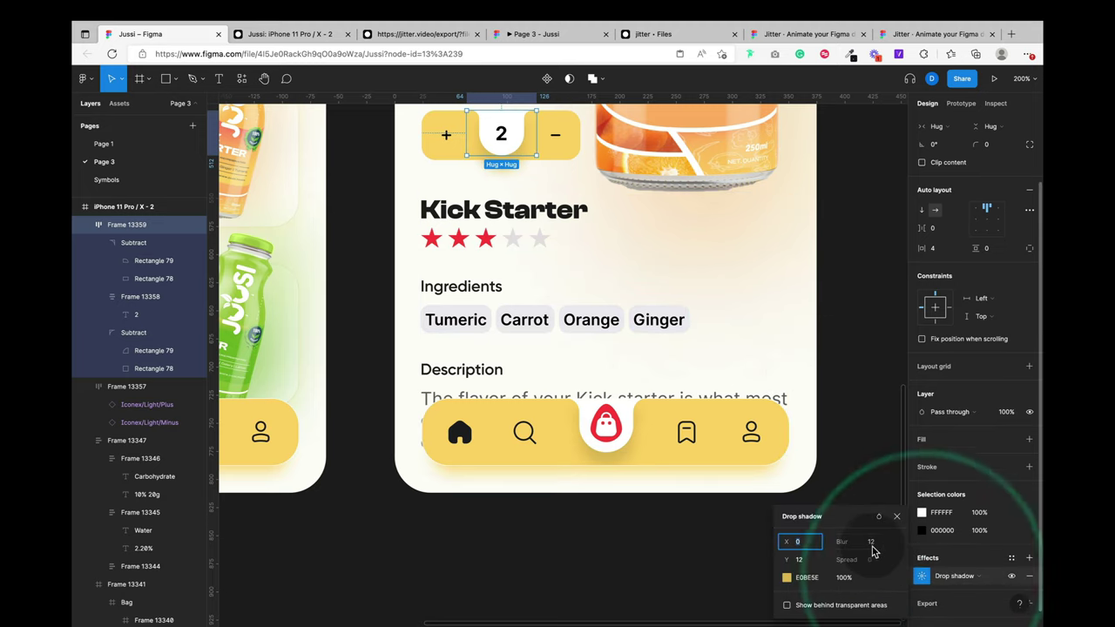
pyautogui.doubleClick(806, 566)
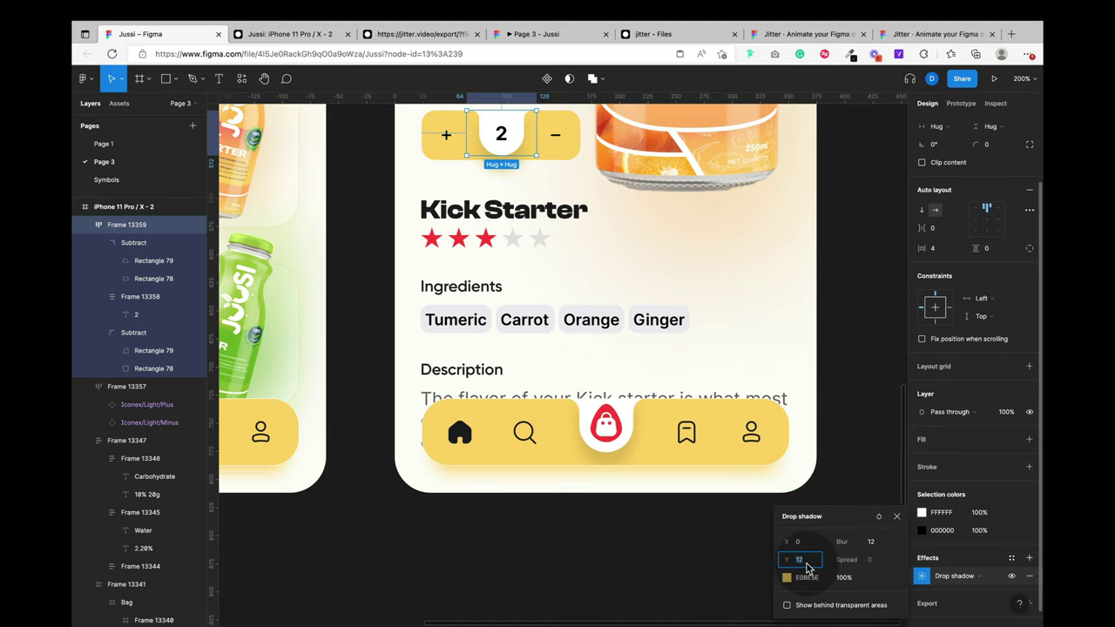
pyautogui.write('8')
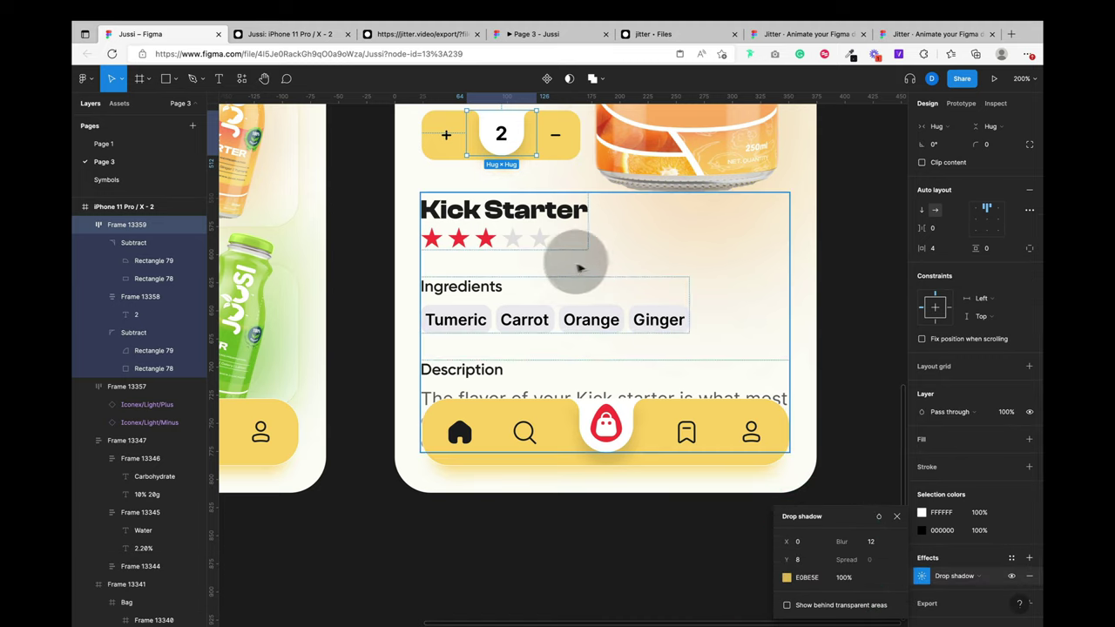
pyautogui.scroll(3, 588, 253)
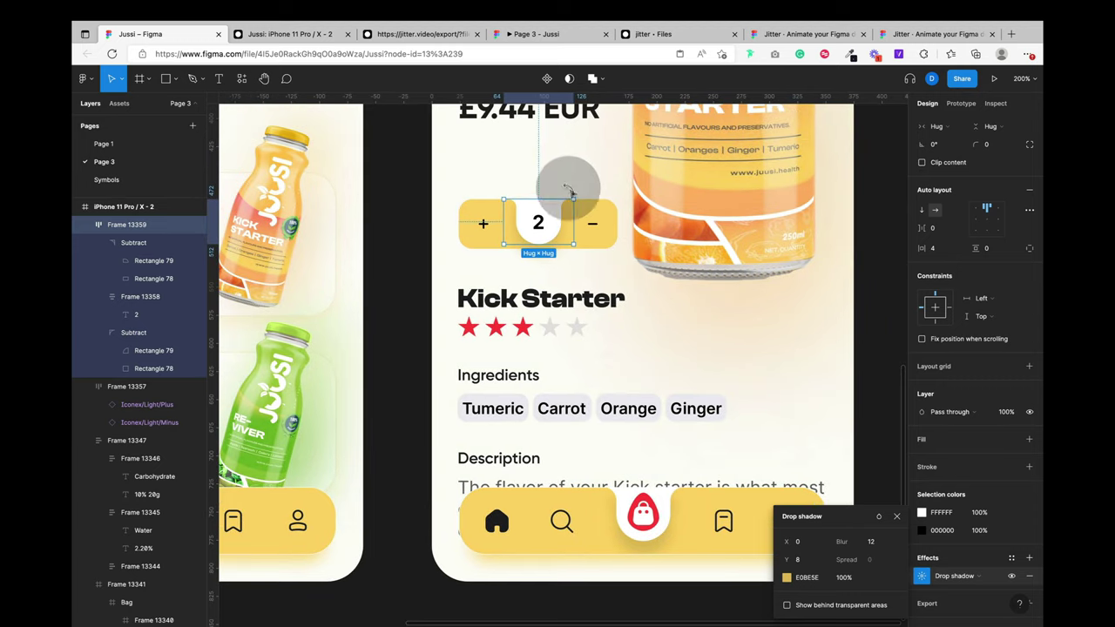
pyautogui.click(571, 184)
# Step: Pull the 2 text out of the white tab frame and place it above the yellow bar at X 97, Y 444
pyautogui.scroll(5, 571, 184)
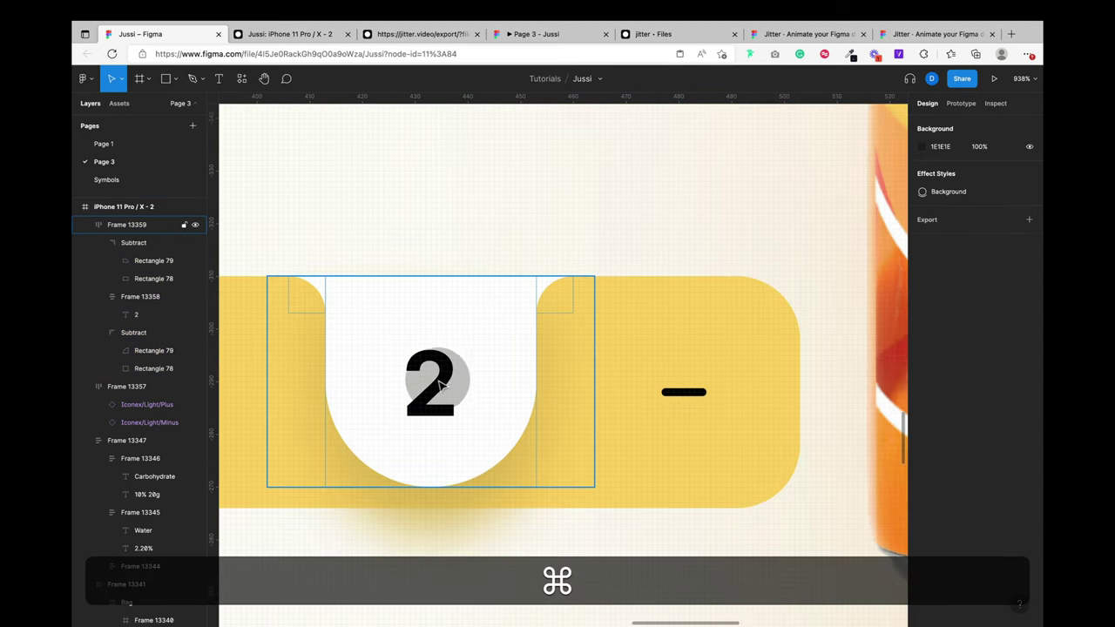
pyautogui.moveTo(442, 382); pyautogui.dragTo(468, 190)
pyautogui.scroll(-10, 467, 189)
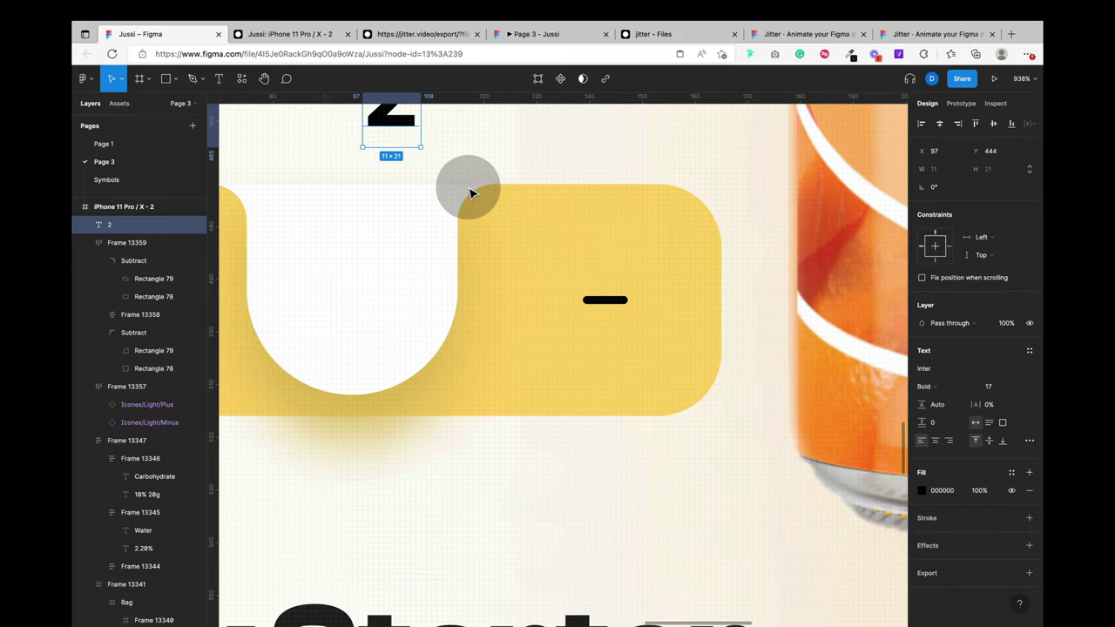
pyautogui.scroll(-10, 467, 192)
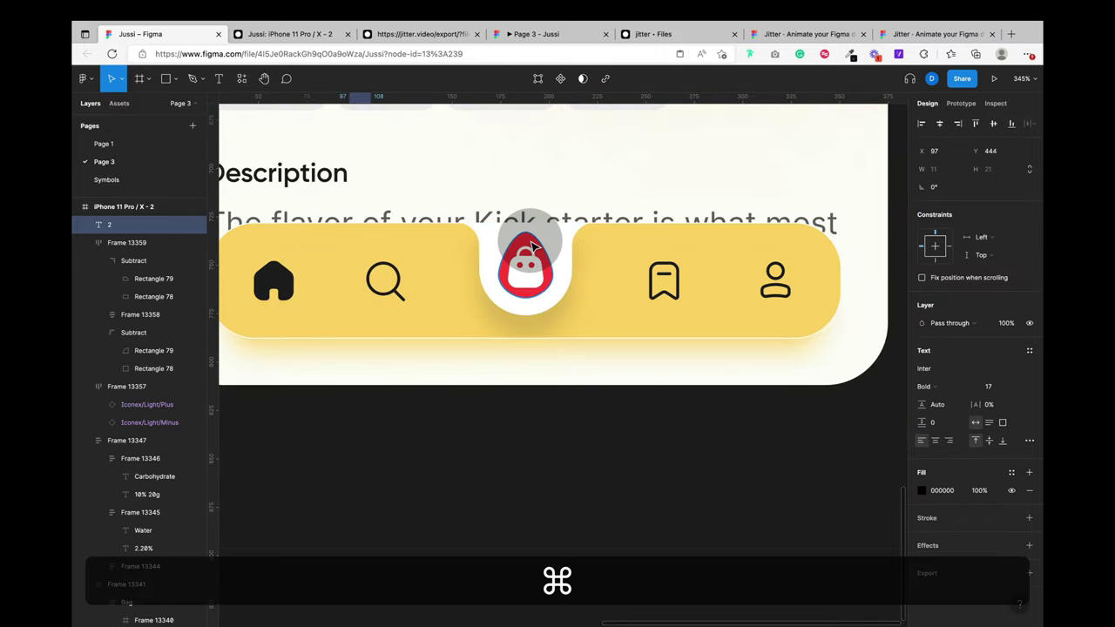
# Step: Copy the red drop shape from the navigation bar's bag tab into the quantity selector's white tab, with its proportional height set to 28
pyautogui.keyDown('super'); pyautogui.click(533, 248); pyautogui.keyUp('super')
pyautogui.moveTo(533, 248); pyautogui.dragTo(356, 263)
pyautogui.scroll(3, 386, 392)
pyautogui.click(386, 398)
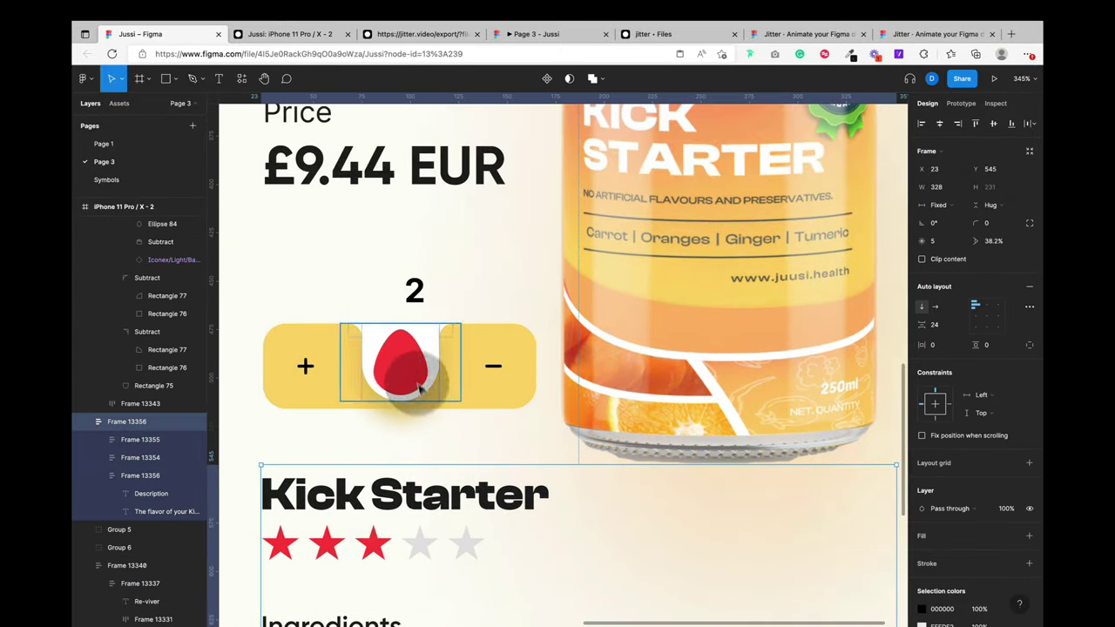
pyautogui.keyDown('super'); pyautogui.click(401, 366); pyautogui.keyUp('super')
pyautogui.scroll(5, 400, 365)
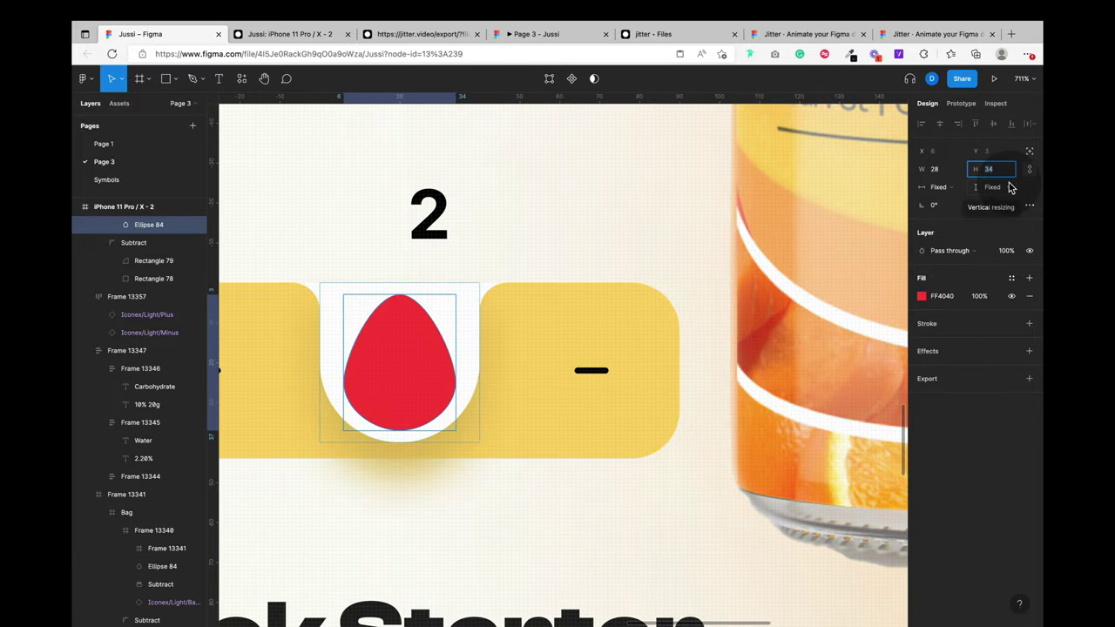
pyautogui.write('28')
pyautogui.press('Return')
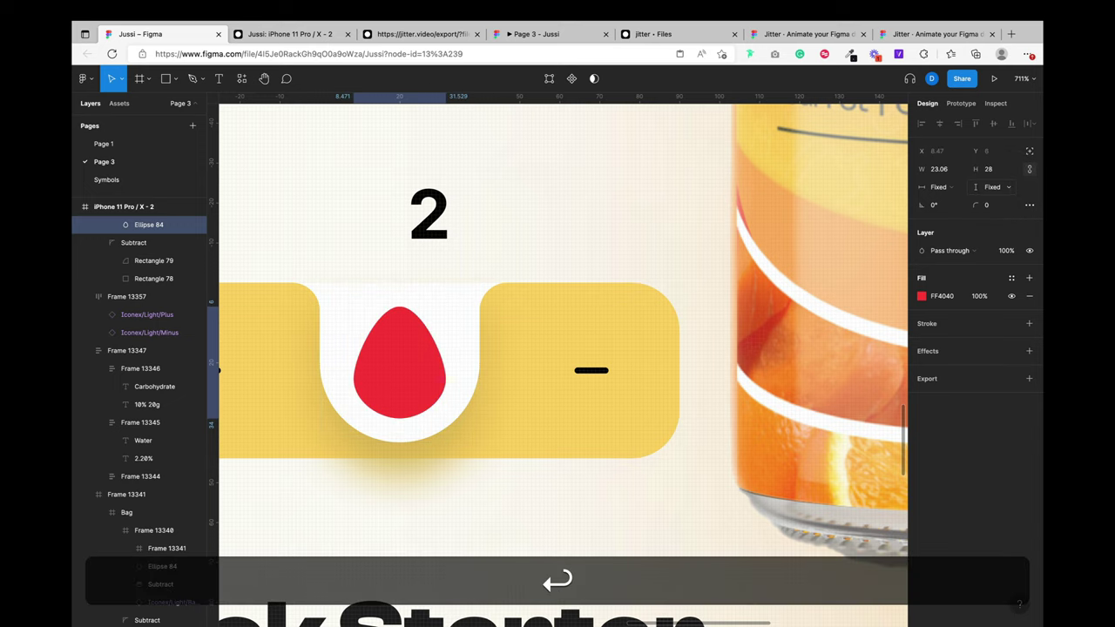
# Step: Align the white quantity tab's contents to top centre and set its vertical padding to 0
pyautogui.click(462, 293)
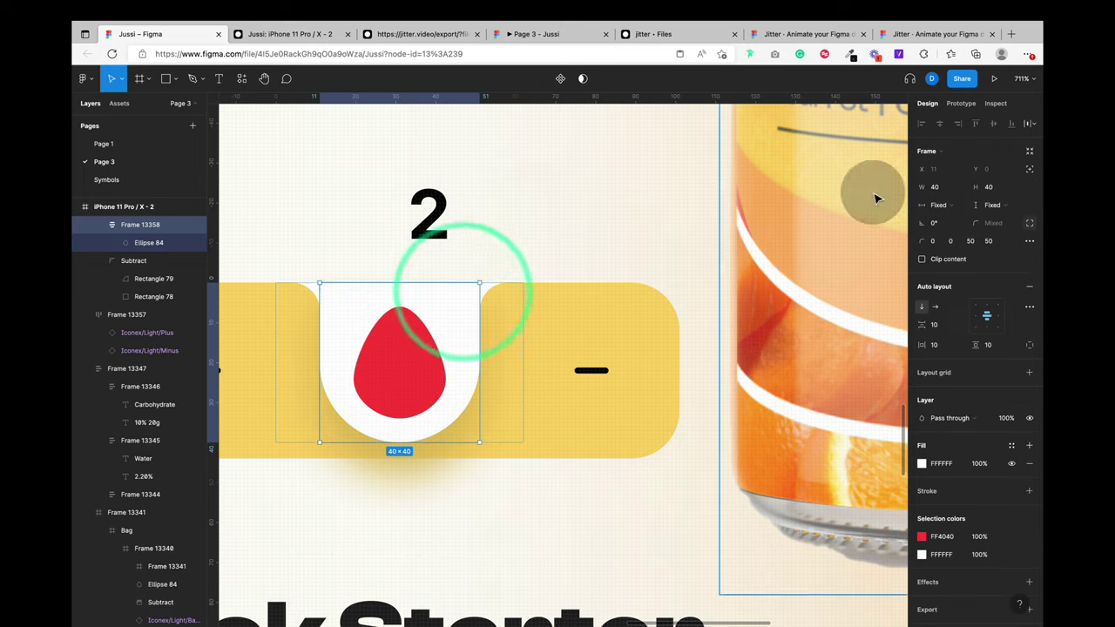
pyautogui.click(986, 305)
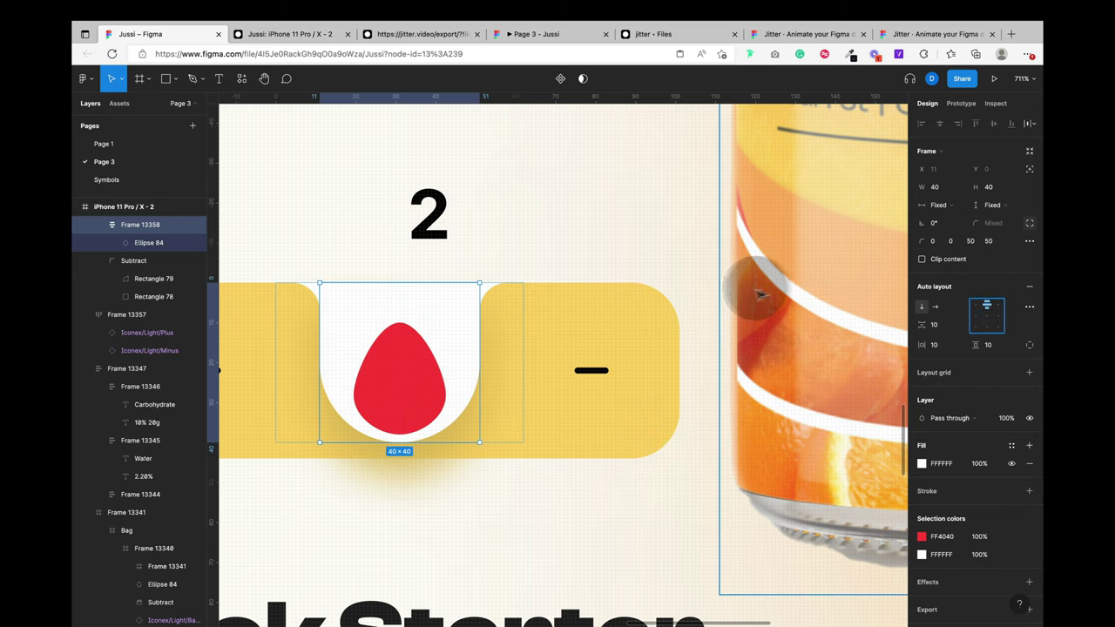
pyautogui.click(984, 345)
pyautogui.write('0')
pyautogui.press('Return')
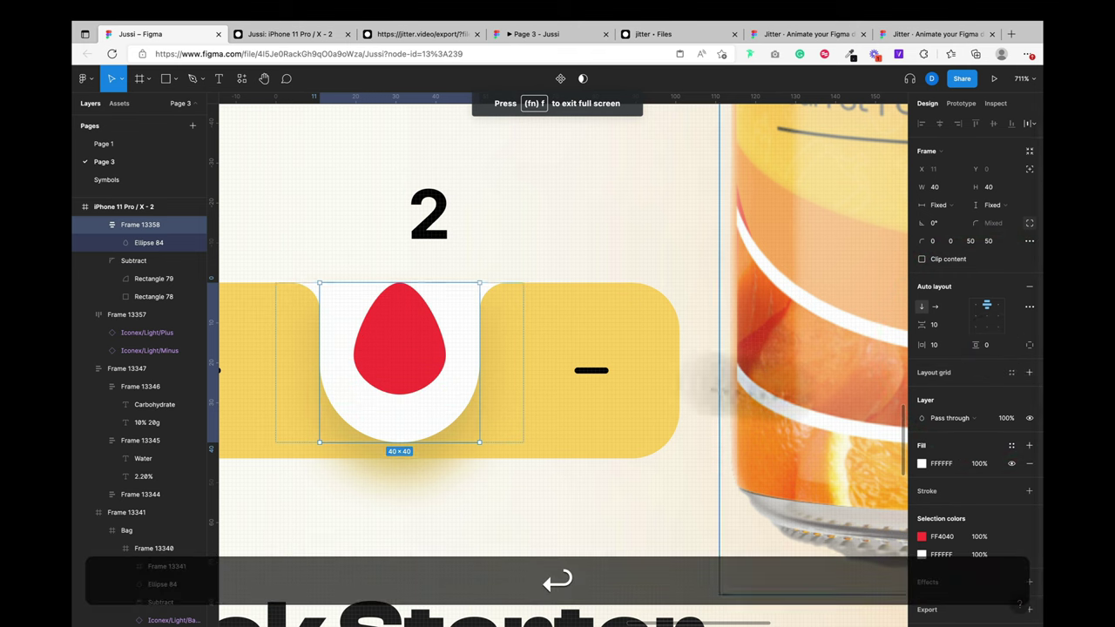
# Step: Set the height of the red drop in the quantity tab to 32 with proportions constrained
pyautogui.click(423, 218)
pyautogui.keyDown('super'); pyautogui.click(398, 382); pyautogui.keyUp('super')
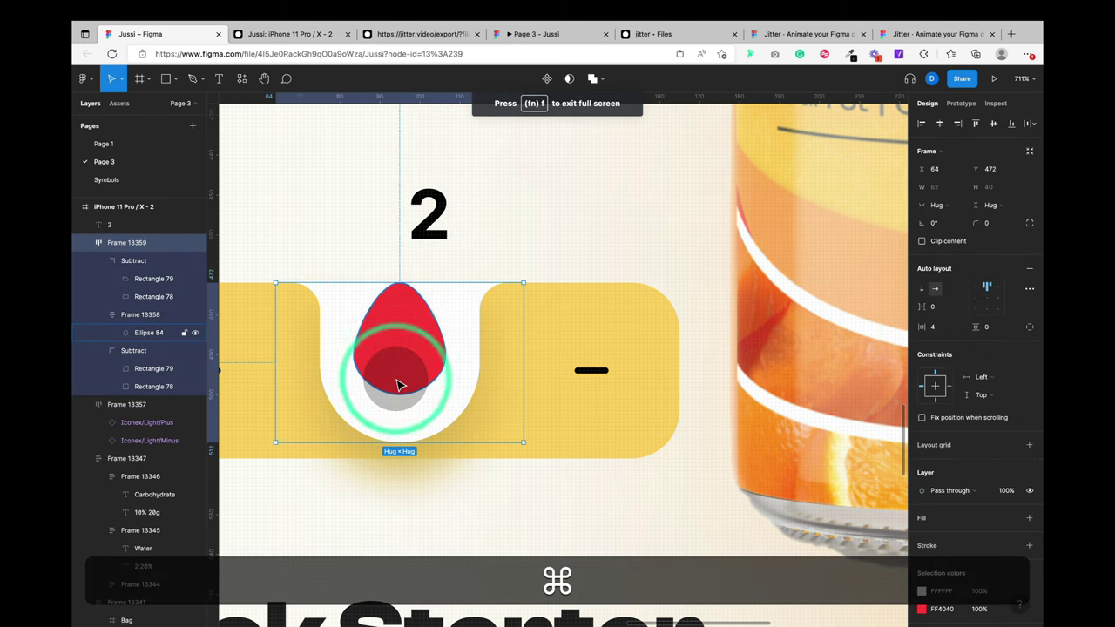
pyautogui.keyDown('super'); pyautogui.click(398, 381); pyautogui.keyUp('super')
pyautogui.click(999, 177)
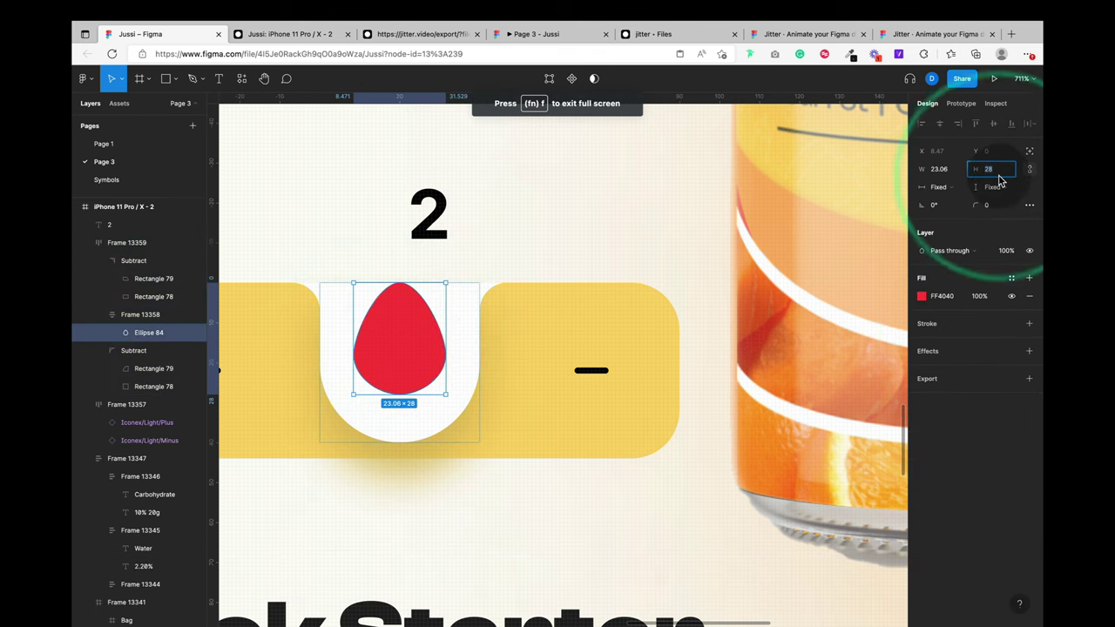
pyautogui.write('32')
pyautogui.press('Return')
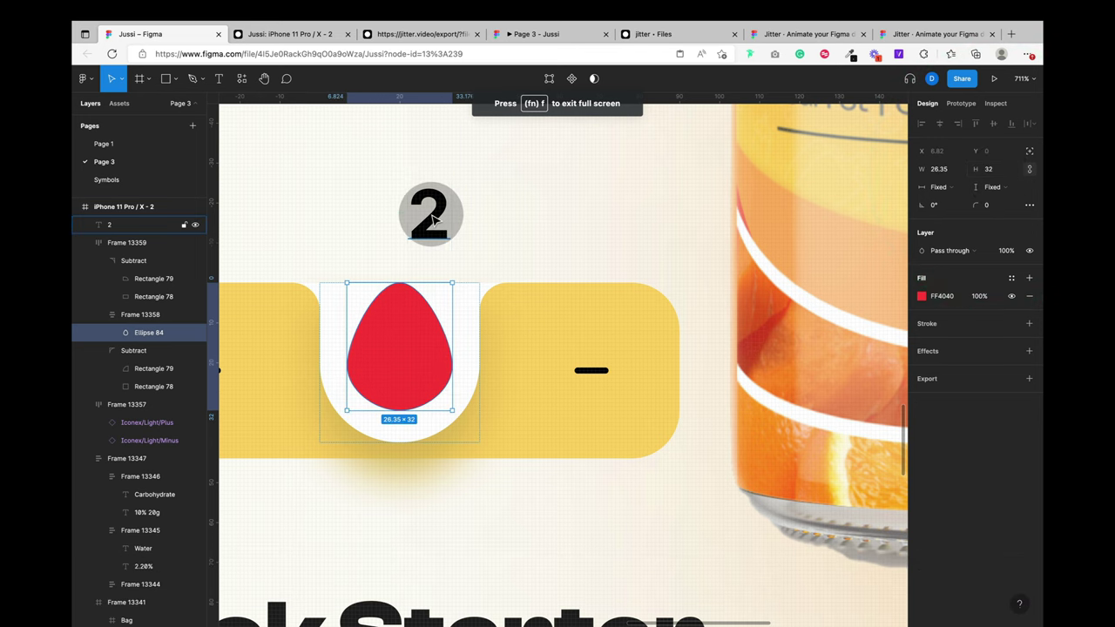
# Step: Wrap the red drop in its own frame and place the 2 text inside it at X 8.18, Y 5
pyautogui.moveTo(425, 213); pyautogui.dragTo(412, 231)
pyautogui.keyDown('super'); pyautogui.click(416, 342); pyautogui.keyUp('super')
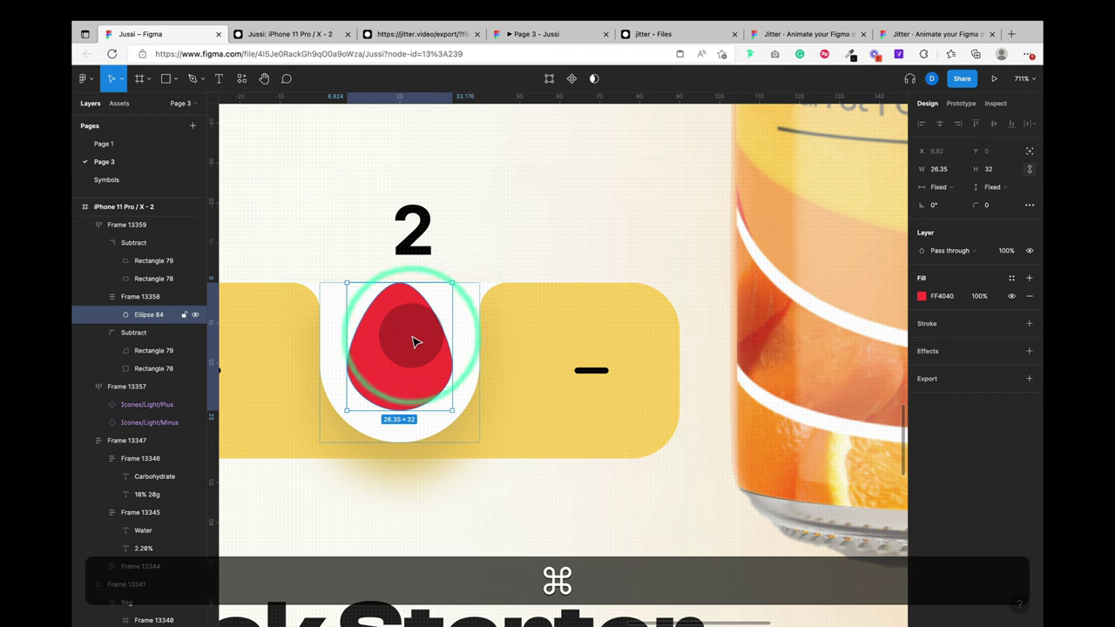
pyautogui.press('alt+super+g')
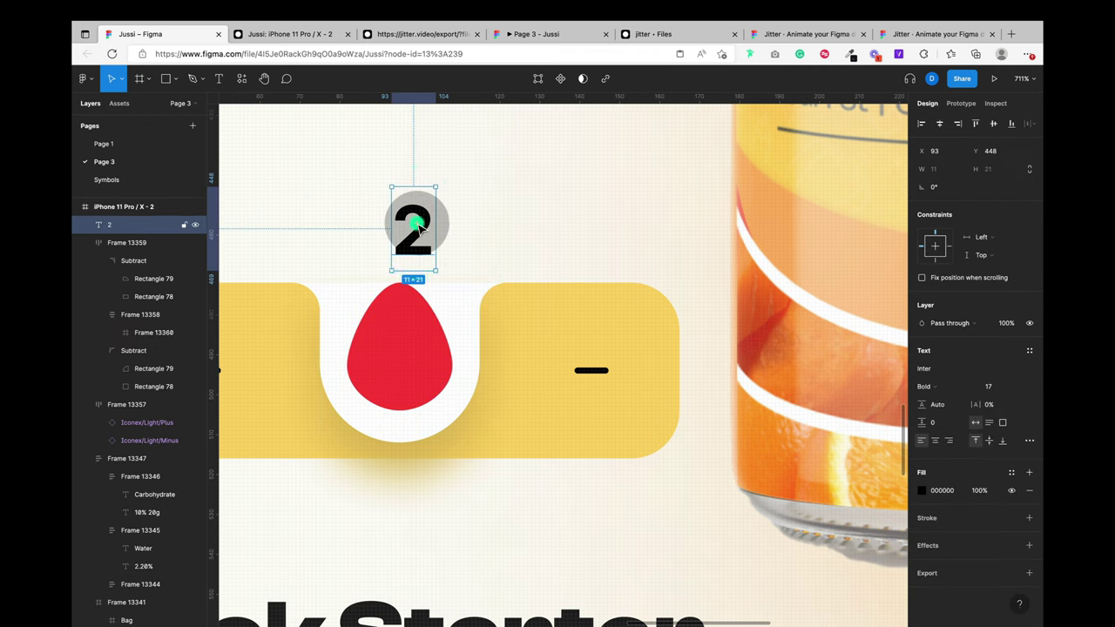
pyautogui.doubleClick(413, 220)
pyautogui.press('super+z')
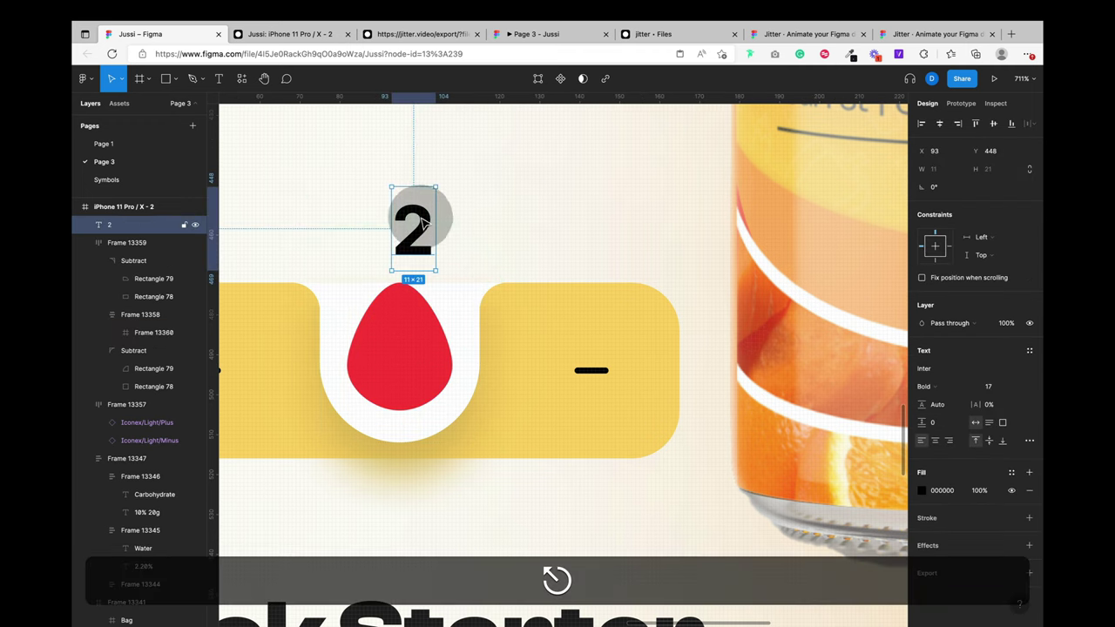
pyautogui.moveTo(418, 220); pyautogui.dragTo(401, 335)
# Step: Change the fill of the 2 text on the red drop to white (FFF)
pyautogui.click(944, 473)
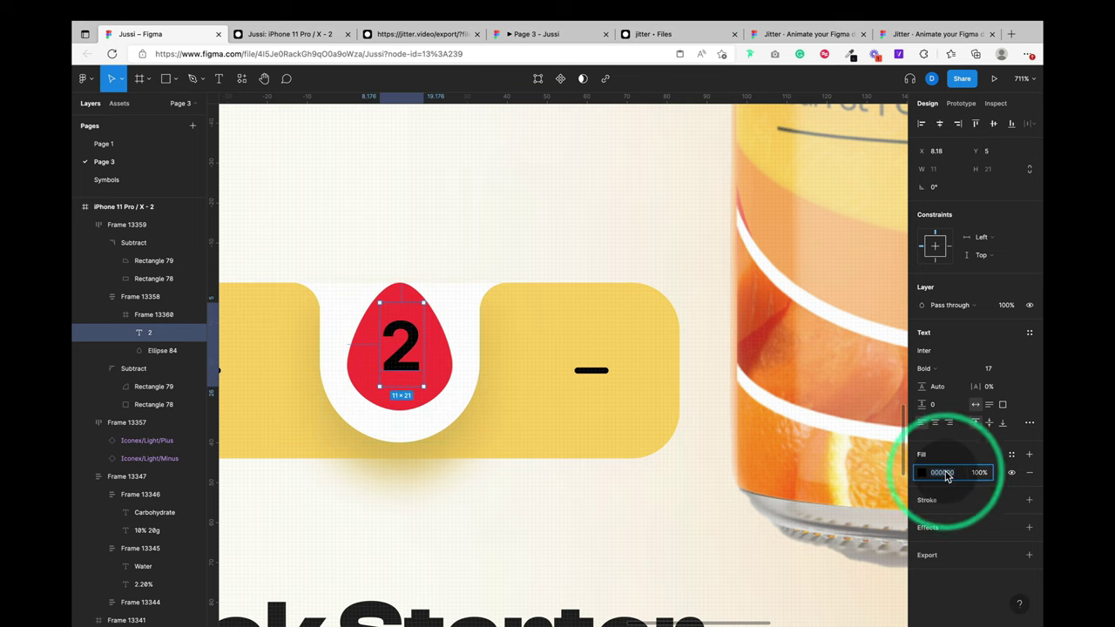
pyautogui.write('fff')
pyautogui.press('Return')
pyautogui.click(503, 169)
pyautogui.scroll(-15, 503, 171)
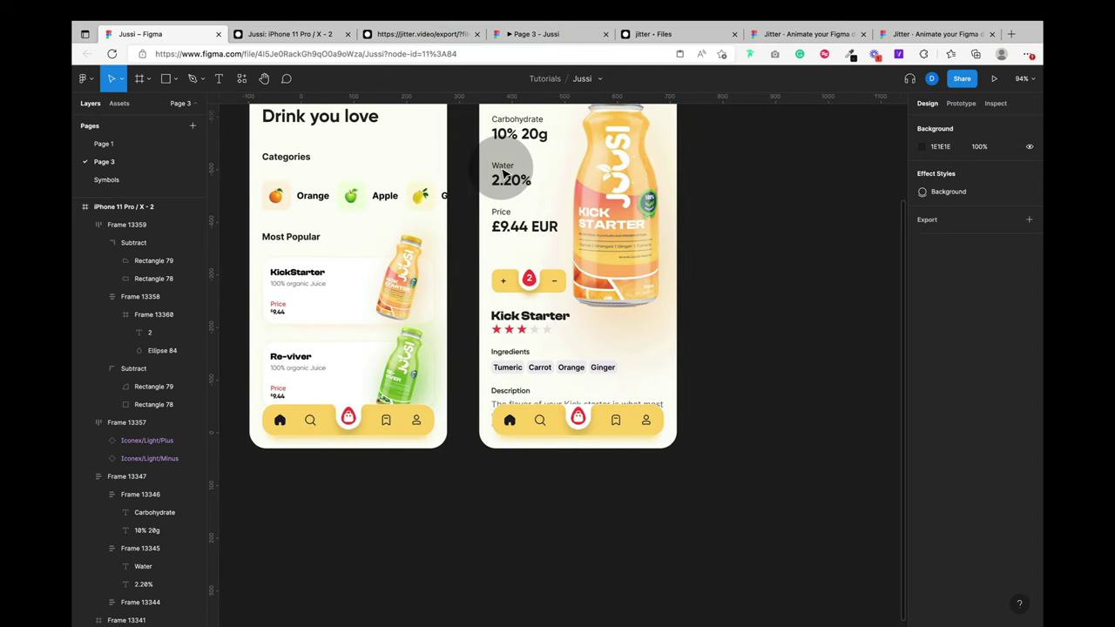
# Step: Combine the yellow quantity bar and its drop tab into one frame and move it up to just below the price
pyautogui.click(514, 287)
pyautogui.keyDown('shift'); pyautogui.click(563, 285); pyautogui.keyUp('shift')
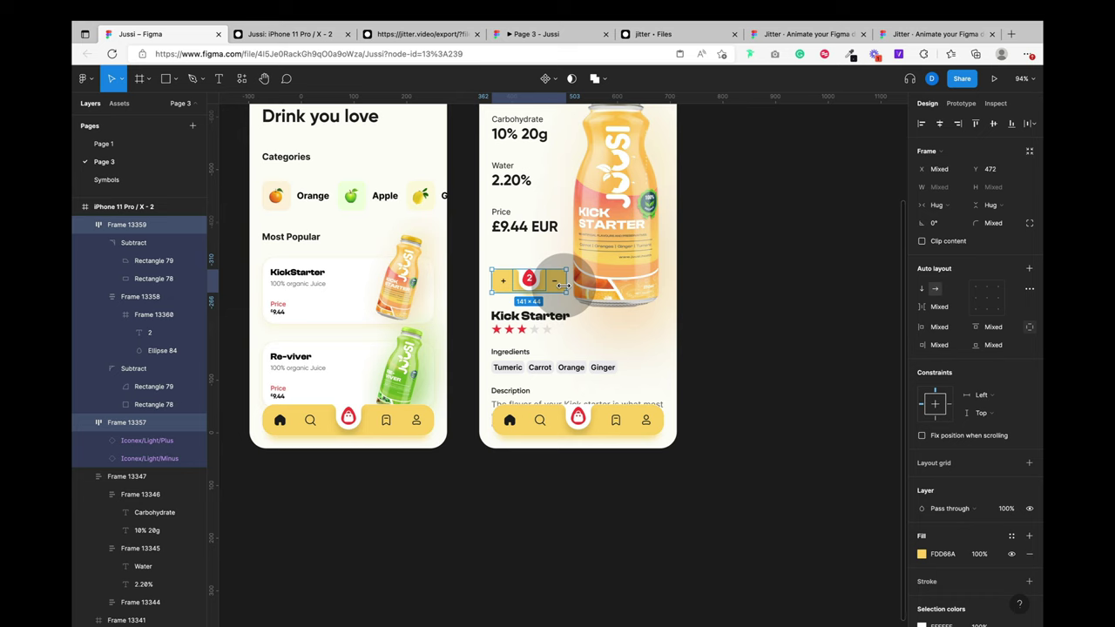
pyautogui.press('alt+super+g')
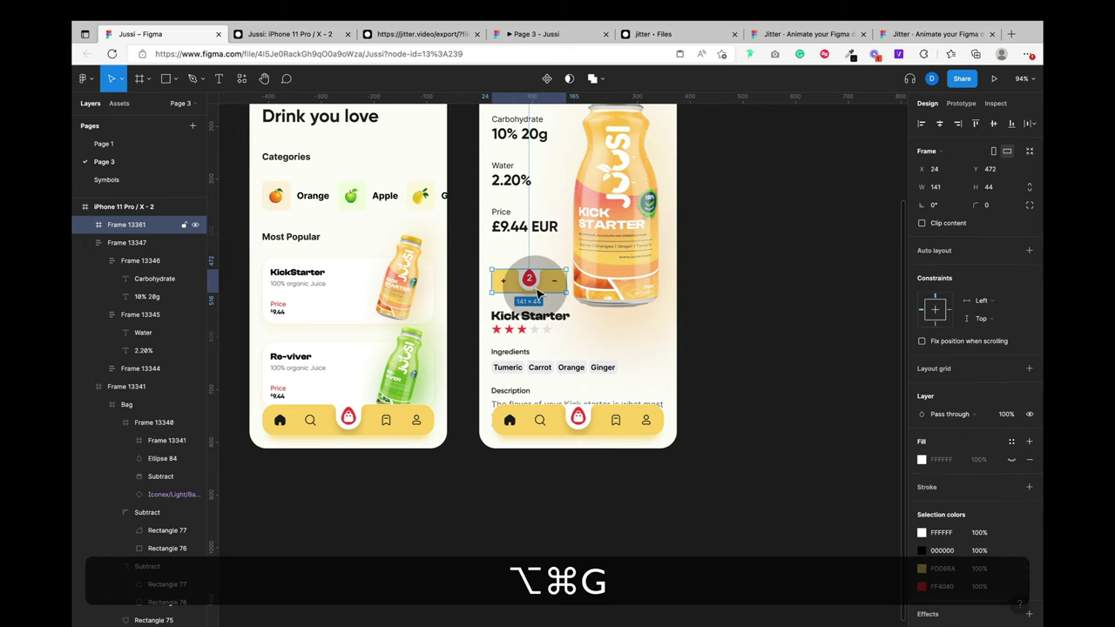
pyautogui.moveTo(539, 294); pyautogui.dragTo(537, 266)
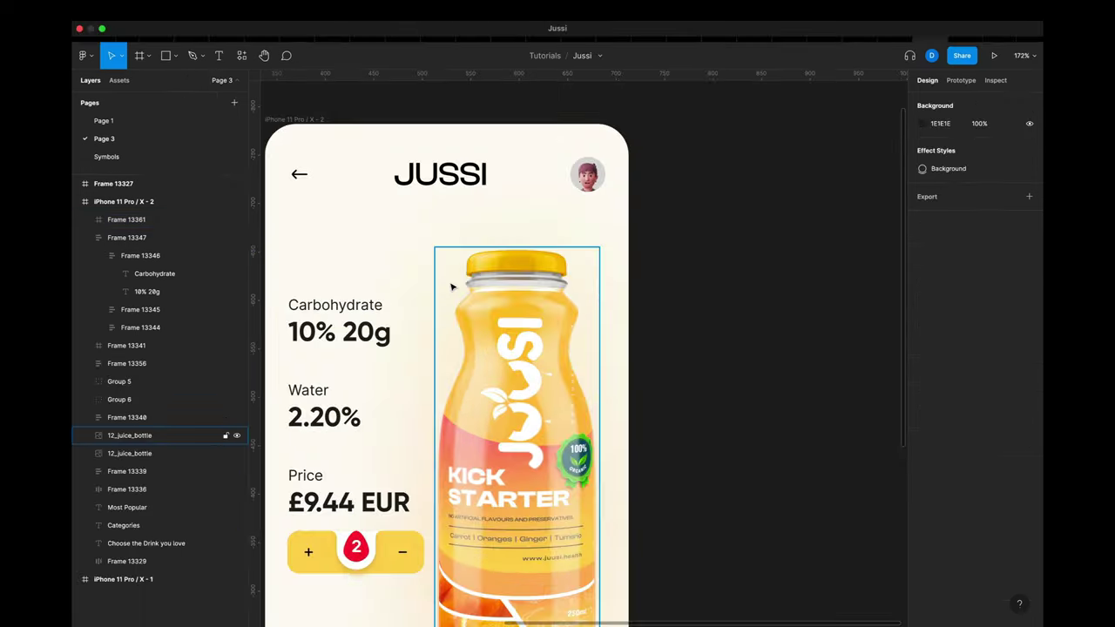
# Step: Format the 20g portion of the Carbohydrate value as subscript
pyautogui.hscroll(-3, 451, 286)
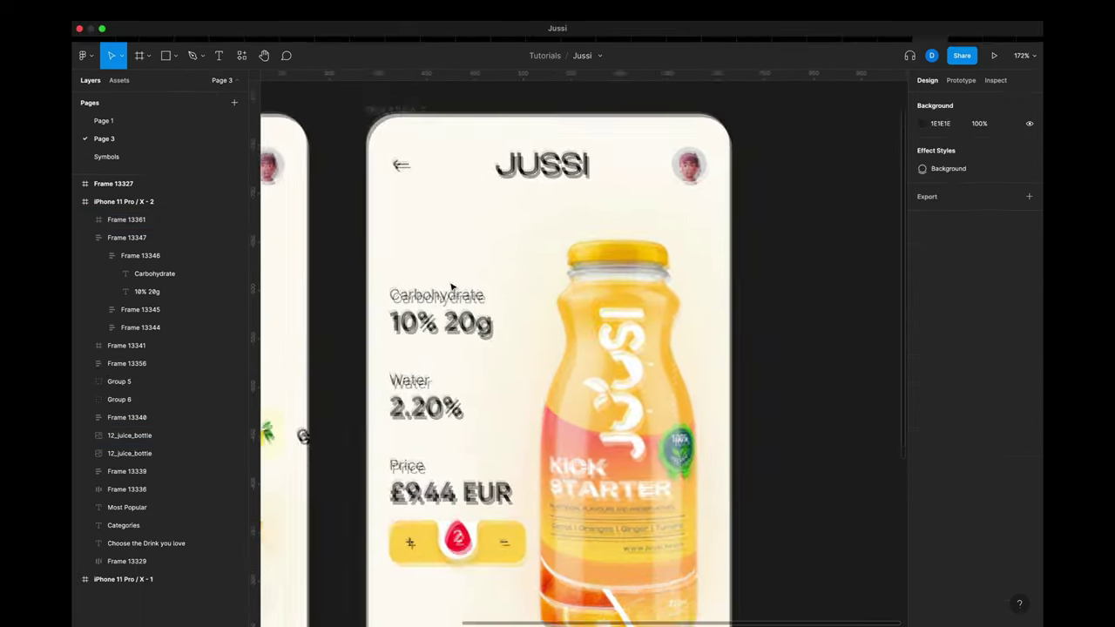
pyautogui.scroll(2, 451, 285)
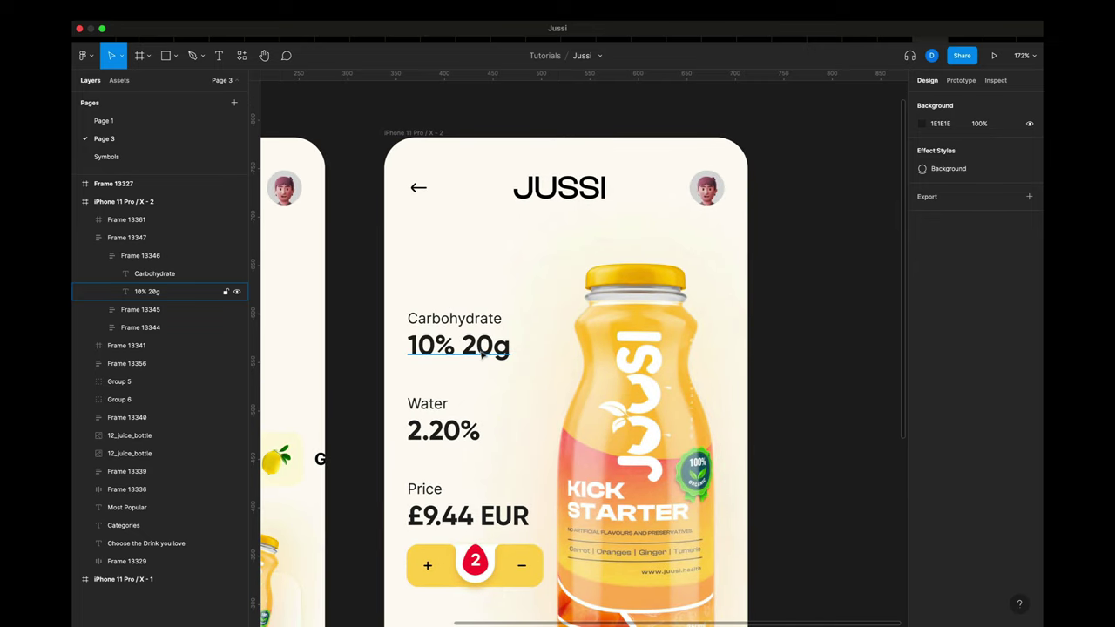
pyautogui.doubleClick(482, 353)
pyautogui.click(464, 352)
pyautogui.moveTo(462, 351); pyautogui.dragTo(513, 358)
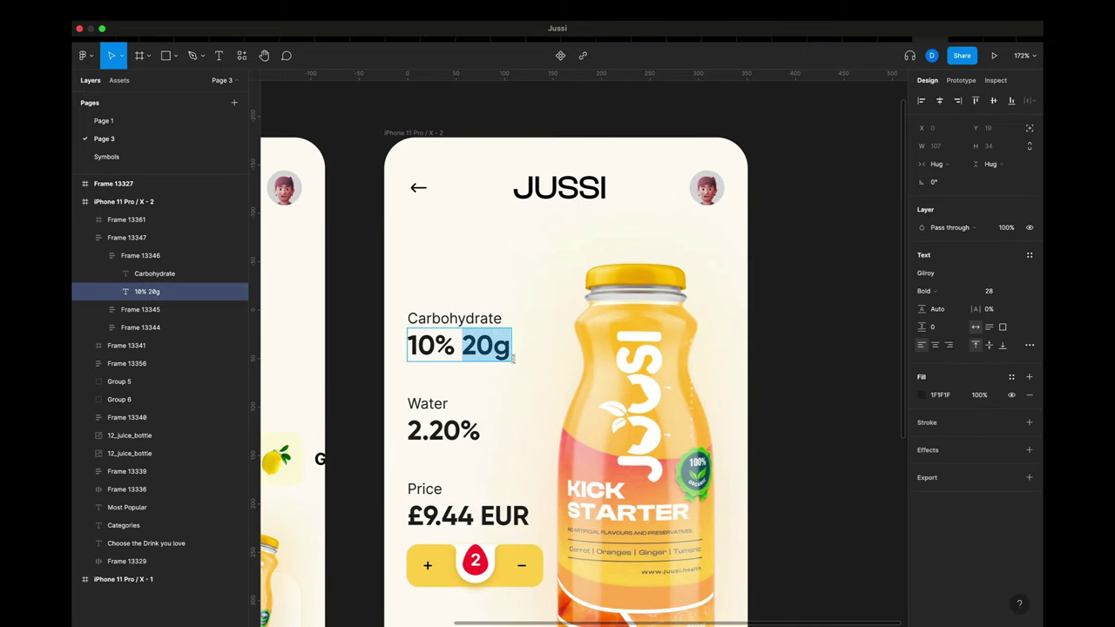
pyautogui.click(1029, 344)
pyautogui.click(867, 555)
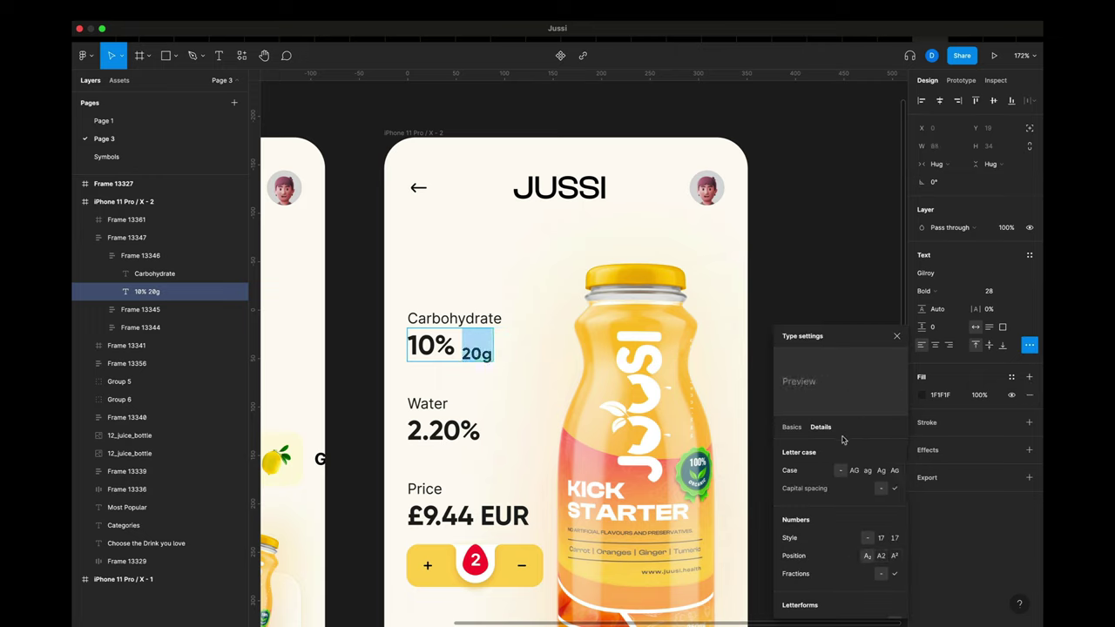
# Step: Set the font size of the subscript 20g to 24
pyautogui.click(791, 427)
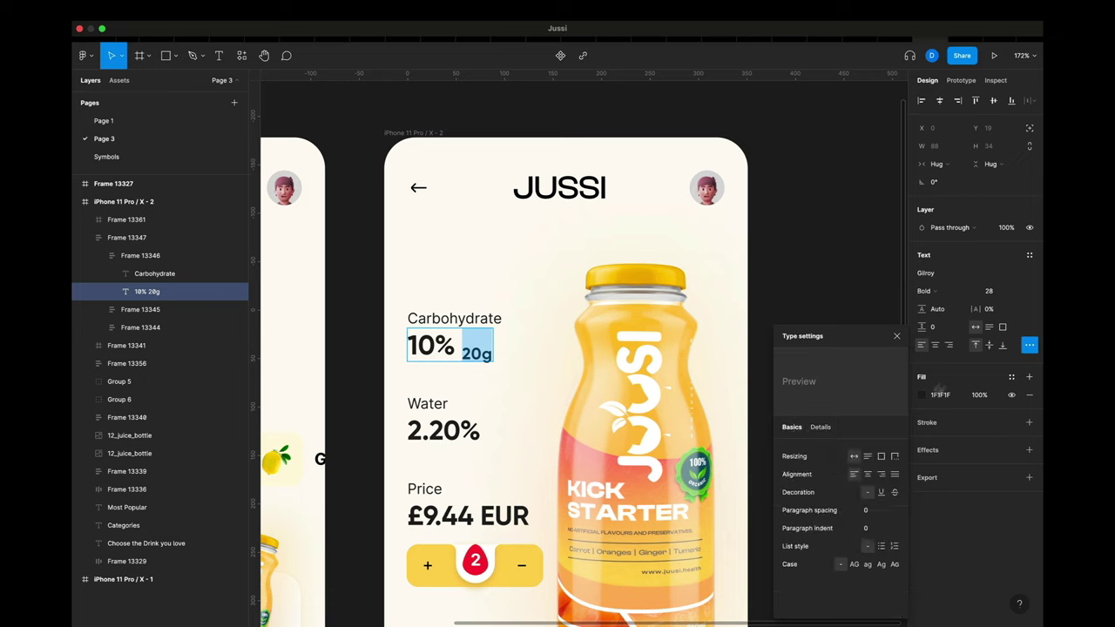
pyautogui.click(993, 293)
pyautogui.write('24')
pyautogui.press('Return')
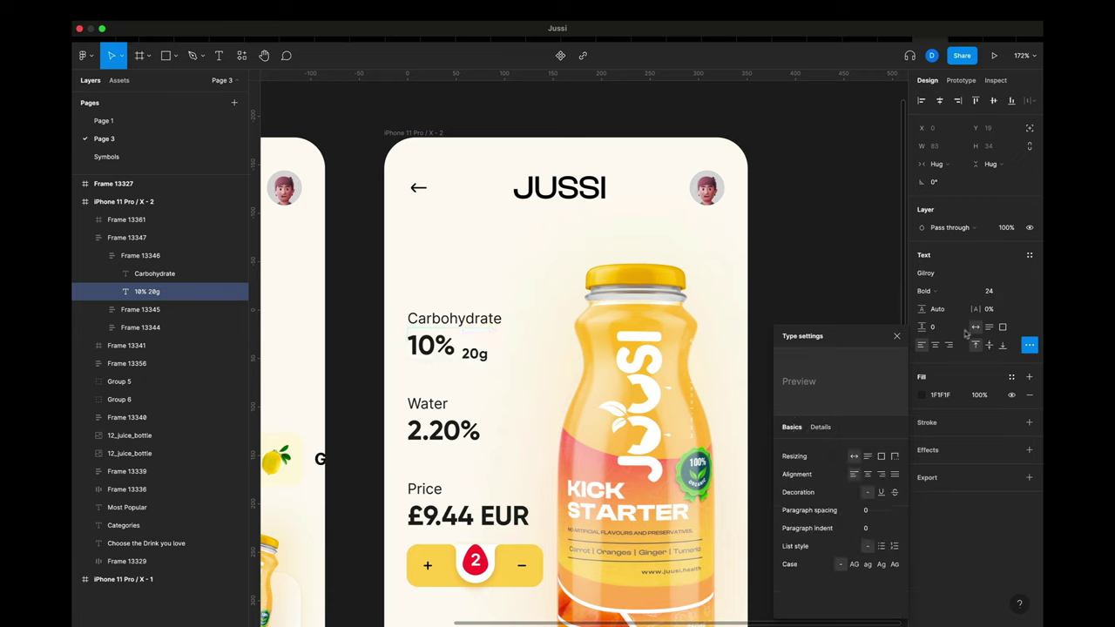
# Step: Try the Regular and Medium weights on the subscript 20g and settle on SemiBold
pyautogui.click(948, 291)
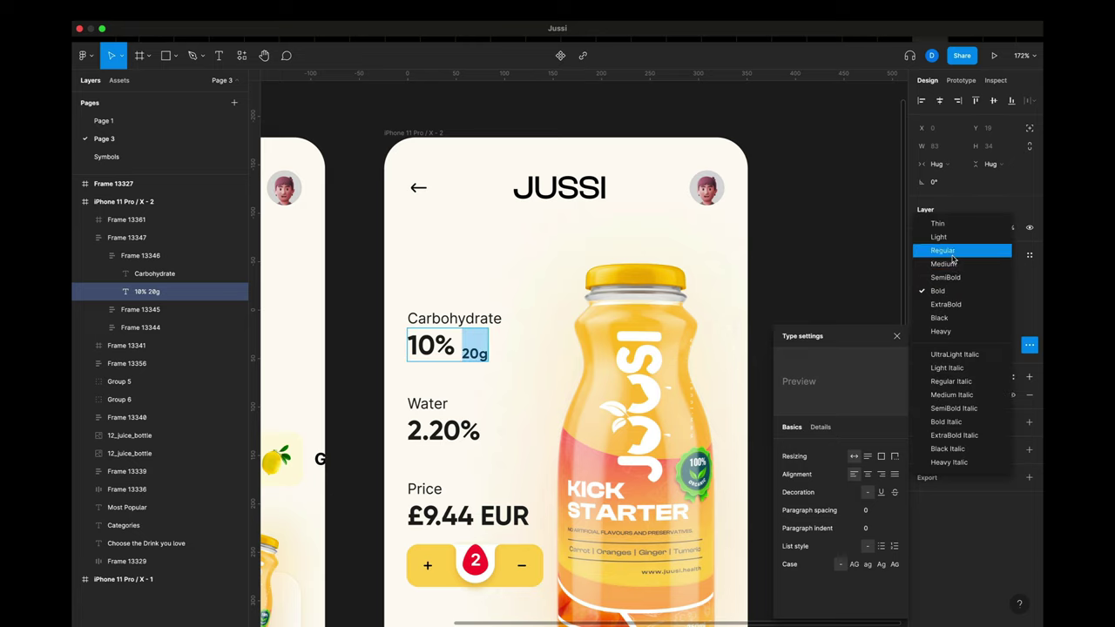
pyautogui.click(953, 251)
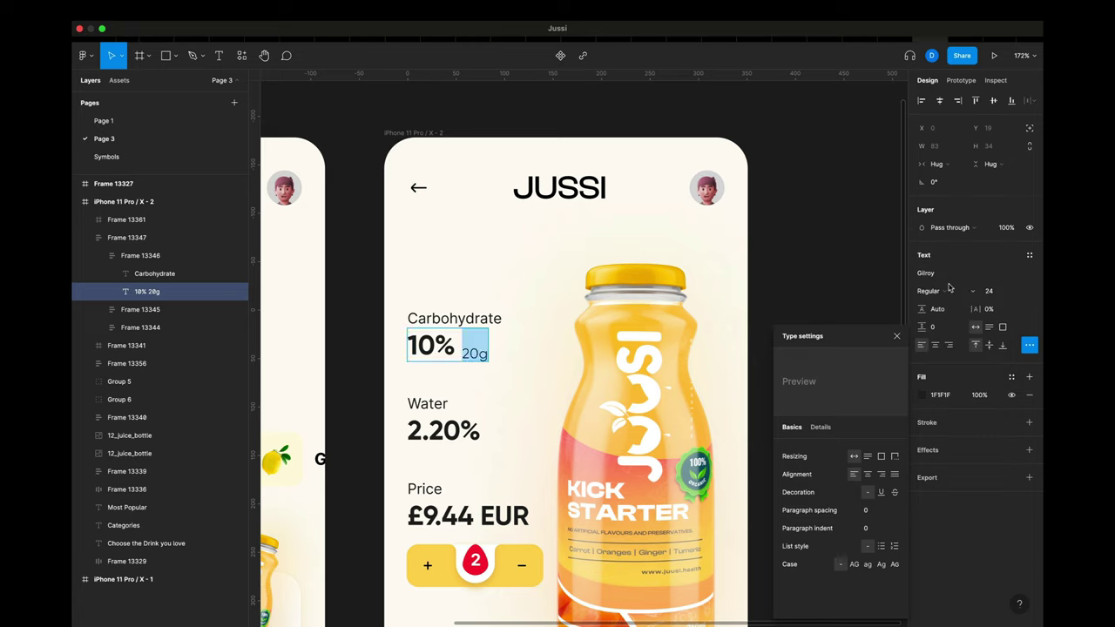
pyautogui.click(947, 290)
pyautogui.click(947, 304)
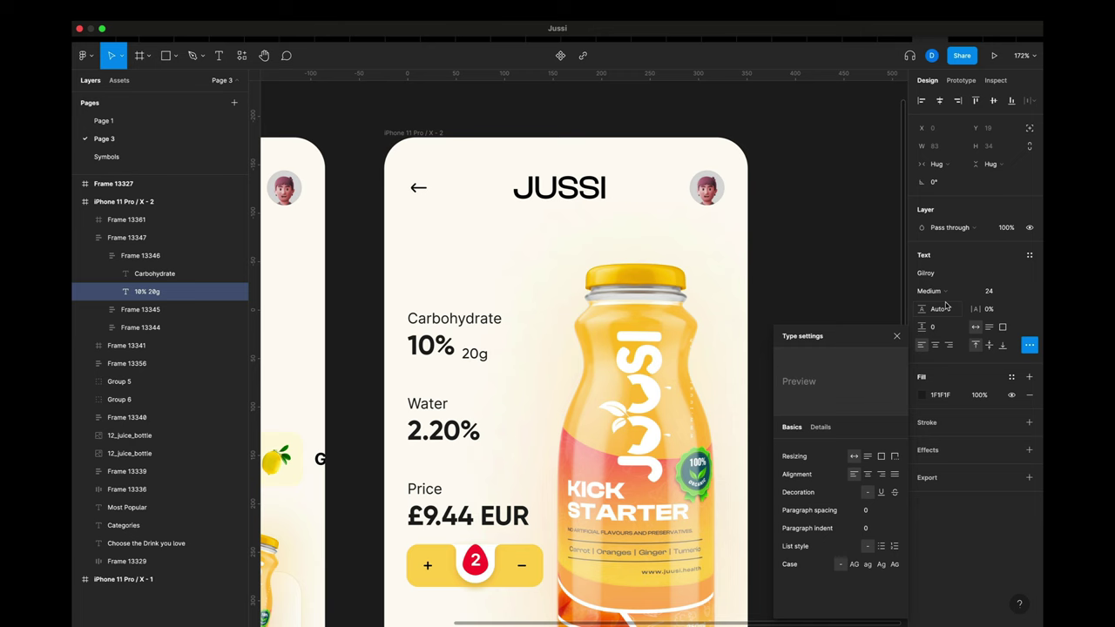
pyautogui.click(948, 293)
pyautogui.click(947, 304)
# Step: Format the EUR portion of the price as a SemiBold subscript at font size 24
pyautogui.scroll(-3, 557, 392)
pyautogui.click(520, 440)
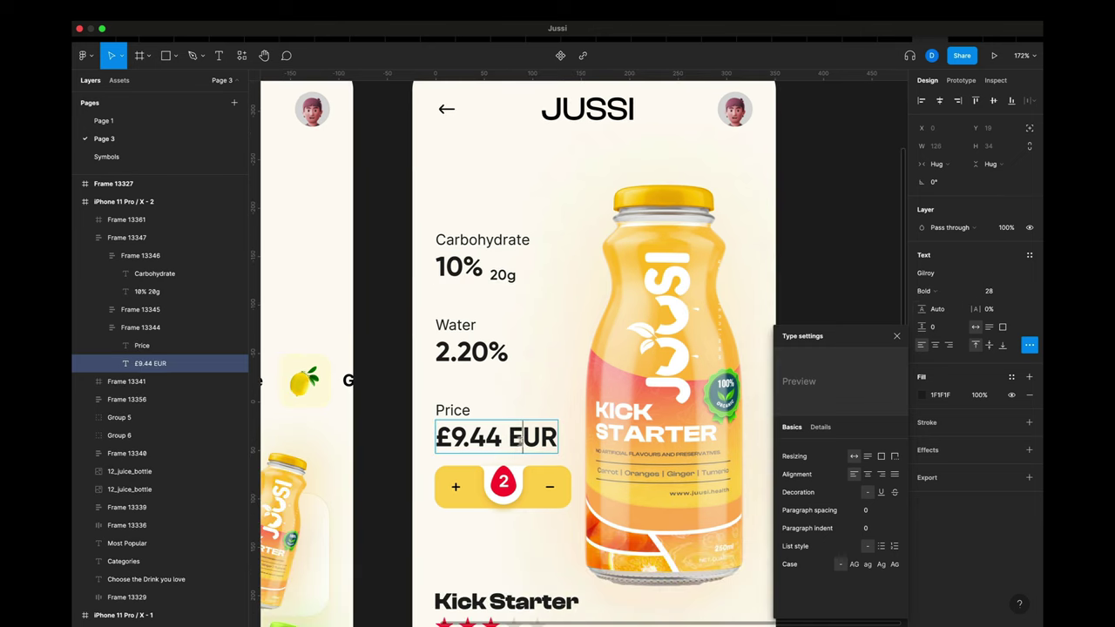
pyautogui.moveTo(509, 440); pyautogui.dragTo(573, 447)
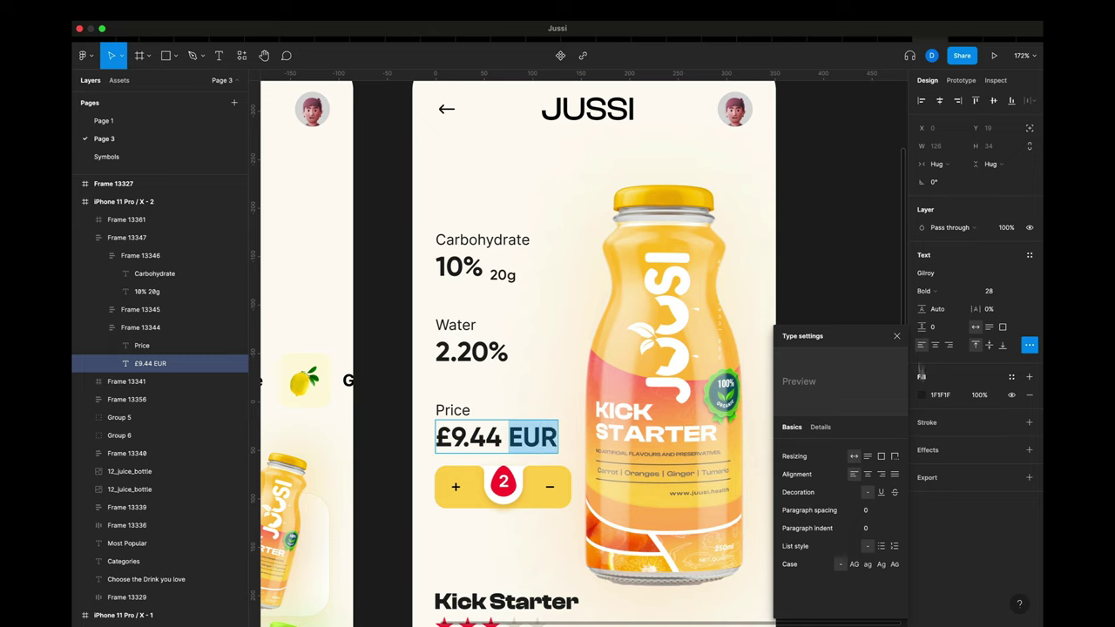
pyautogui.click(821, 429)
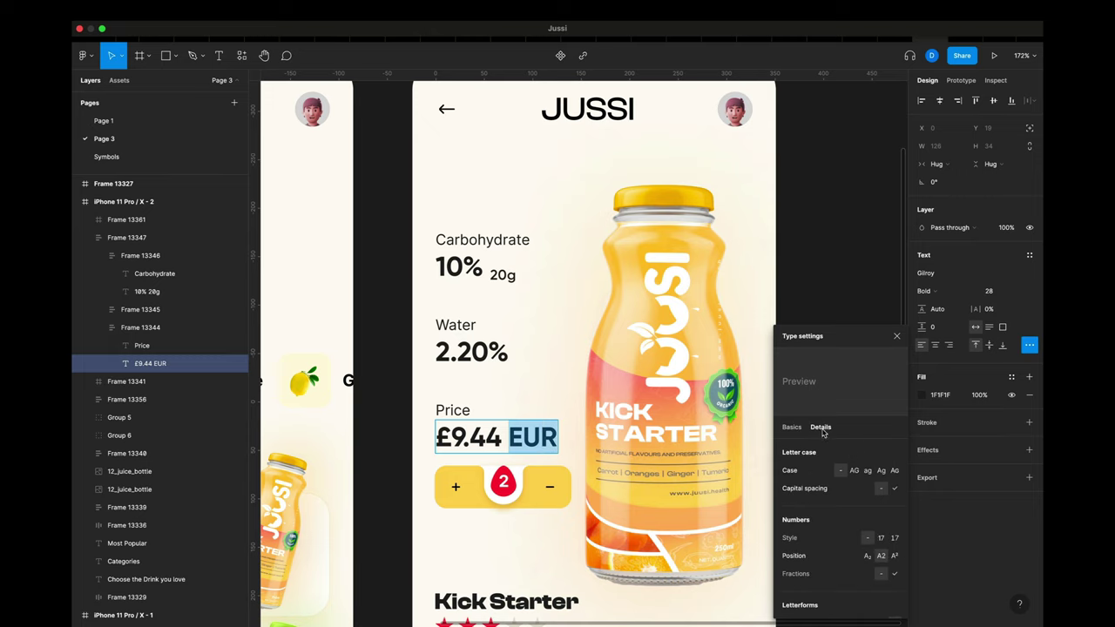
pyautogui.click(867, 555)
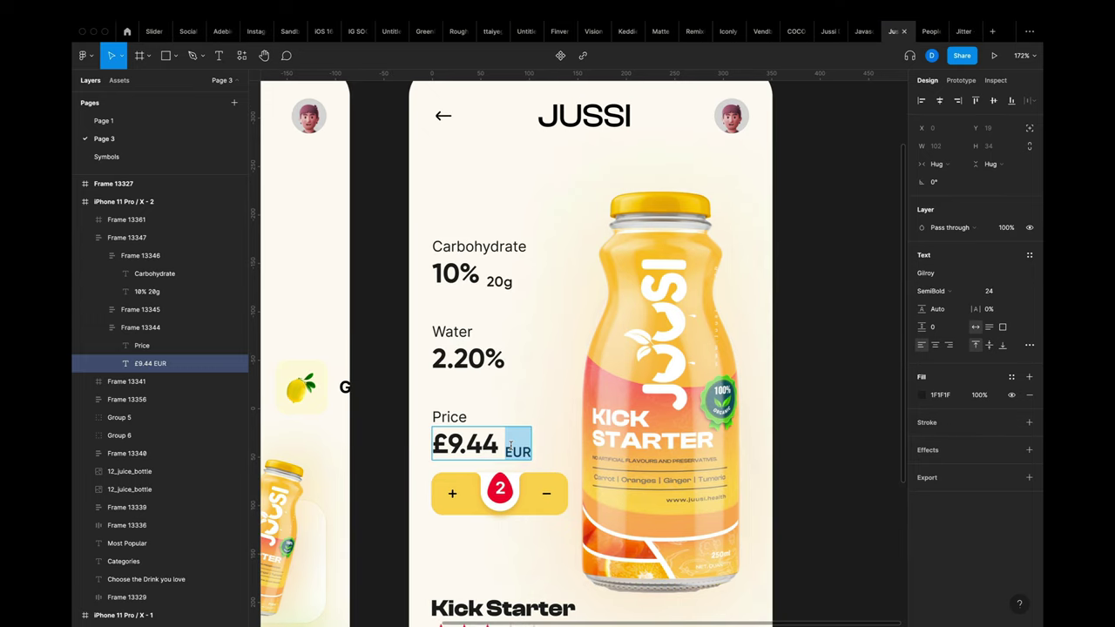
# Step: Replace the currency code in the price with GBP and leave the text with nothing selected
pyautogui.write('GB')
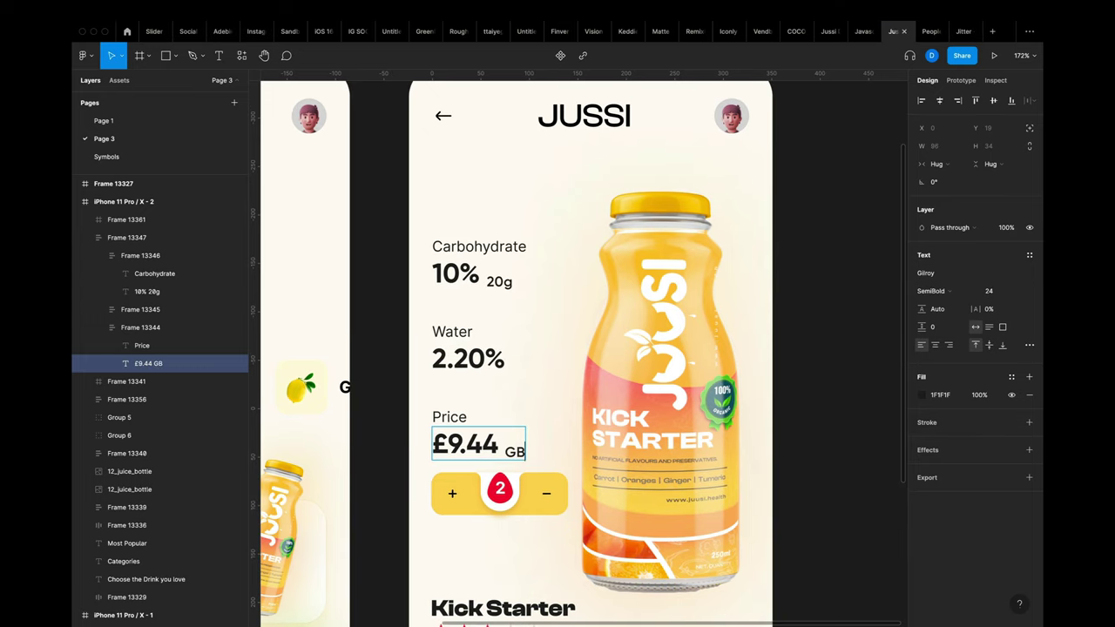
pyautogui.write('P')
pyautogui.press('Escape')
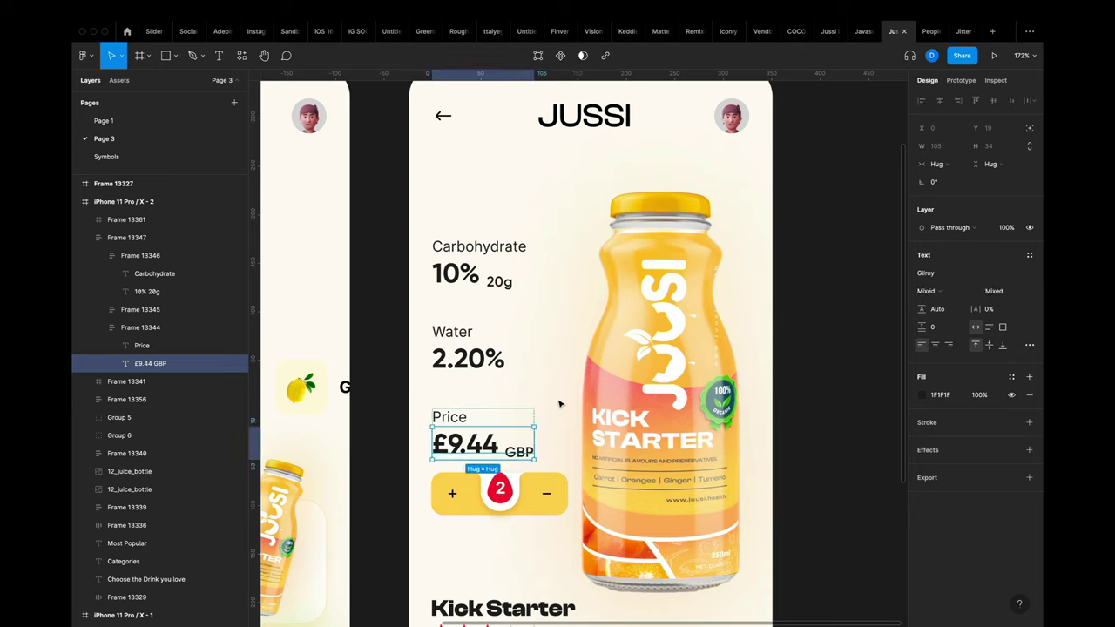
pyautogui.click(506, 284)
pyautogui.click(526, 452)
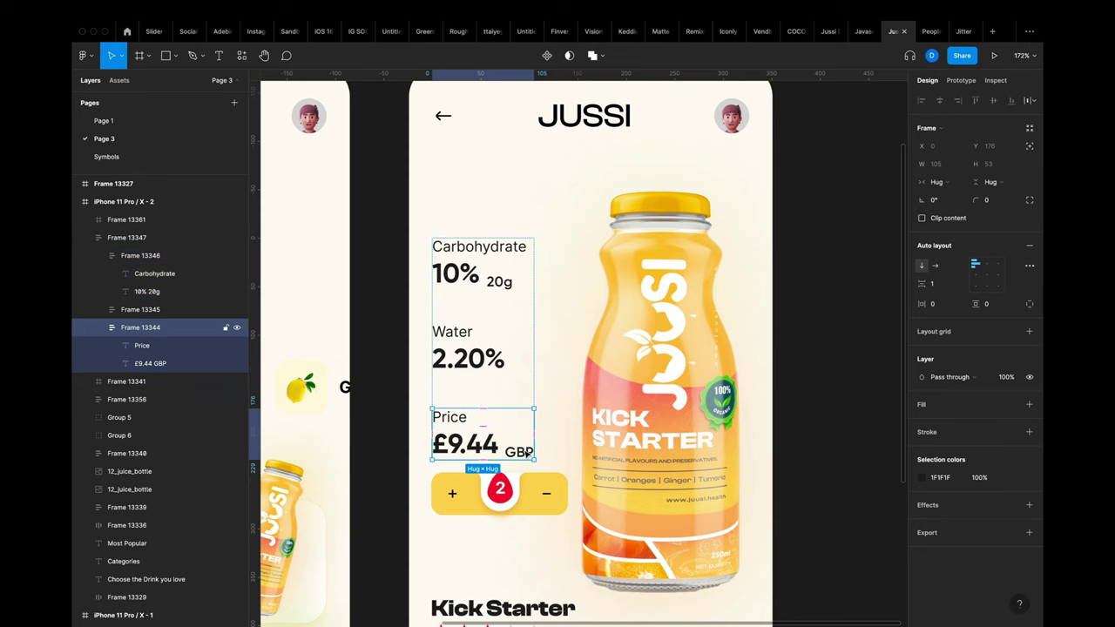
pyautogui.click(558, 430)
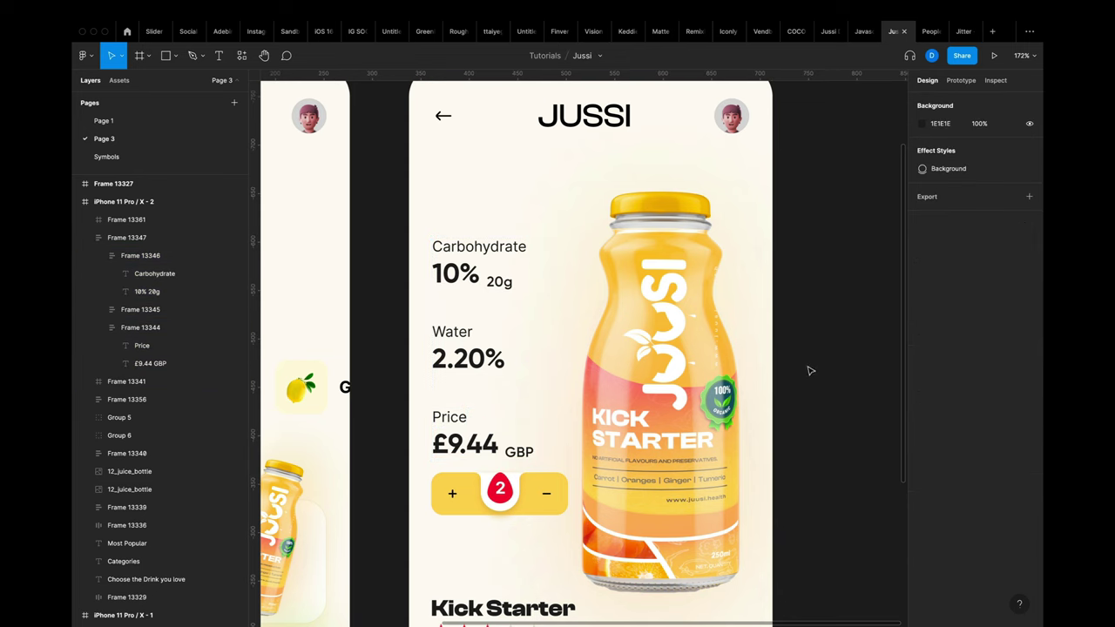
pyautogui.click(540, 440)
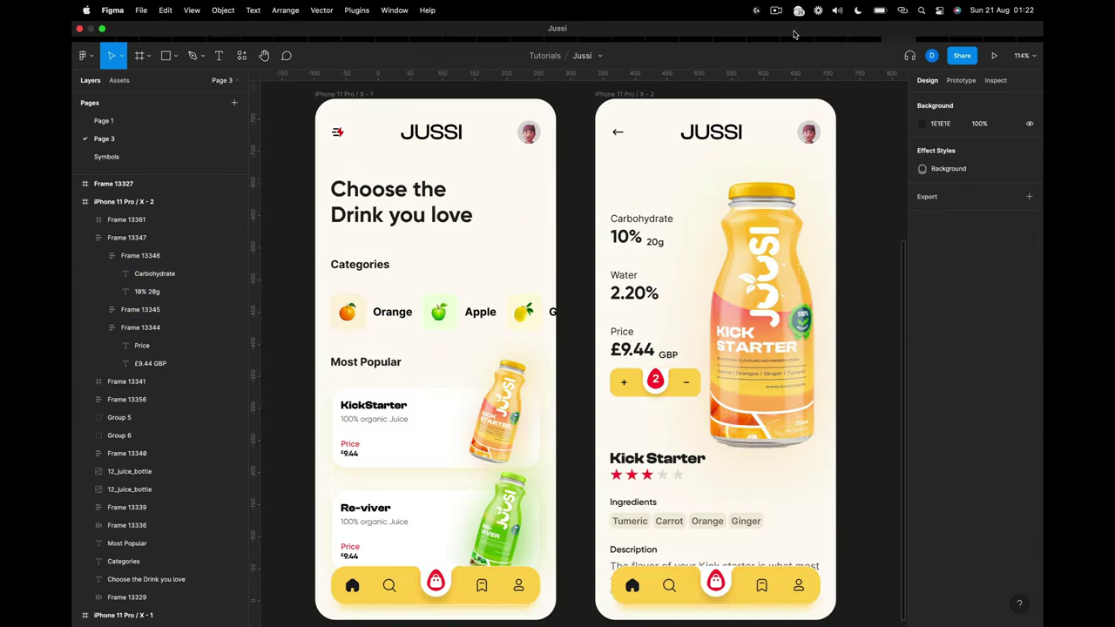